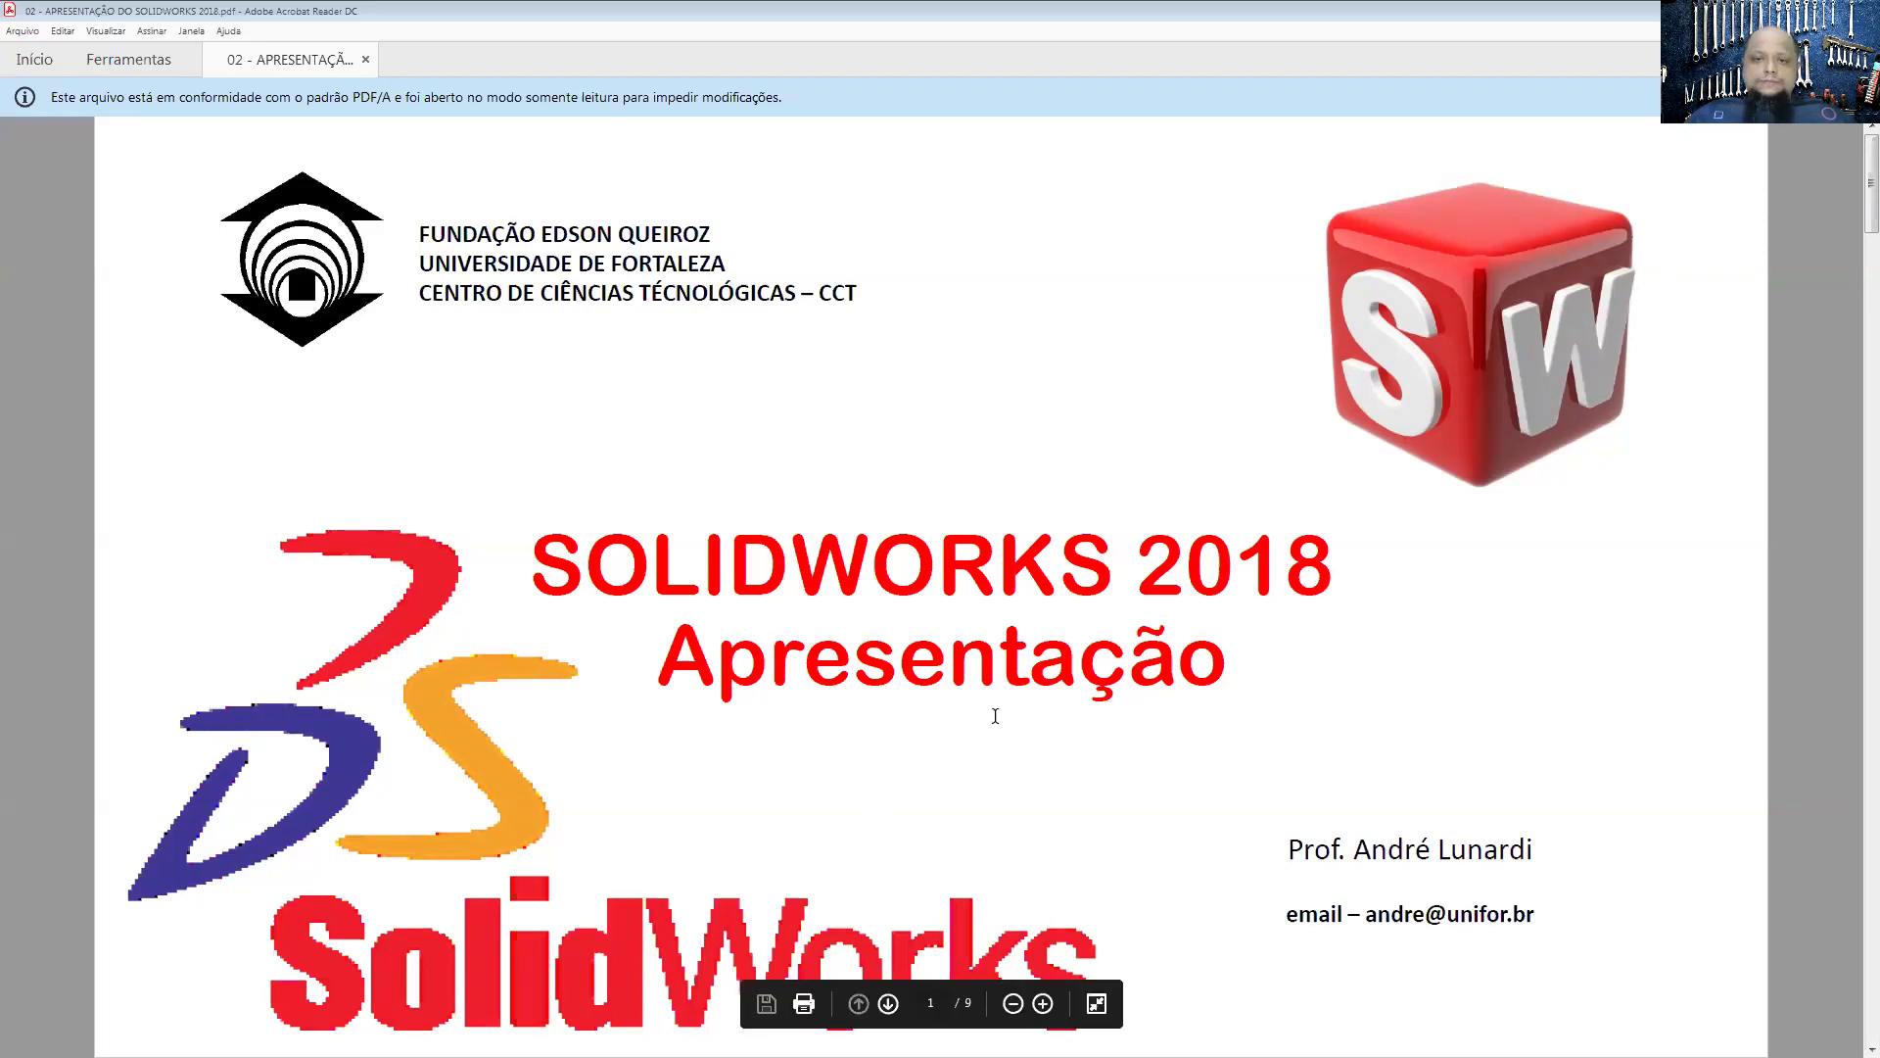
- Advance the SOLIDWORKS 2018 presentation one page past its title slide
key(Right)
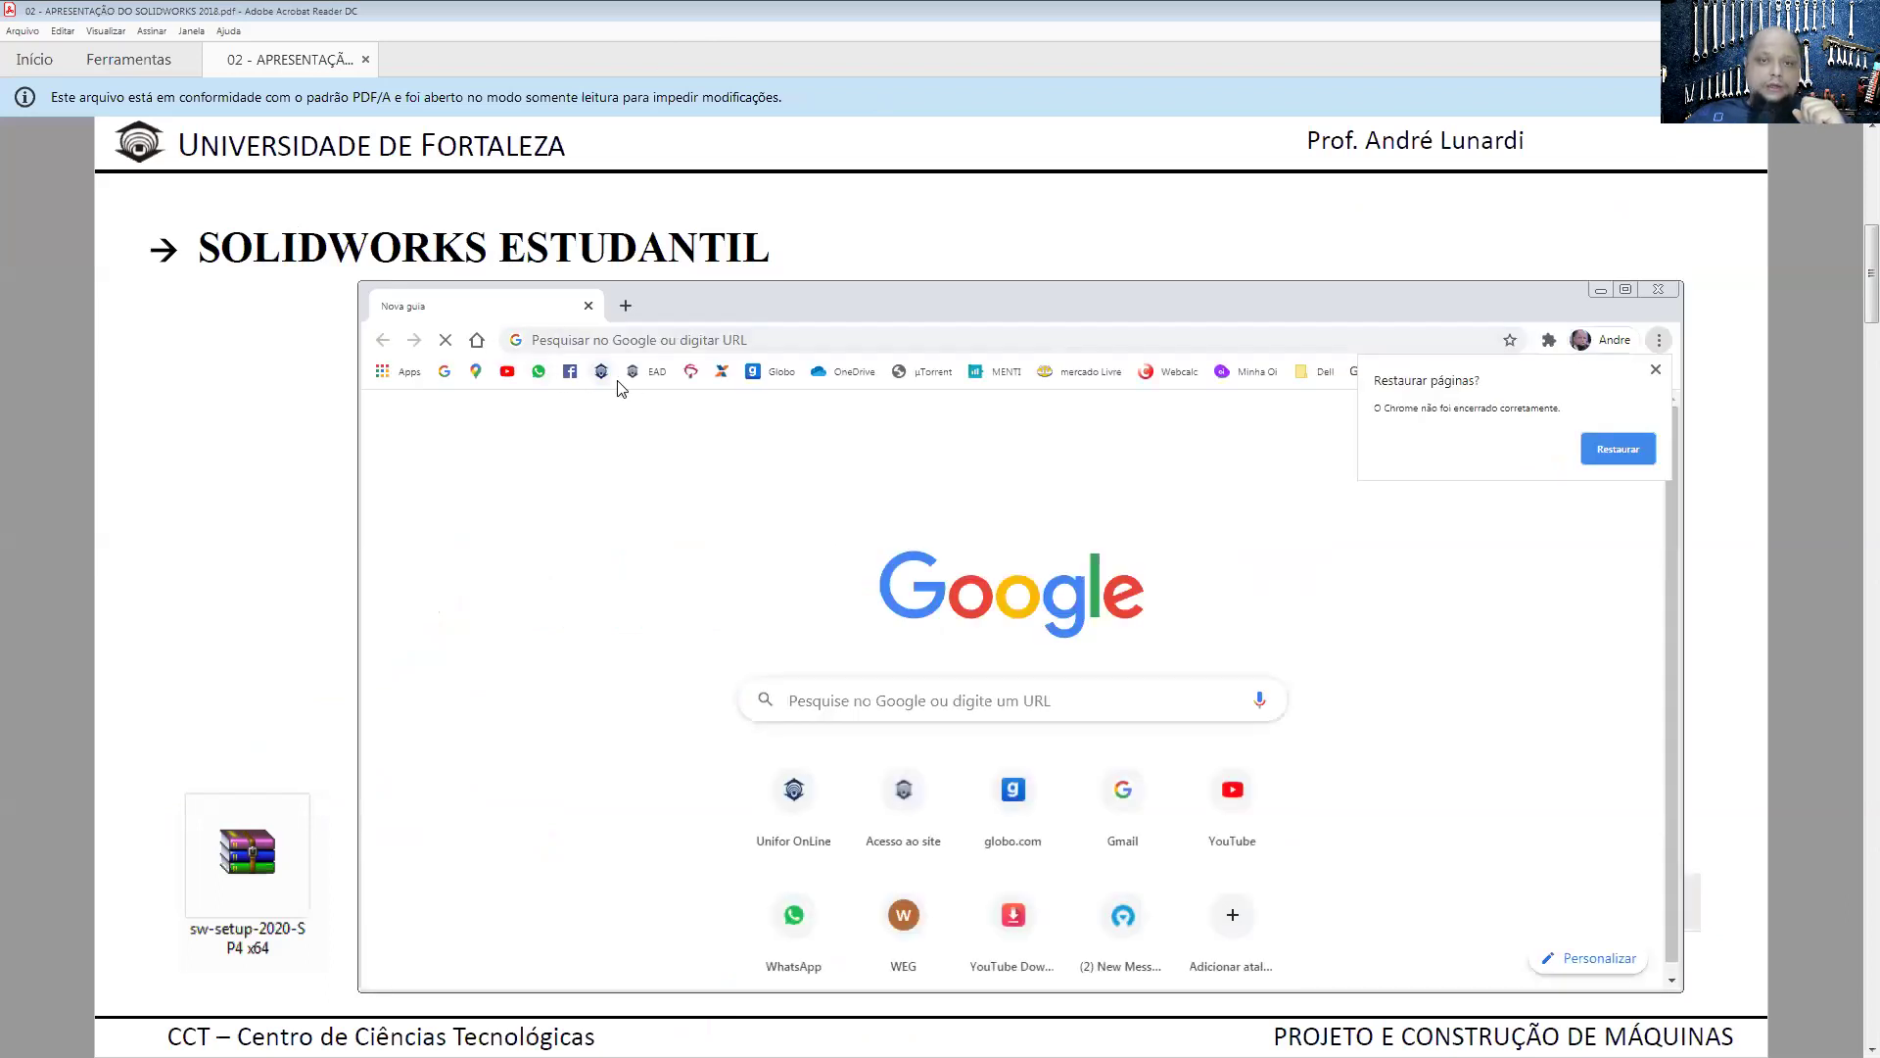
- Maximize Chrome, log out and back into EAD Unifor, and browse the Minhas Disciplinas course cards
click(1628, 291)
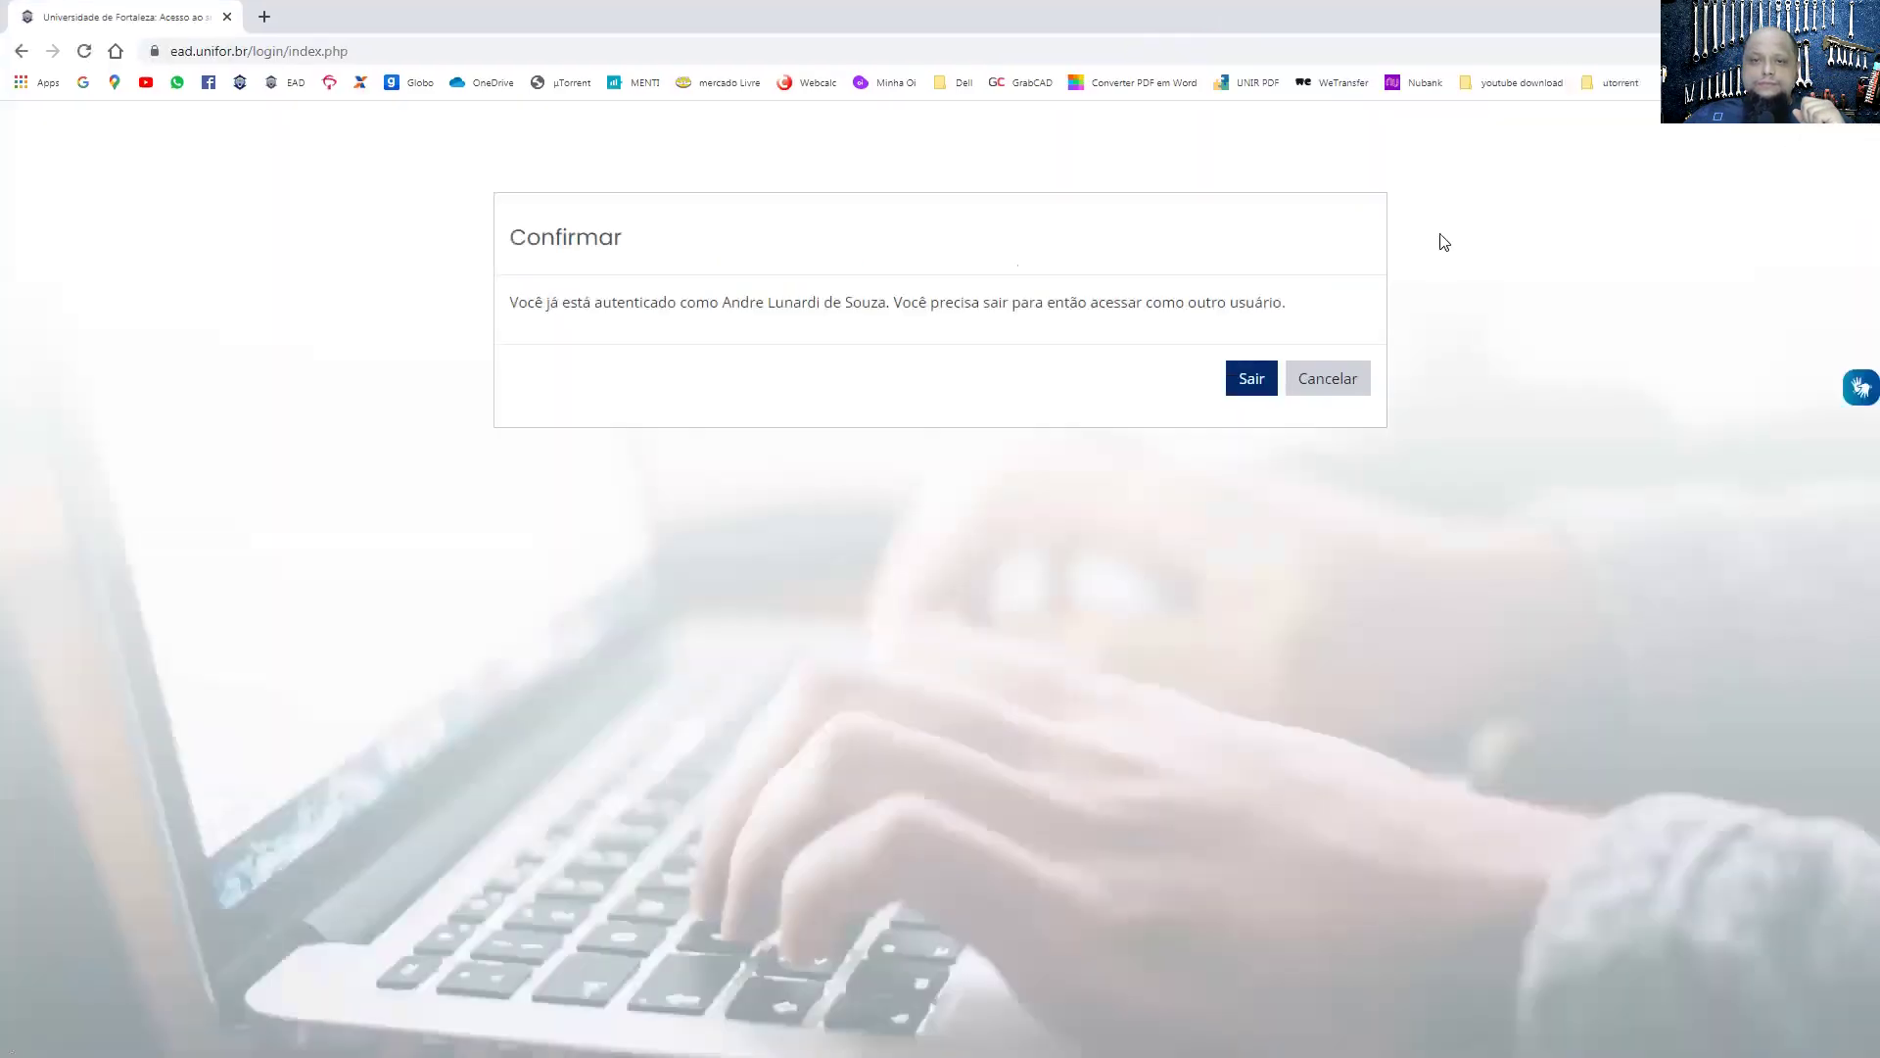
click(1251, 377)
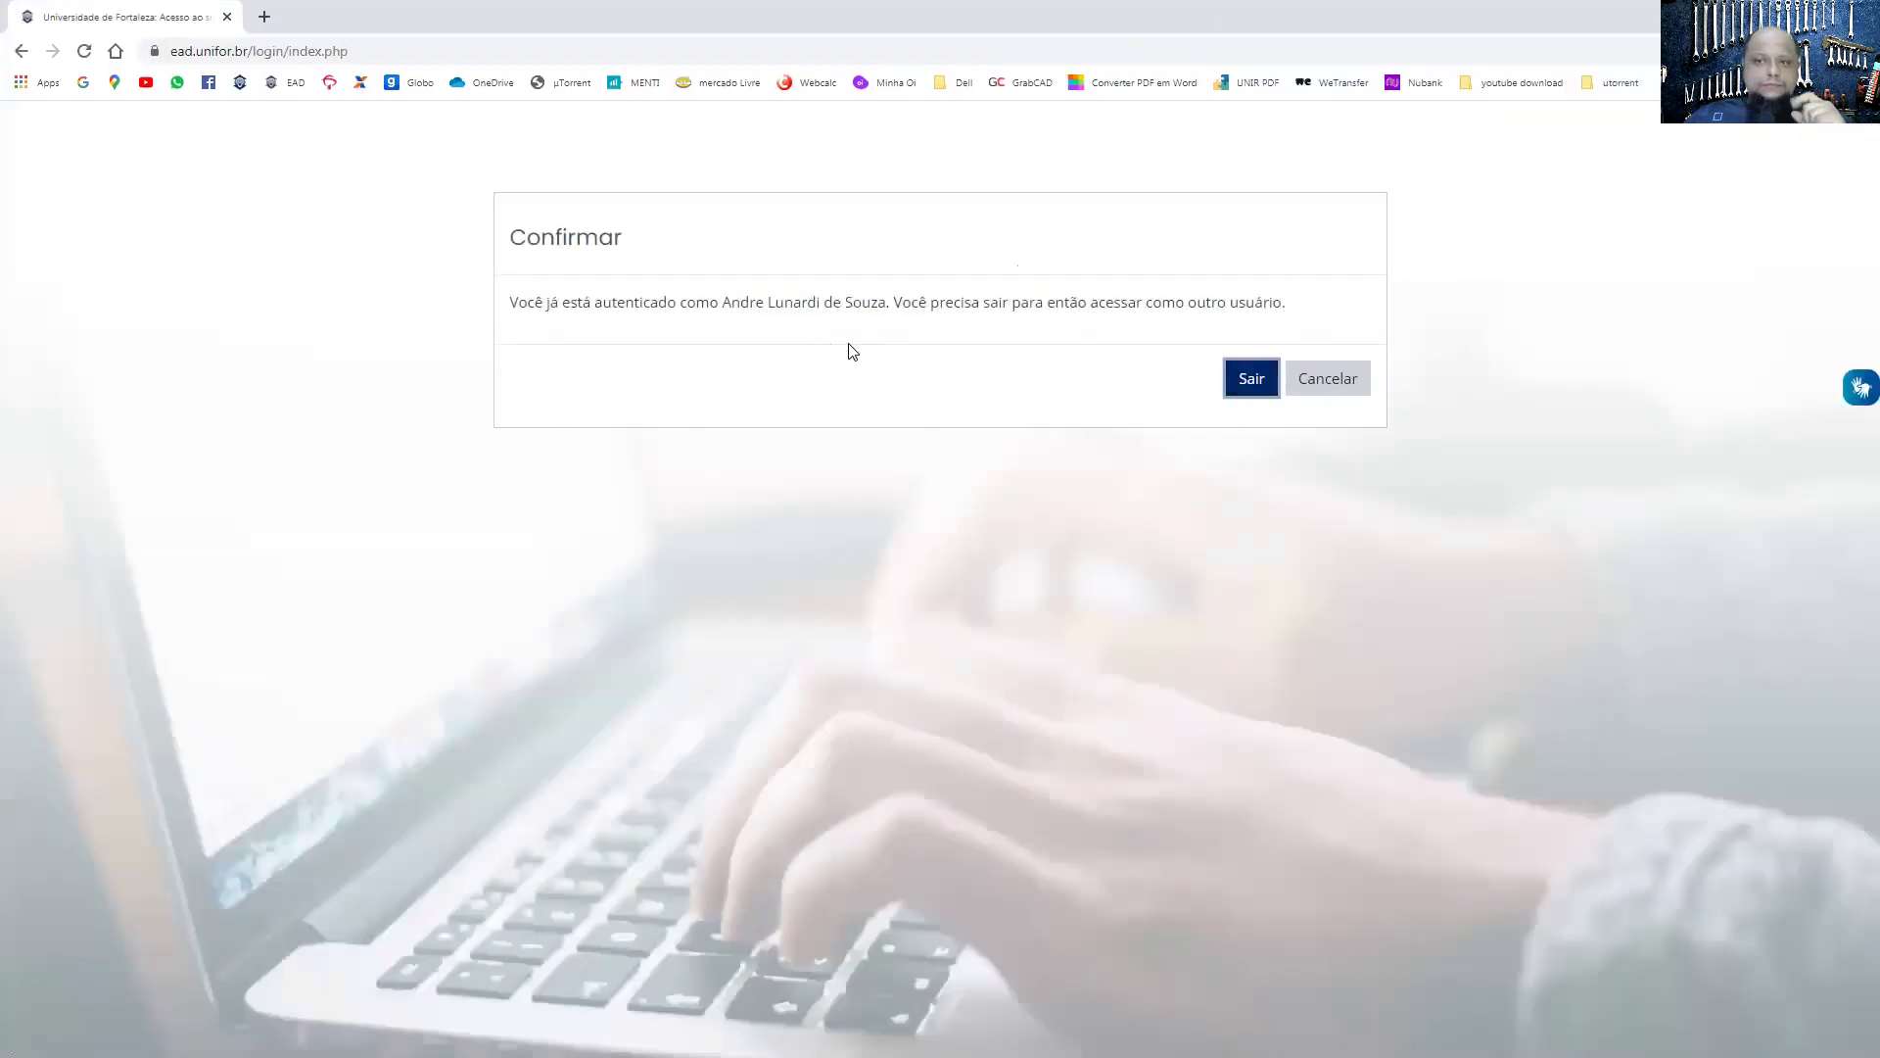
click(1113, 494)
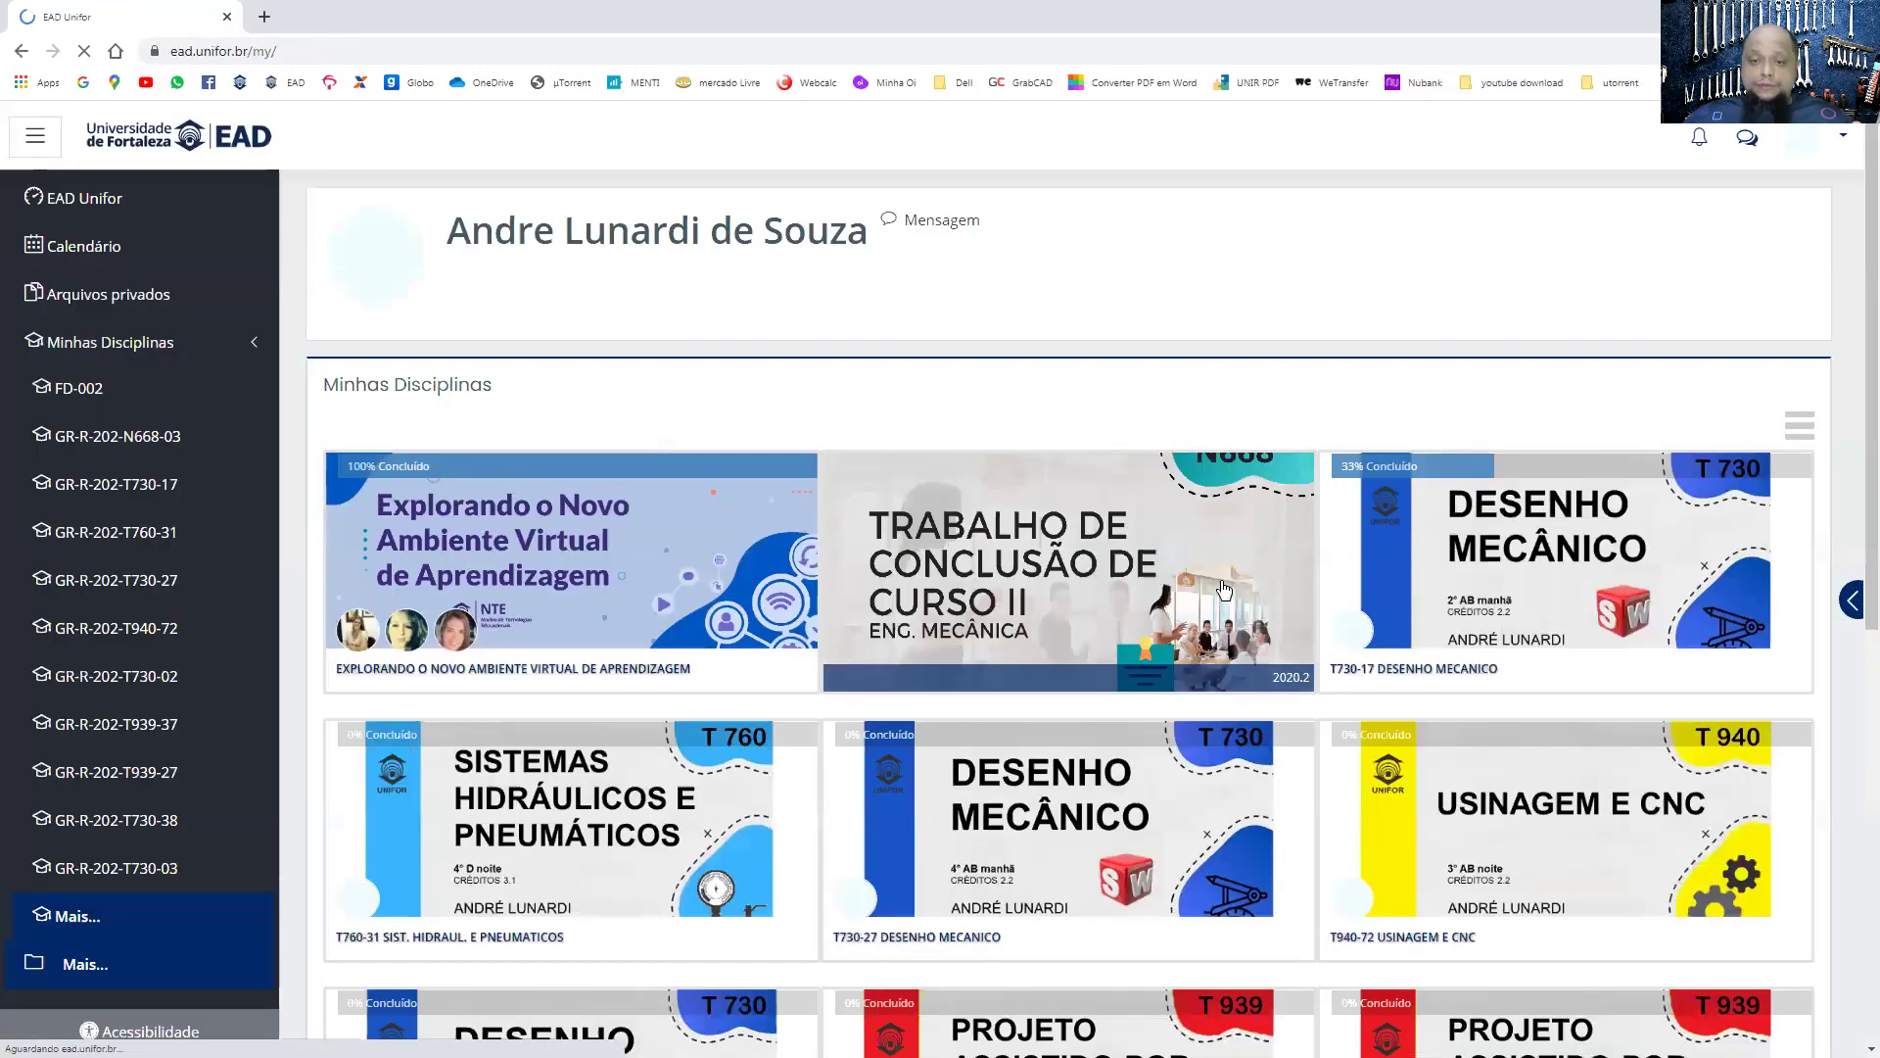
scroll(1124, 671, down, 1)
scroll(1124, 671, down, 3)
scroll(617, 823, down, 4)
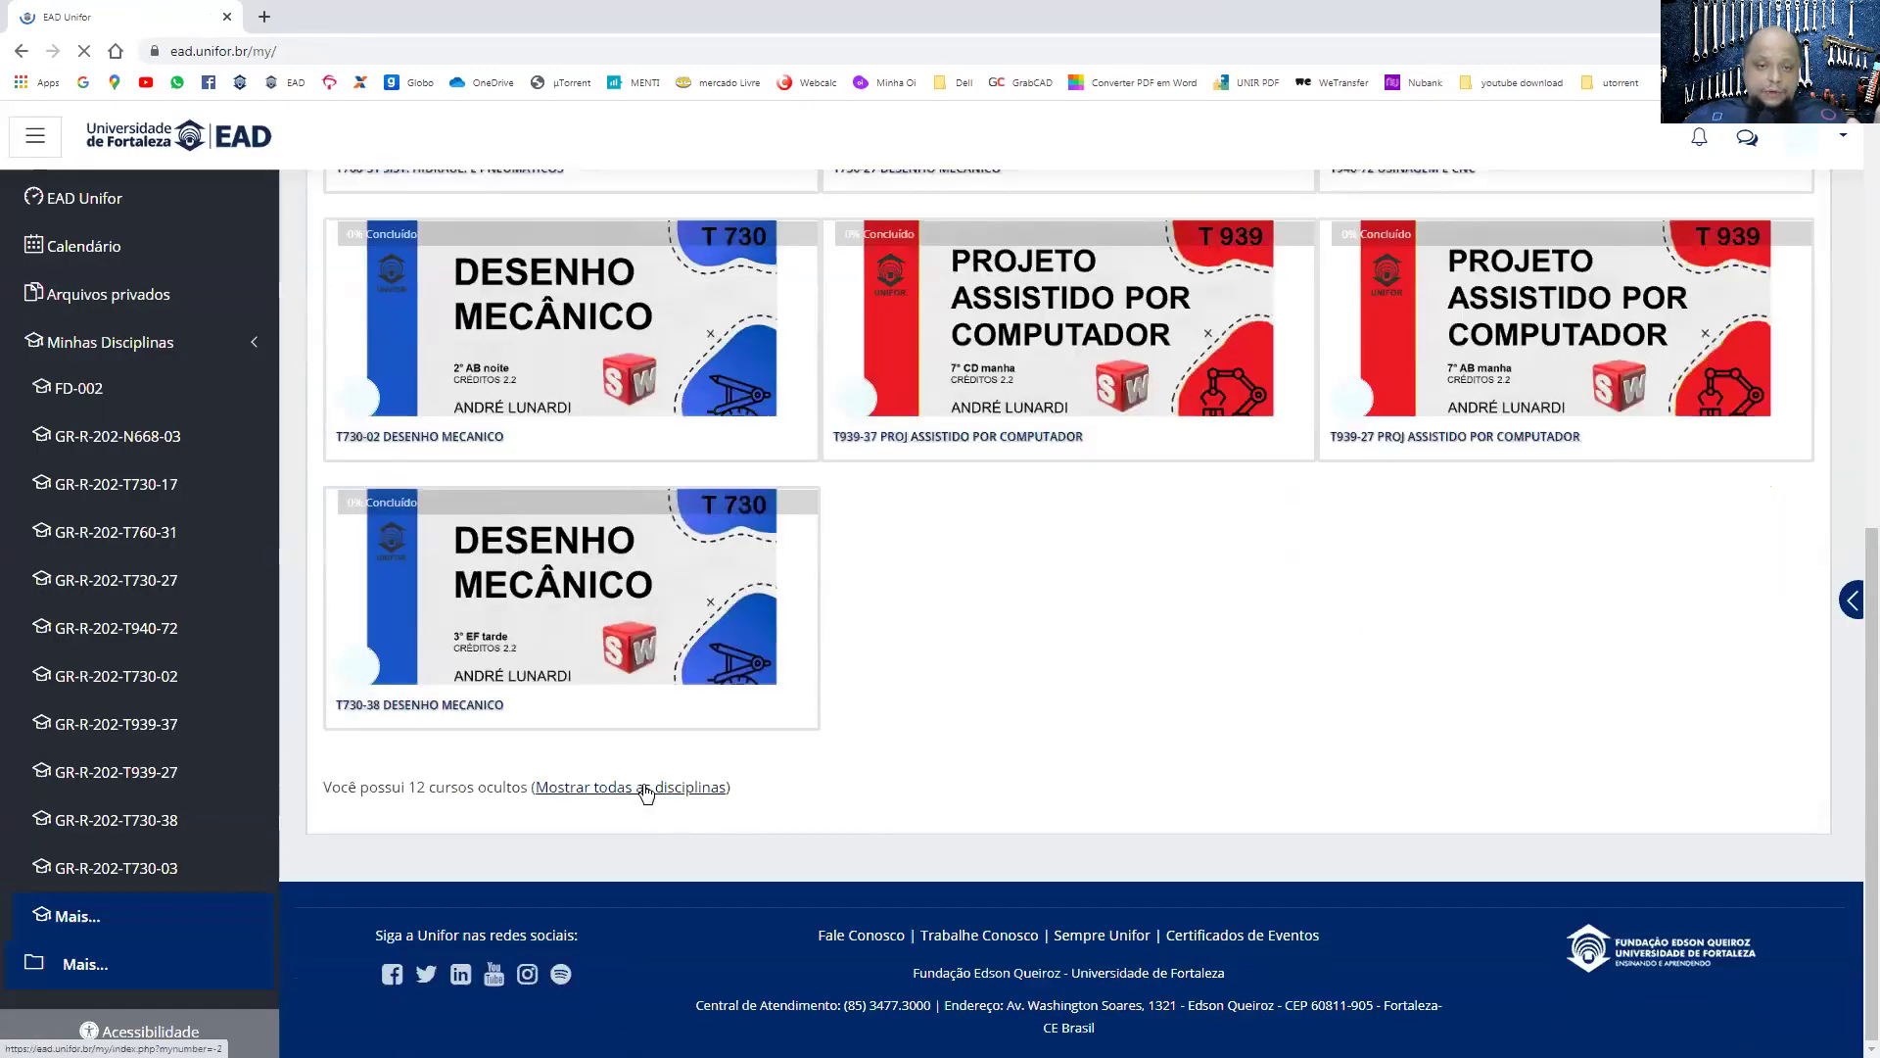
scroll(708, 637, up, 2)
scroll(706, 650, up, 2)
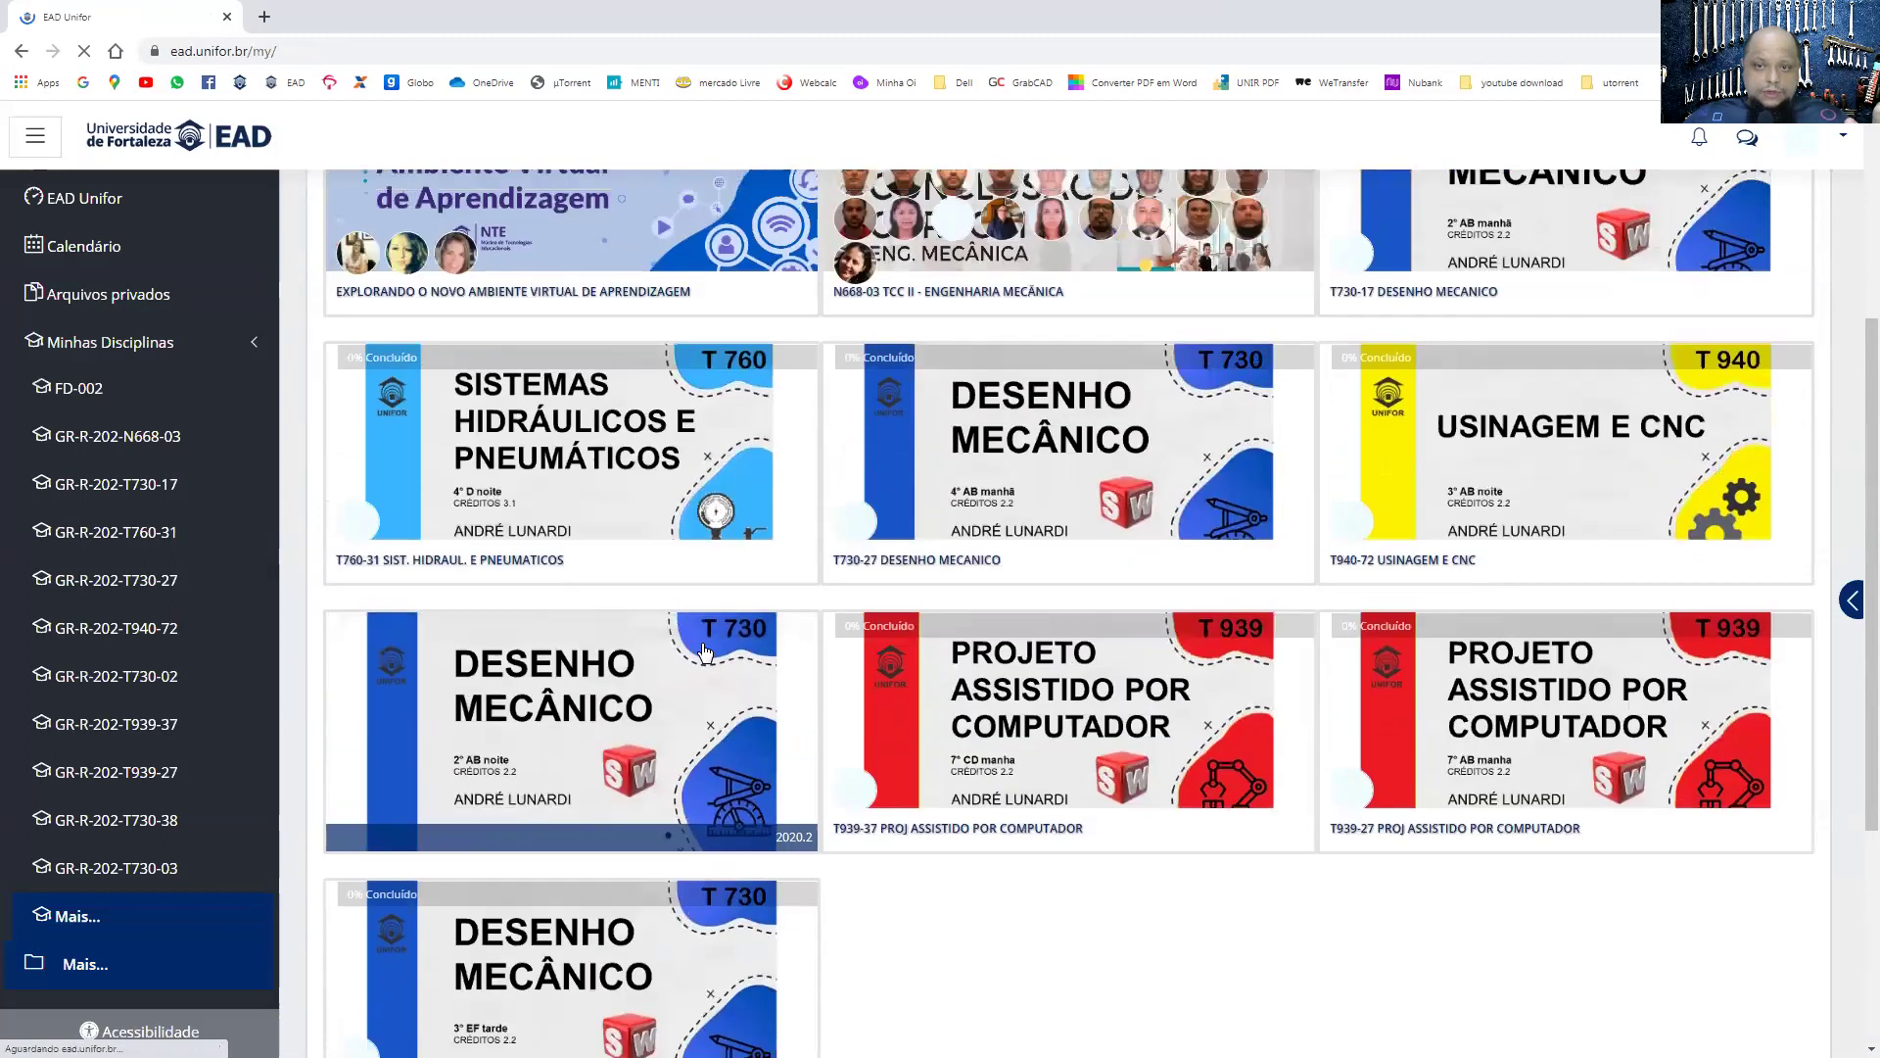
scroll(704, 652, up, 1)
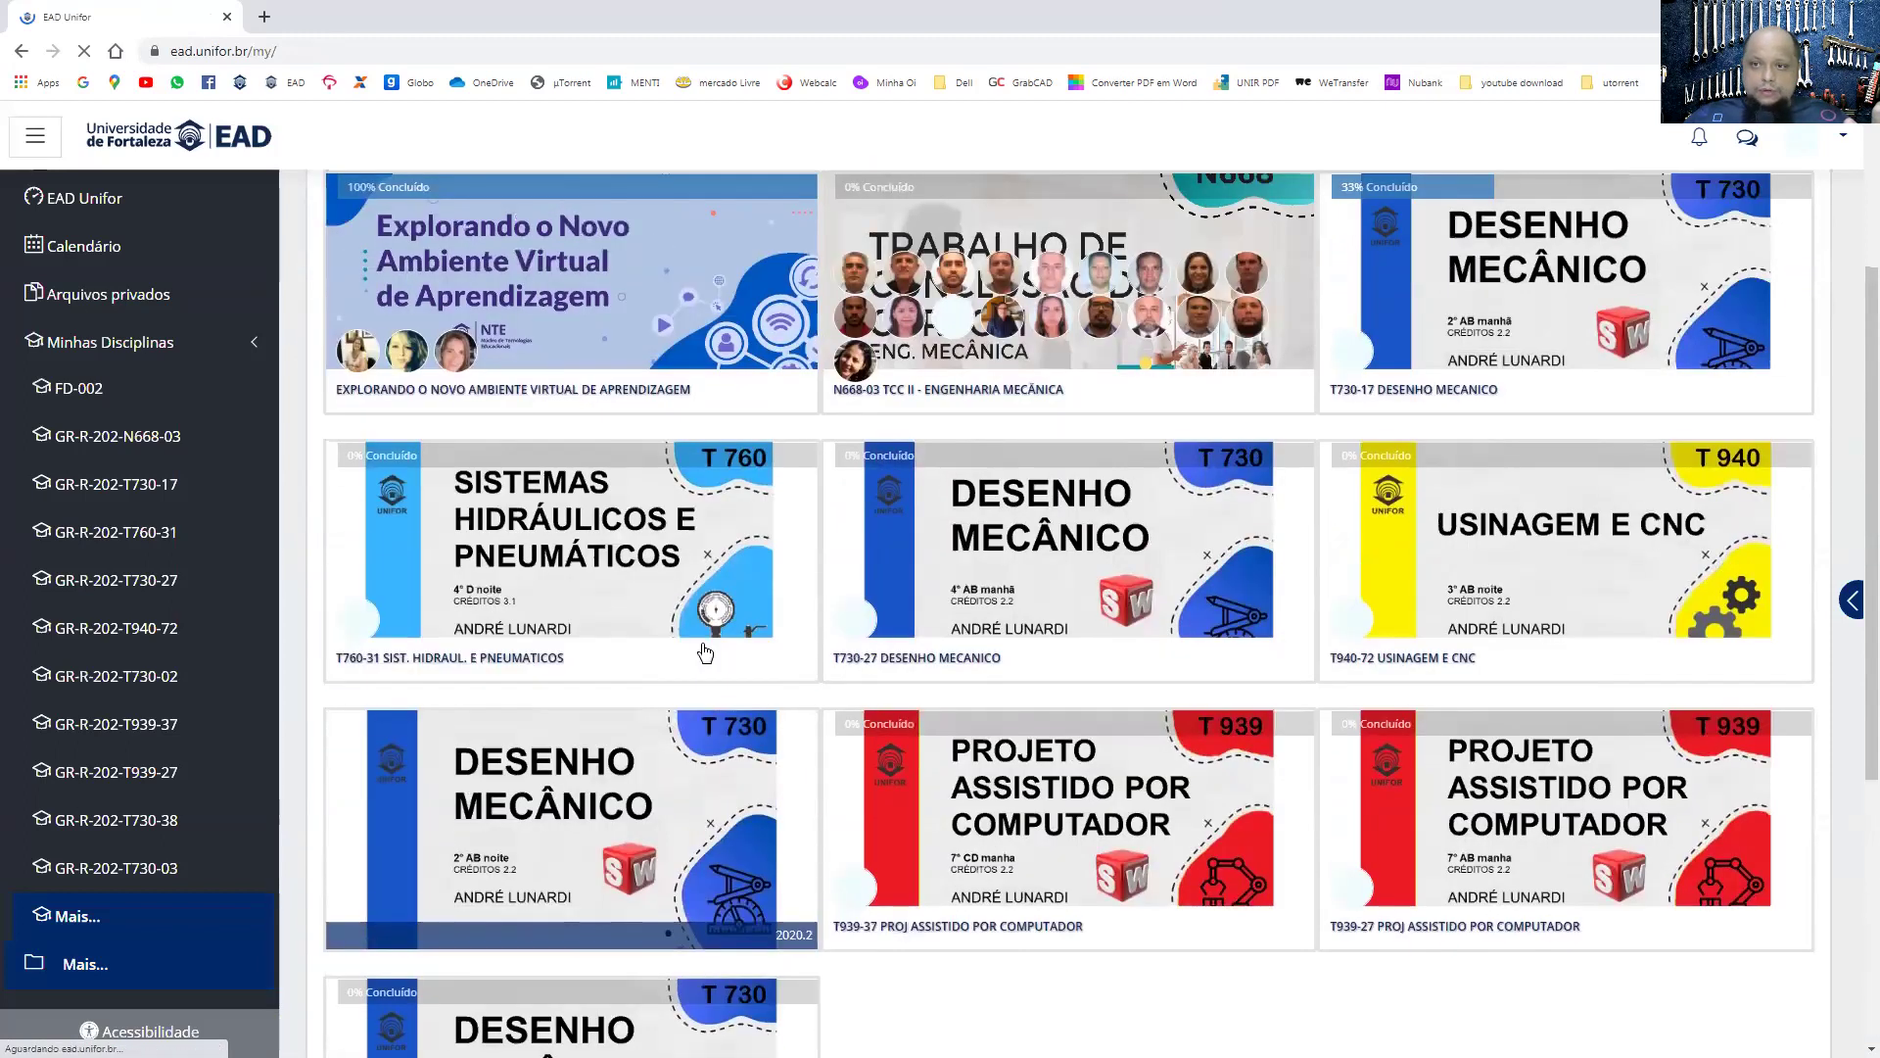
scroll(702, 649, down, 3)
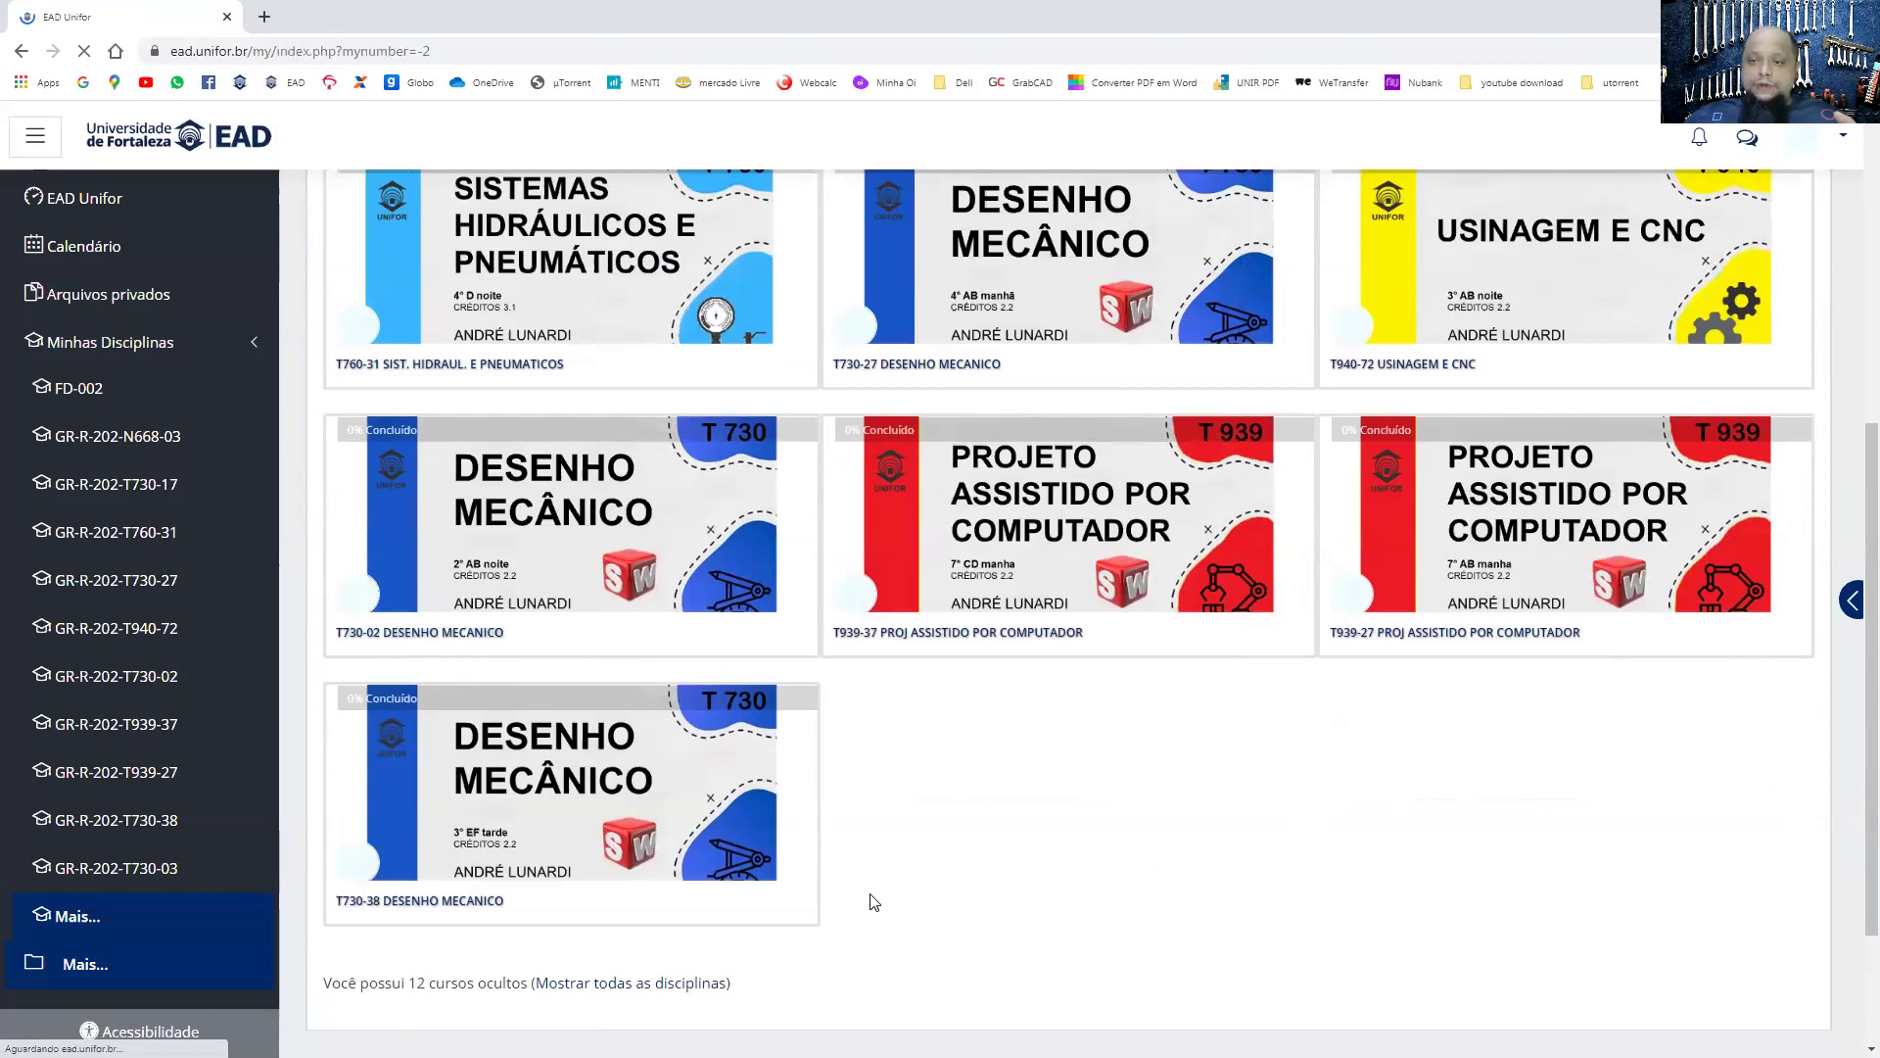
- Open the T730-03 course's 01 - APRESENTAÇÃO DO SOLIDWORKS section files
scroll(870, 893, down, 6)
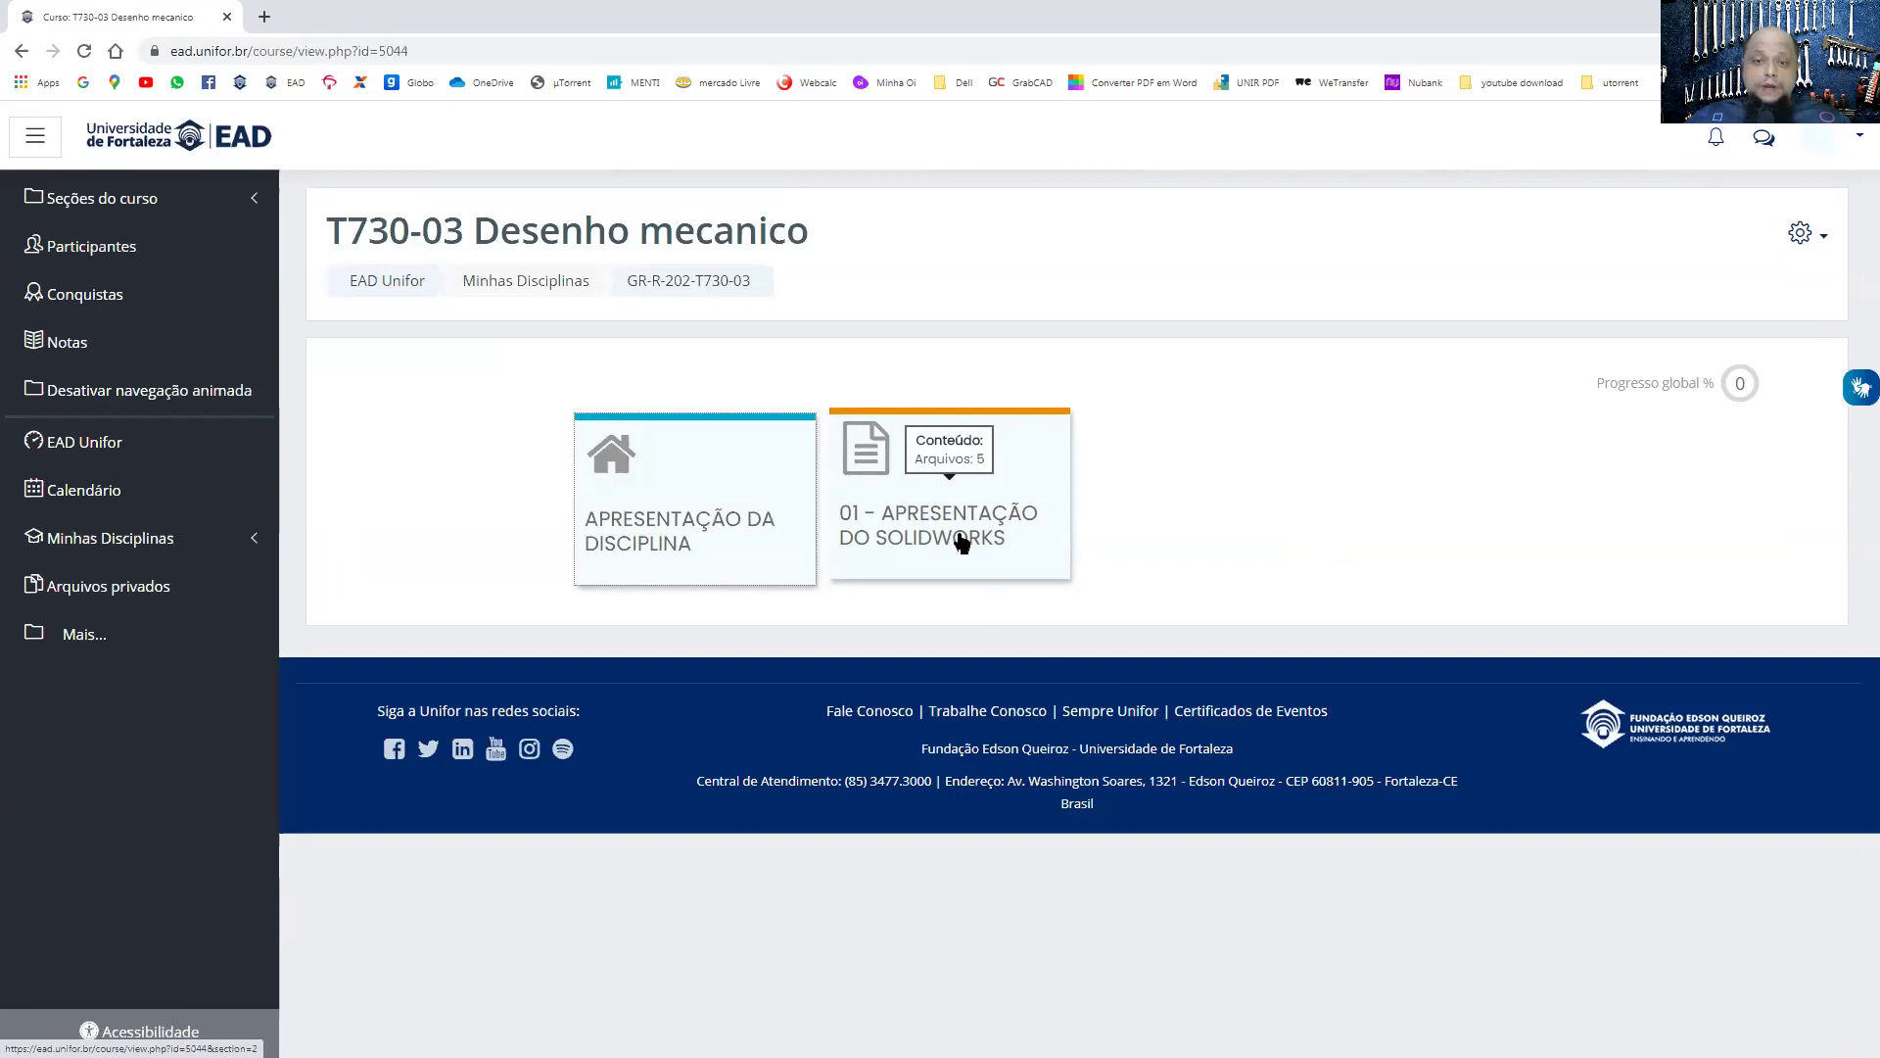
click(960, 543)
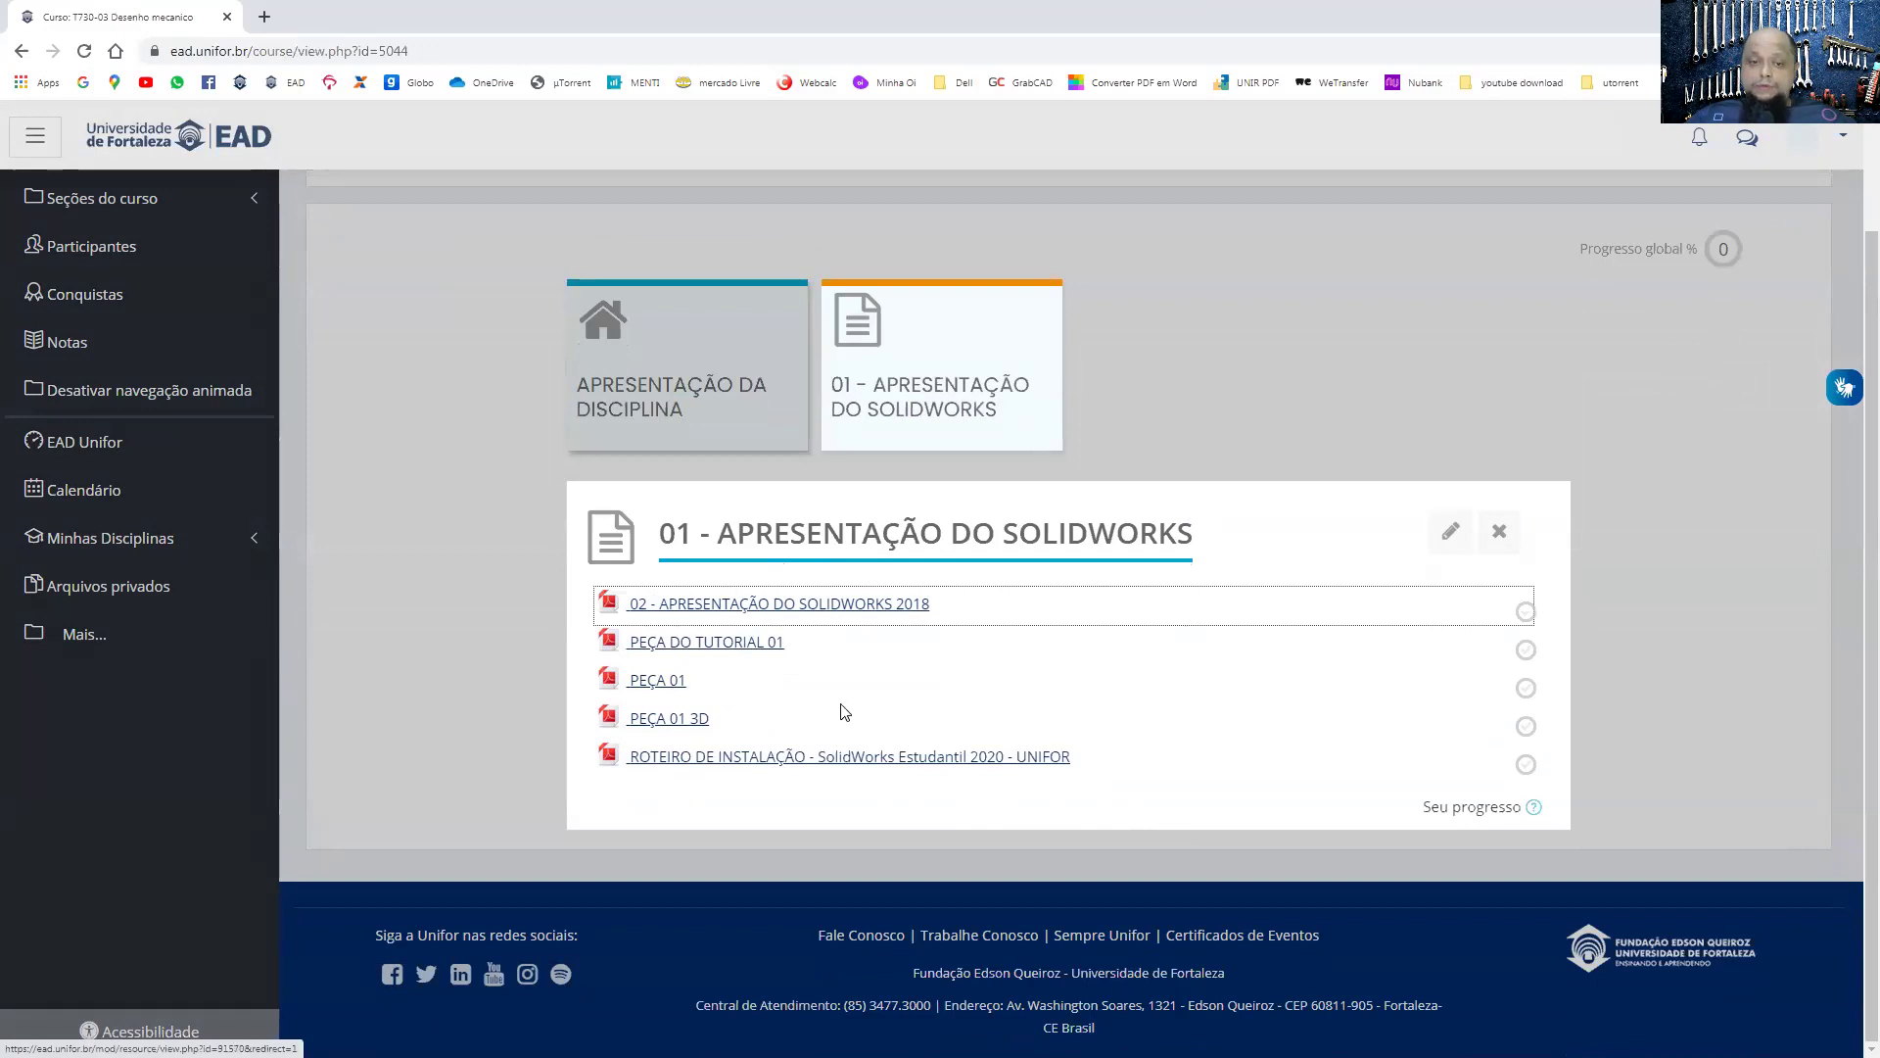
- Open the ROTEIRO DE INSTALAÇÃO - SolidWorks Estudantil 2020 - UNIFOR guide
click(827, 763)
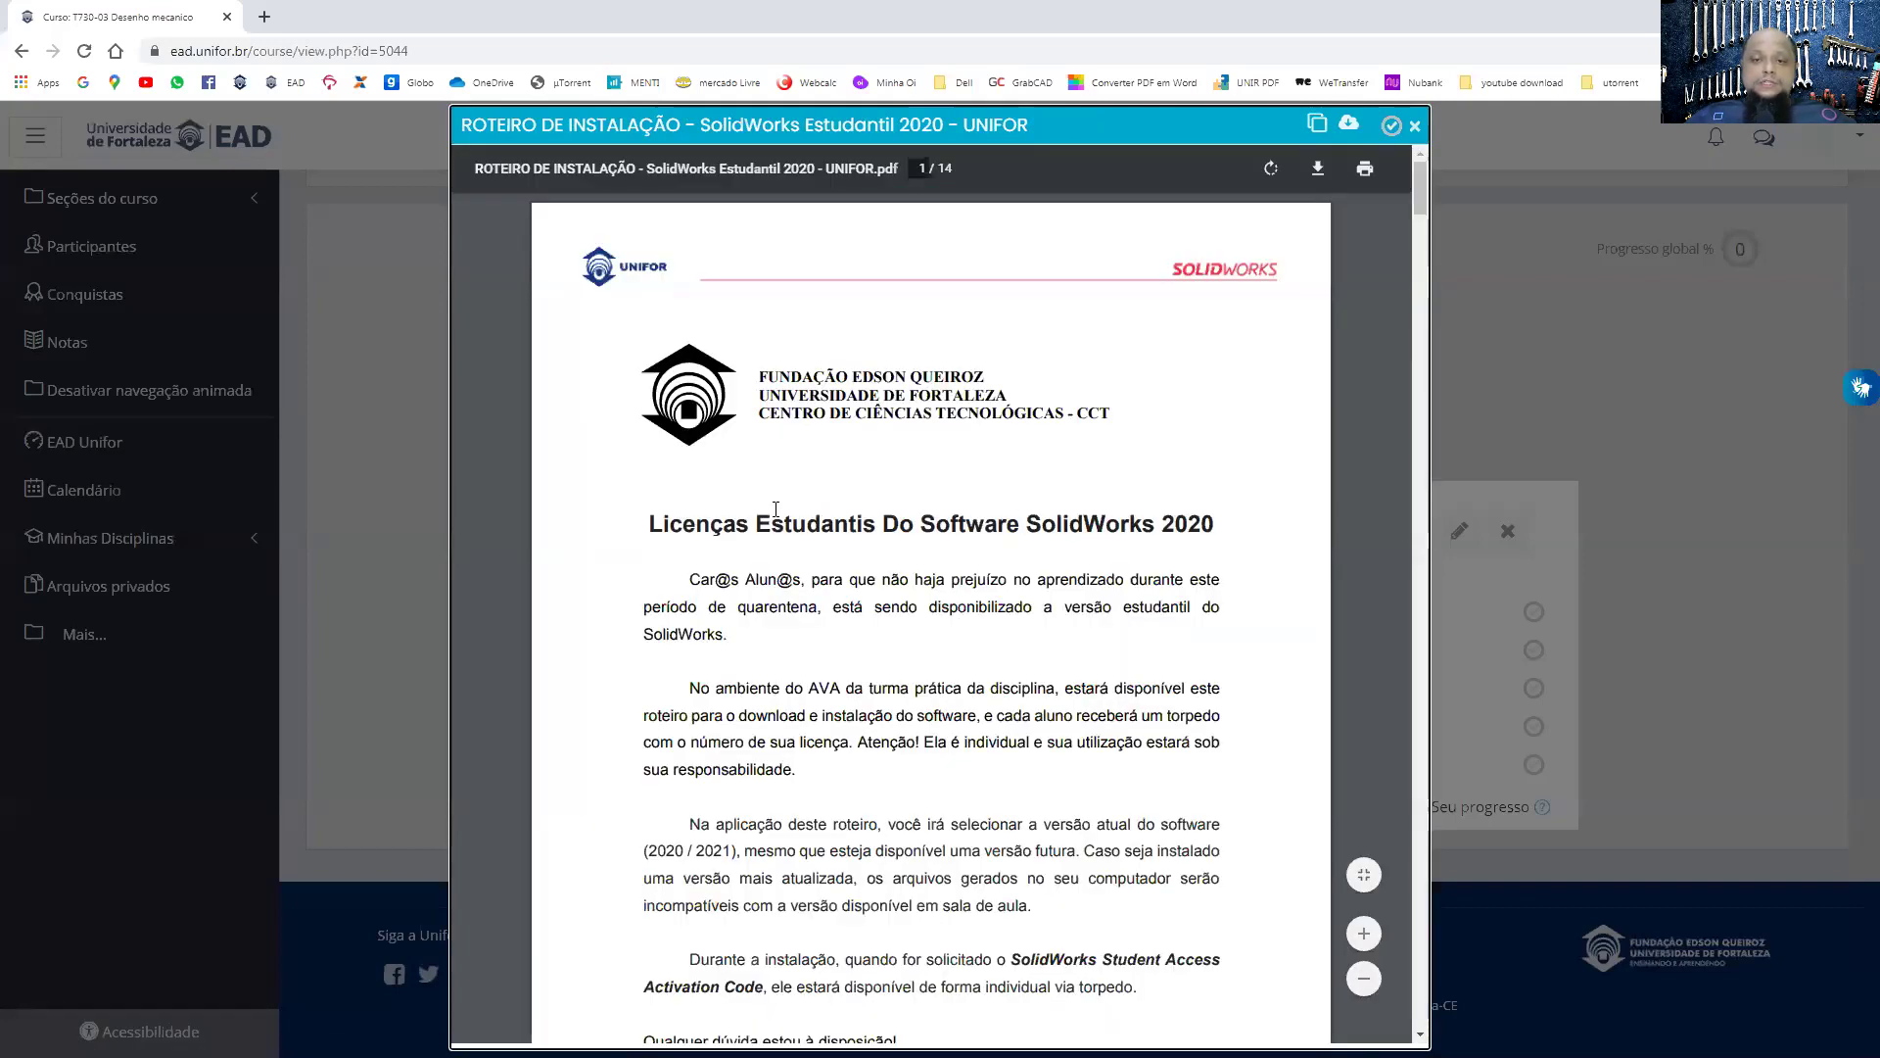
- Read the guide to page 2 and highlight the sw-steup-2020-SP4 x64 download note
scroll(1188, 615, down, 5)
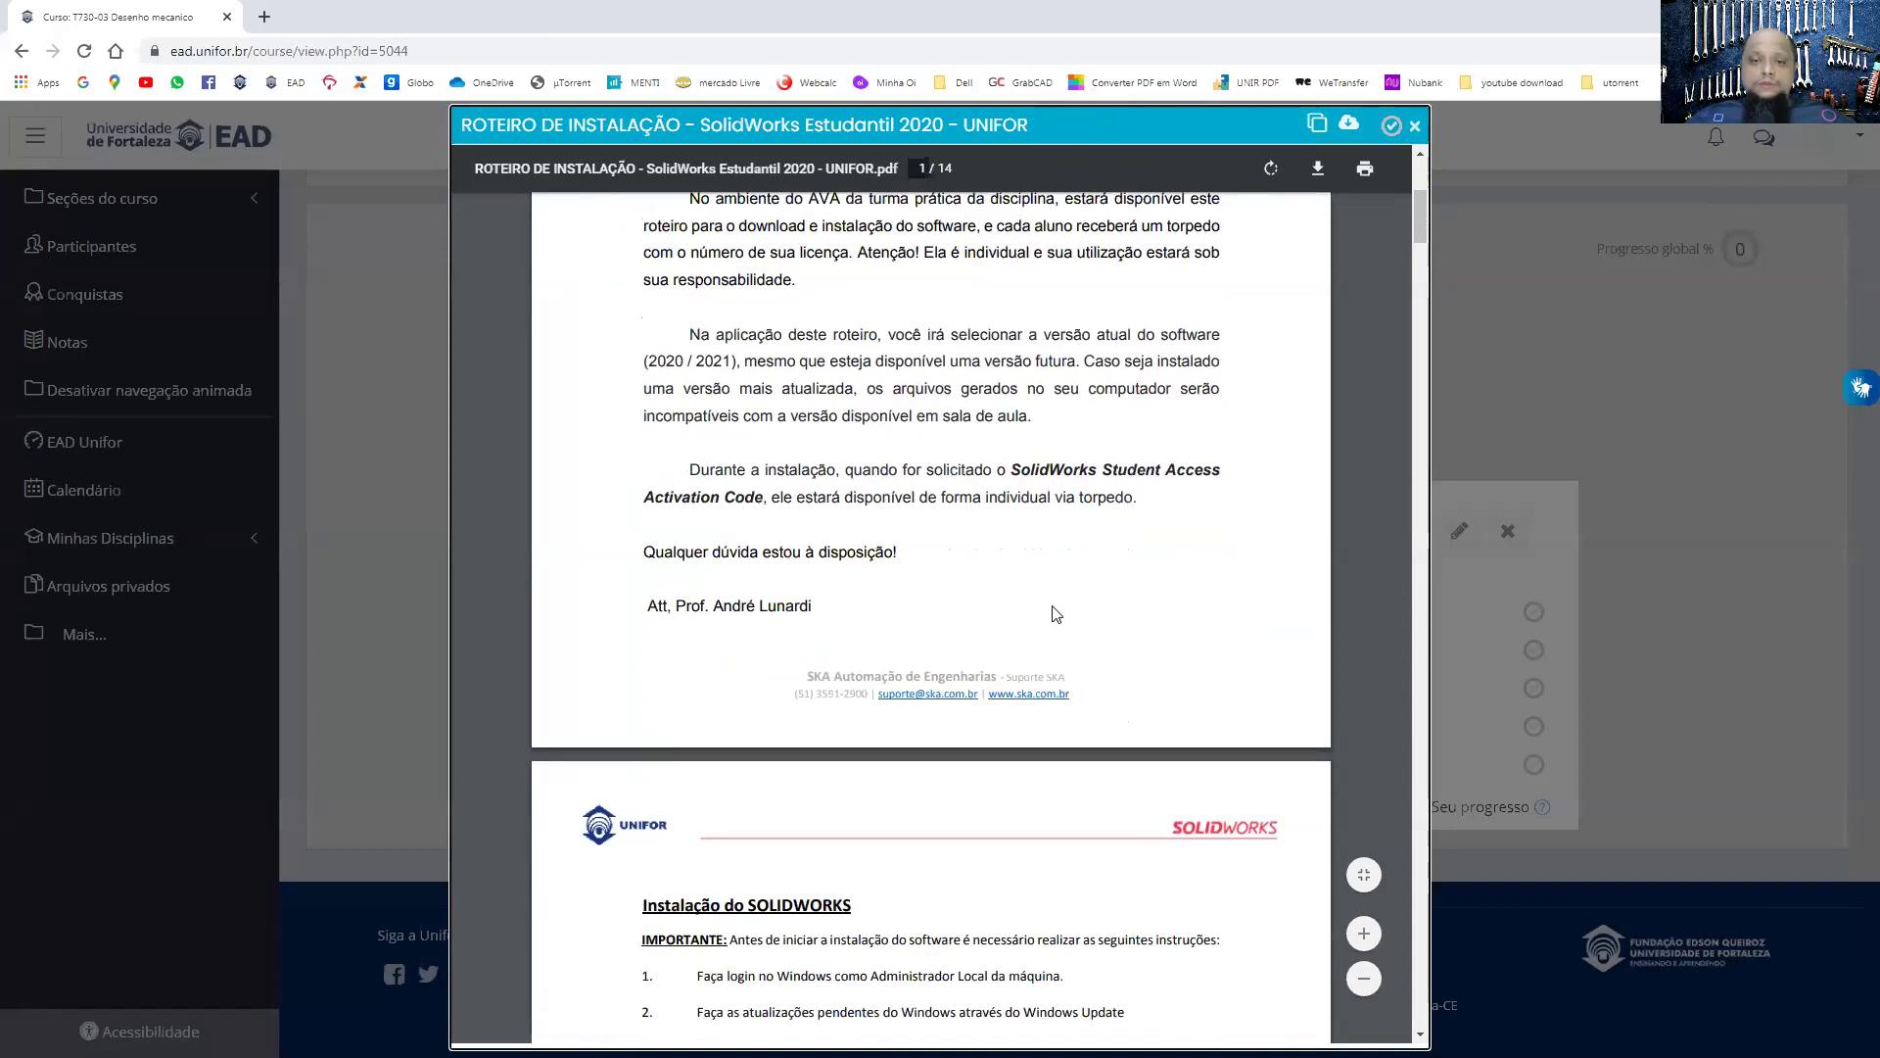
scroll(1056, 613, down, 2)
scroll(842, 578, down, 2)
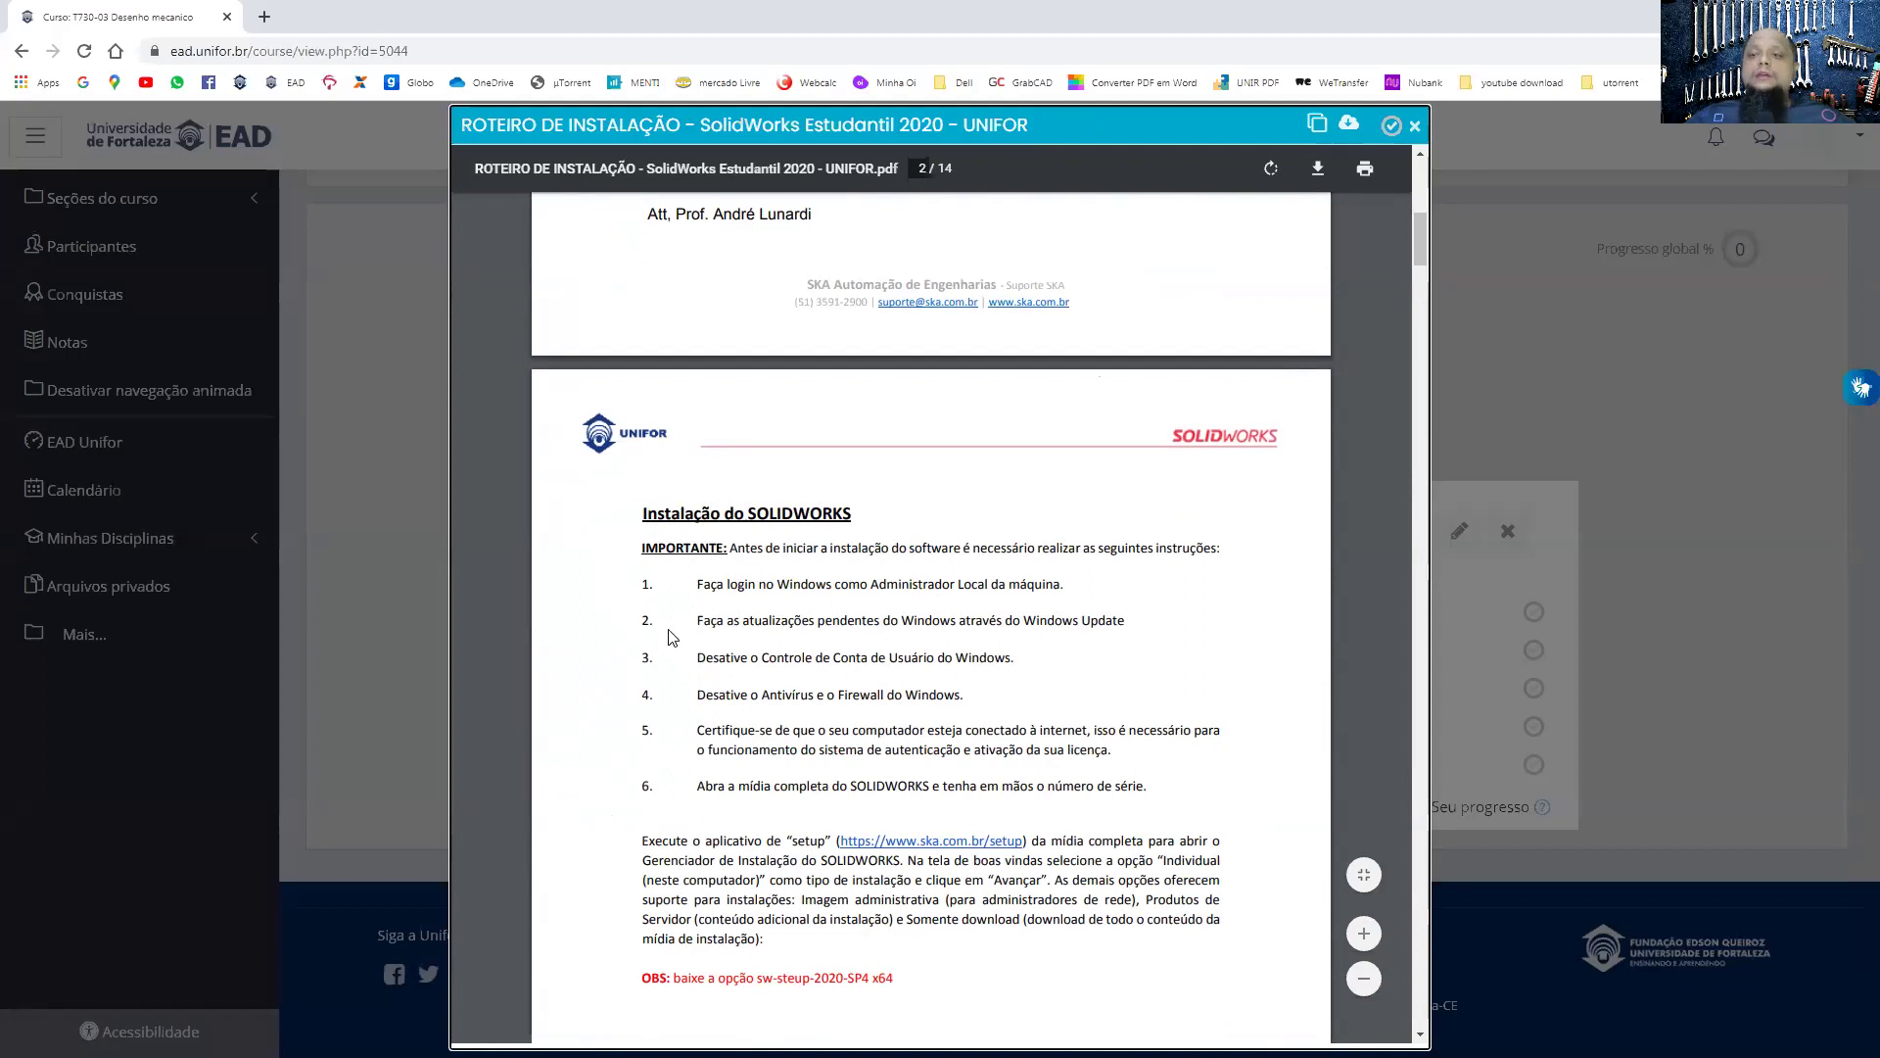
scroll(867, 644, down, 1)
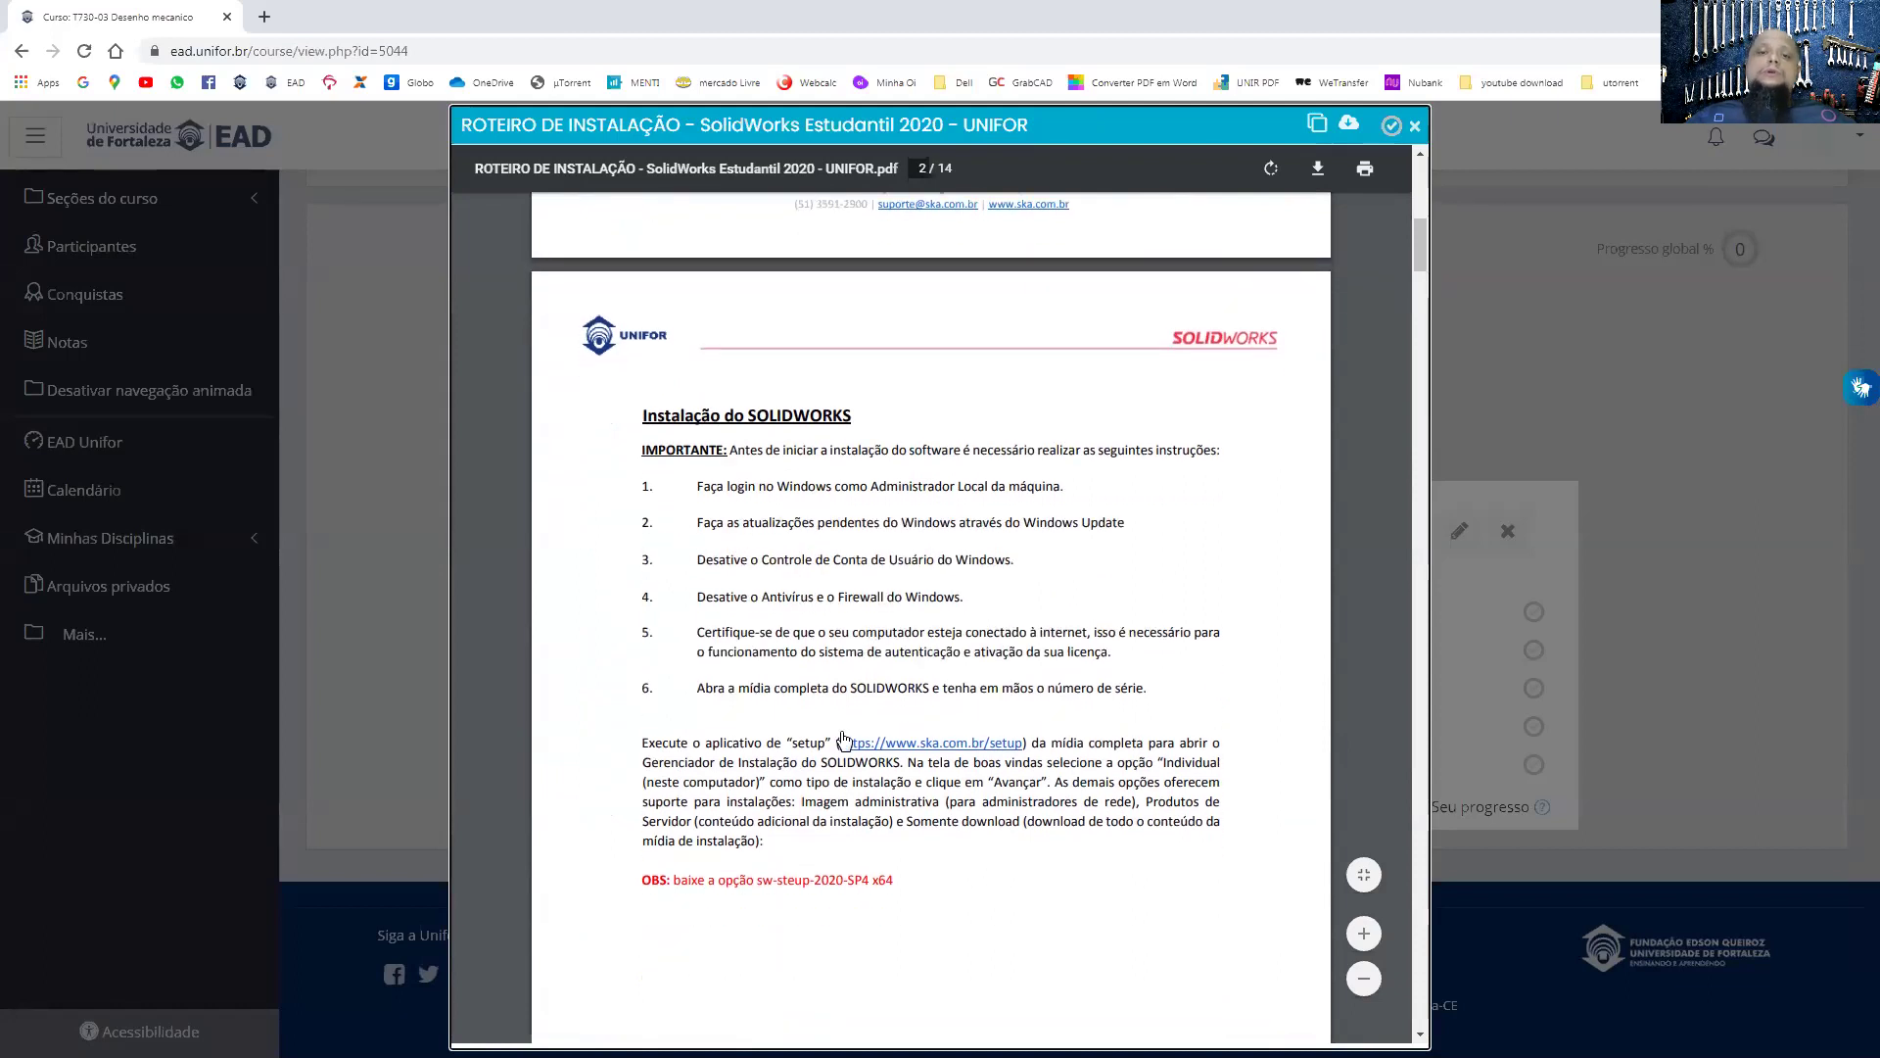
scroll(1029, 723, down, 3)
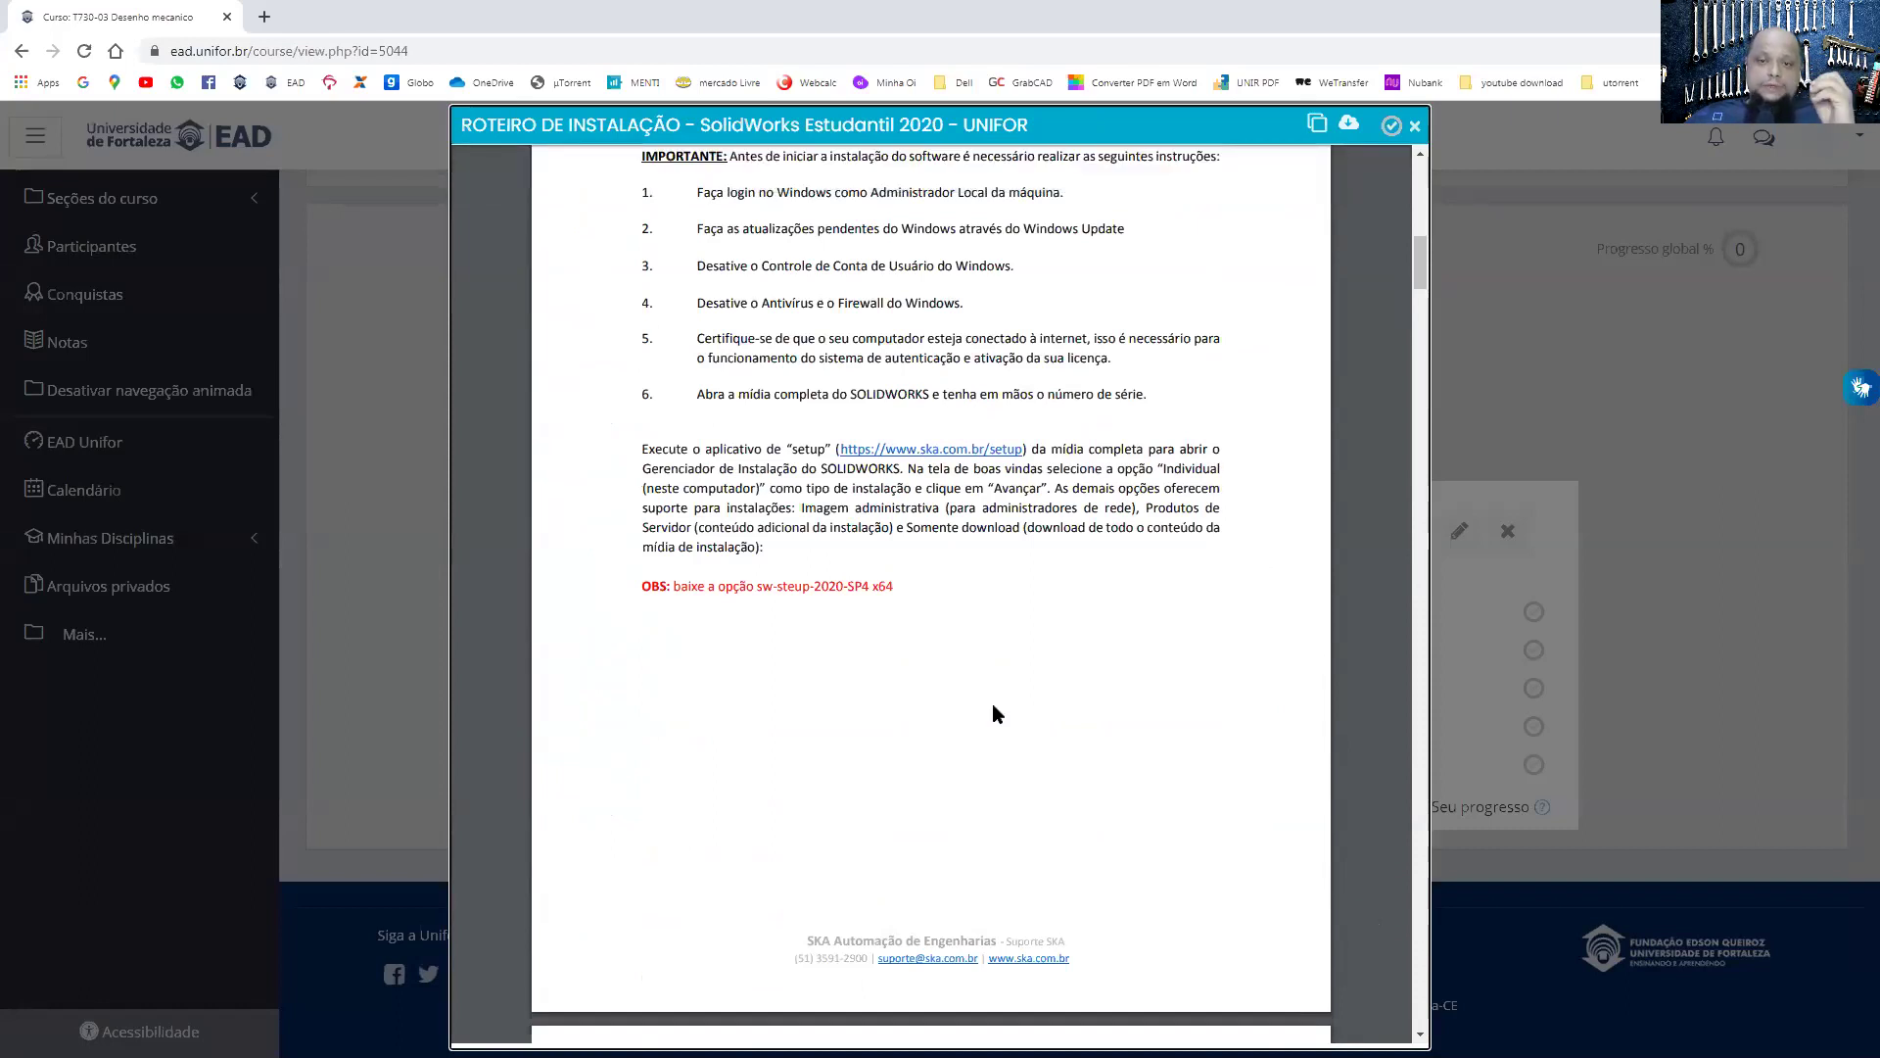
drag(691, 585, 901, 587)
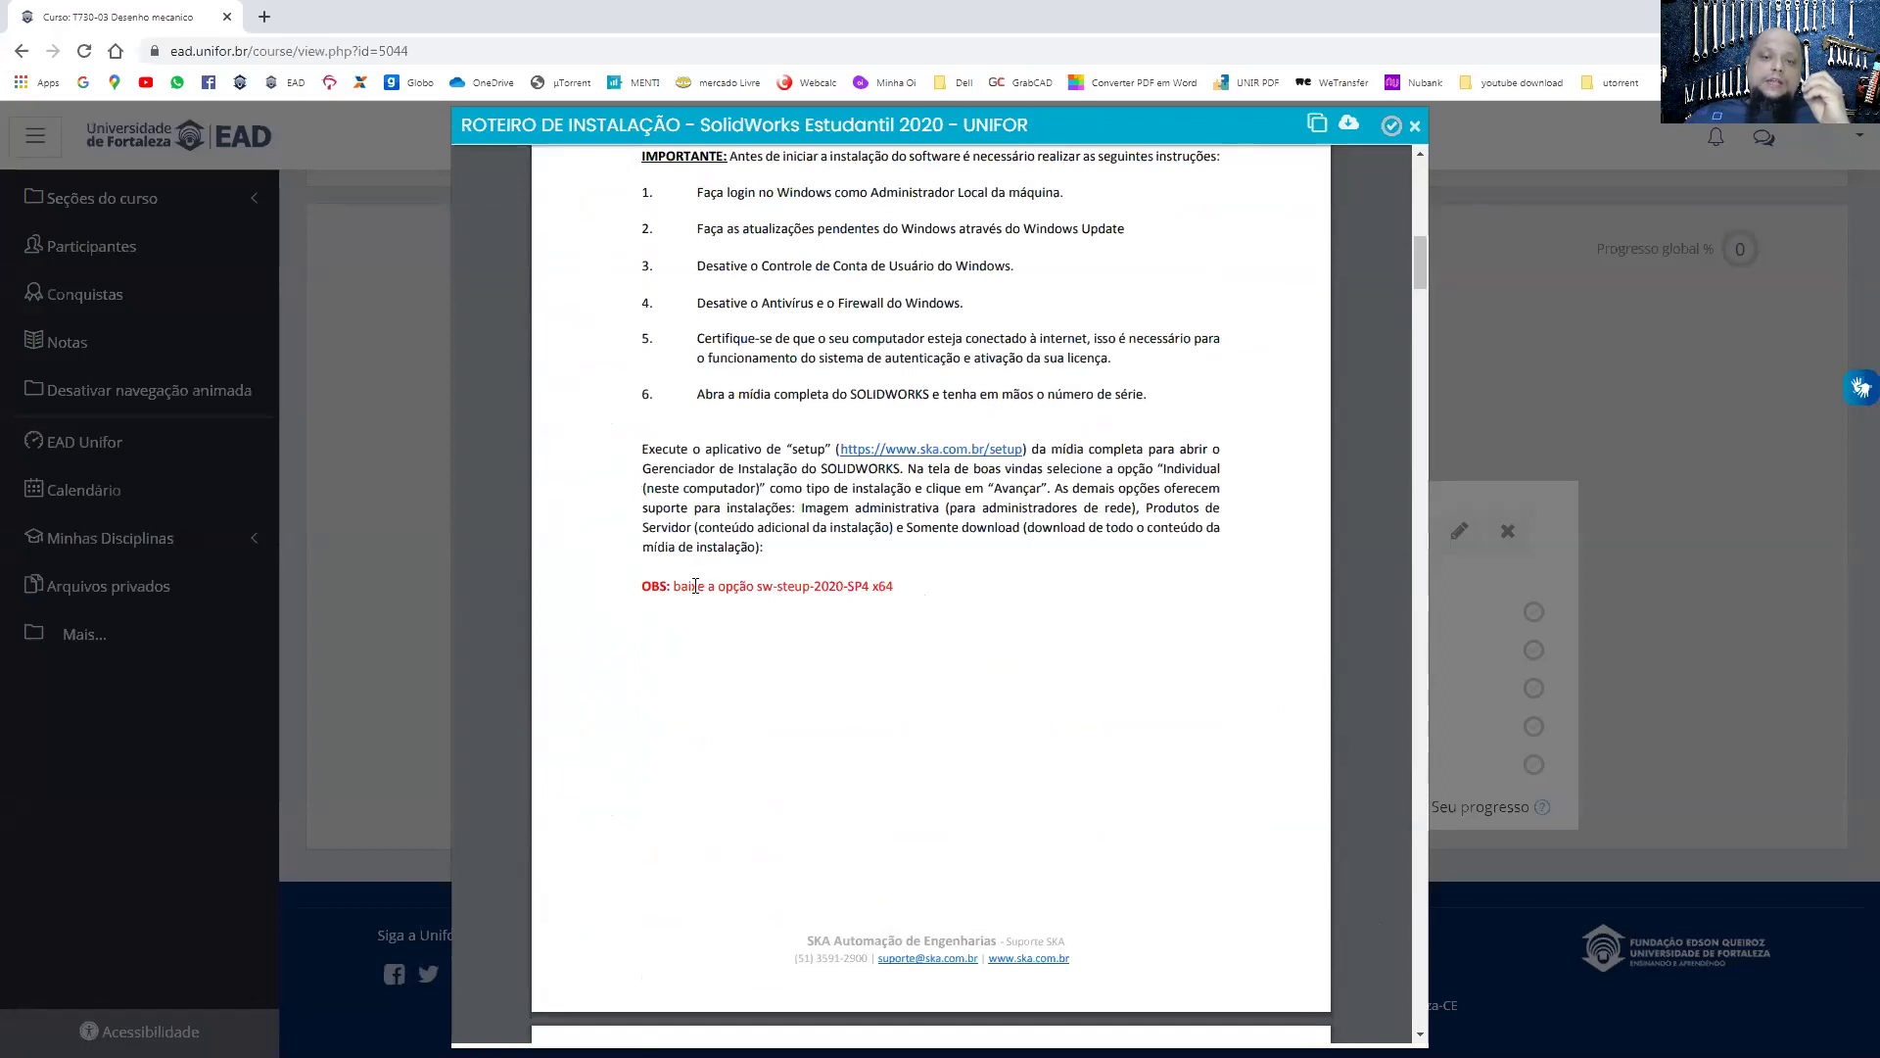
- Open the guide's setup download folder in OneDrive and scroll to the setup archives
click(940, 451)
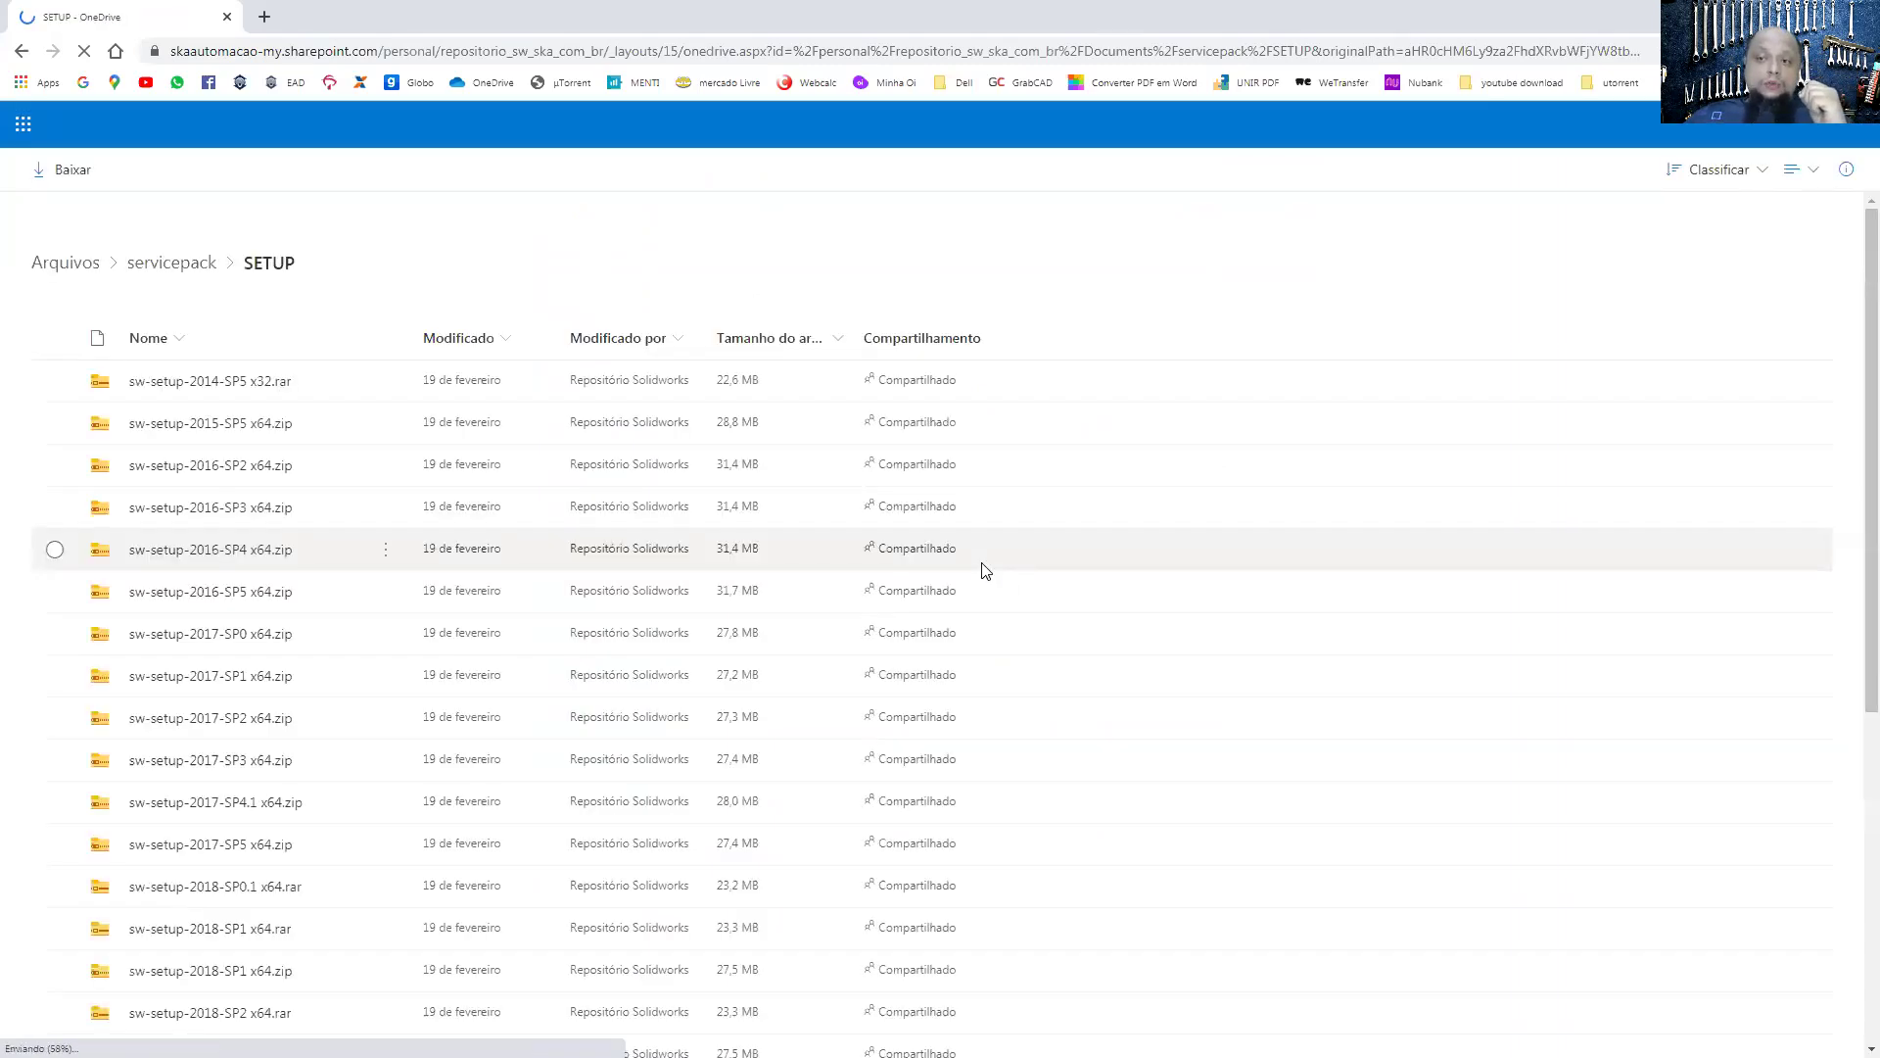
scroll(985, 571, down, 1)
scroll(985, 571, down, 3)
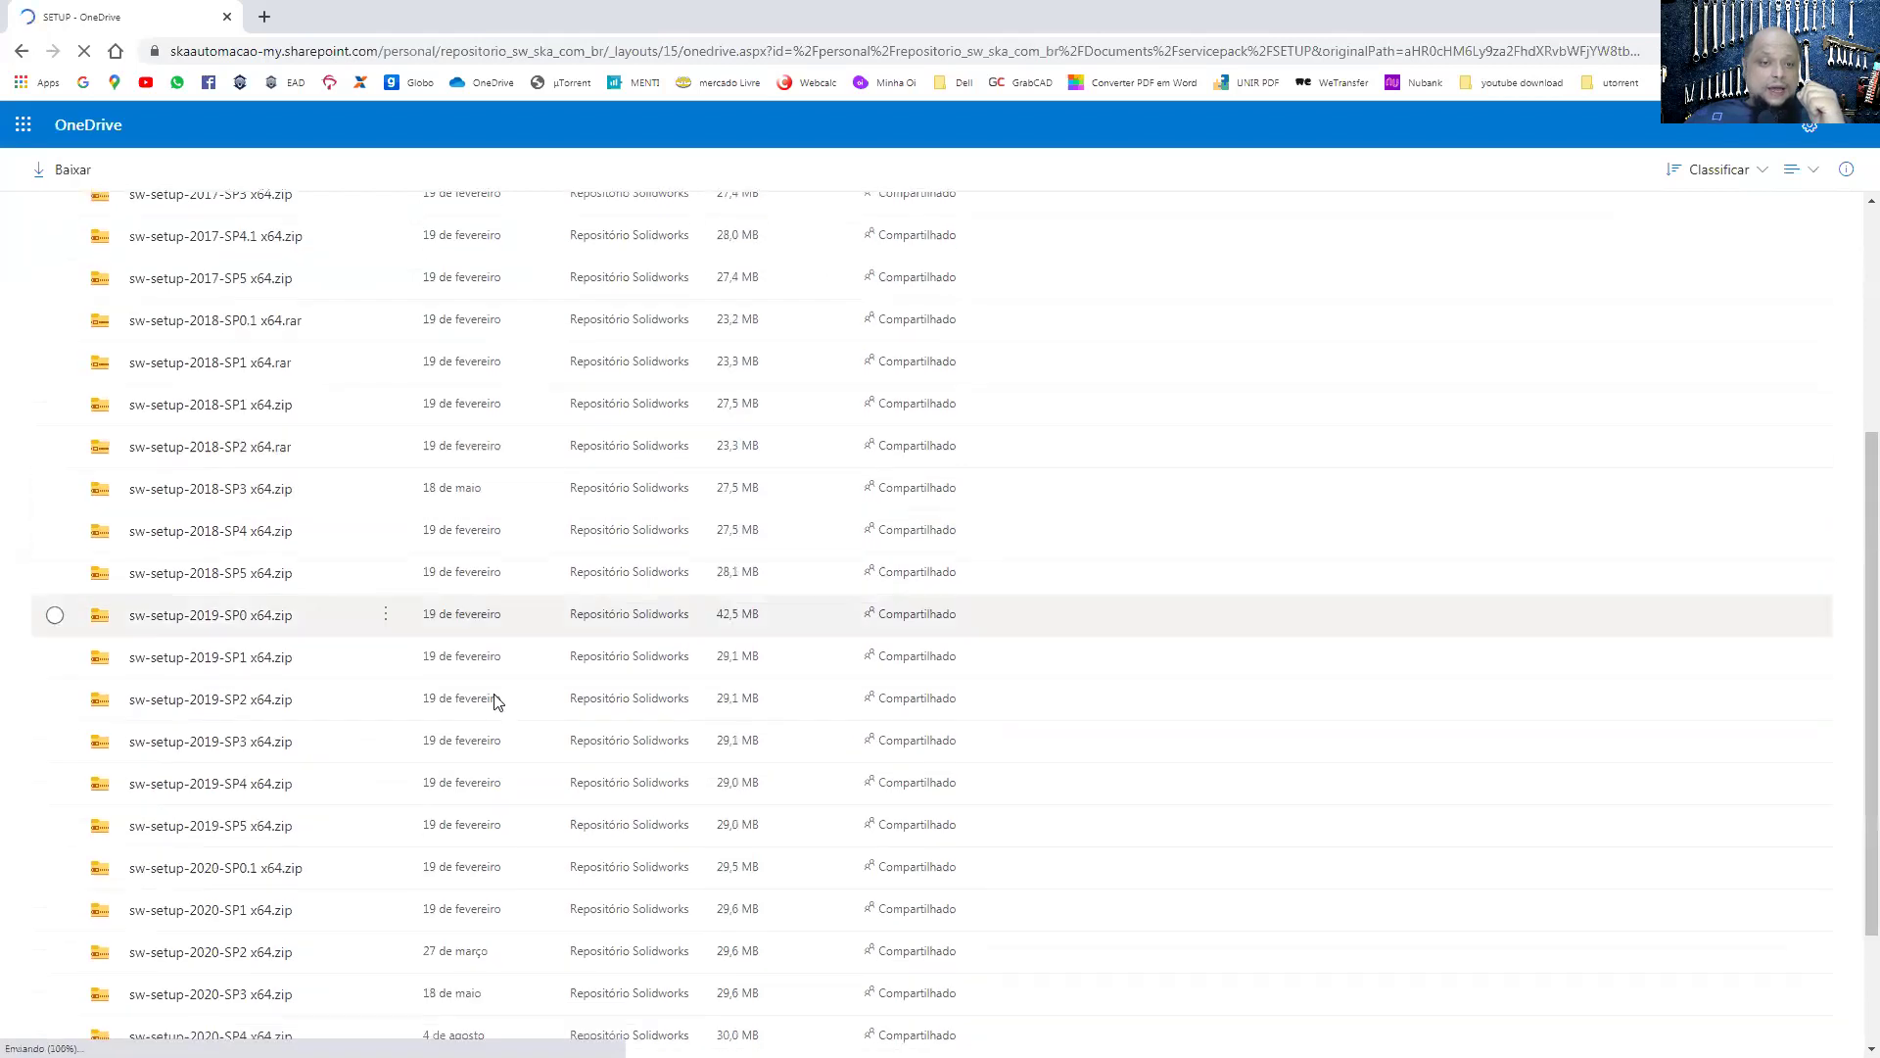
scroll(492, 698, down, 2)
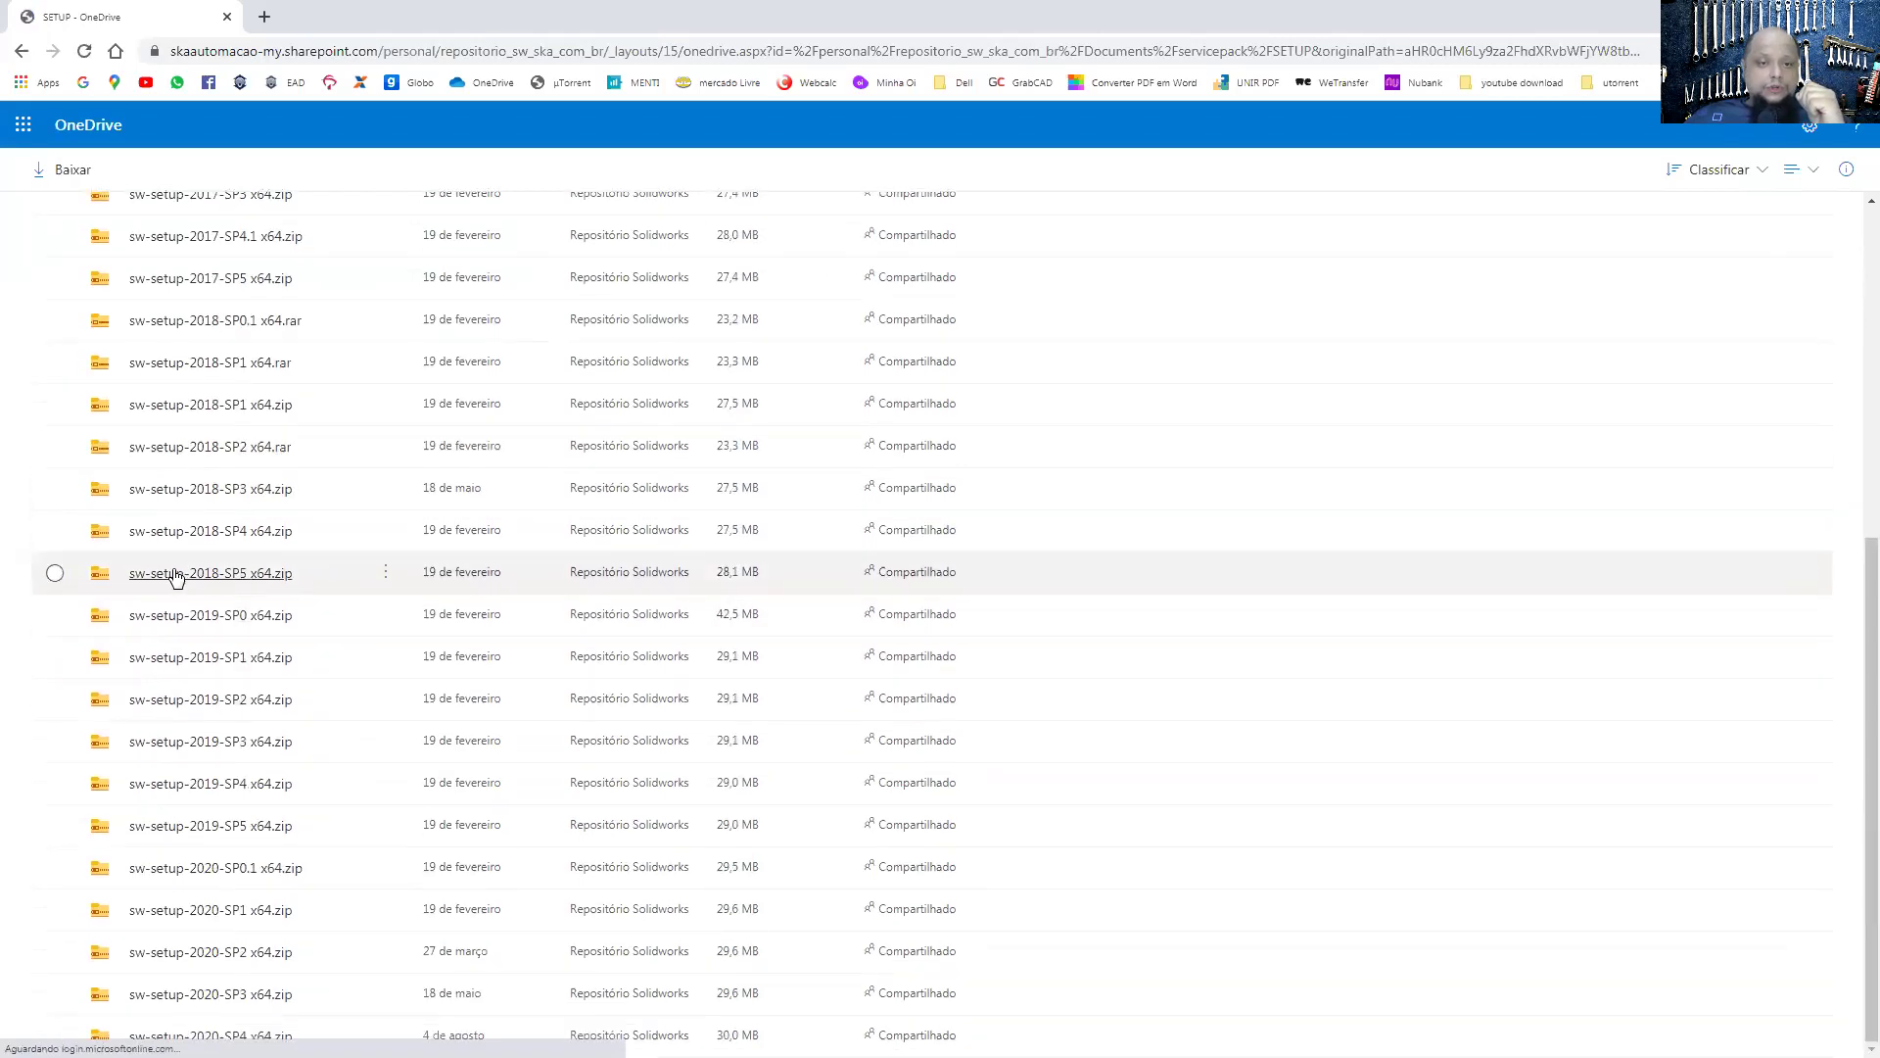
- Preview sw-setup-2018-SP5 x64.zip, then return to the folder and download it
click(55, 572)
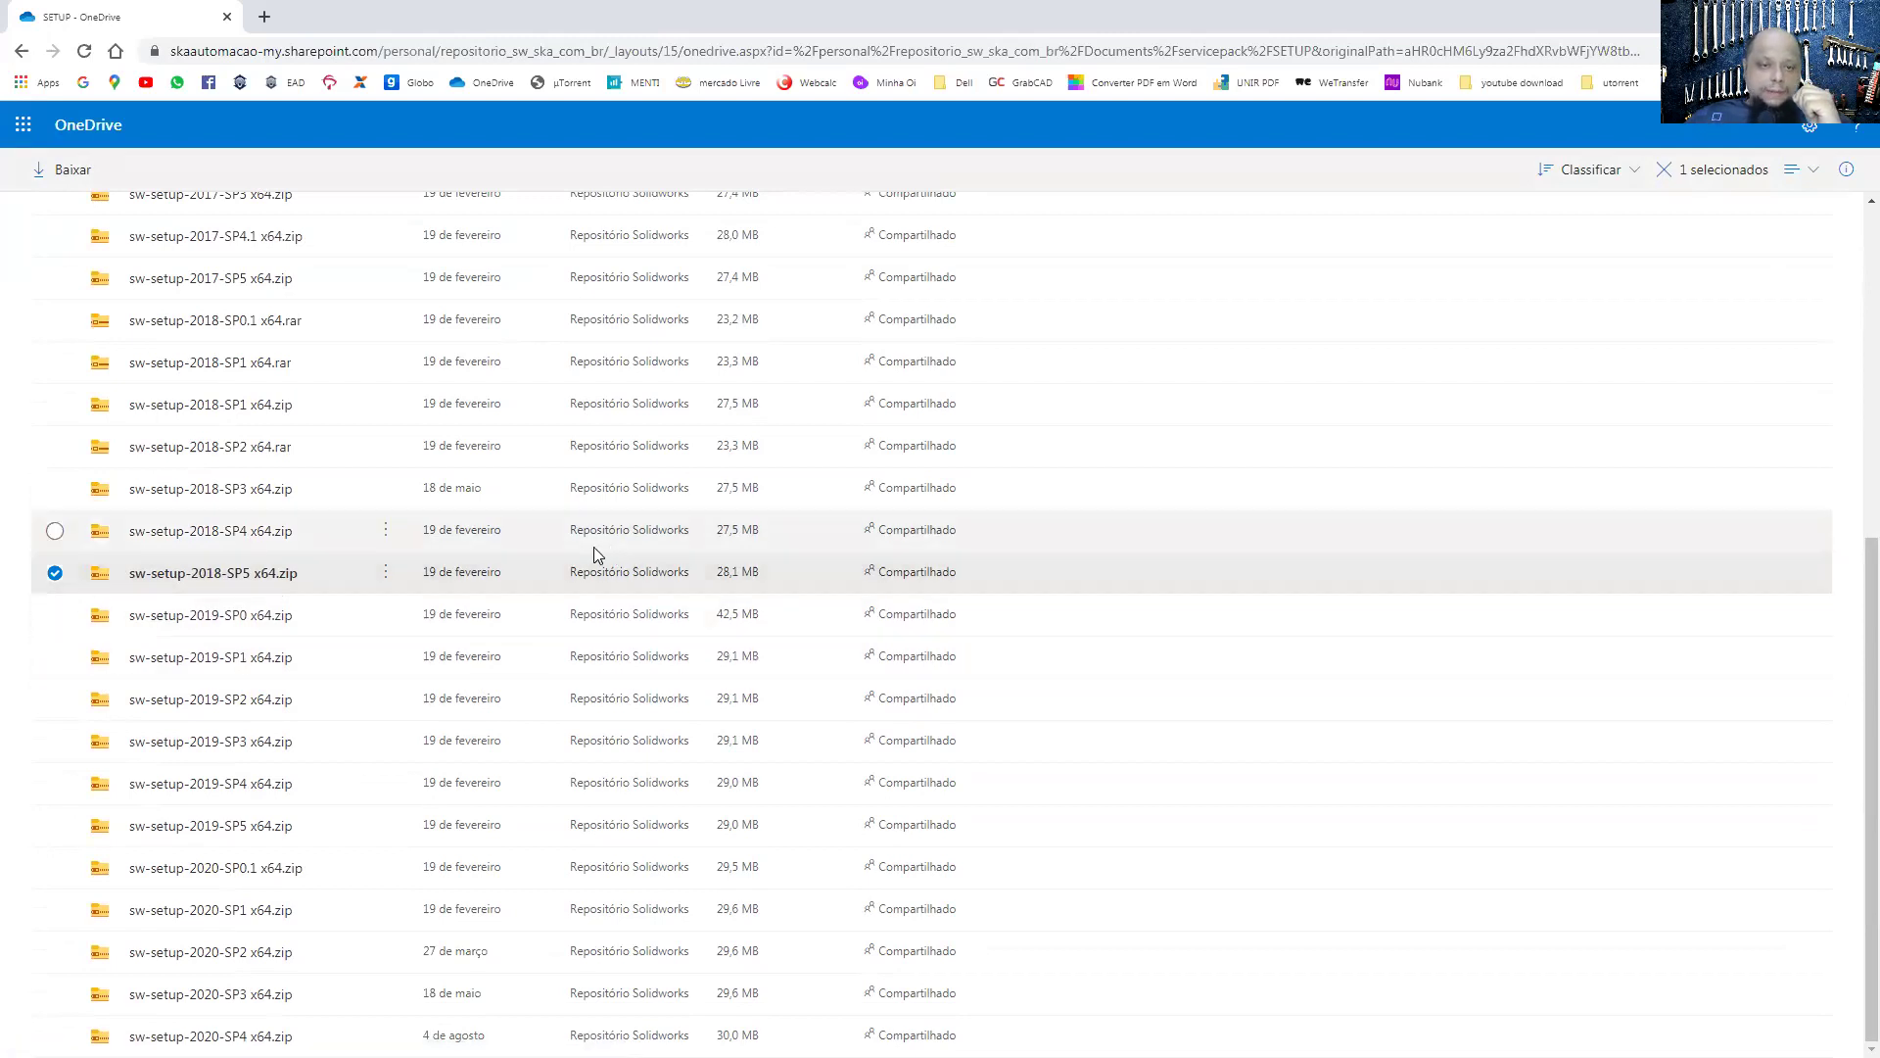
click(247, 580)
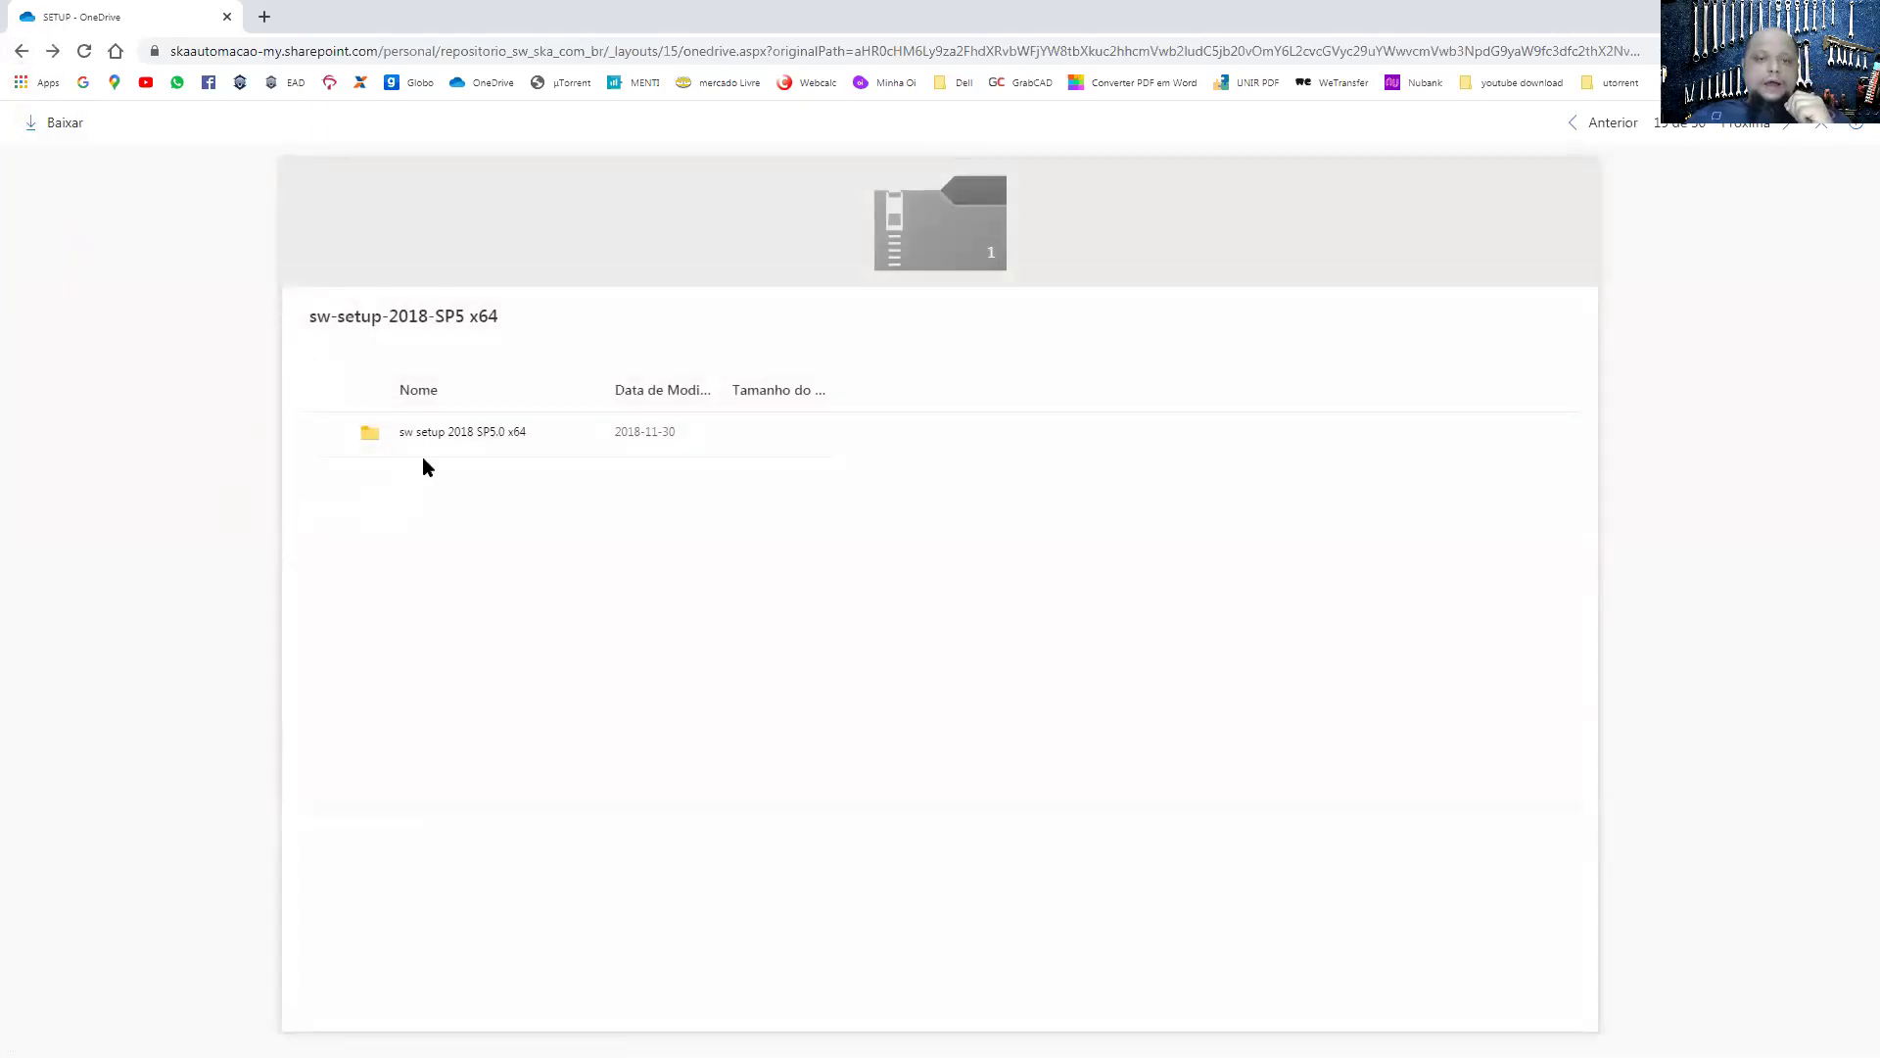
click(21, 51)
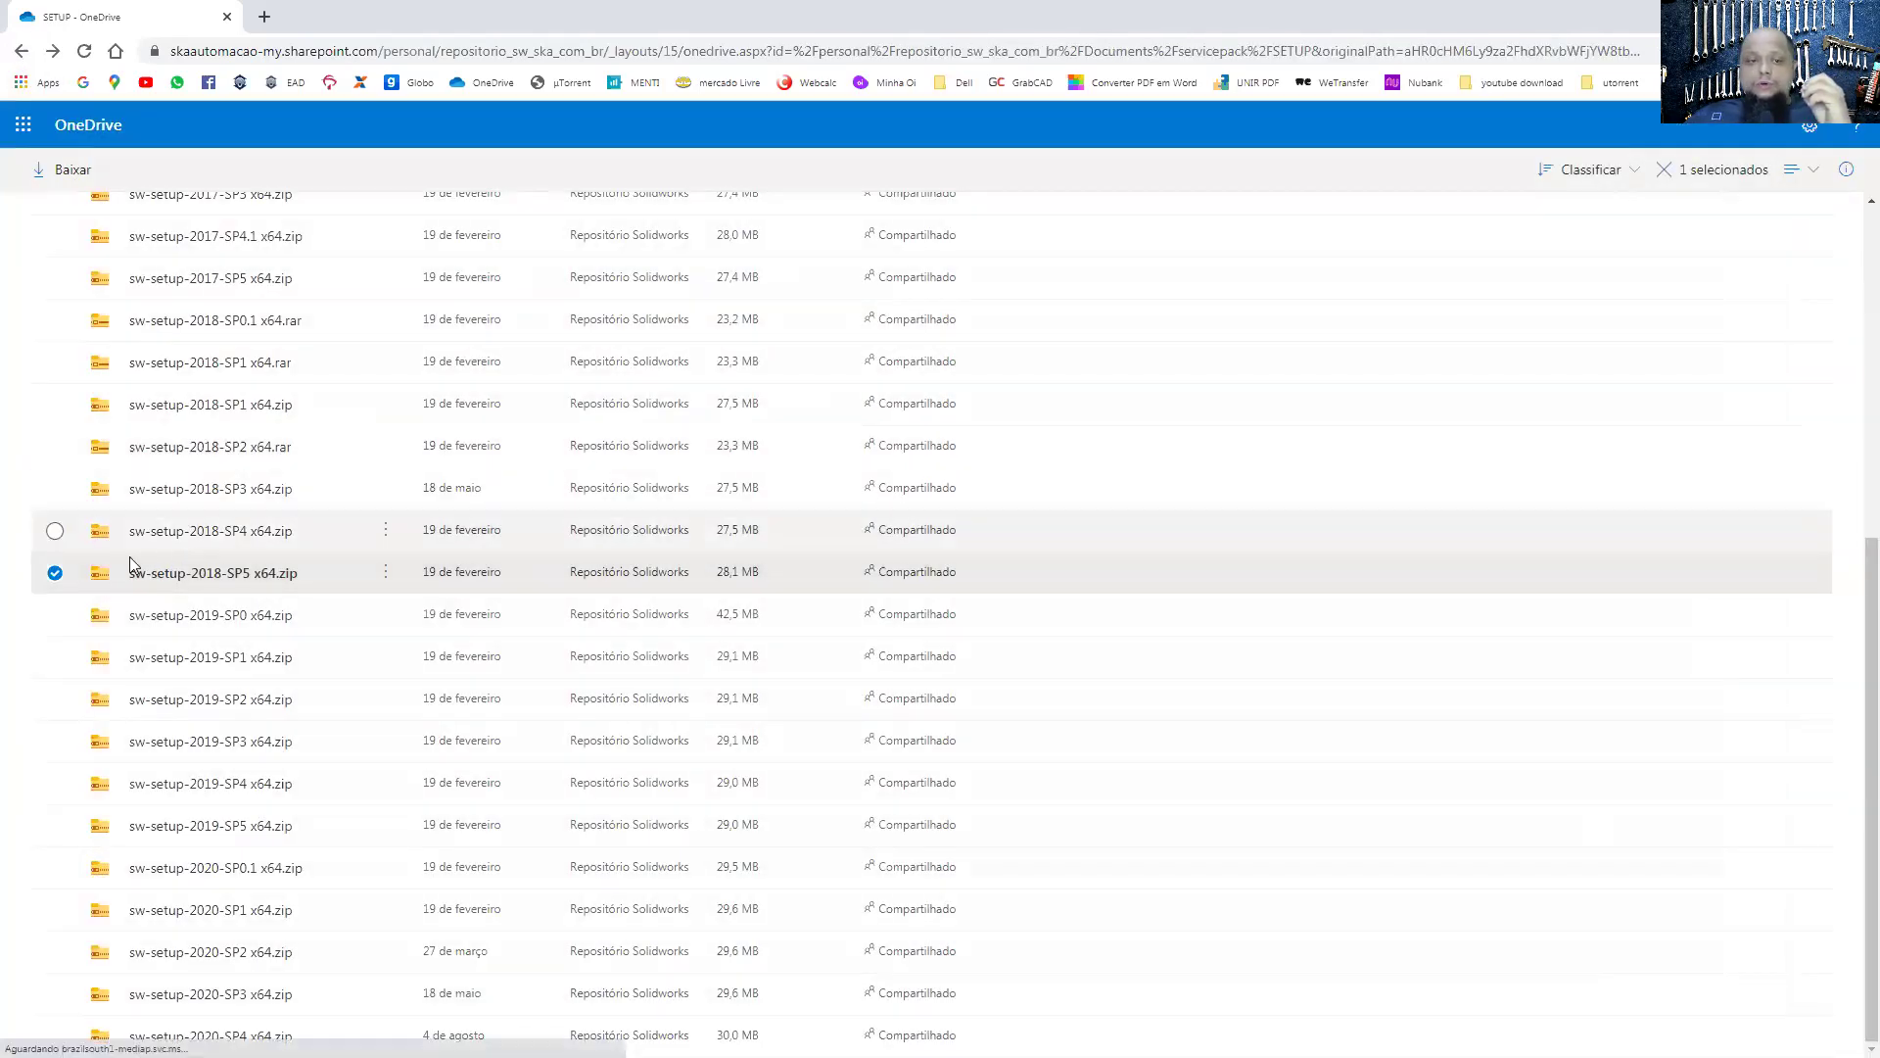
click(59, 171)
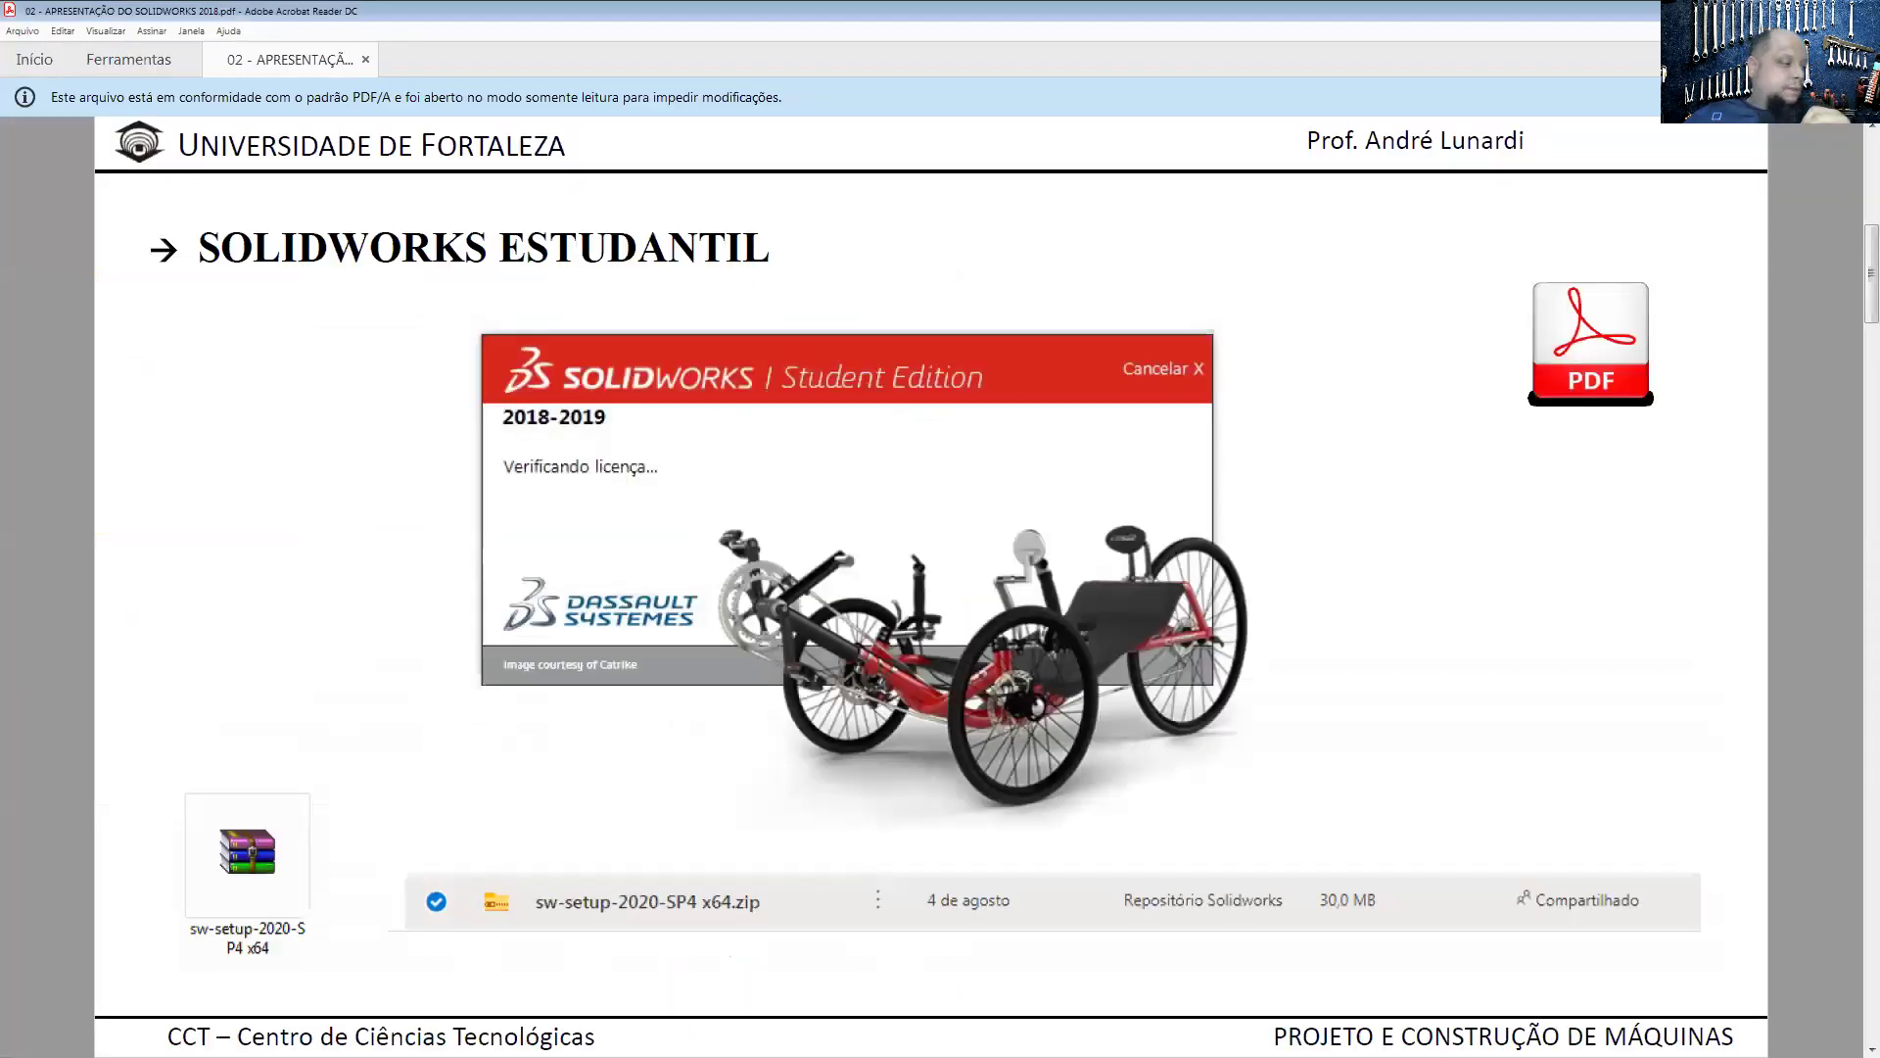
- Back in Chrome, go back a page and load the EAD Unifor site in a new tab
key(alt+Tab)
click(22, 52)
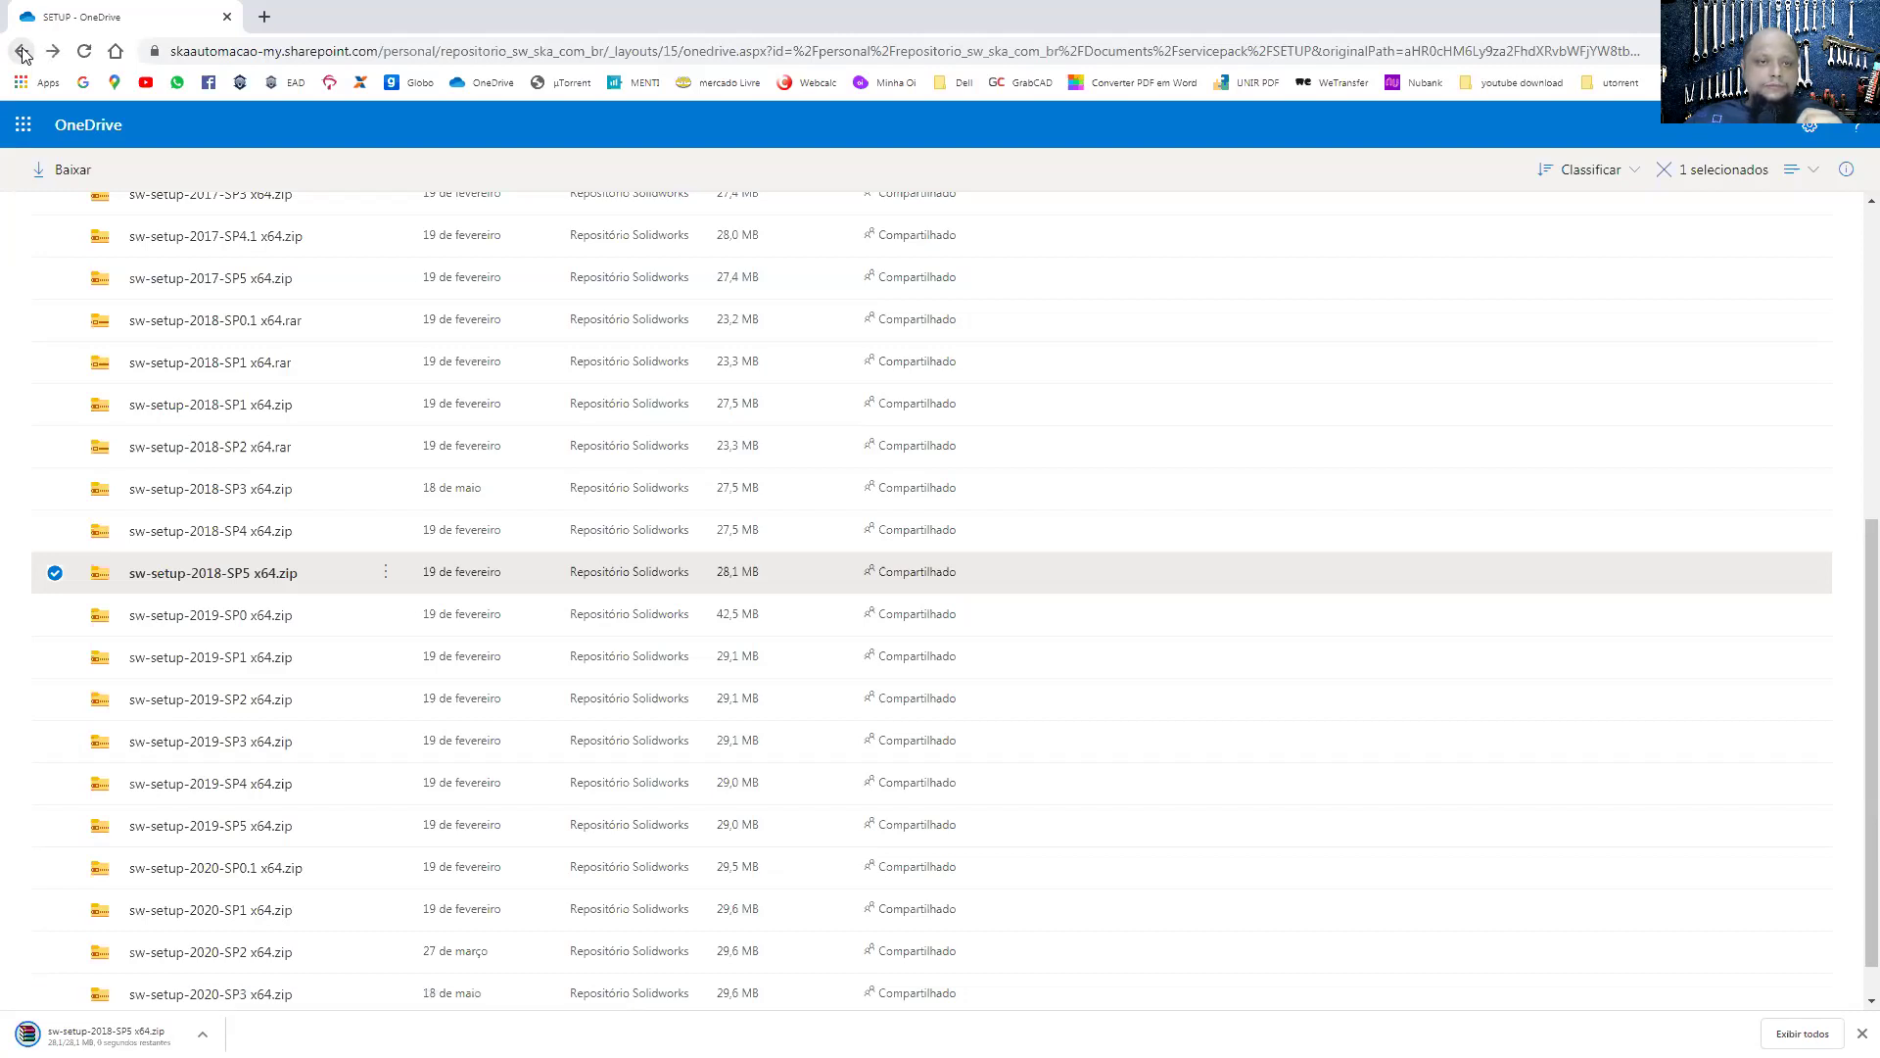
click(264, 16)
click(278, 85)
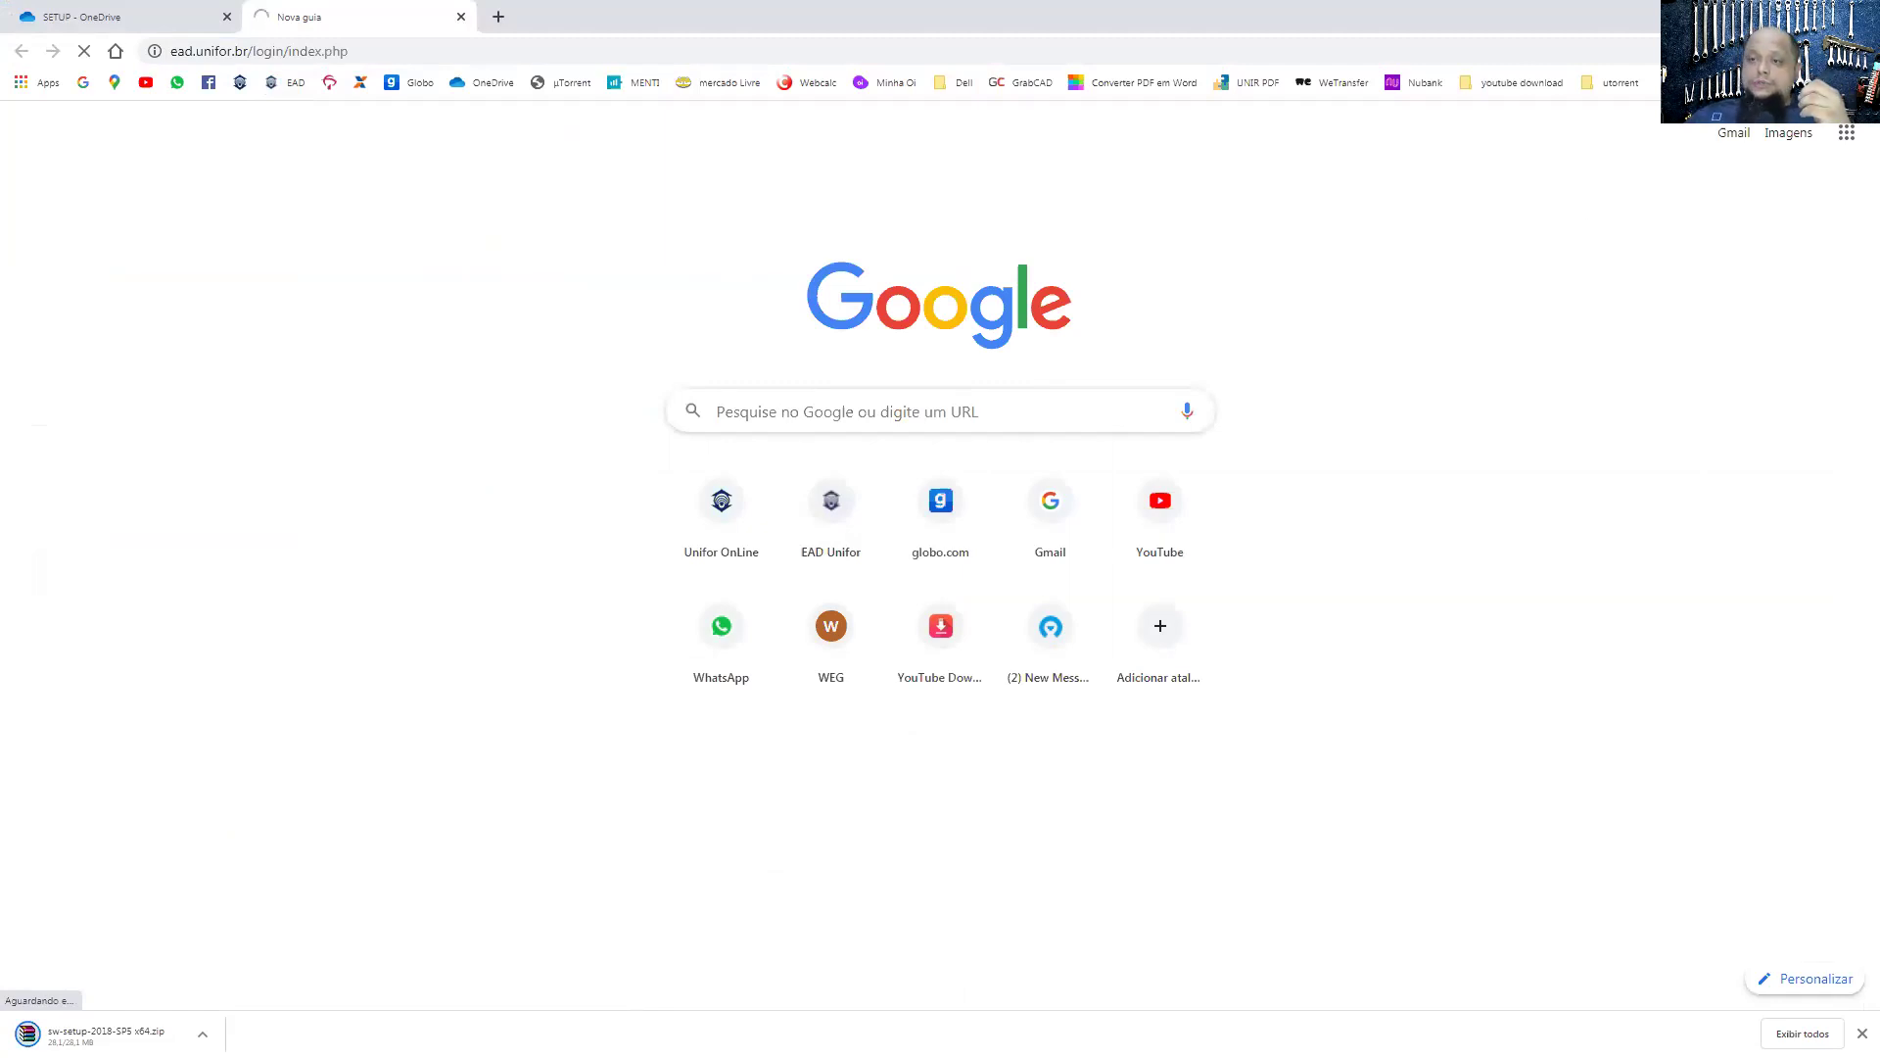
- Return from Chrome to the SOLIDWORKS ESTUDANTIL slide in Acrobat Reader
key(alt+Tab)
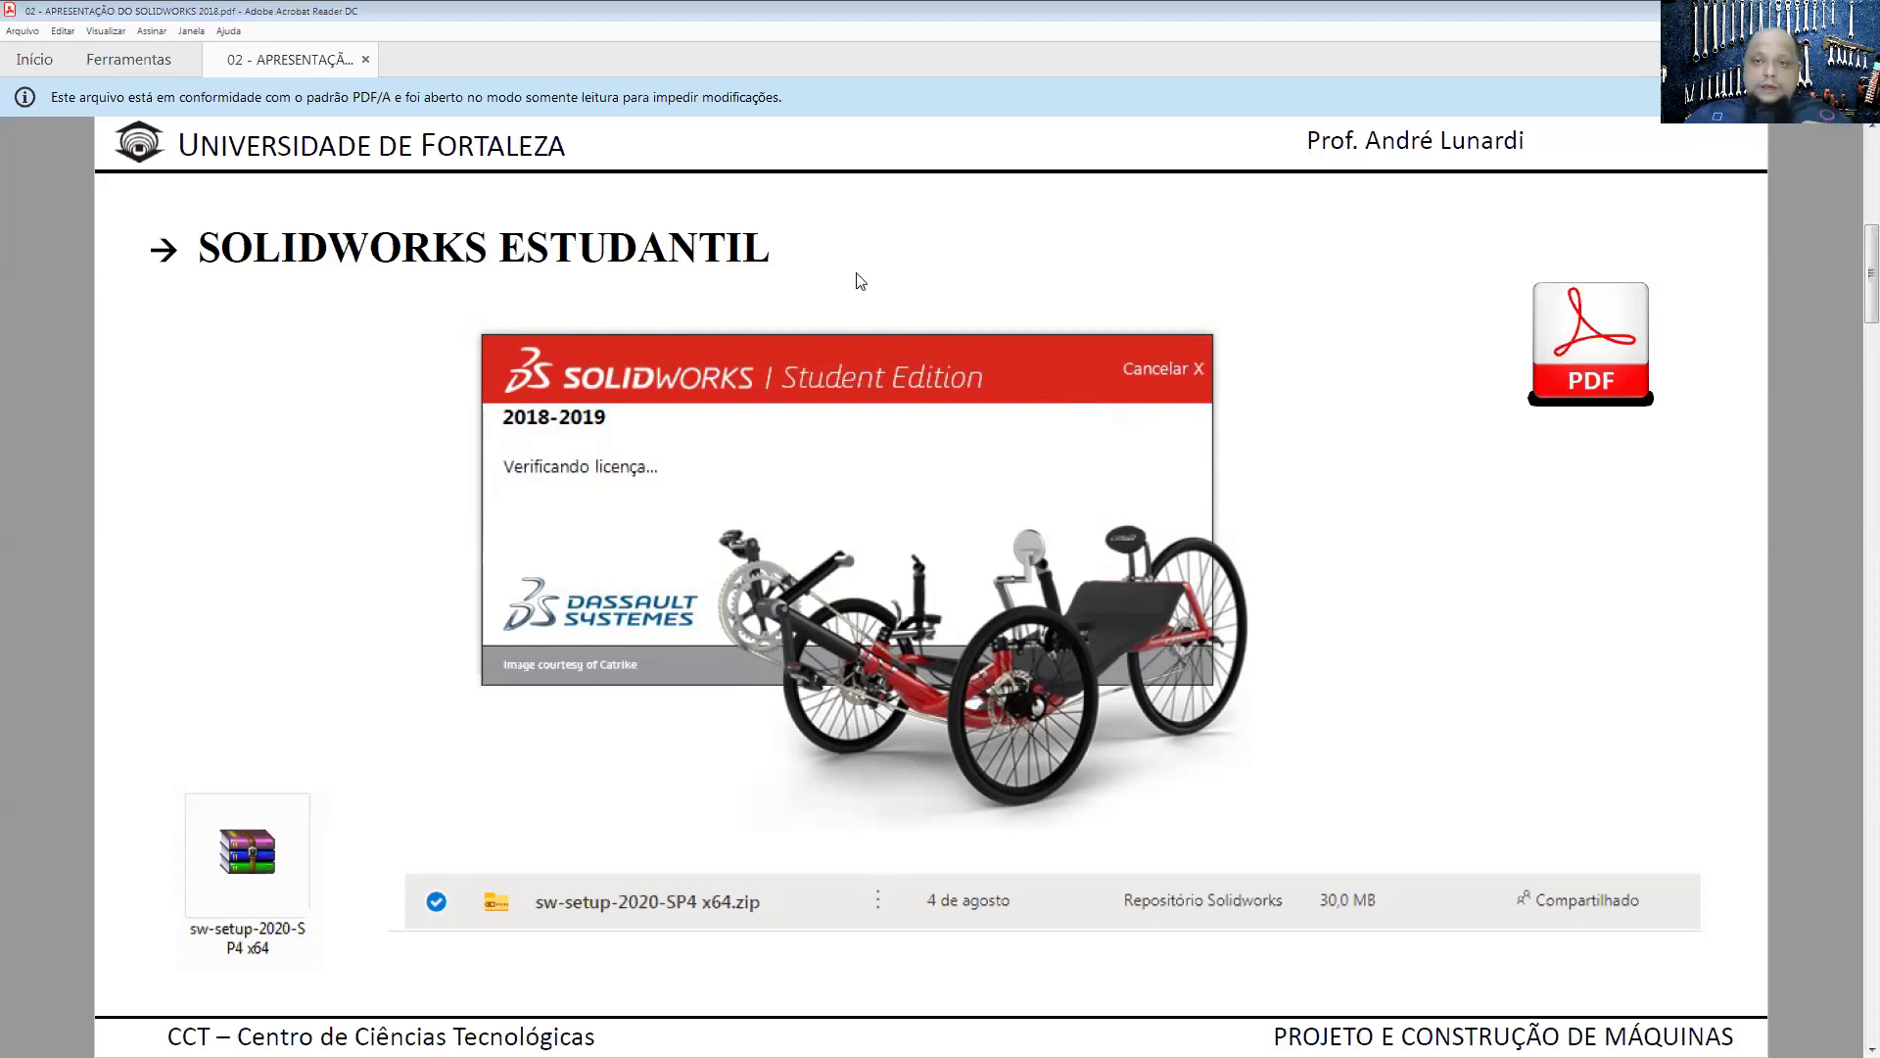
key(alt+Tab)
key(alt+Tab)
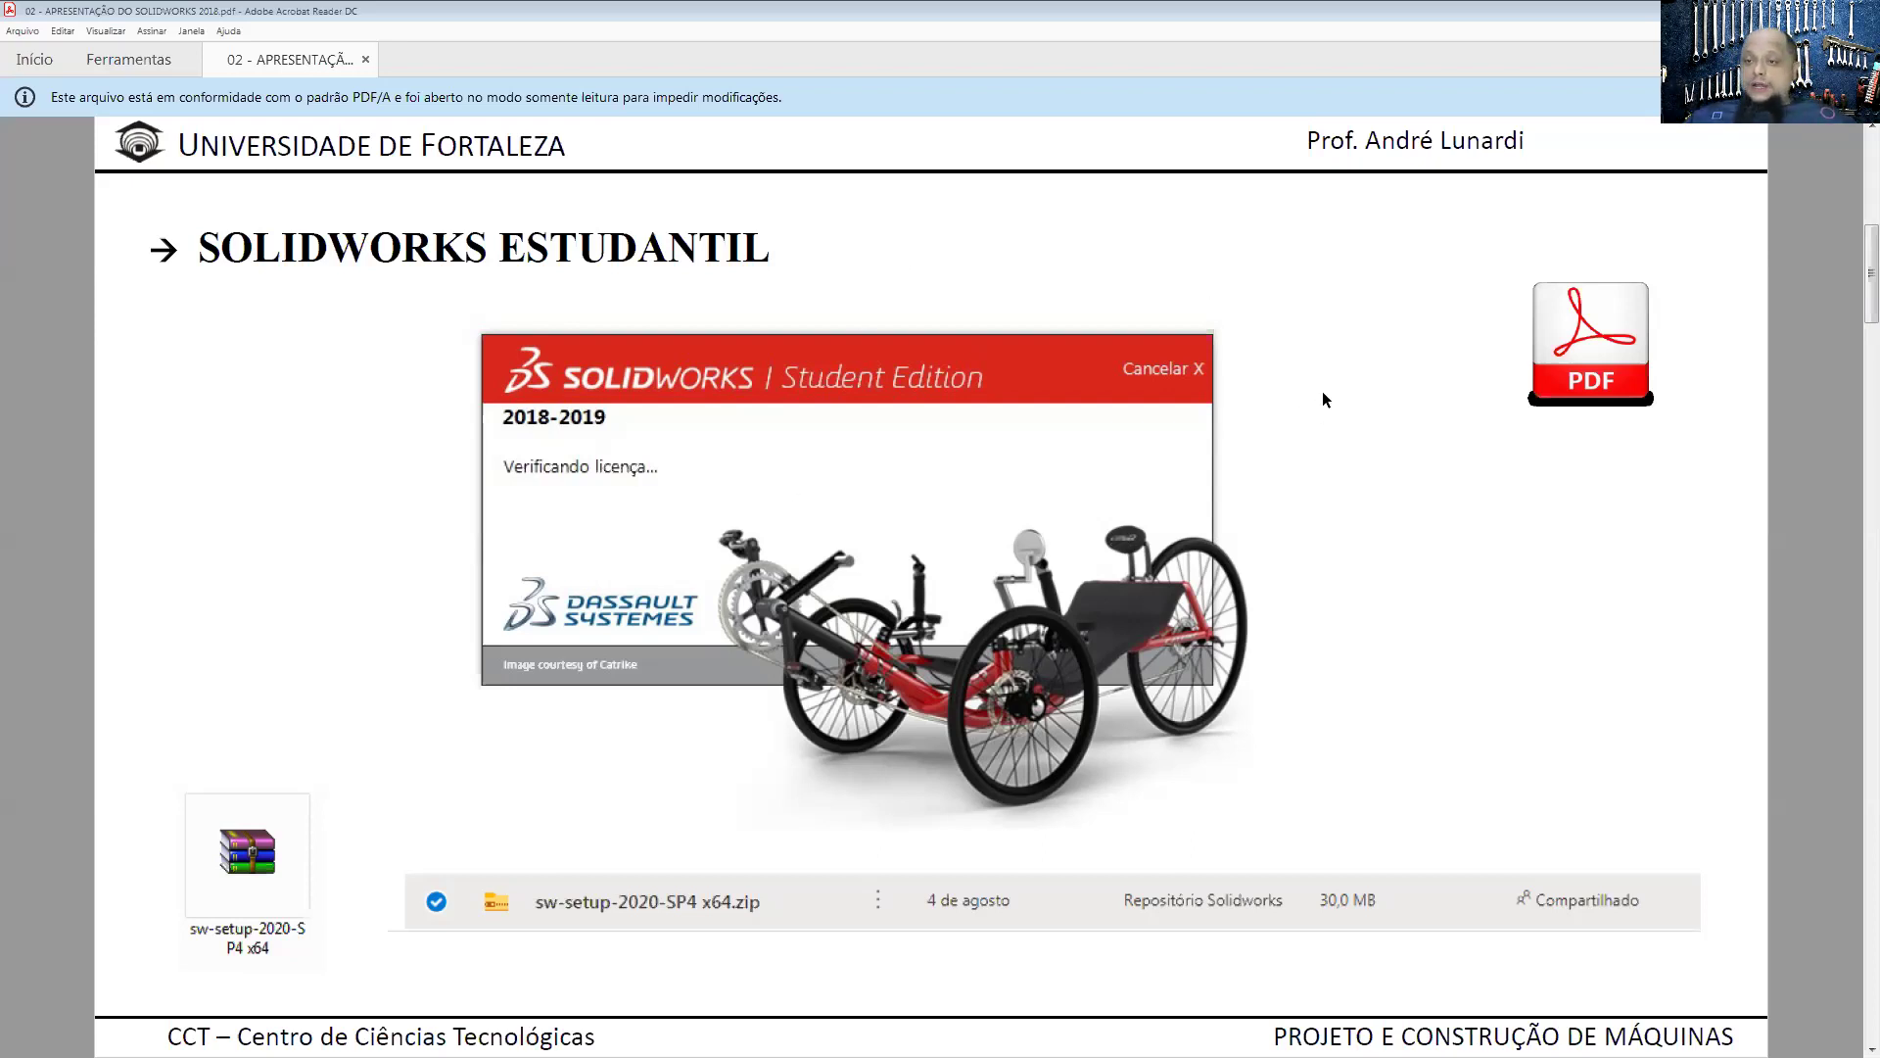
scroll(1331, 438, down, 1)
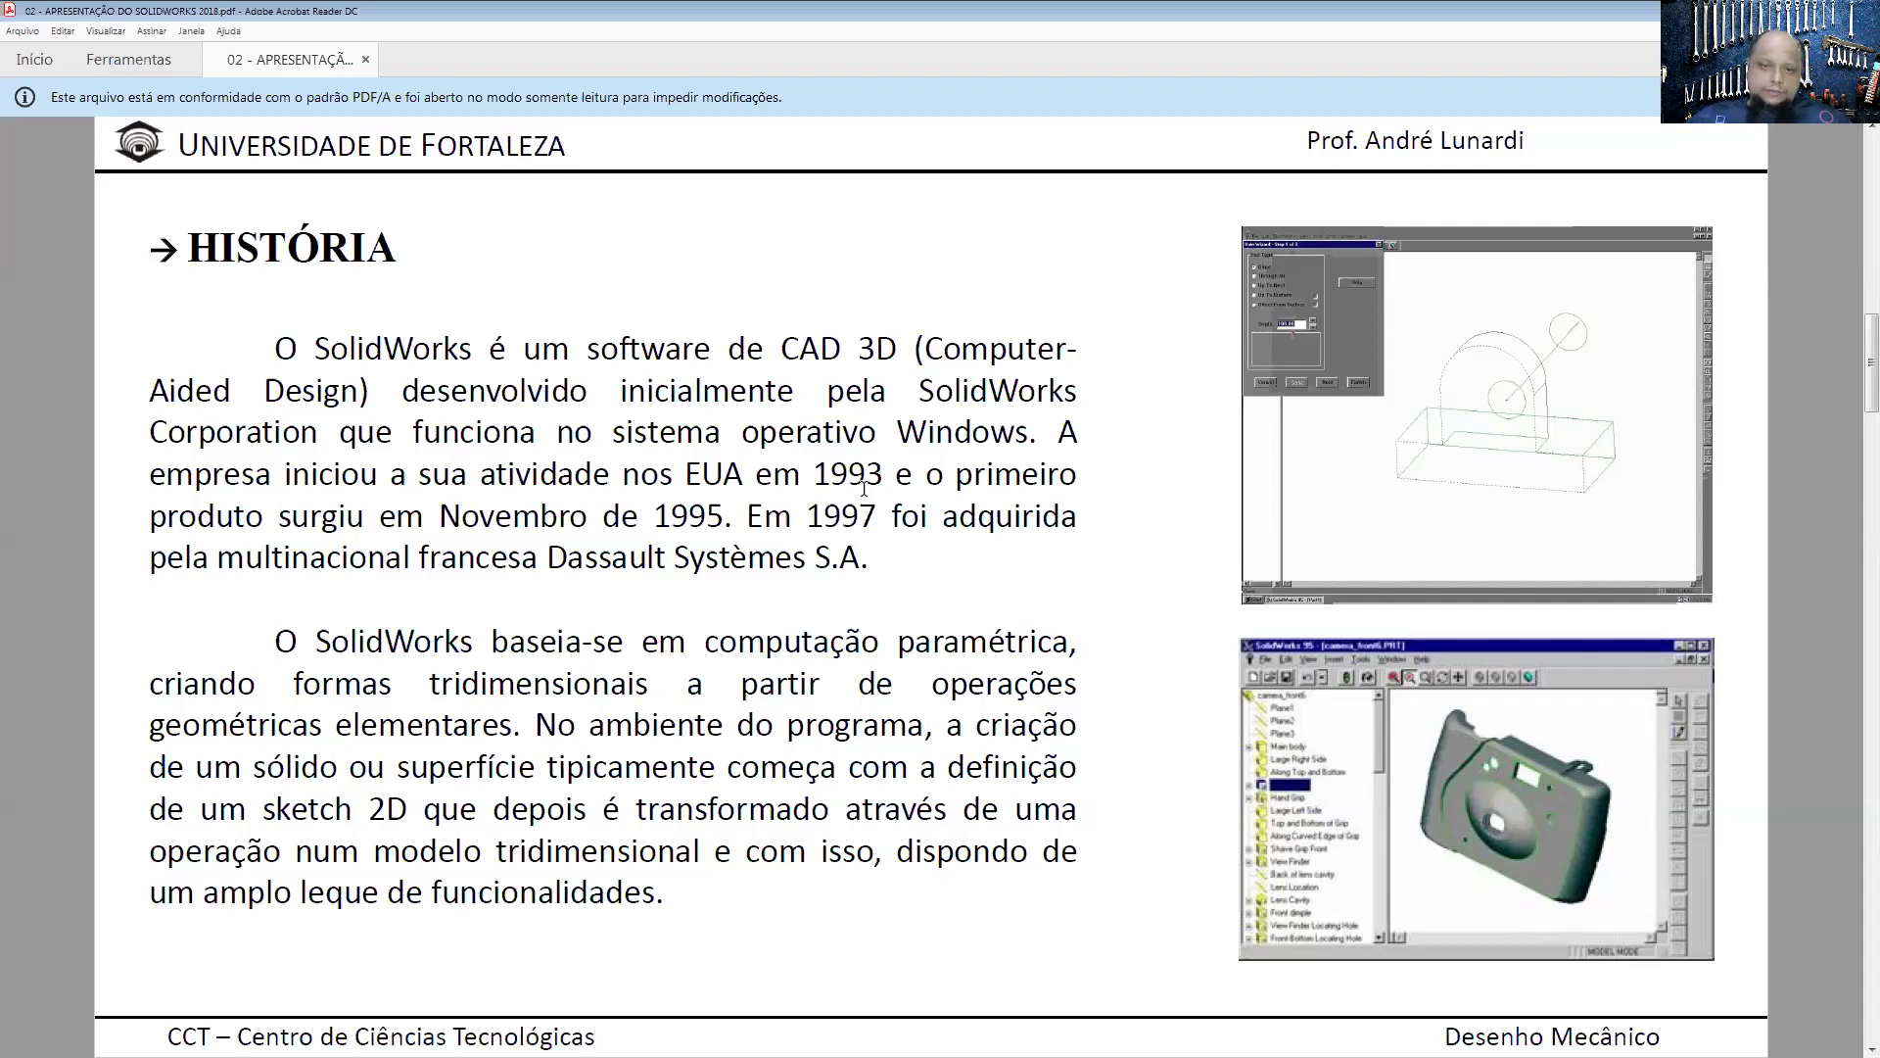
- Scroll to the second HISTÓRIA slide with SolidWorks screenshots from 1997 to 2013
scroll(863, 487, down, 2)
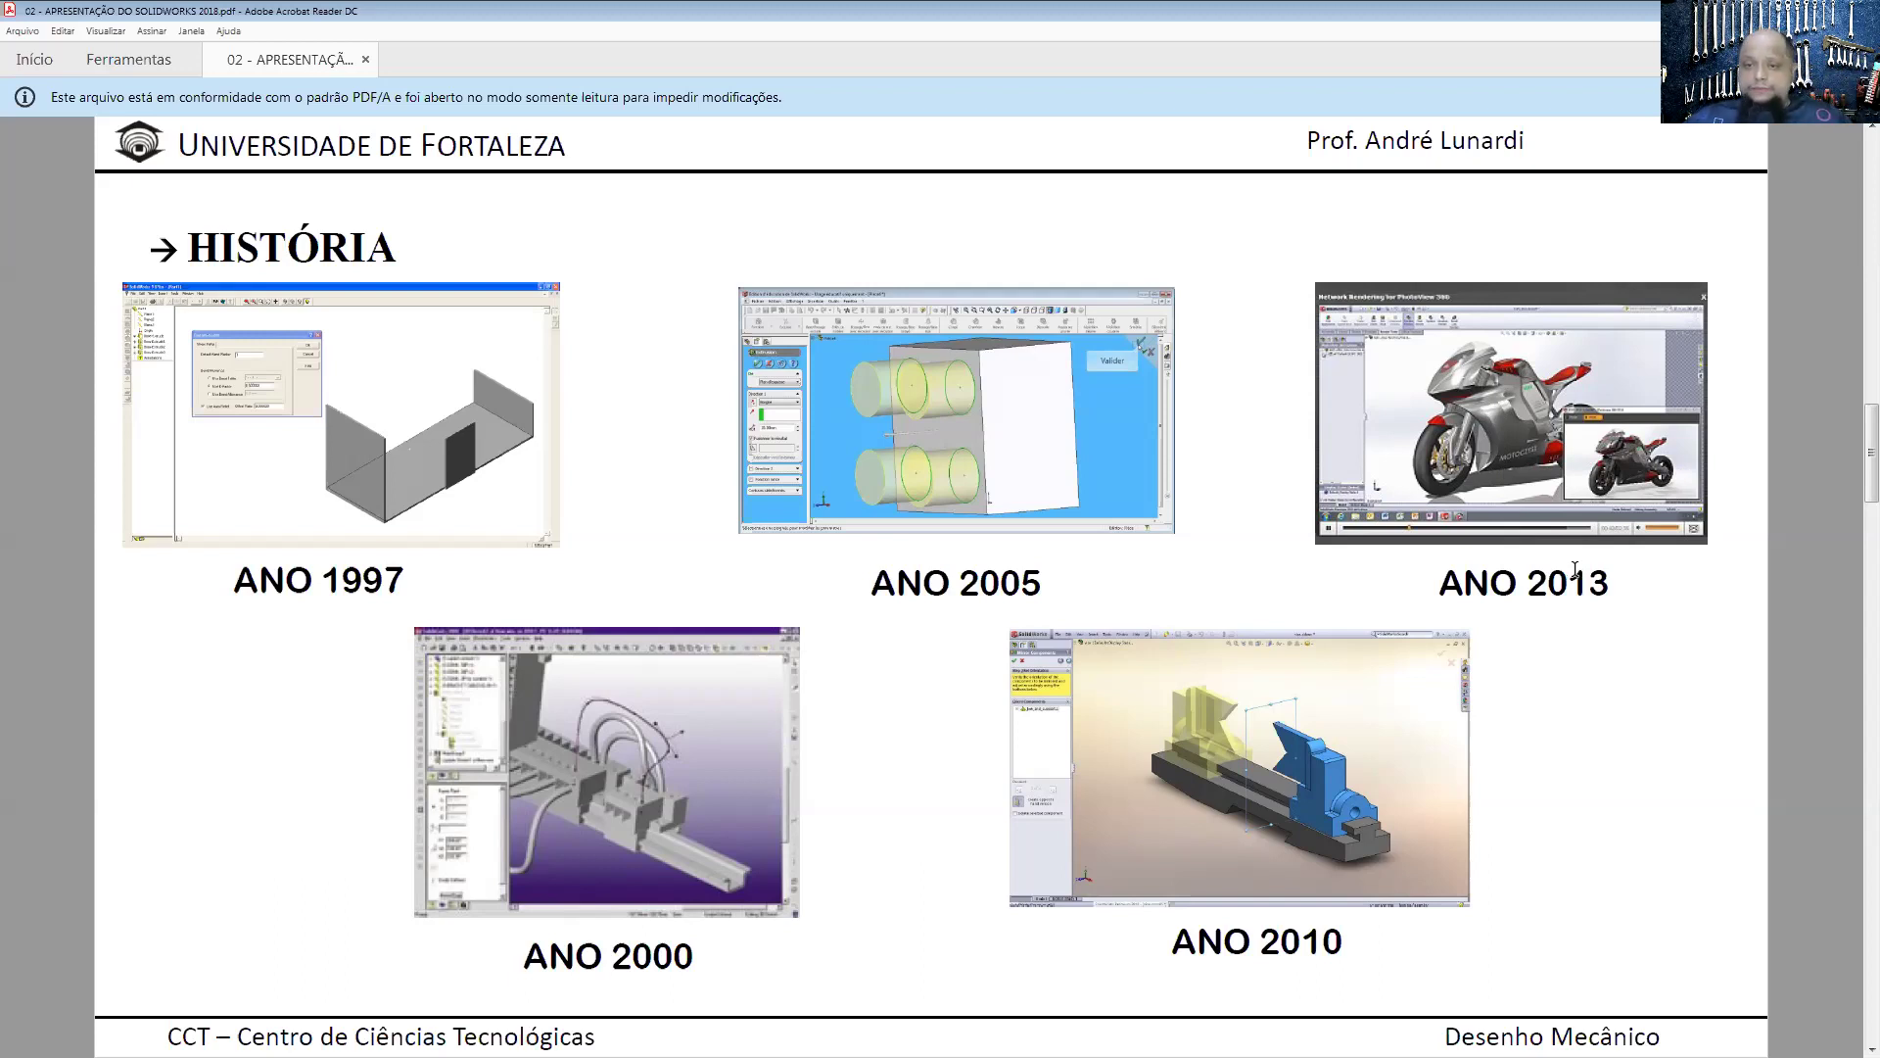
- Scroll to the SOLIDWORKS 2018 slide showing assembly screenshots and the SW logo
scroll(1557, 575, down, 1)
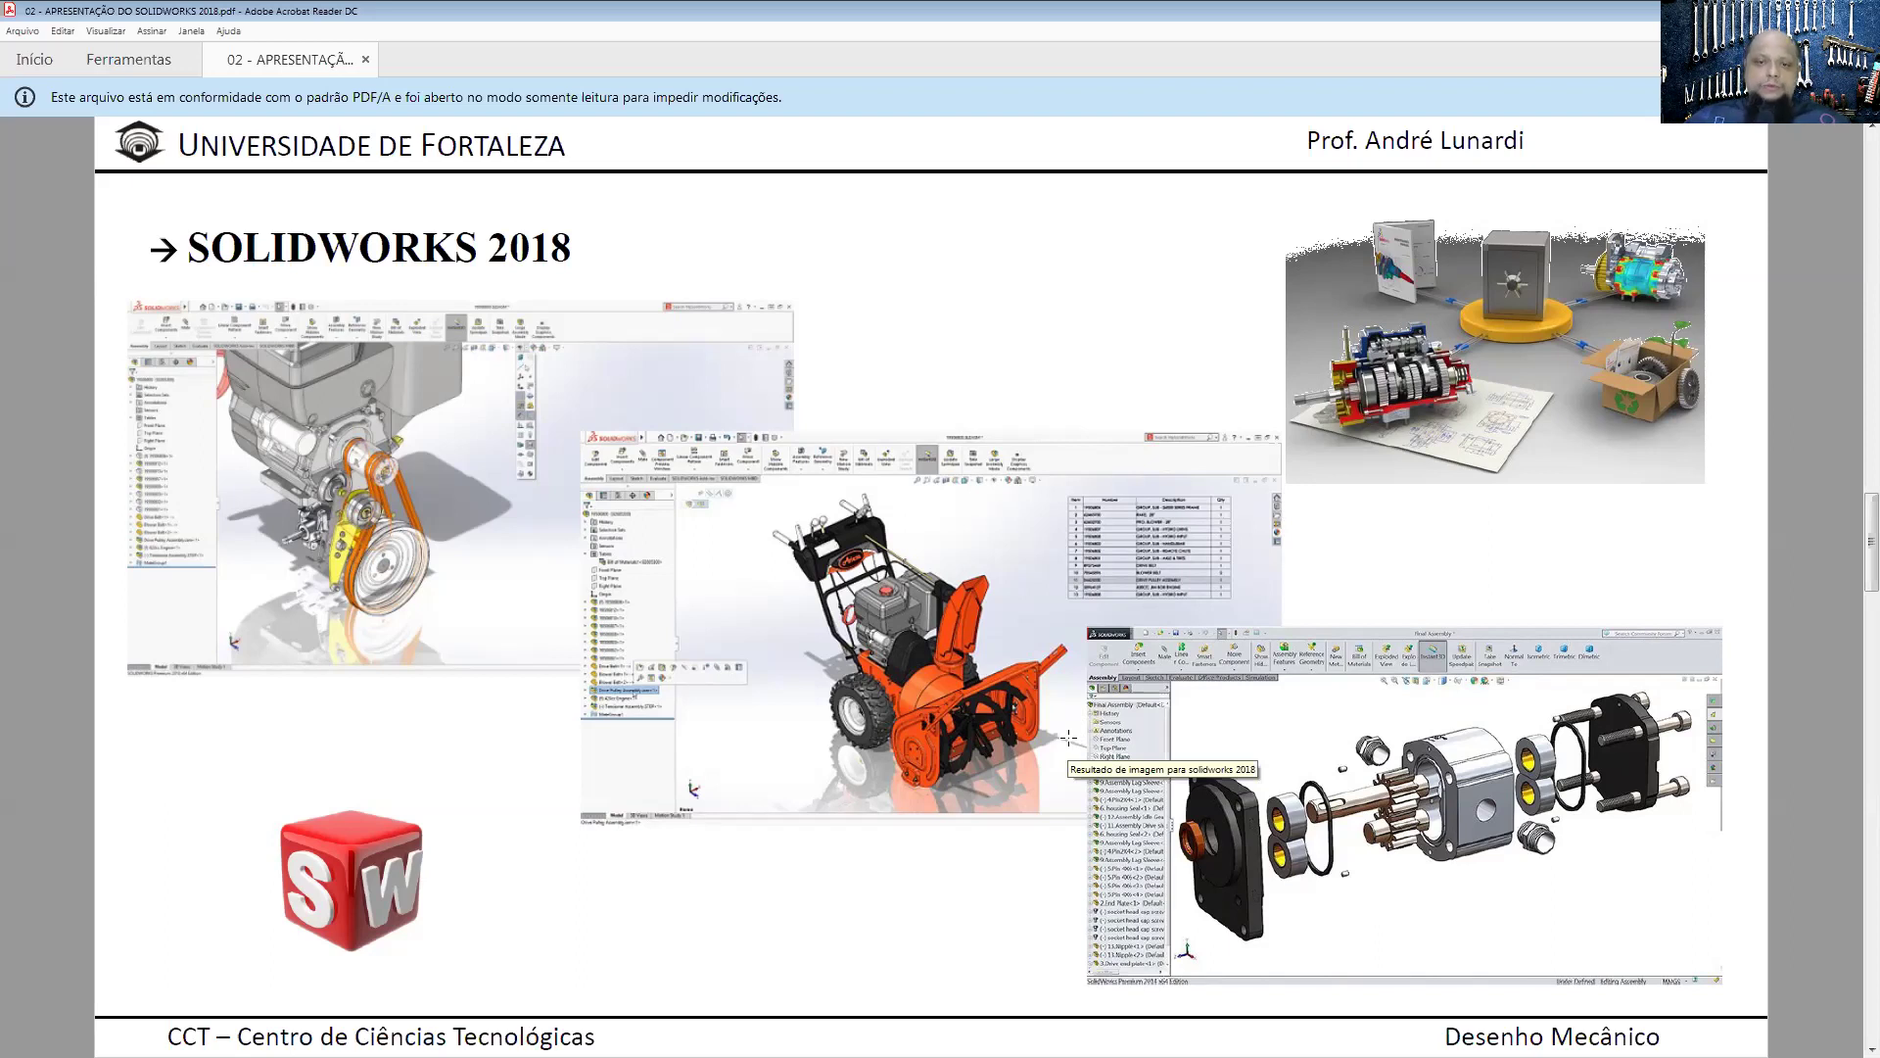
- Scroll to the 'Técnicas de desenho por meio de ferramentas CAD' page of the PDF
scroll(1068, 738, down, 1)
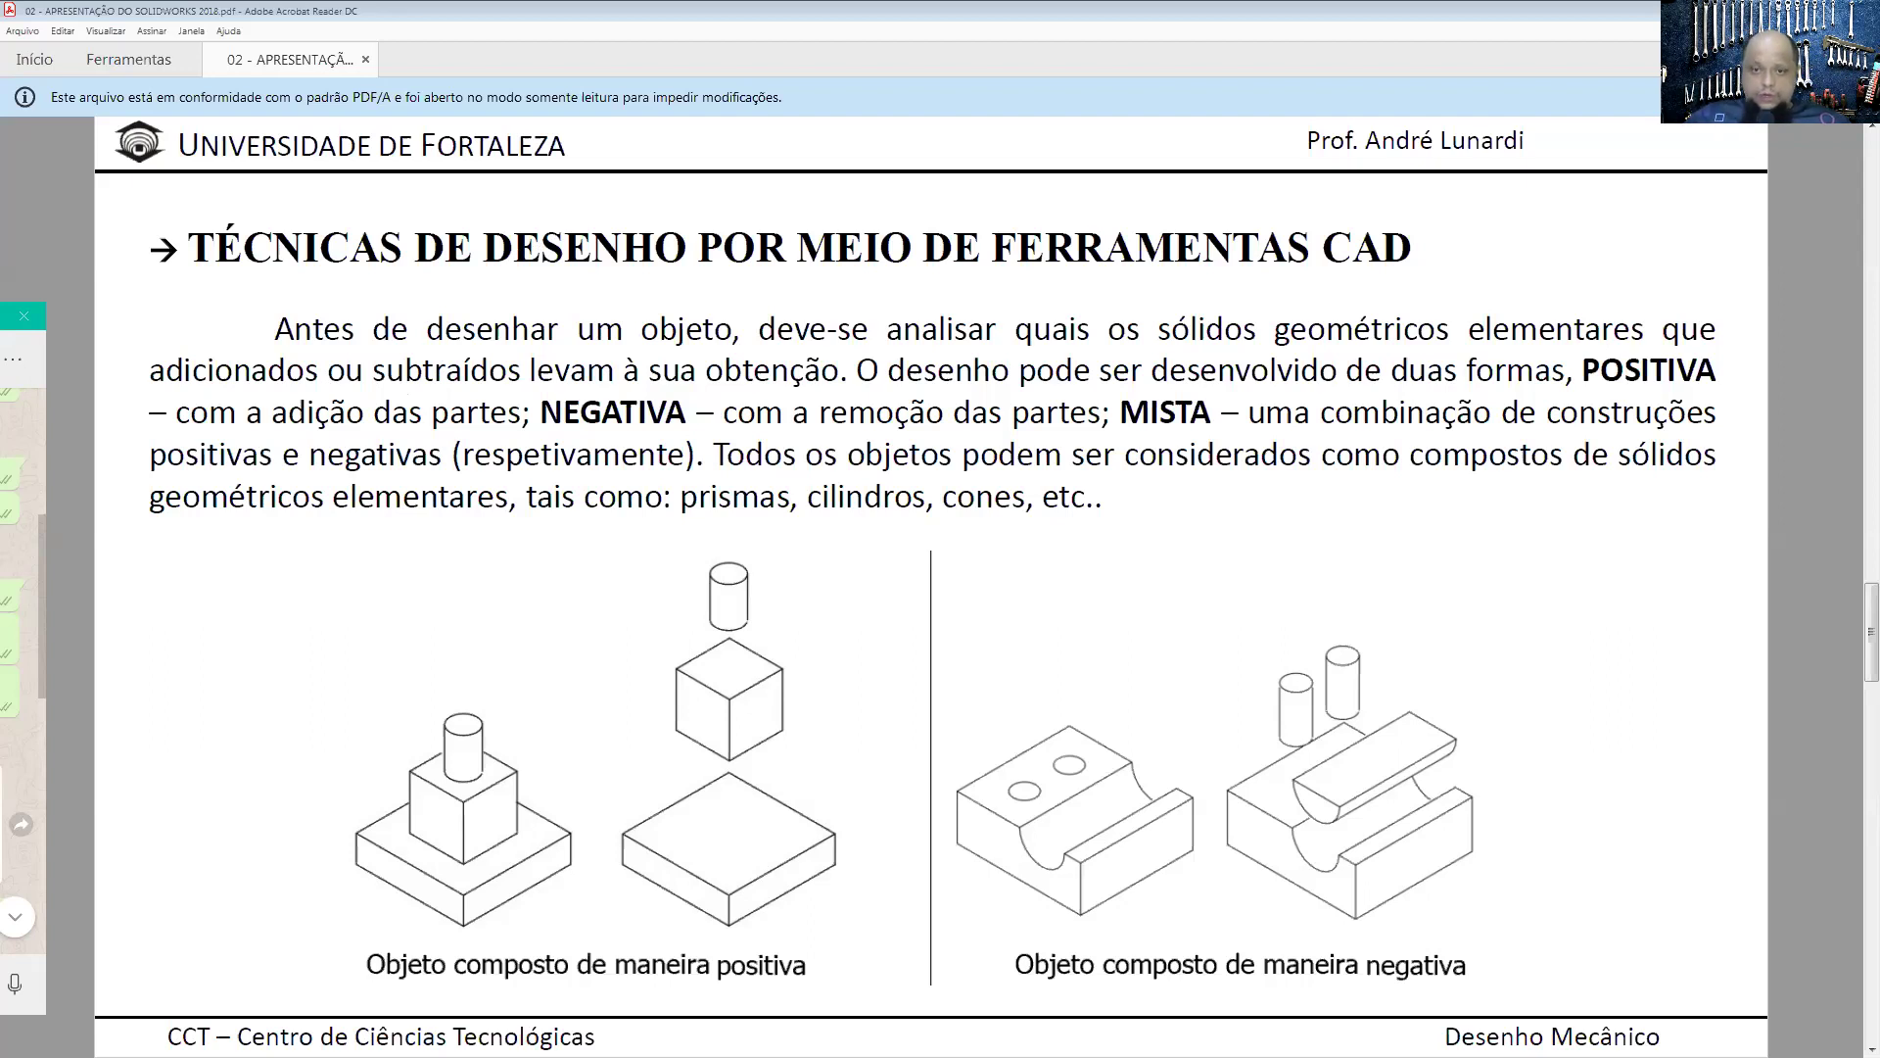
- Read the five basic CAD rules slide, then advance to the Desenho Mecânico page
click(646, 562)
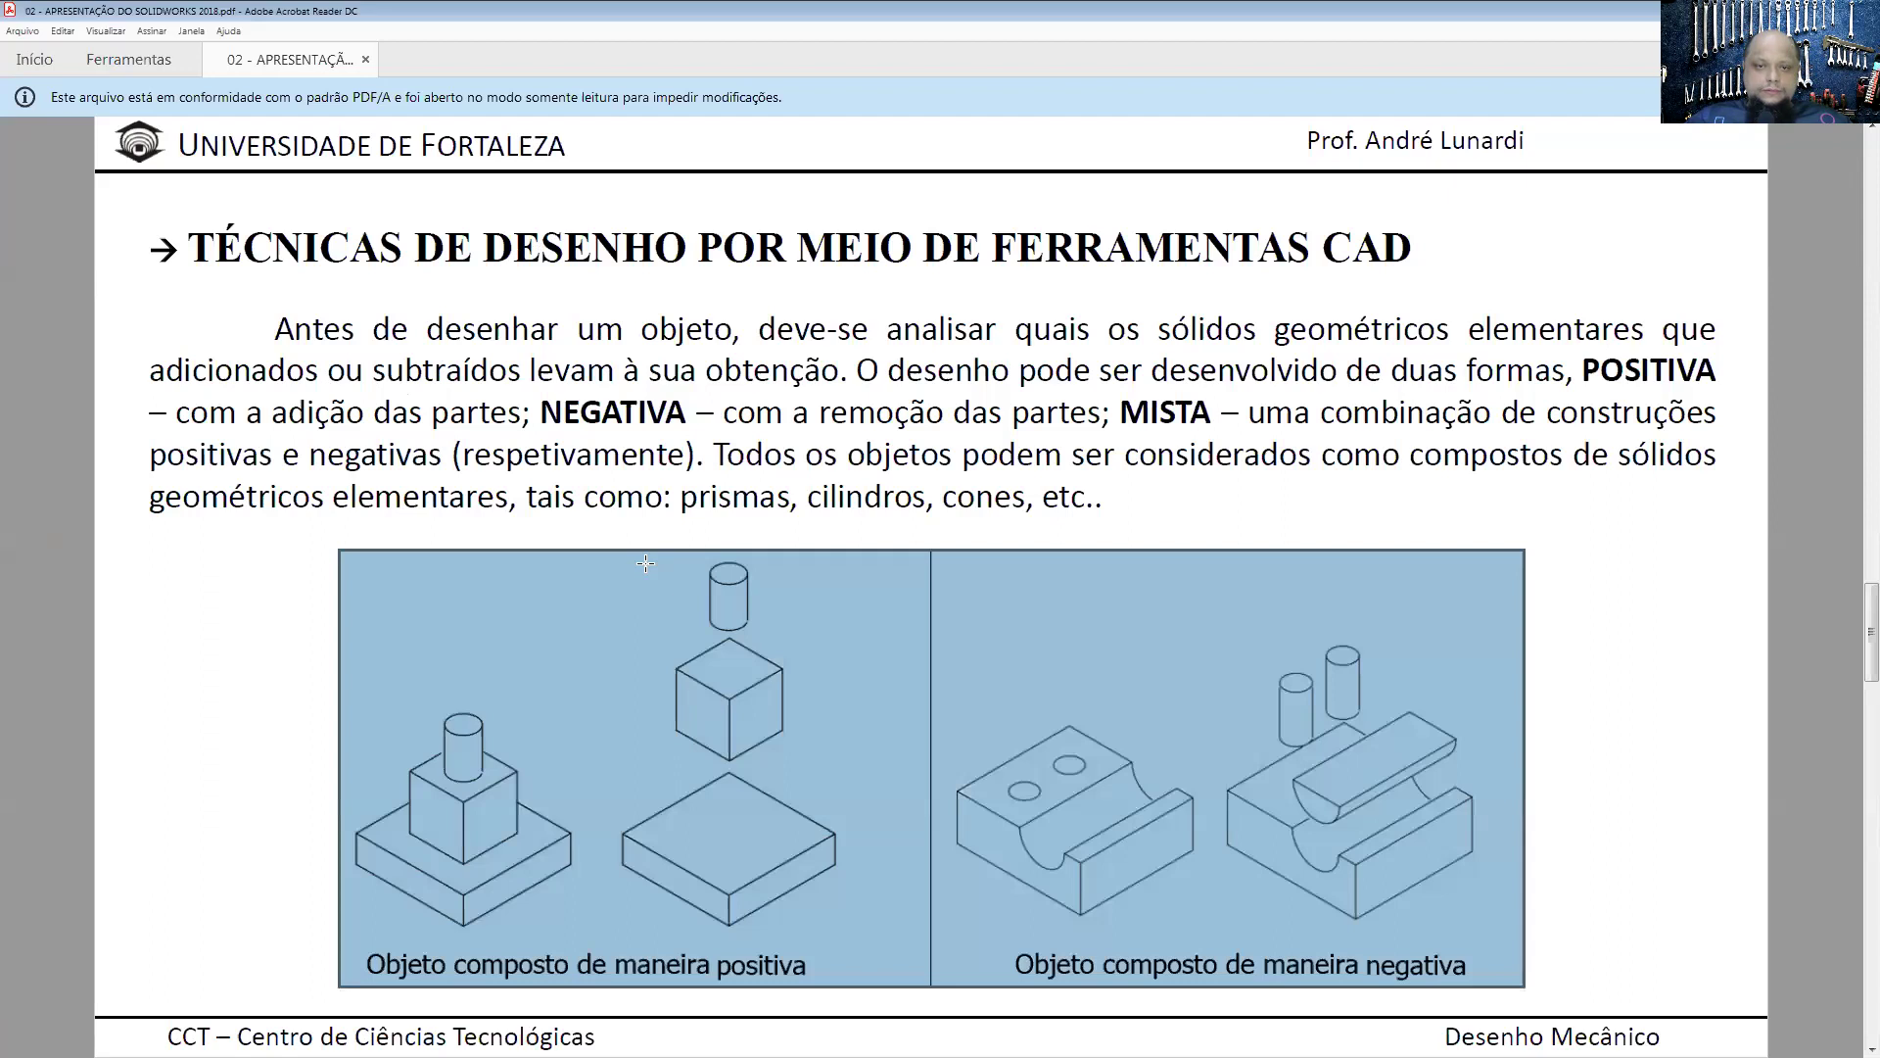
scroll(646, 562, down, 1)
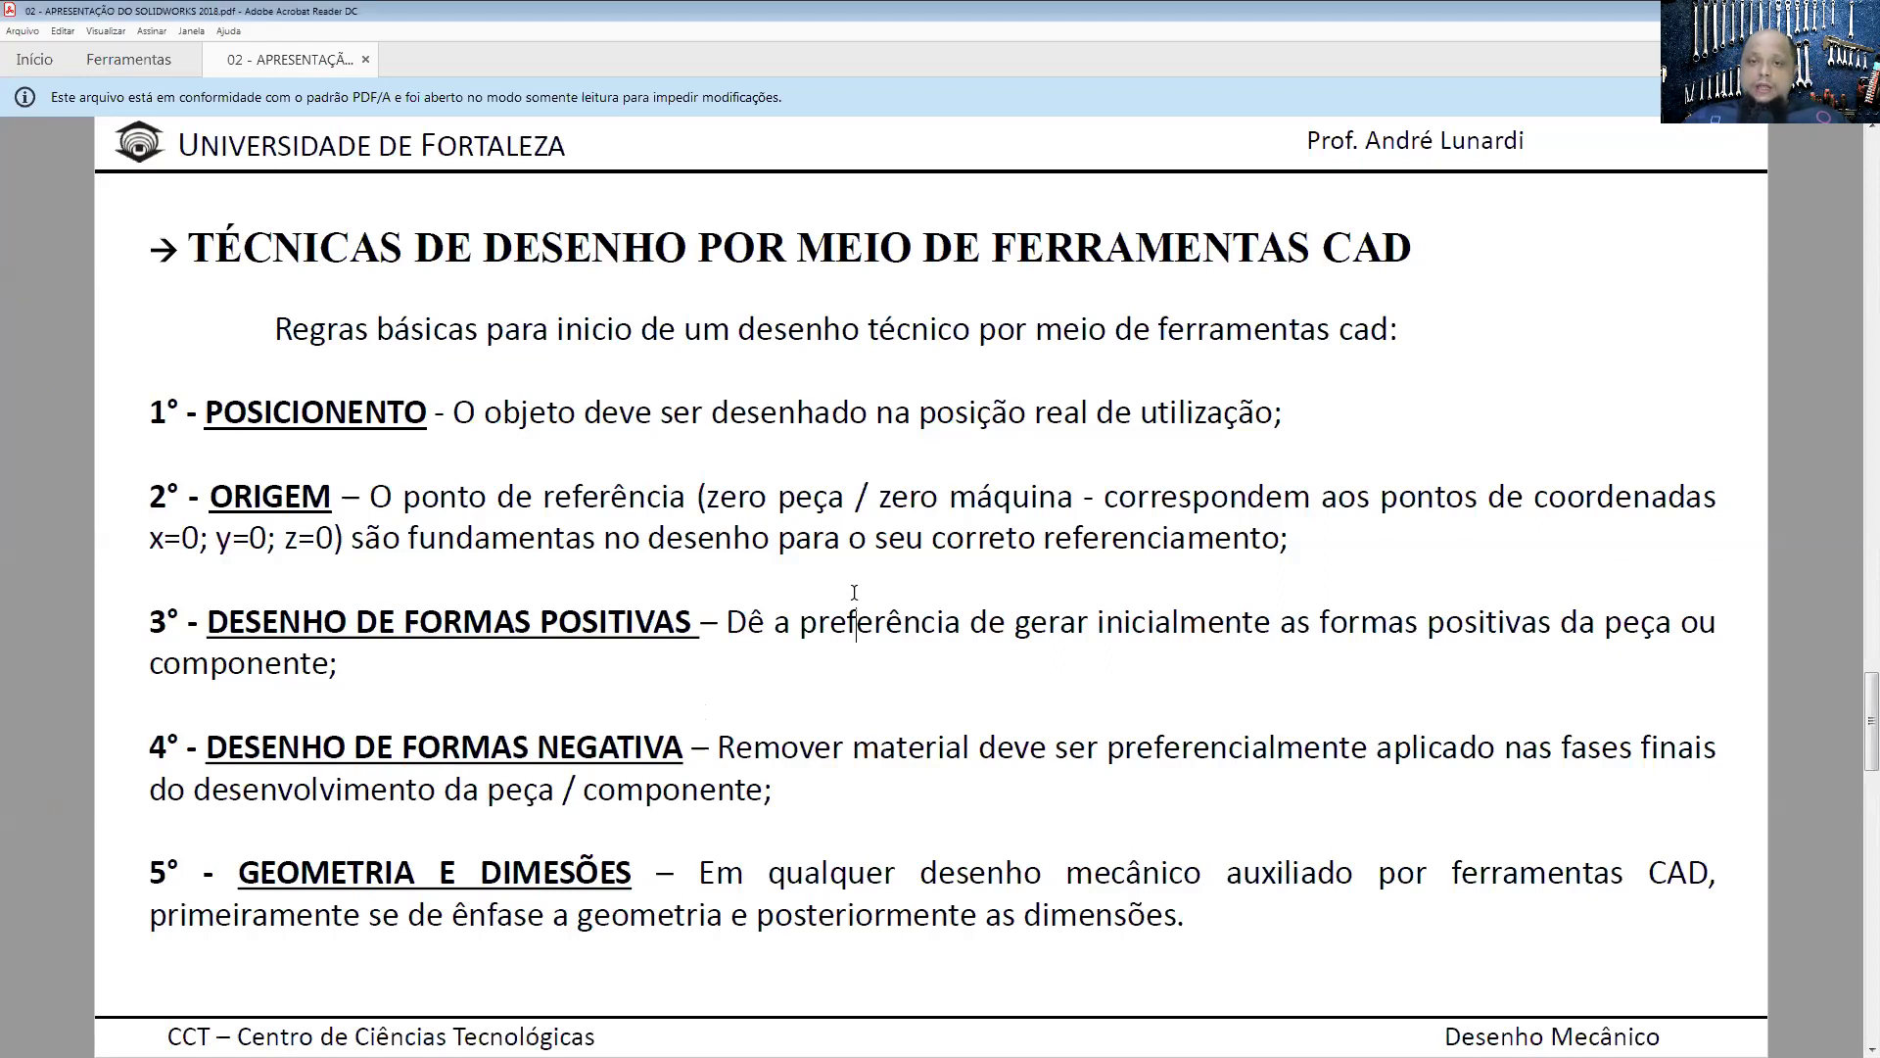
key(Page_Down)
key(Page_Down)
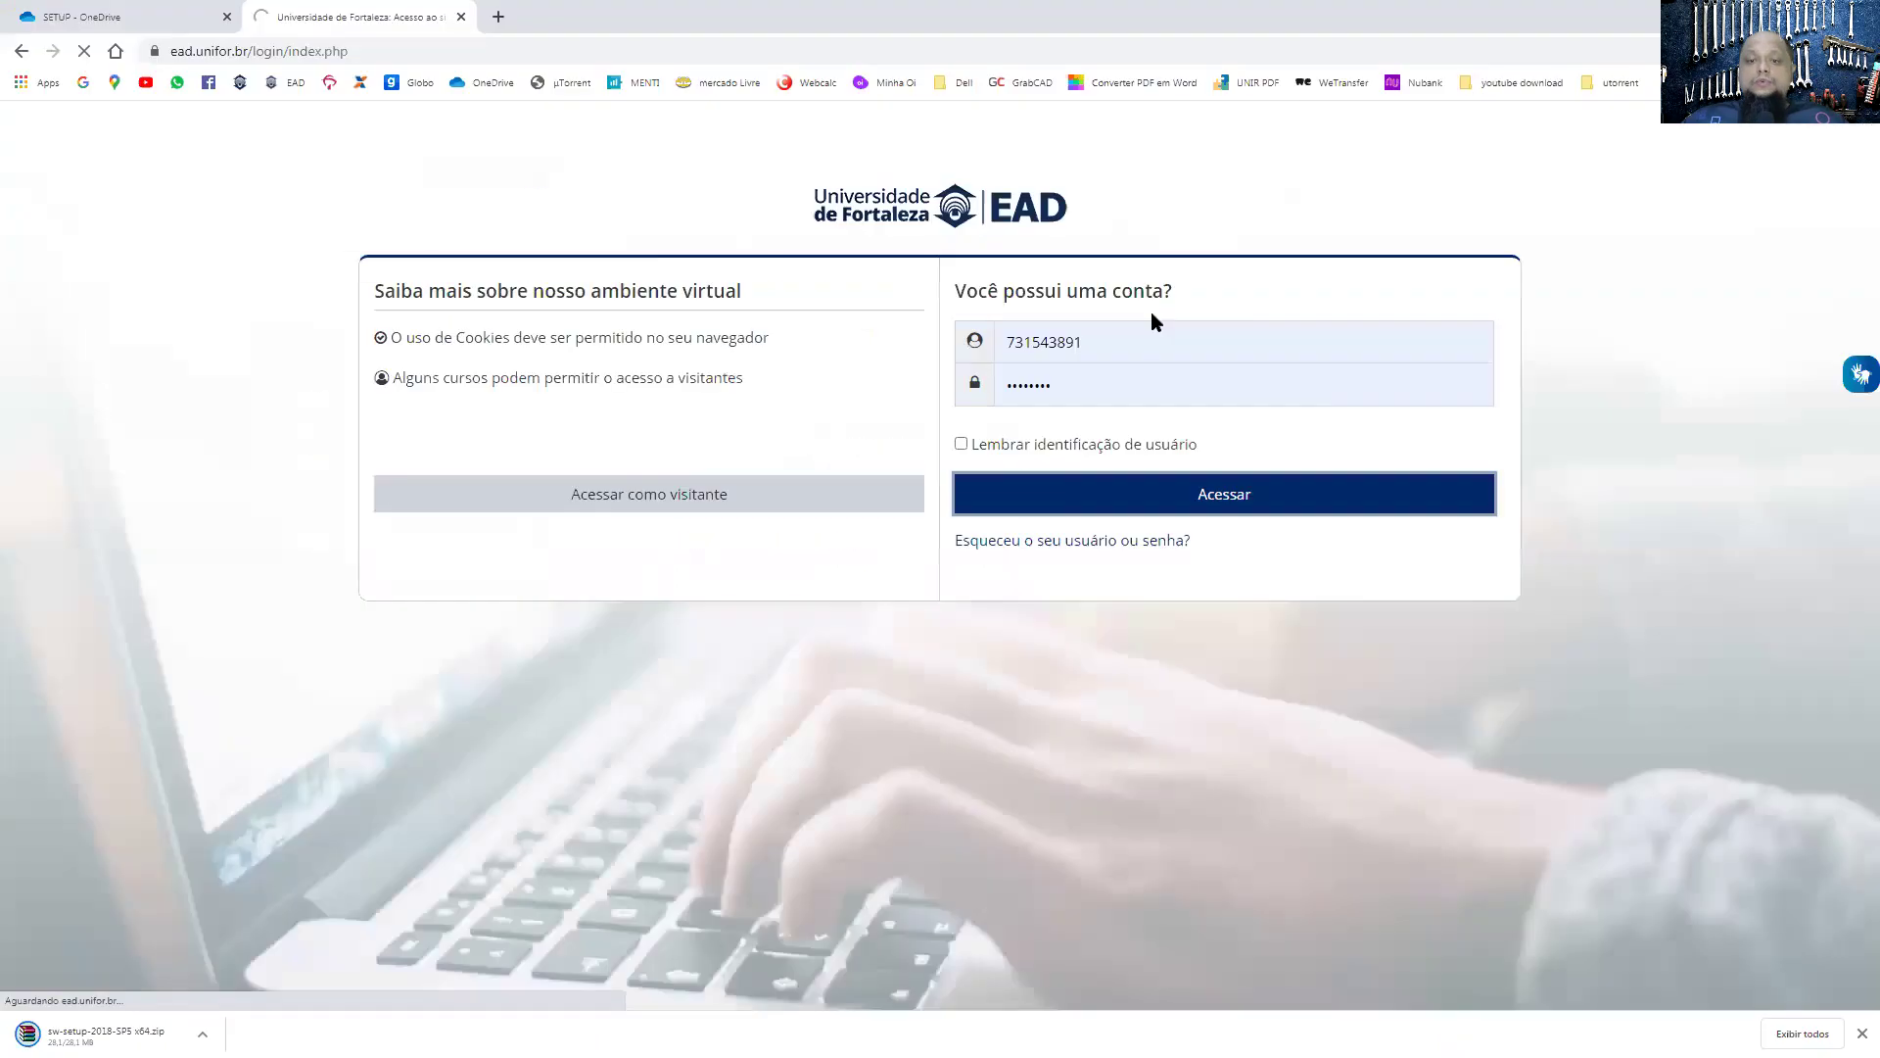
- Sign in to the EAD Unifor site and show the full course list
click(1131, 480)
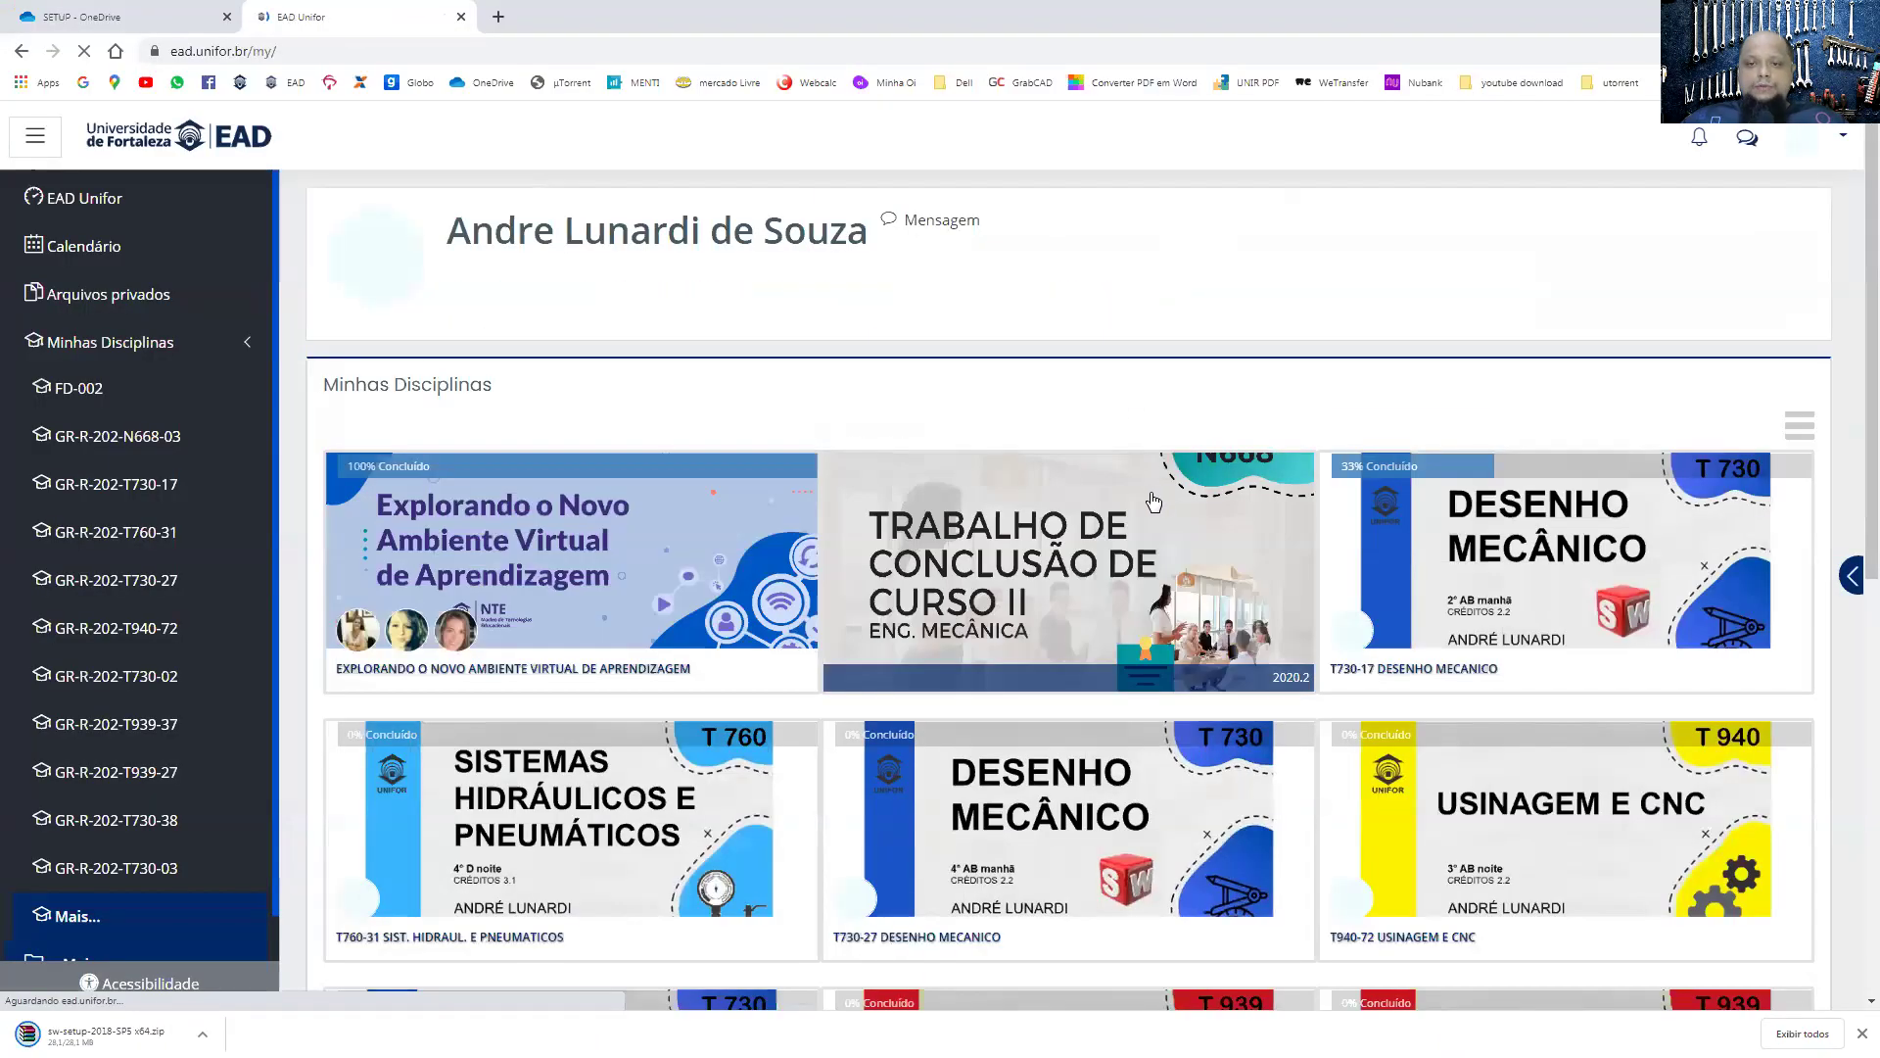
scroll(643, 686, down, 6)
scroll(643, 764, down, 3)
click(643, 773)
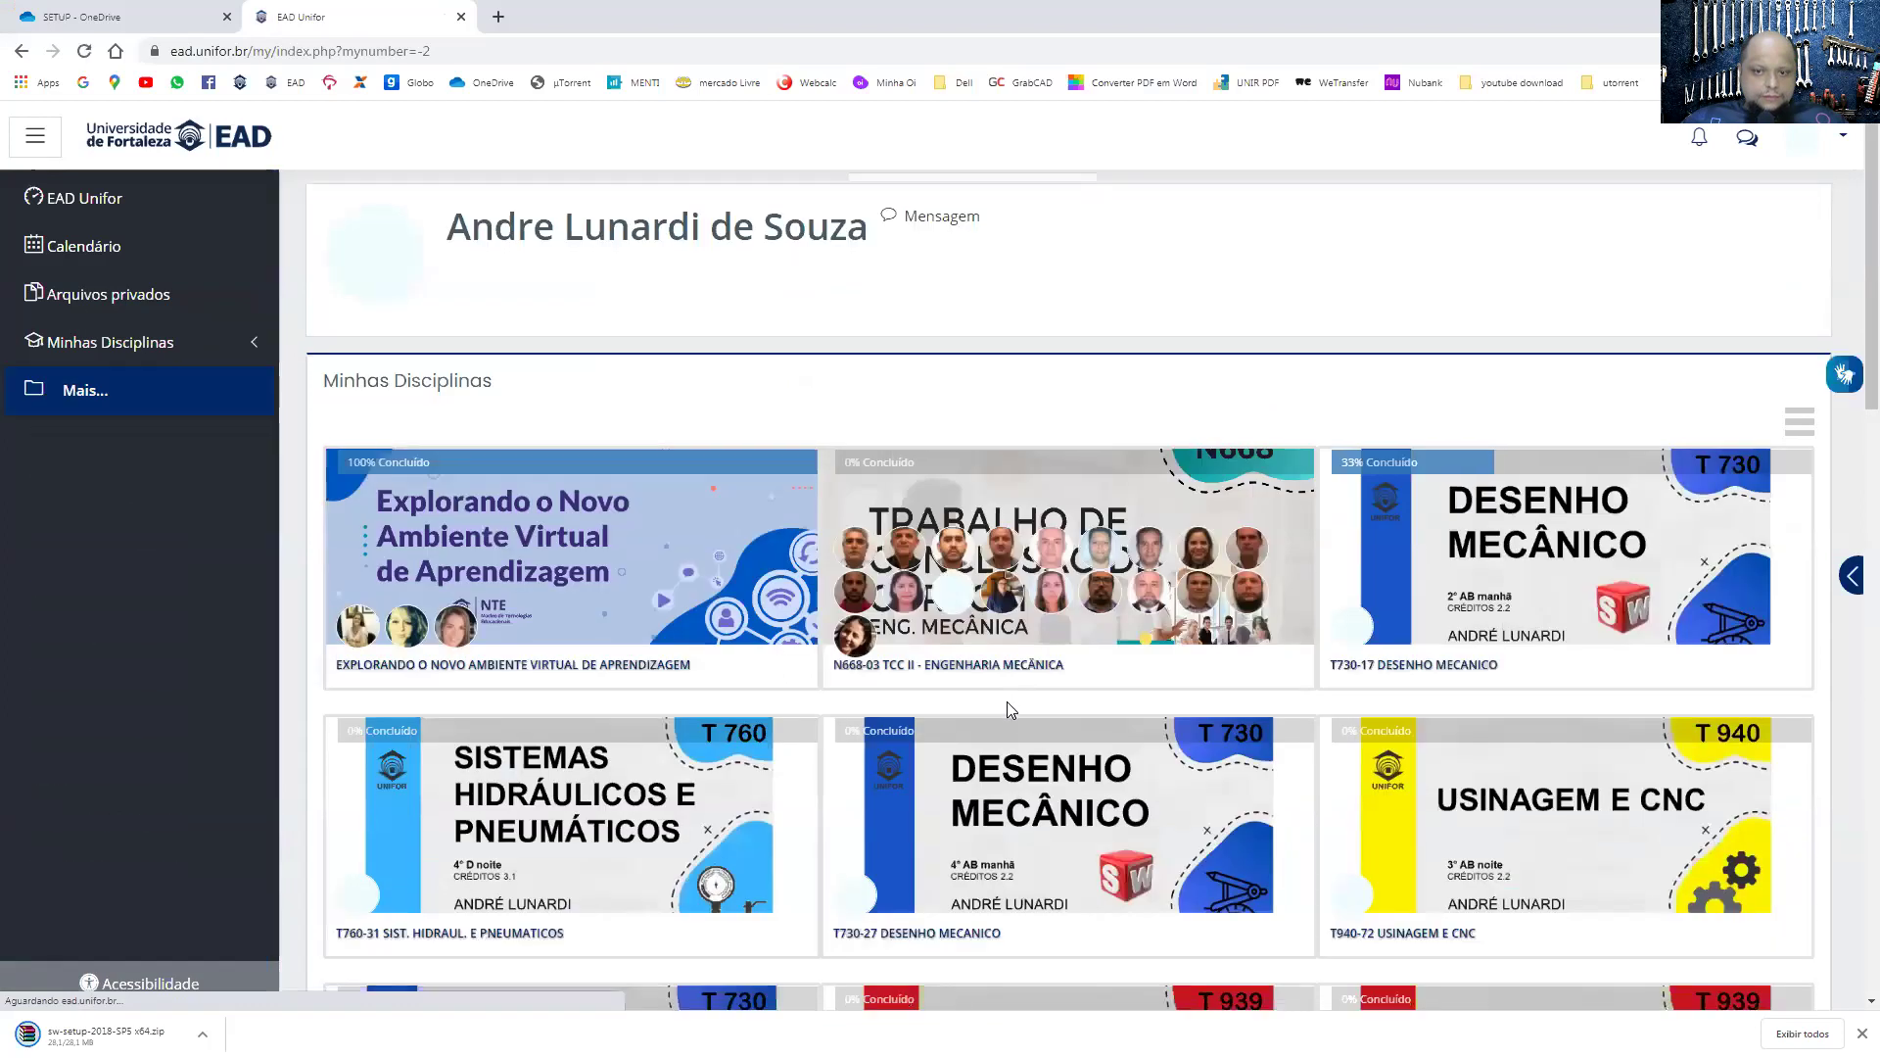
scroll(1012, 709, down, 8)
scroll(1012, 709, down, 2)
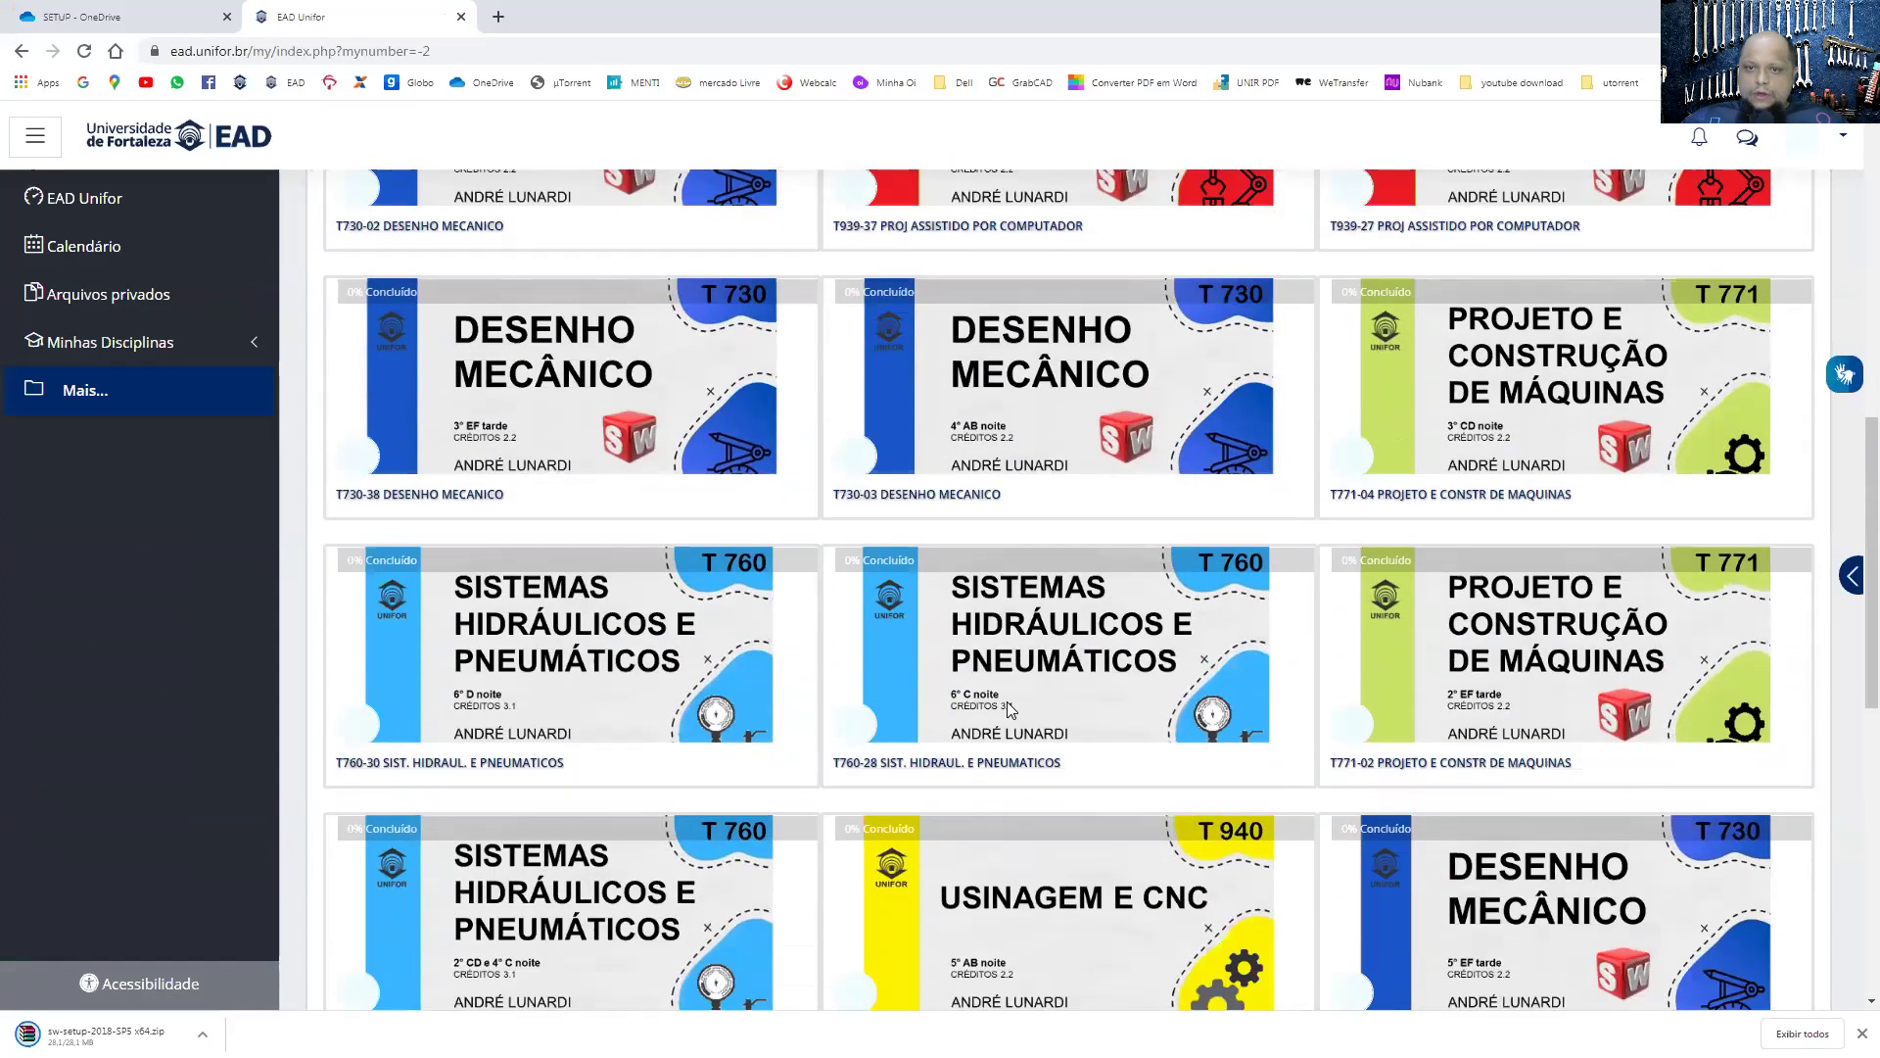
- In the T730-03 Desenho mecânico course, view the PEÇA 01 drawing PDF
click(1184, 429)
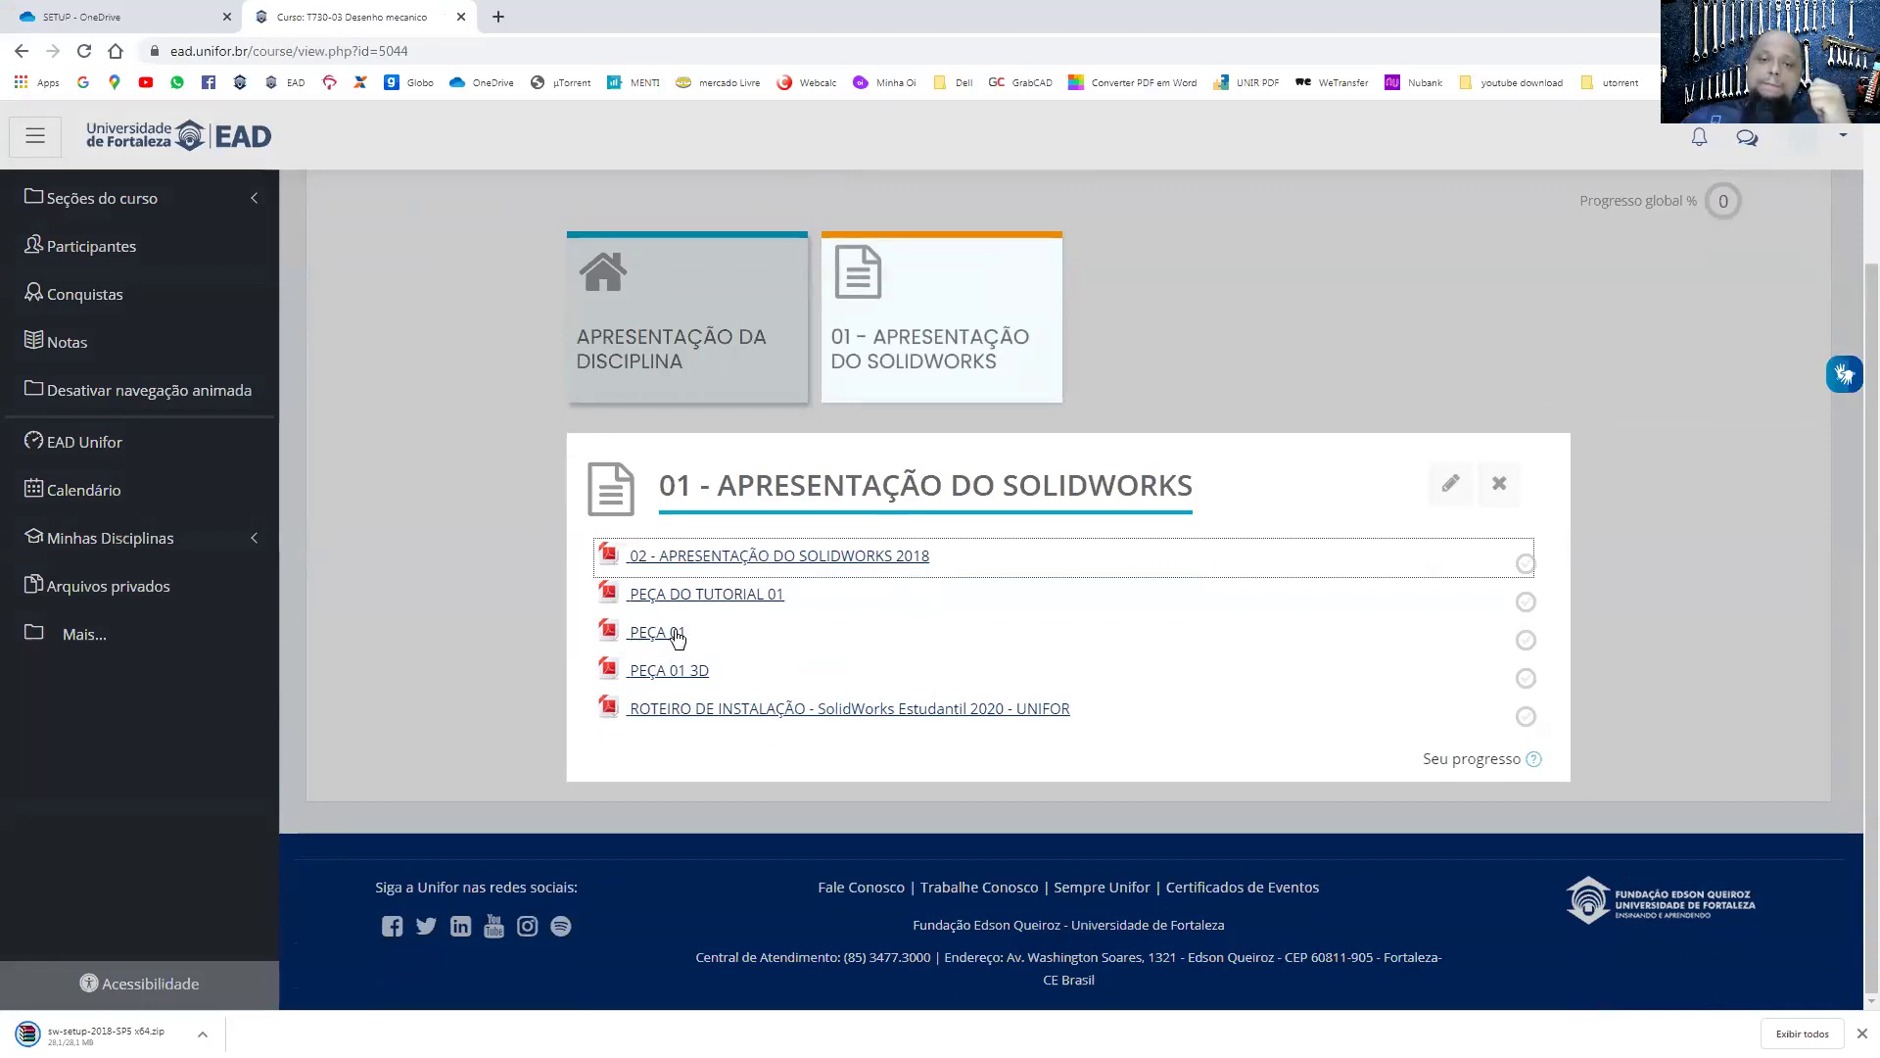
click(642, 637)
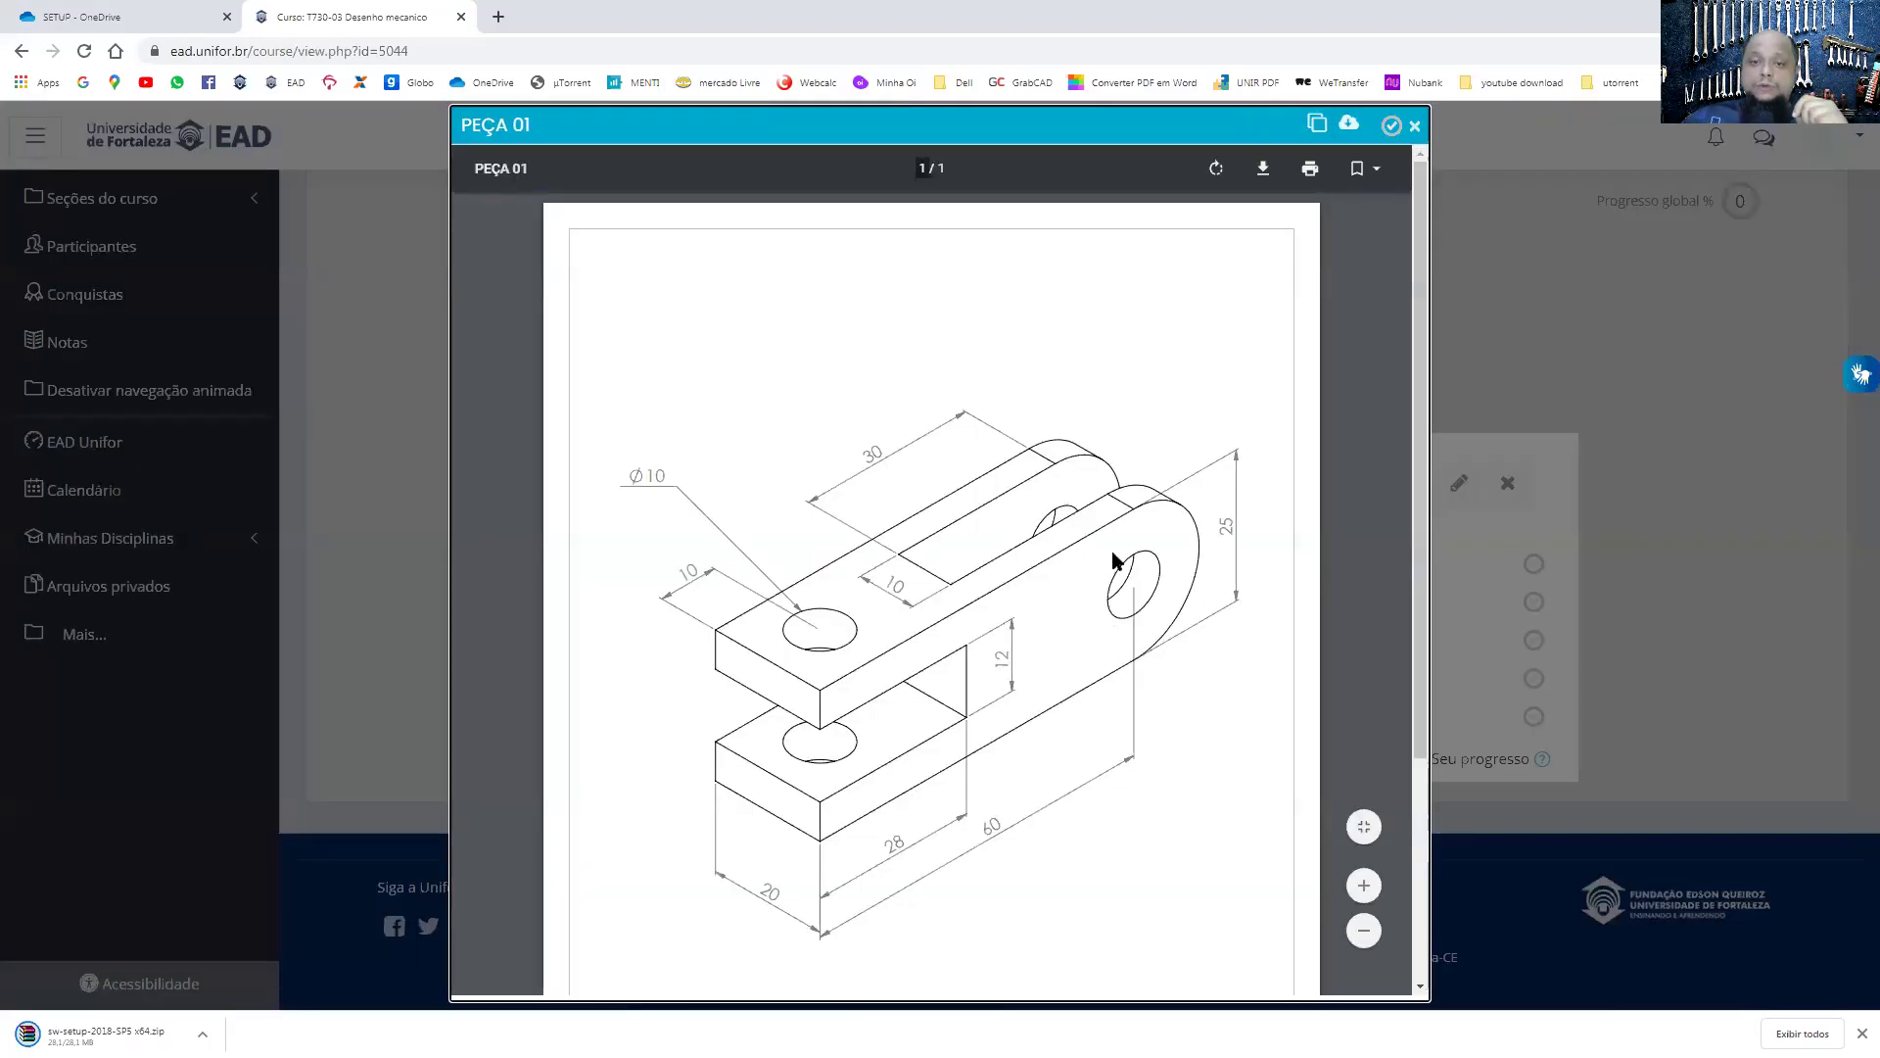
scroll(1112, 554, down, 2)
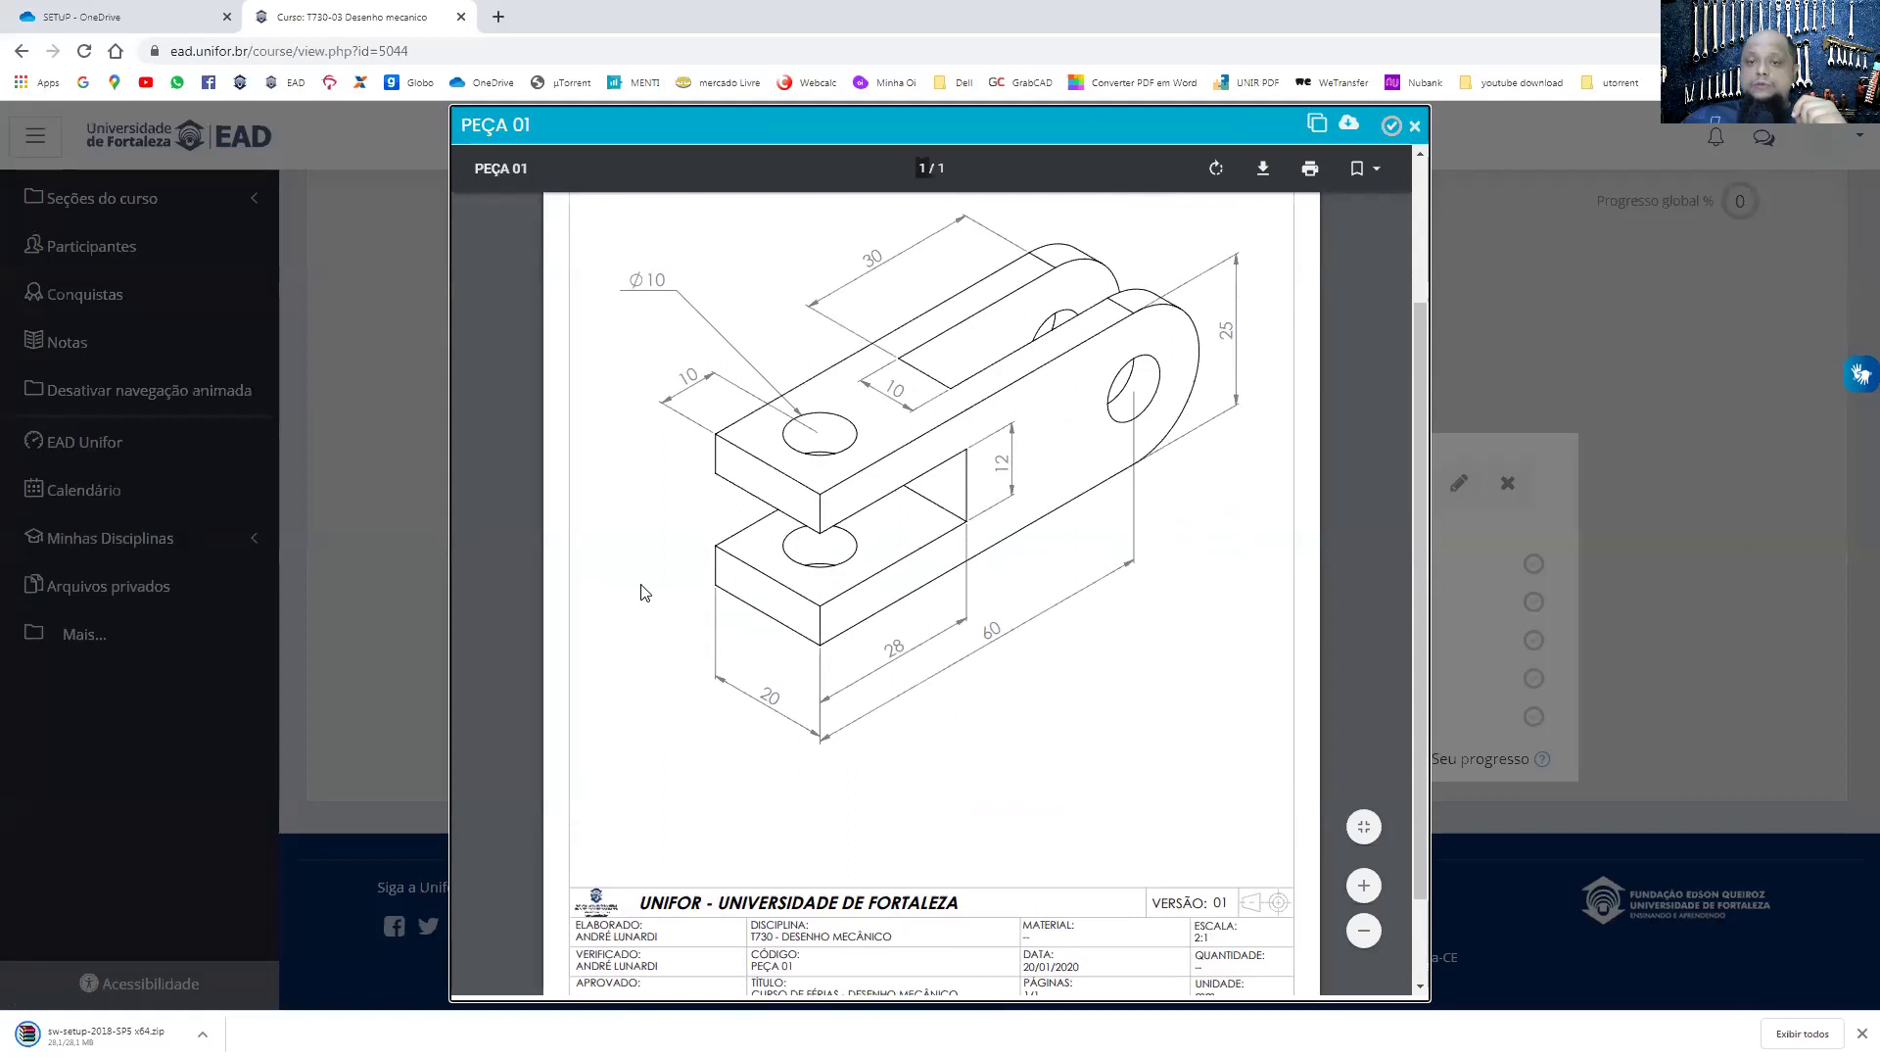
scroll(1028, 415, up, 1)
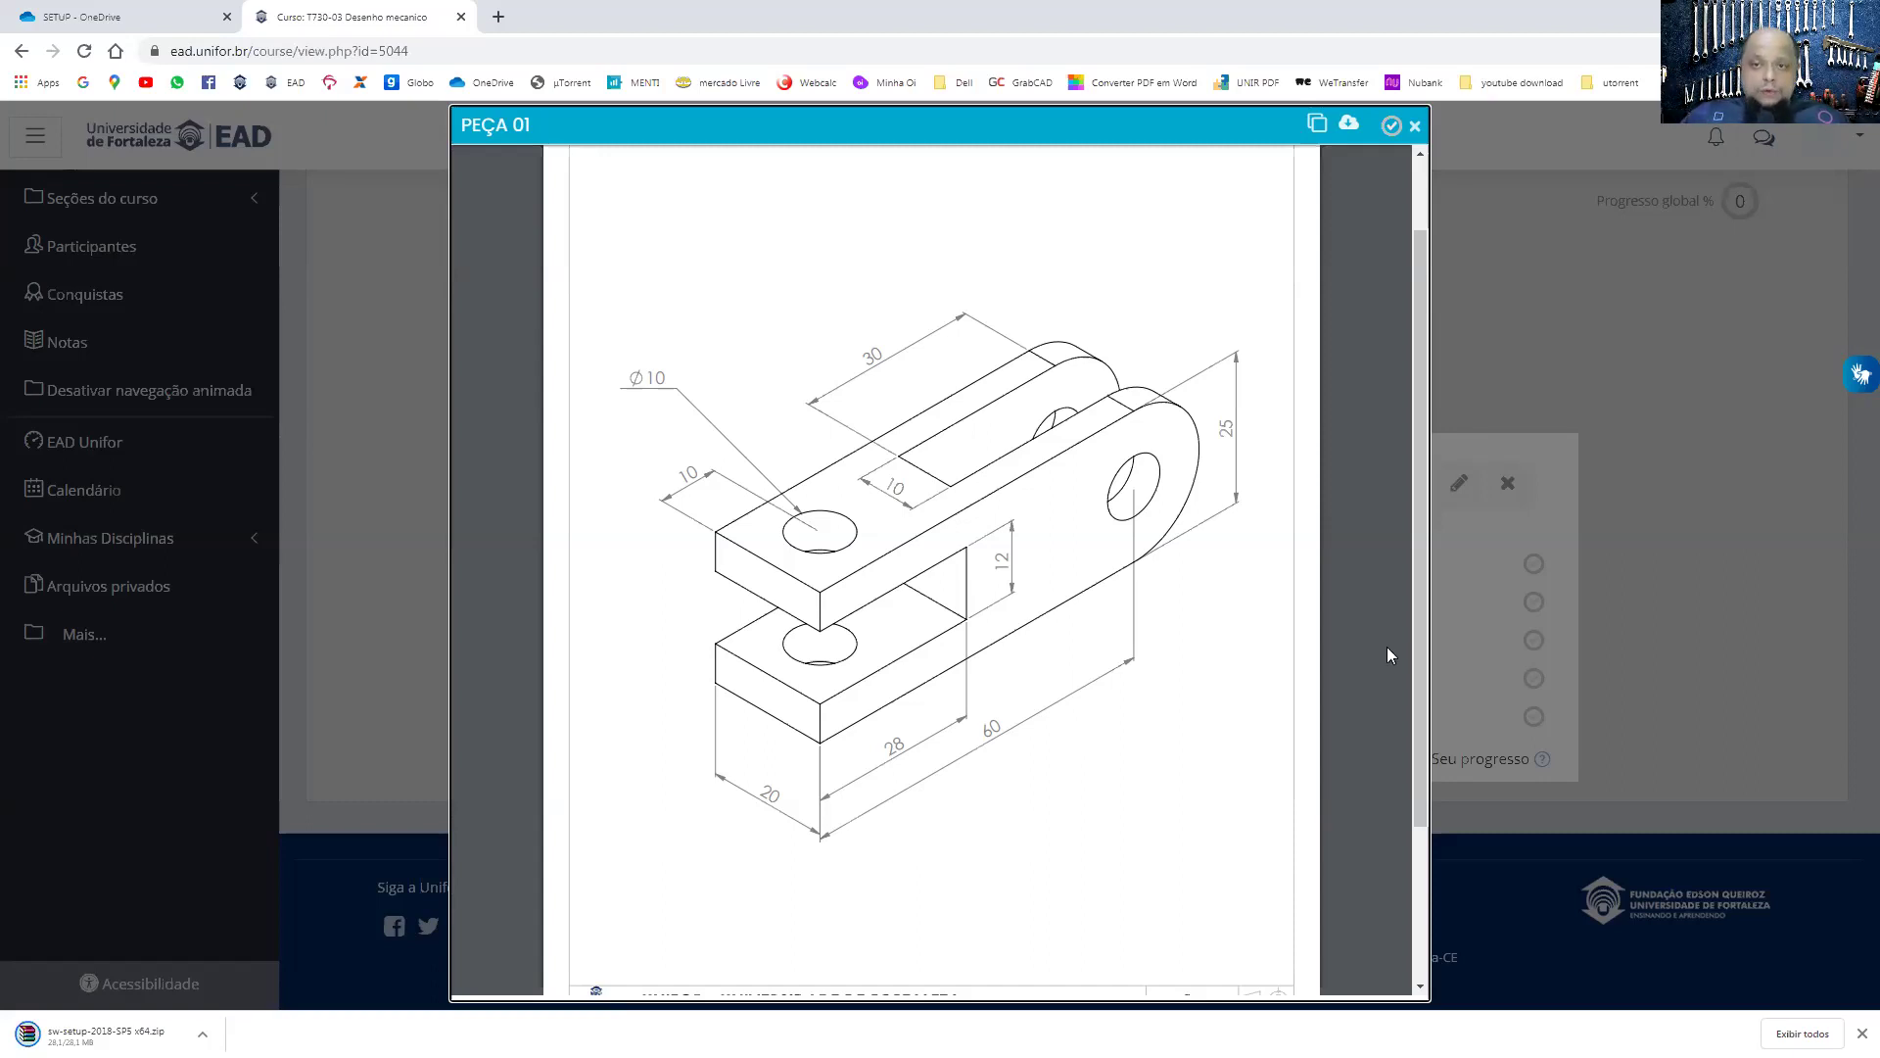
mouse_move(1391, 127)
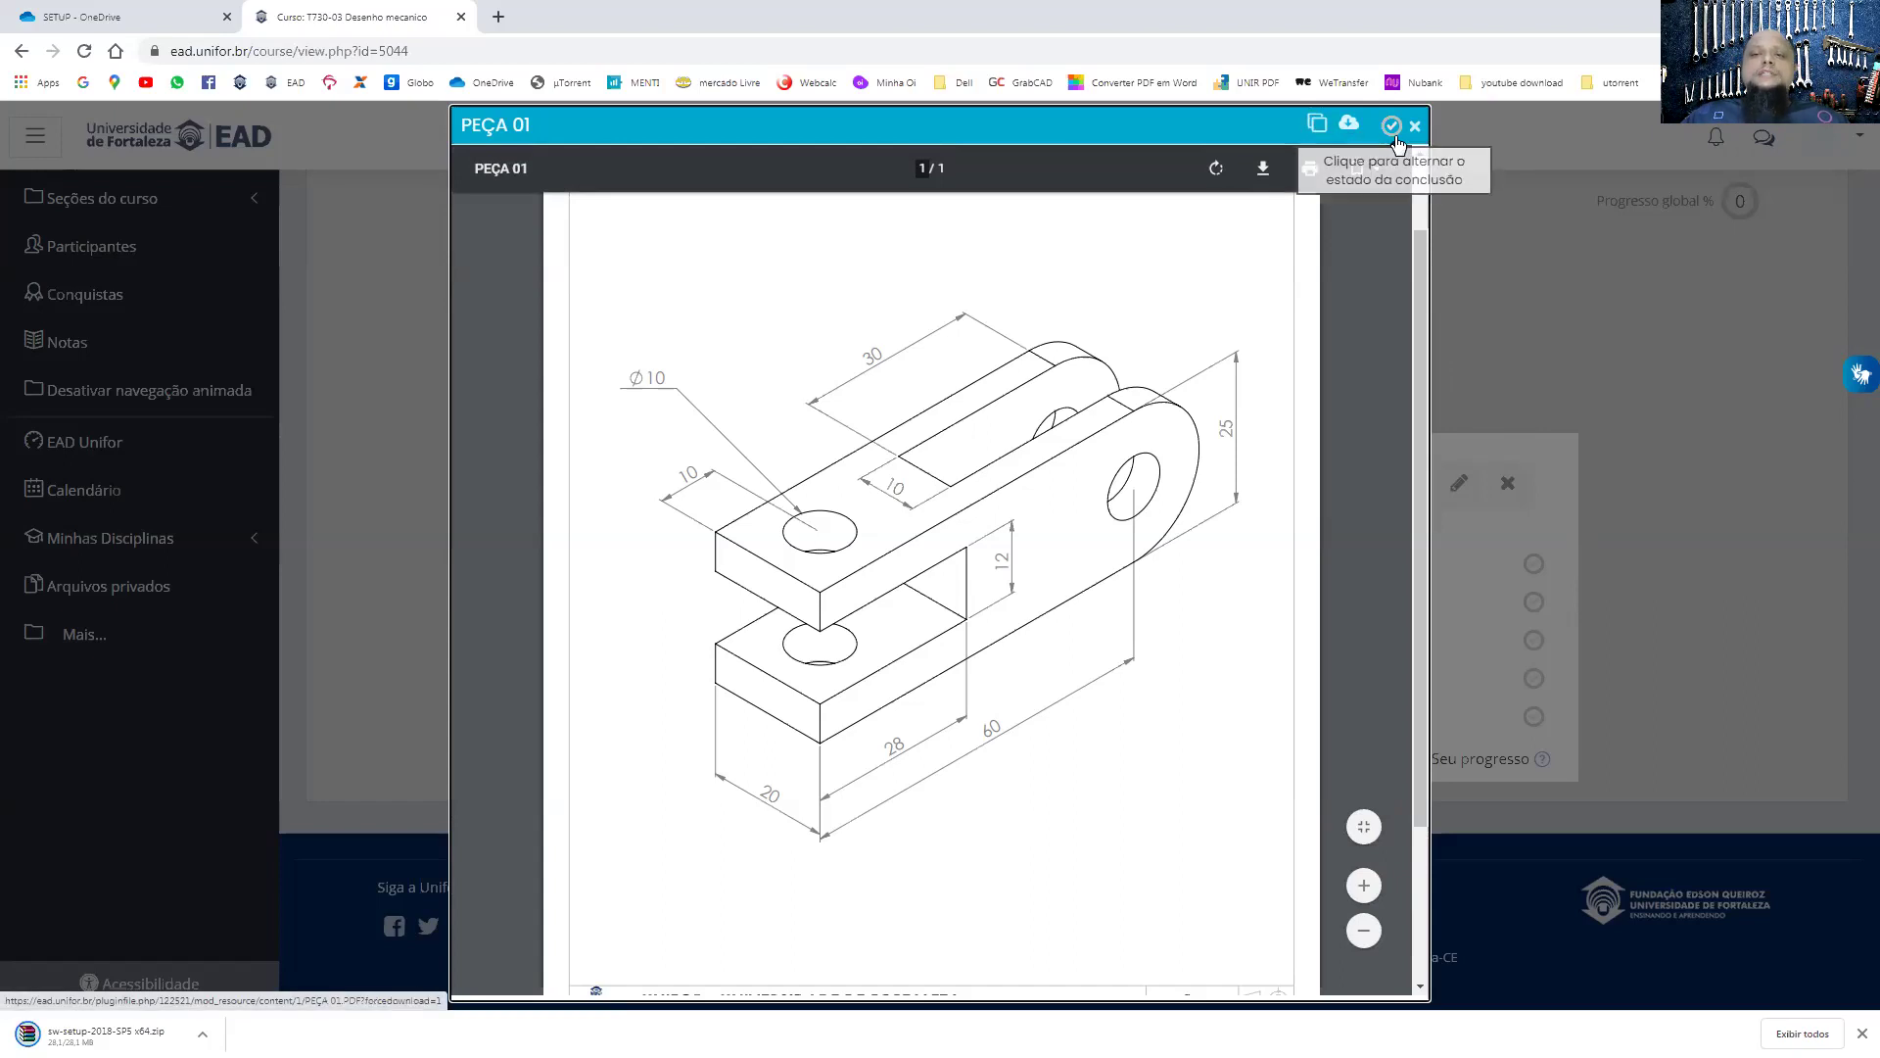
- Close the PEÇA 01 drawing viewer, leaving SOLIDWORKS 2018 on screen
click(1415, 125)
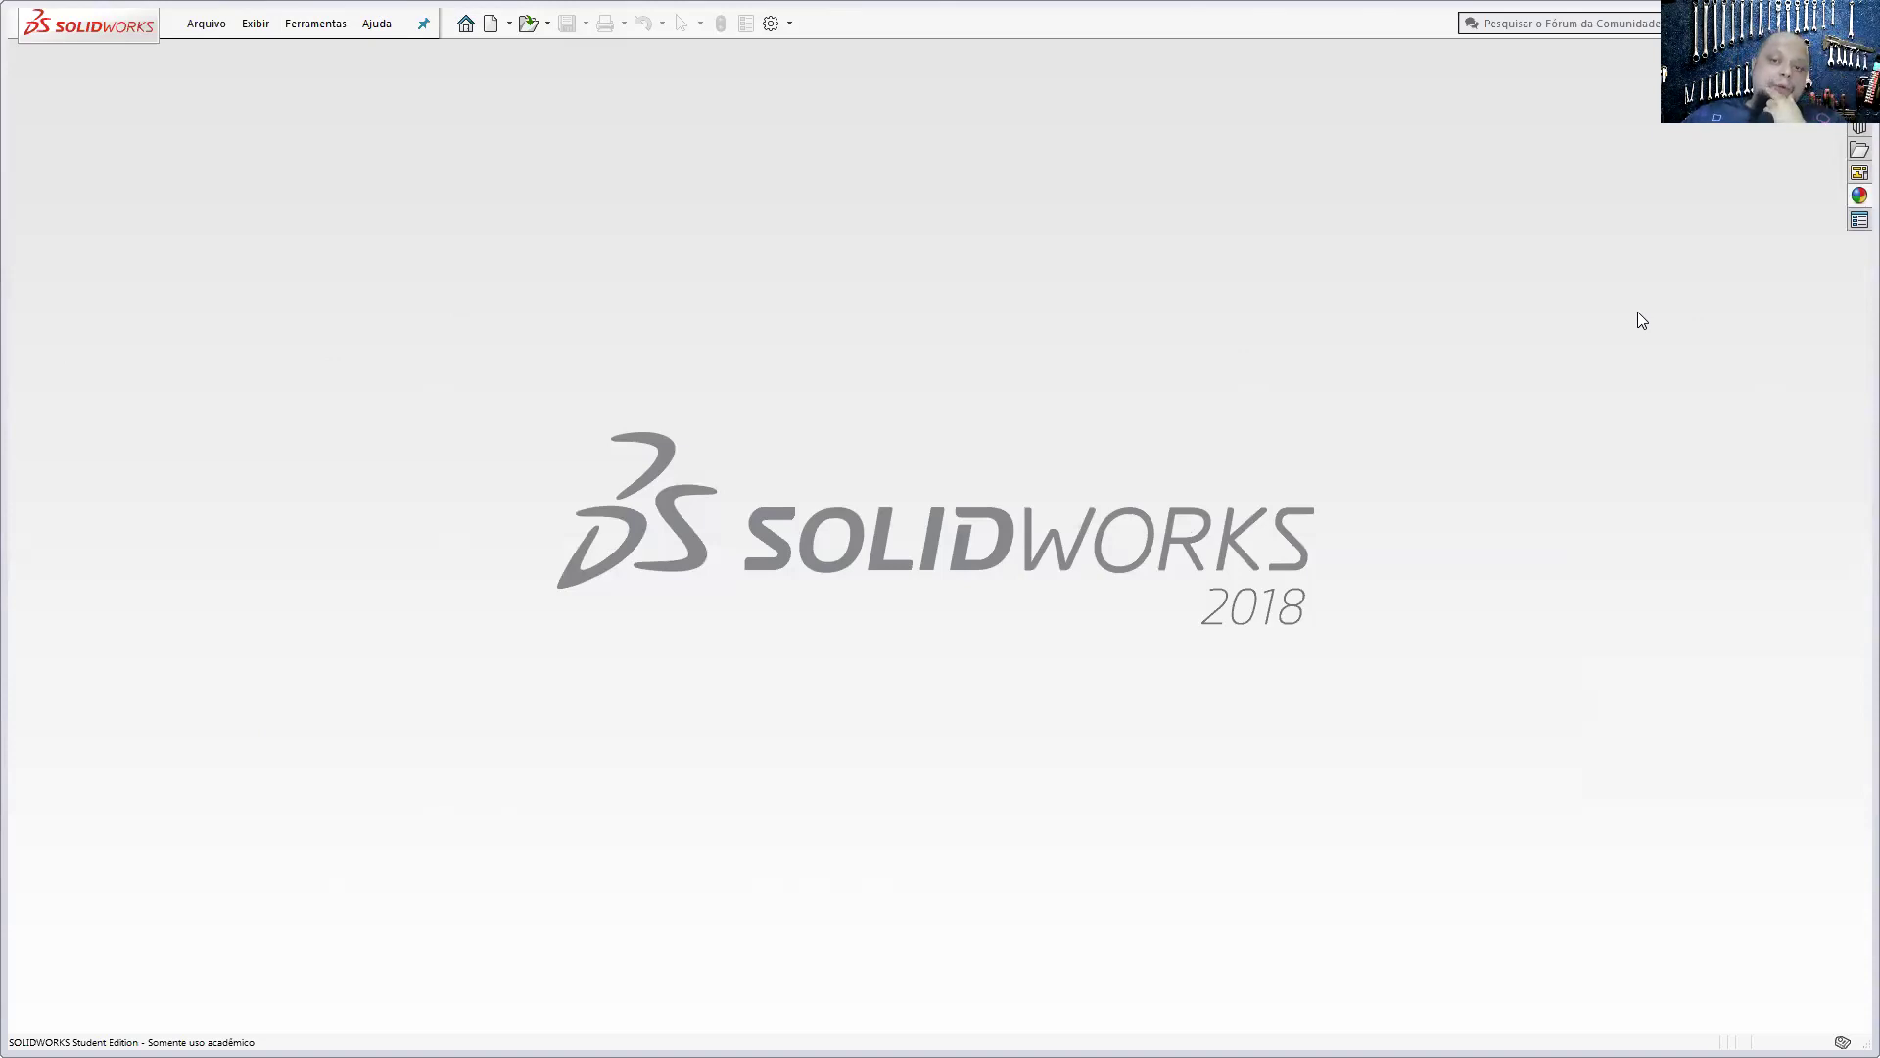
- Create a new Peça (part) document after comparing the Montagem and Desenho types
click(490, 24)
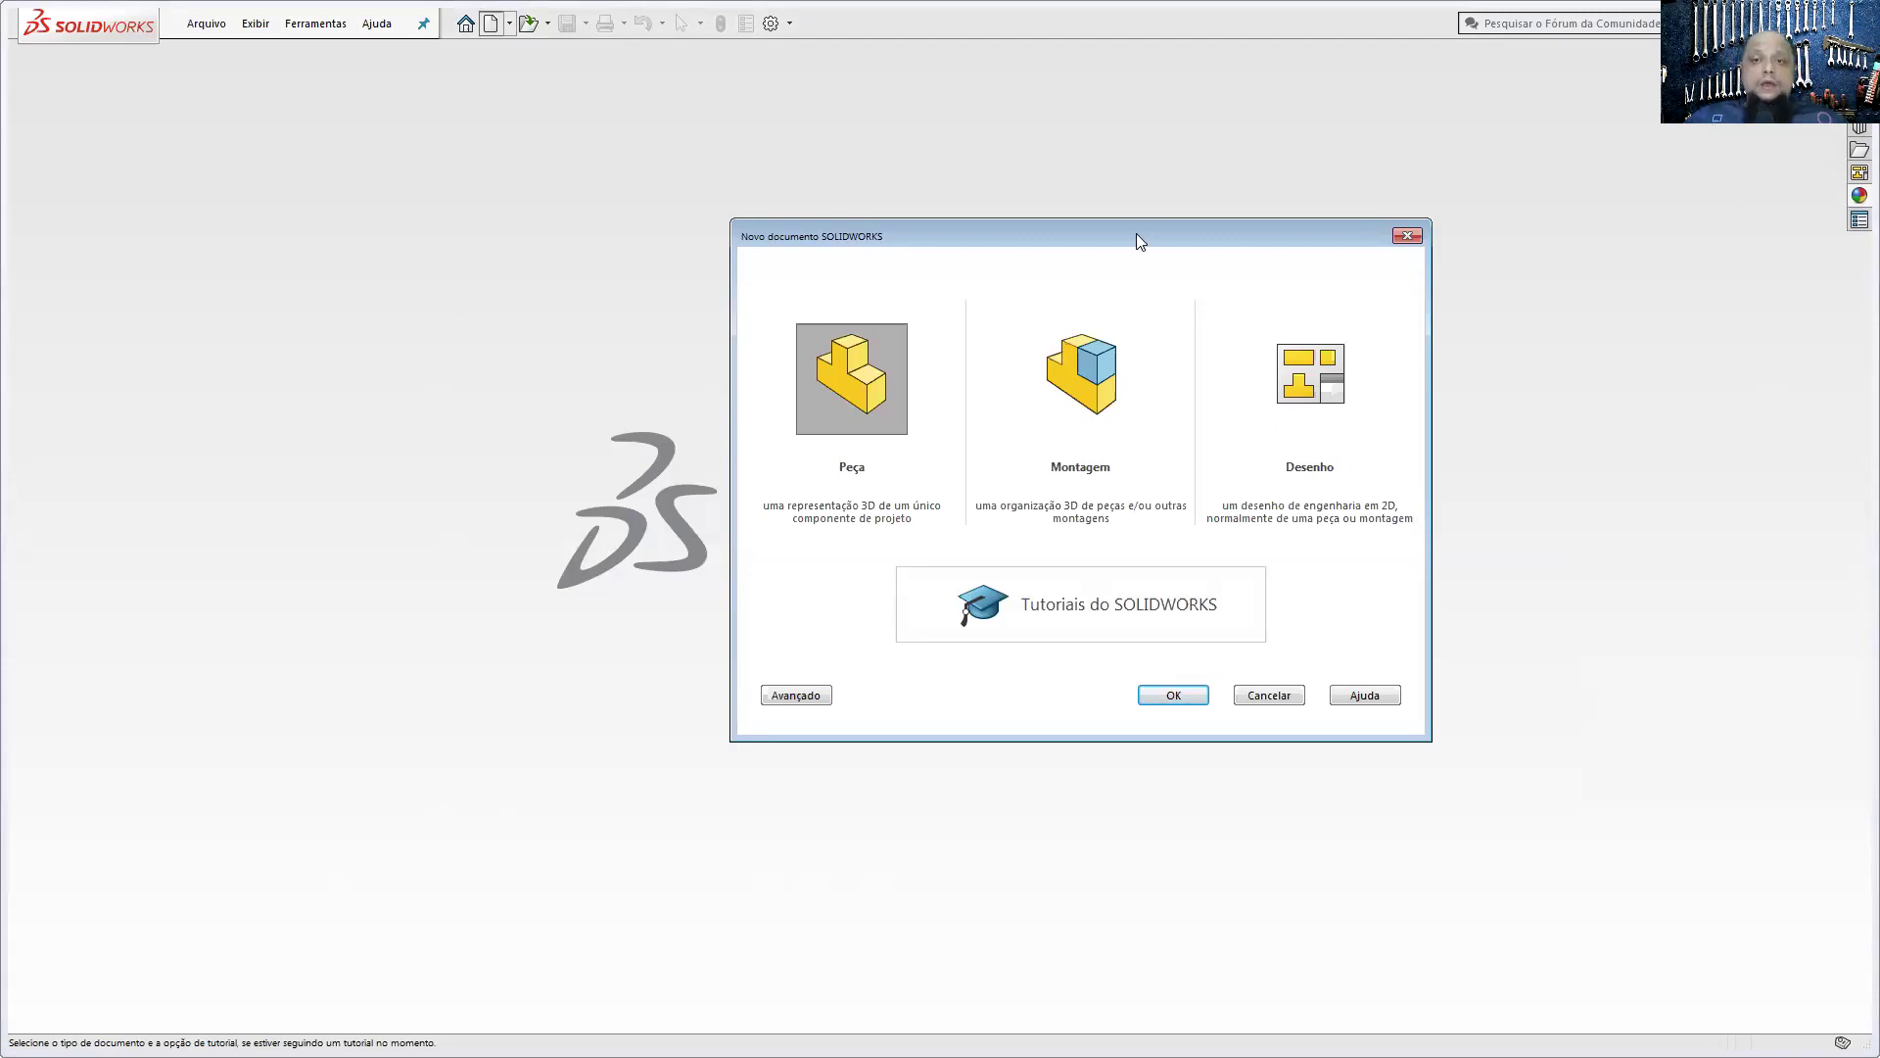
drag(1137, 235, 1011, 253)
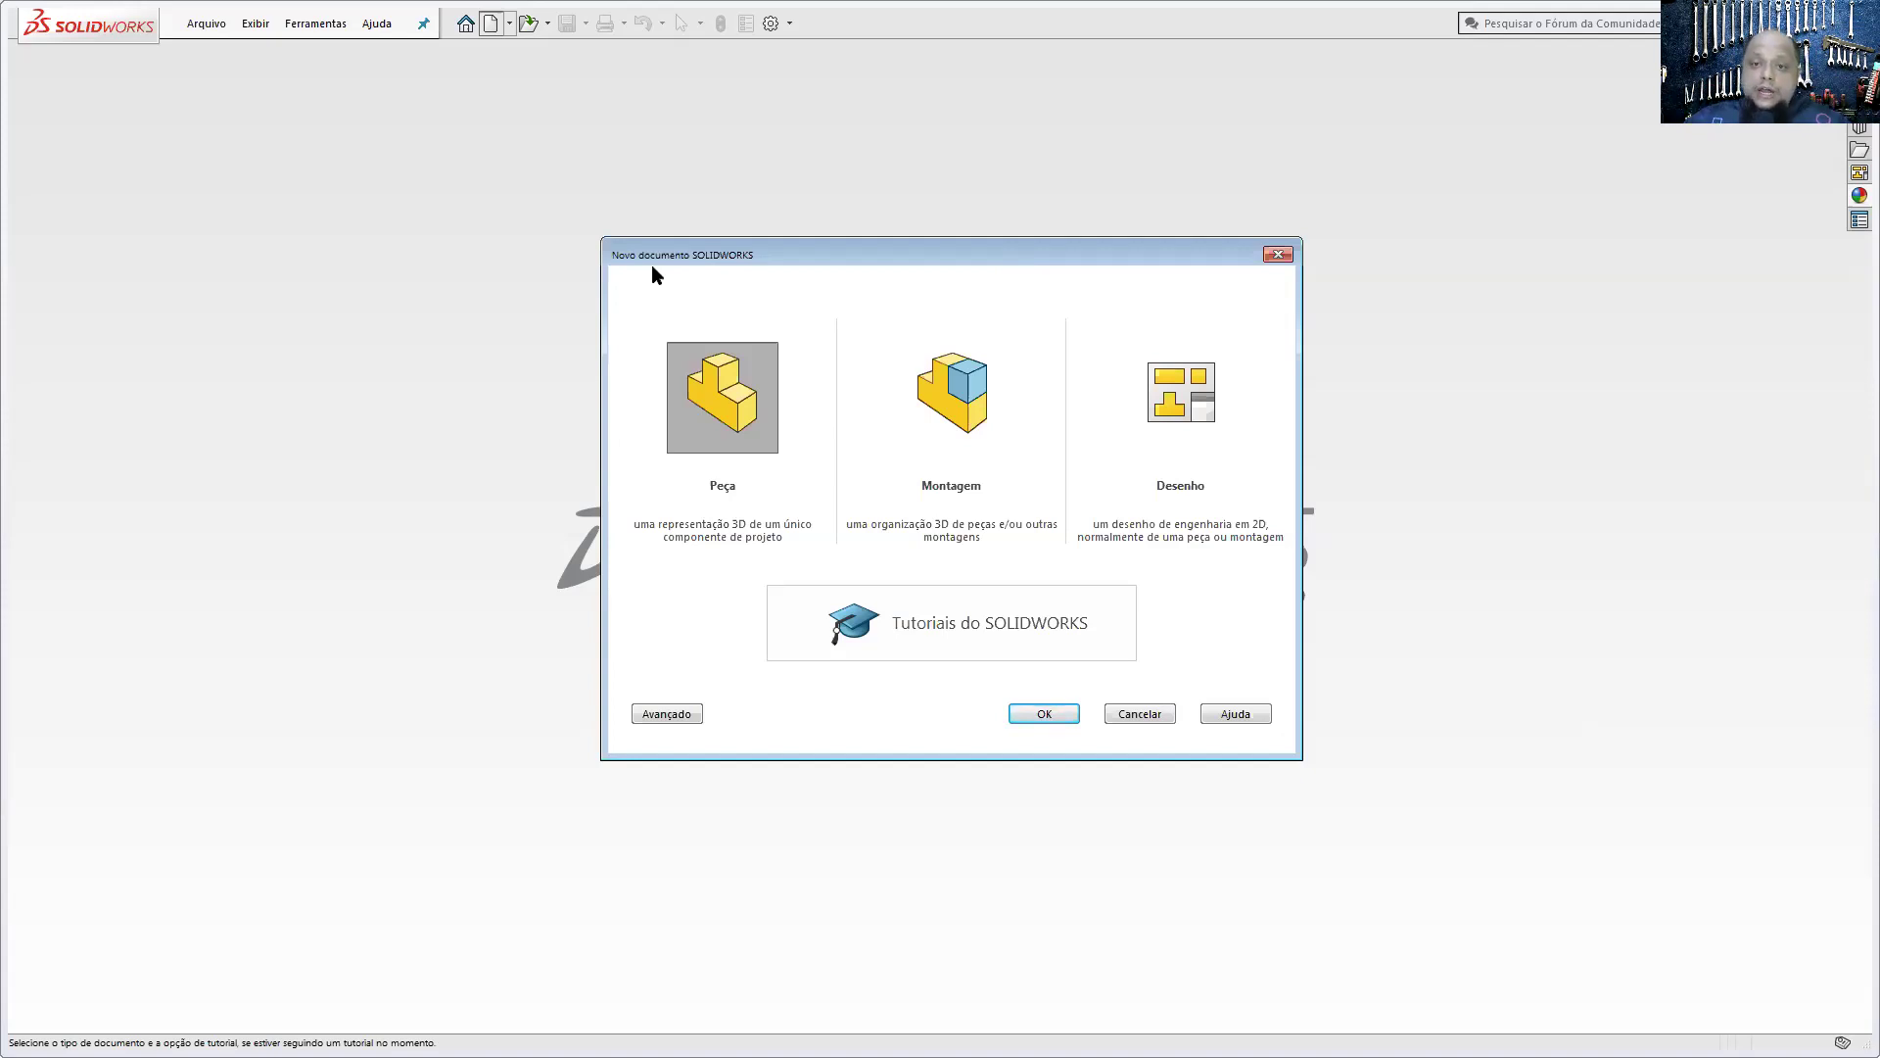
click(921, 390)
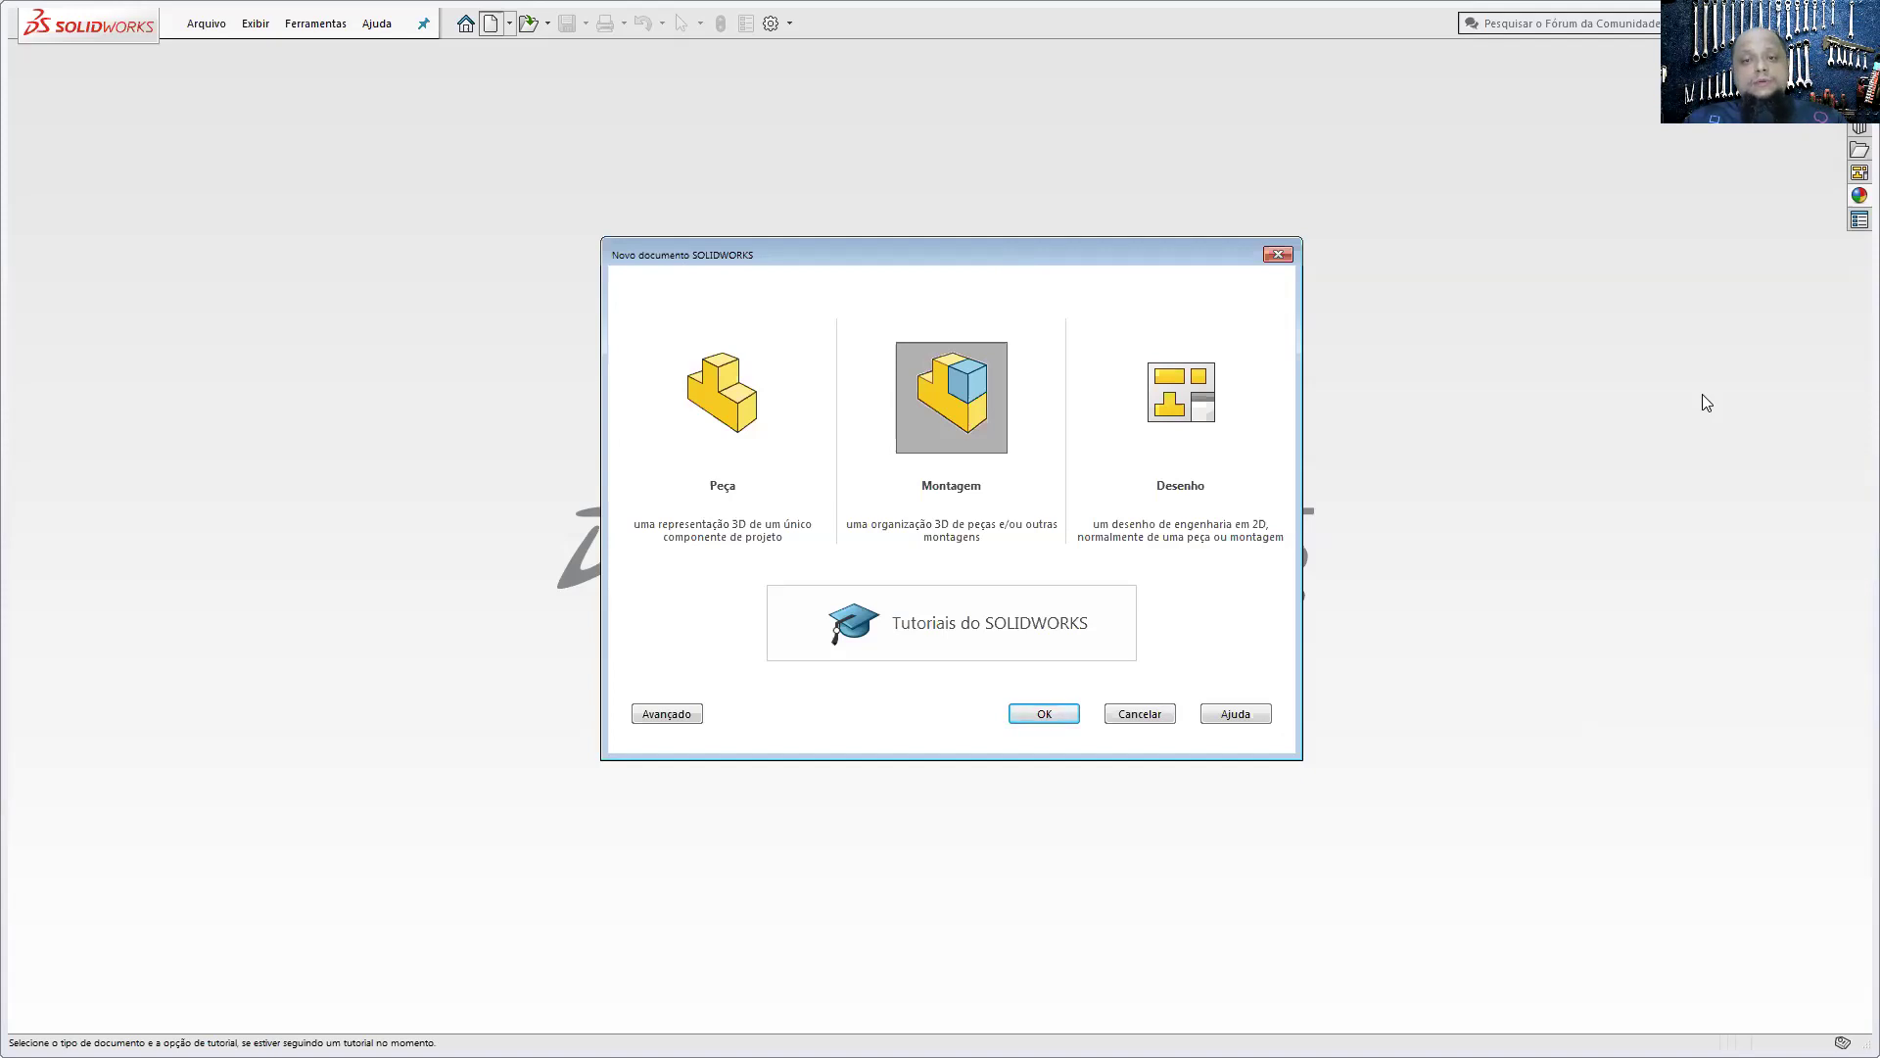
key(Right)
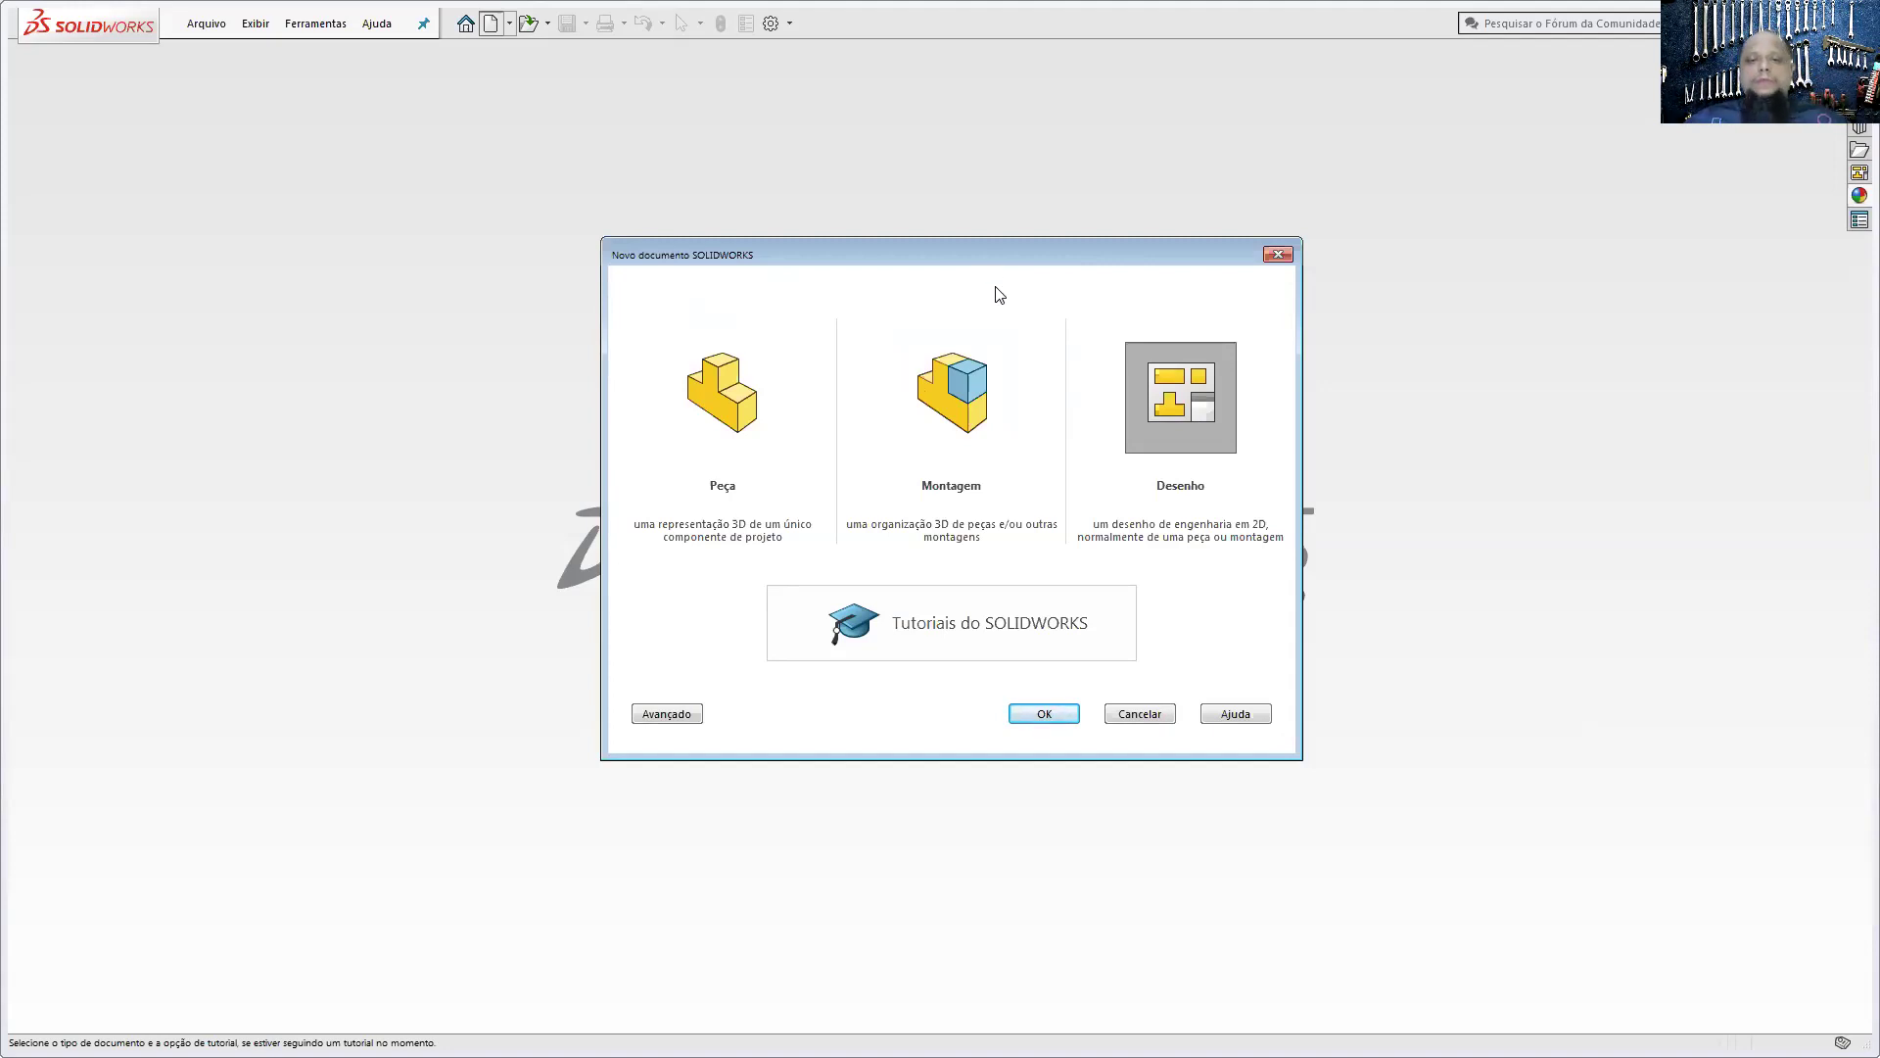
click(686, 401)
click(1044, 714)
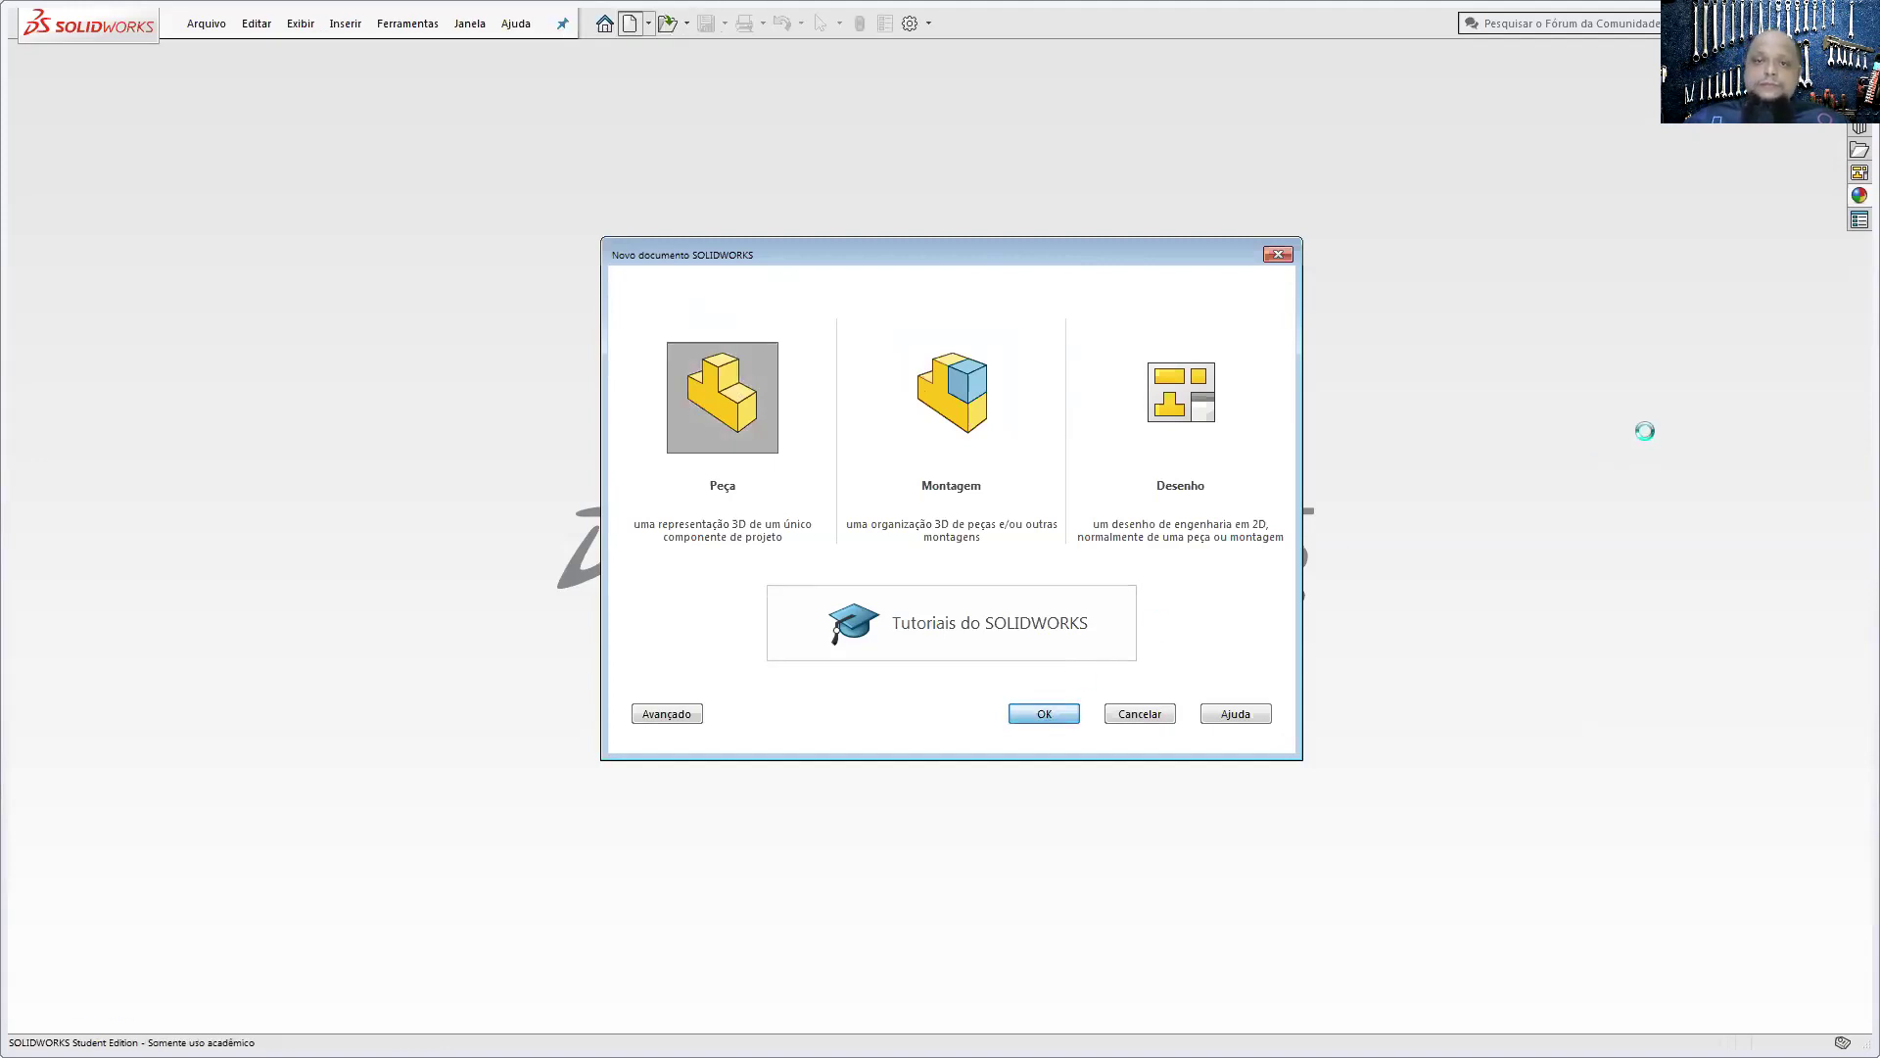
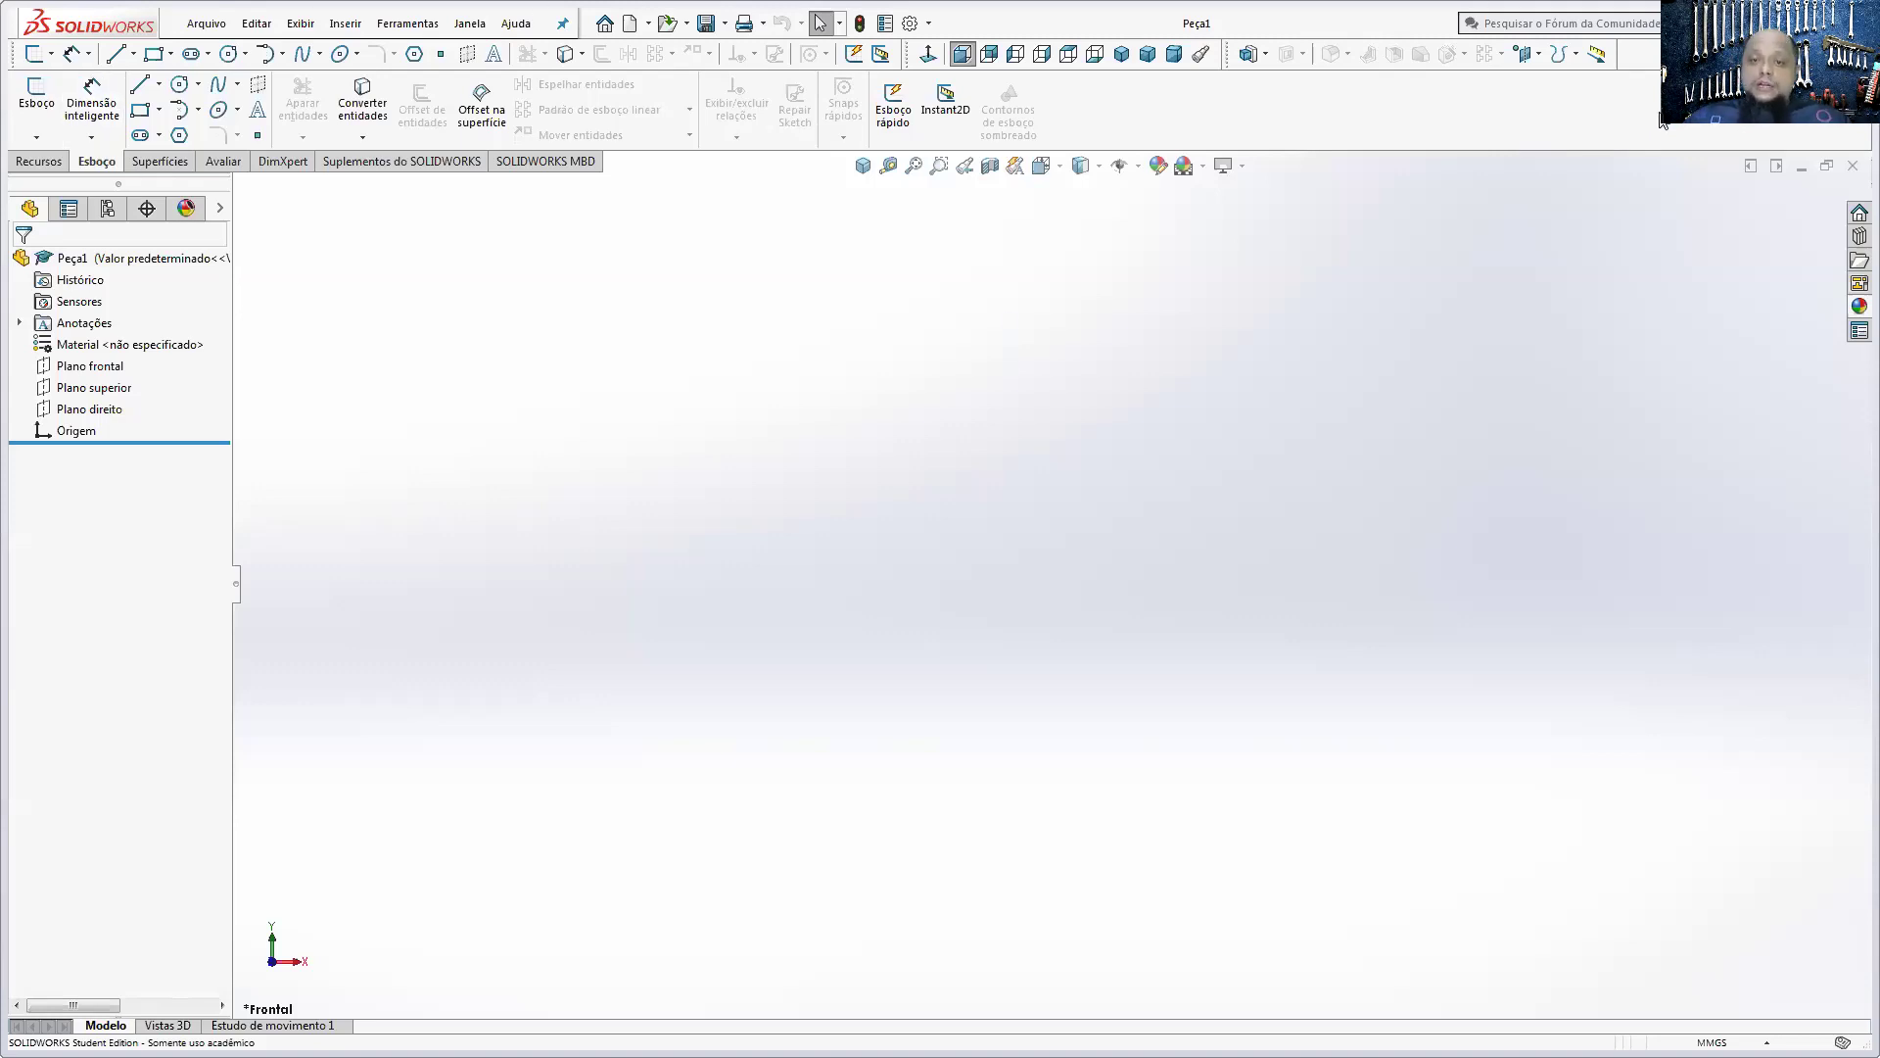
- Cycle through the Features, Sketch, Surfaces, DimXpert and Add-ins tabs, ending on Features
click(36, 164)
click(96, 162)
click(159, 164)
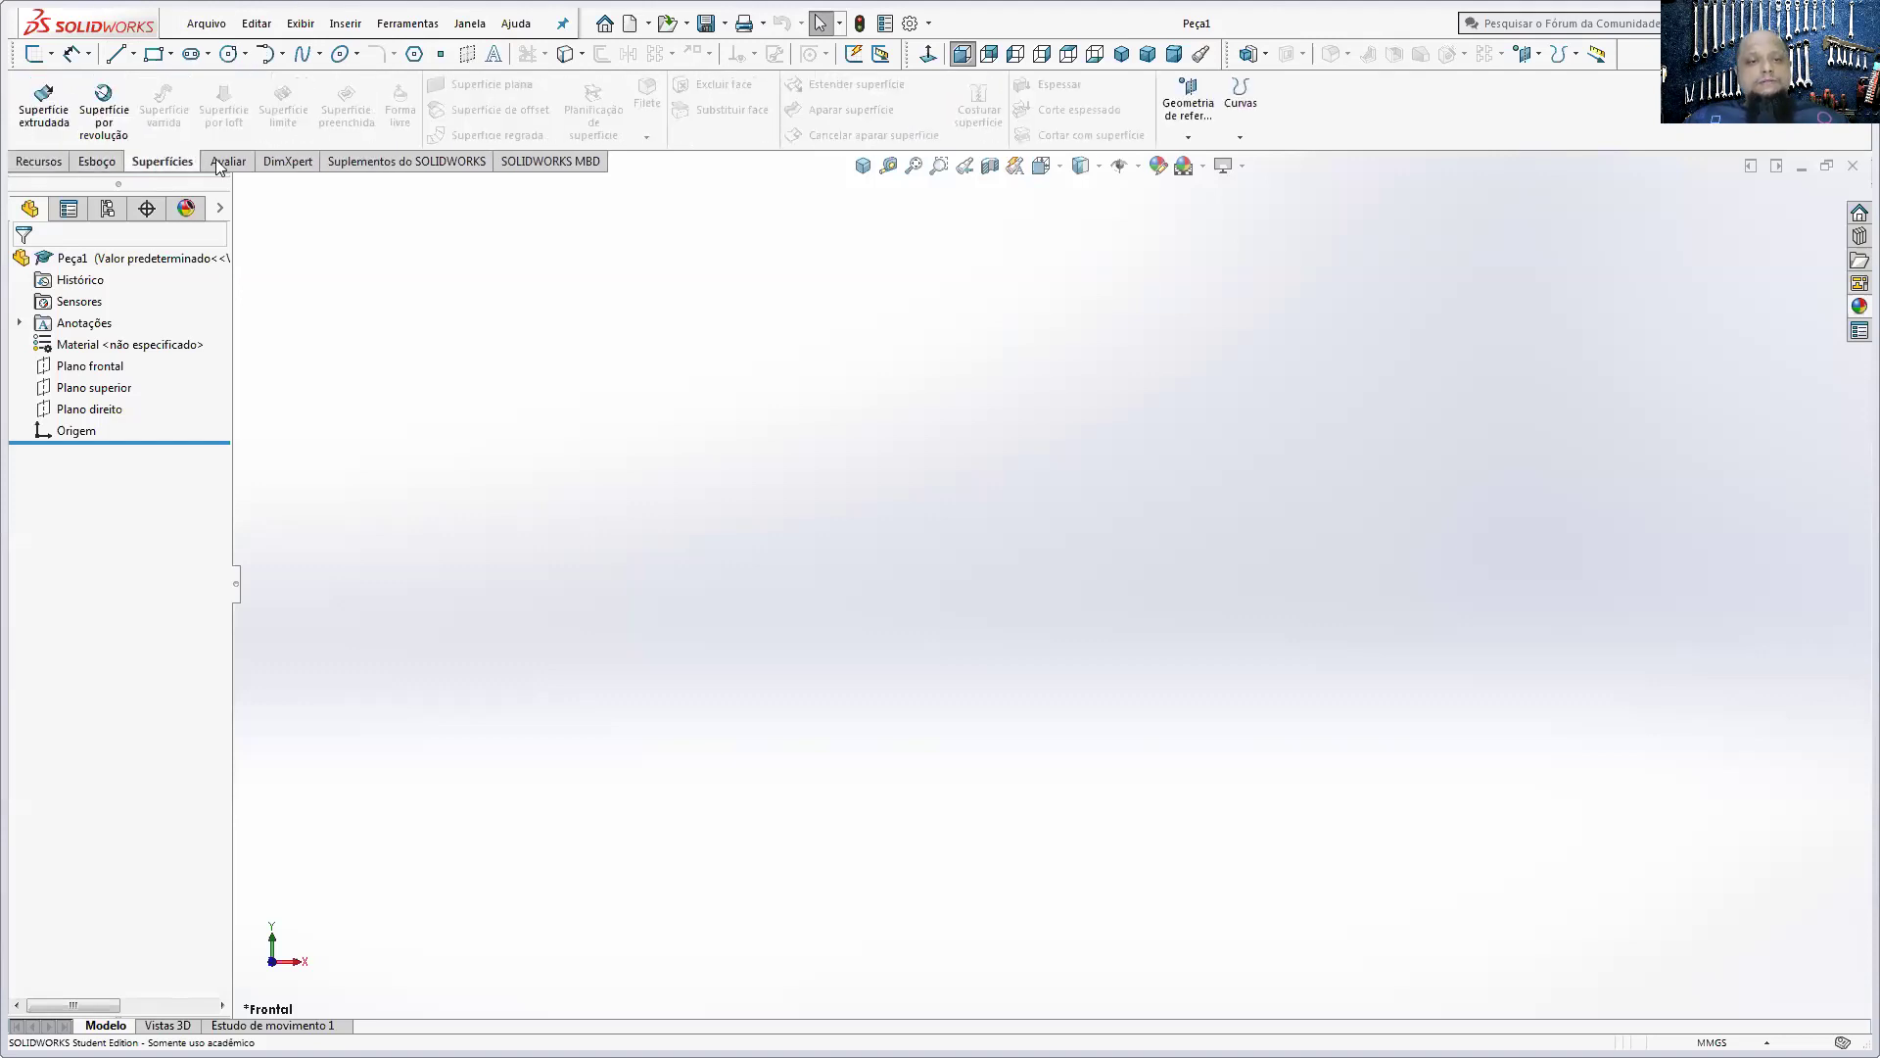
click(277, 161)
click(407, 162)
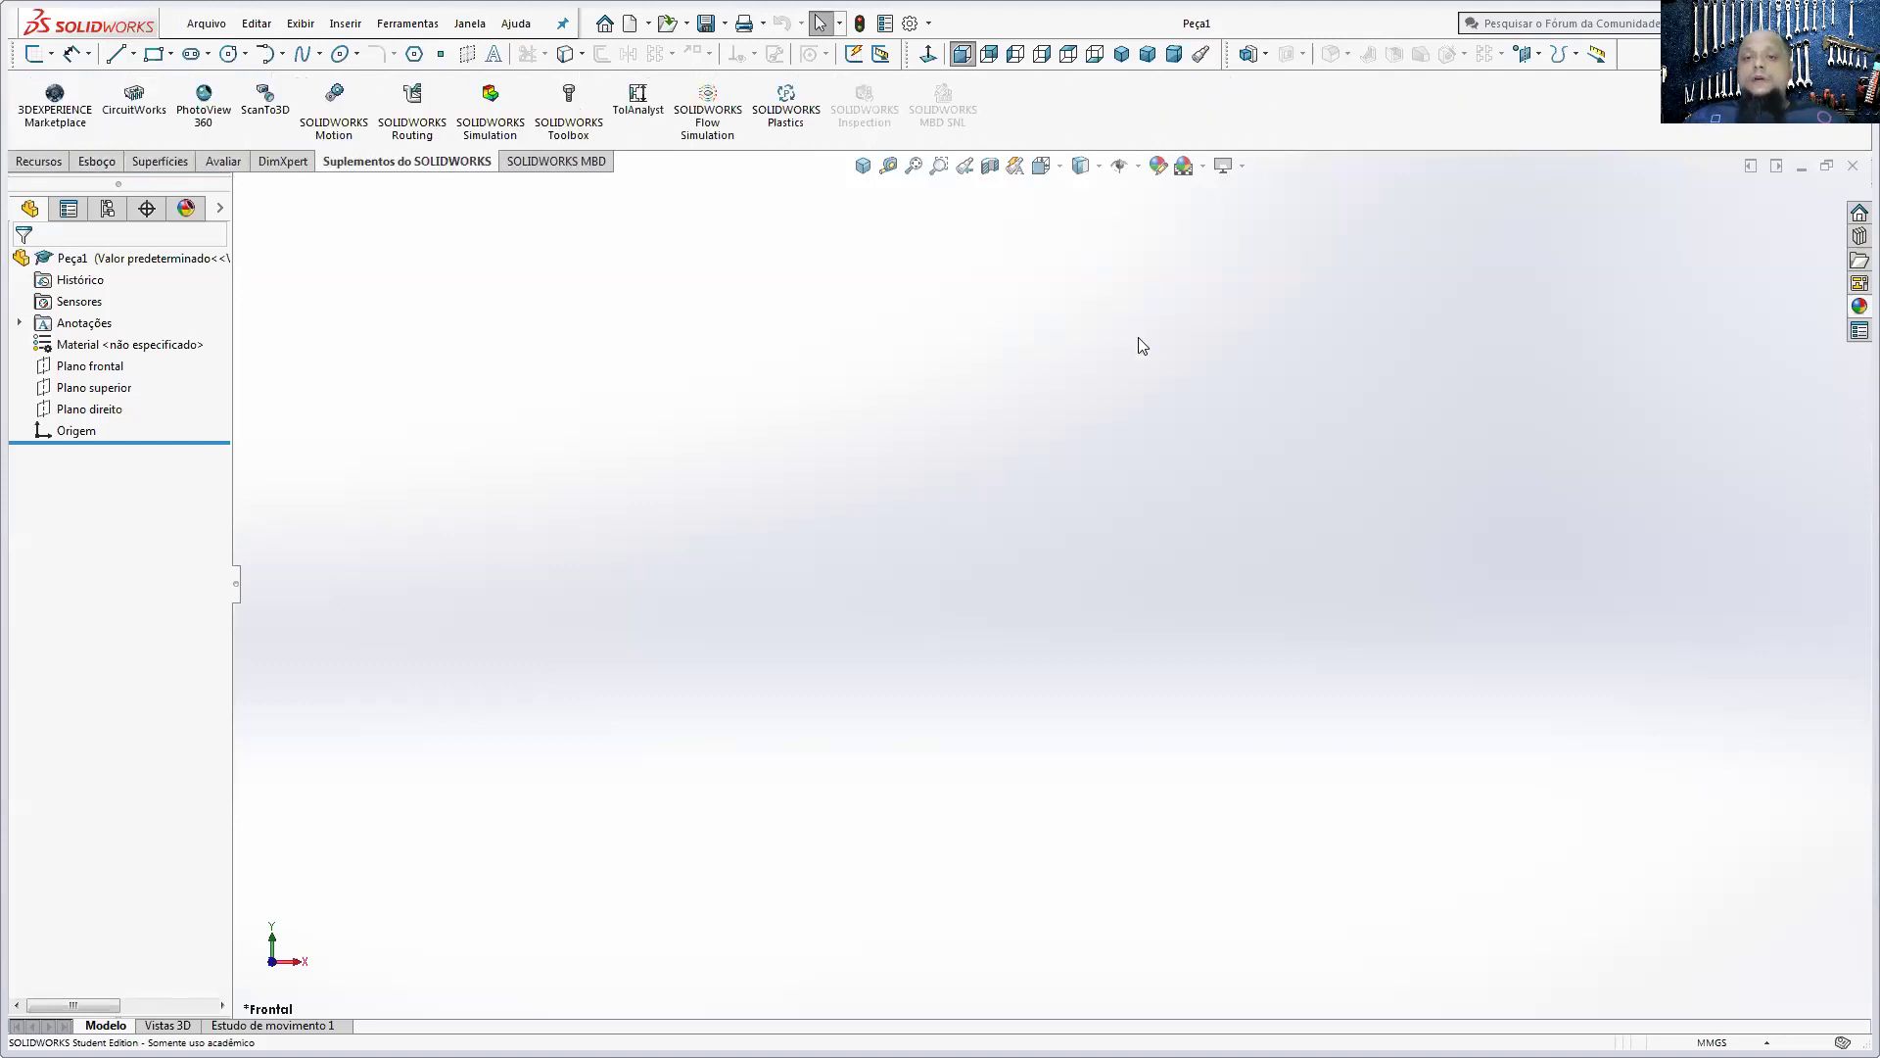
click(44, 163)
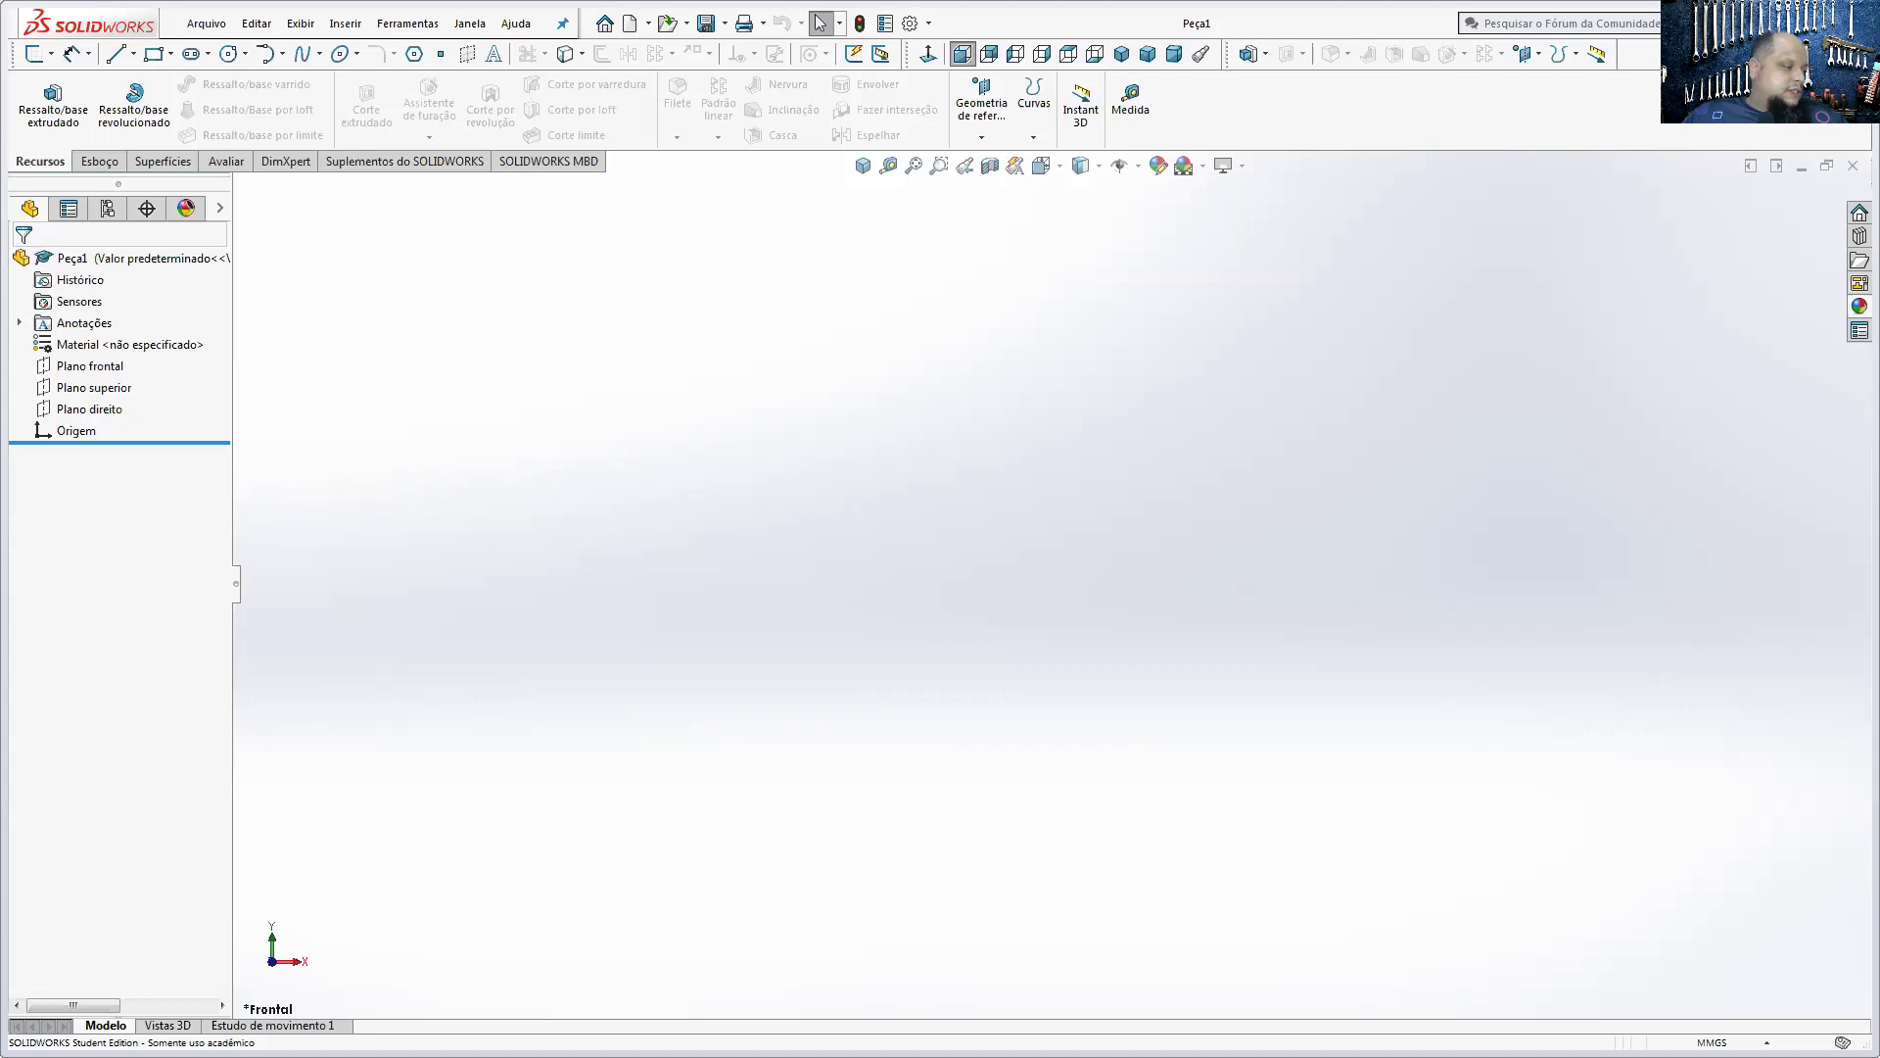
- Switch to the PEÇA 01 - 3D.PDF reference in Acrobat Reader
key(alt+Tab)
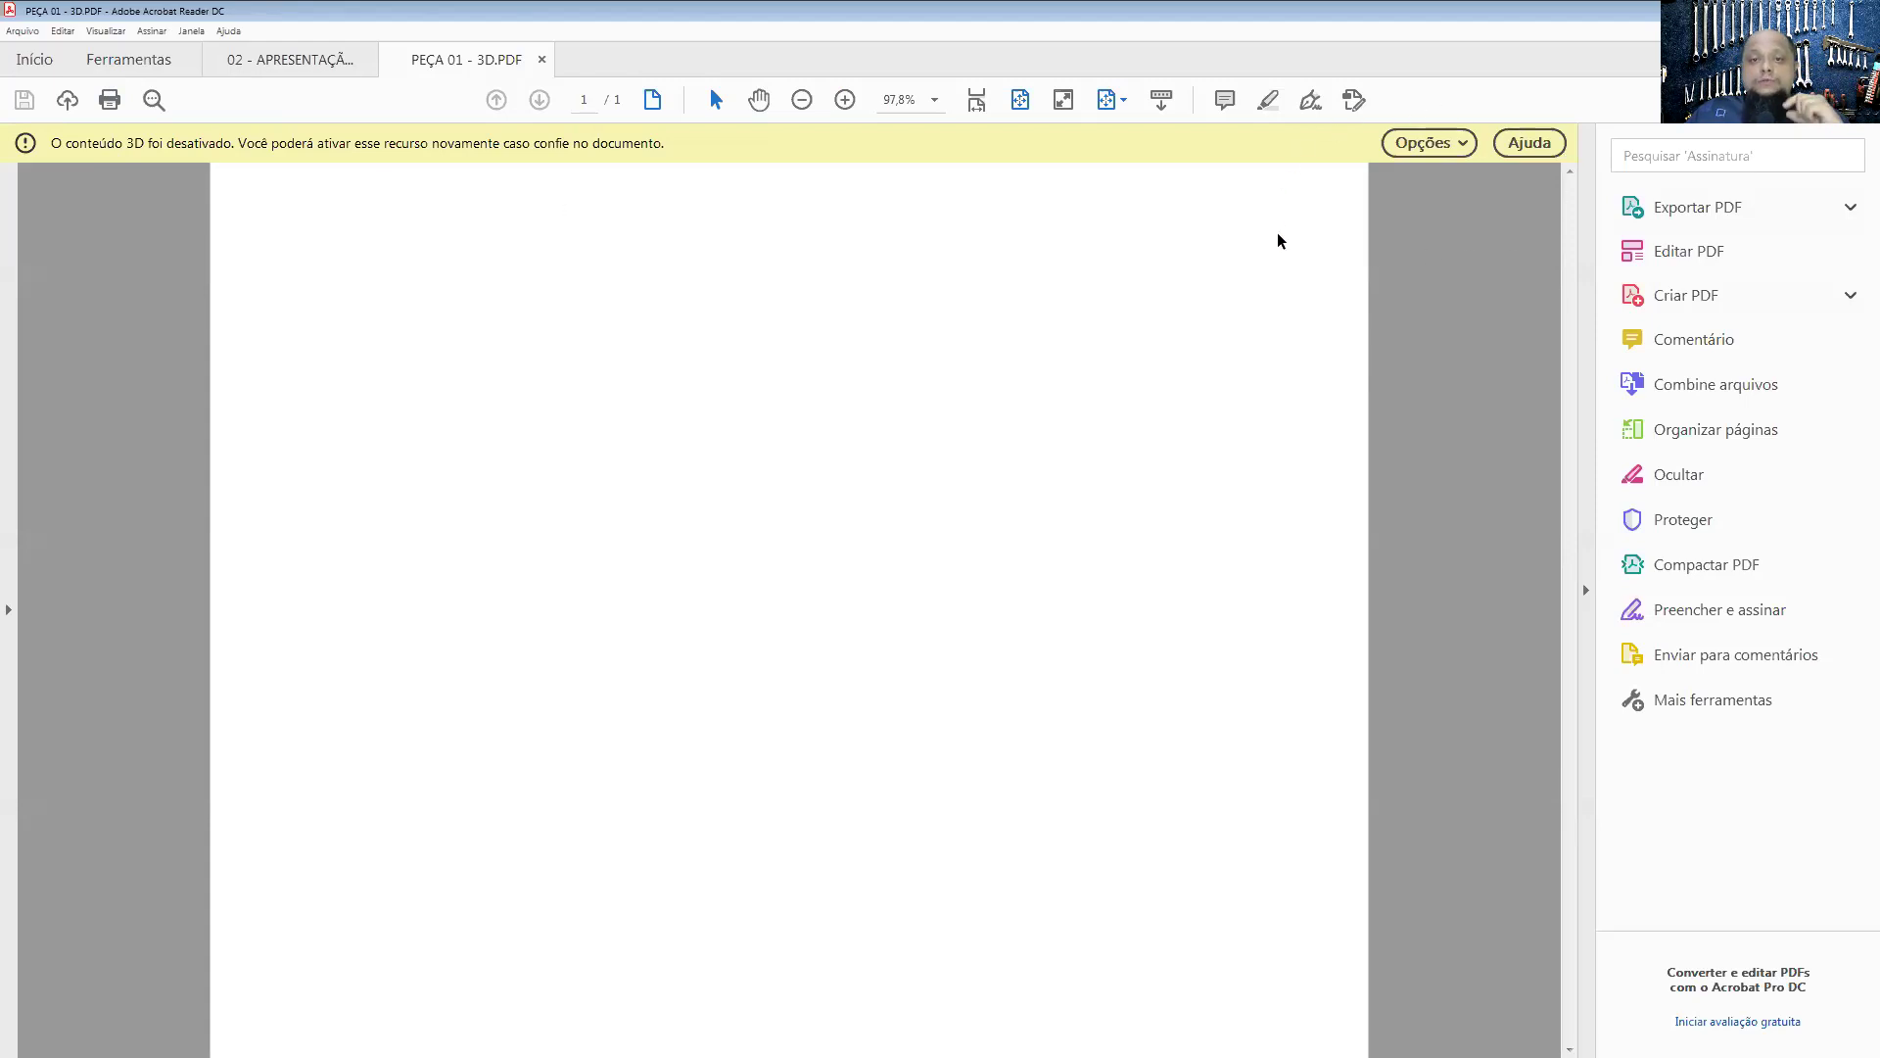
- Enable the PDF's 3D content, zoom and orbit the clevis model, then view the dimensioned drawing
click(1427, 142)
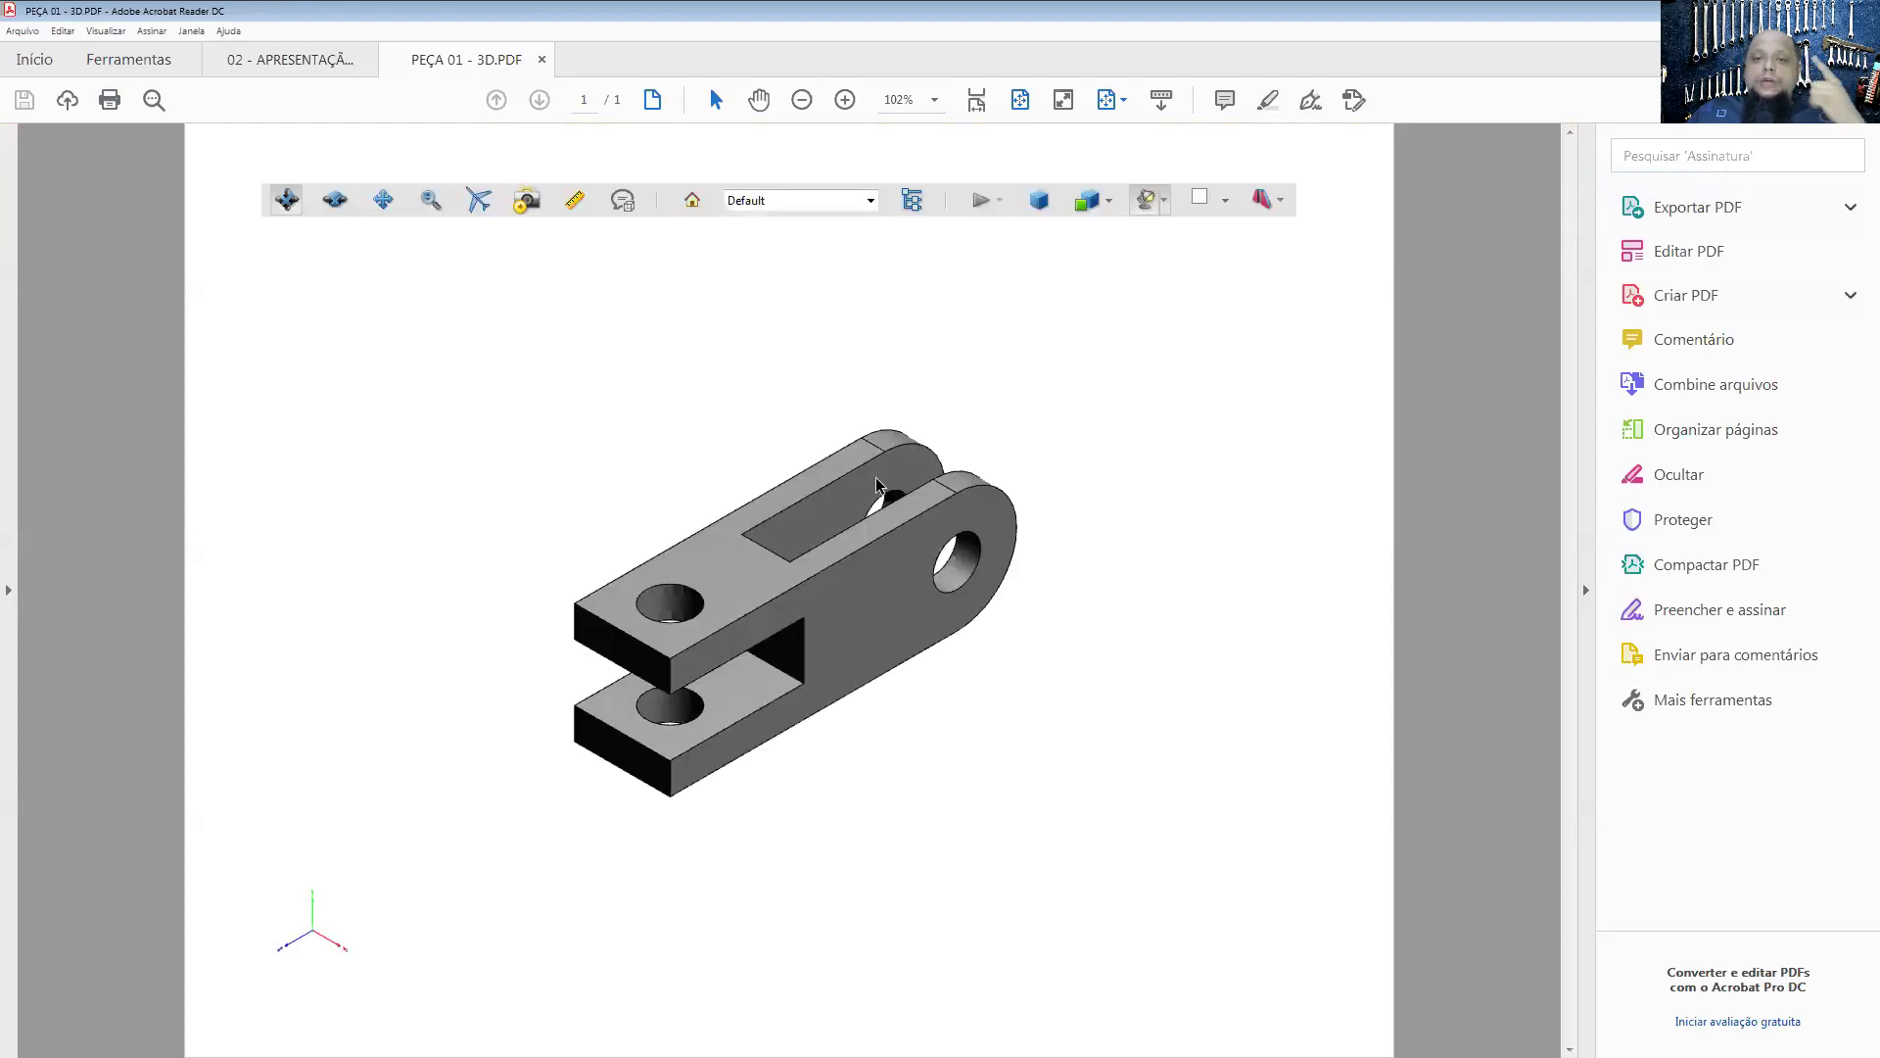
scroll(804, 602, up, 1)
mouse_move(804, 601)
mouse_down()
mouse_move(906, 547)
mouse_move(1110, 523)
mouse_up()
mouse_move(765, 461)
mouse_down()
mouse_move(789, 550)
mouse_move(966, 539)
mouse_move(990, 499)
mouse_move(819, 520)
mouse_move(850, 636)
mouse_move(942, 602)
mouse_move(944, 579)
mouse_move(679, 487)
mouse_move(698, 638)
mouse_move(609, 697)
mouse_move(861, 638)
mouse_move(1053, 630)
mouse_move(859, 619)
mouse_move(839, 676)
mouse_move(915, 674)
mouse_move(930, 568)
mouse_up()
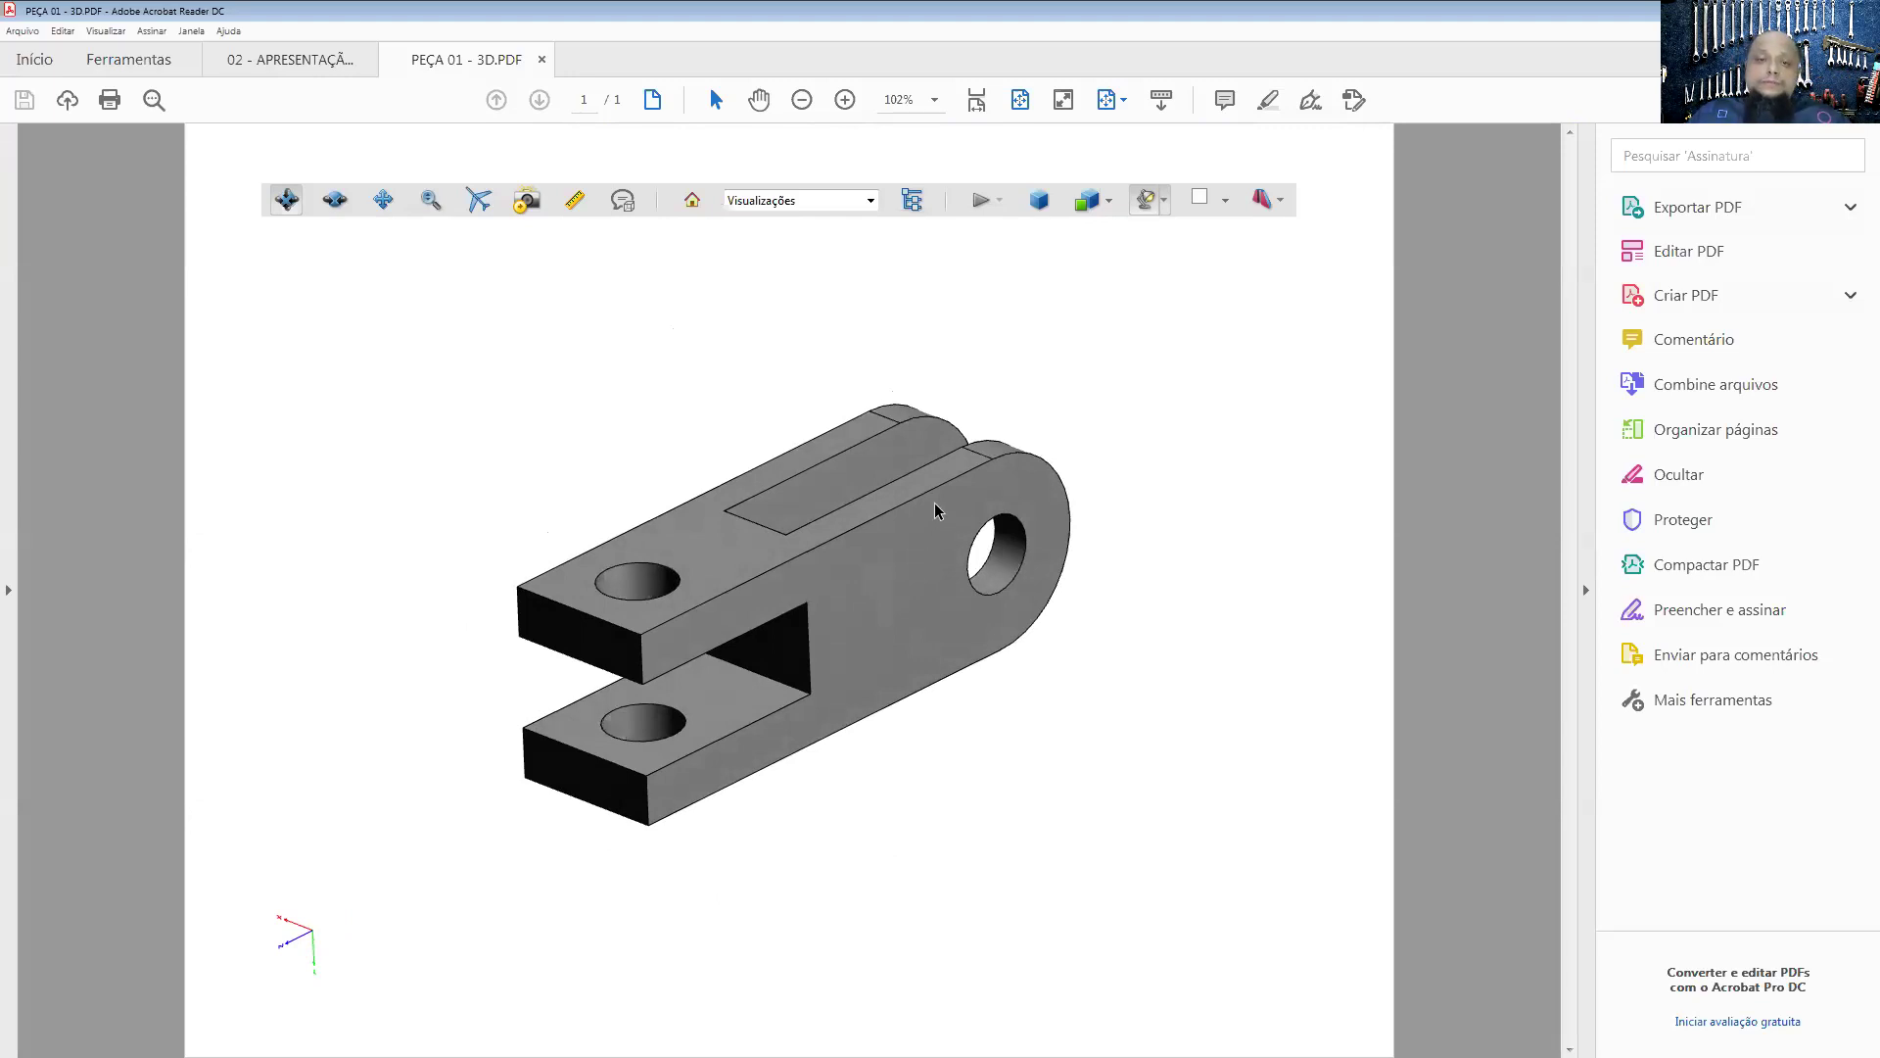
click(294, 60)
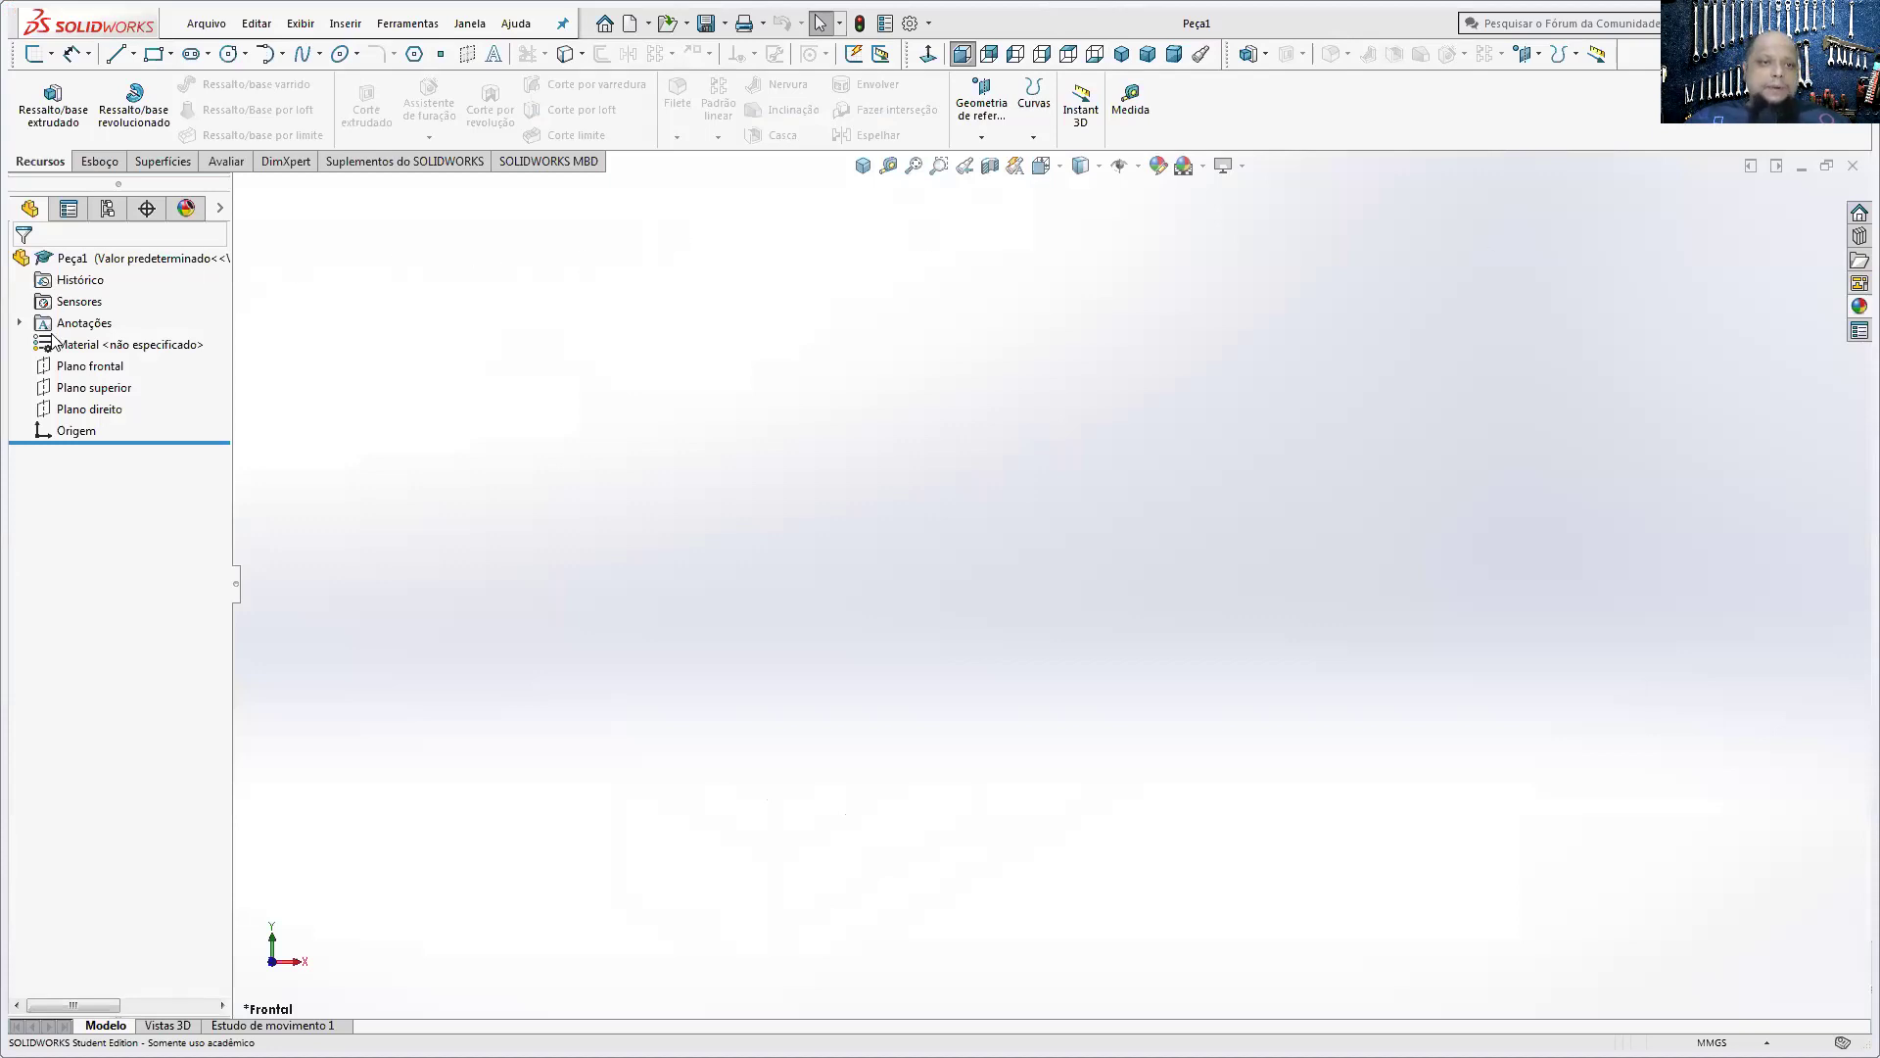
- Check the default reference planes and set the view to Isometric
click(86, 366)
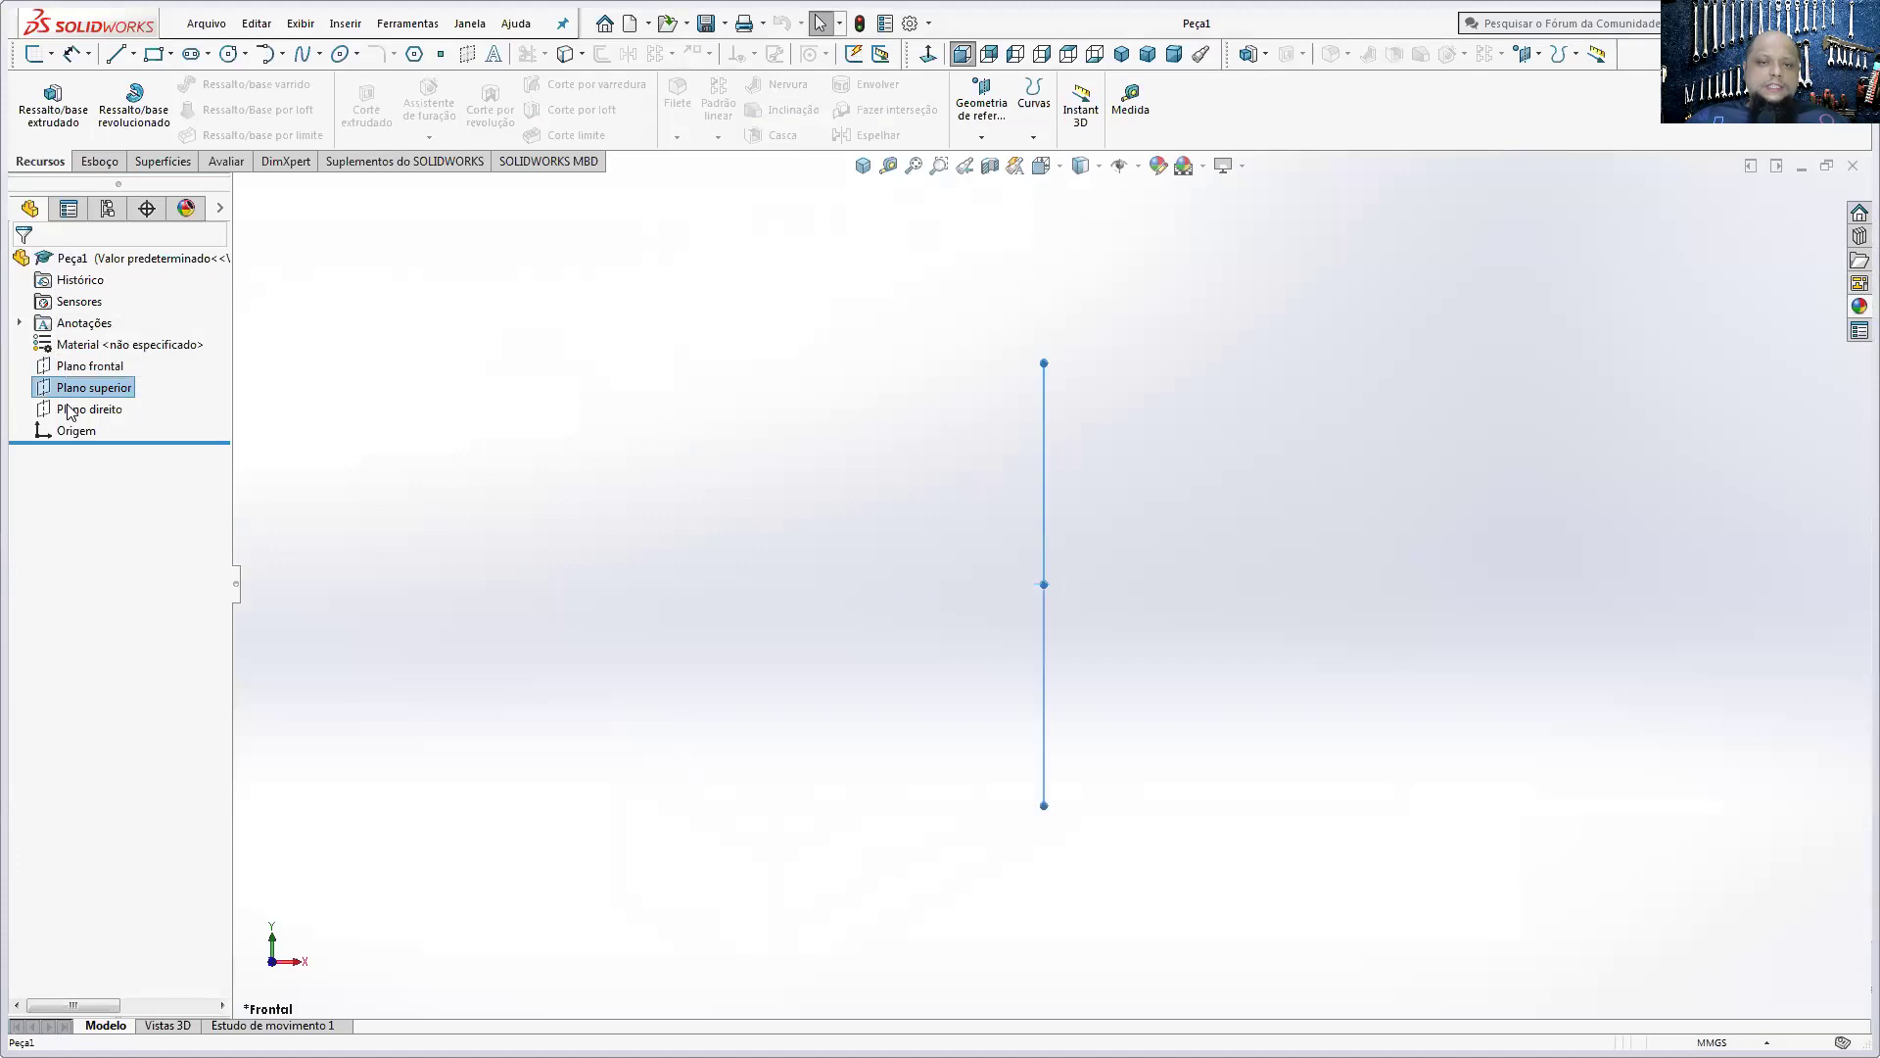
click(69, 411)
click(997, 188)
click(1041, 166)
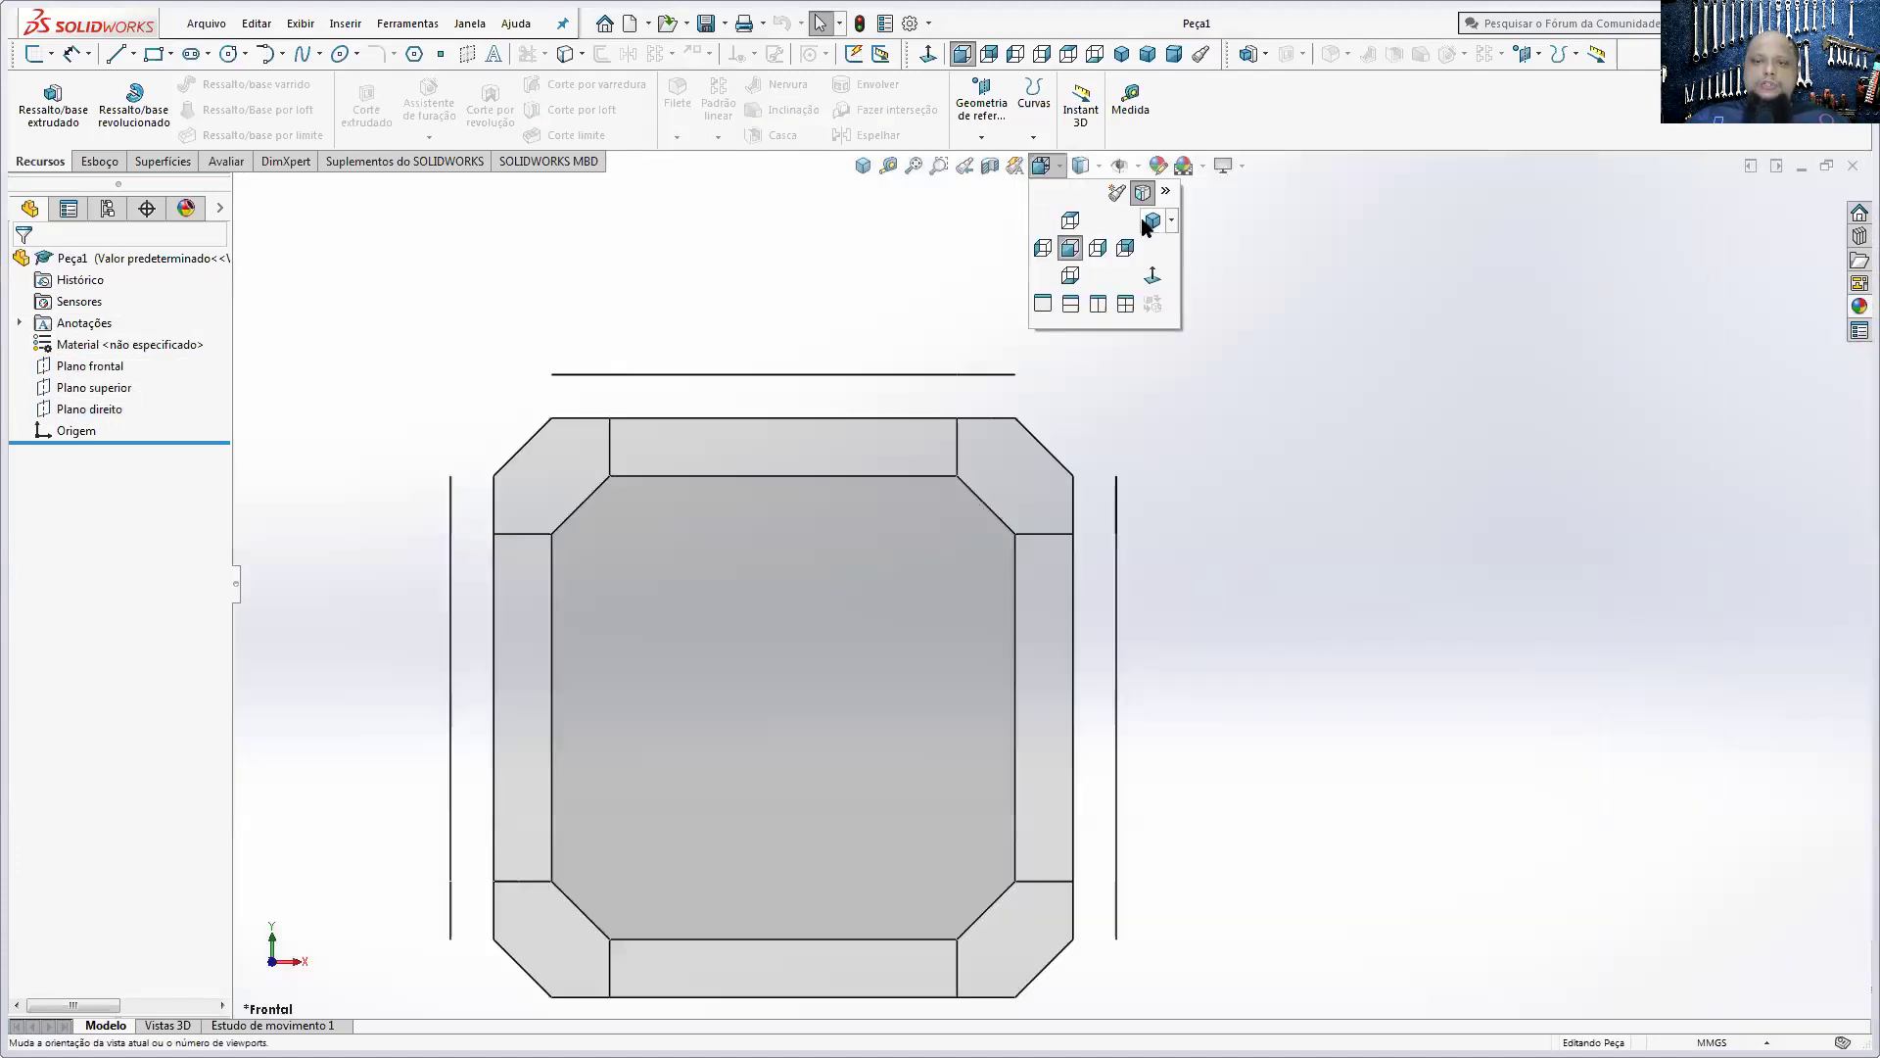
click(1150, 222)
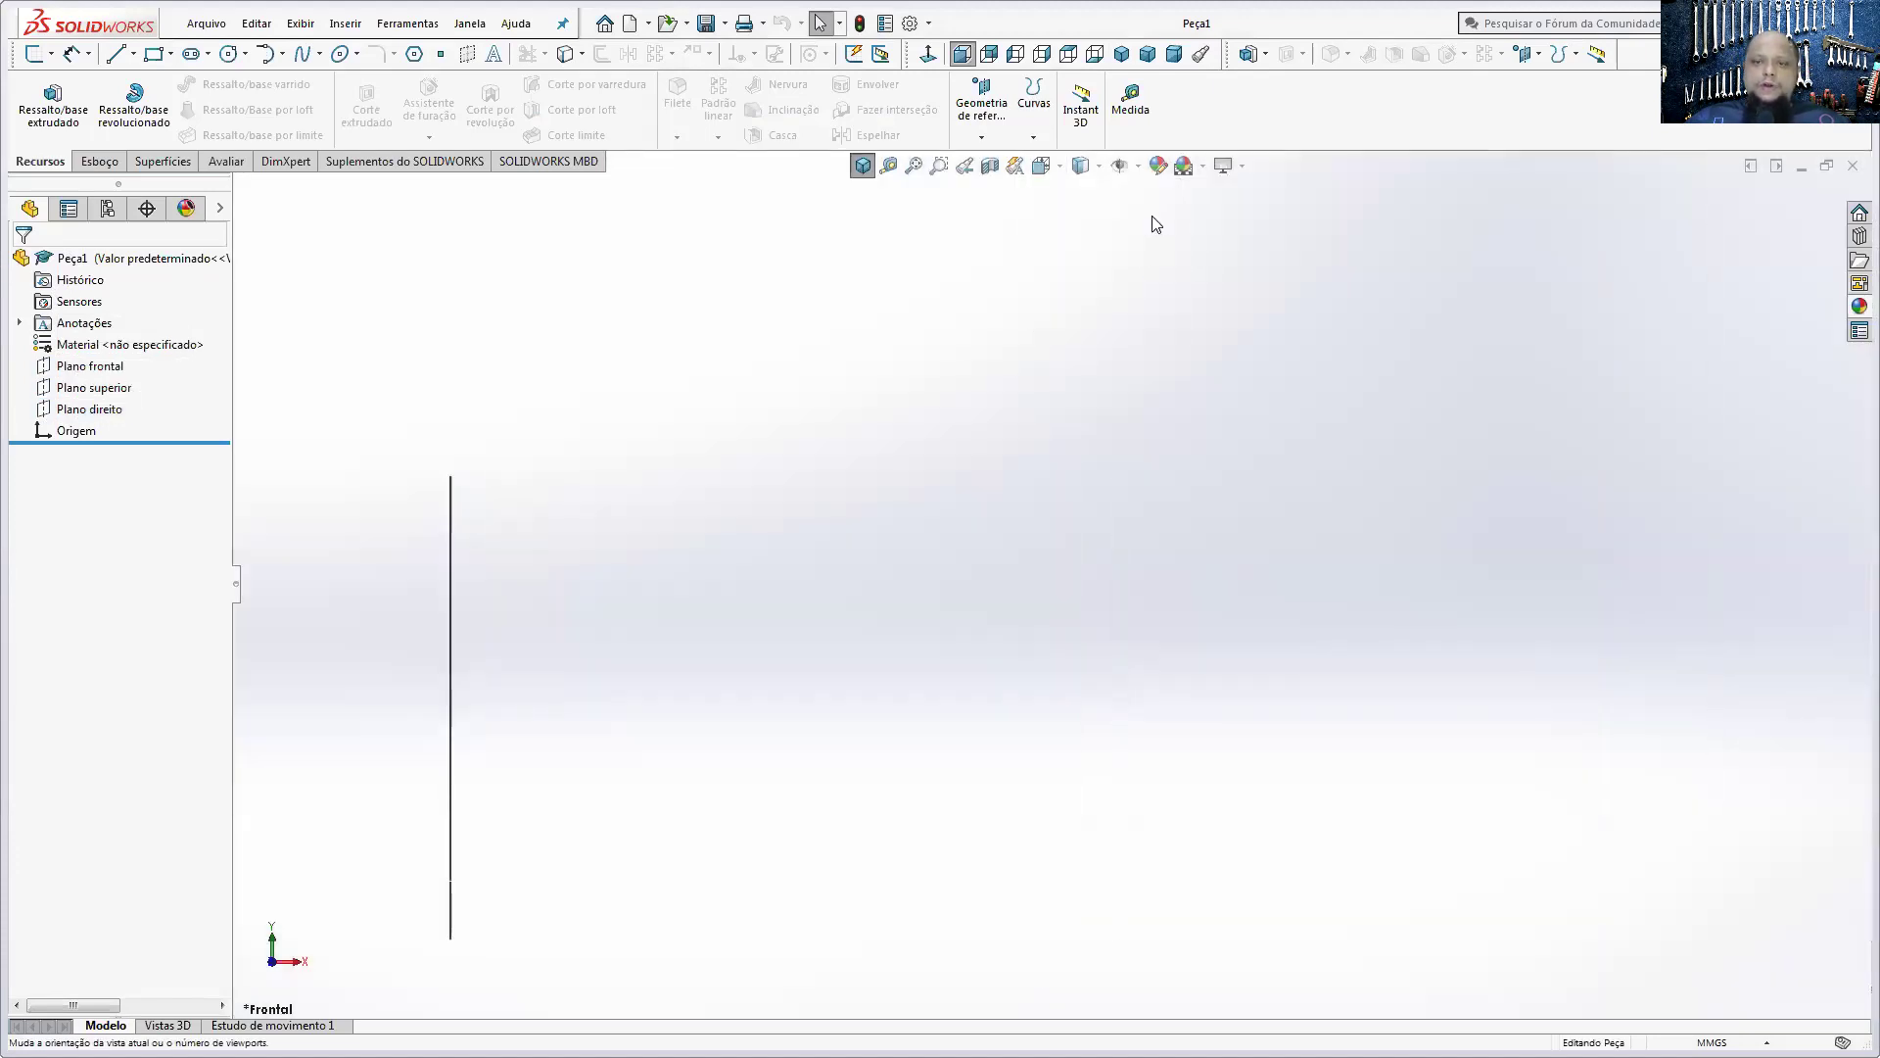
- Start a new sketch and orbit the view around the three default planes
click(78, 409)
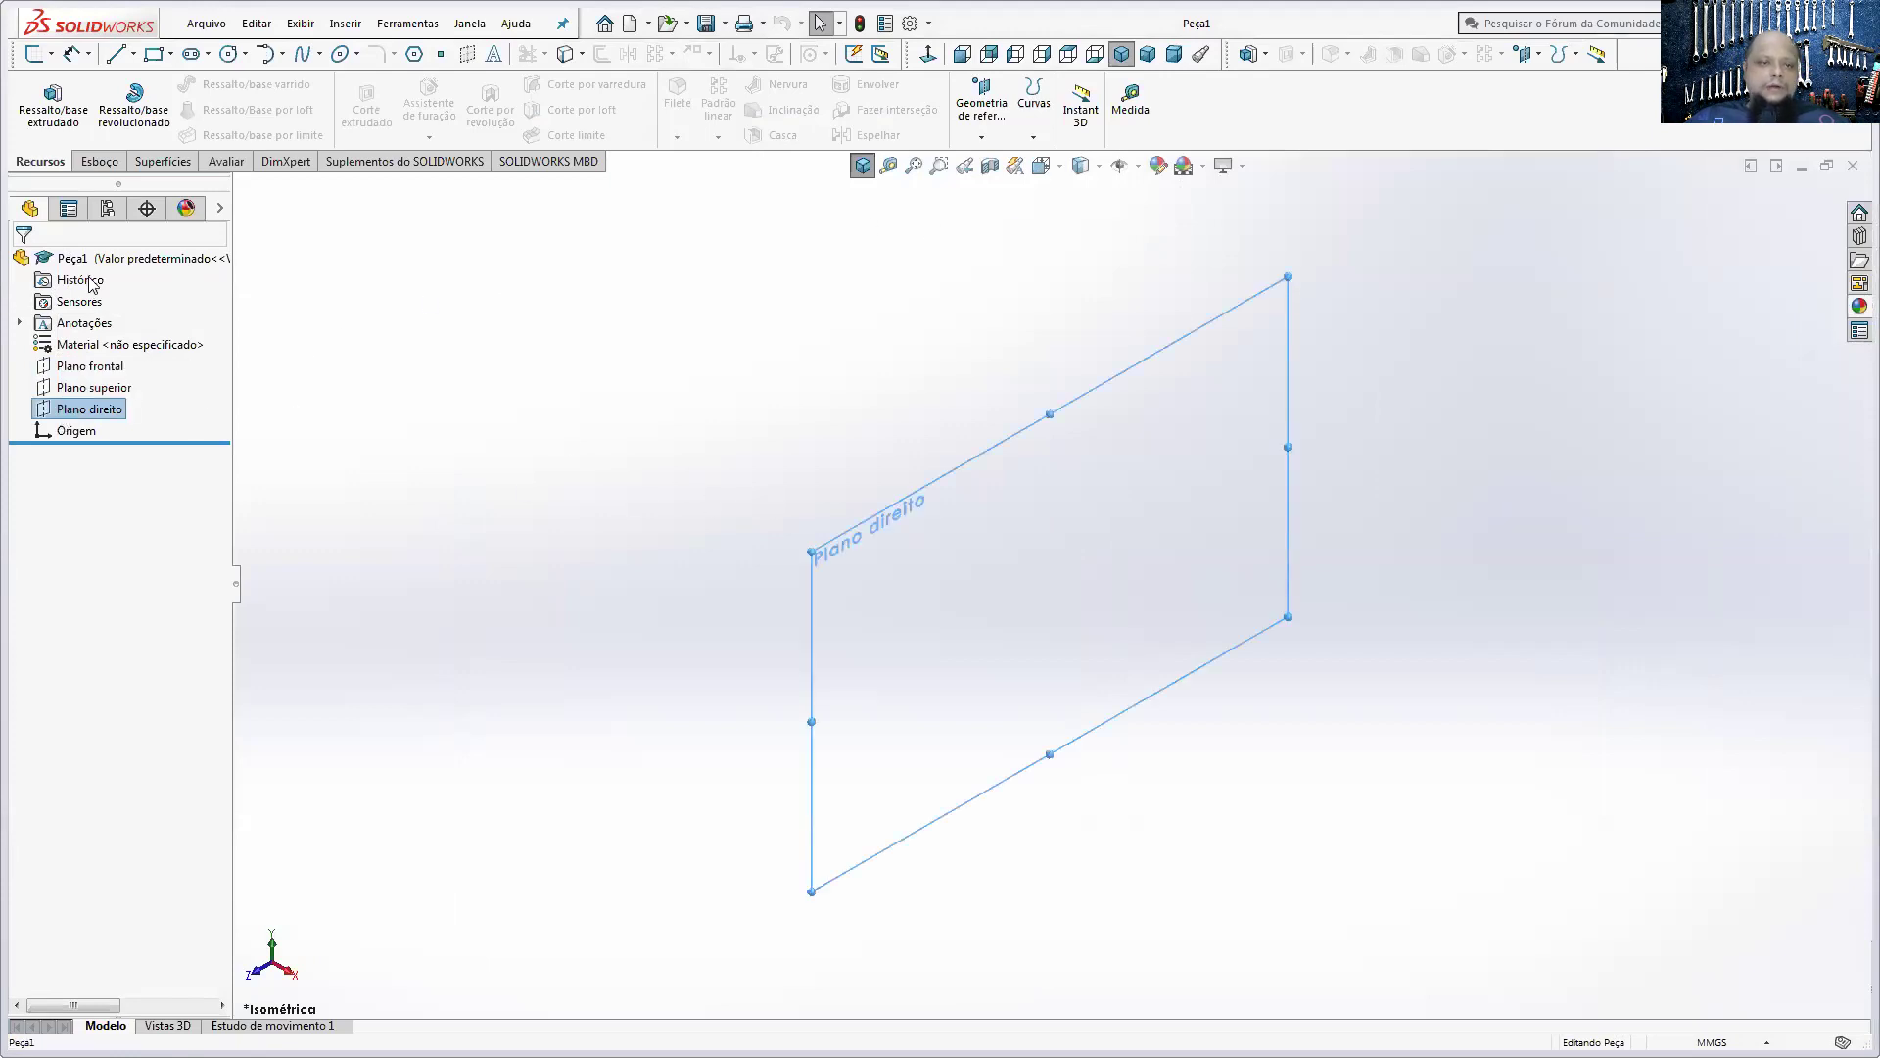
click(98, 161)
click(36, 95)
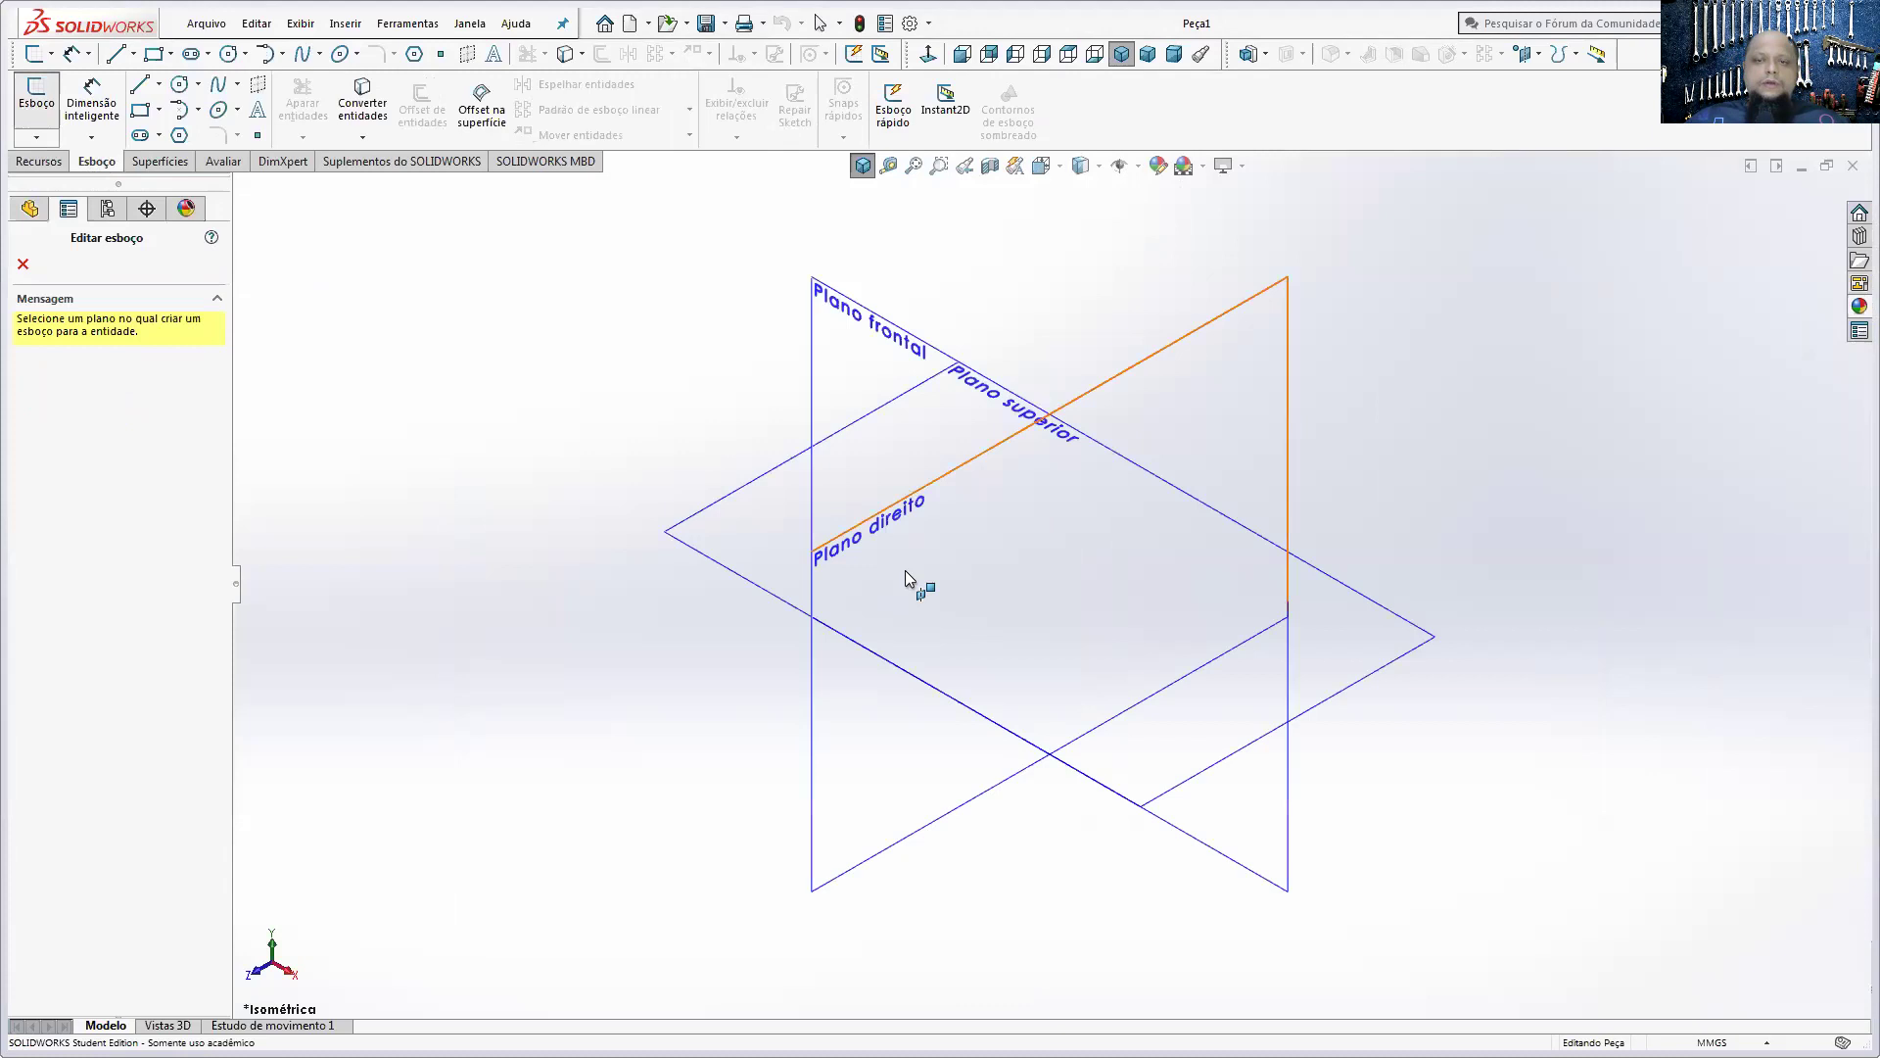
mouse_move(747, 537)
middle_down()
mouse_move(841, 645)
mouse_move(894, 567)
mouse_move(872, 349)
mouse_move(840, 476)
middle_up()
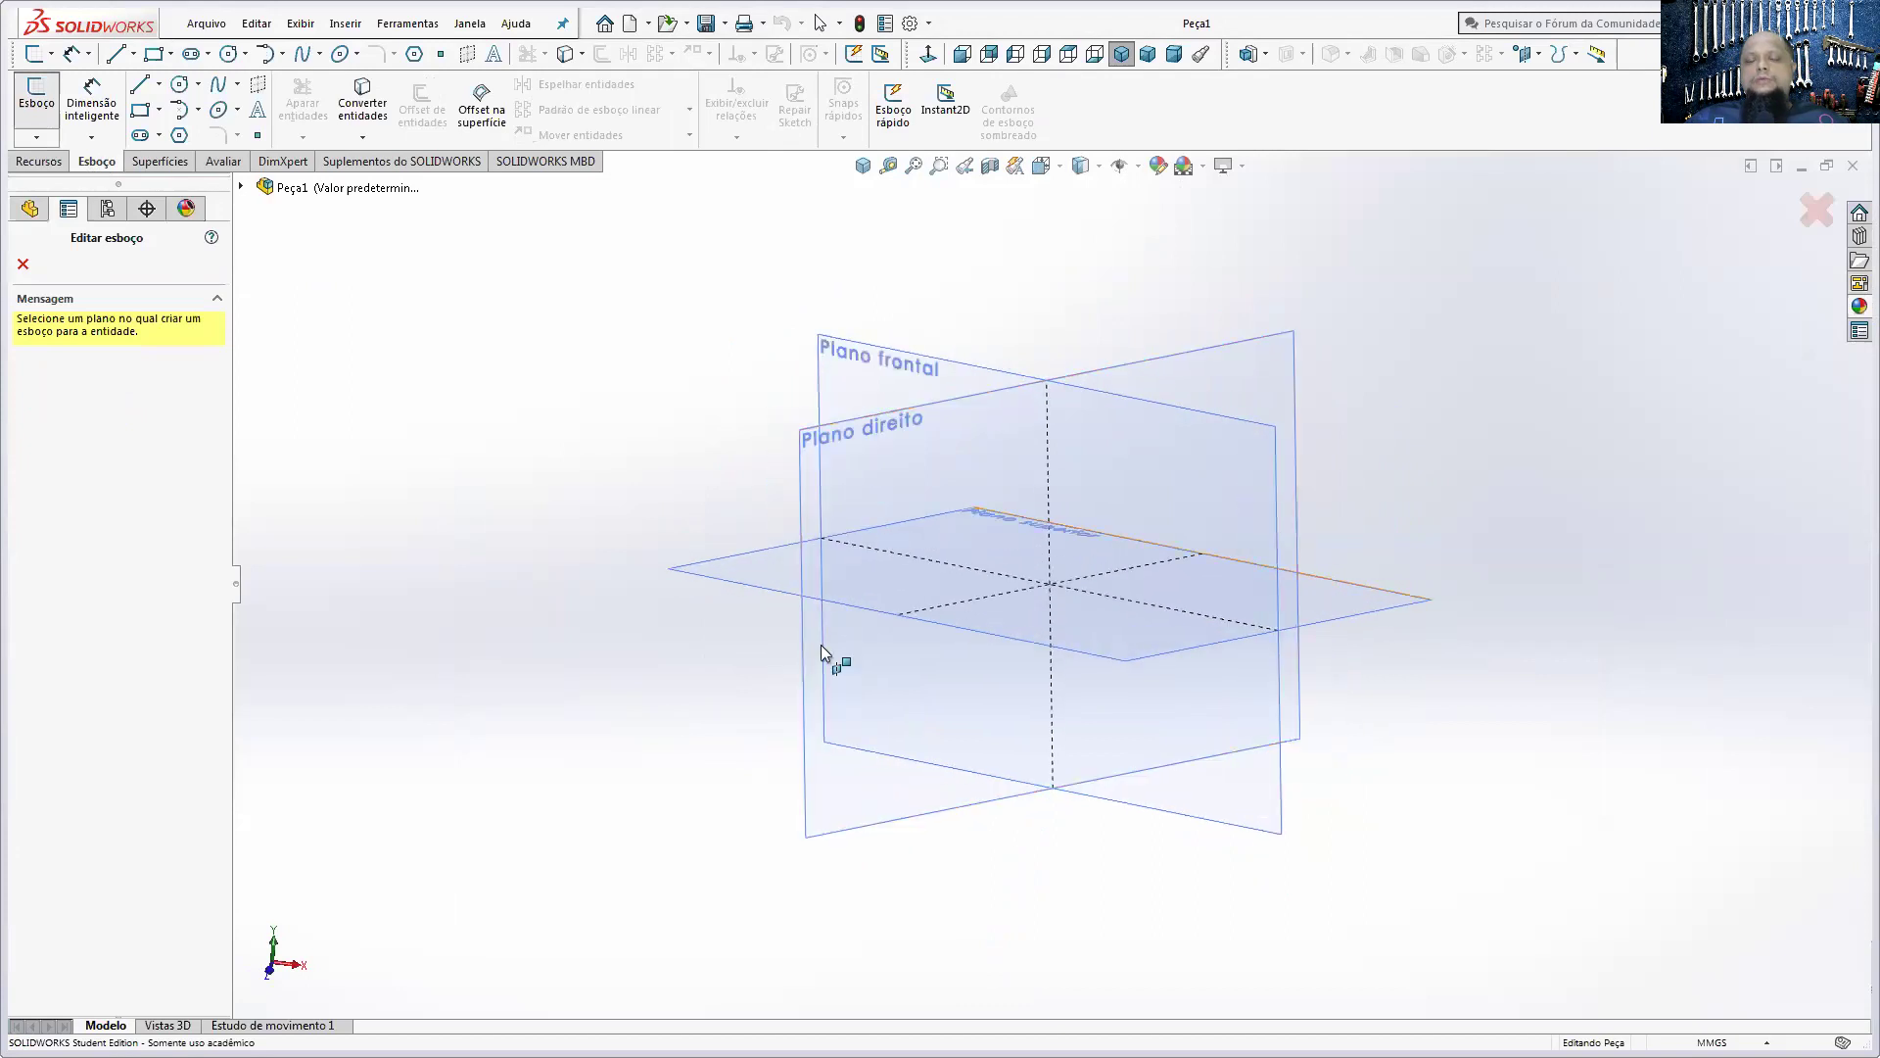
mouse_move(786, 656)
middle_down()
mouse_move(877, 519)
mouse_move(843, 613)
middle_up()
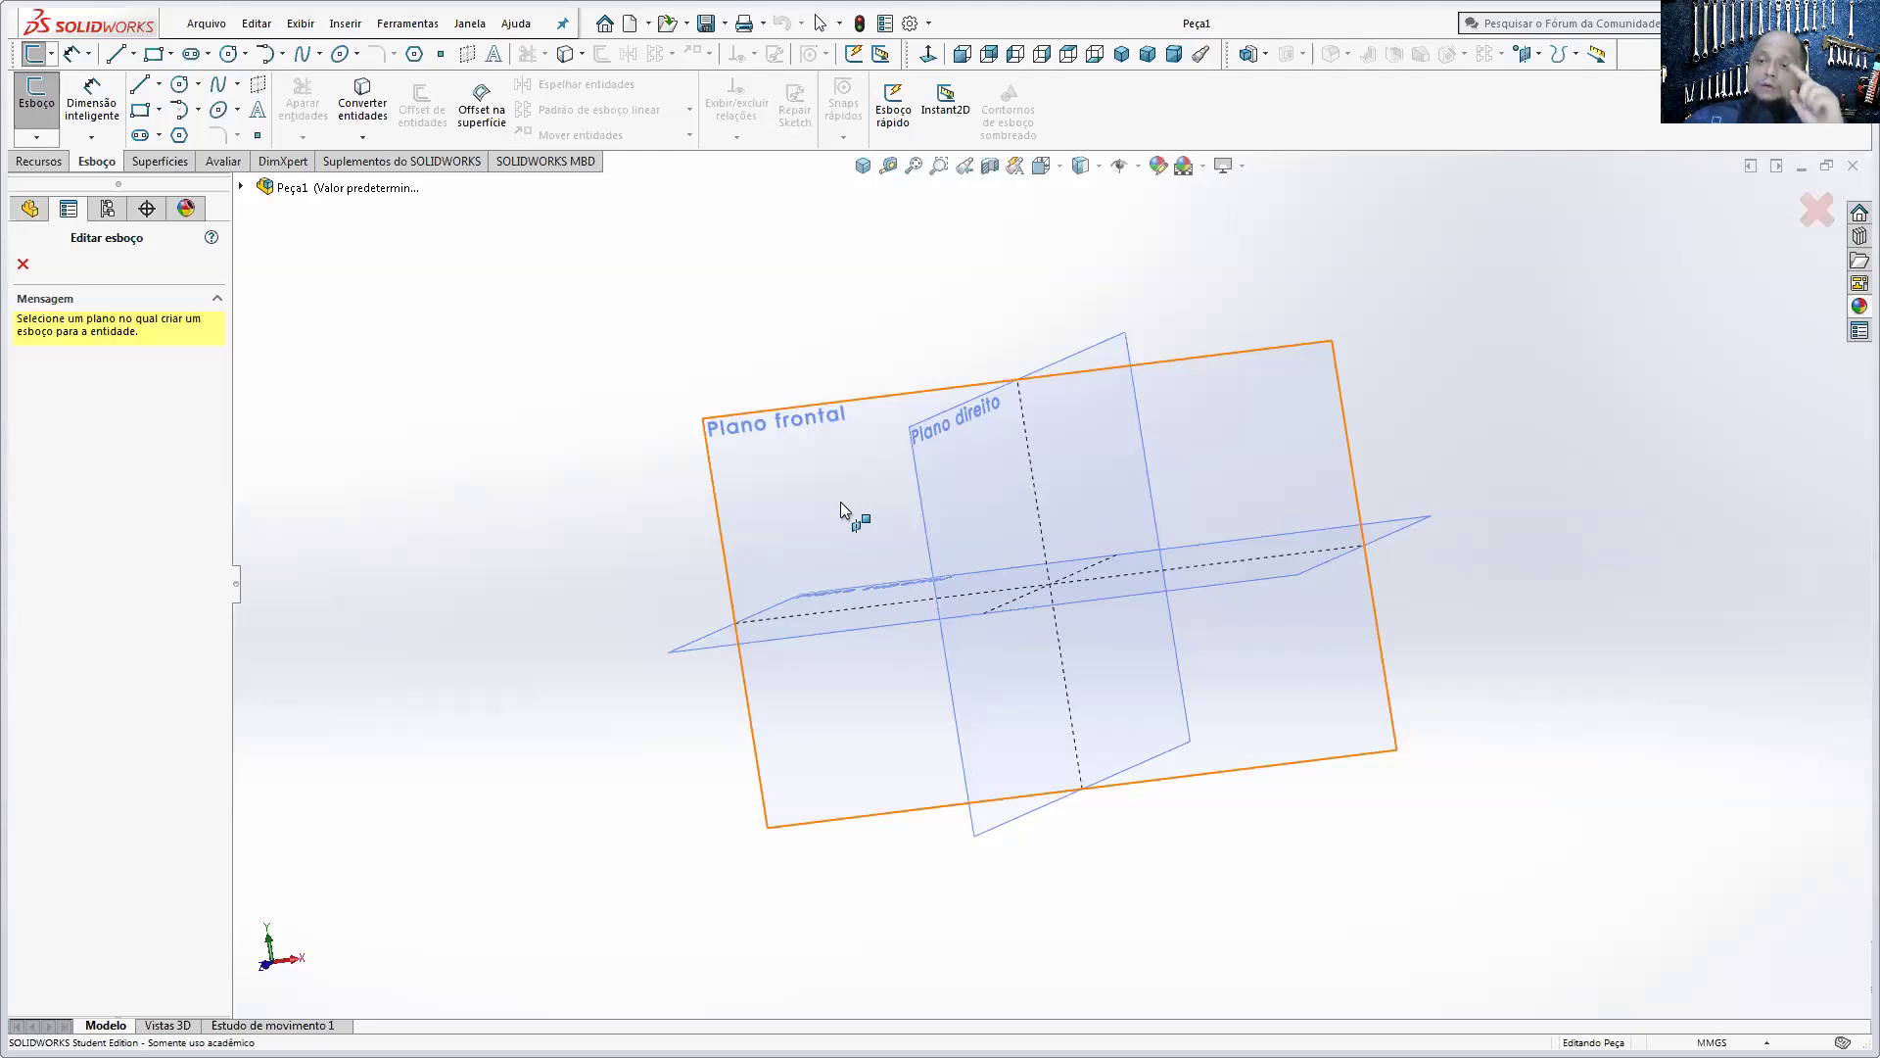
mouse_move(840, 509)
middle_down()
mouse_move(894, 491)
mouse_move(940, 639)
middle_up()
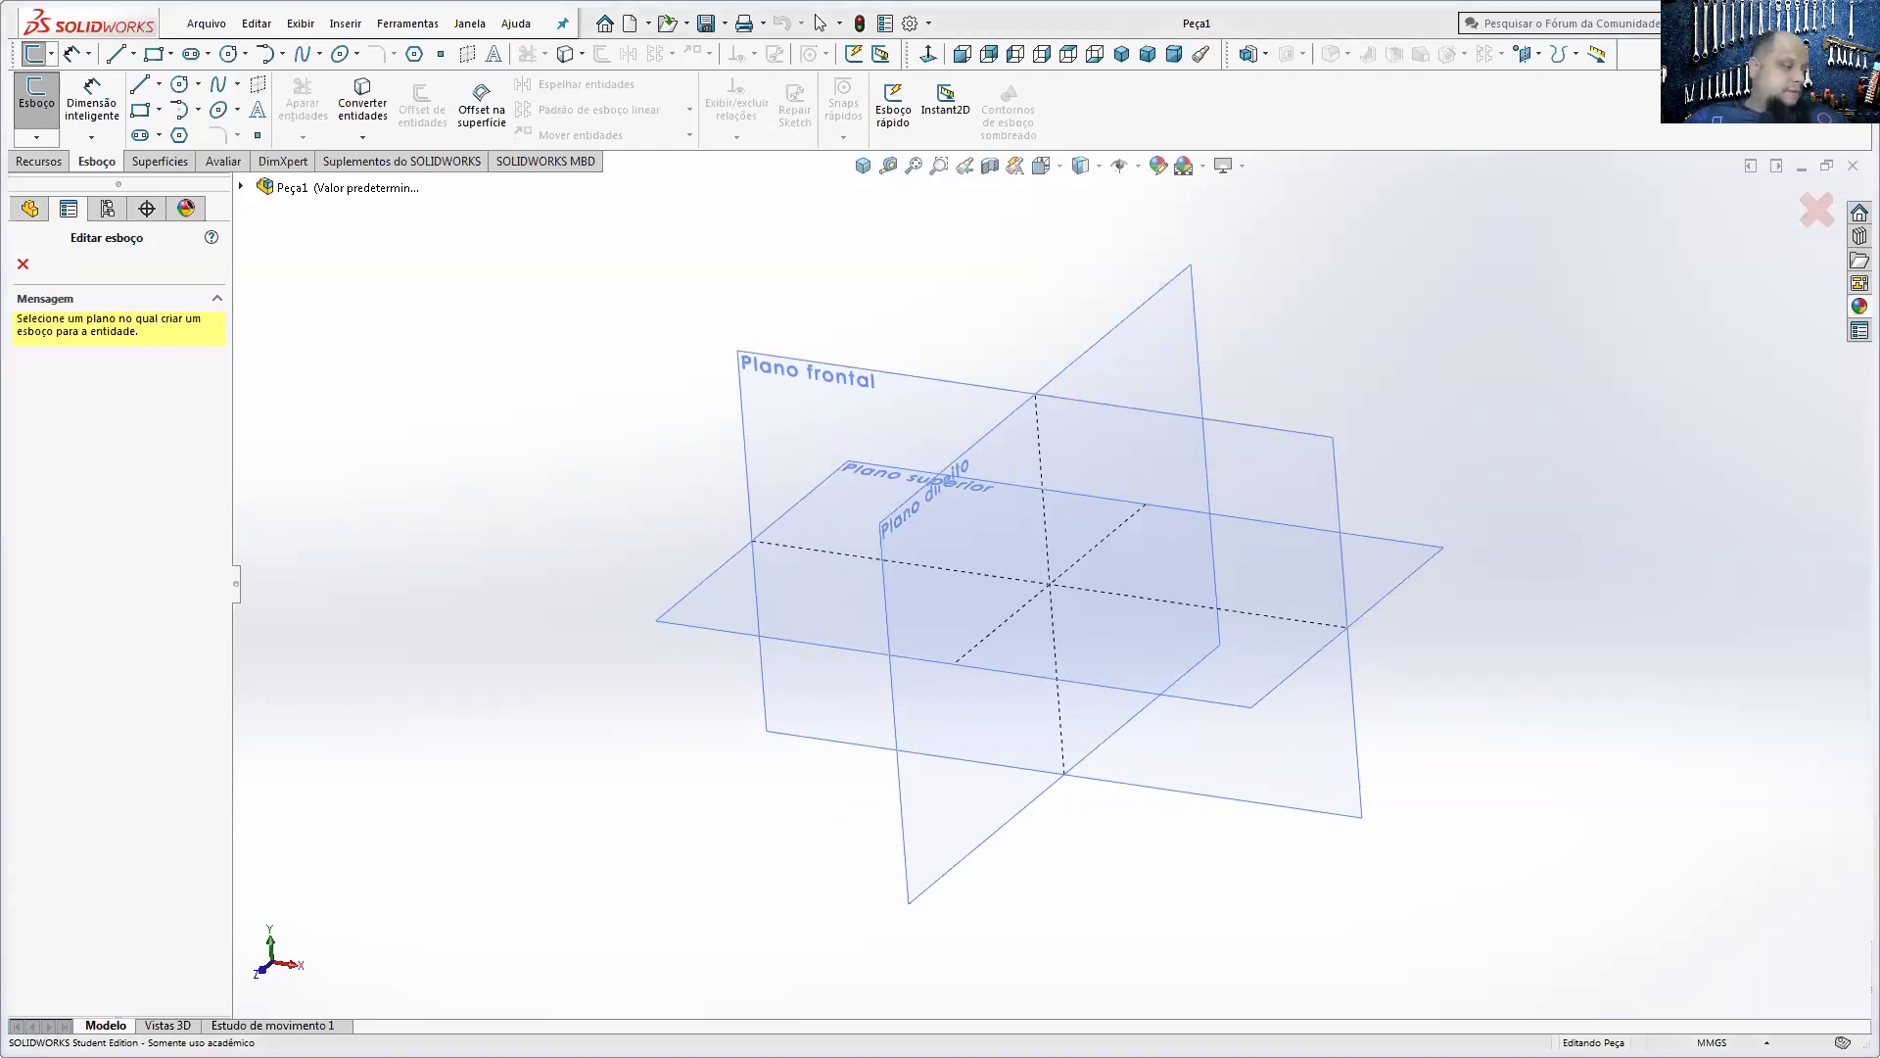
key(alt+Tab)
- Glance at the 3D PDF tab, then return to the dimensioned drawing
click(466, 60)
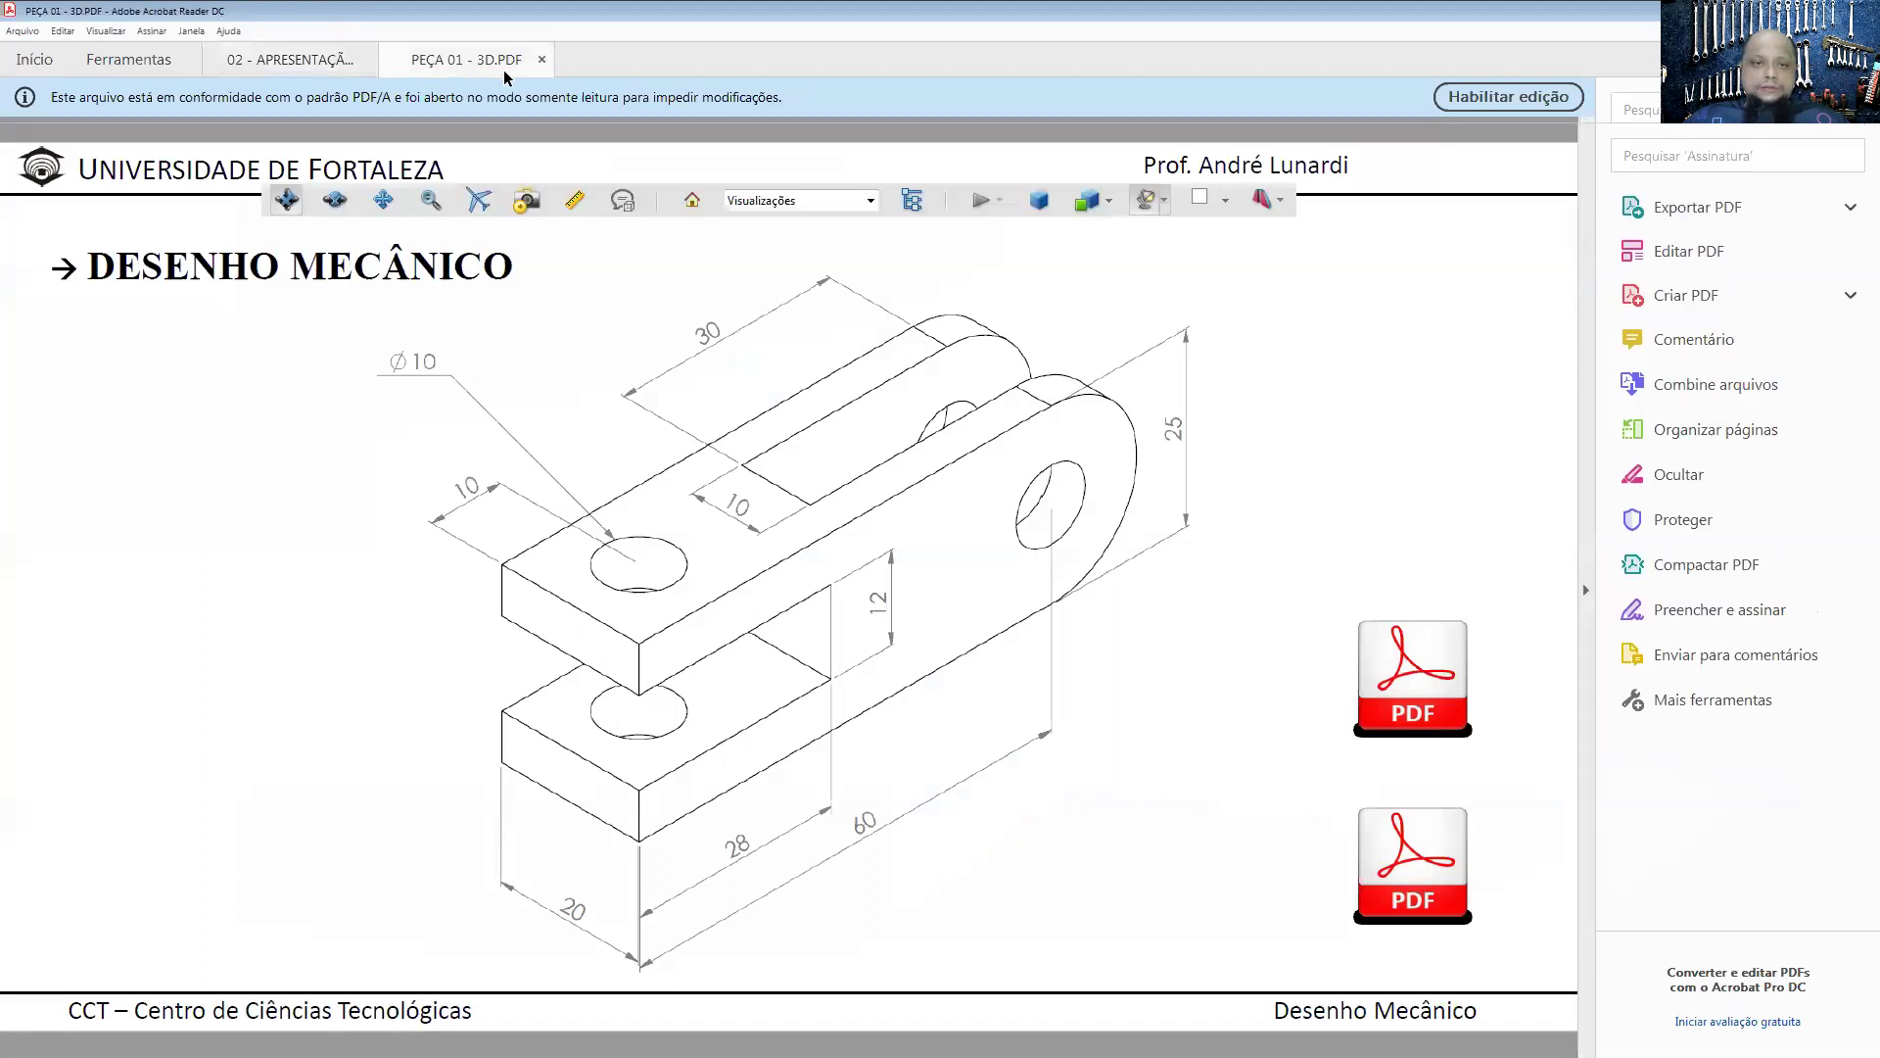
click(537, 60)
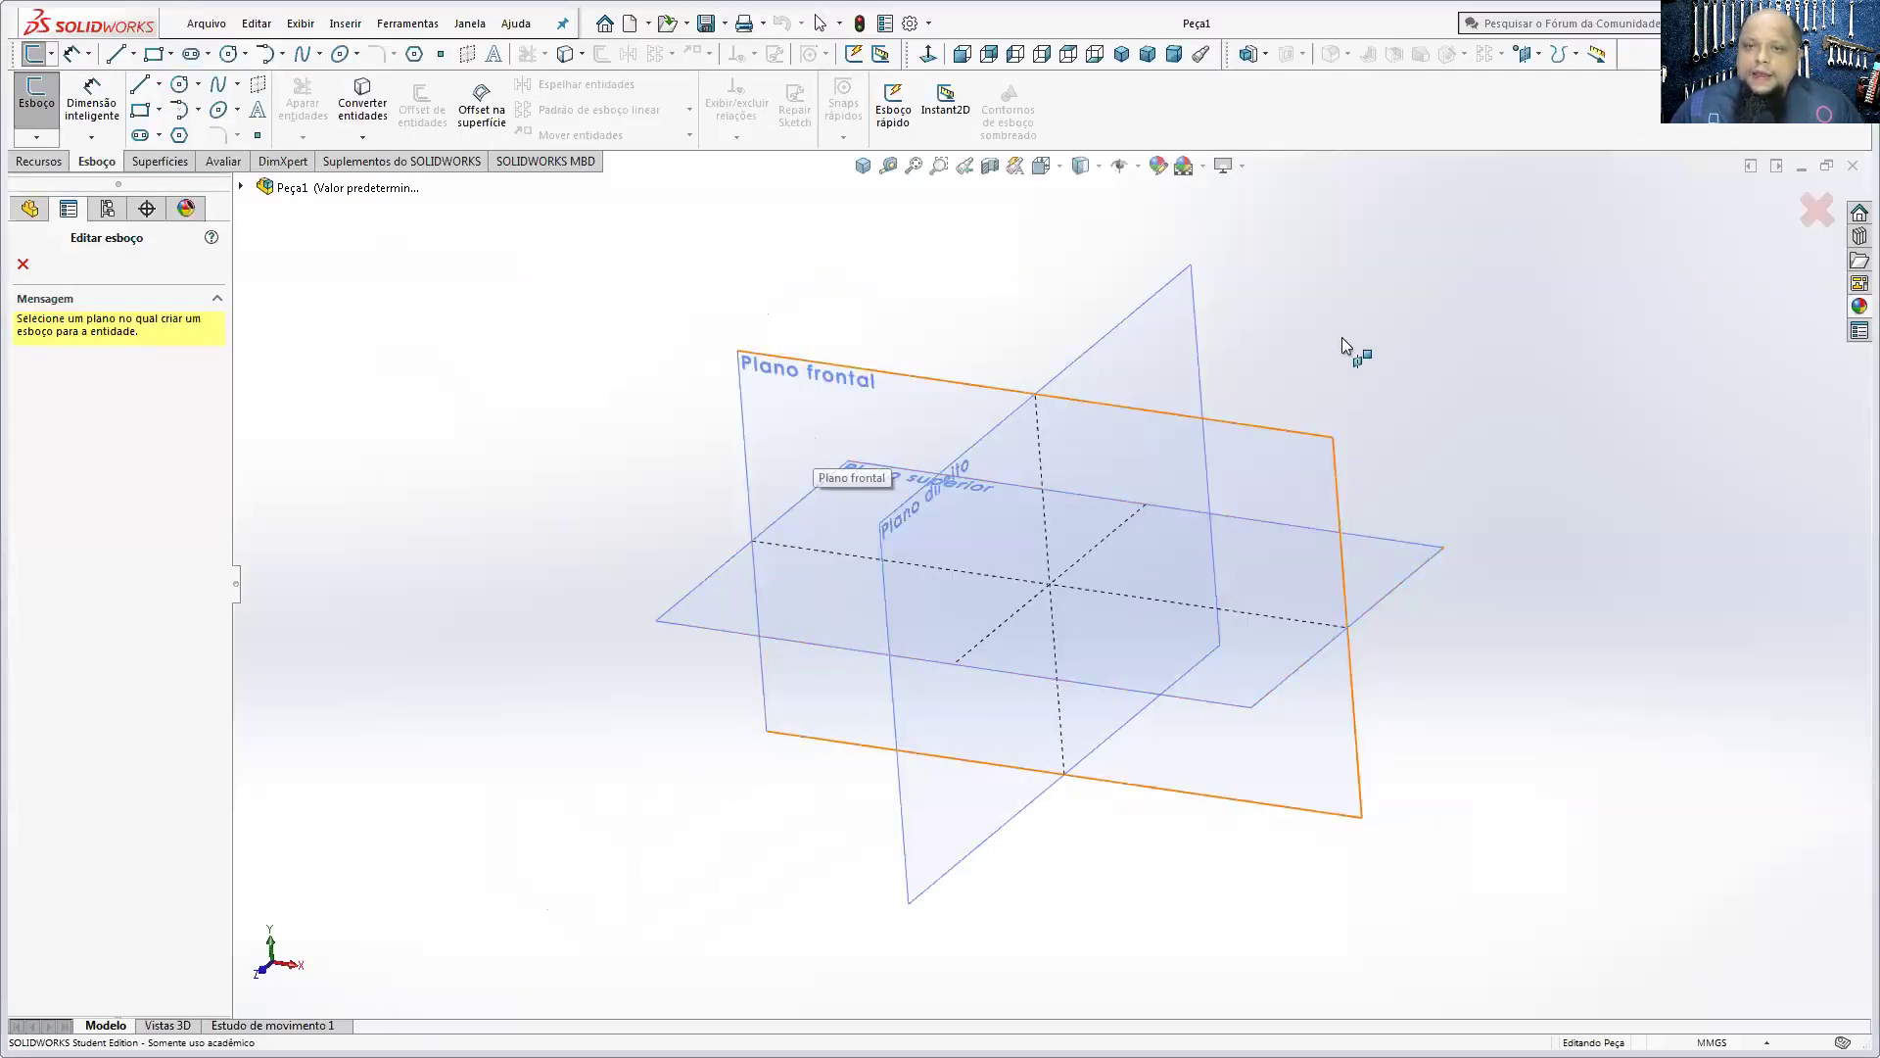
- Restore the Isometric view and place the new sketch on the Right Plane (Plano direito)
click(863, 166)
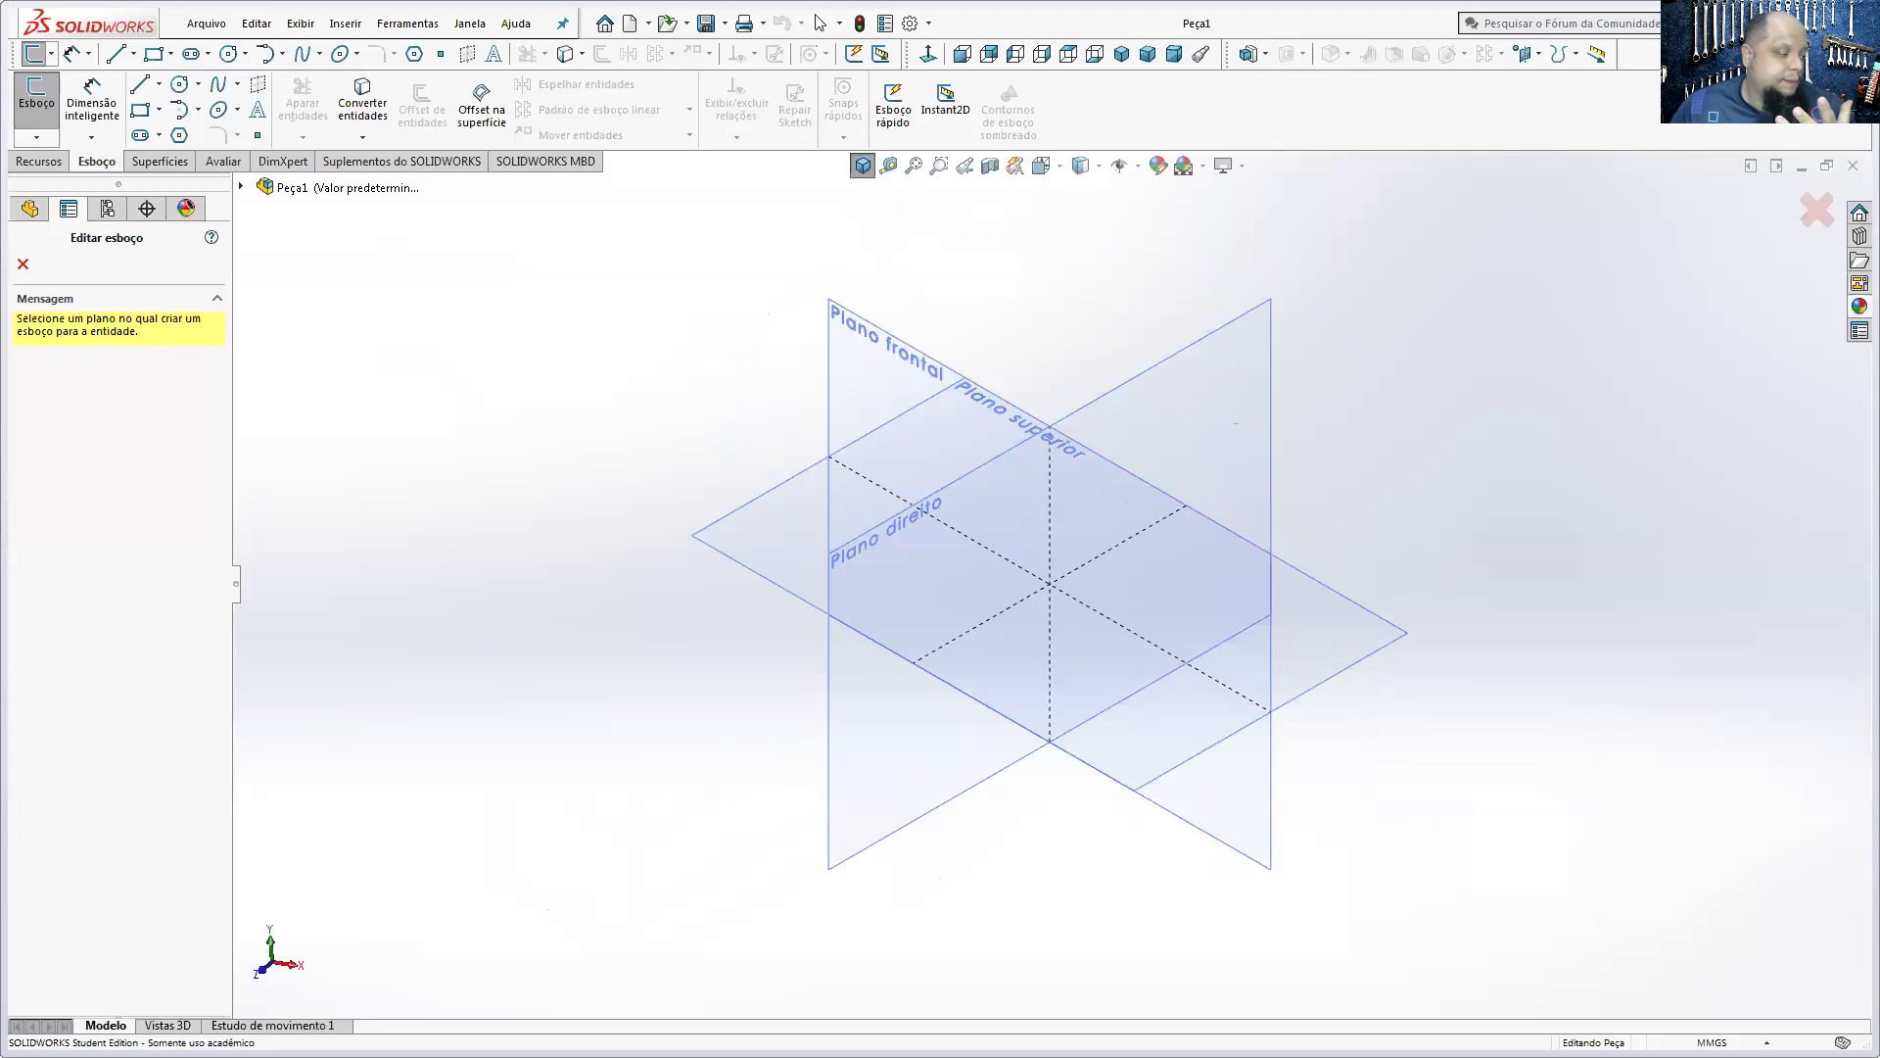
key(alt+Tab)
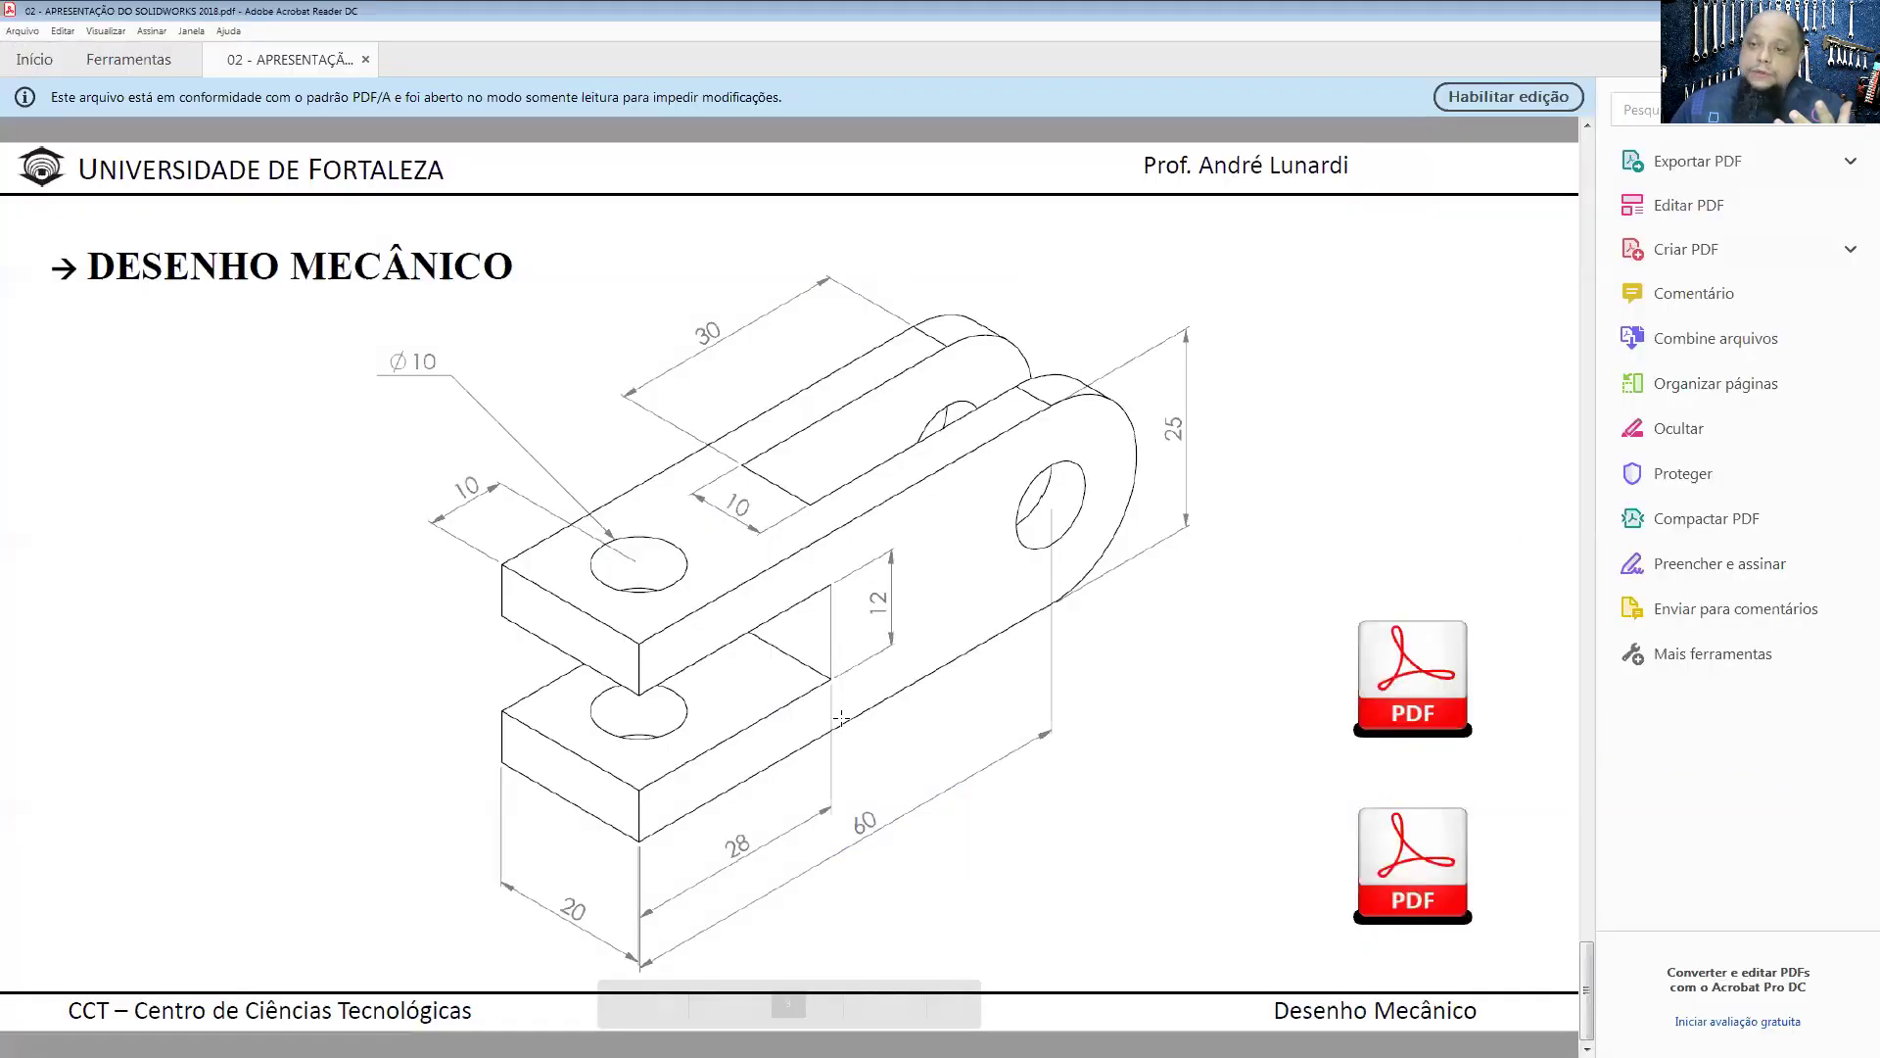
key(alt+Tab)
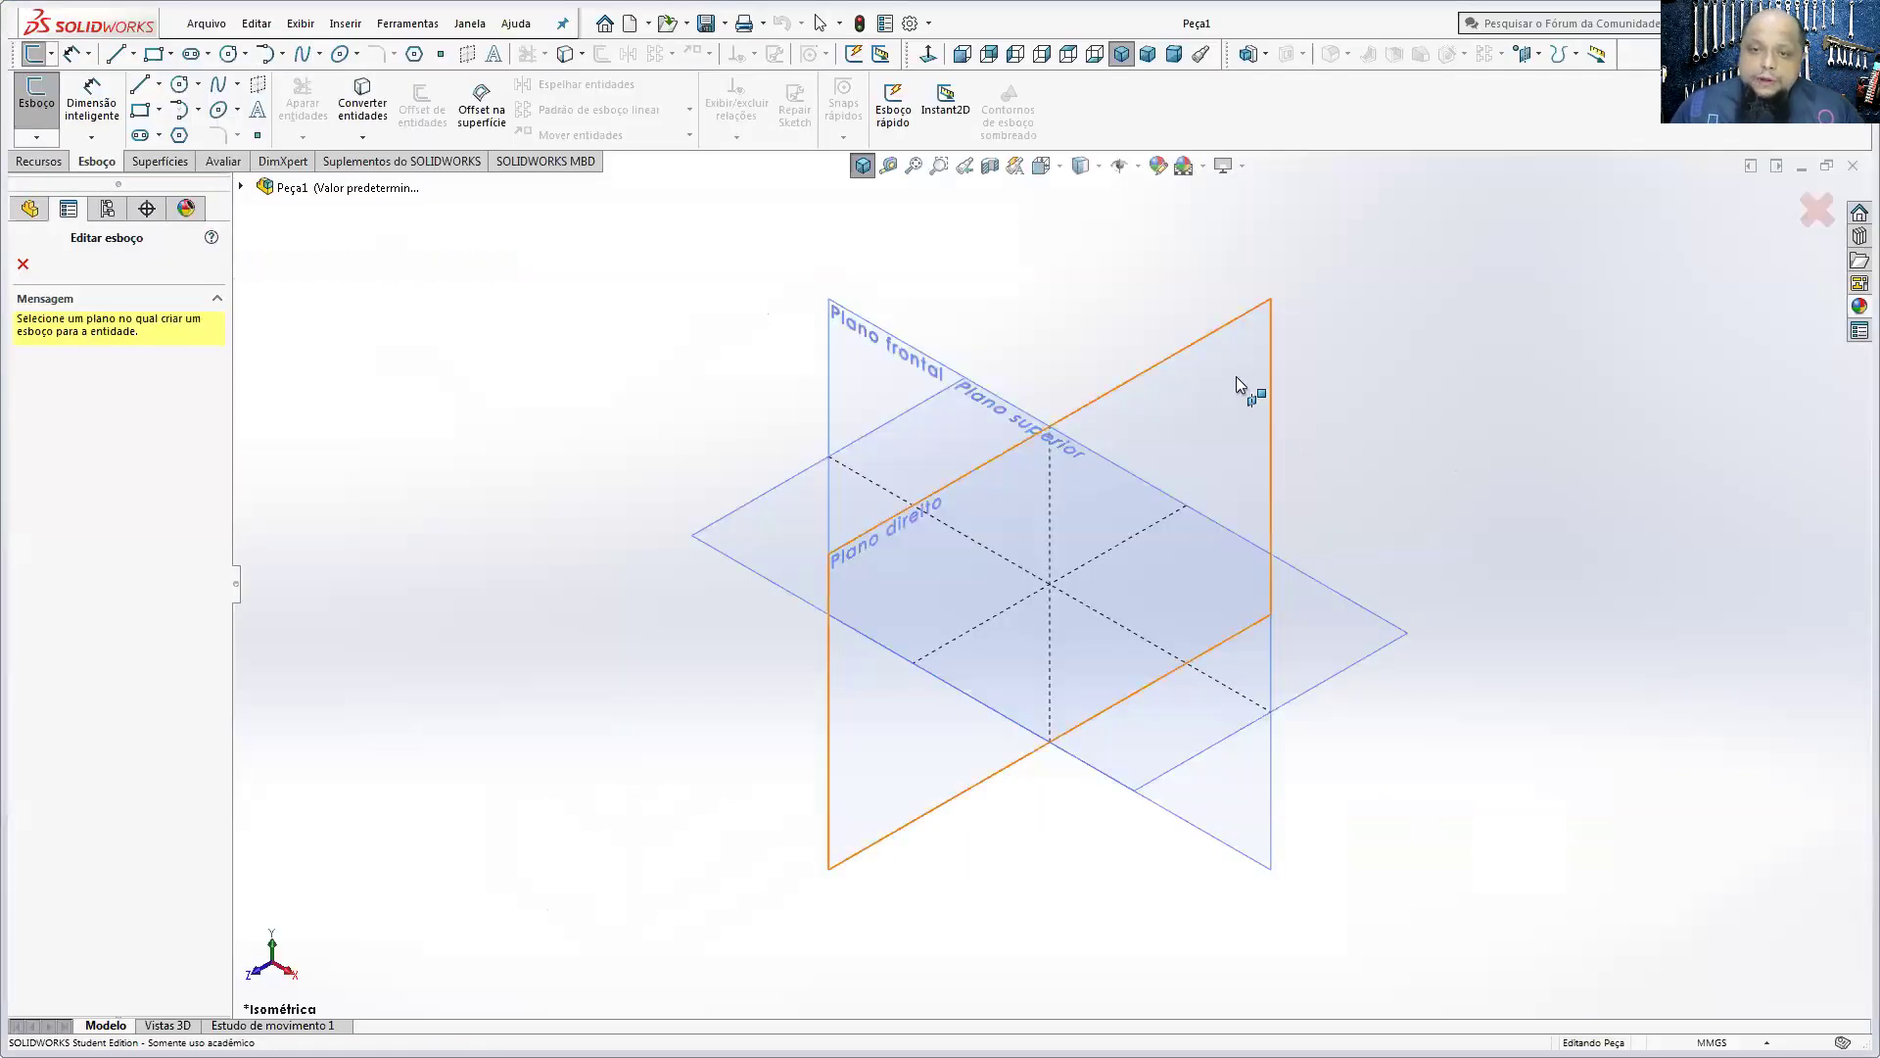
click(1236, 376)
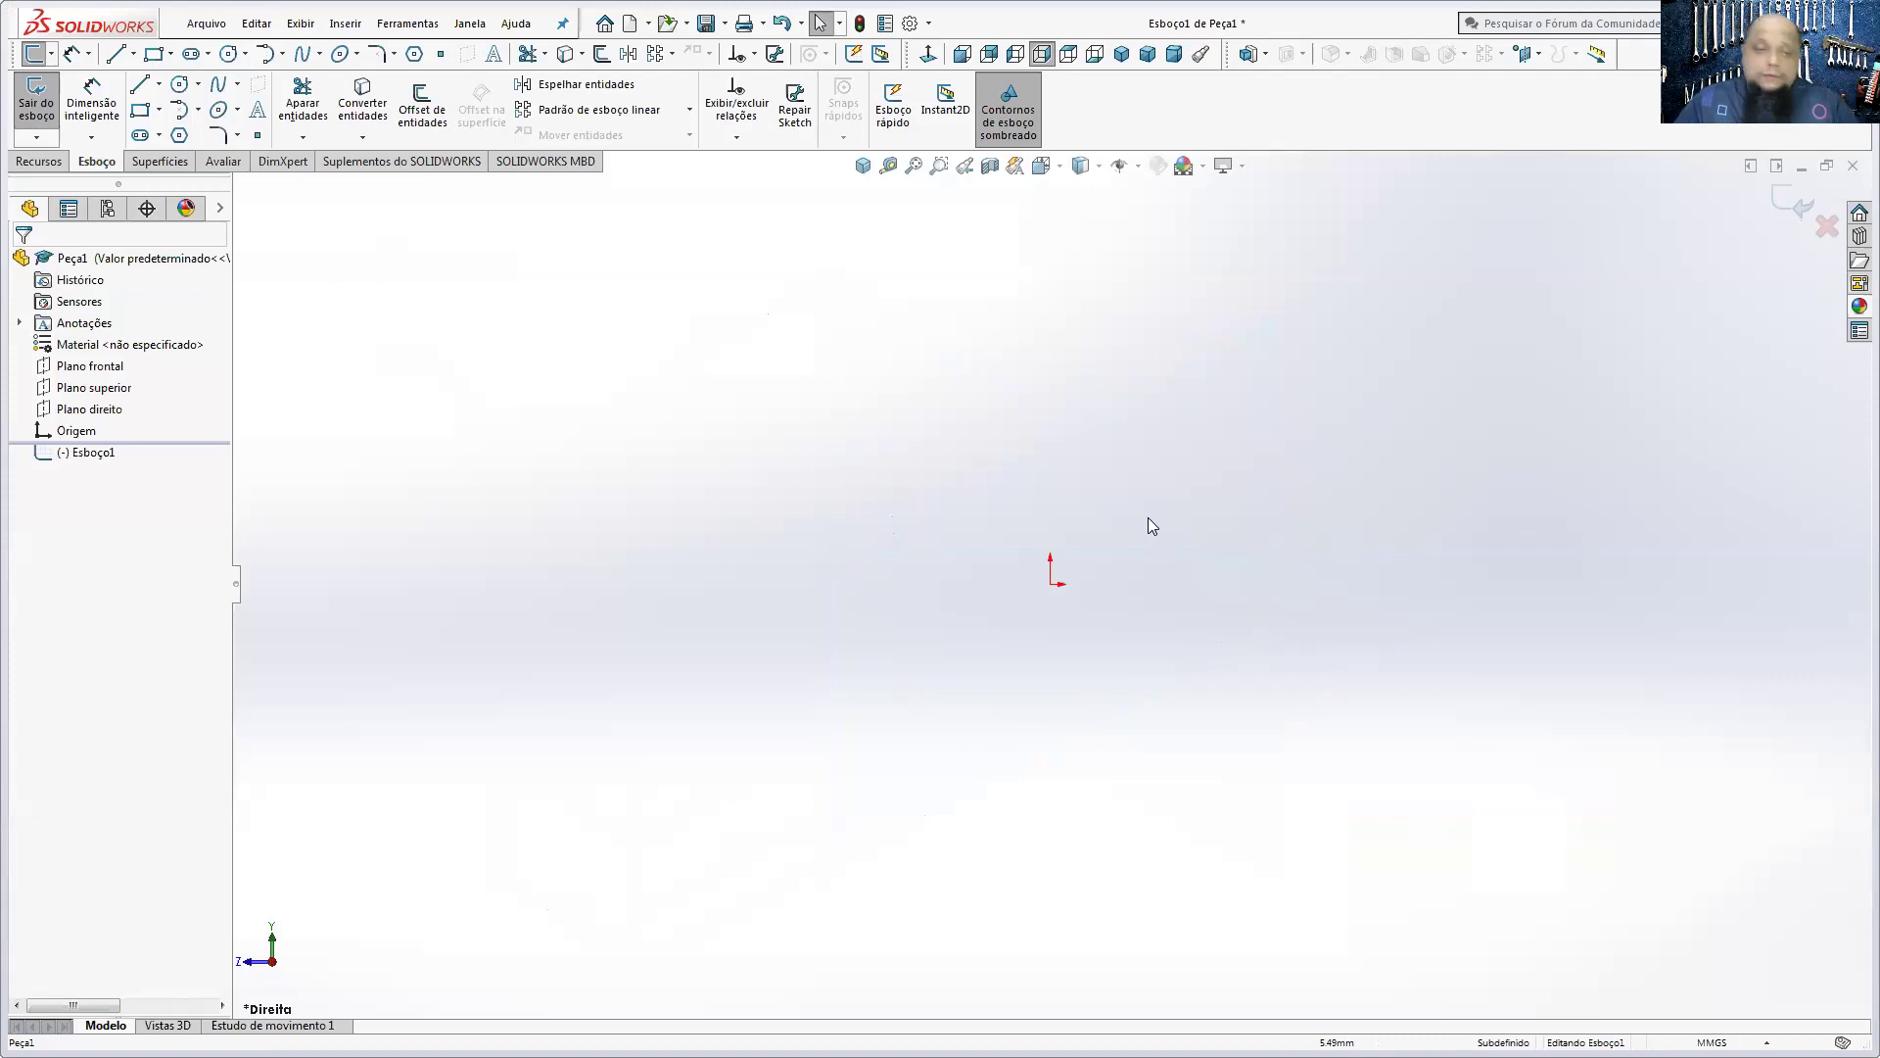
- Draw a rectangle and a circle centred on its right edge
click(140, 109)
click(682, 504)
click(1251, 700)
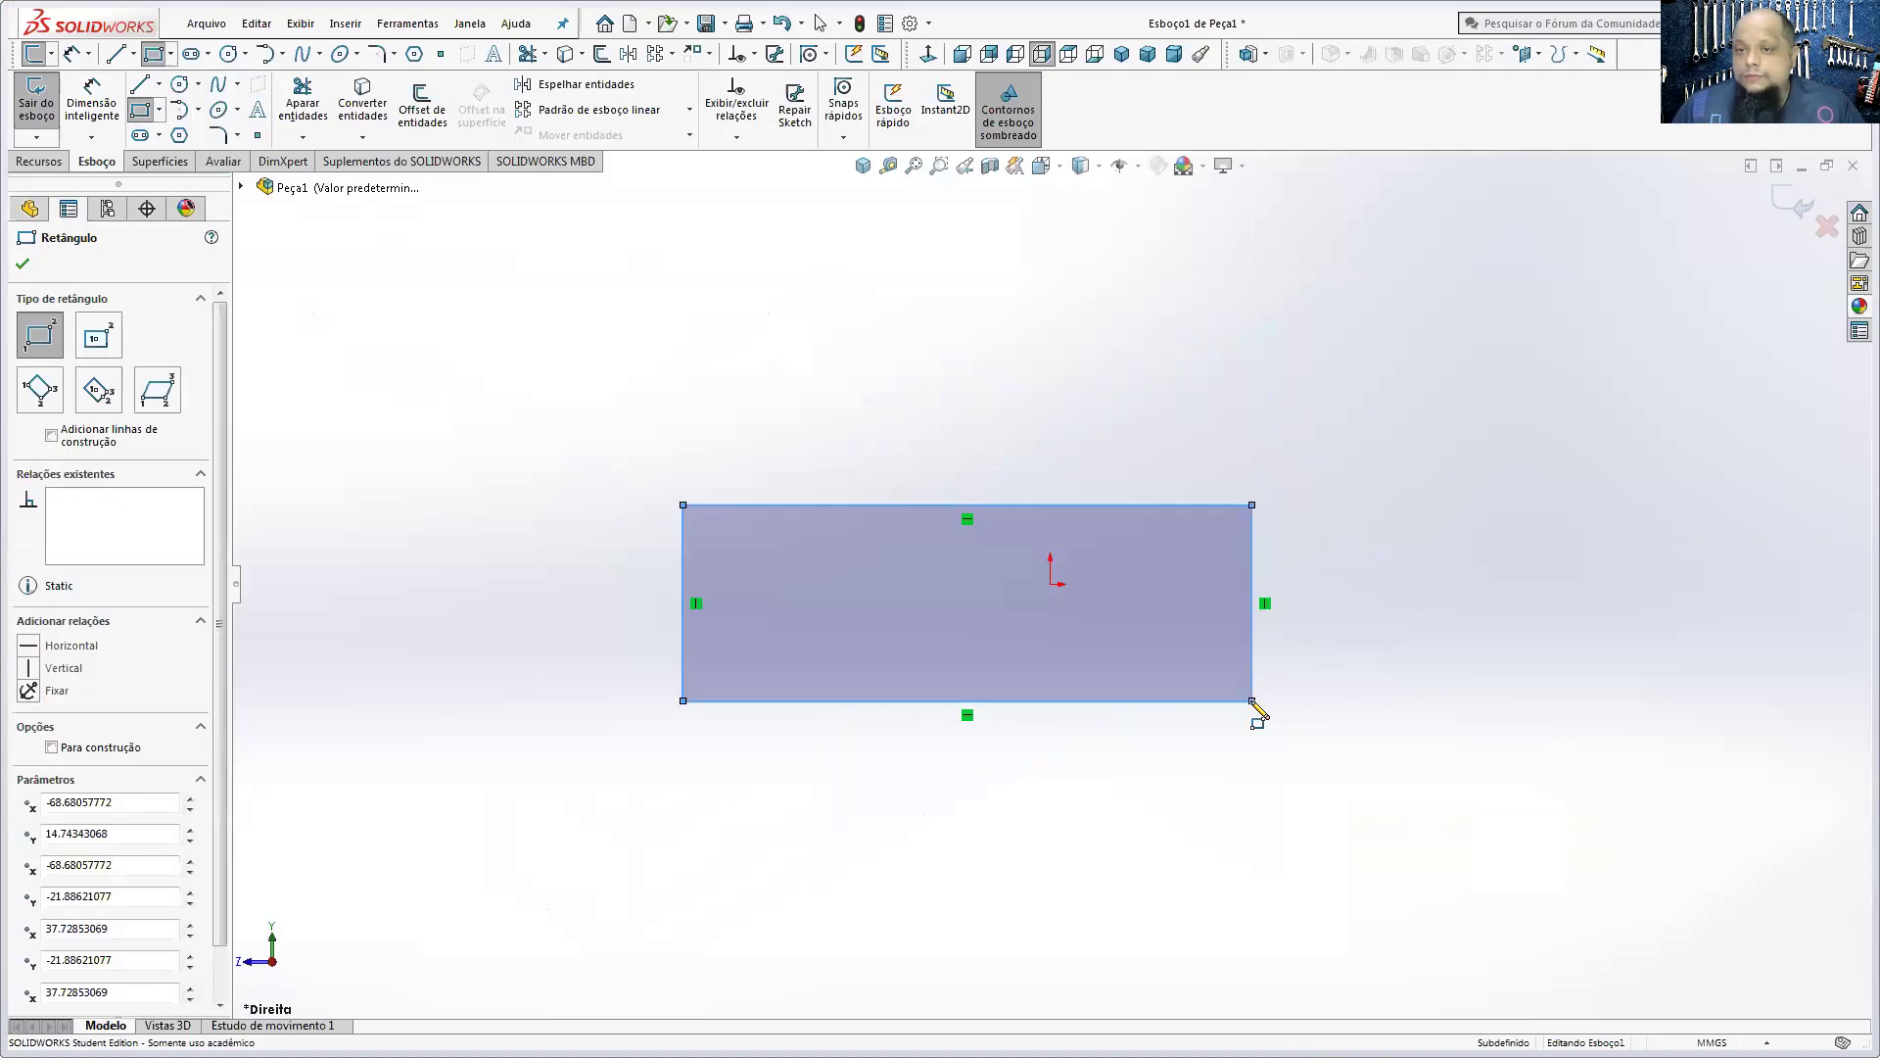
click(180, 88)
click(1252, 599)
click(1261, 508)
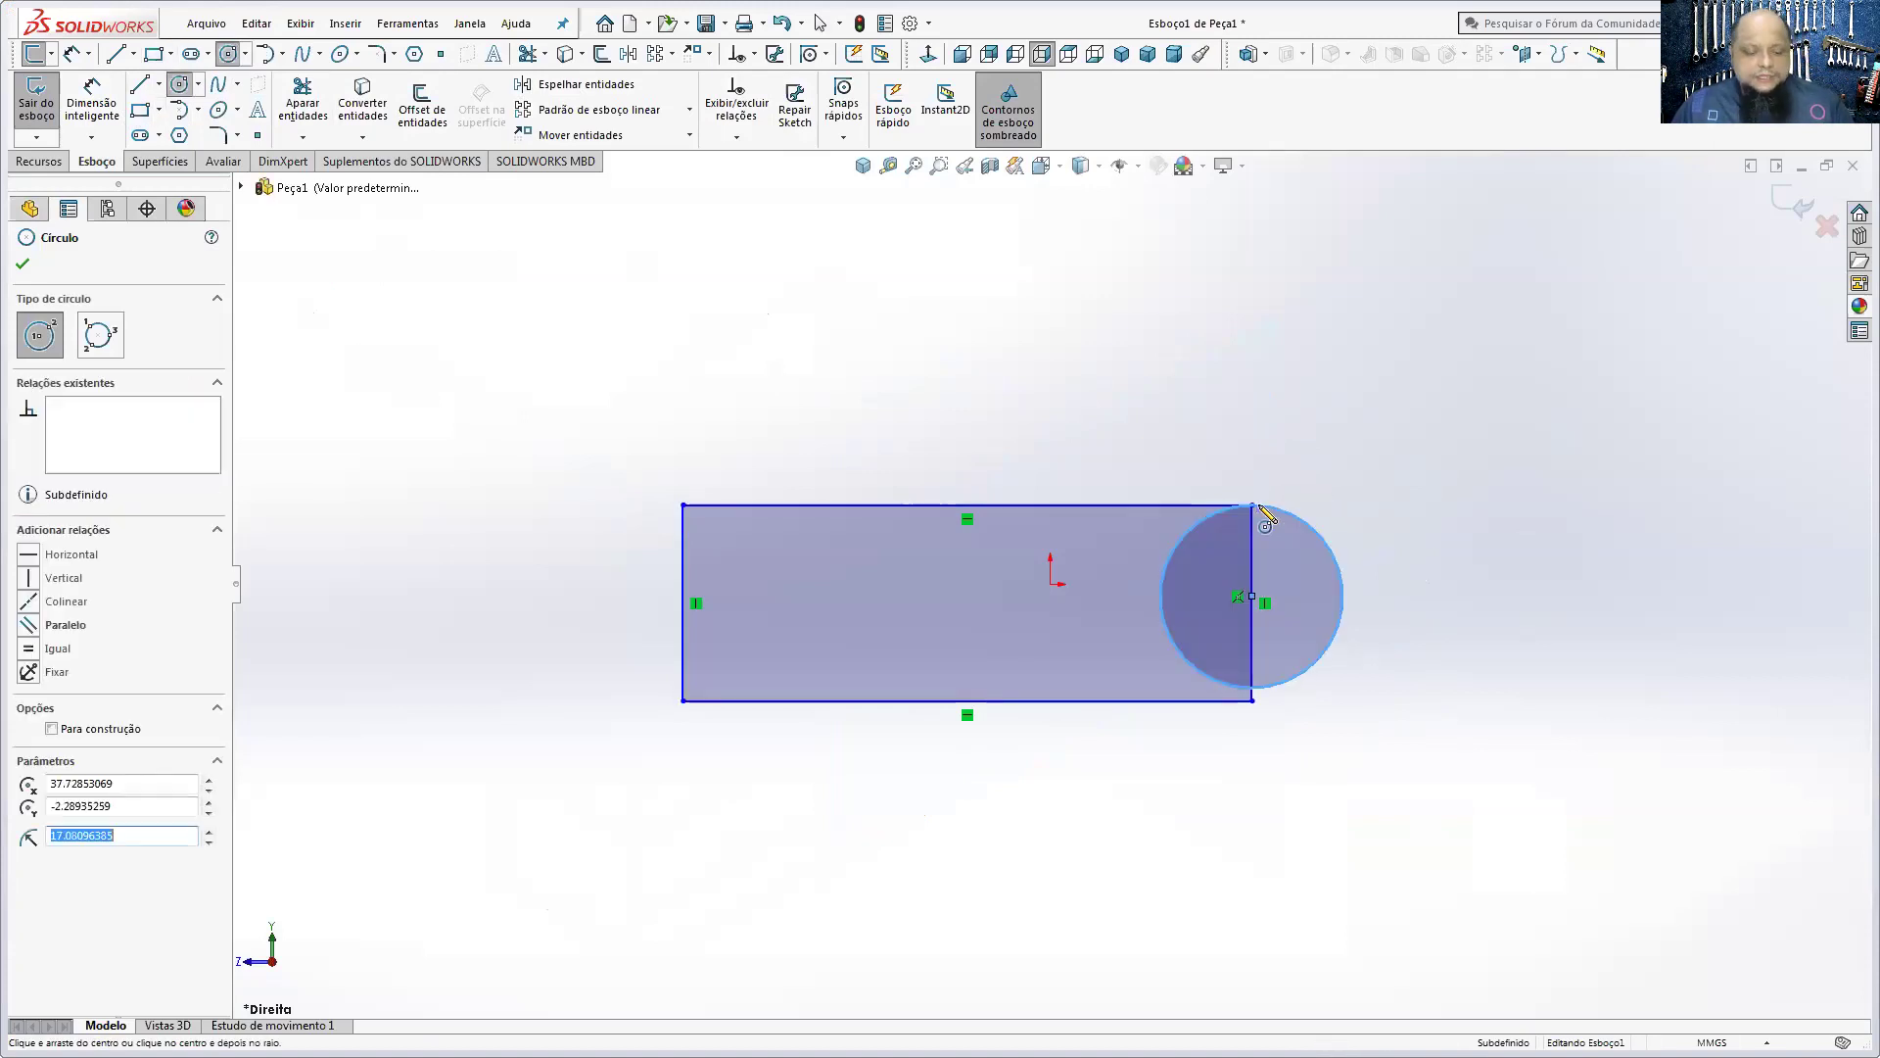
key(Escape)
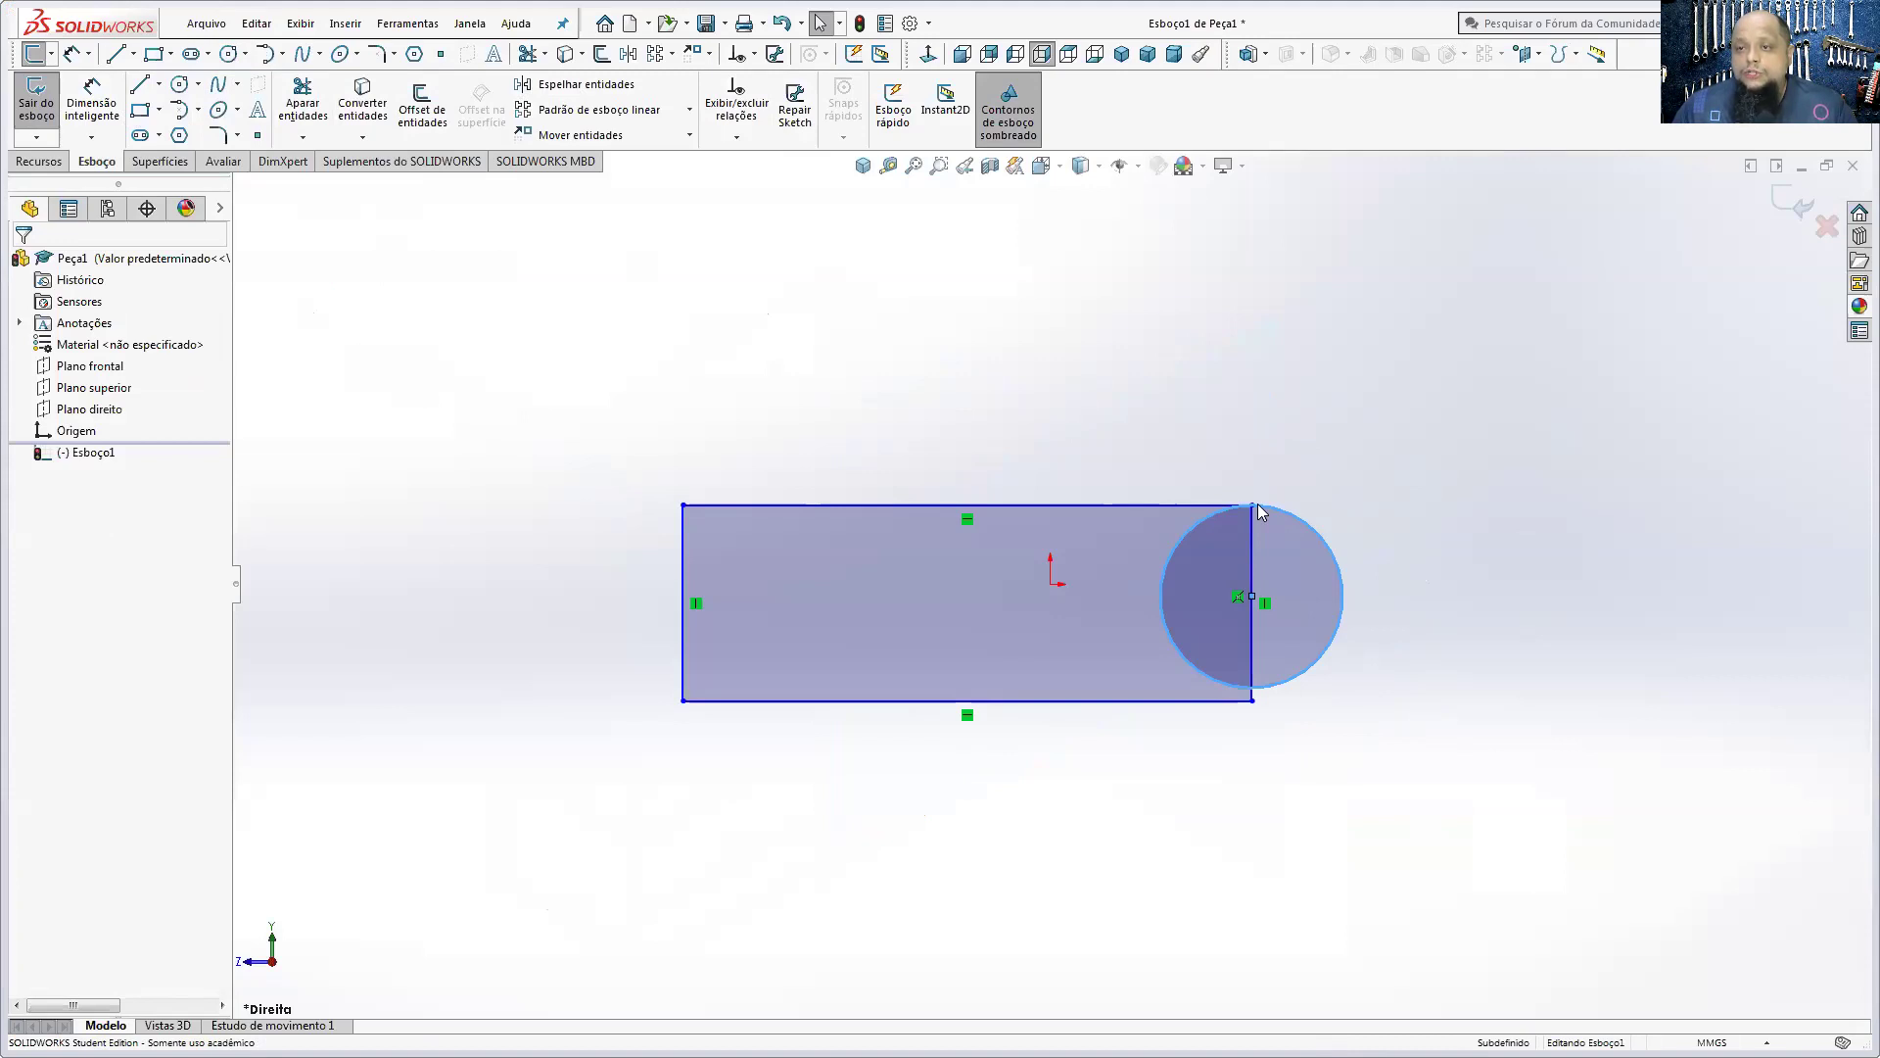
- Make the circle tangent to the rectangle's bottom and top lines
click(1264, 689)
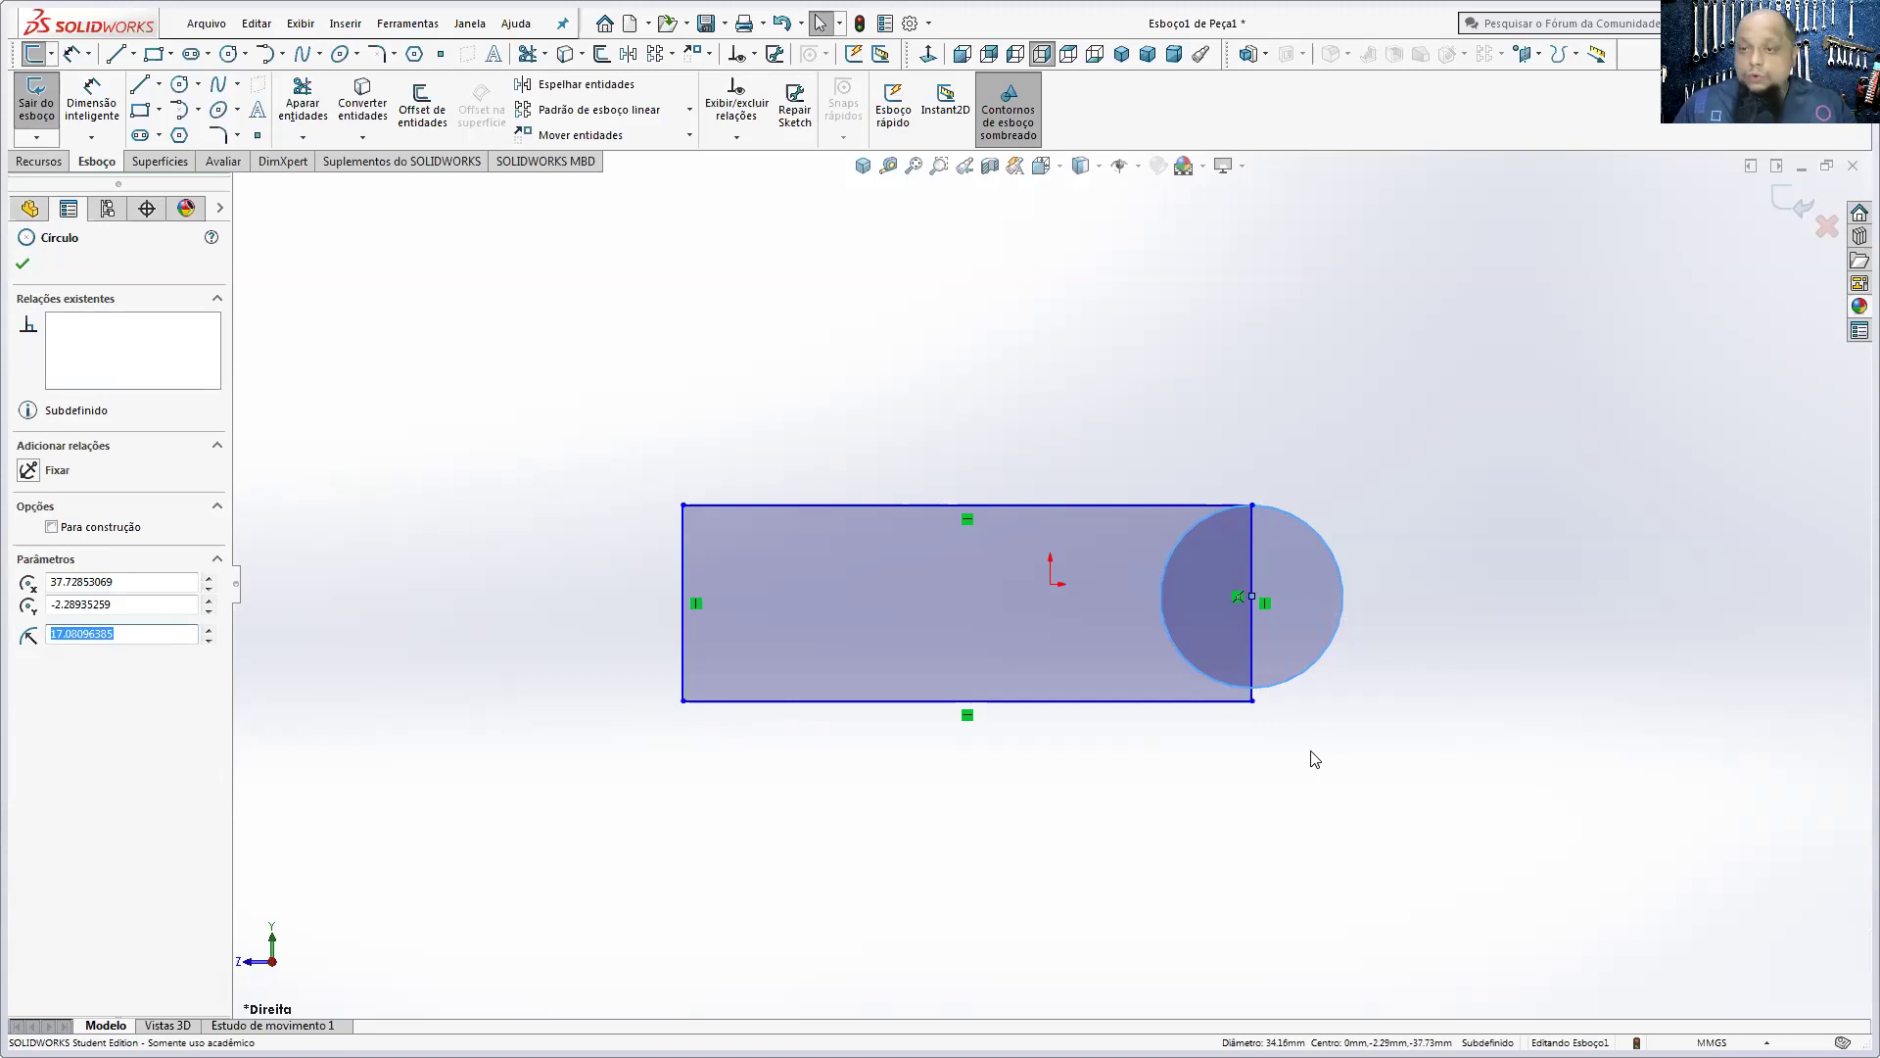
ctrl+click(1057, 702)
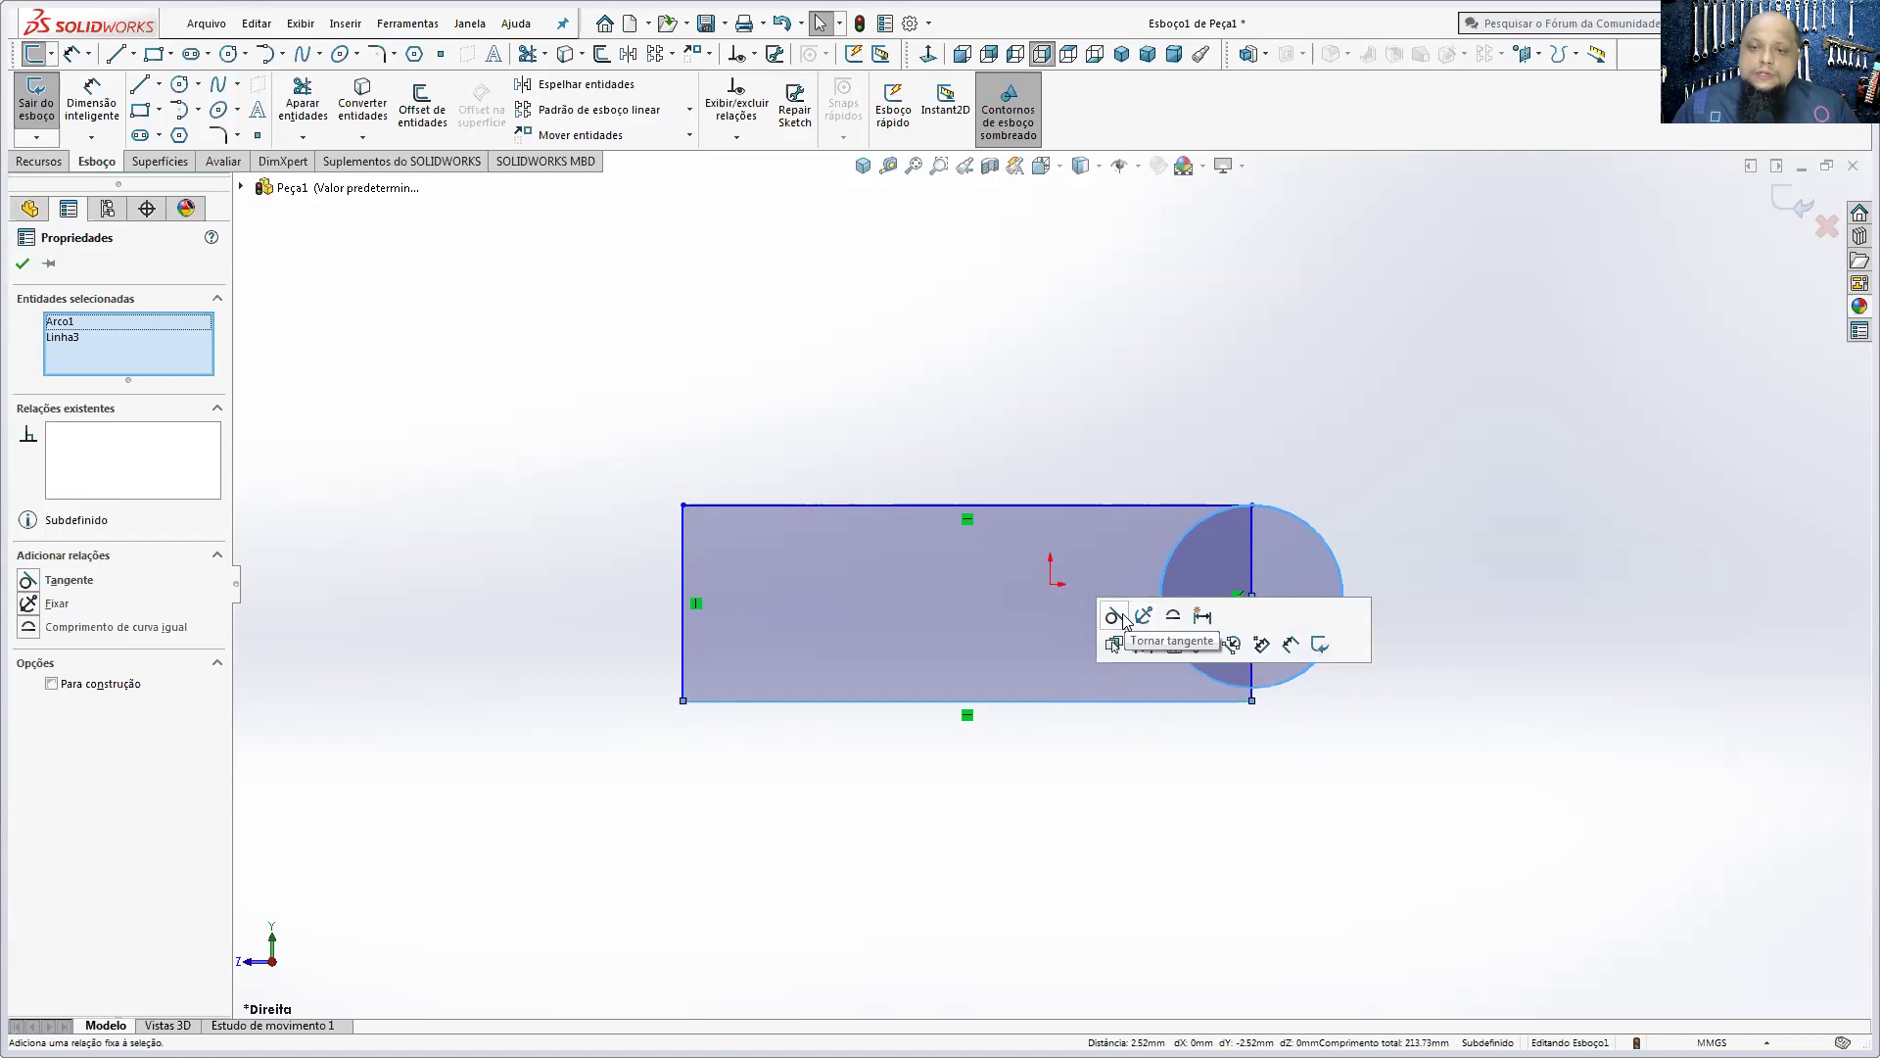
click(1113, 615)
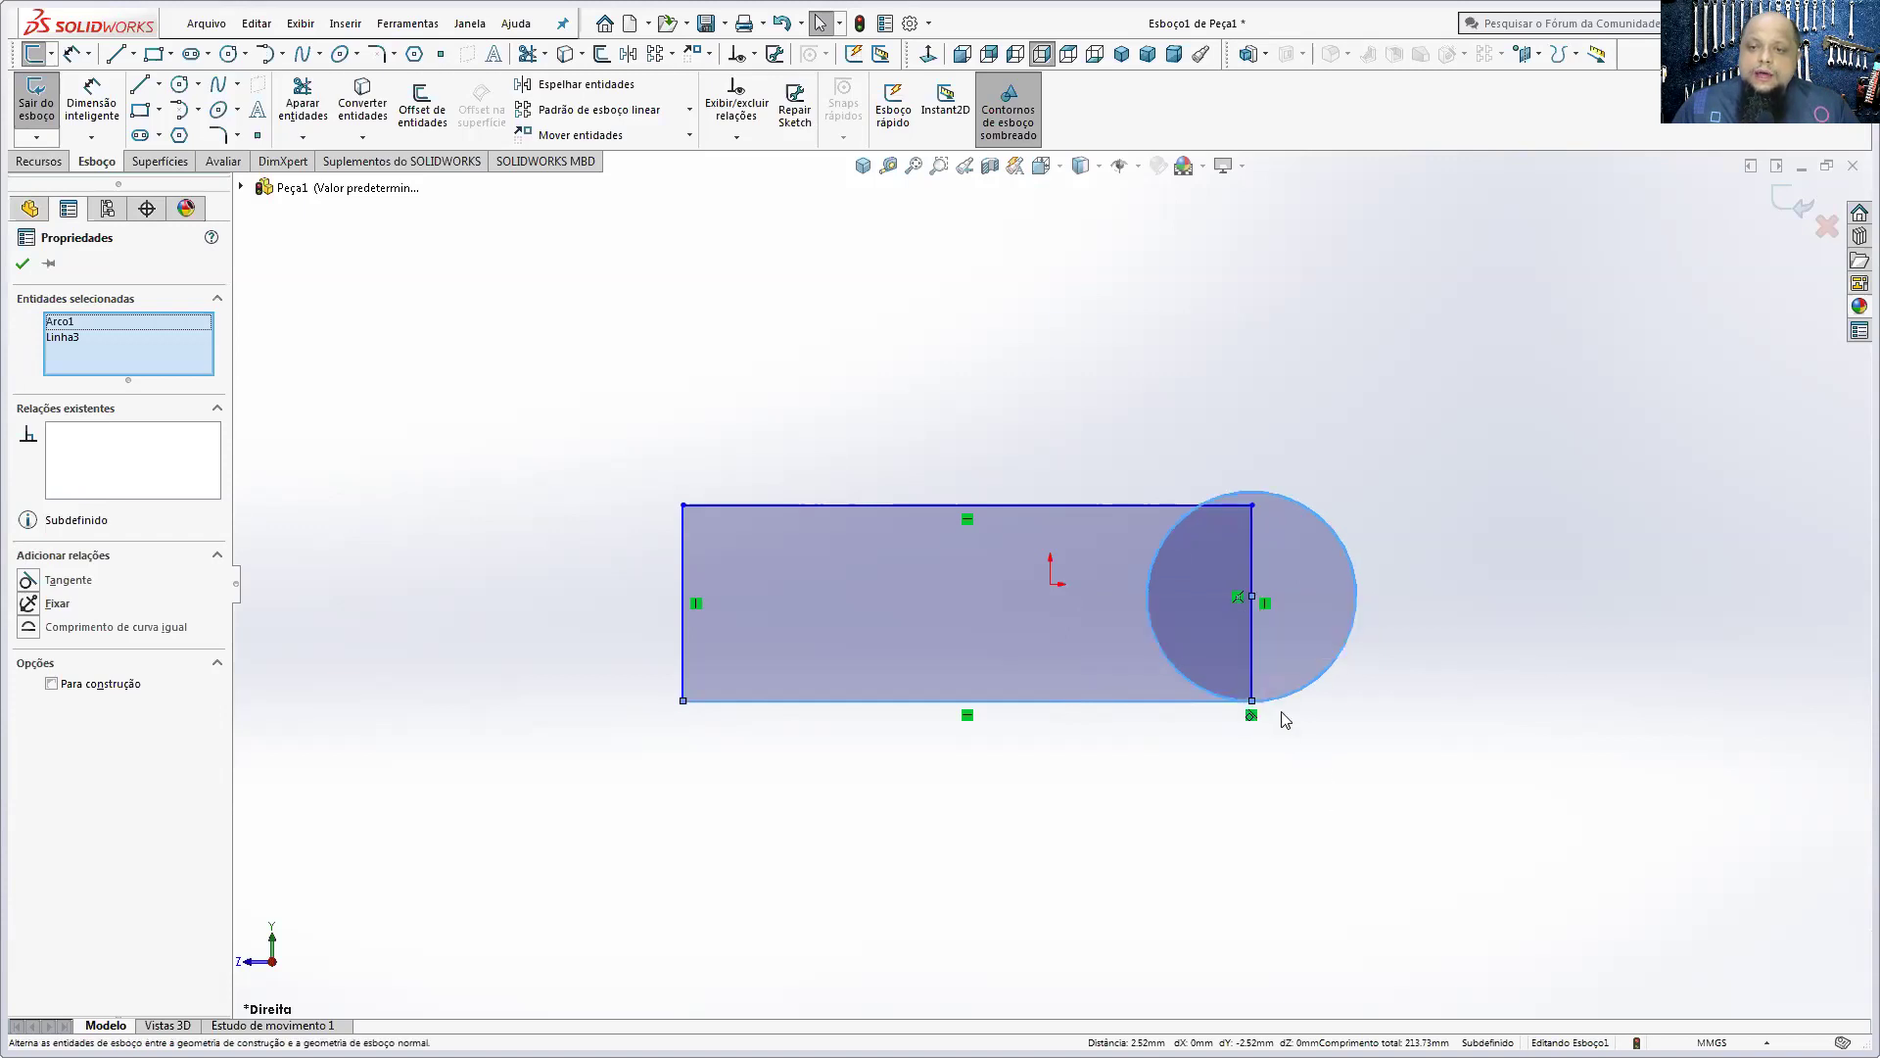
click(1495, 756)
click(1168, 505)
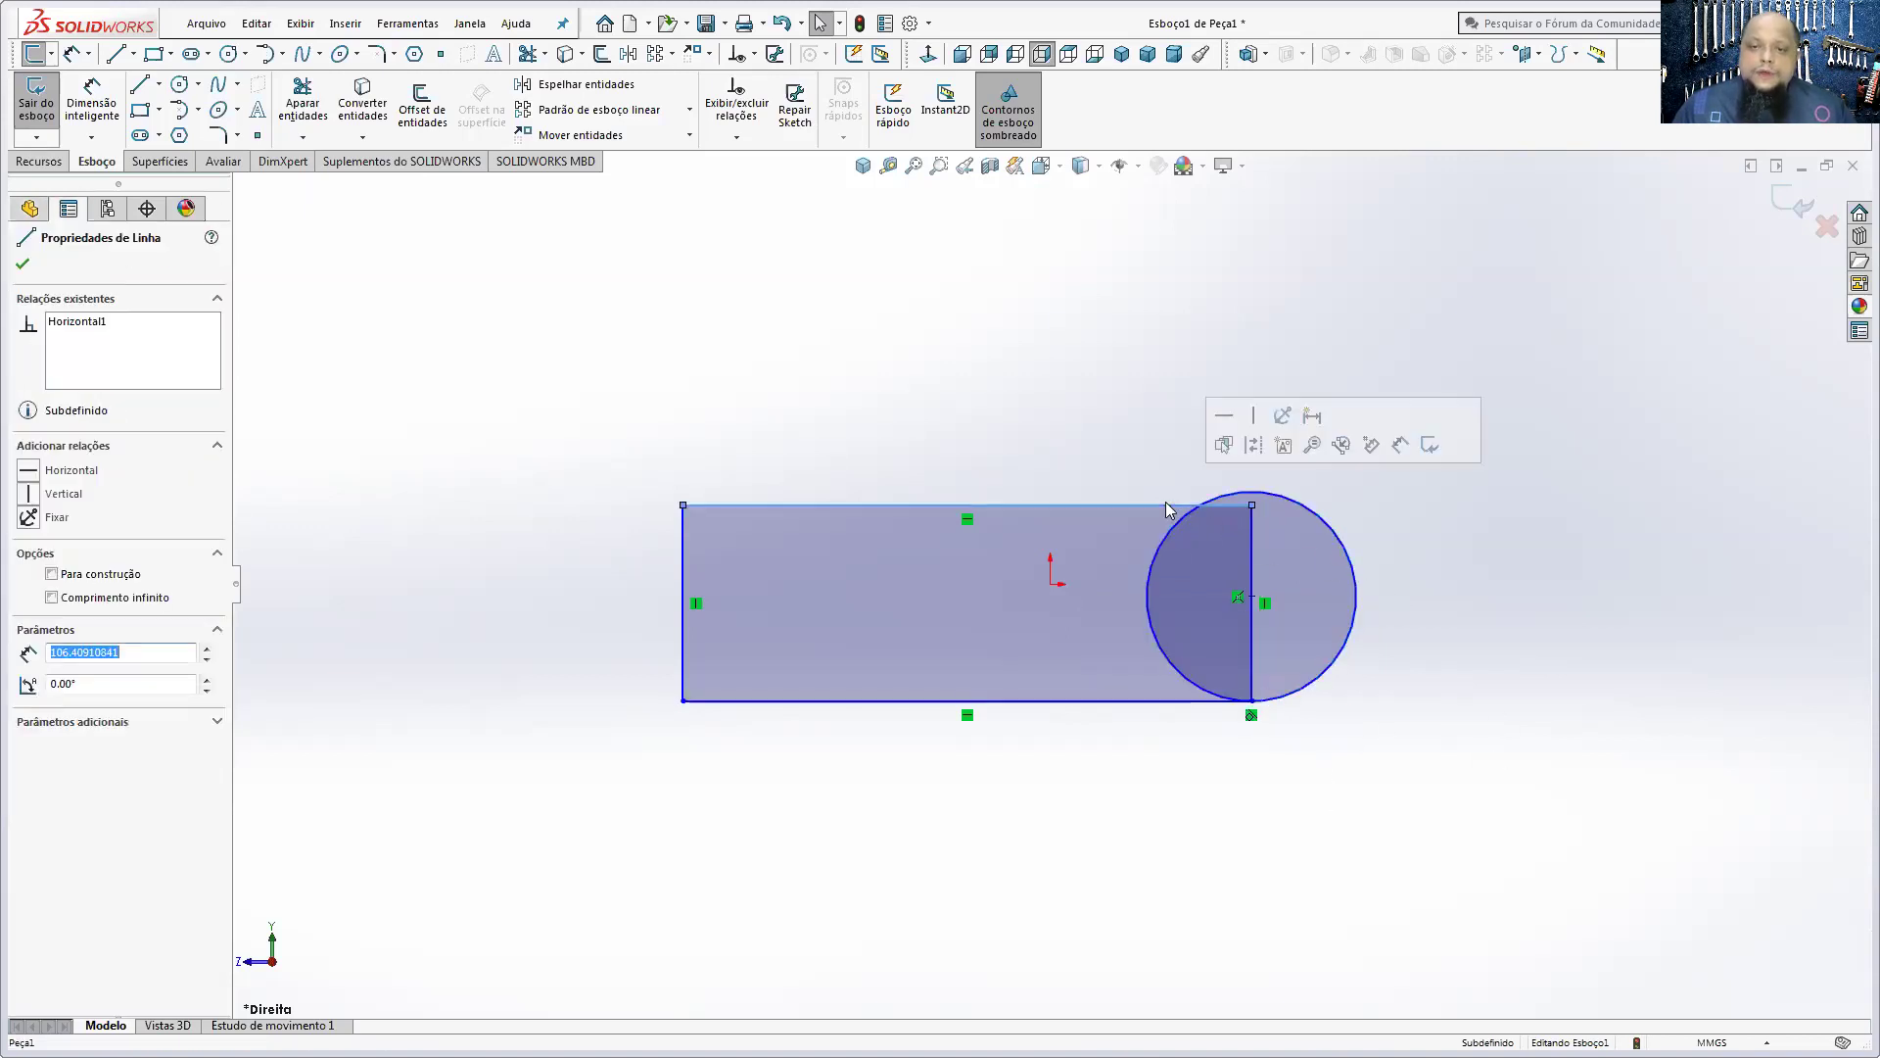
ctrl+click(1302, 514)
click(1355, 424)
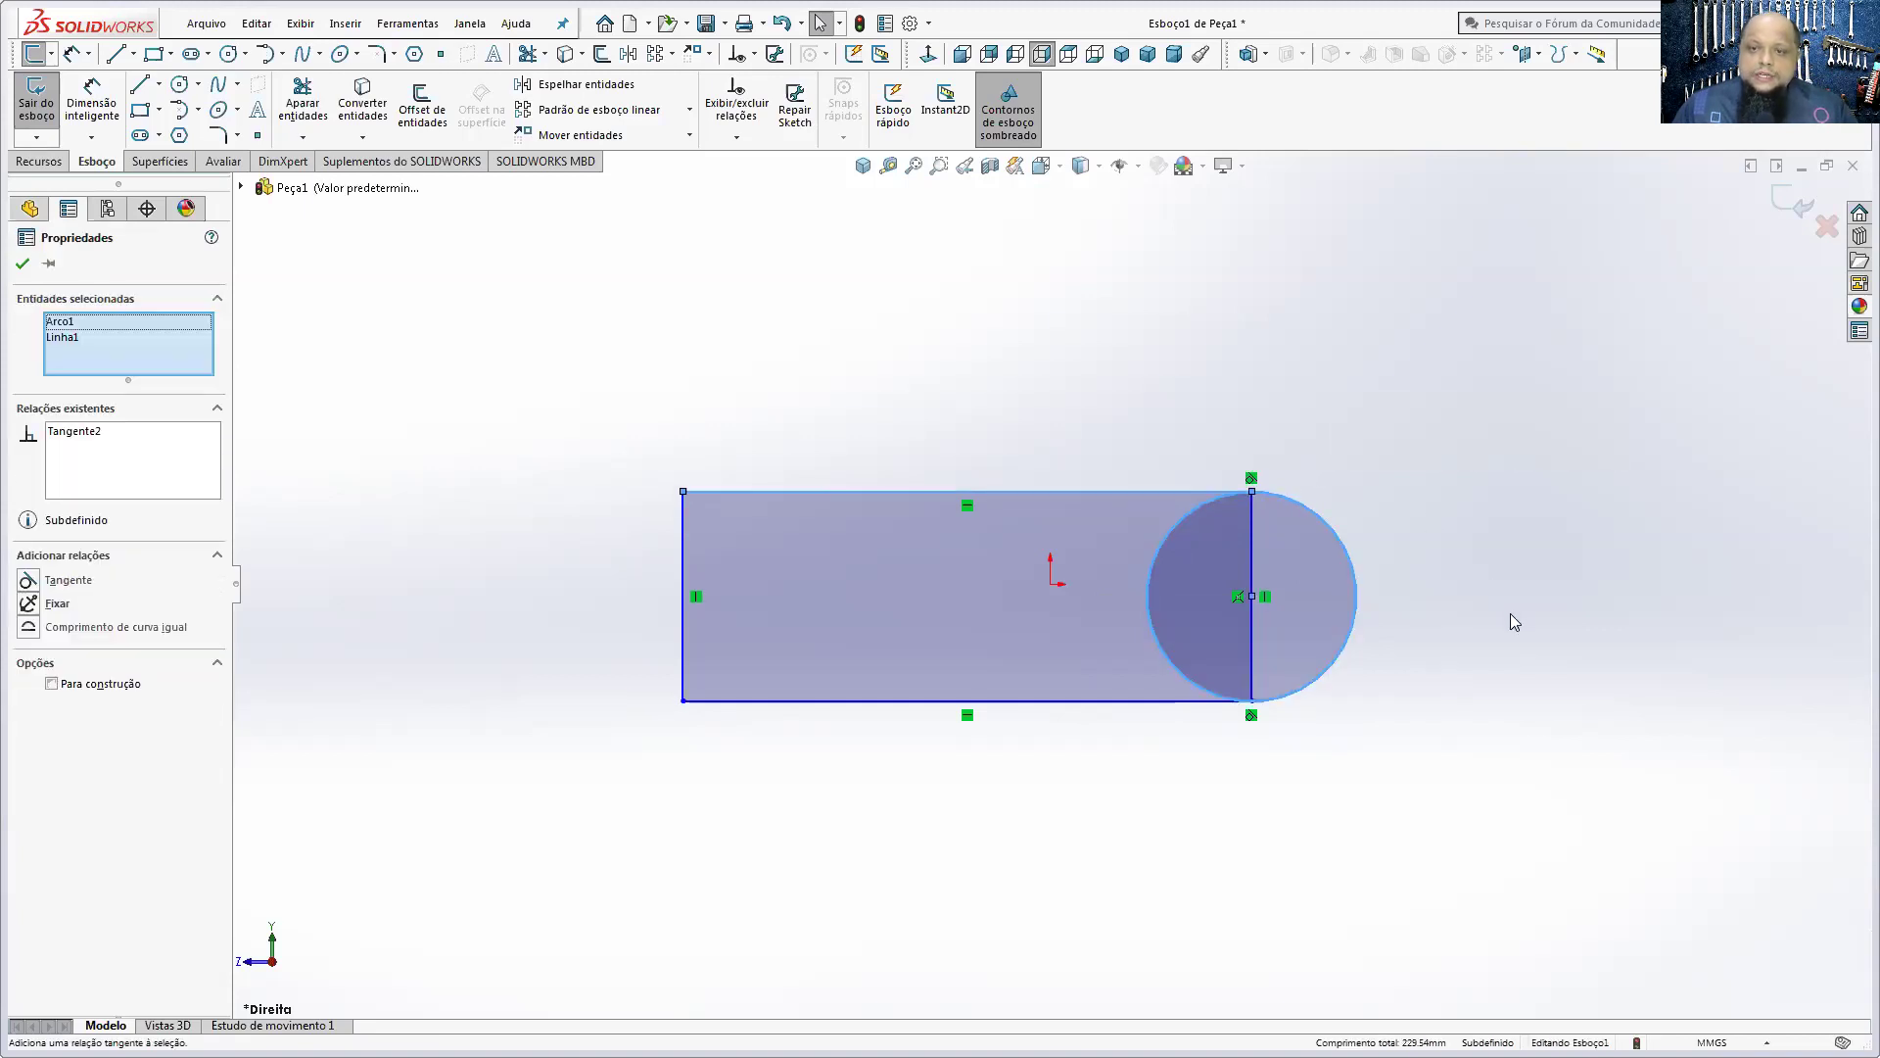
click(1511, 614)
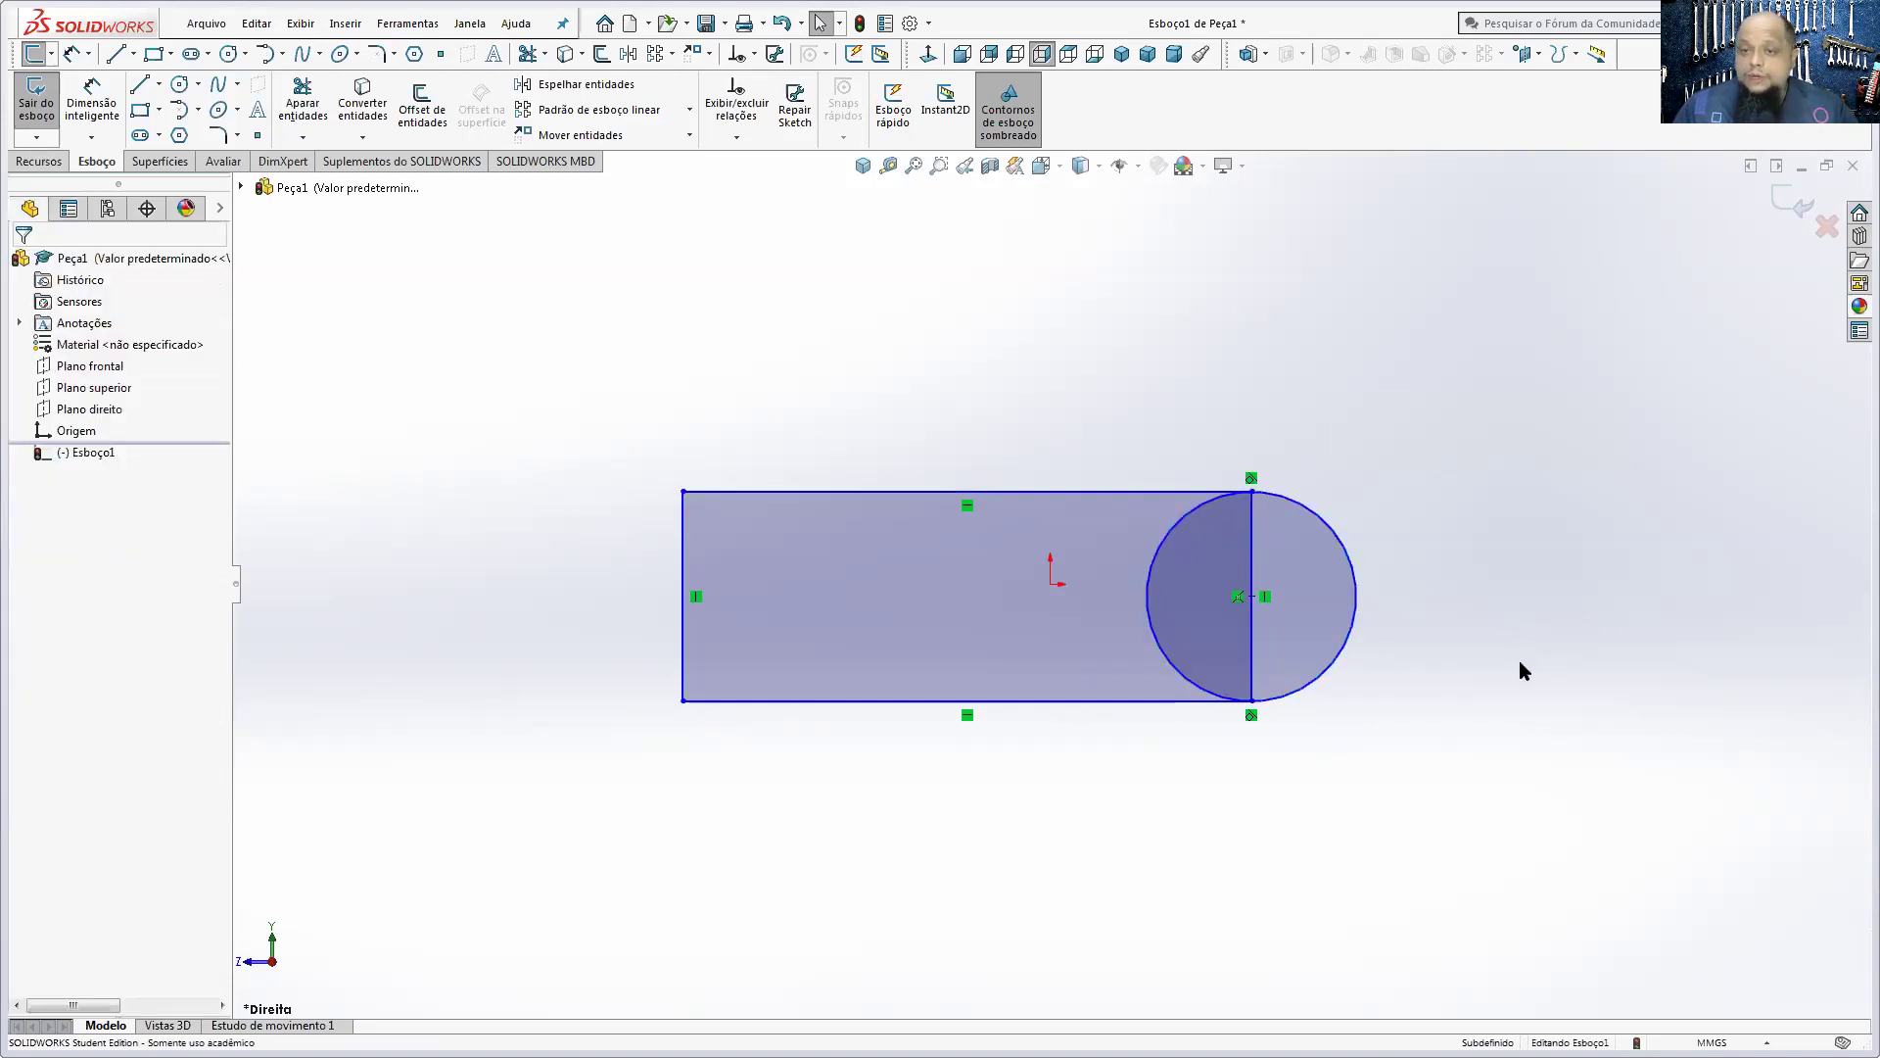
click(1239, 598)
click(1497, 676)
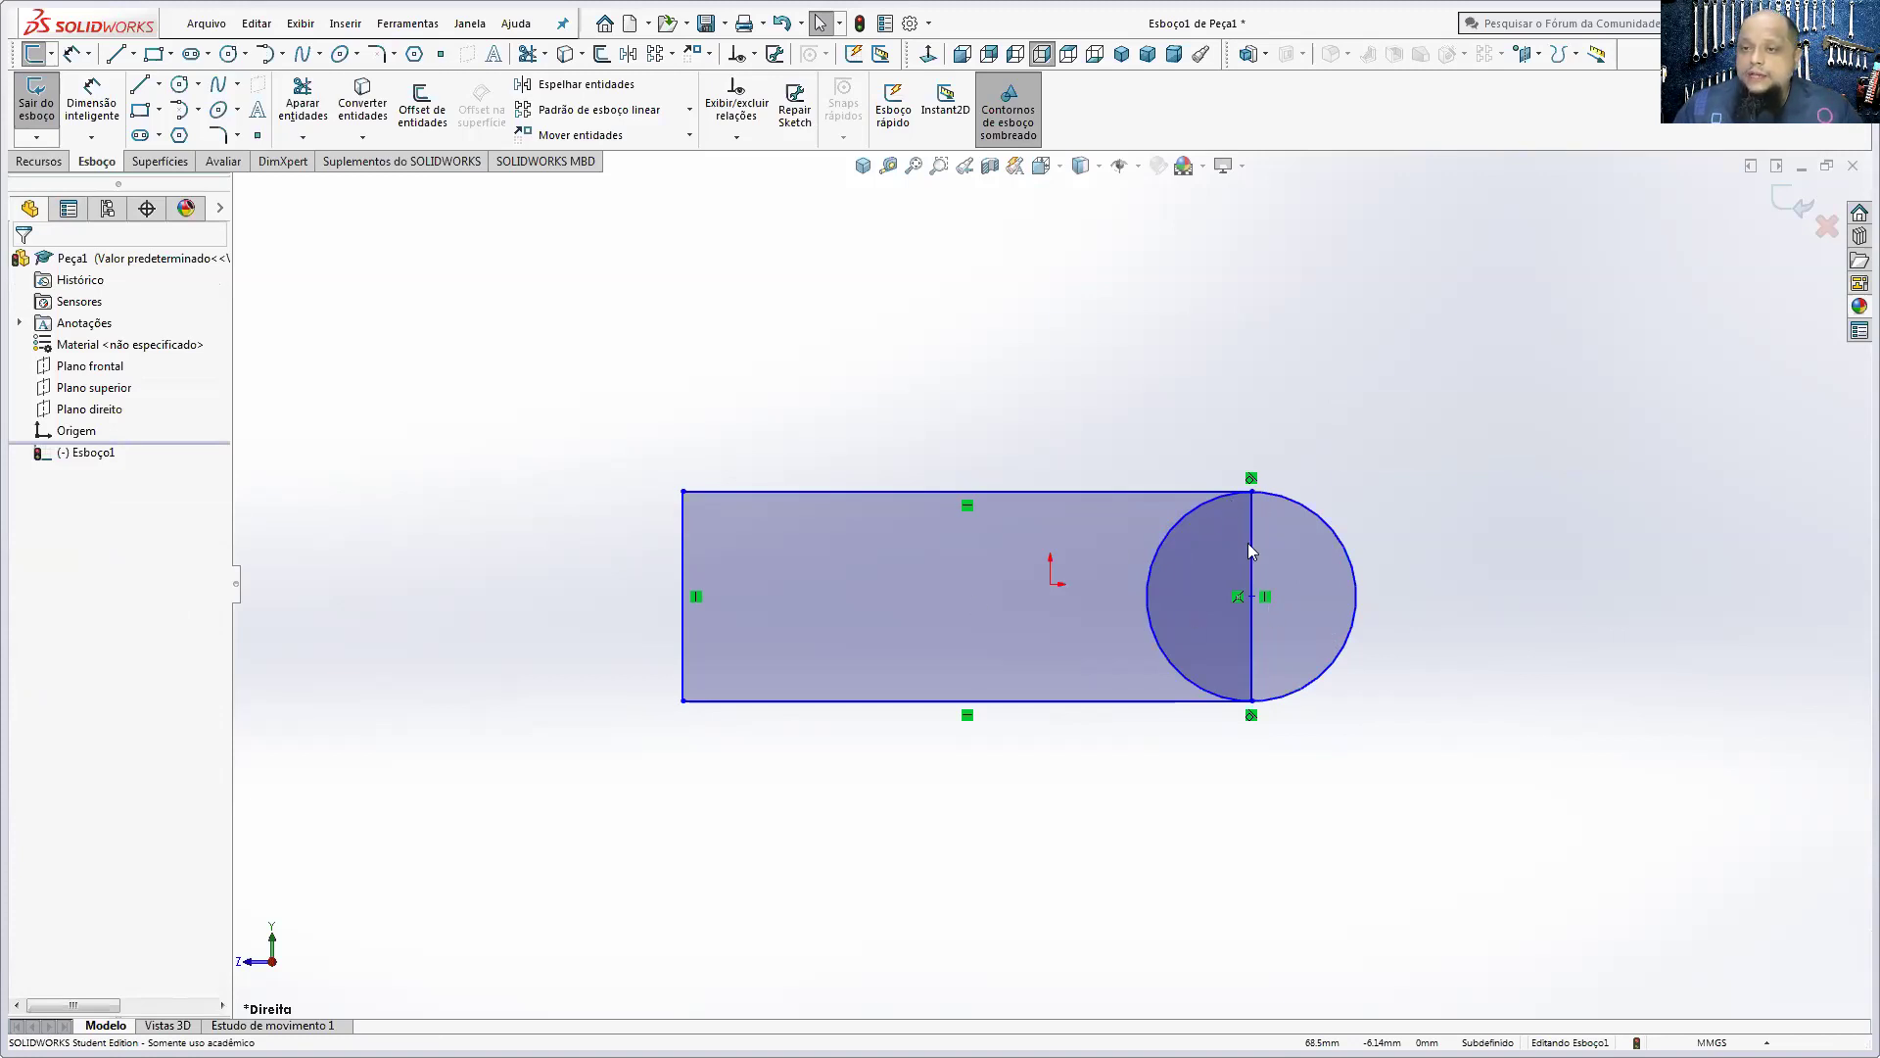
- Trim away the inner arc and vertical dividing line, leaving a rounded-end profile
click(303, 102)
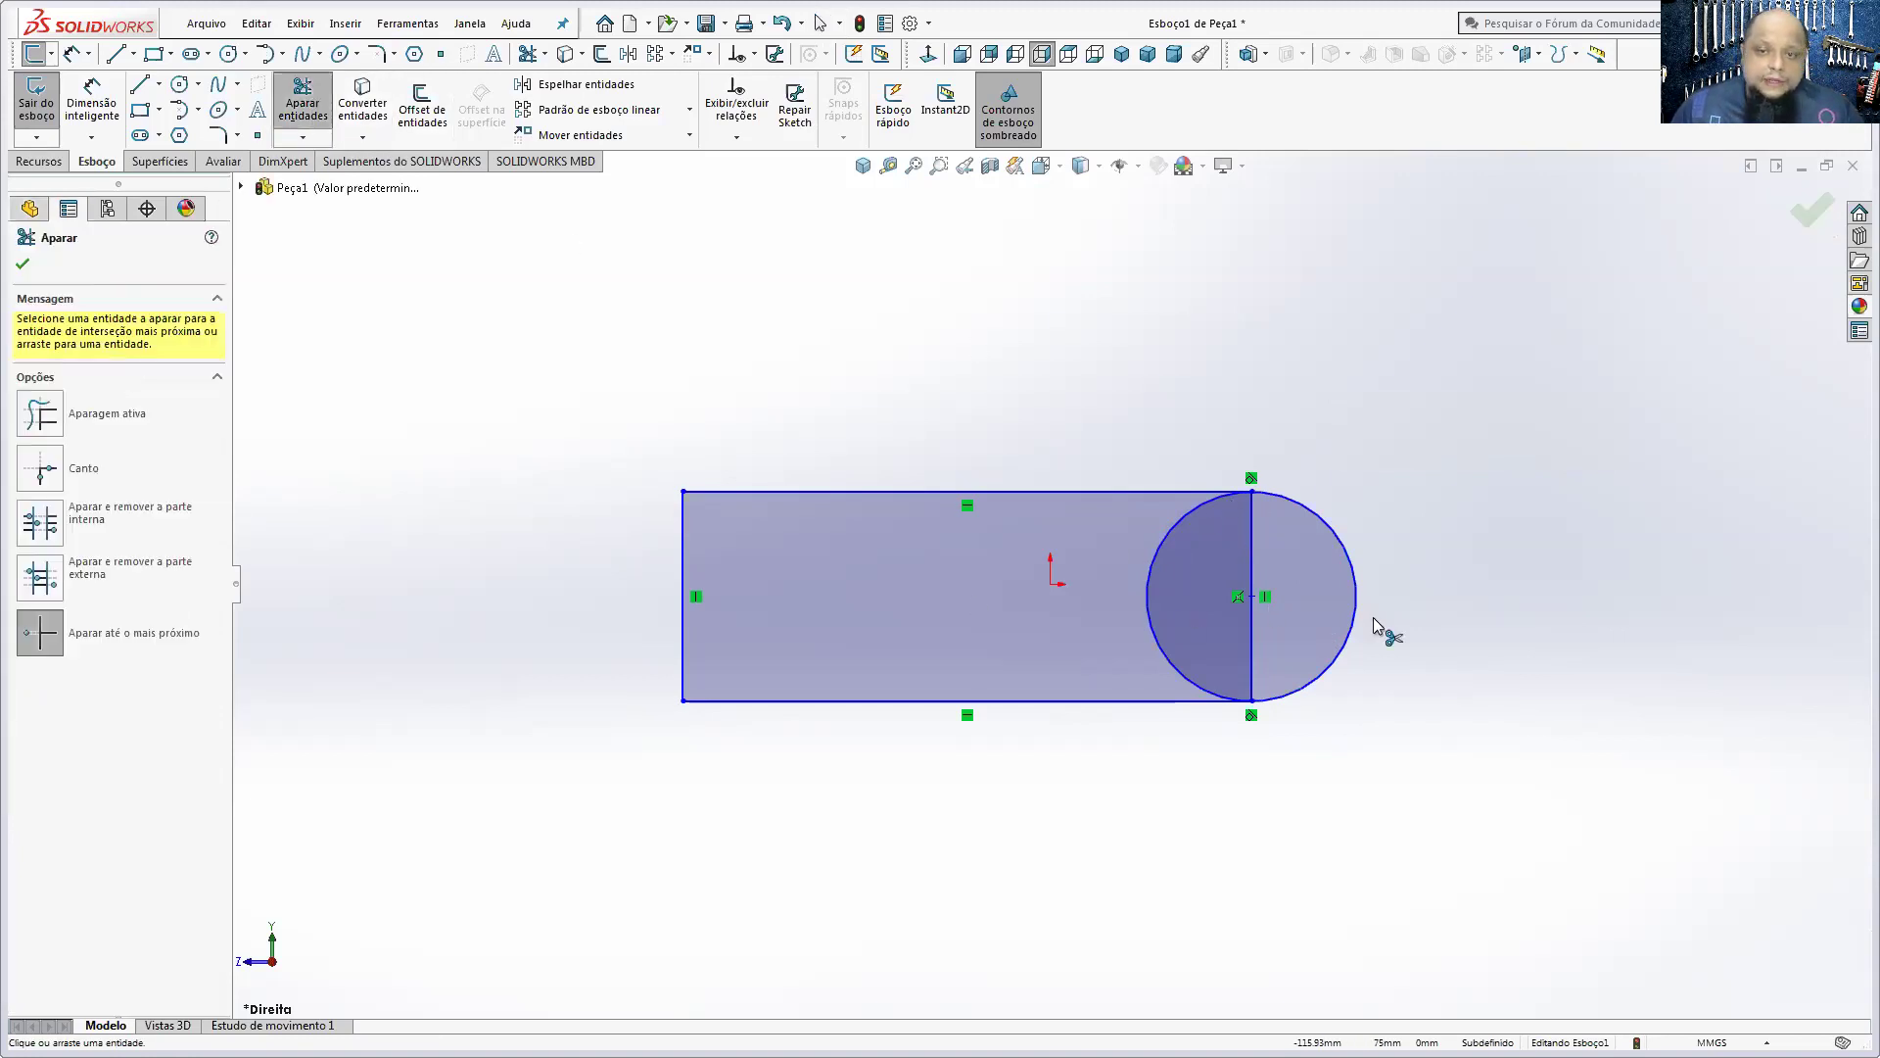
click(1190, 524)
click(1254, 583)
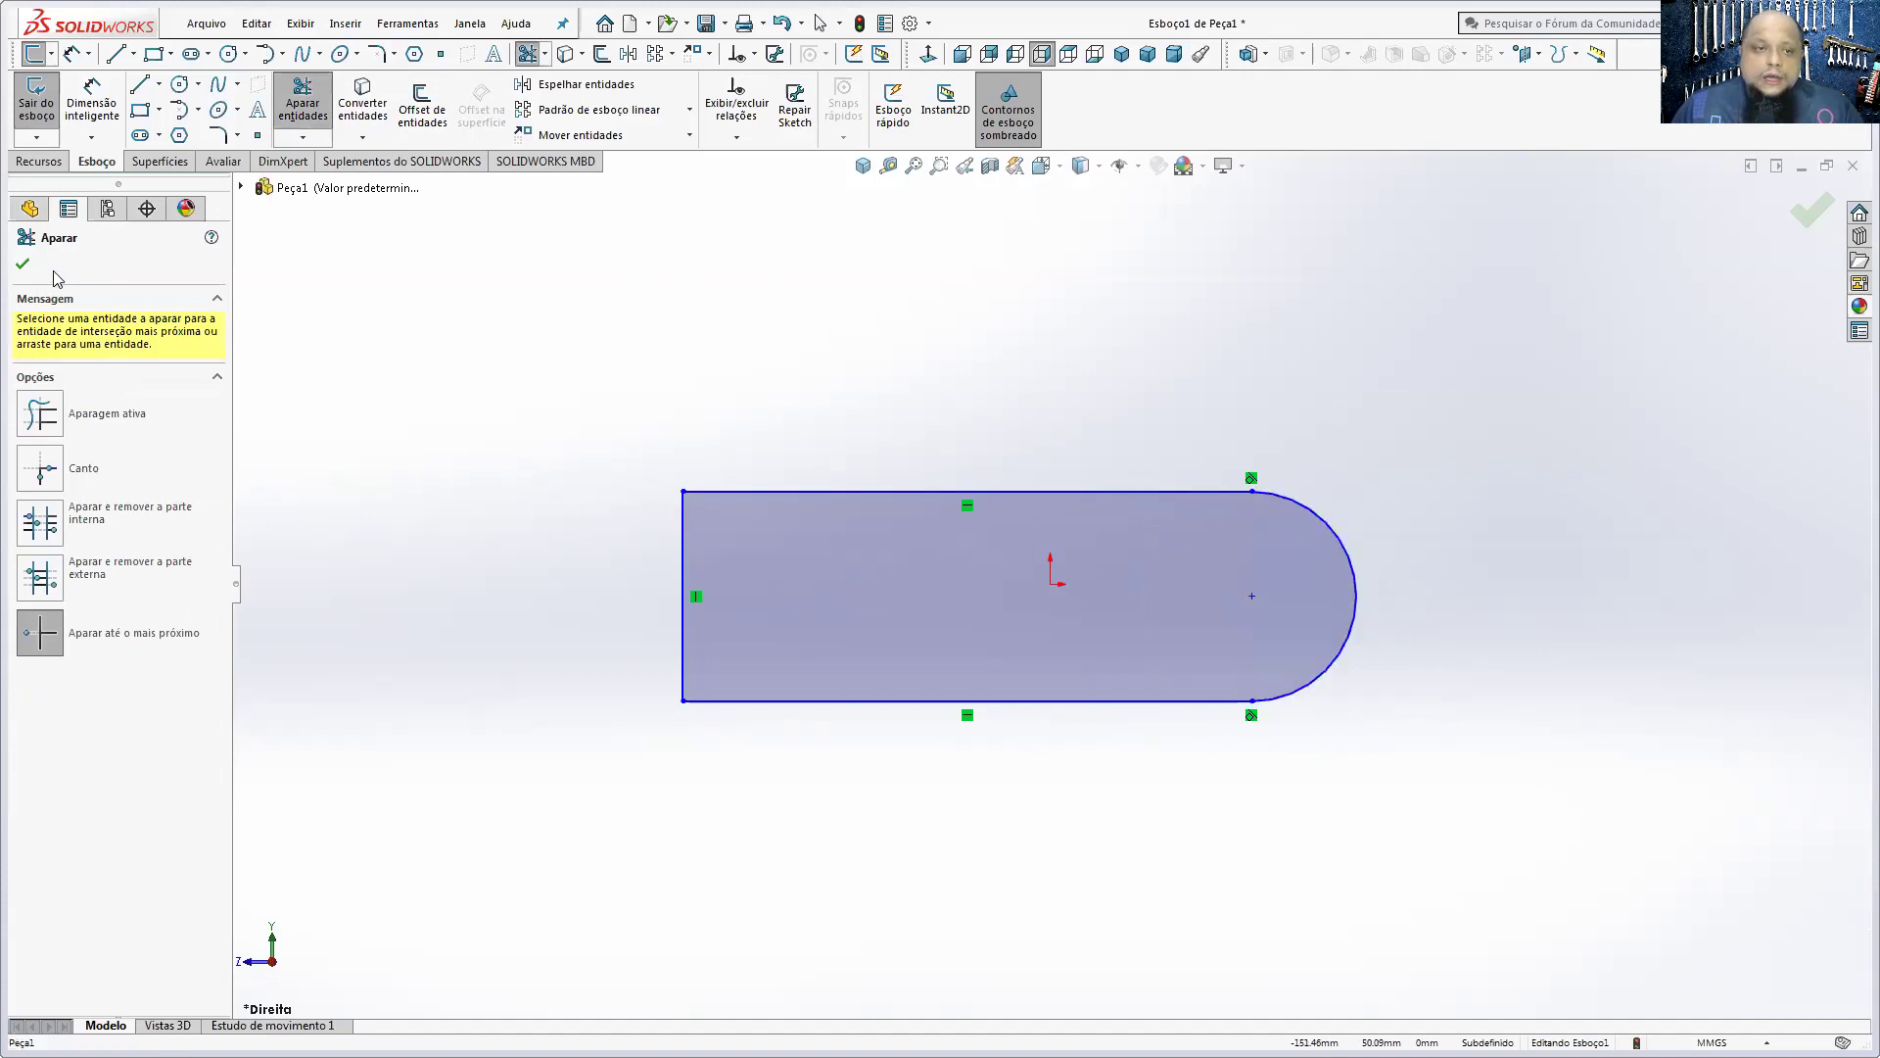
click(24, 265)
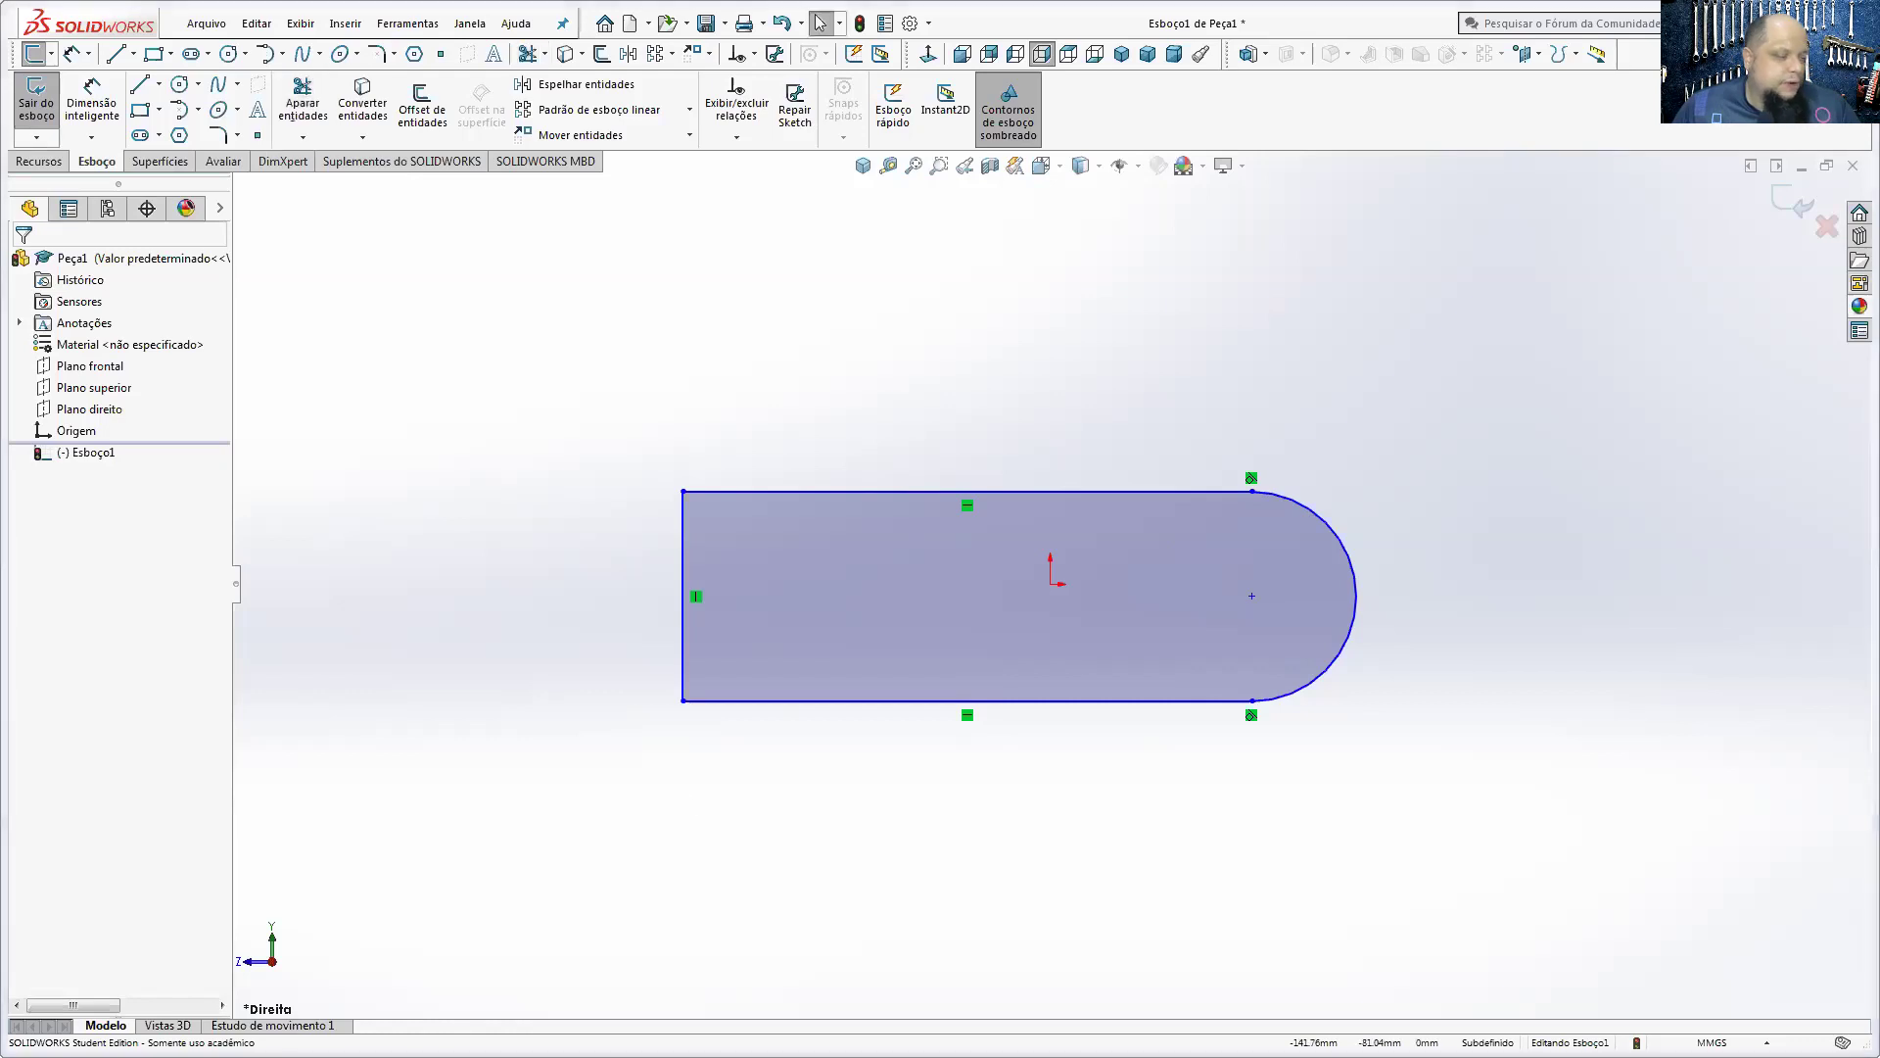
key(alt+Tab)
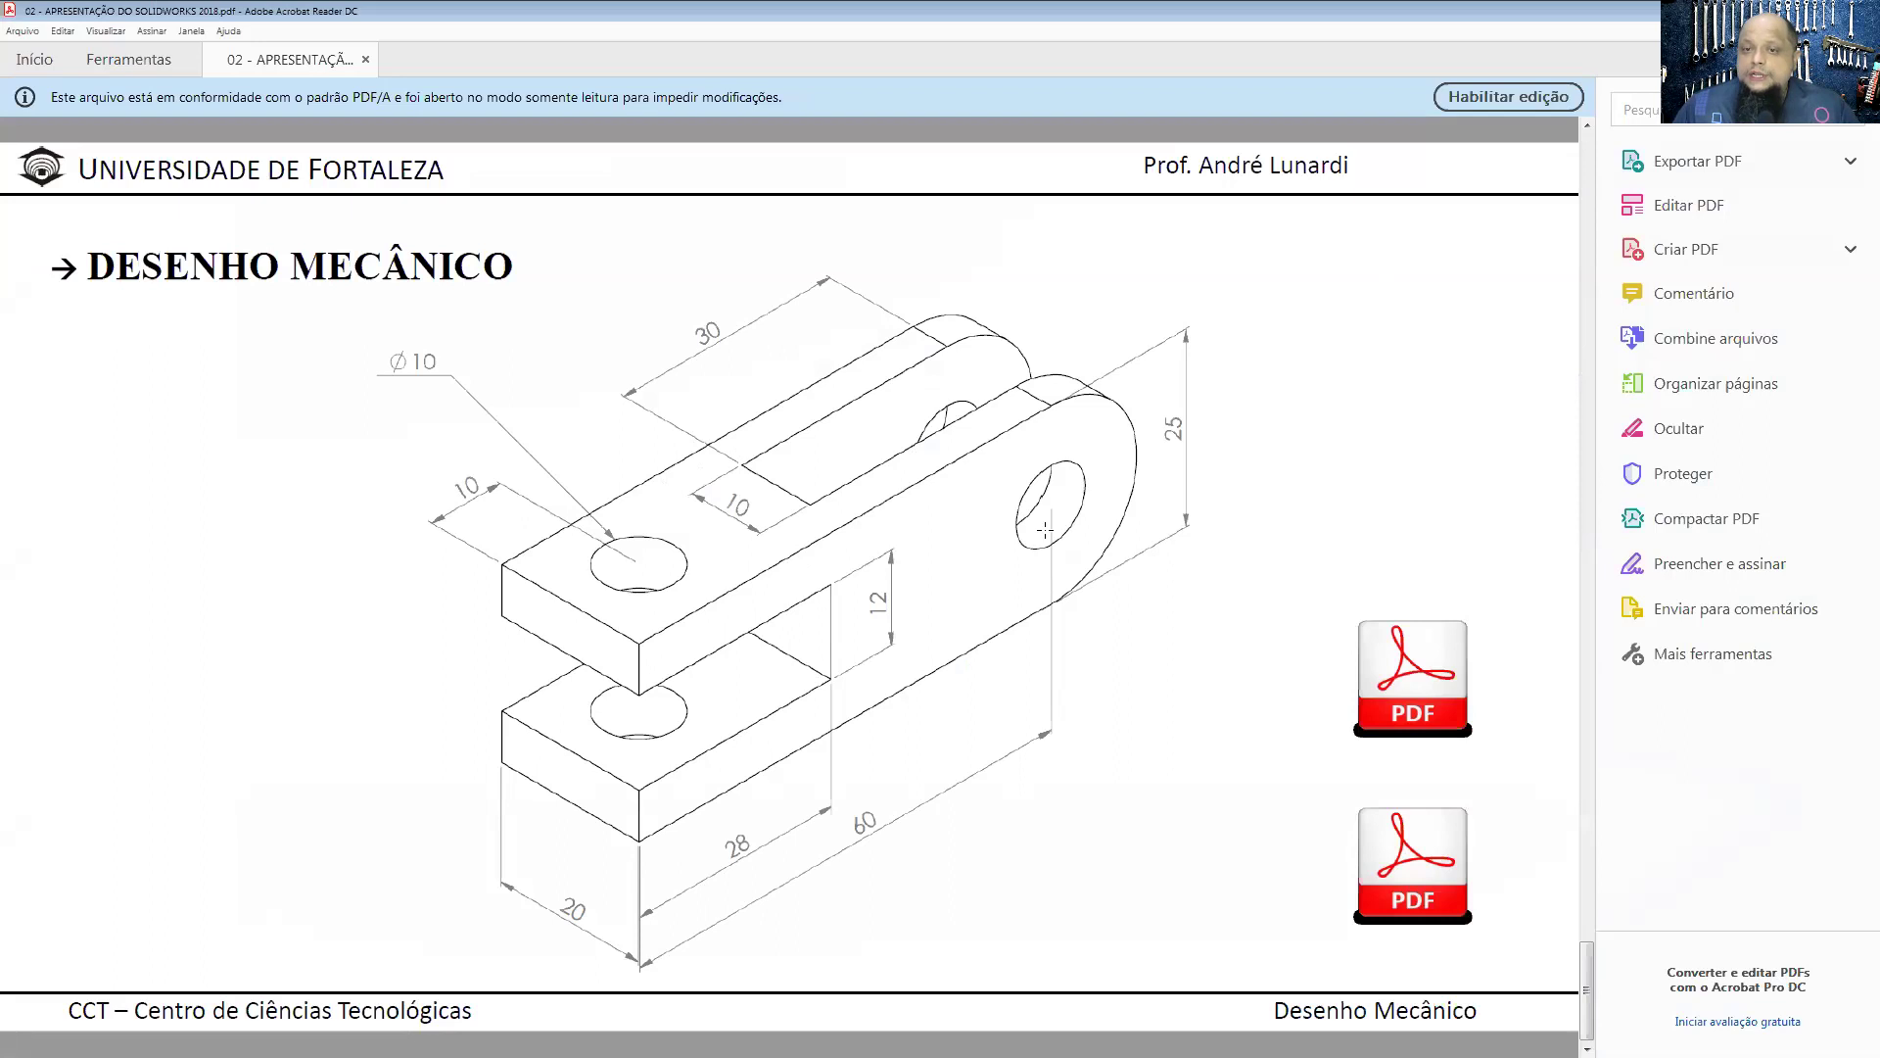
key(alt+Tab)
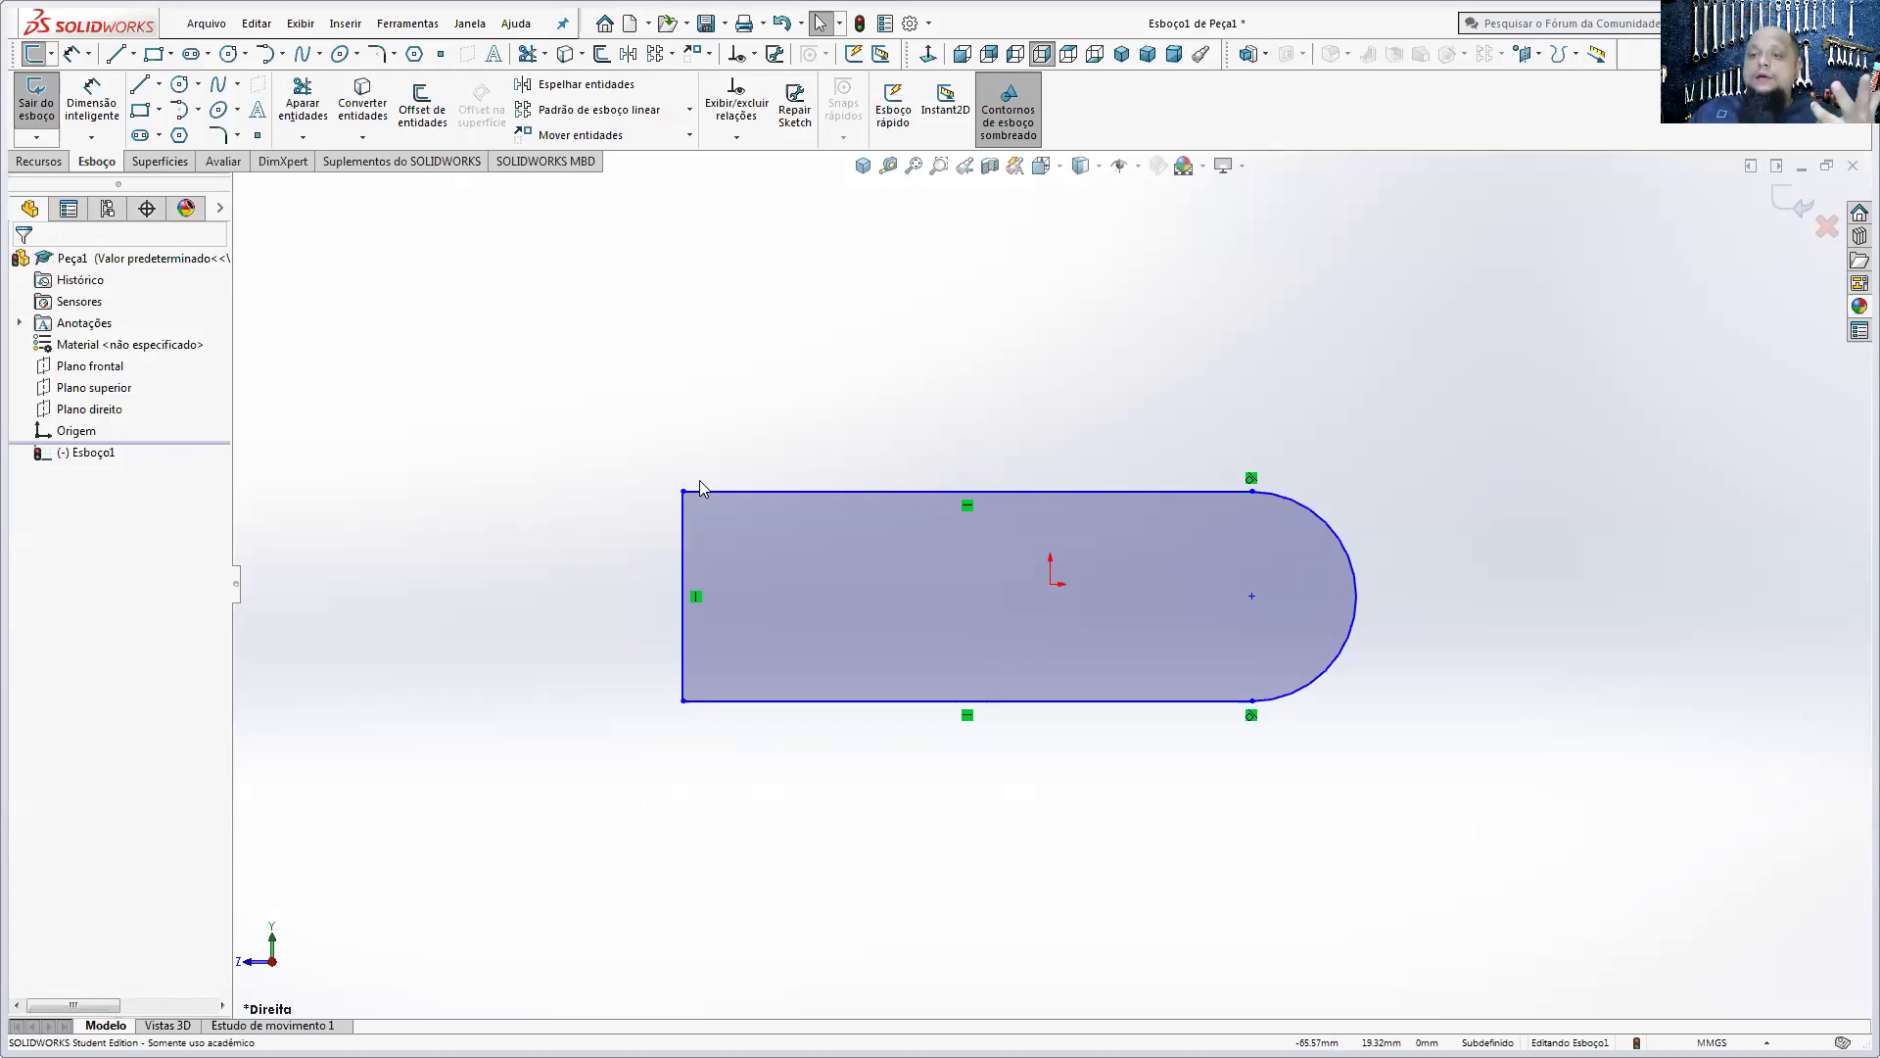
- Drag the top, bottom and left edges and the arc centre to enlarge the profile
drag(756, 488, 789, 411)
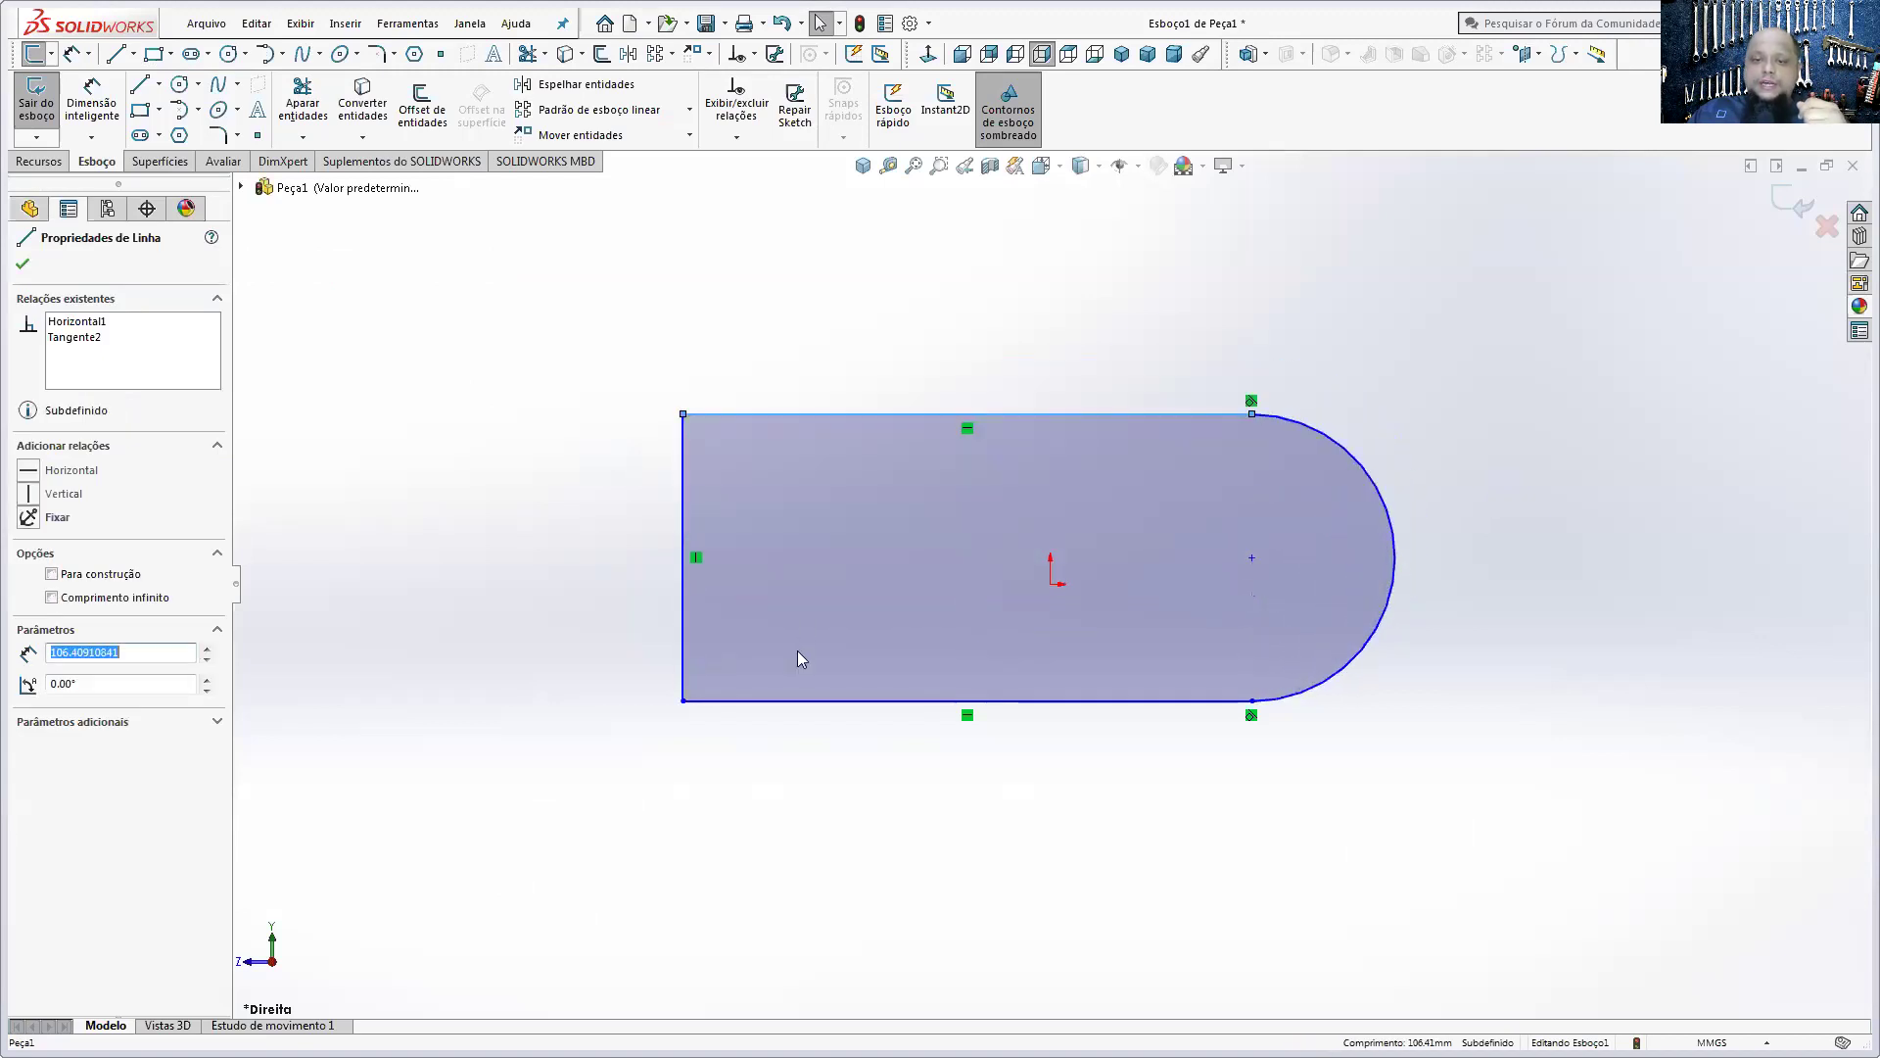
mouse_move(791, 701)
mouse_down()
mouse_move(777, 820)
mouse_move(773, 741)
mouse_up()
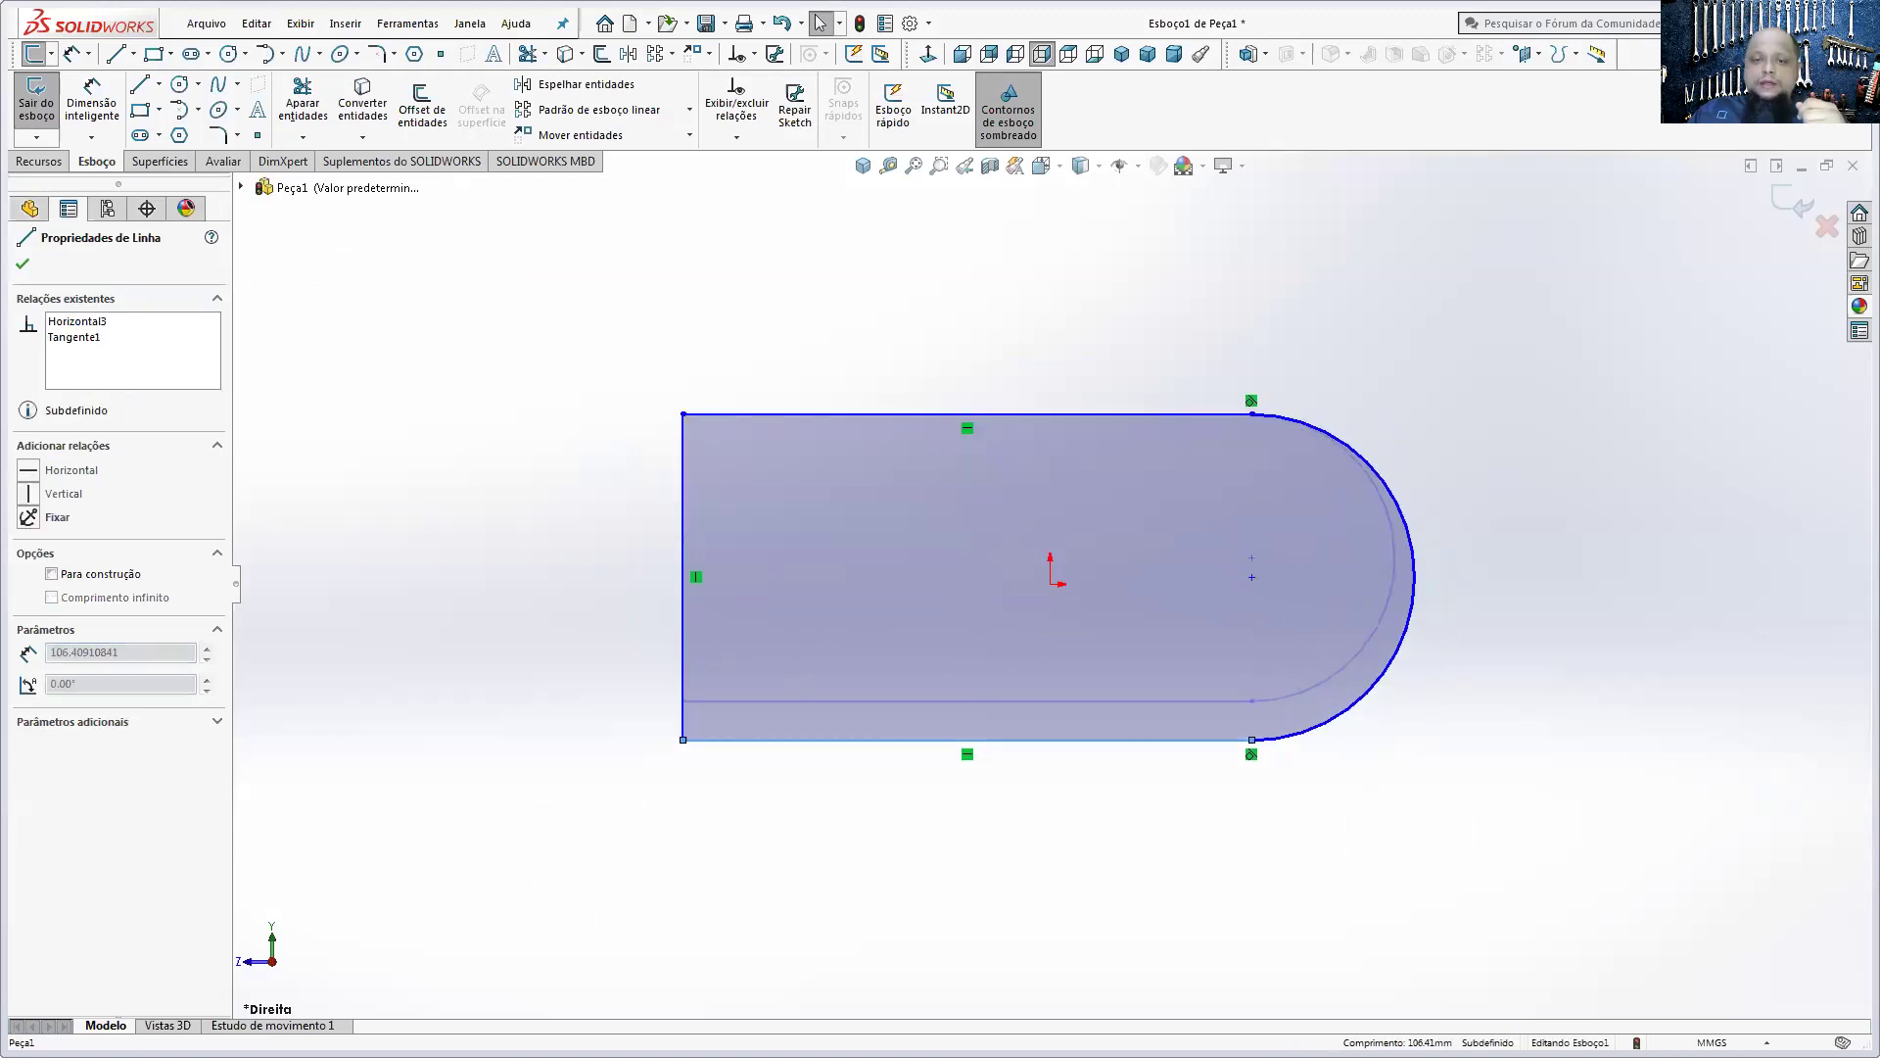
mouse_move(681, 627)
mouse_down()
mouse_move(582, 617)
mouse_move(609, 610)
mouse_up()
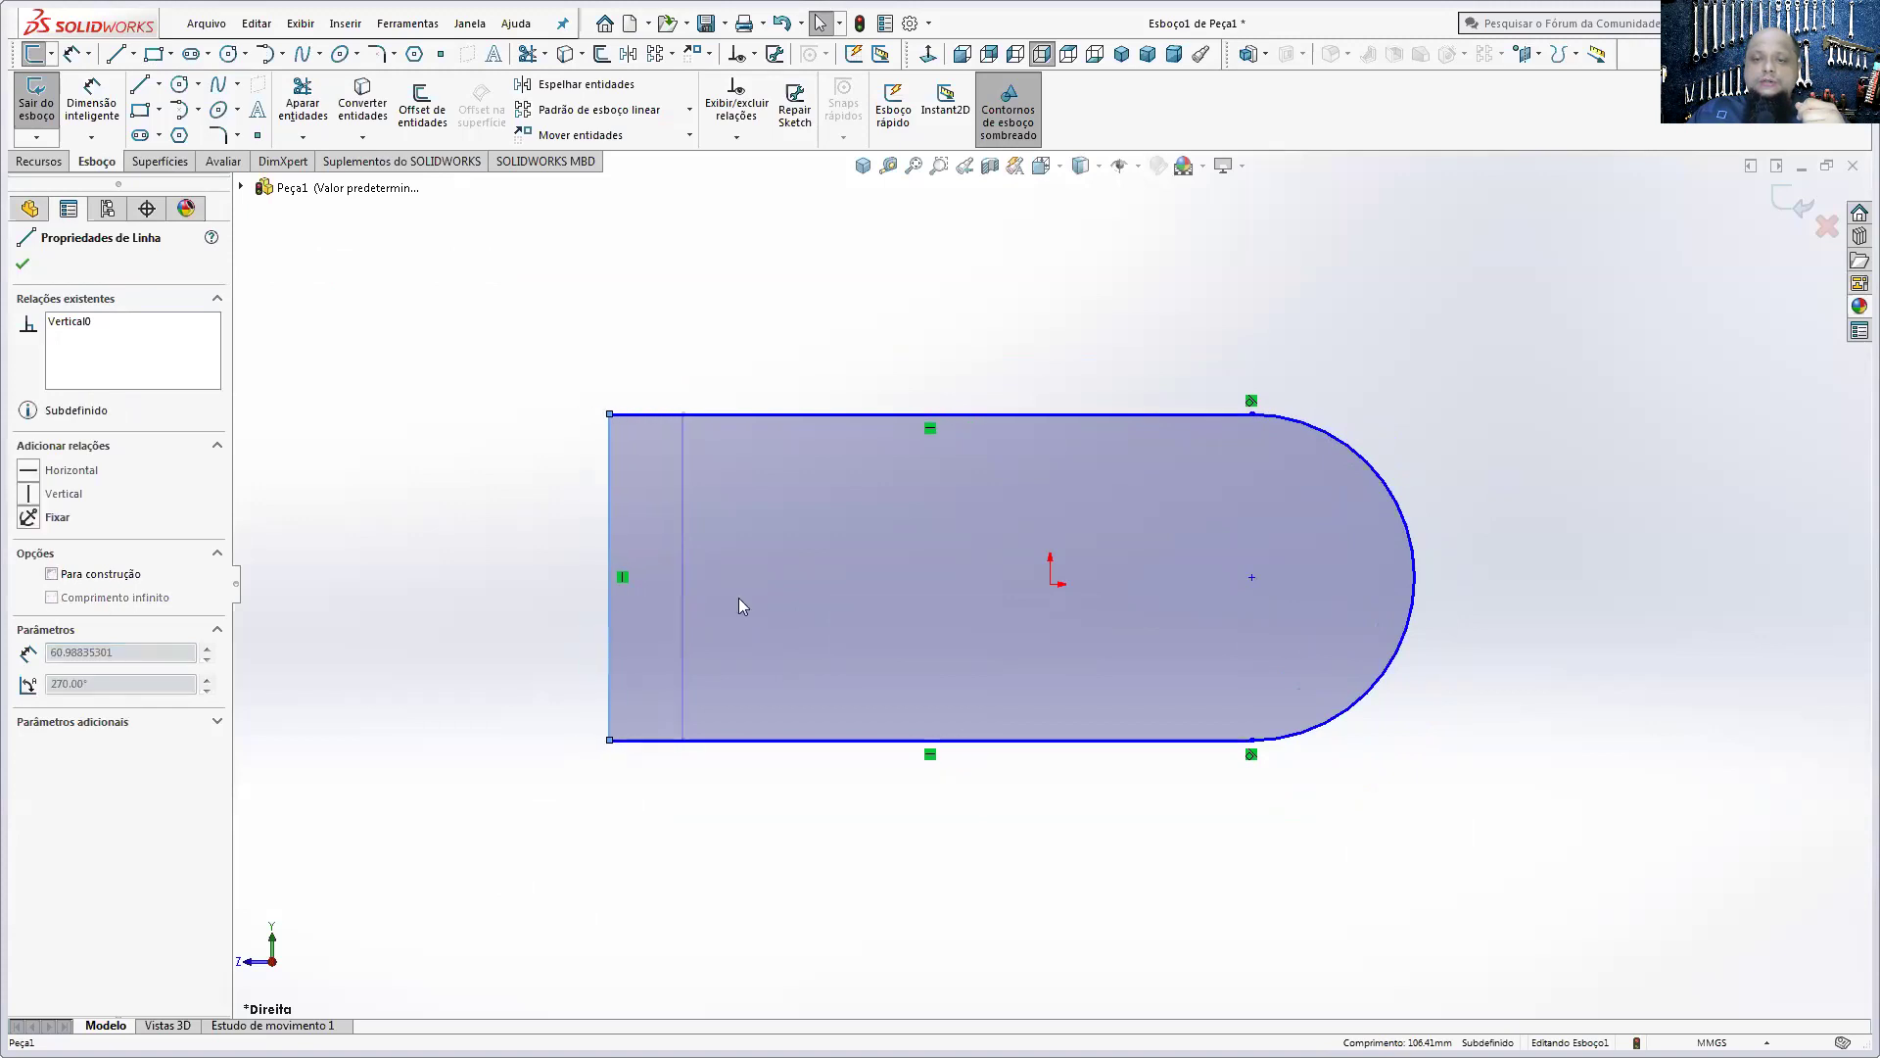
drag(1256, 573, 1252, 558)
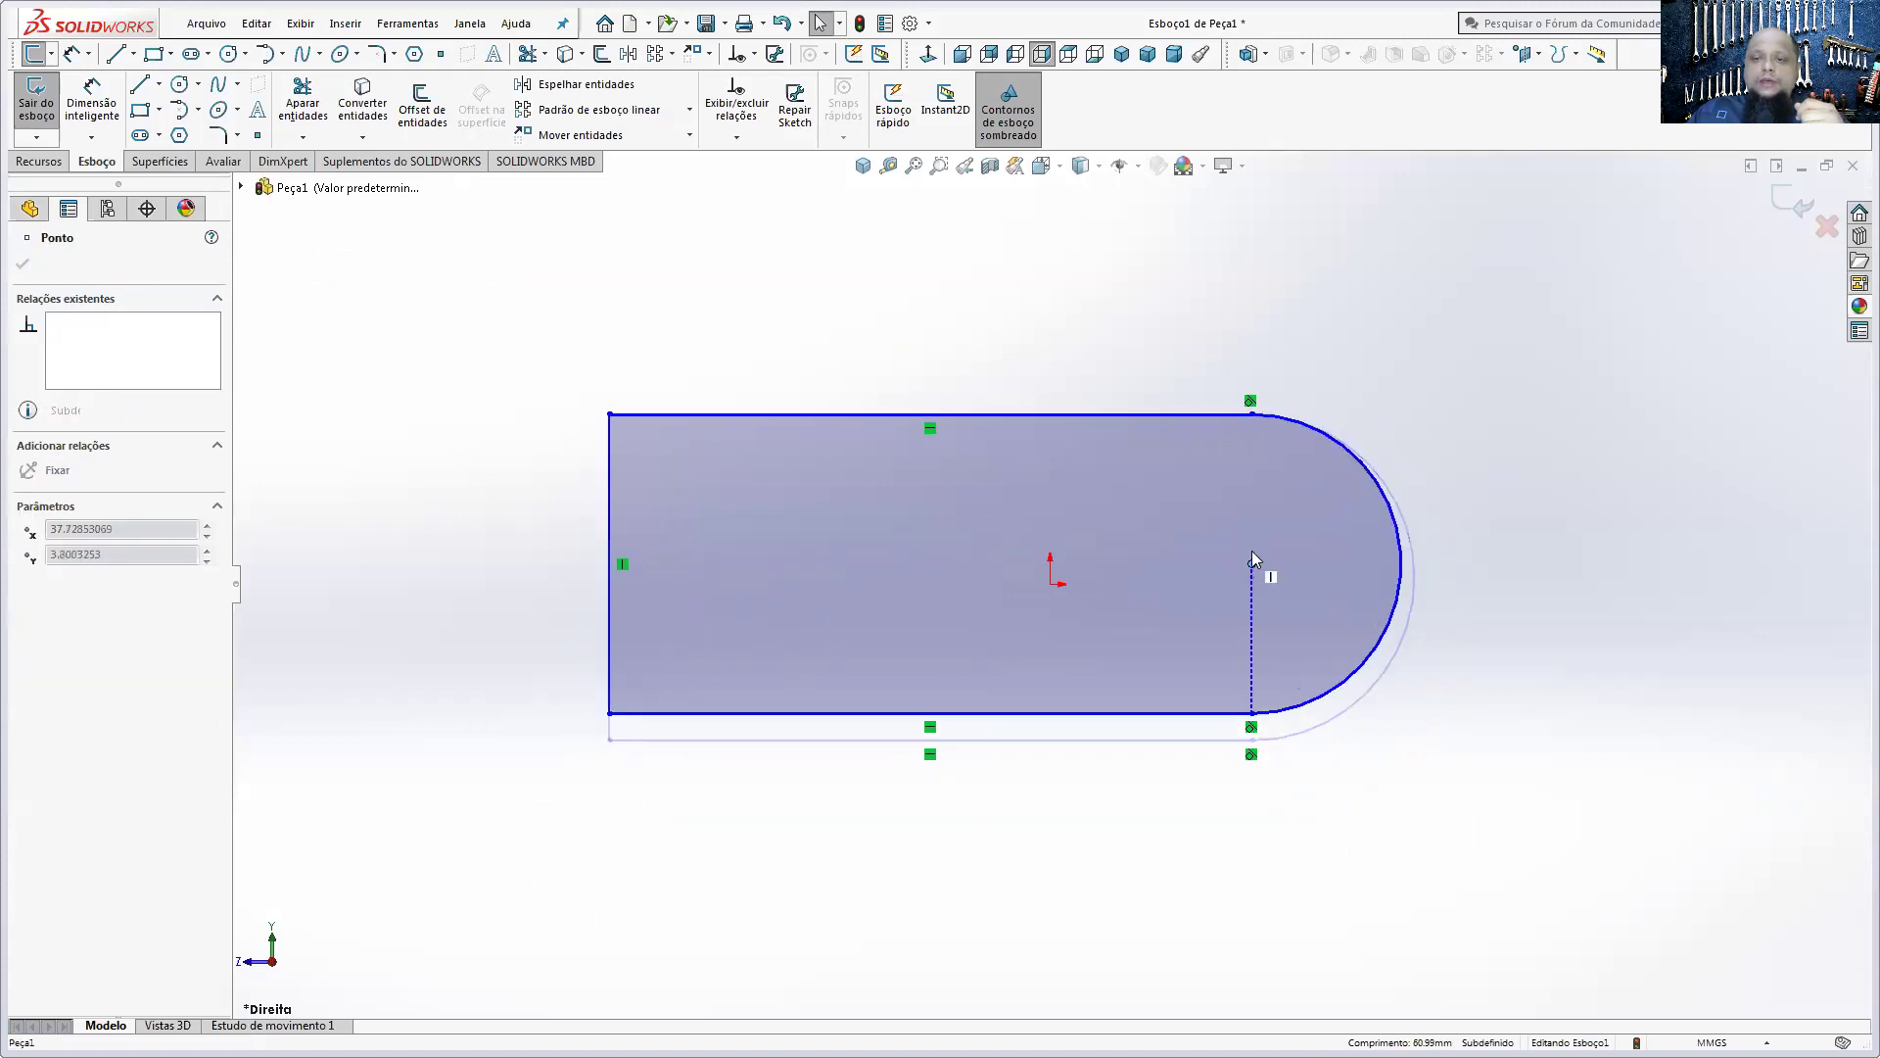
click(1607, 618)
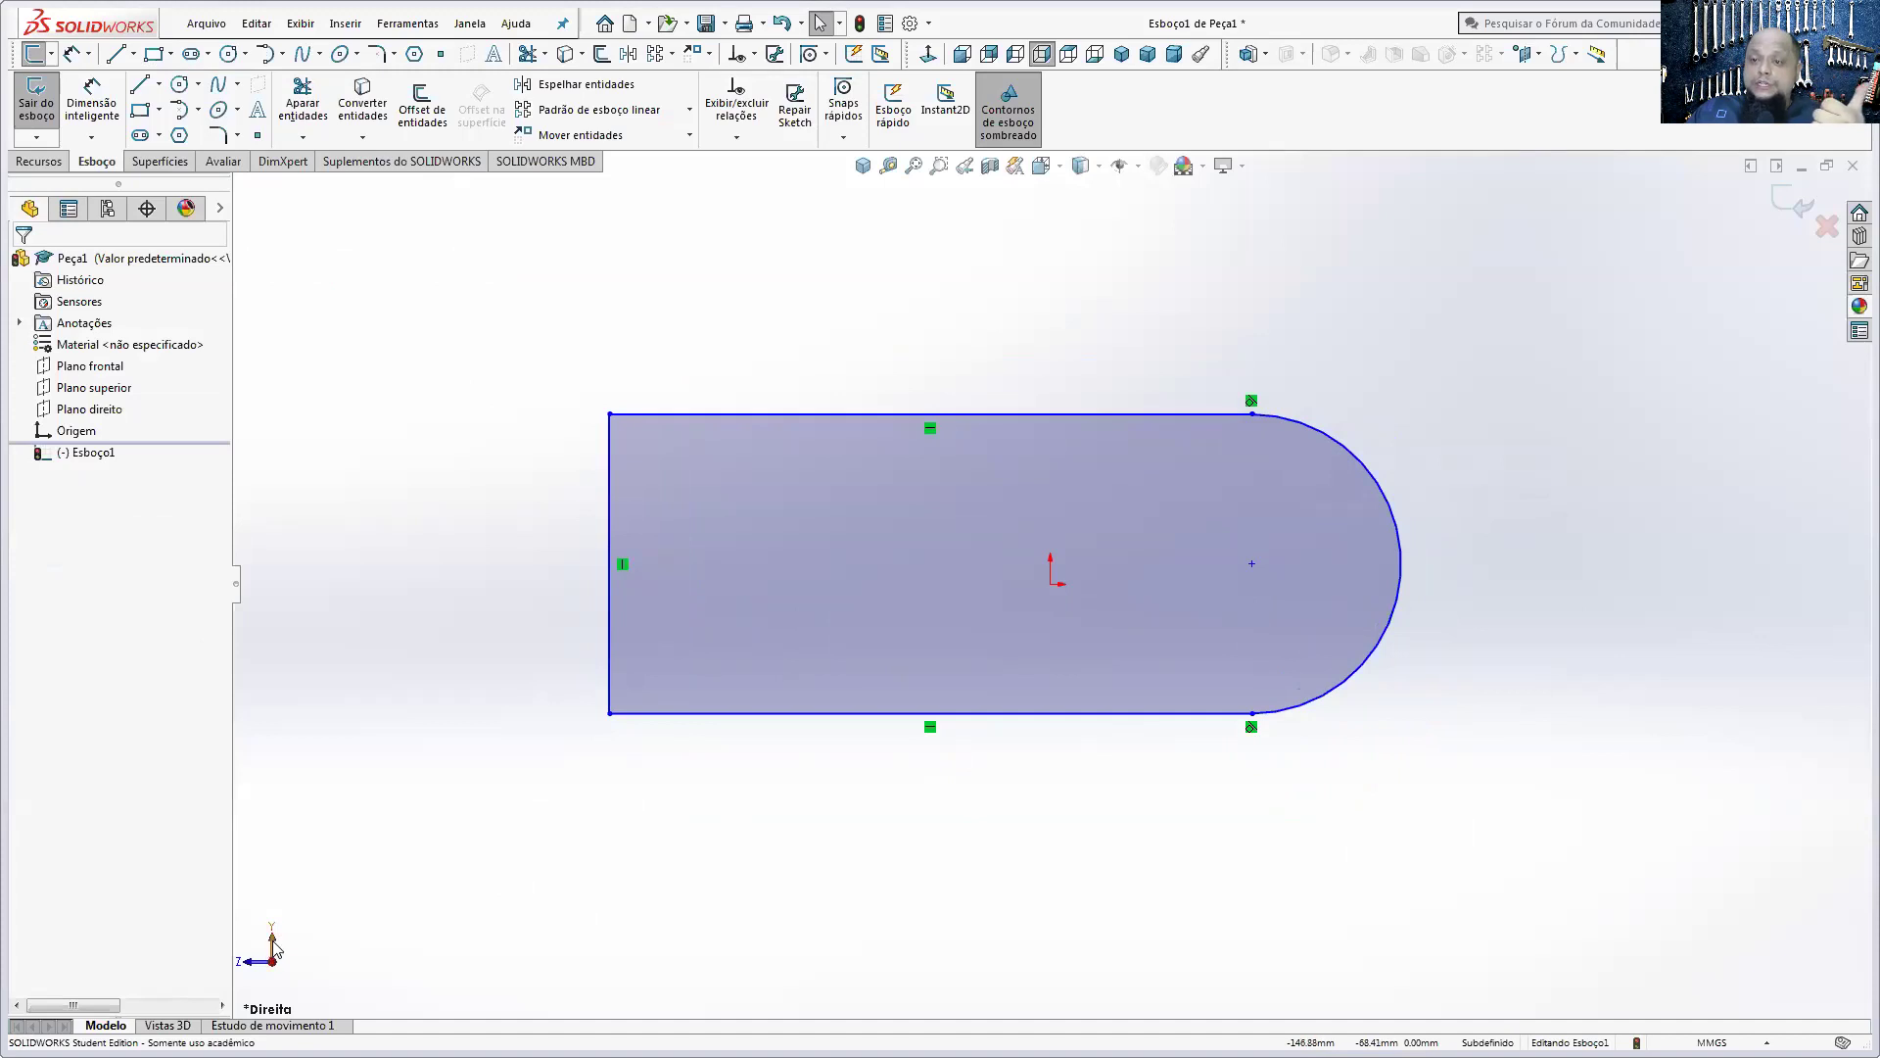
click(1050, 585)
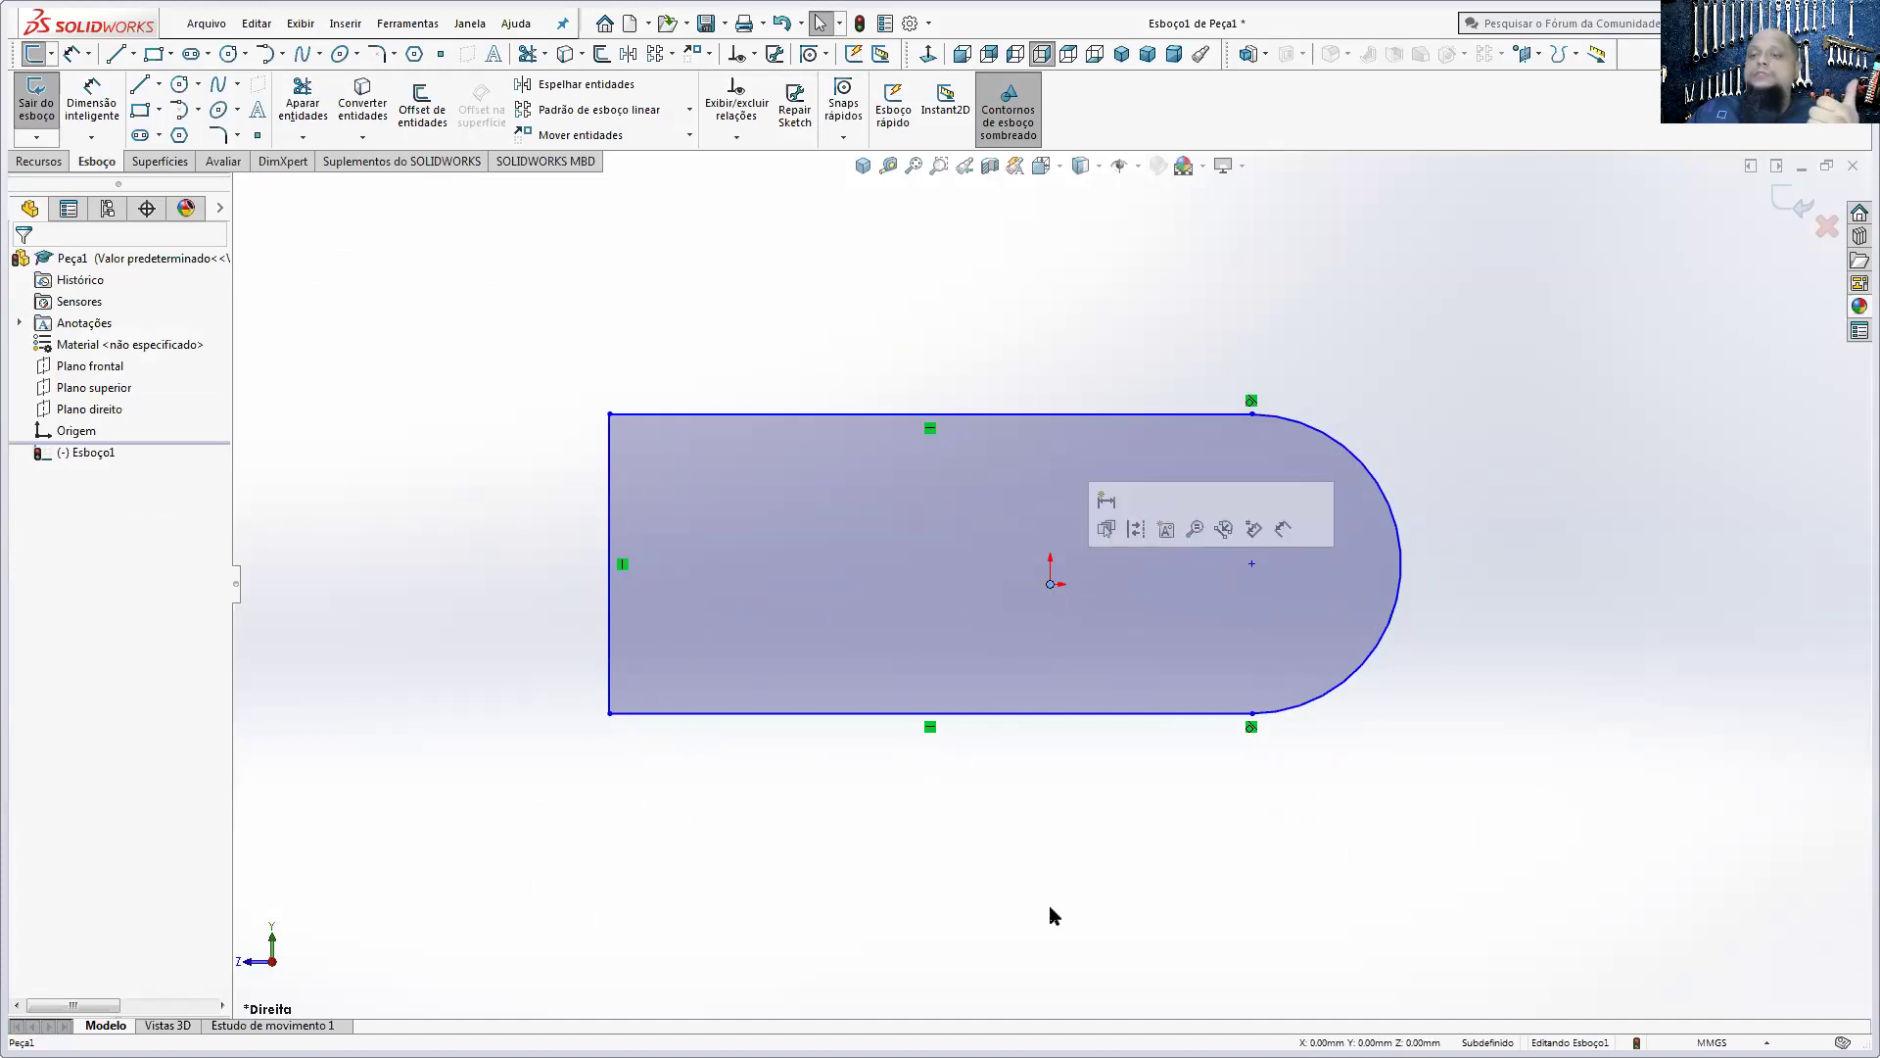
mouse_move(1045, 633)
middle_down()
mouse_move(1077, 459)
mouse_move(1171, 771)
middle_up()
key(ctrl+8)
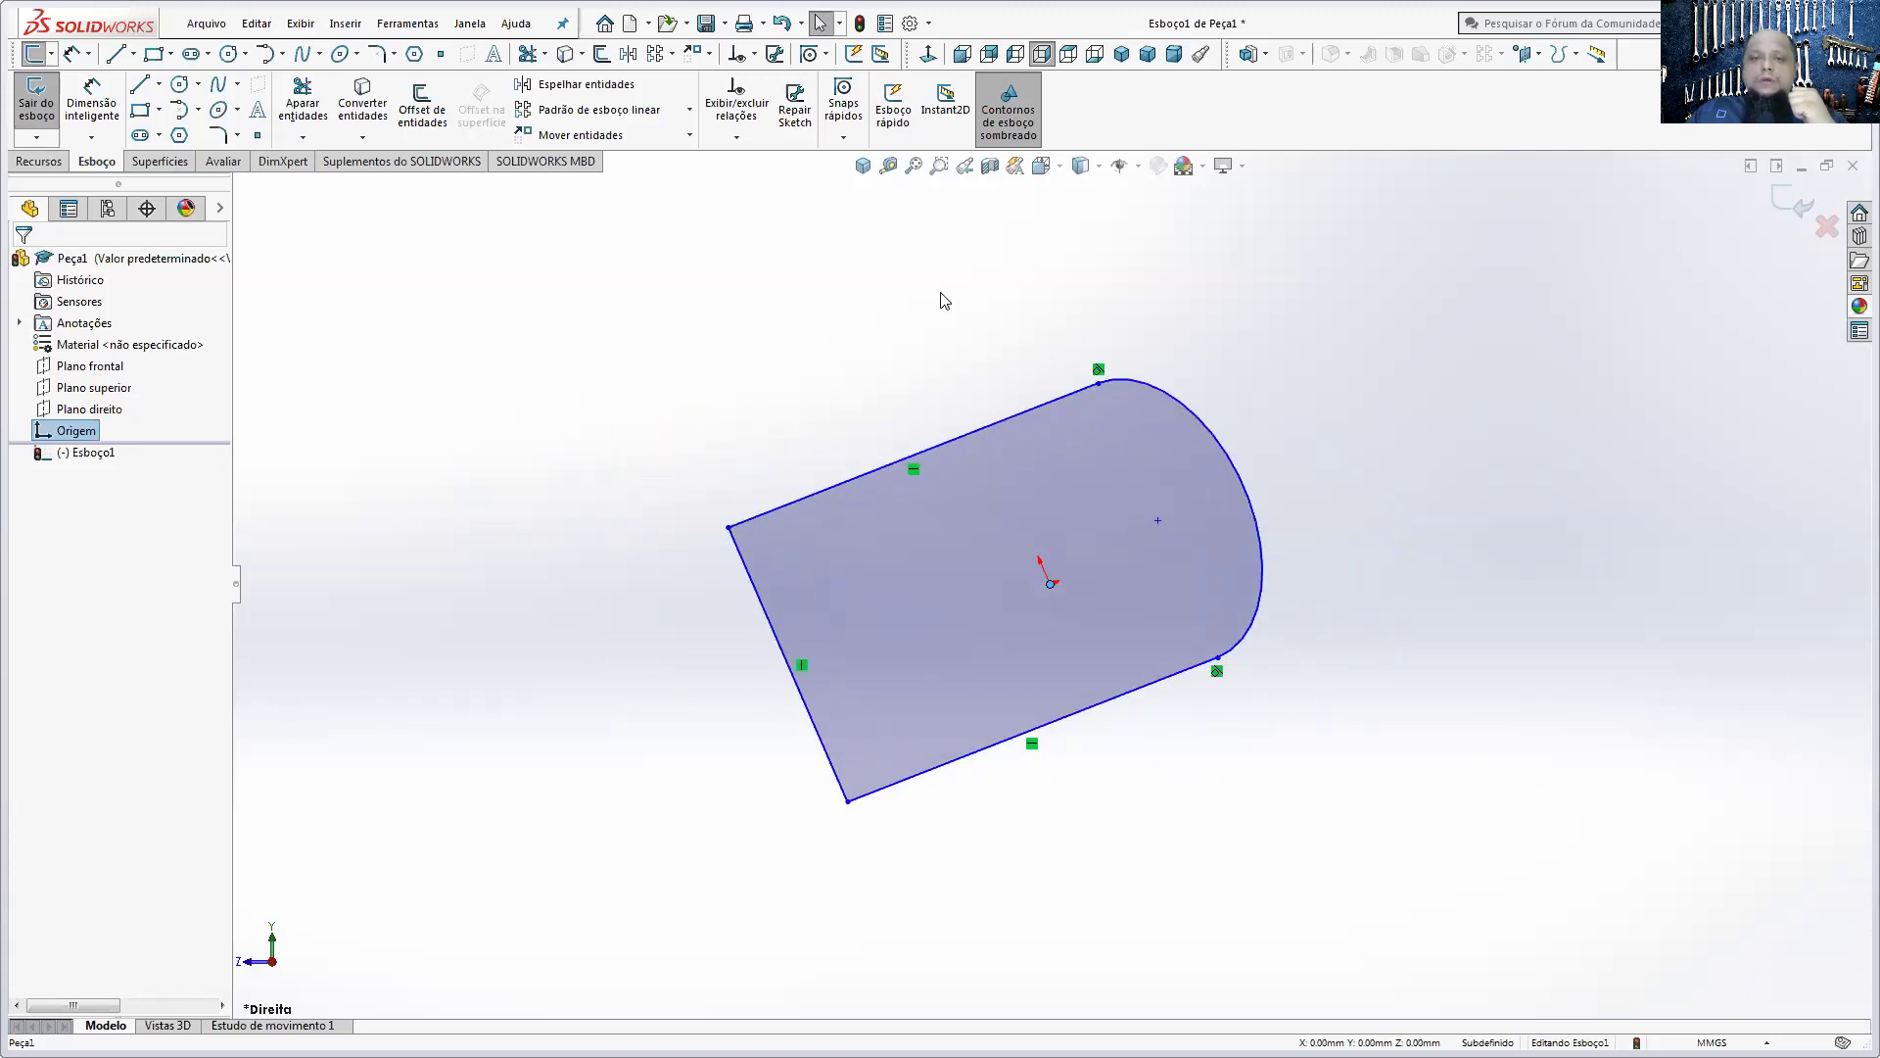
key(ctrl+7)
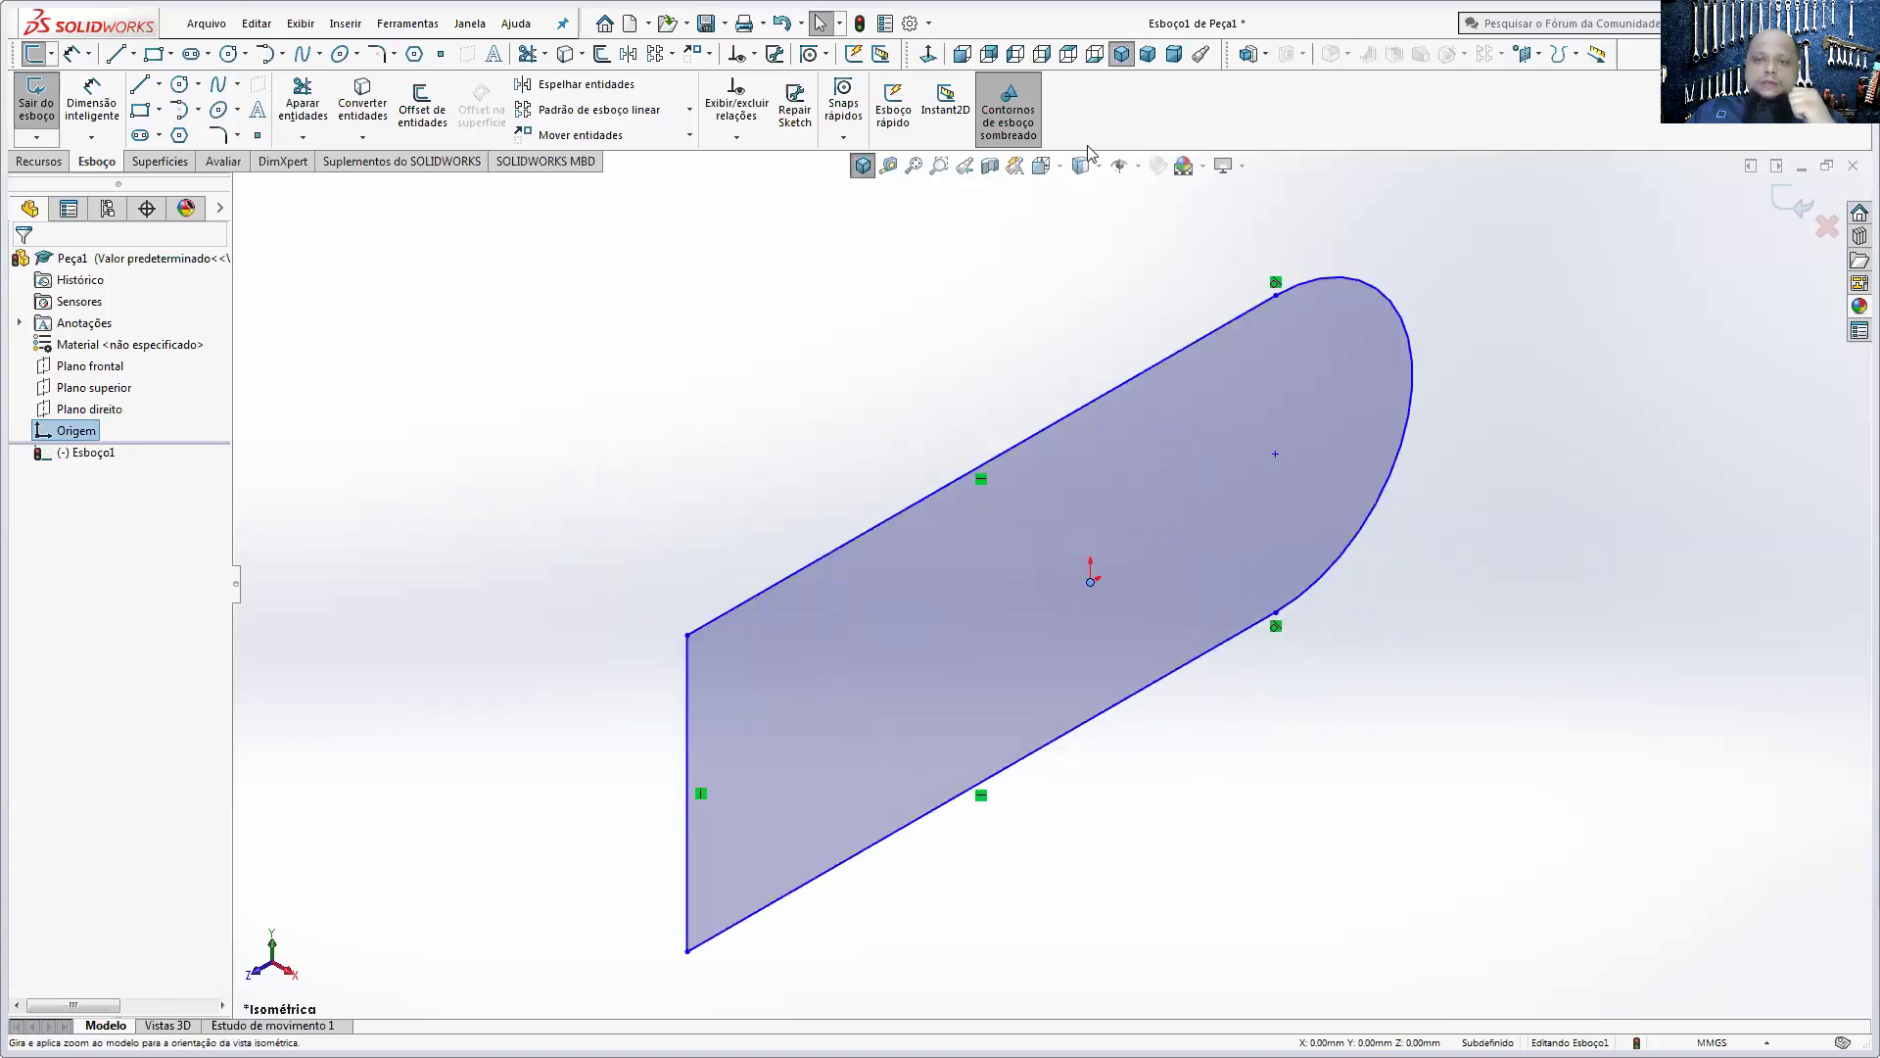
click(930, 56)
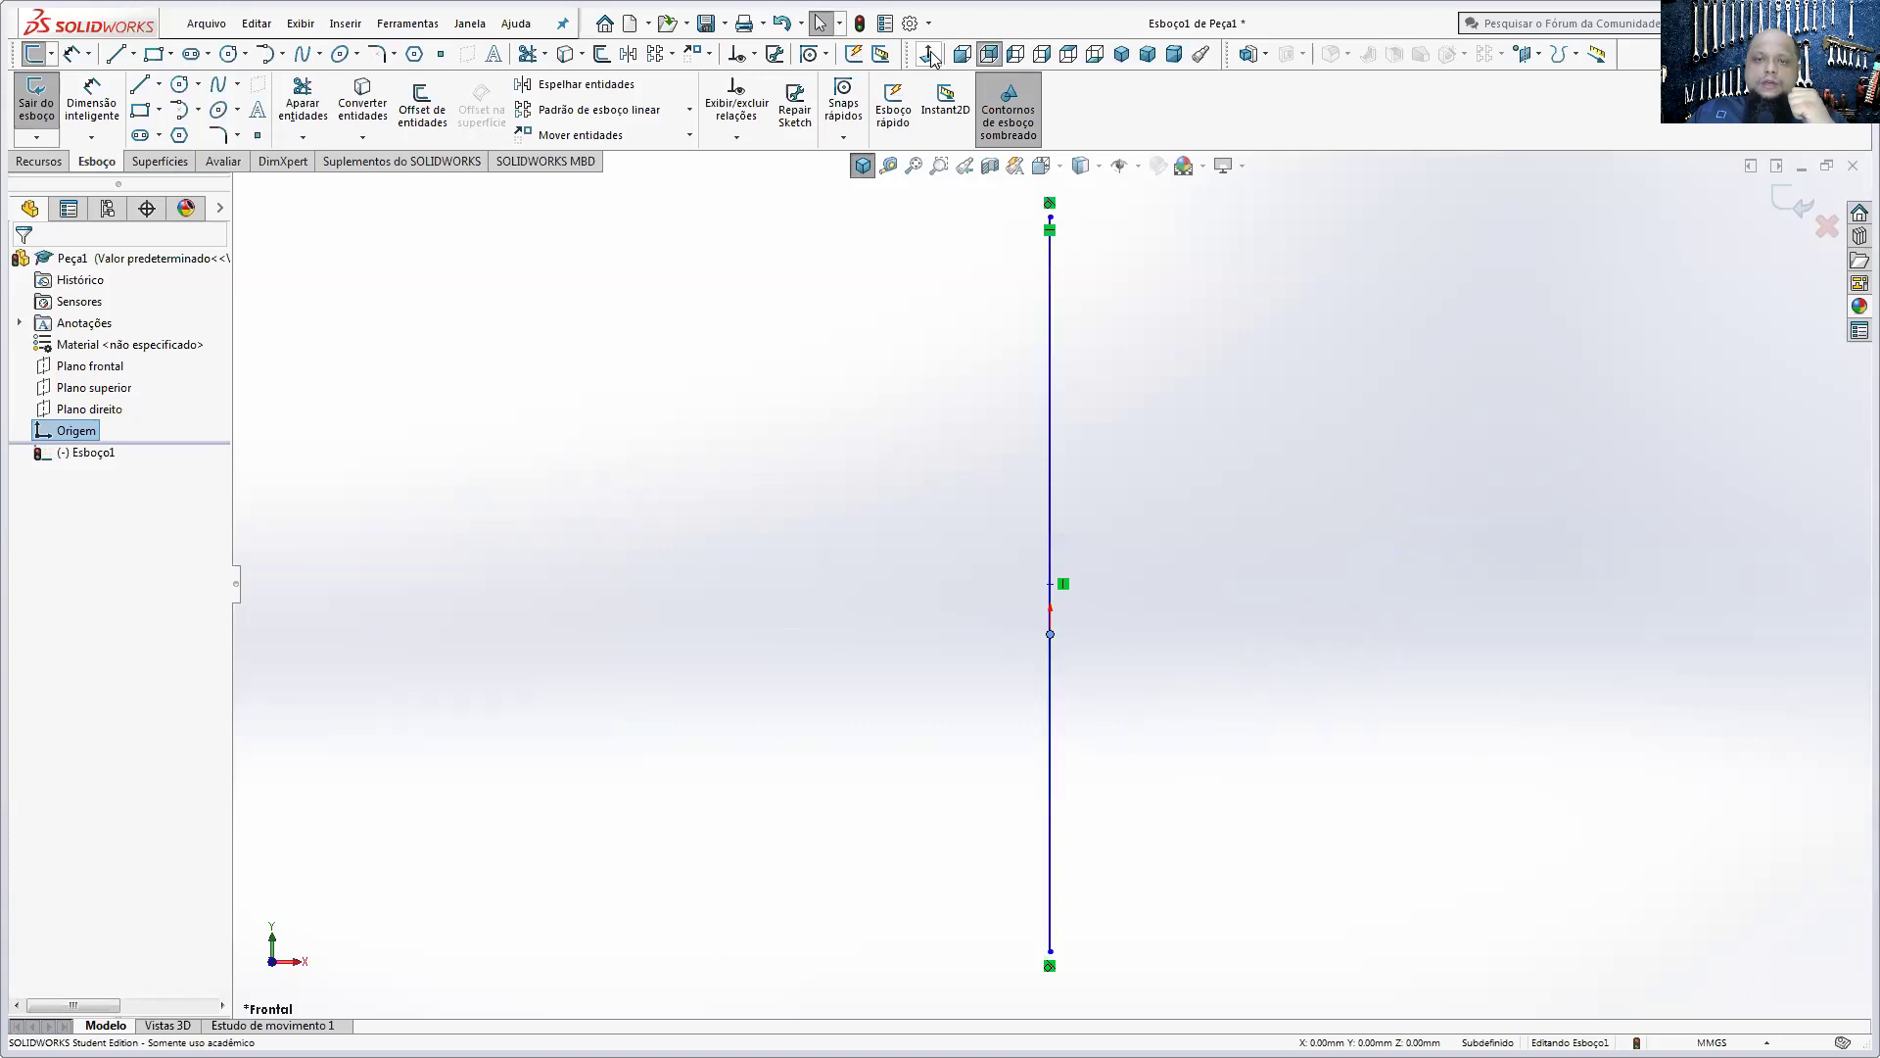
mouse_move(1077, 500)
middle_down()
mouse_move(953, 390)
mouse_move(844, 541)
mouse_move(903, 492)
middle_up()
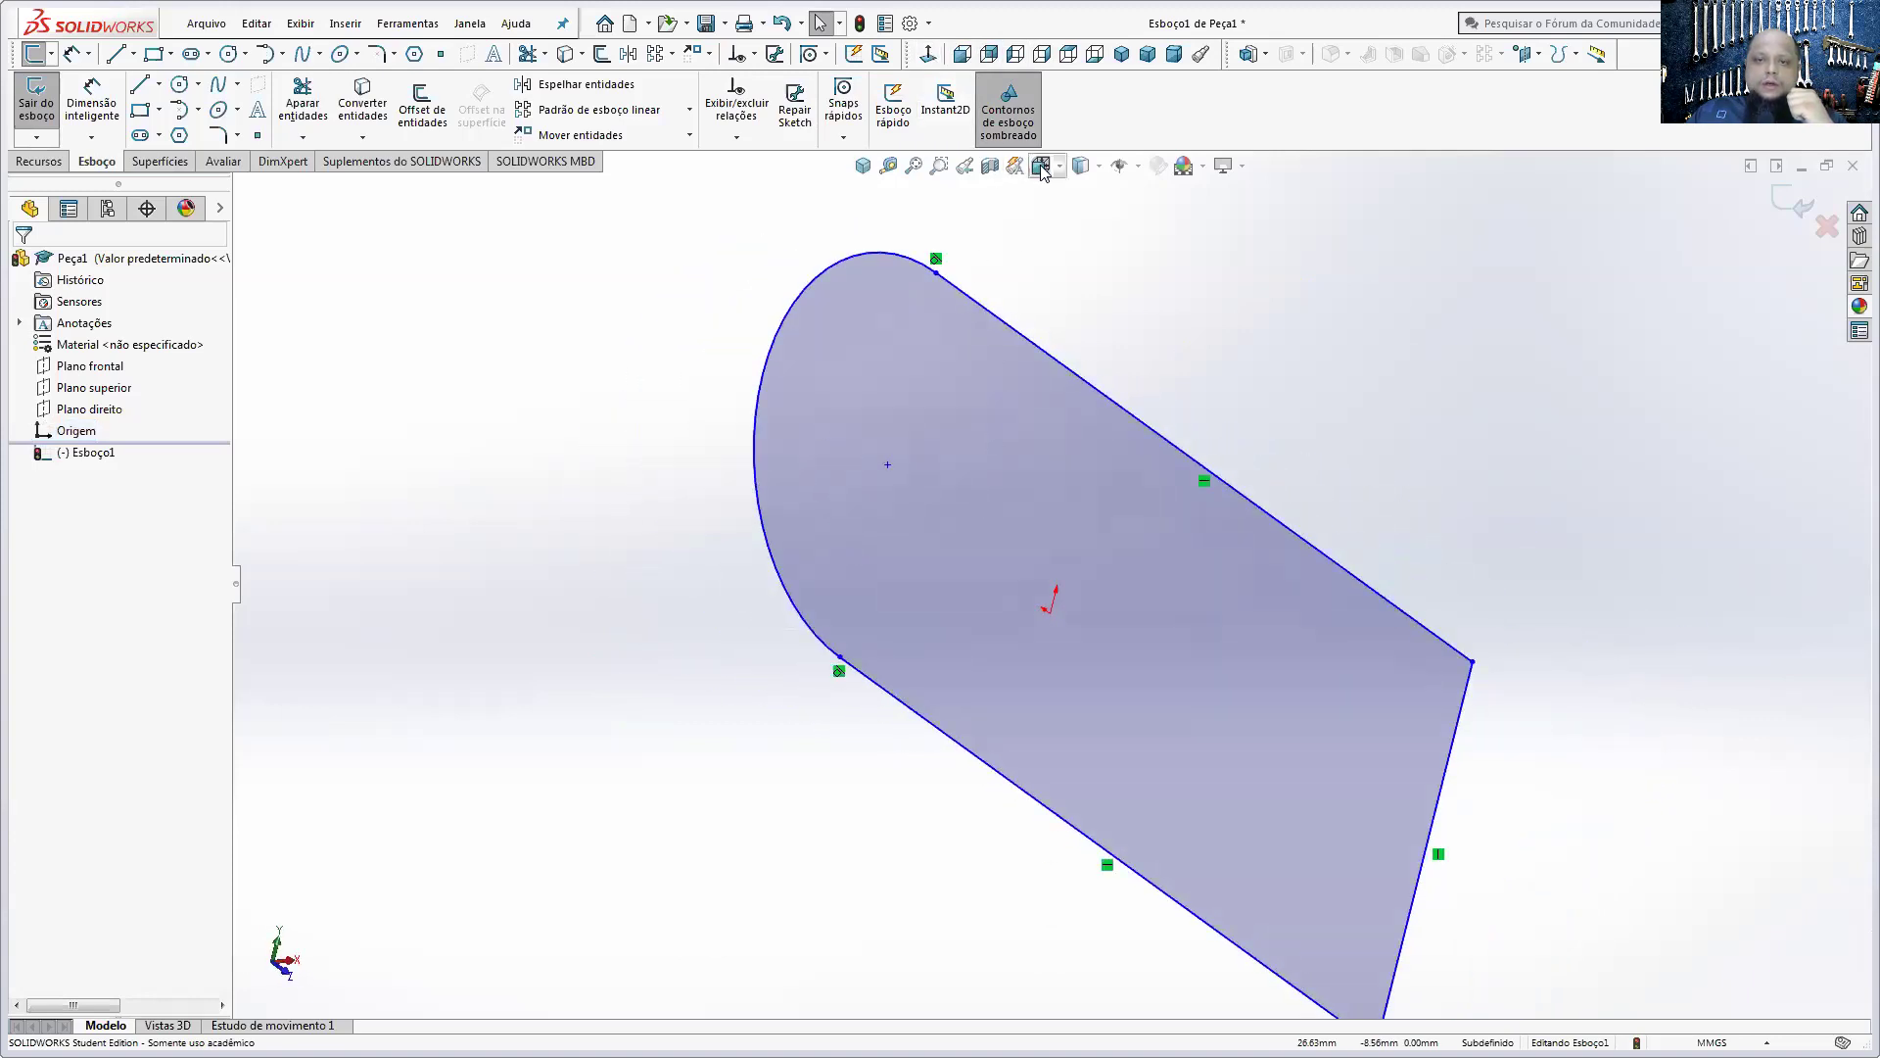
click(860, 167)
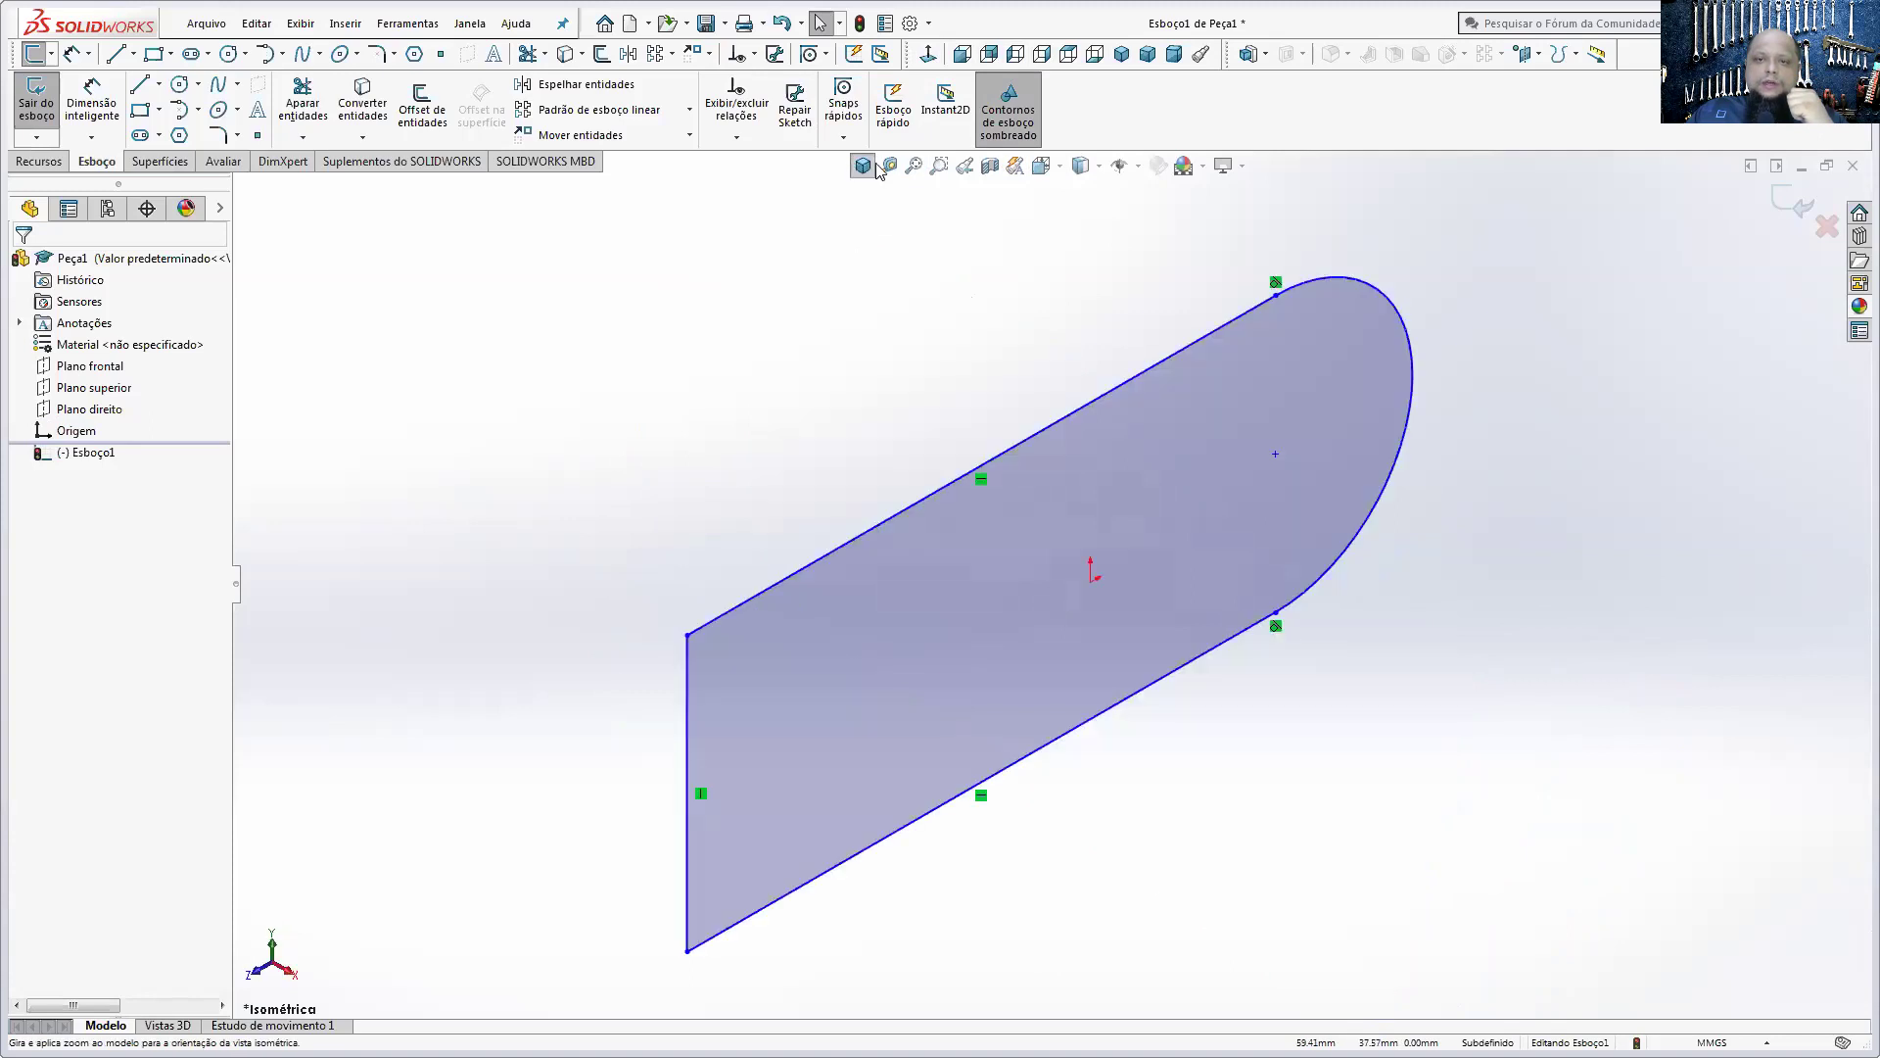
click(1041, 166)
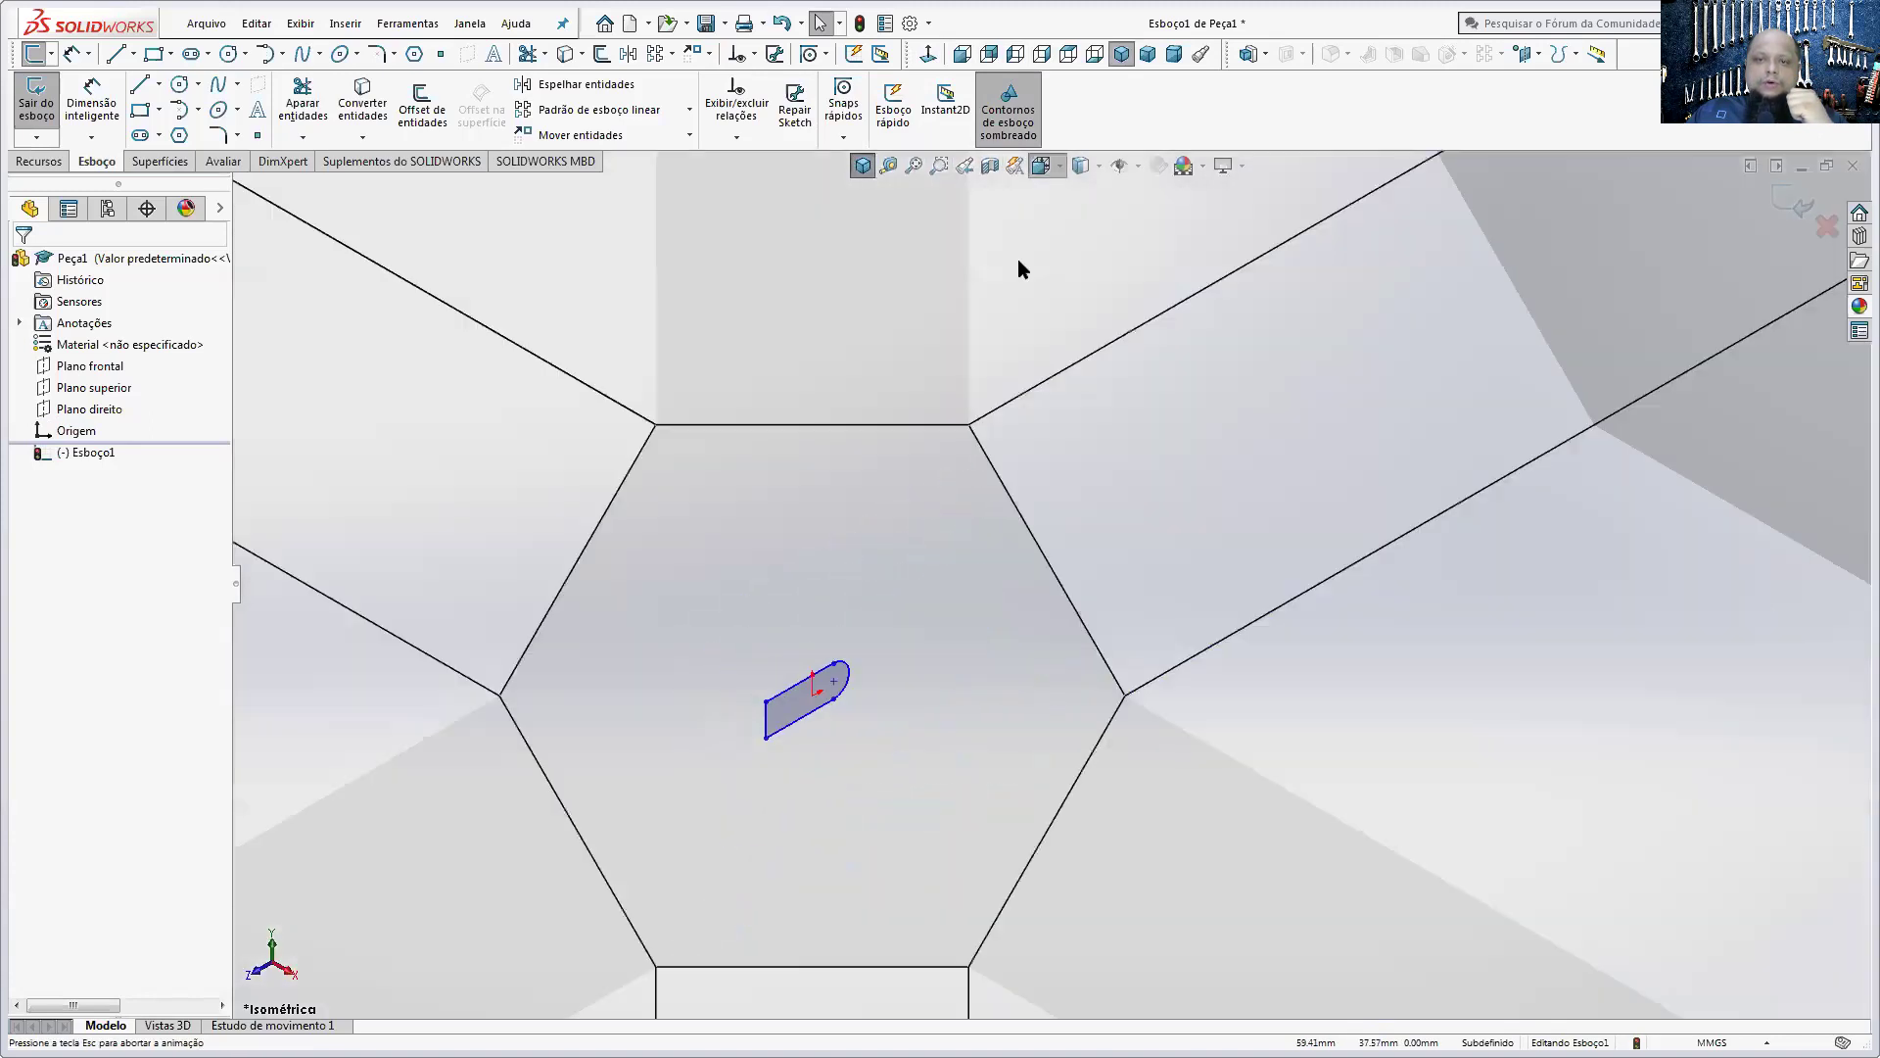
click(954, 683)
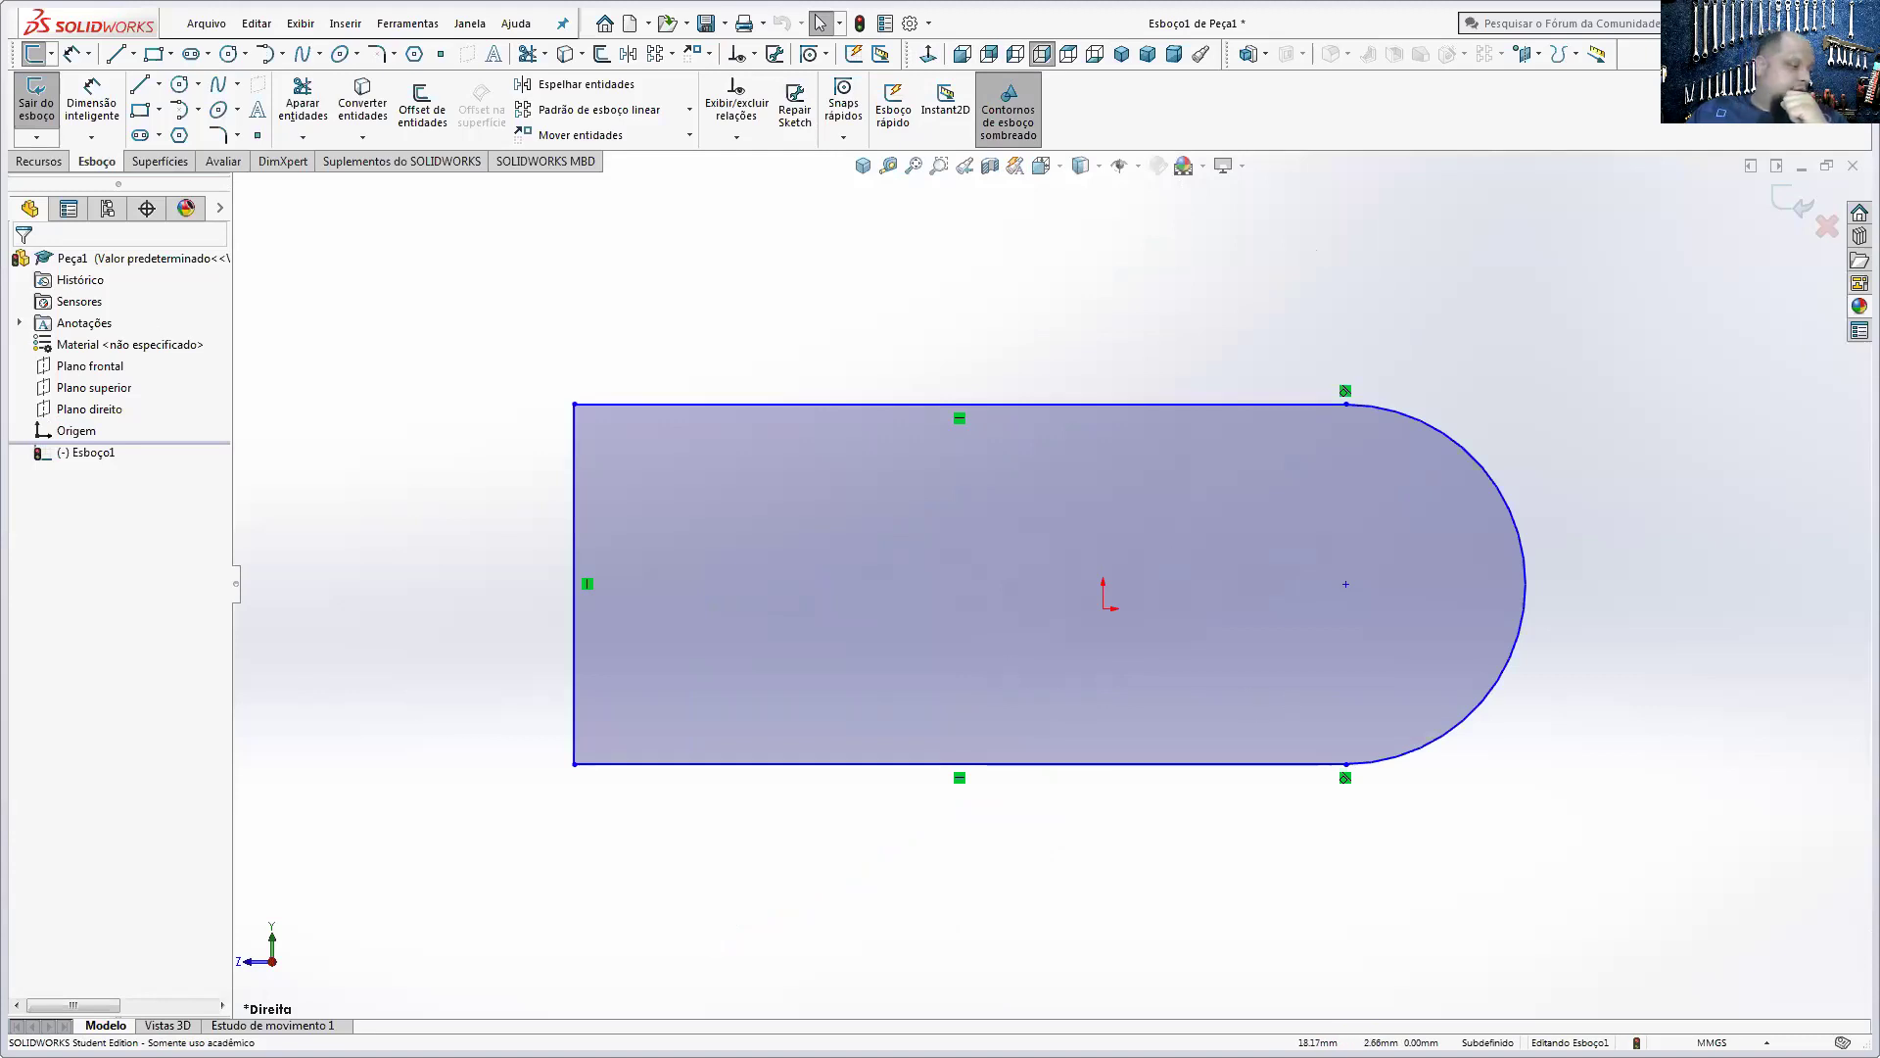
key(alt+Tab)
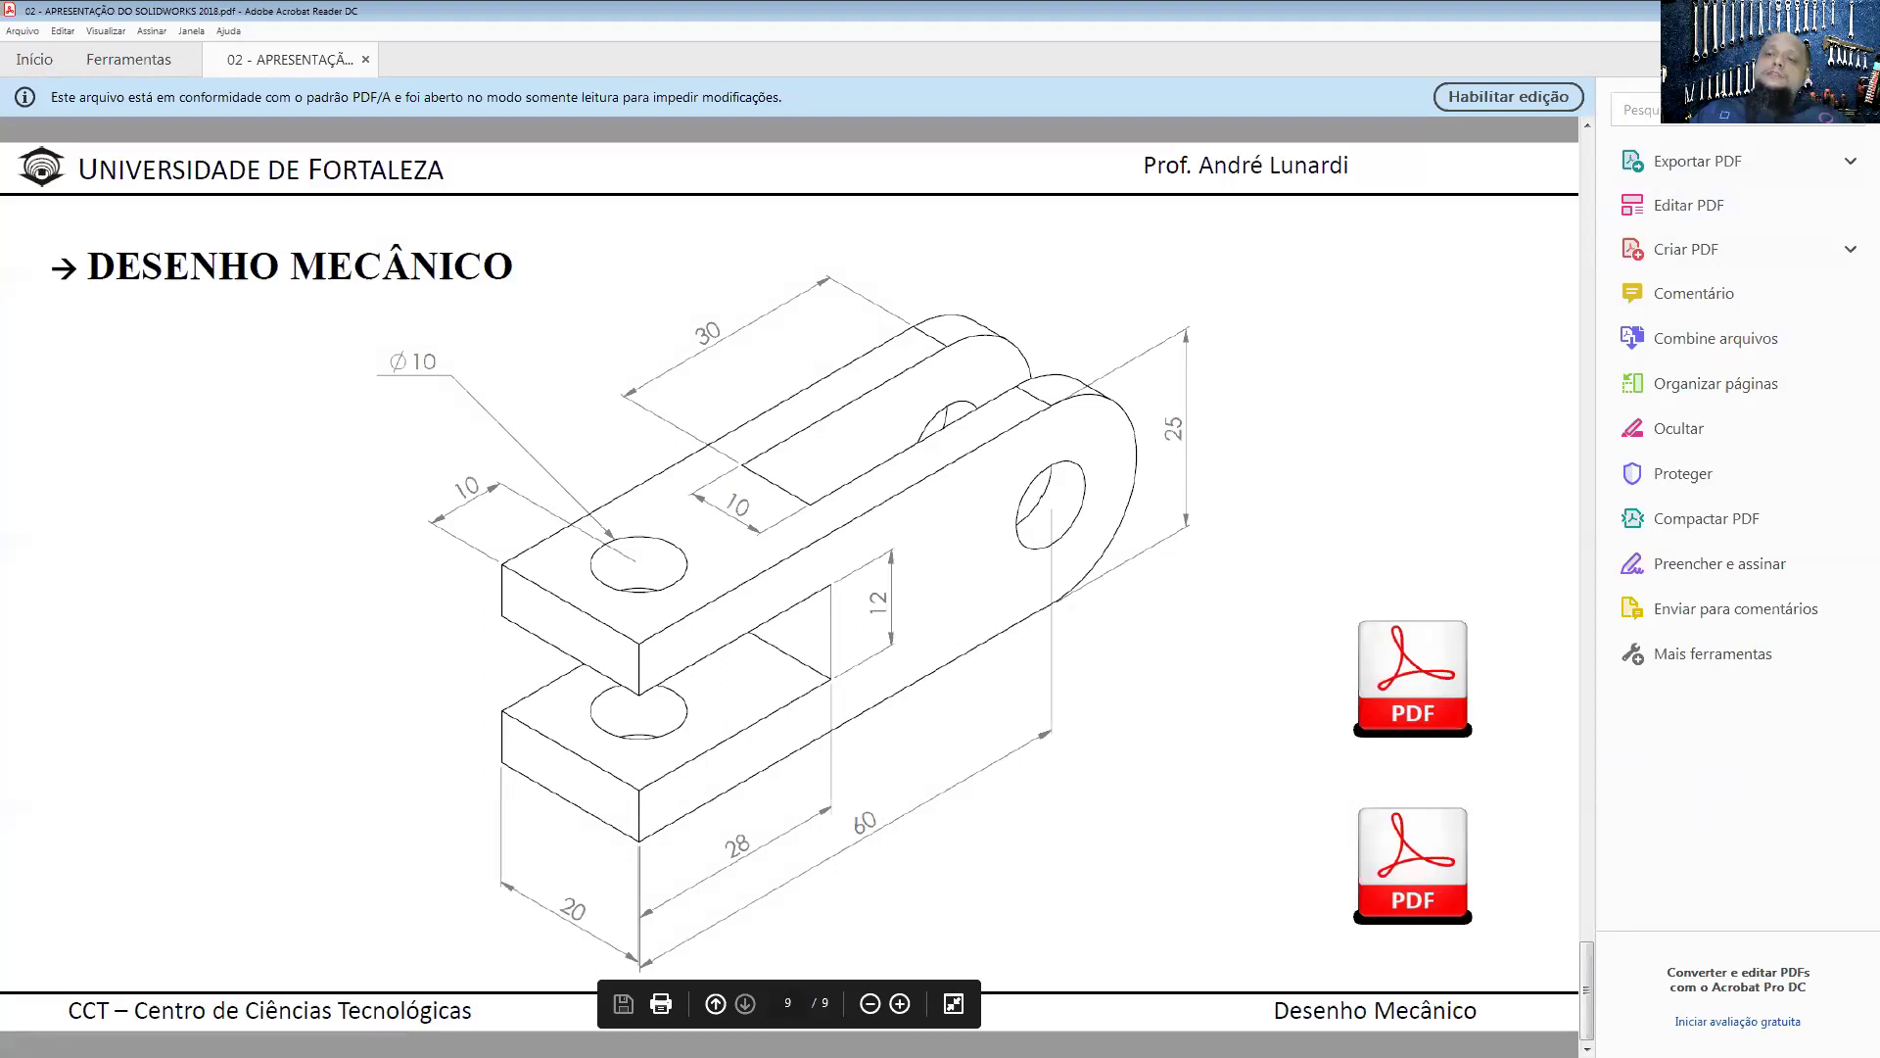
key(alt+Tab)
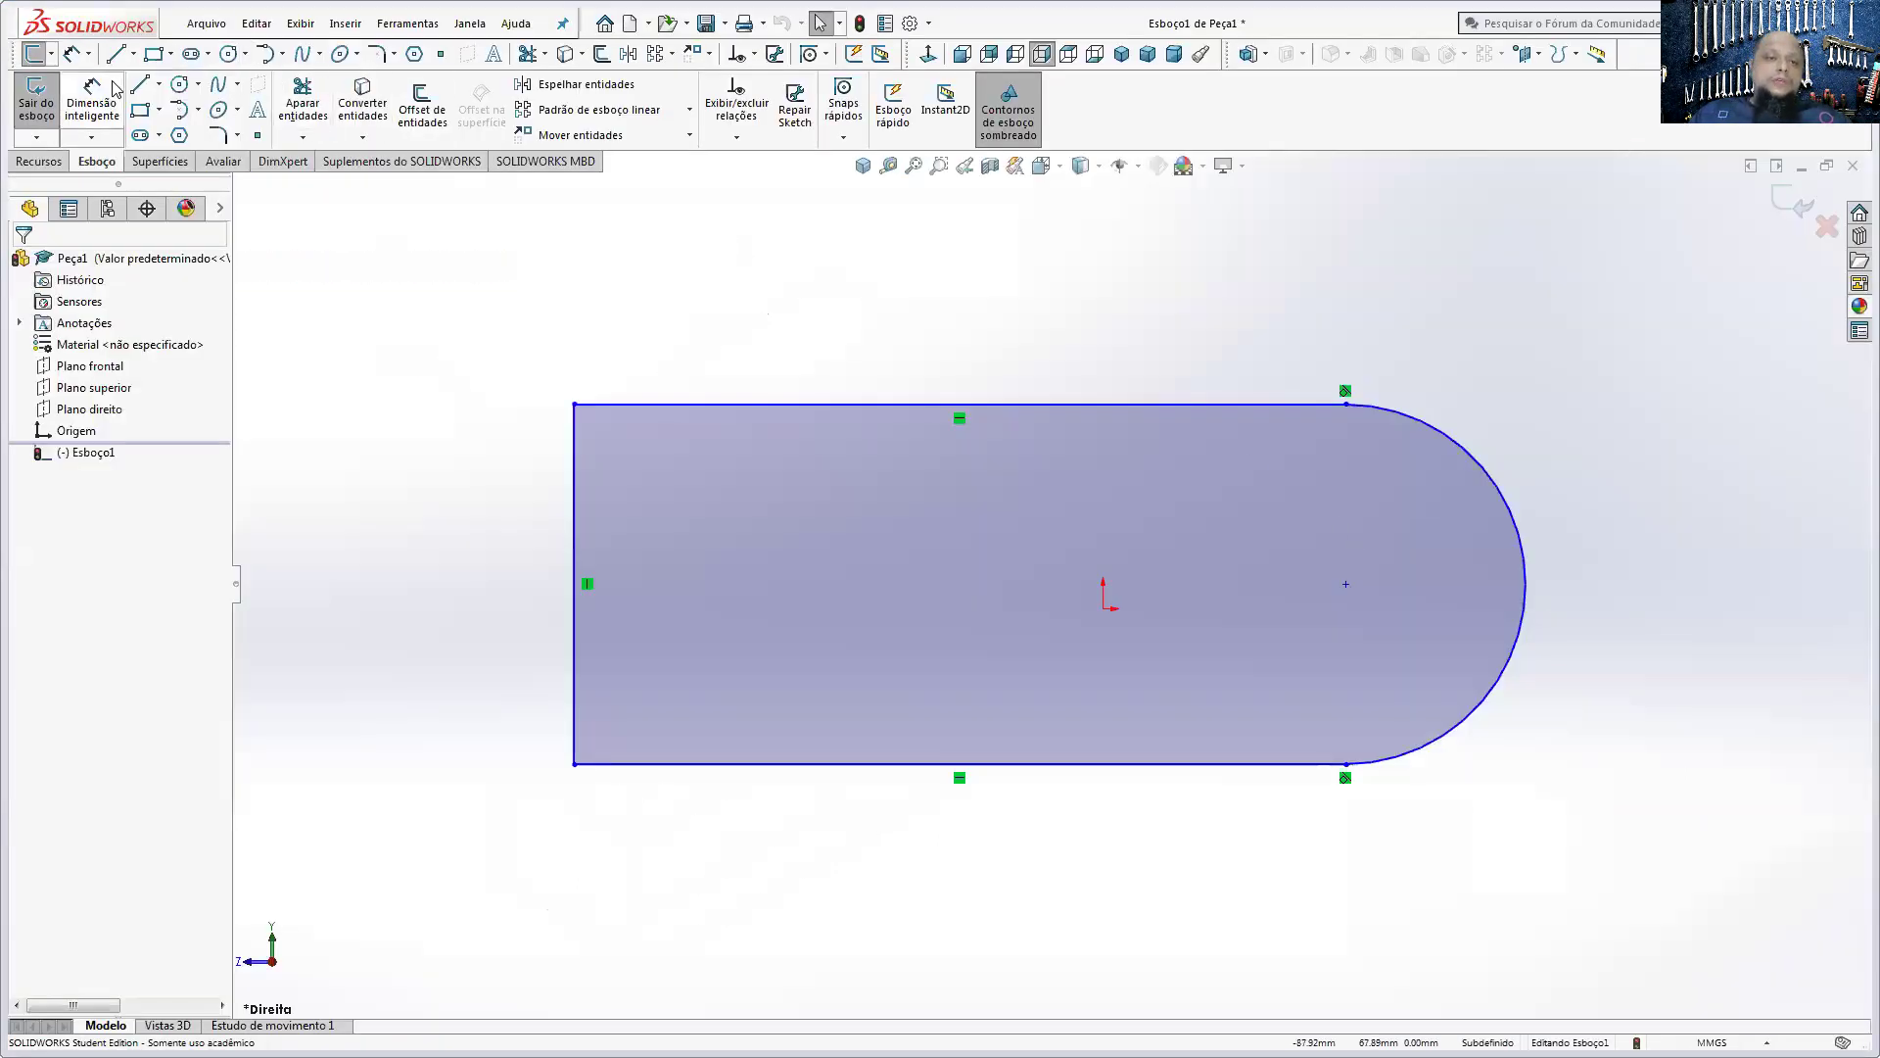
- Dimension the bottom edge at 500 mm, then edit that dimension to 60 mm
click(115, 90)
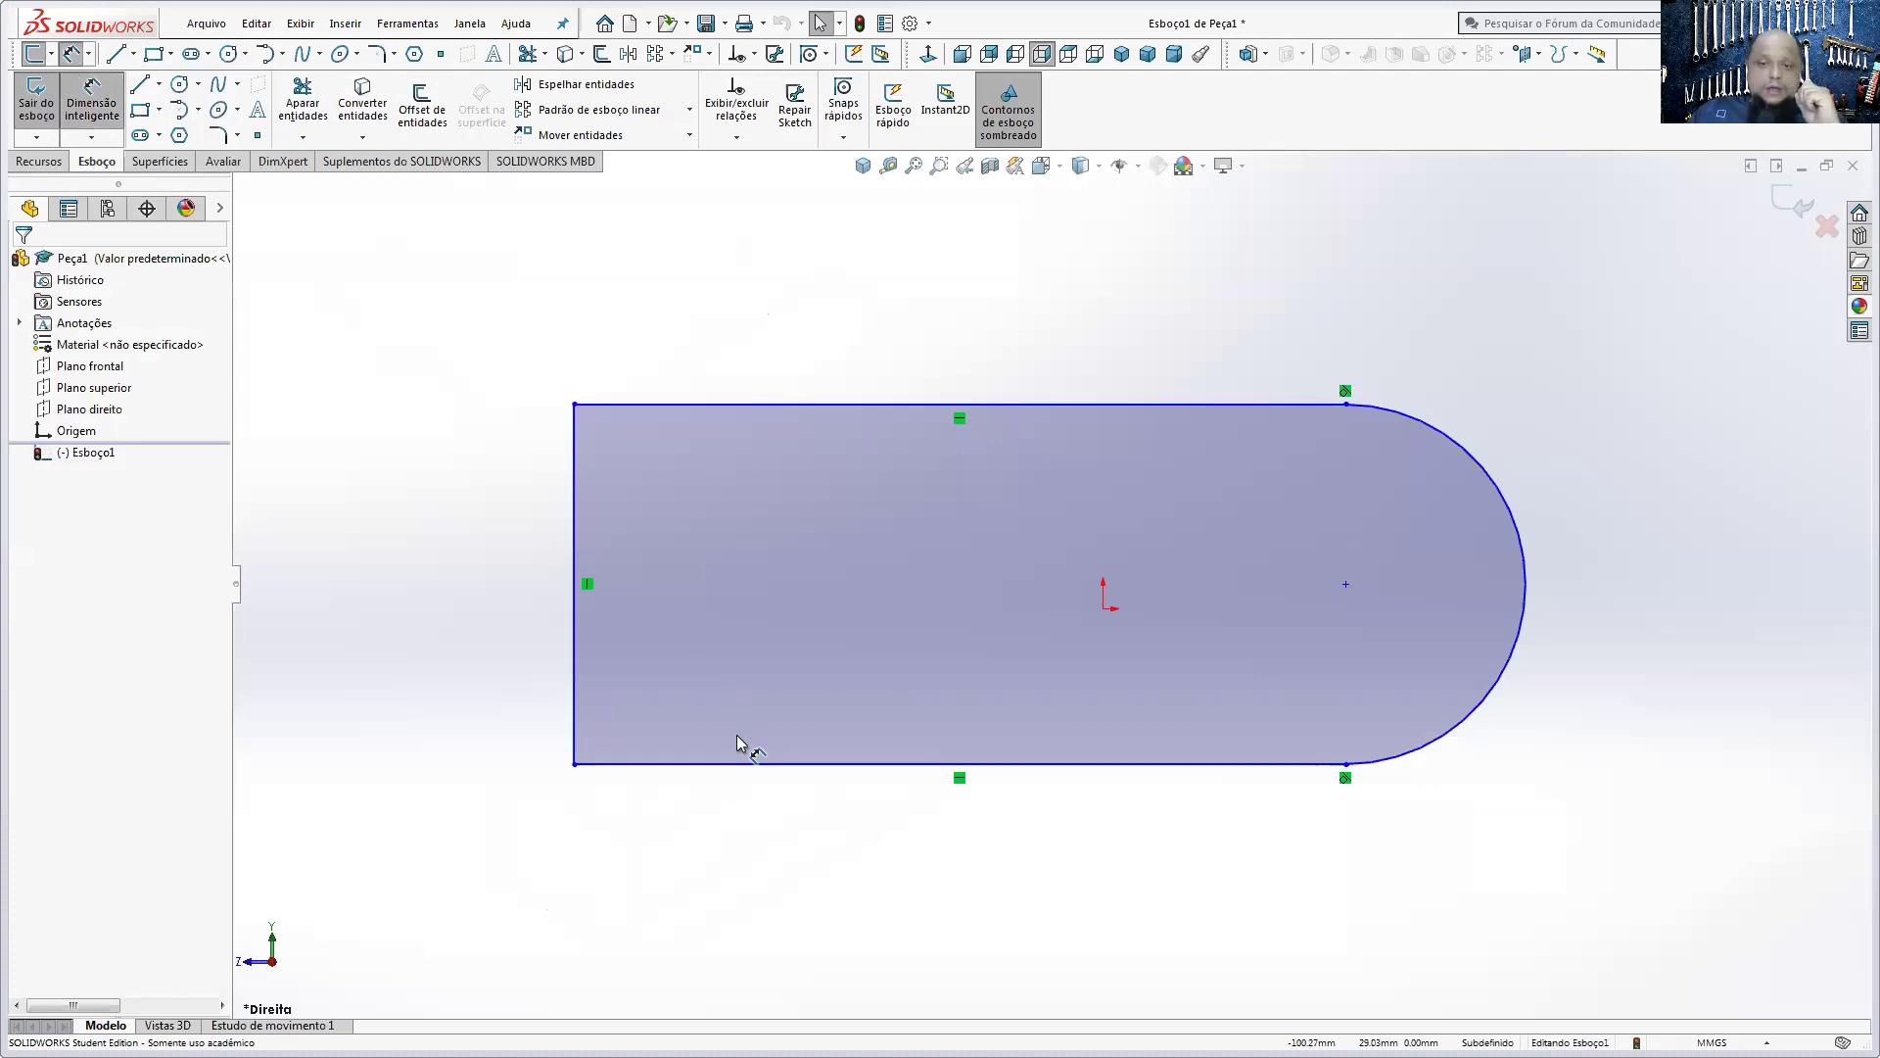
click(812, 768)
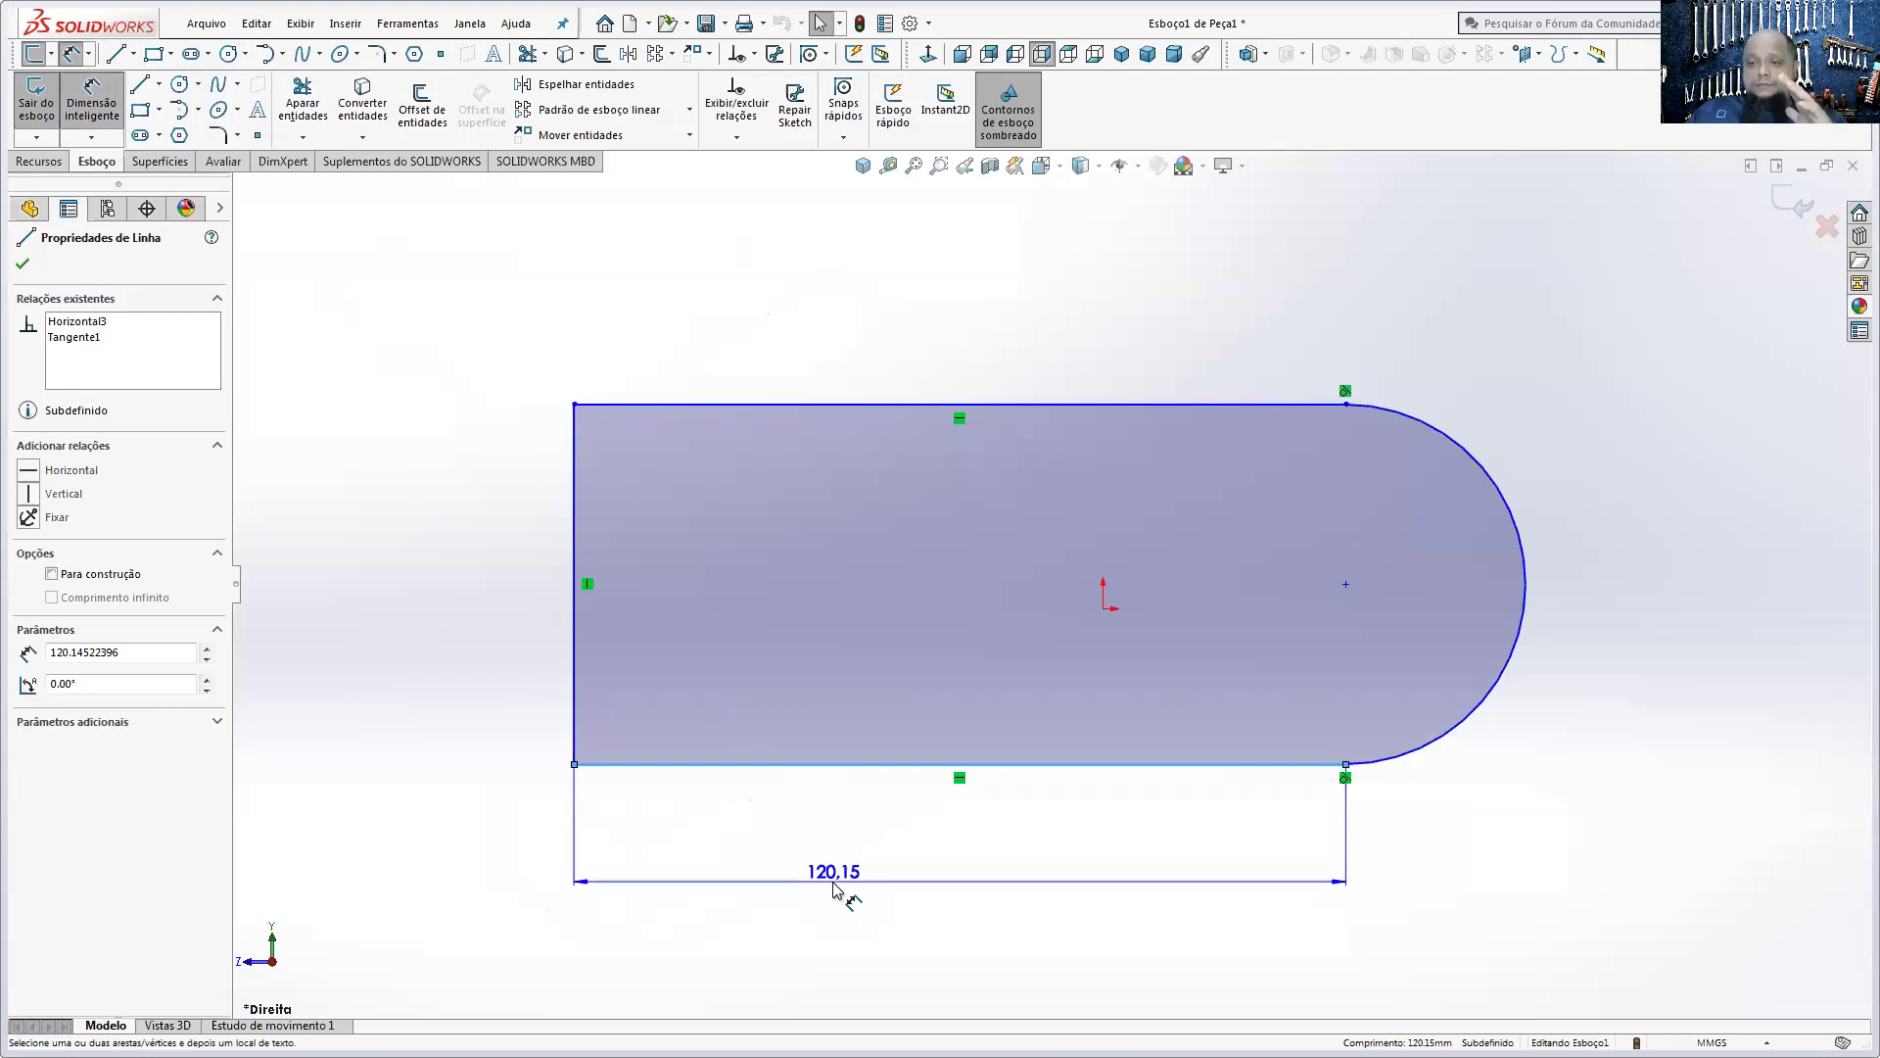
click(833, 888)
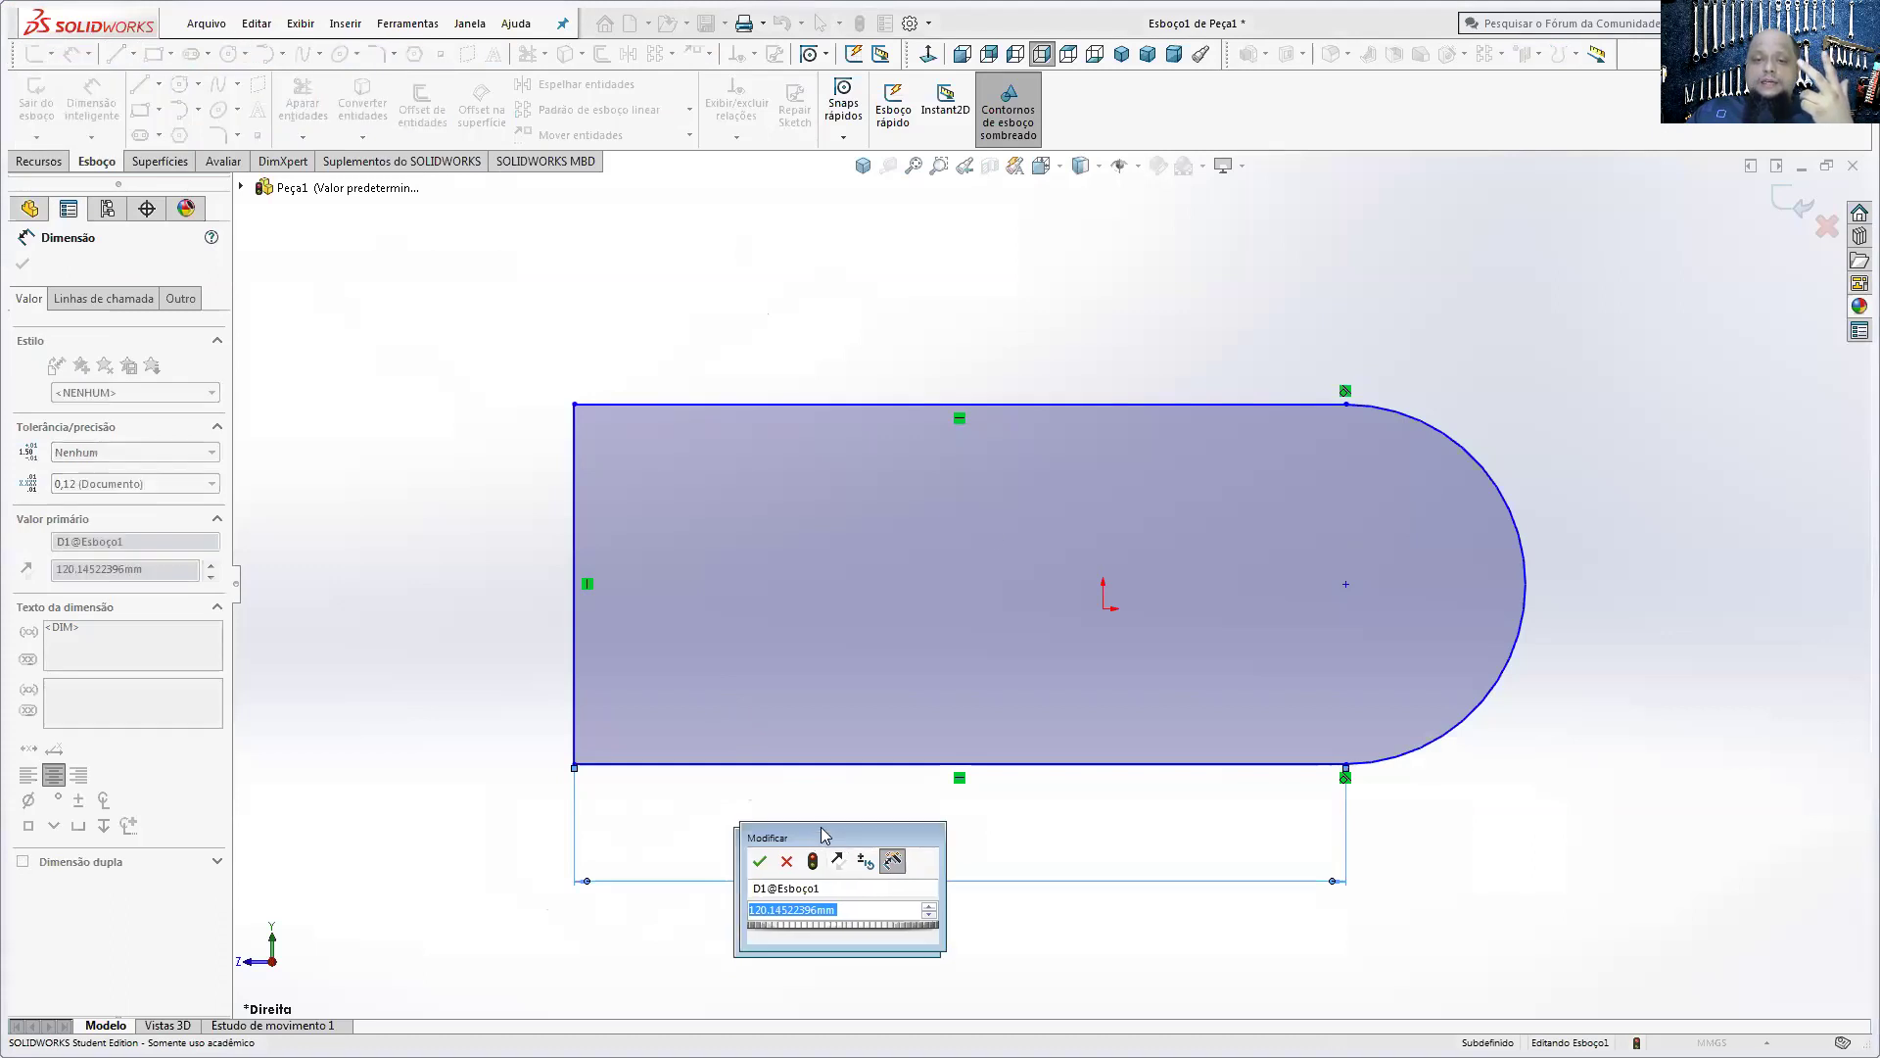
drag(823, 835, 1001, 528)
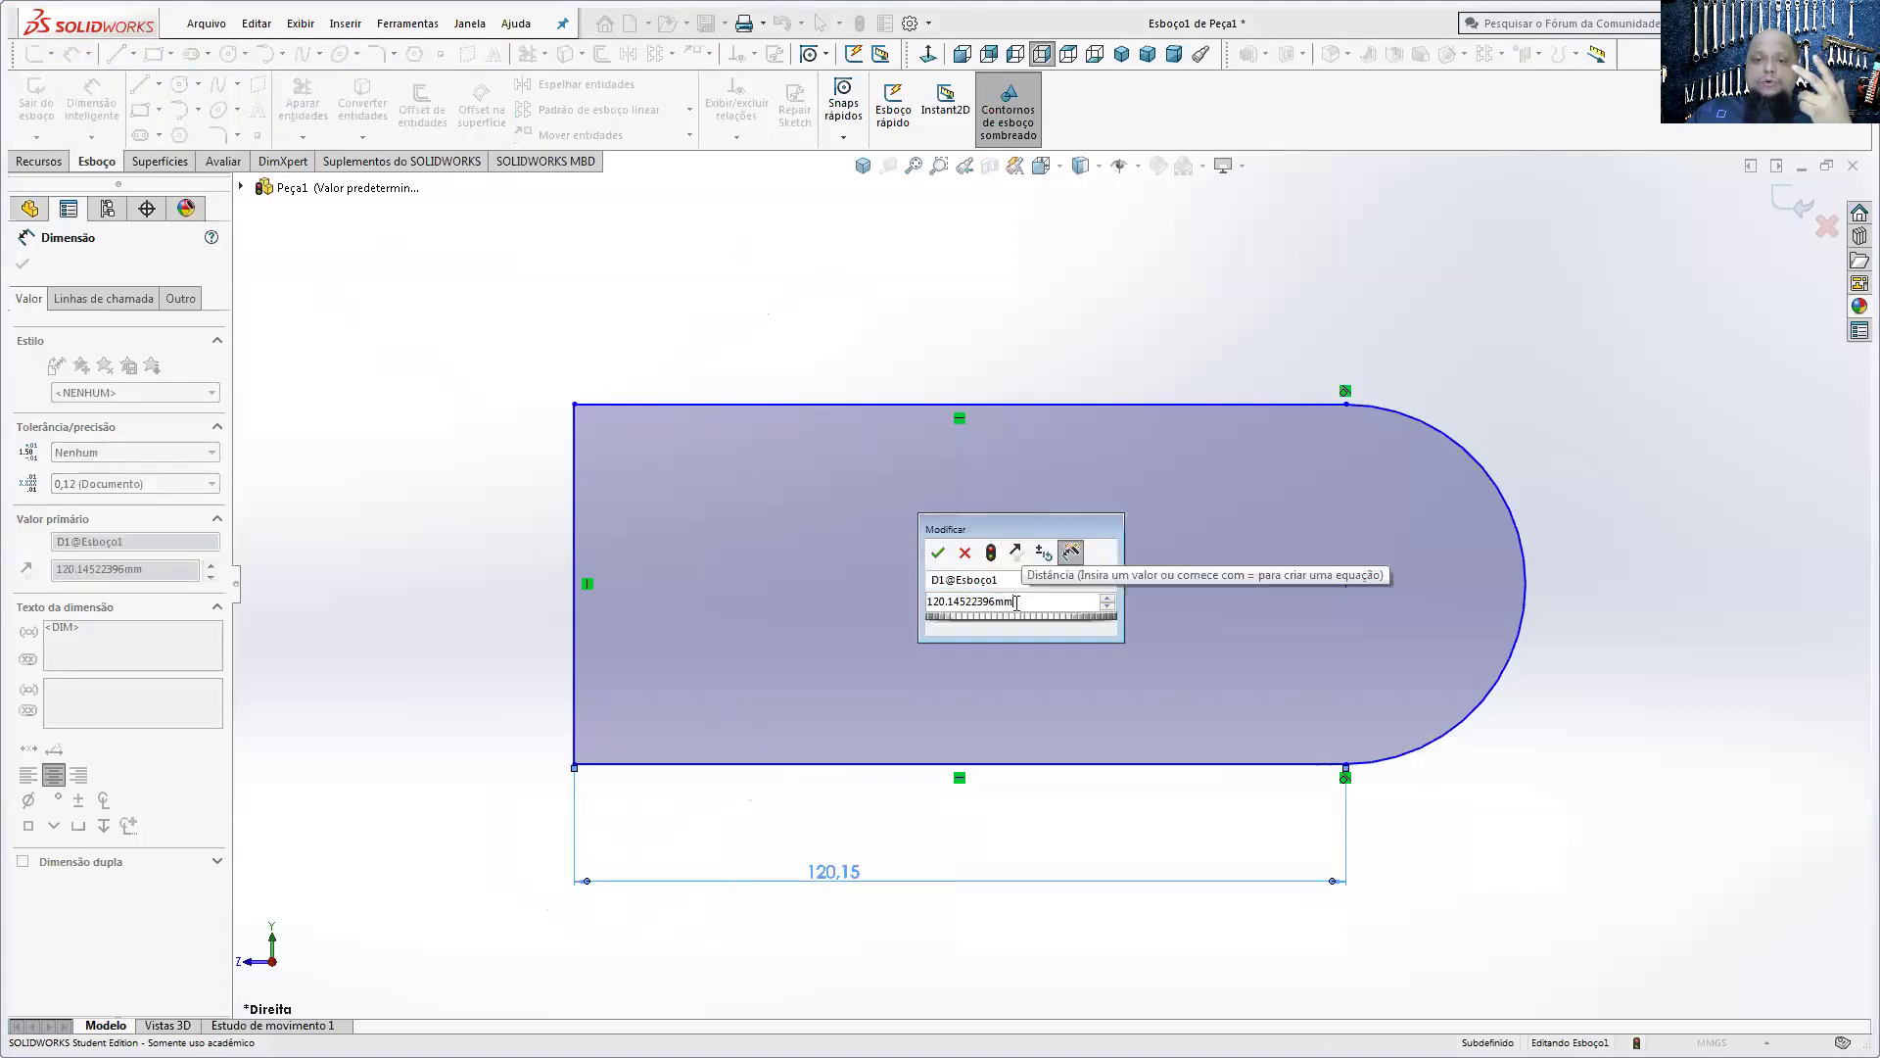
text(500)
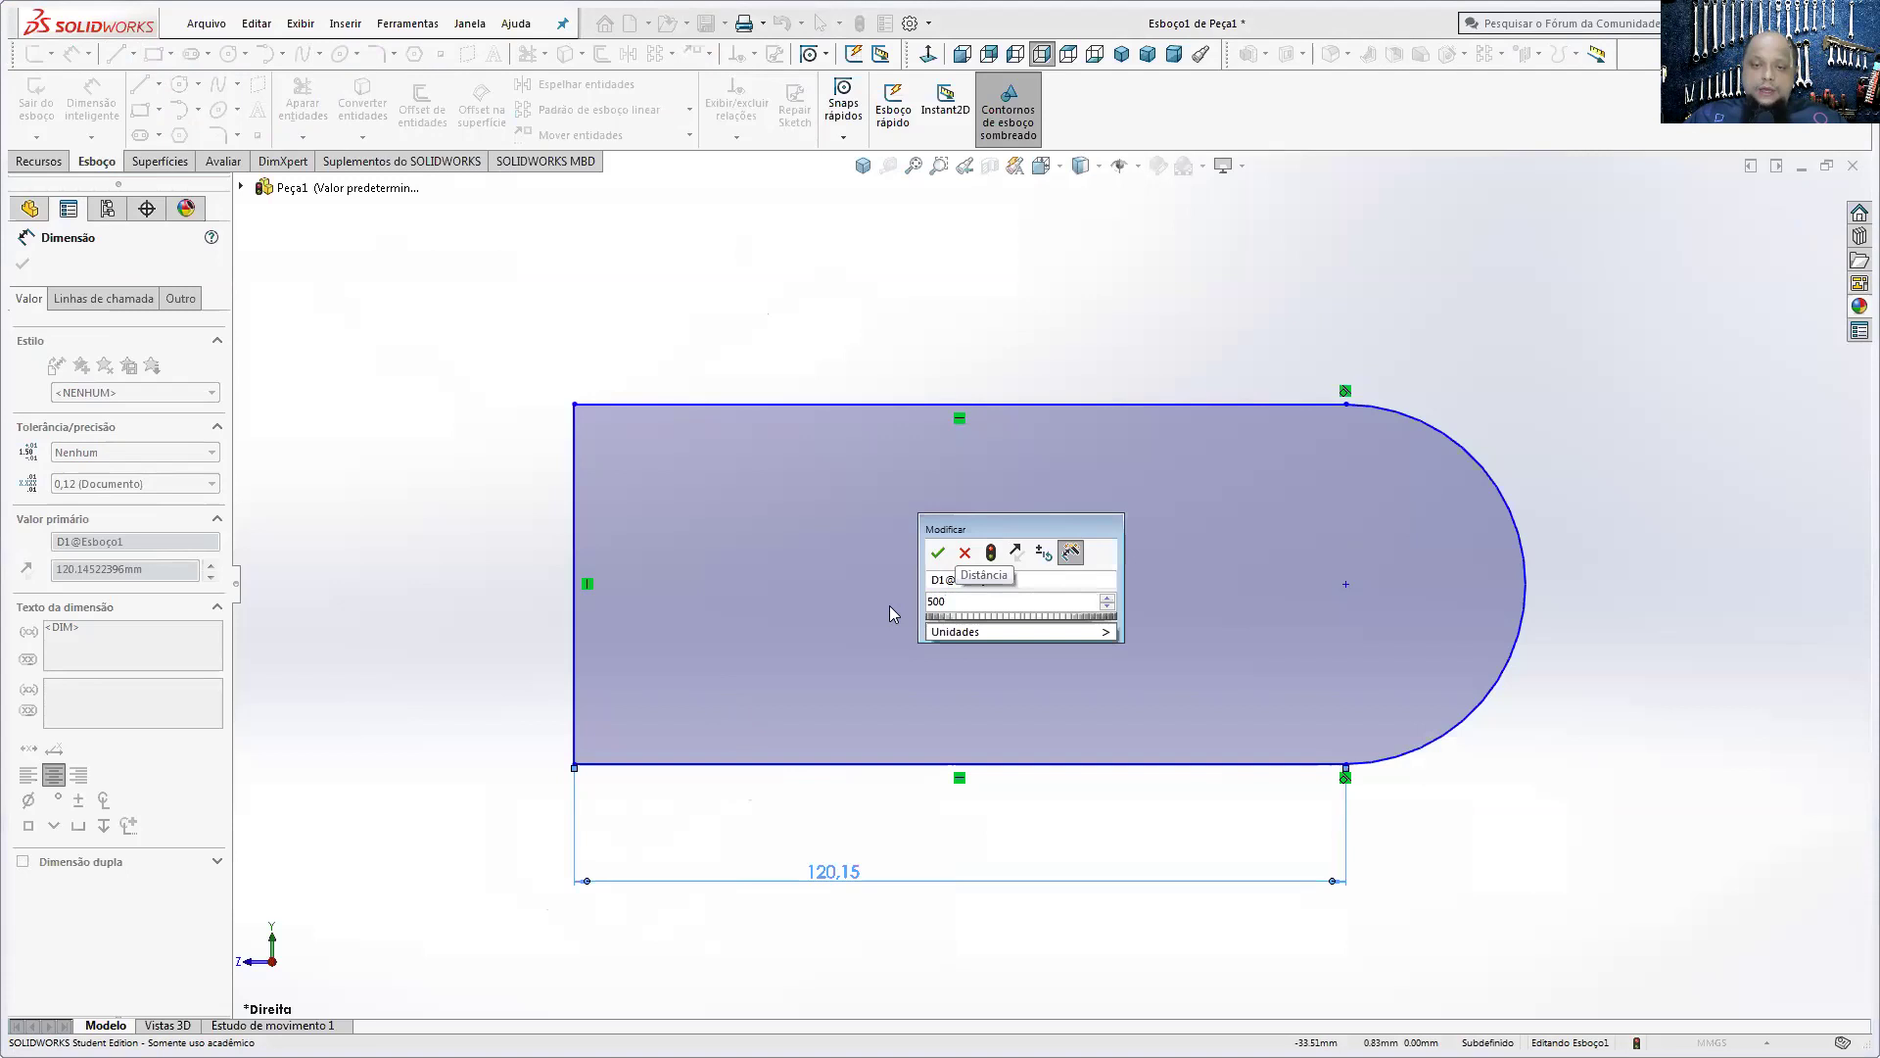
click(937, 553)
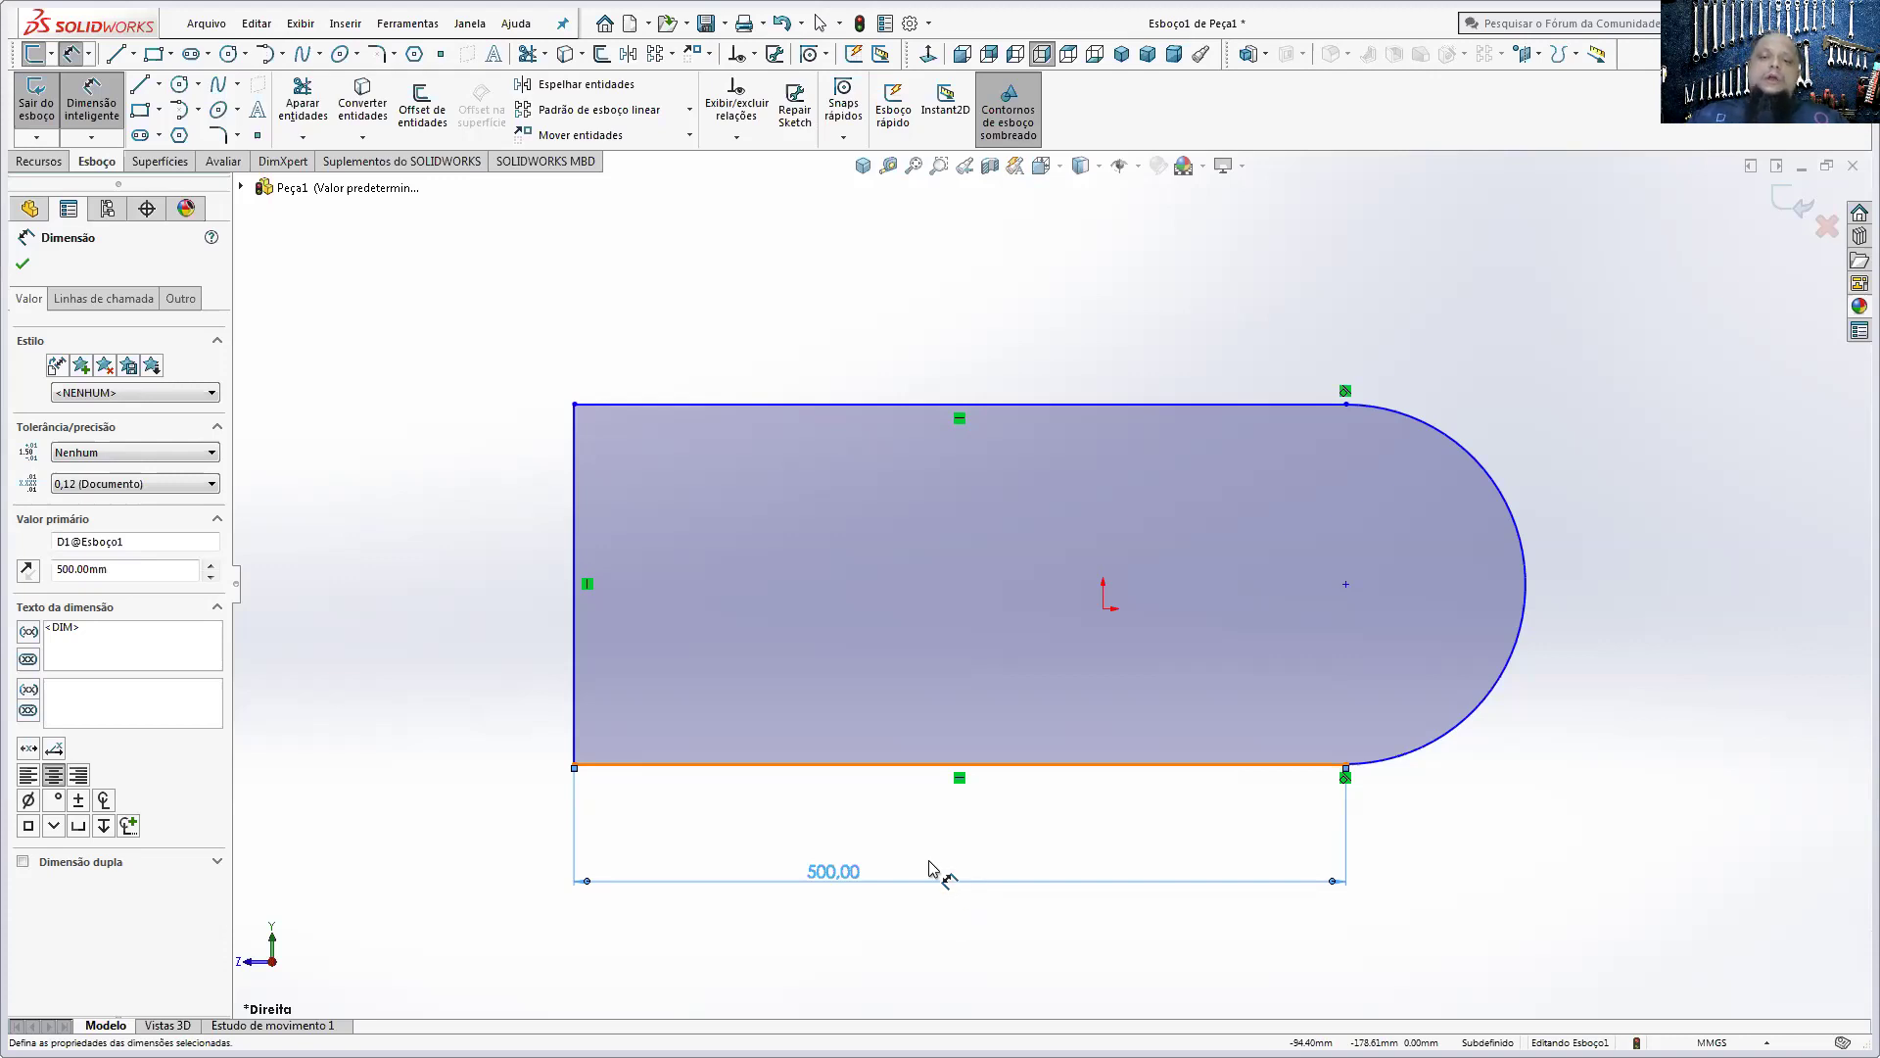
double_click(833, 872)
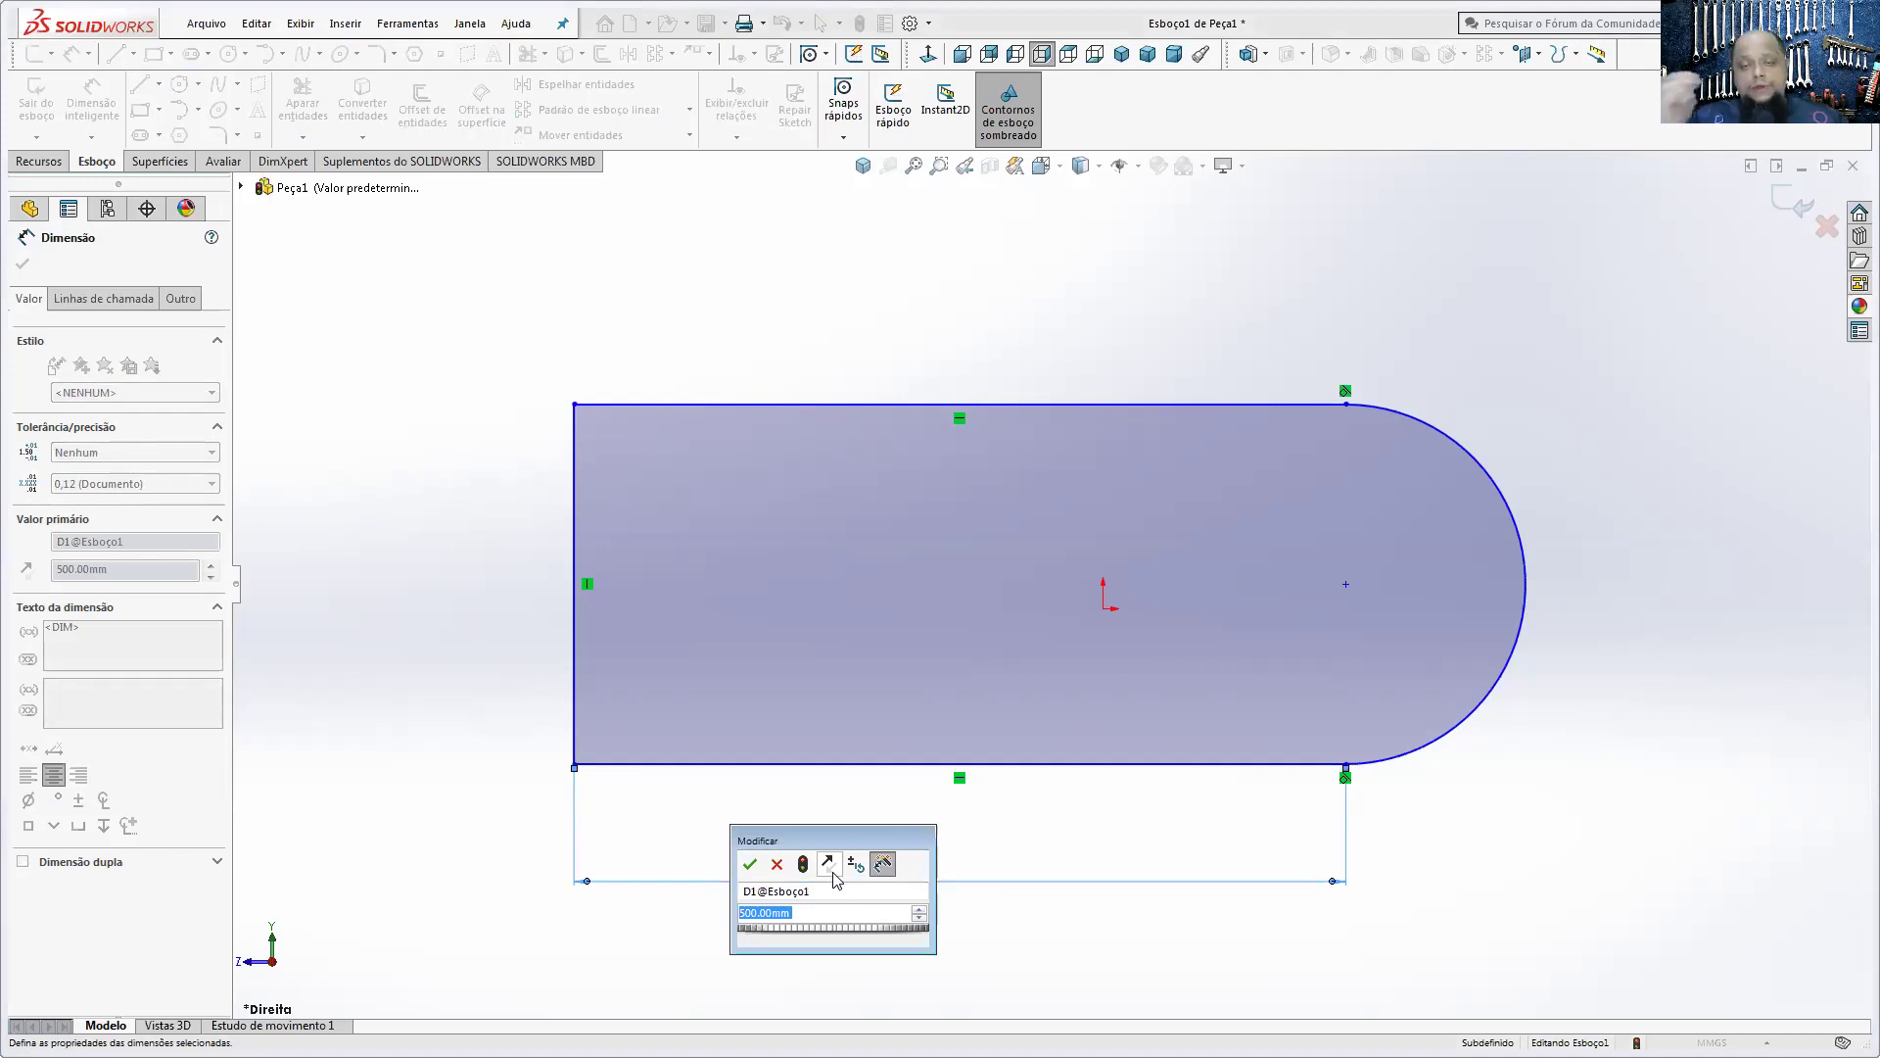
text(60)
key(Return)
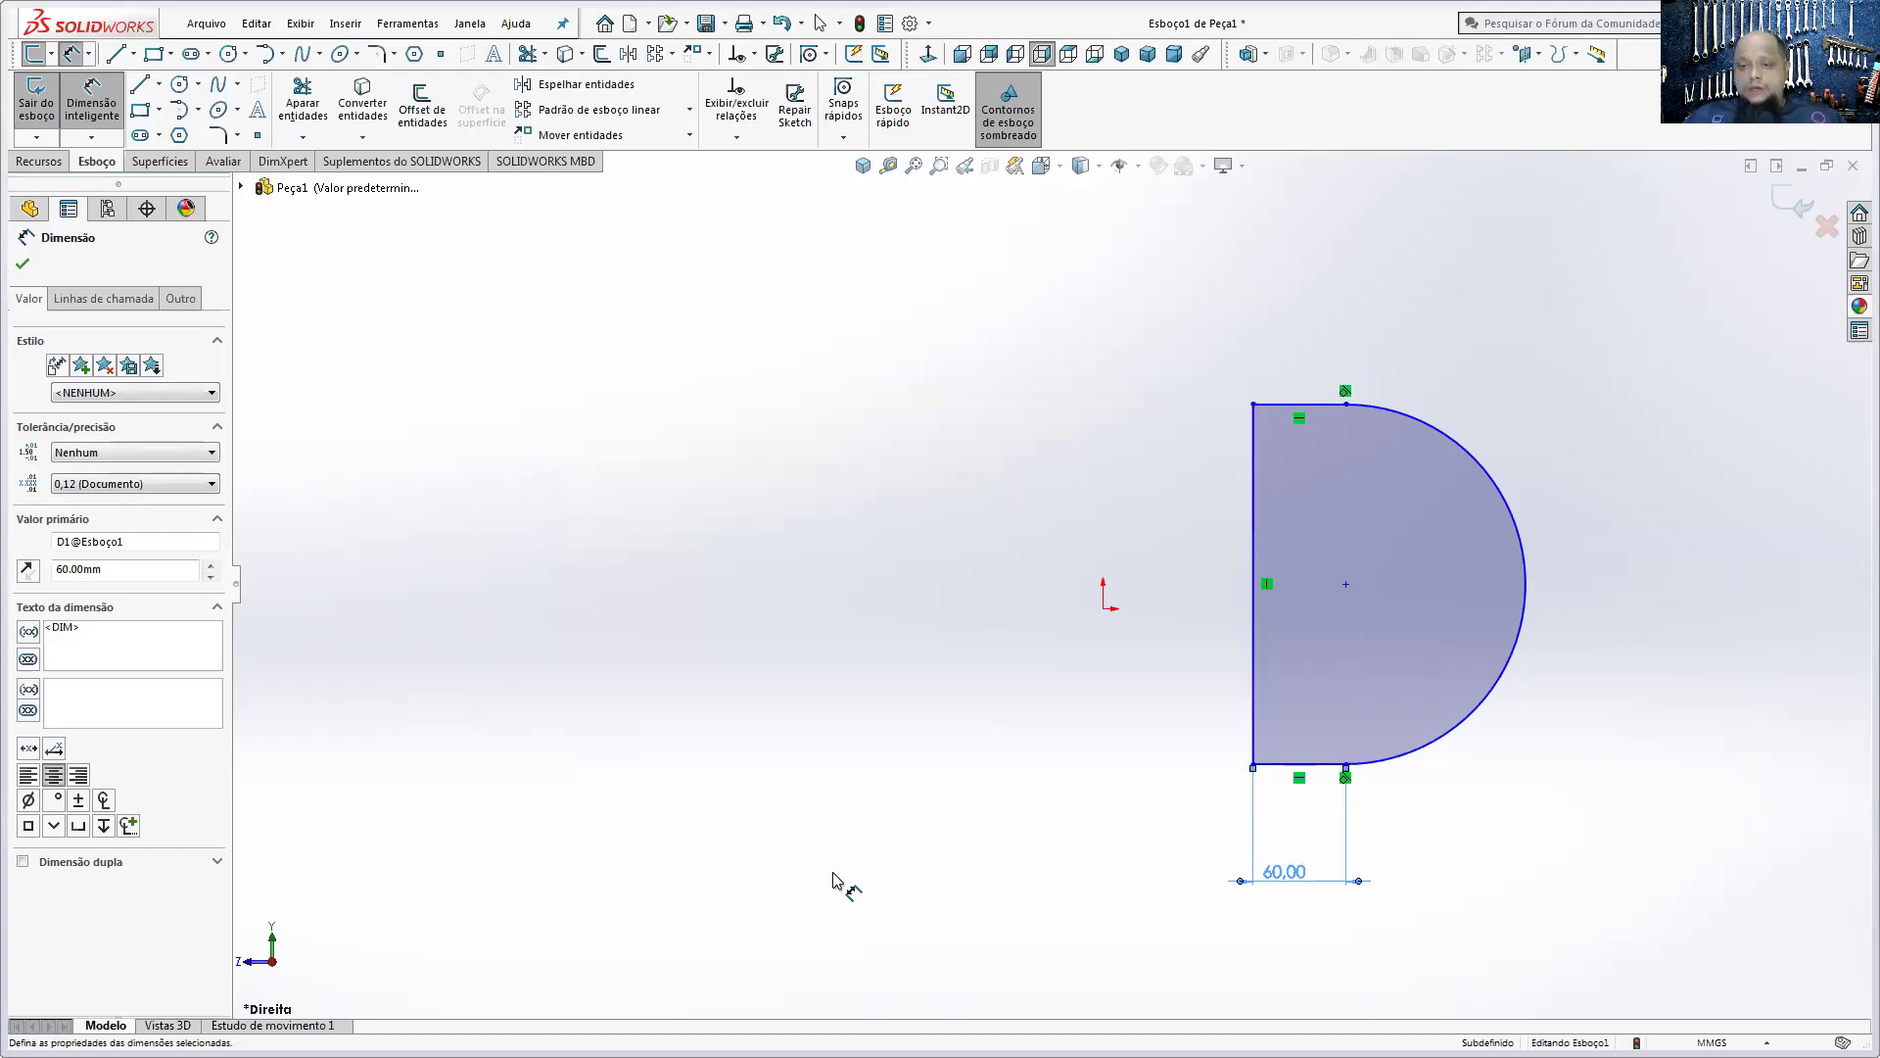
- Add a 25 mm height dimension between the profile's top and bottom lines
click(1322, 406)
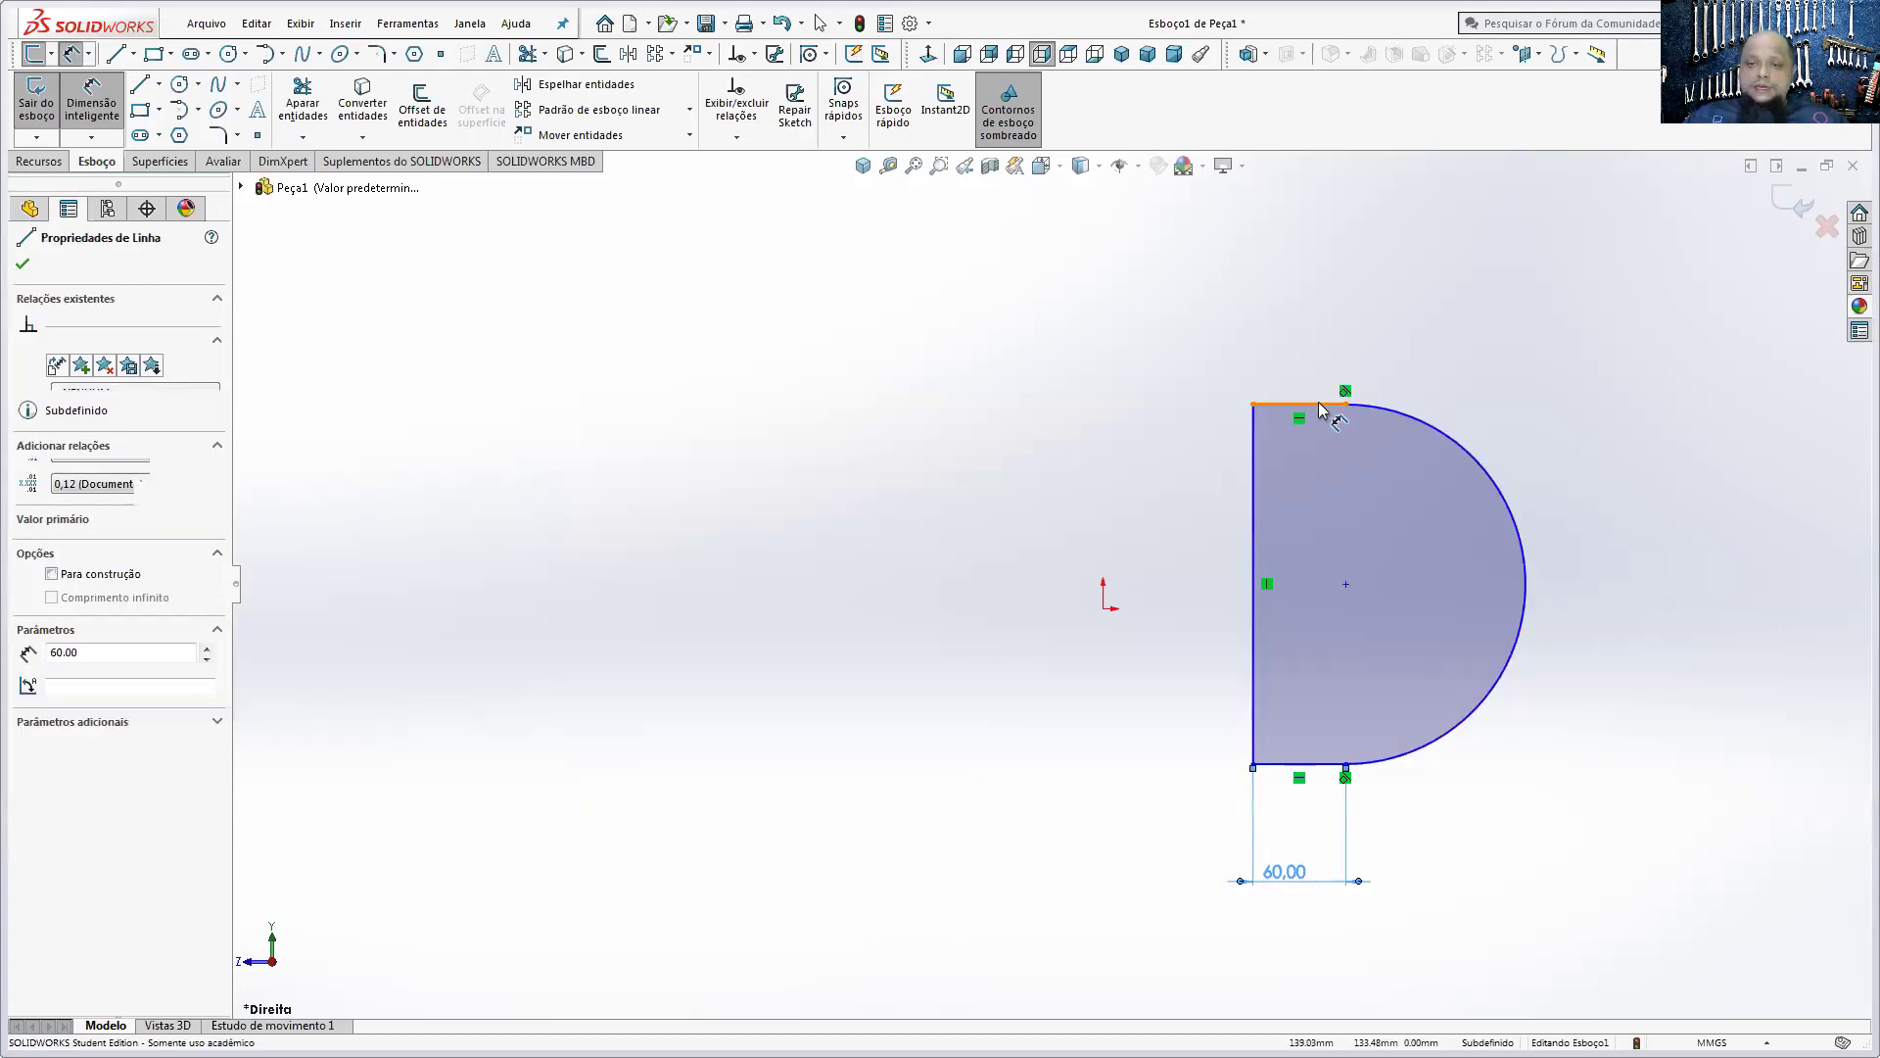
click(1300, 765)
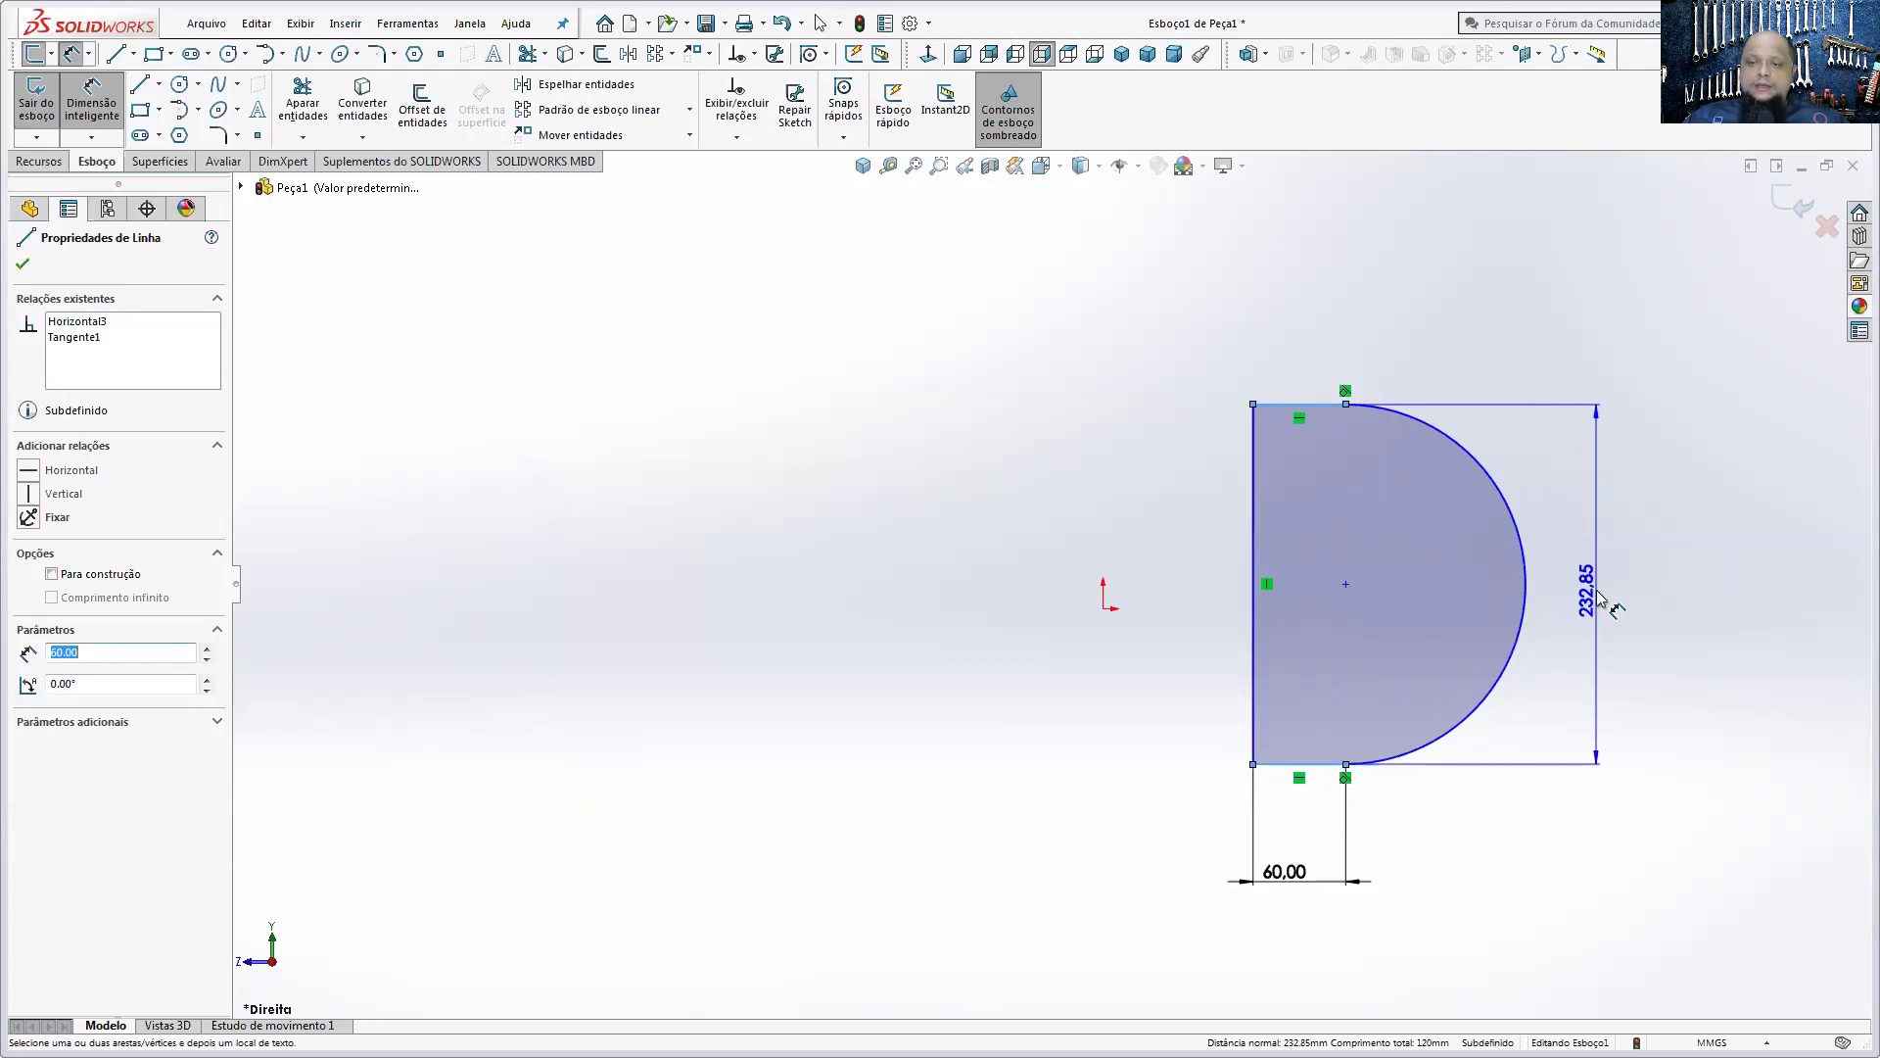
click(1598, 597)
text(25)
key(Return)
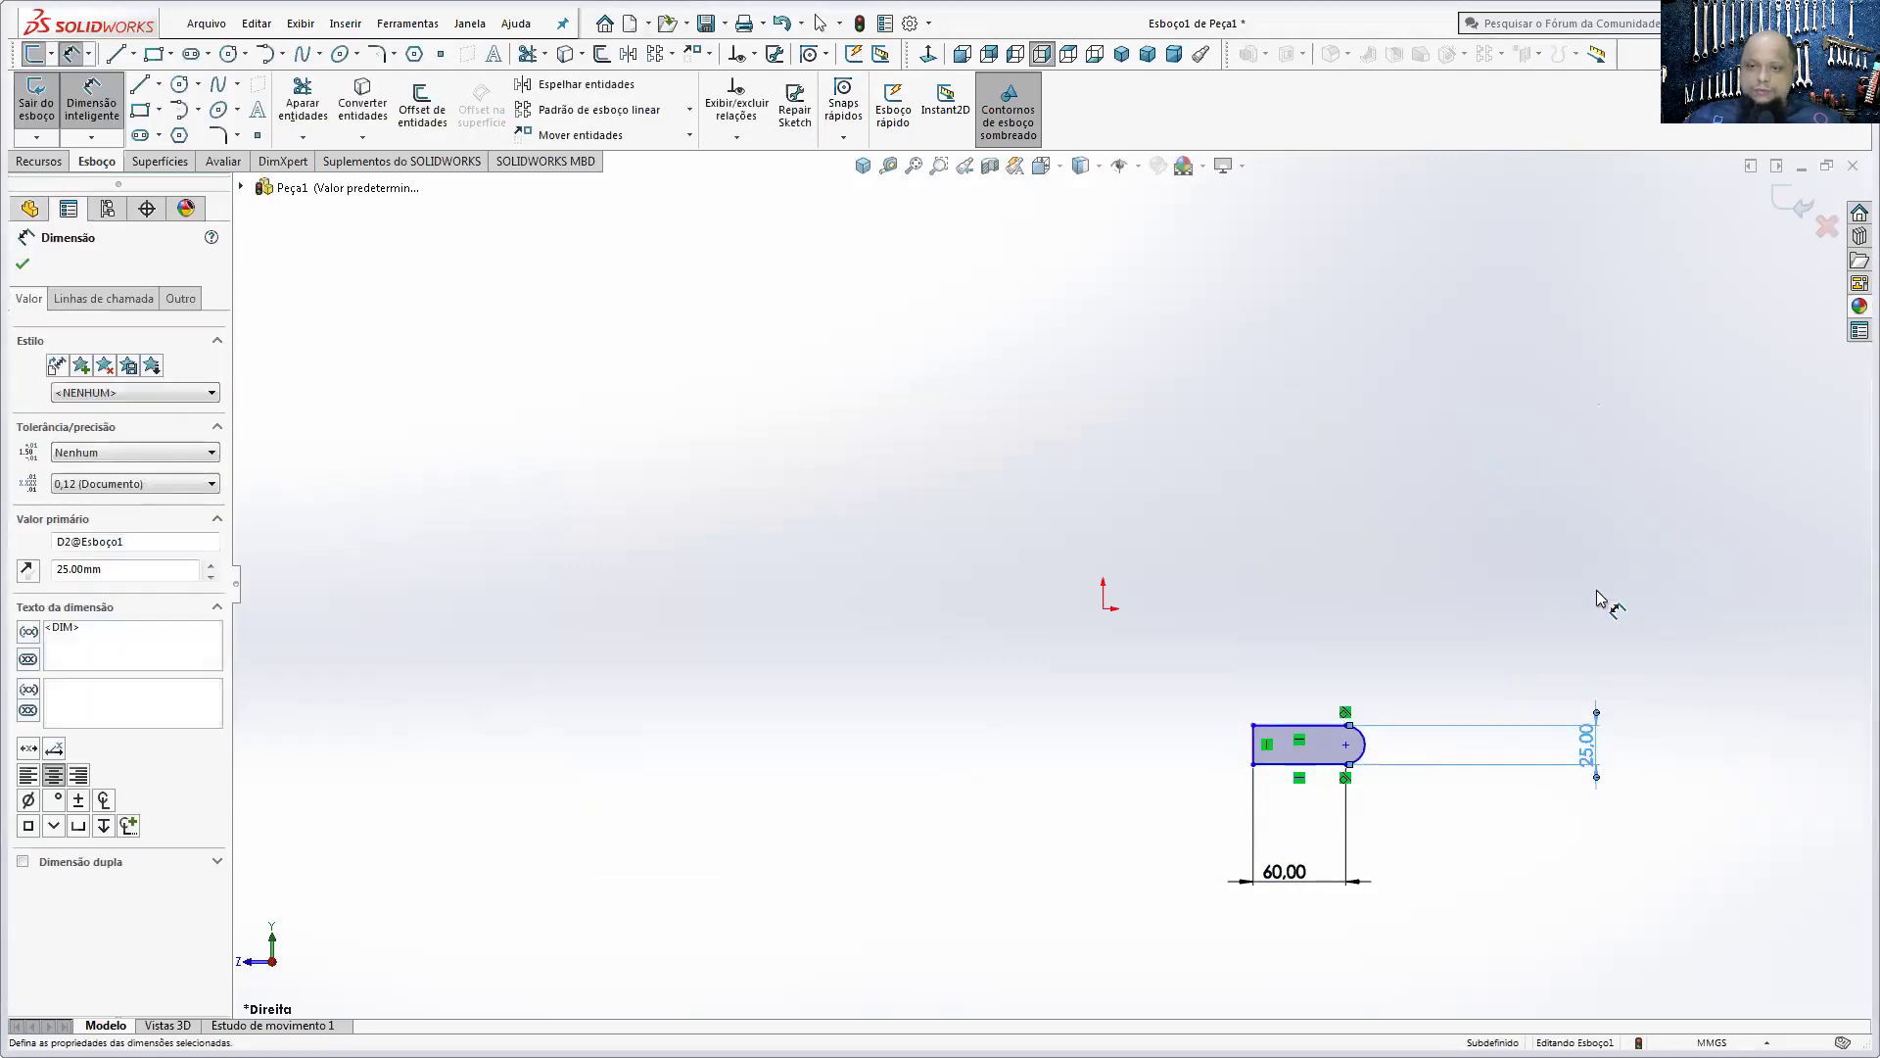
scroll(1371, 724, down, 3)
scroll(1356, 764, down, 4)
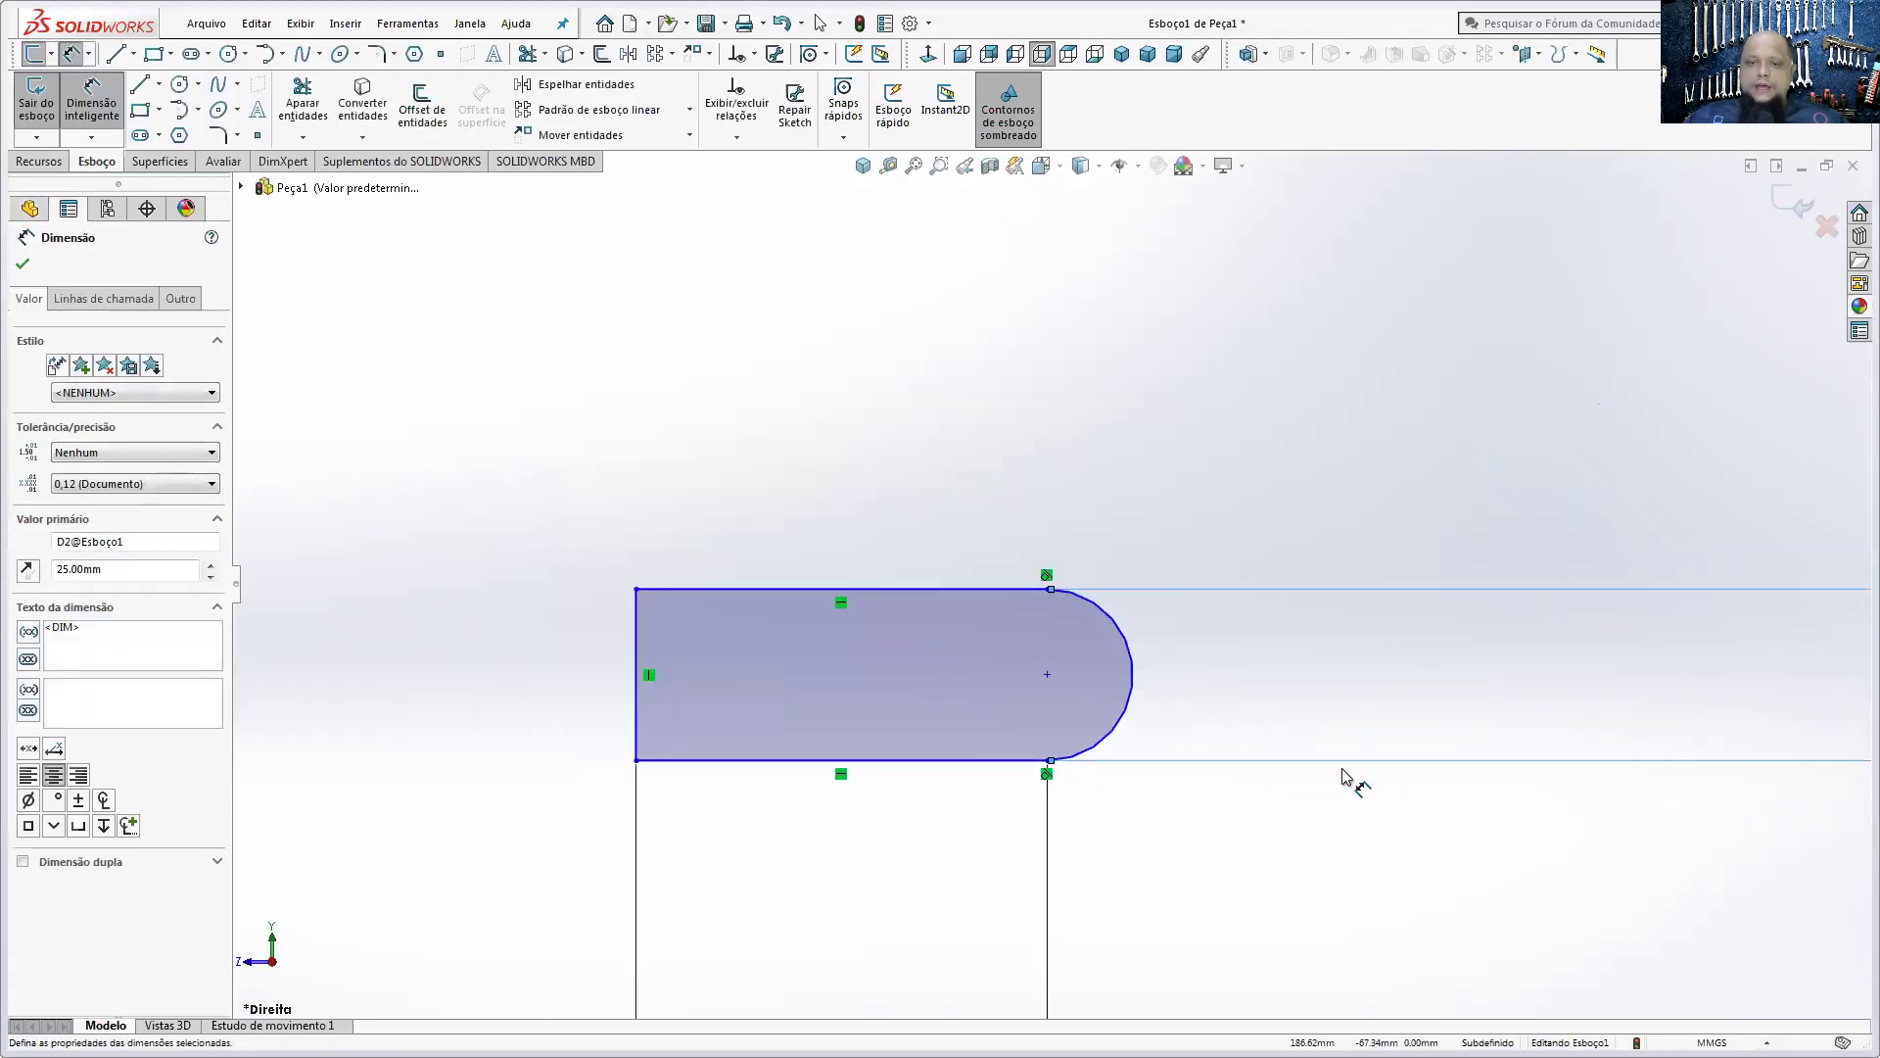
scroll(1343, 777, up, 2)
scroll(1029, 600, up, 1)
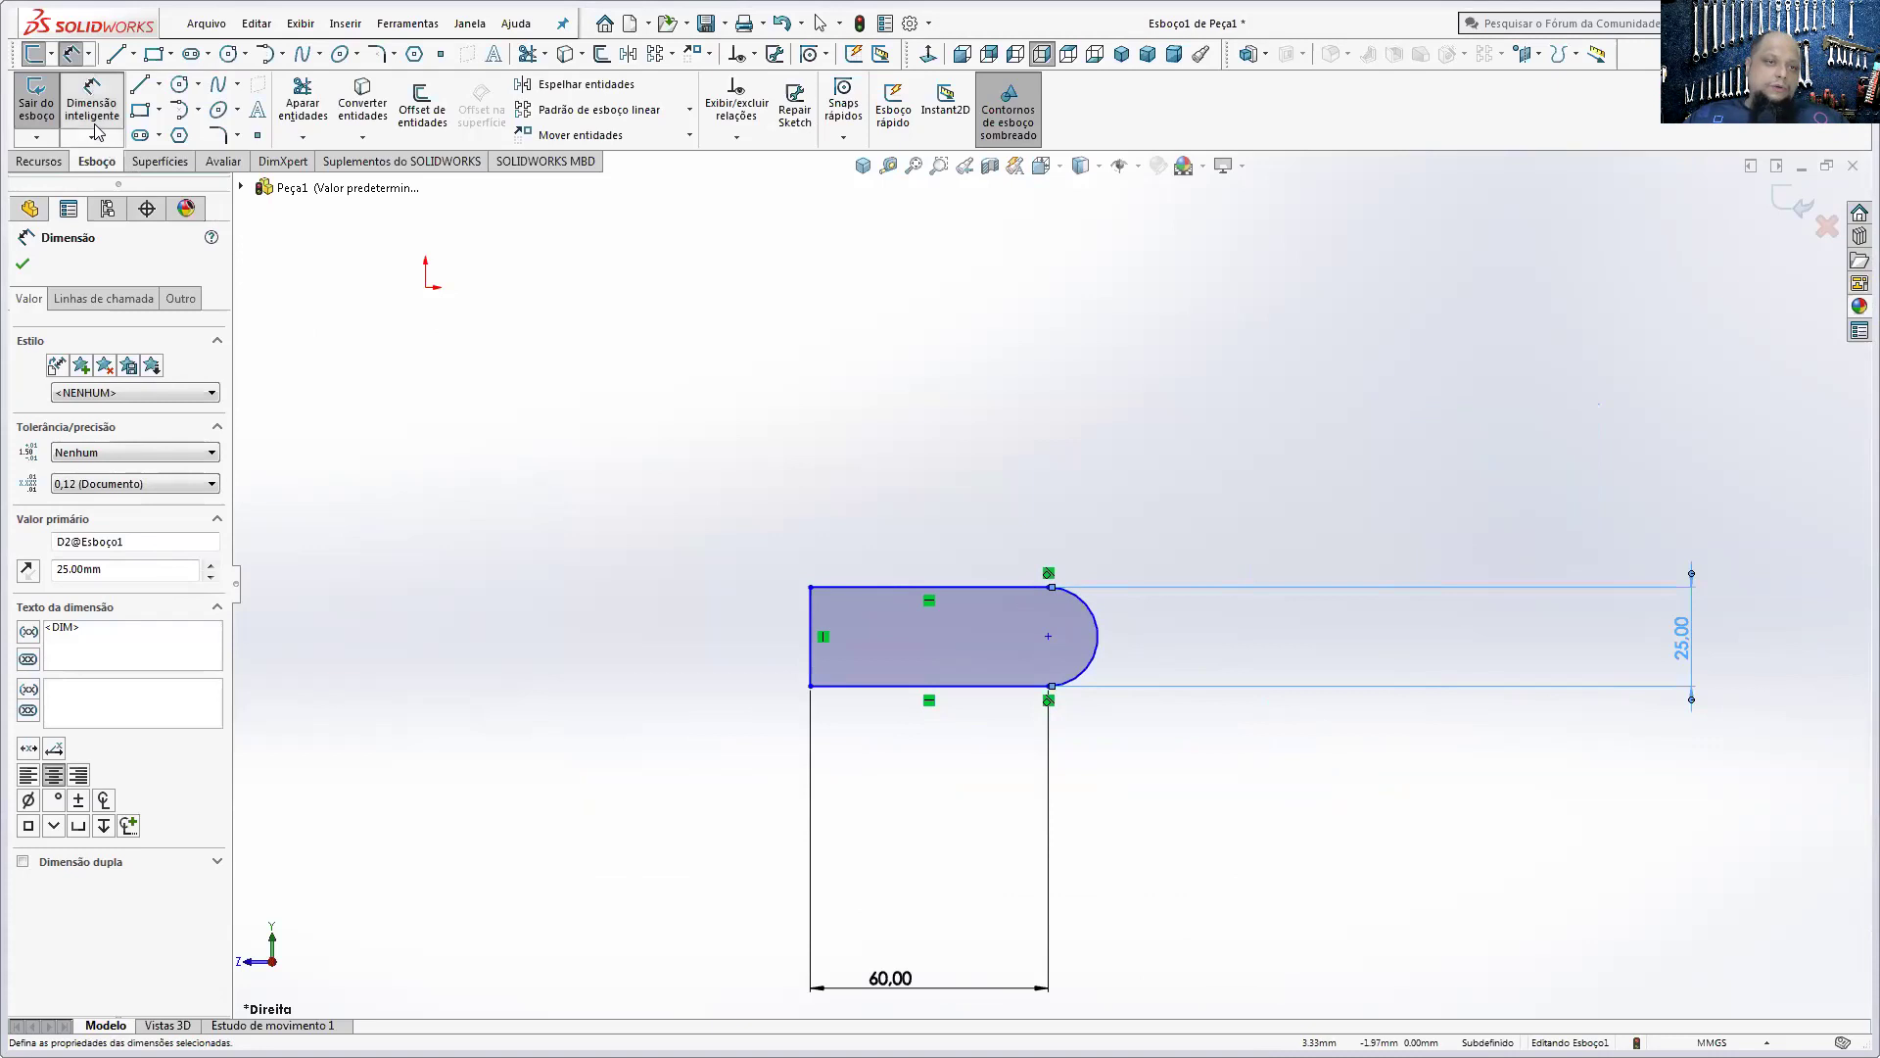
- Dimension the origin to the bottom line as 25/2 (12.50 mm), correcting a mistyped 25/0
click(425, 287)
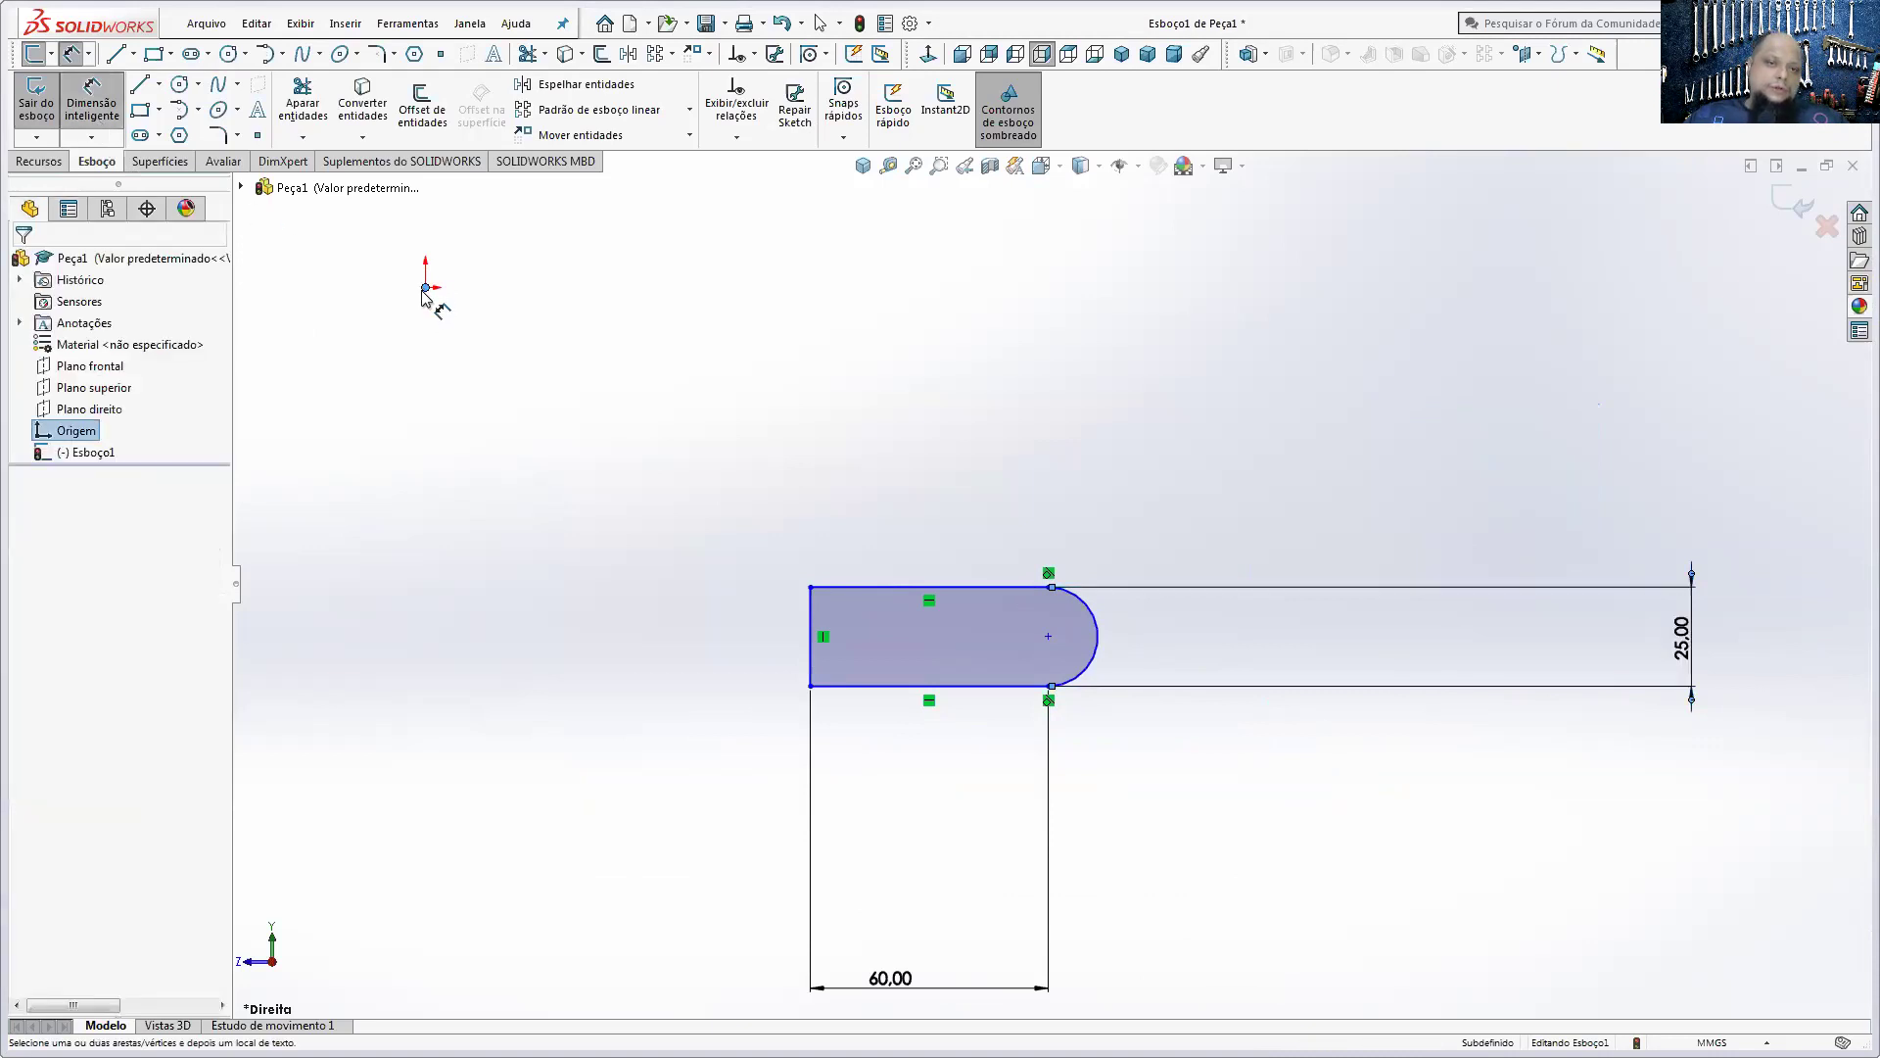
click(879, 687)
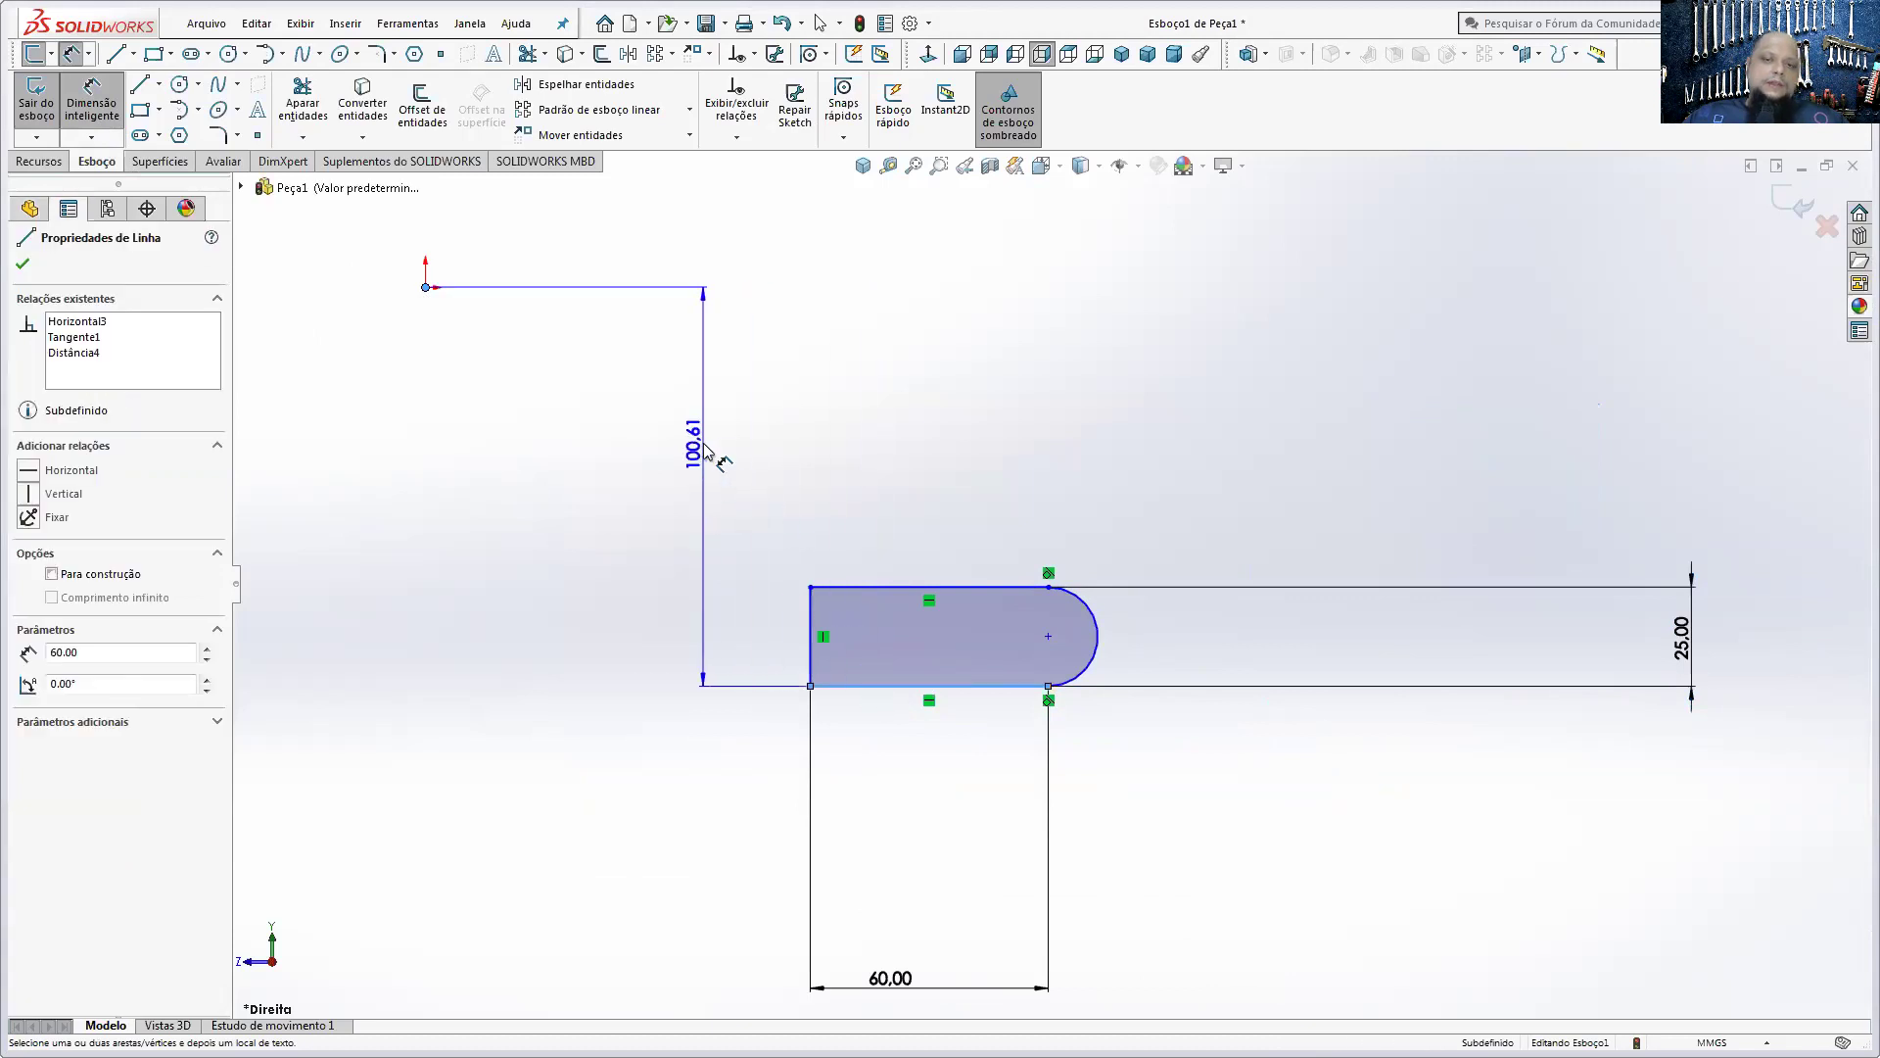
click(703, 449)
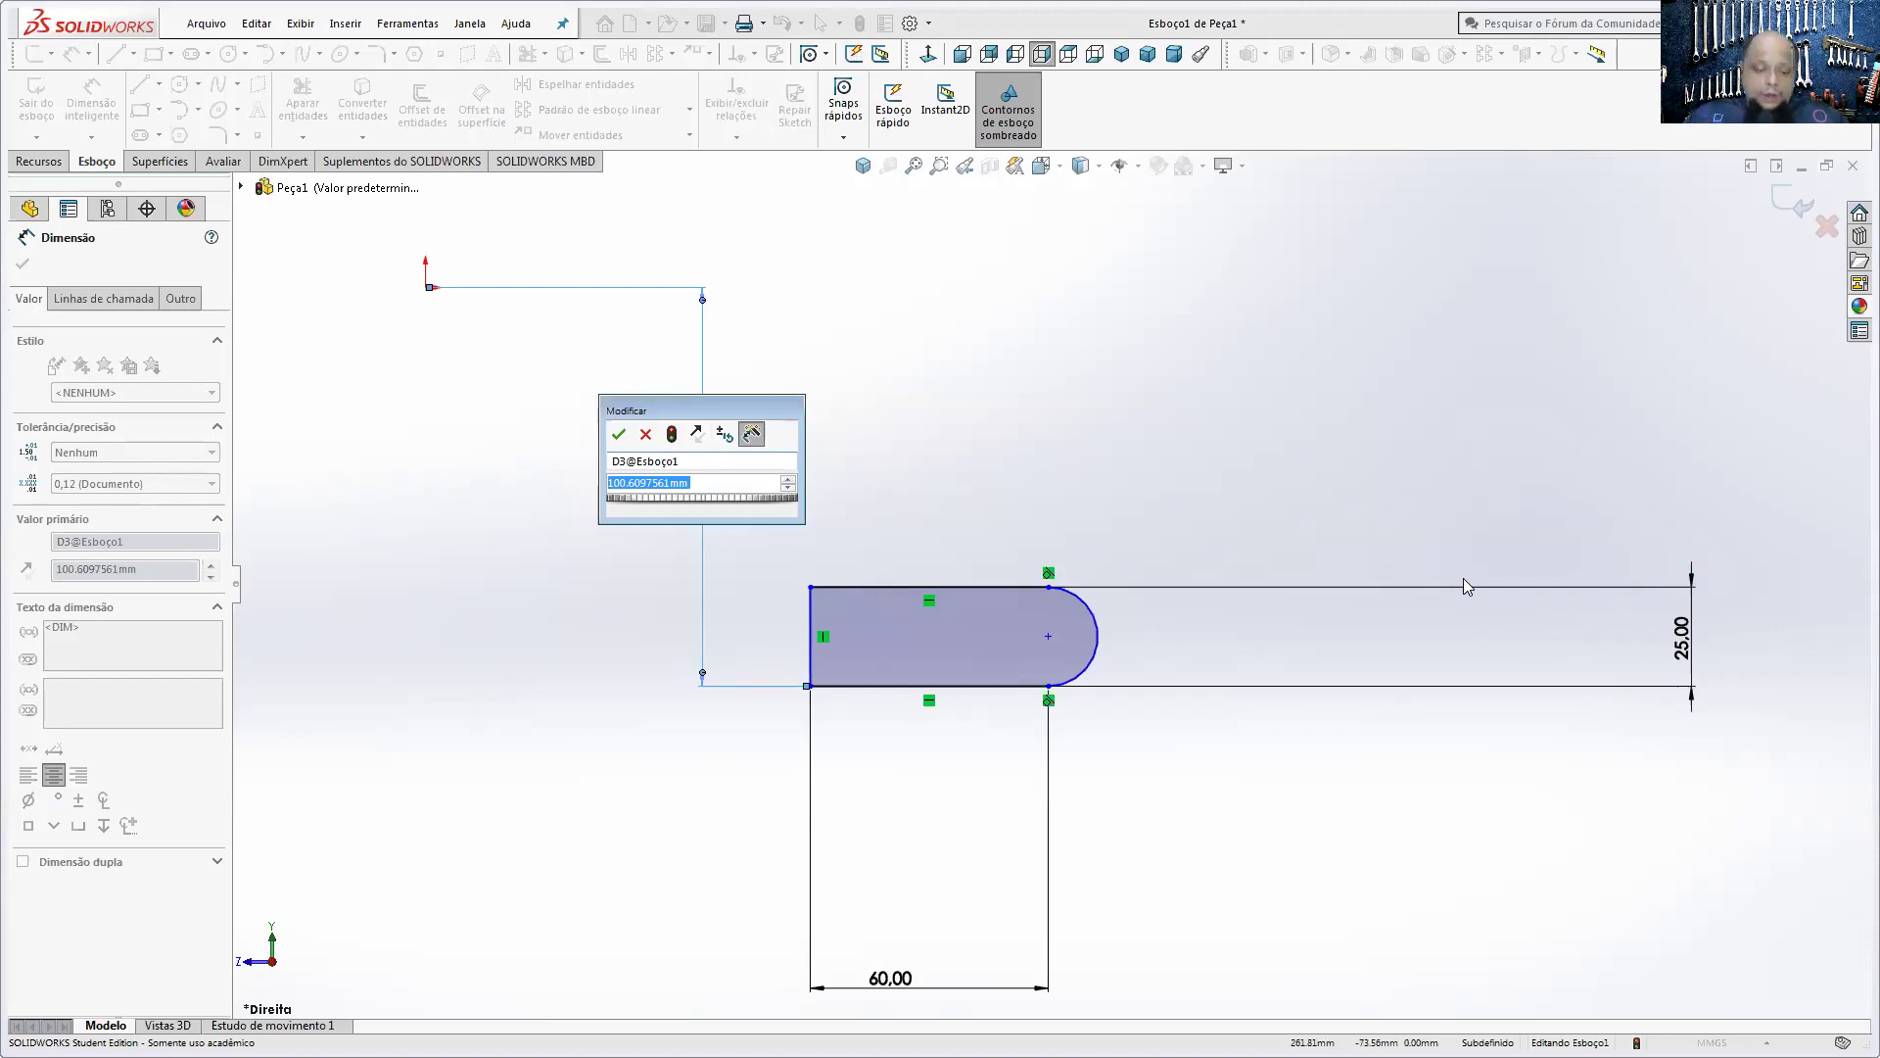
text(25/0)
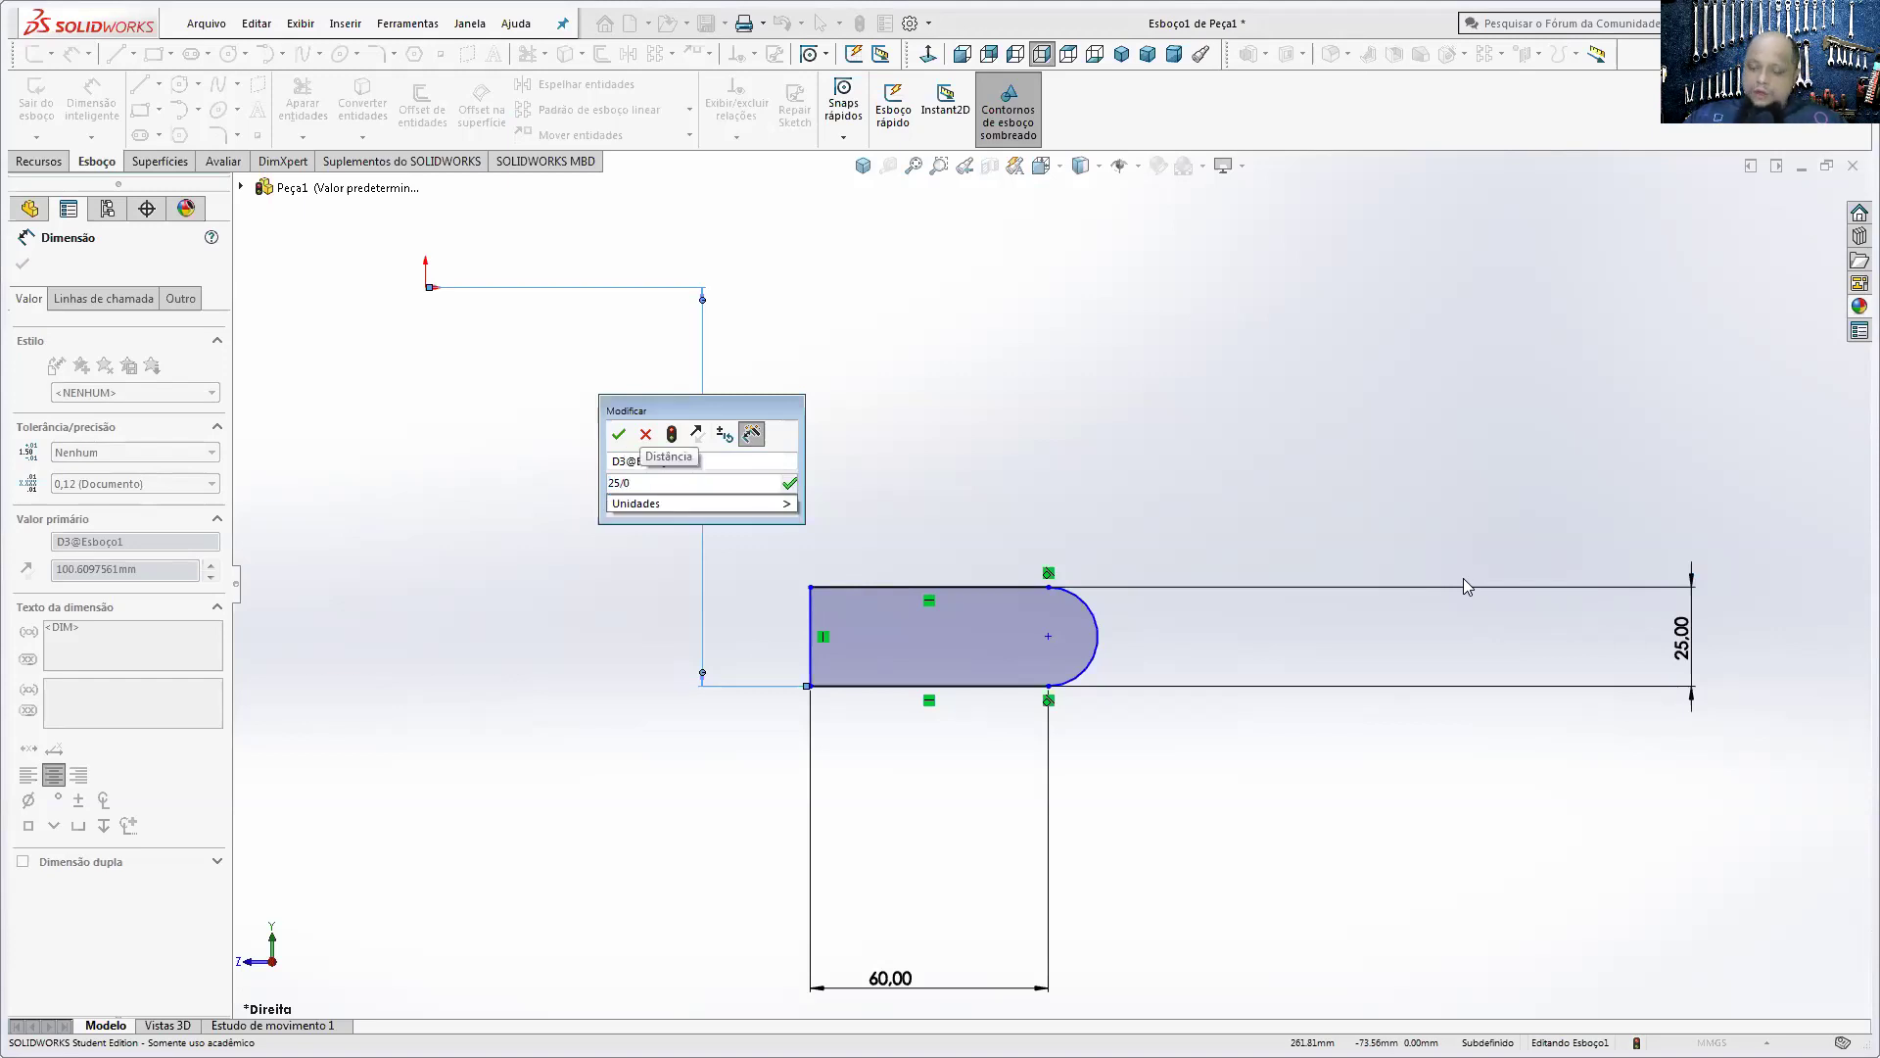
key(Return)
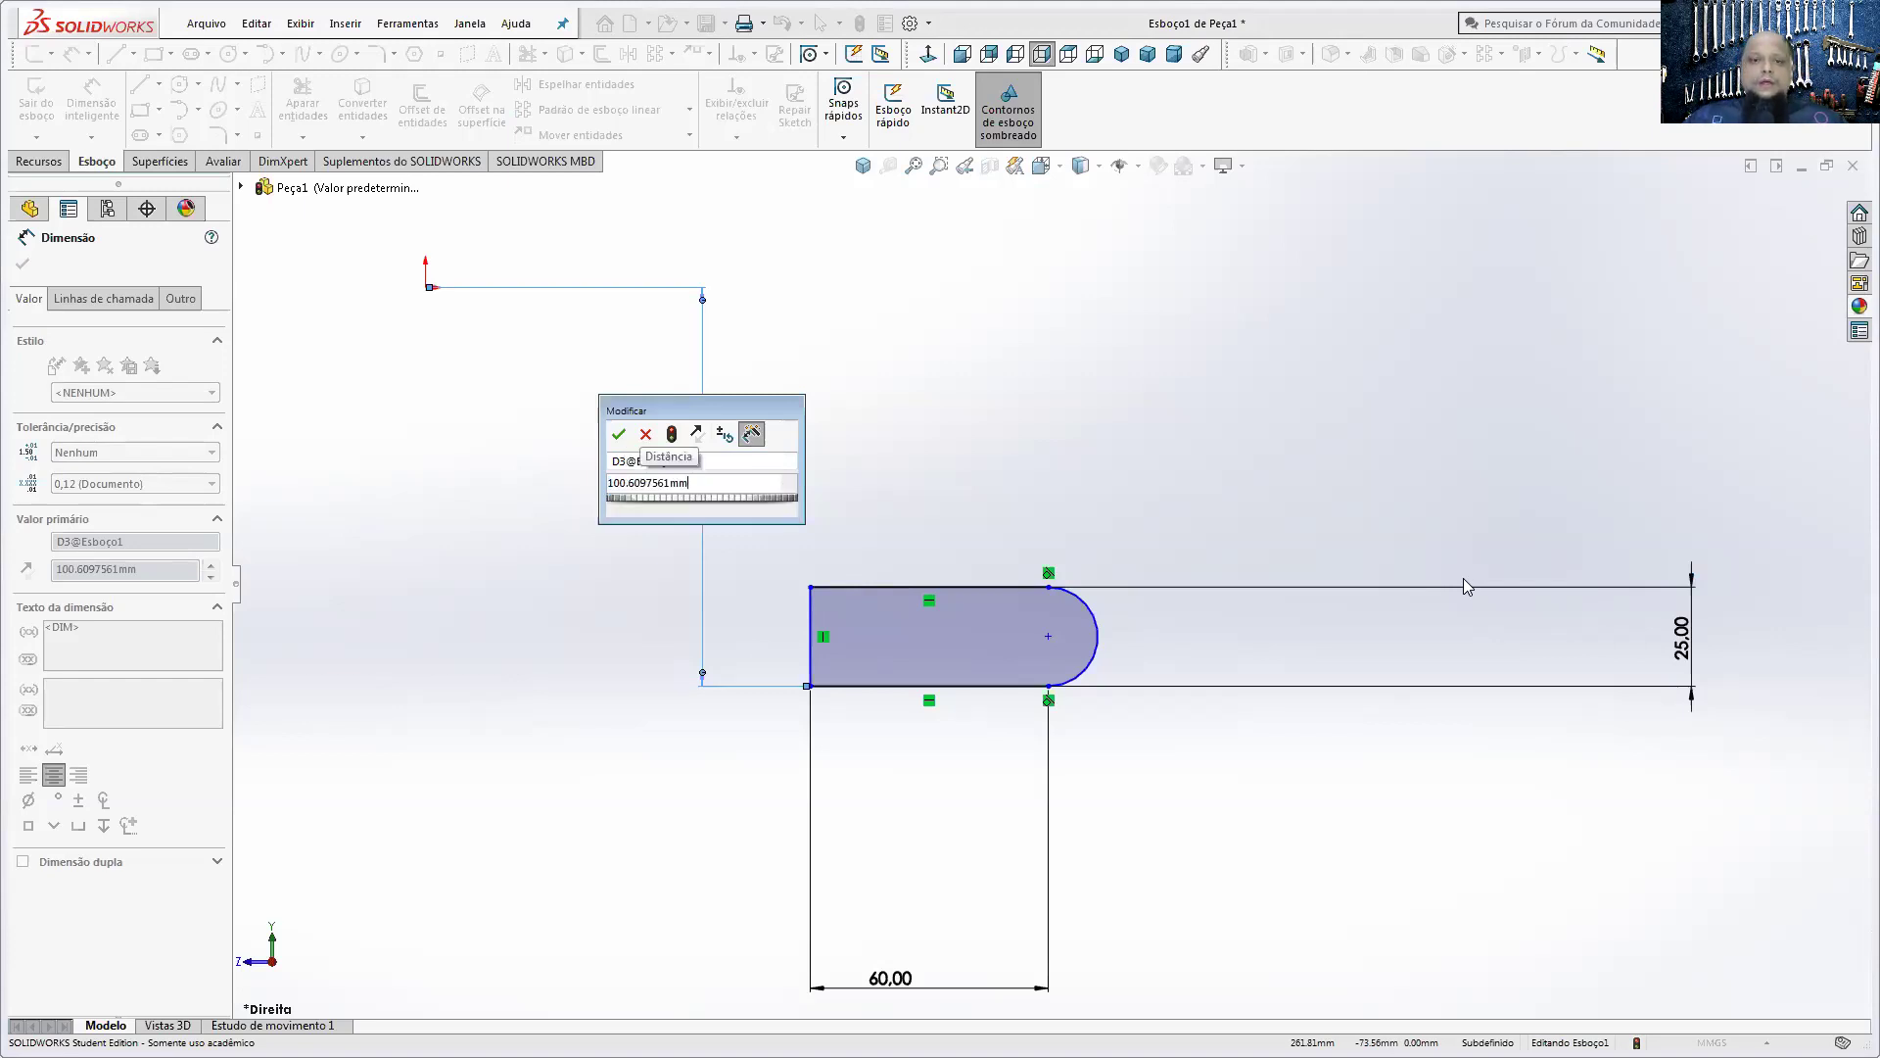
double_click(722, 476)
text(25/2)
key(Return)
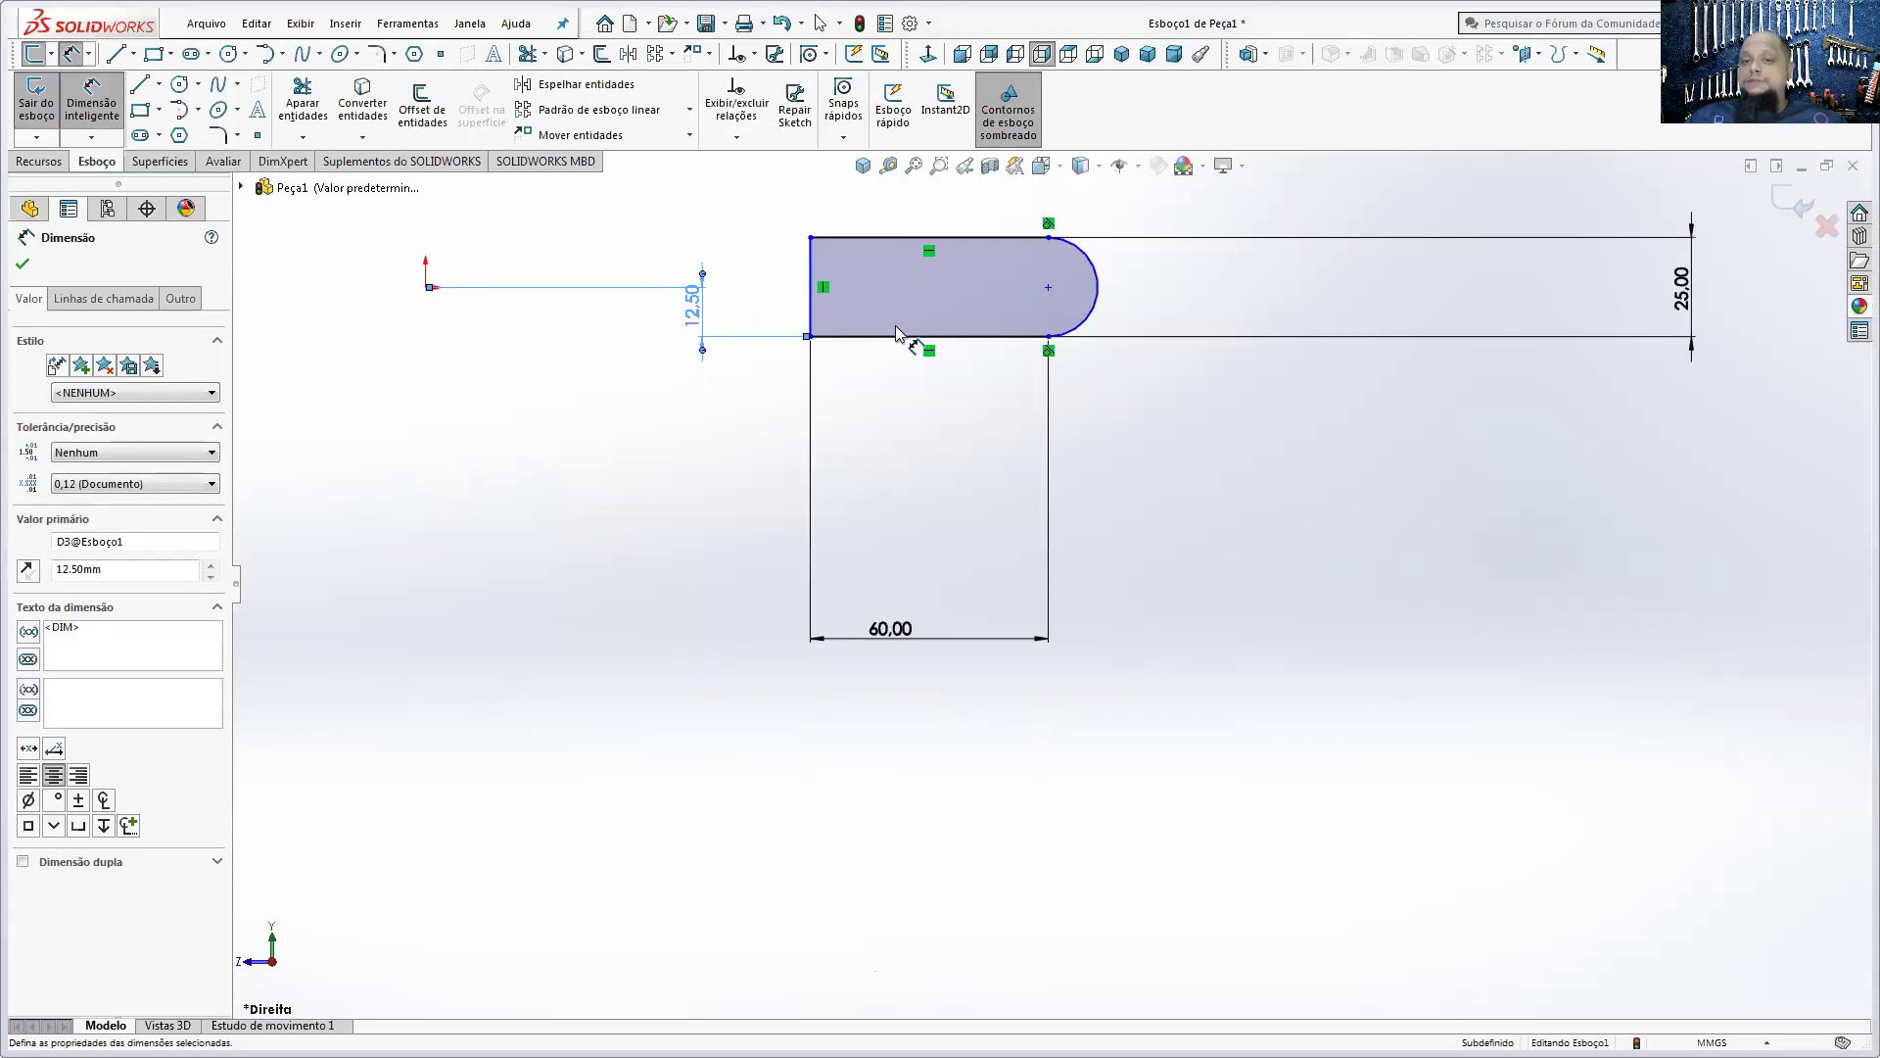
scroll(994, 449, up, 2)
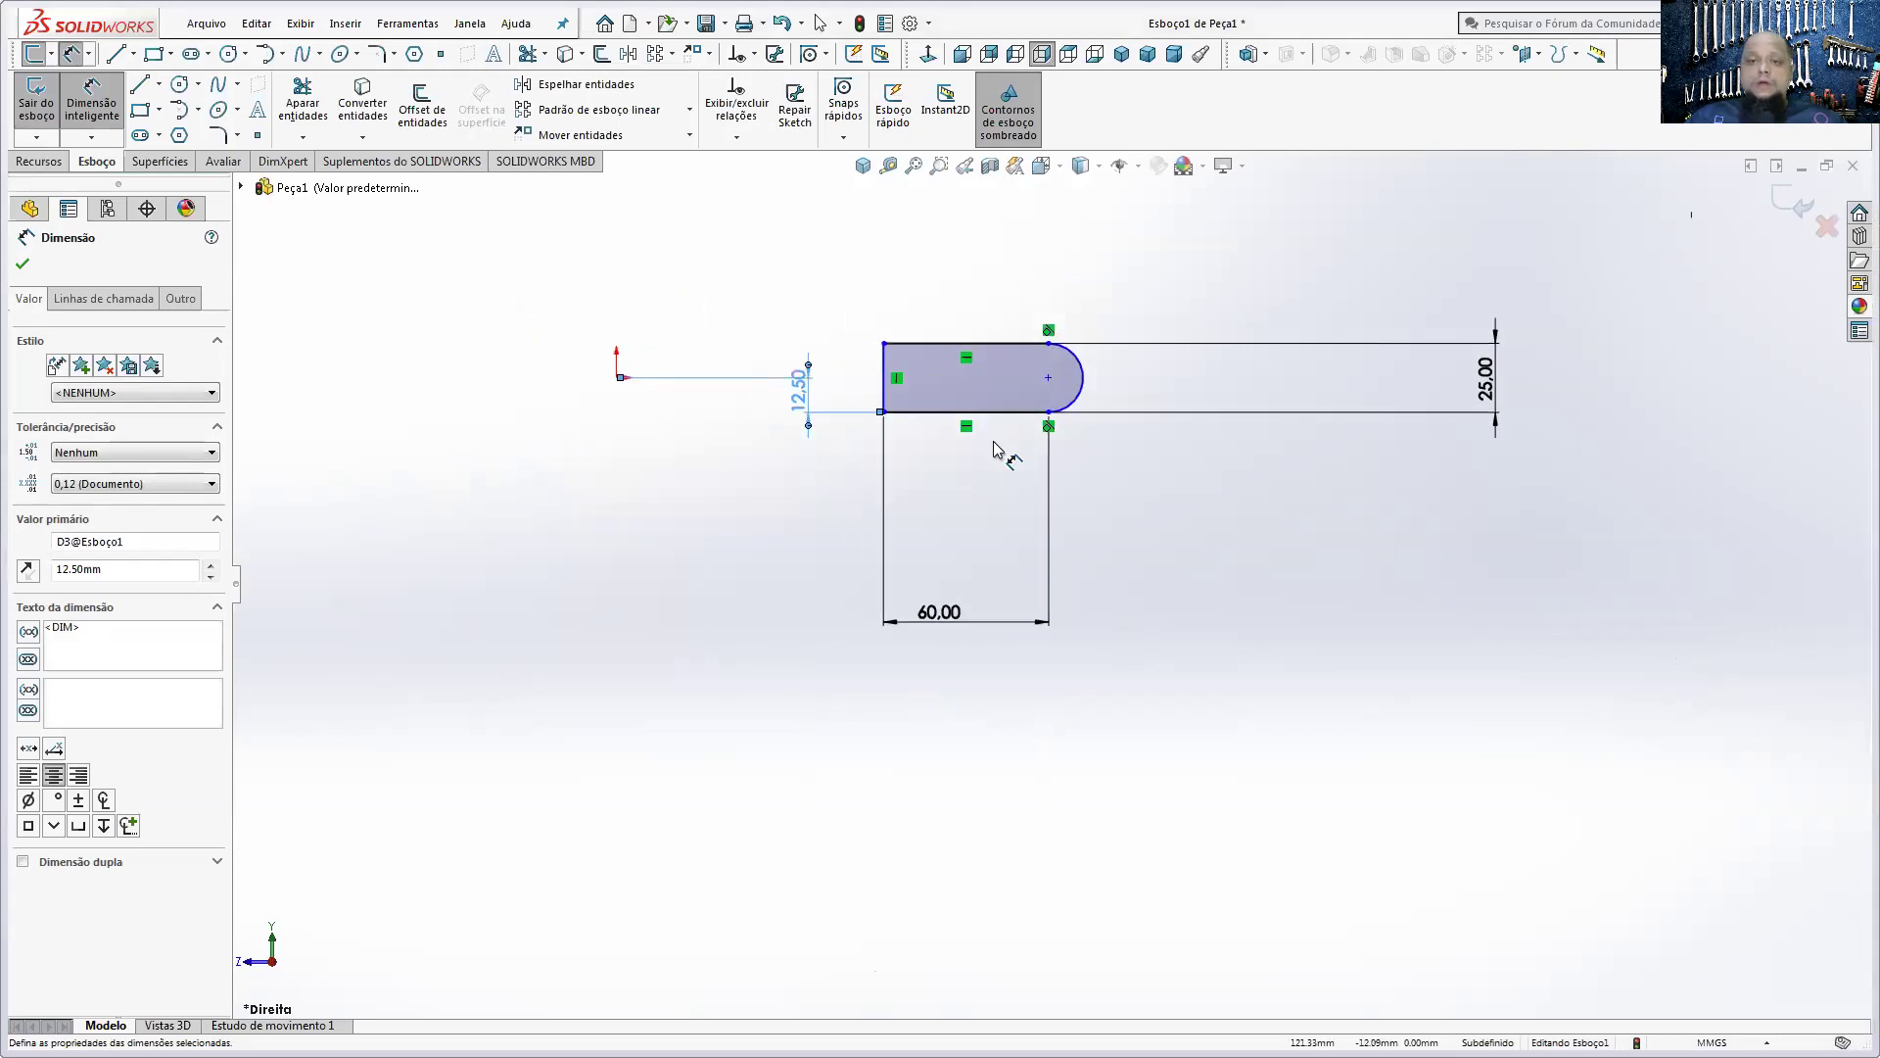
- Drag the slot sketch left so it sits around the origin
click(93, 106)
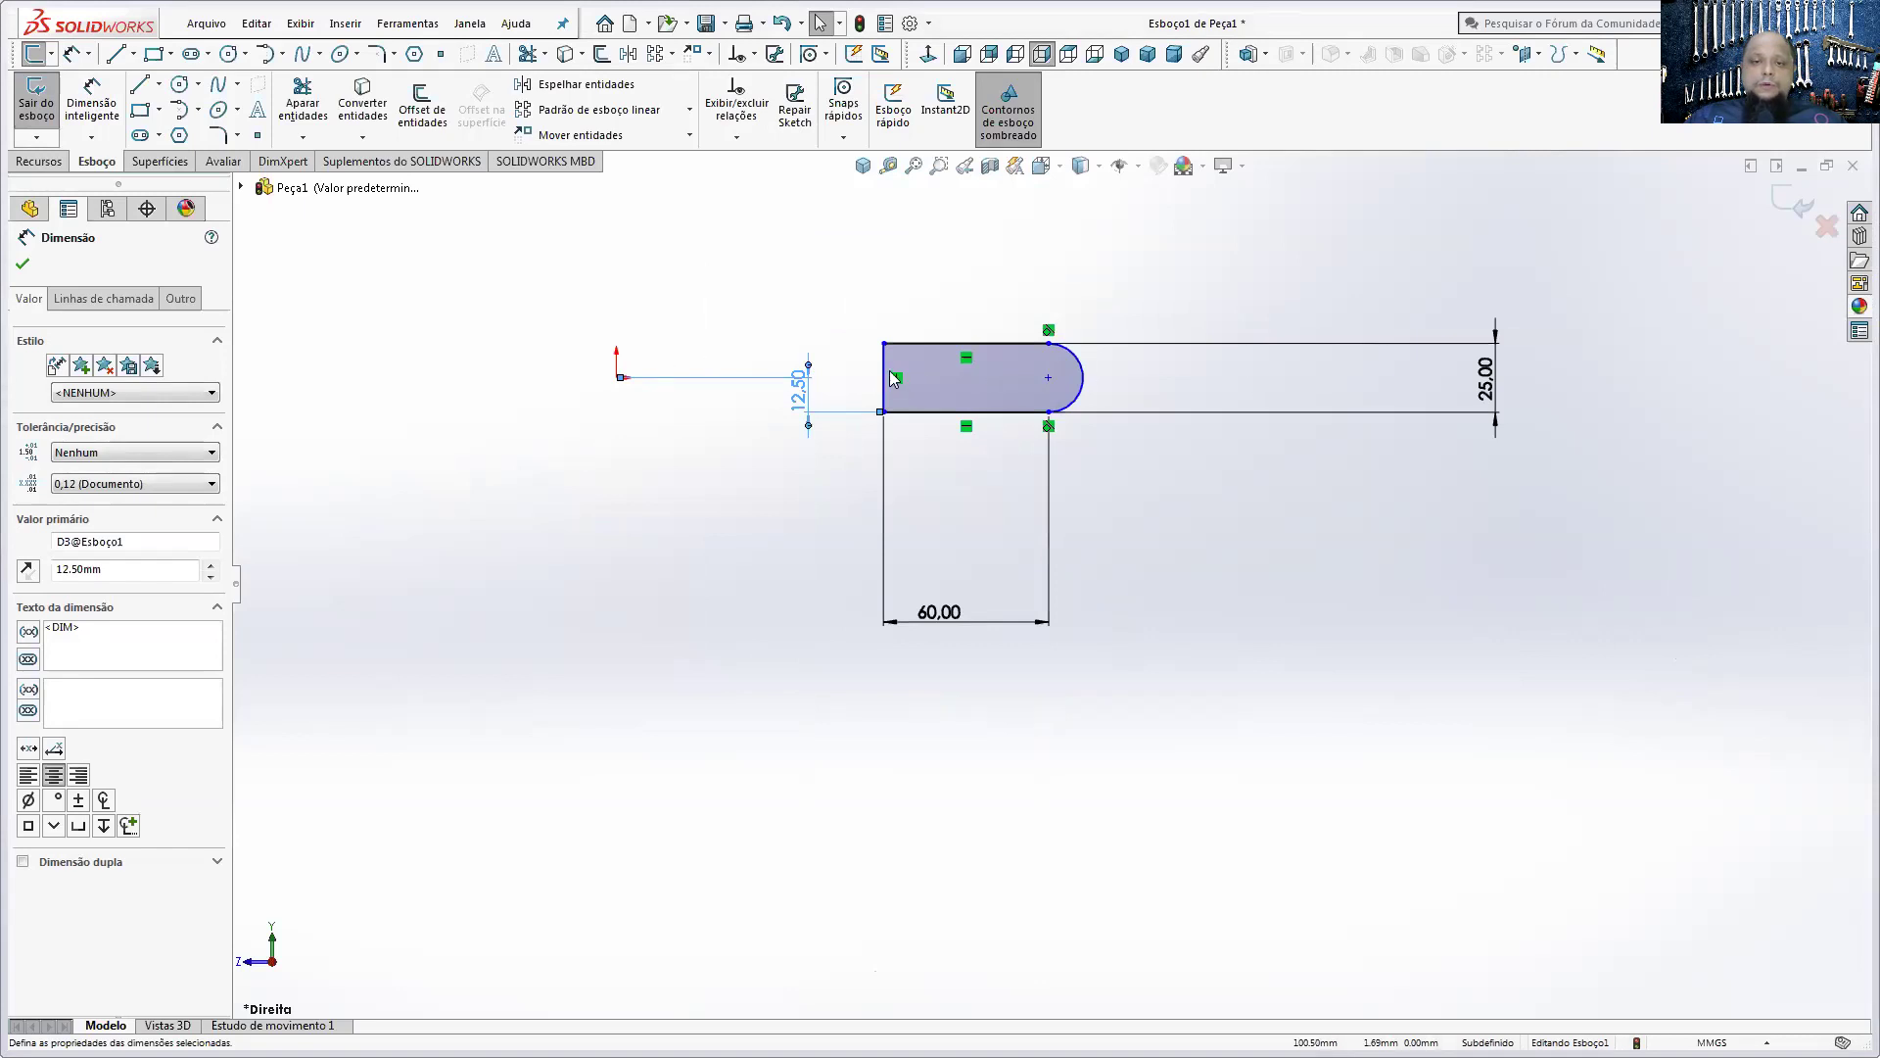
drag(886, 379, 583, 387)
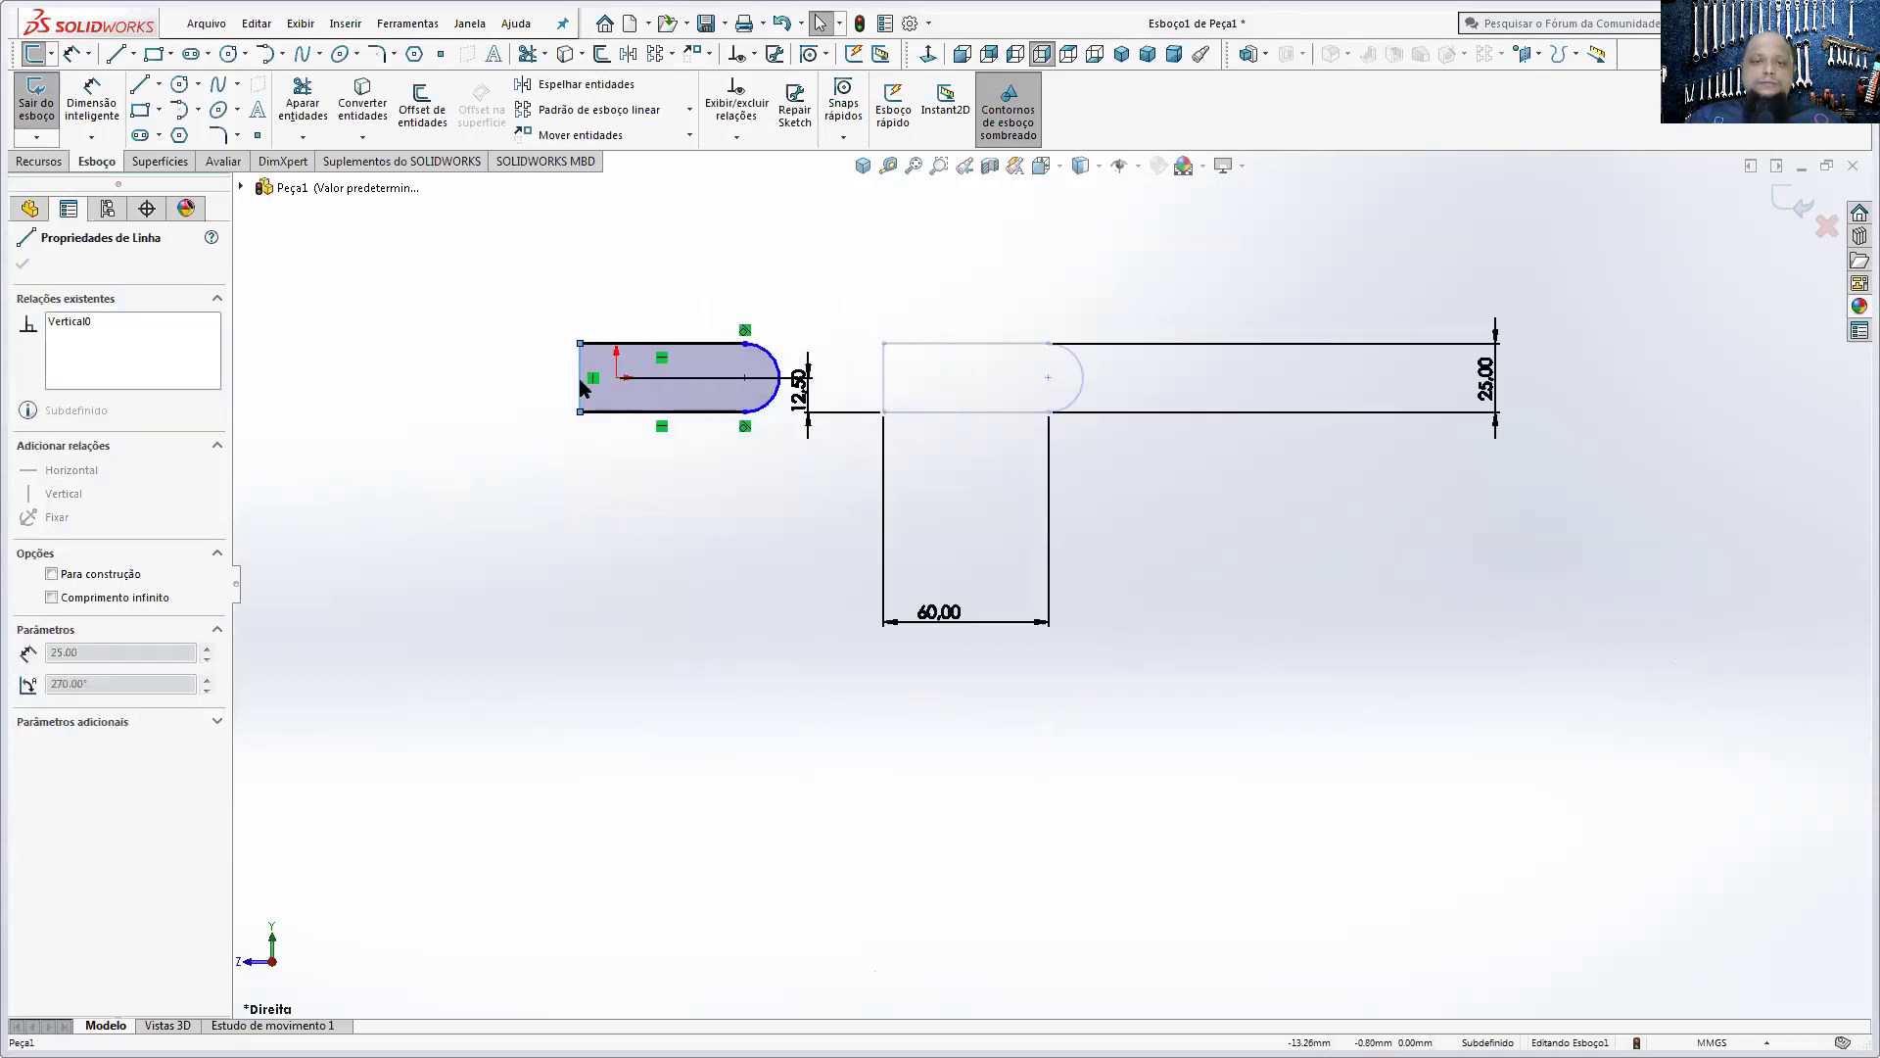
scroll(490, 338, down, 3)
scroll(489, 338, down, 1)
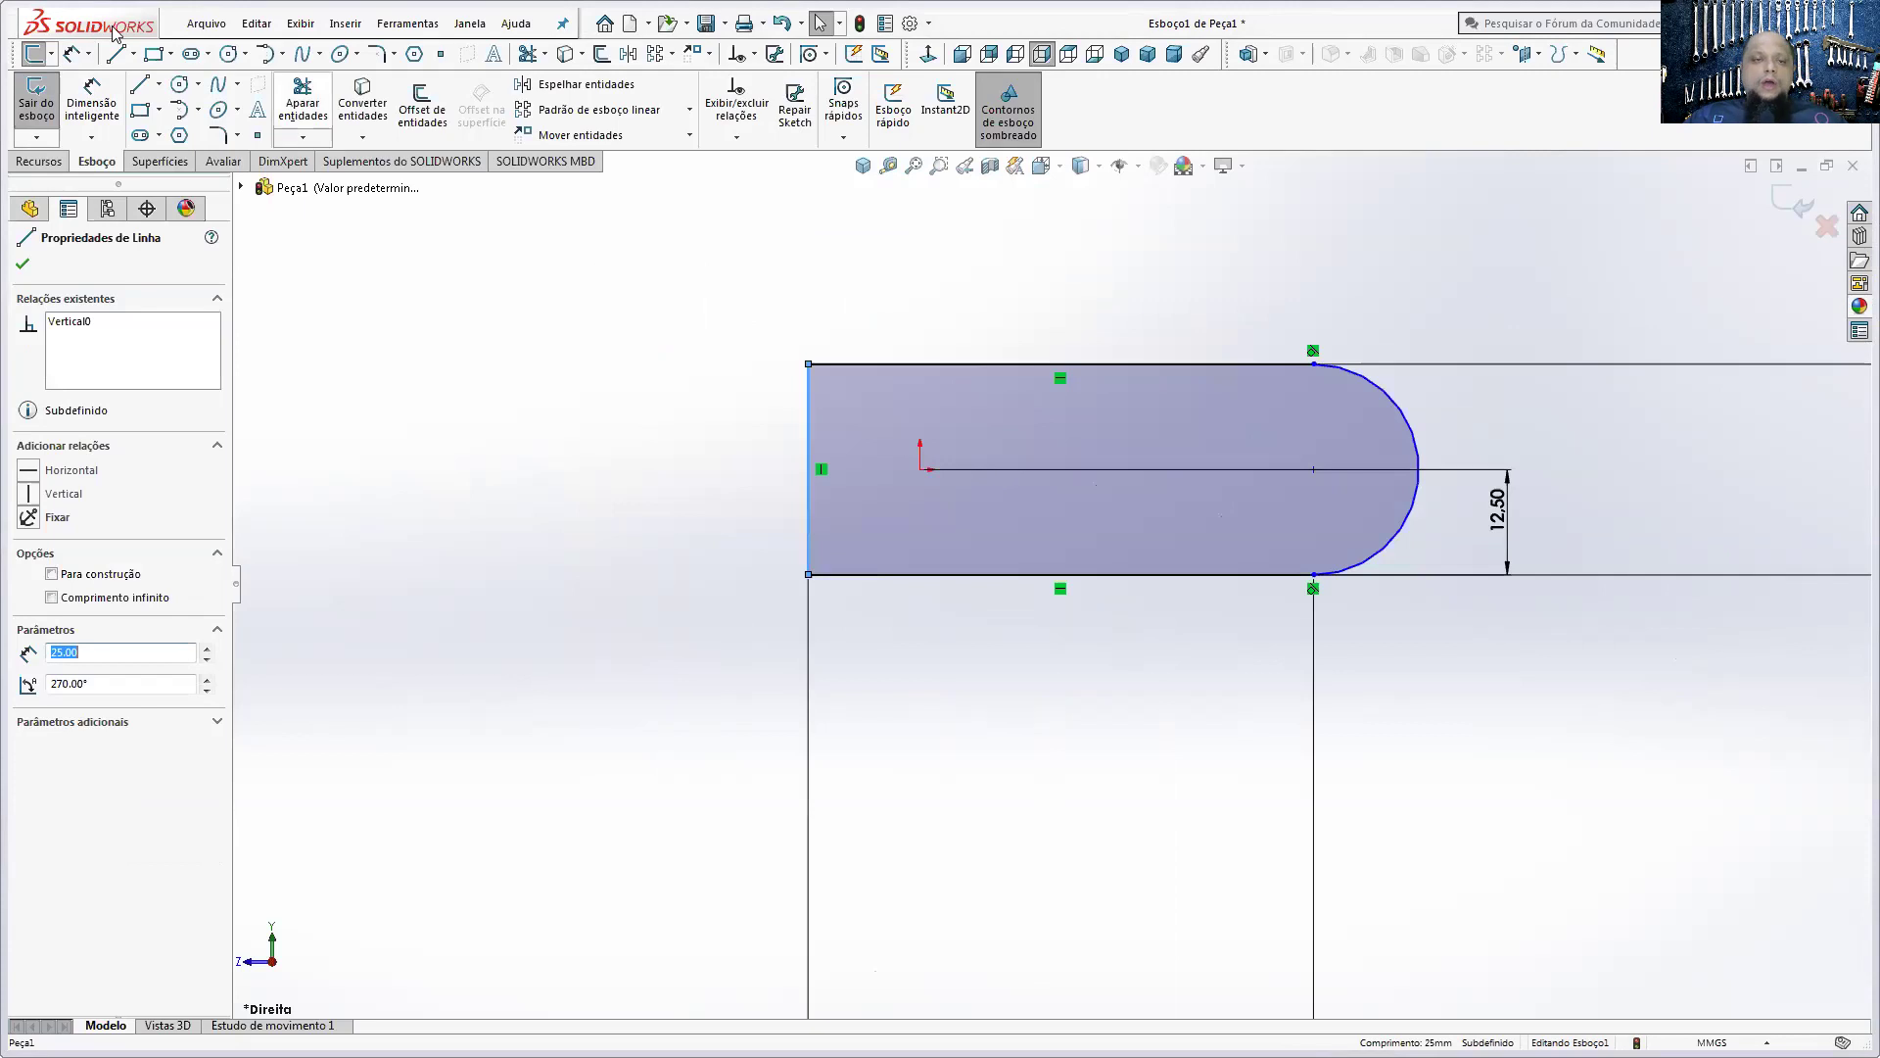
- Dimension the sketch's left line 30 mm from the origin and fit the view
click(71, 79)
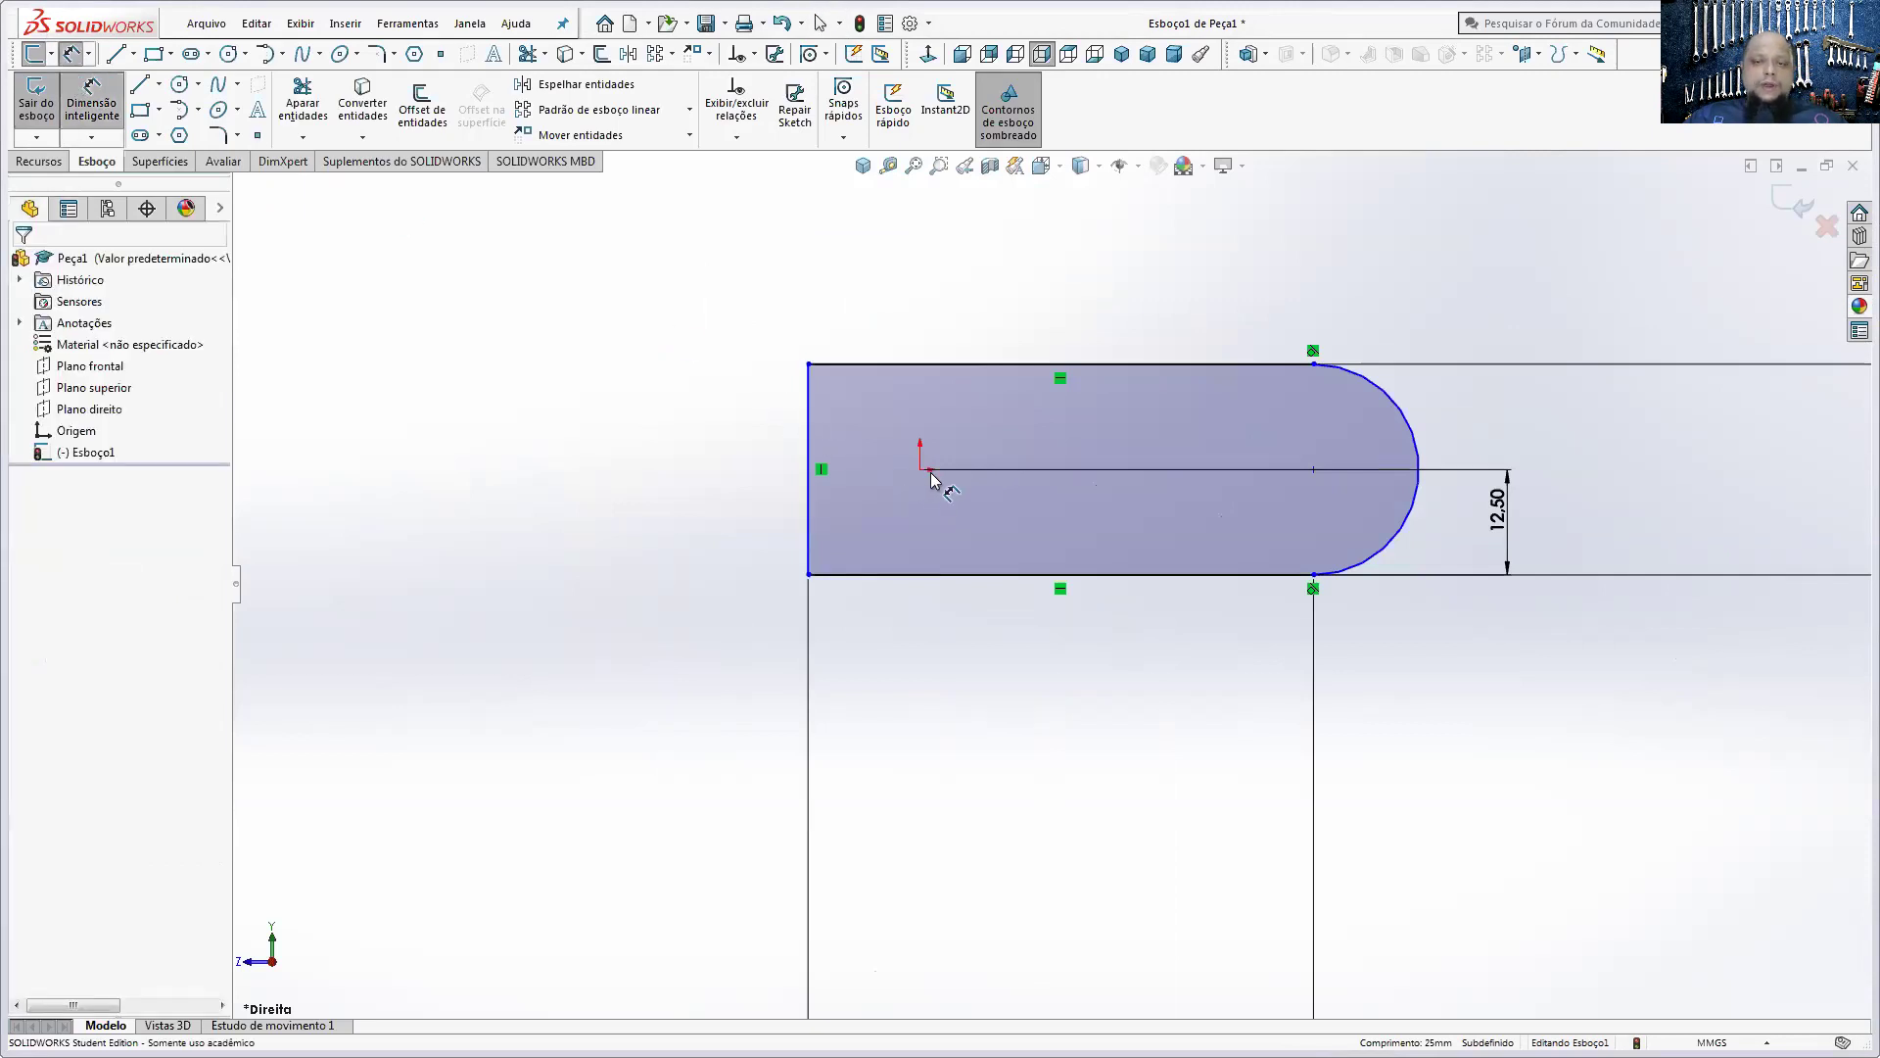
click(806, 455)
click(868, 651)
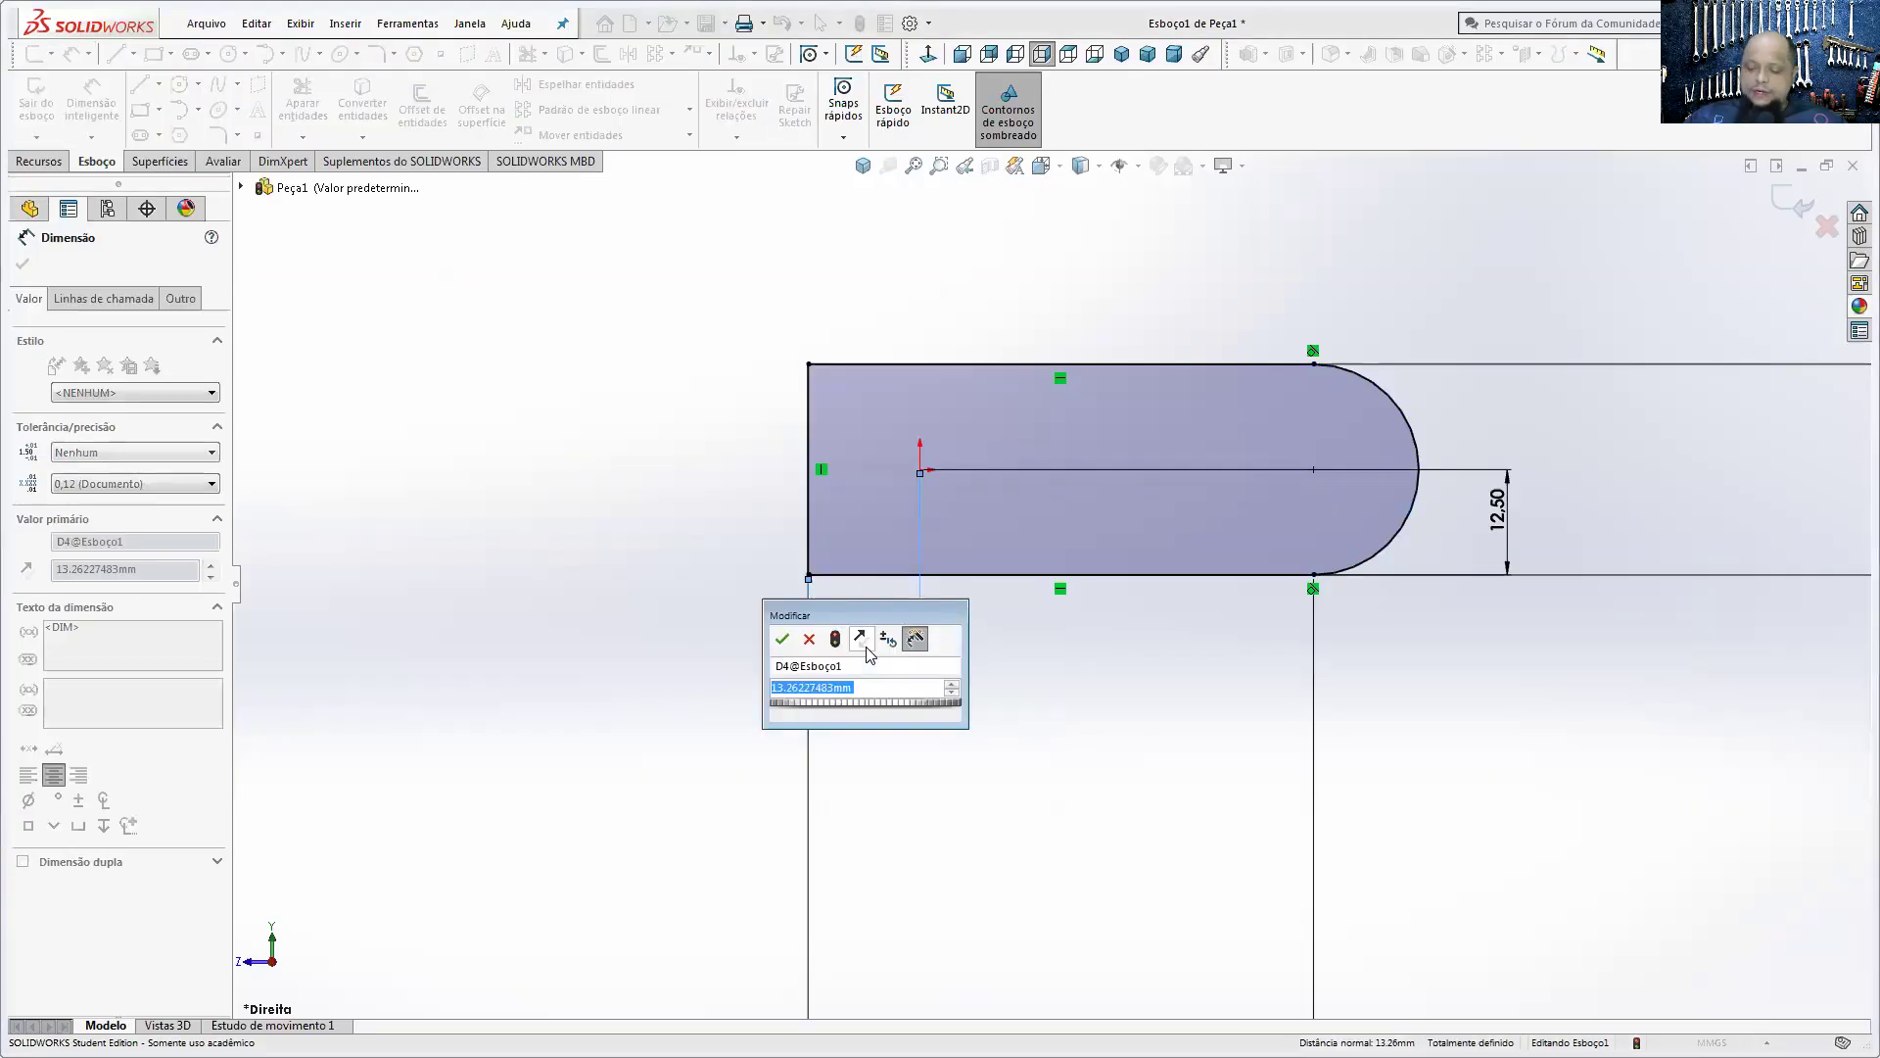
text(30)
key(Return)
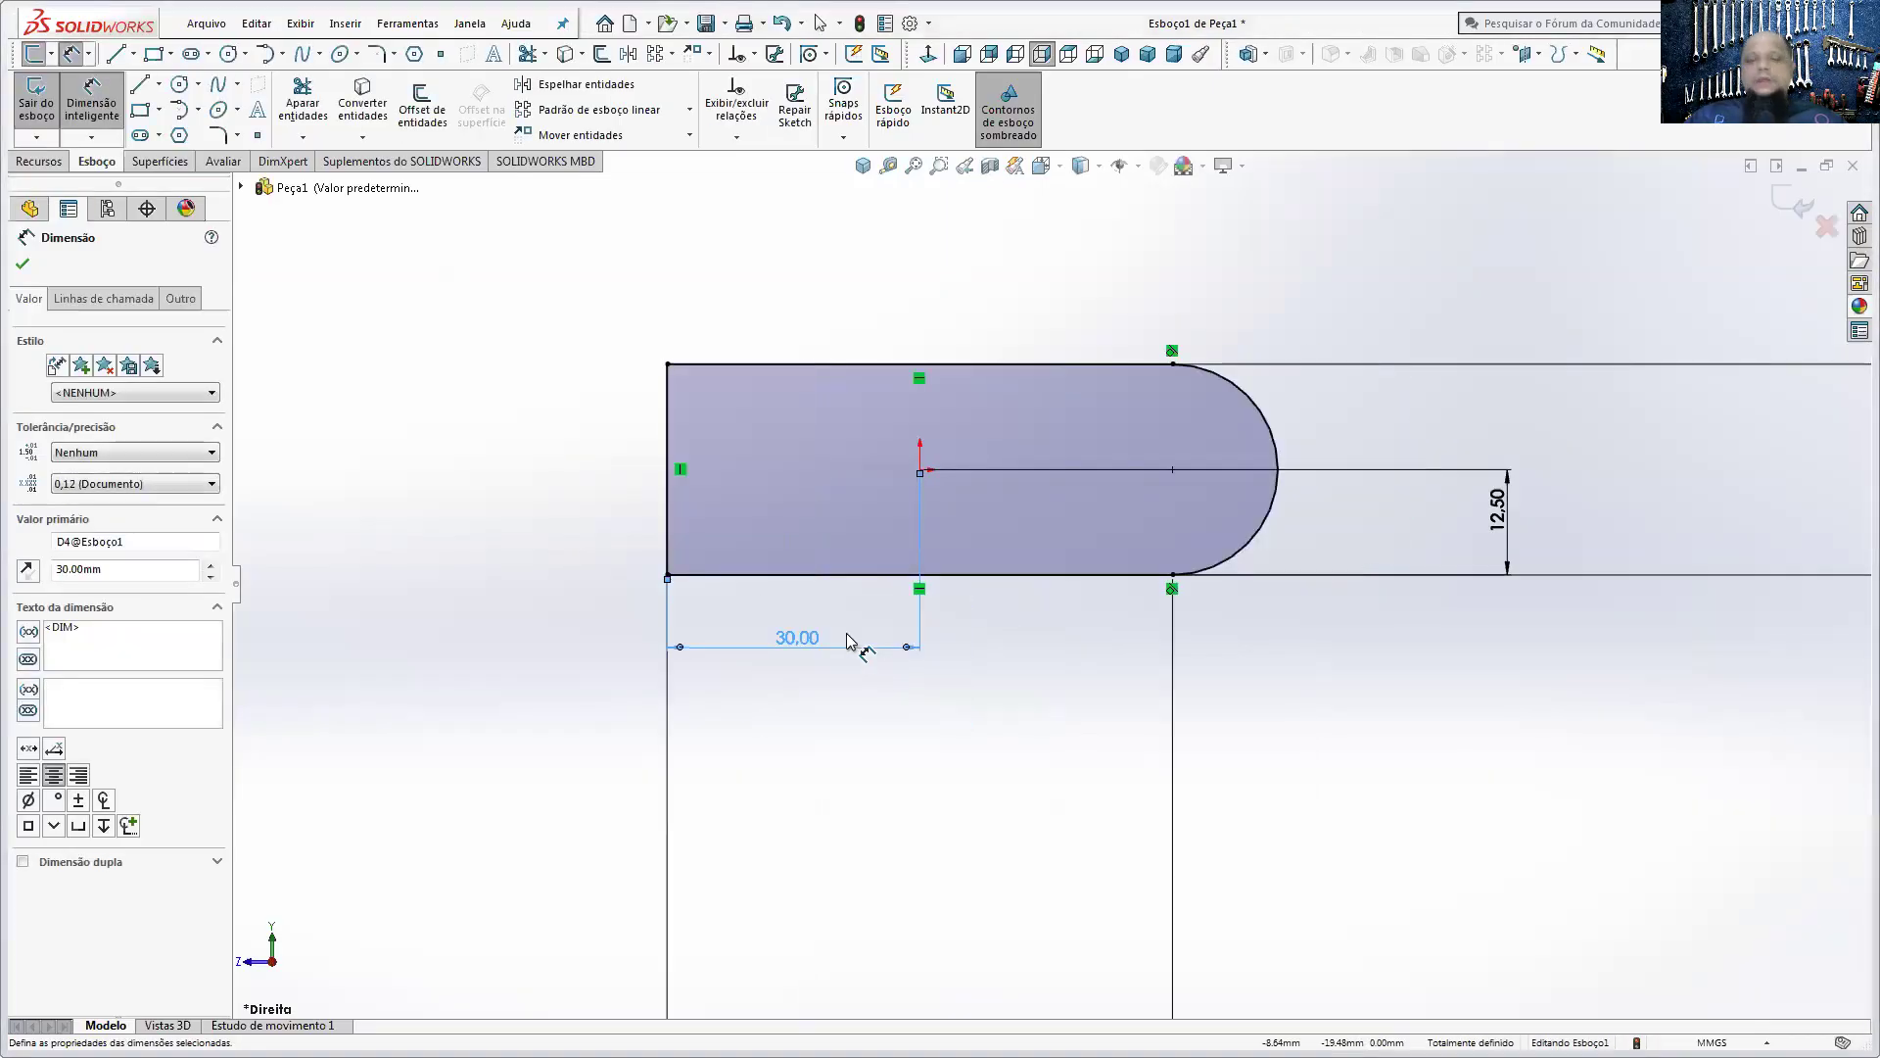
key(z)
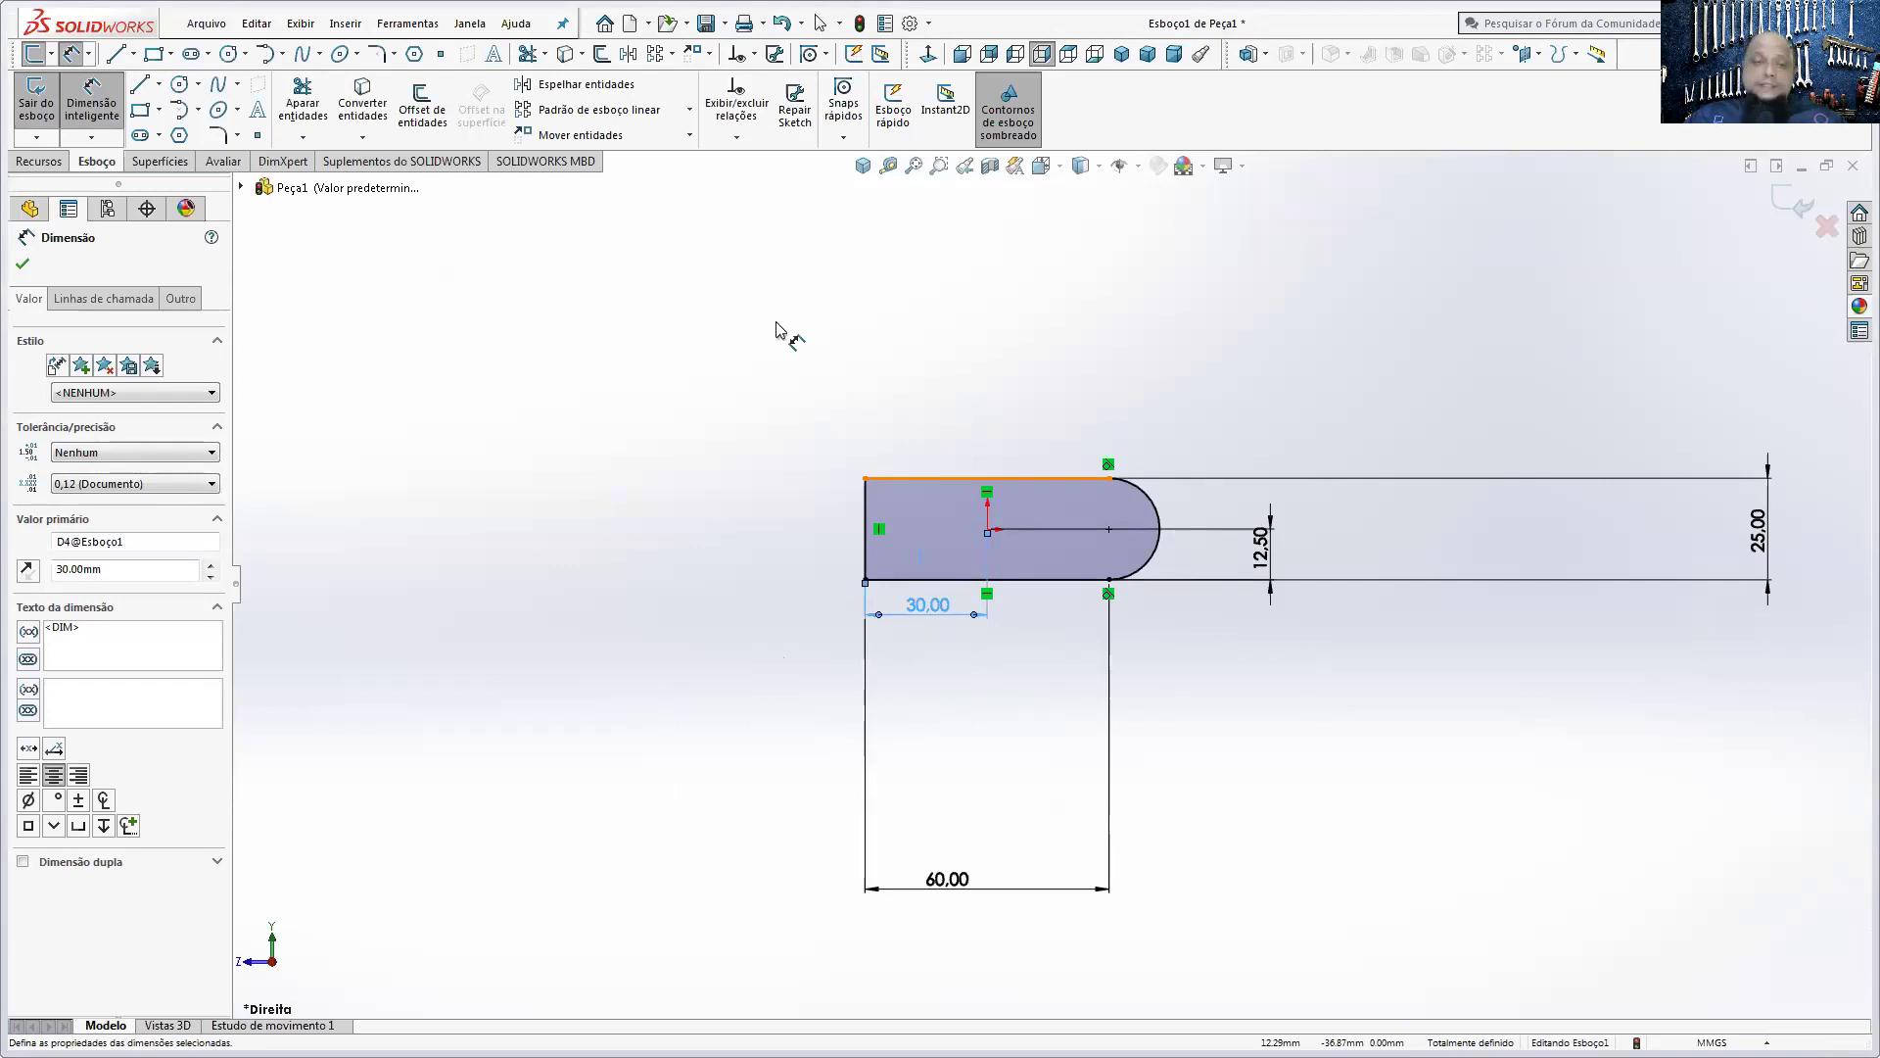
- Inspect the top line and arc properties to confirm the sketch is fully defined
click(91, 103)
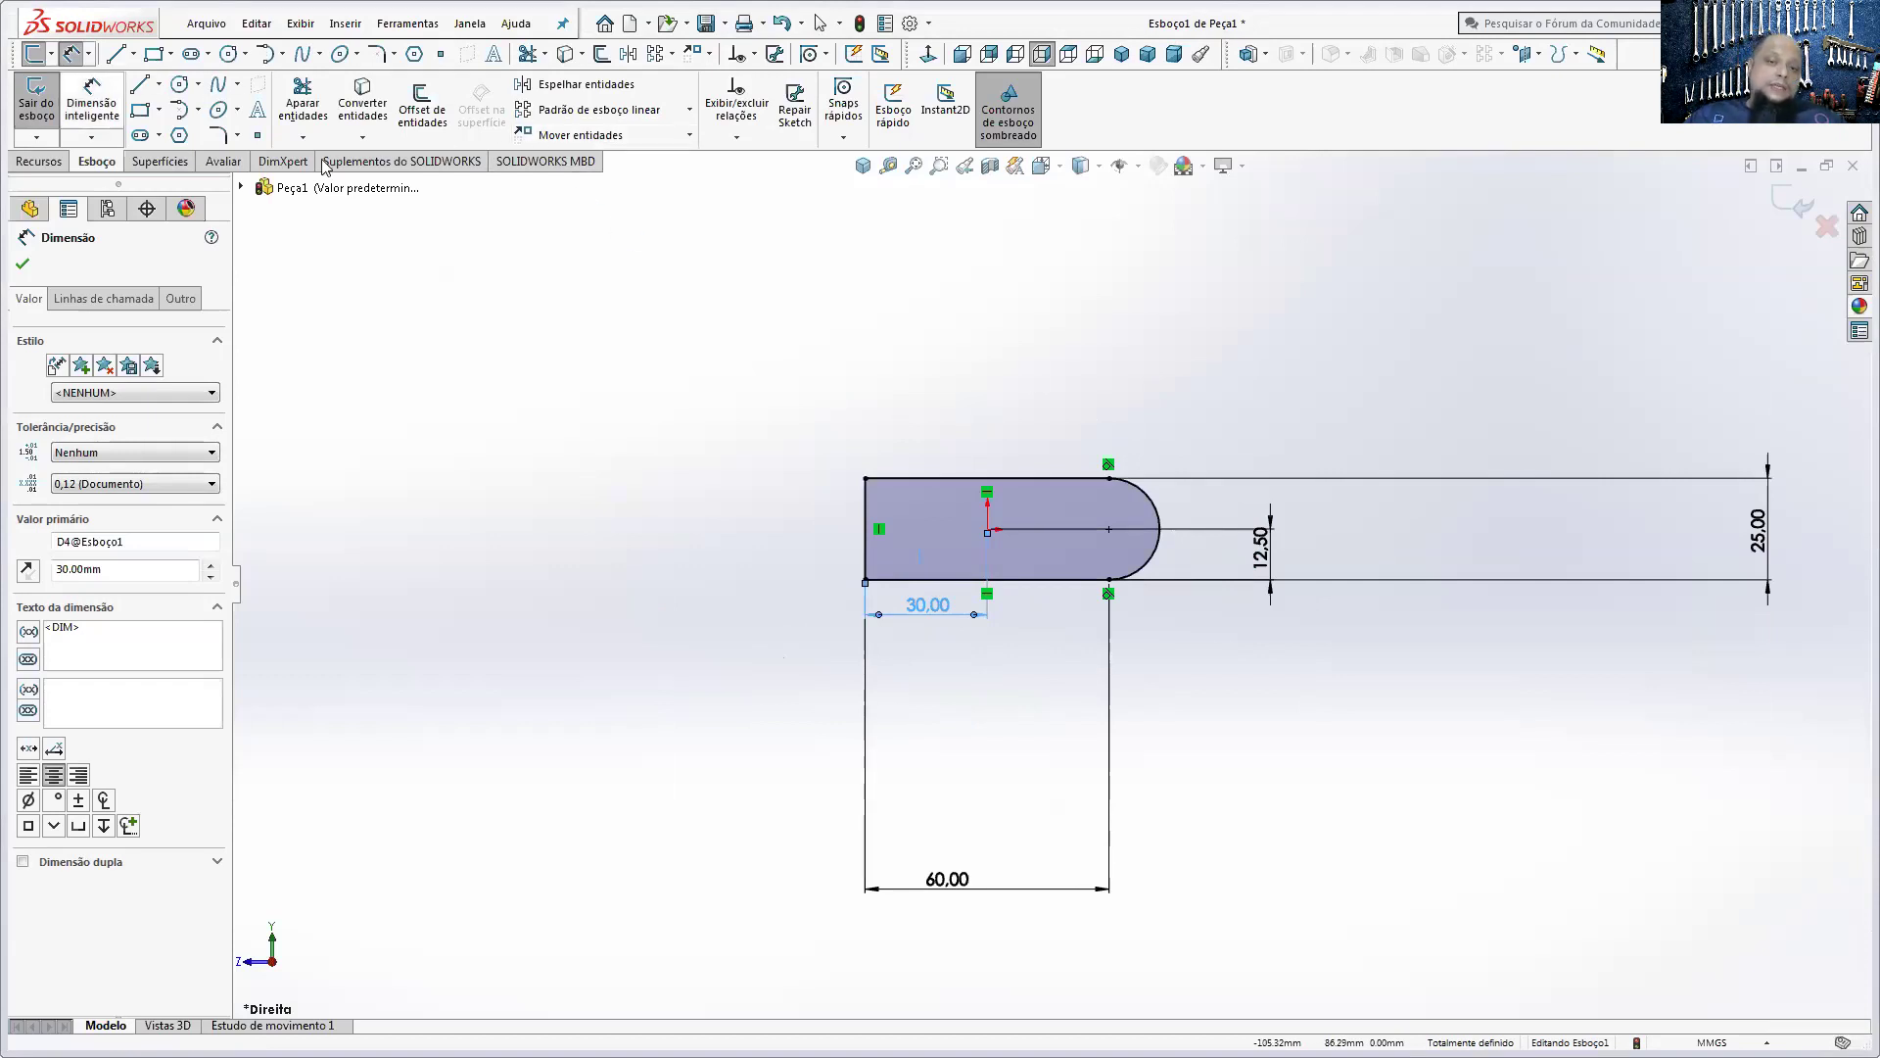
click(974, 476)
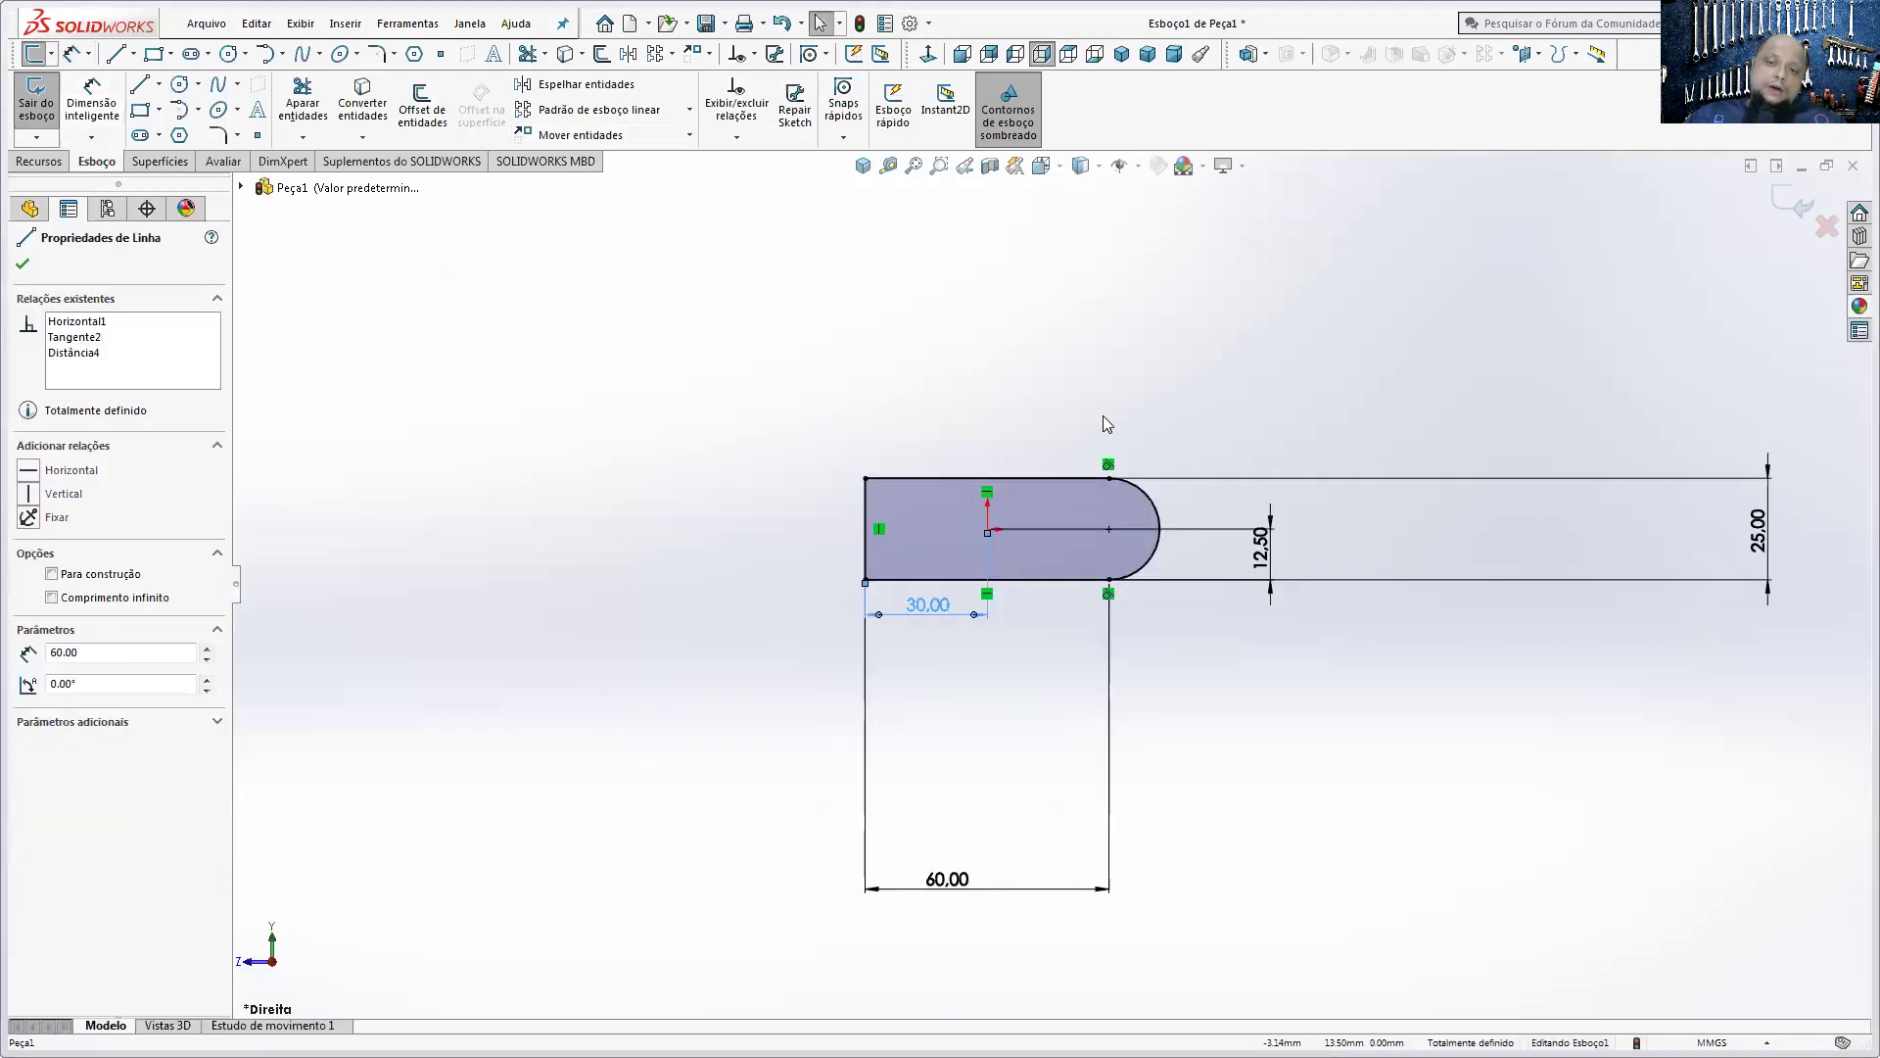
click(1154, 503)
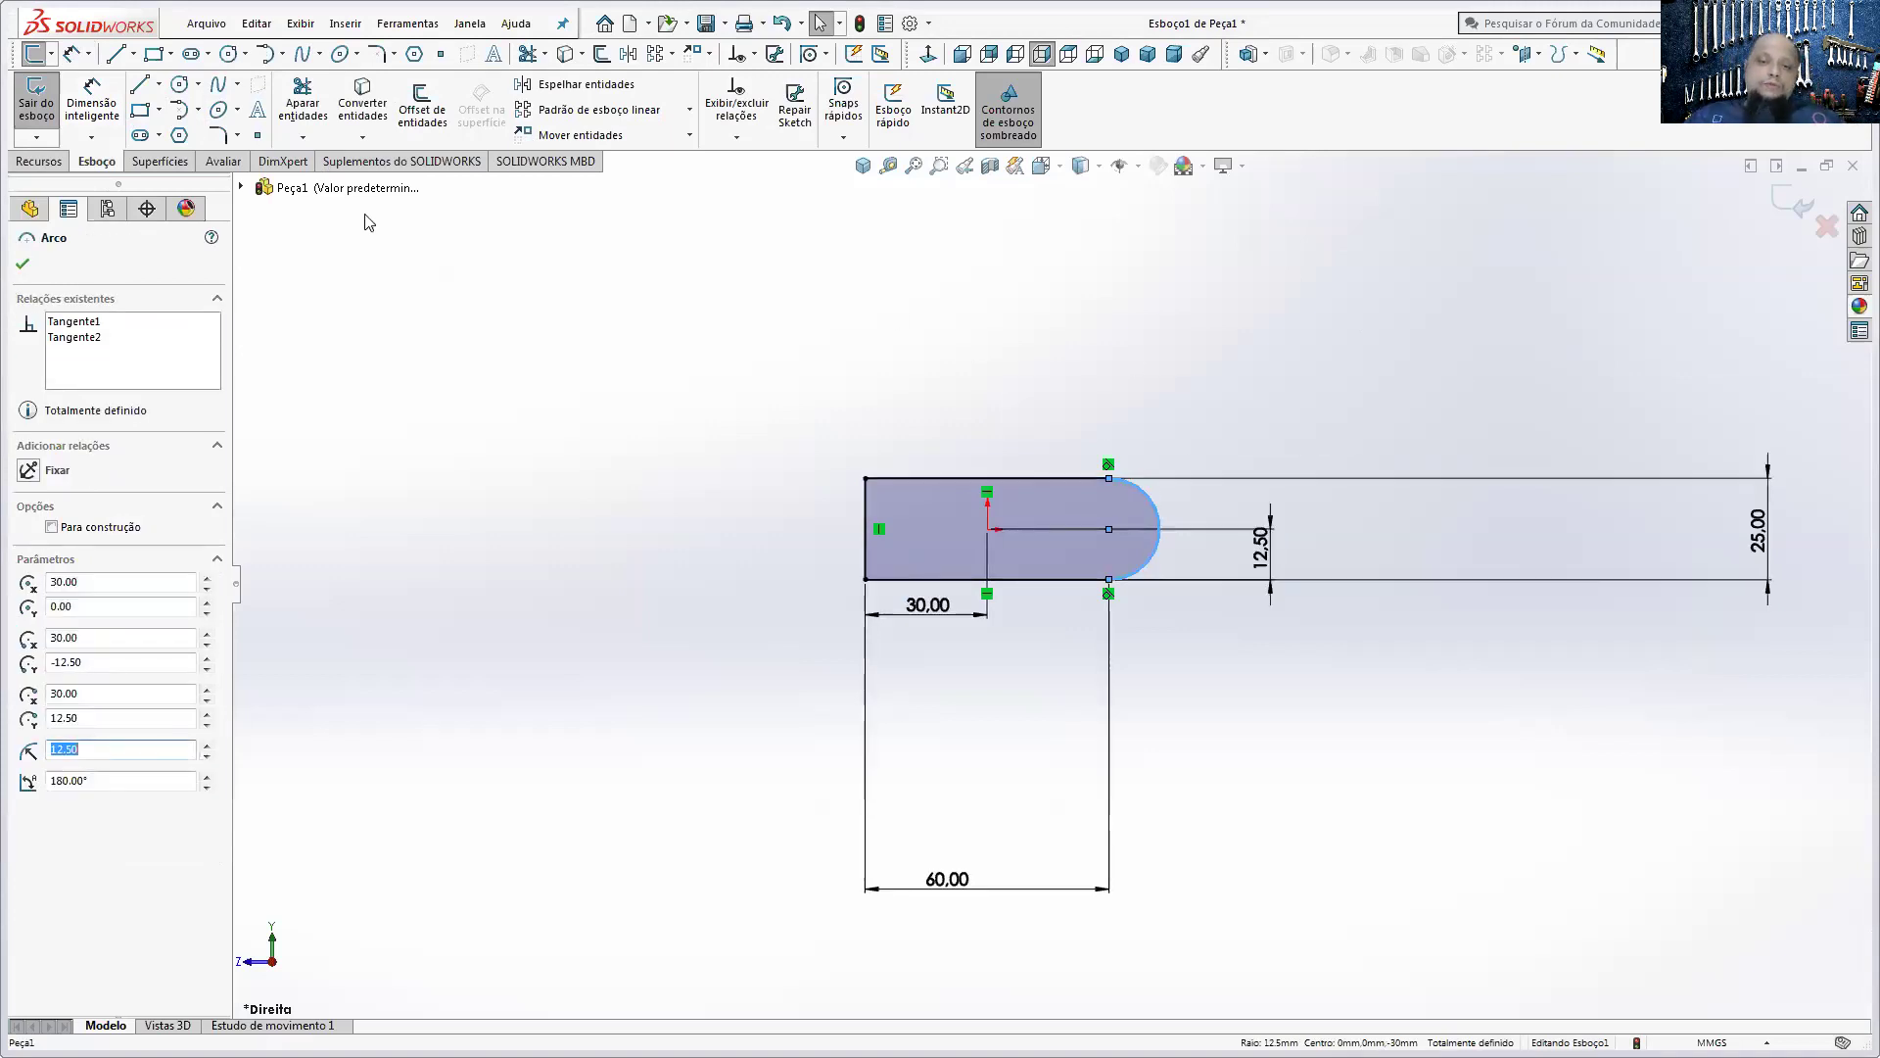
click(18, 162)
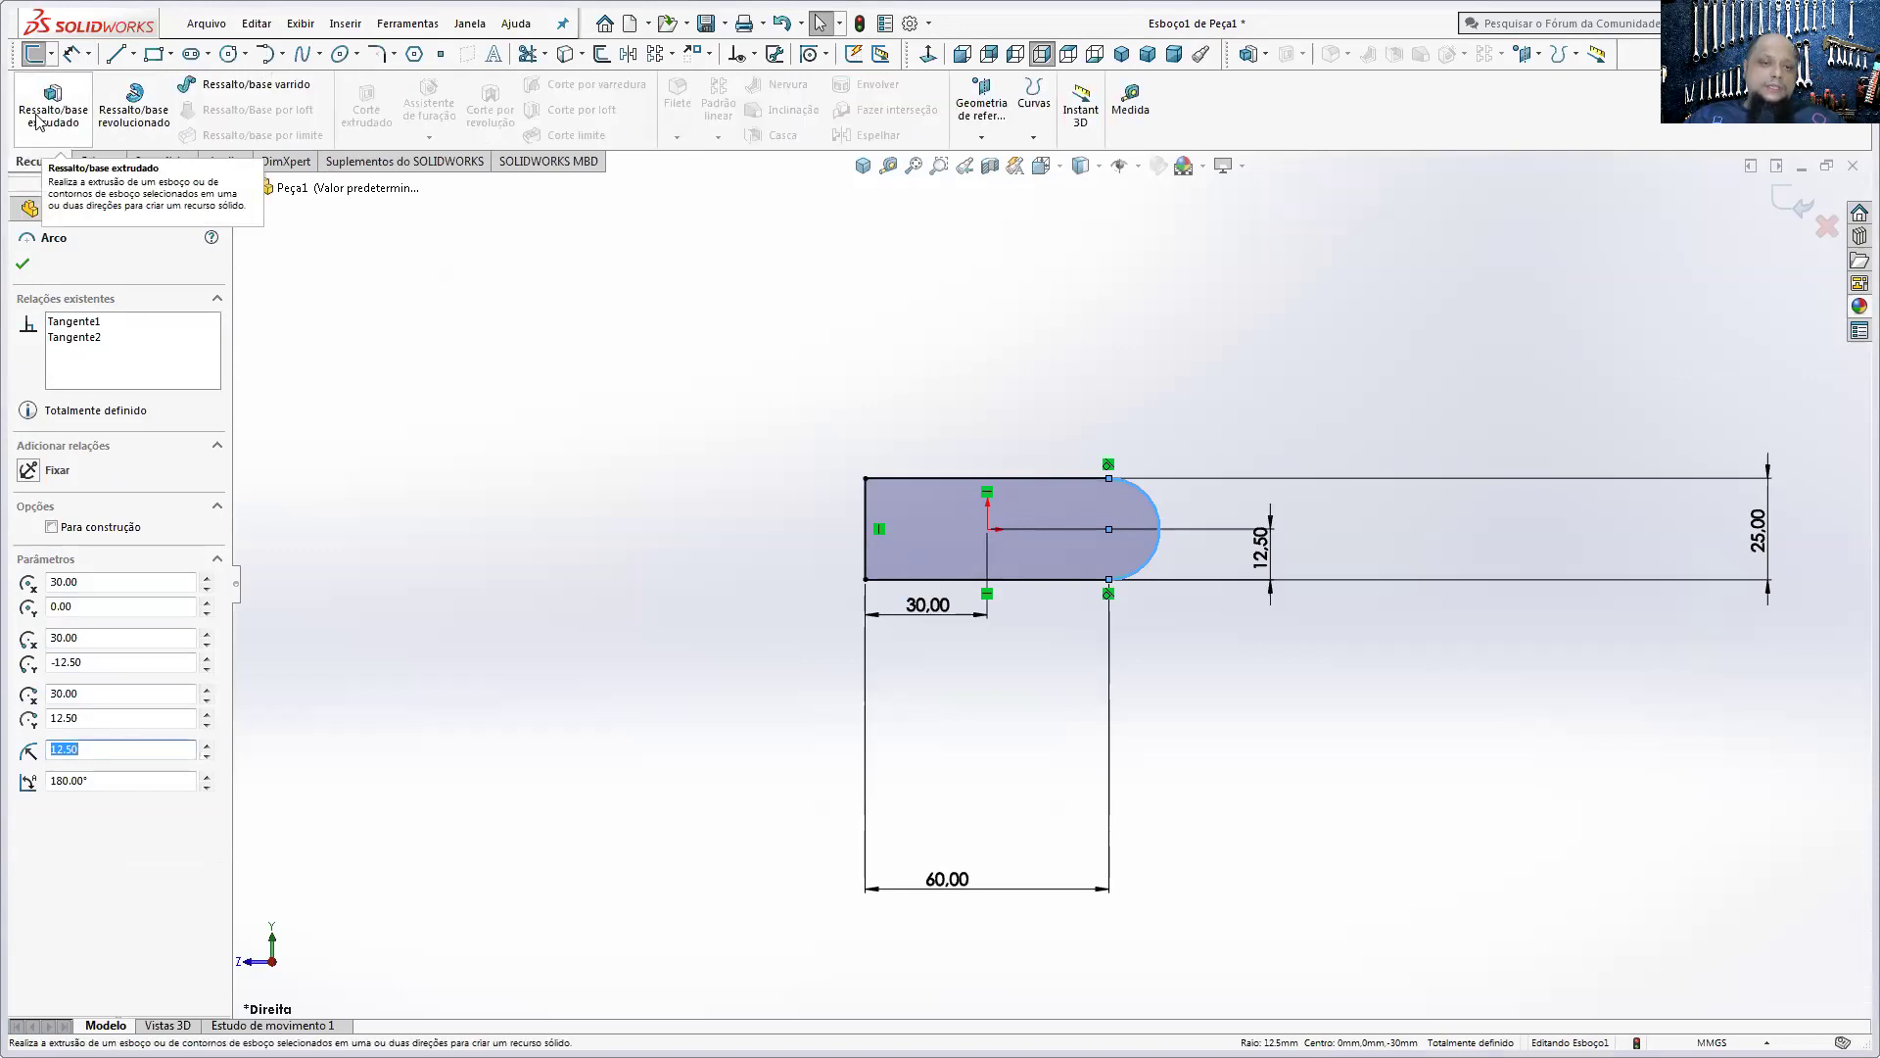
- Extrude the profile 20 mm in the reversed direction, creating boss Ressalto-extrusão1
click(36, 122)
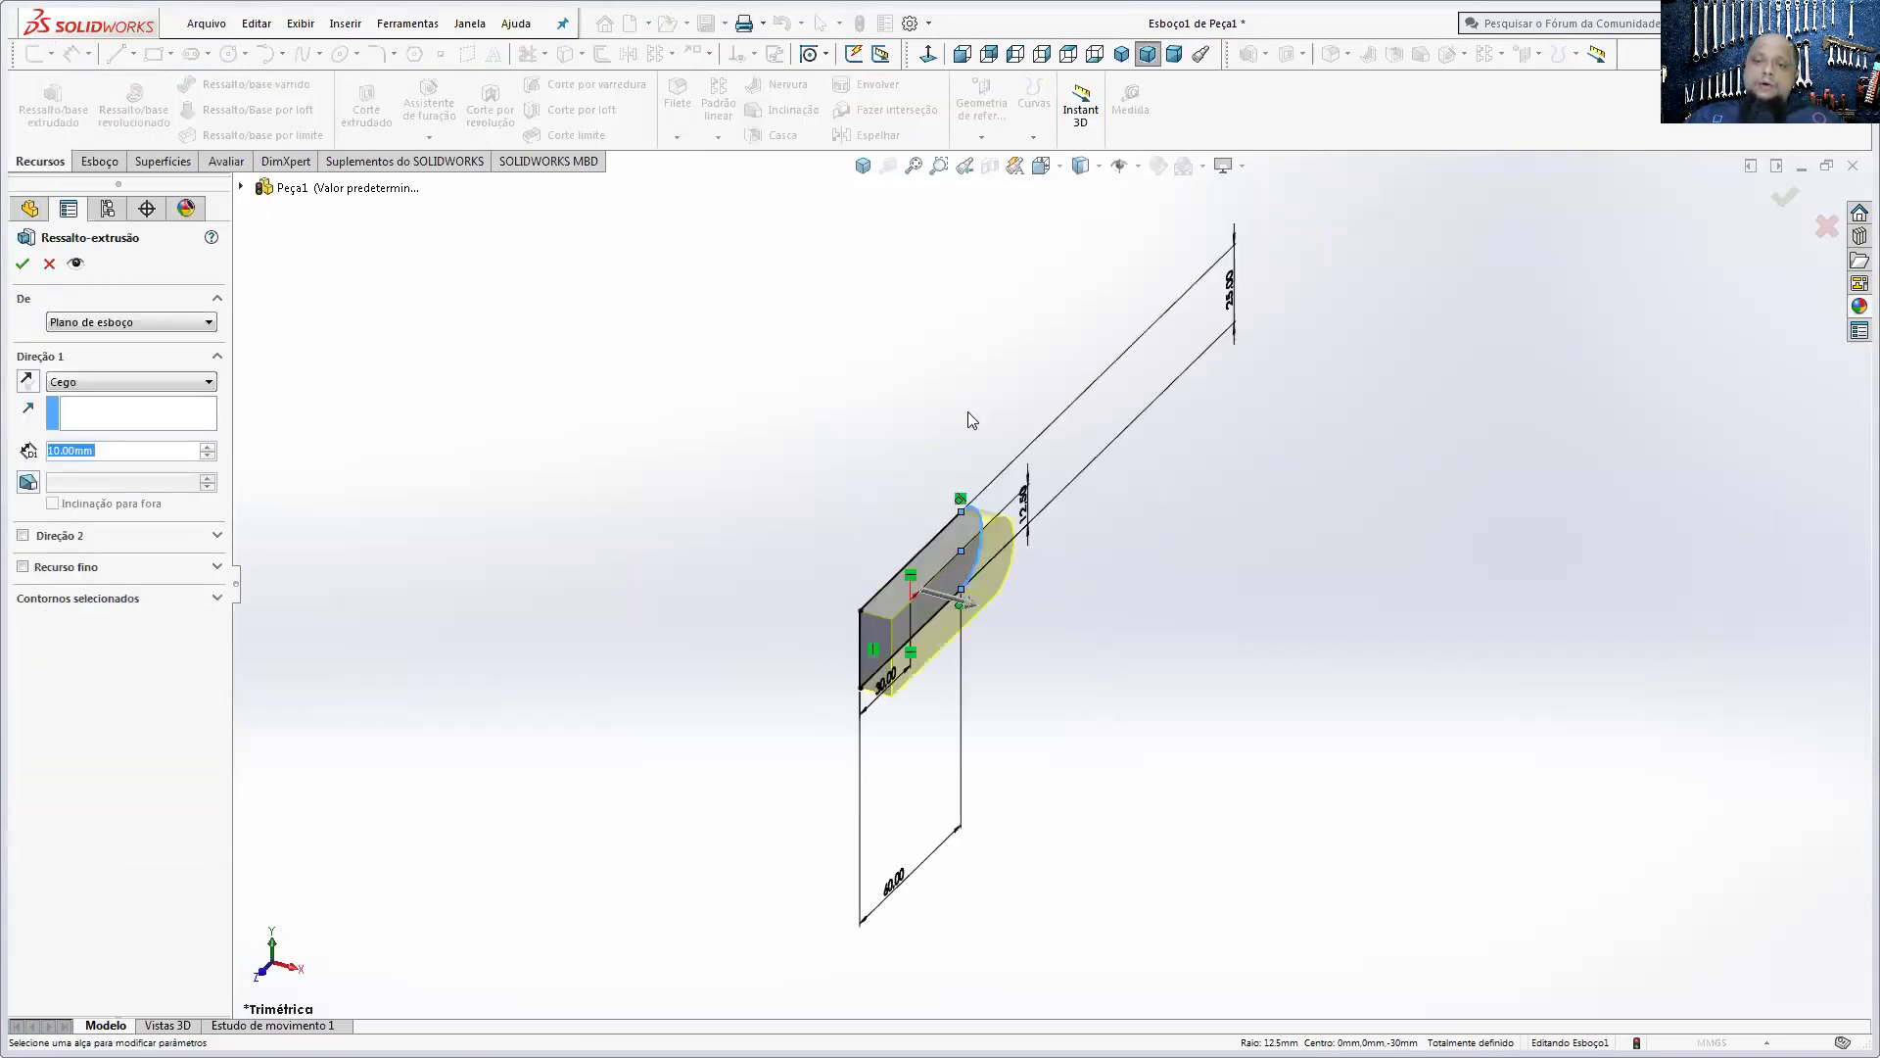
mouse_move(976, 605)
mouse_down()
mouse_move(1420, 725)
mouse_move(984, 754)
mouse_up()
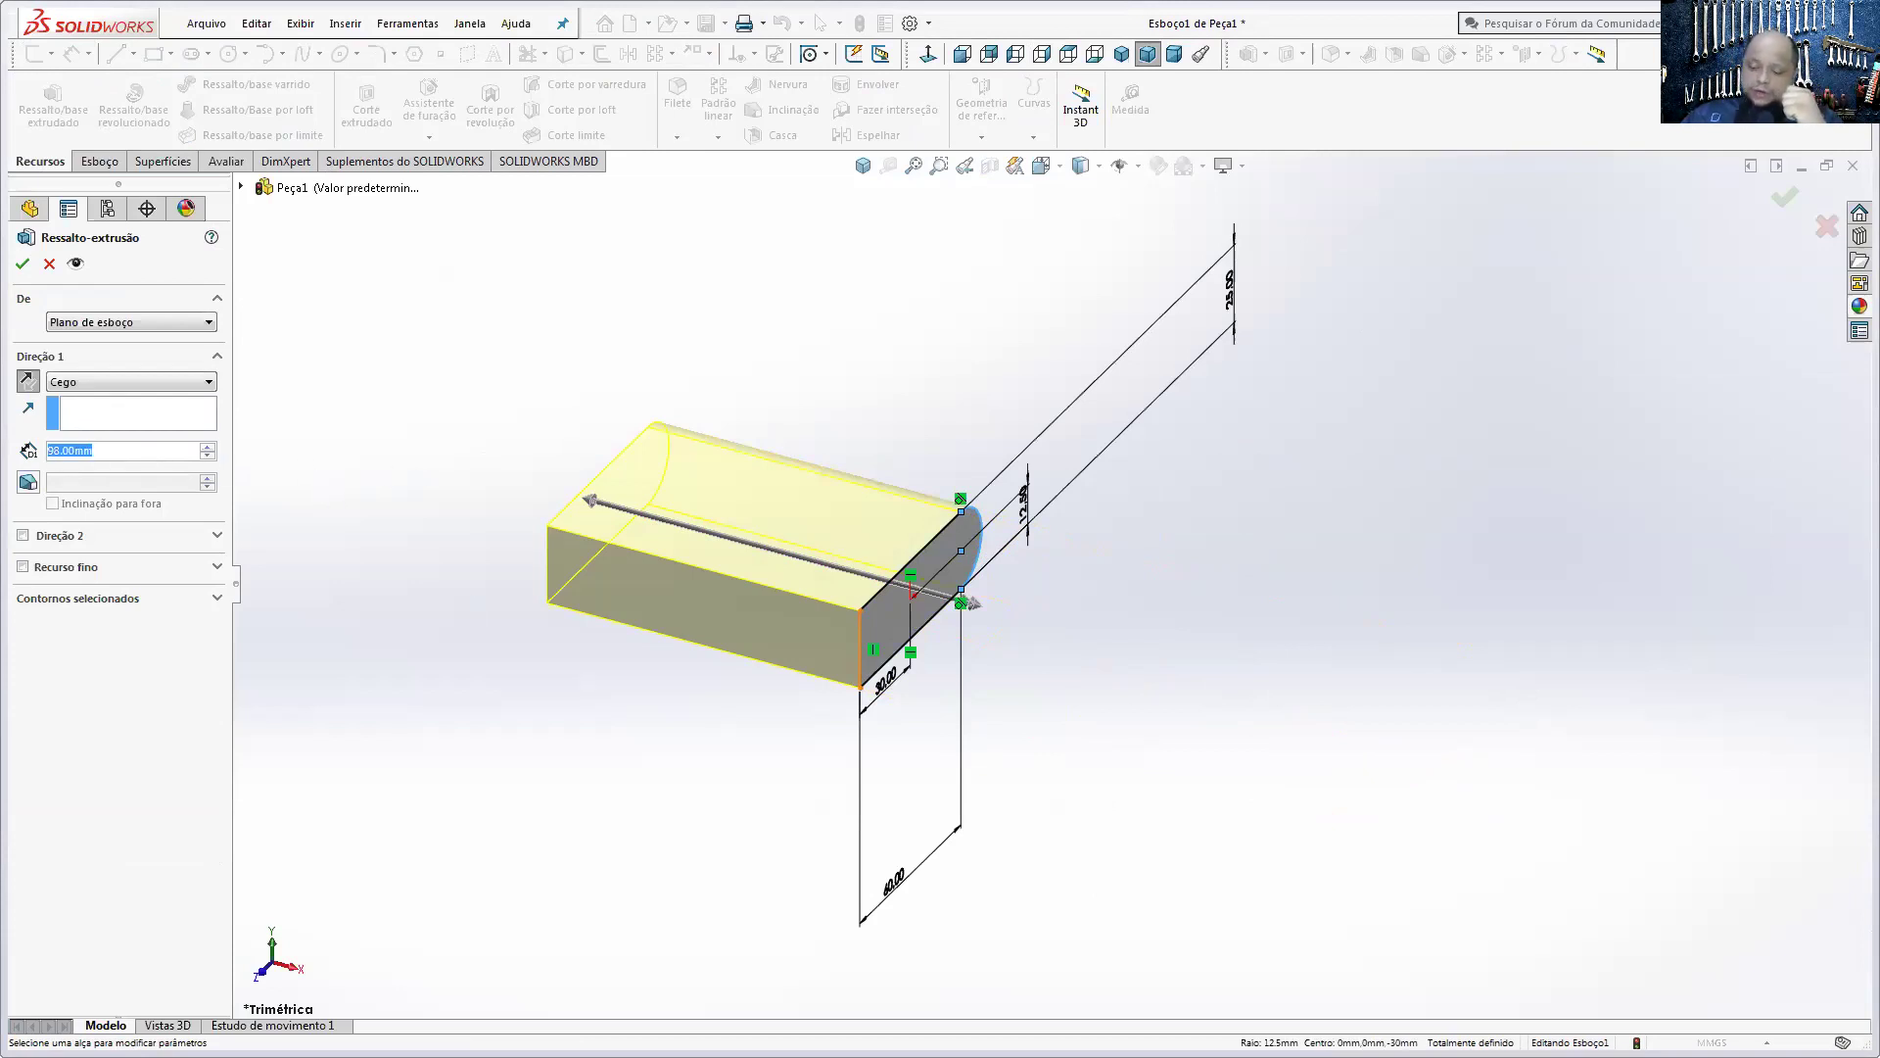
text(20)
key(Return)
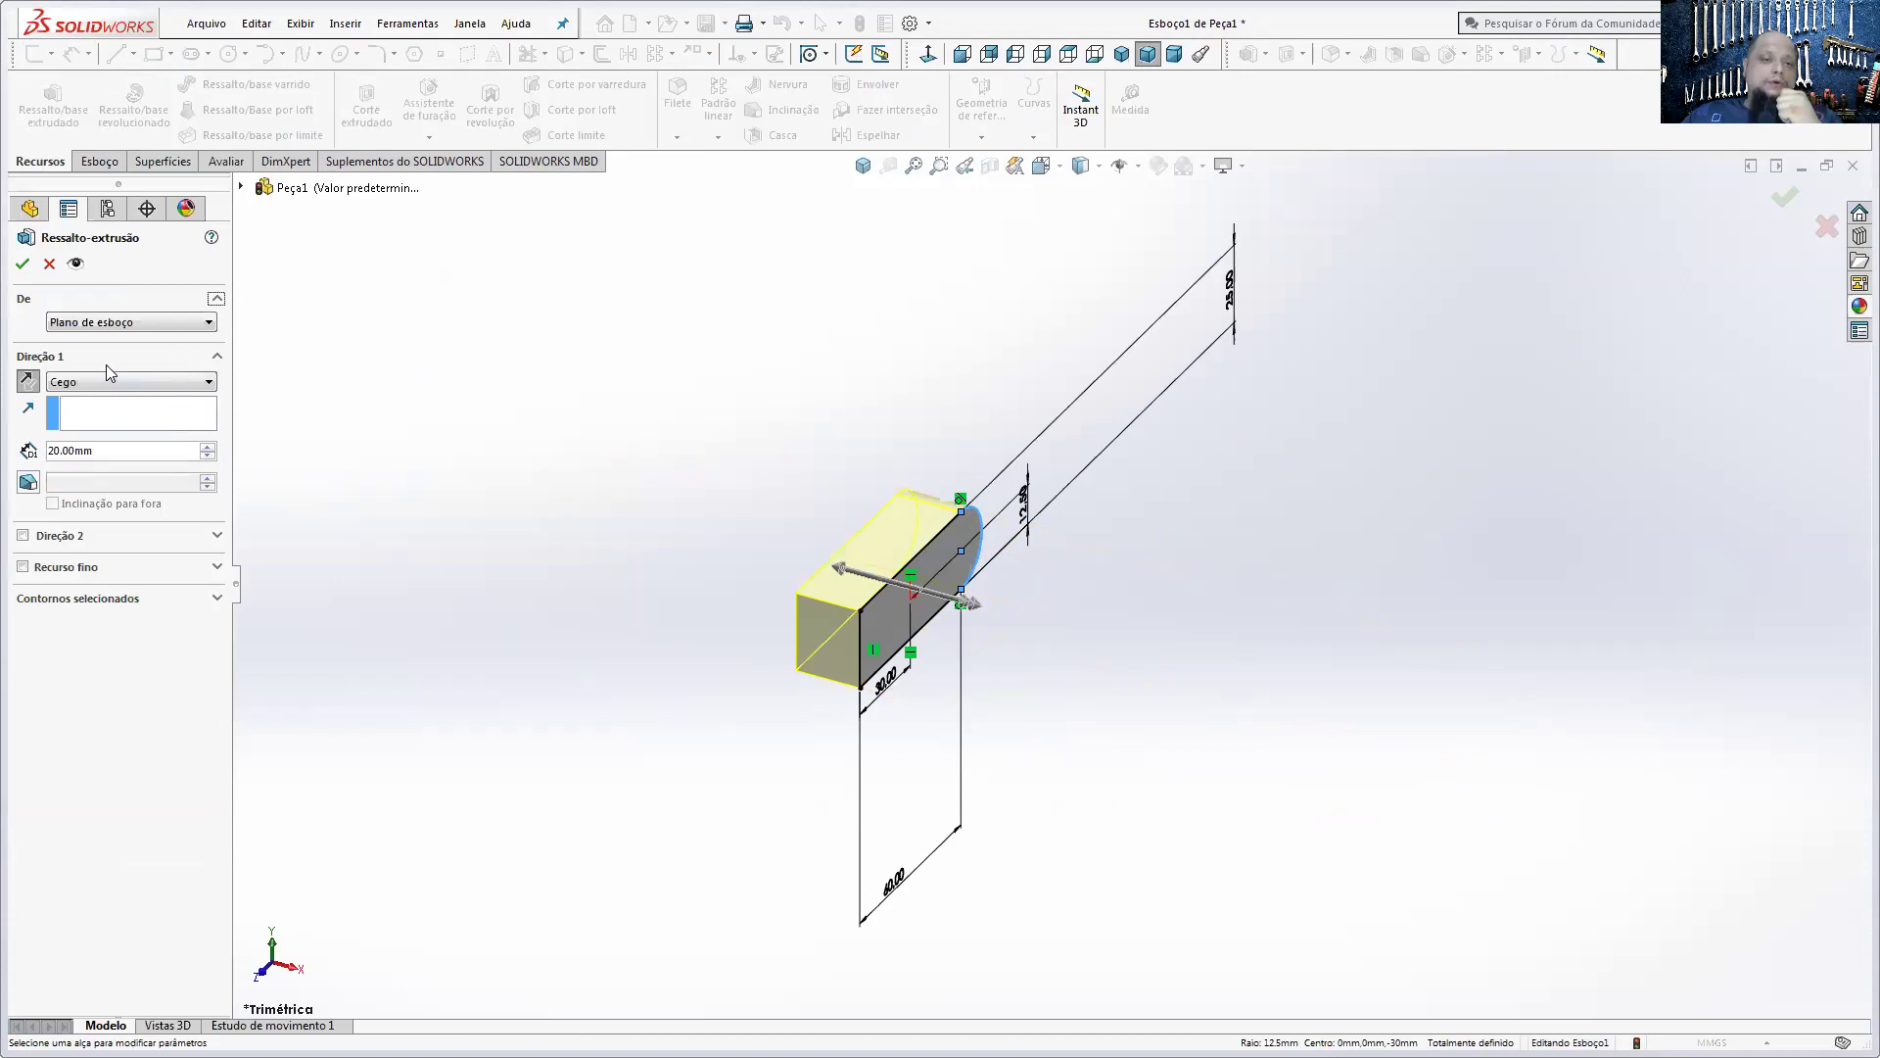
click(28, 381)
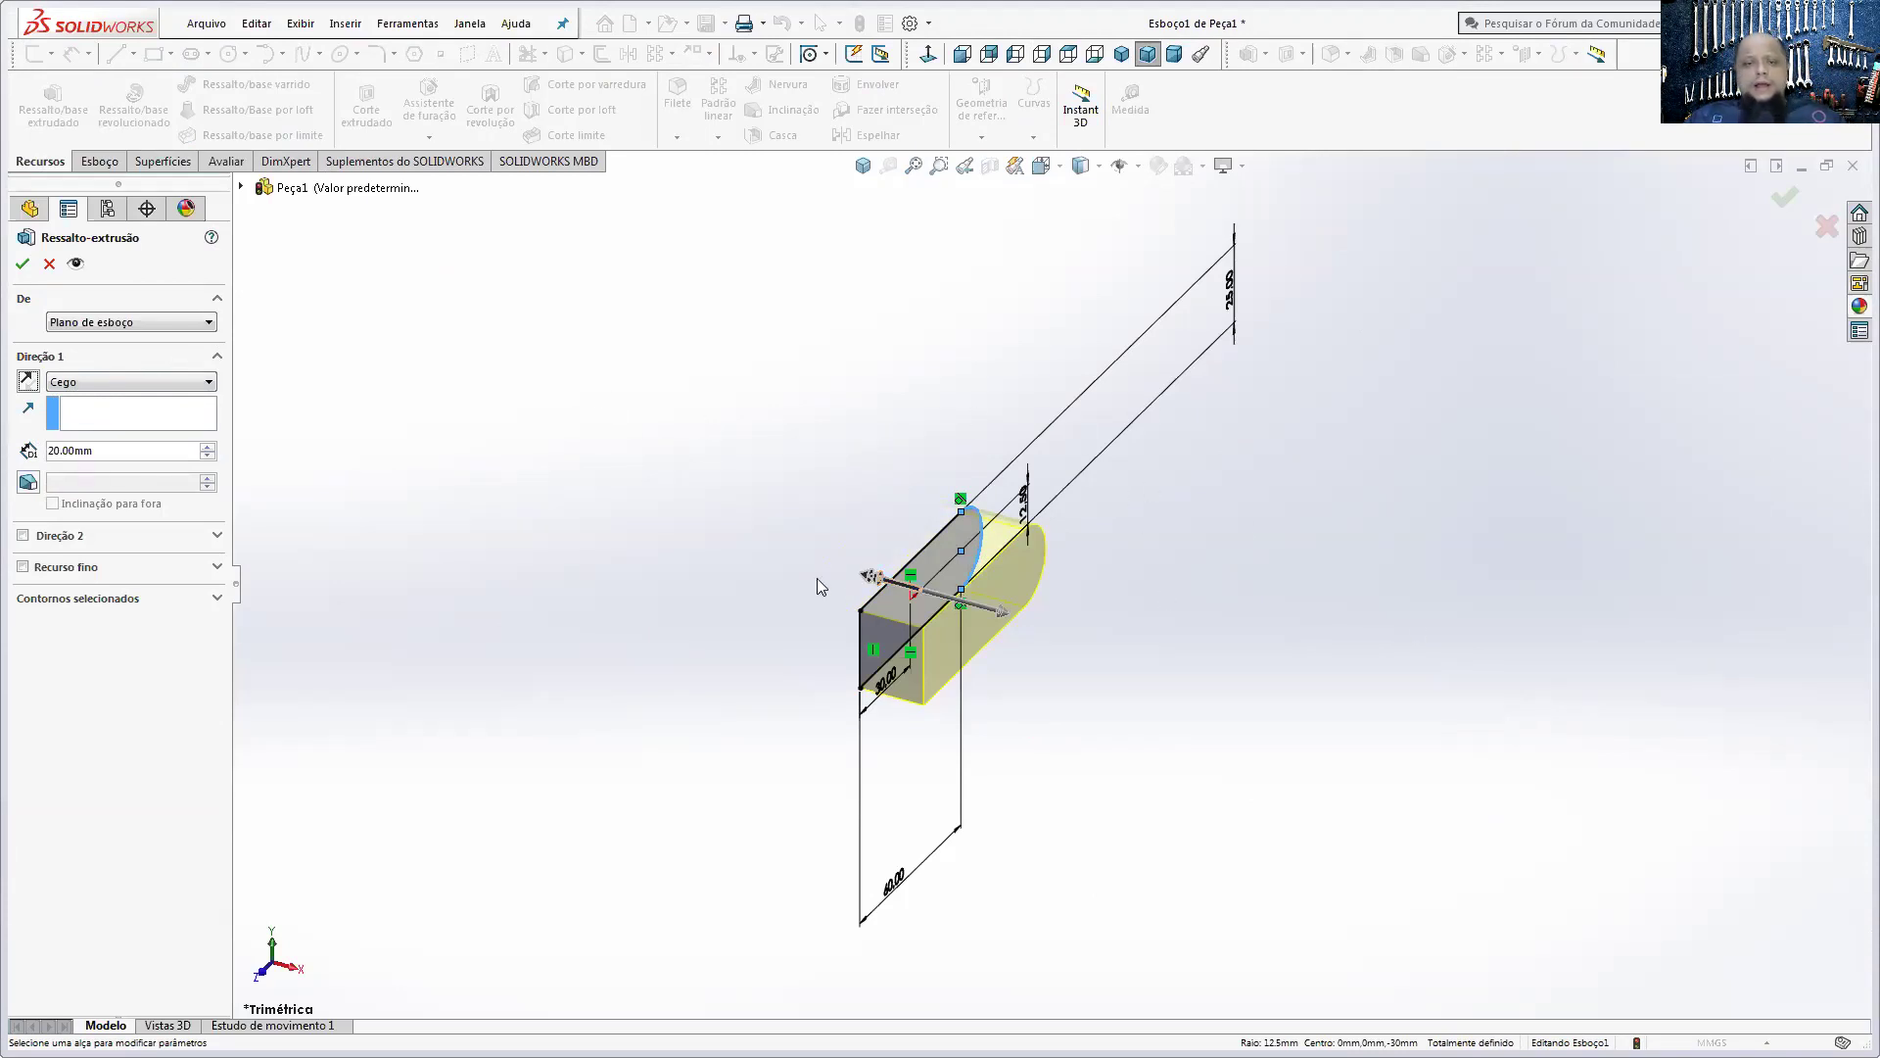
scroll(817, 580, down, 3)
key(Return)
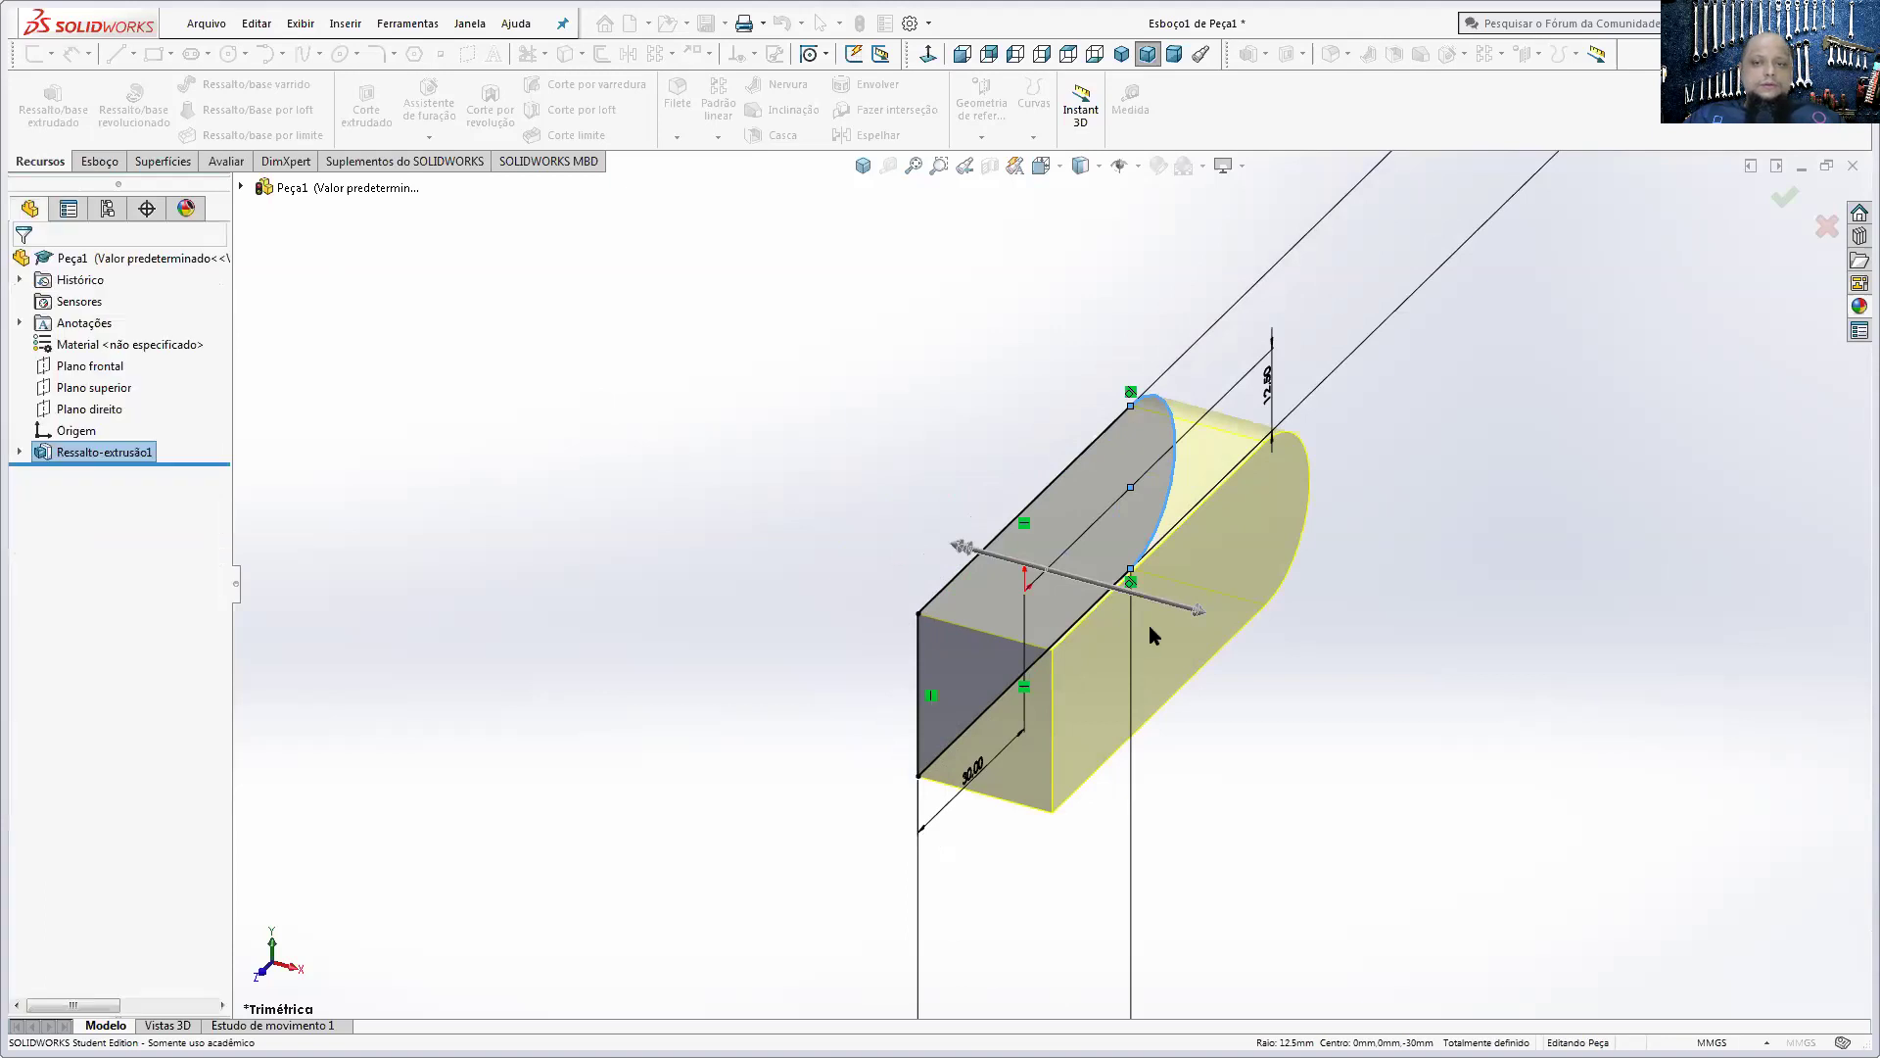
mouse_move(1173, 658)
middle_down()
mouse_move(931, 373)
mouse_move(1079, 471)
mouse_move(1109, 527)
middle_up()
middle_drag(1317, 575, 1291, 478)
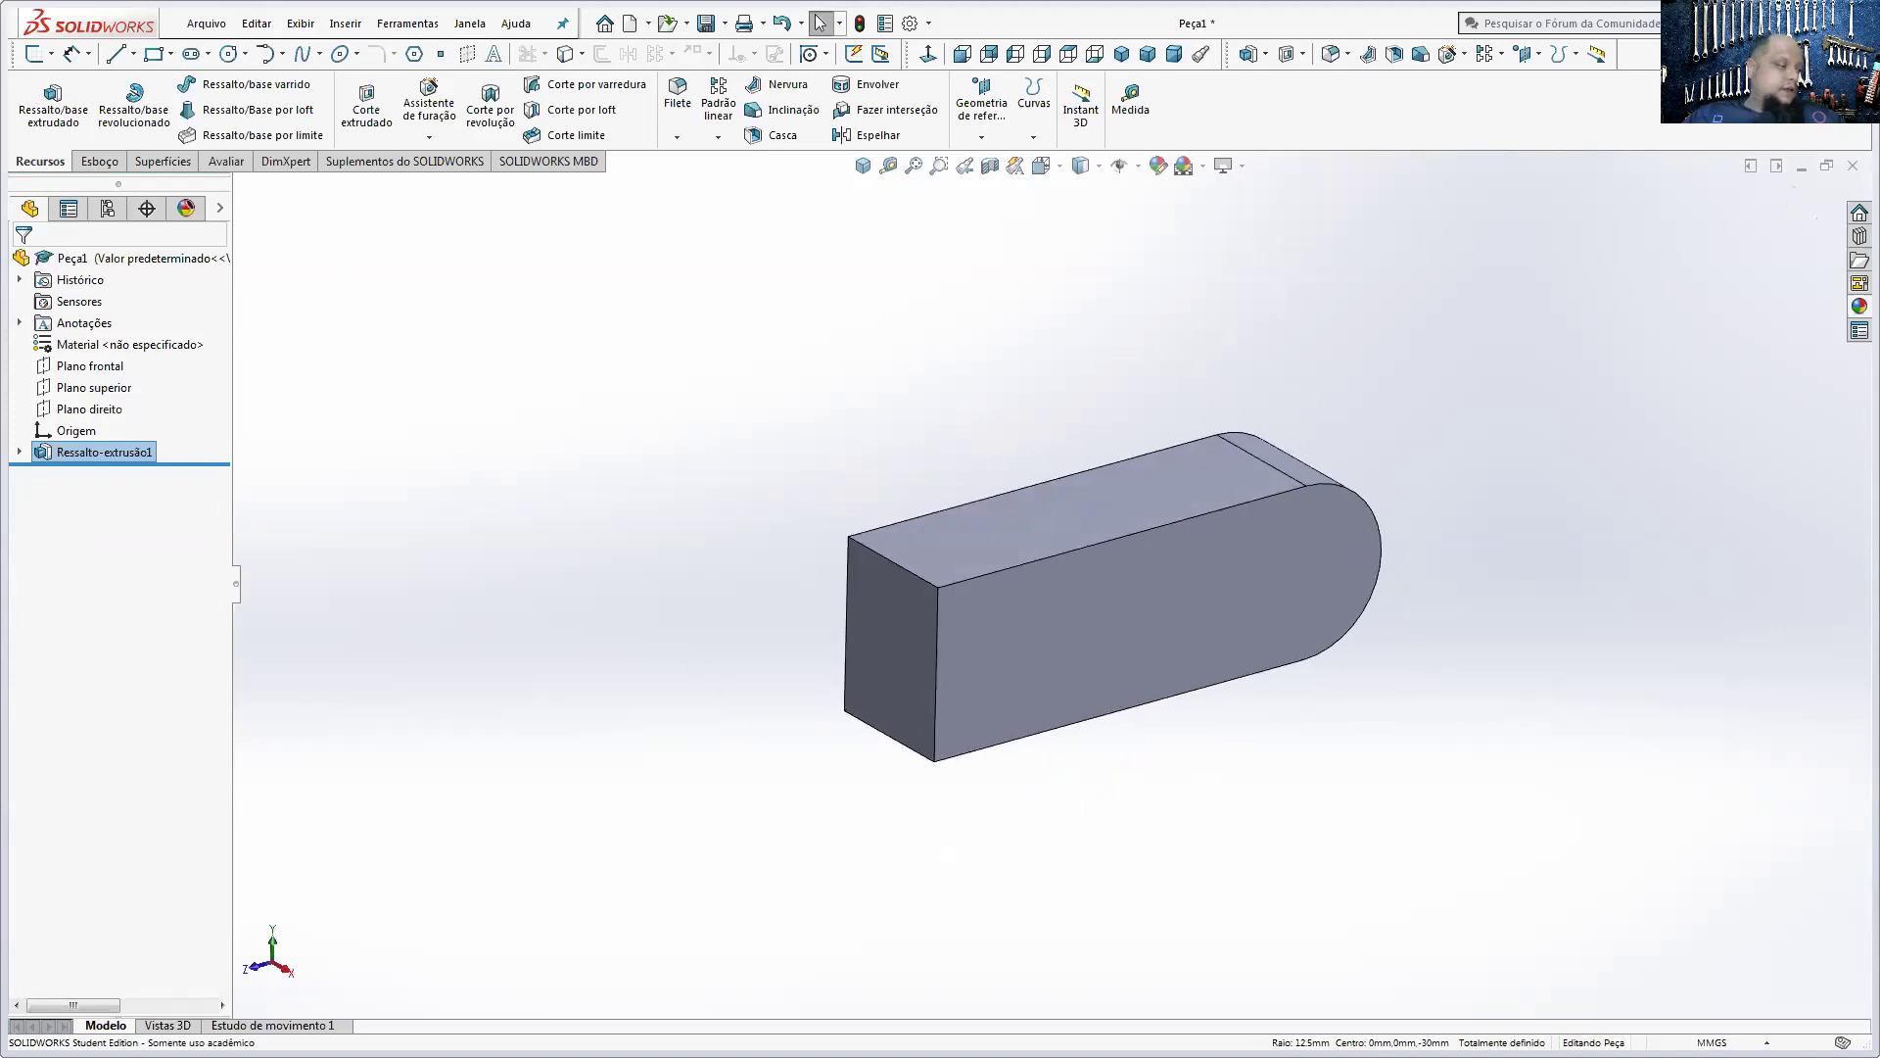
- Check the reference PDF drawing, then select the block's large side face
key(alt+Tab)
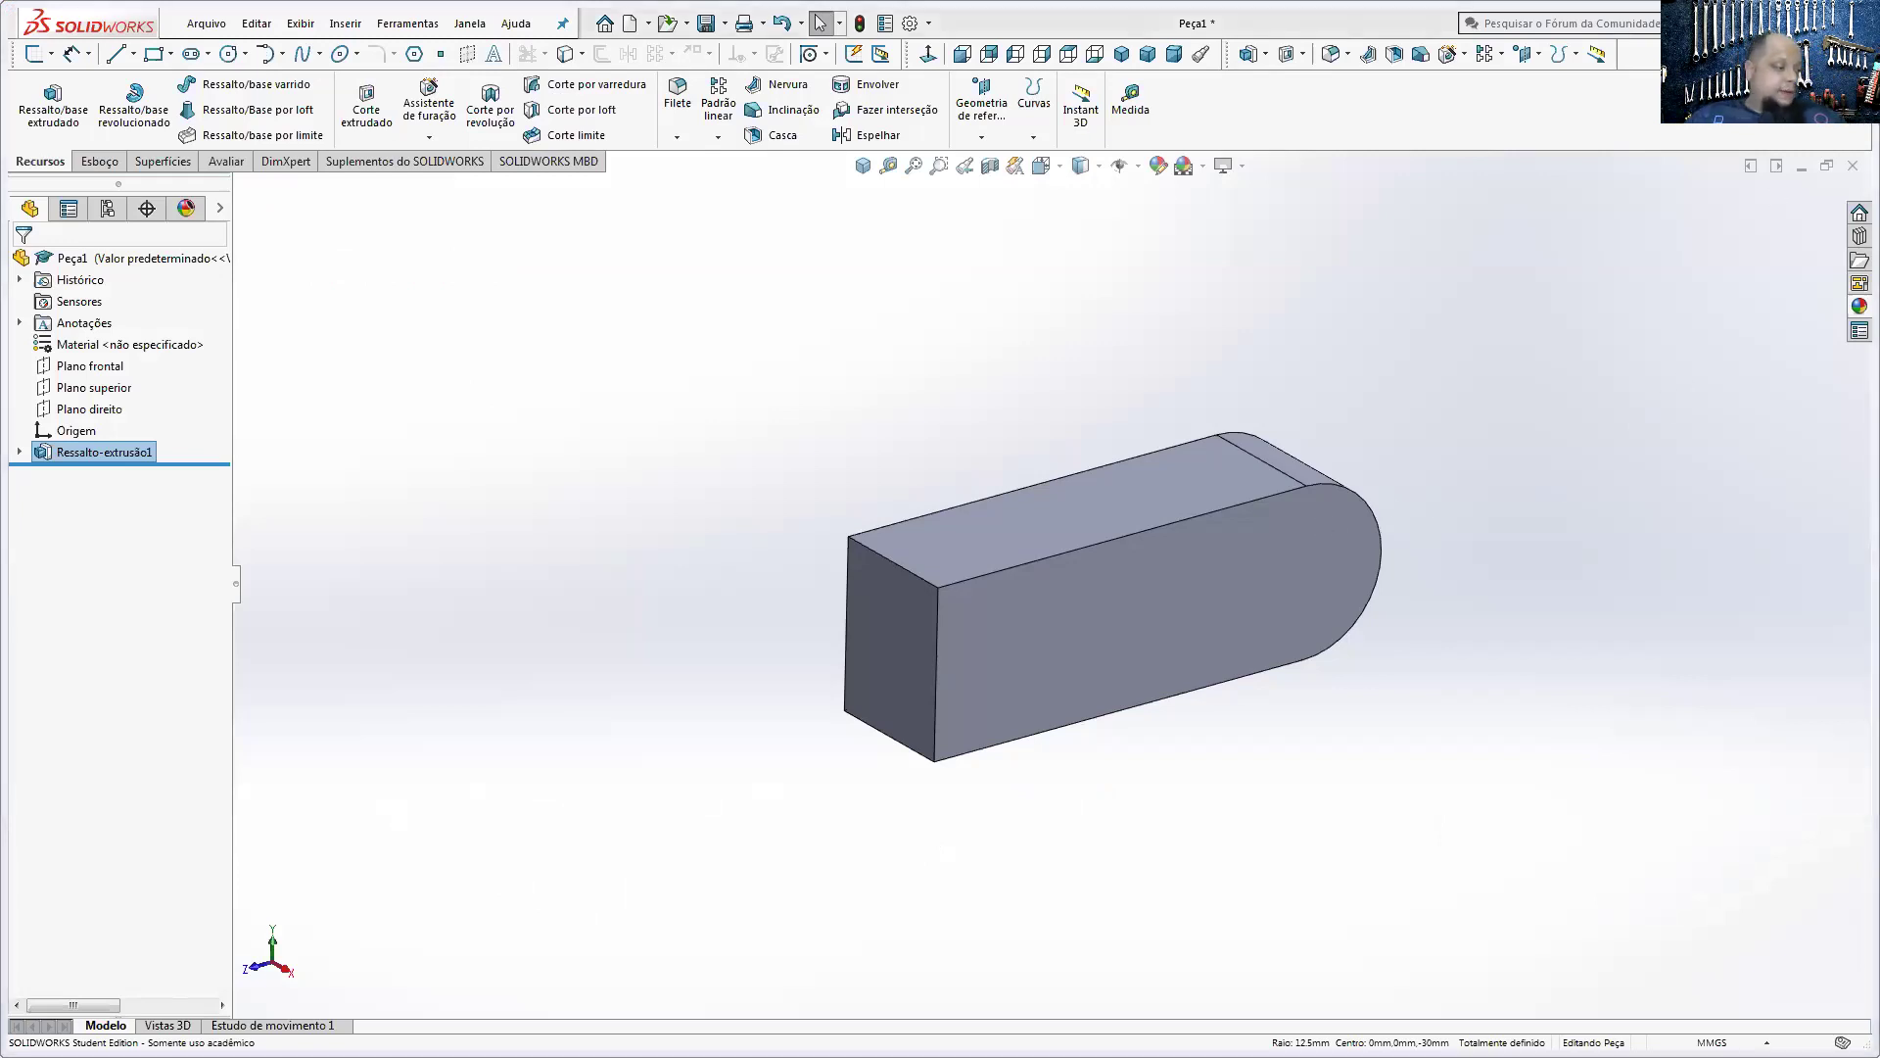
key(alt+Tab)
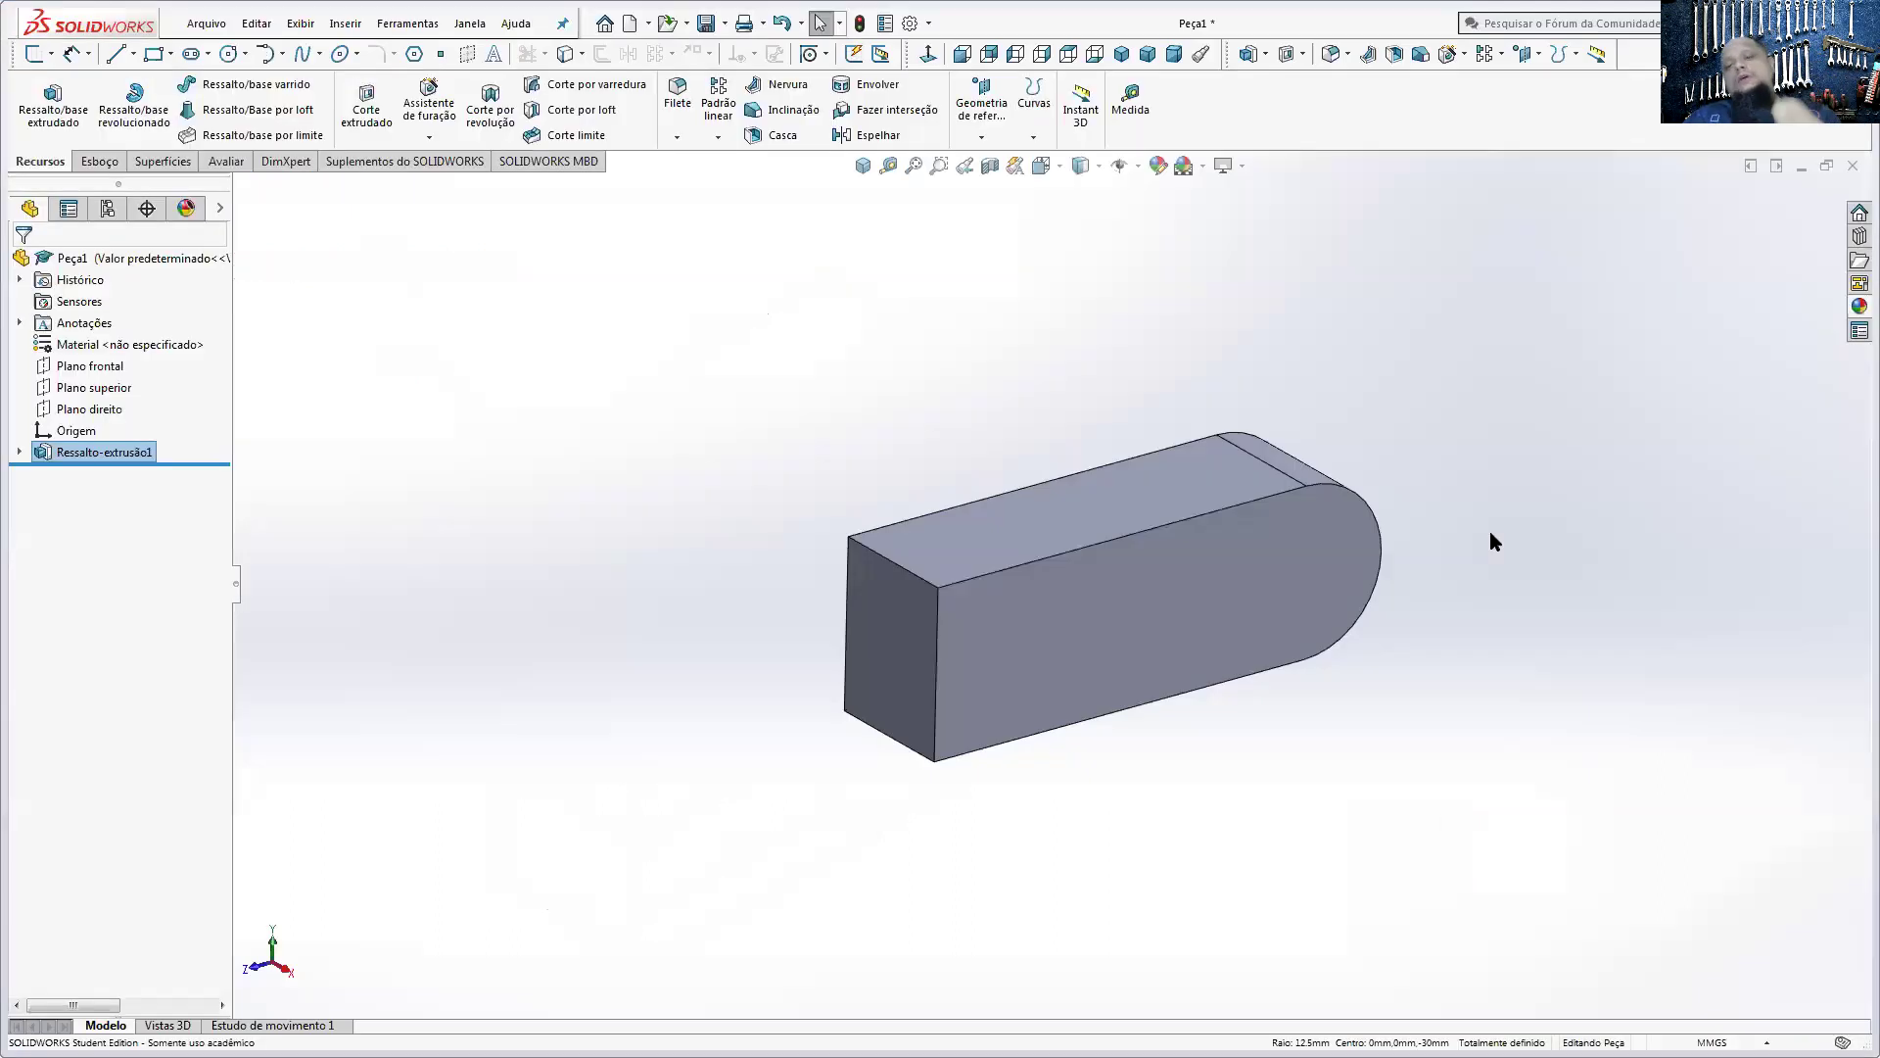
click(1117, 598)
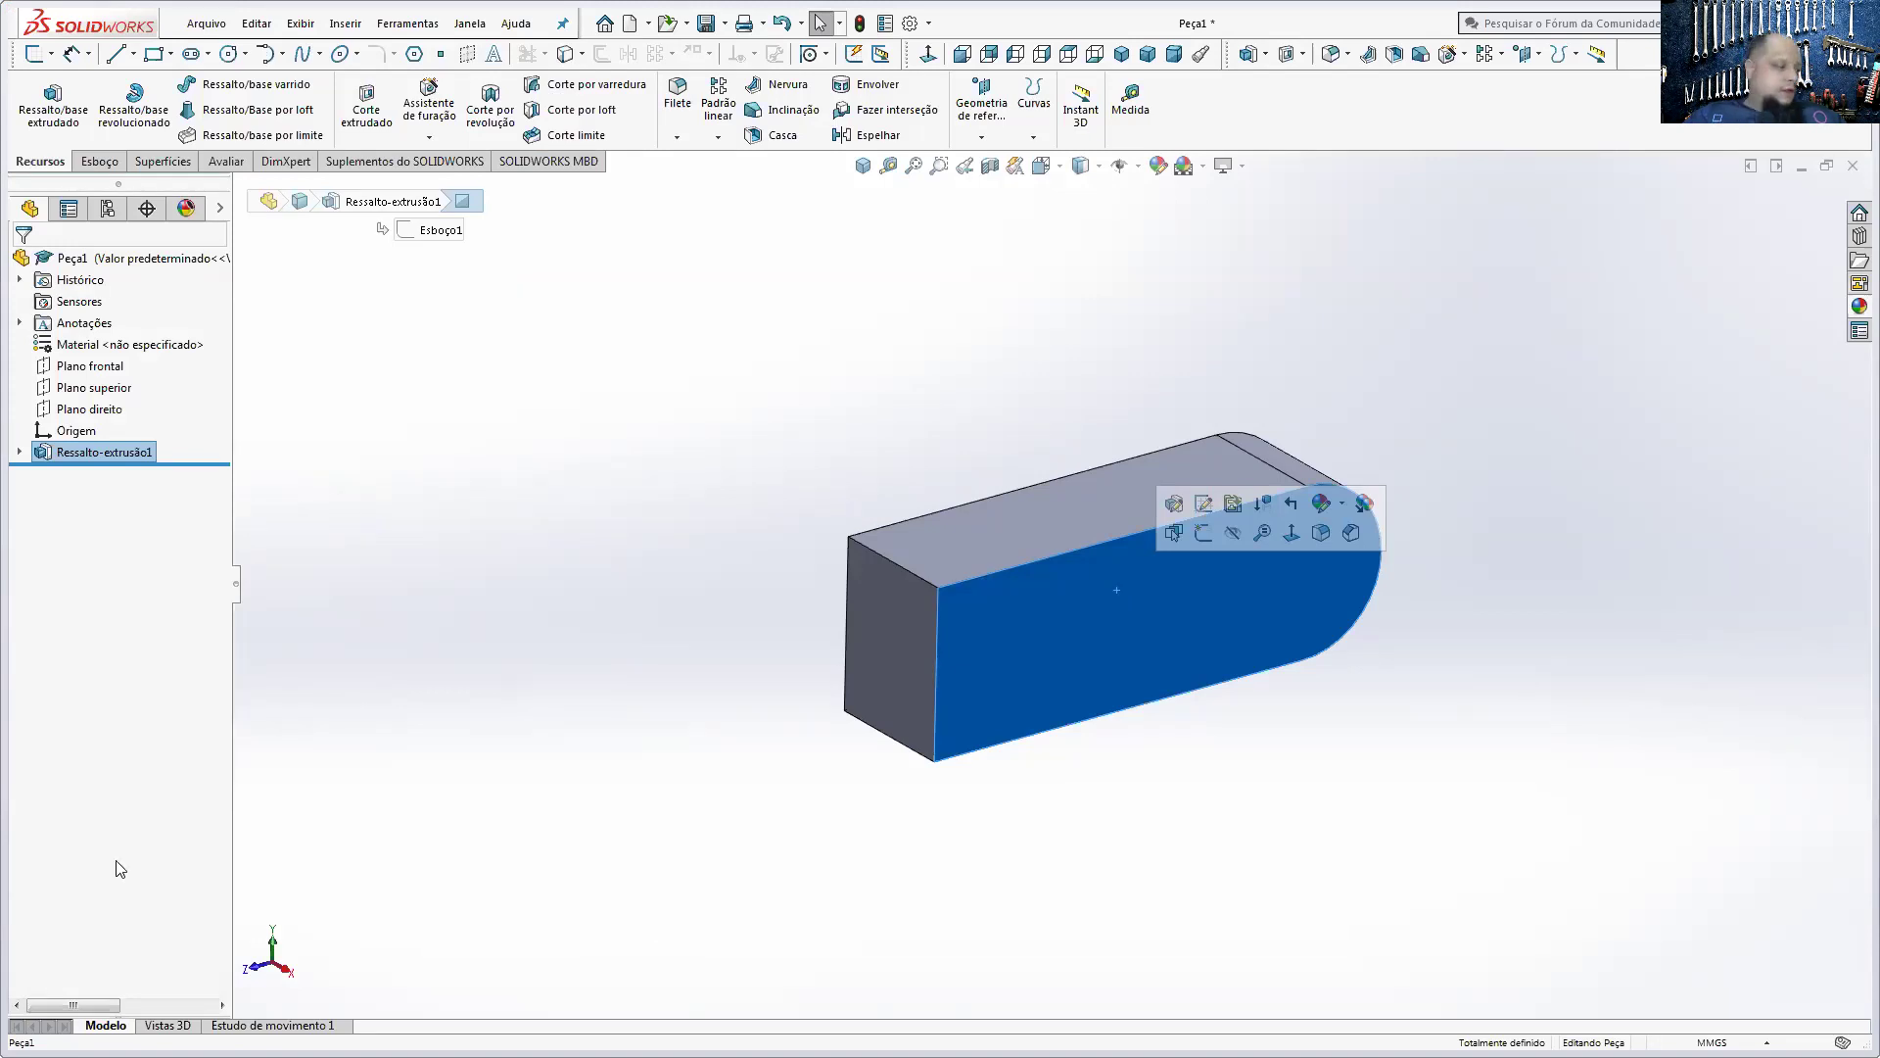
- After comparing with the PDF, show the part in Isometric view
key(alt+Tab)
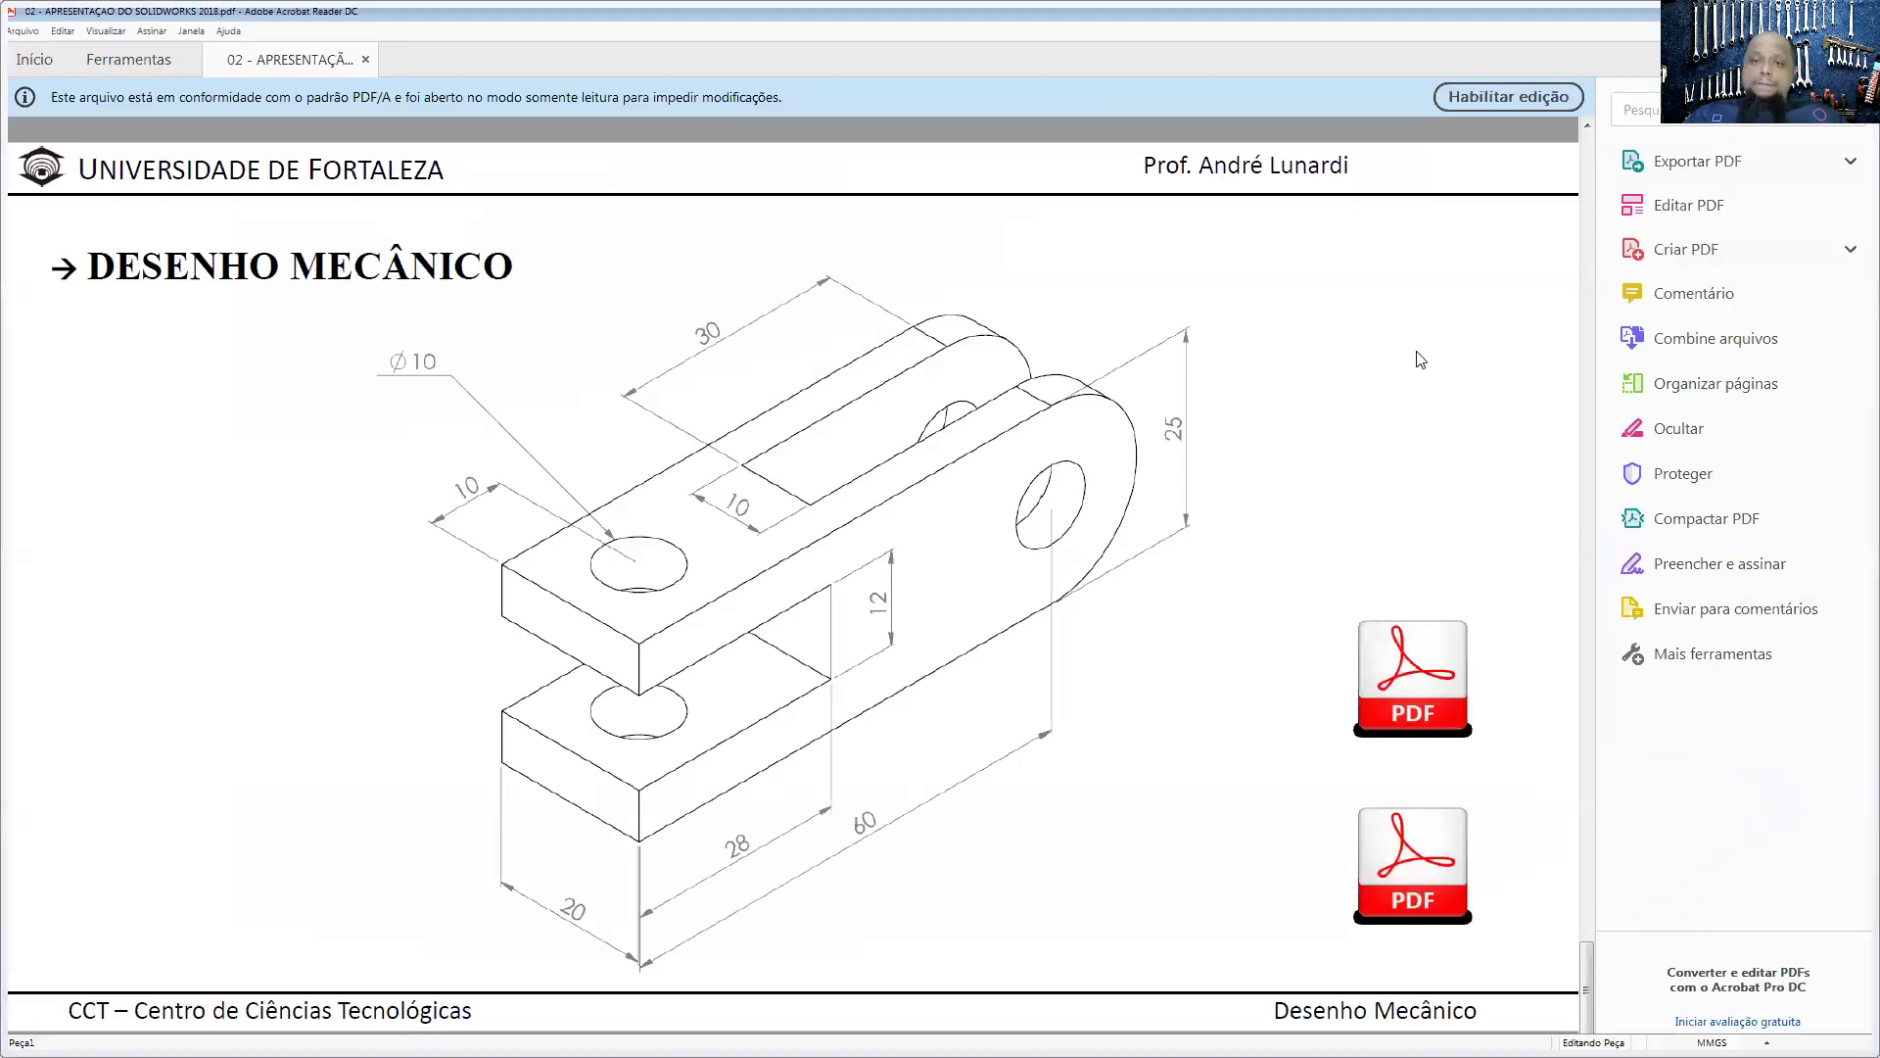
key(alt+Tab)
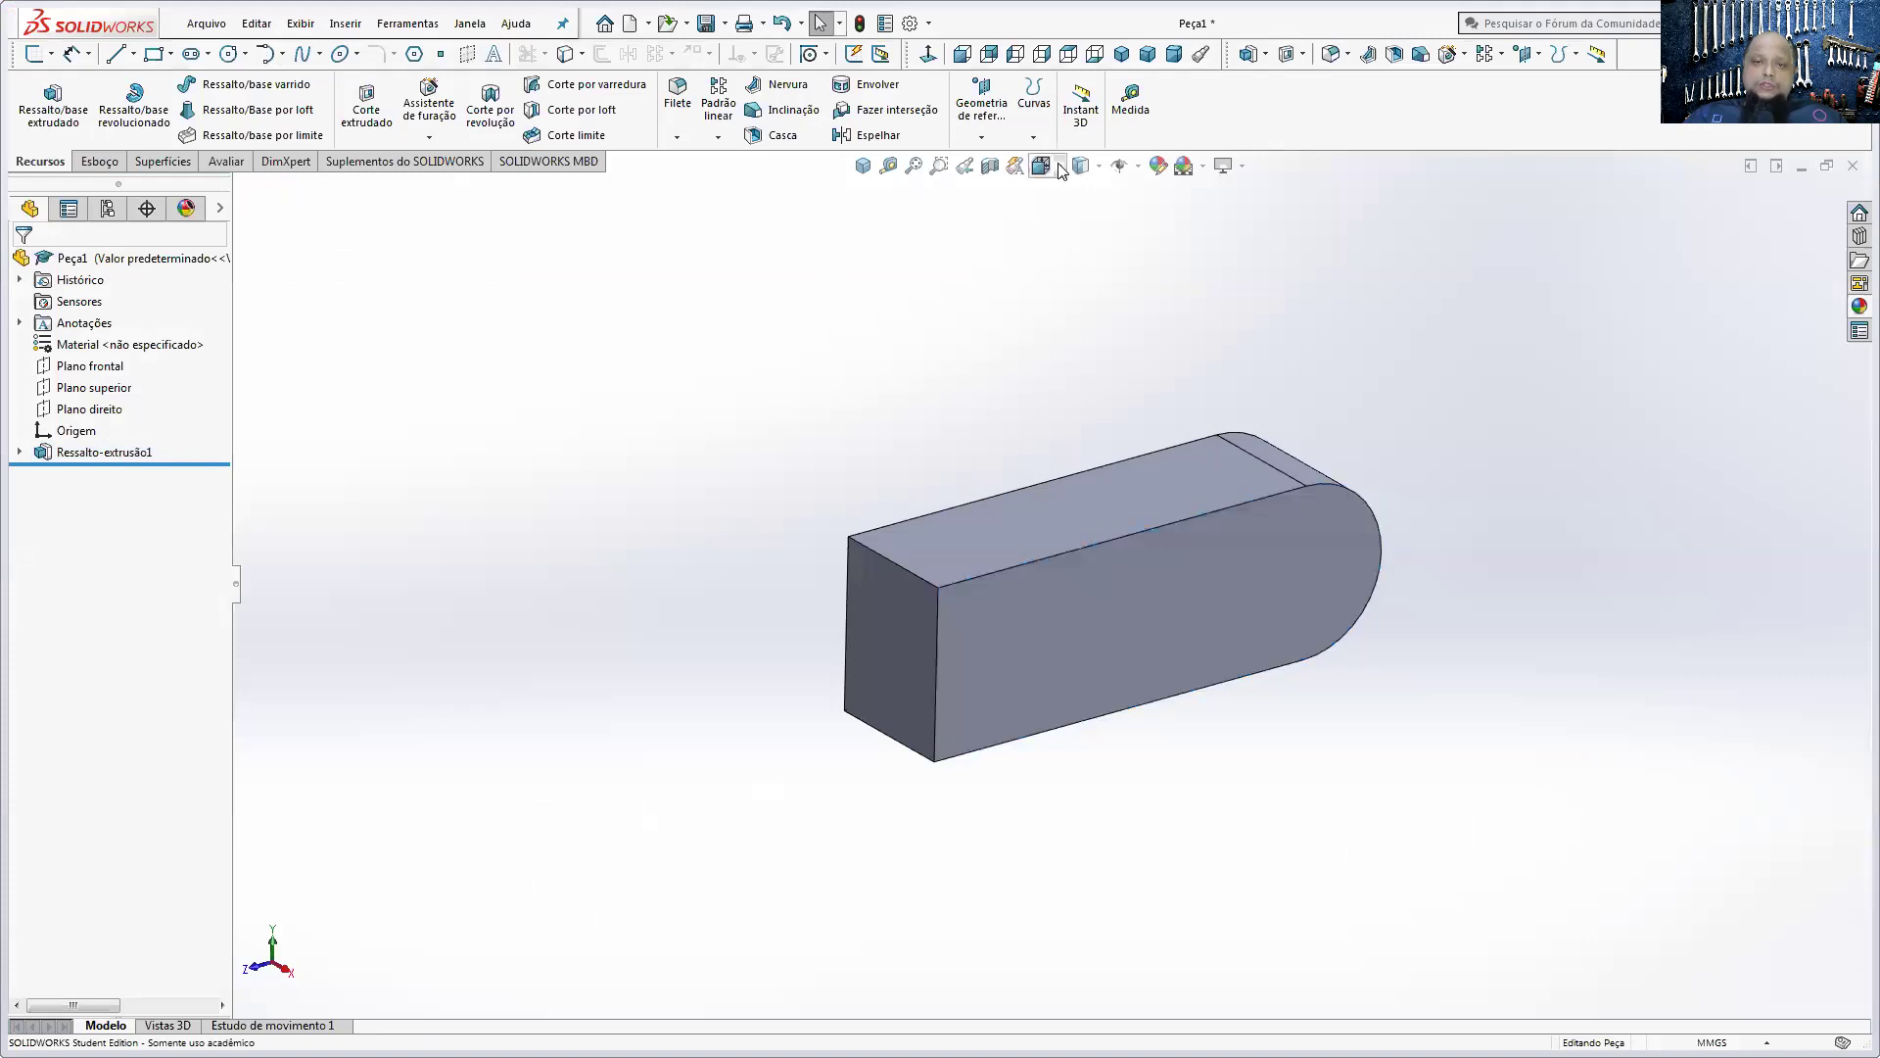
click(1043, 166)
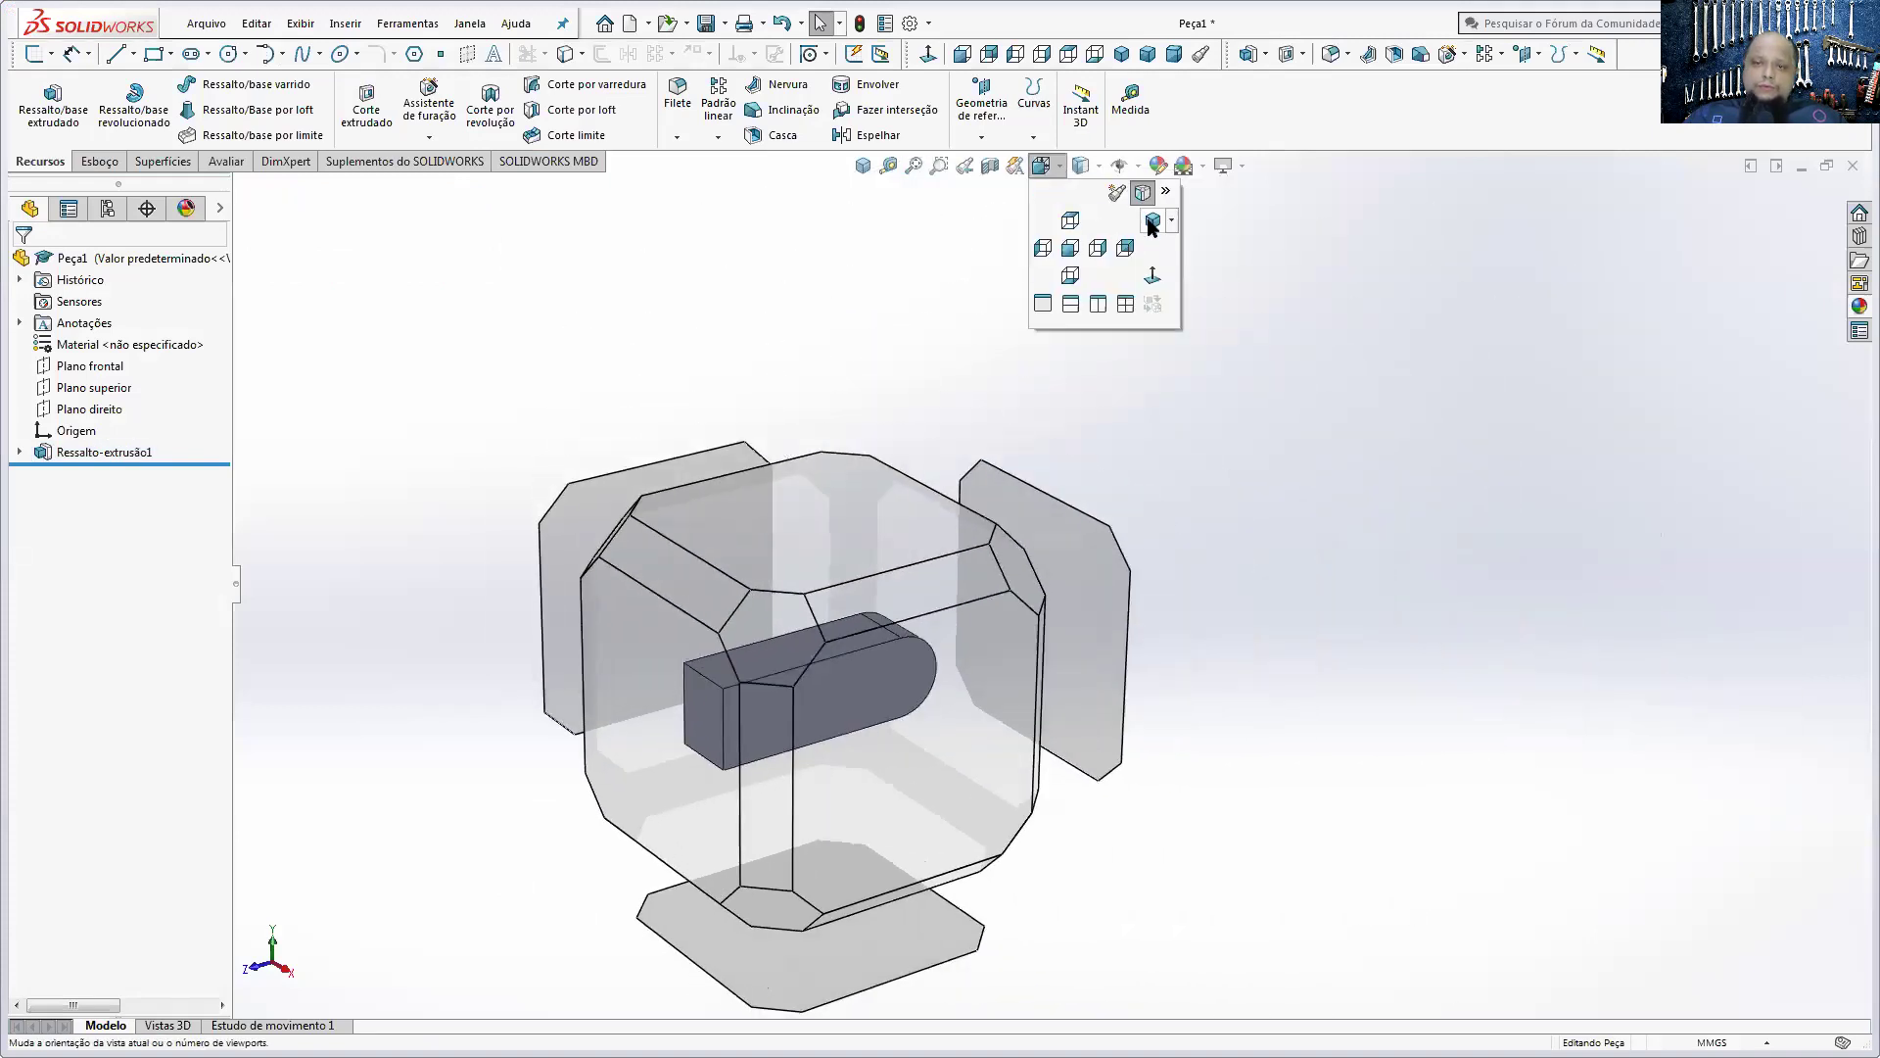
click(1153, 225)
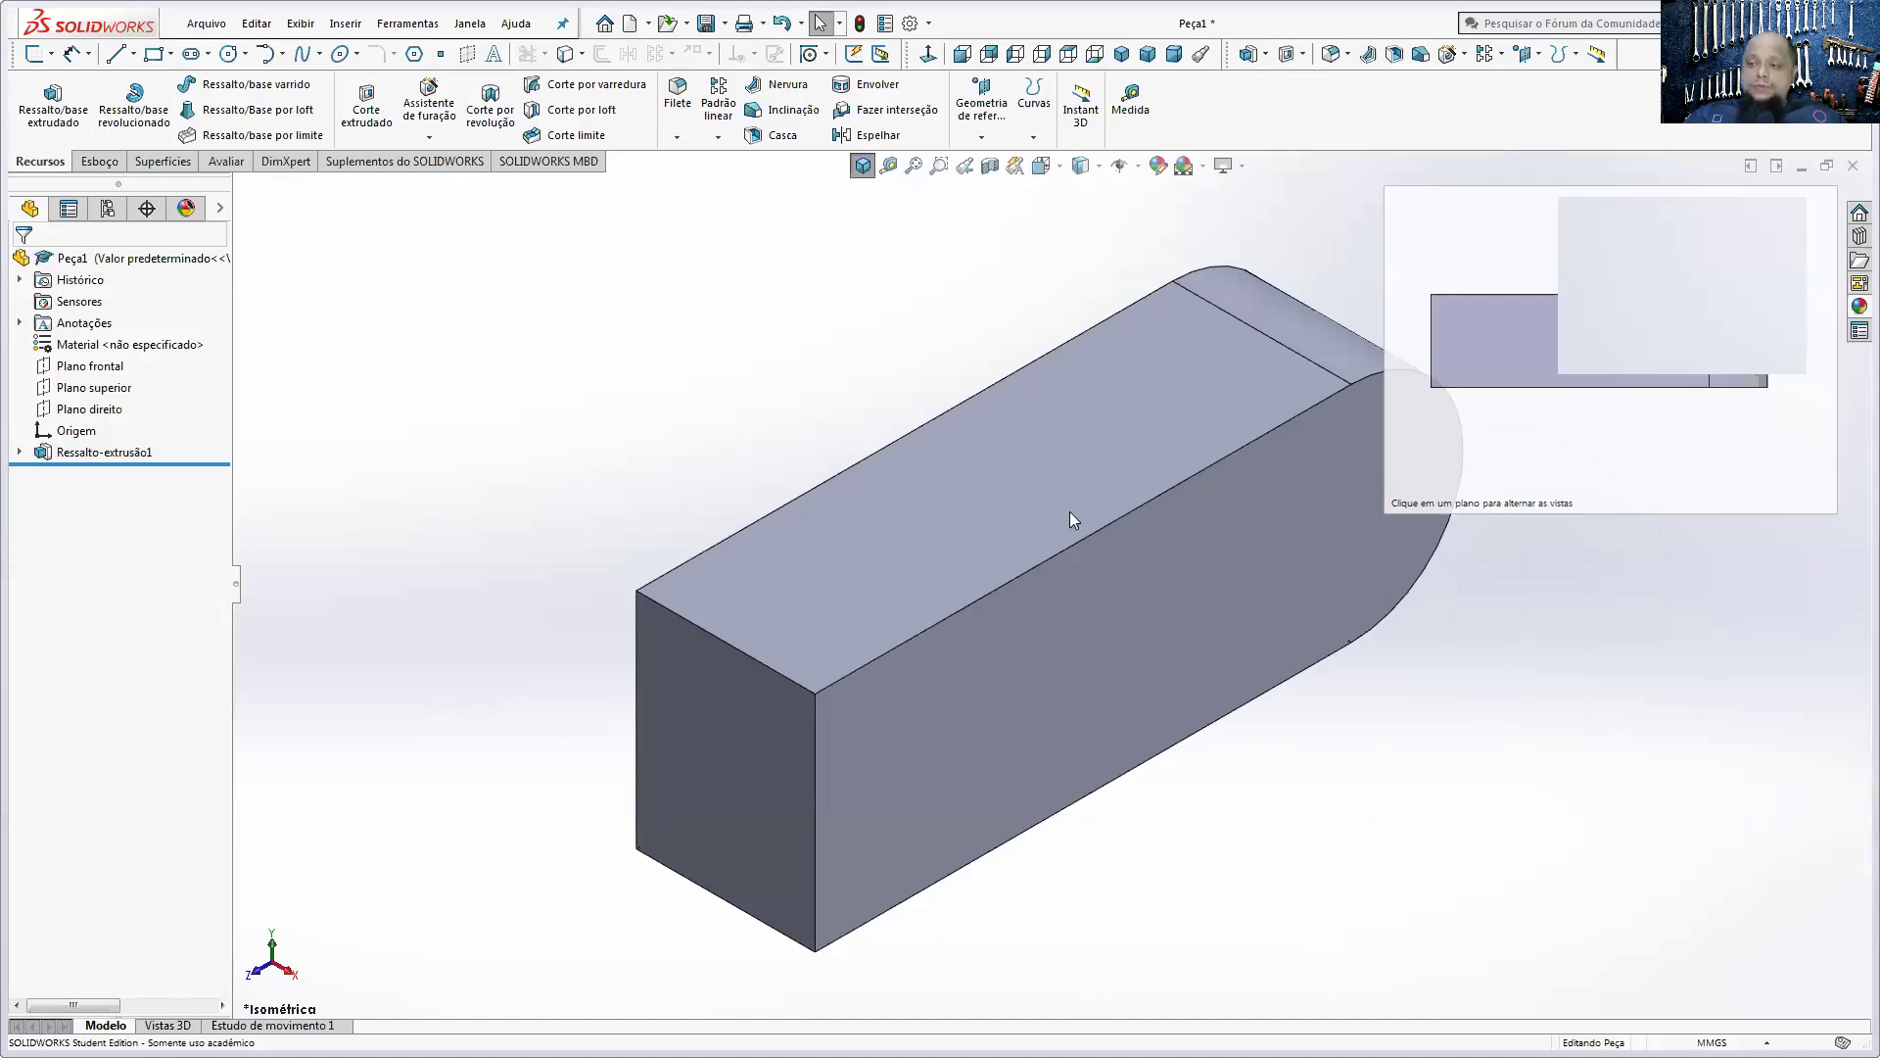
- Select the side face, recheck the PDF, and highlight the Right Plane's location
click(1285, 649)
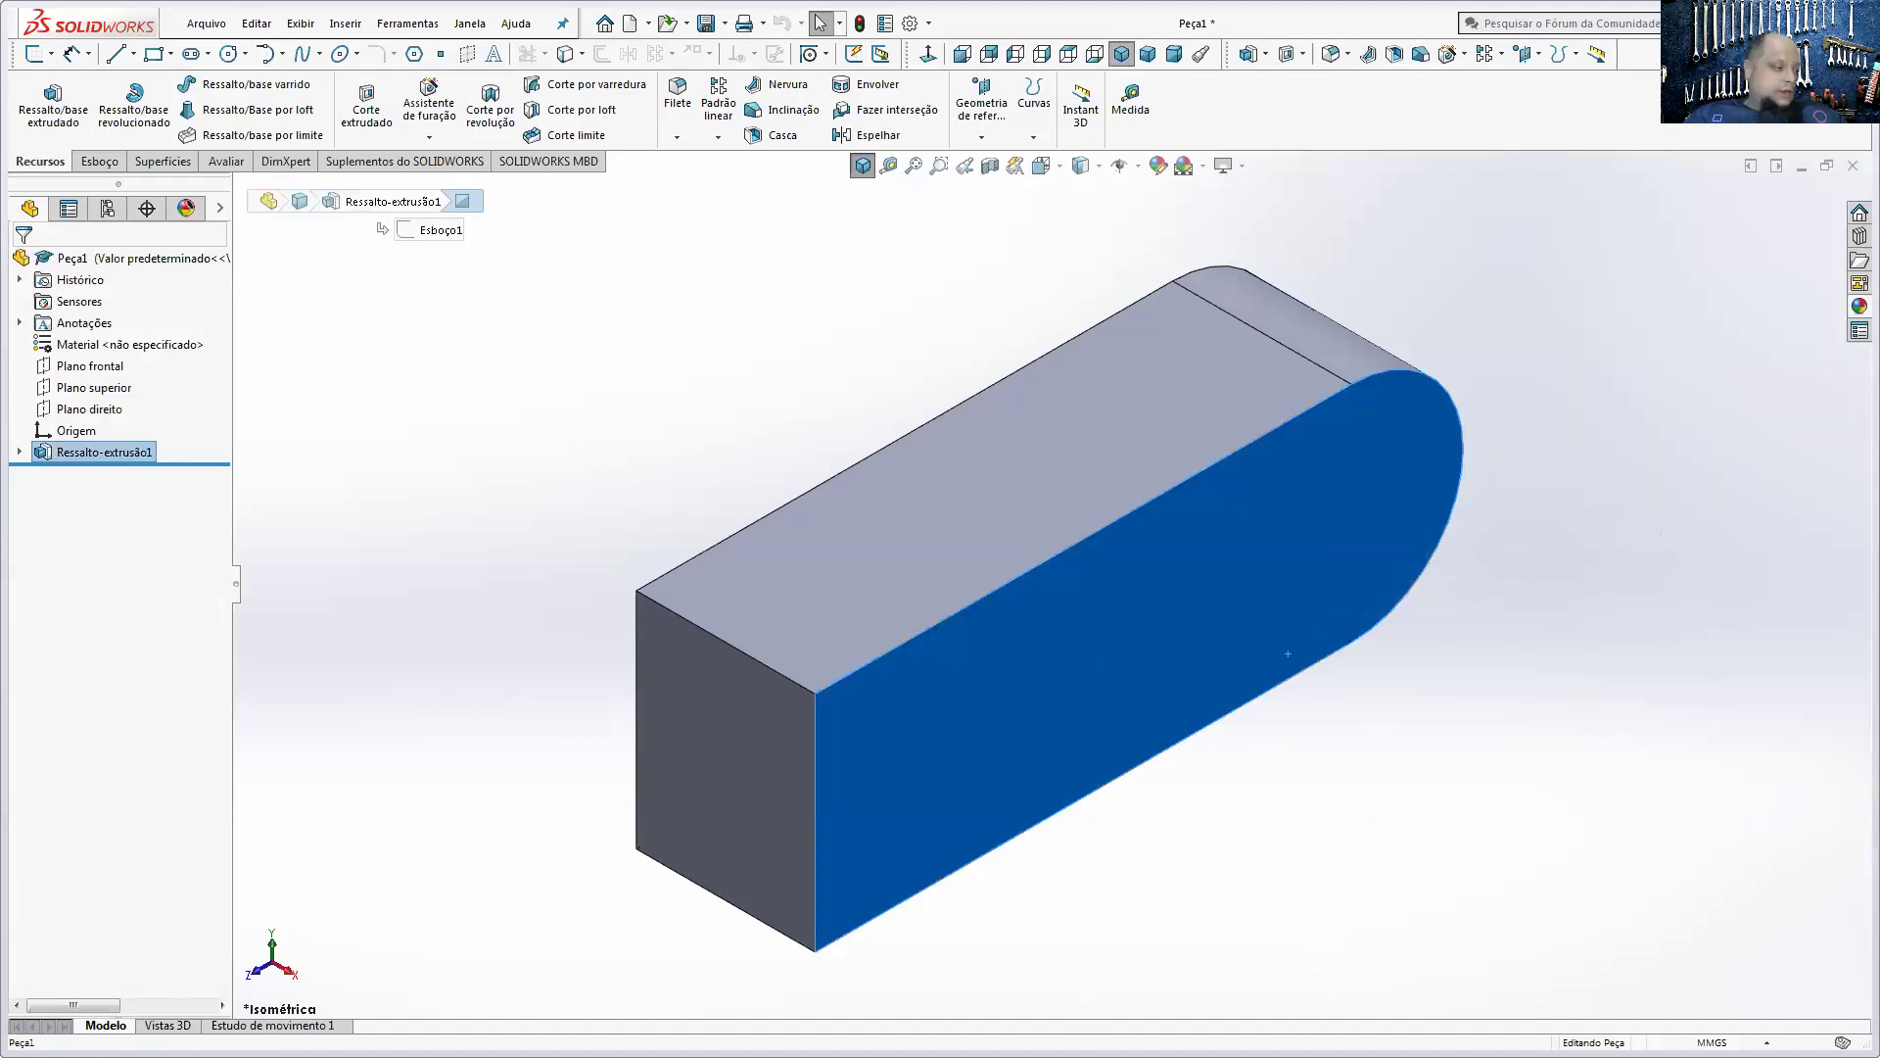
key(alt+Tab)
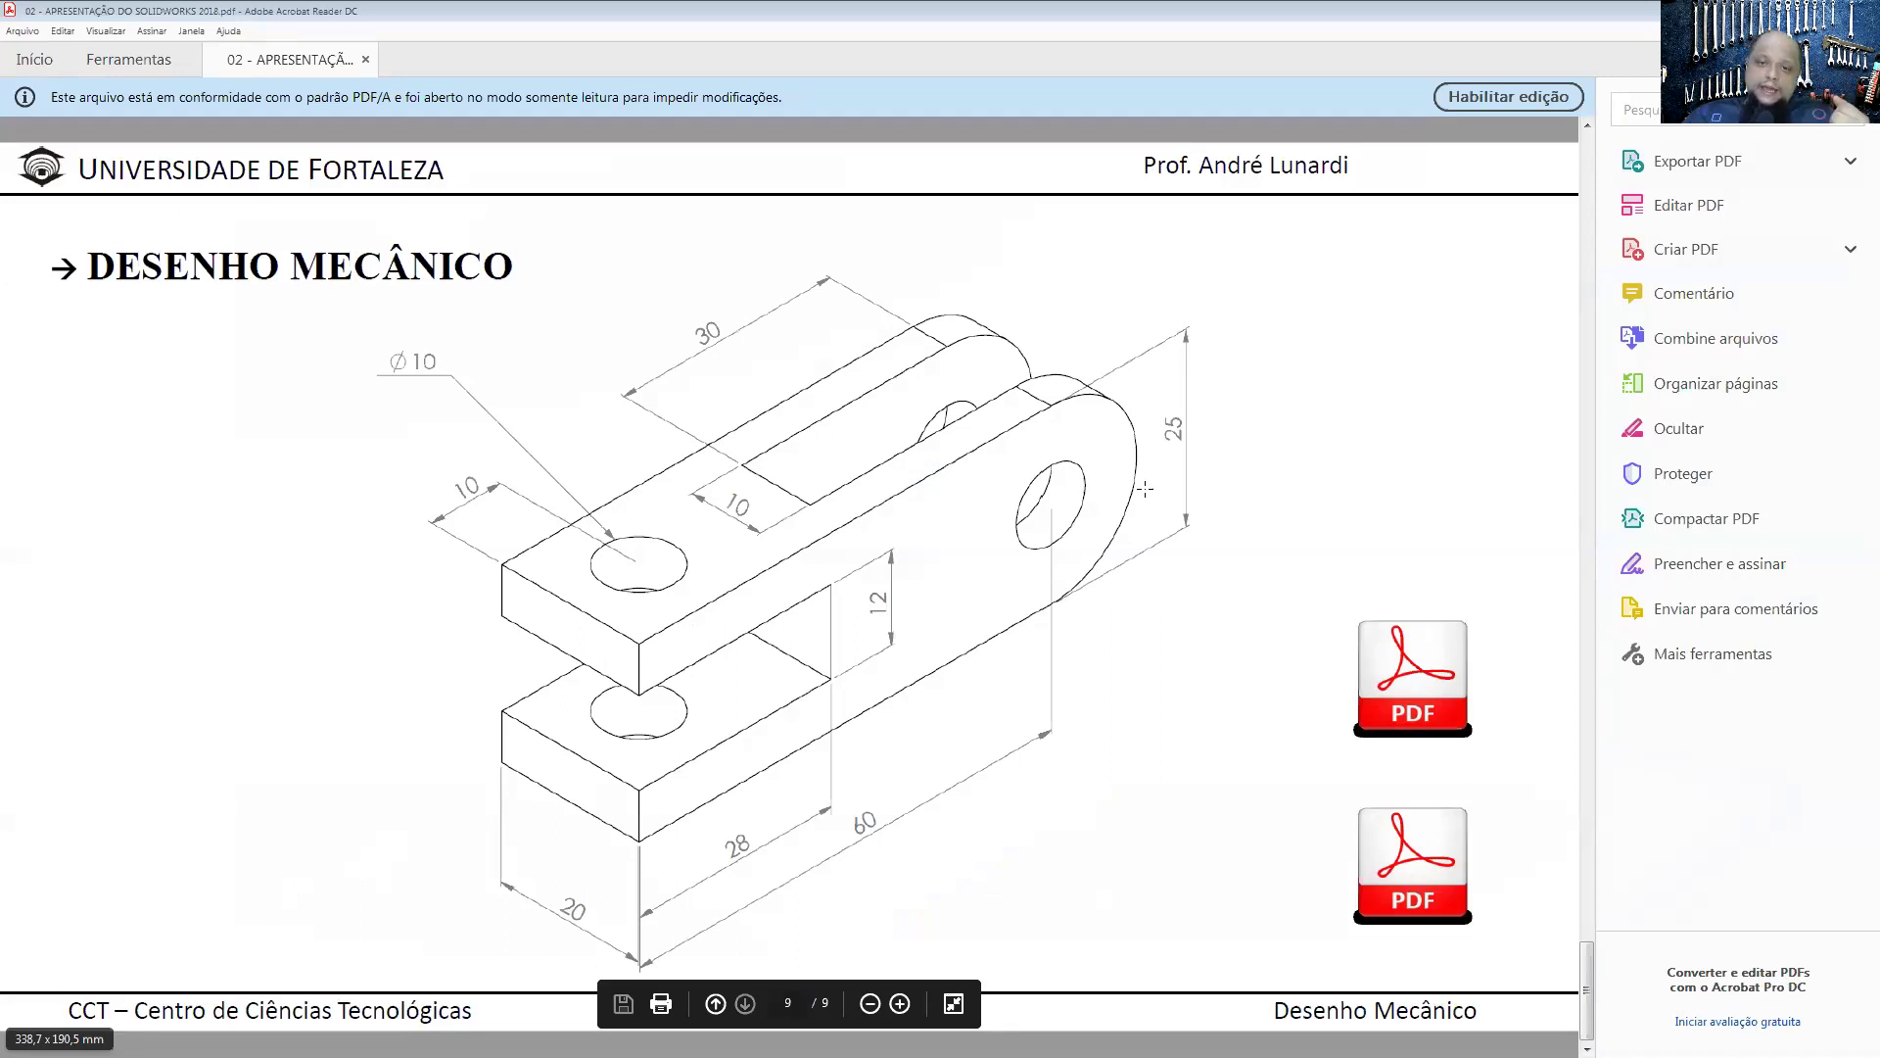
key(alt+Tab)
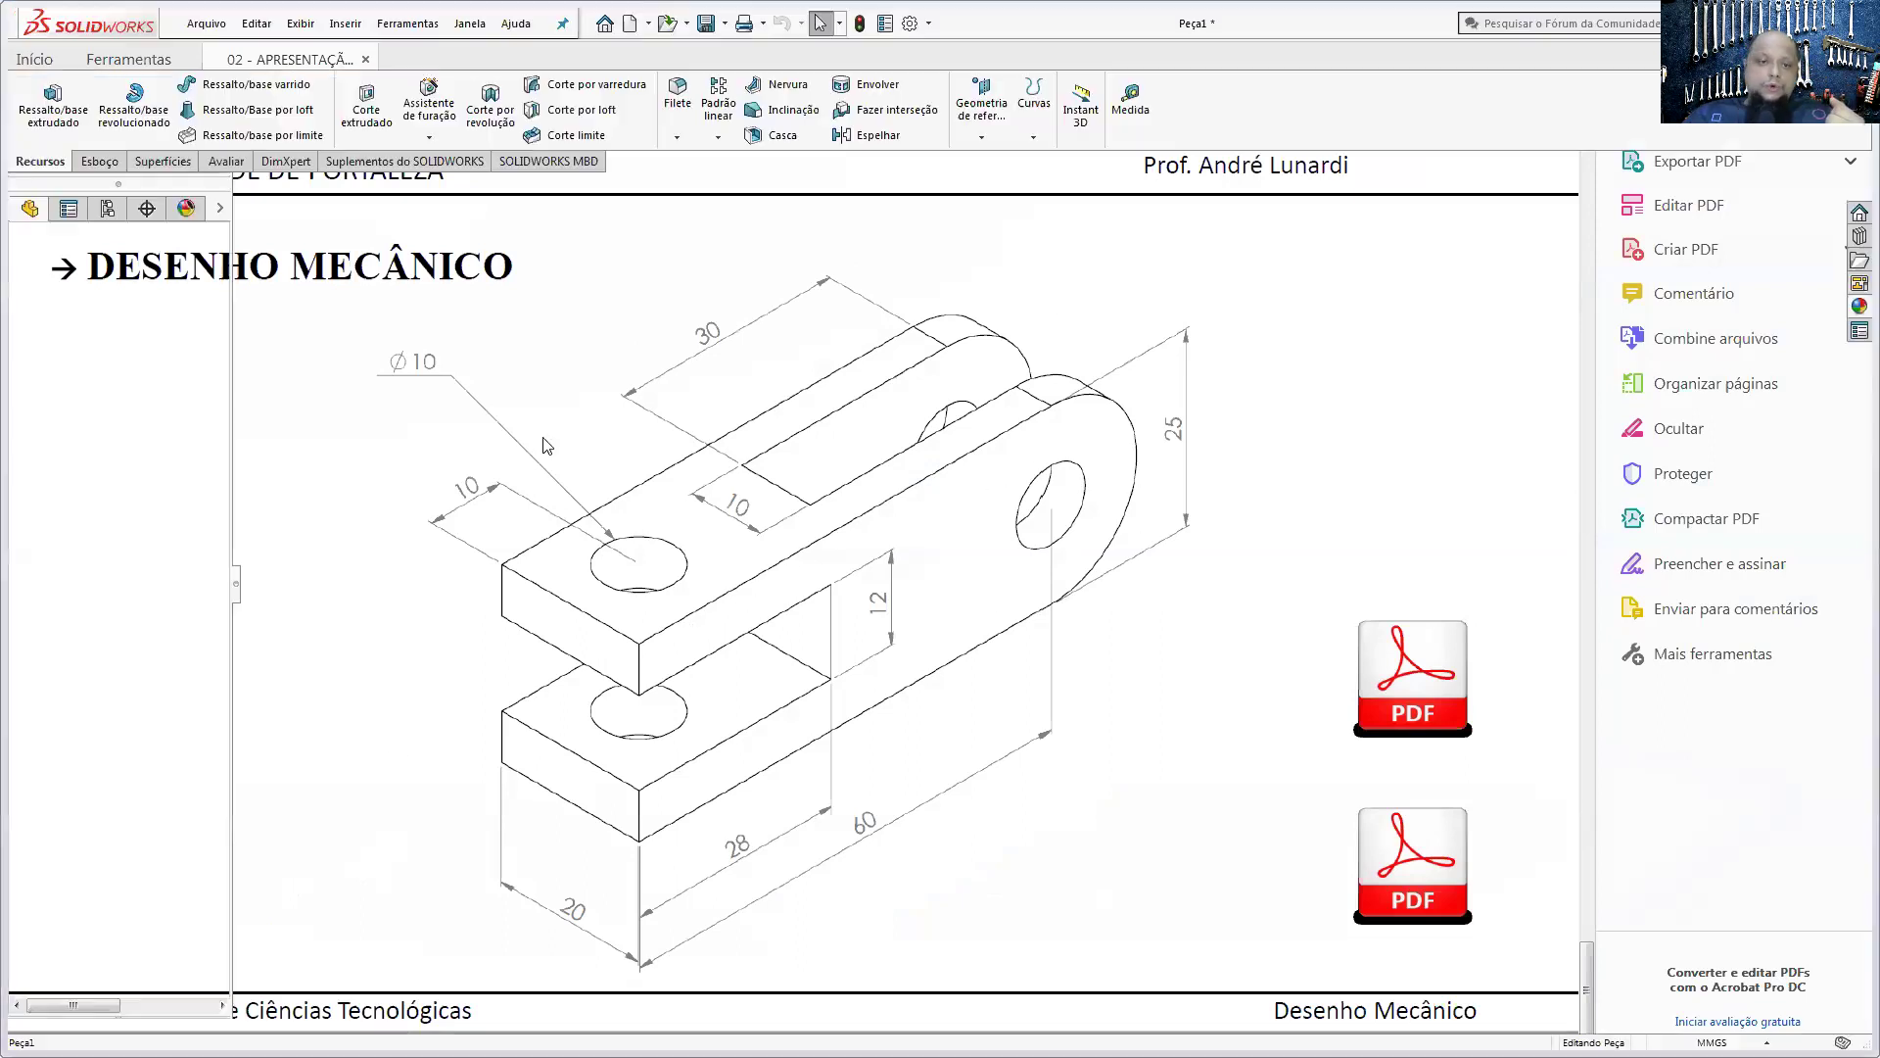
click(88, 409)
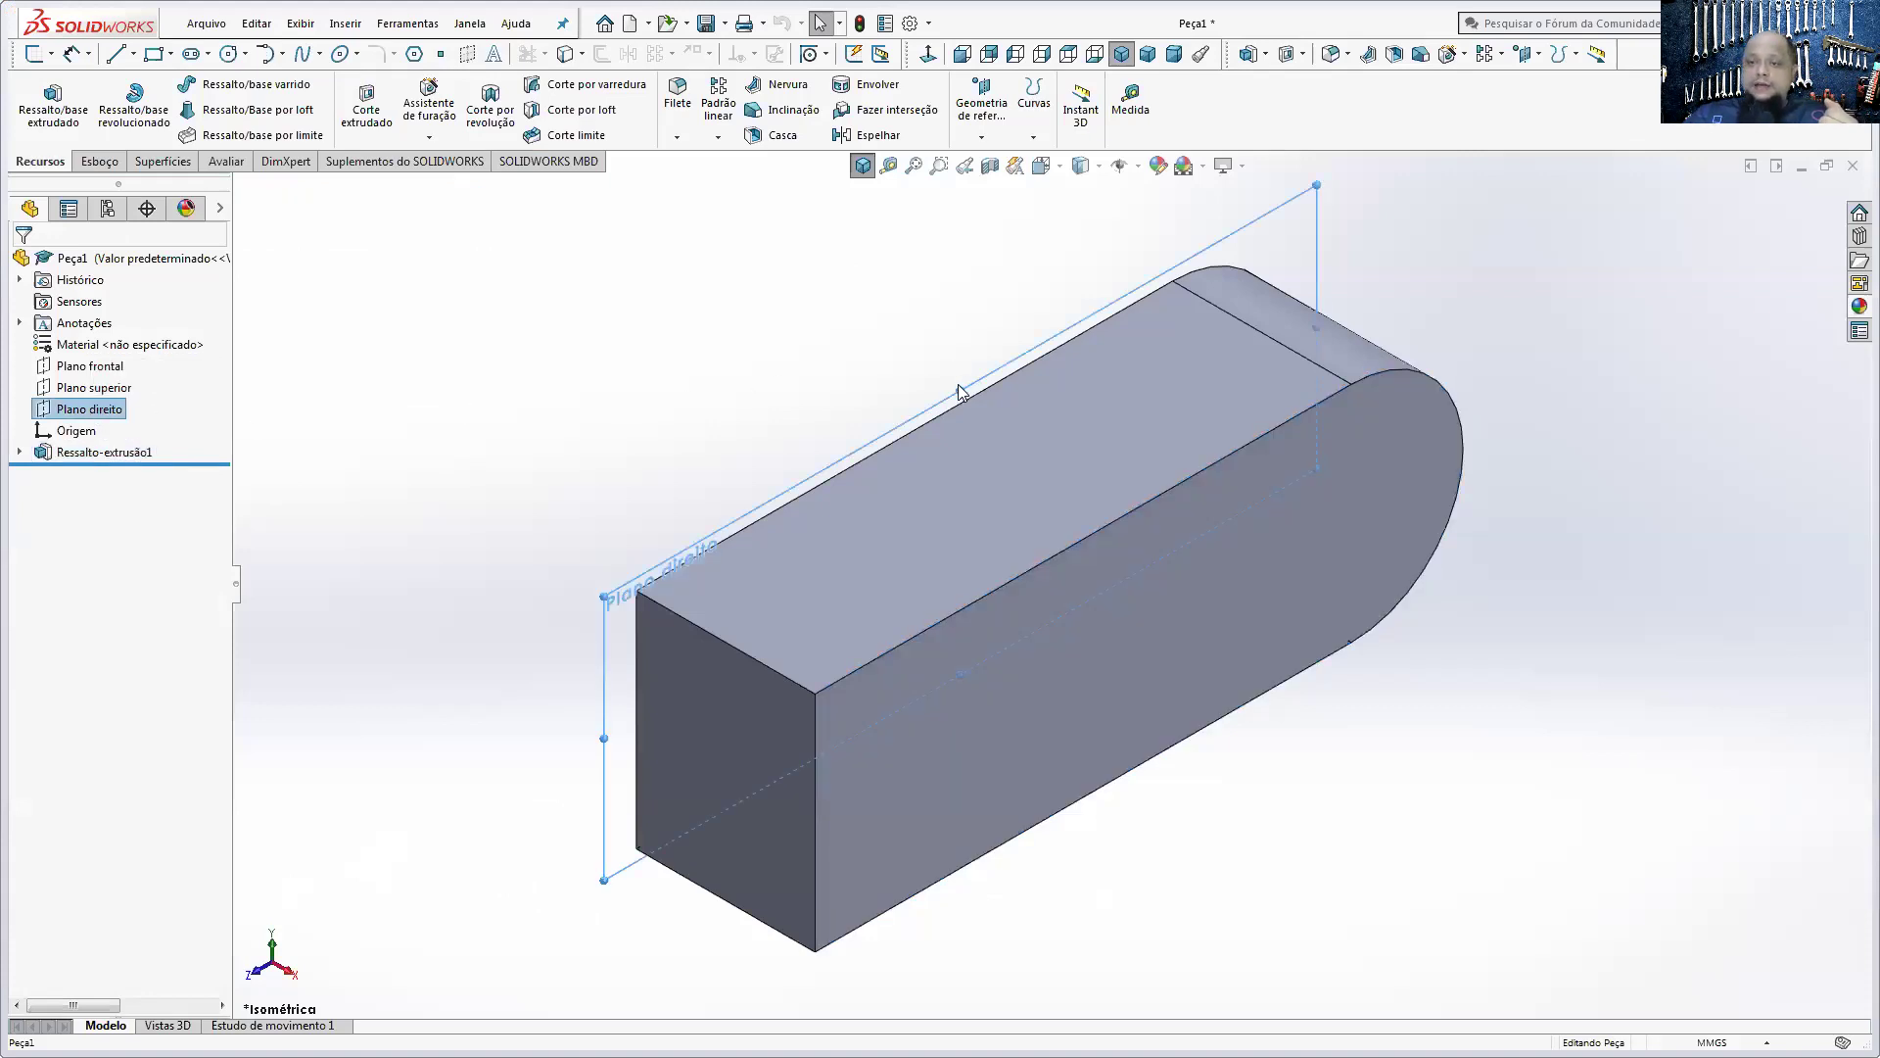
click(744, 746)
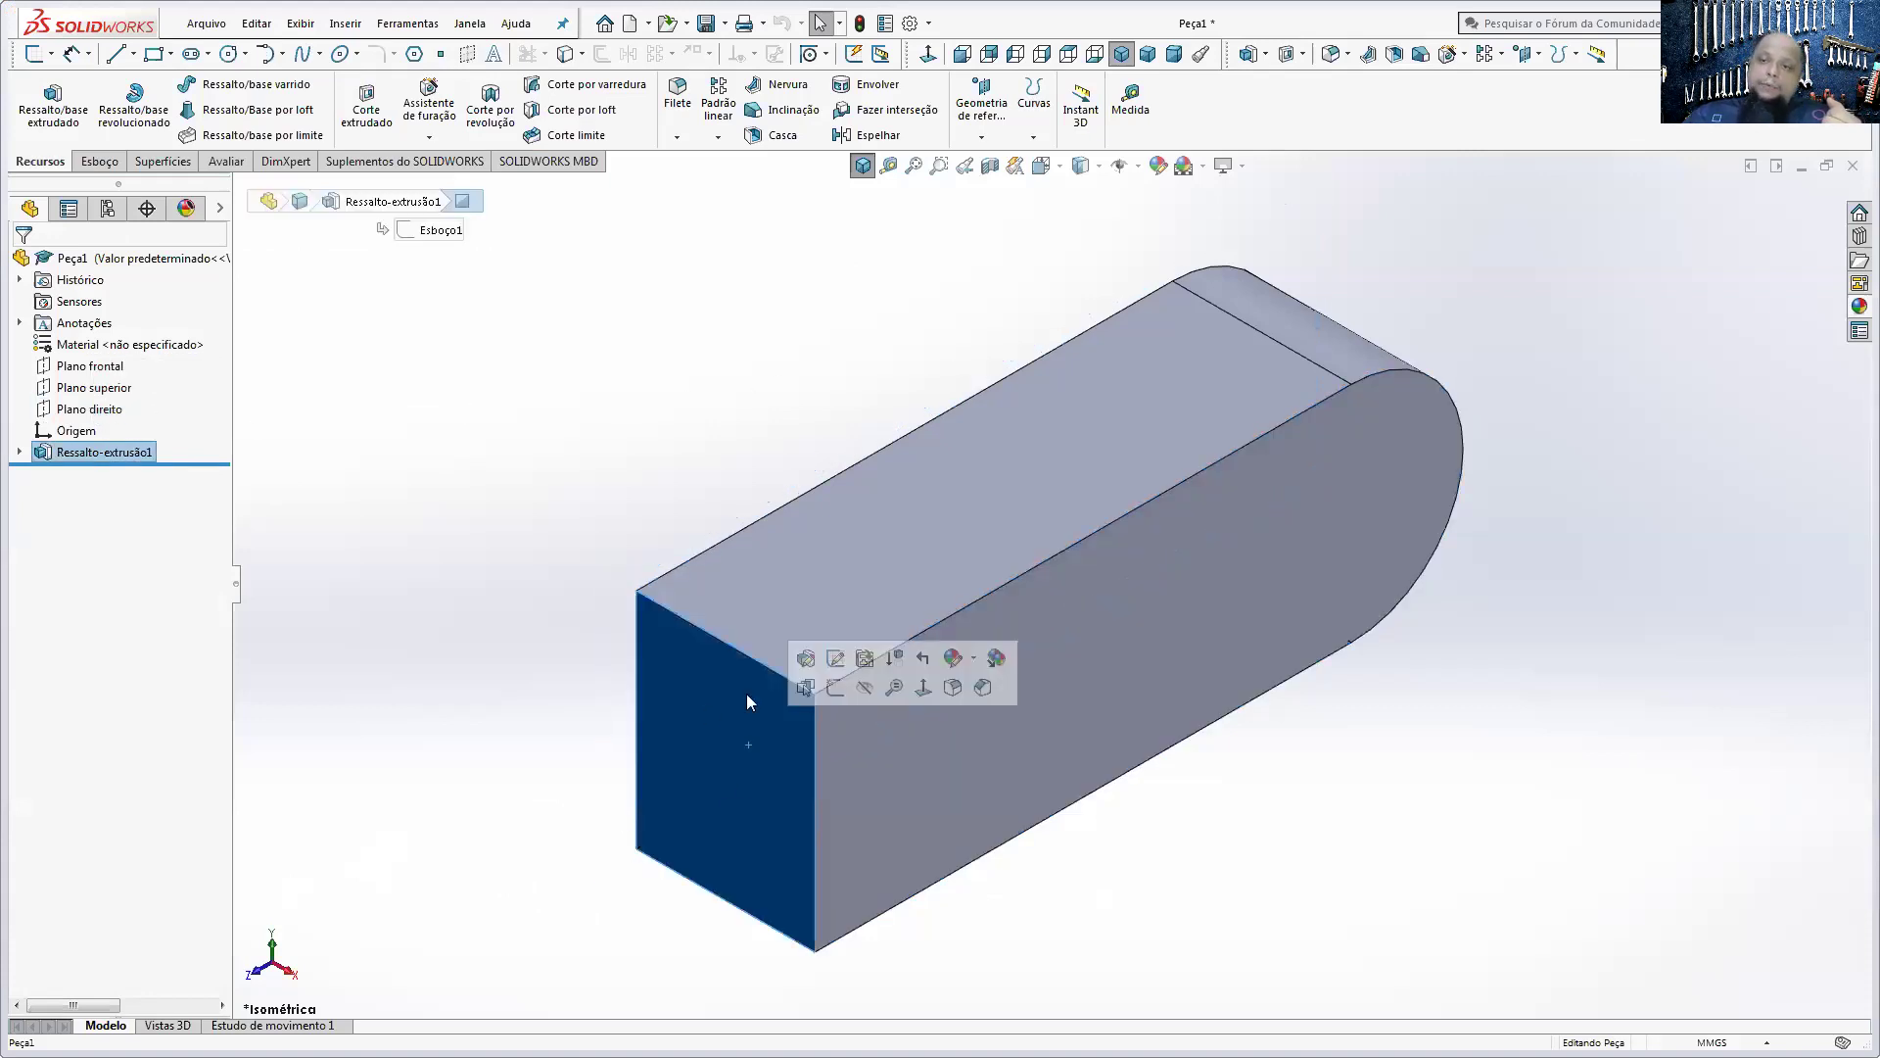
click(91, 366)
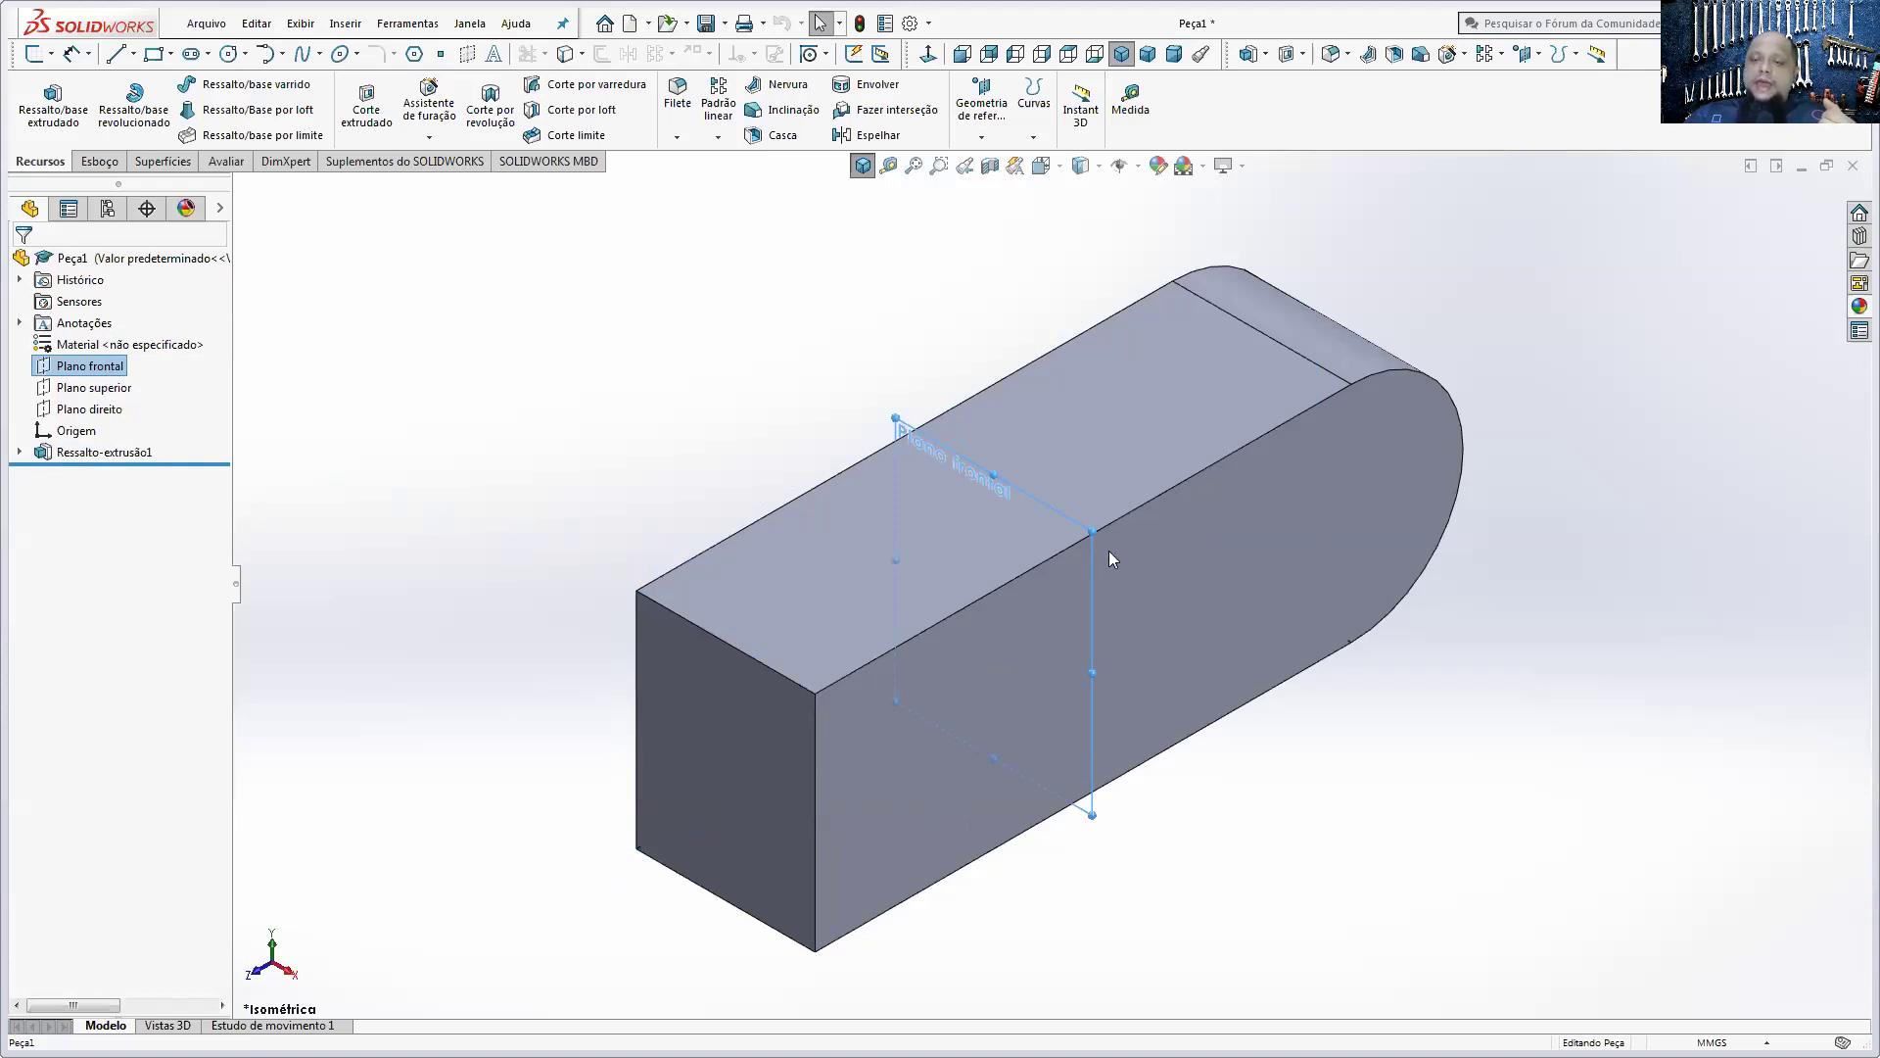
mouse_move(966, 790)
middle_down()
mouse_move(1058, 638)
mouse_move(1213, 701)
mouse_move(1184, 809)
mouse_move(1200, 819)
middle_up()
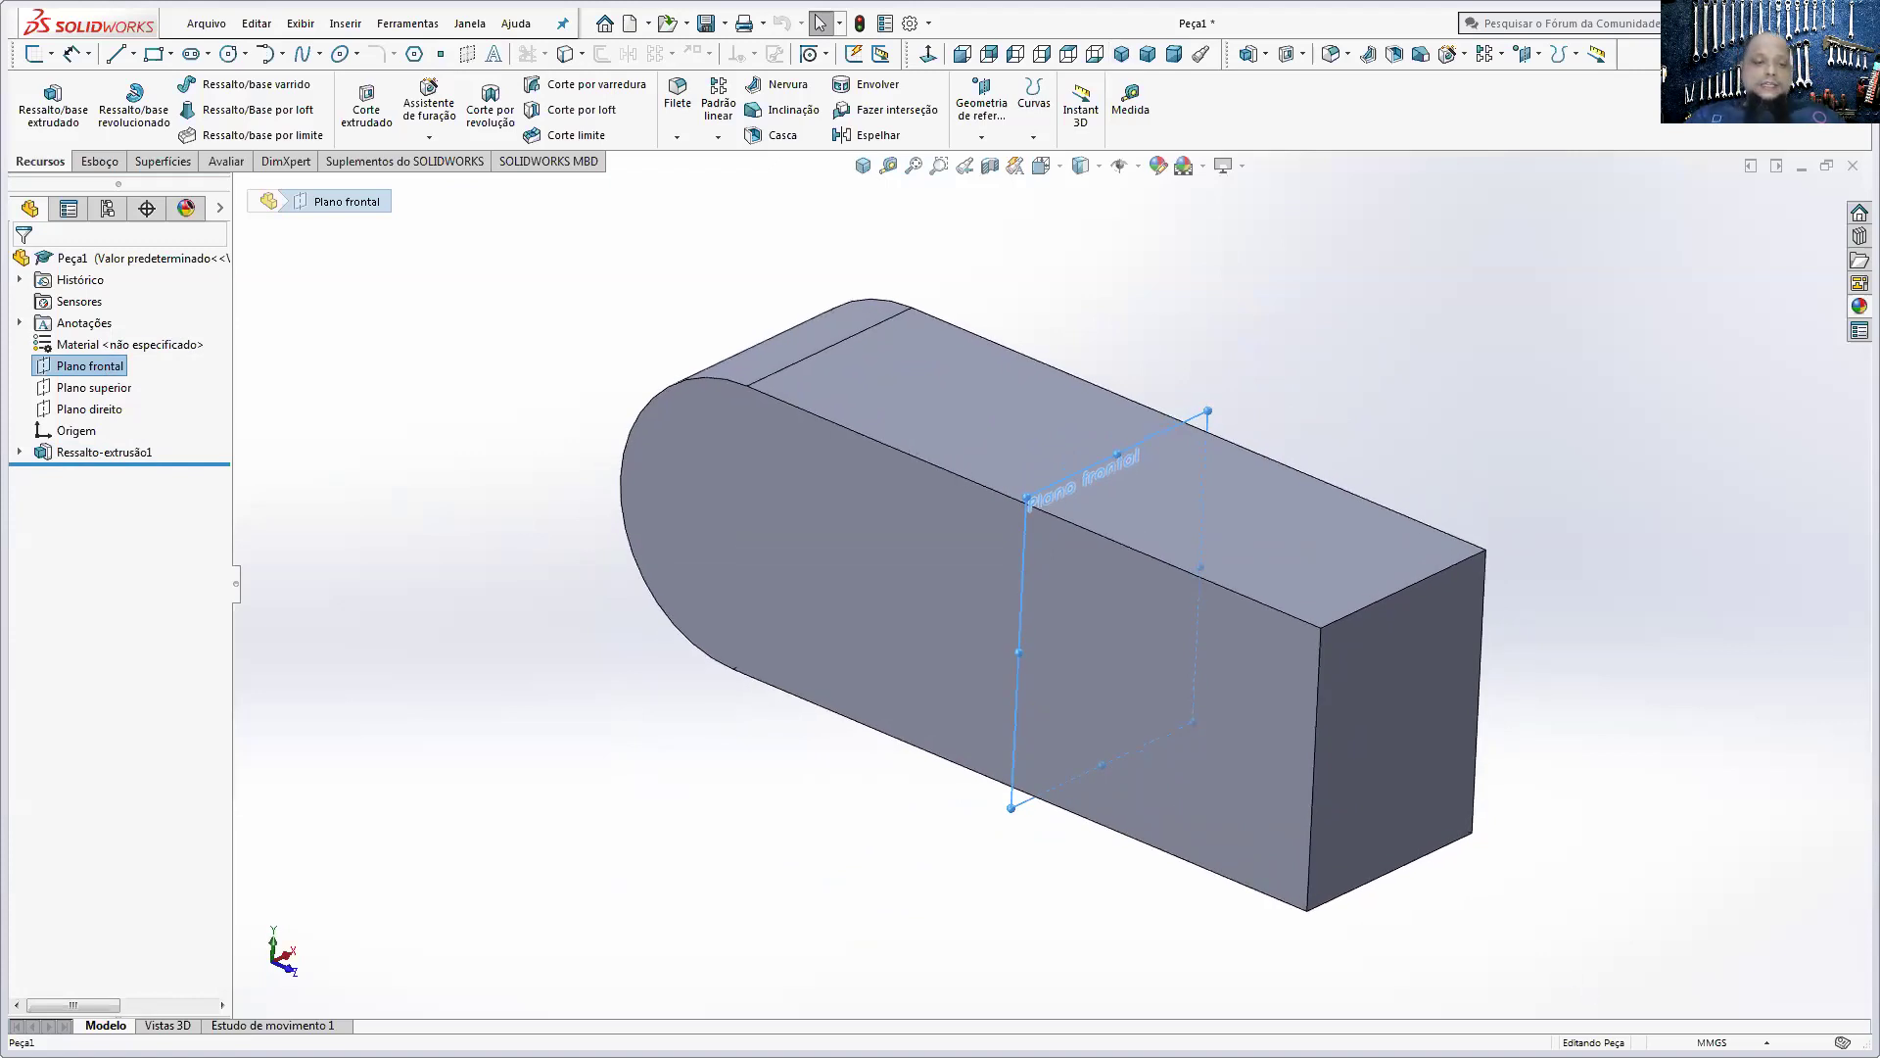
key(alt+Tab)
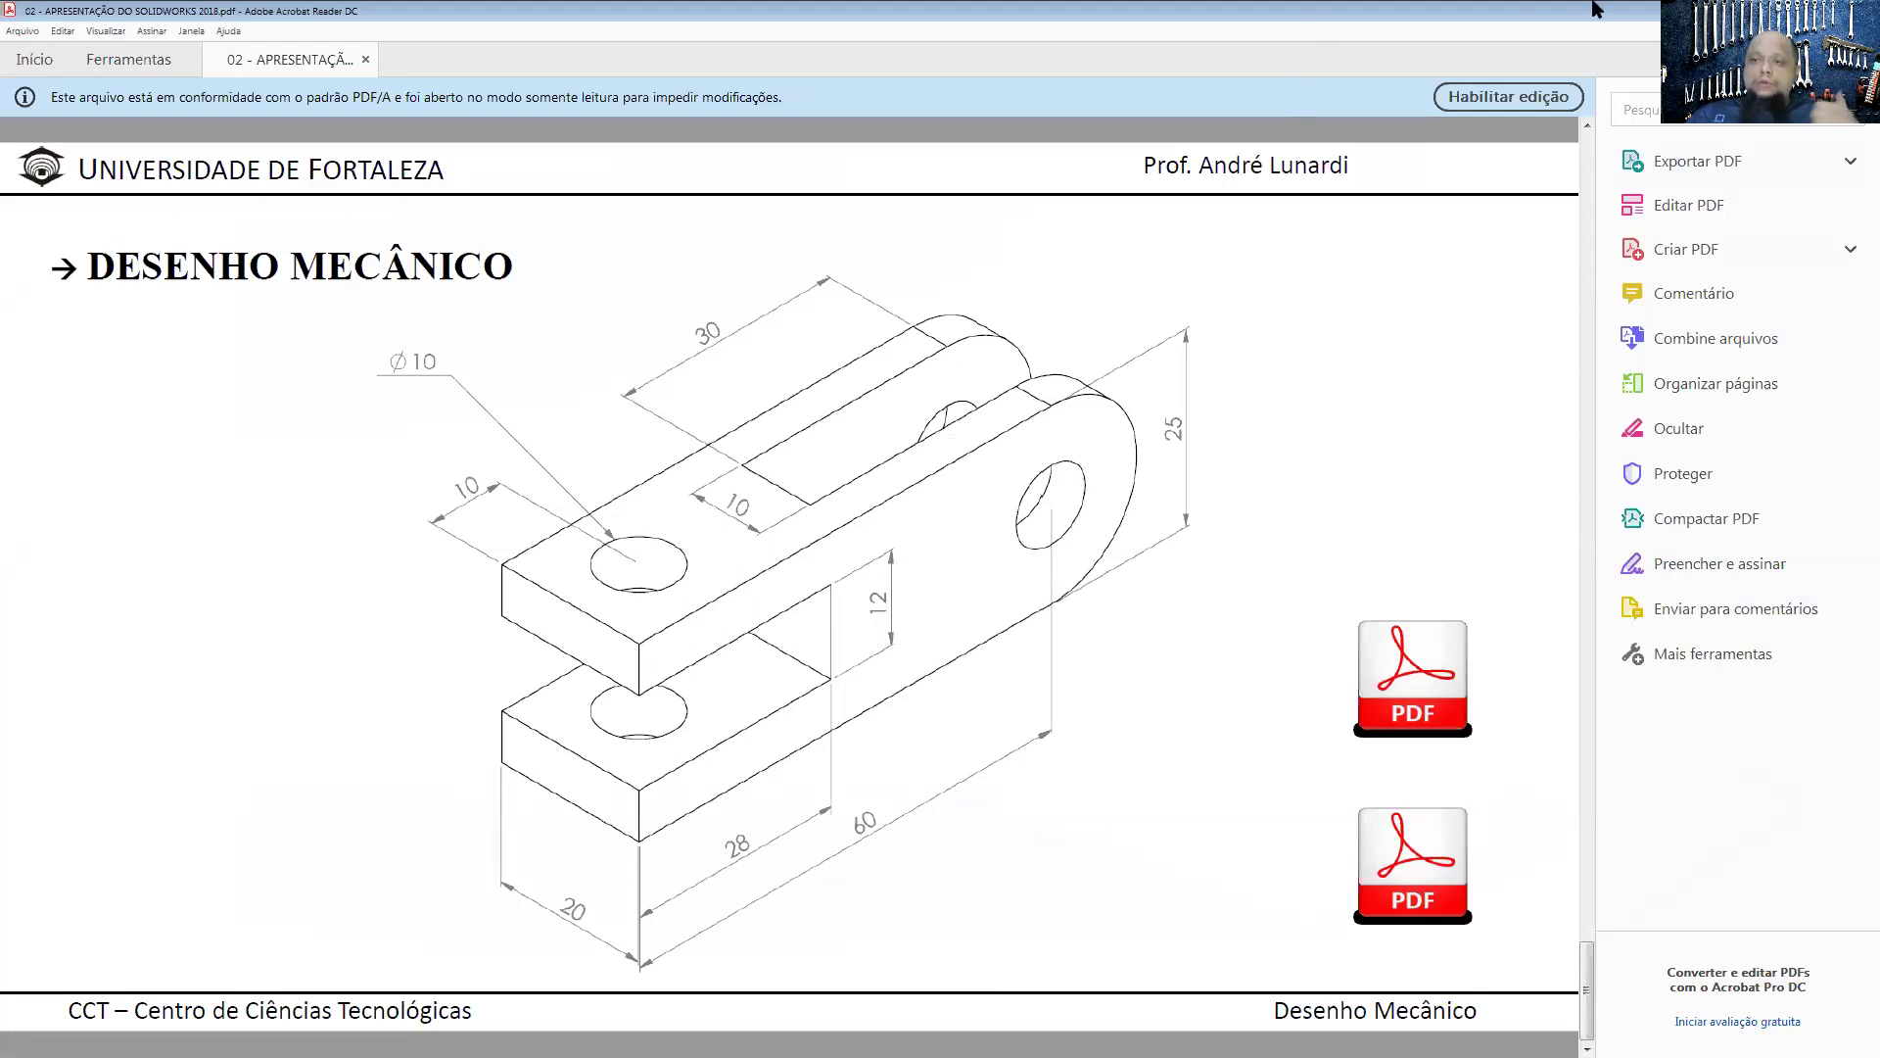
key(alt+Tab)
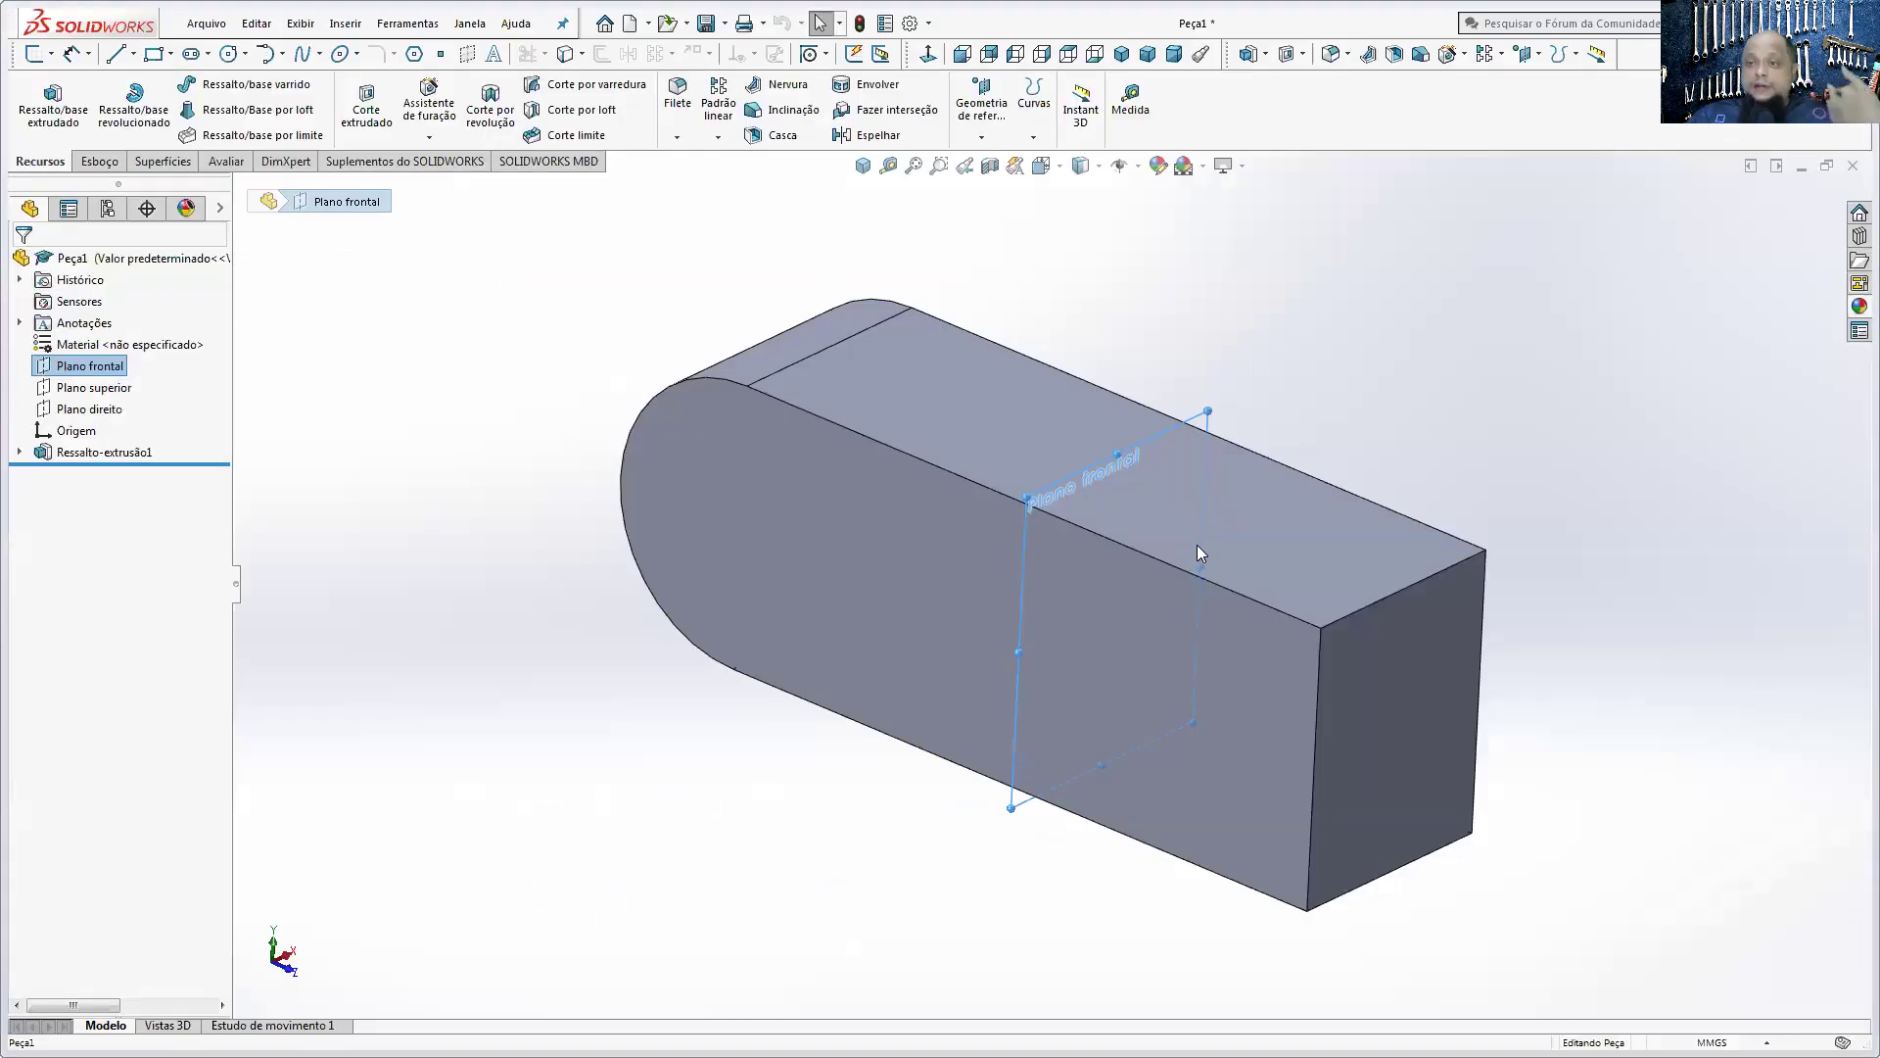
middle_drag(1192, 591, 939, 637)
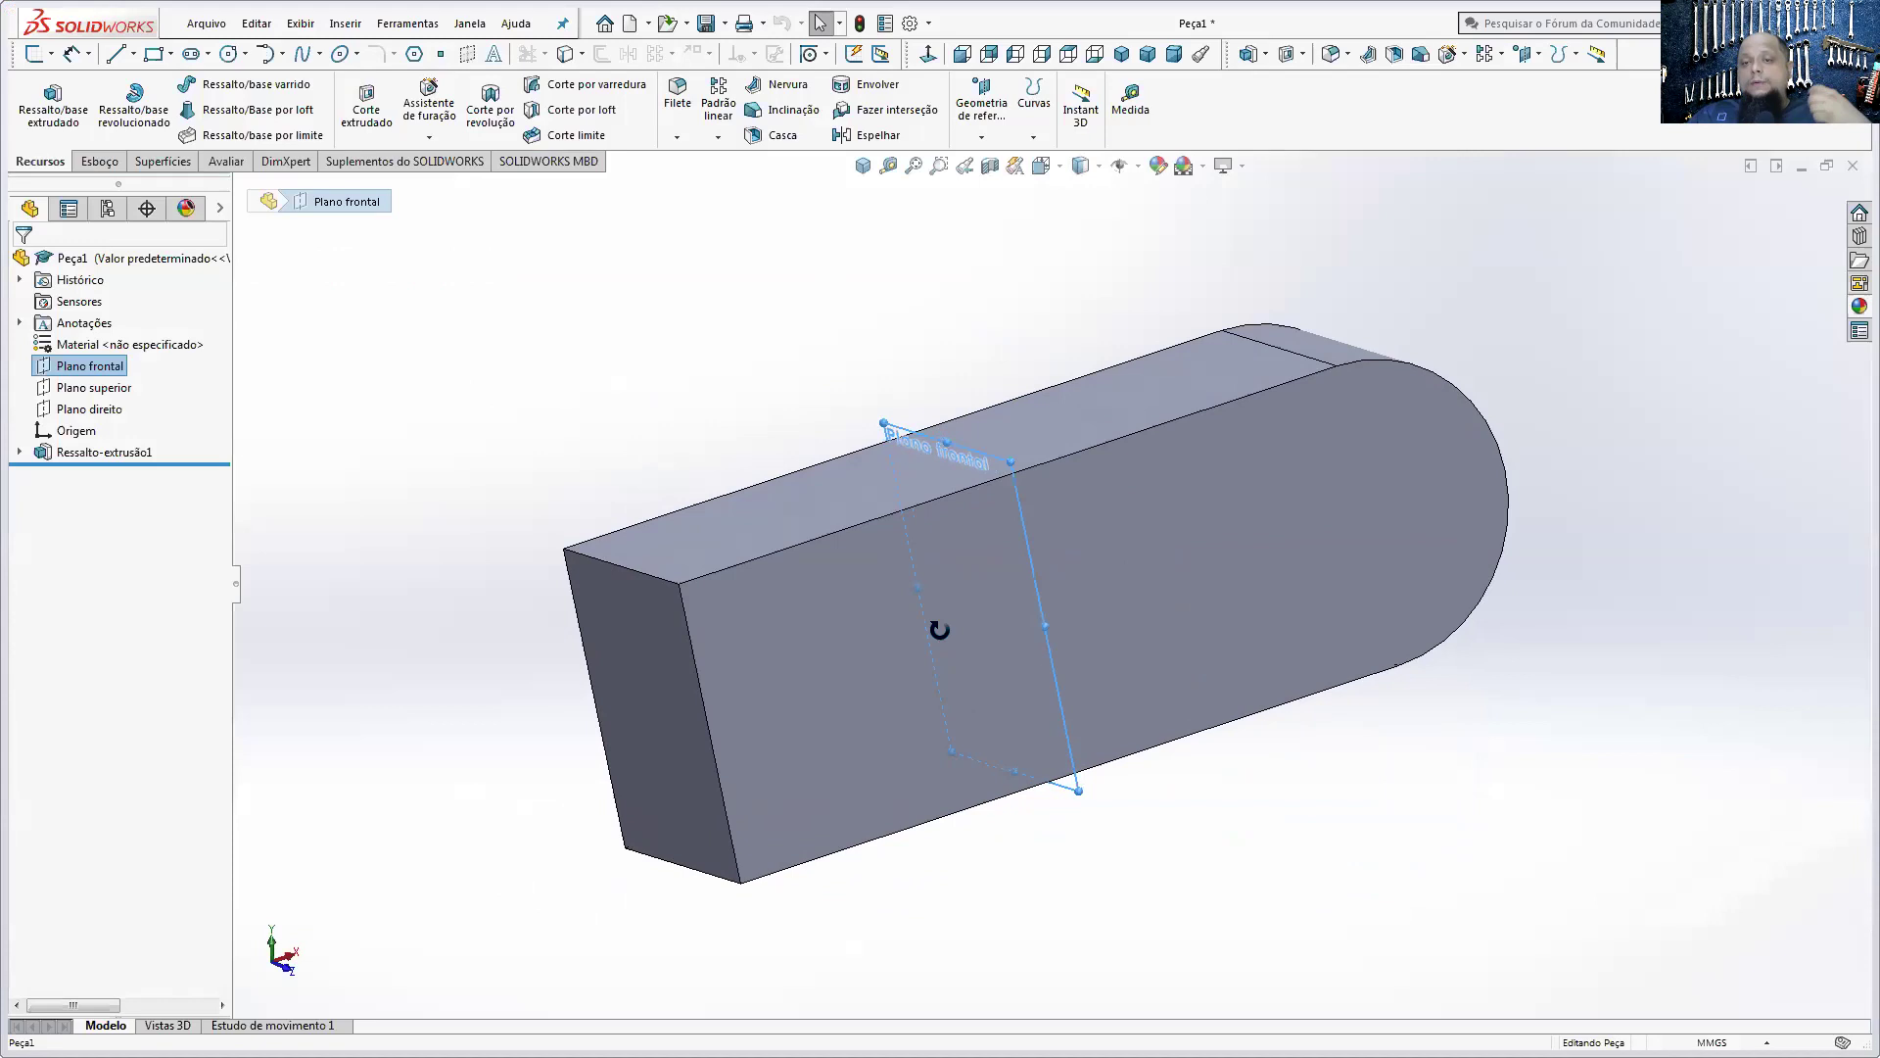
key(Escape)
mouse_move(1093, 648)
middle_down()
mouse_move(1007, 470)
mouse_move(1026, 421)
mouse_move(1001, 423)
middle_up()
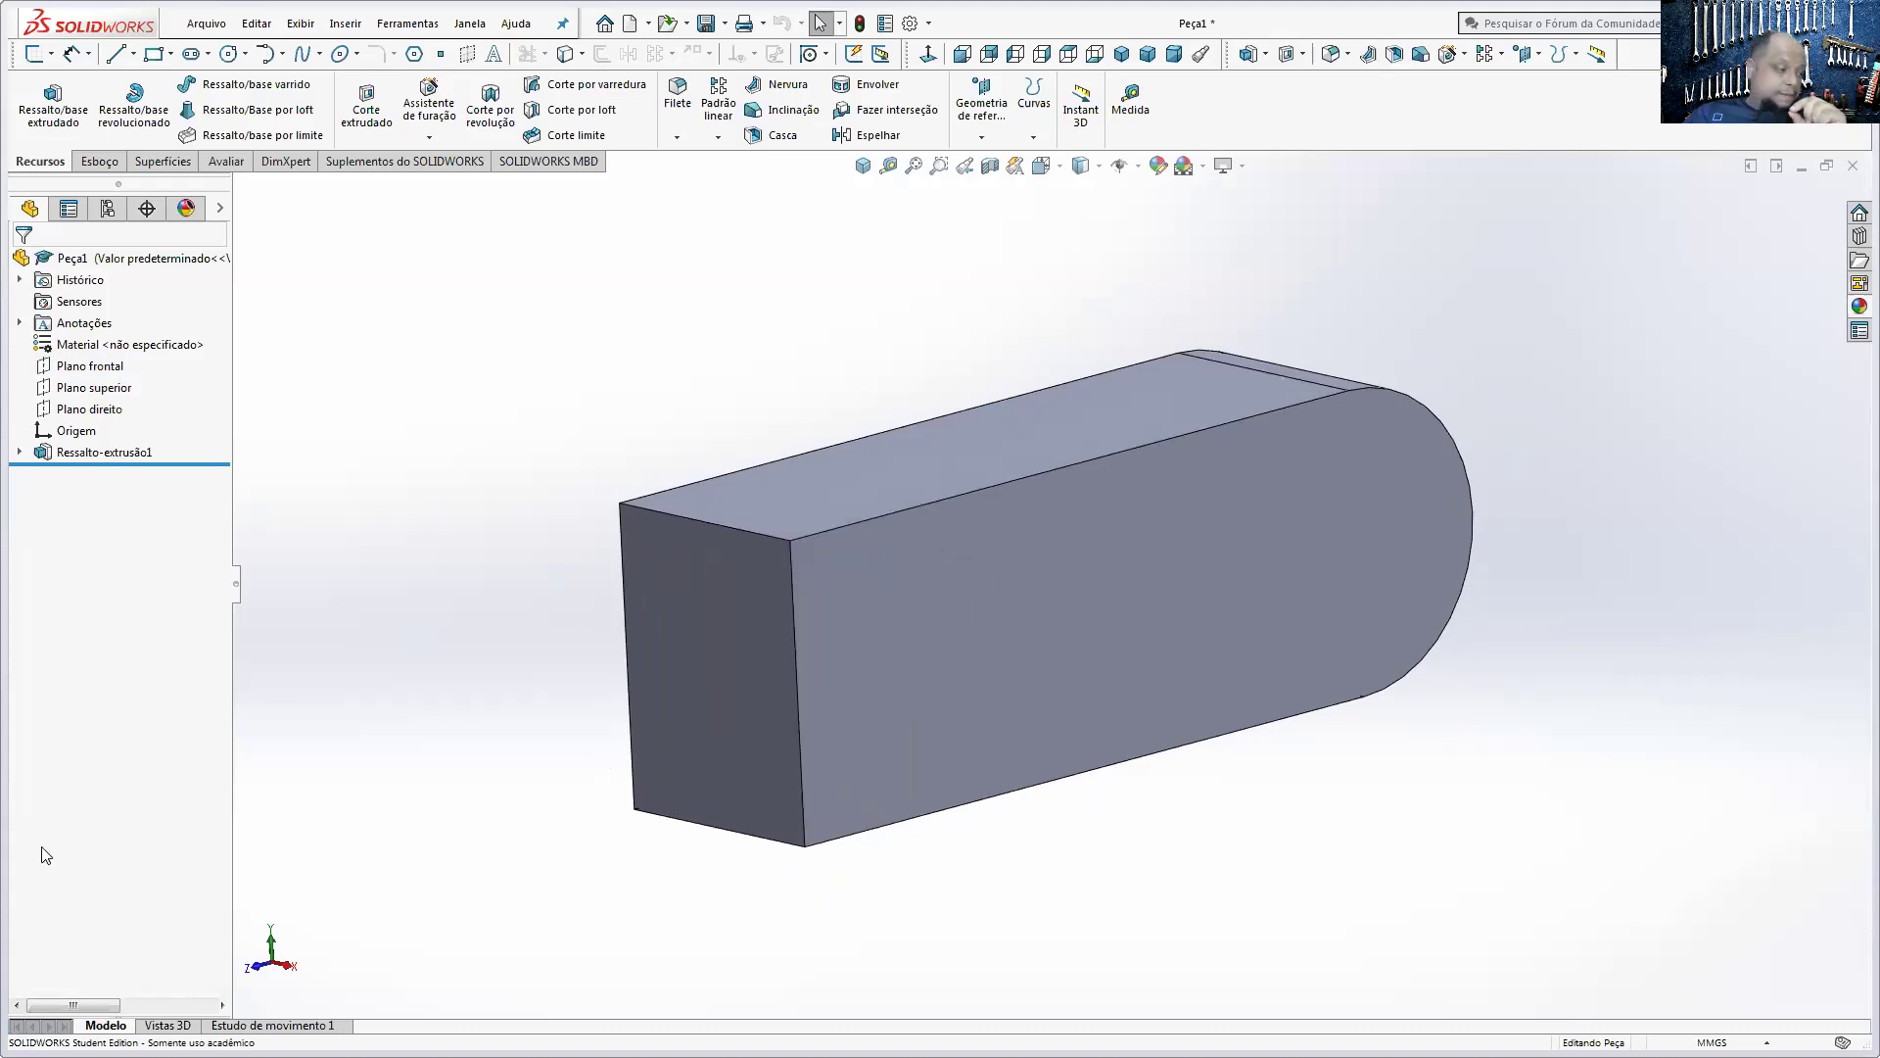
key(alt+Tab)
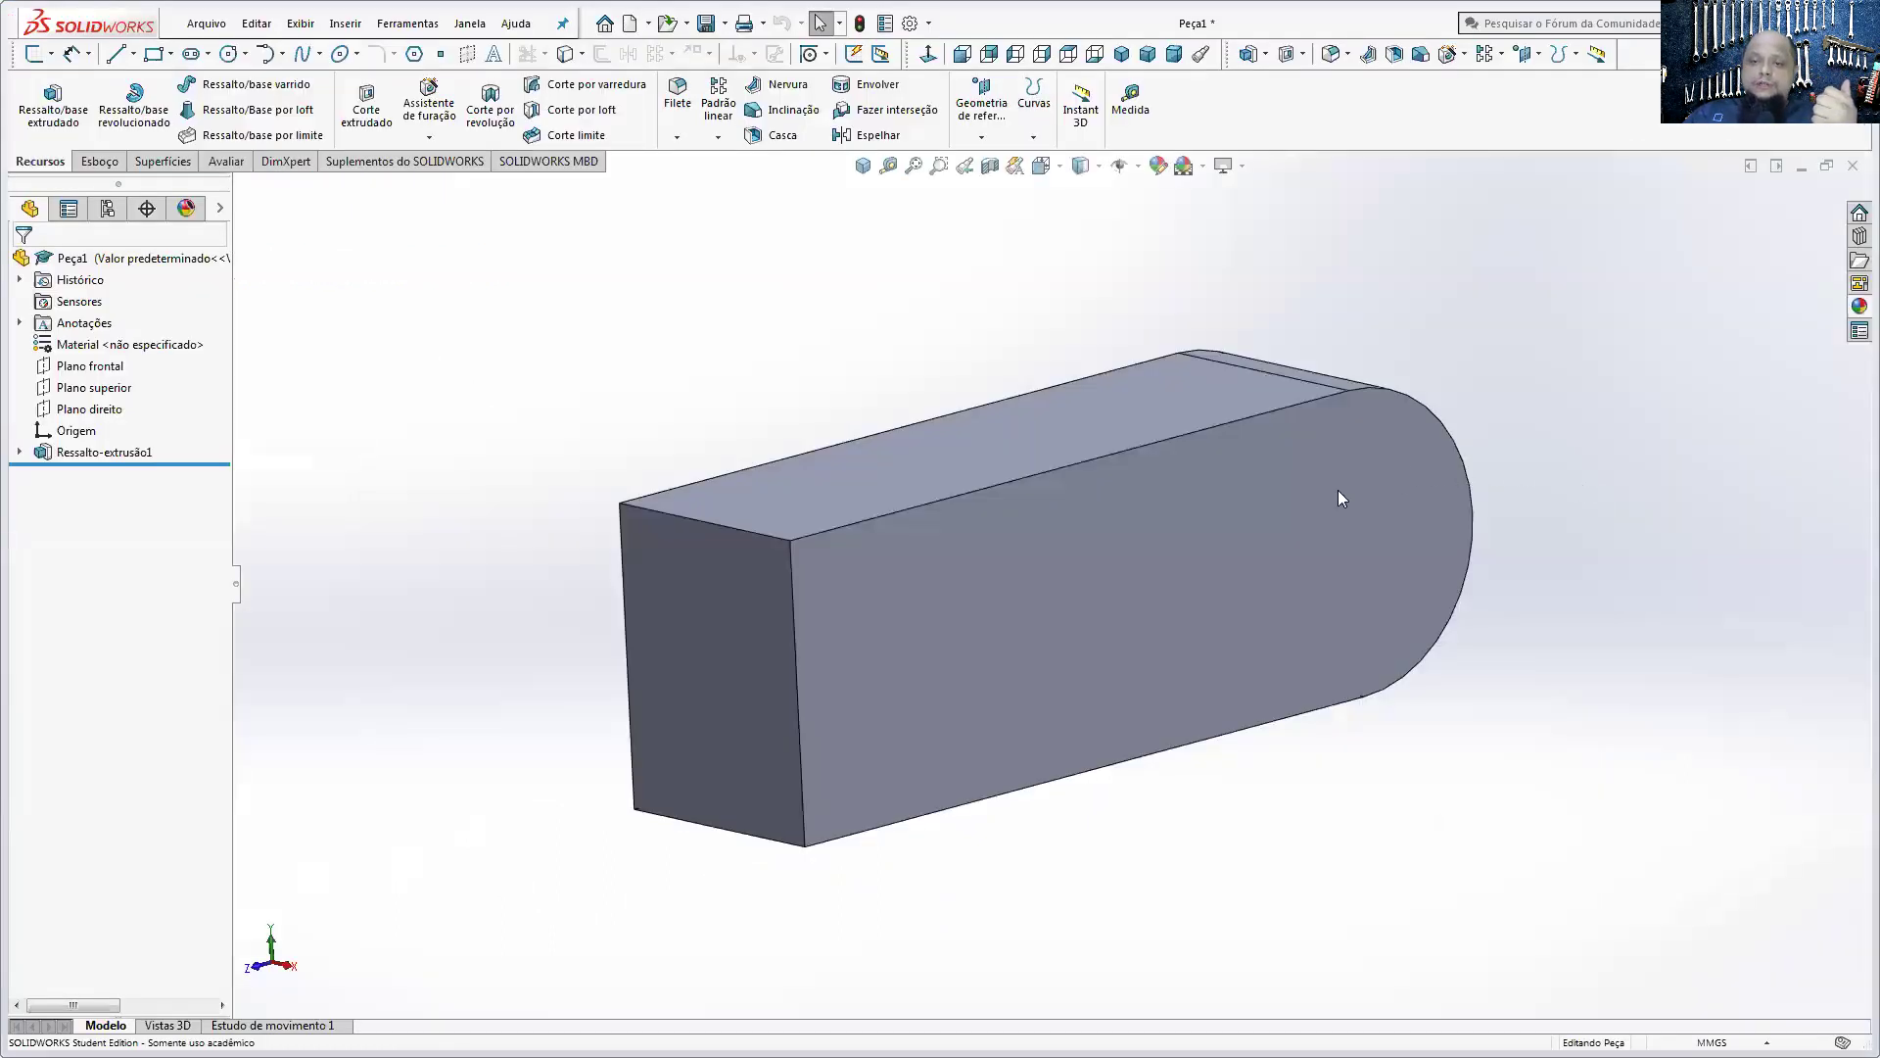
- Start sketch Esboço2 on the block's large side face and orient the view Normal To it
click(1339, 490)
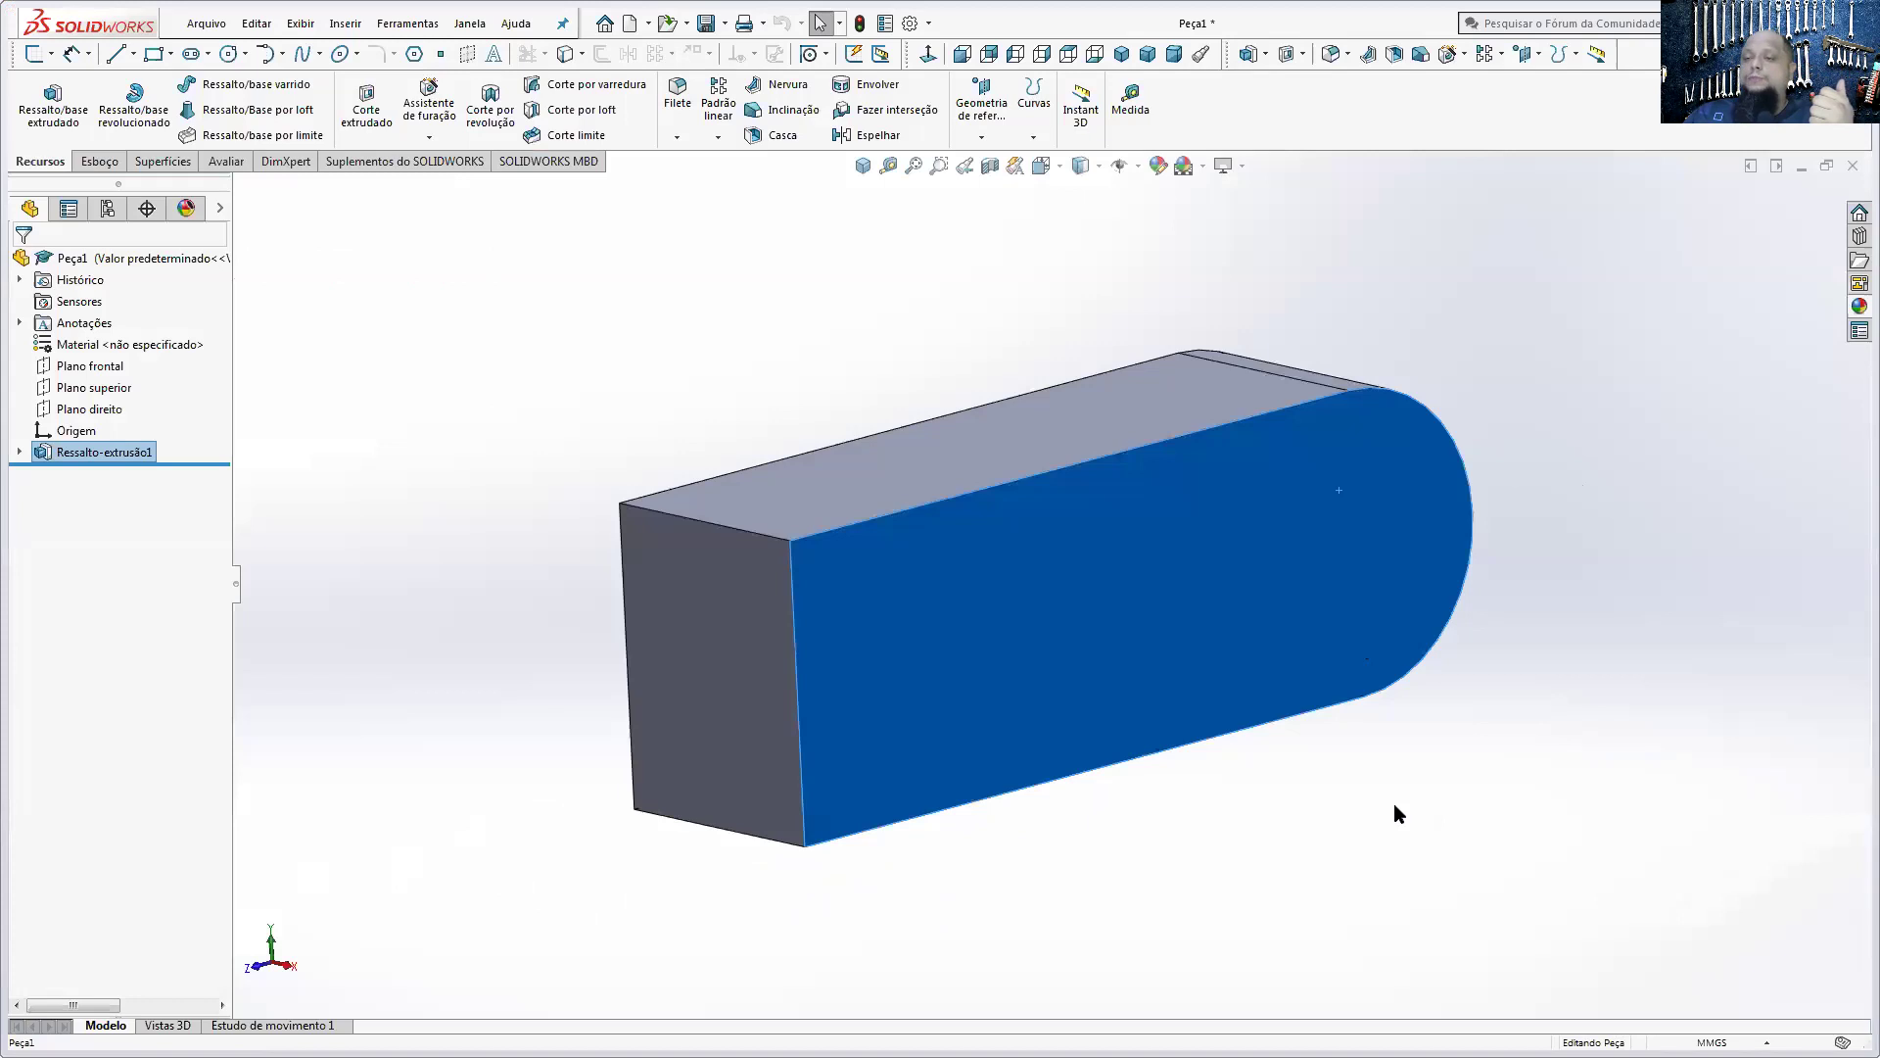
click(97, 160)
click(37, 103)
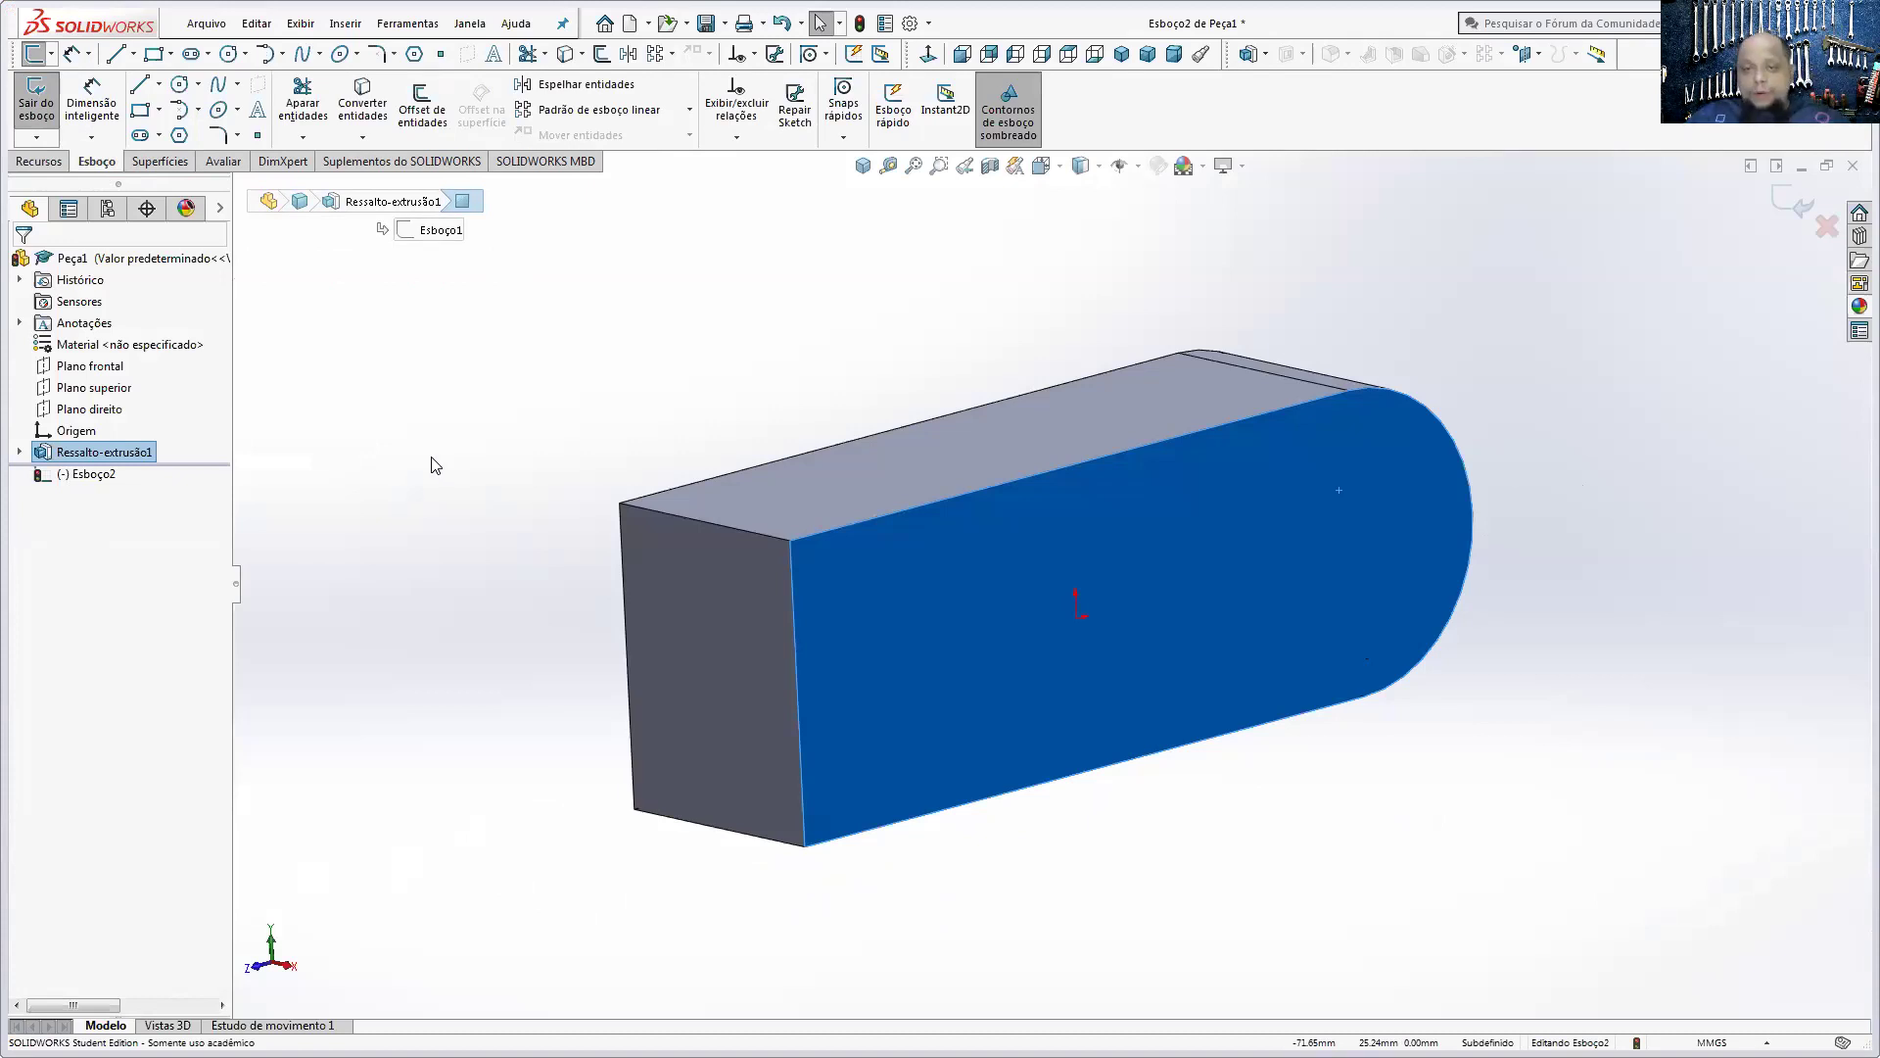
click(1058, 171)
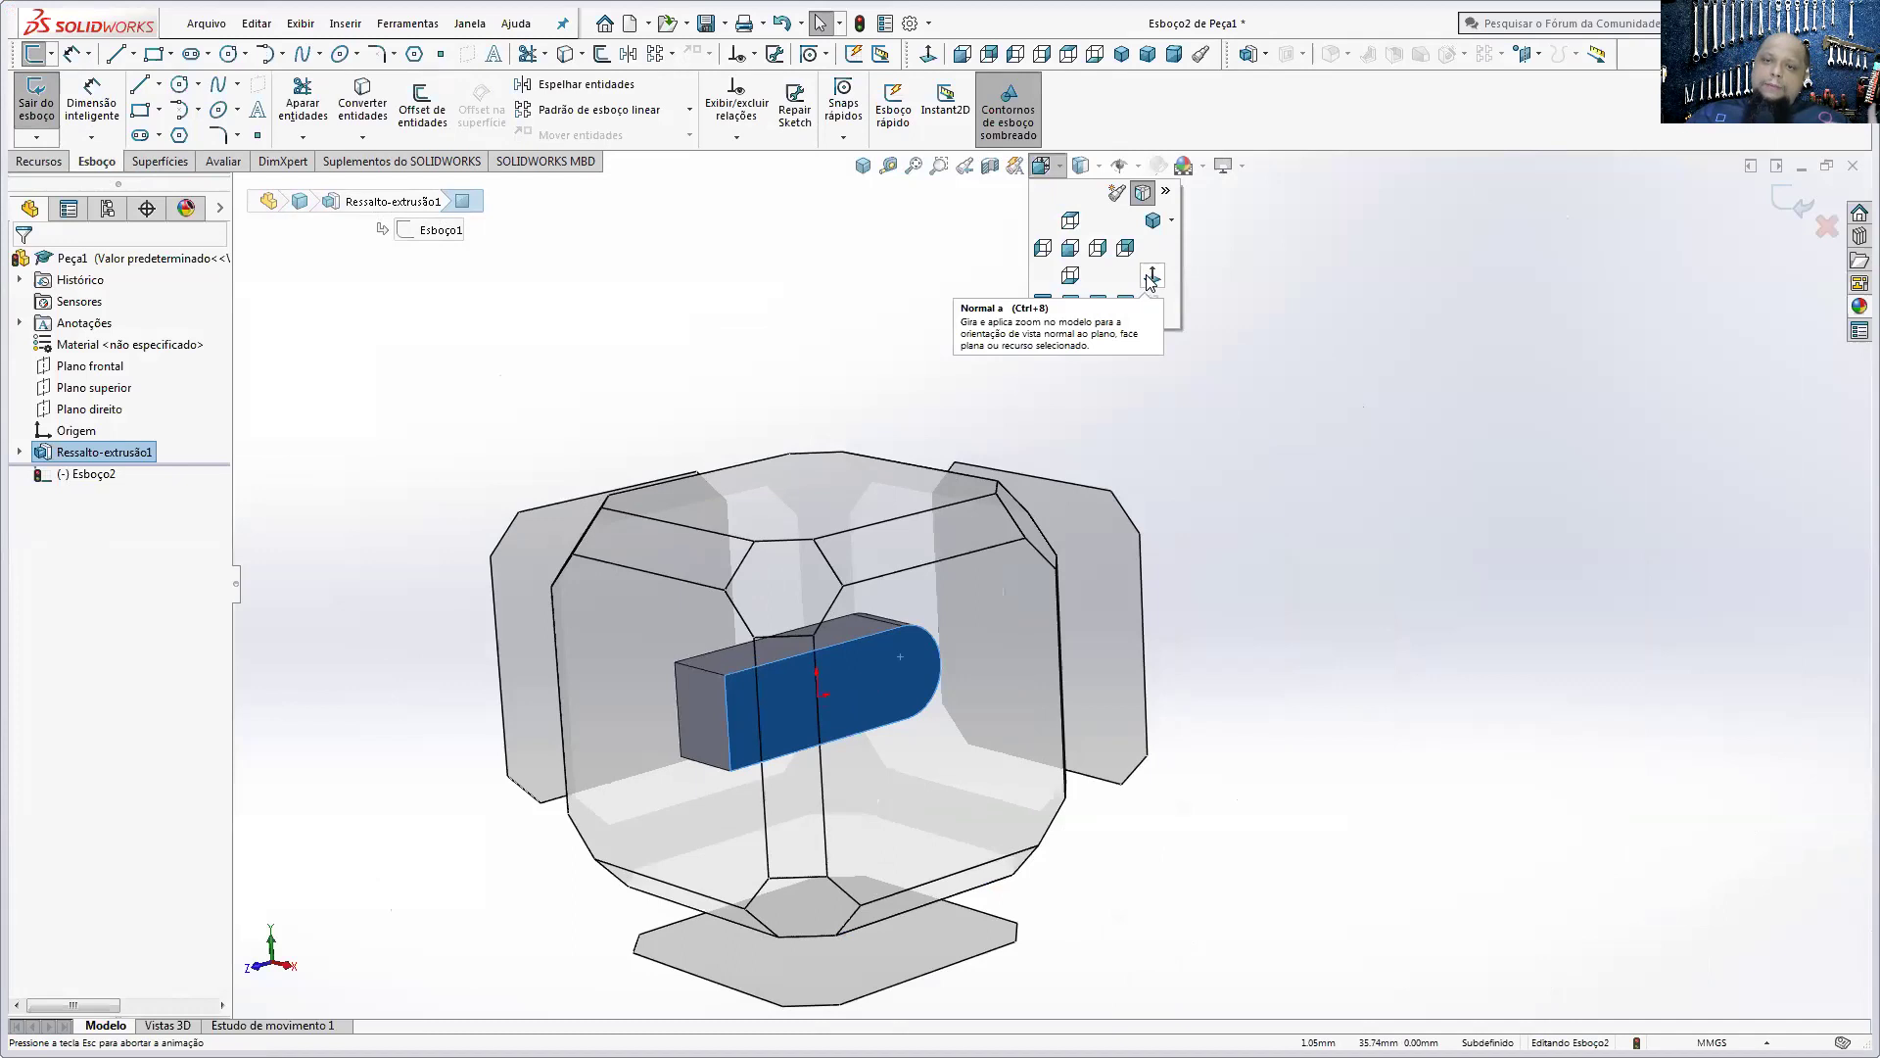
click(1151, 279)
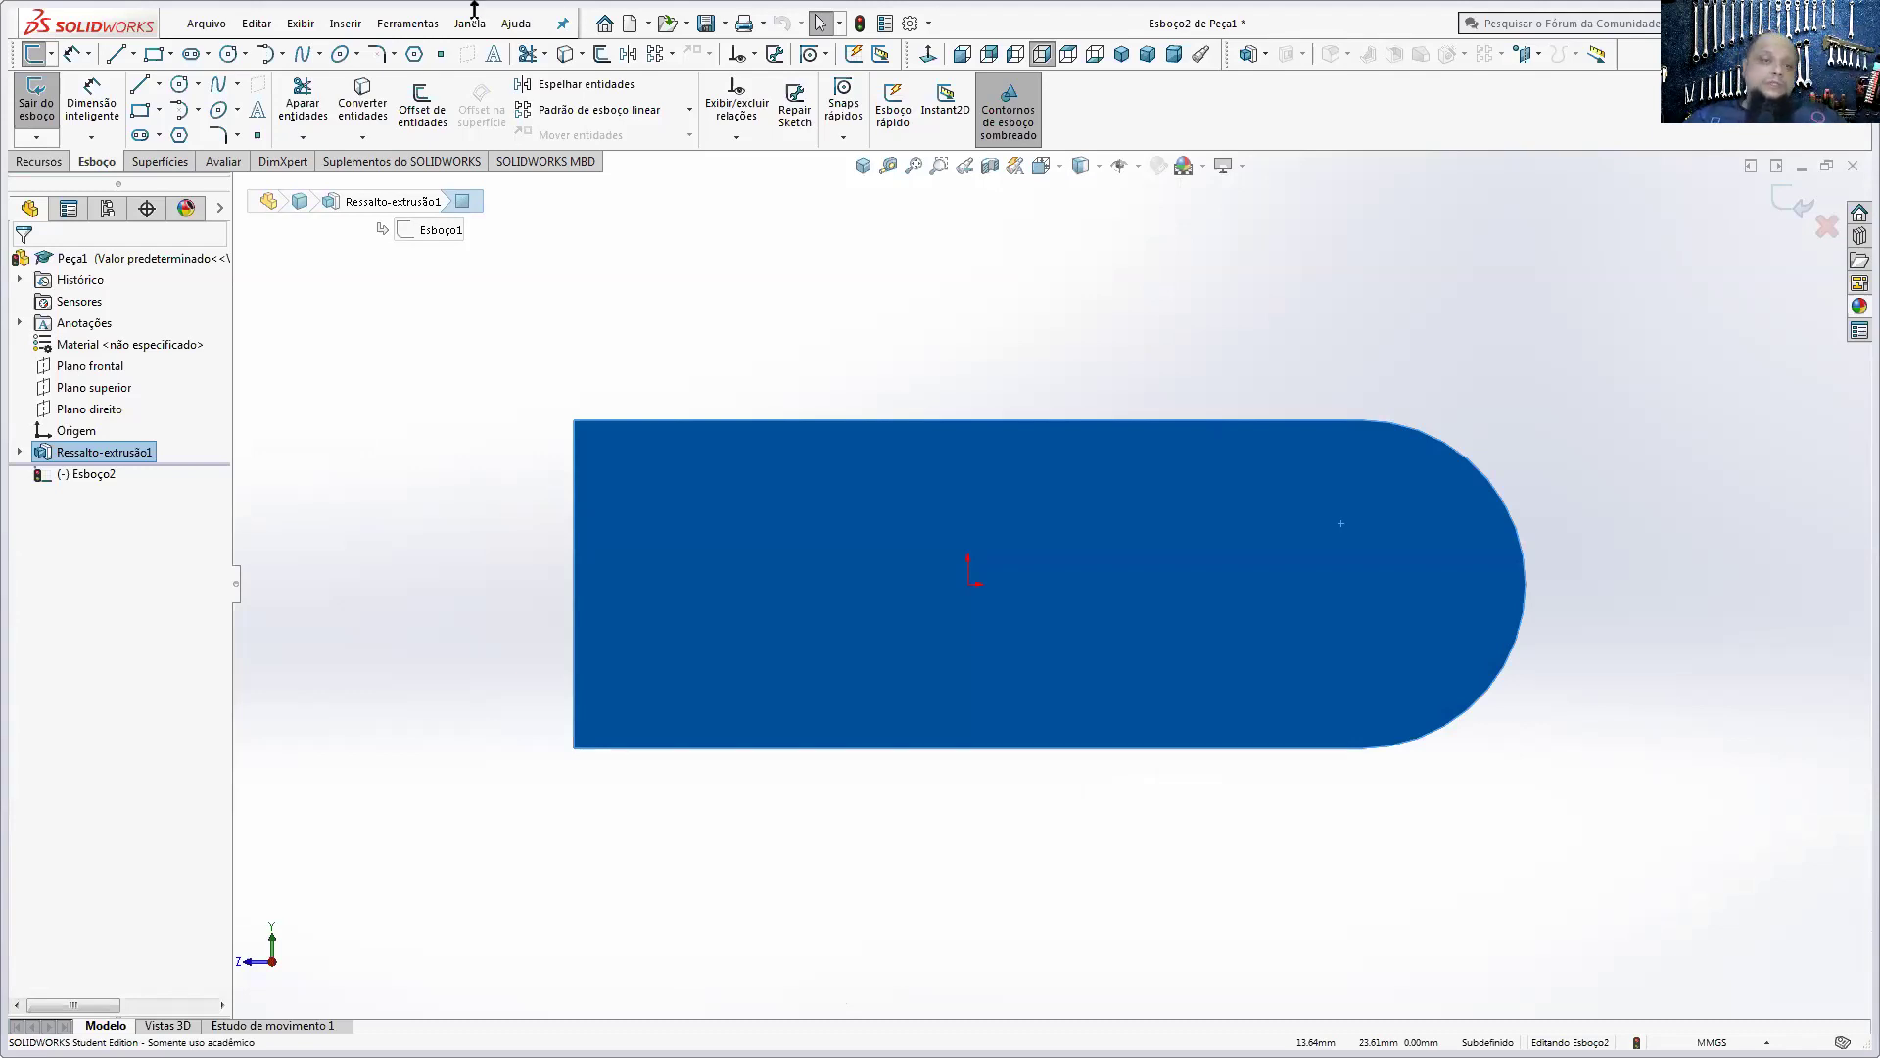
click(179, 83)
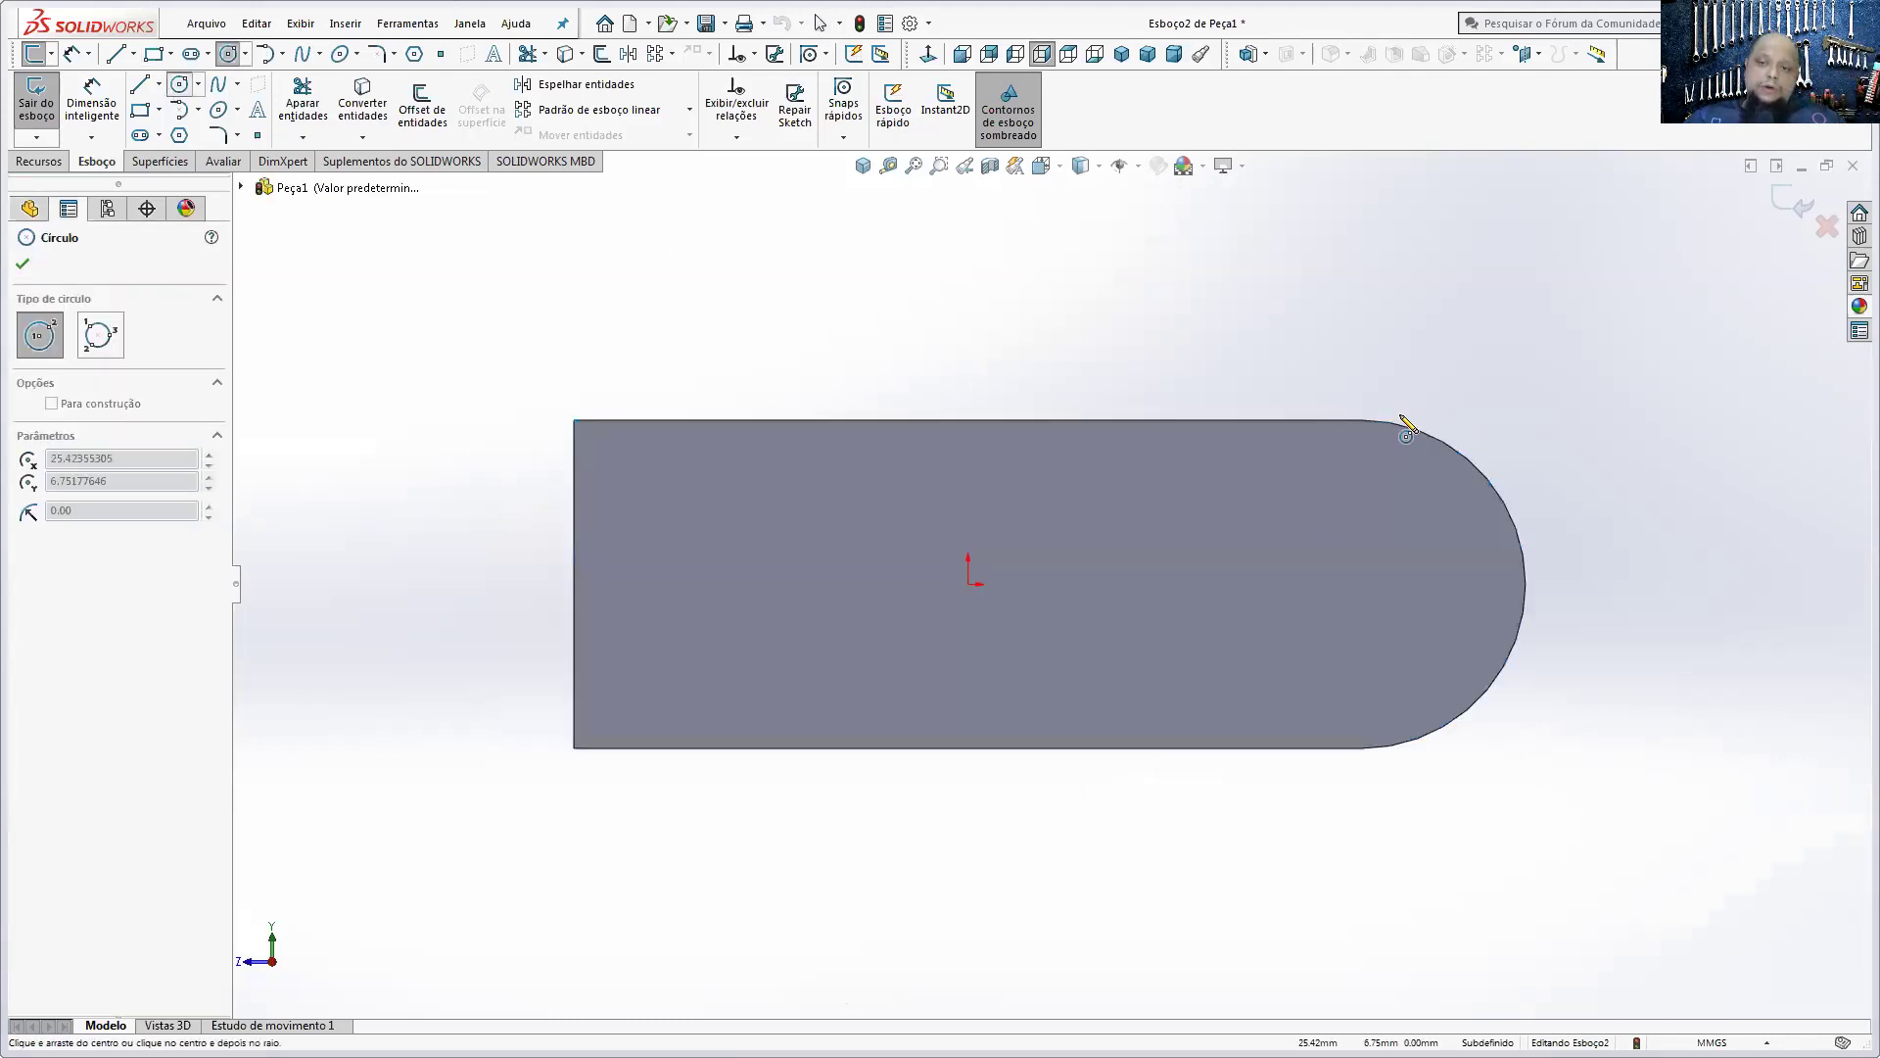
- Draw a circle near the rounded end and a corner rectangle over the block's square end
click(1301, 494)
click(1400, 416)
key(Escape)
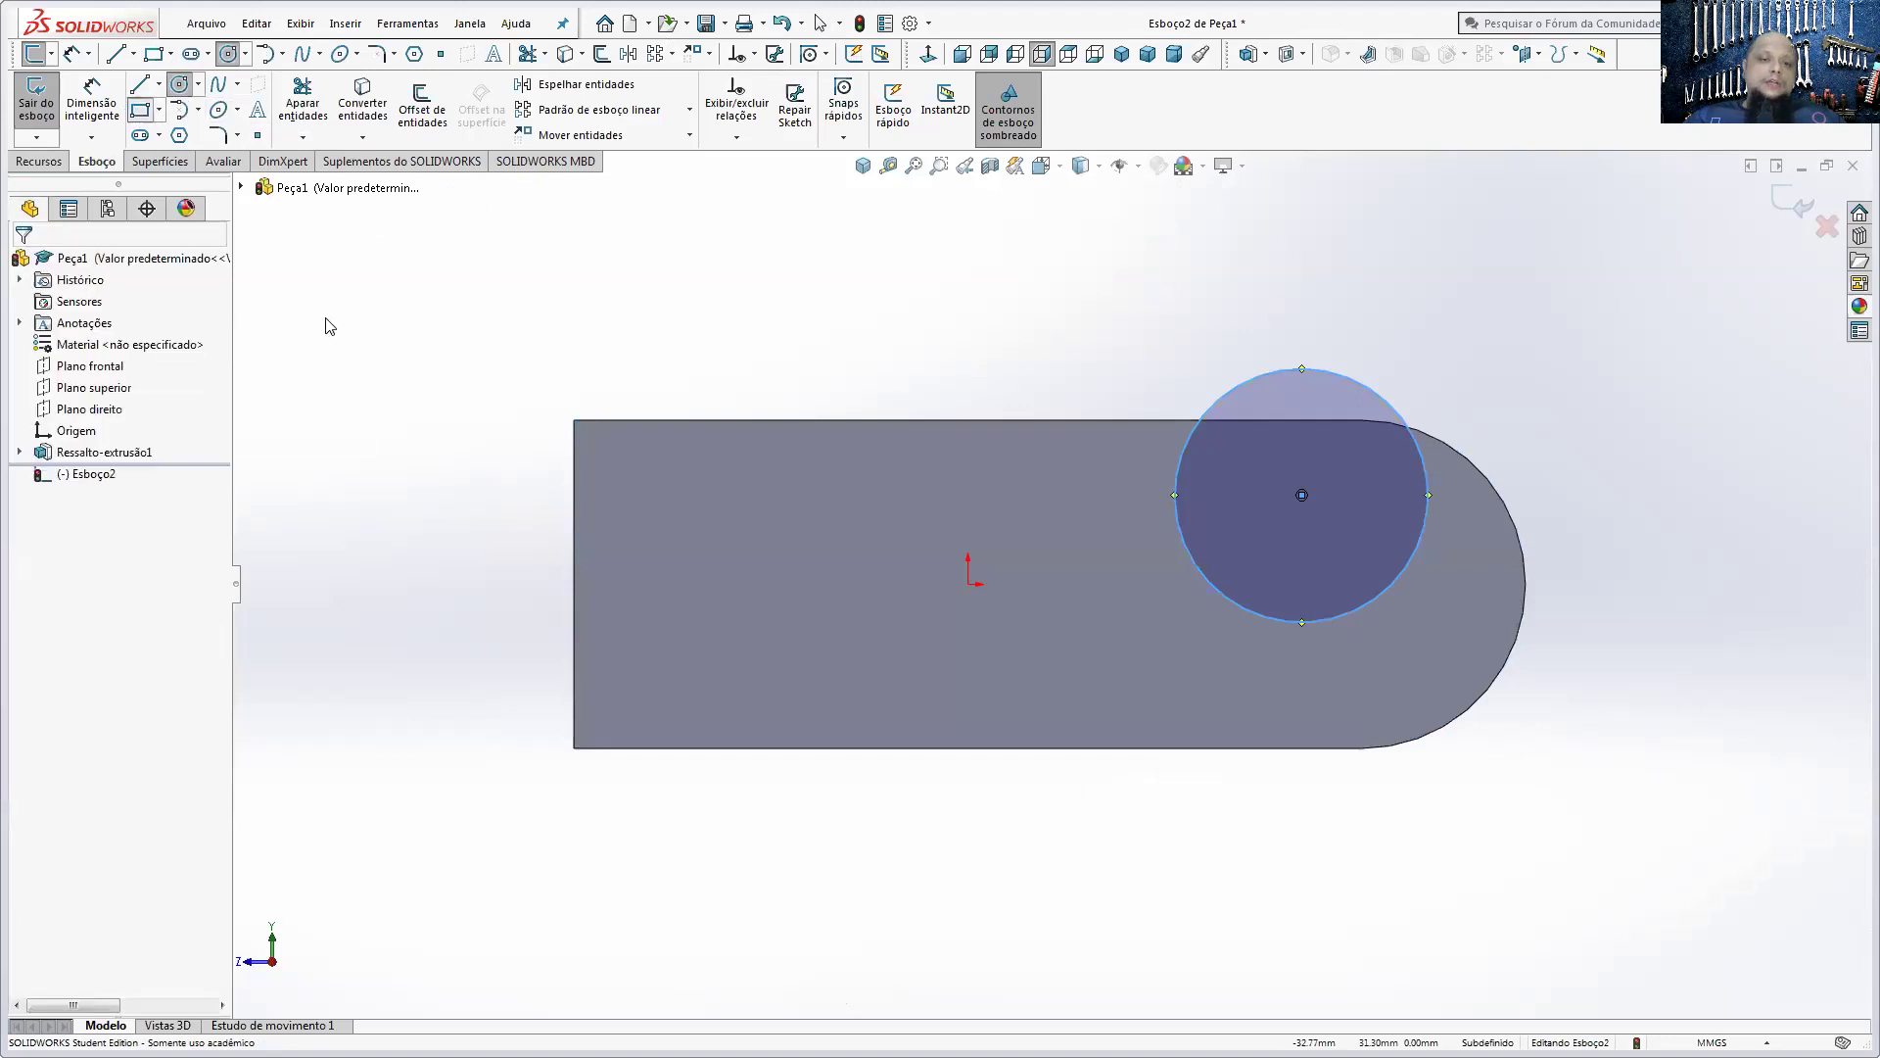
key(r)
click(425, 475)
click(968, 674)
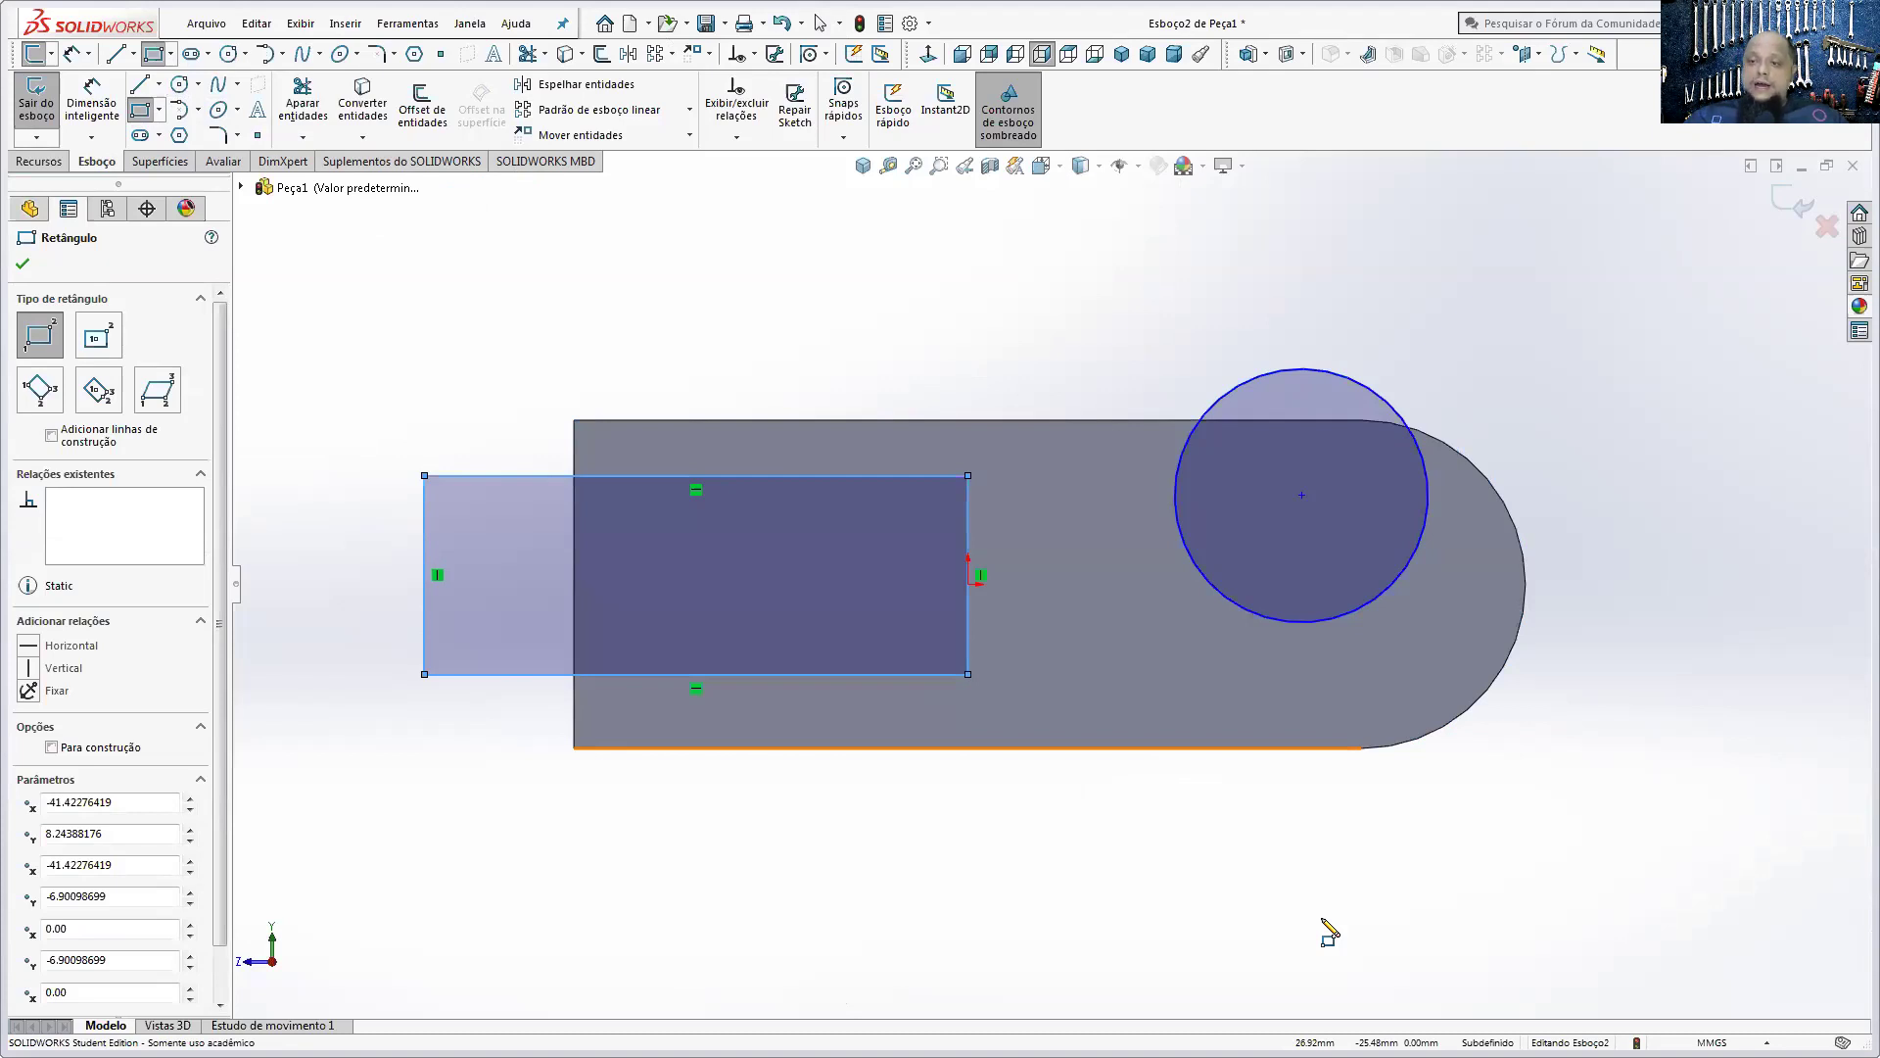
- Place a Smart Dimension diameter on the circle
click(91, 103)
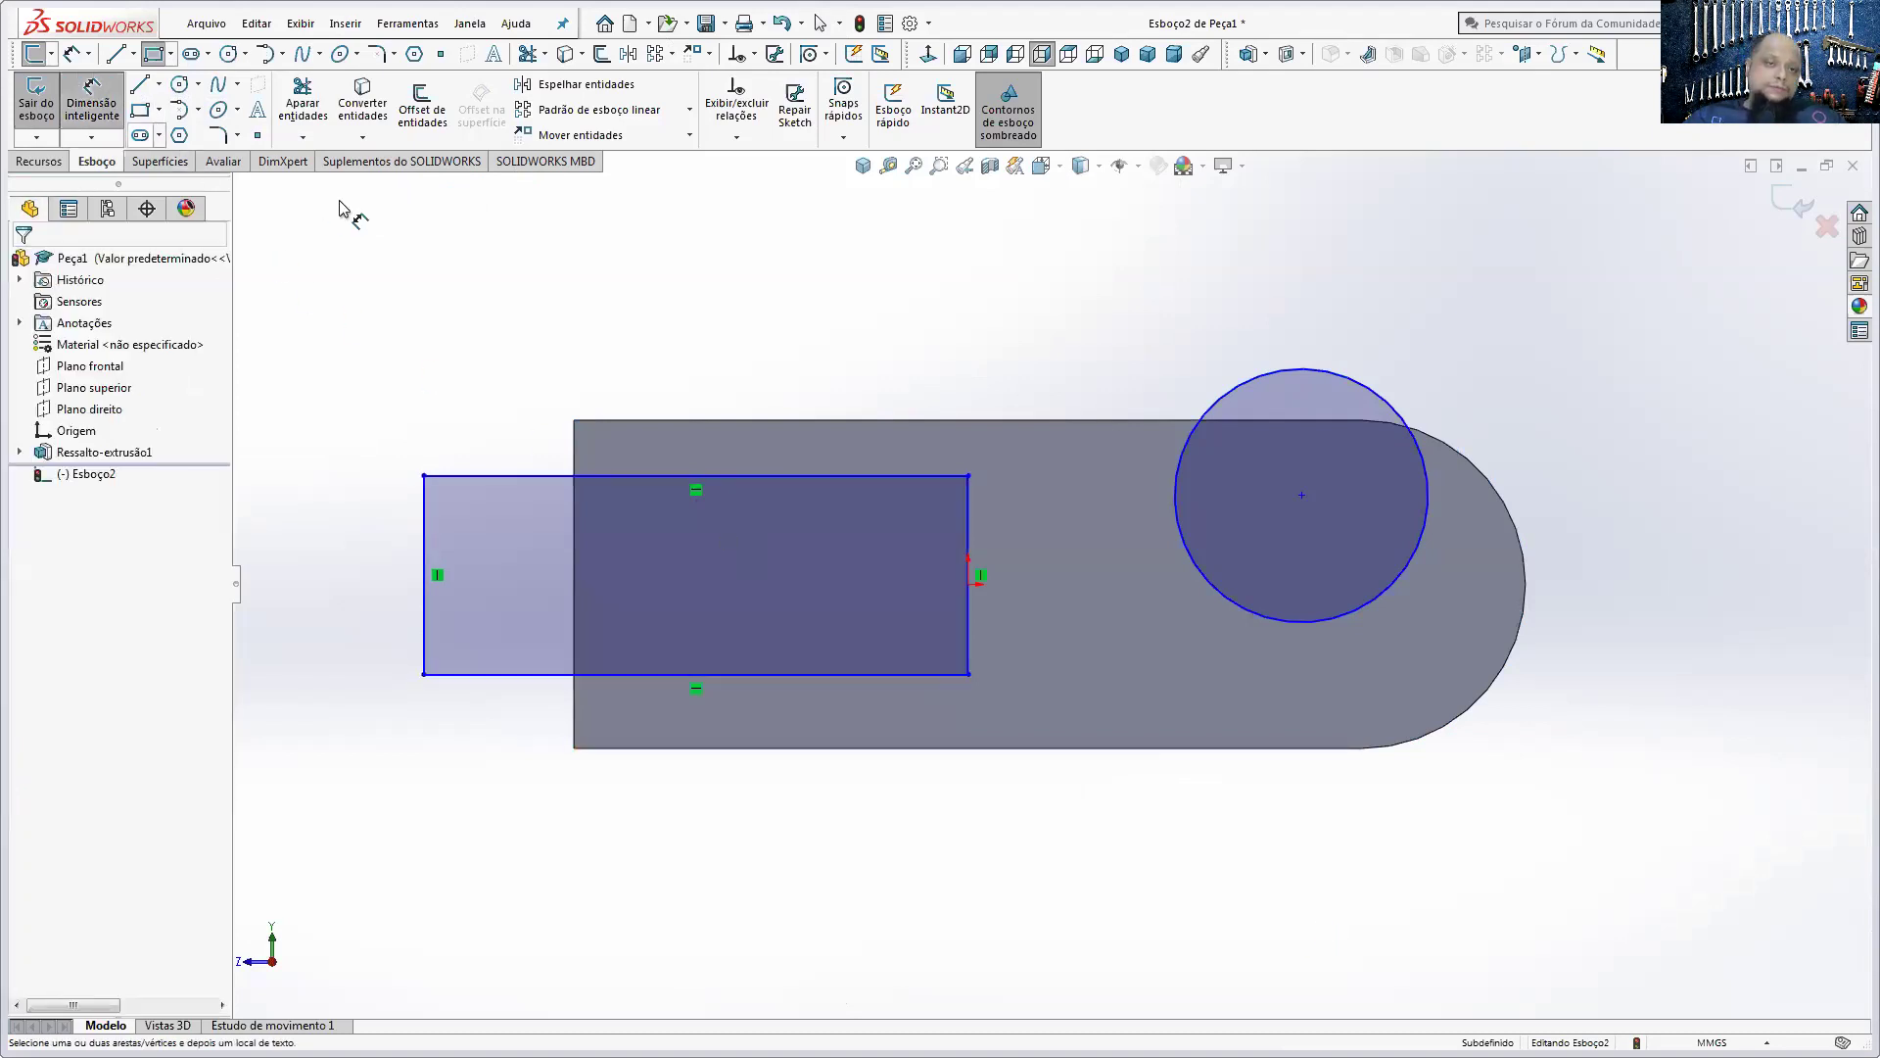
click(1430, 492)
click(1518, 338)
- Set the circle's diameter to 10 mm
text(10)
key(Return)
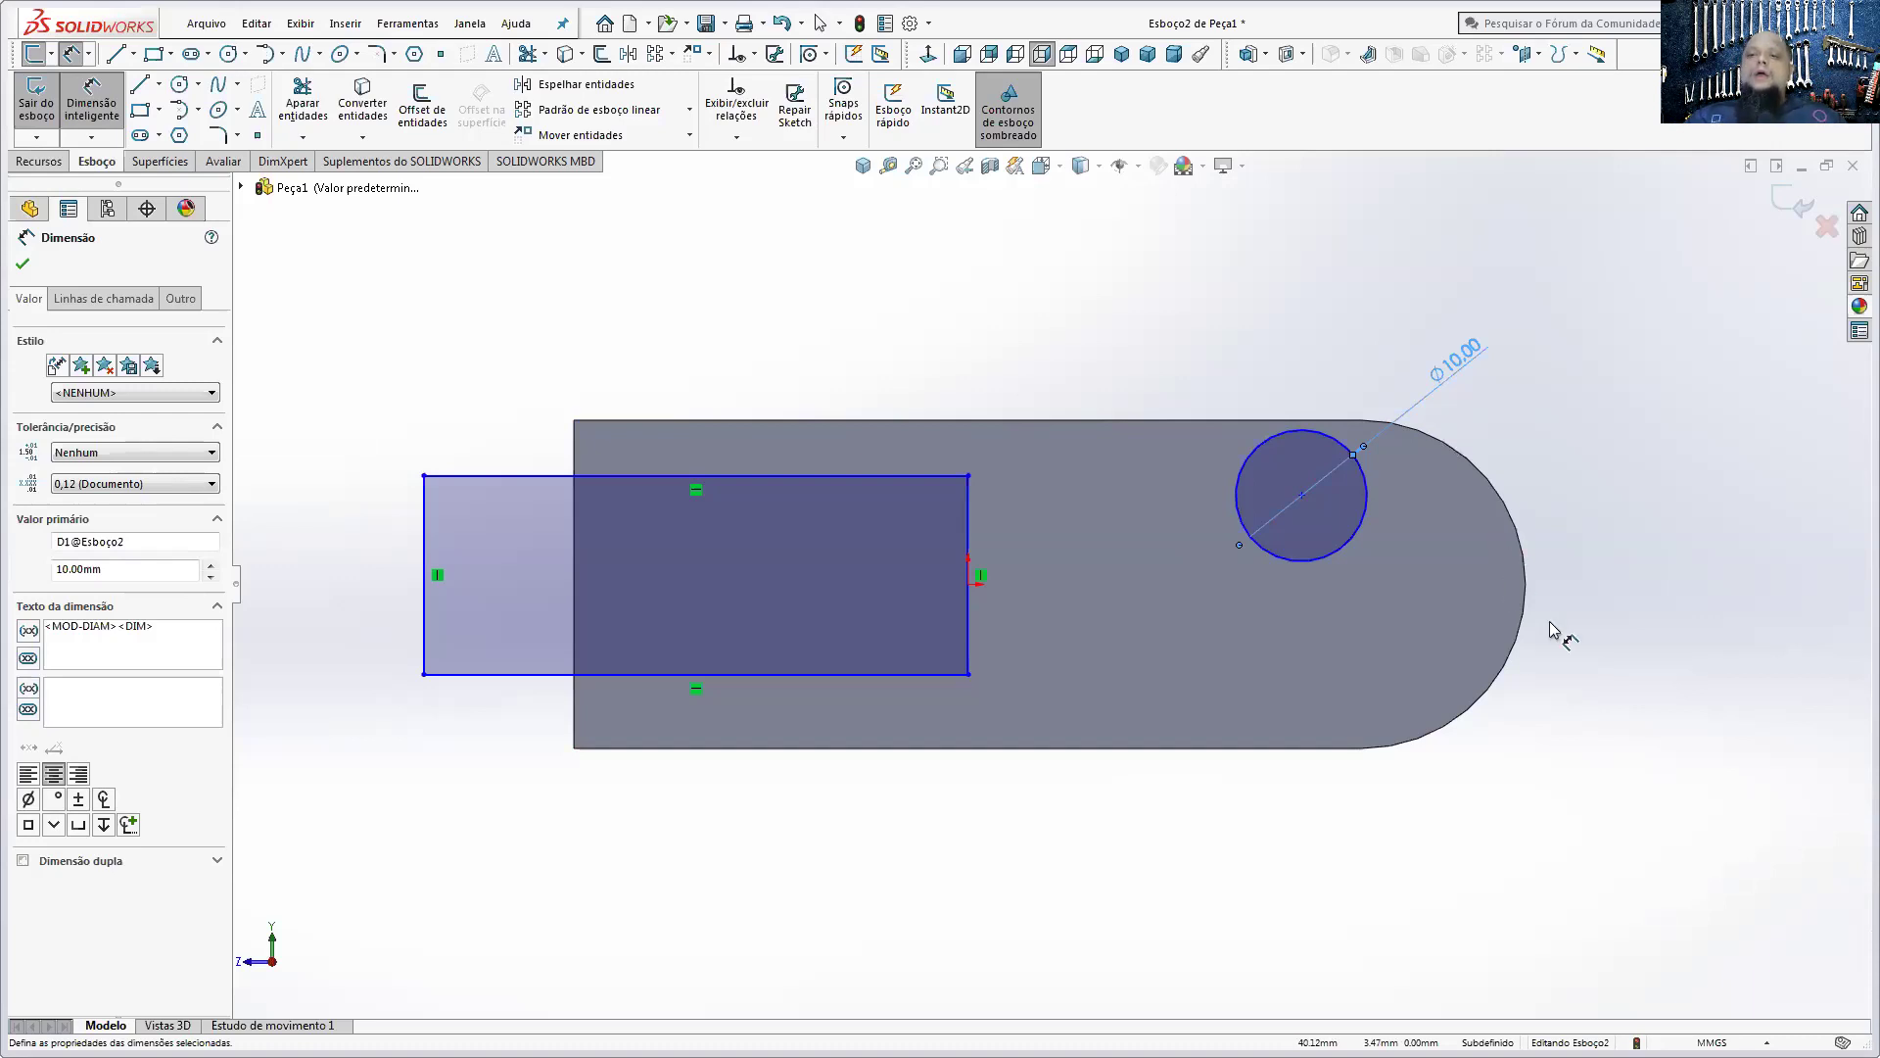
click(1592, 599)
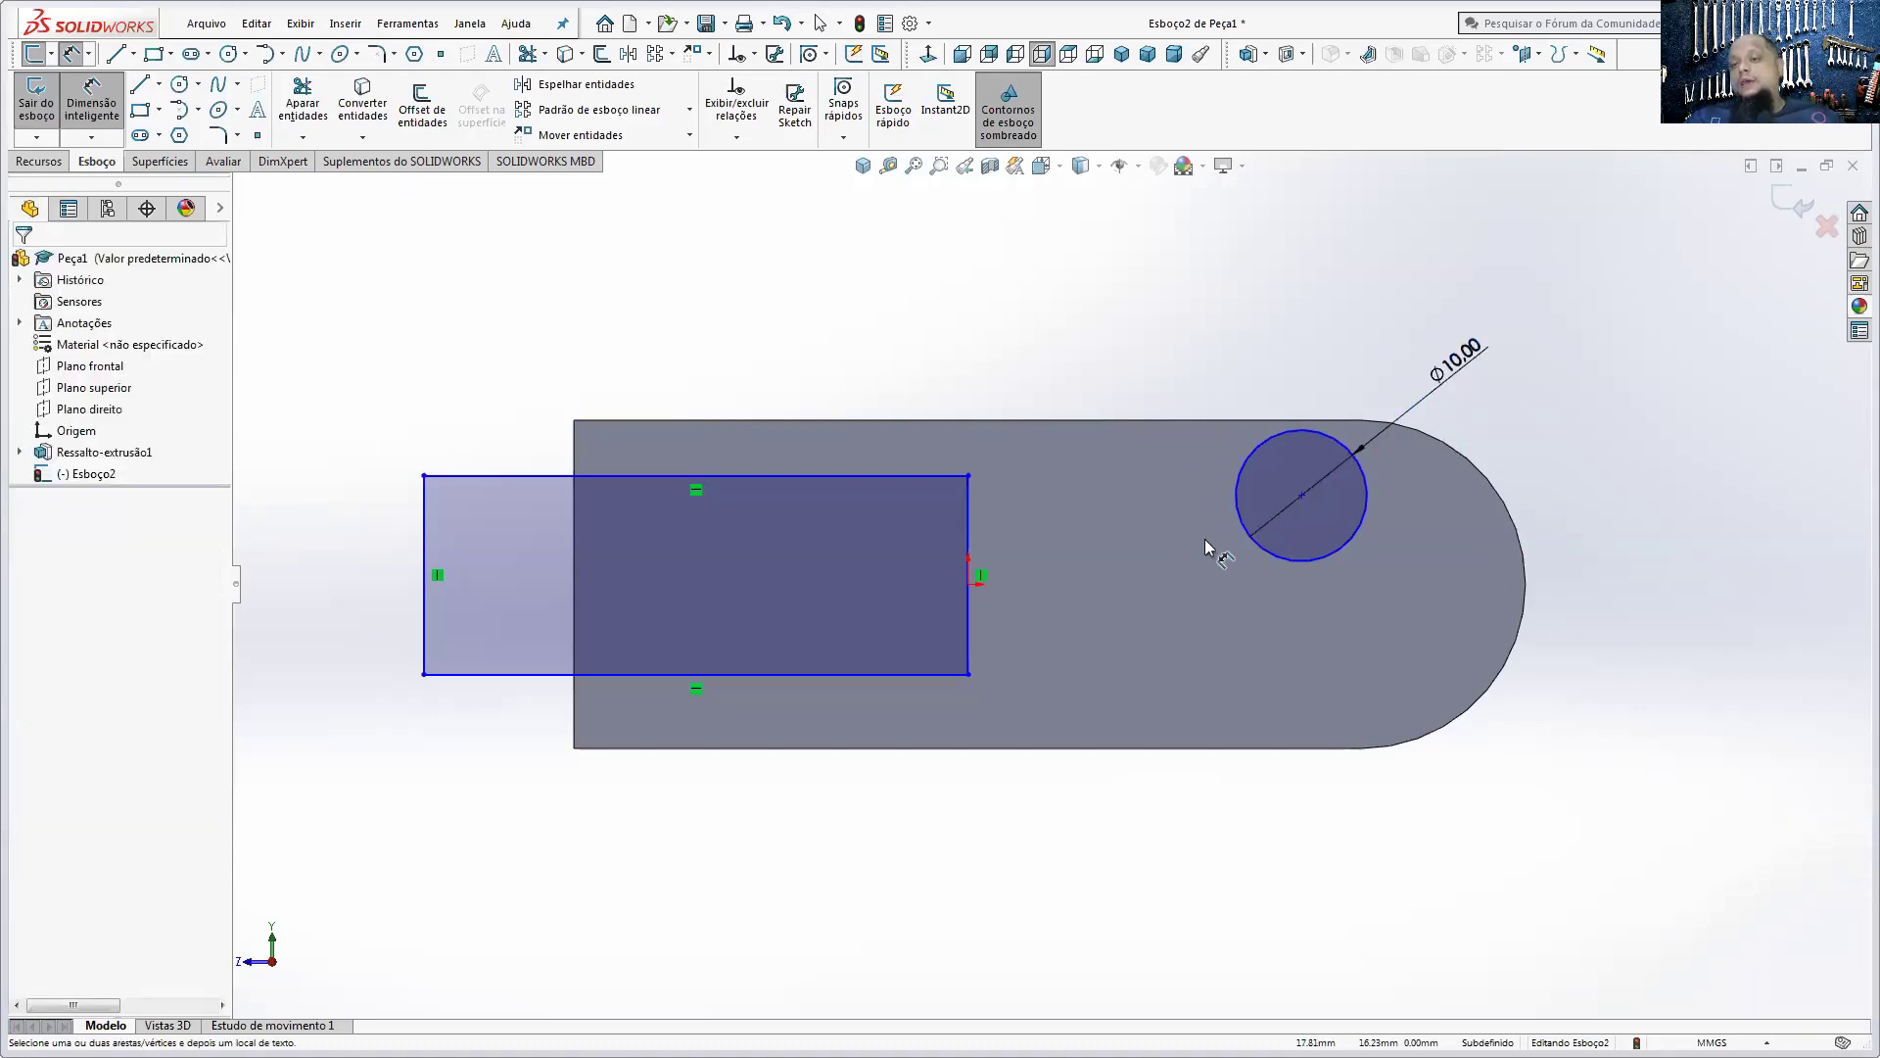
- Make the circle concentric with the rounded end's arc and verify it's Totalmente definido
click(1306, 495)
key(Escape)
key(Escape)
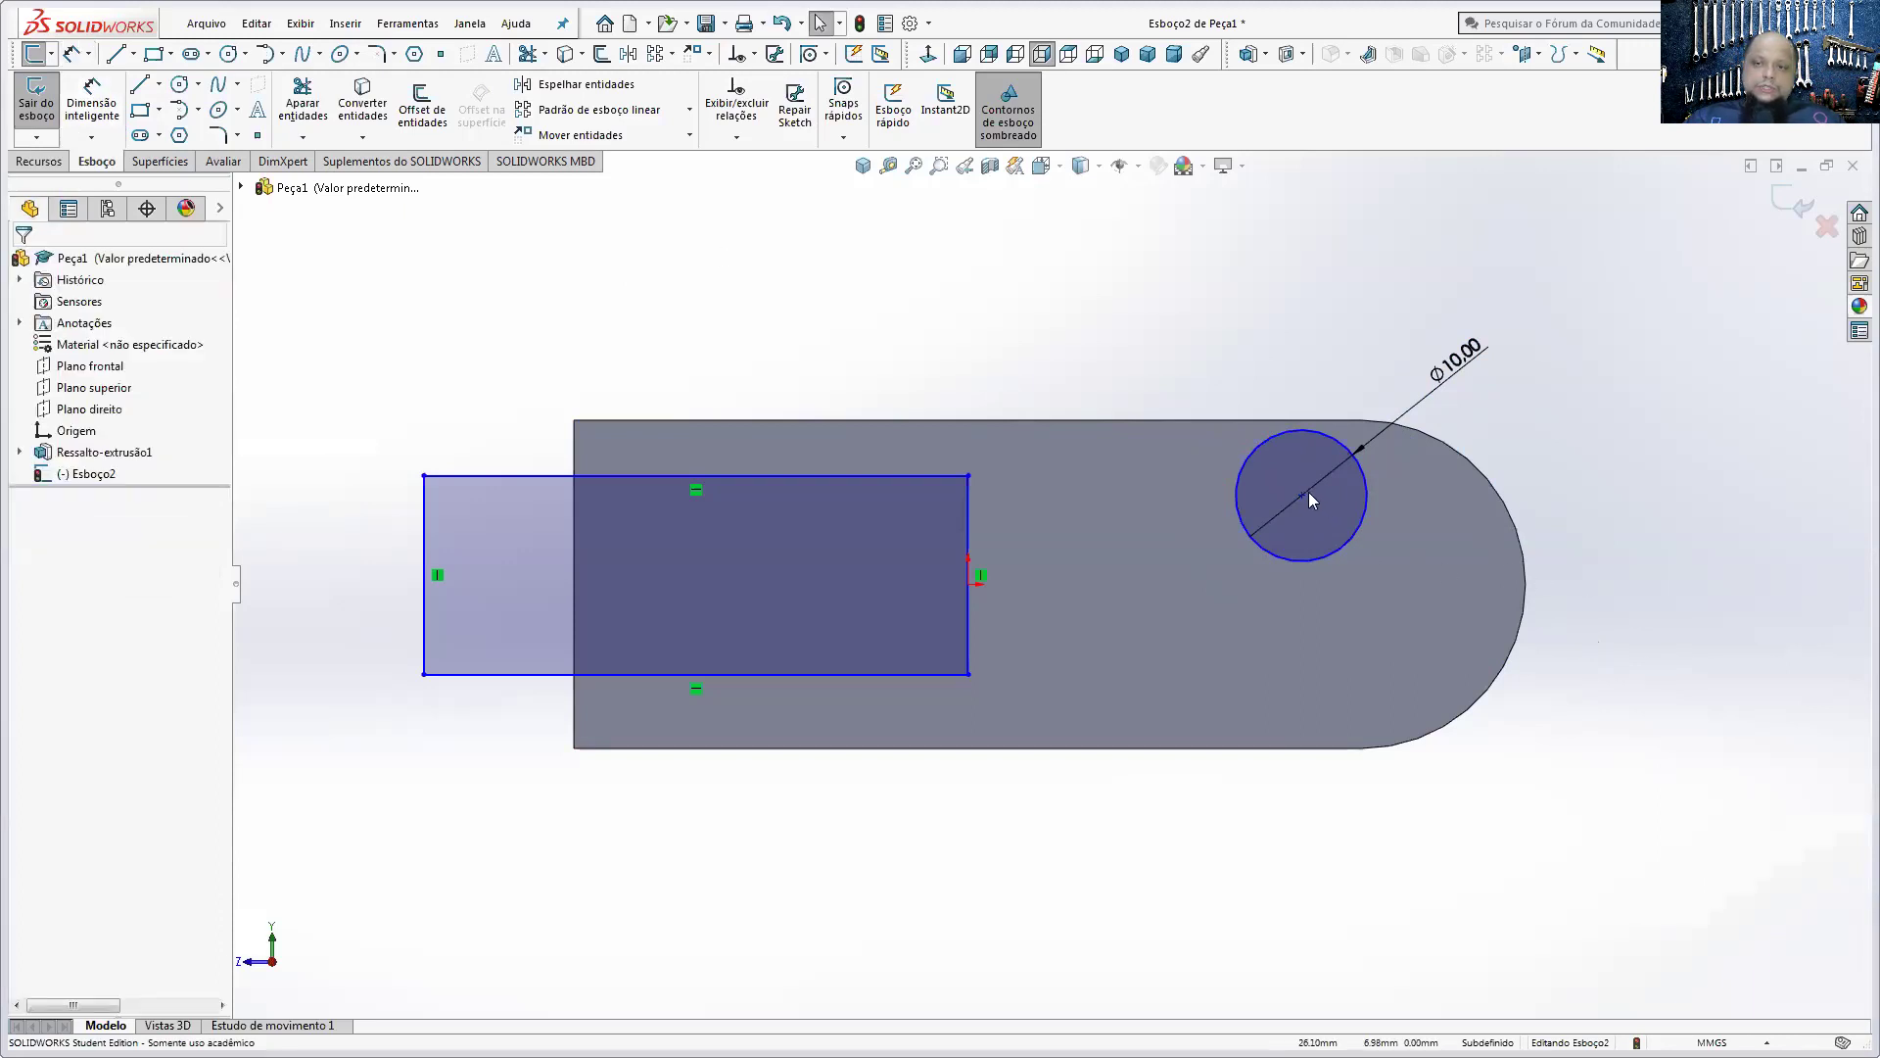
click(1305, 496)
ctrl+click(1491, 485)
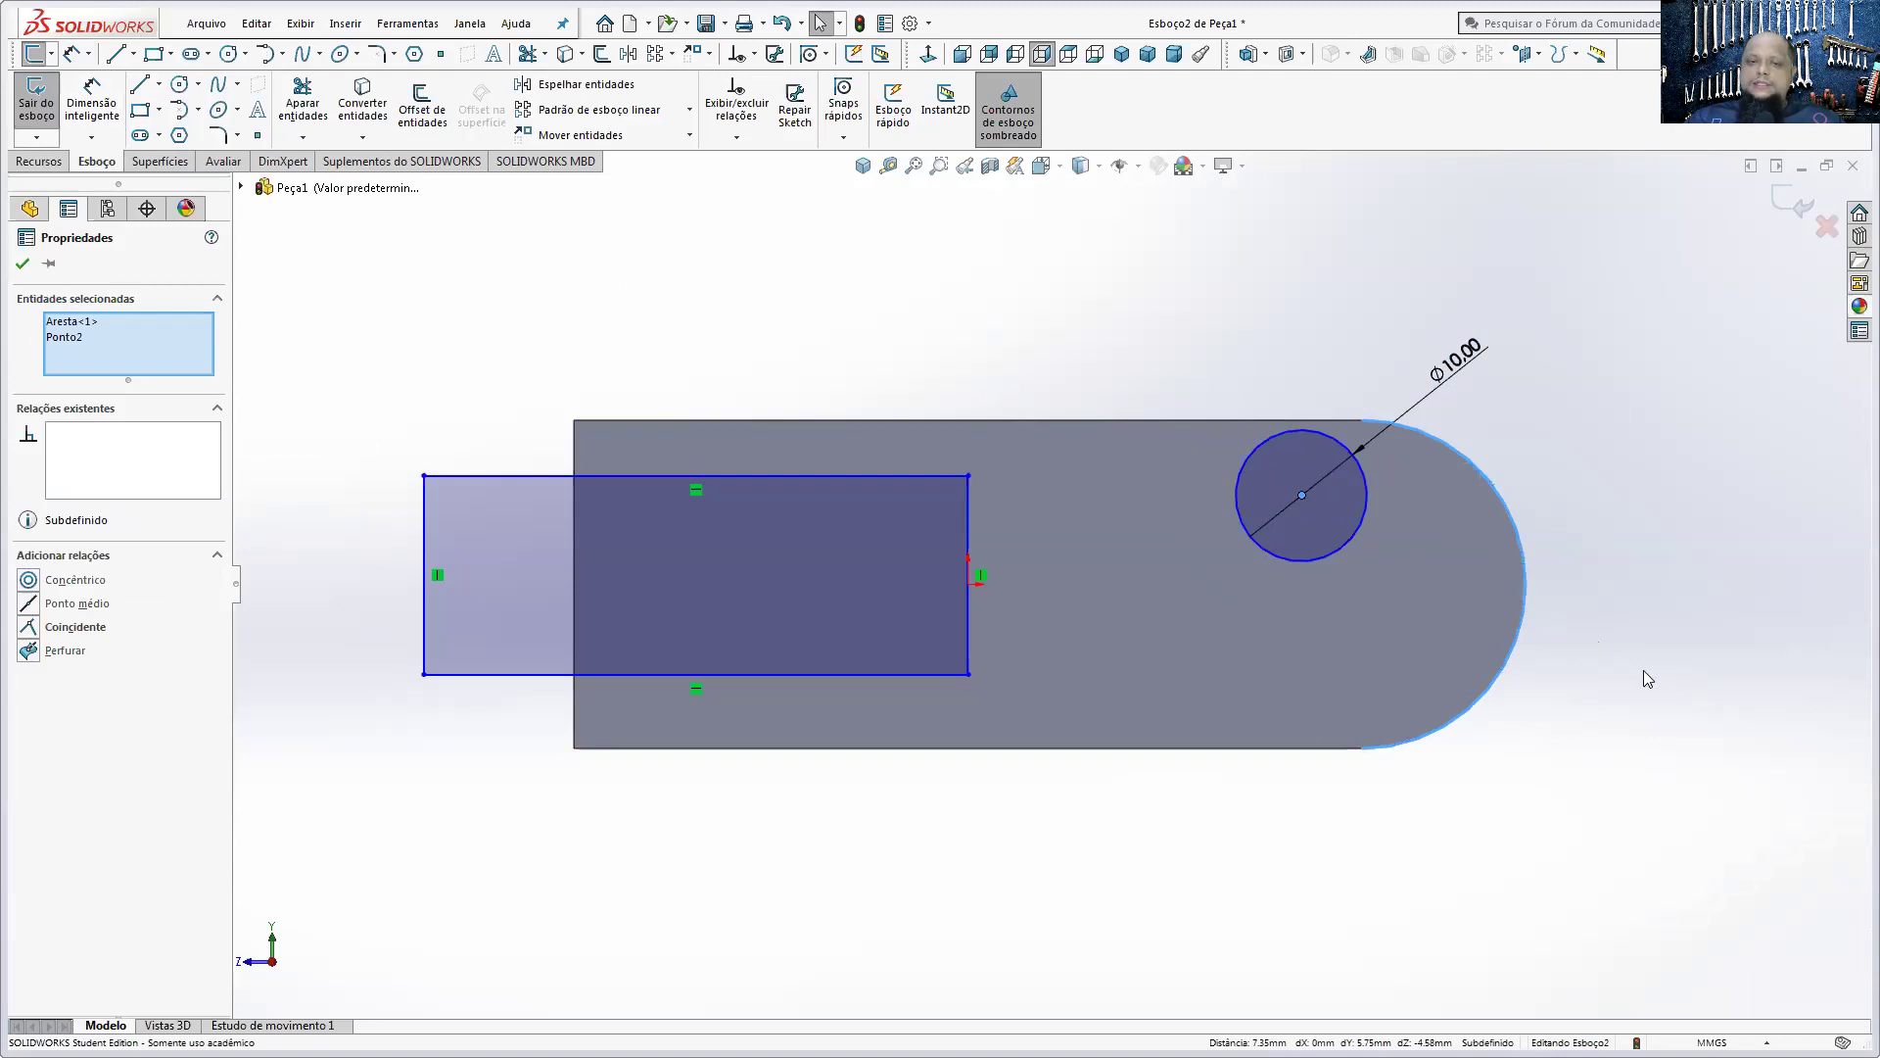
click(28, 580)
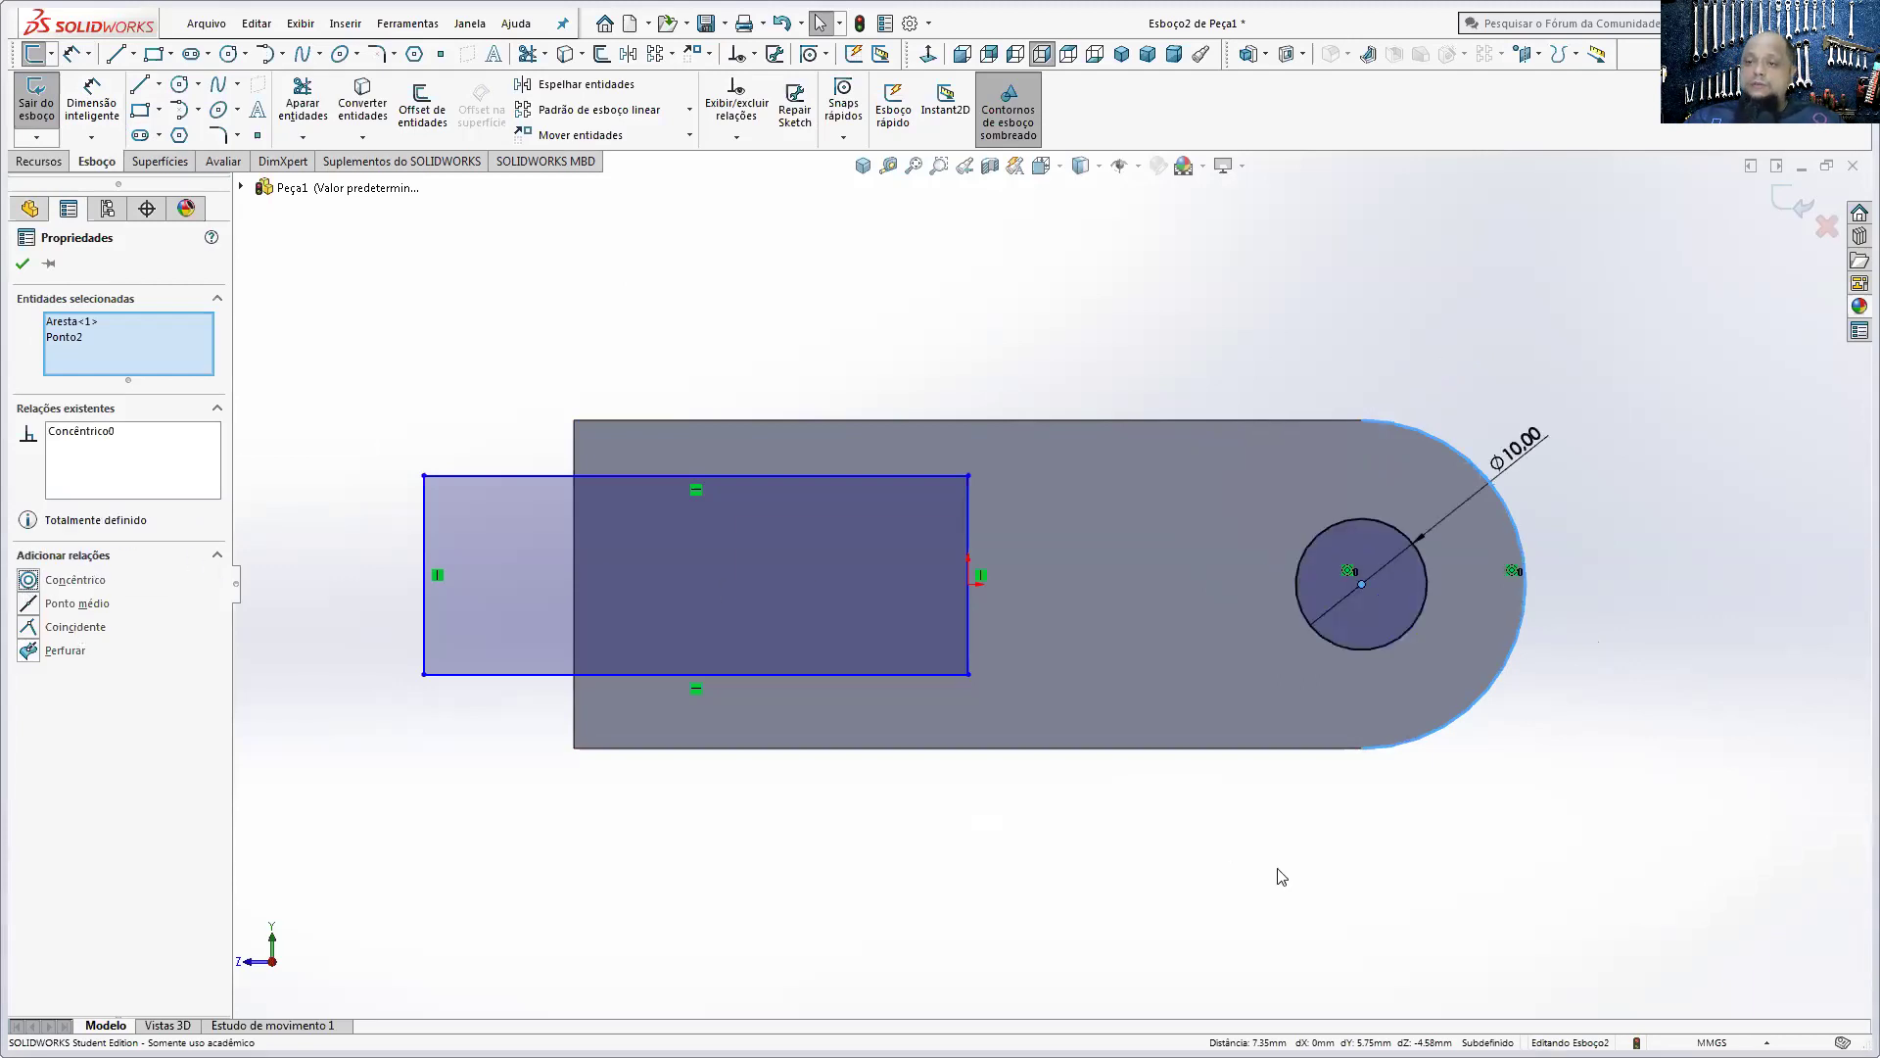
click(1281, 876)
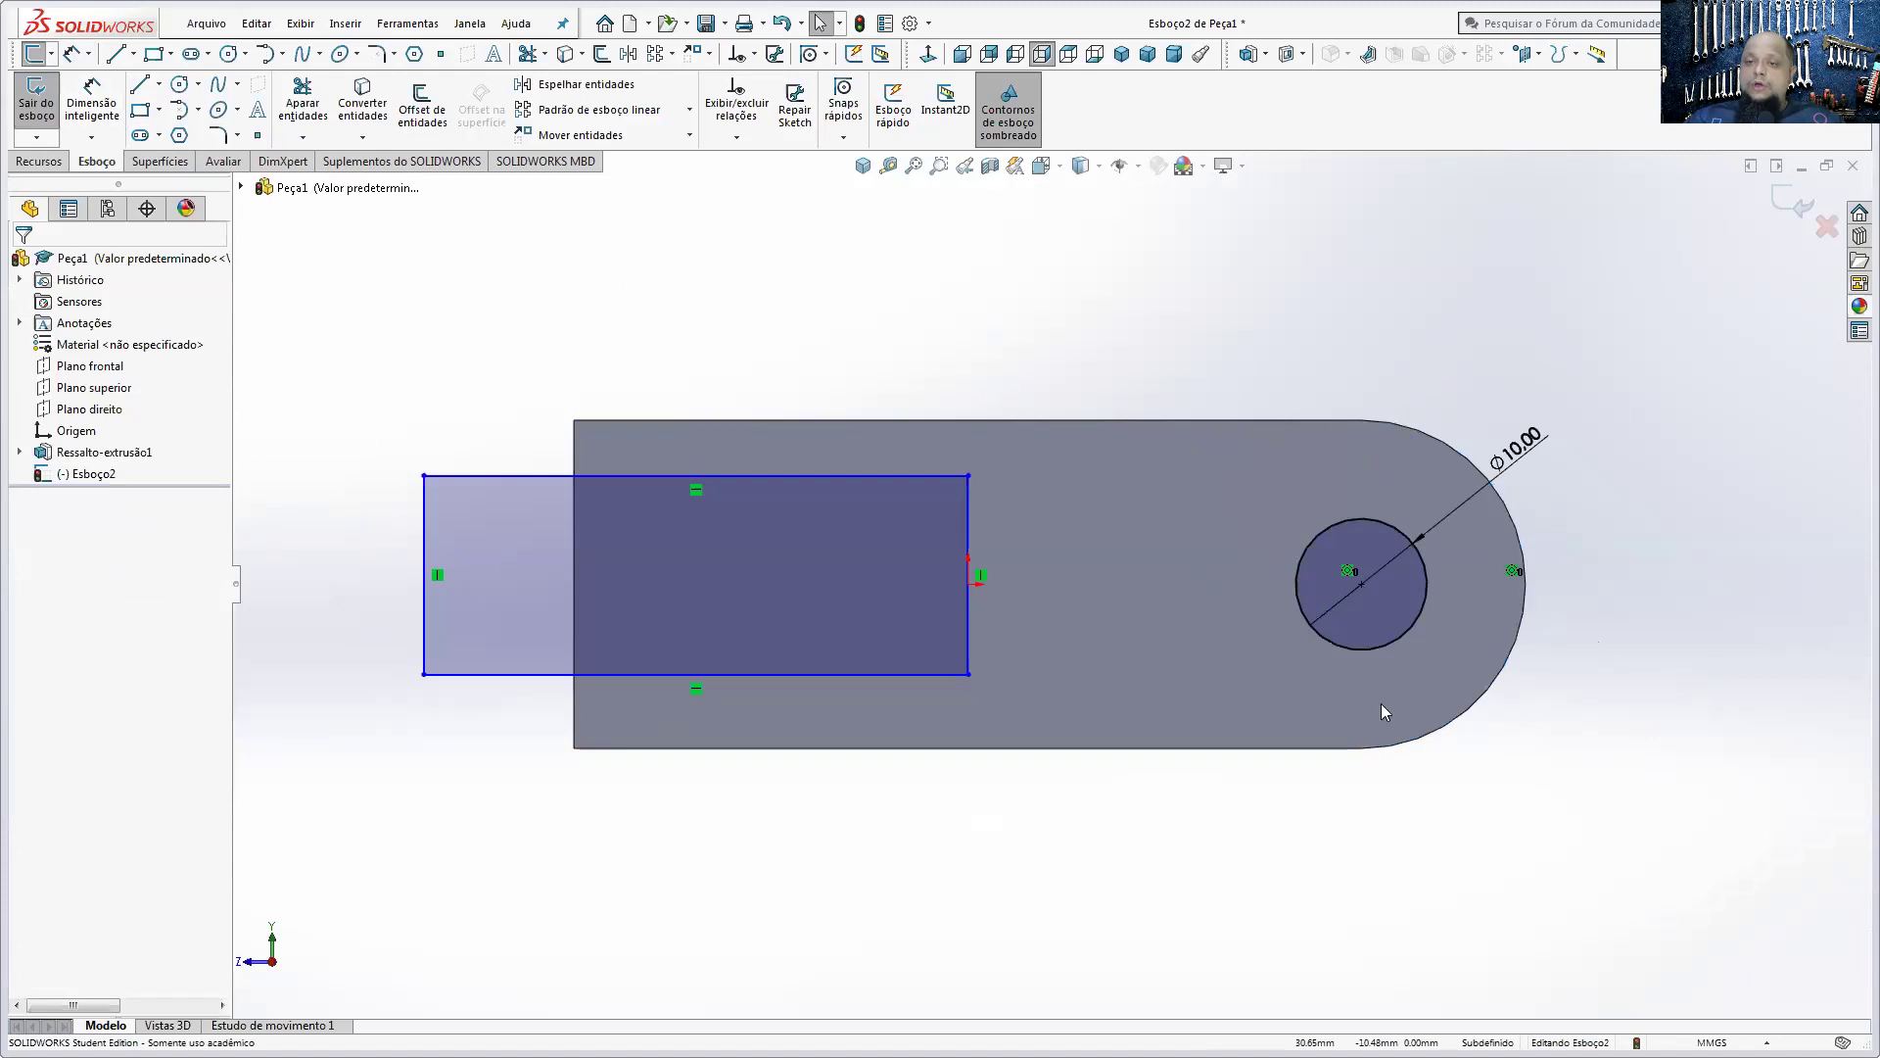
click(1412, 629)
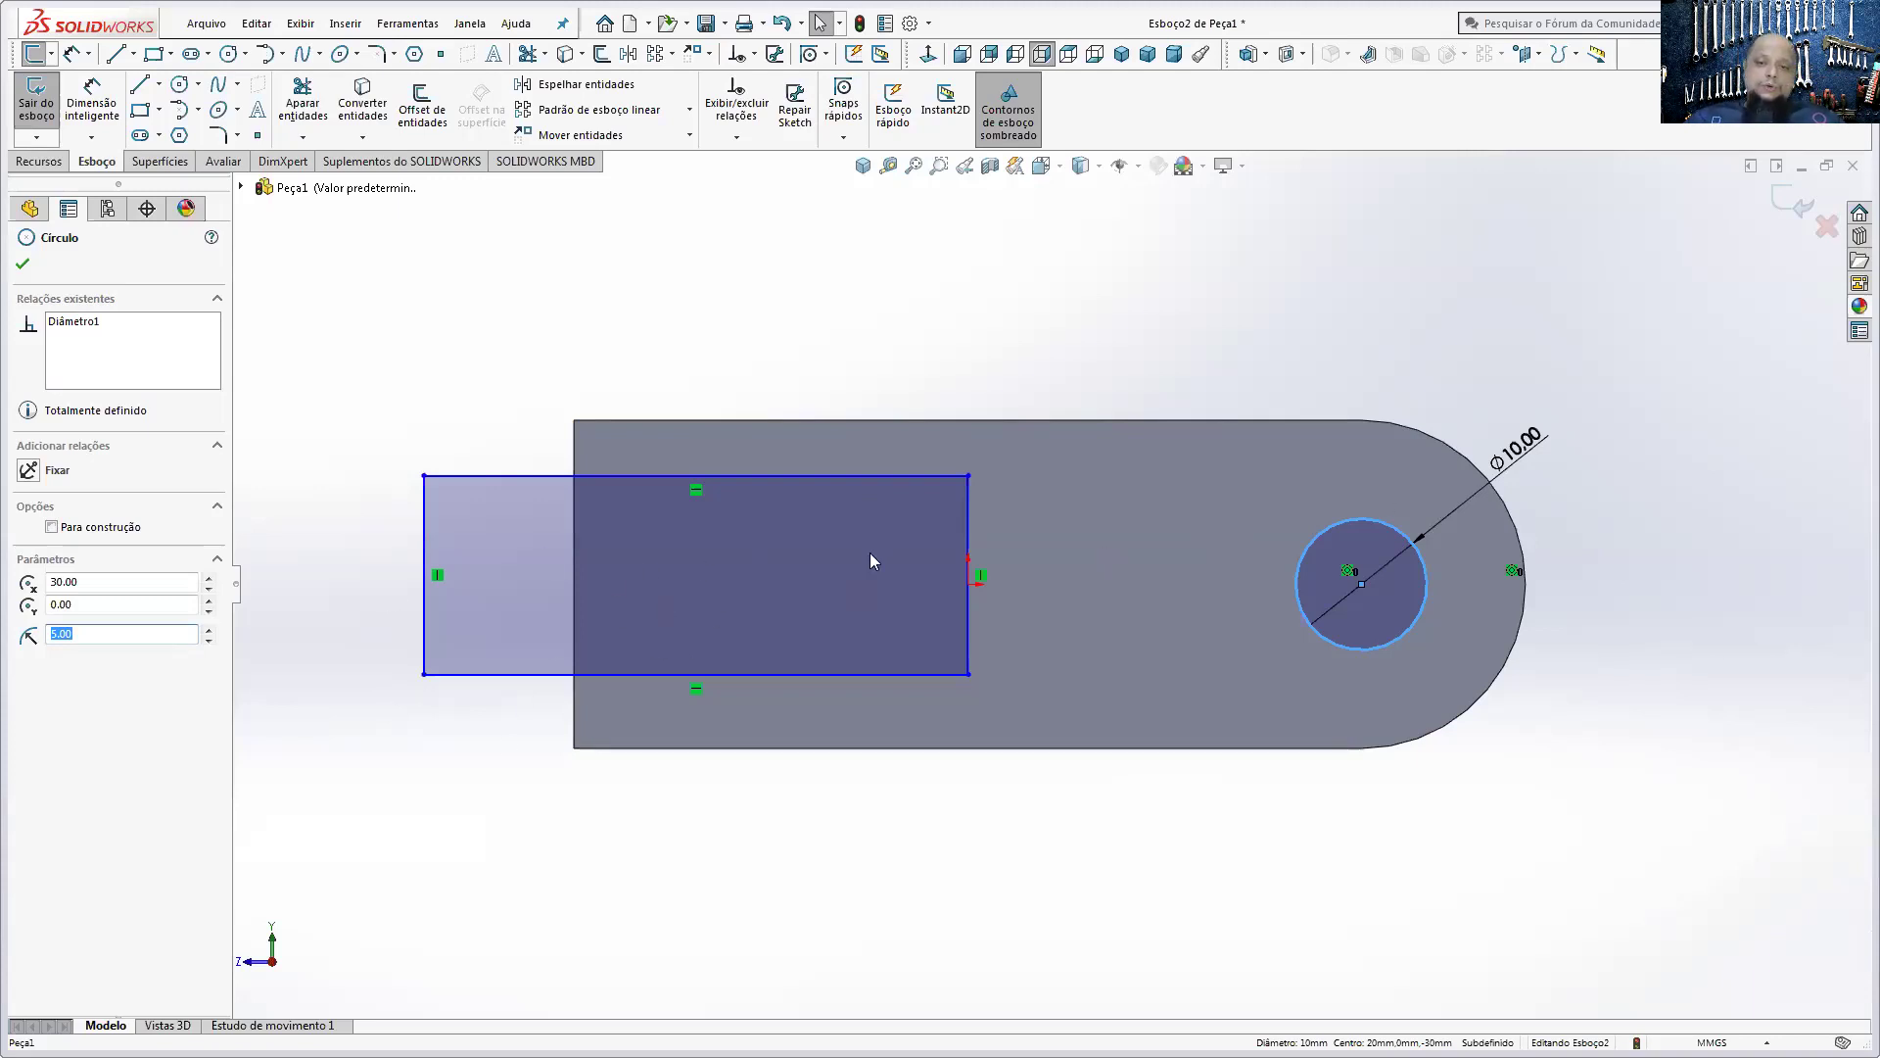
- Dimension the rectangle's right edge 28 mm from the part's left edge
click(91, 103)
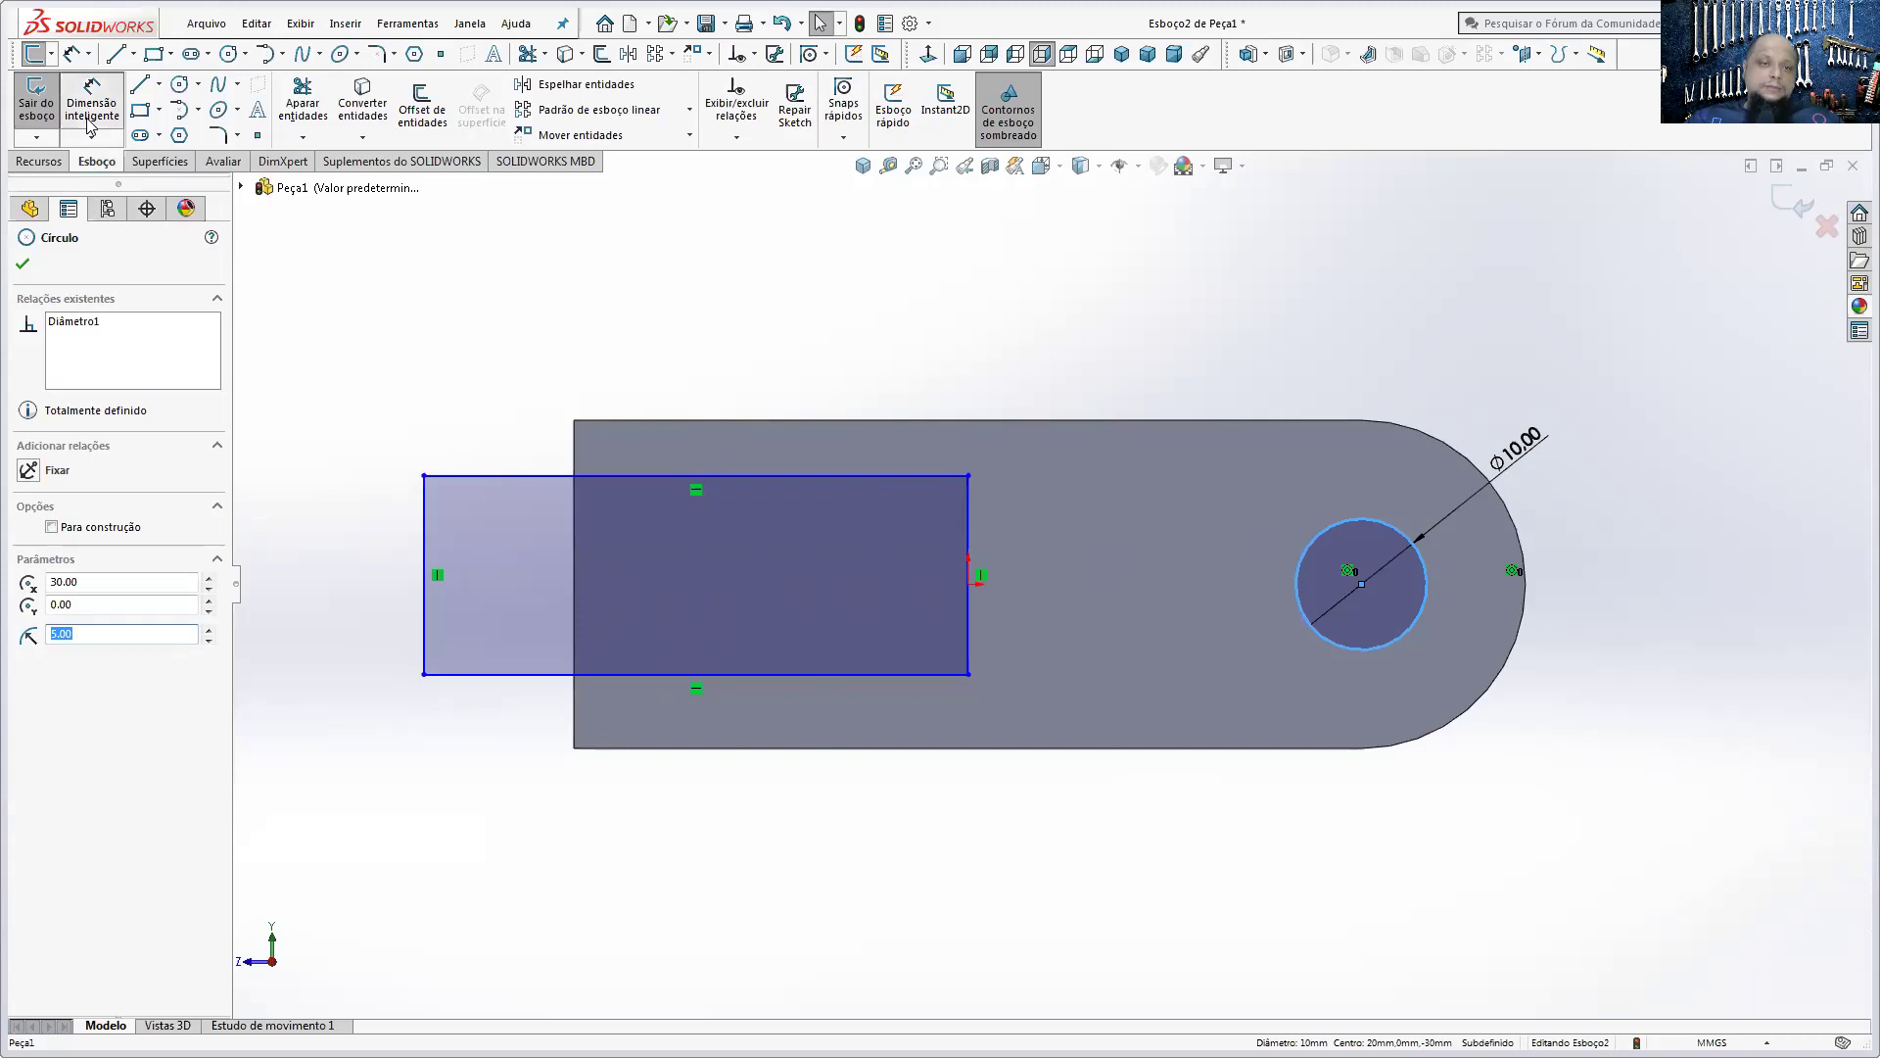
click(574, 703)
click(973, 609)
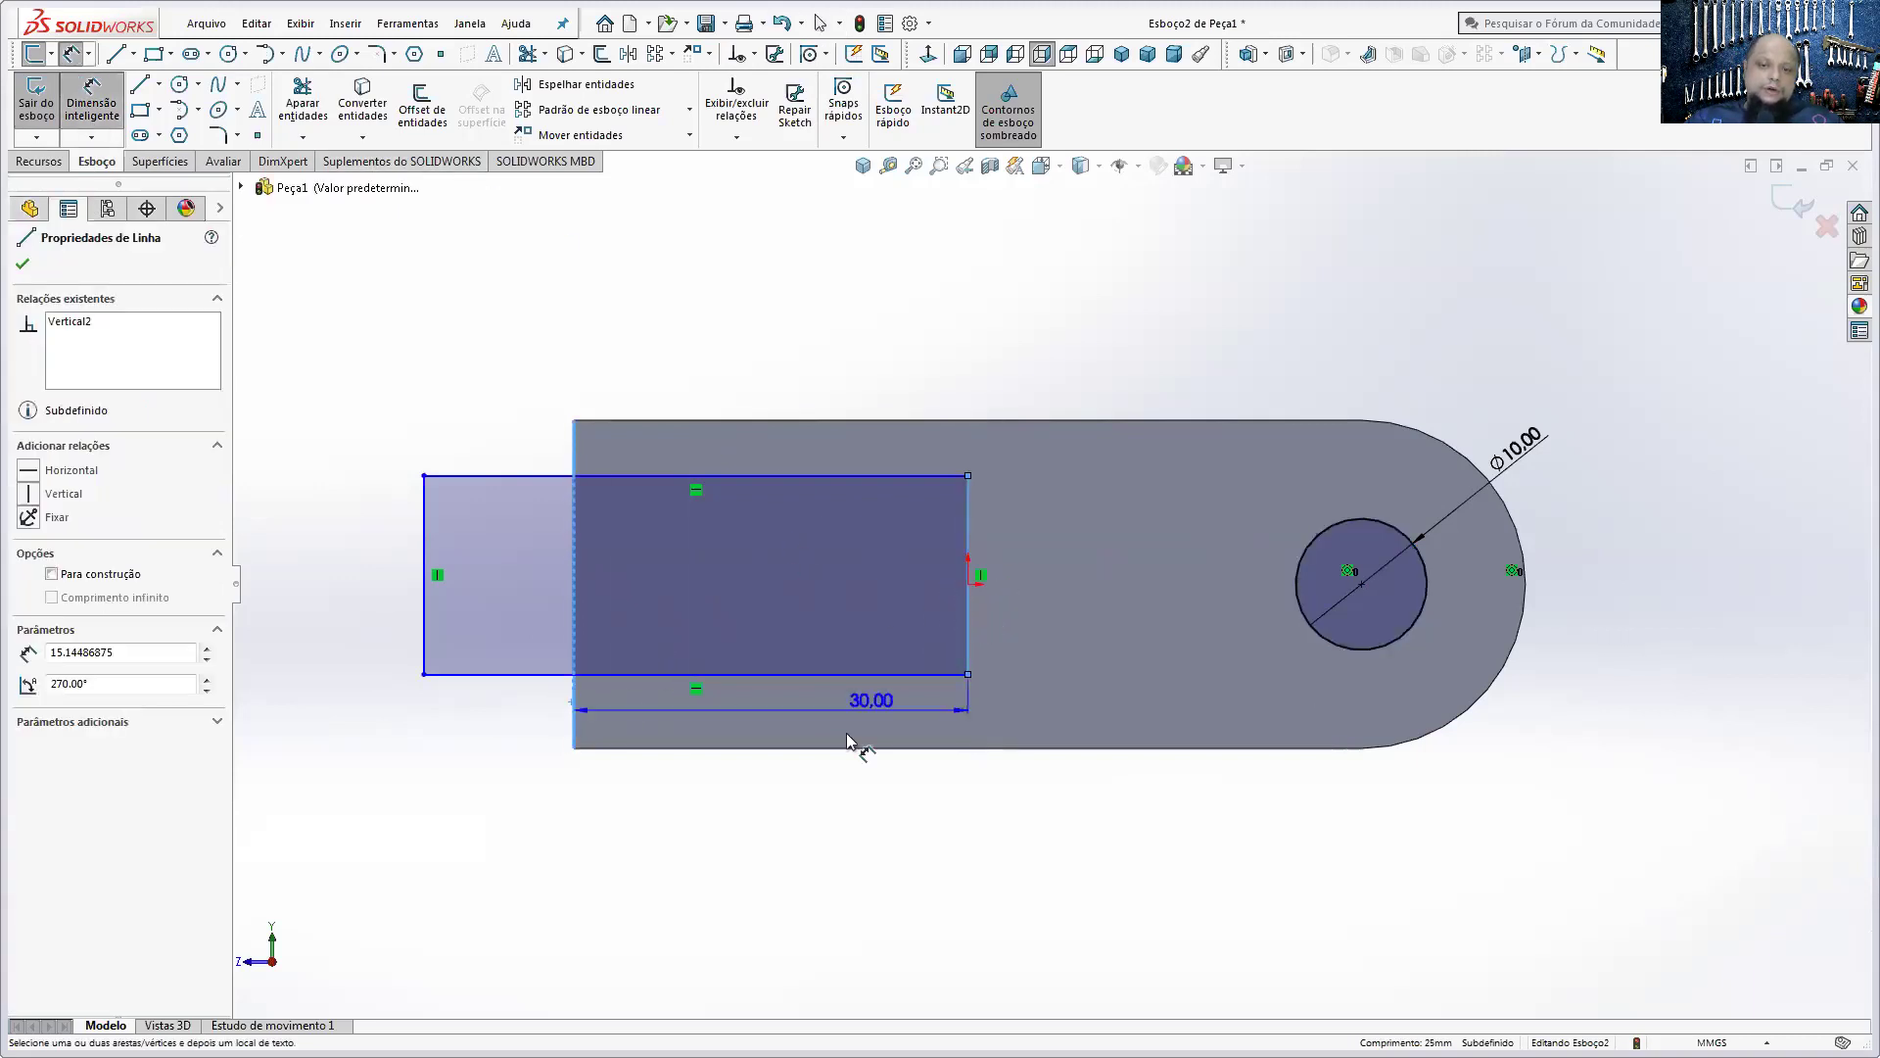
click(759, 826)
text(28)
key(Return)
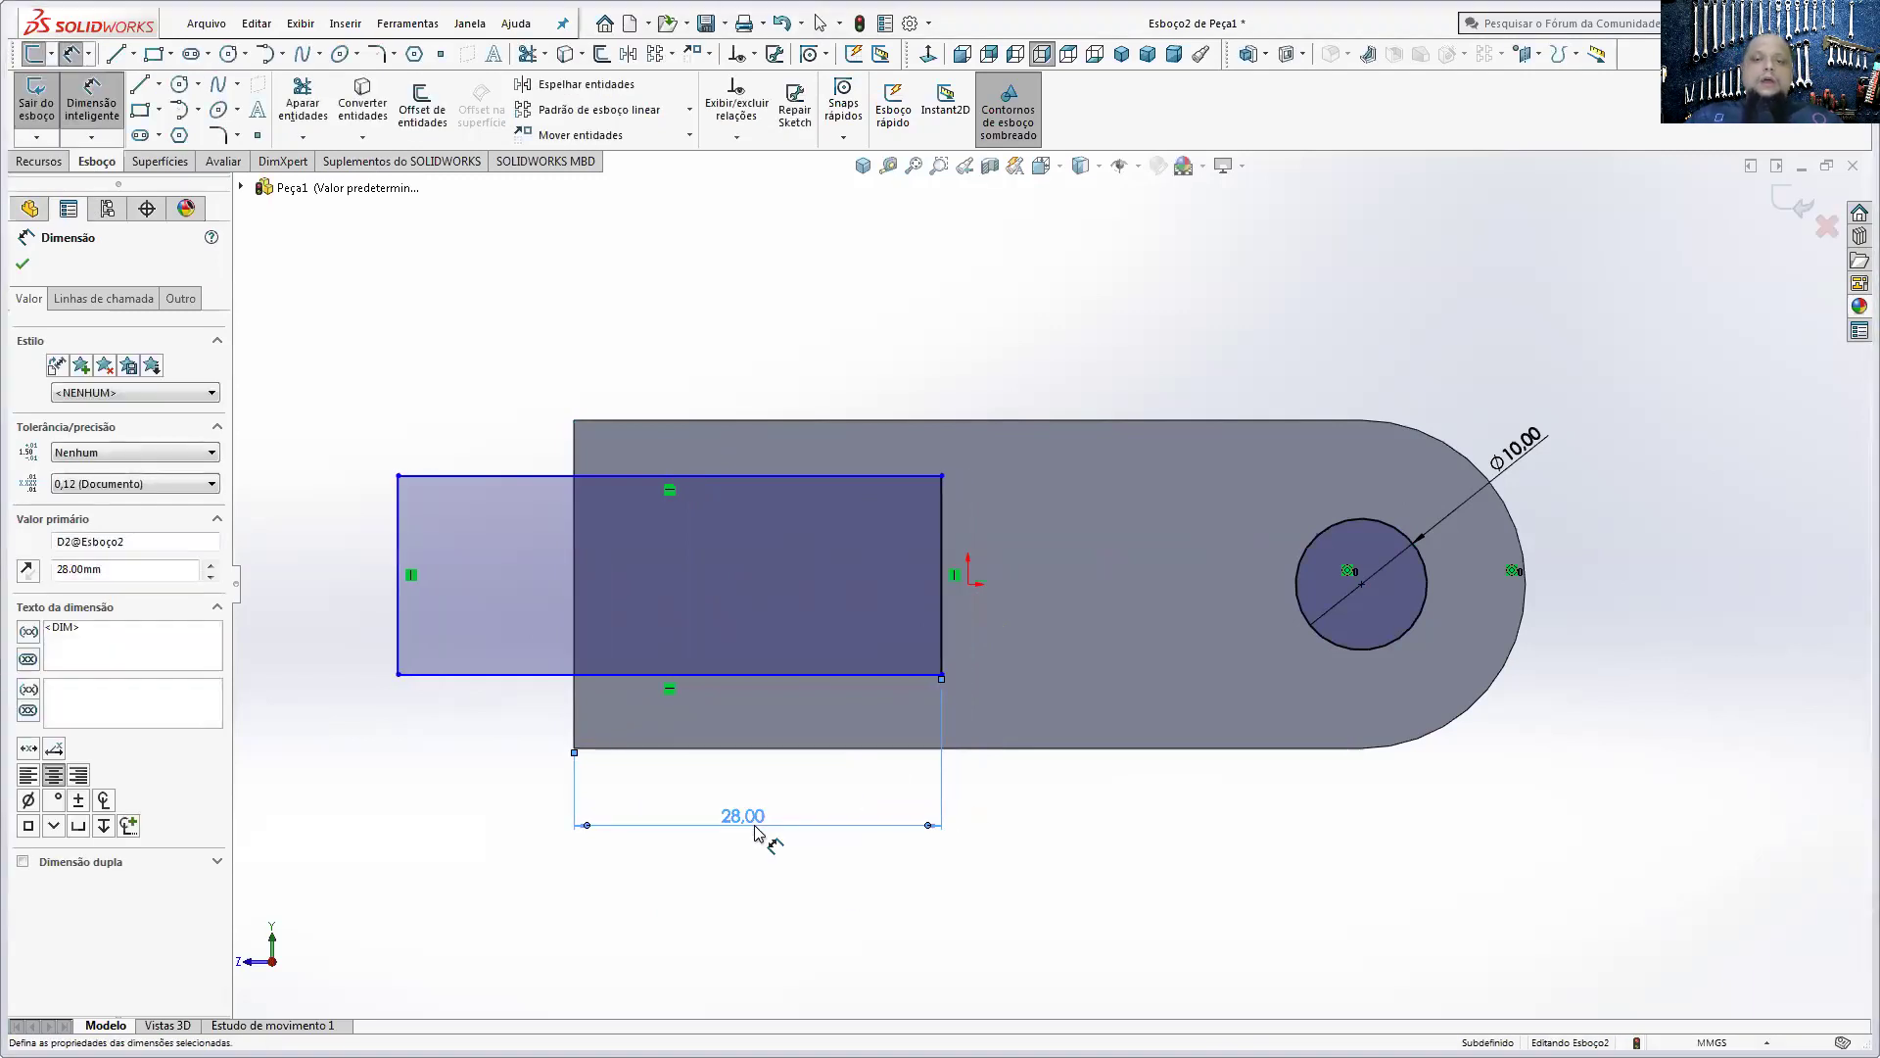
- Set the rectangle height to 12 mm and pick the top edges for an offset dimension
click(945, 650)
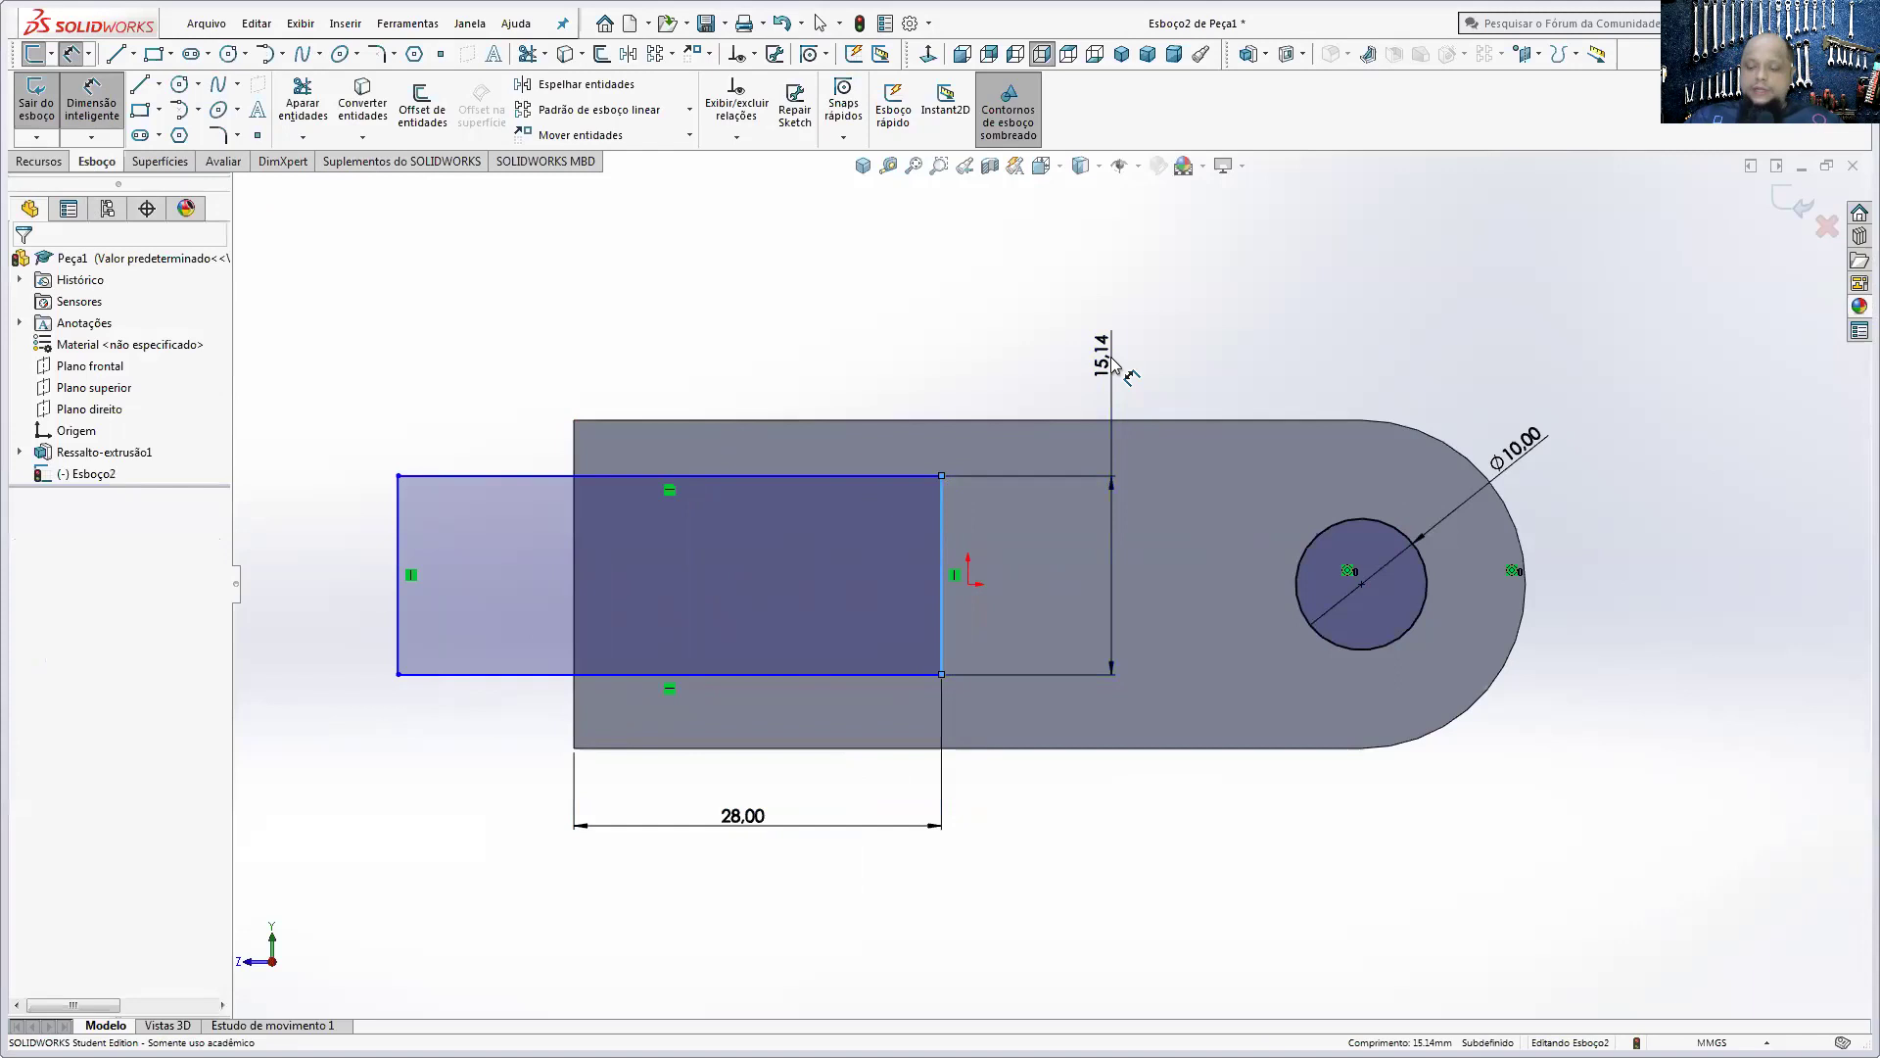
click(1111, 363)
text(12)
key(Return)
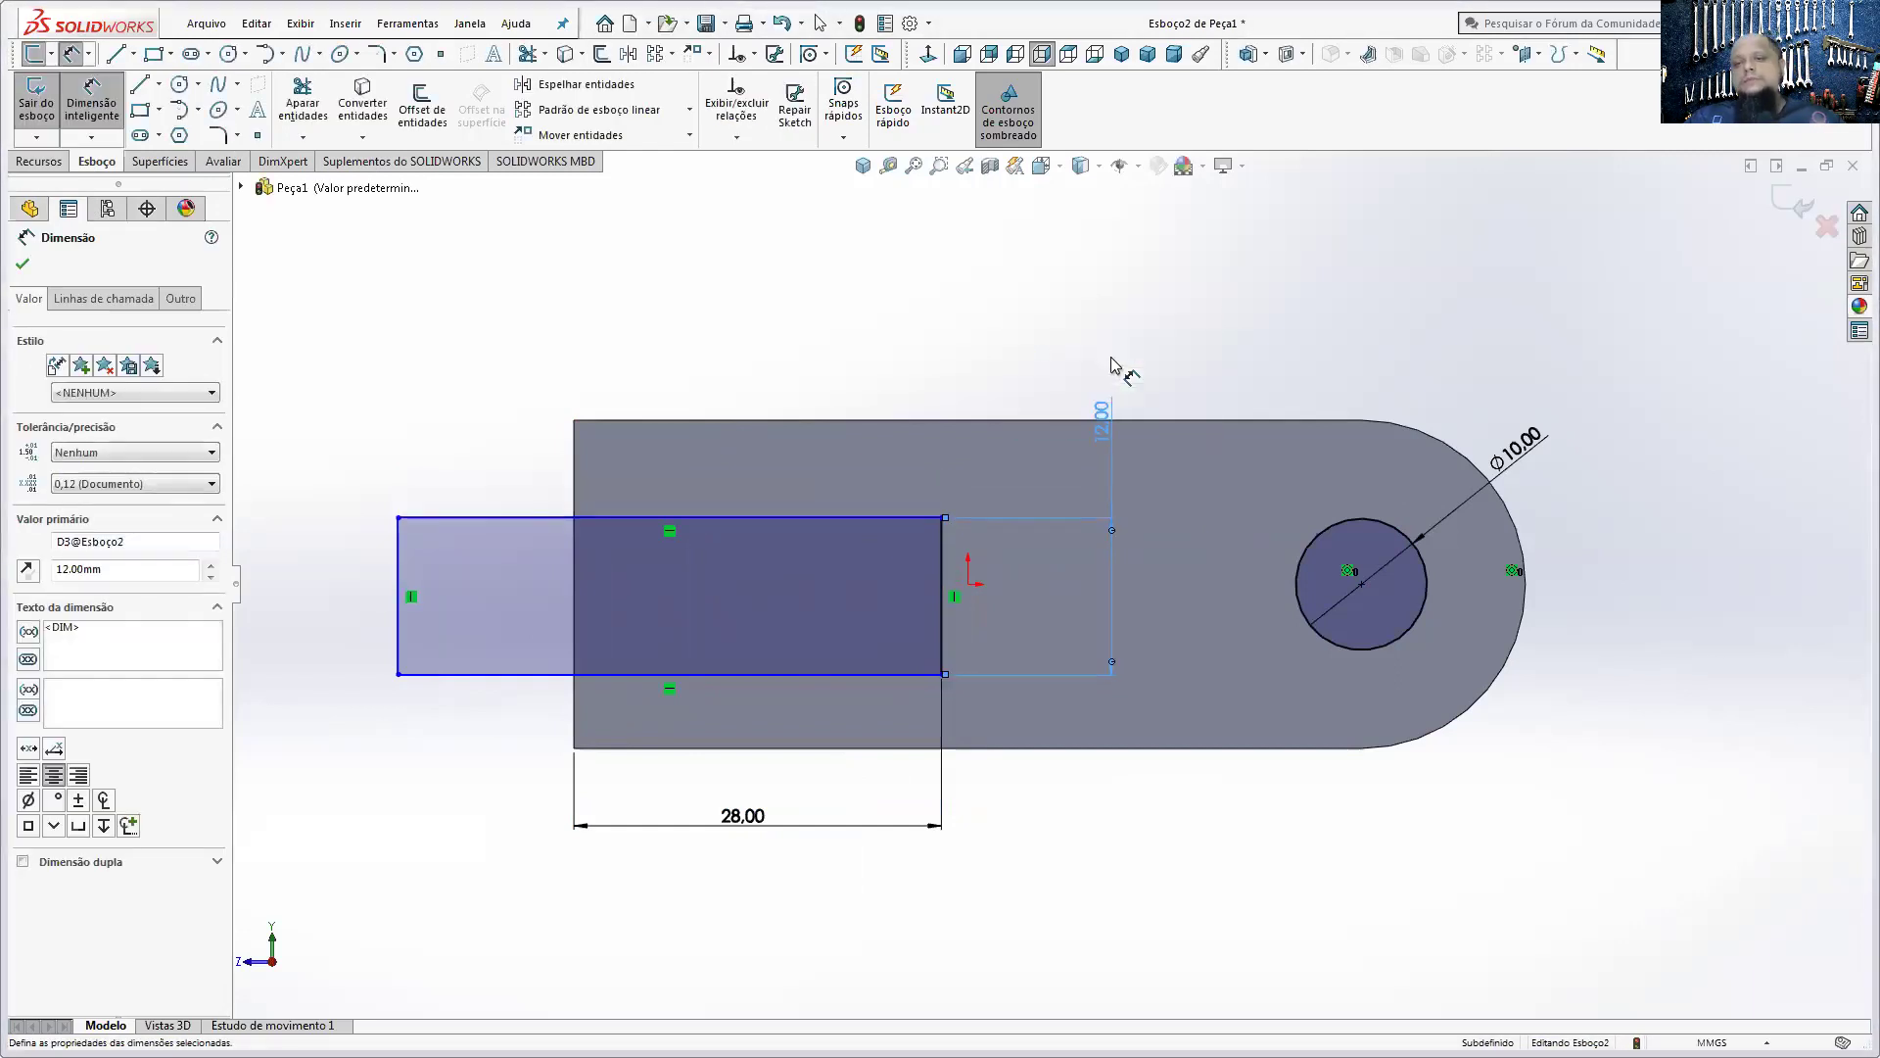
click(1327, 598)
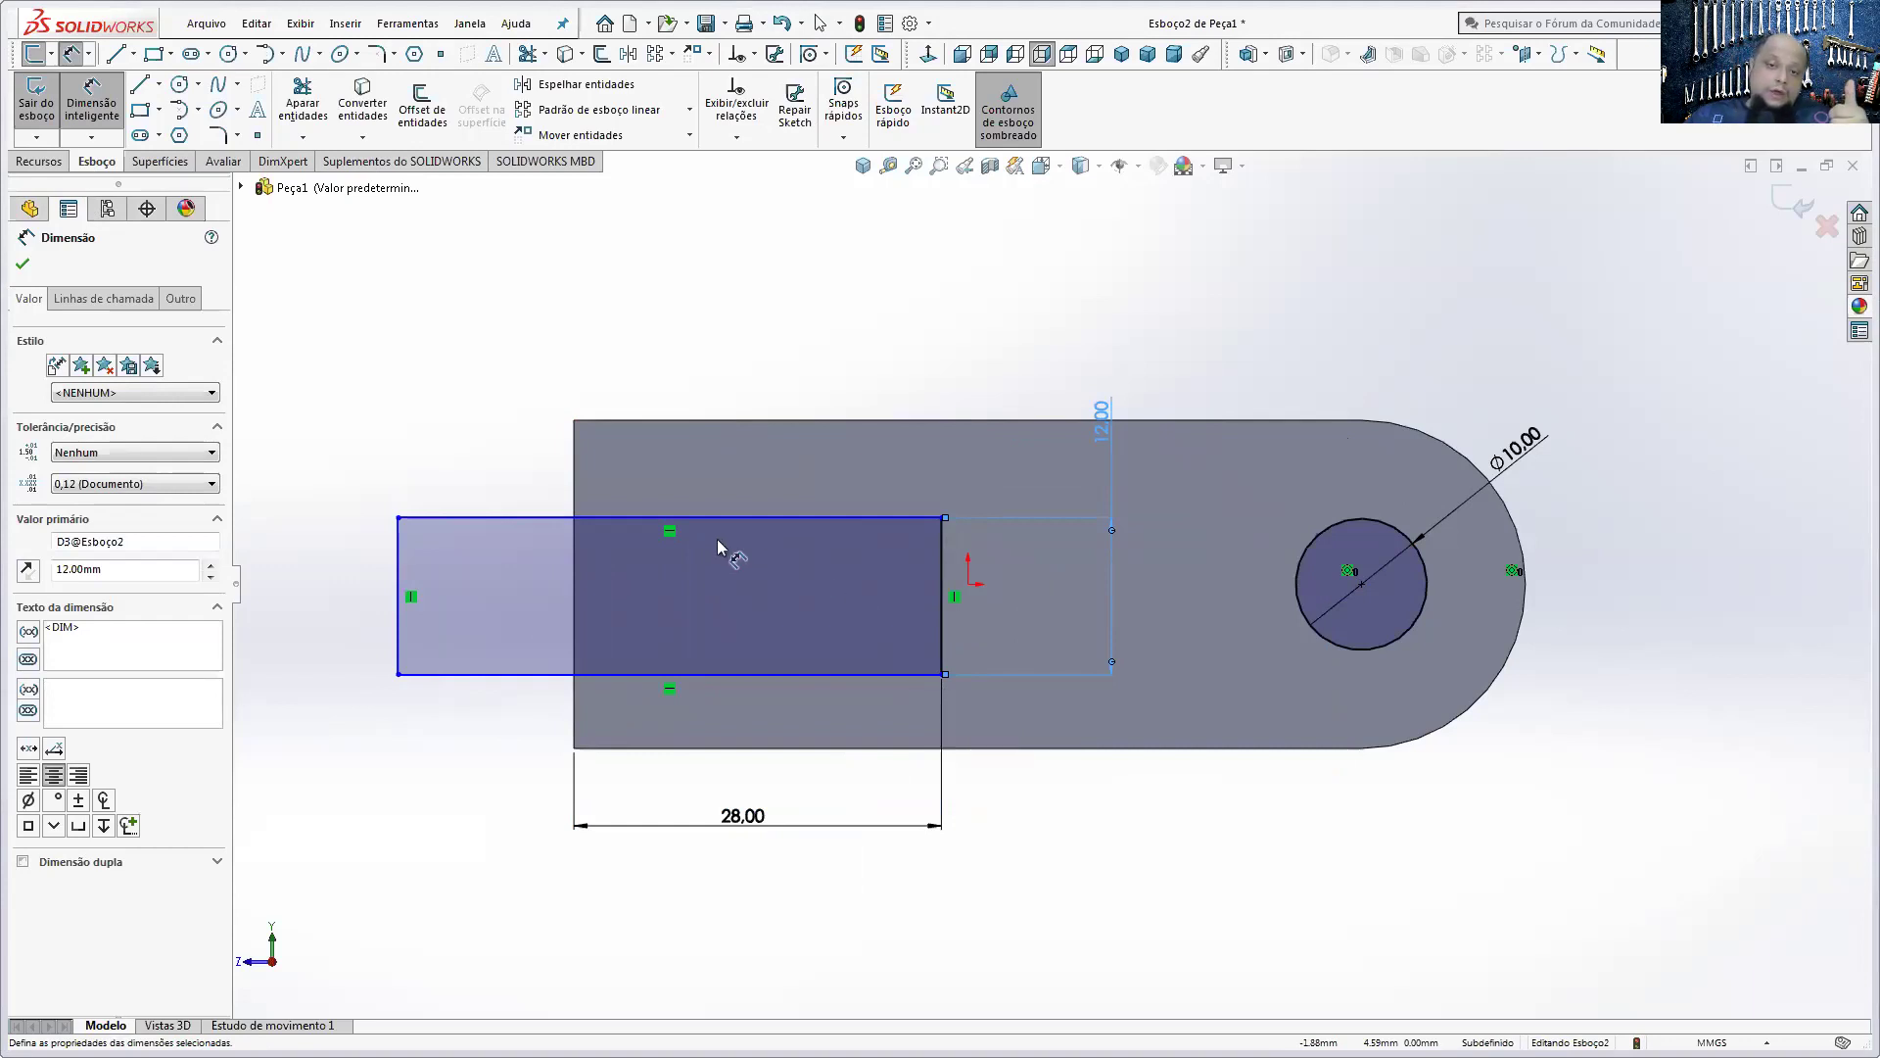
drag(716, 532, 718, 426)
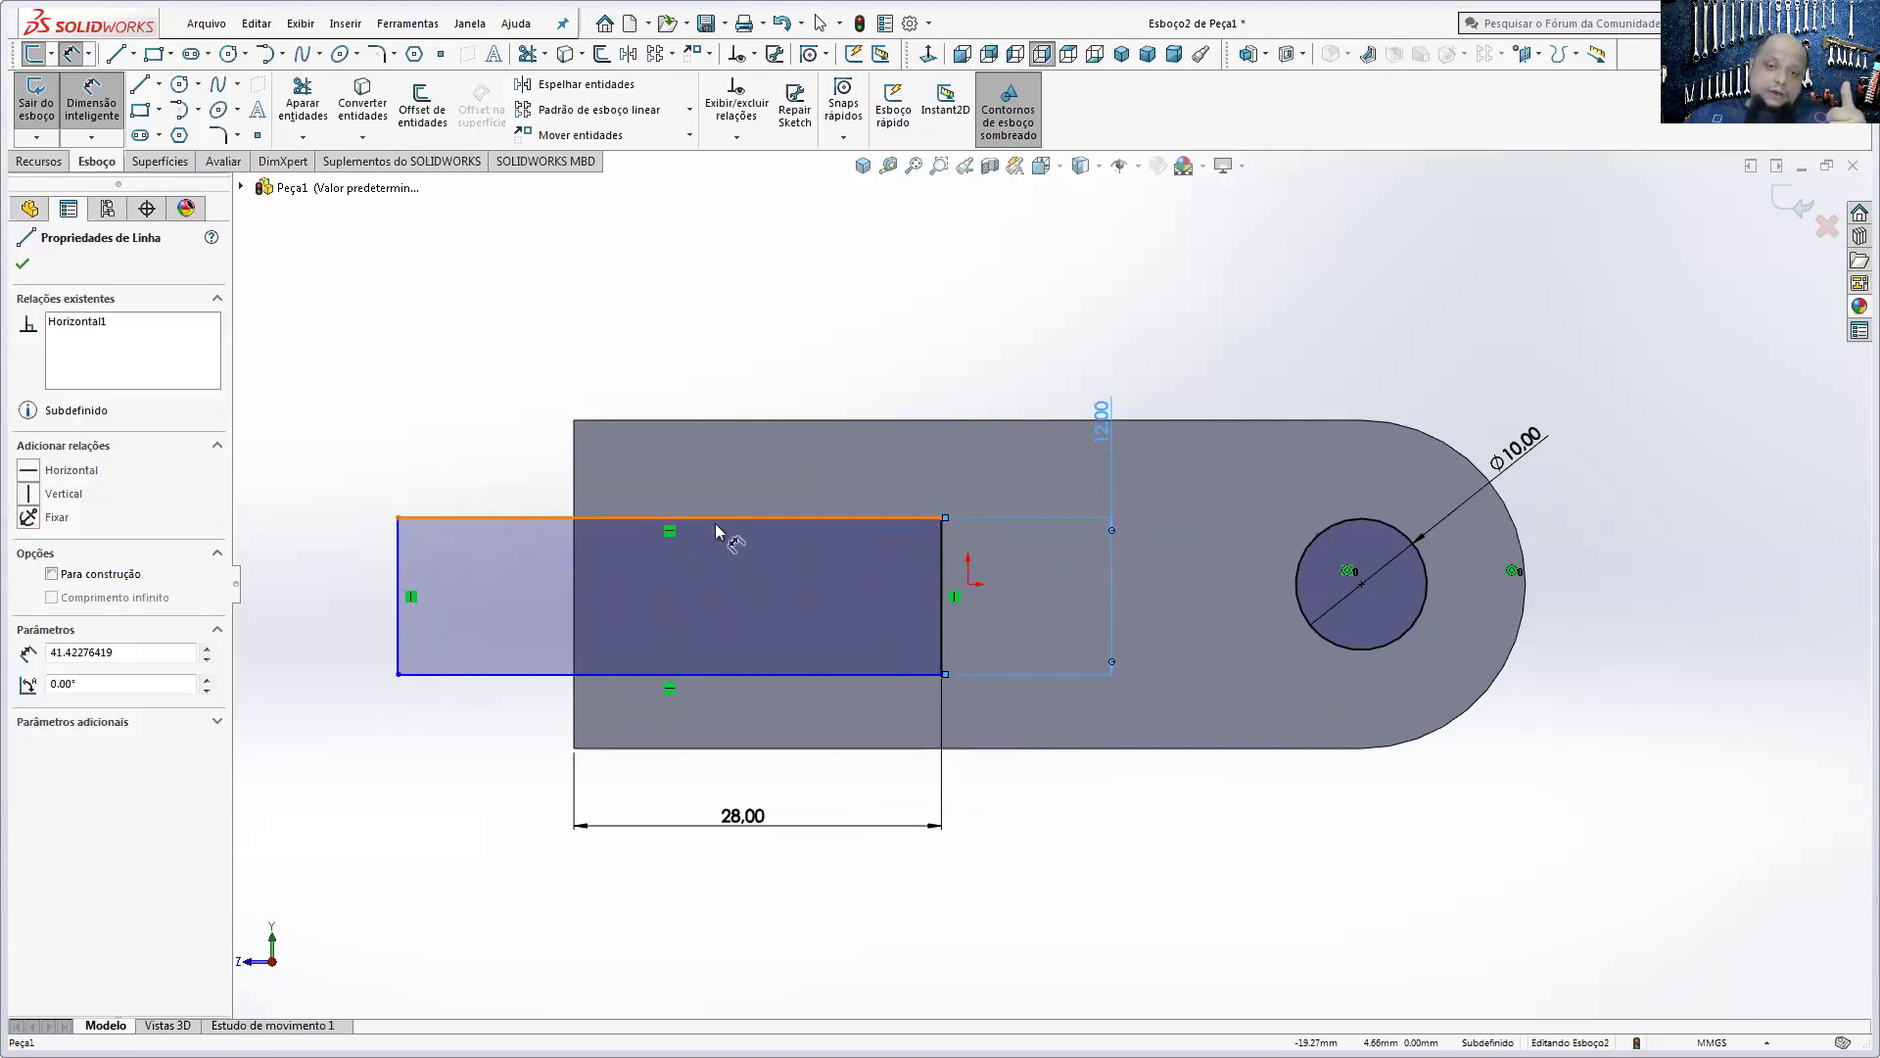
click(718, 426)
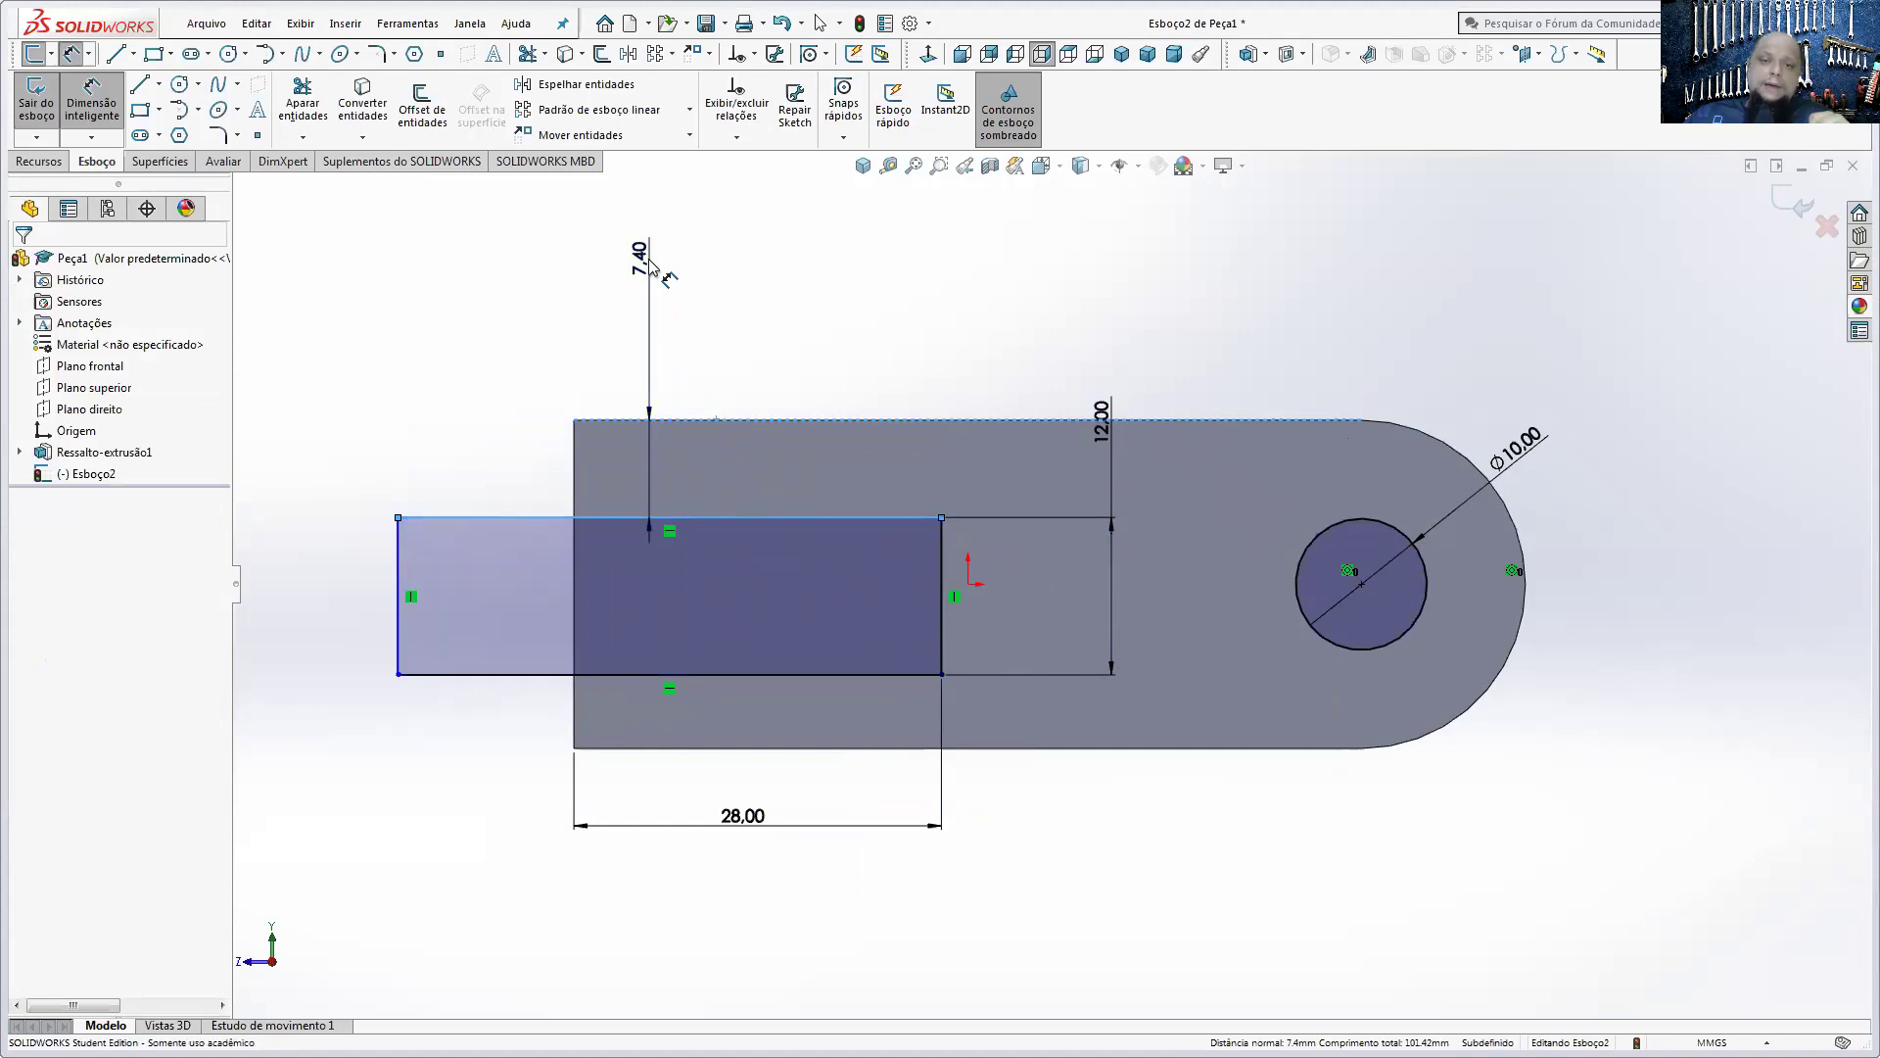
- Place the top-edge offset dimension as the equation (25-12)/2, giving 6.50 mm
click(649, 262)
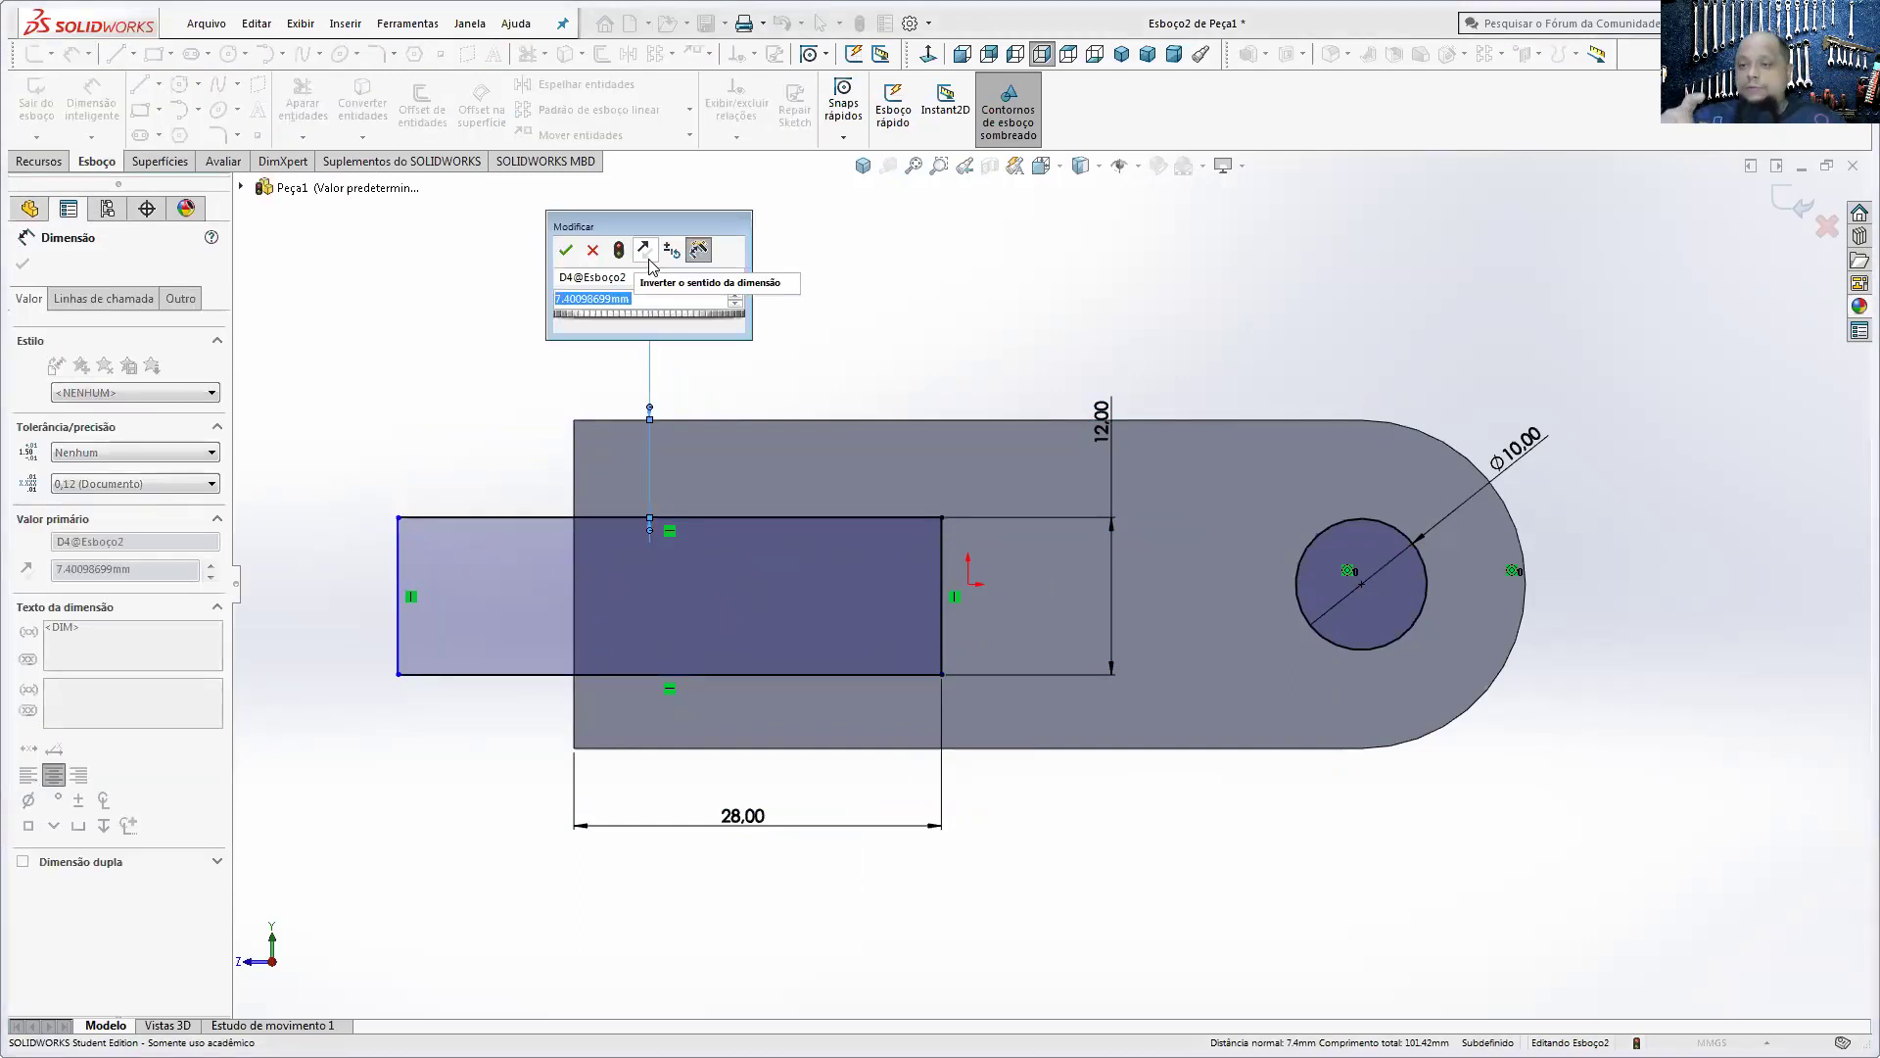
text(=)
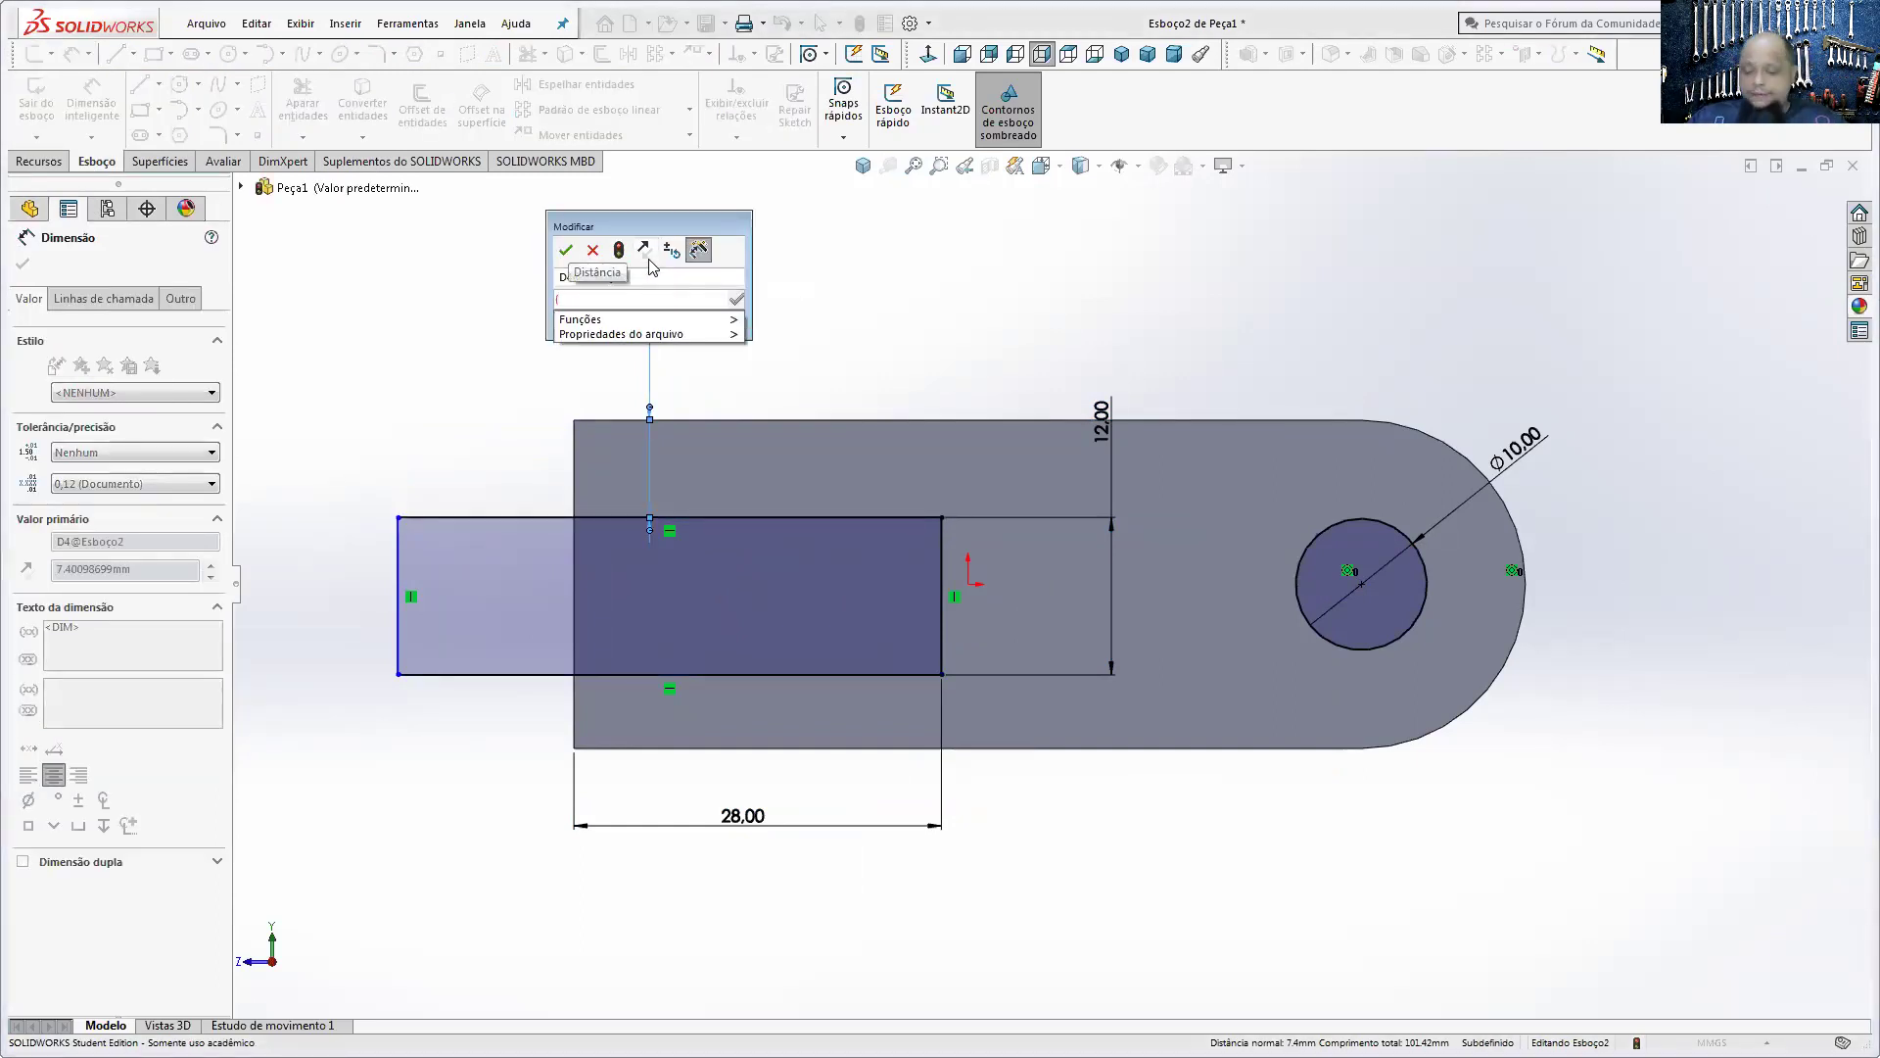
text(25)
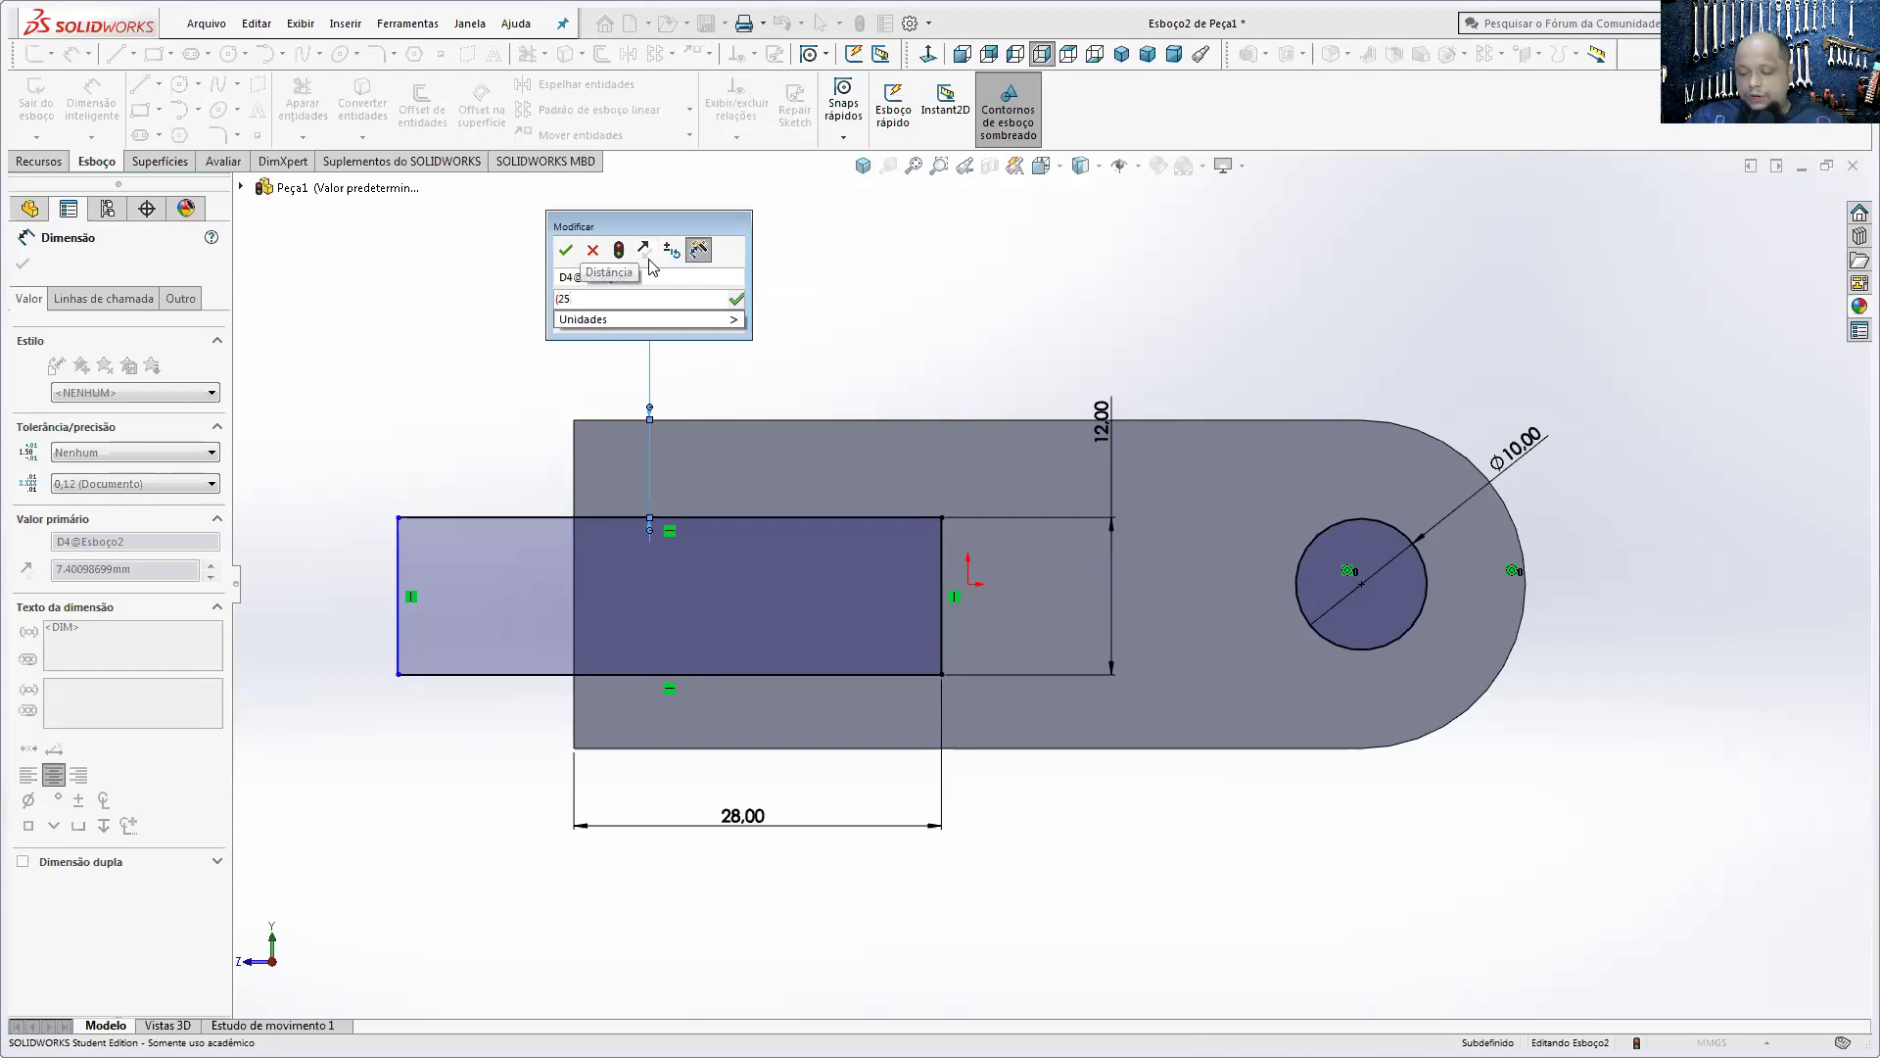
text(-12)
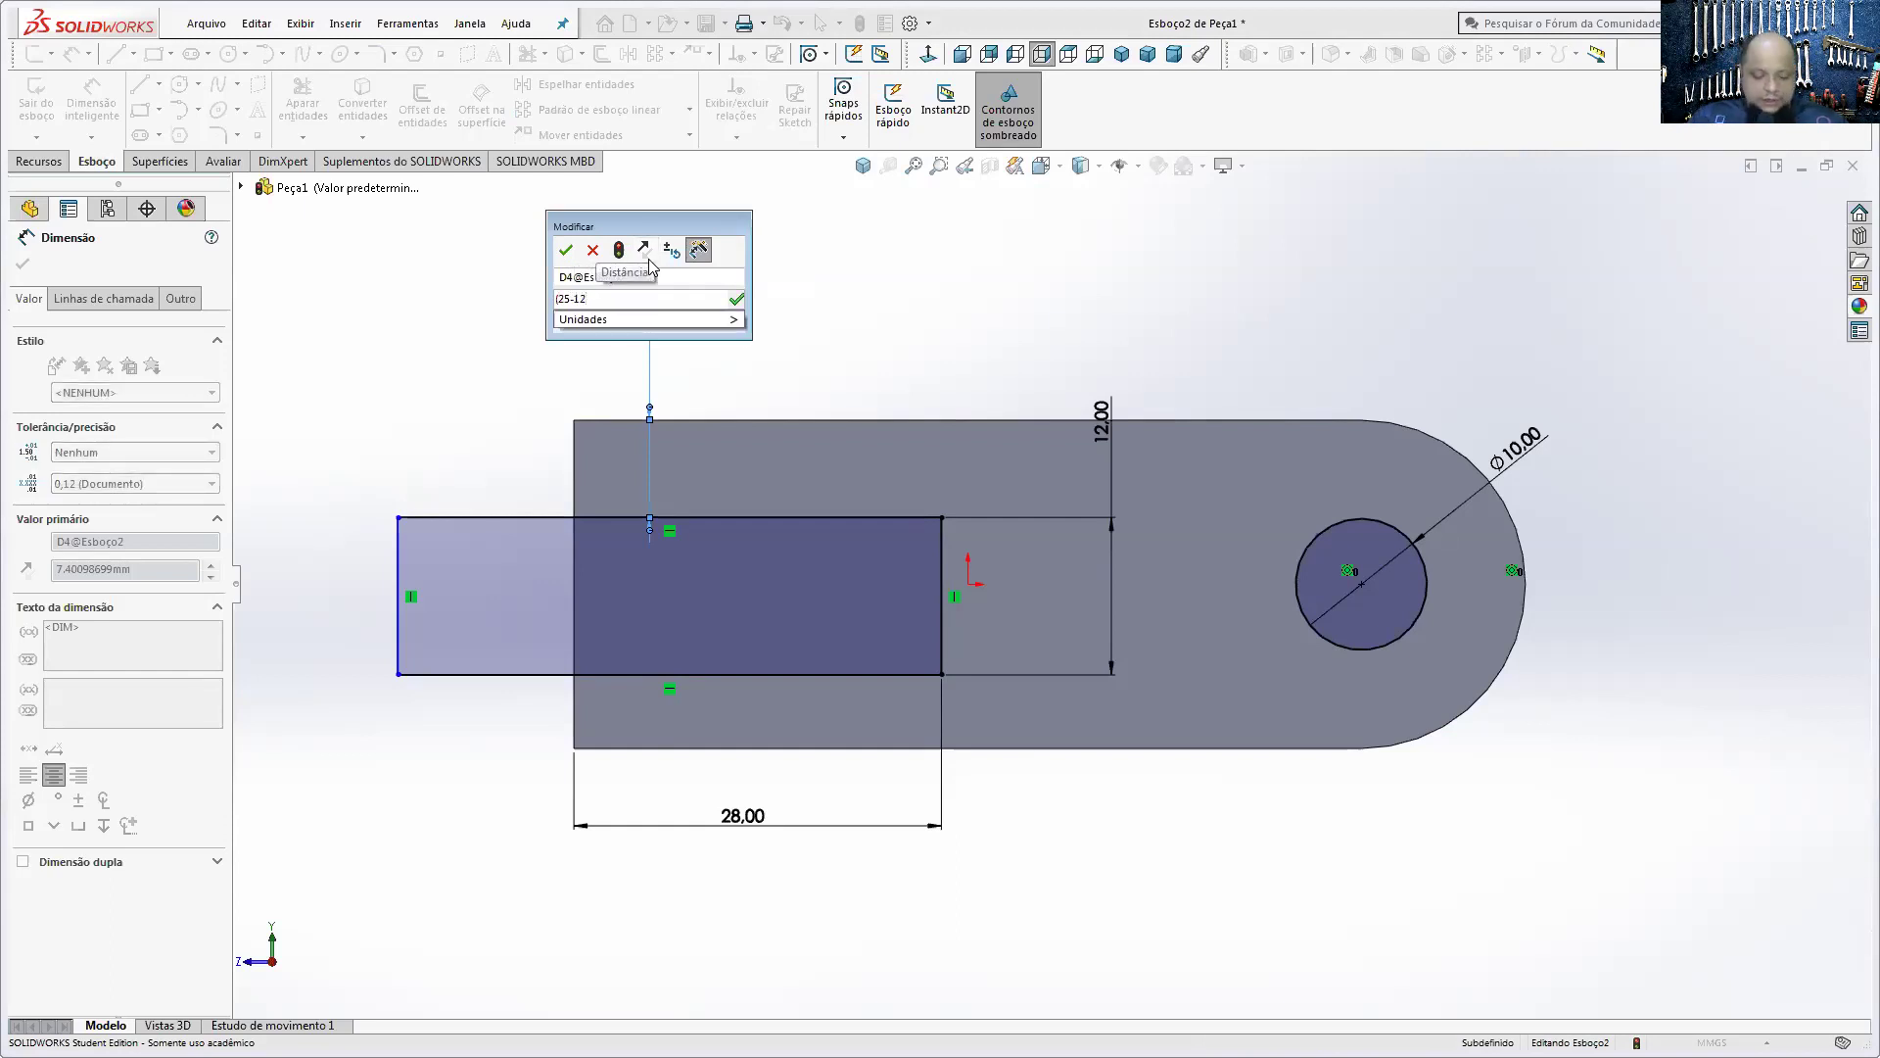
text())
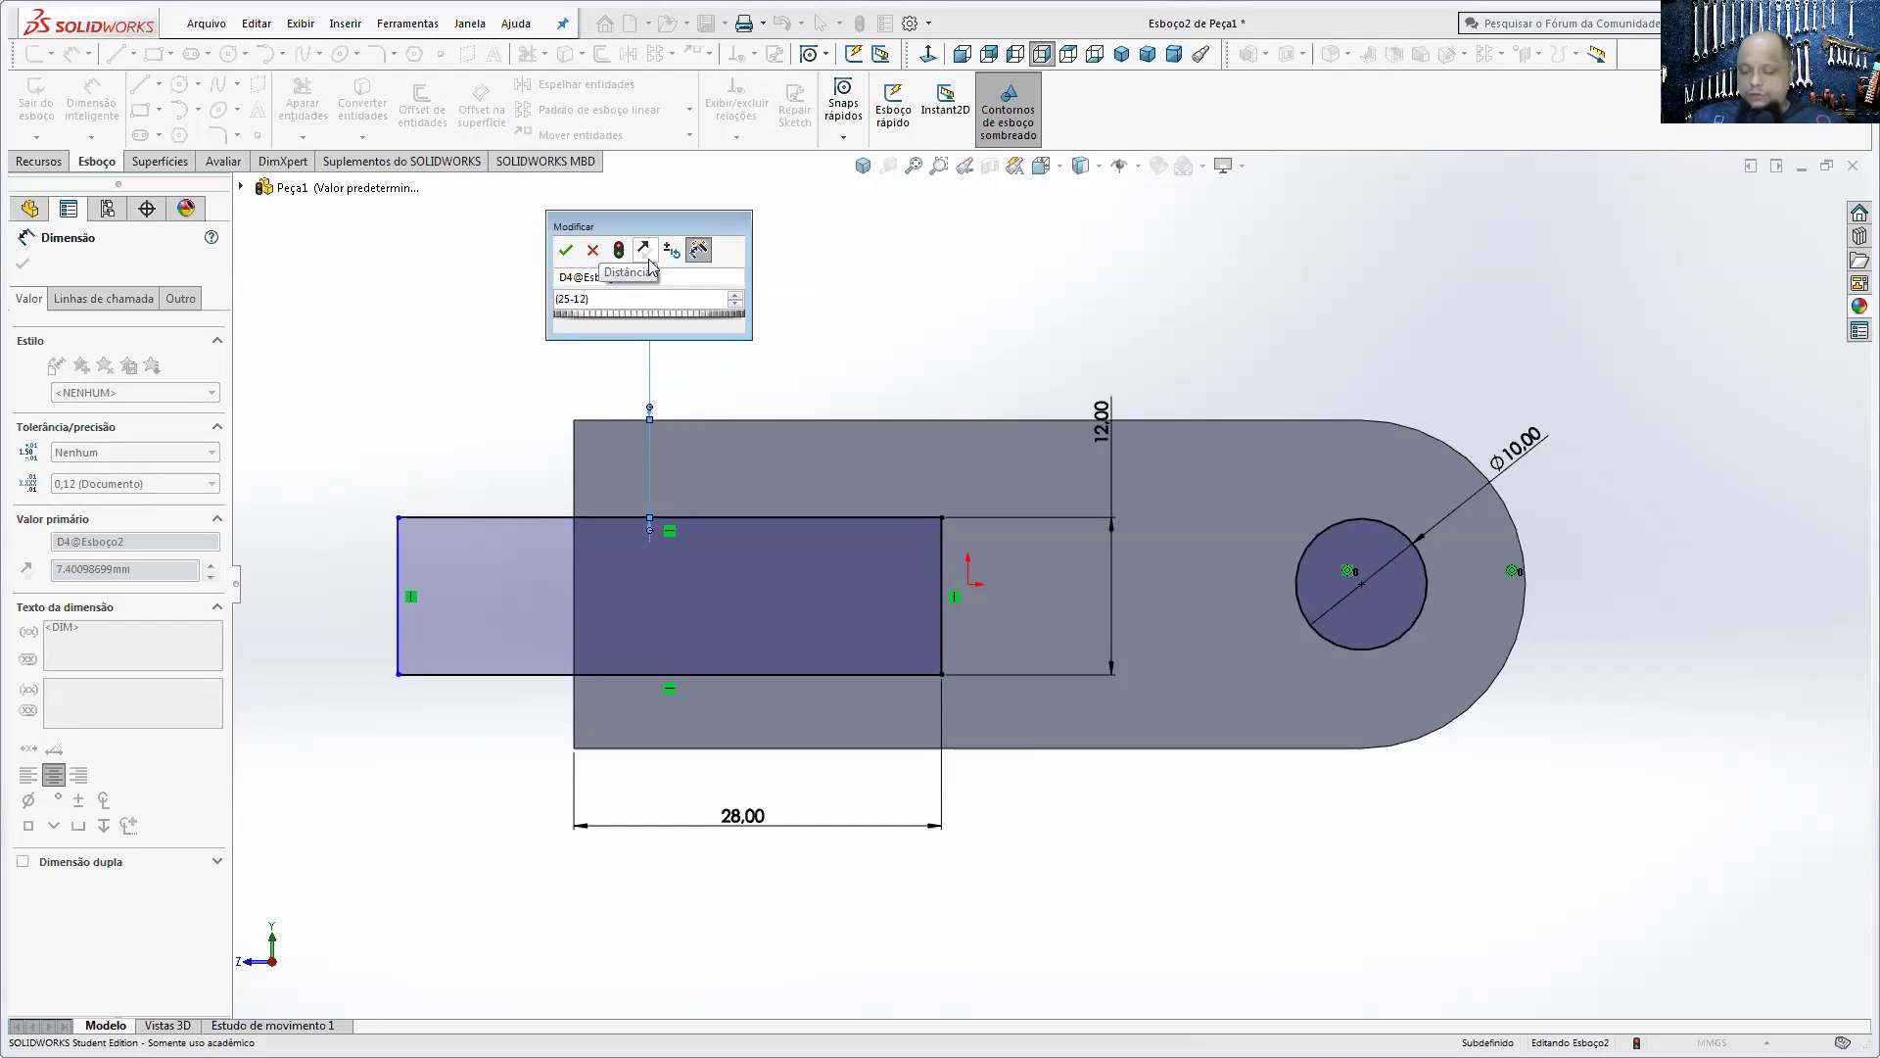
text(/2)
key(Return)
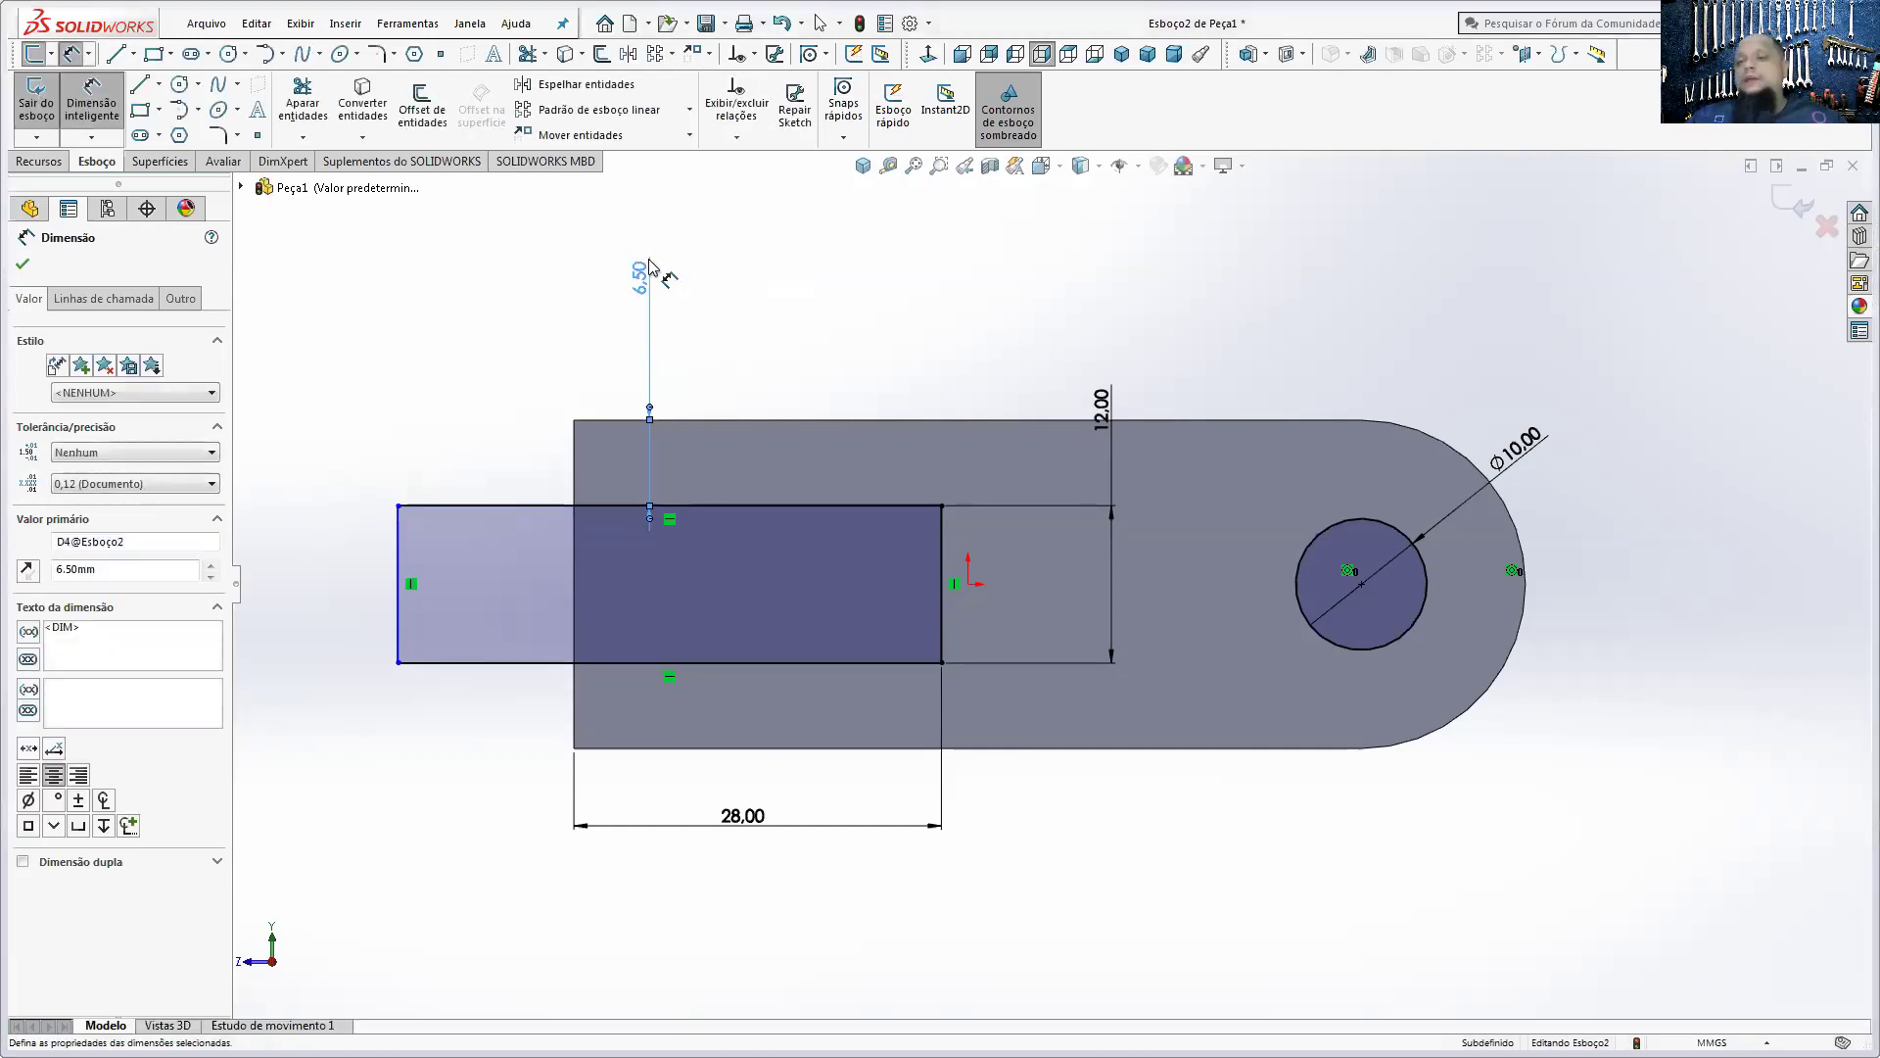
click(739, 338)
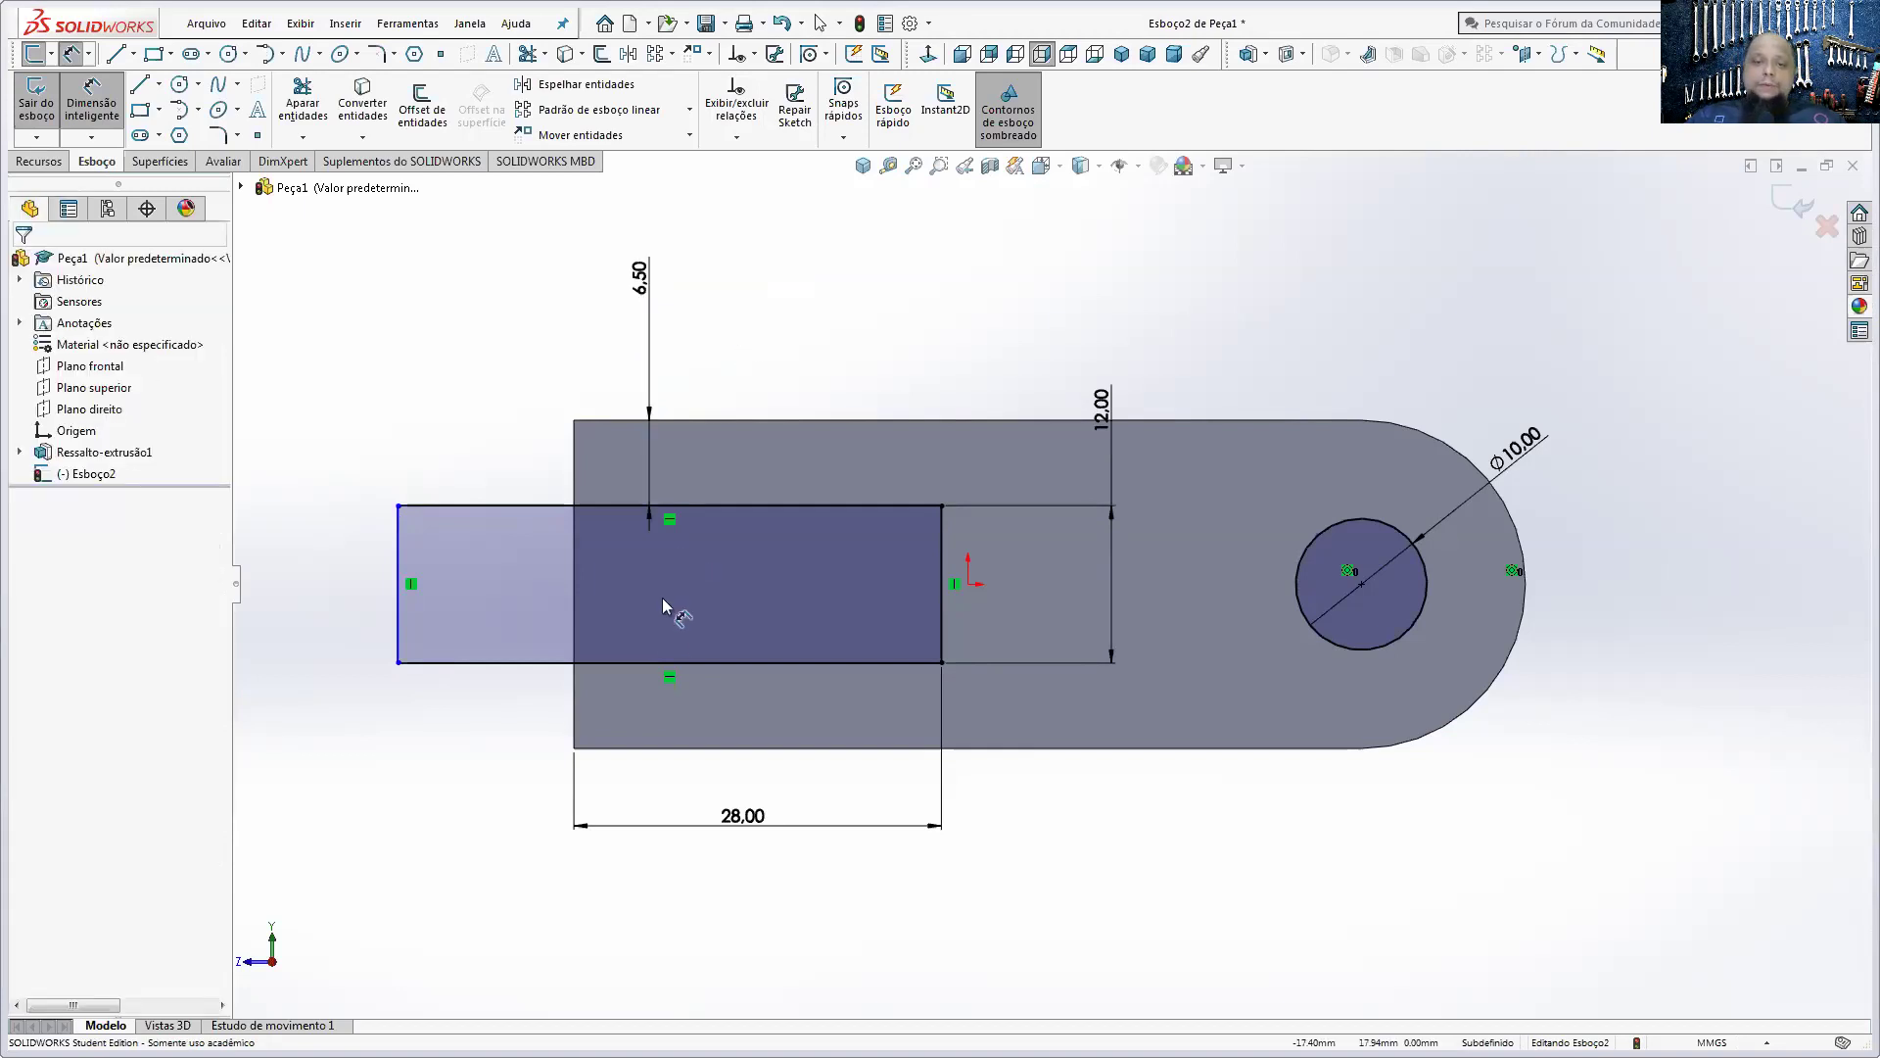
- Add a 41.42 length dimension to the rectangle, delete it, and cancel the bottom offset
click(658, 663)
click(641, 752)
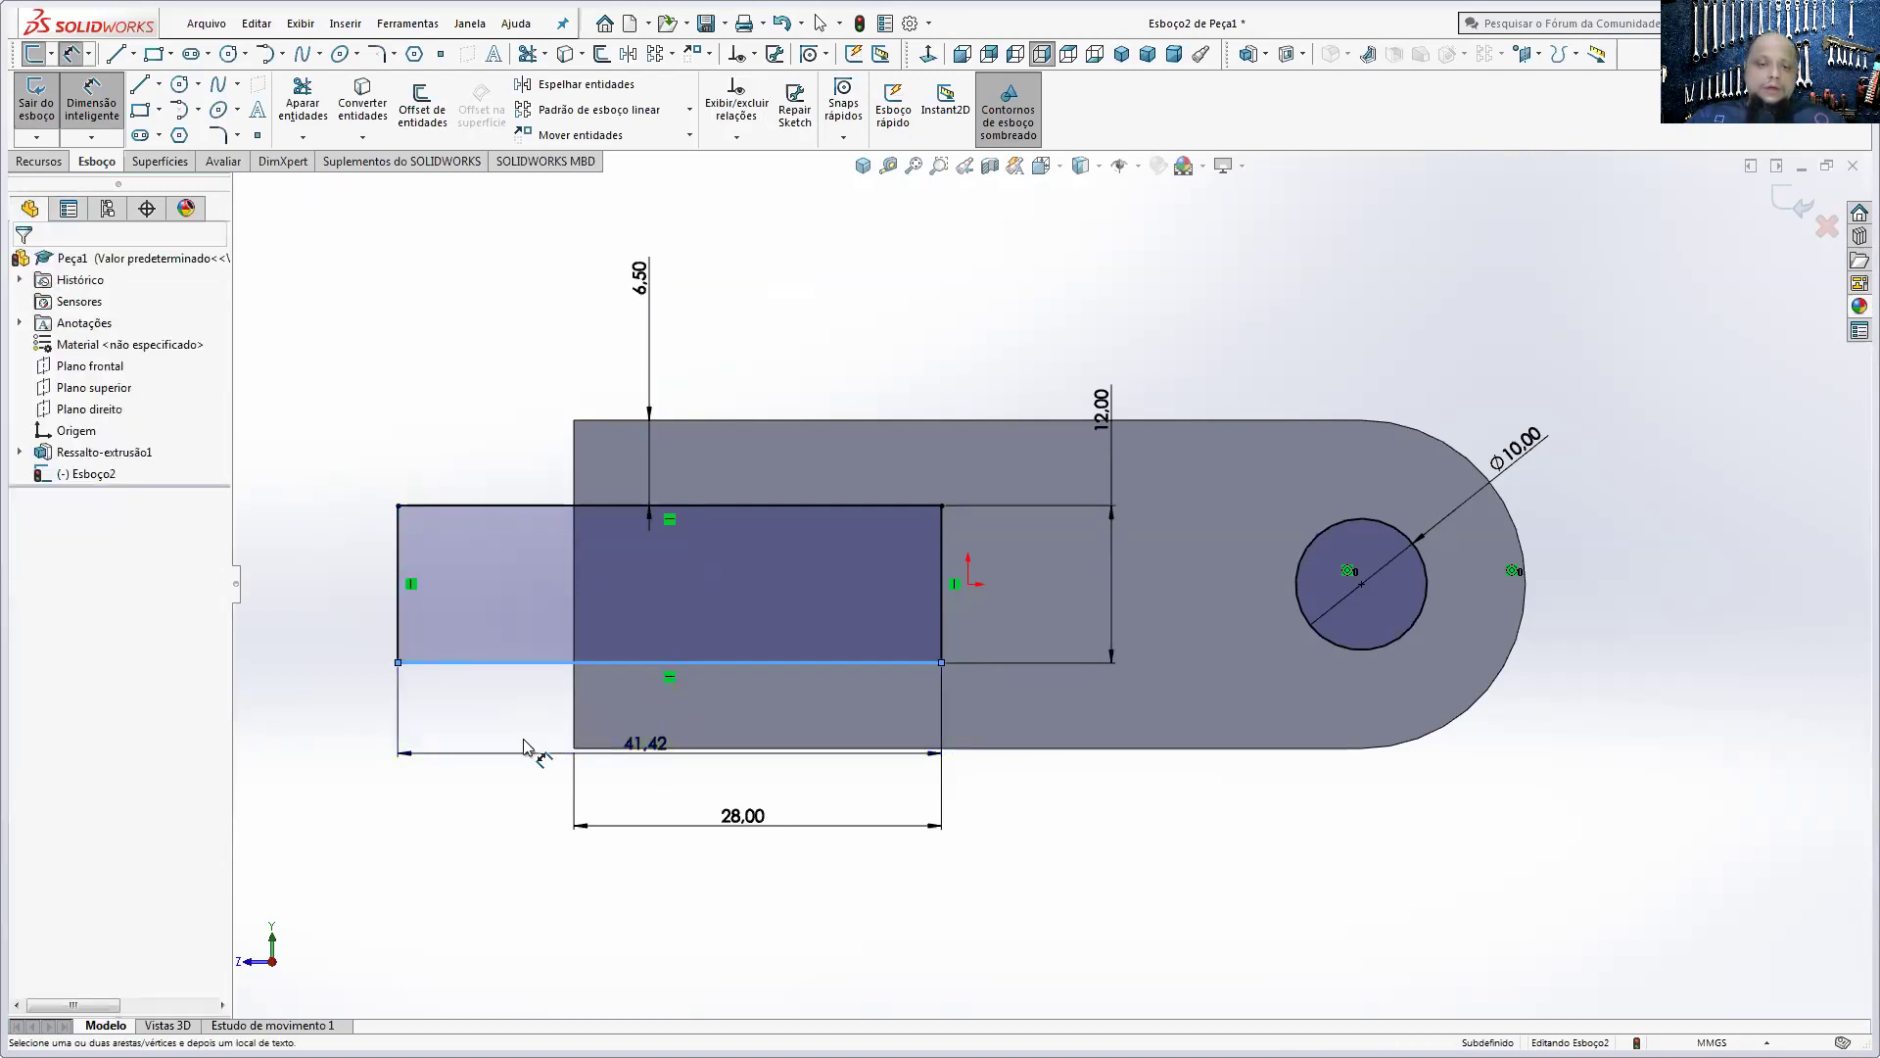
key(Return)
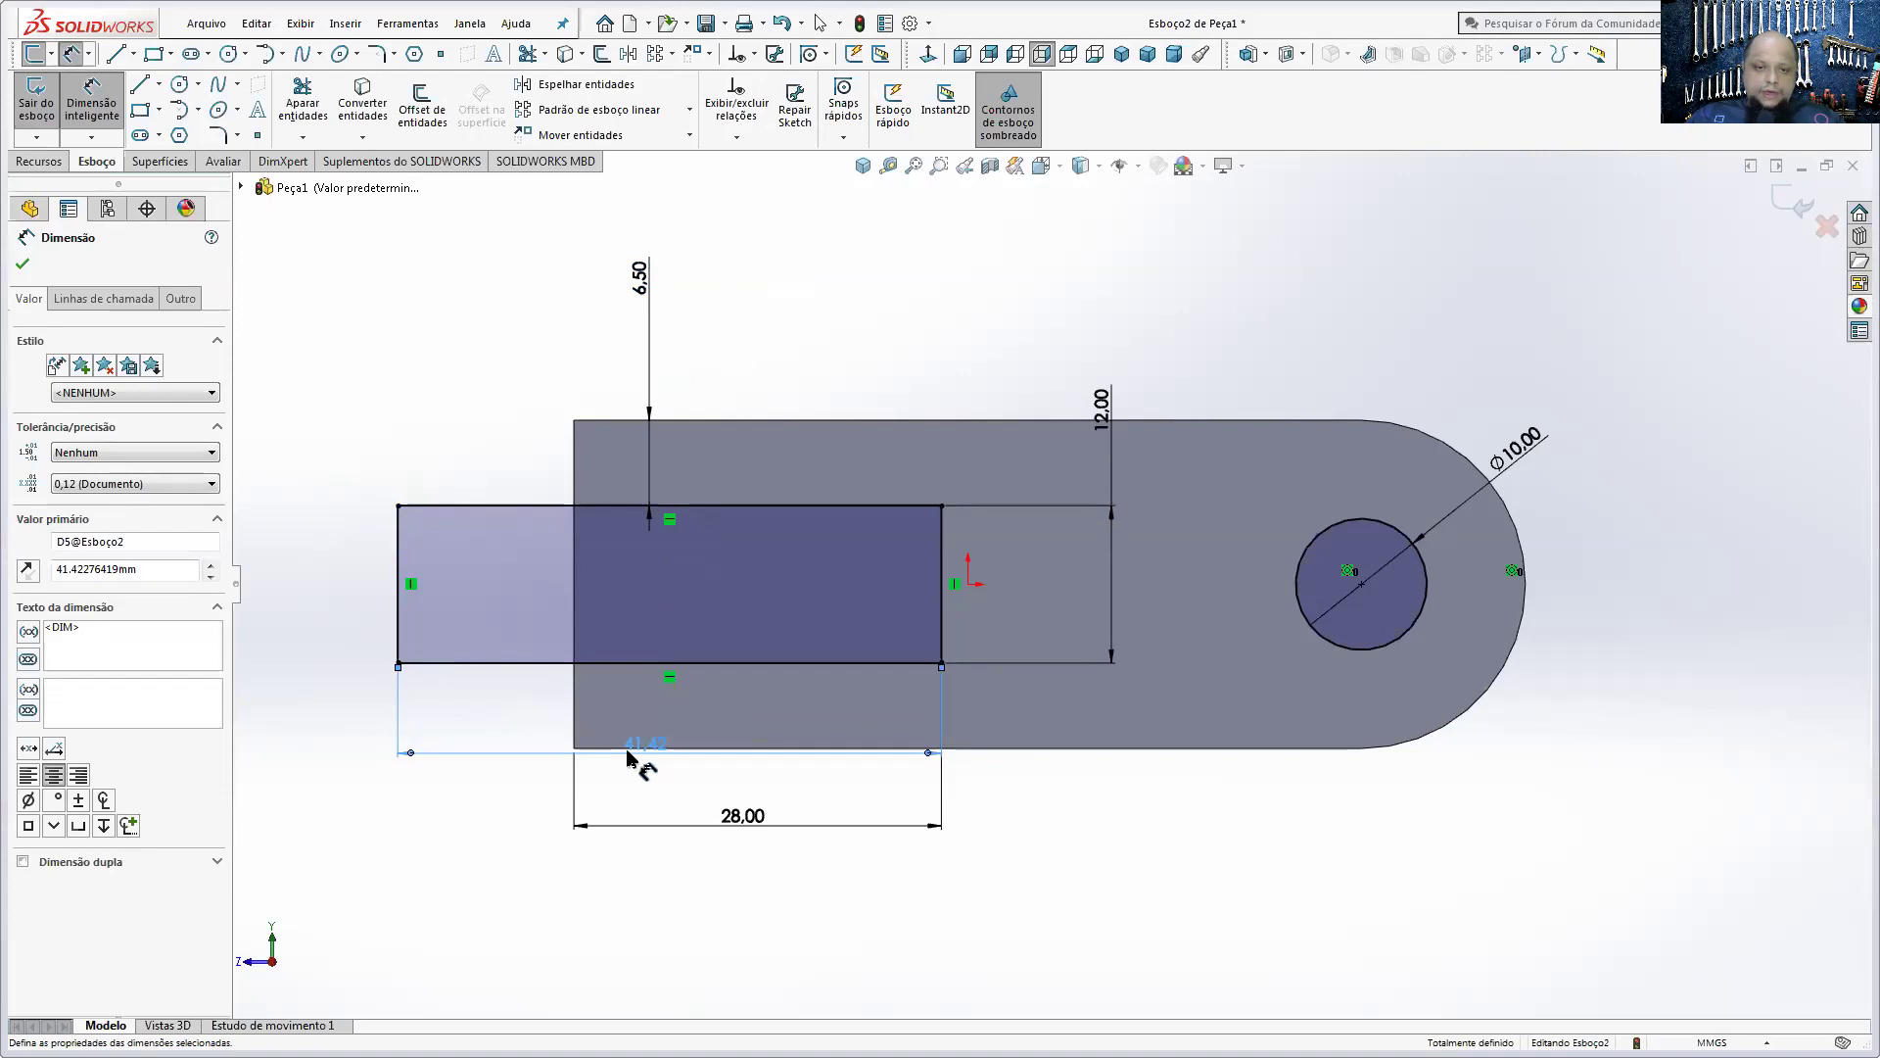
key(Delete)
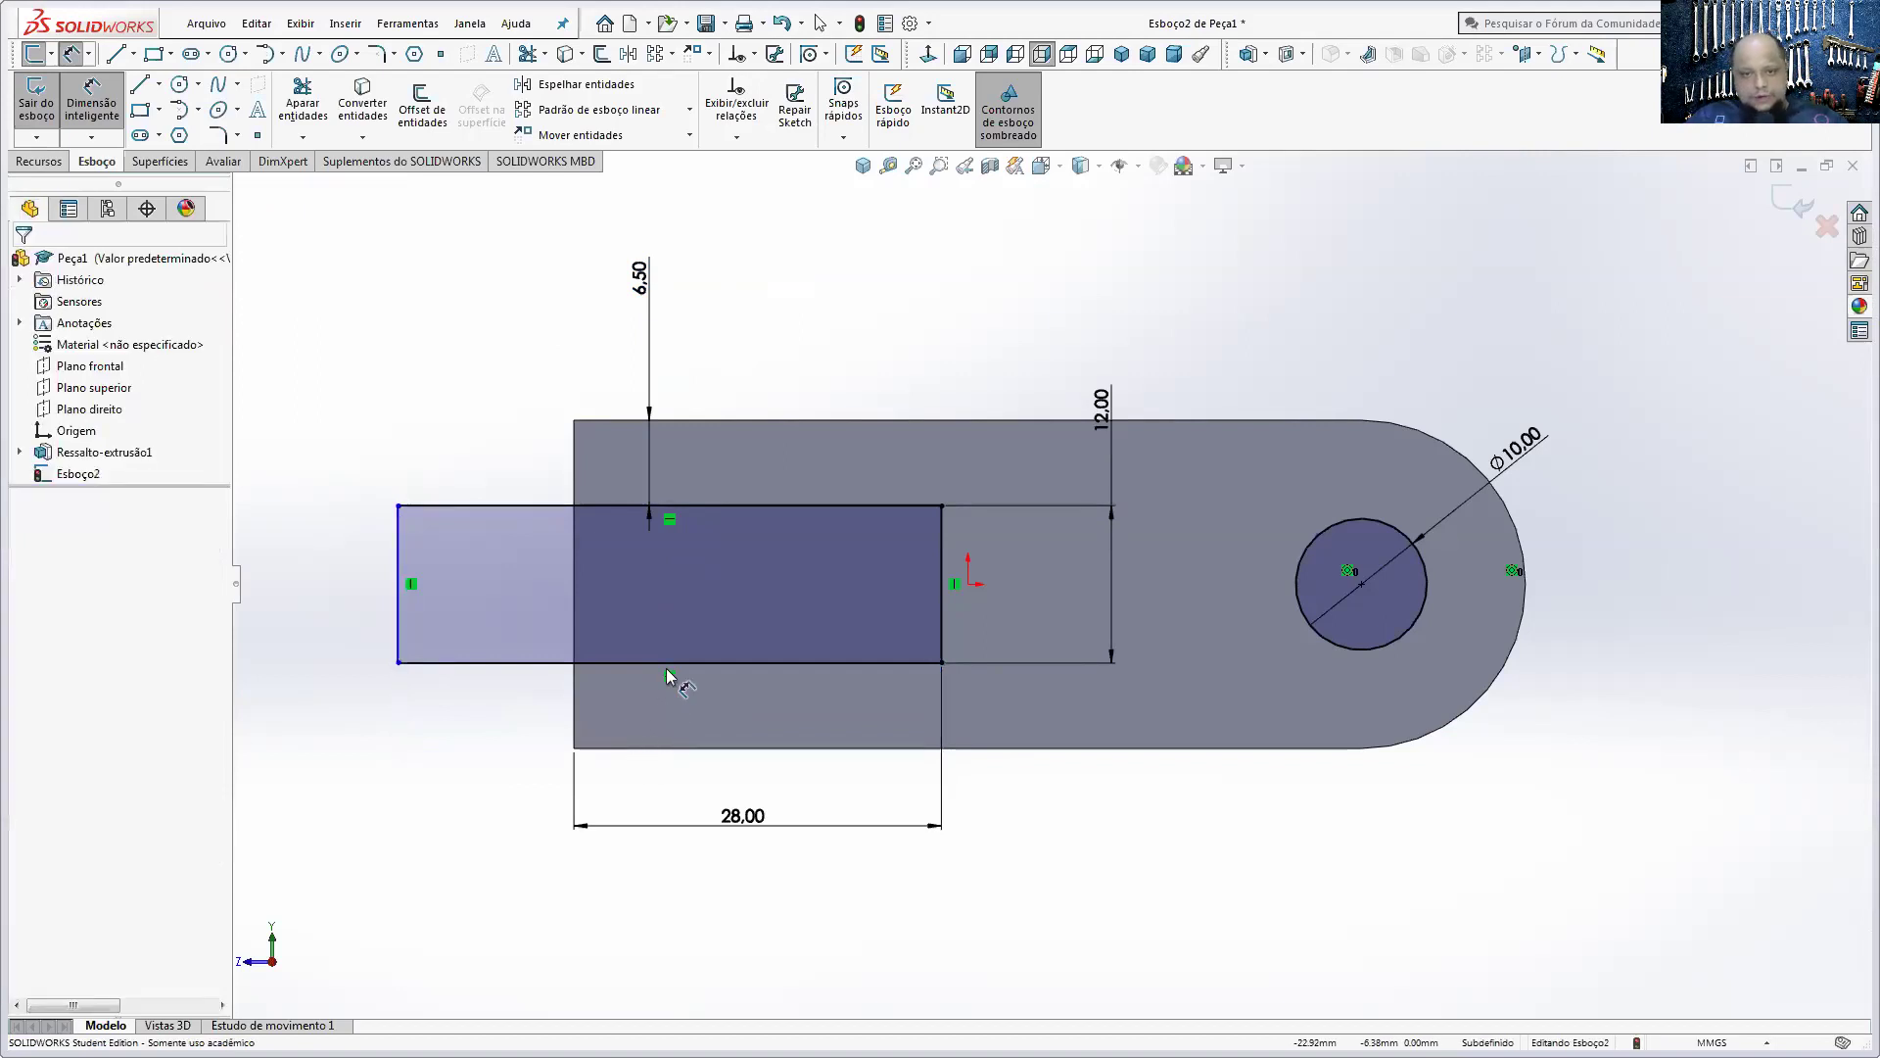
click(664, 664)
click(658, 747)
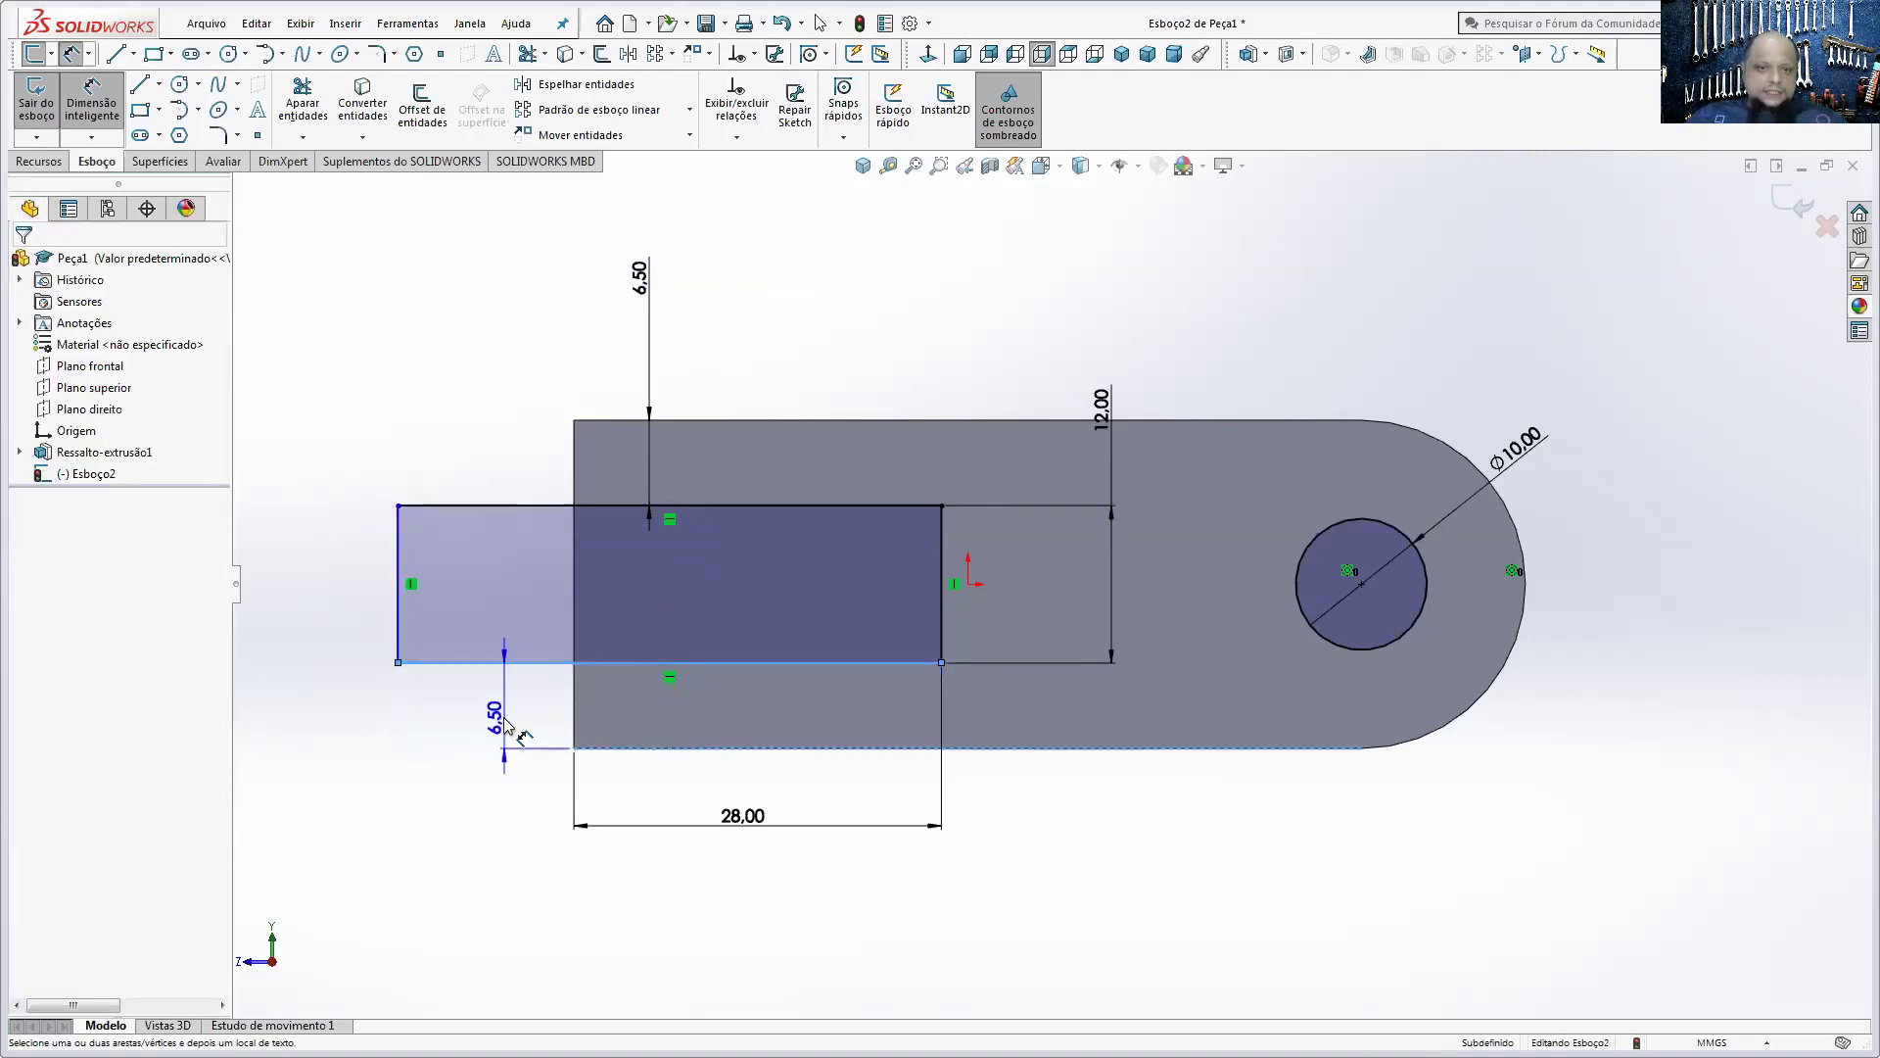
key(Escape)
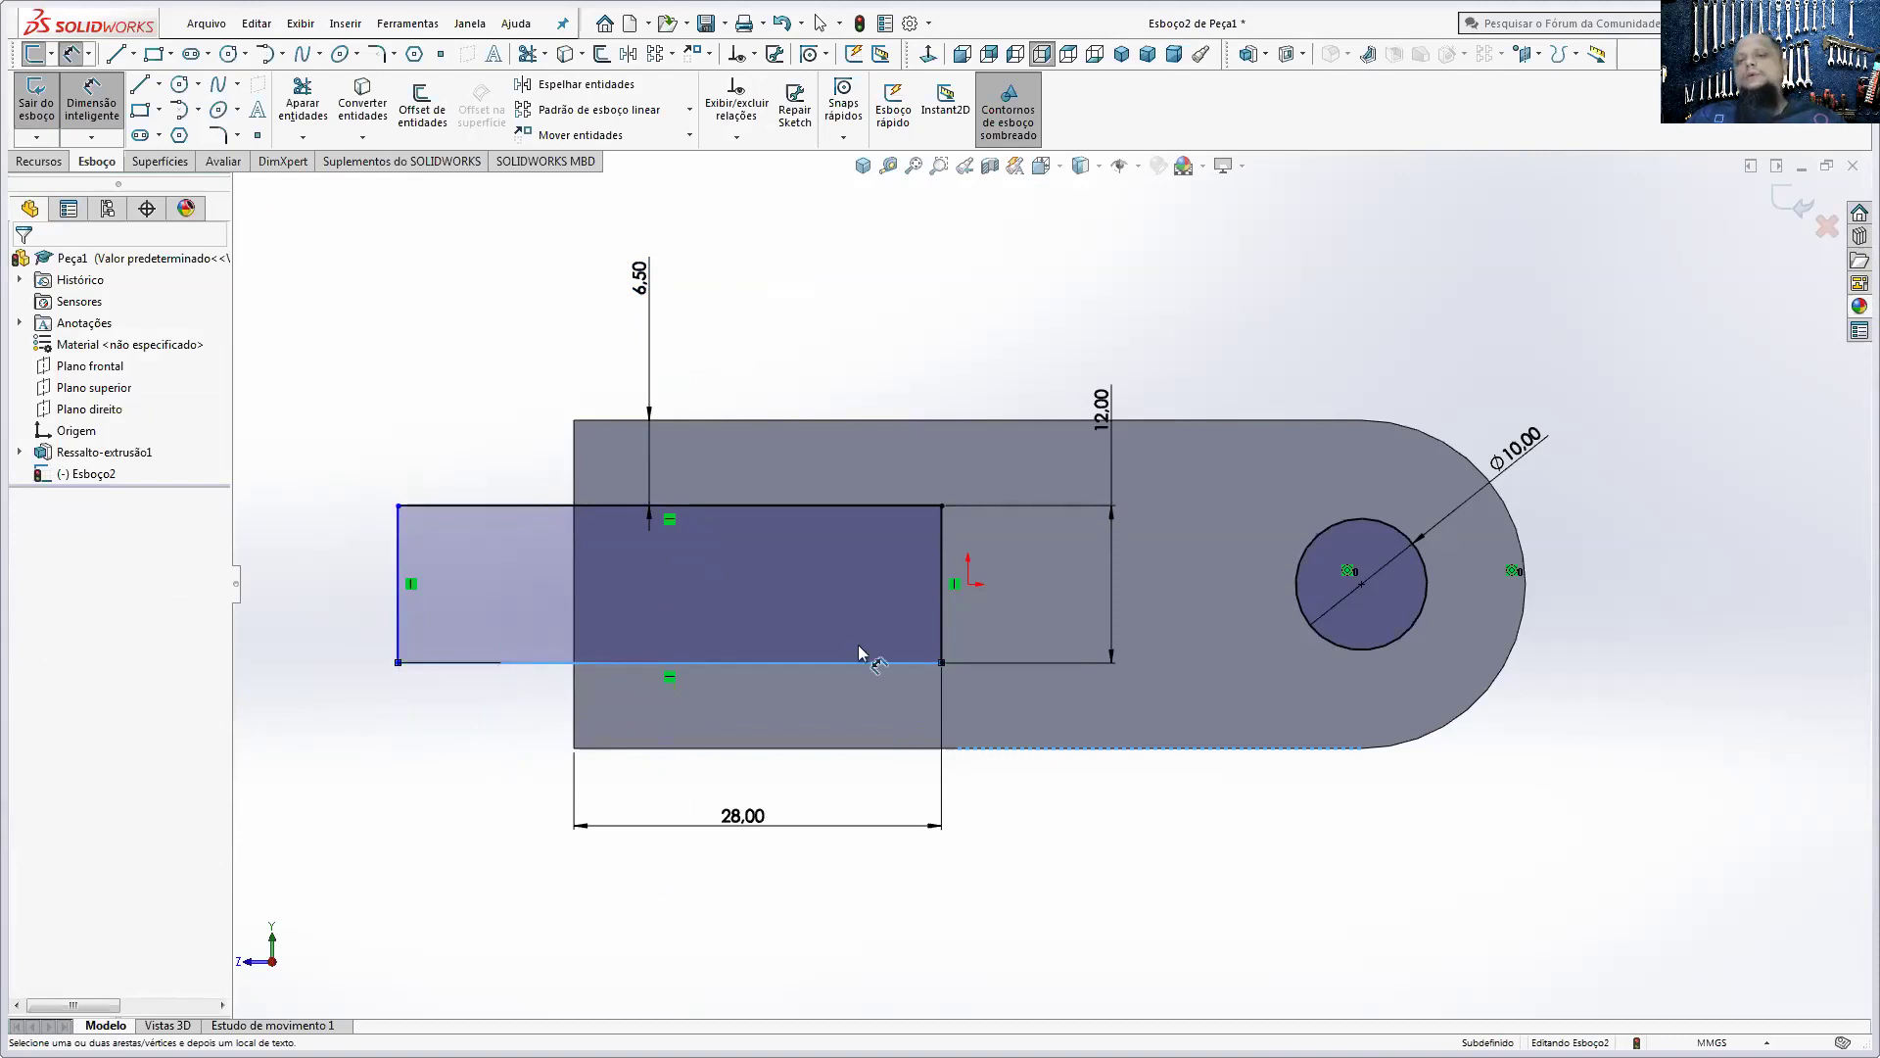
- Drag the rectangle's left side so it sits just past the block's left edge
click(686, 663)
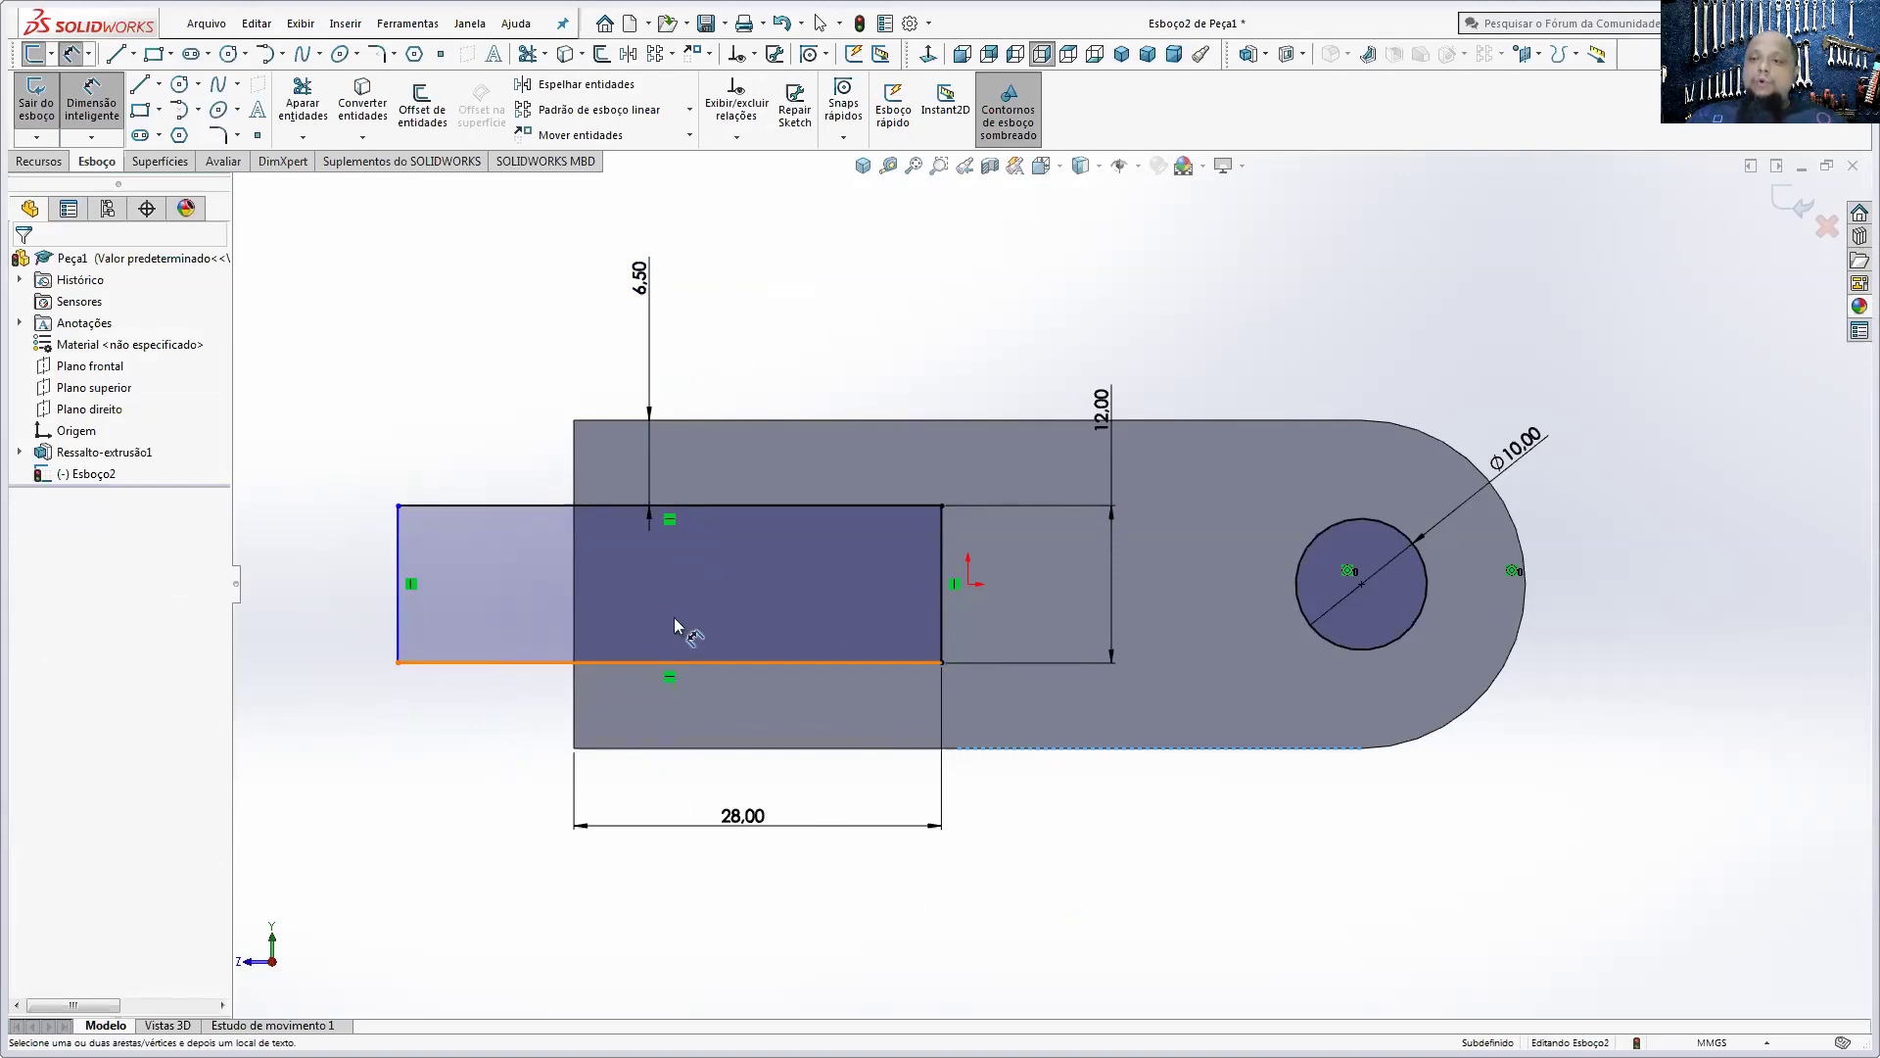
key(Escape)
key(Escape)
mouse_move(400, 564)
mouse_down()
mouse_move(528, 584)
mouse_move(354, 566)
mouse_move(703, 619)
mouse_move(625, 617)
mouse_up()
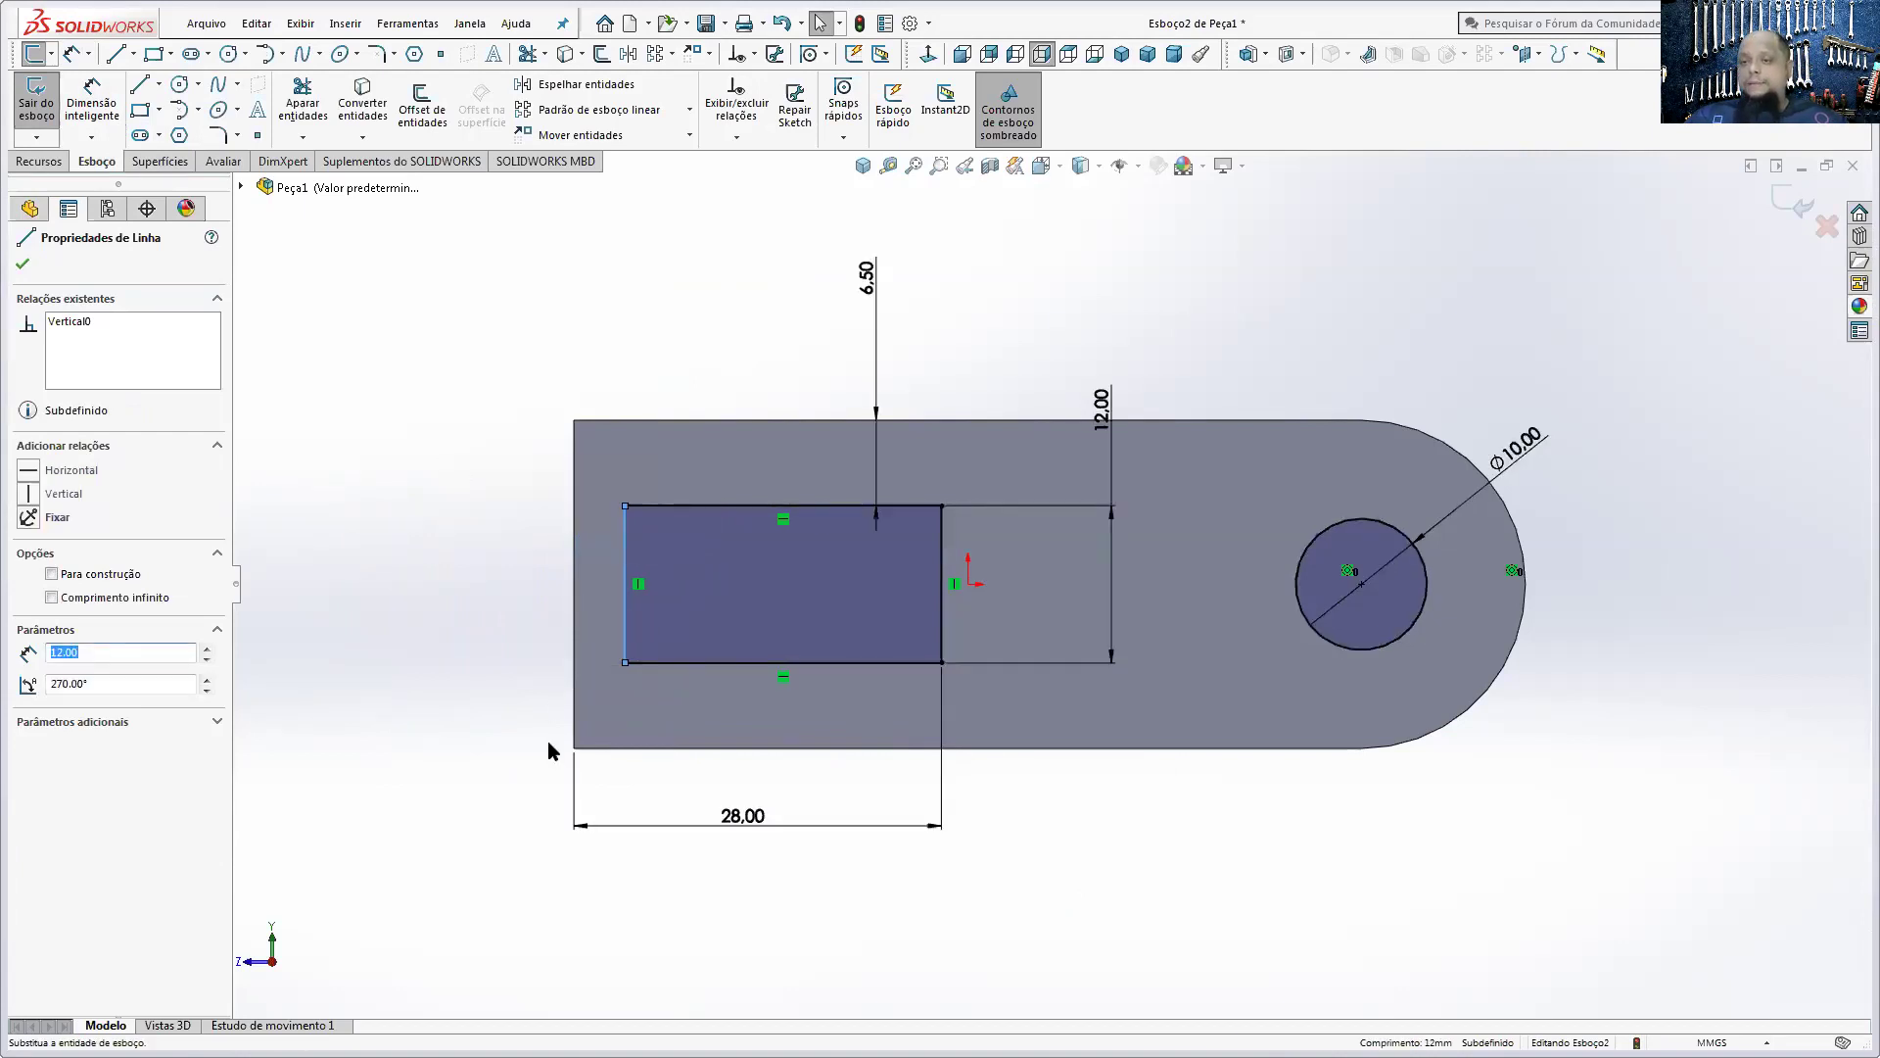
drag(627, 638, 513, 638)
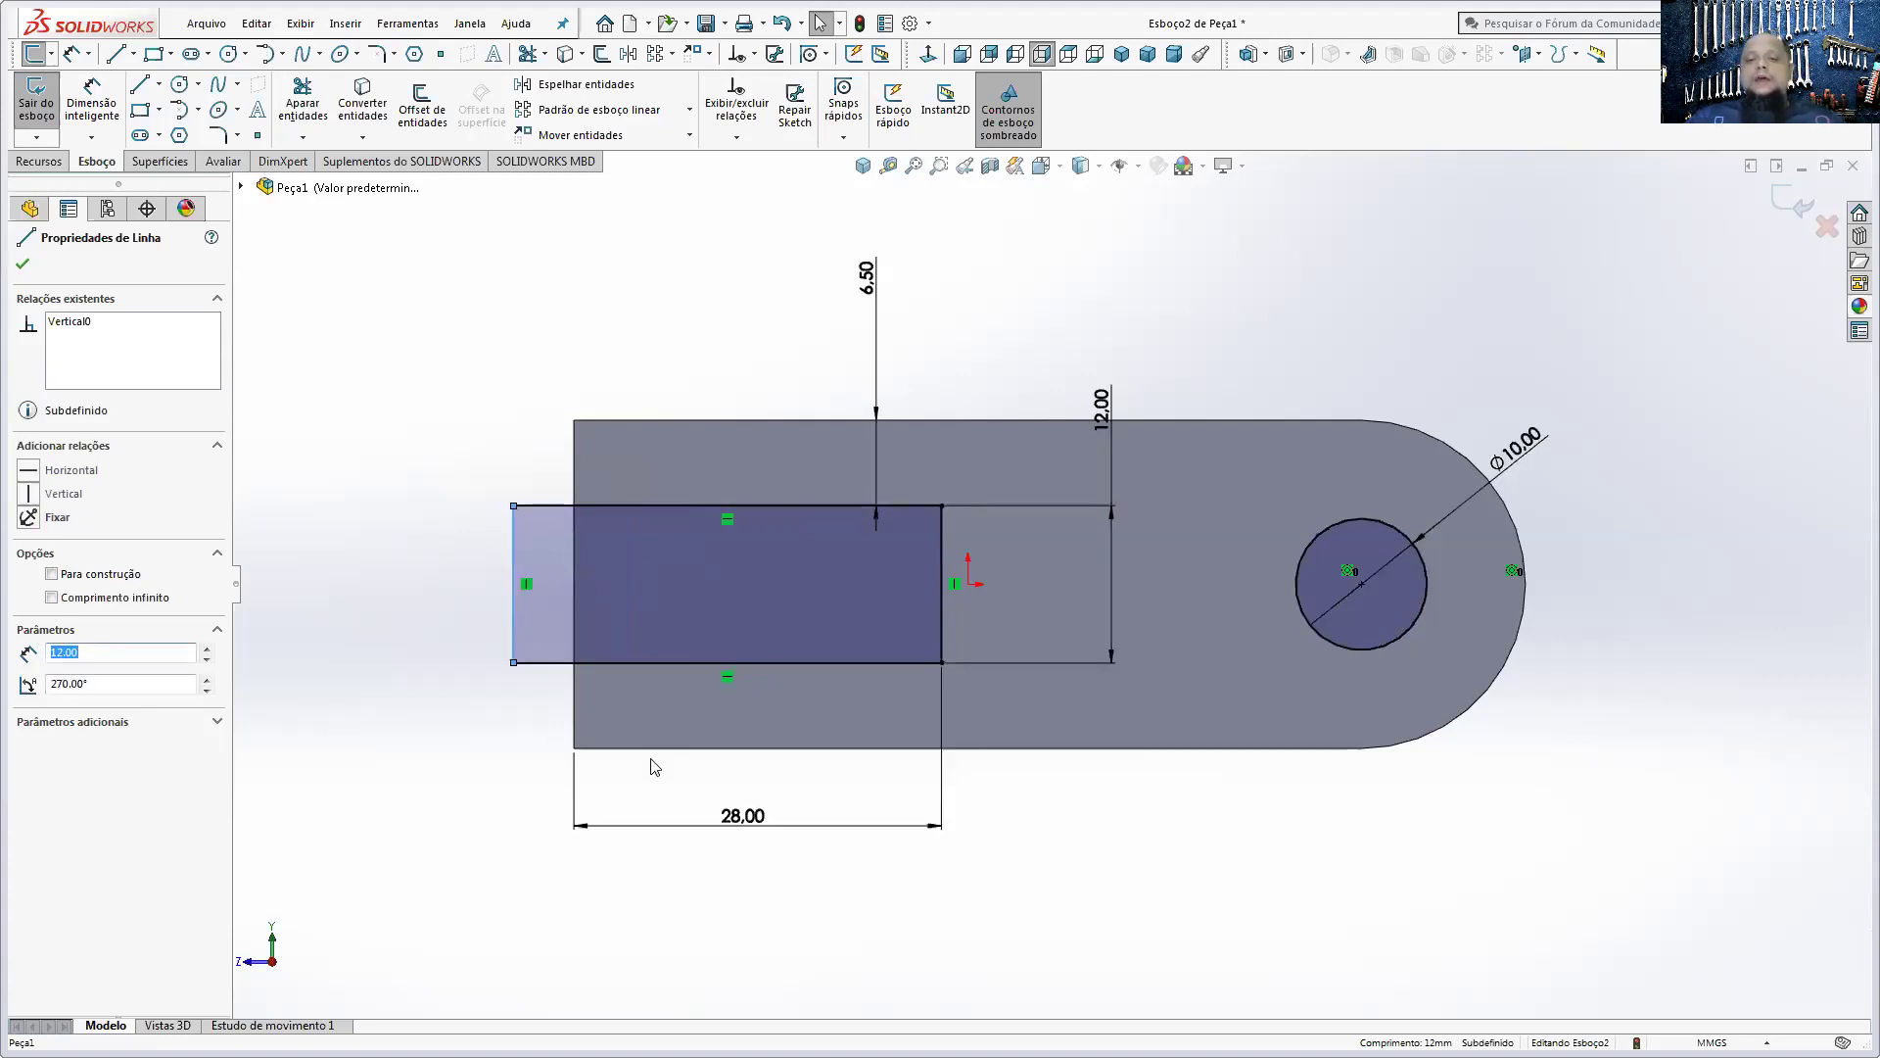
- Cut the slot sketch into the part as 20 mm extruded cut Corte-extrusão1, viewed isometrically
click(863, 165)
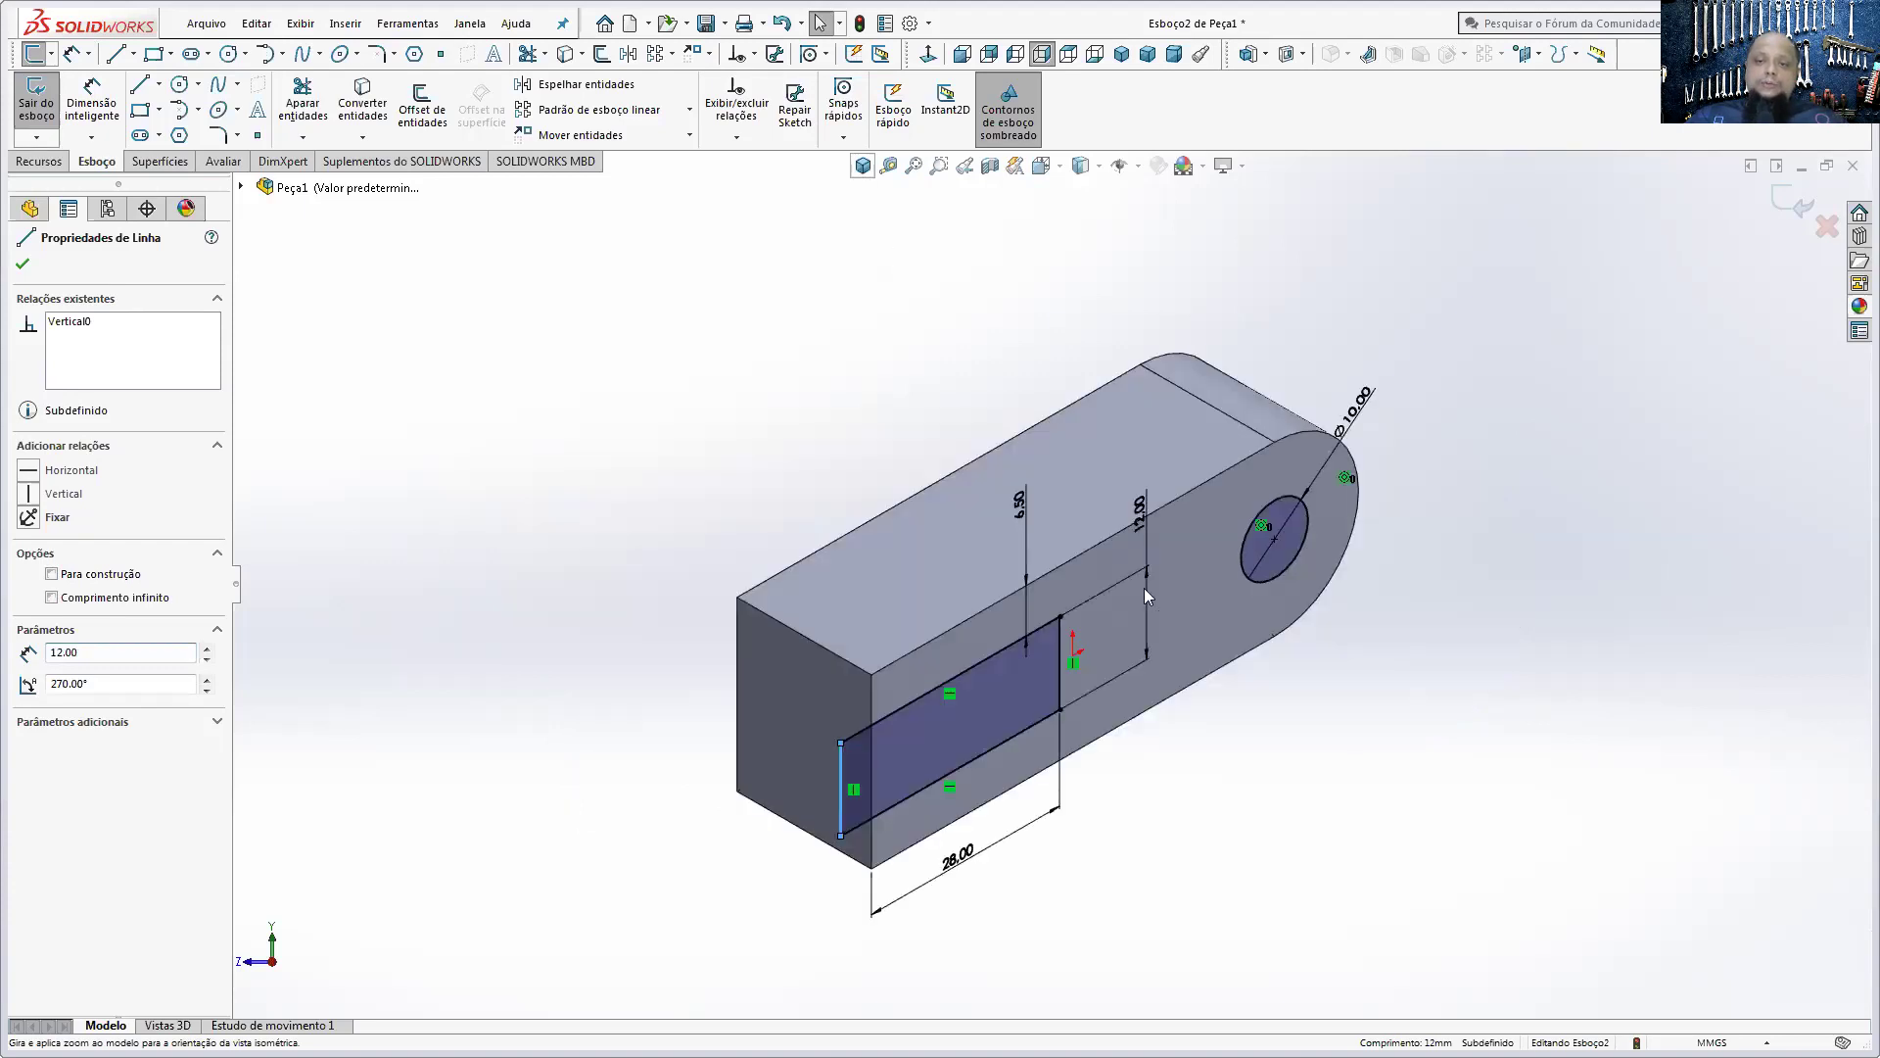
click(41, 161)
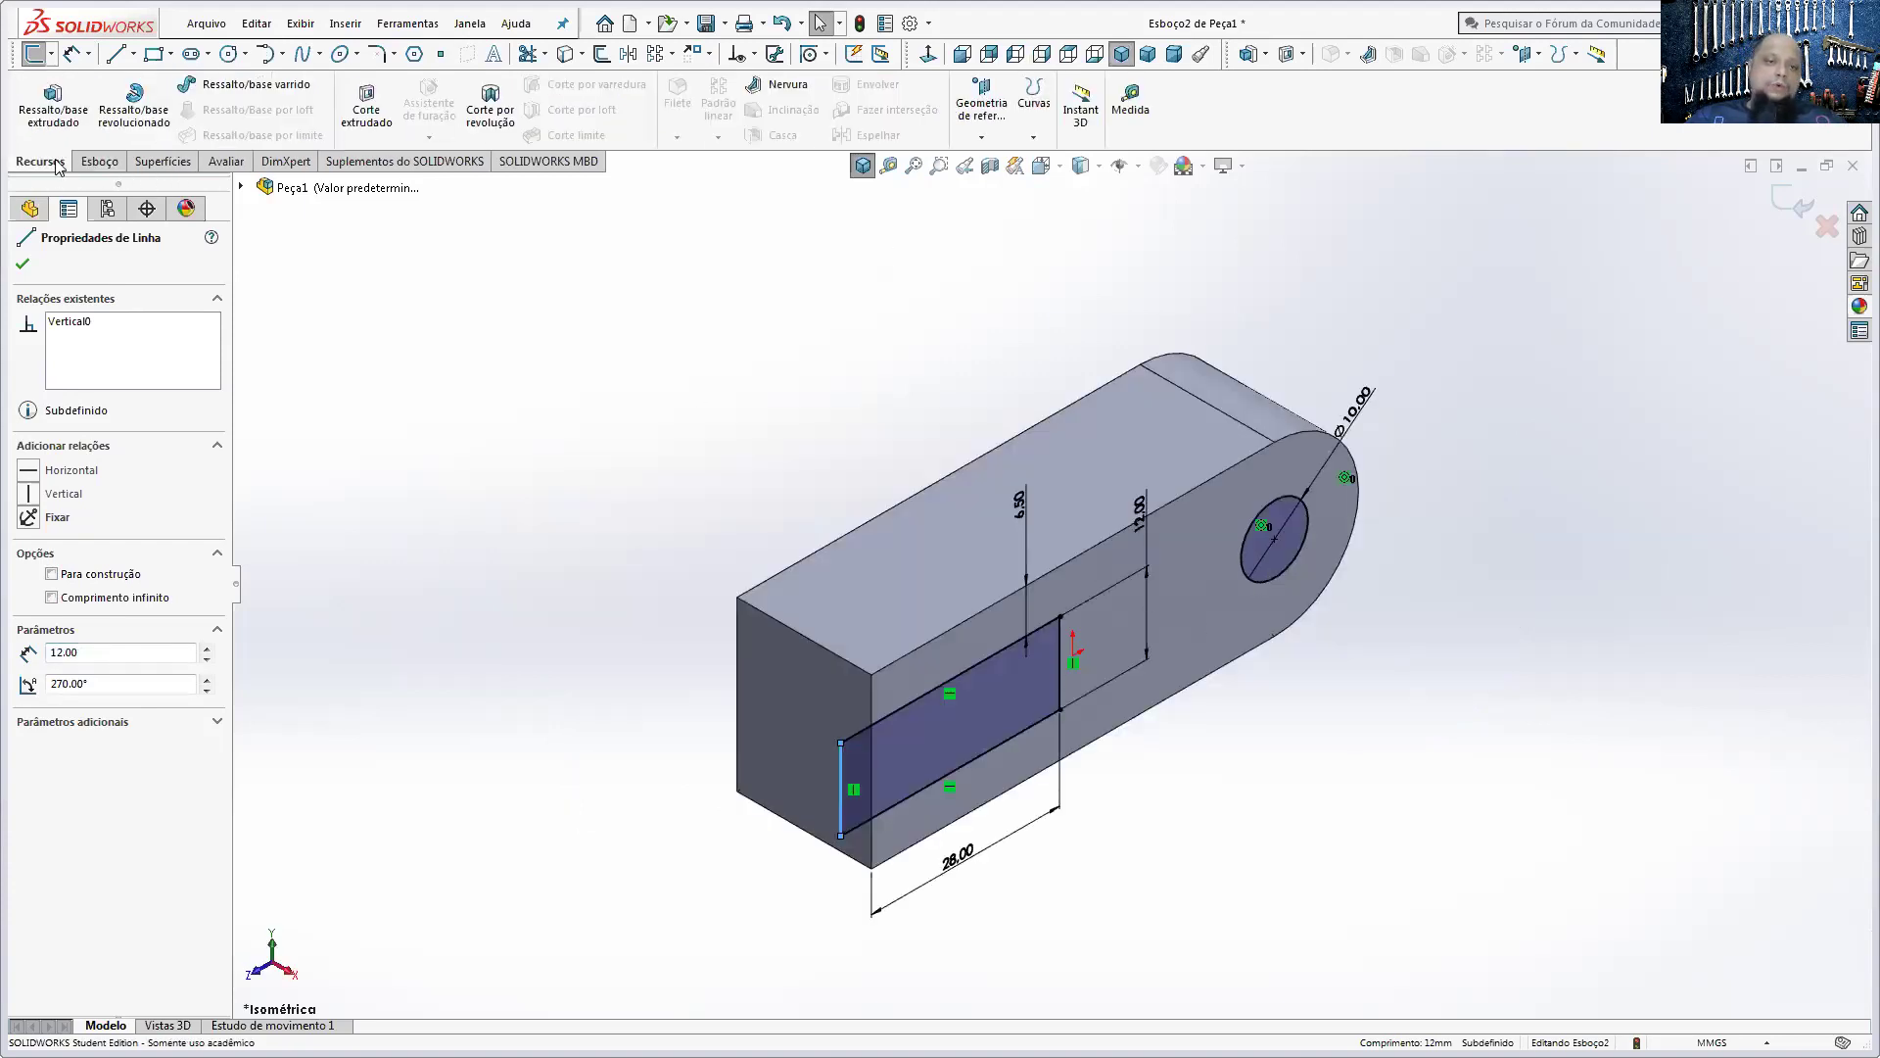
click(366, 103)
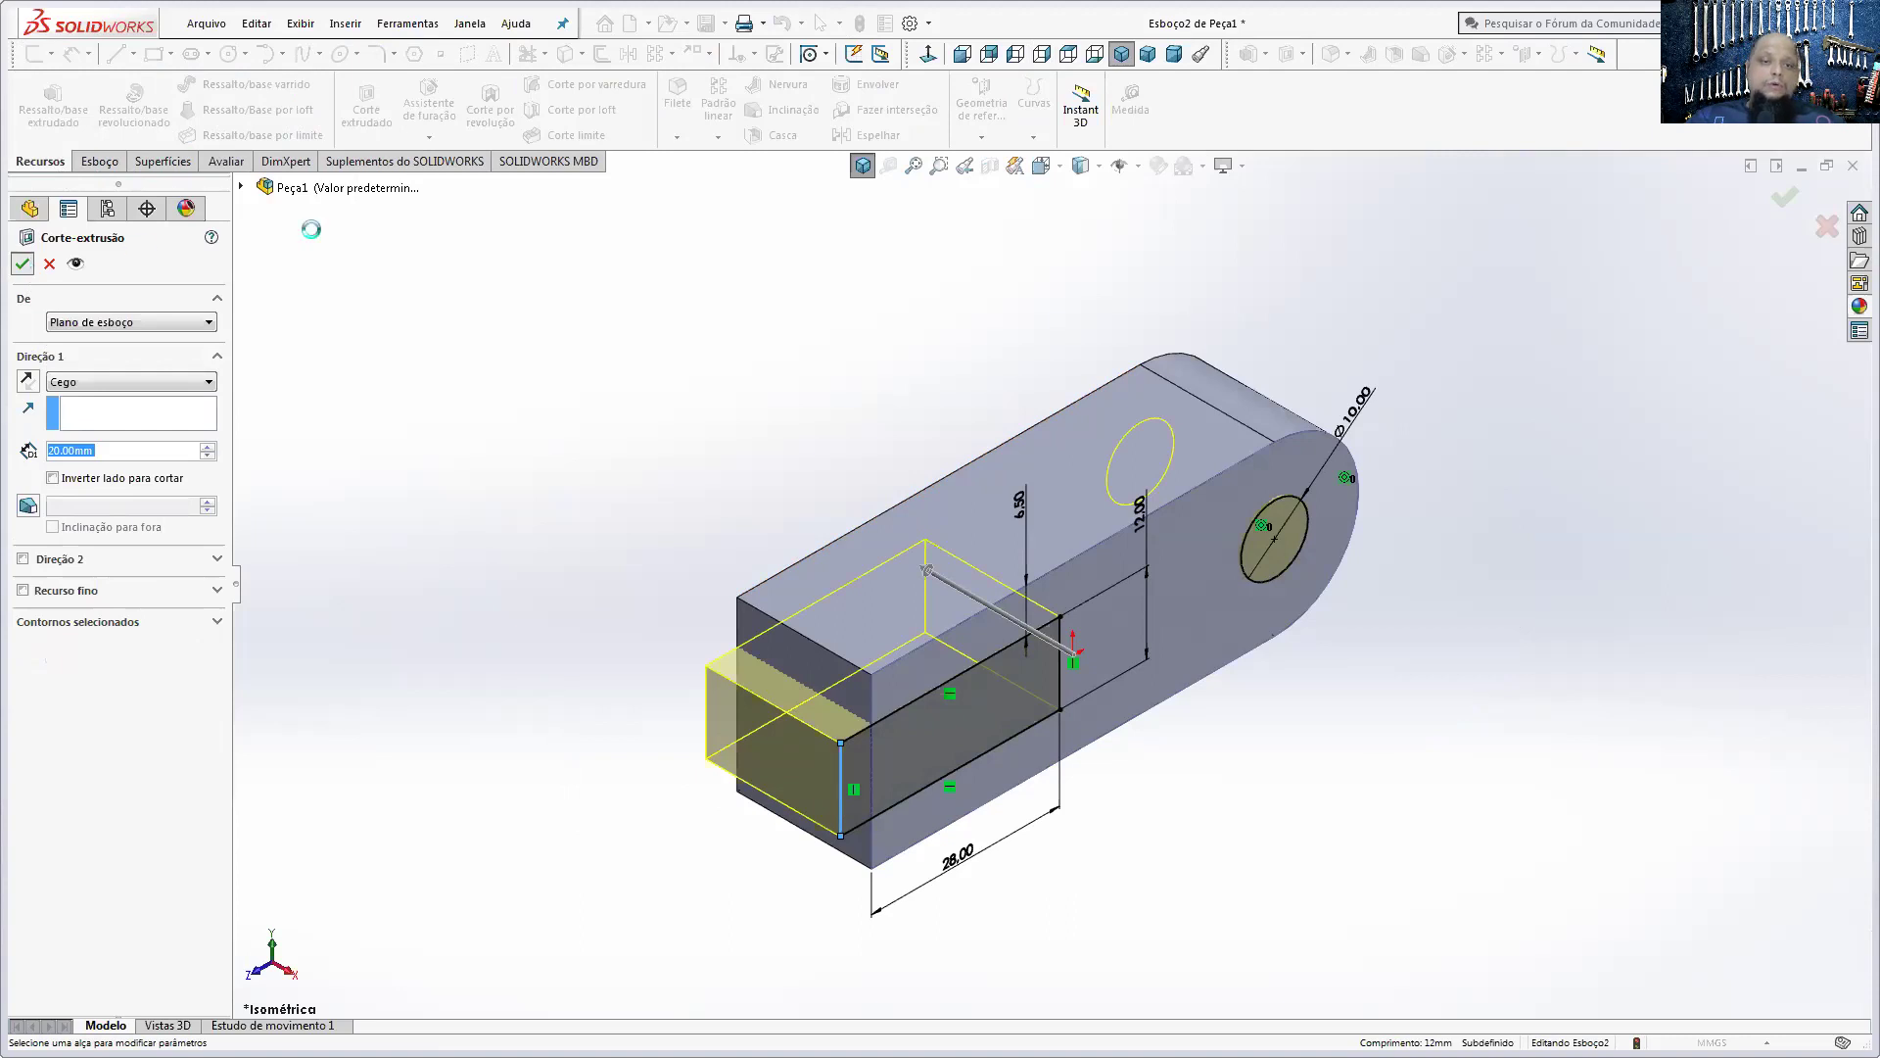
click(22, 264)
mouse_move(1030, 676)
middle_down()
mouse_move(966, 520)
mouse_move(891, 470)
mouse_move(1011, 563)
mouse_move(923, 558)
mouse_move(1008, 621)
mouse_move(1011, 647)
middle_up()
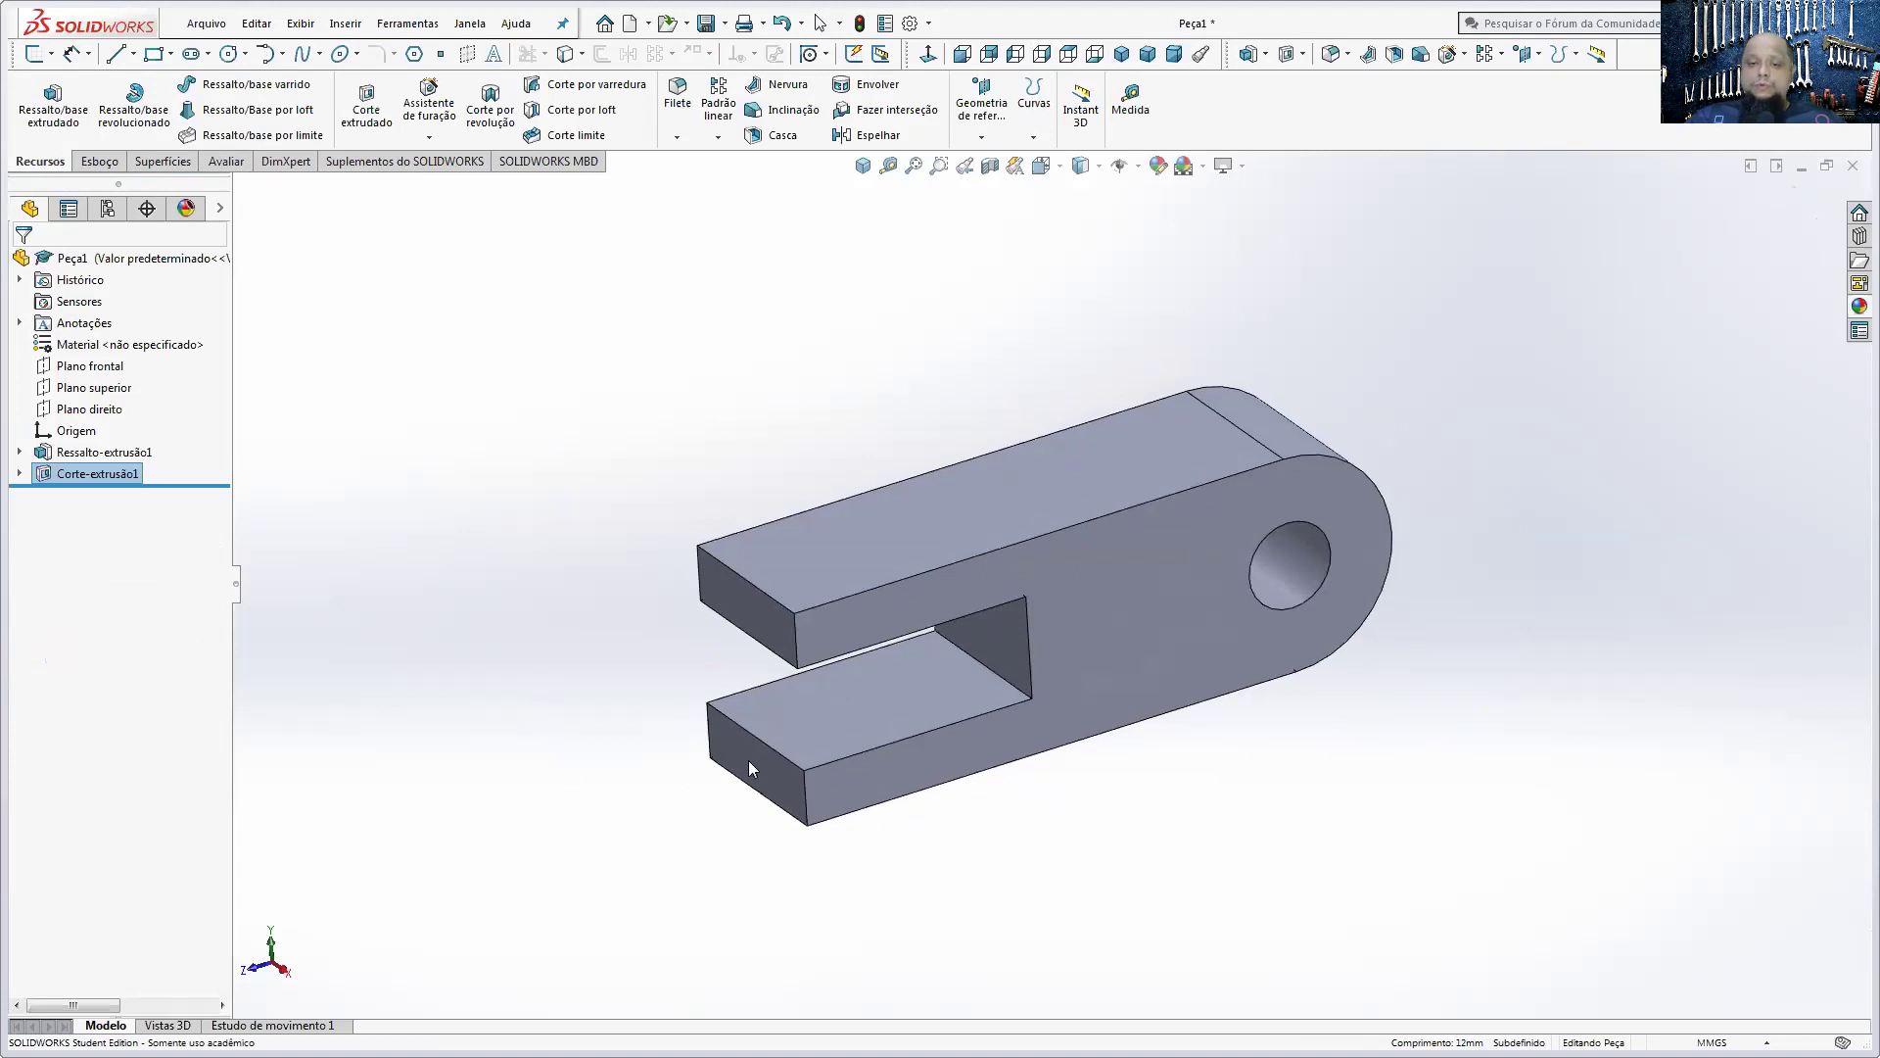
- Return to isometric view and select Corte-extrusão1 in the feature tree
key(Escape)
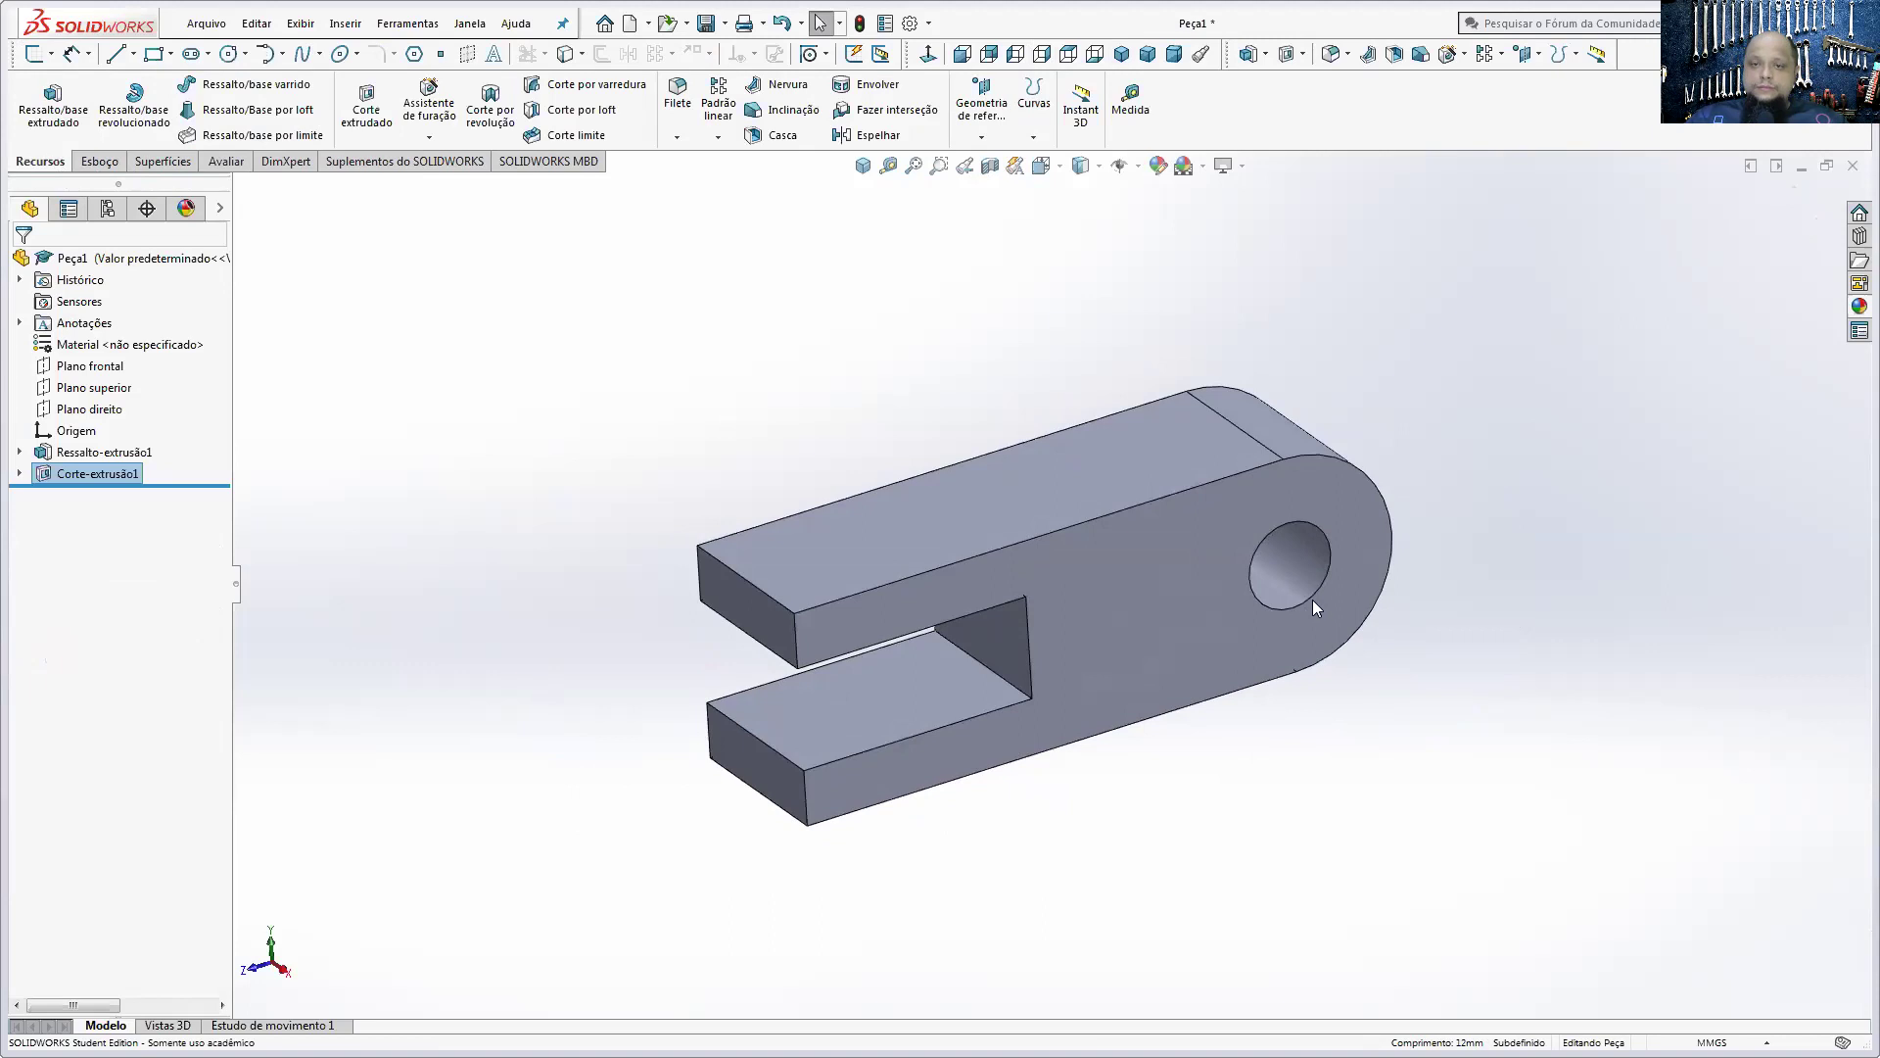
click(863, 165)
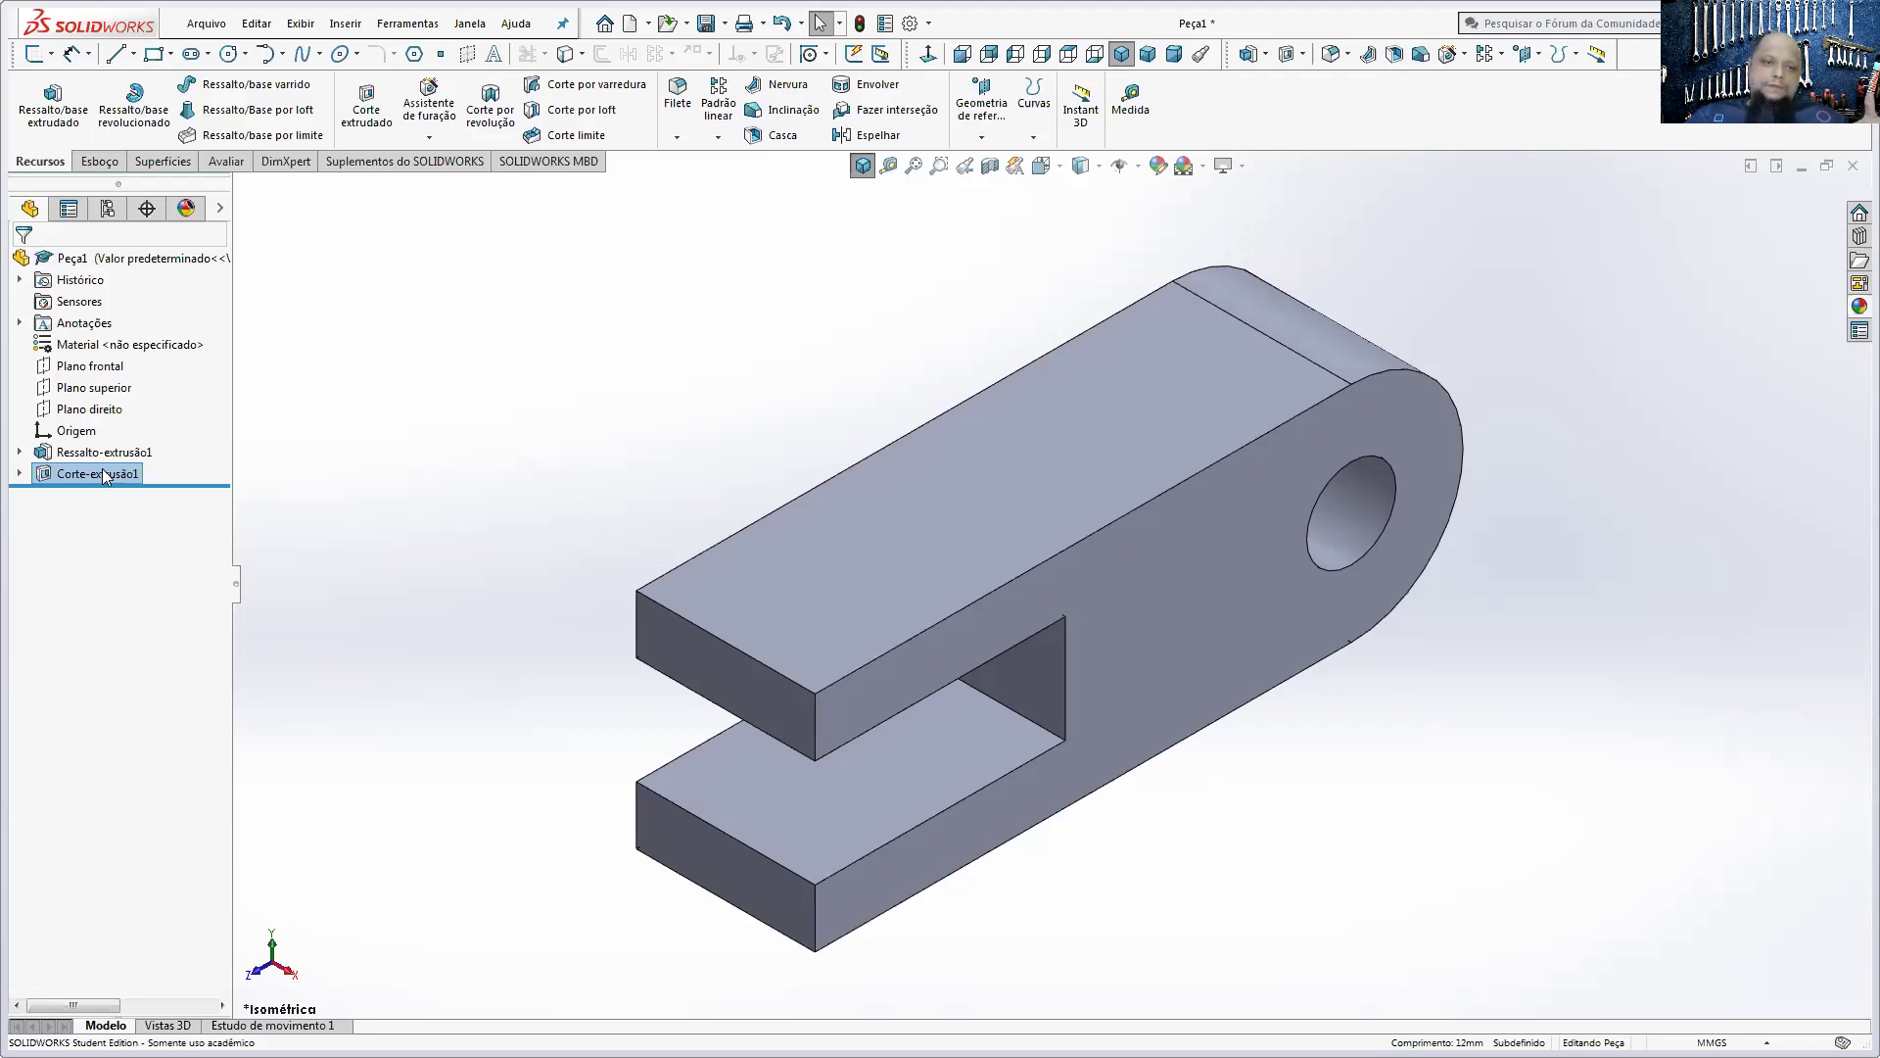
click(20, 474)
- Open sketch Esboço2 for editing, view it Normal To, and reposition the rectangle's left edge
right_click(76, 496)
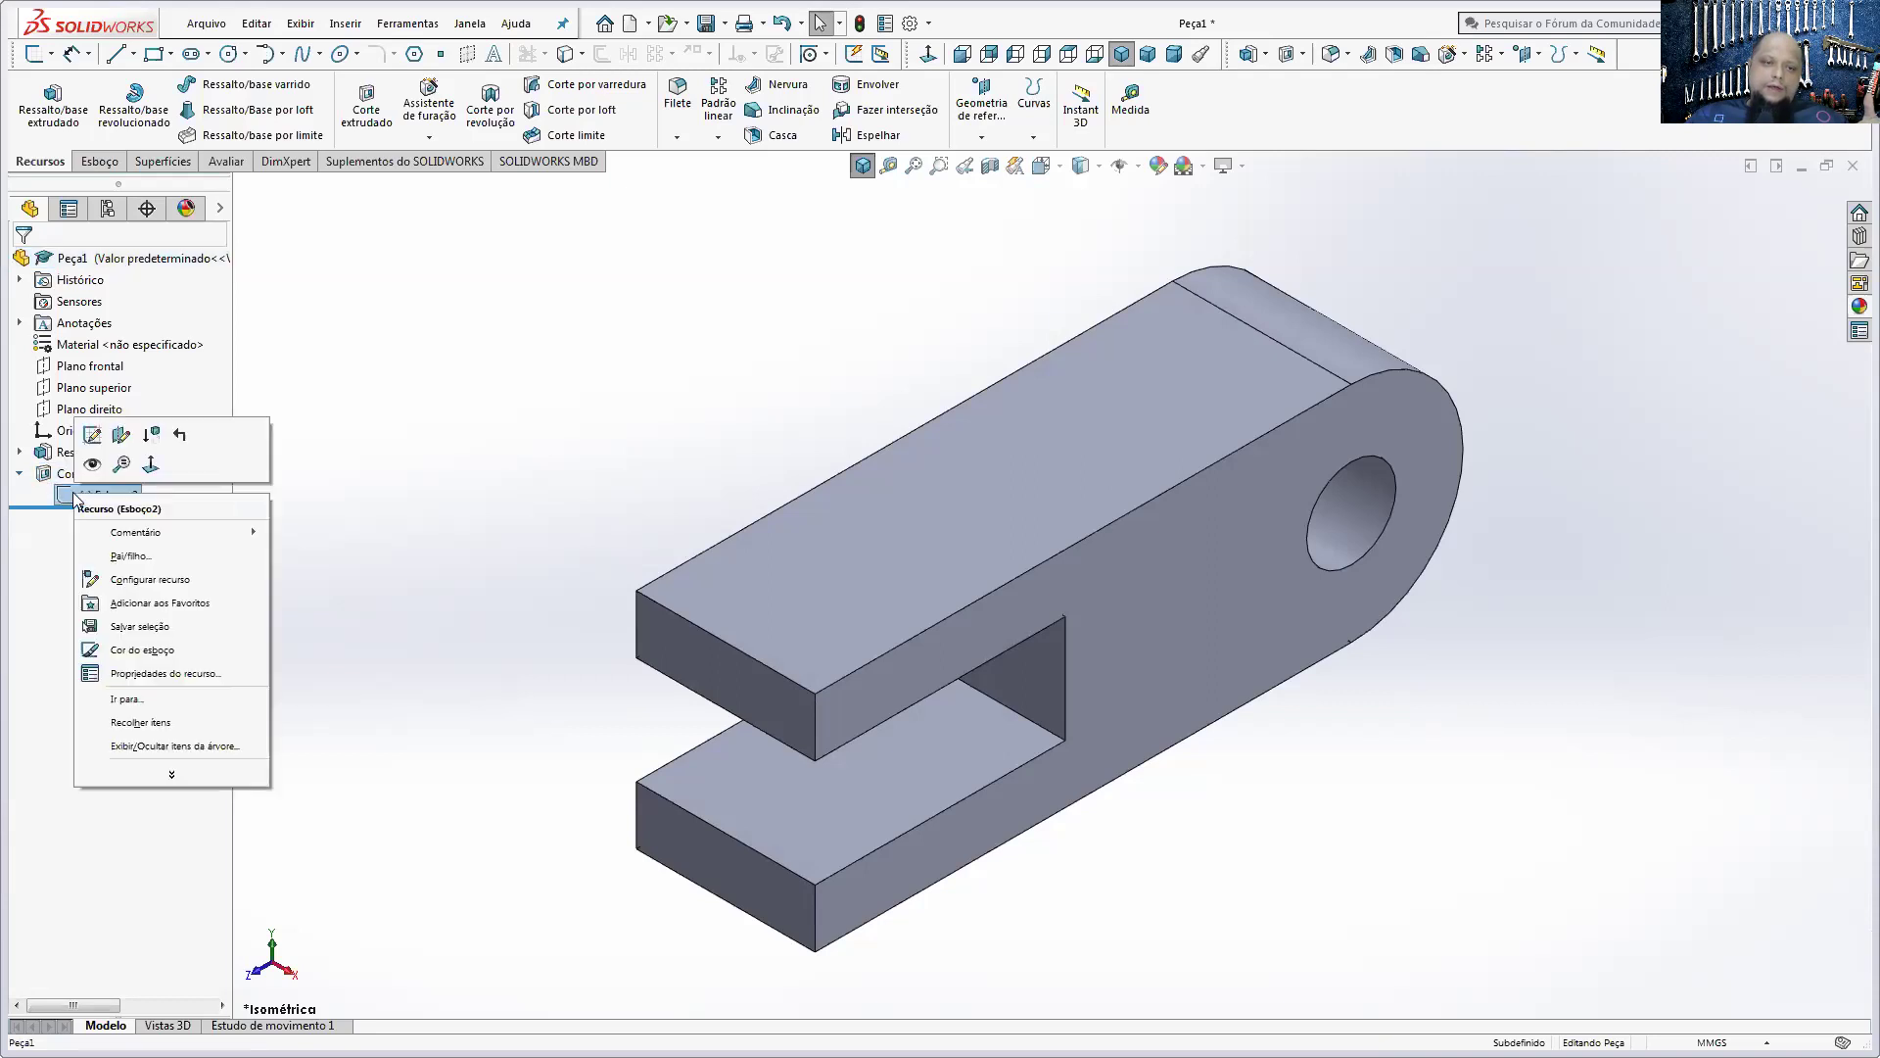
click(91, 434)
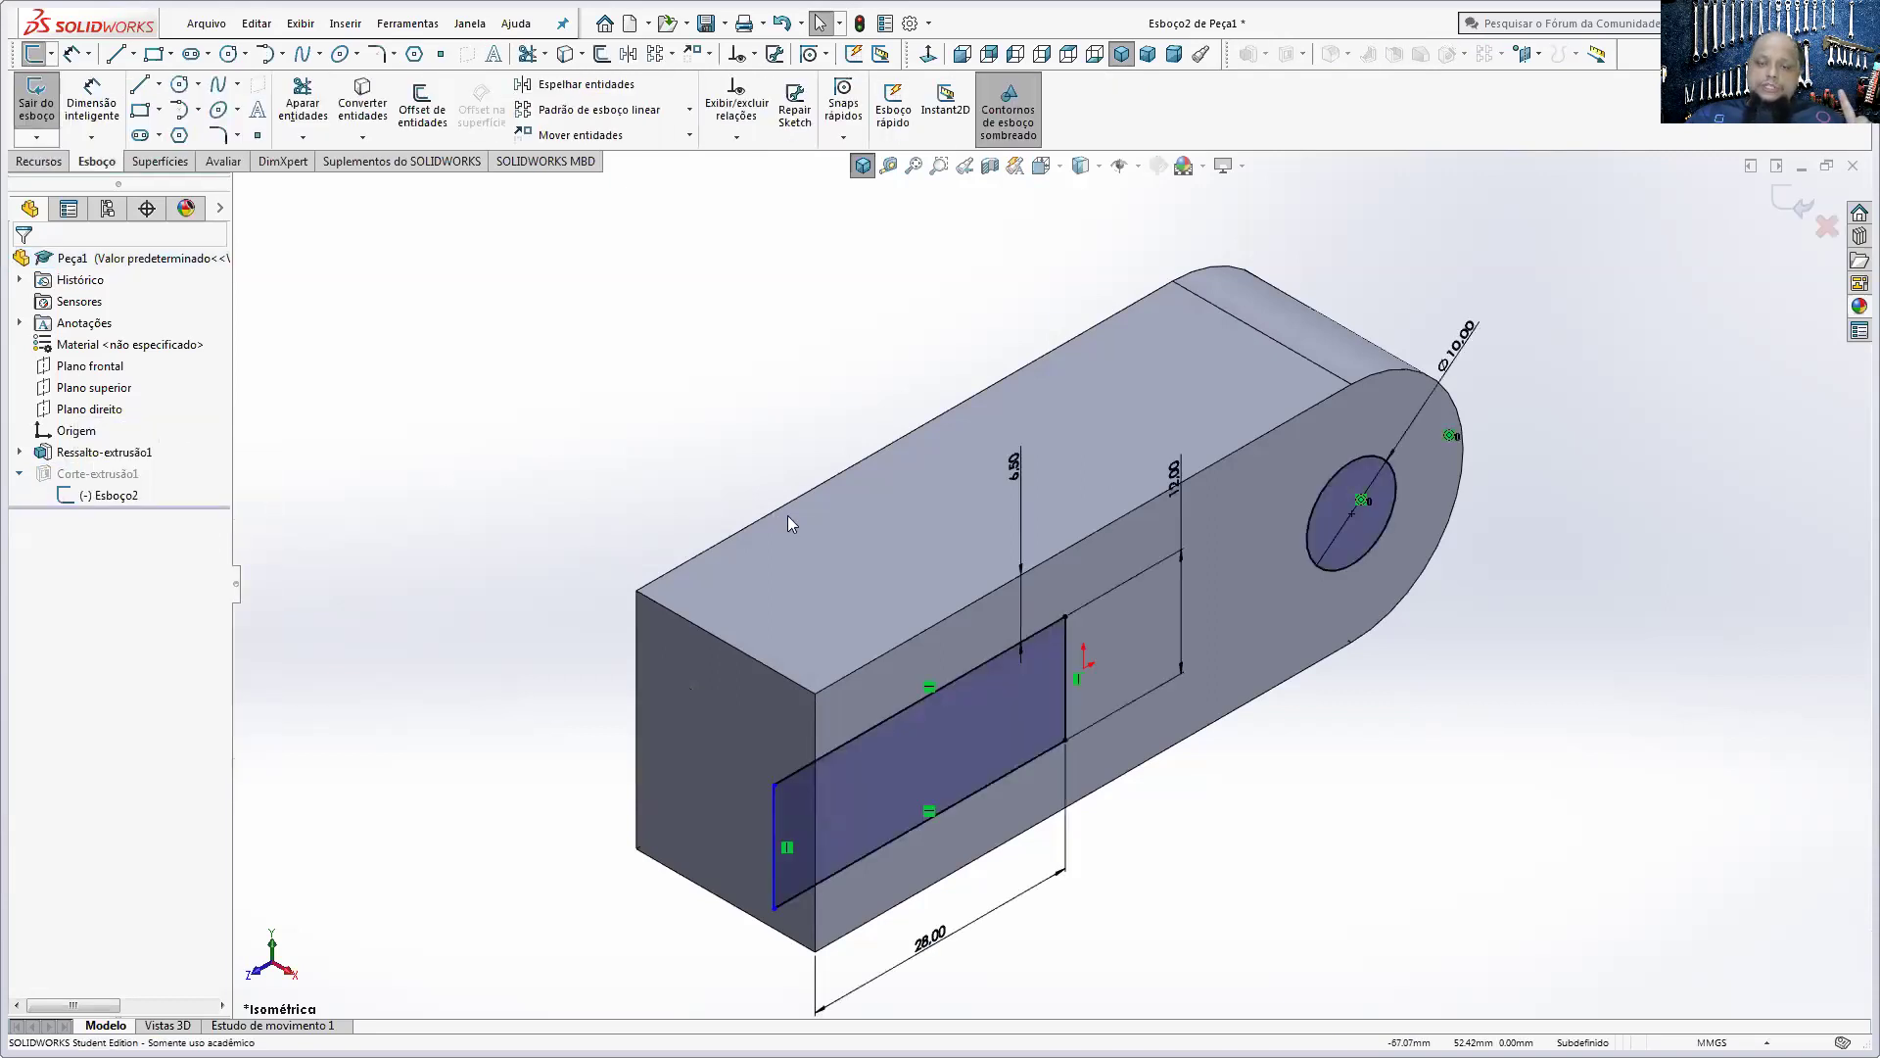
click(927, 54)
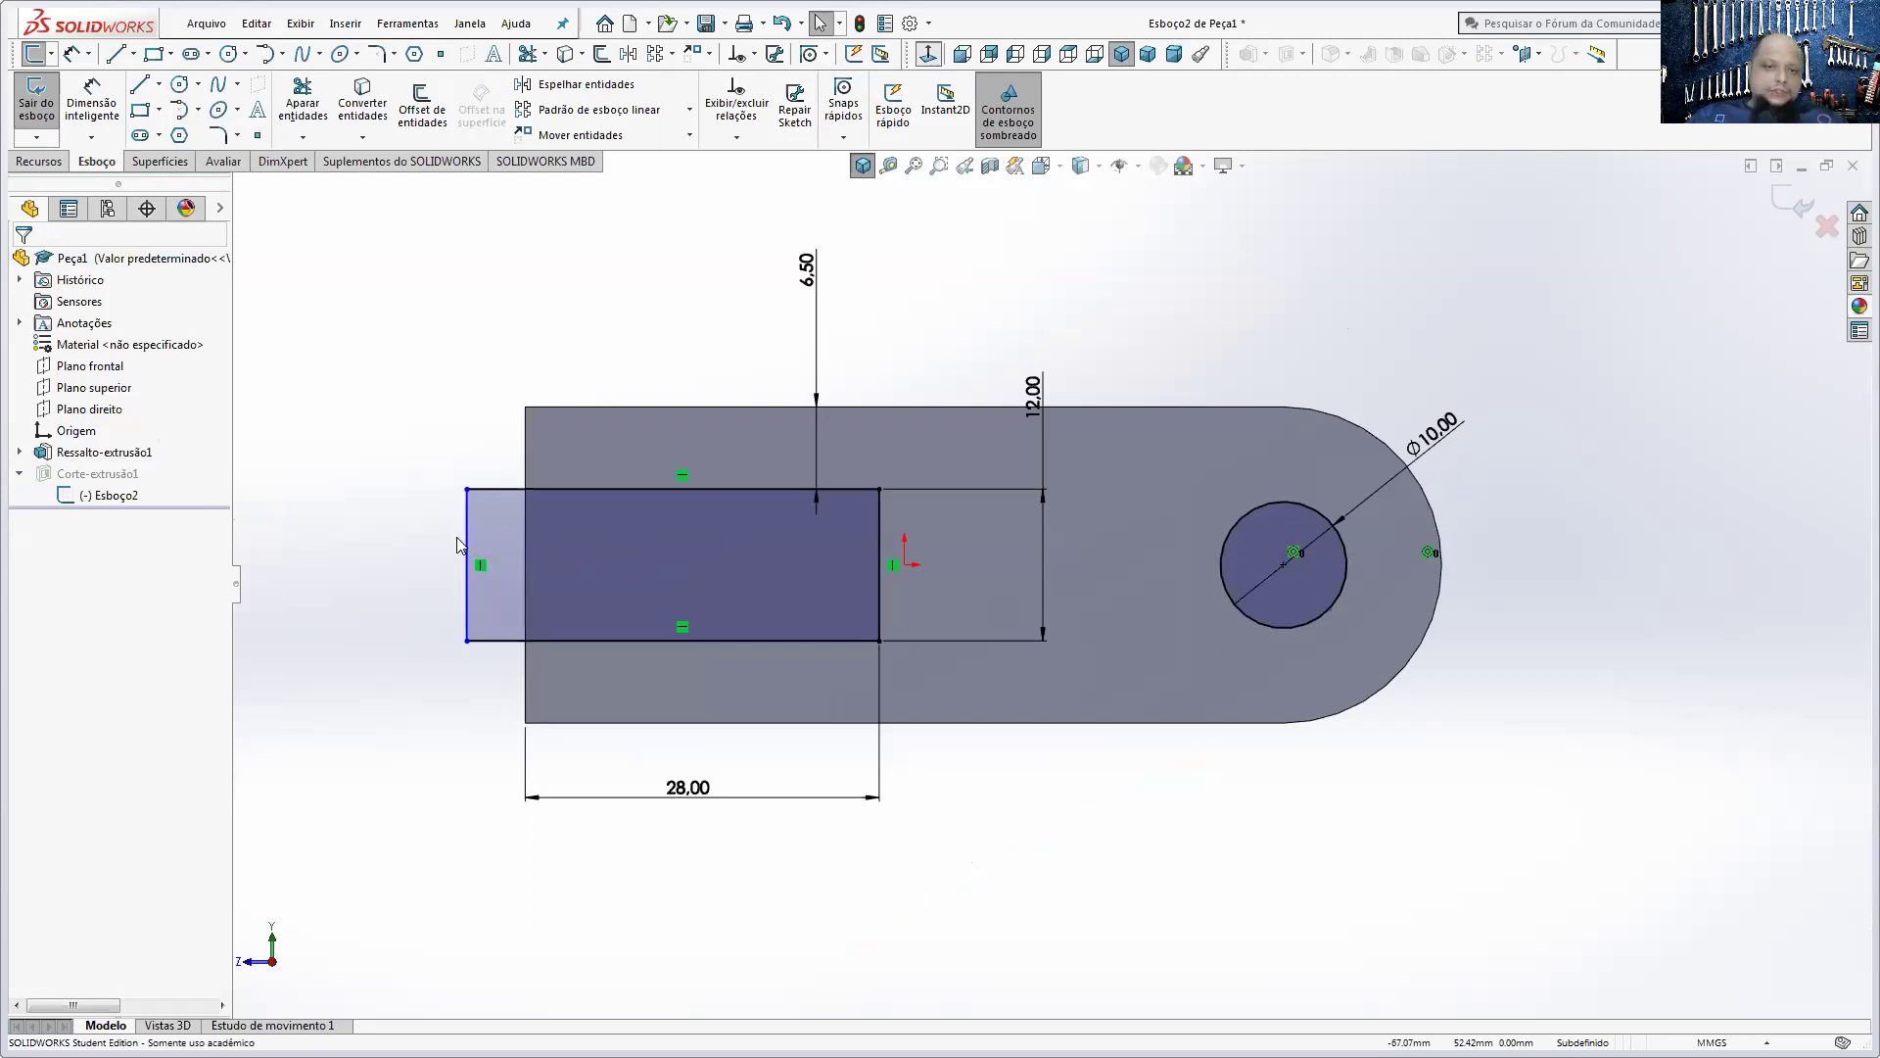
ctrl+middle_drag(463, 555, 750, 550)
scroll(762, 572, down, 2)
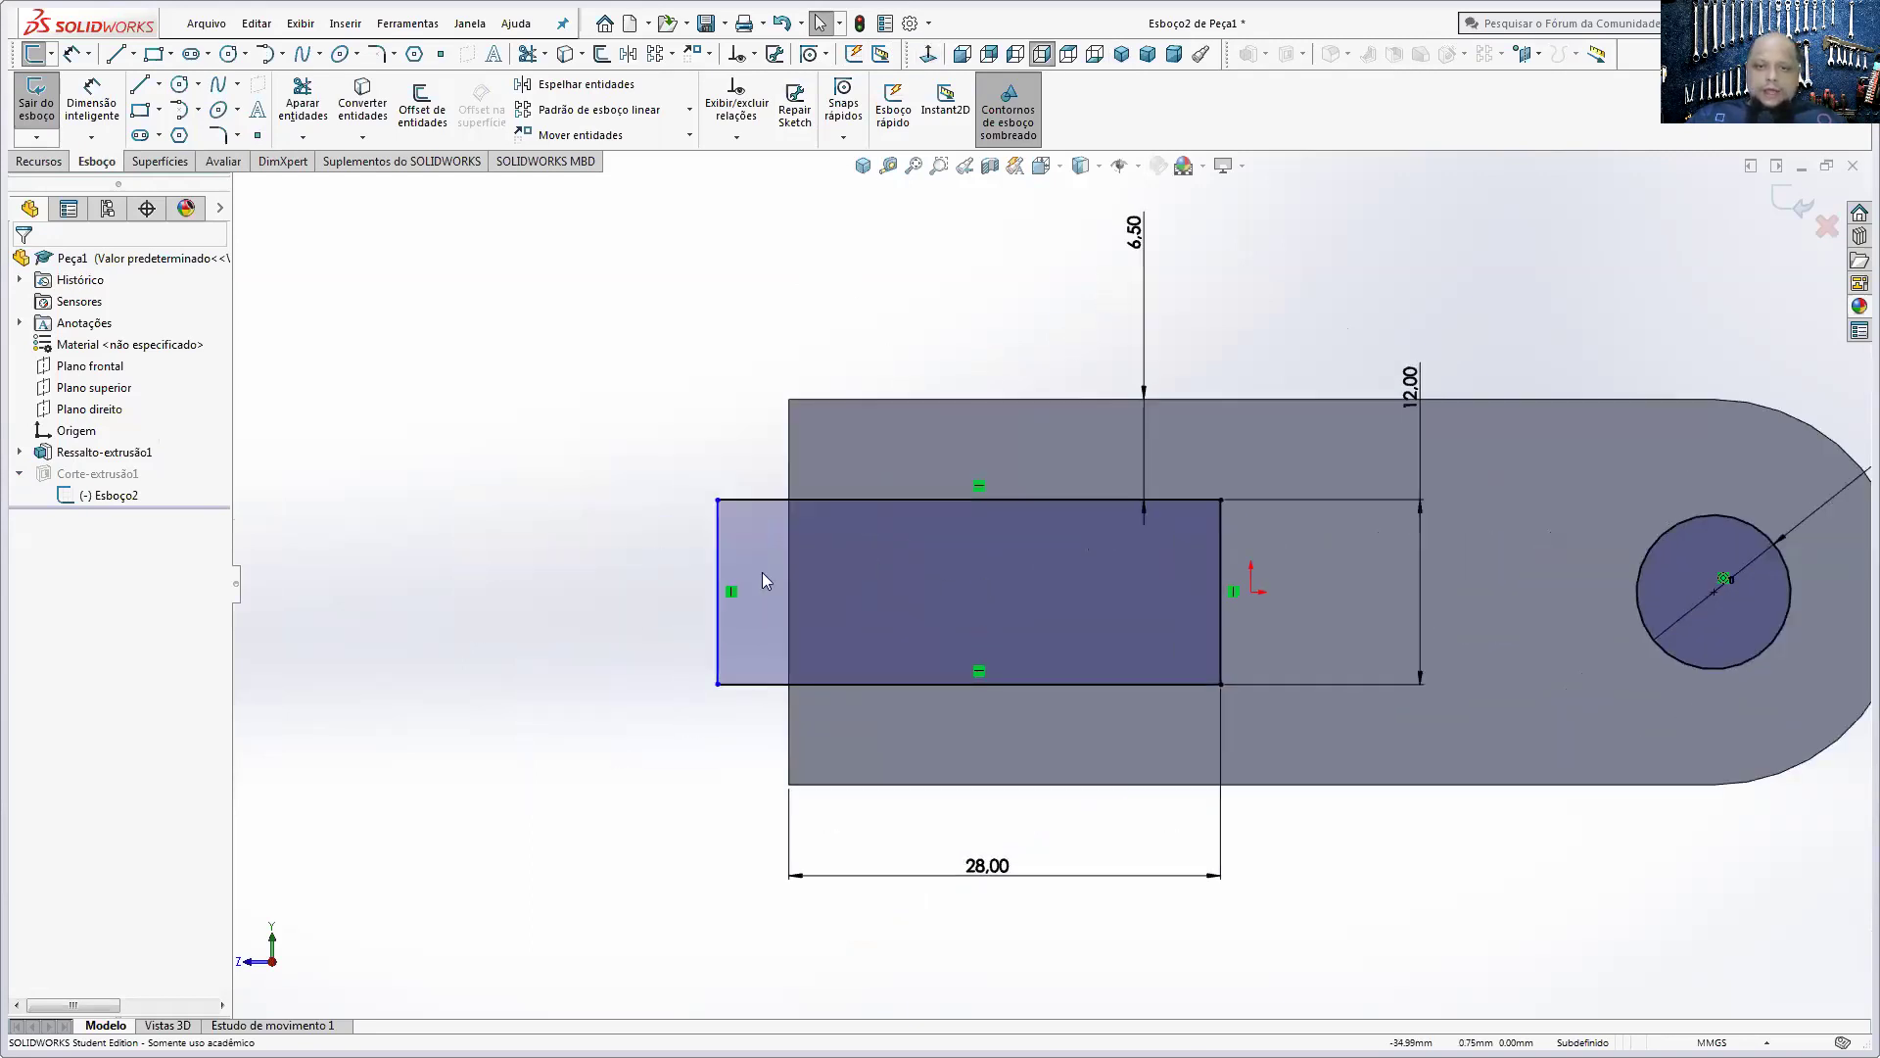
scroll(760, 605, down, 3)
scroll(799, 615, down, 3)
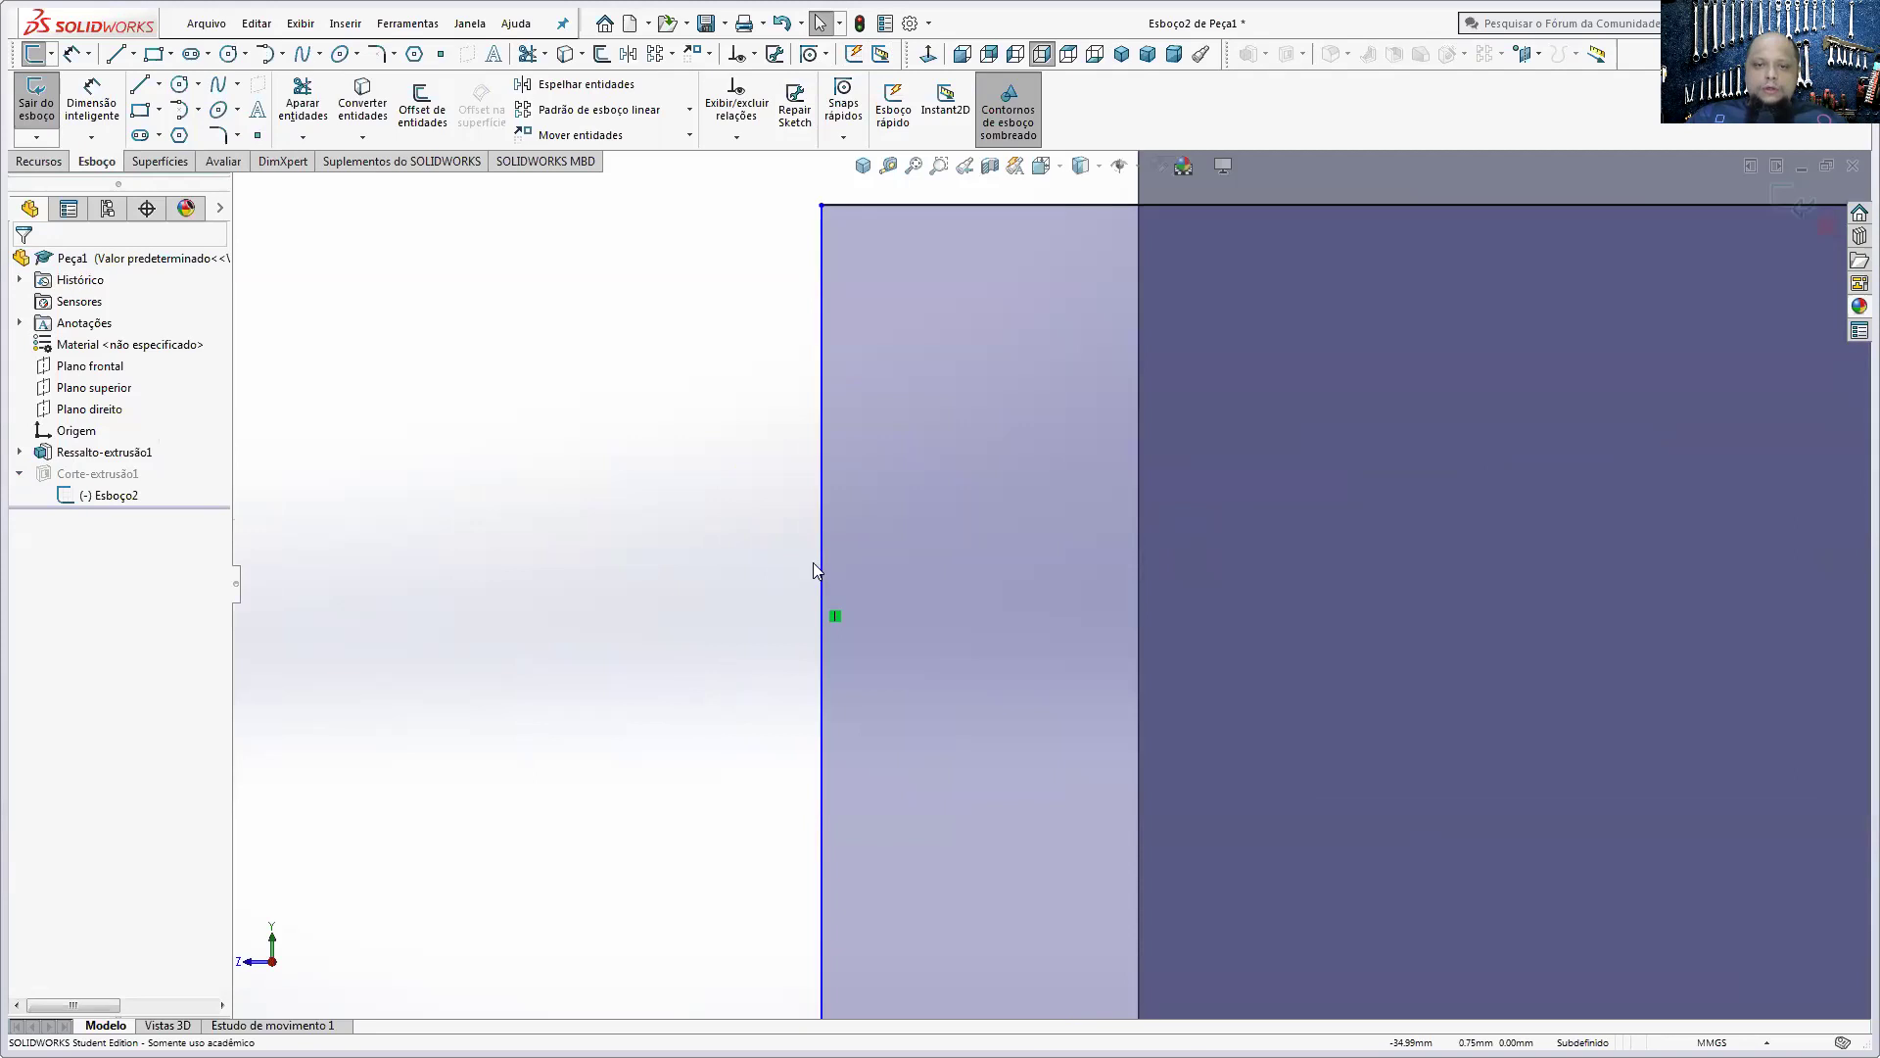
scroll(840, 619, up, 2)
scroll(854, 617, up, 1)
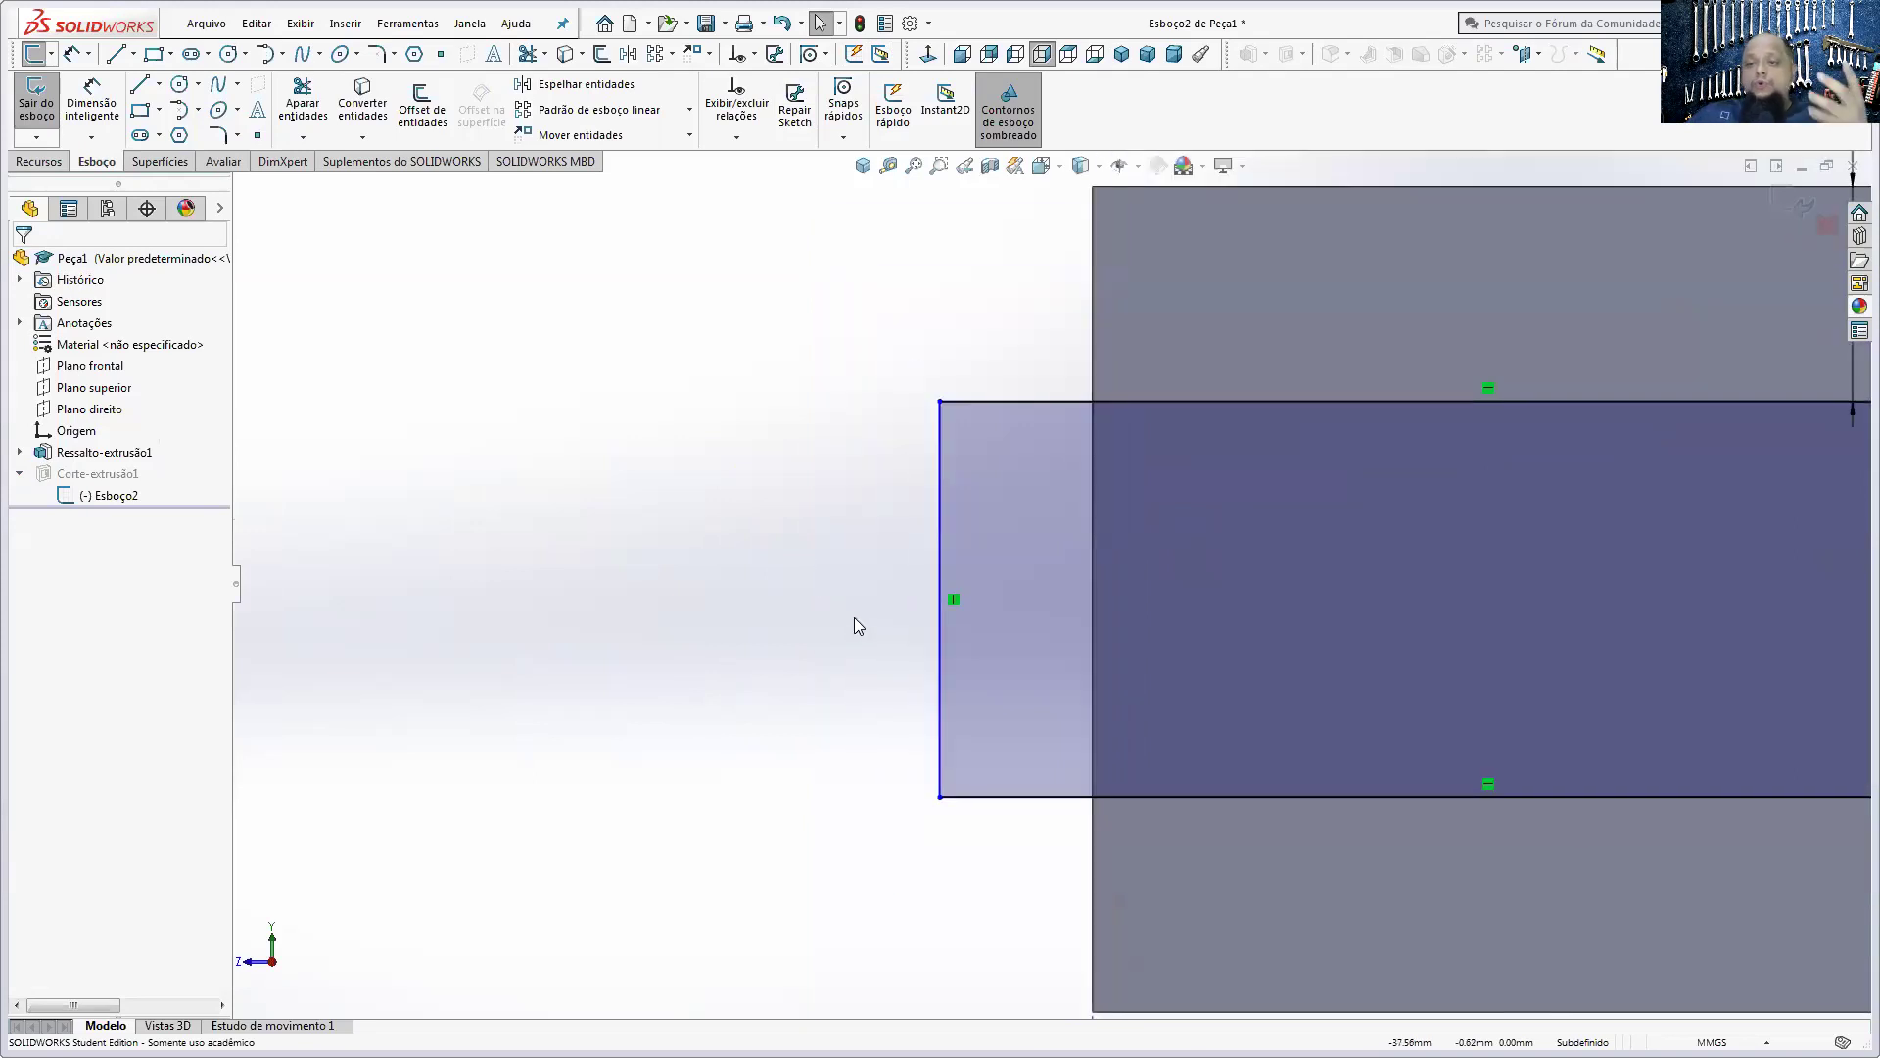
scroll(843, 617, up, 1)
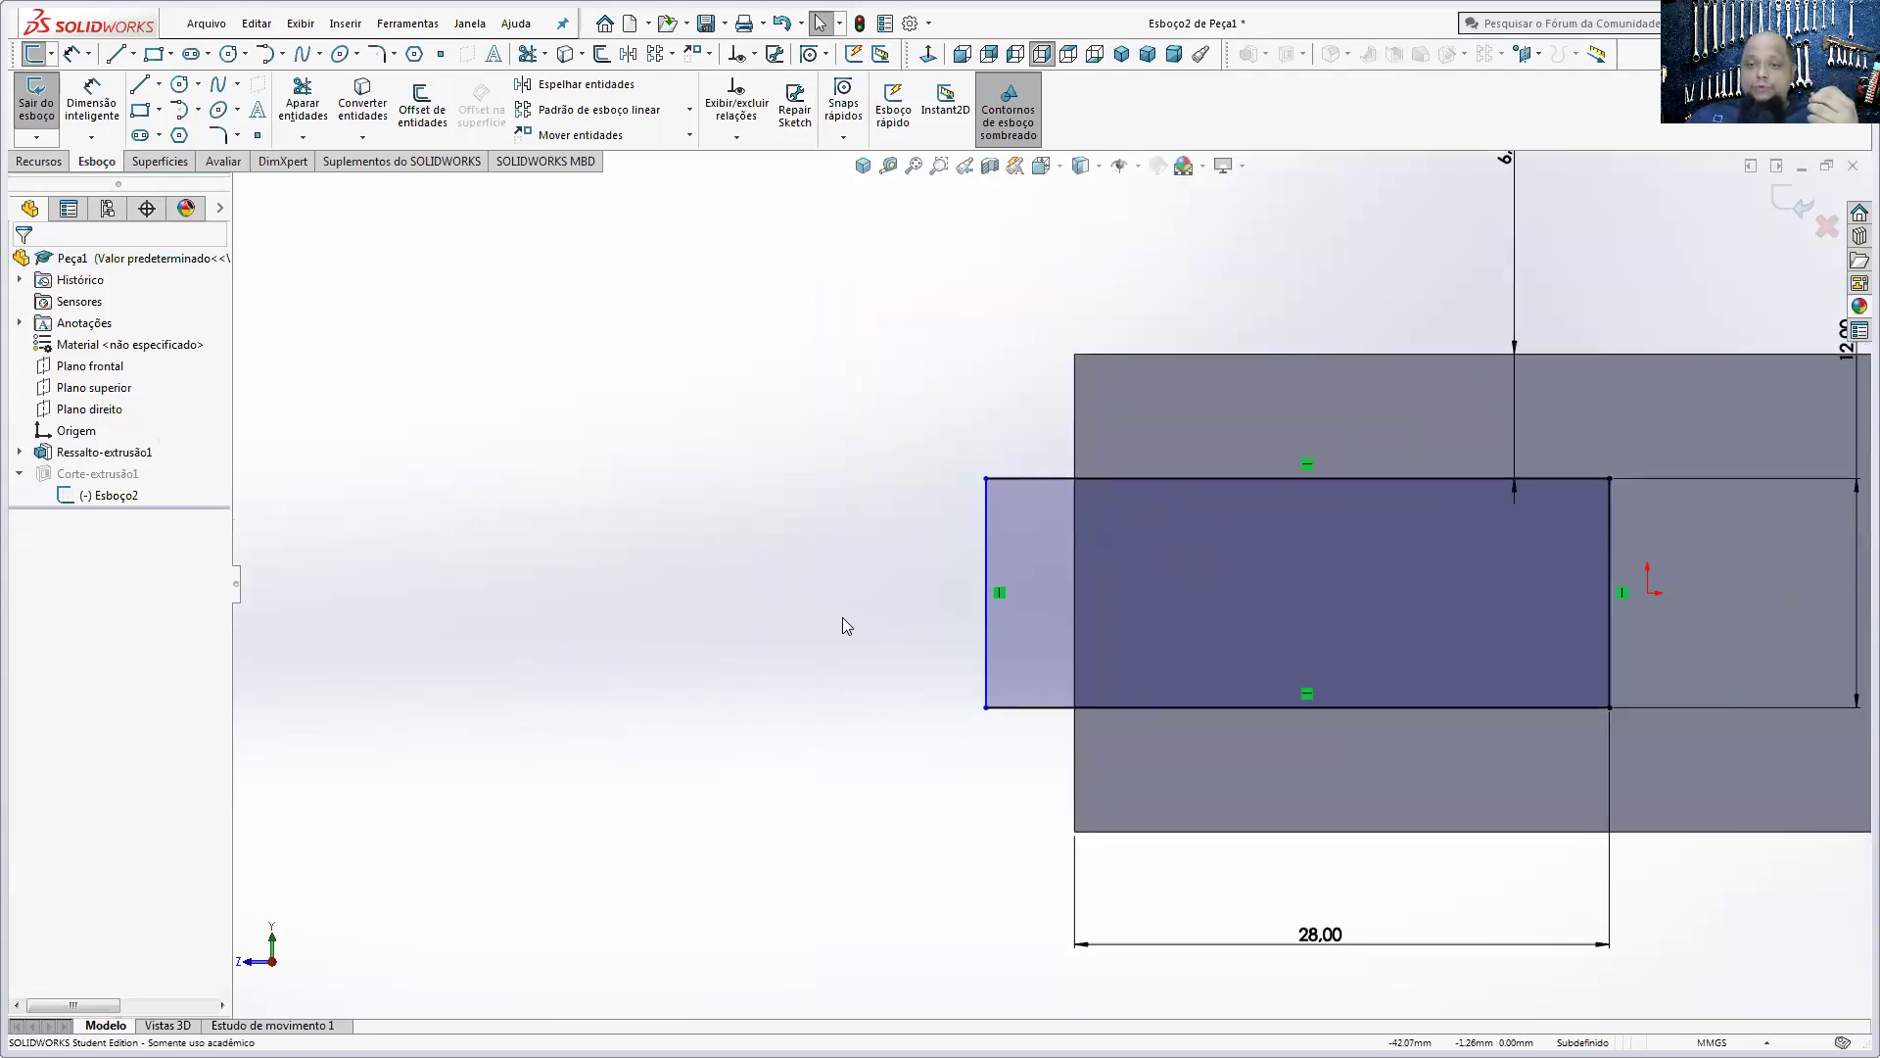
click(1152, 480)
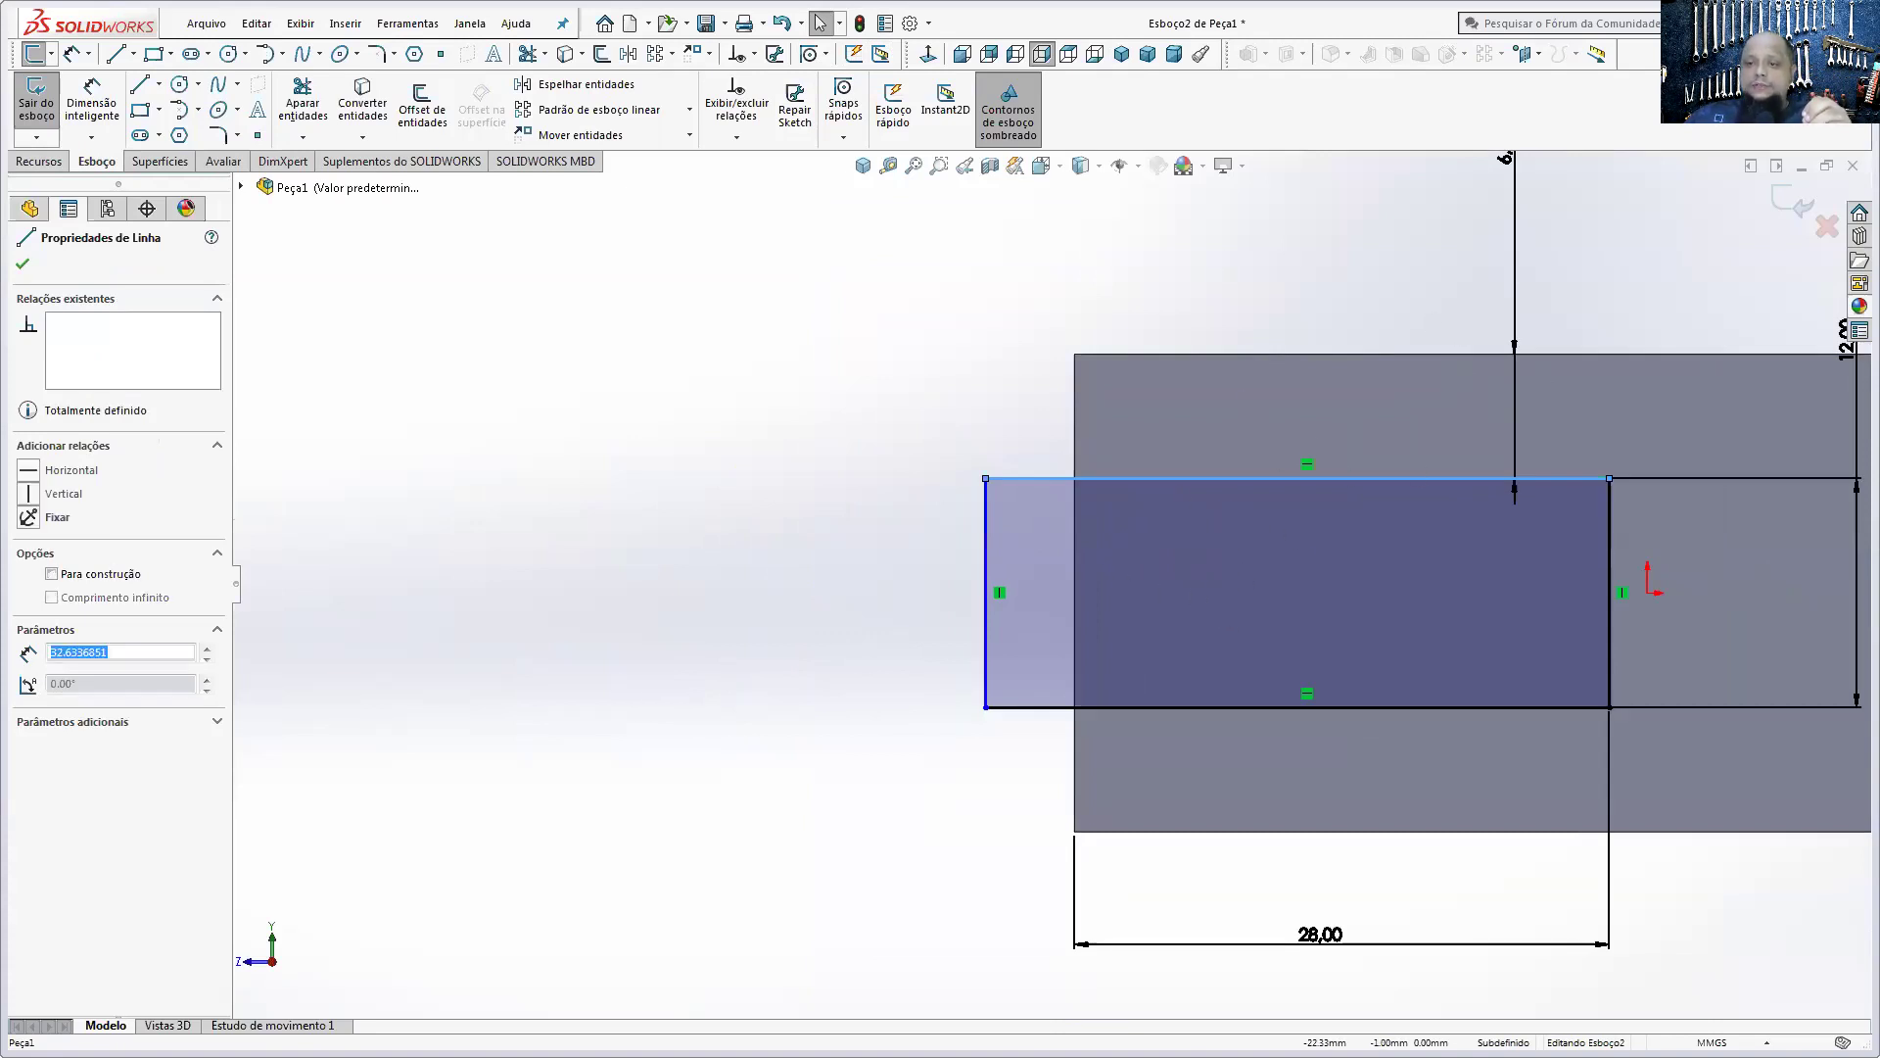
mouse_move(989, 542)
mouse_down()
mouse_move(928, 421)
mouse_move(907, 623)
mouse_up()
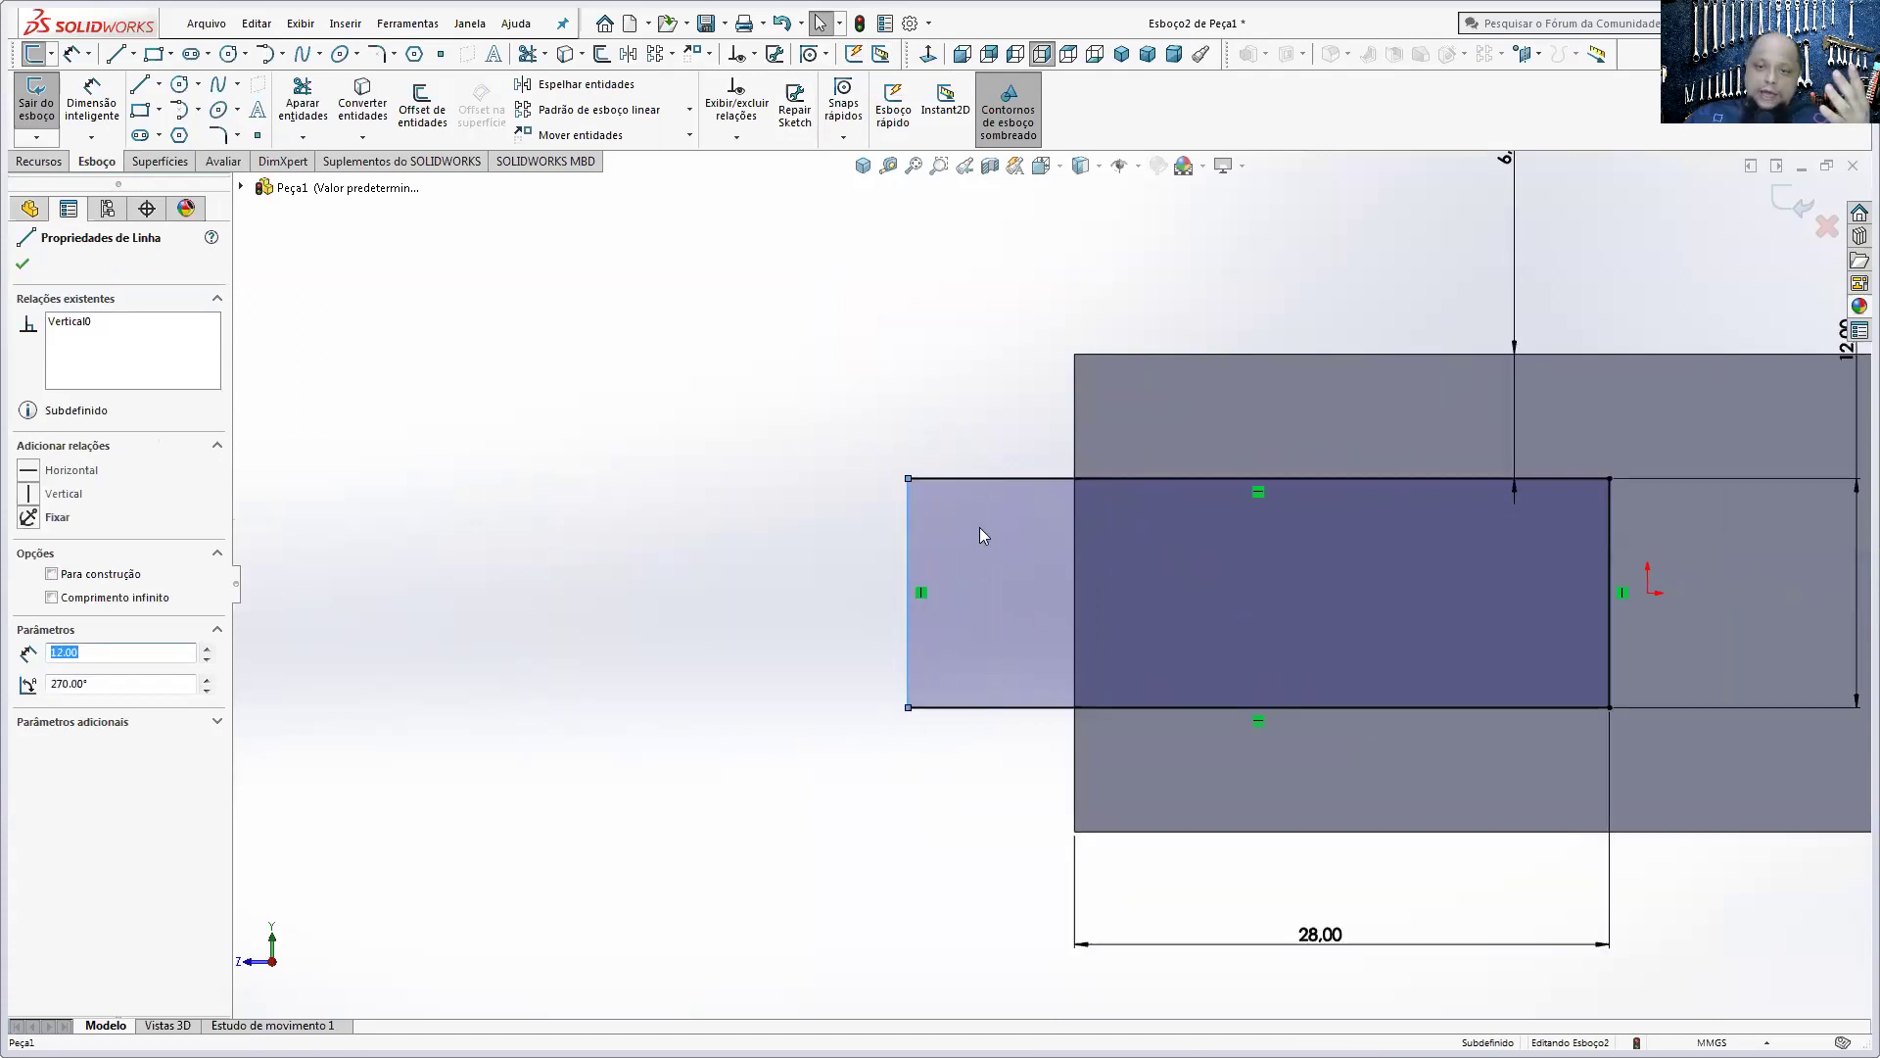
mouse_move(913, 534)
mouse_down()
mouse_move(1155, 546)
mouse_move(729, 547)
mouse_up()
click(727, 407)
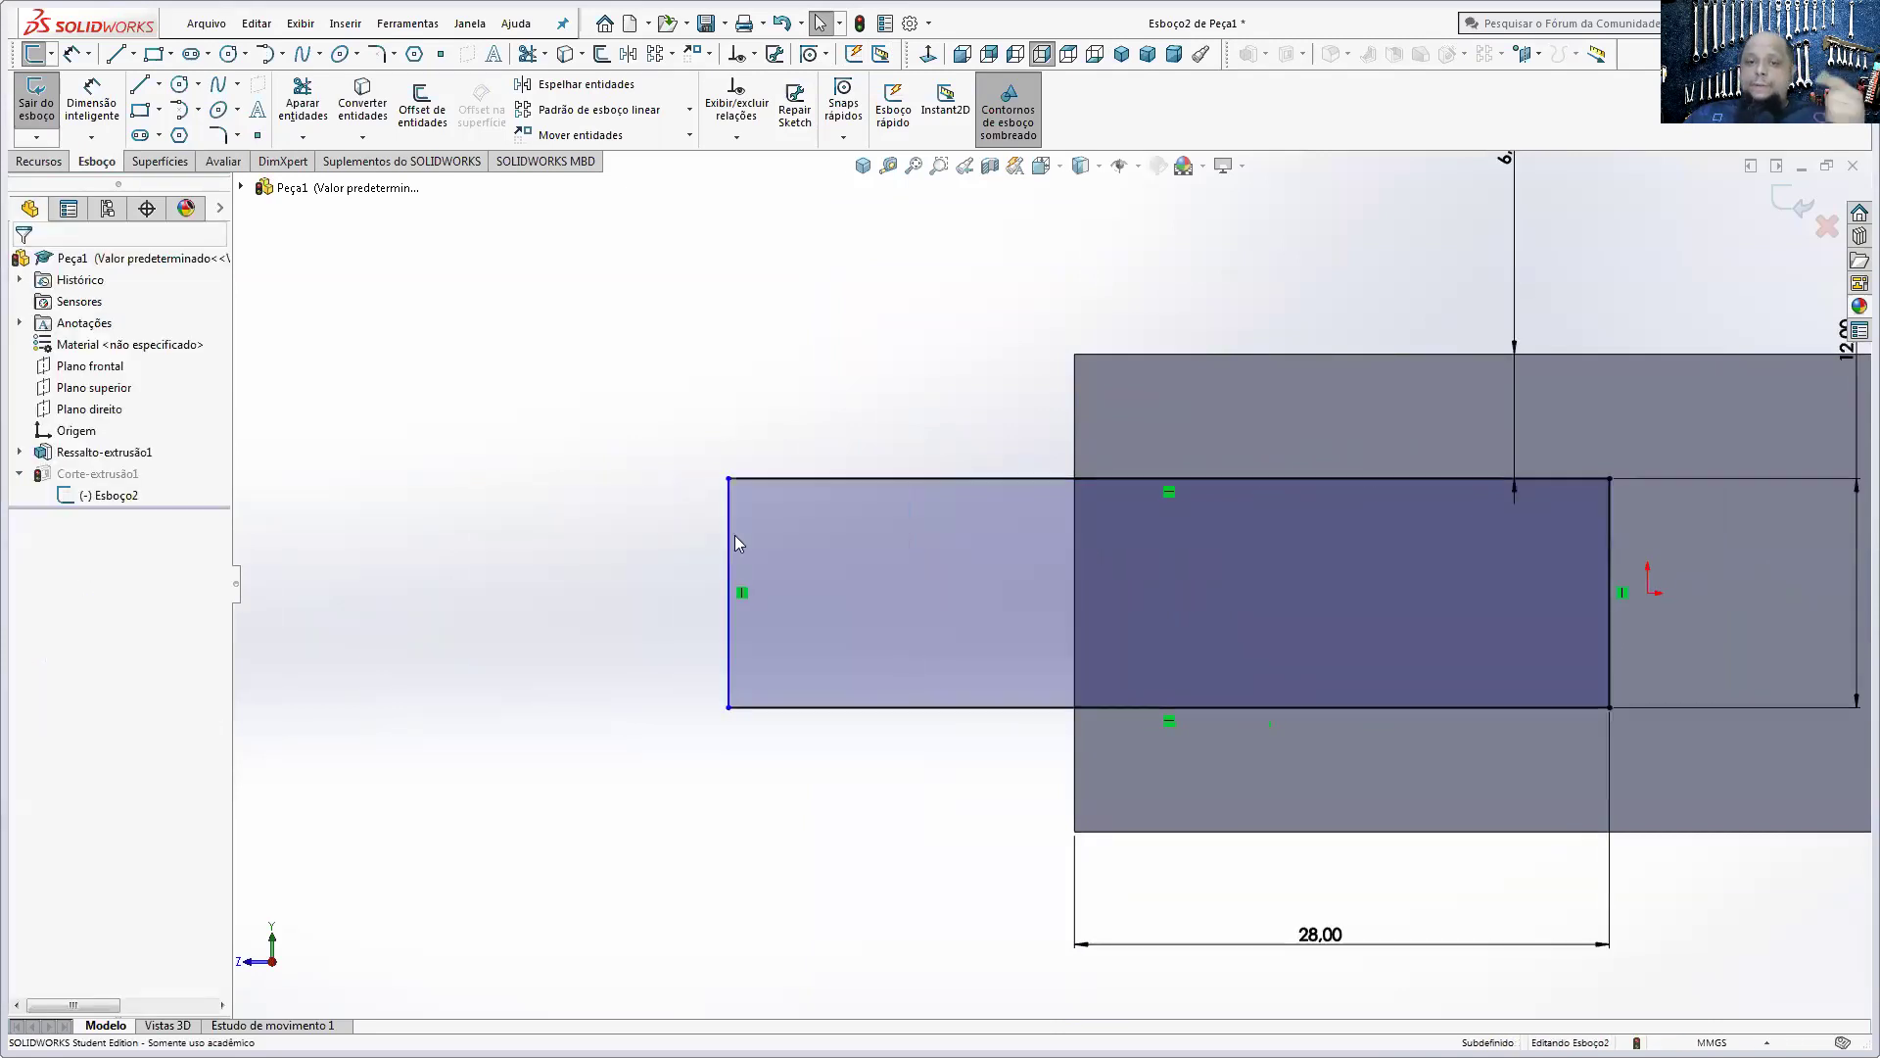
- Dimension the rectangle's bottom line to 29 mm
click(92, 102)
click(917, 707)
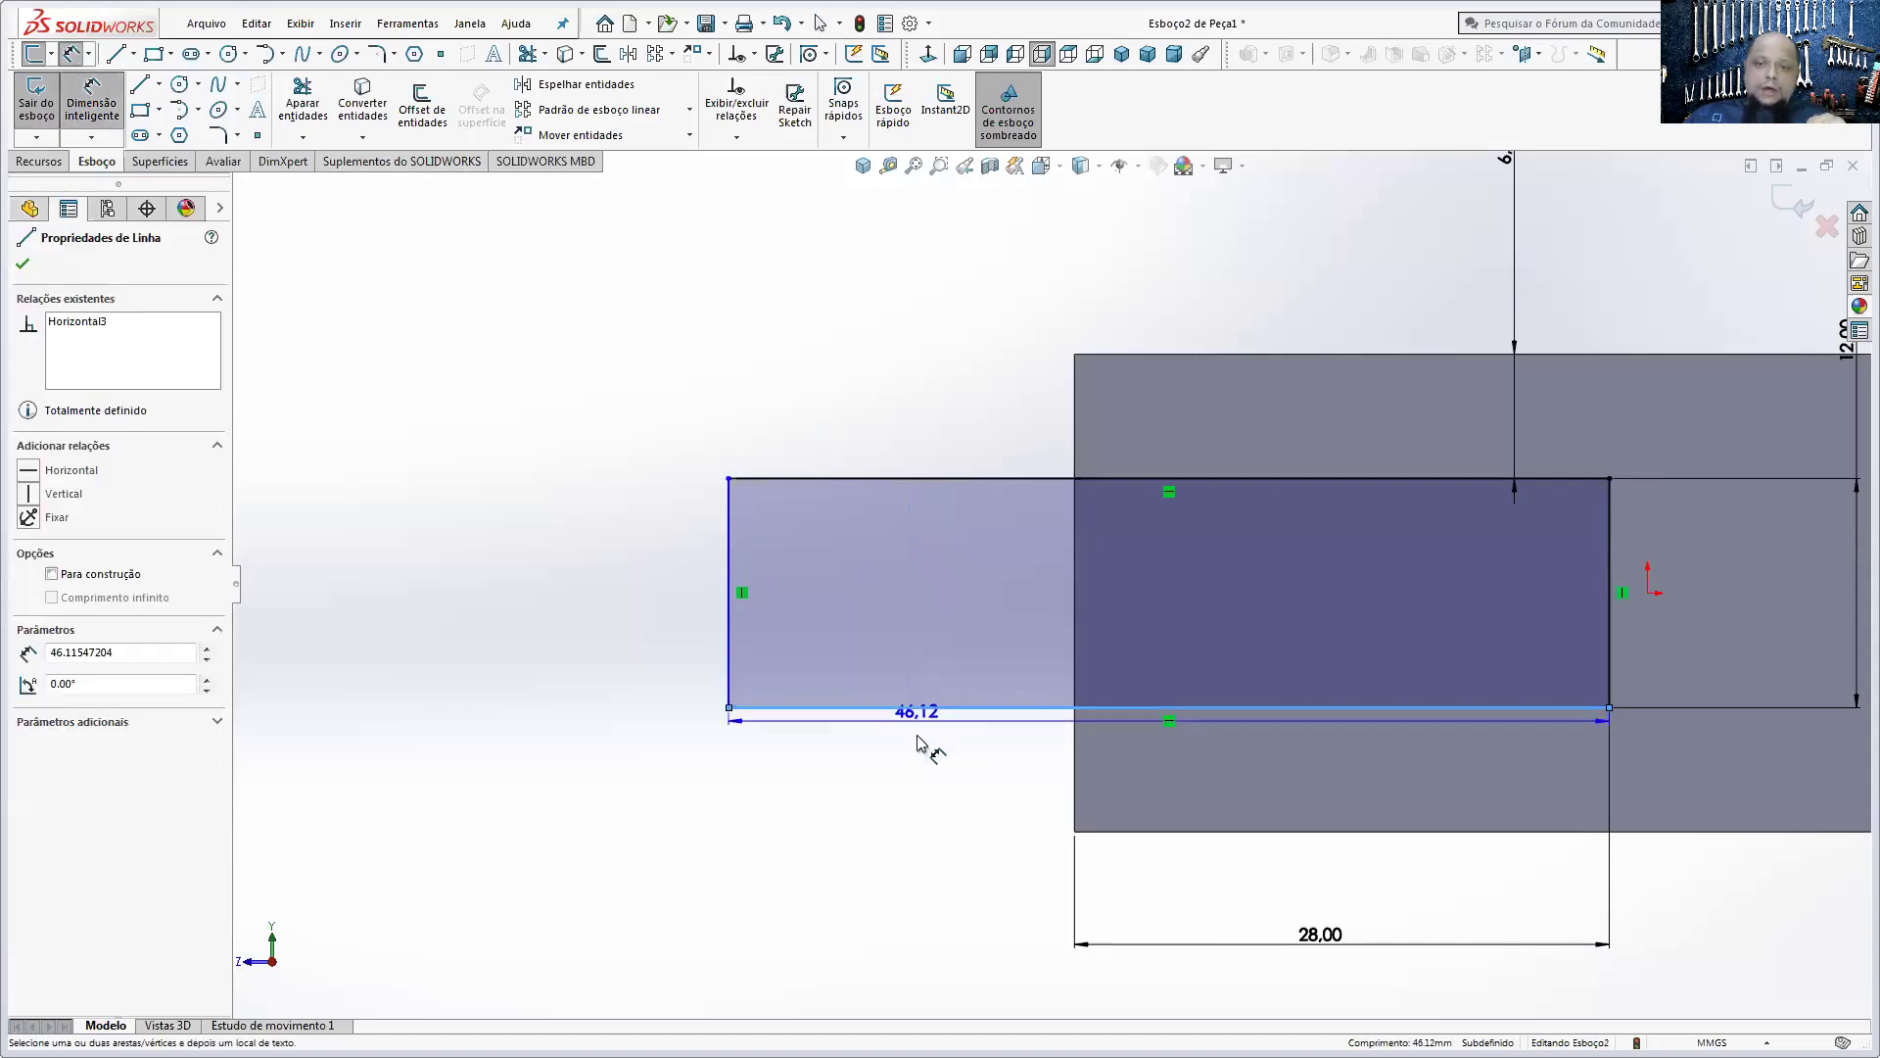
click(917, 779)
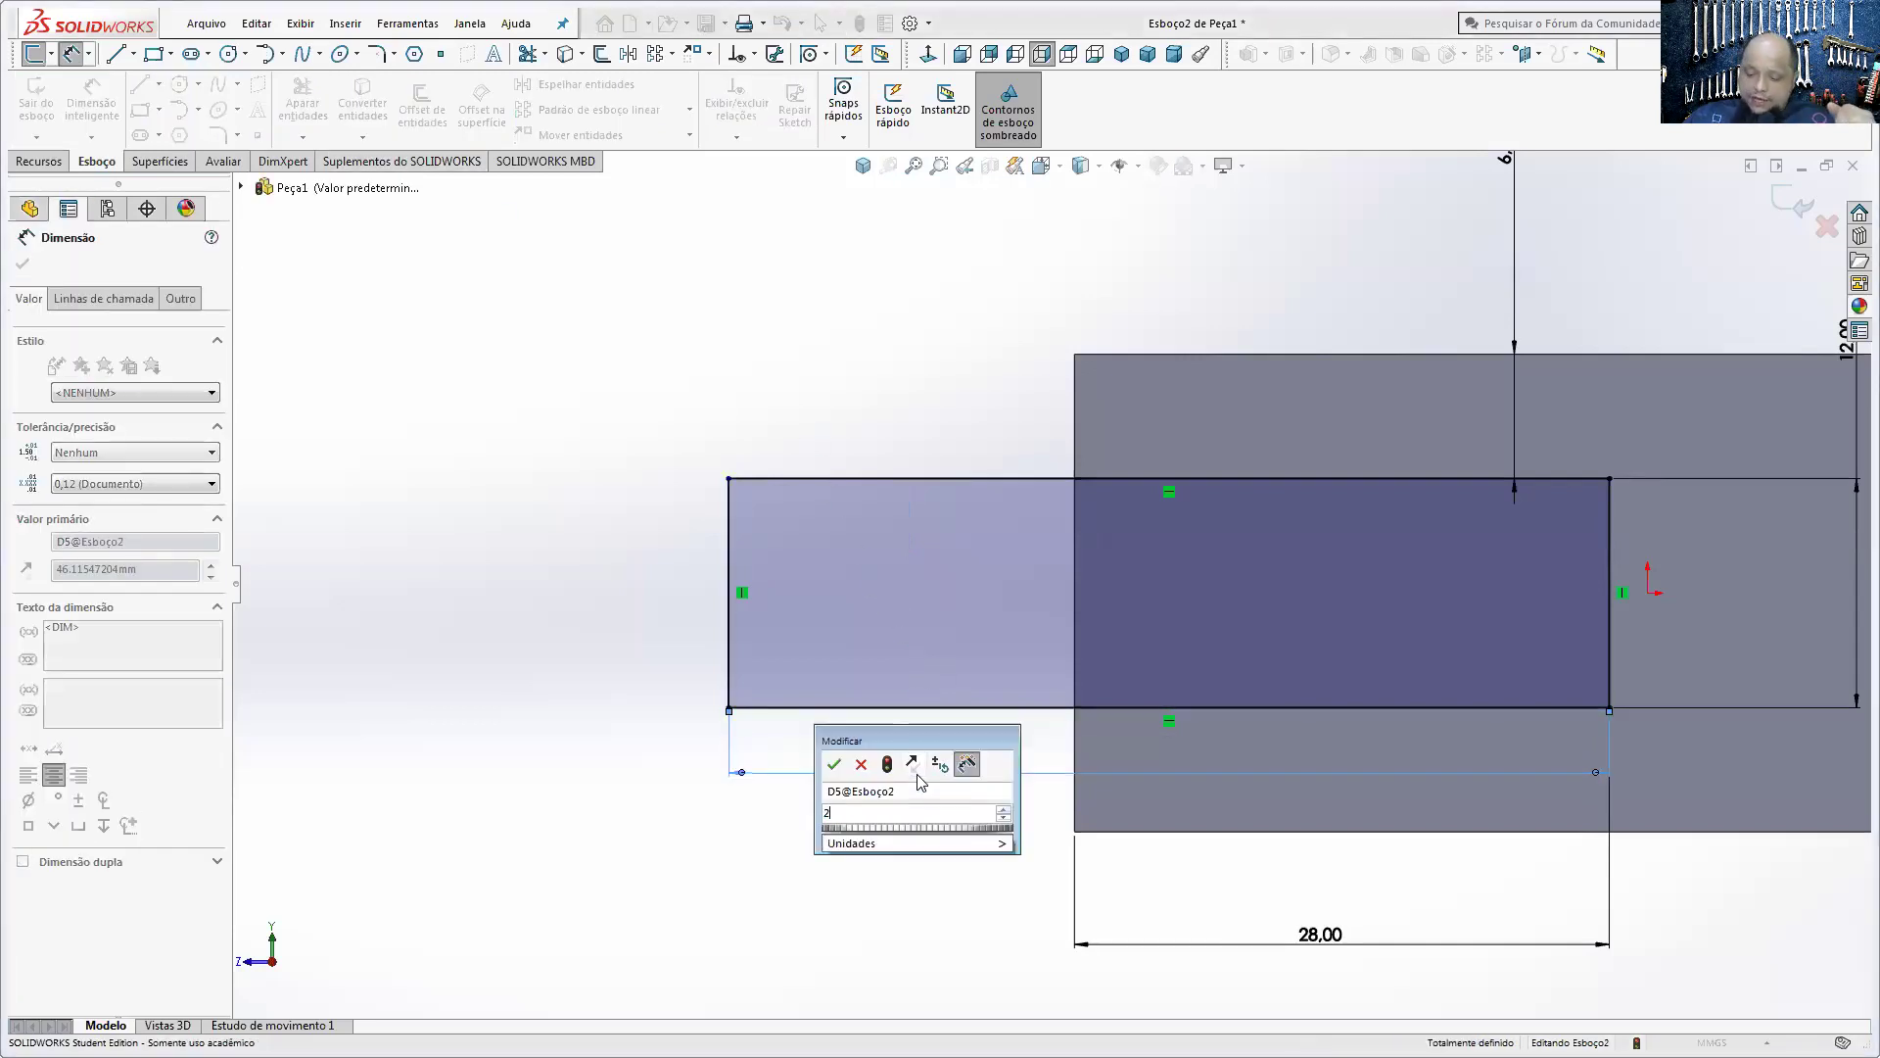
text(29)
key(Return)
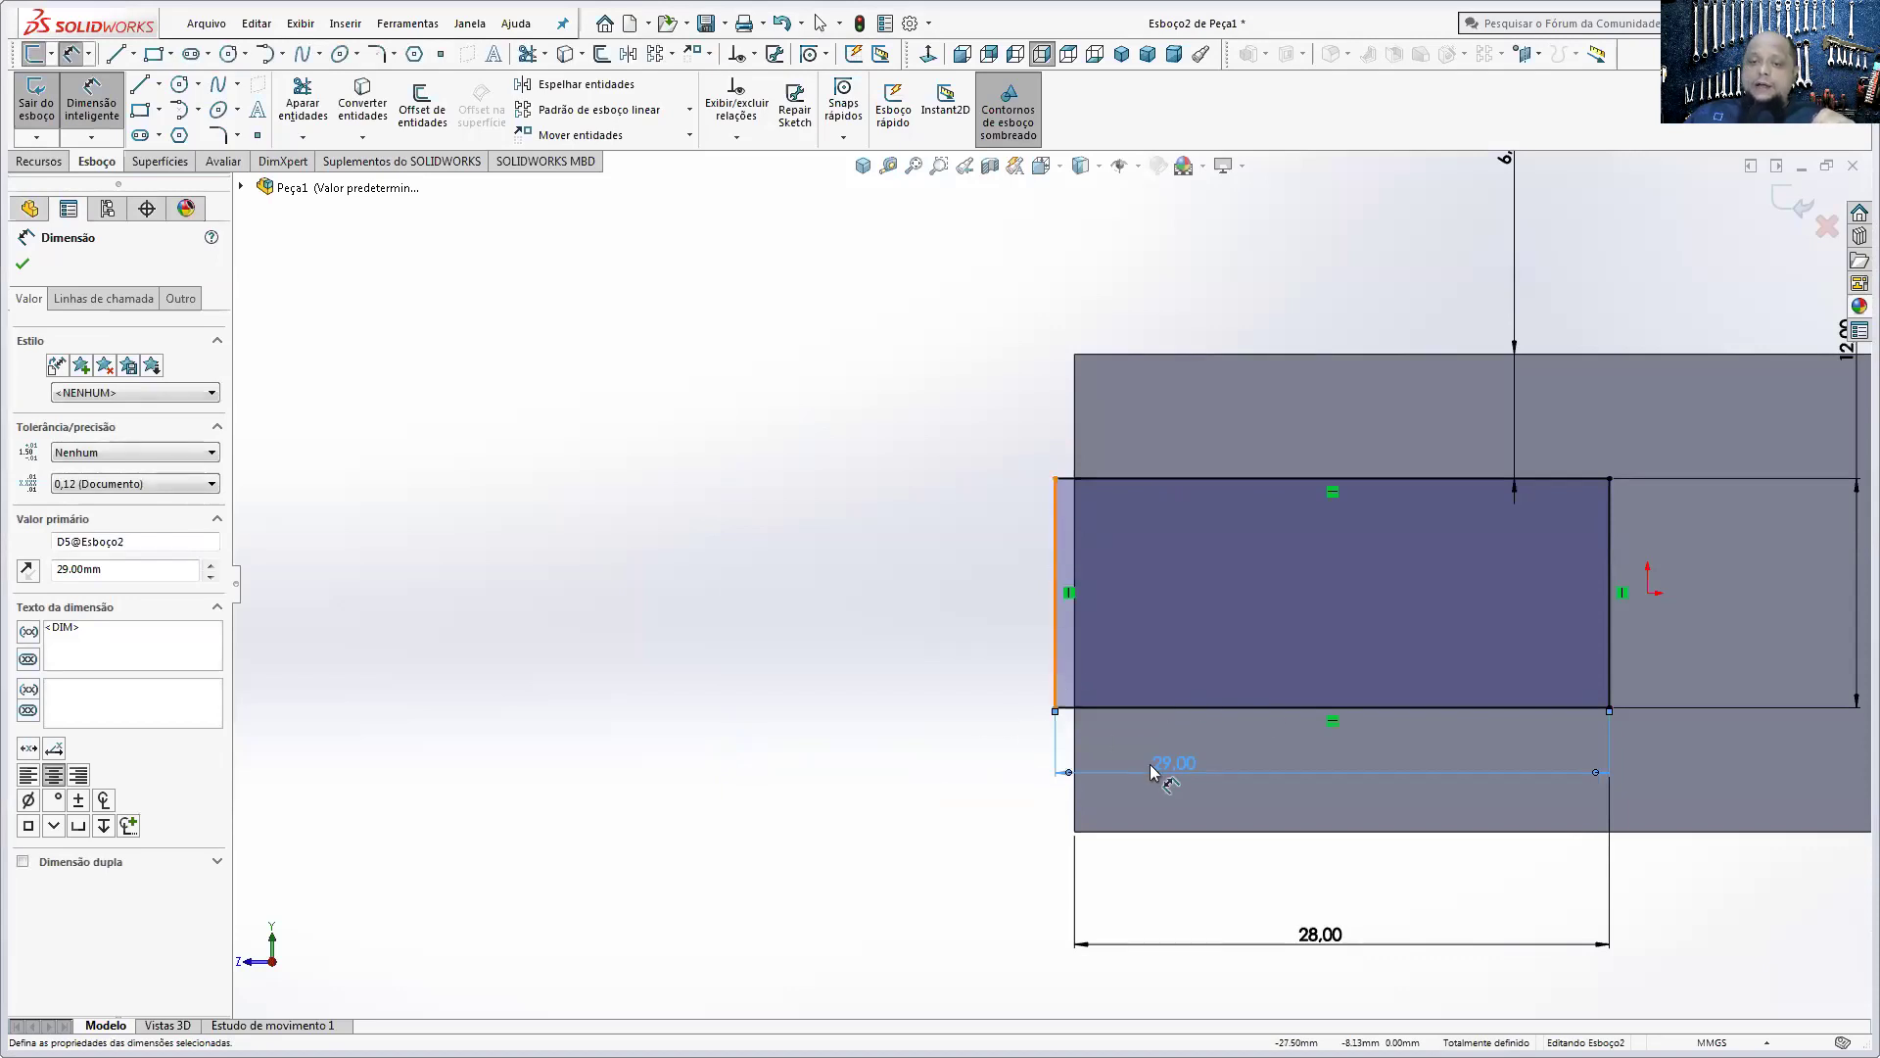
click(1024, 593)
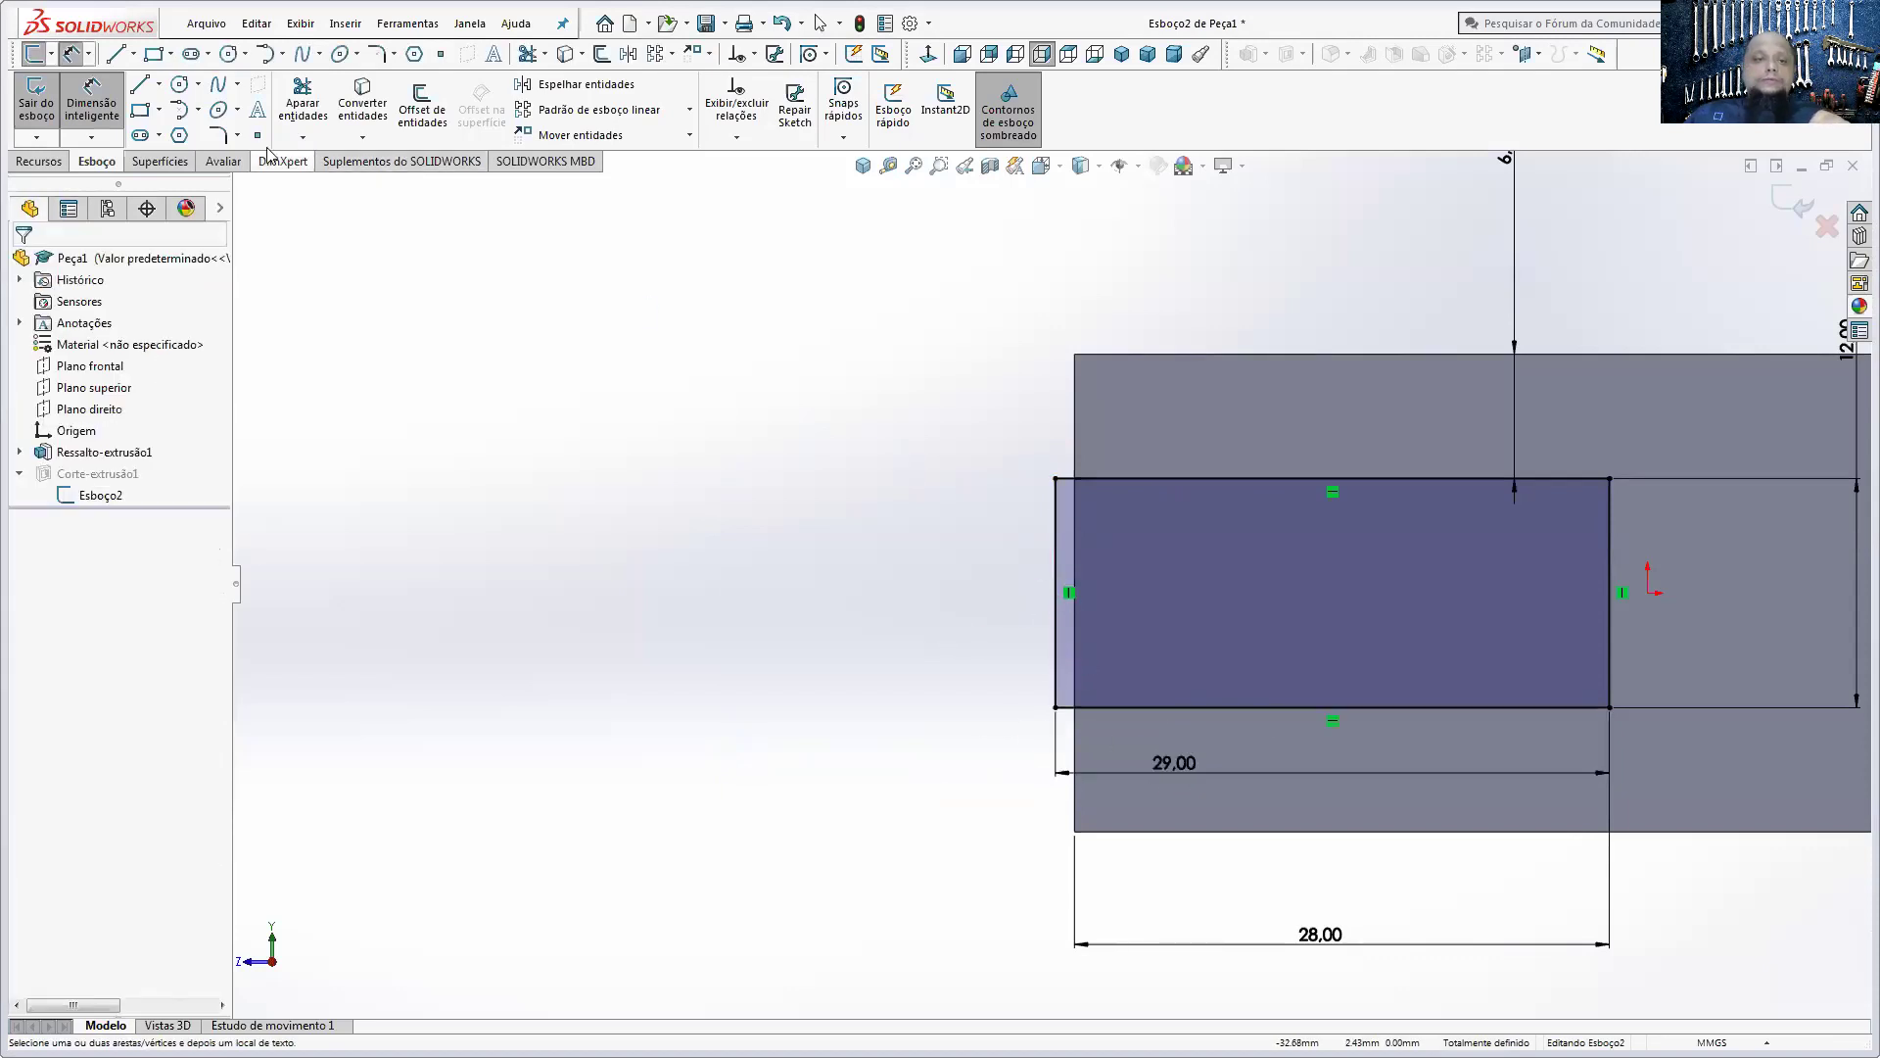
- Change the rectangle's length dimension to 25 mm, then delete it
click(1055, 478)
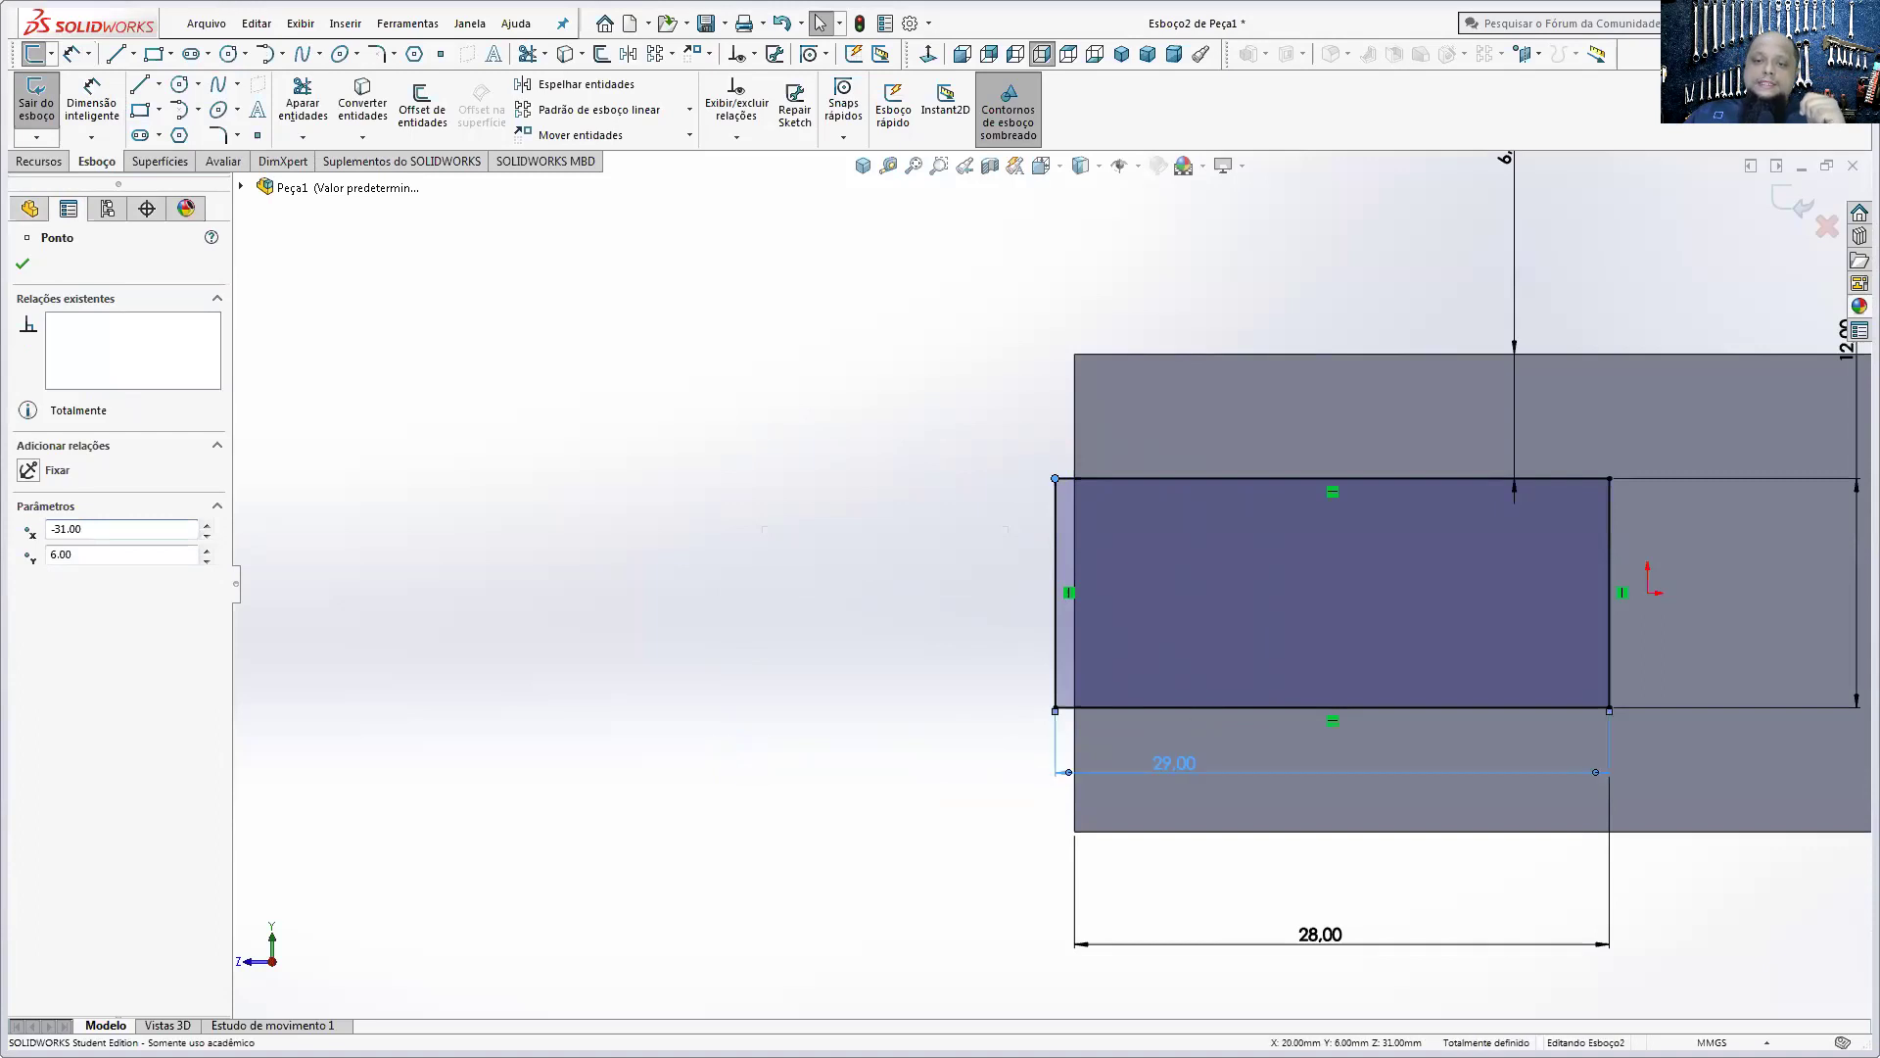
double_click(1189, 761)
text(2)
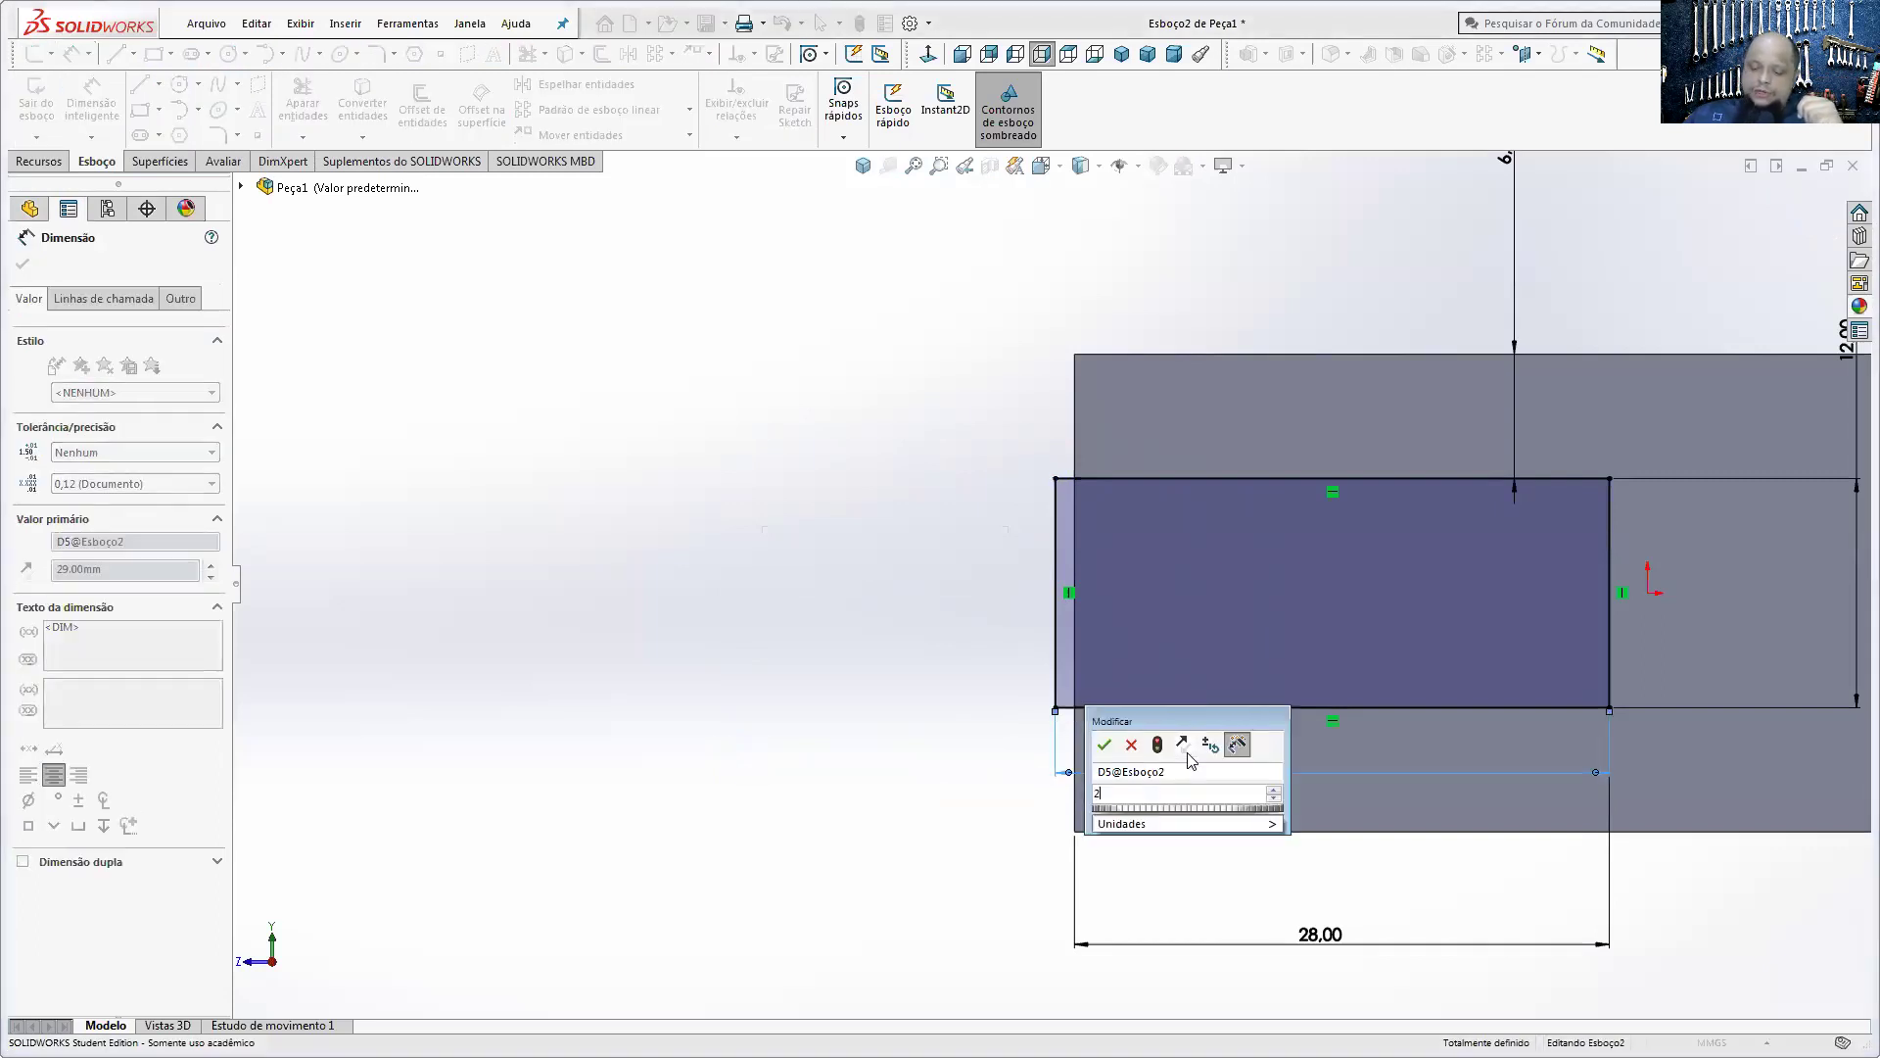
text(5)
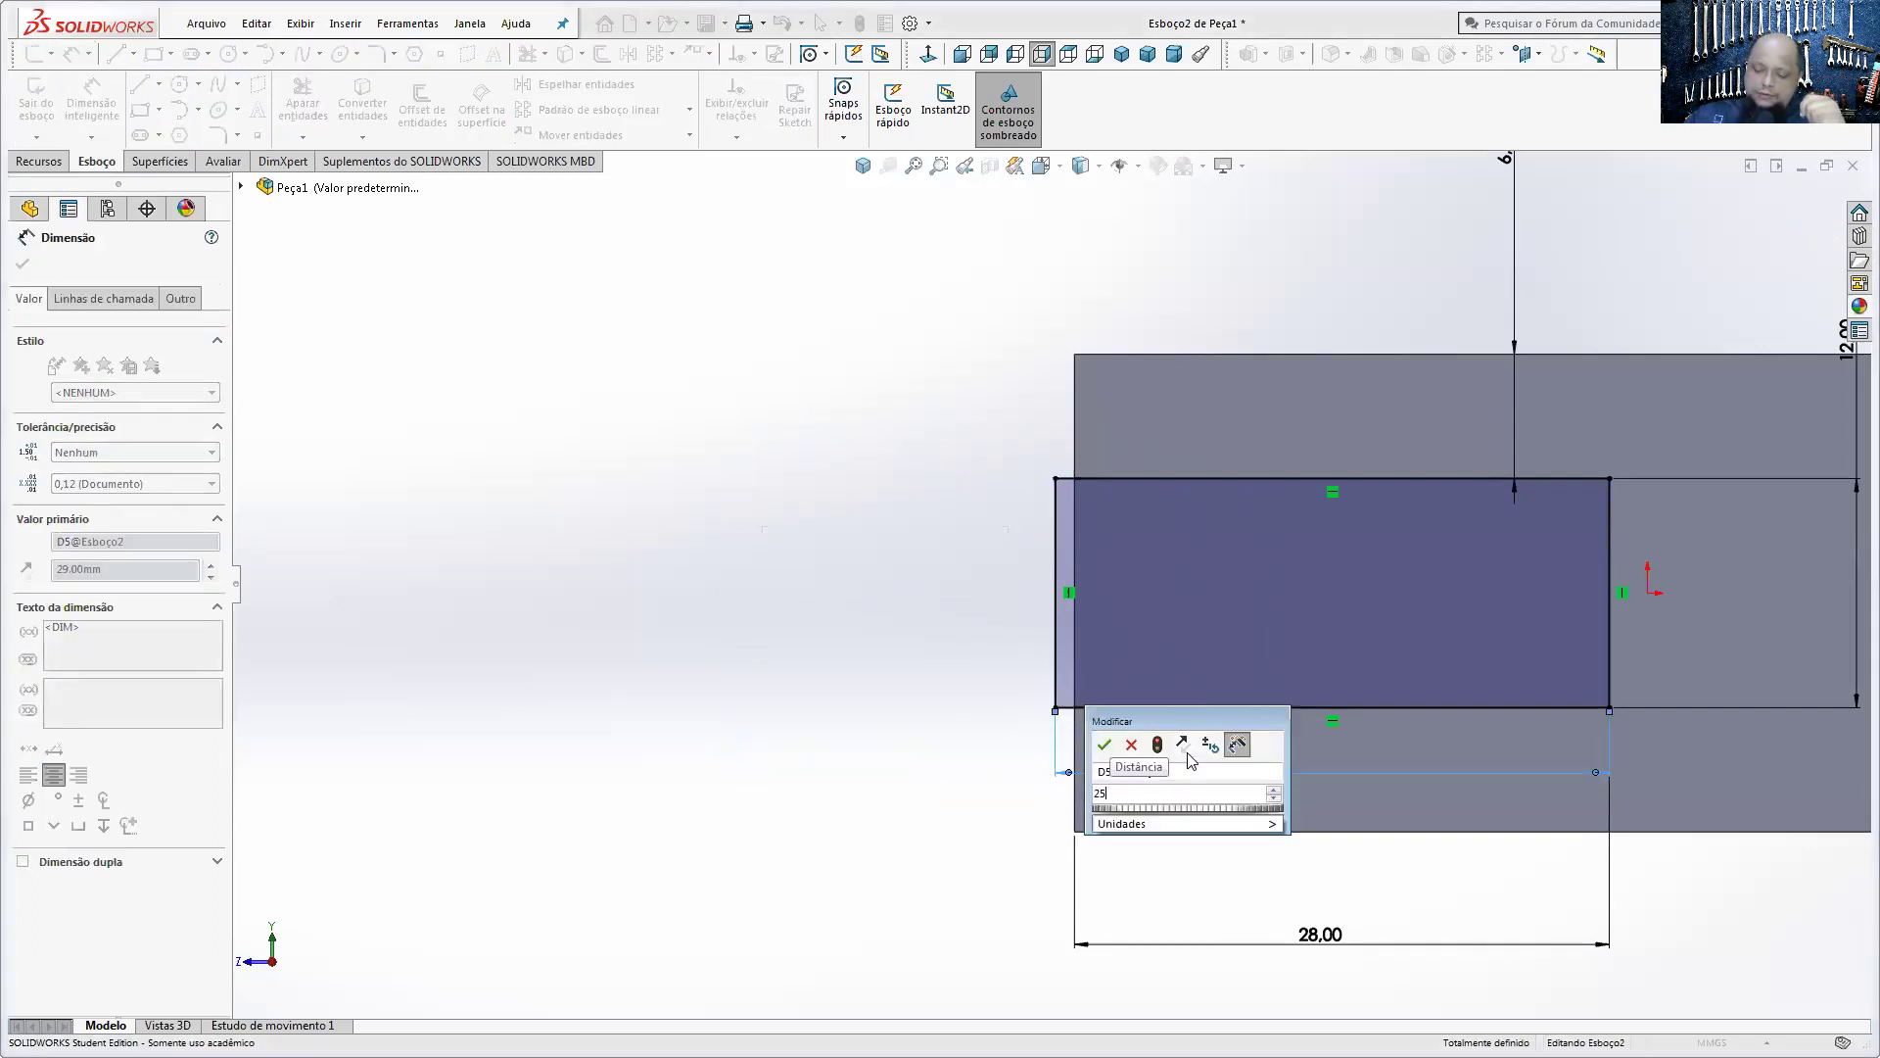
key(Return)
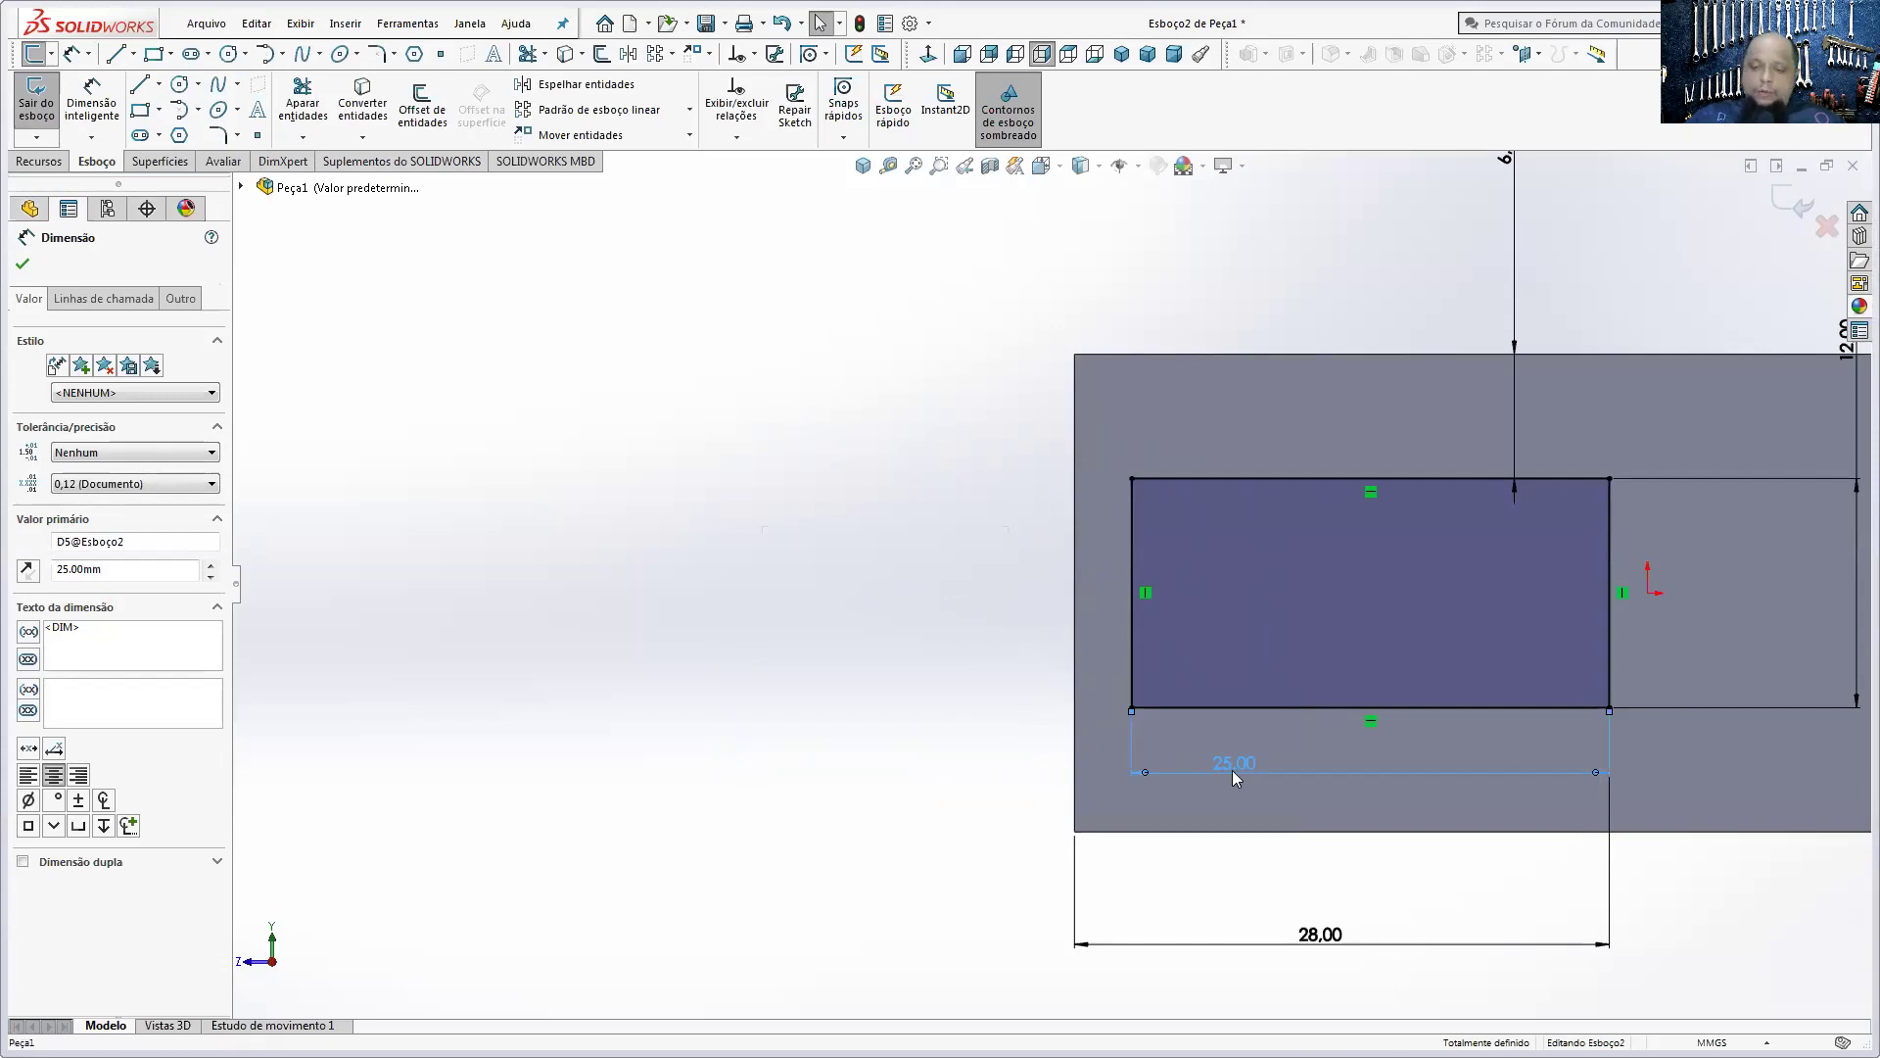
key(Delete)
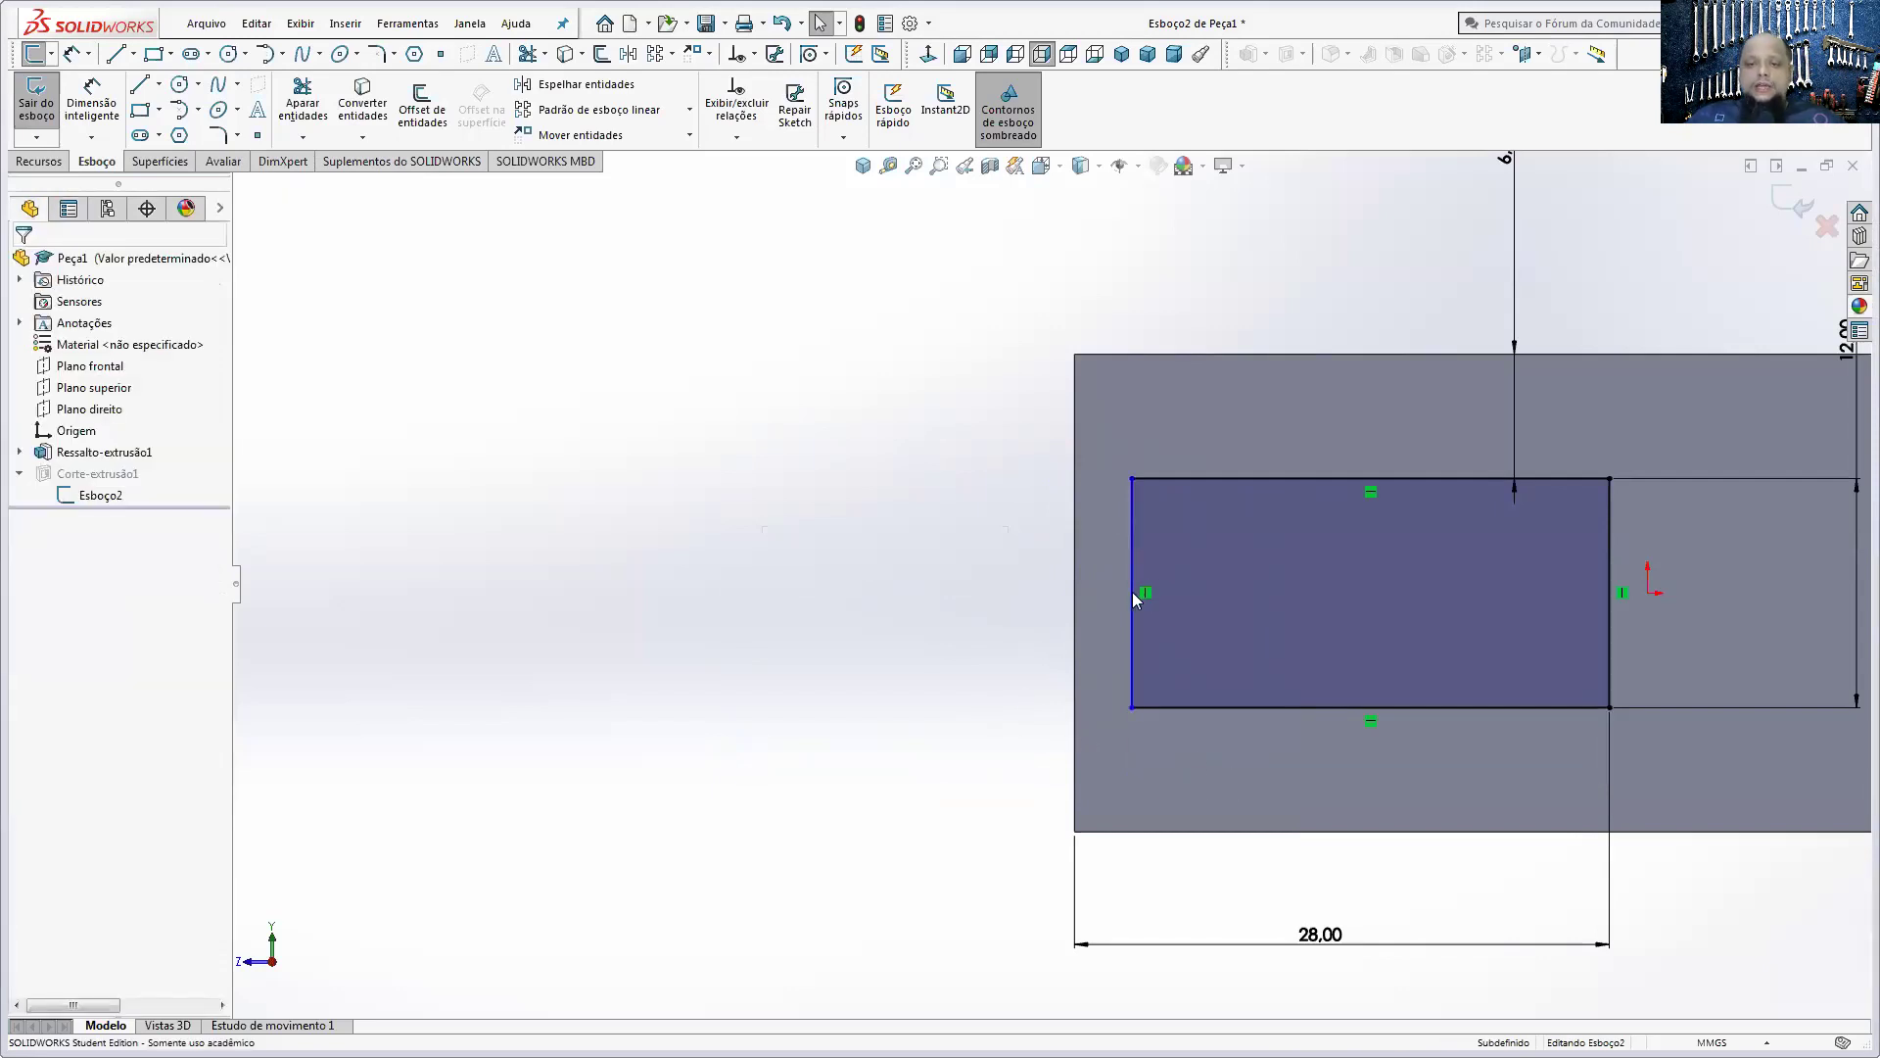
- Pull the left line past the block, try a Collinear relation with the block edge, then undo it
drag(1133, 591, 989, 597)
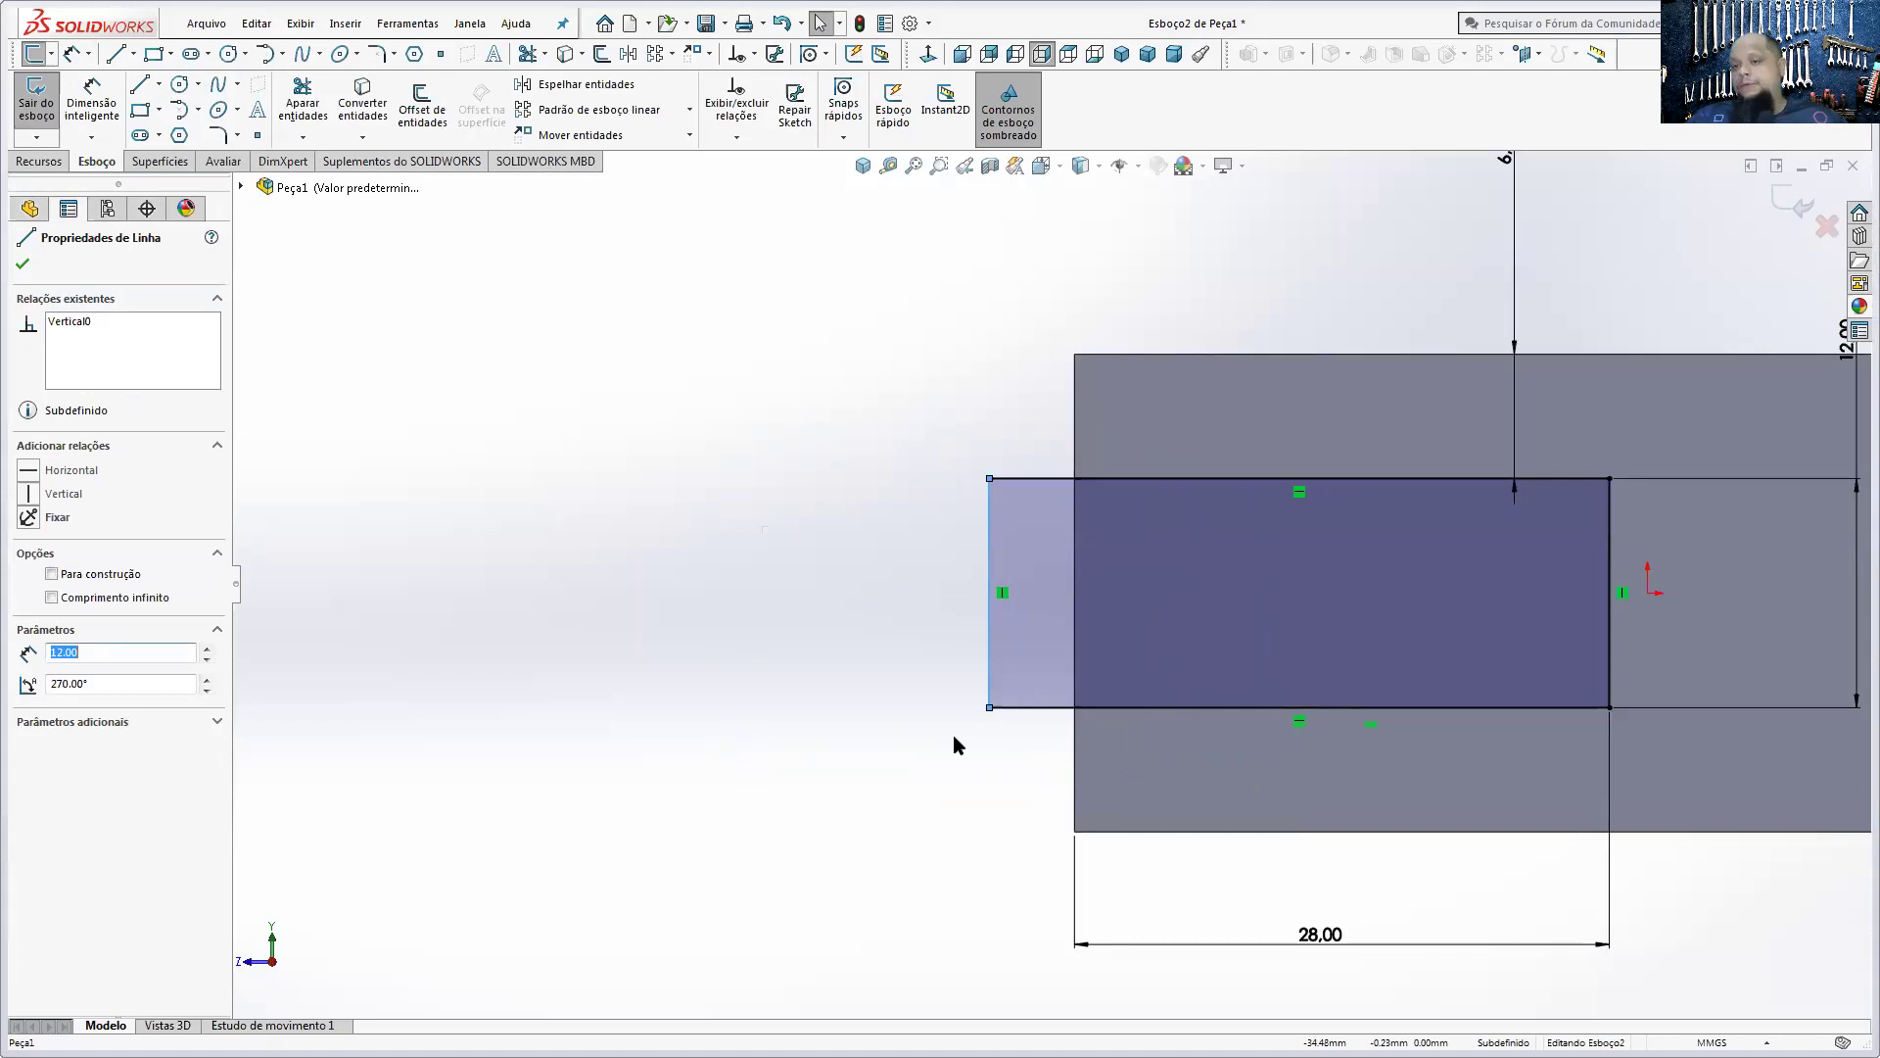
click(881, 379)
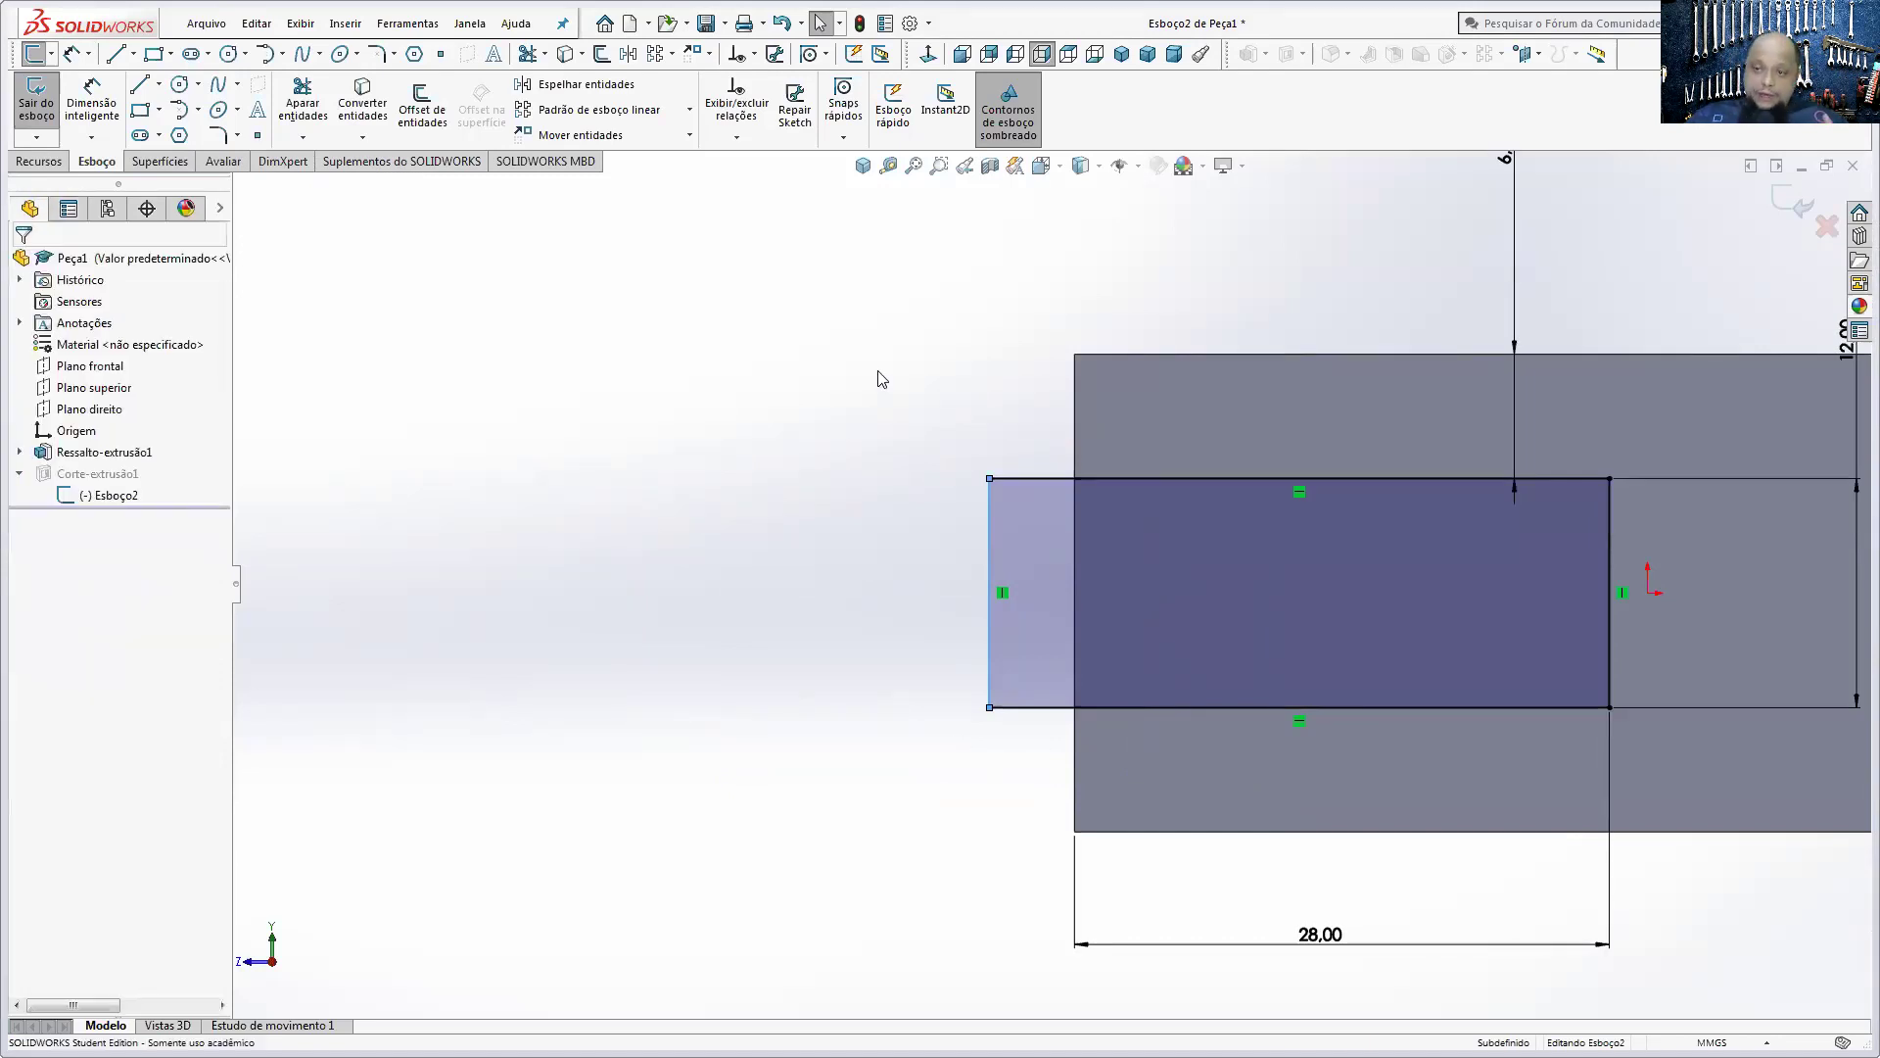
click(990, 513)
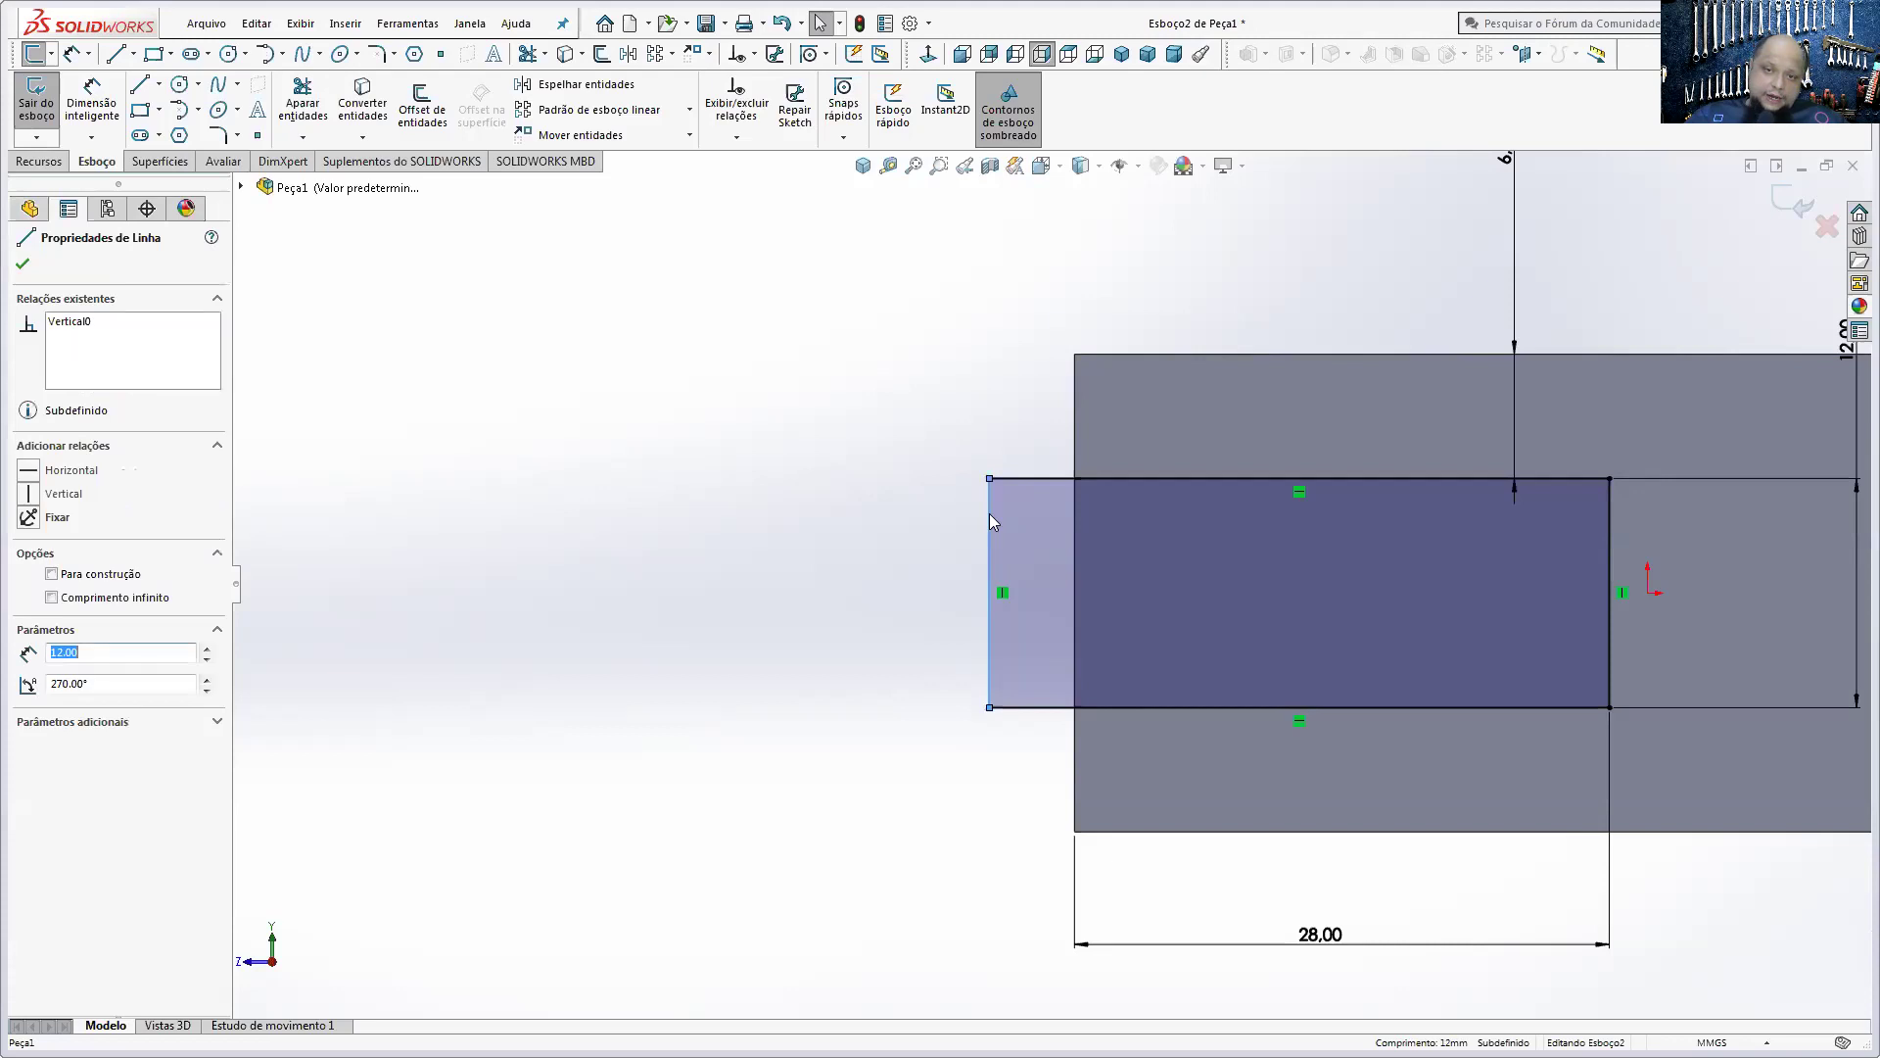
ctrl+click(1074, 390)
click(1128, 308)
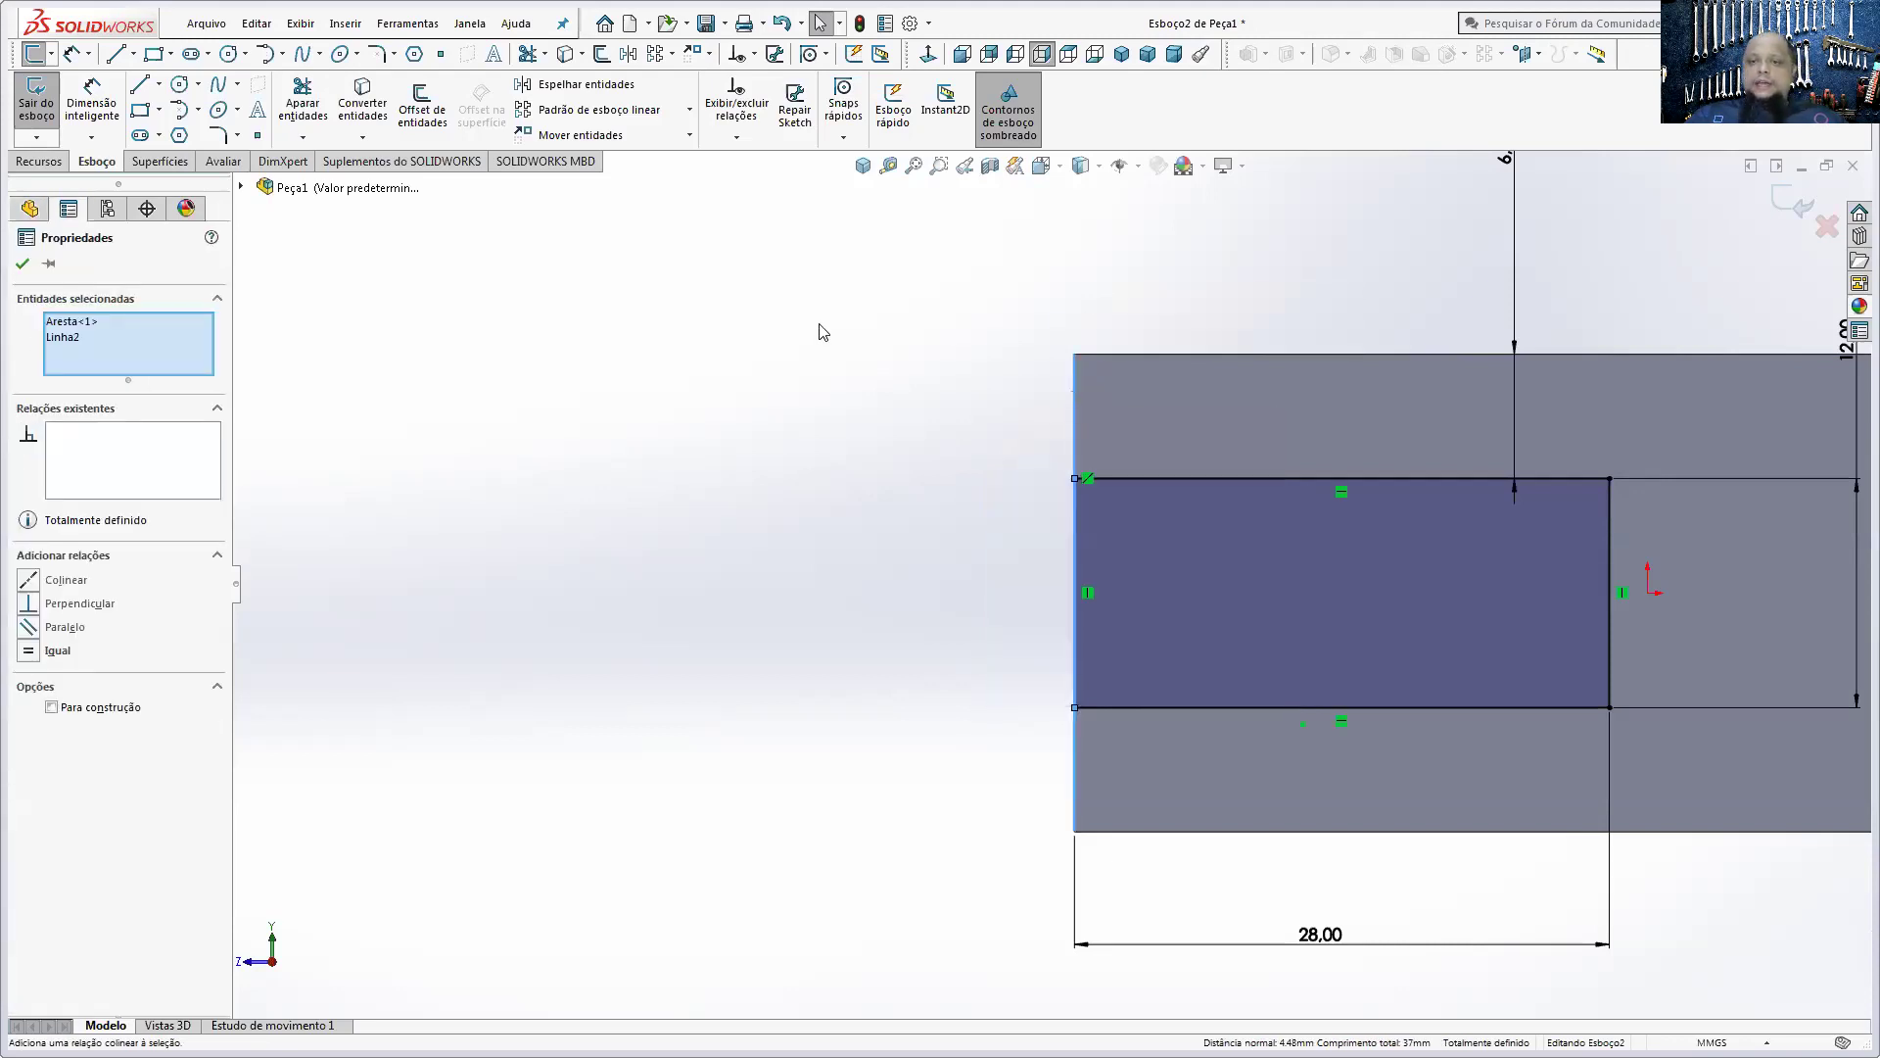
click(819, 329)
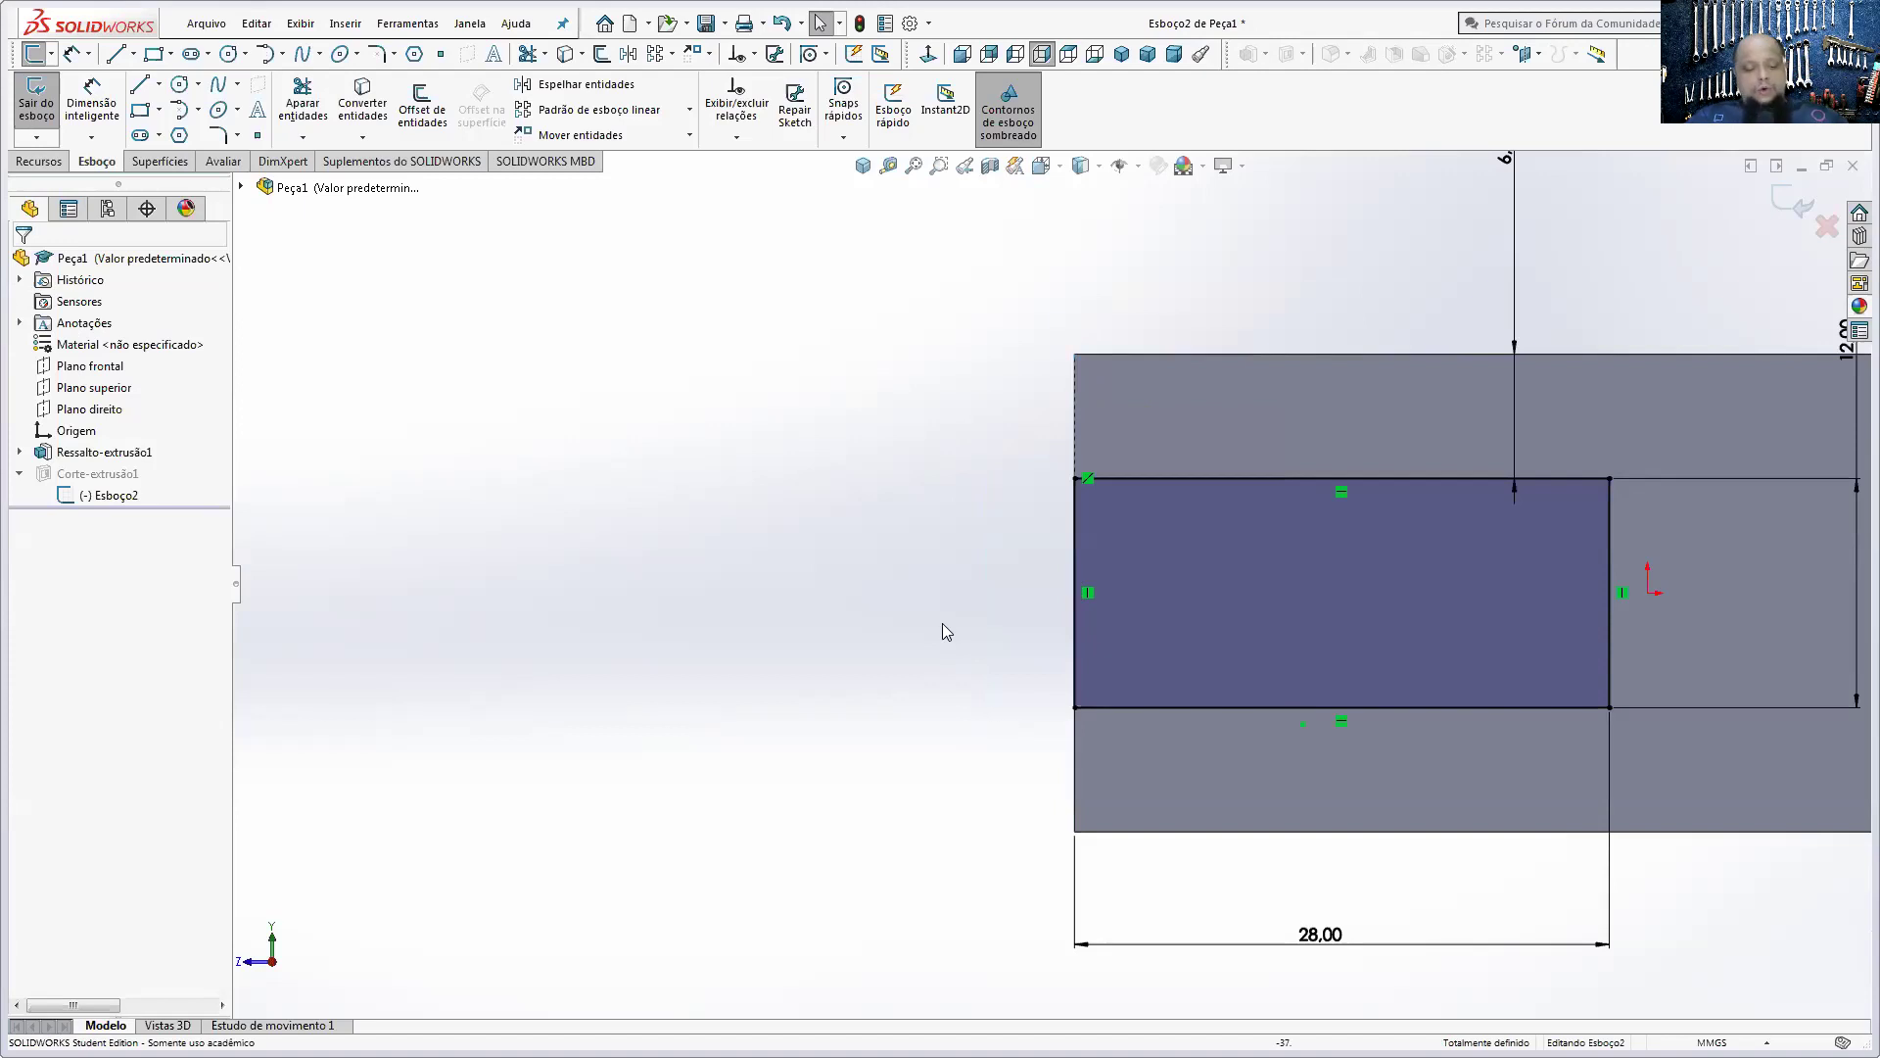
key(ctrl+z)
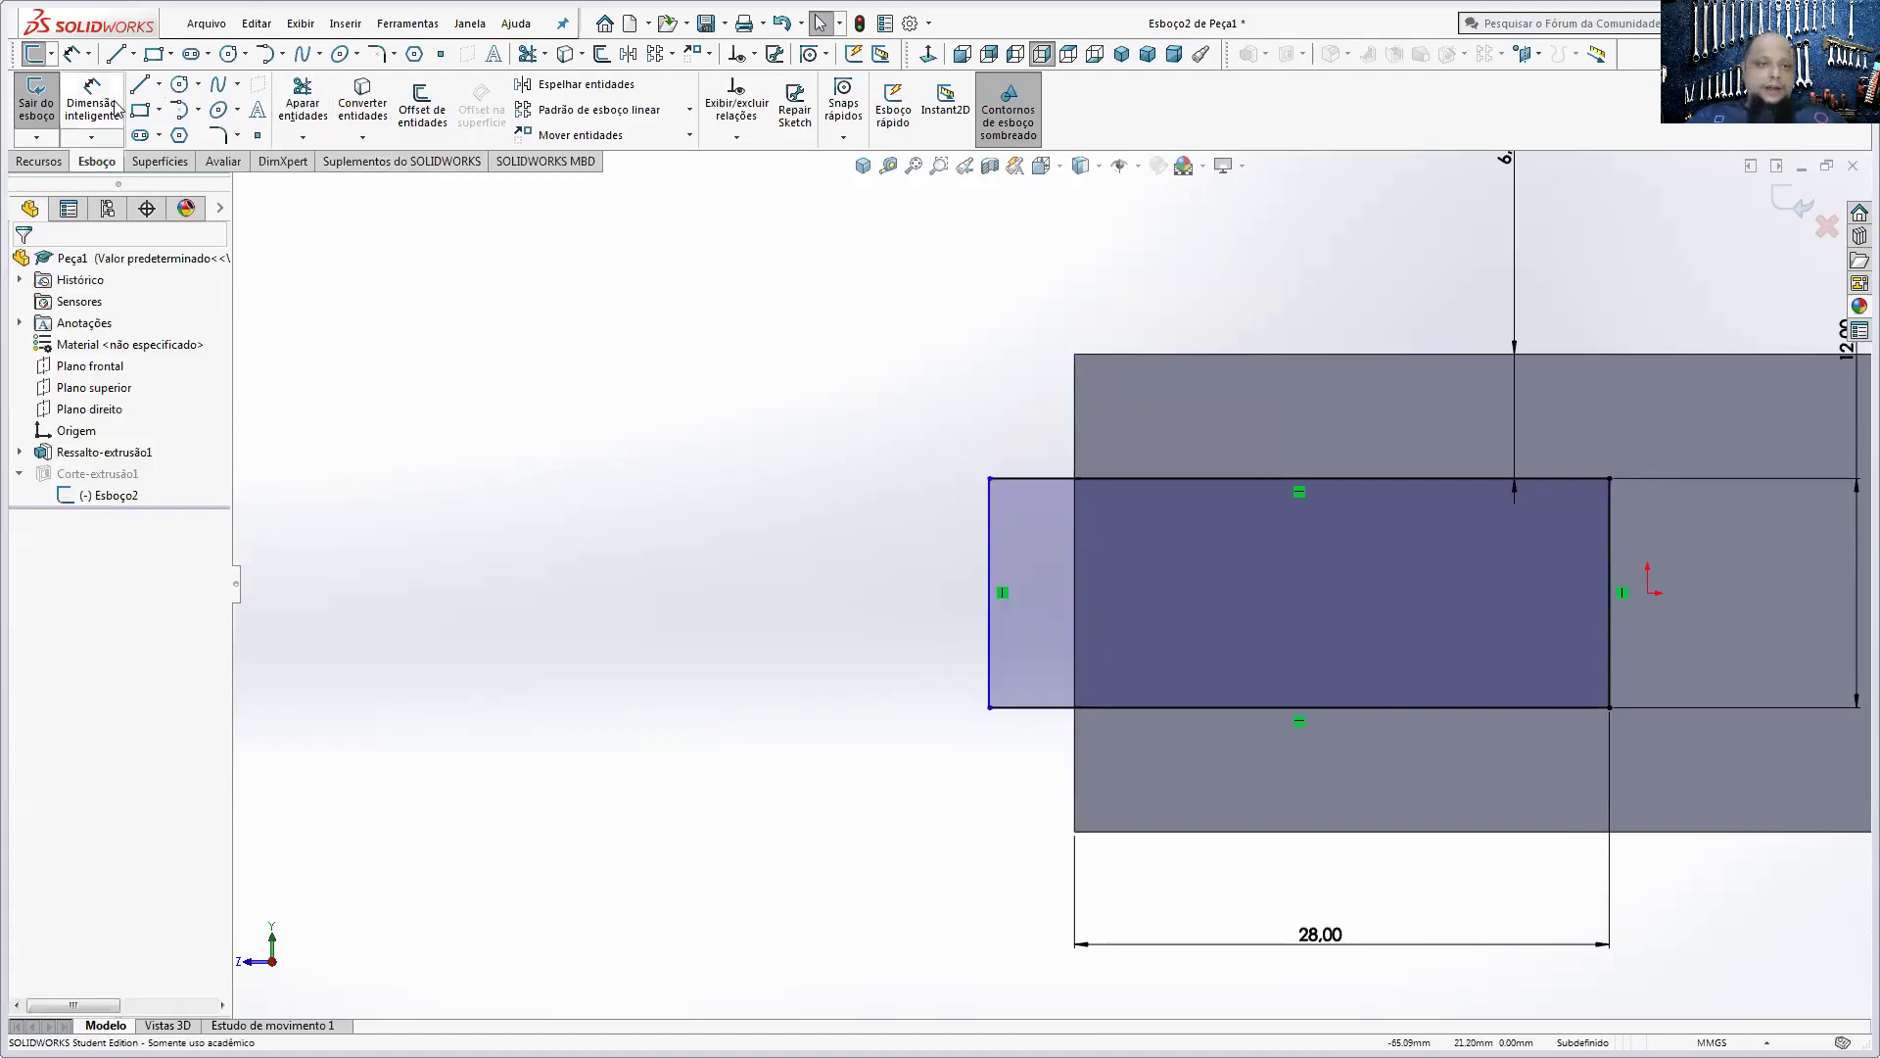
- Dimension the rectangle's bottom line to 28 mm and finish the sketch
click(114, 108)
click(1217, 709)
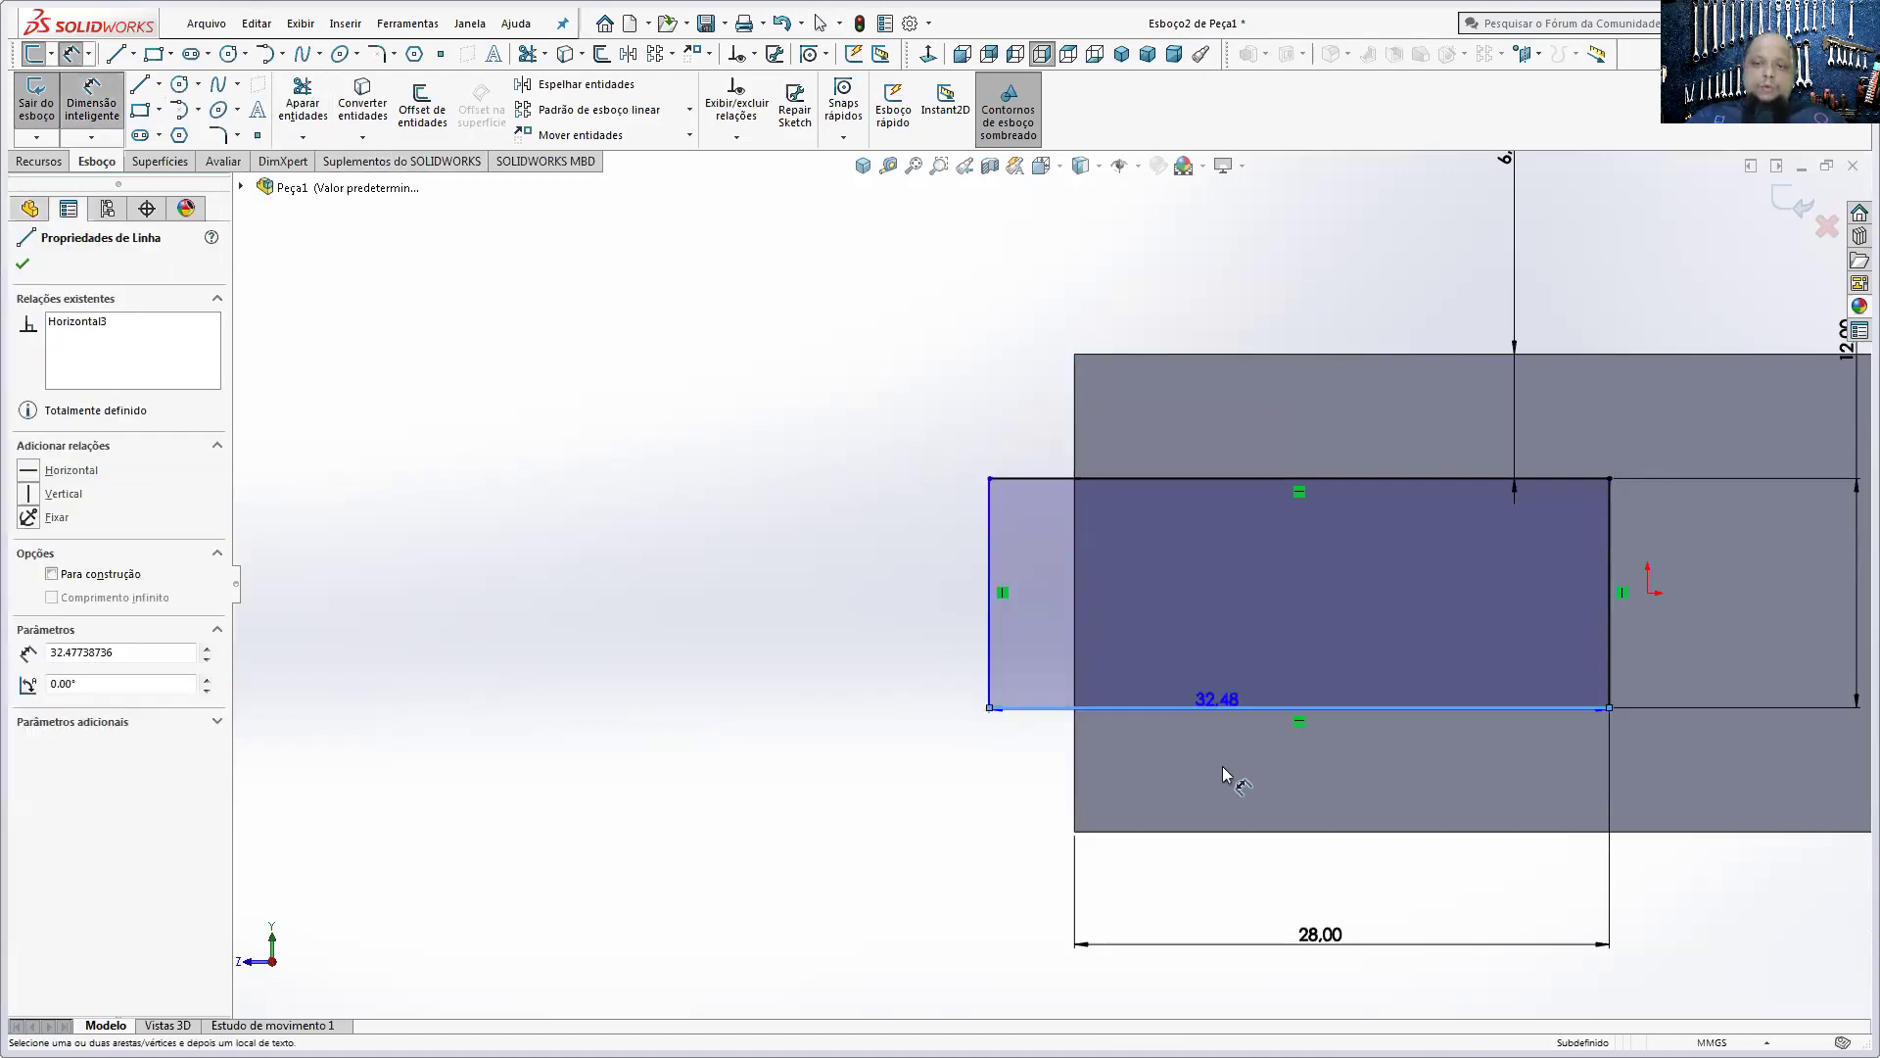
click(1238, 875)
text(28)
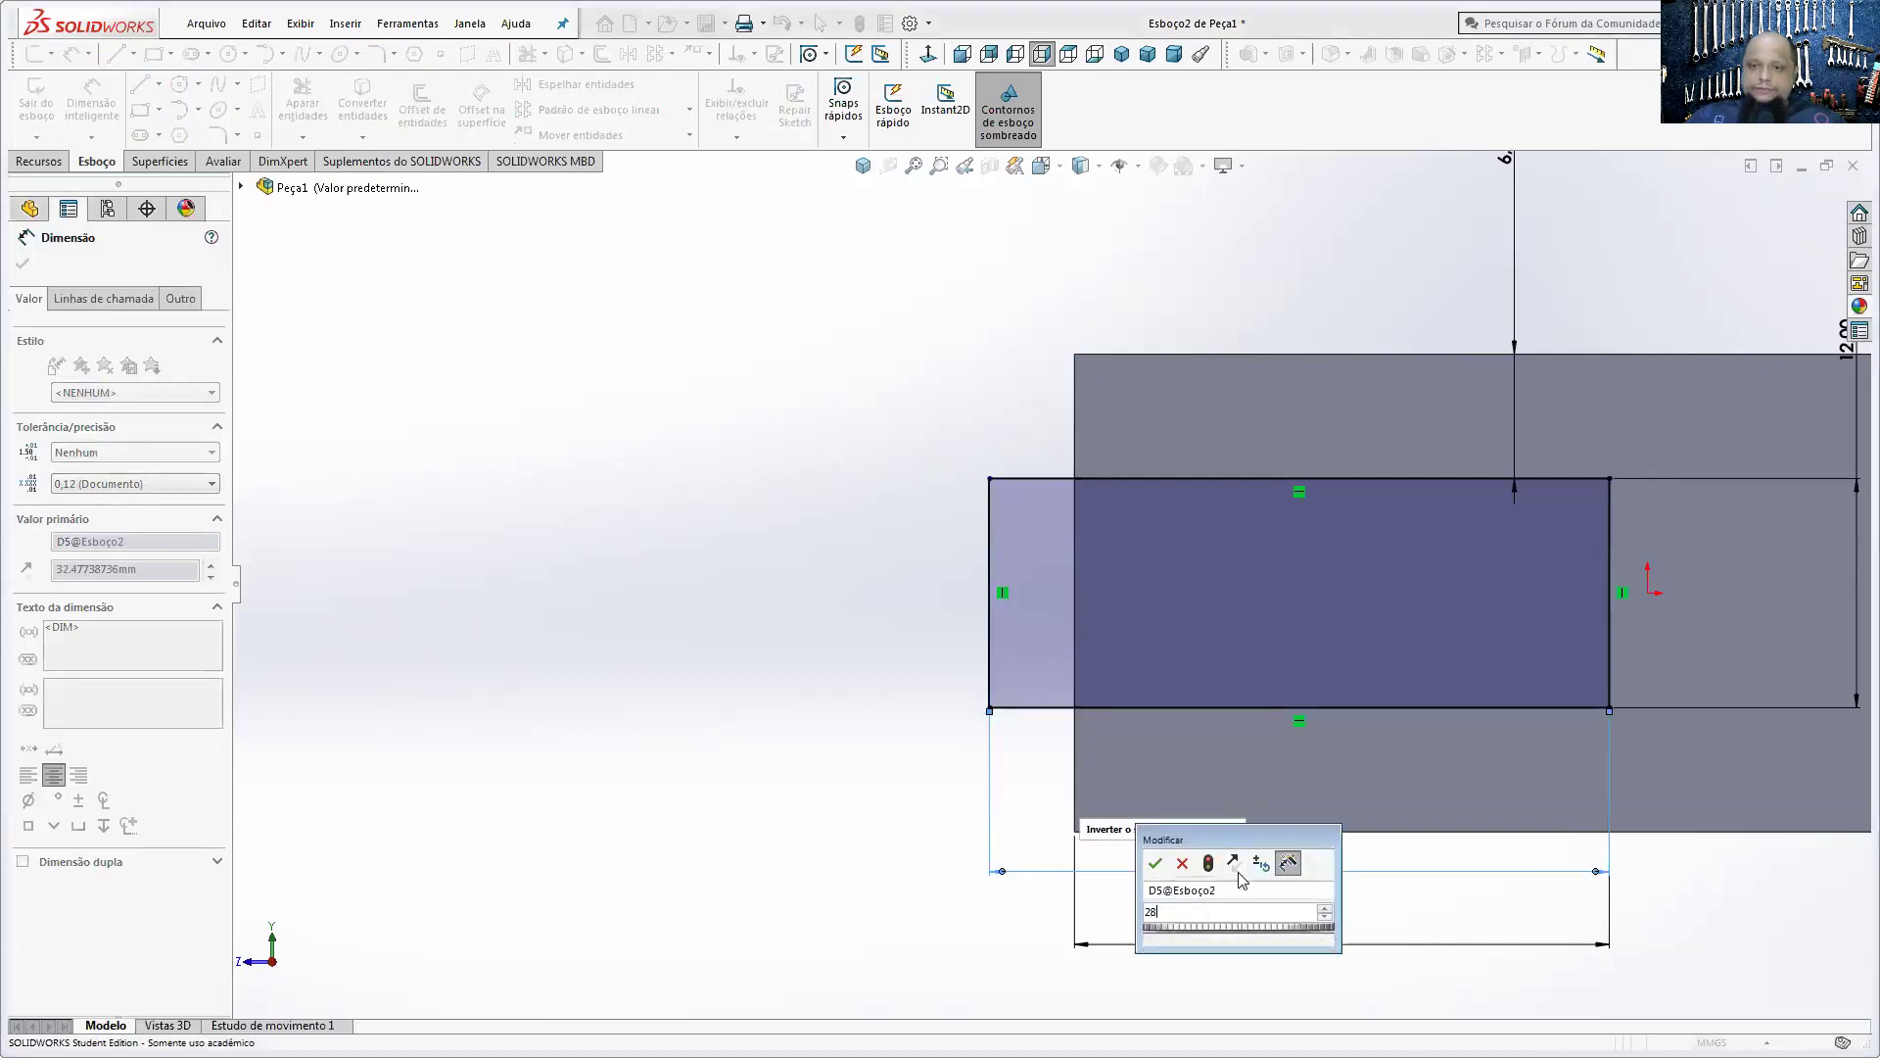
key(Return)
scroll(1239, 886, up, 3)
scroll(1152, 713, up, 2)
middle_drag(1153, 713, 1363, 726)
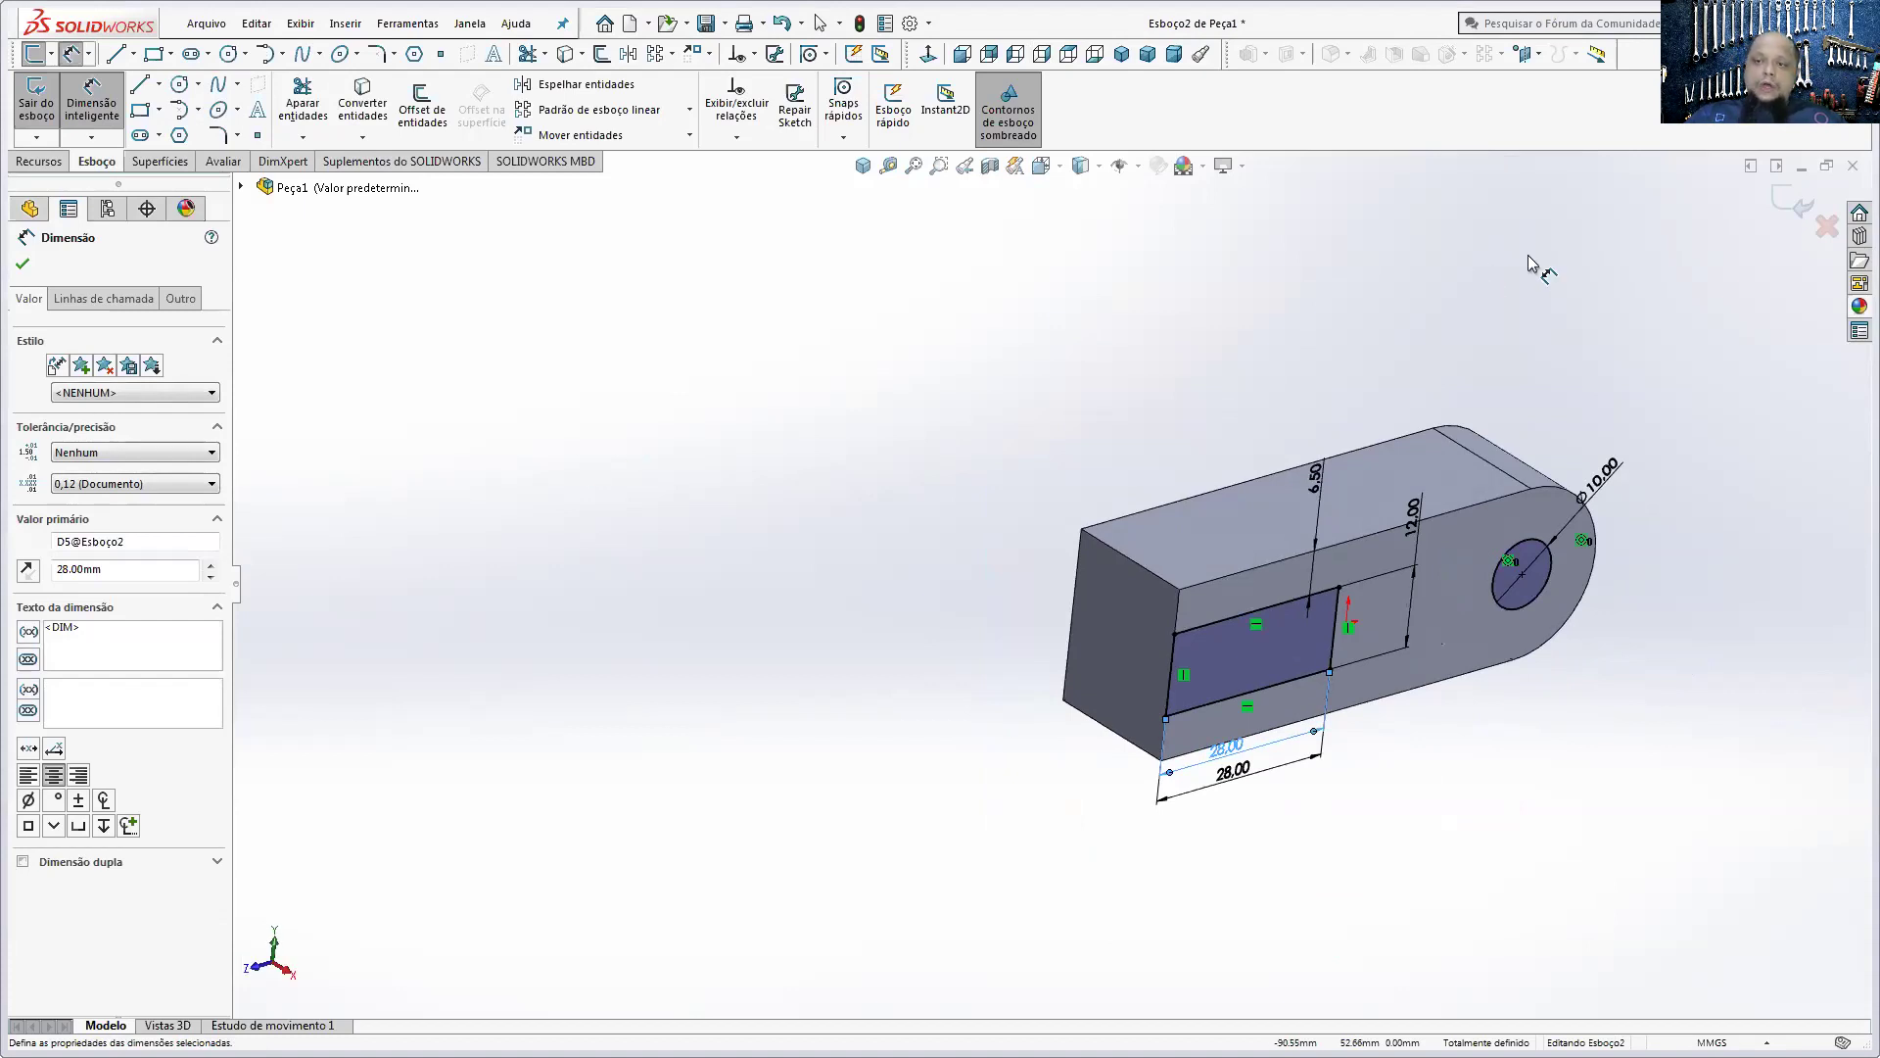
key(Return)
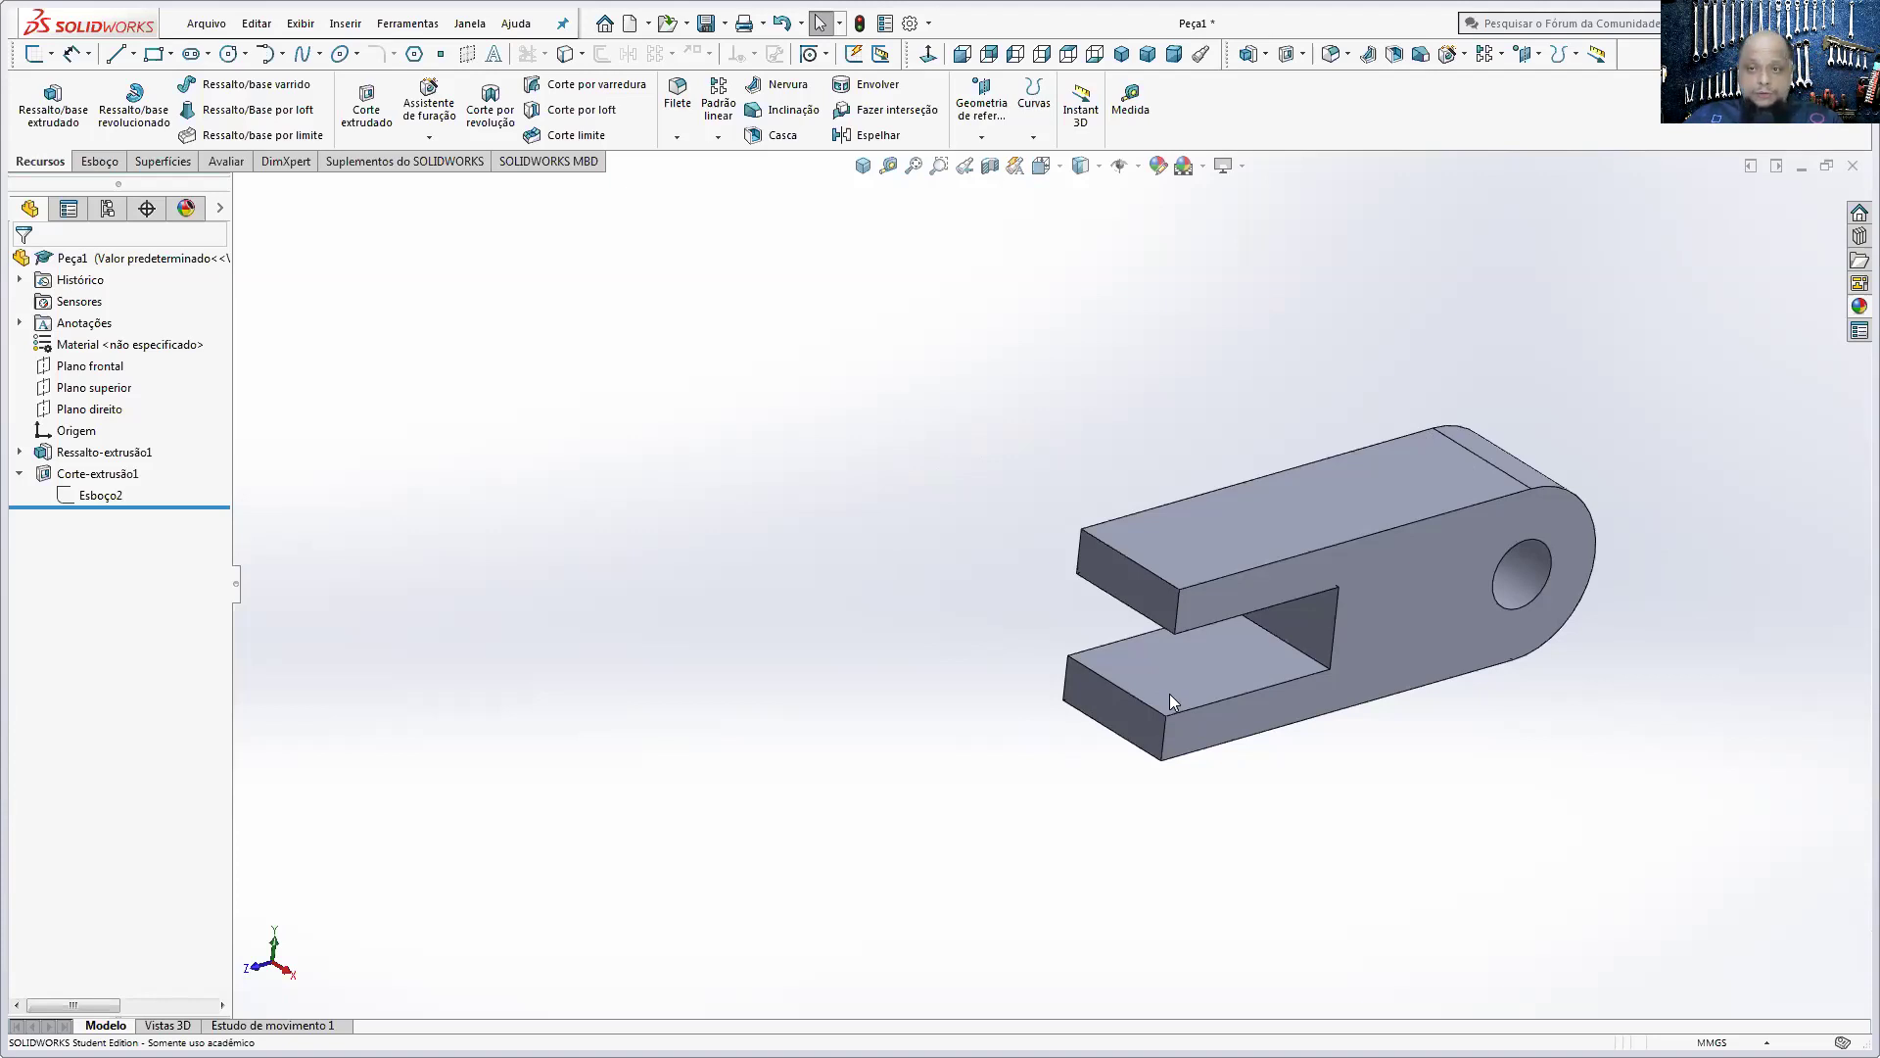
- Change Ressalto-extrusão1's extrusion depth from 20 mm to 22 mm
right_click(119, 451)
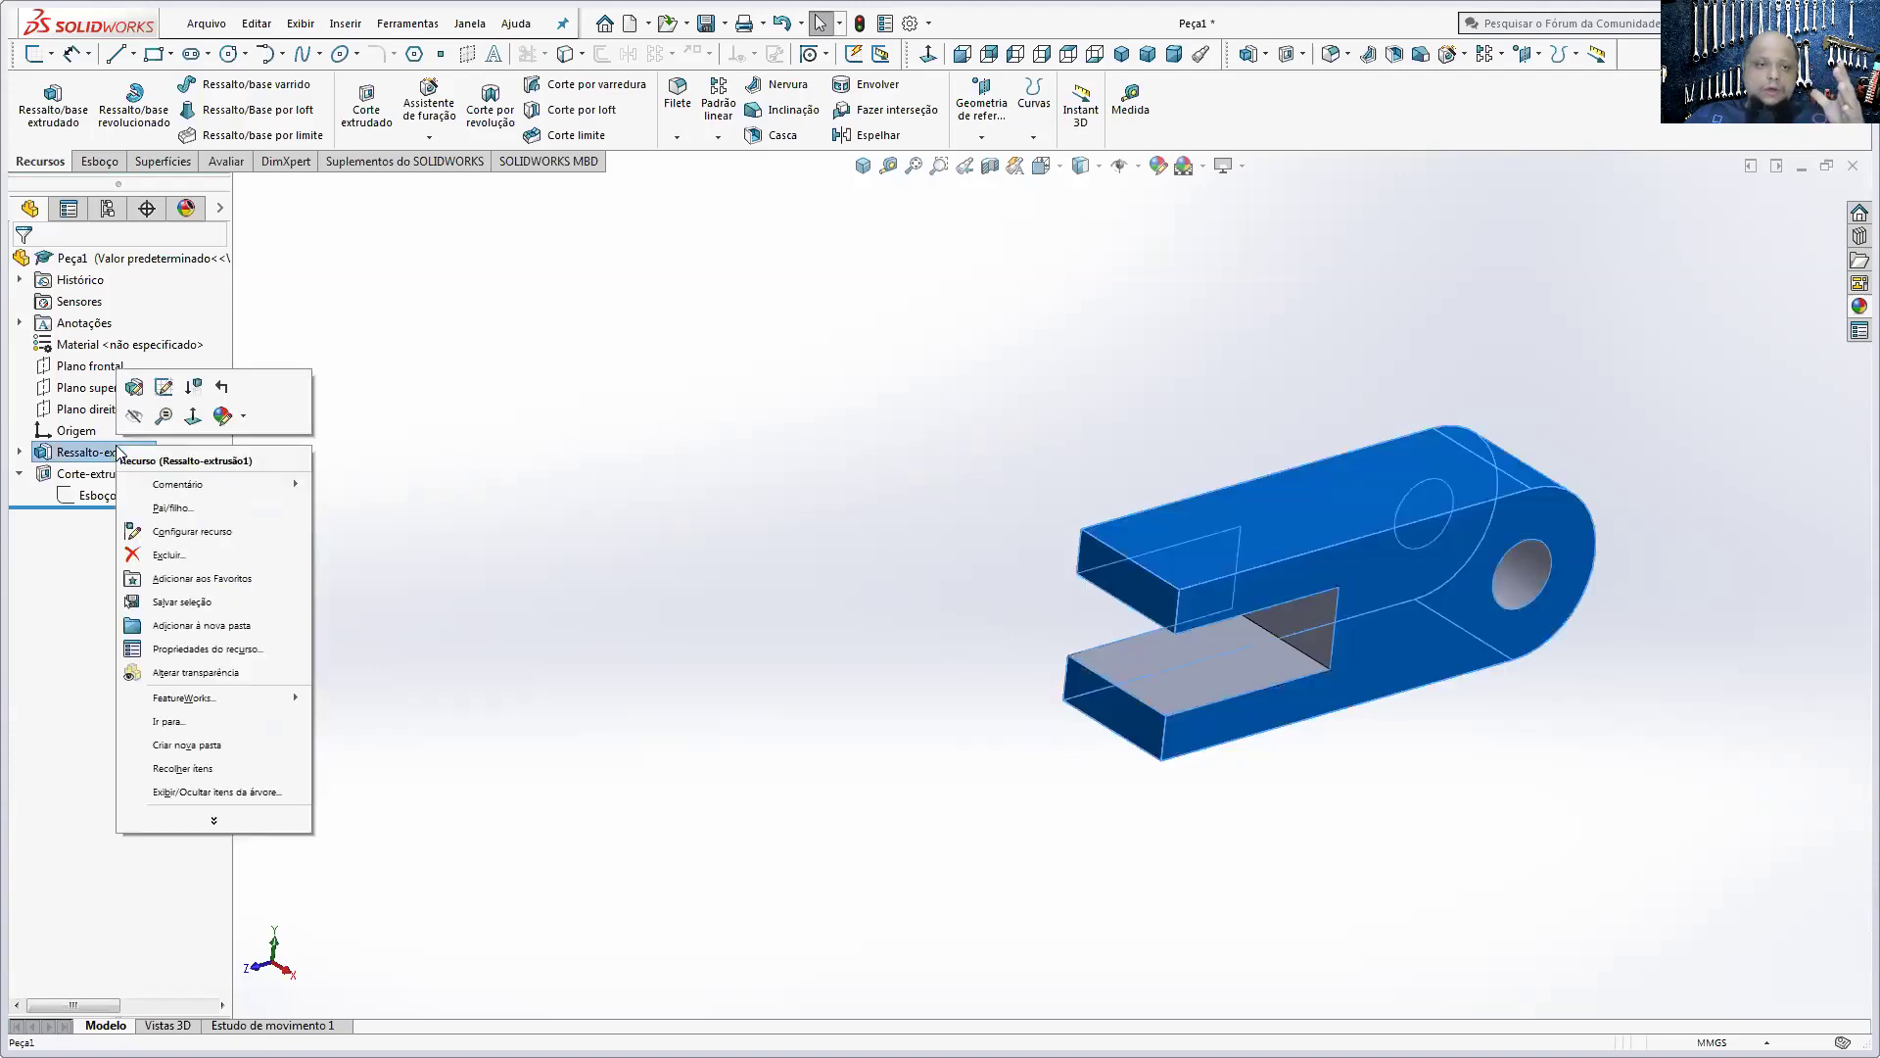
click(135, 386)
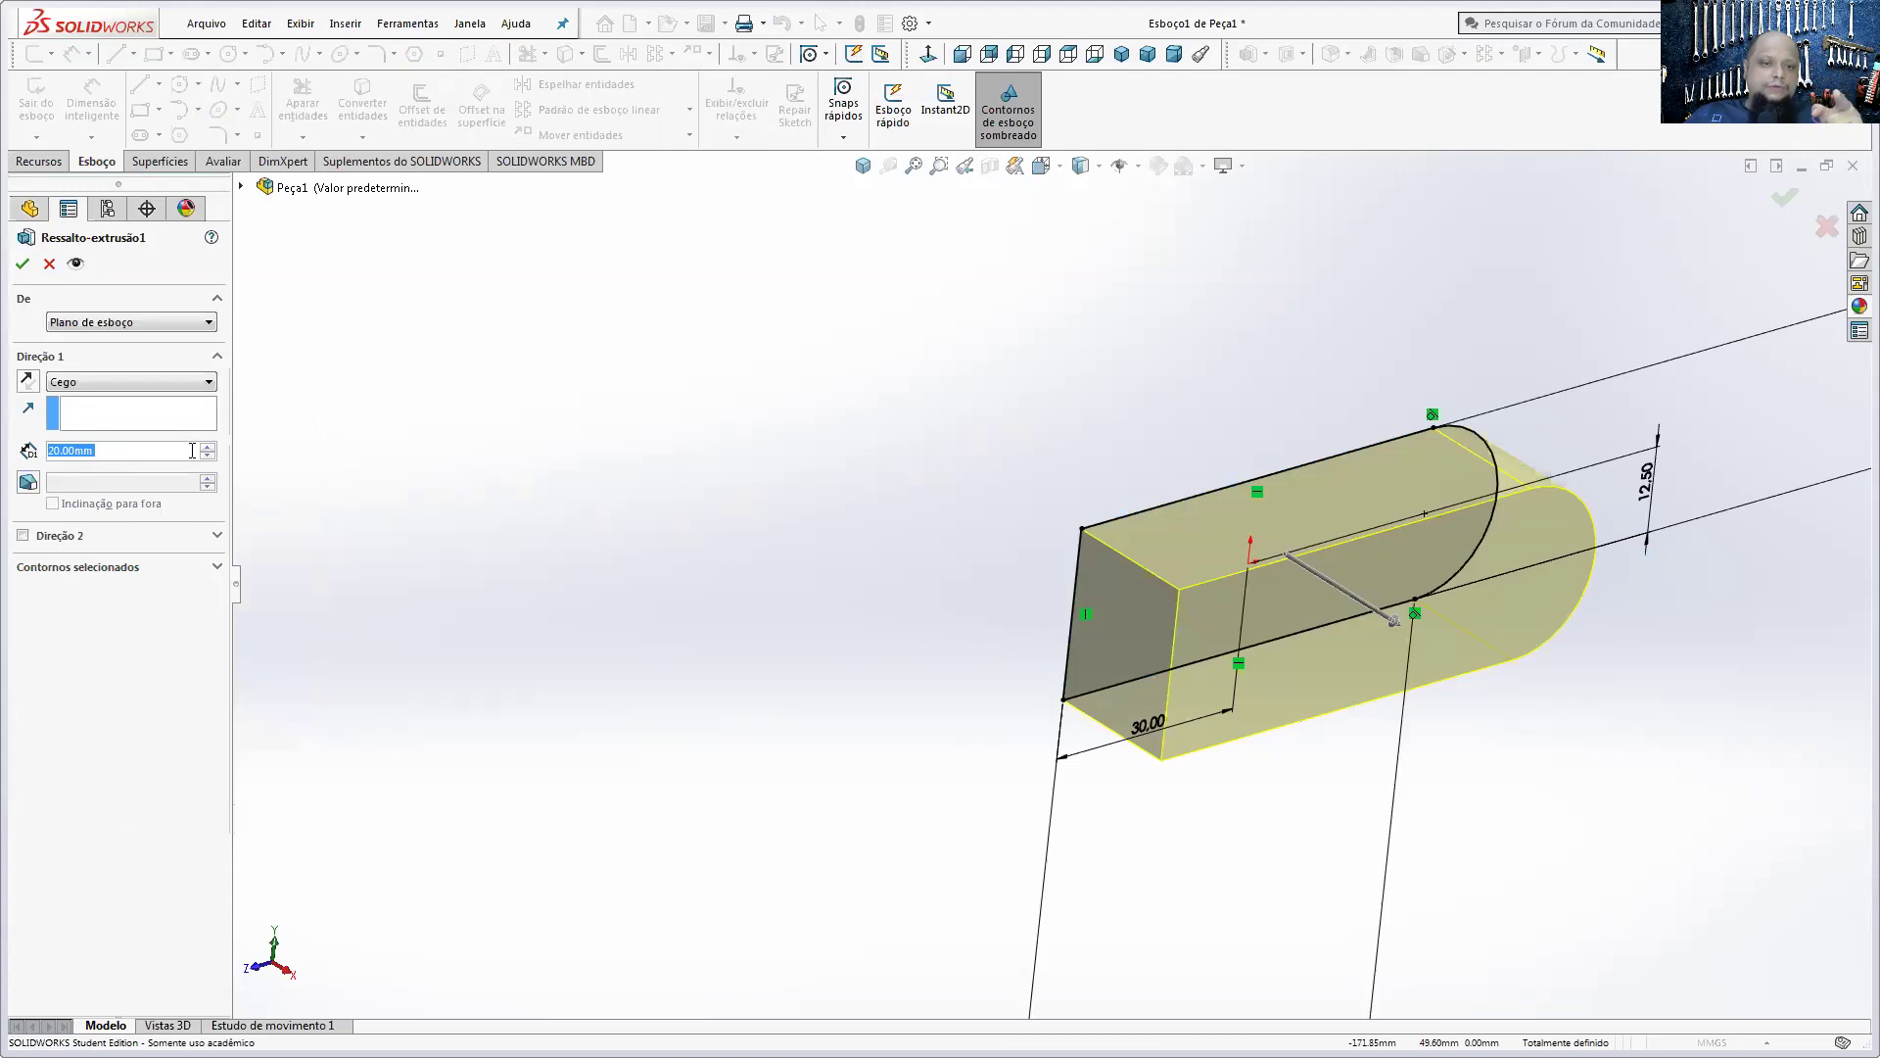
text(22)
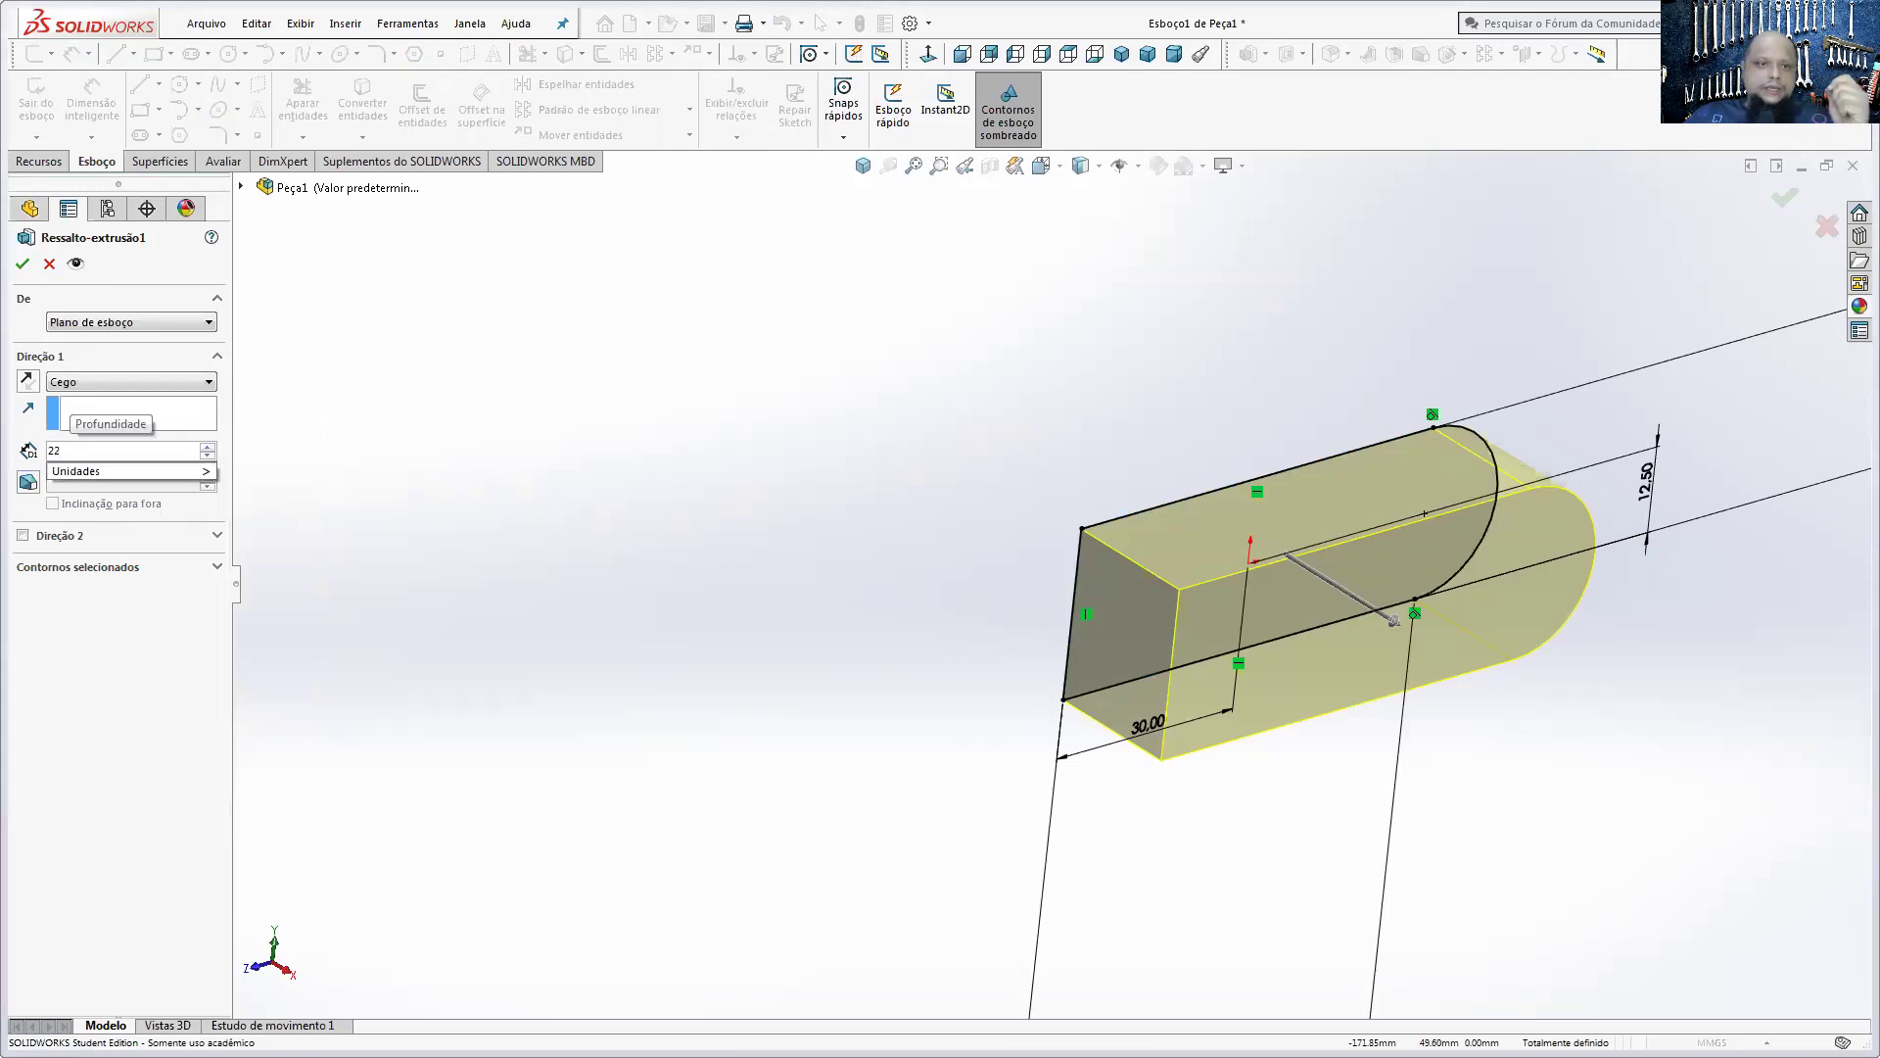
key(Return)
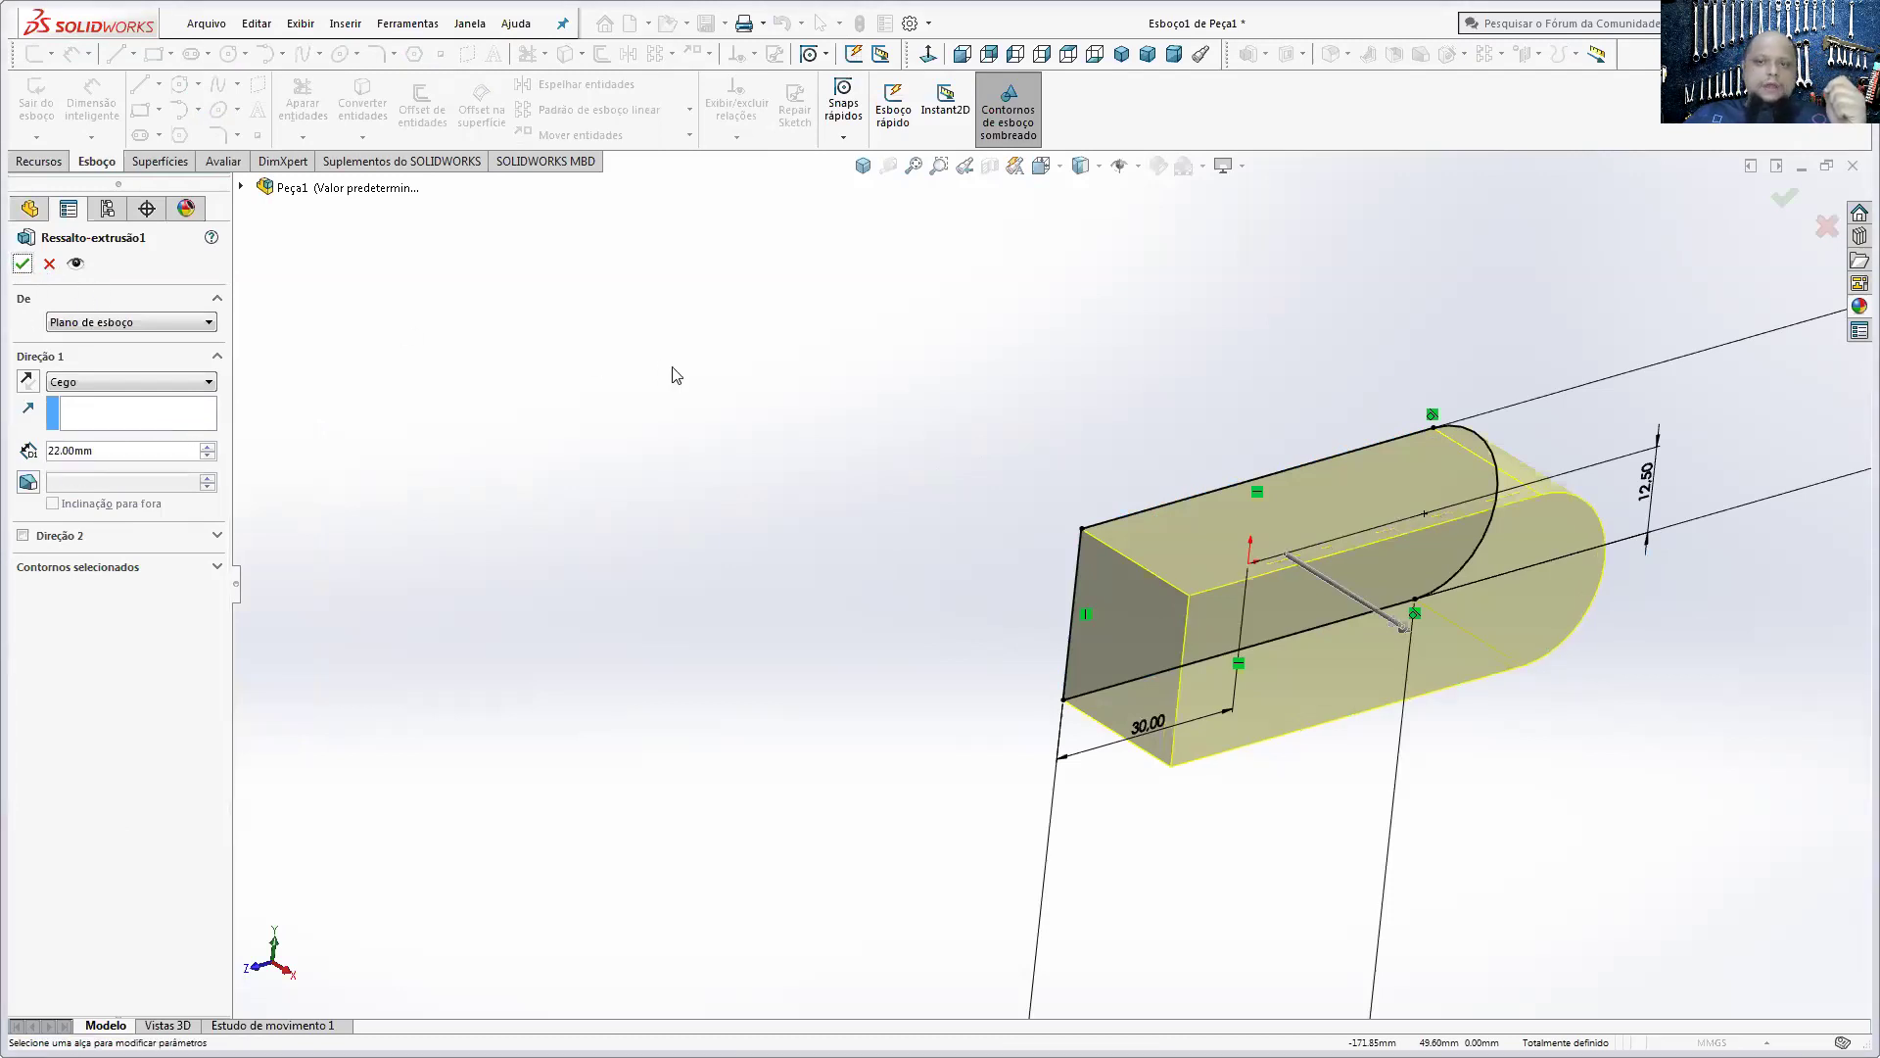
key(Return)
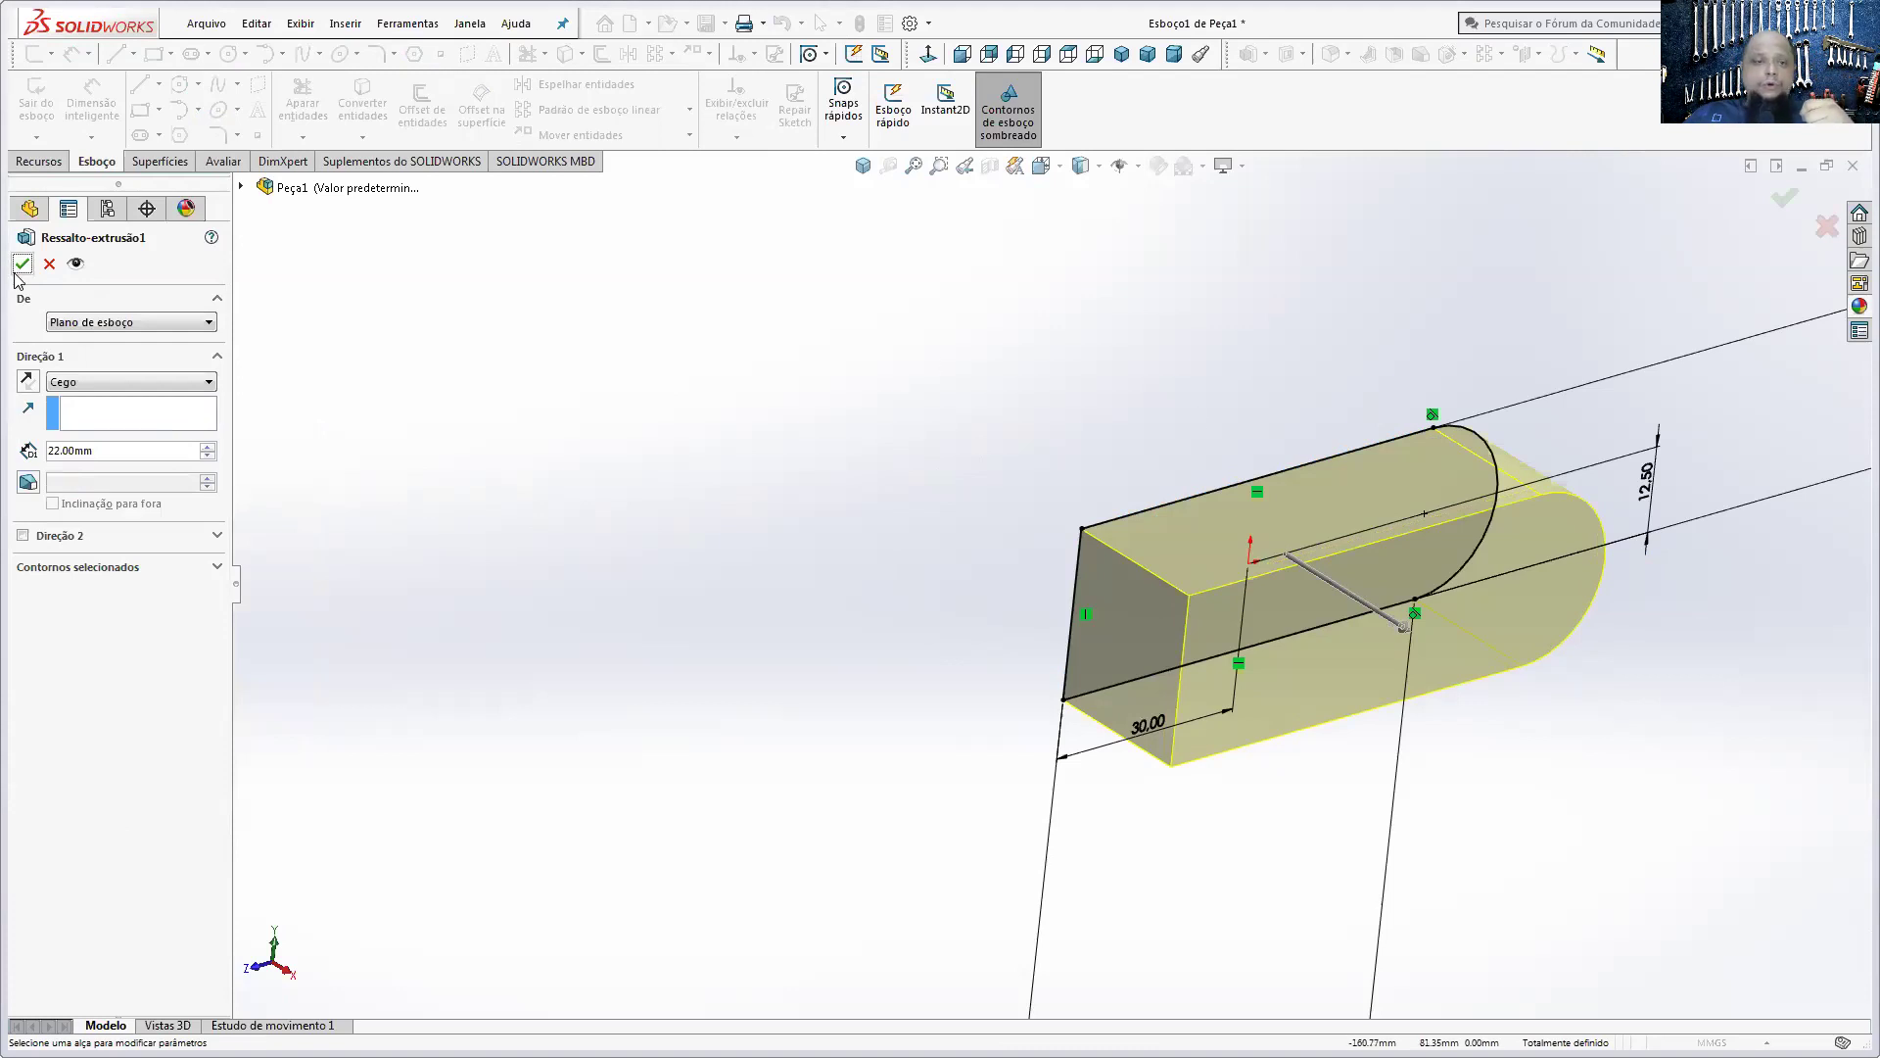
mouse_move(1537, 605)
middle_down()
mouse_move(1443, 514)
mouse_move(1679, 503)
mouse_move(1531, 518)
mouse_move(1373, 584)
mouse_move(1396, 594)
middle_up()
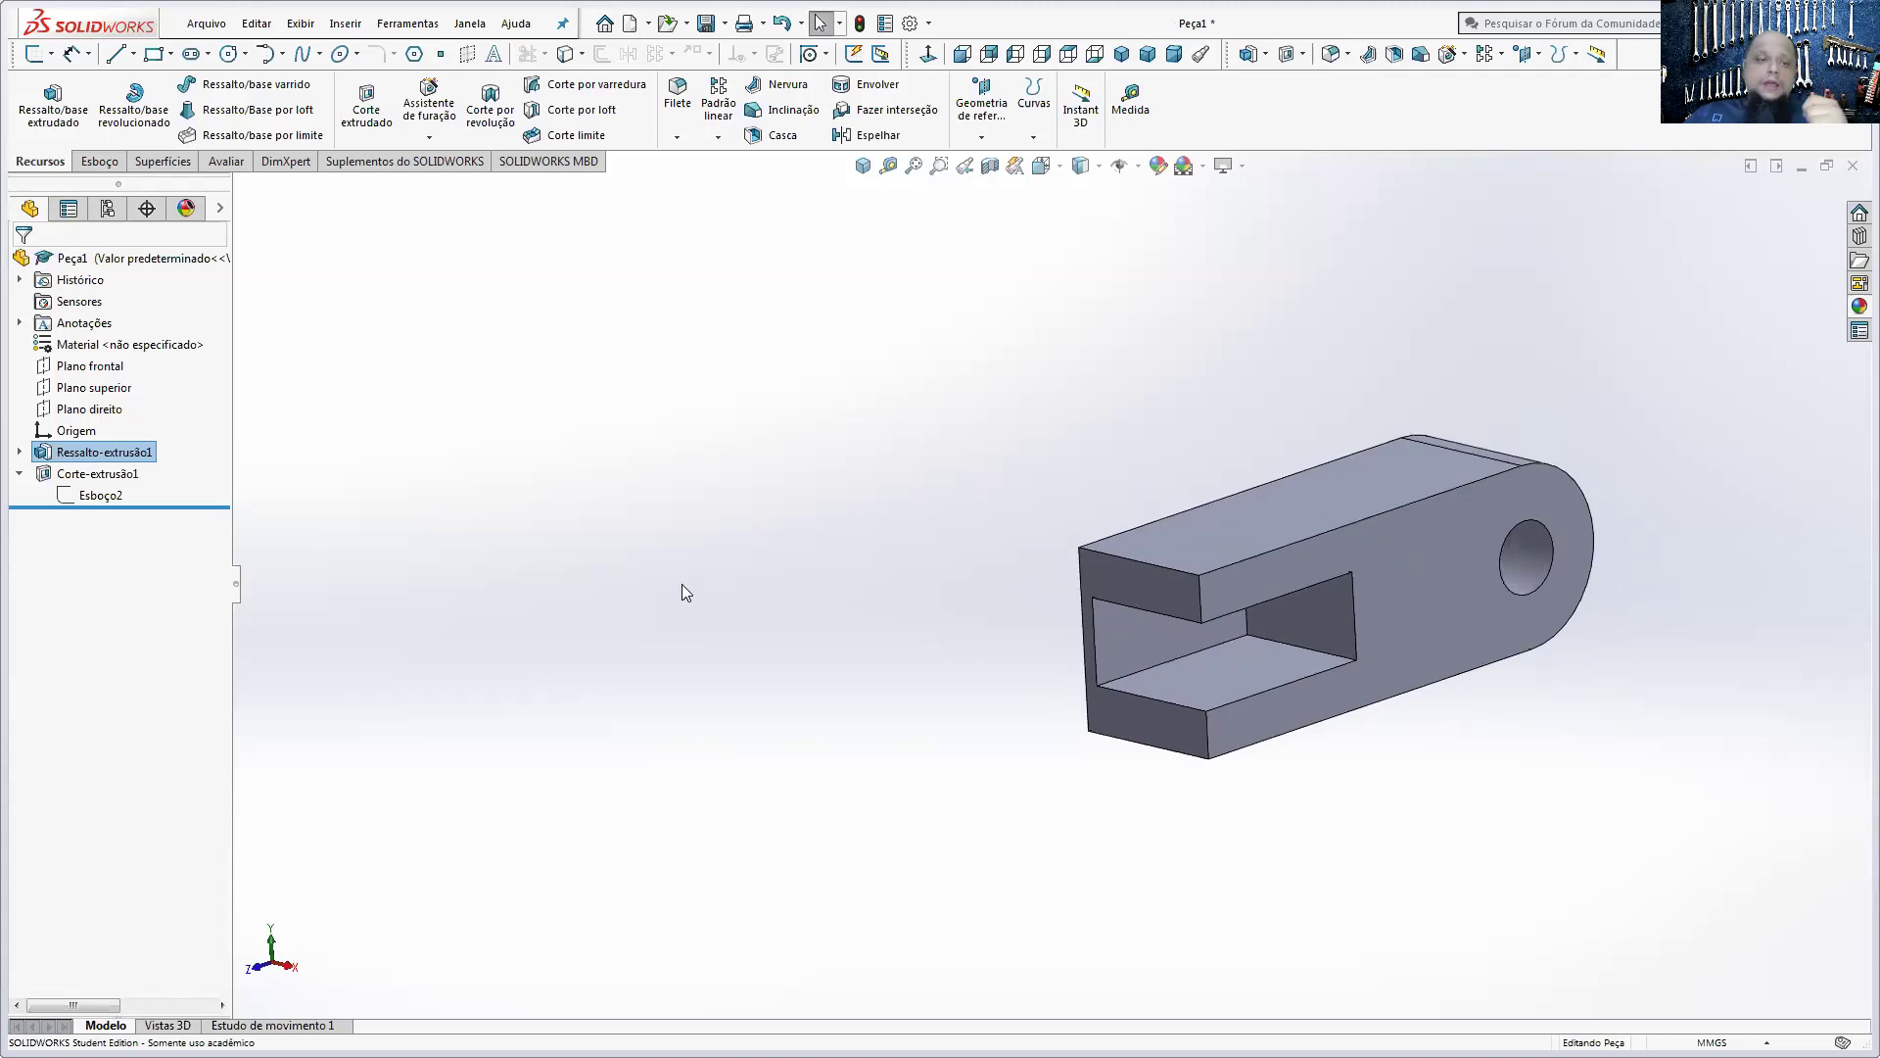
- Switch Corte-extrusão1's Direção 1 end condition from Cego to Passante
right_click(65, 479)
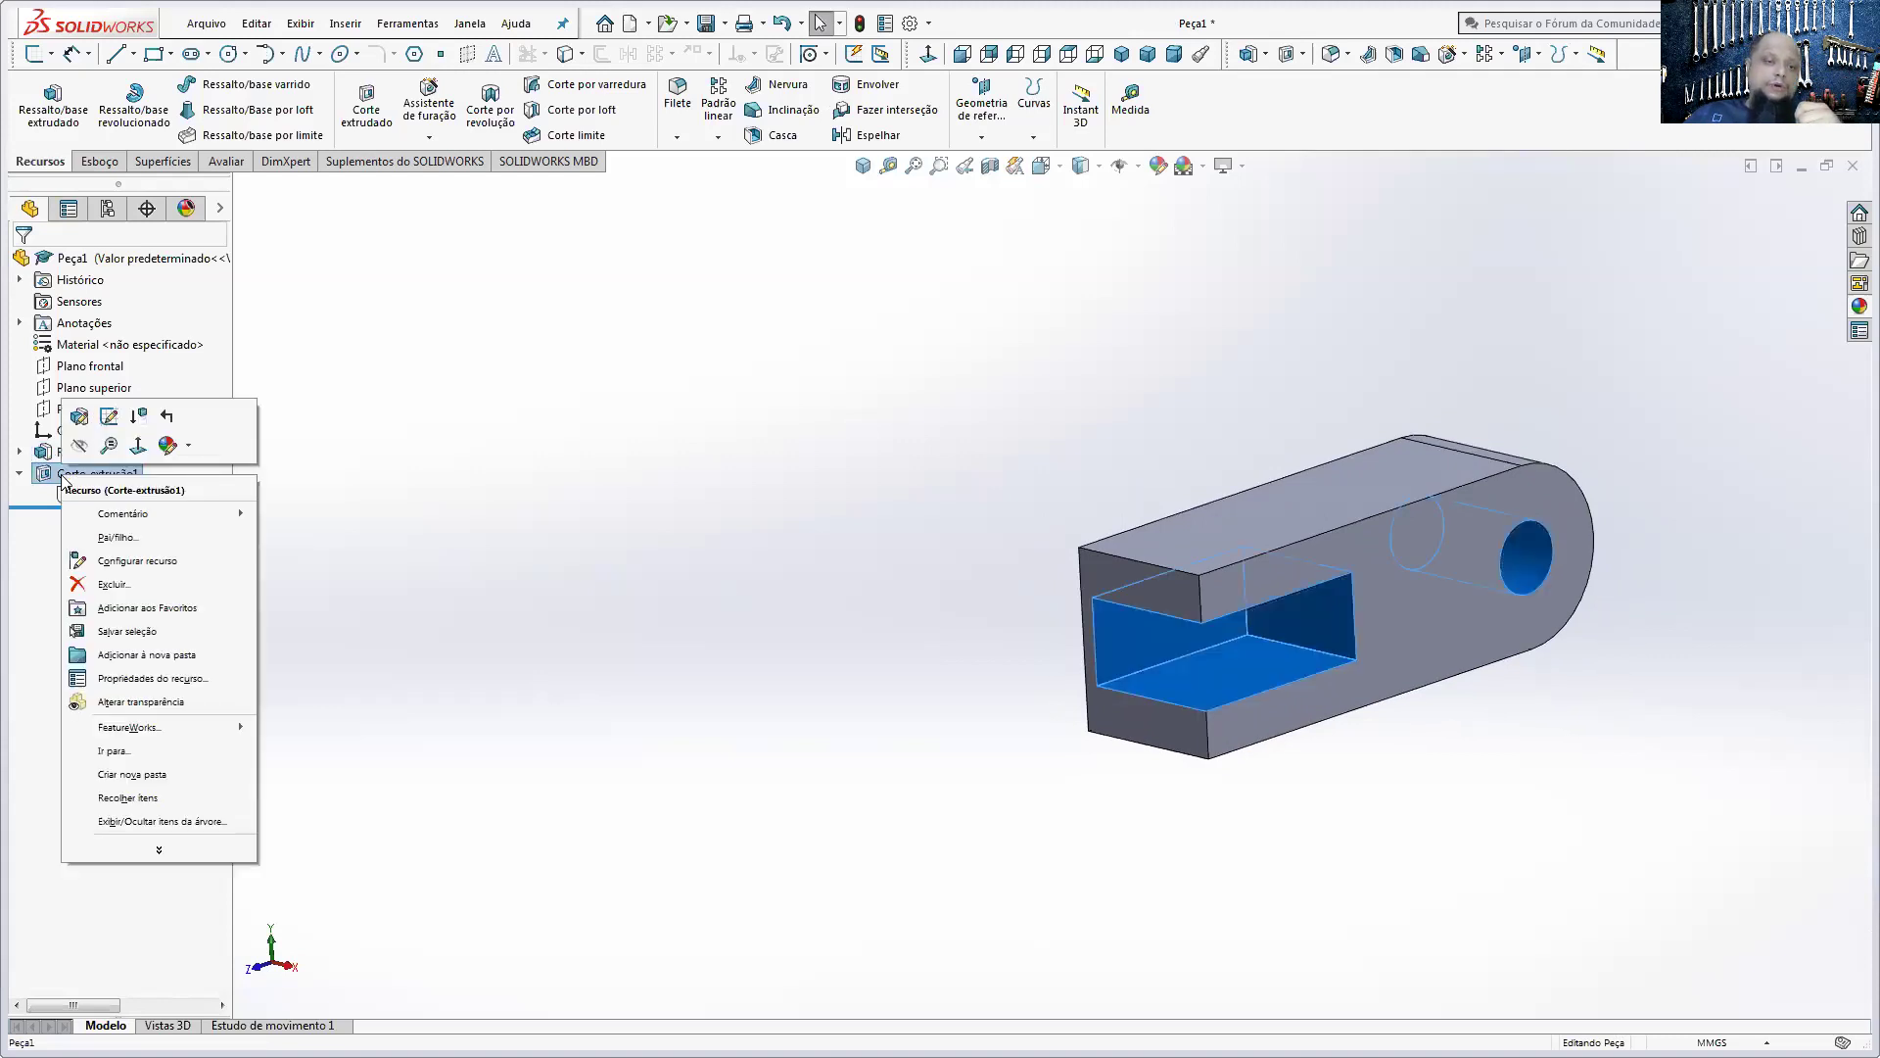
click(109, 416)
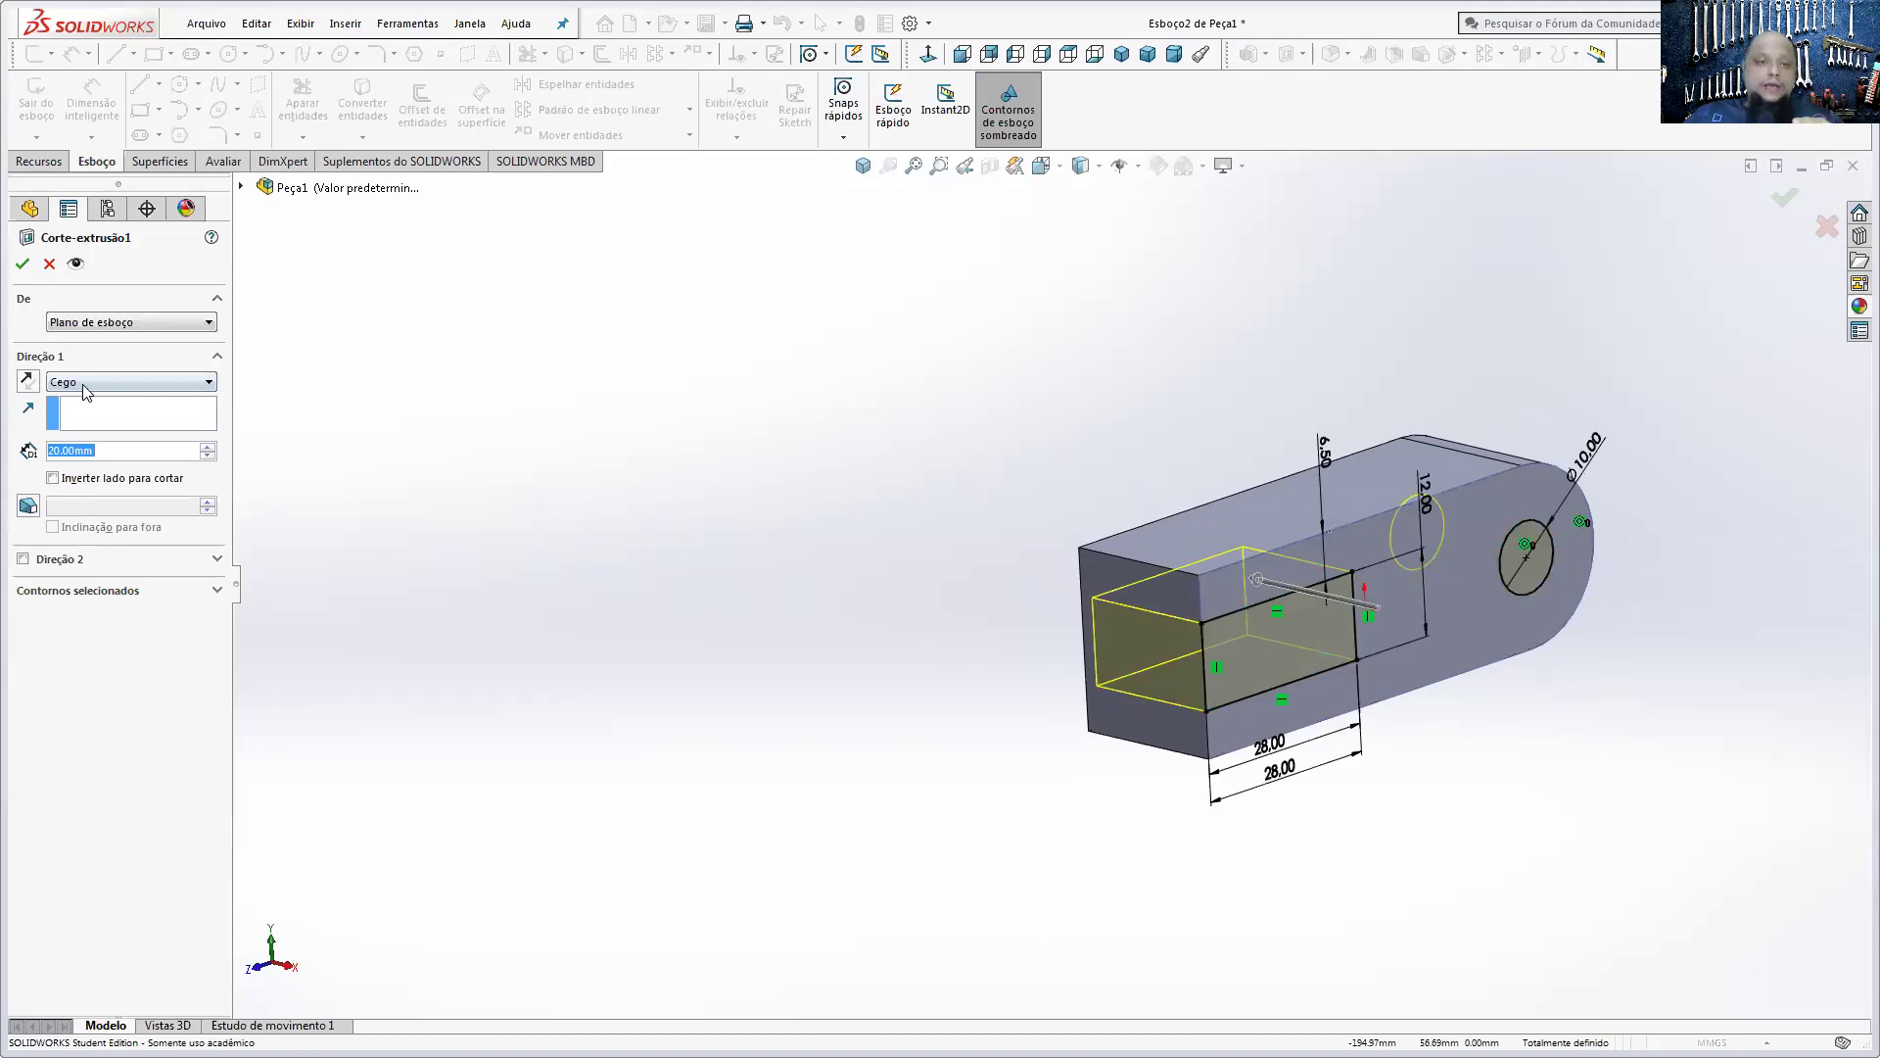
click(82, 382)
click(70, 413)
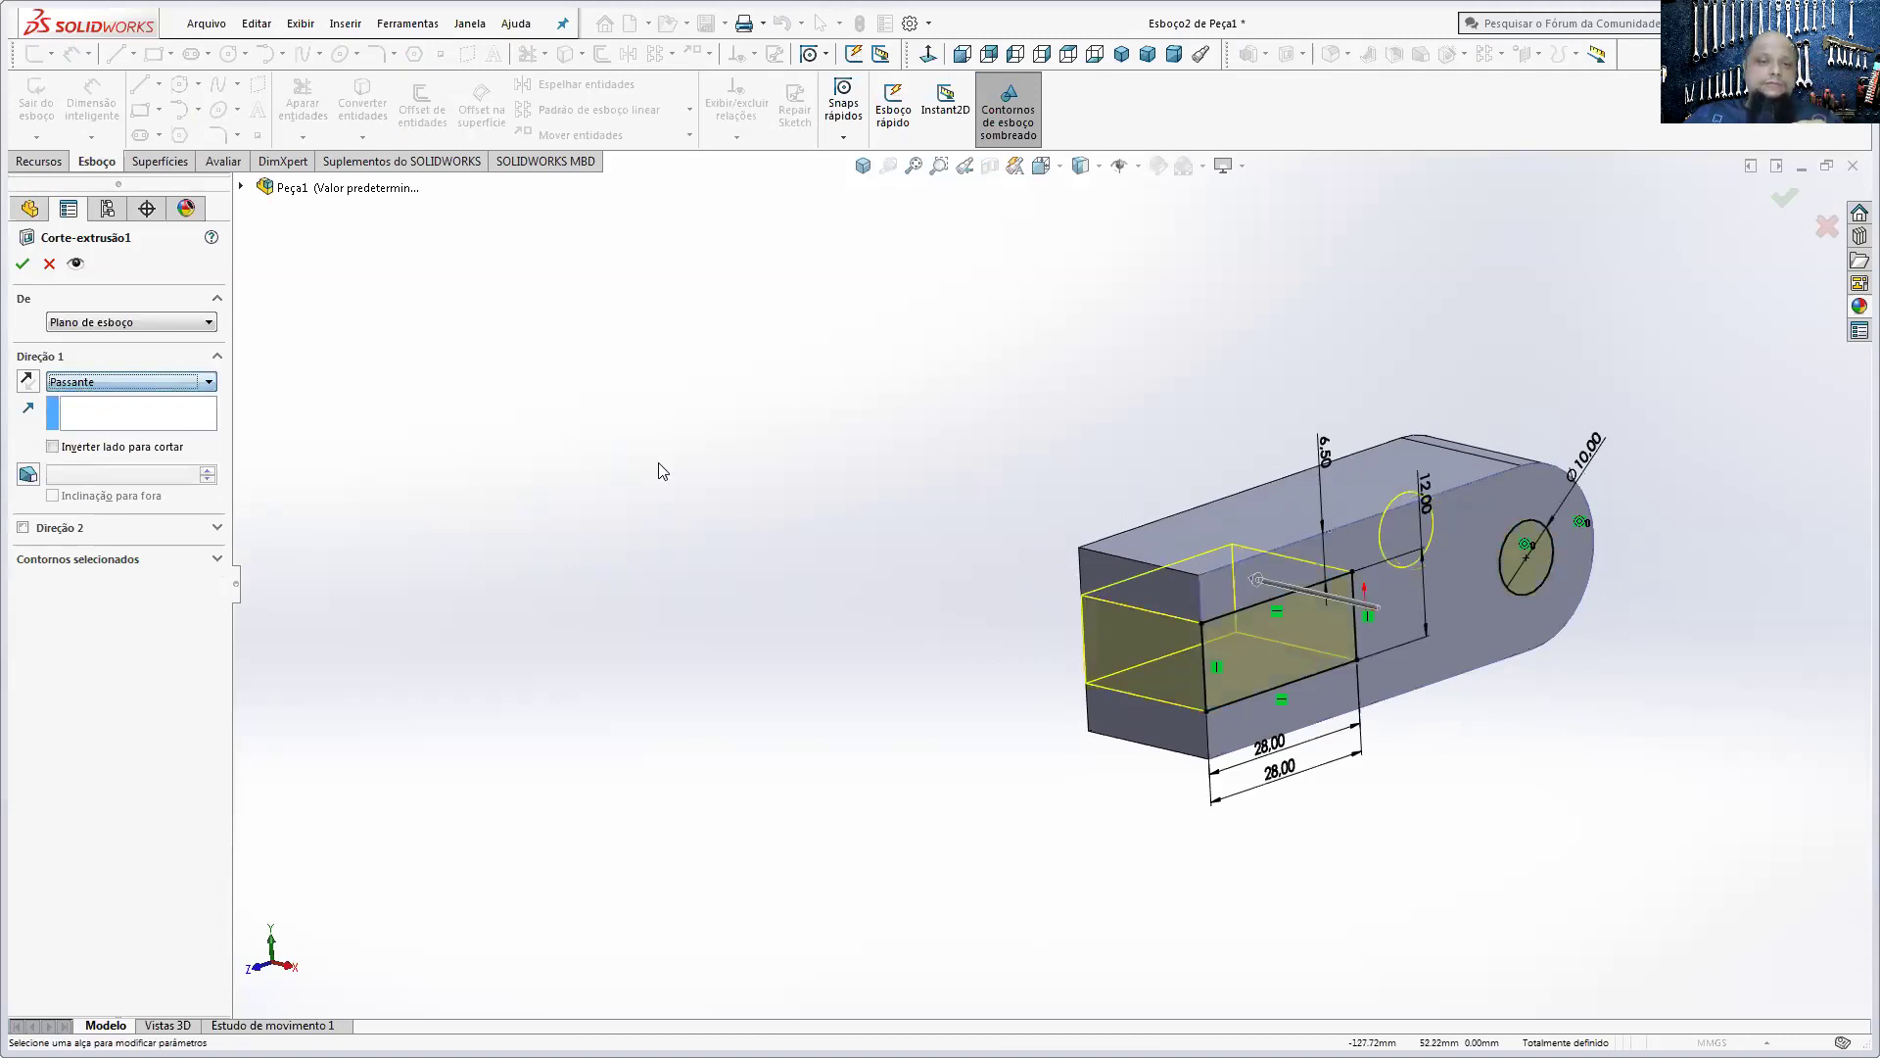
click(22, 264)
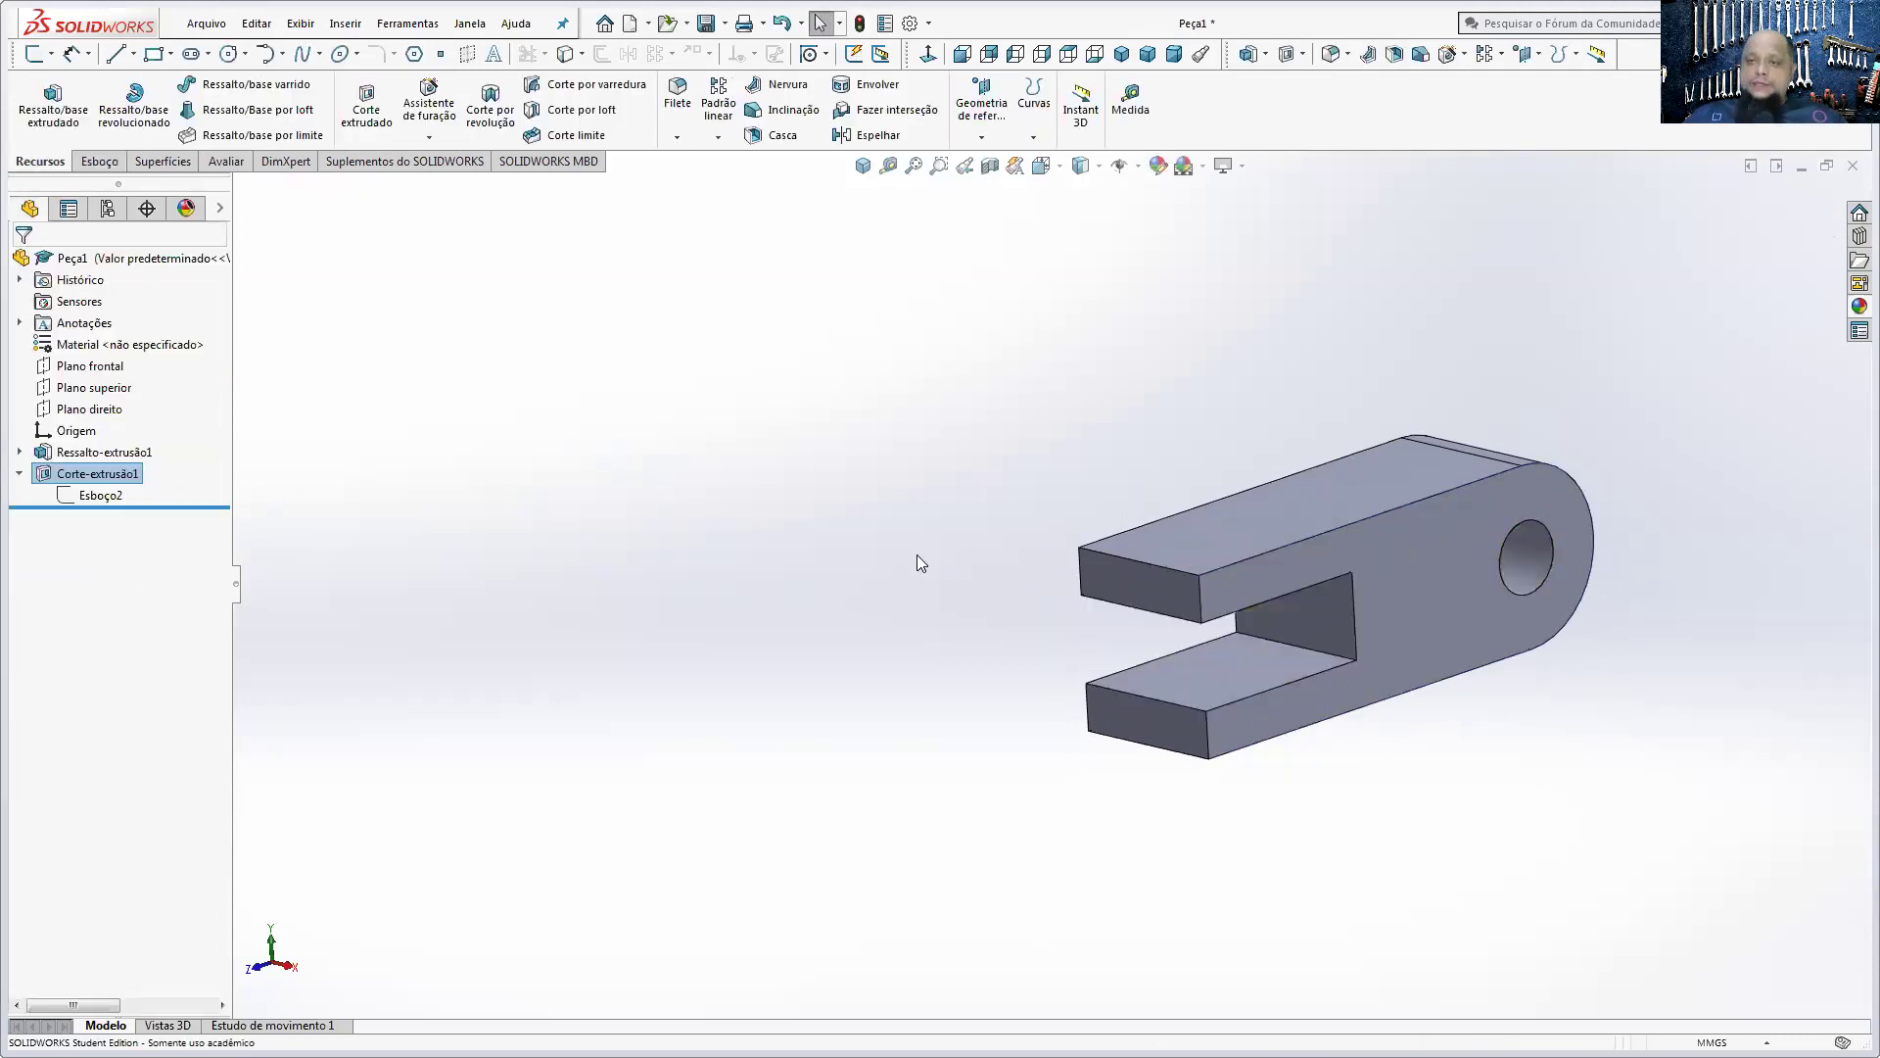
- Set Ressalto-extrusão1's depth to 20 mm
right_click(128, 460)
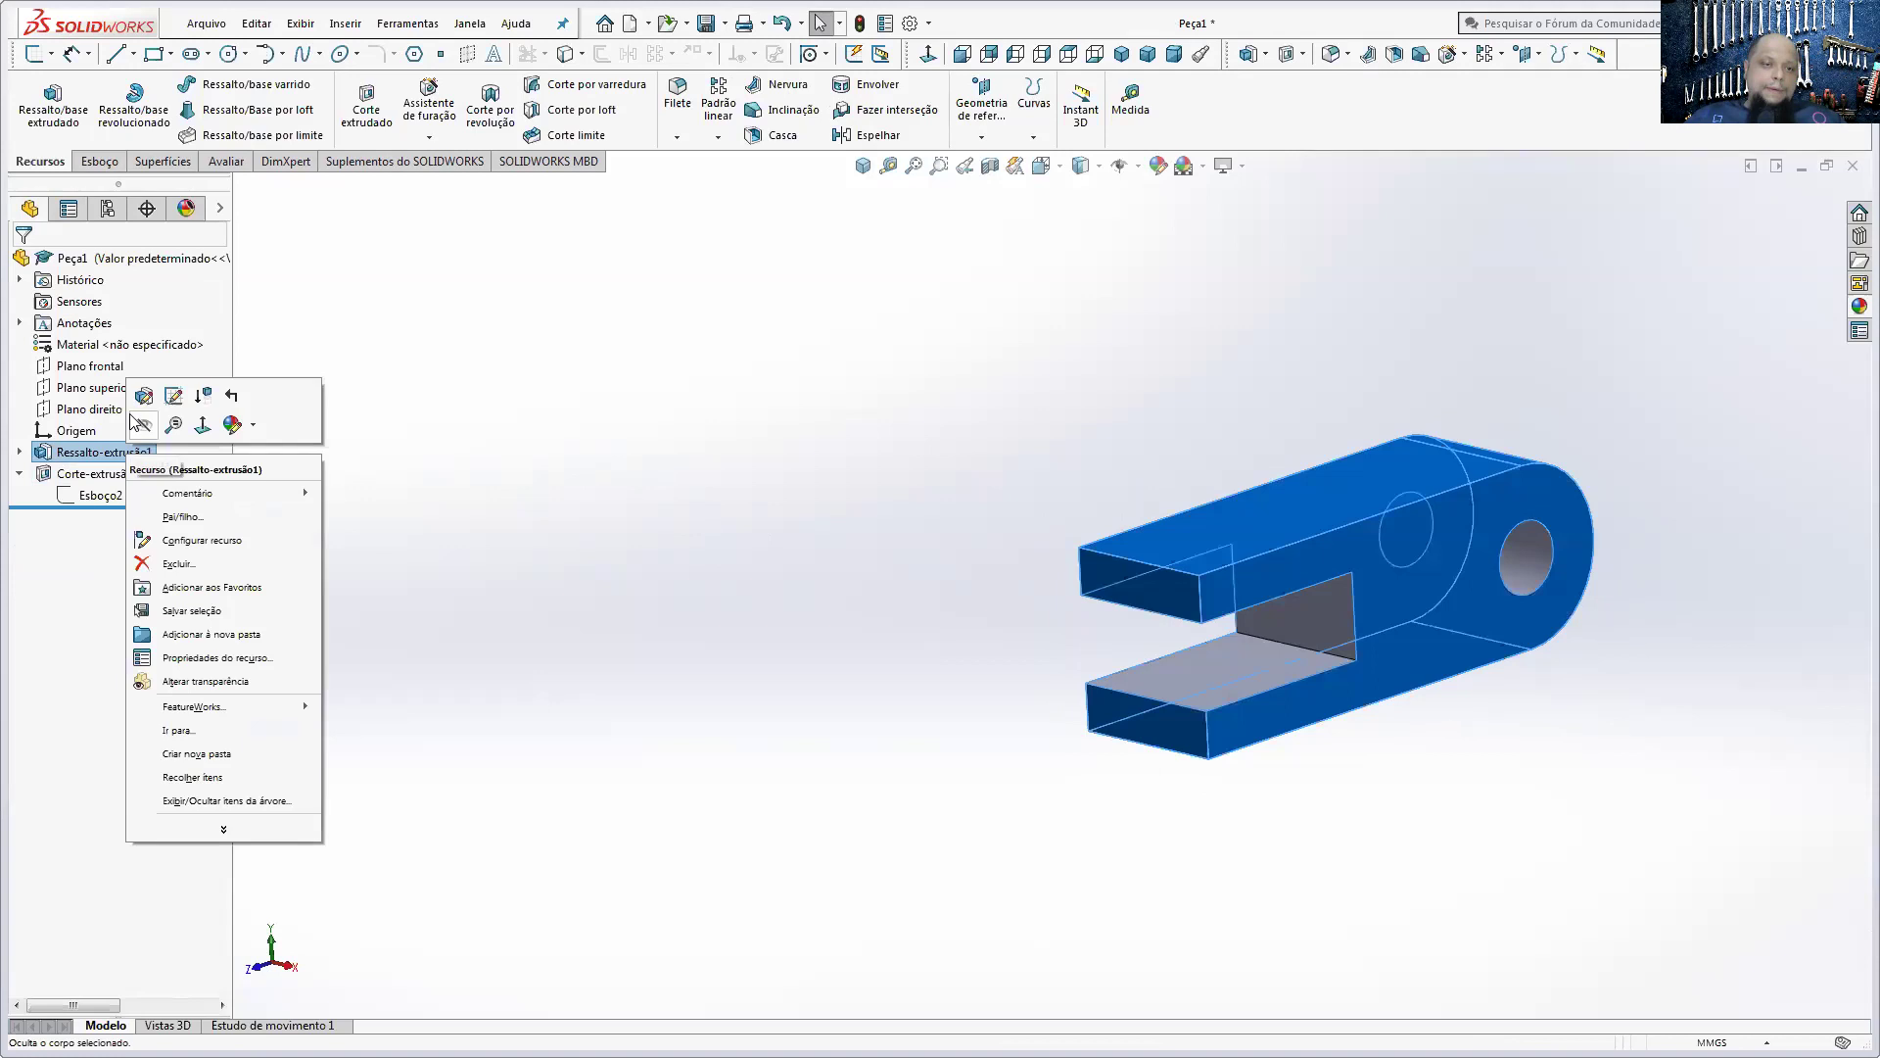
click(147, 401)
text(20)
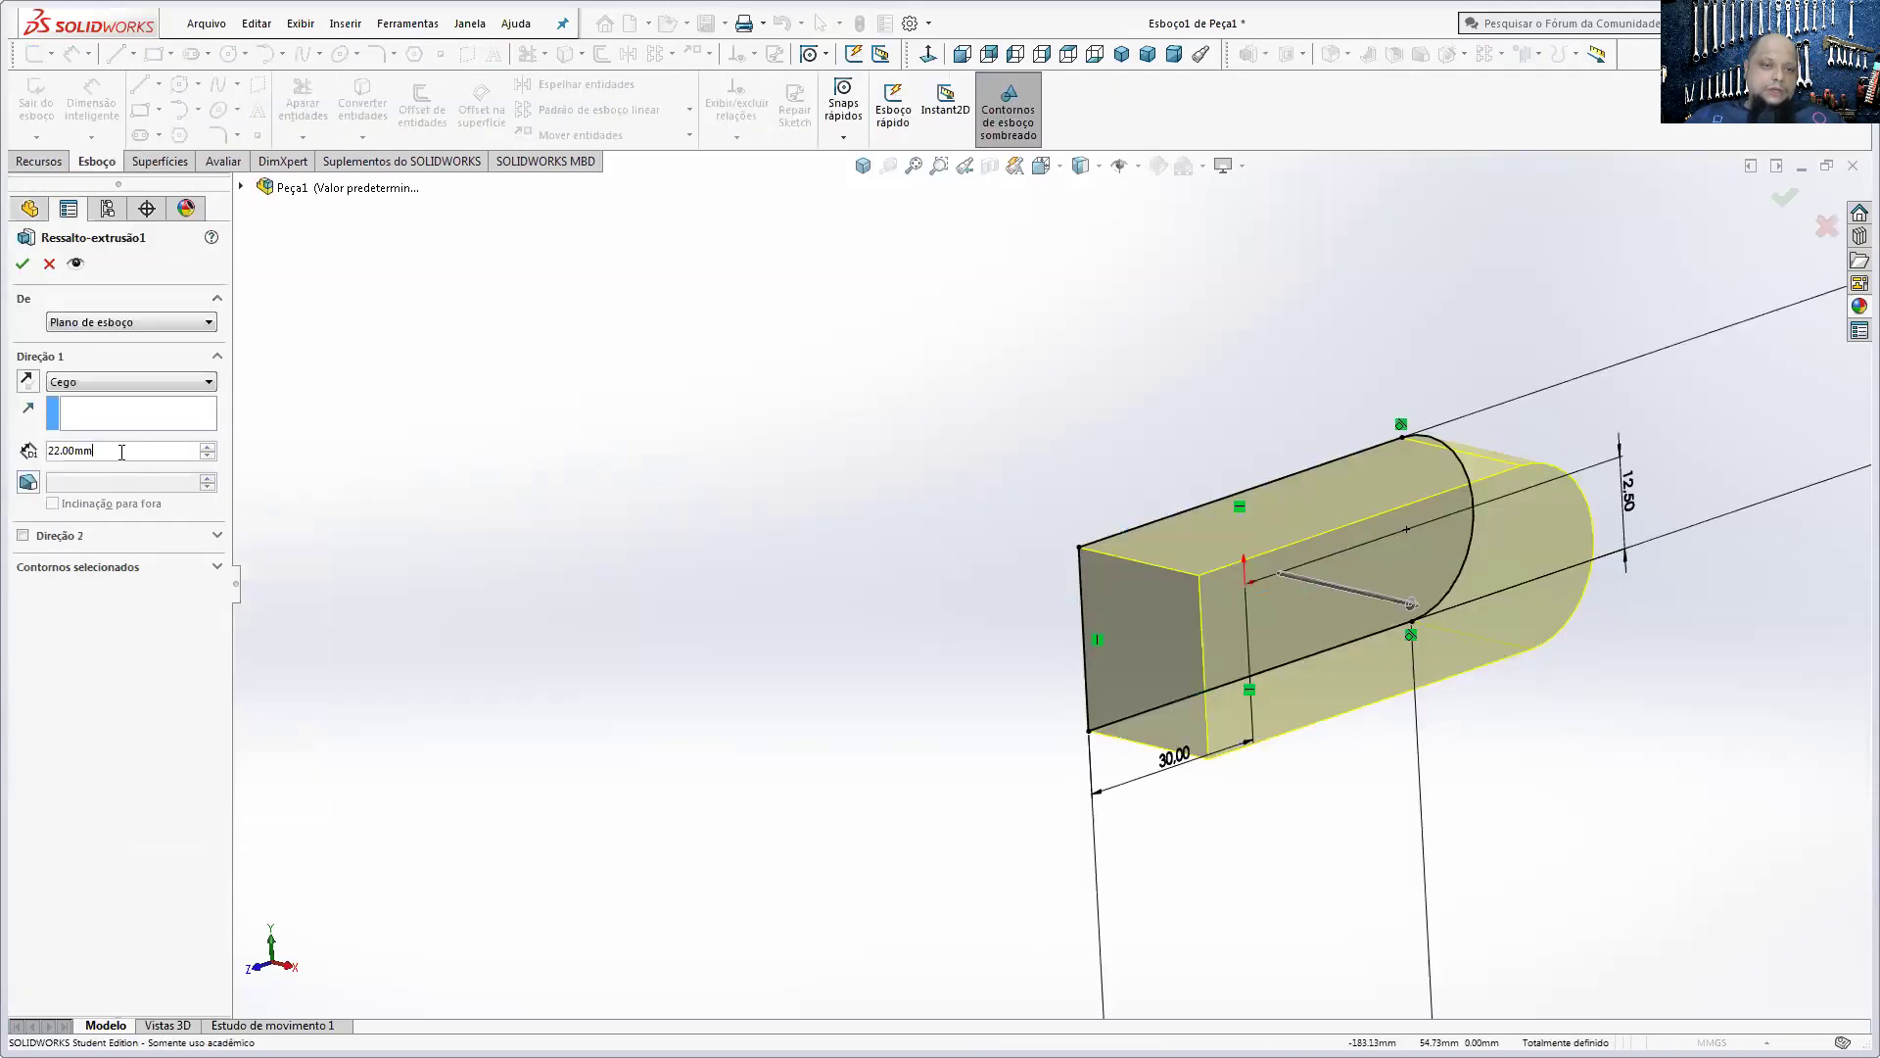
key(Return)
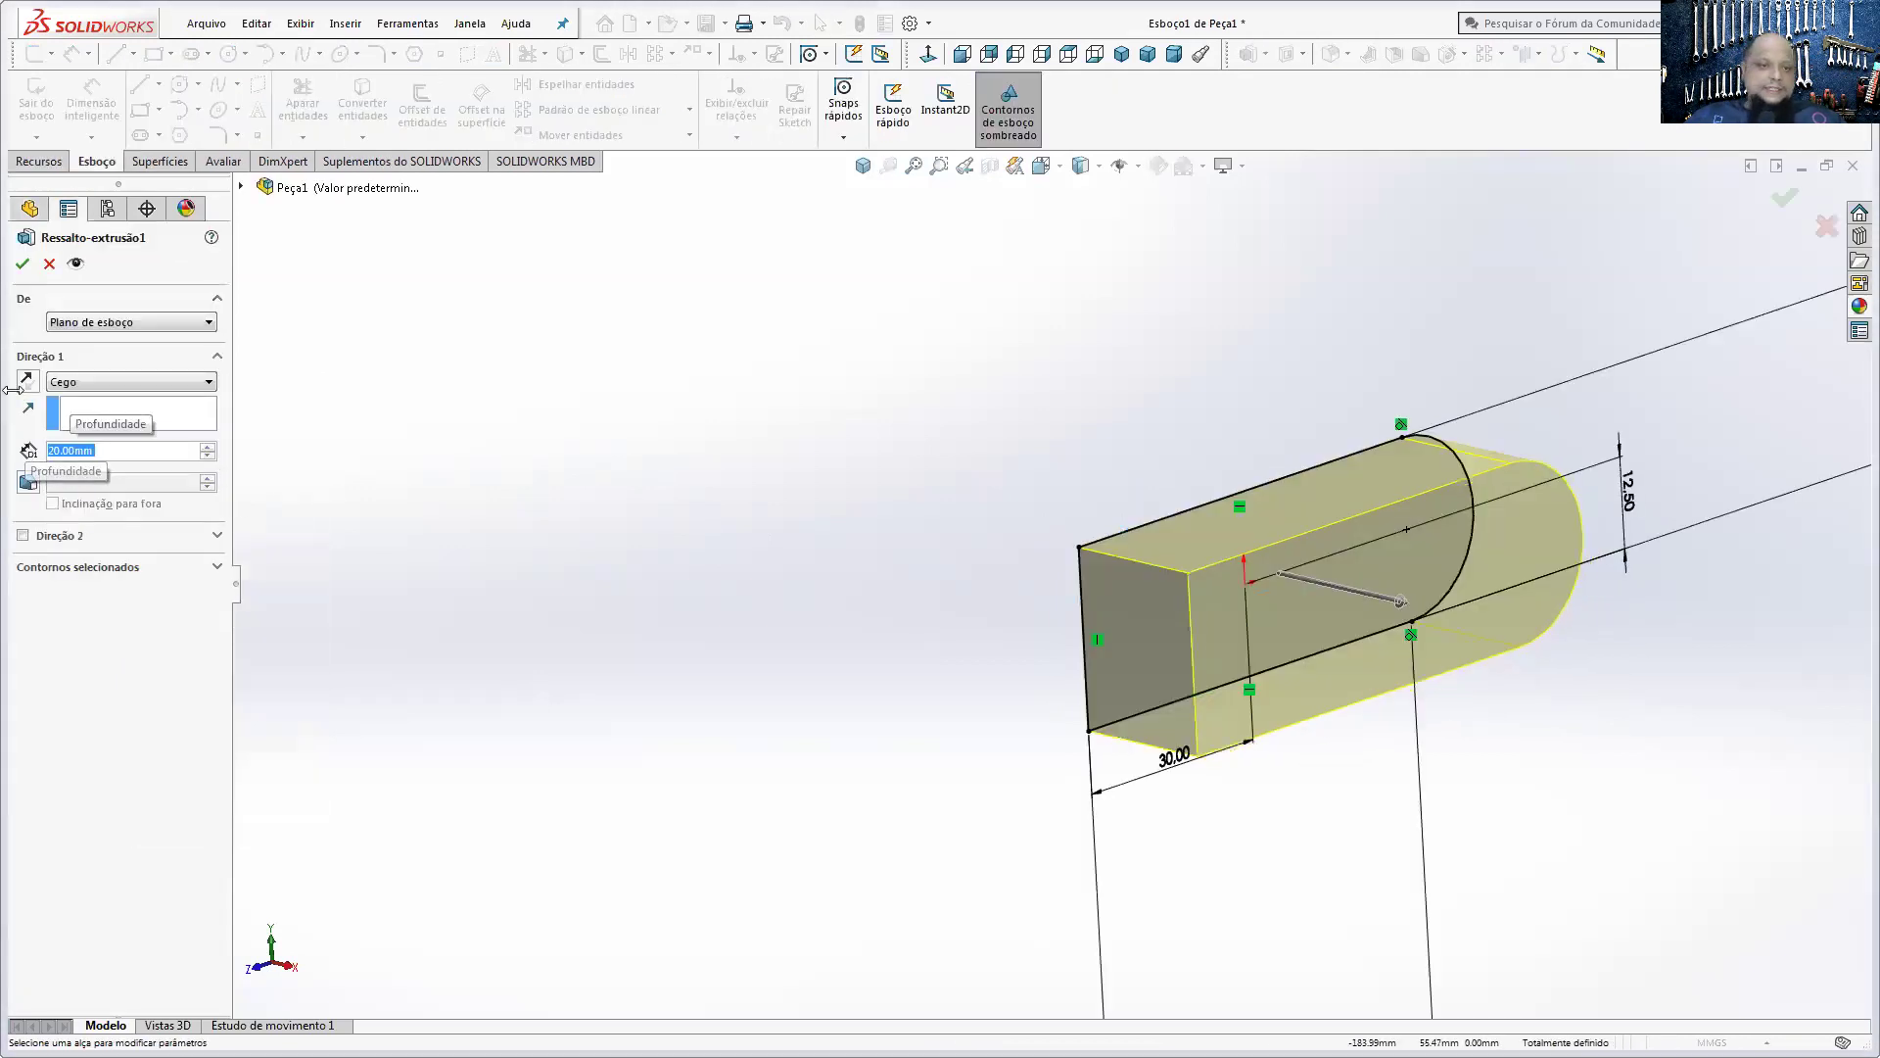
click(21, 264)
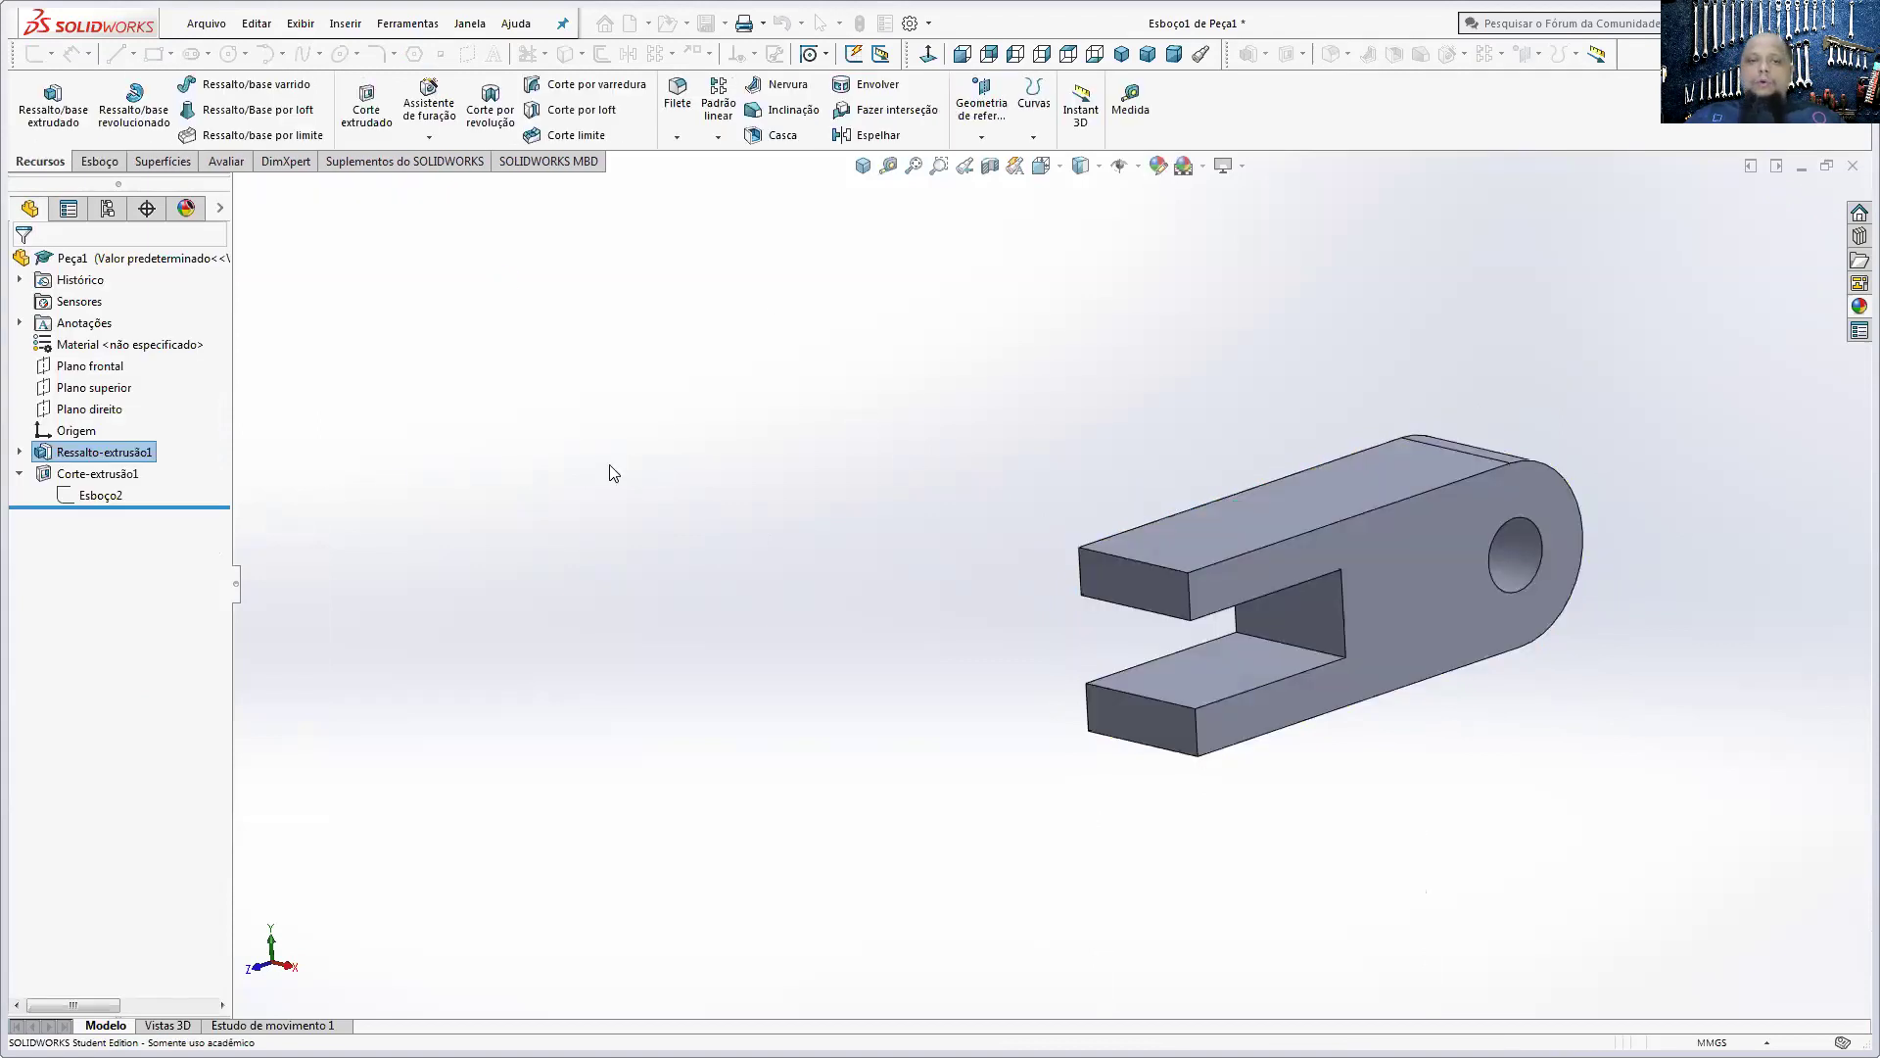
- Try a 200 mm depth for Ressalto-extrusão1 and inspect the lengthened part
right_click(91, 456)
click(147, 423)
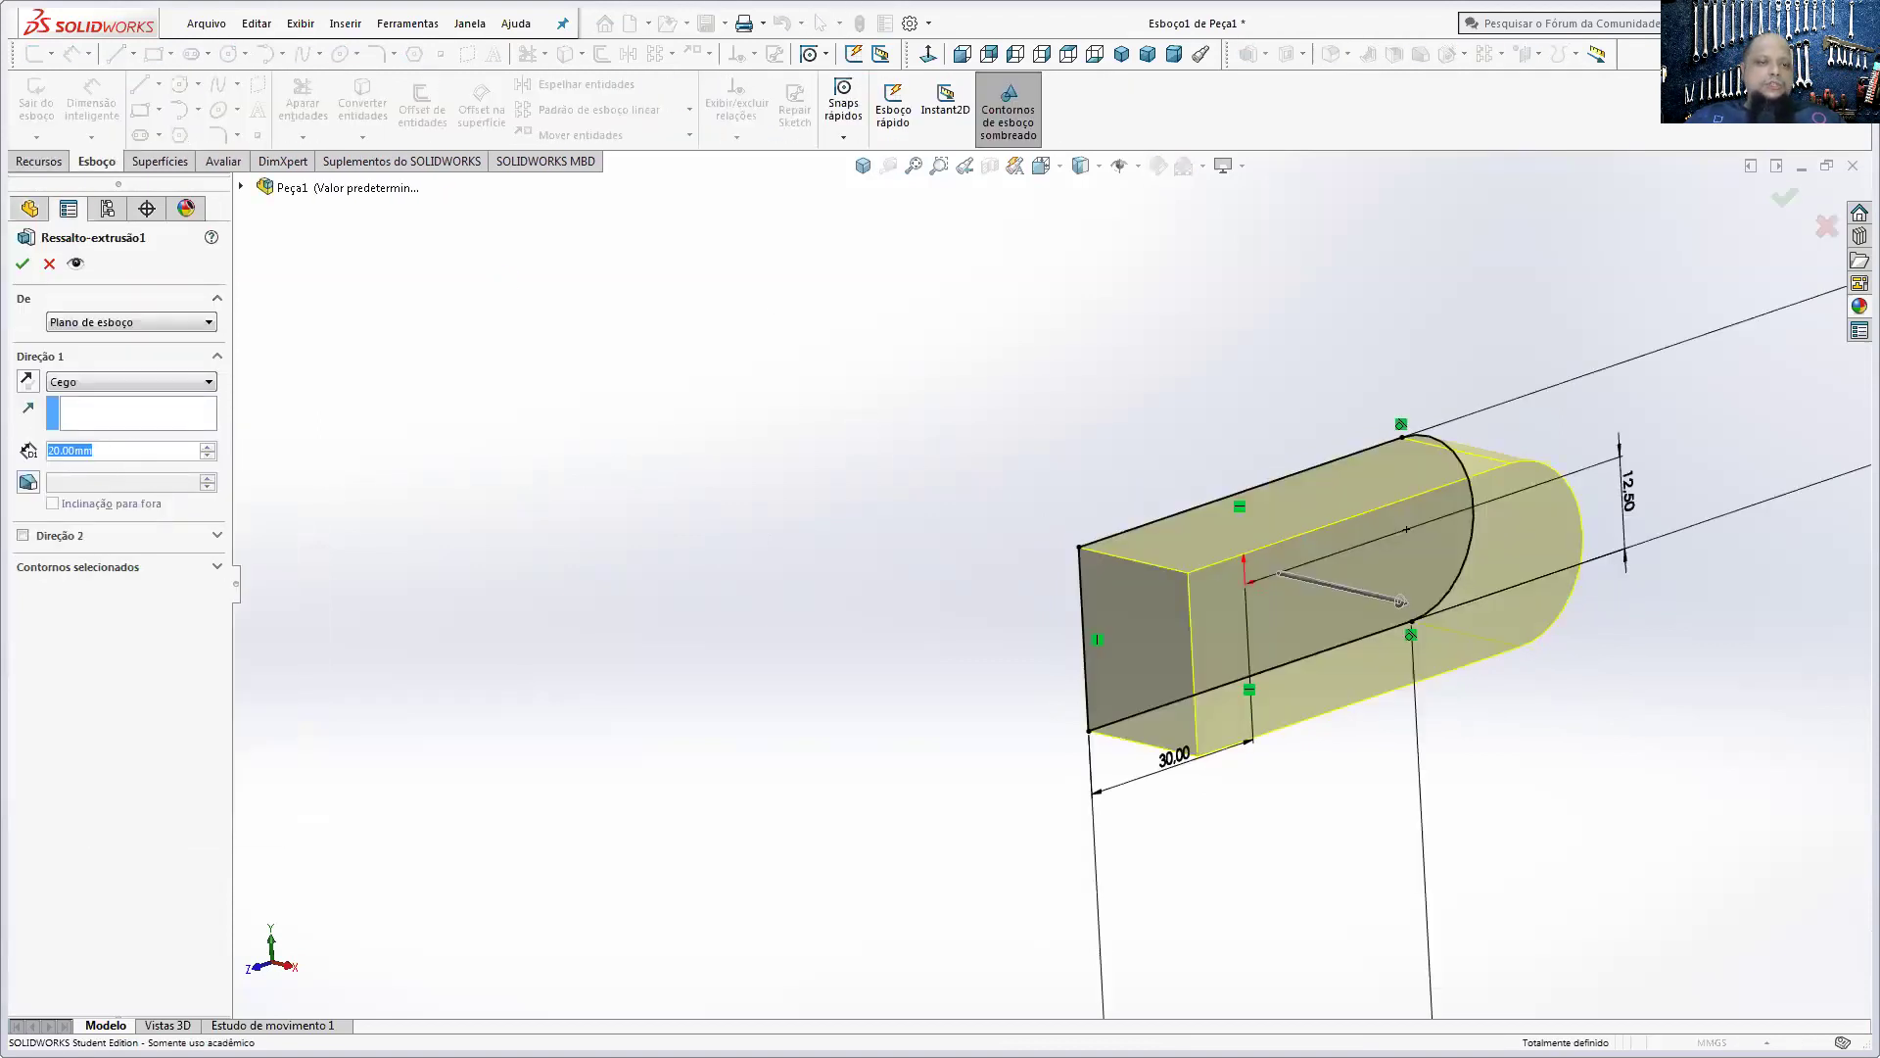
text(200)
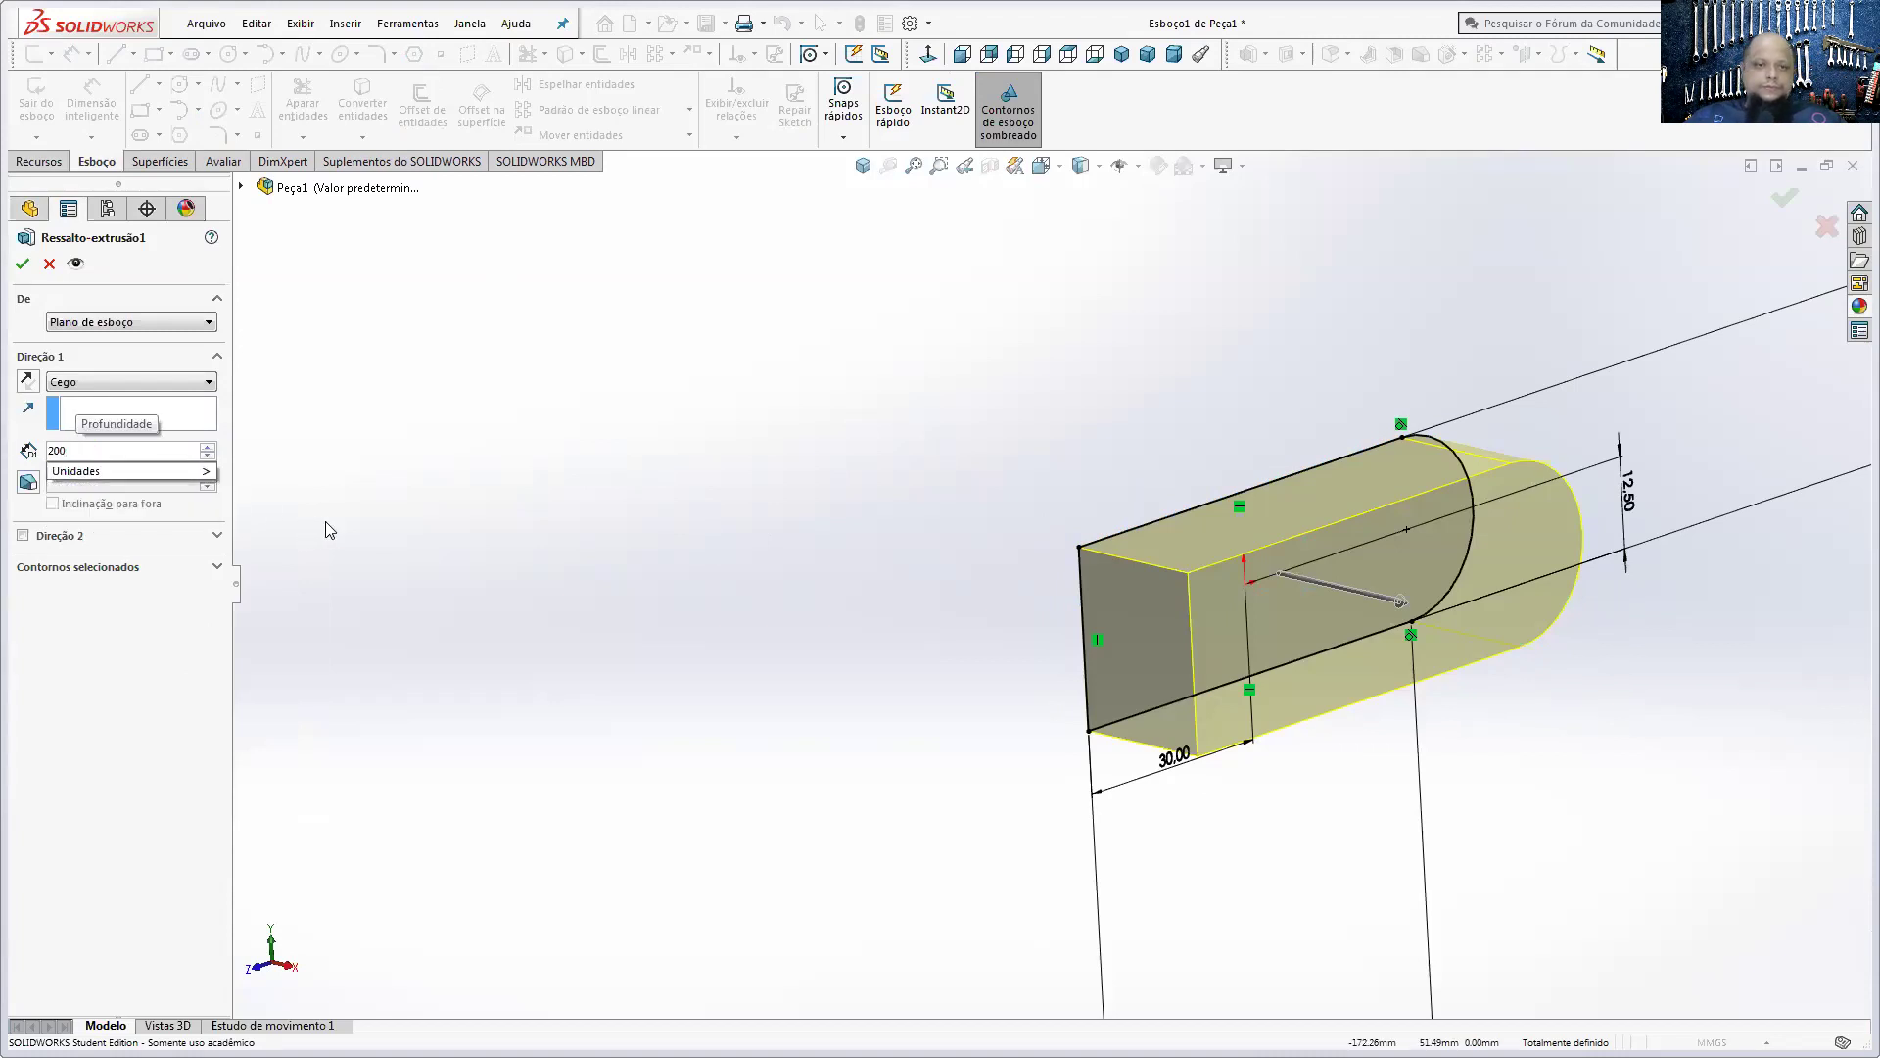
key(Return)
scroll(686, 607, up, 4)
click(22, 263)
mouse_move(1195, 621)
middle_down()
mouse_move(1108, 546)
mouse_move(1079, 550)
mouse_move(1130, 599)
middle_up()
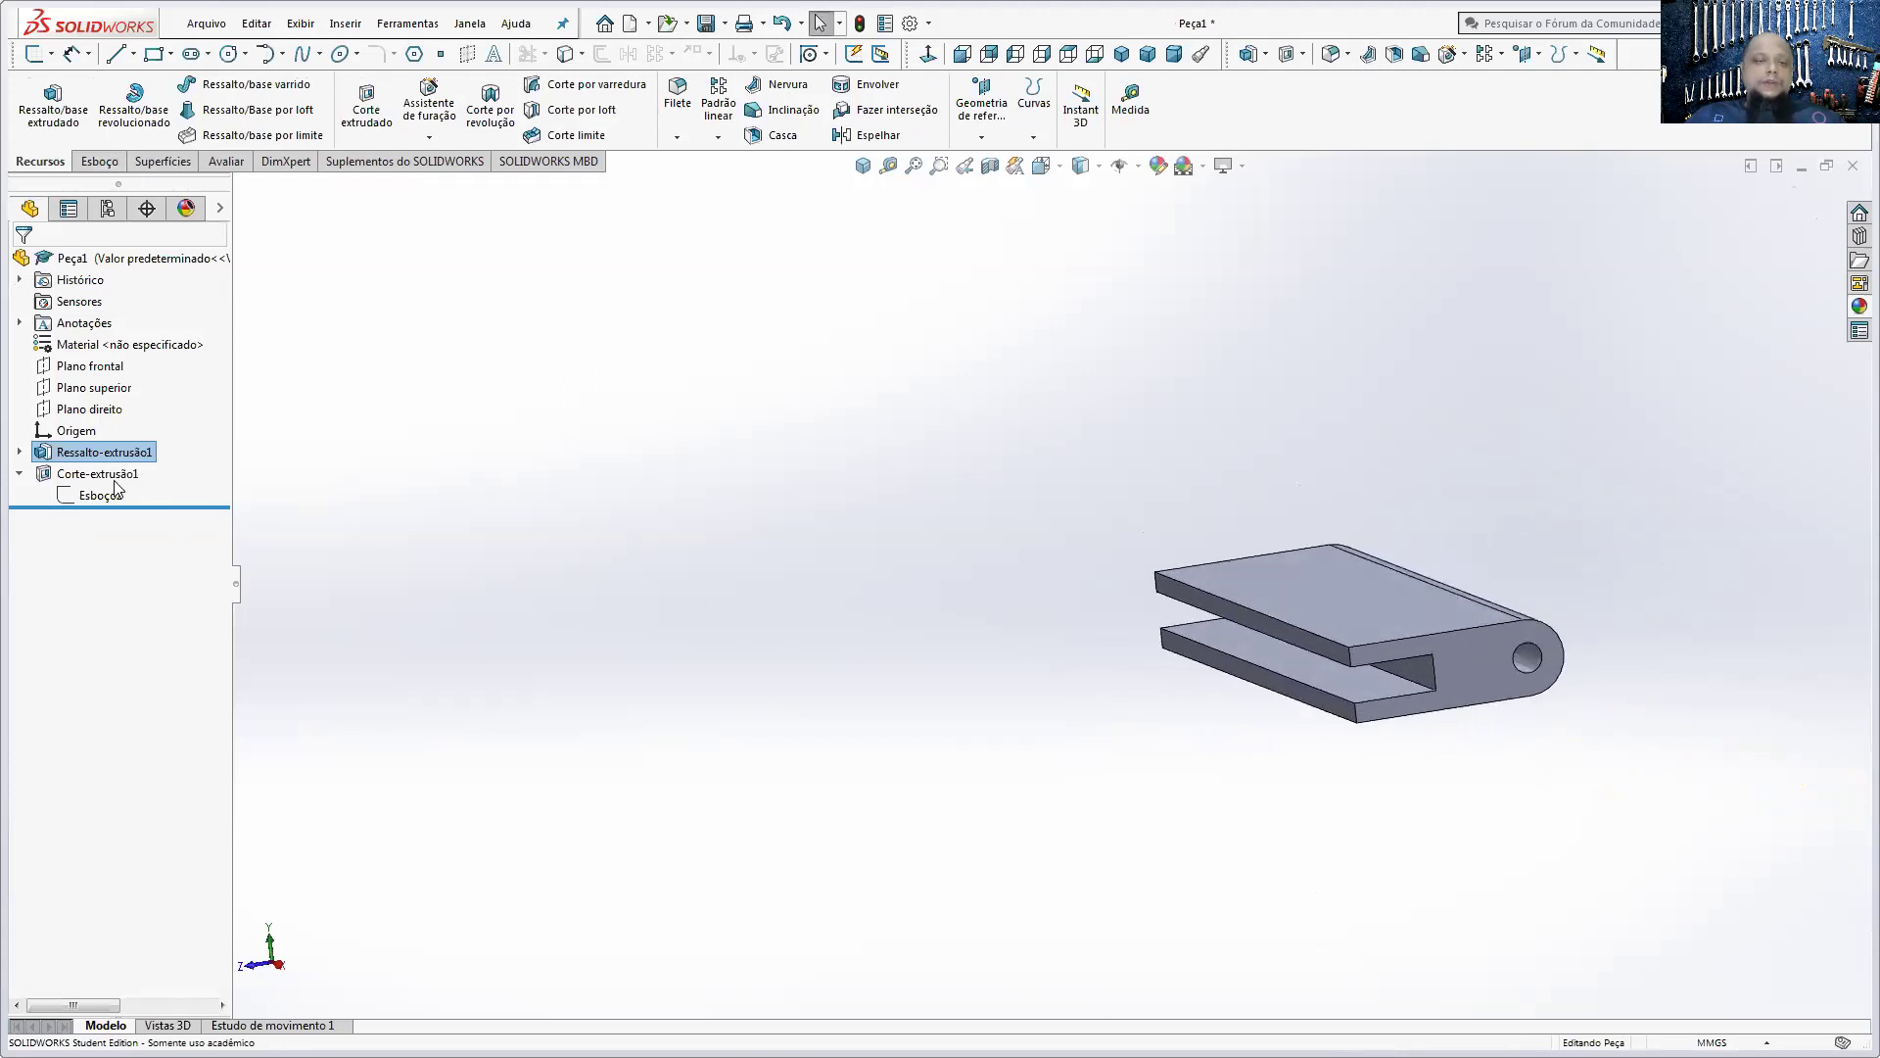
mouse_move(97, 473)
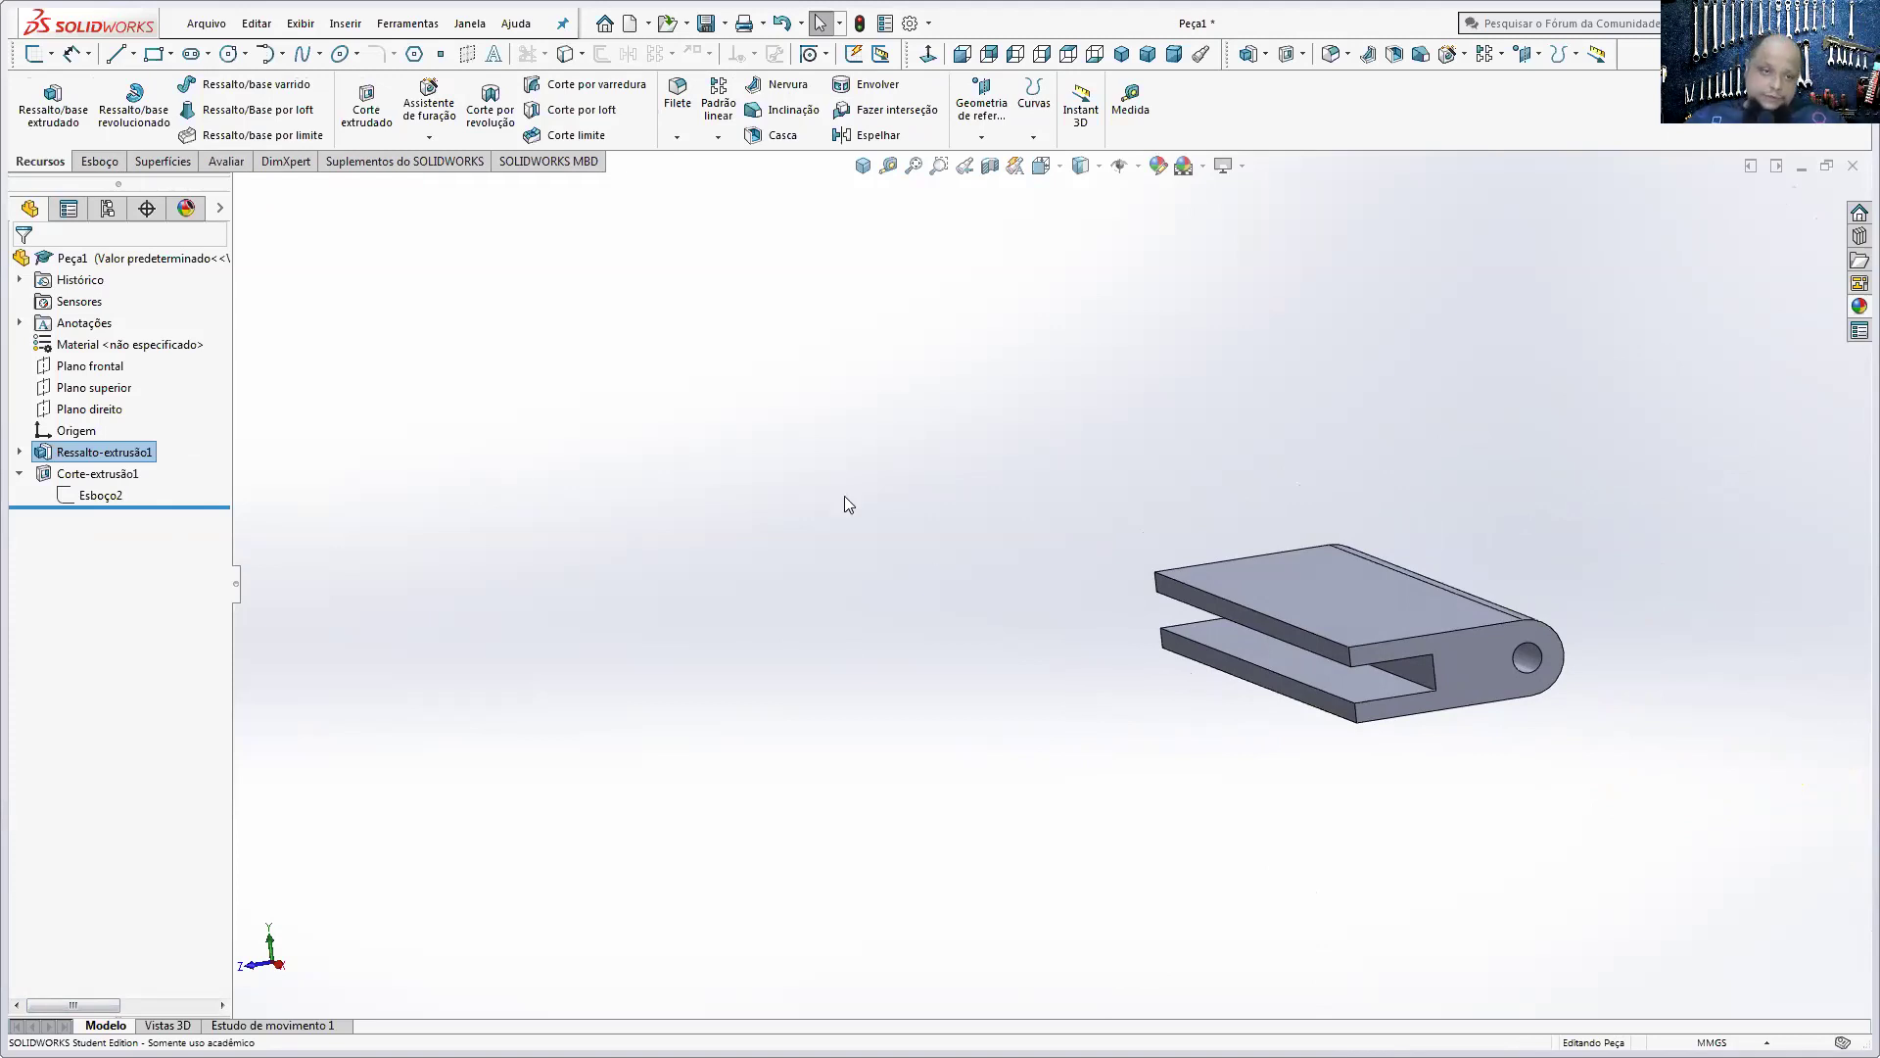
- Restore the 20 mm depth and switch to the PDF drawing of the clevis
right_click(142, 452)
click(148, 391)
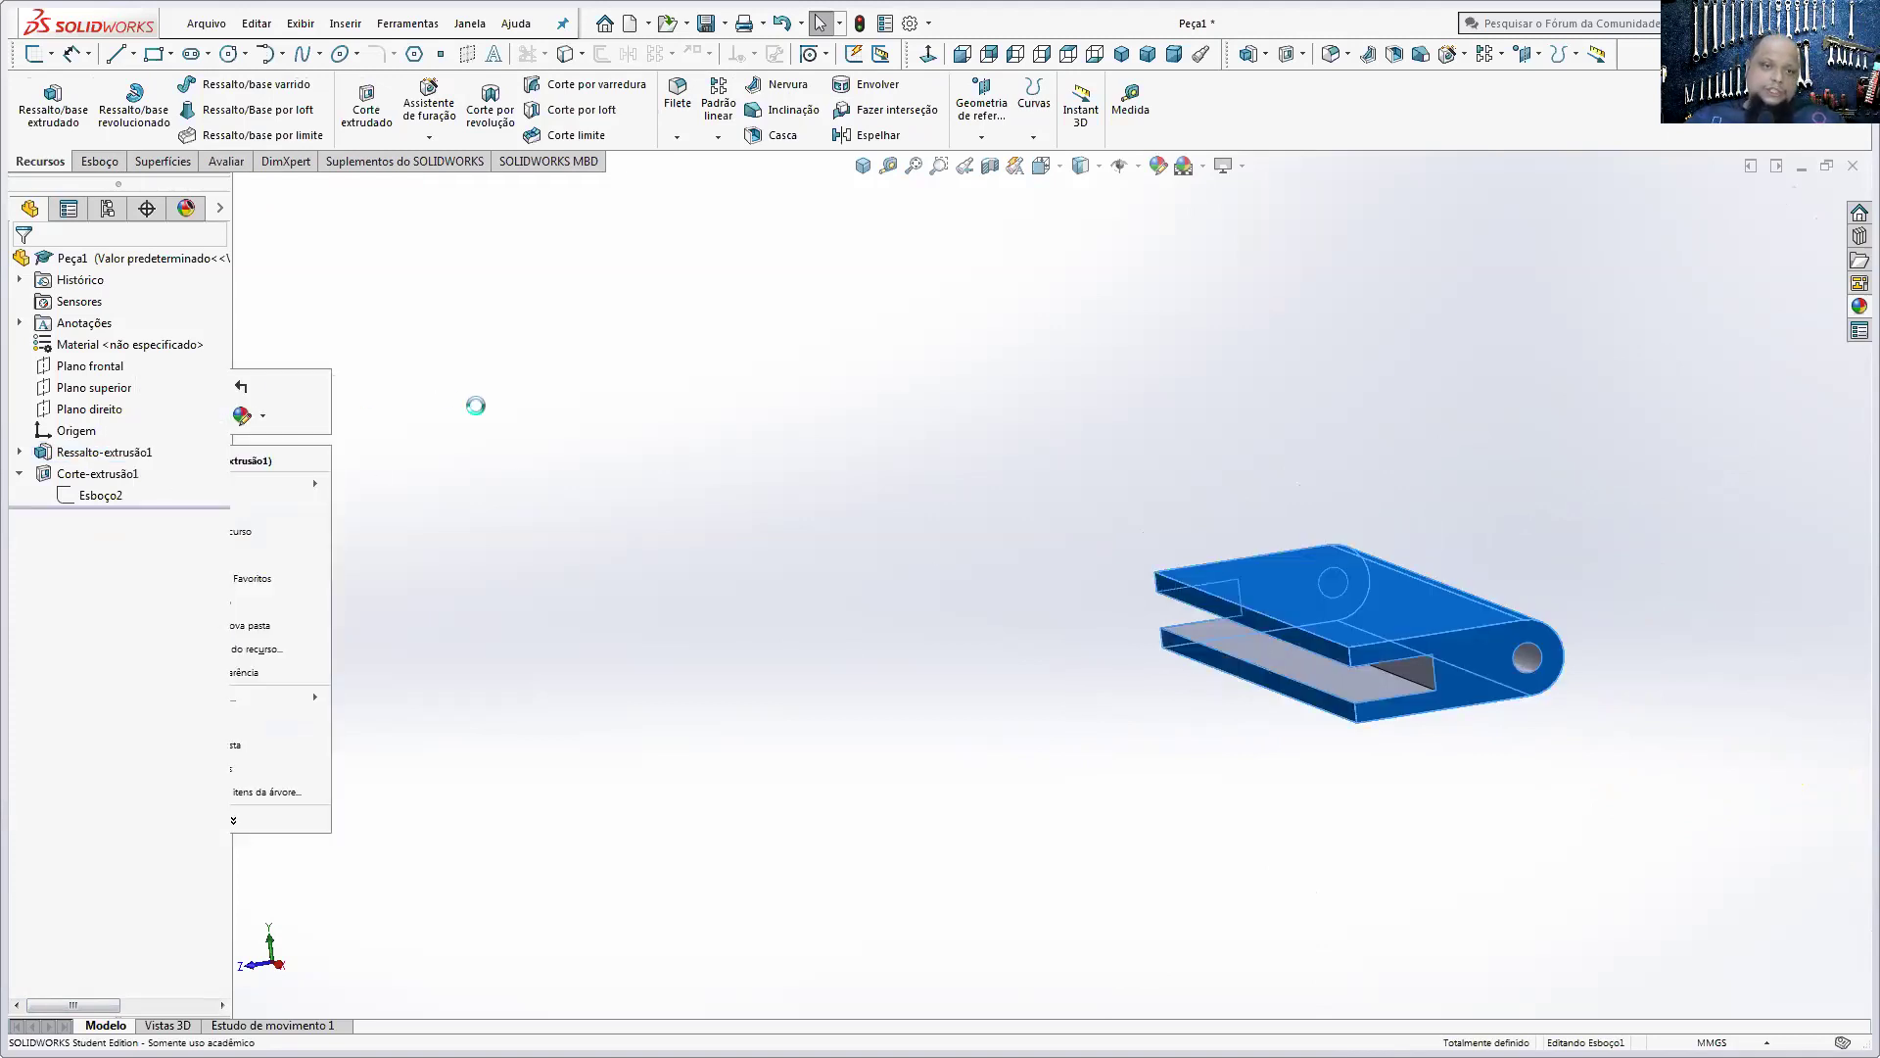
text(20)
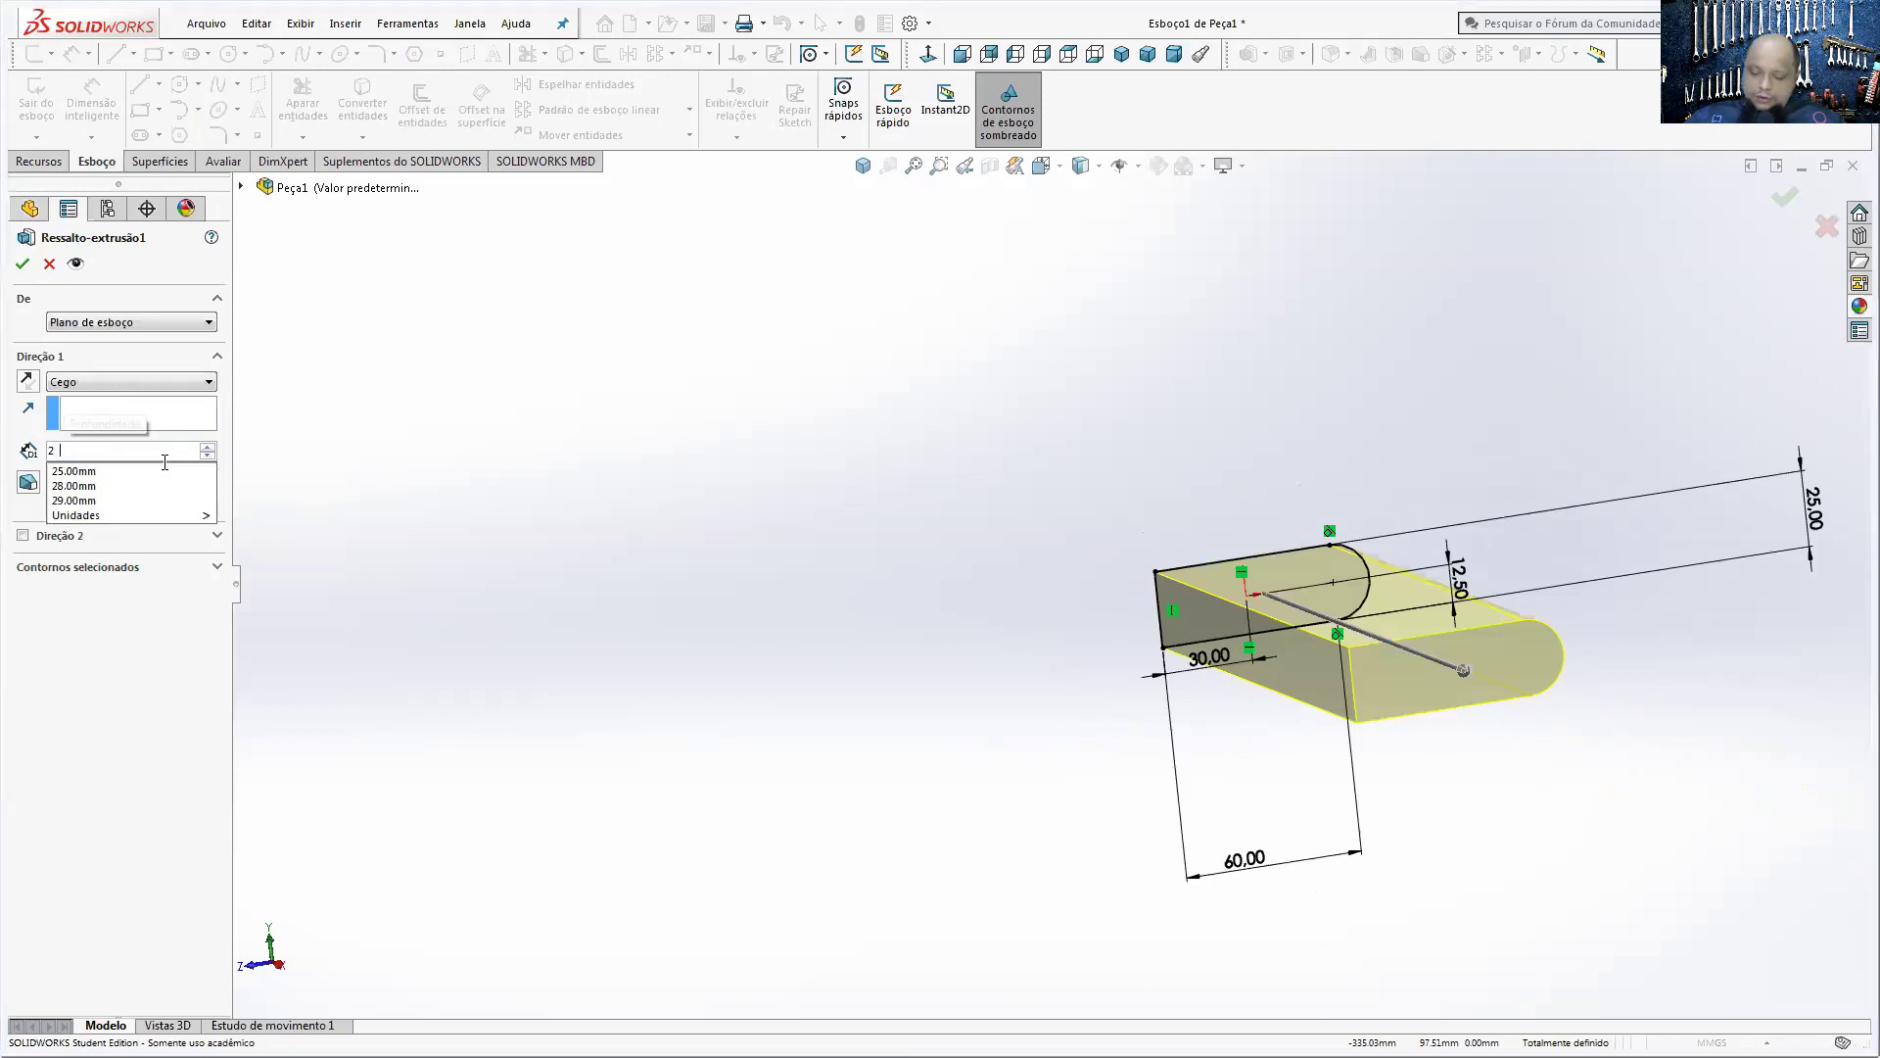
key(Return)
click(22, 264)
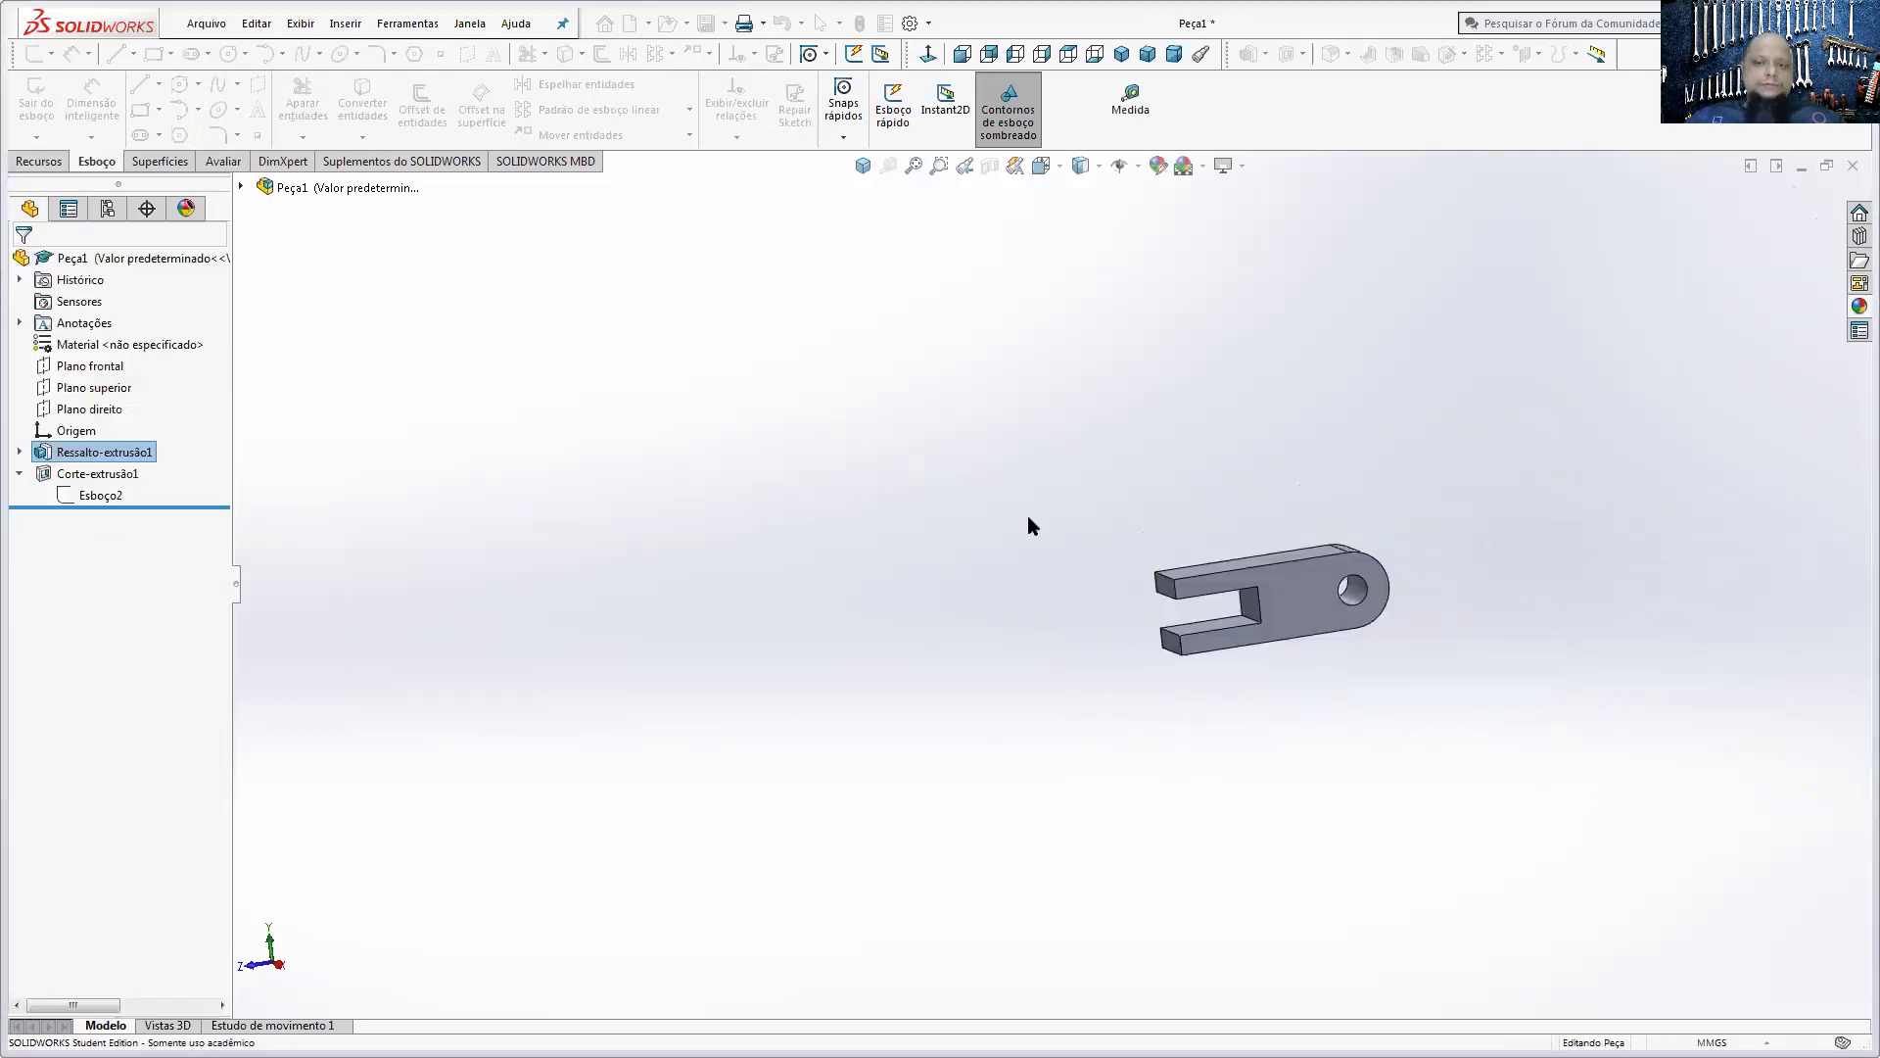
scroll(1220, 583, down, 3)
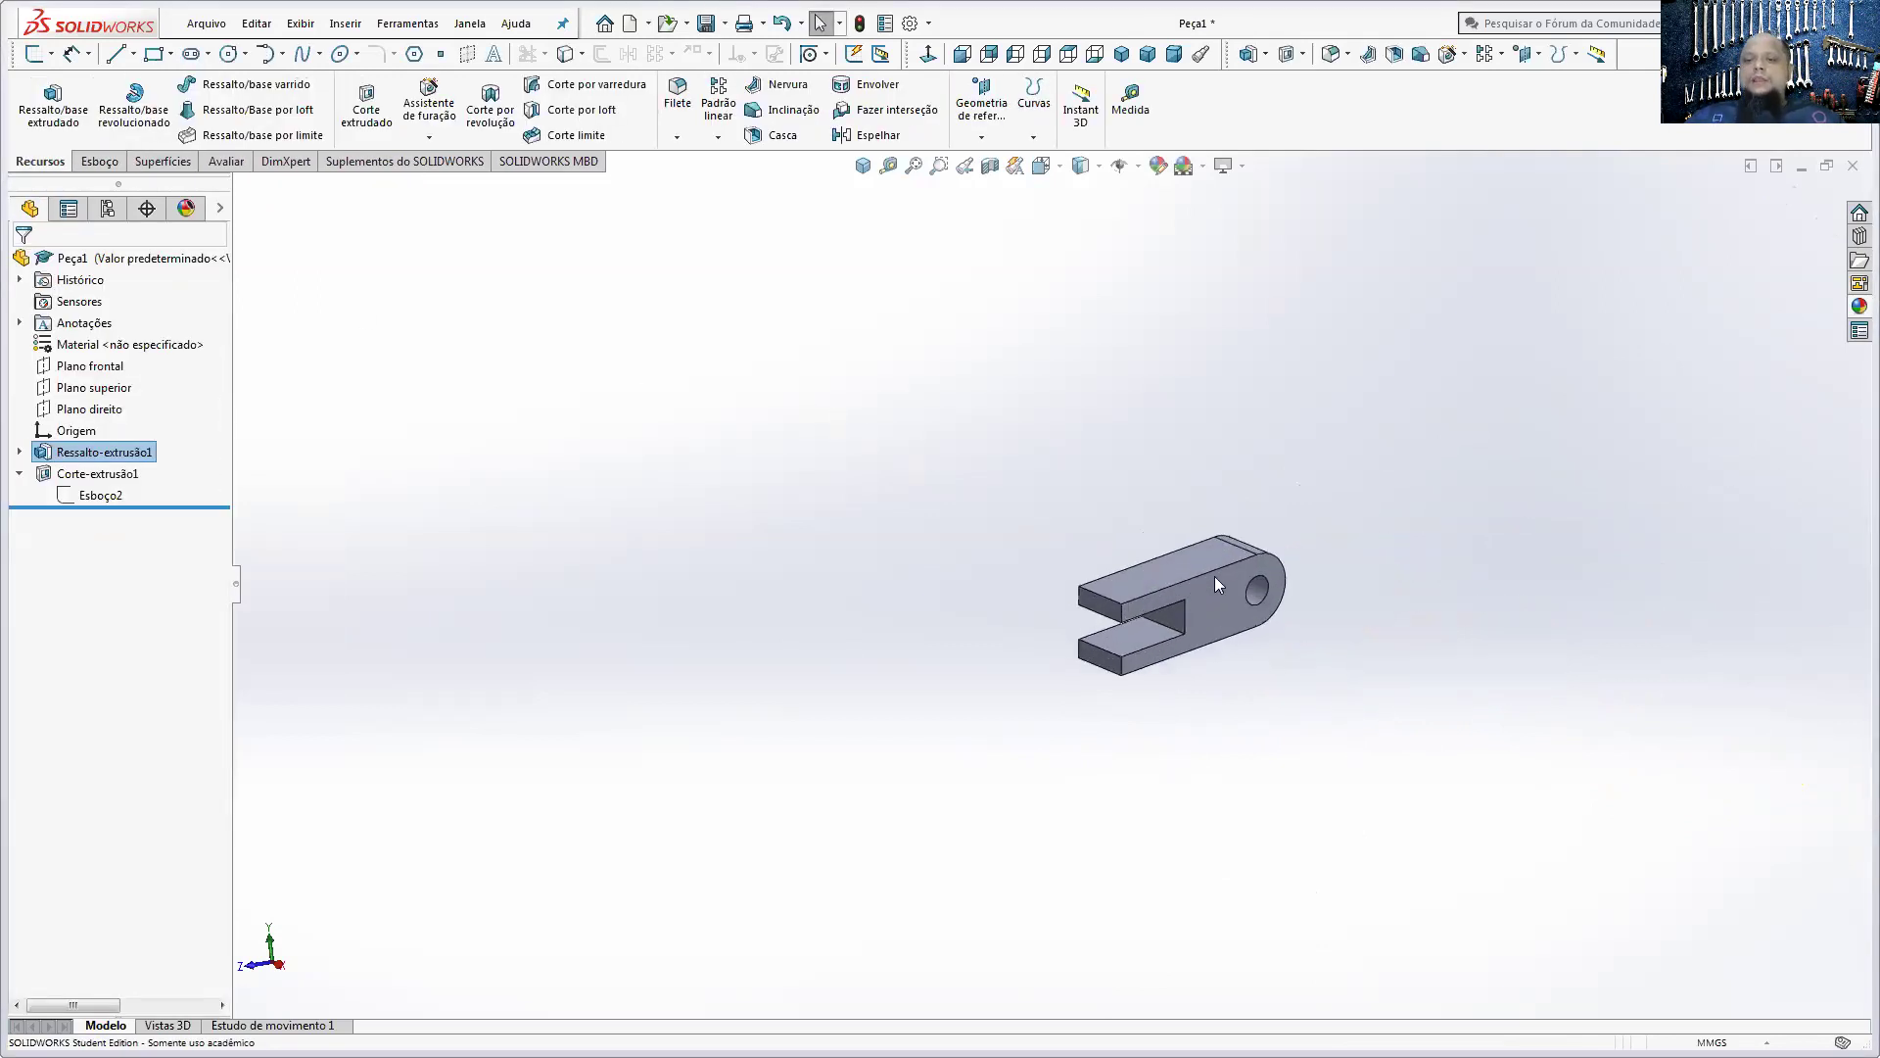
key(alt+Tab)
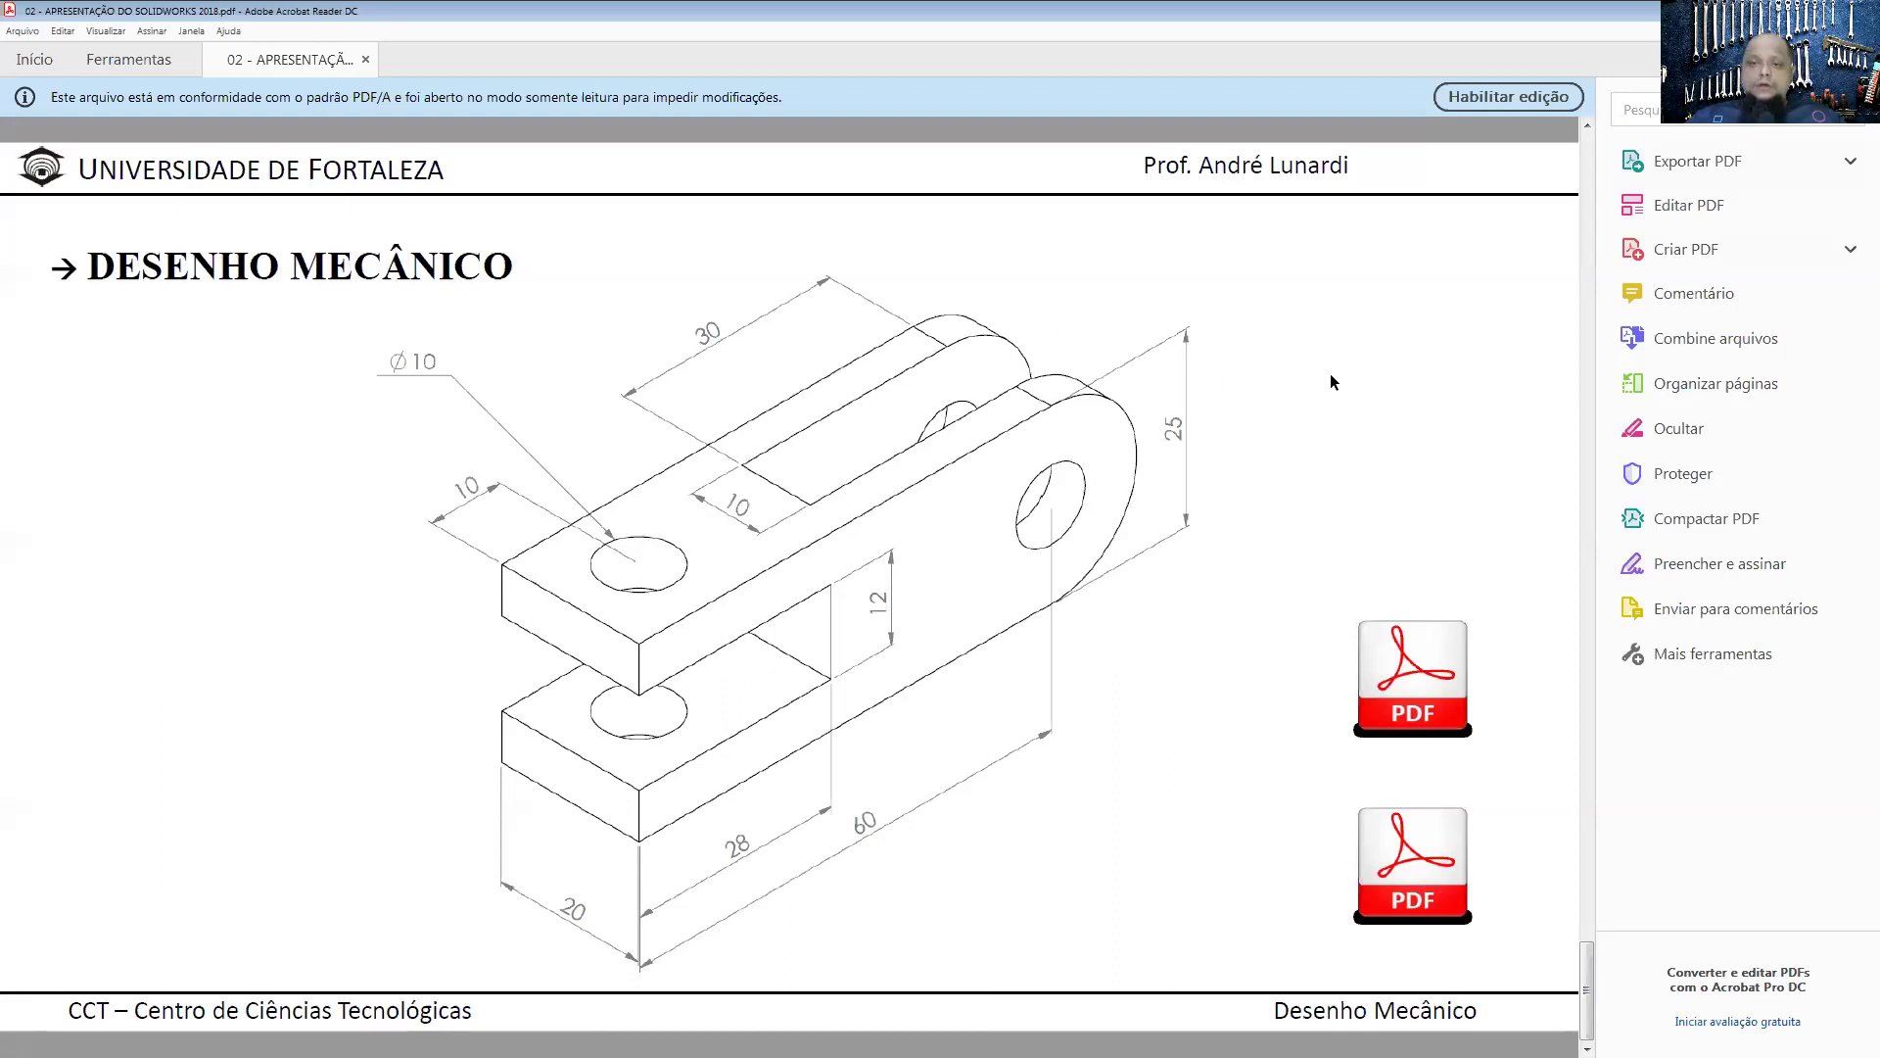
- Start a new sketch on the upper prong's top face, viewed straight on
key(alt+Tab)
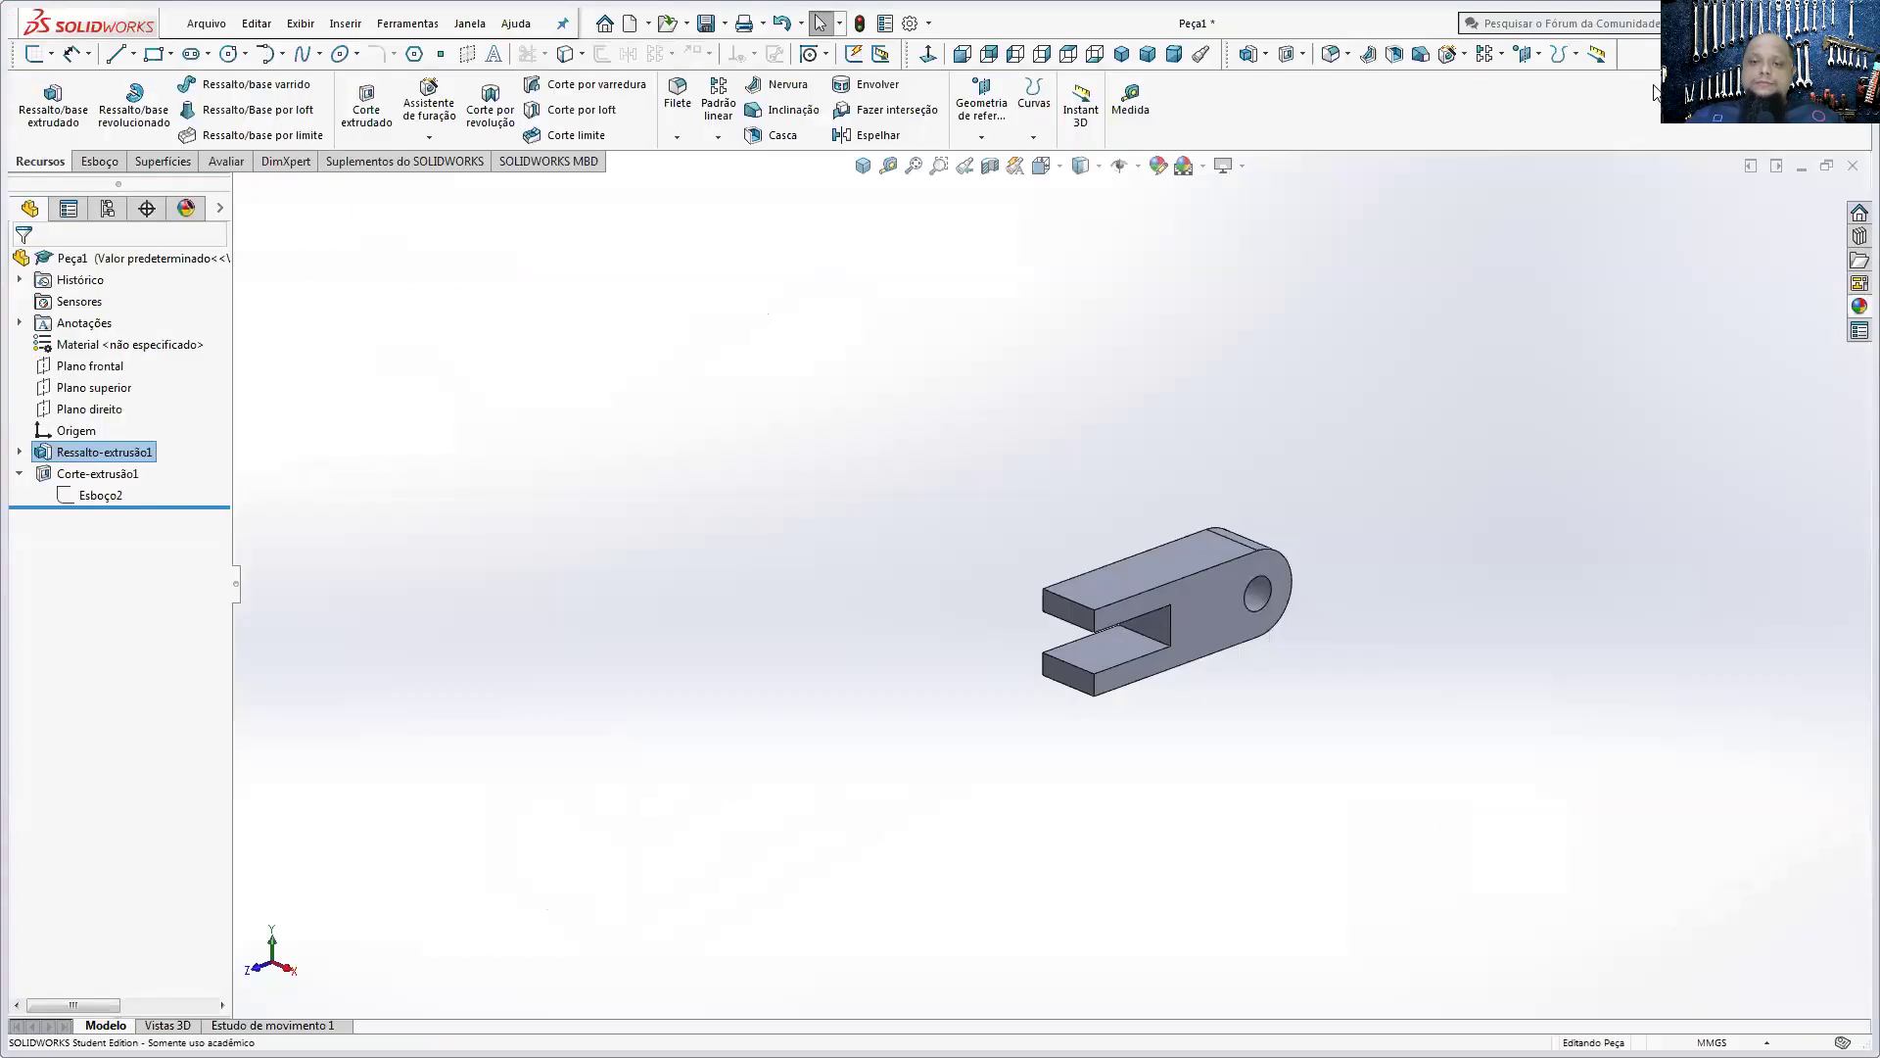
key(ctrl+7)
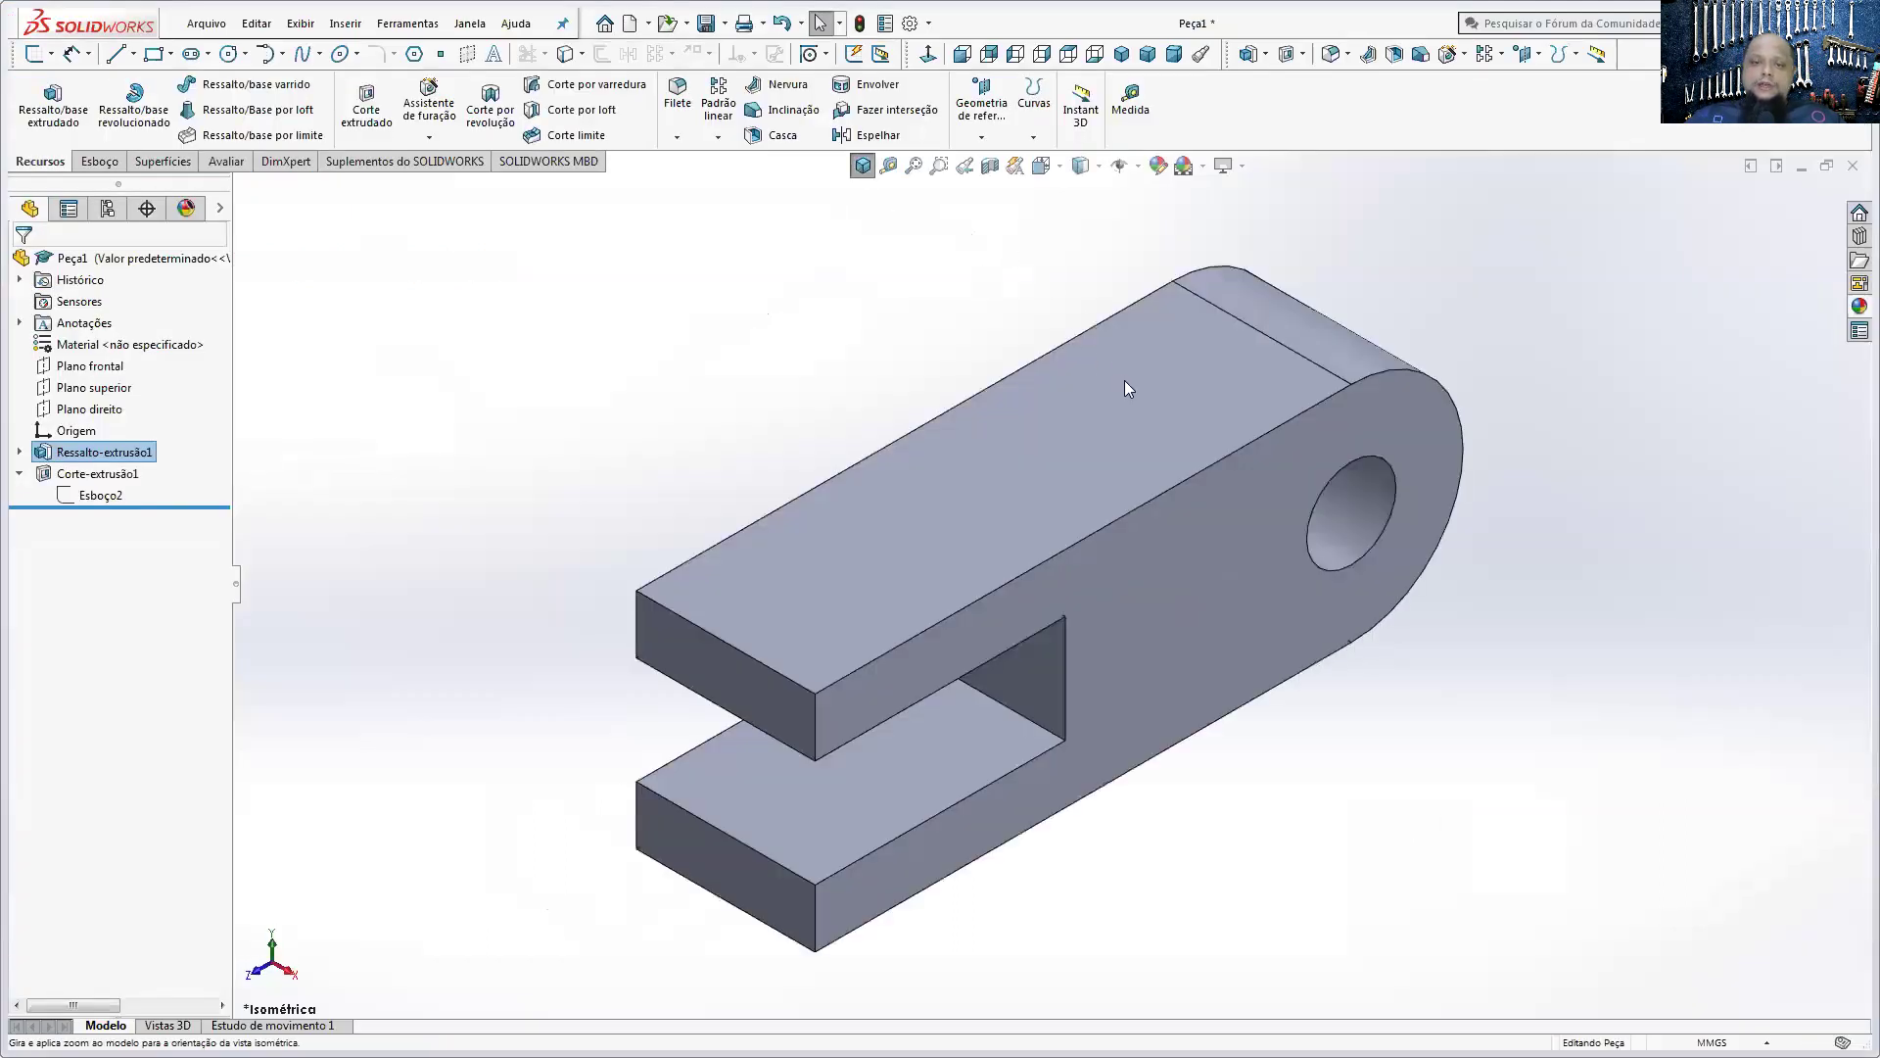
click(1090, 459)
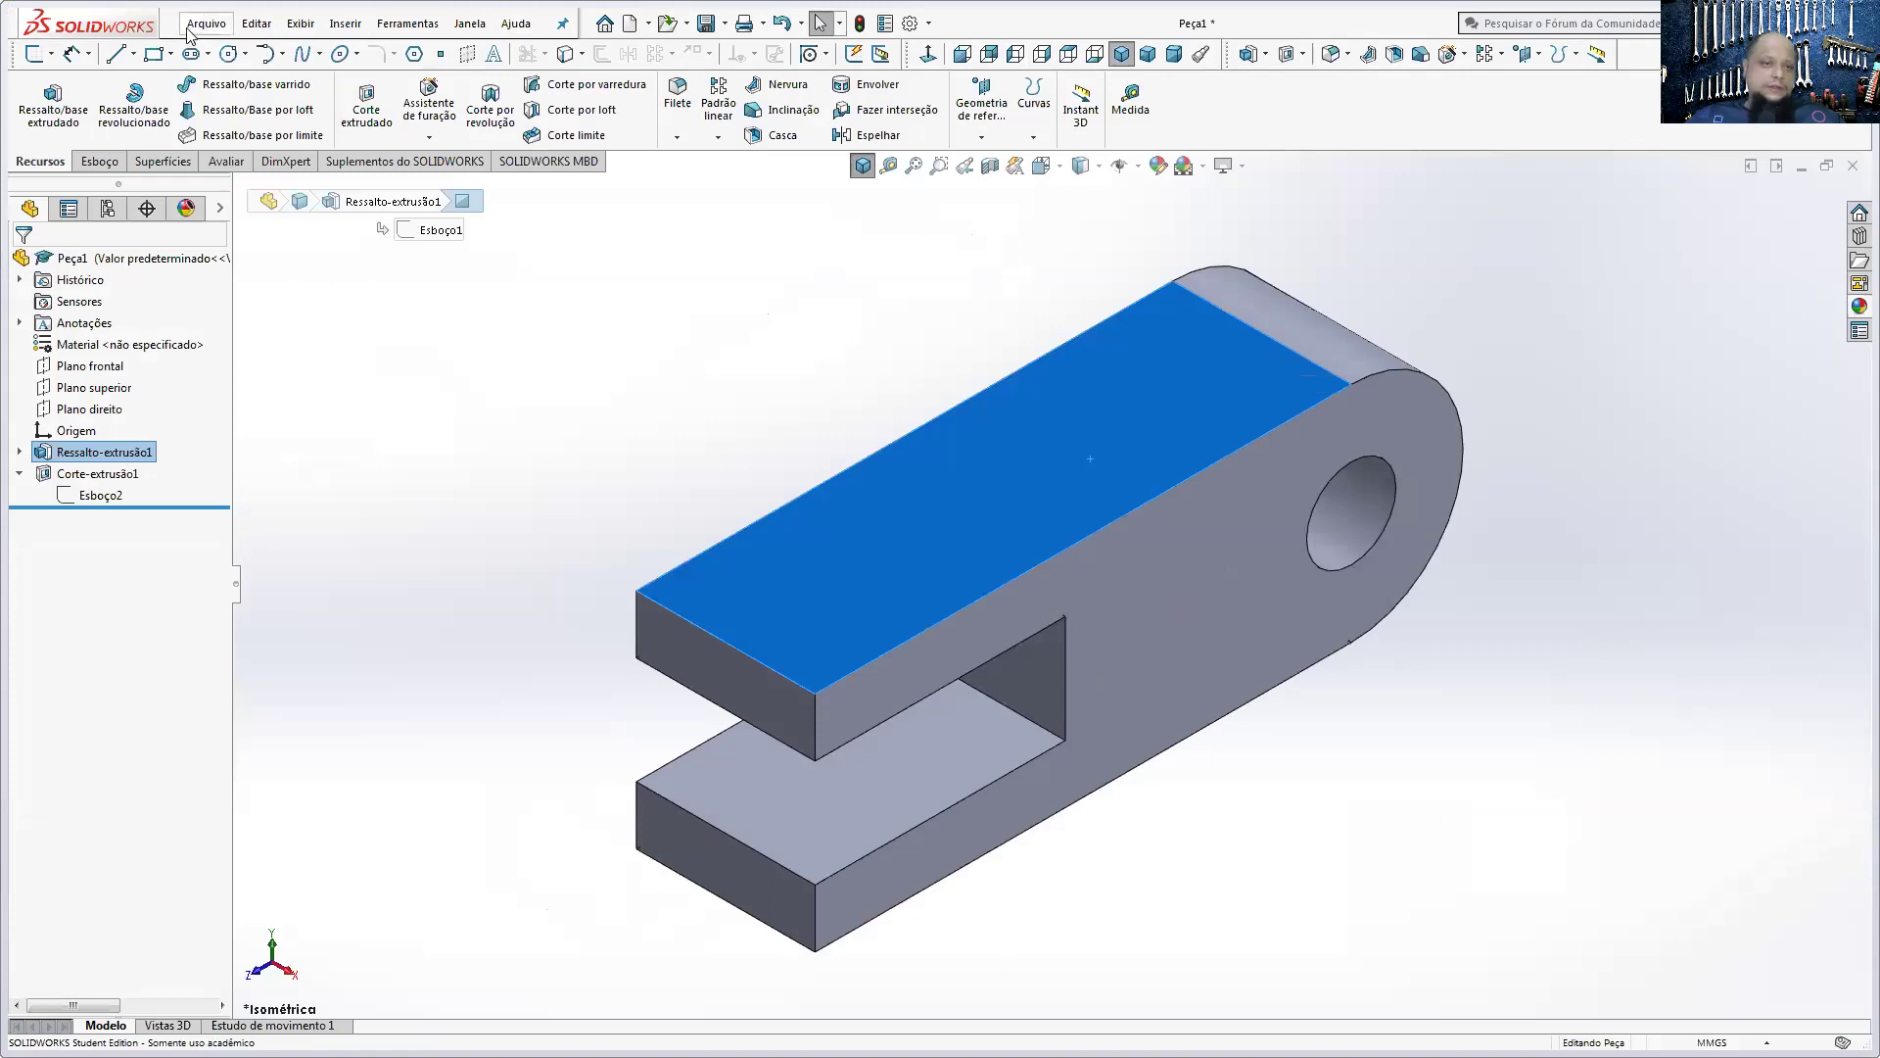
click(100, 160)
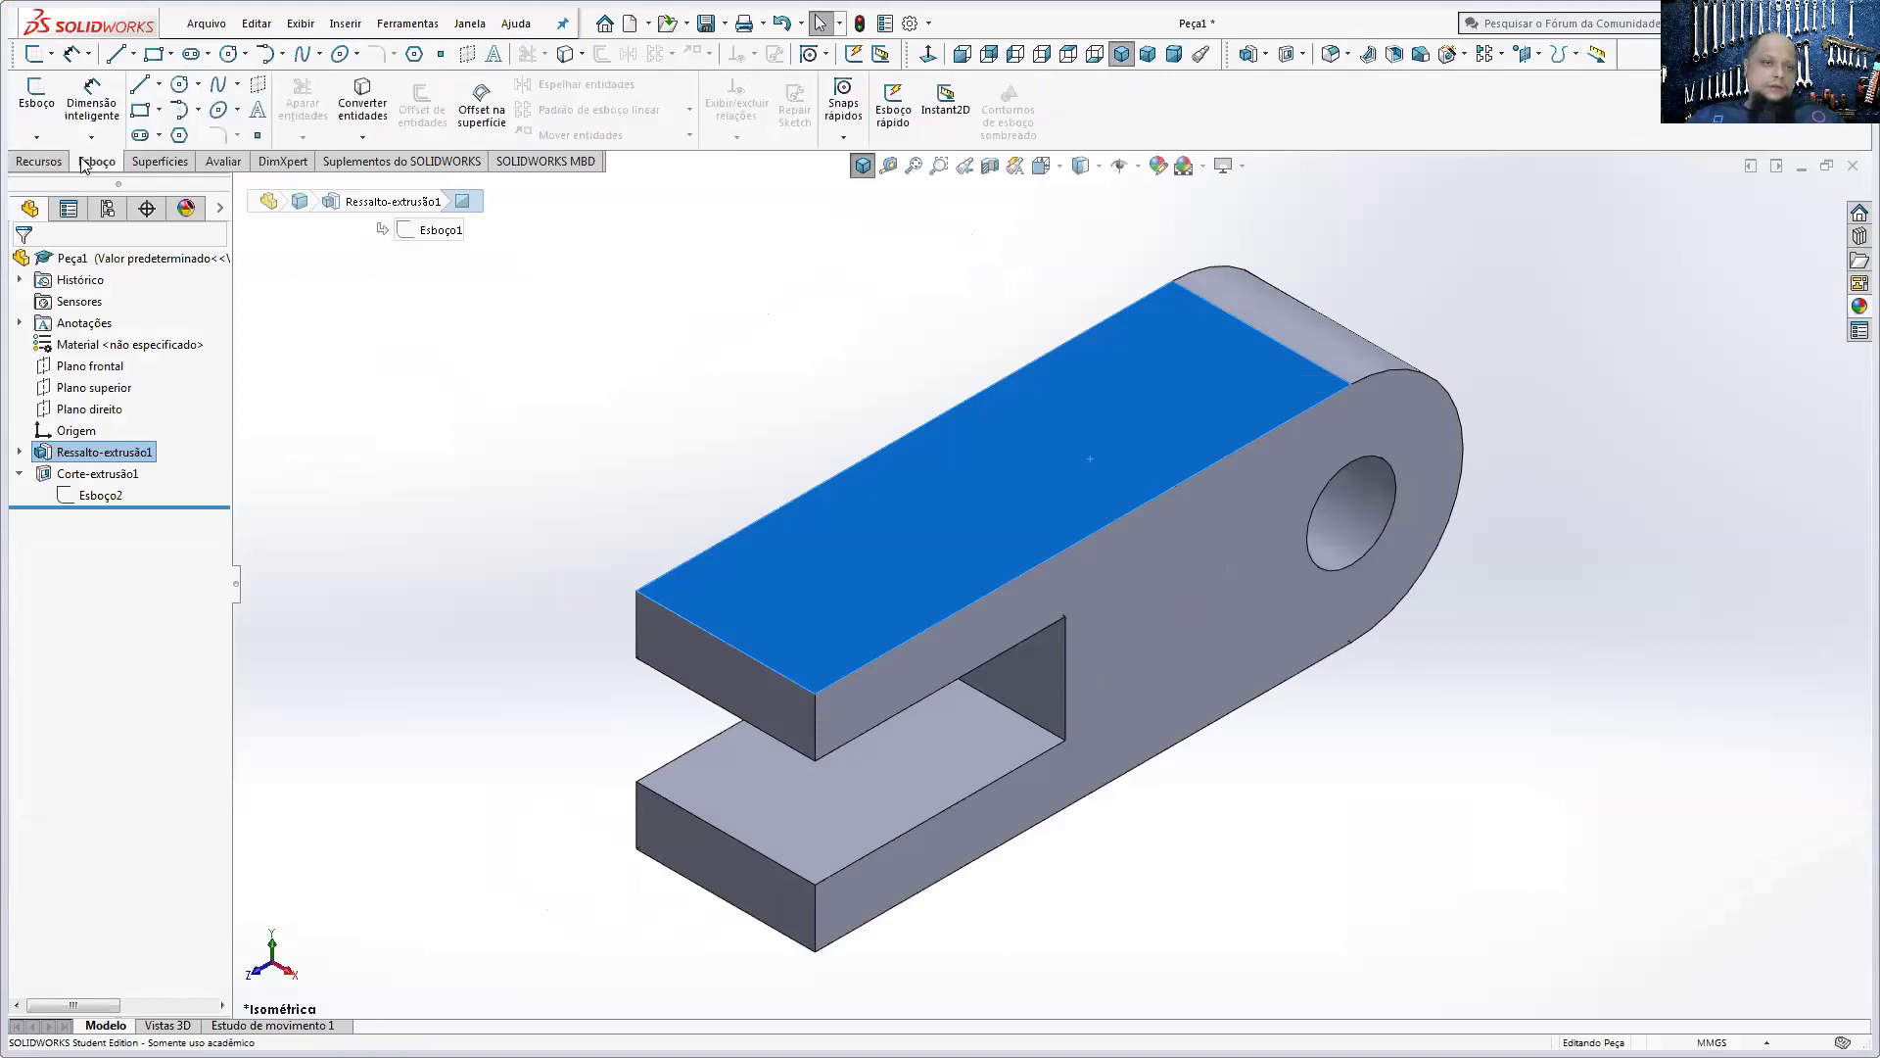
click(36, 98)
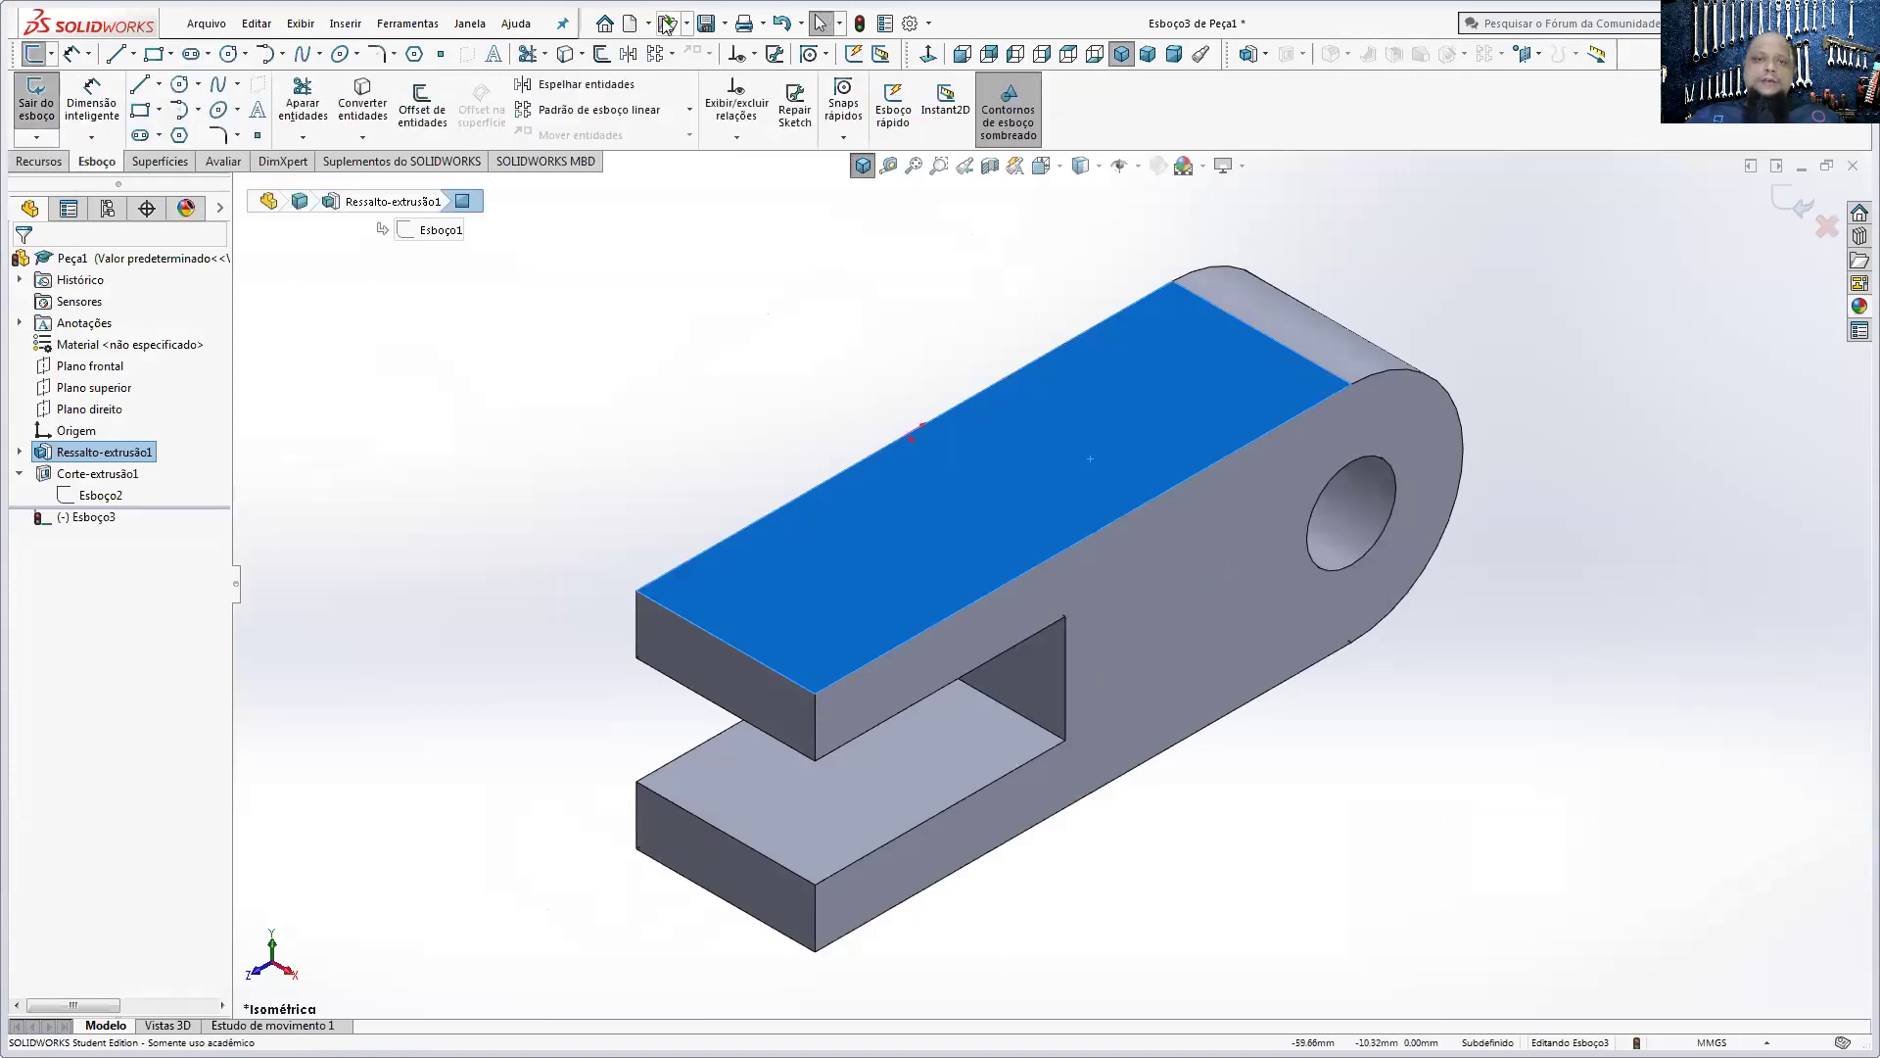
click(928, 54)
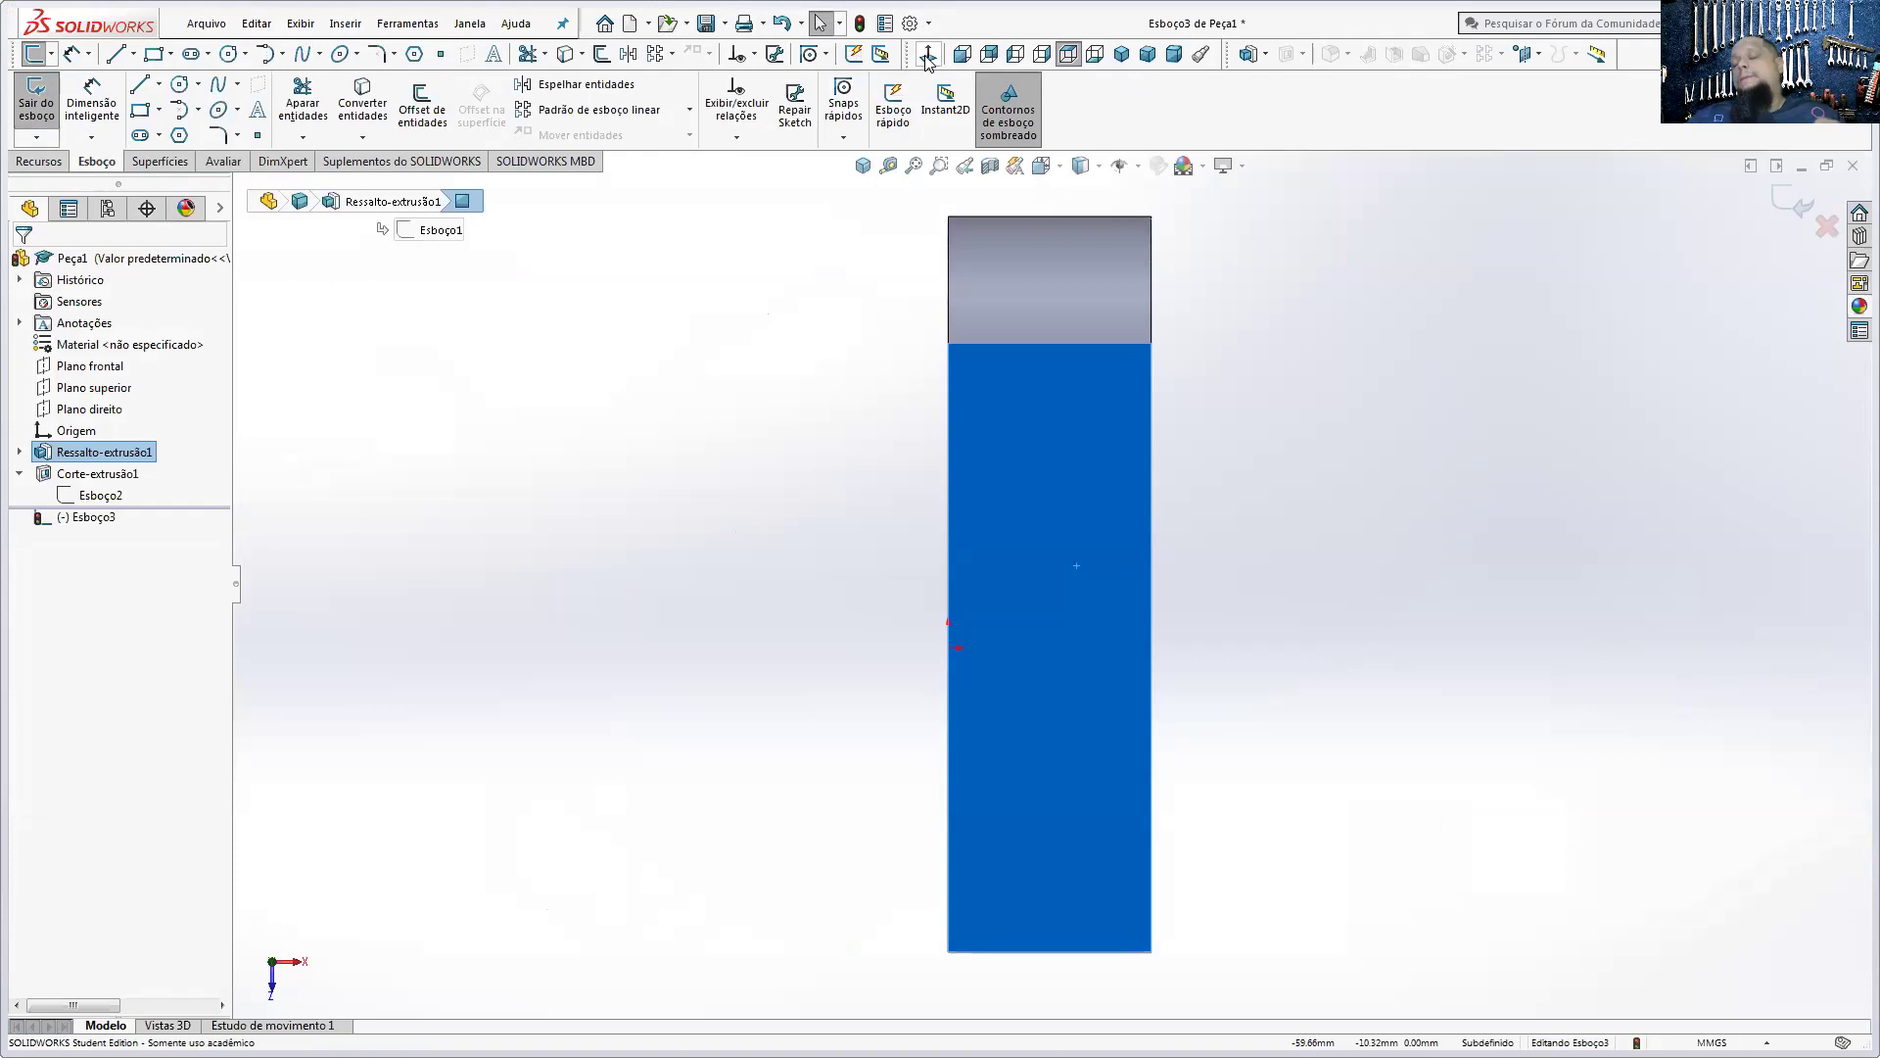
- Draw a circle near the lower end and a tall rectangle crossing the top edge
click(181, 85)
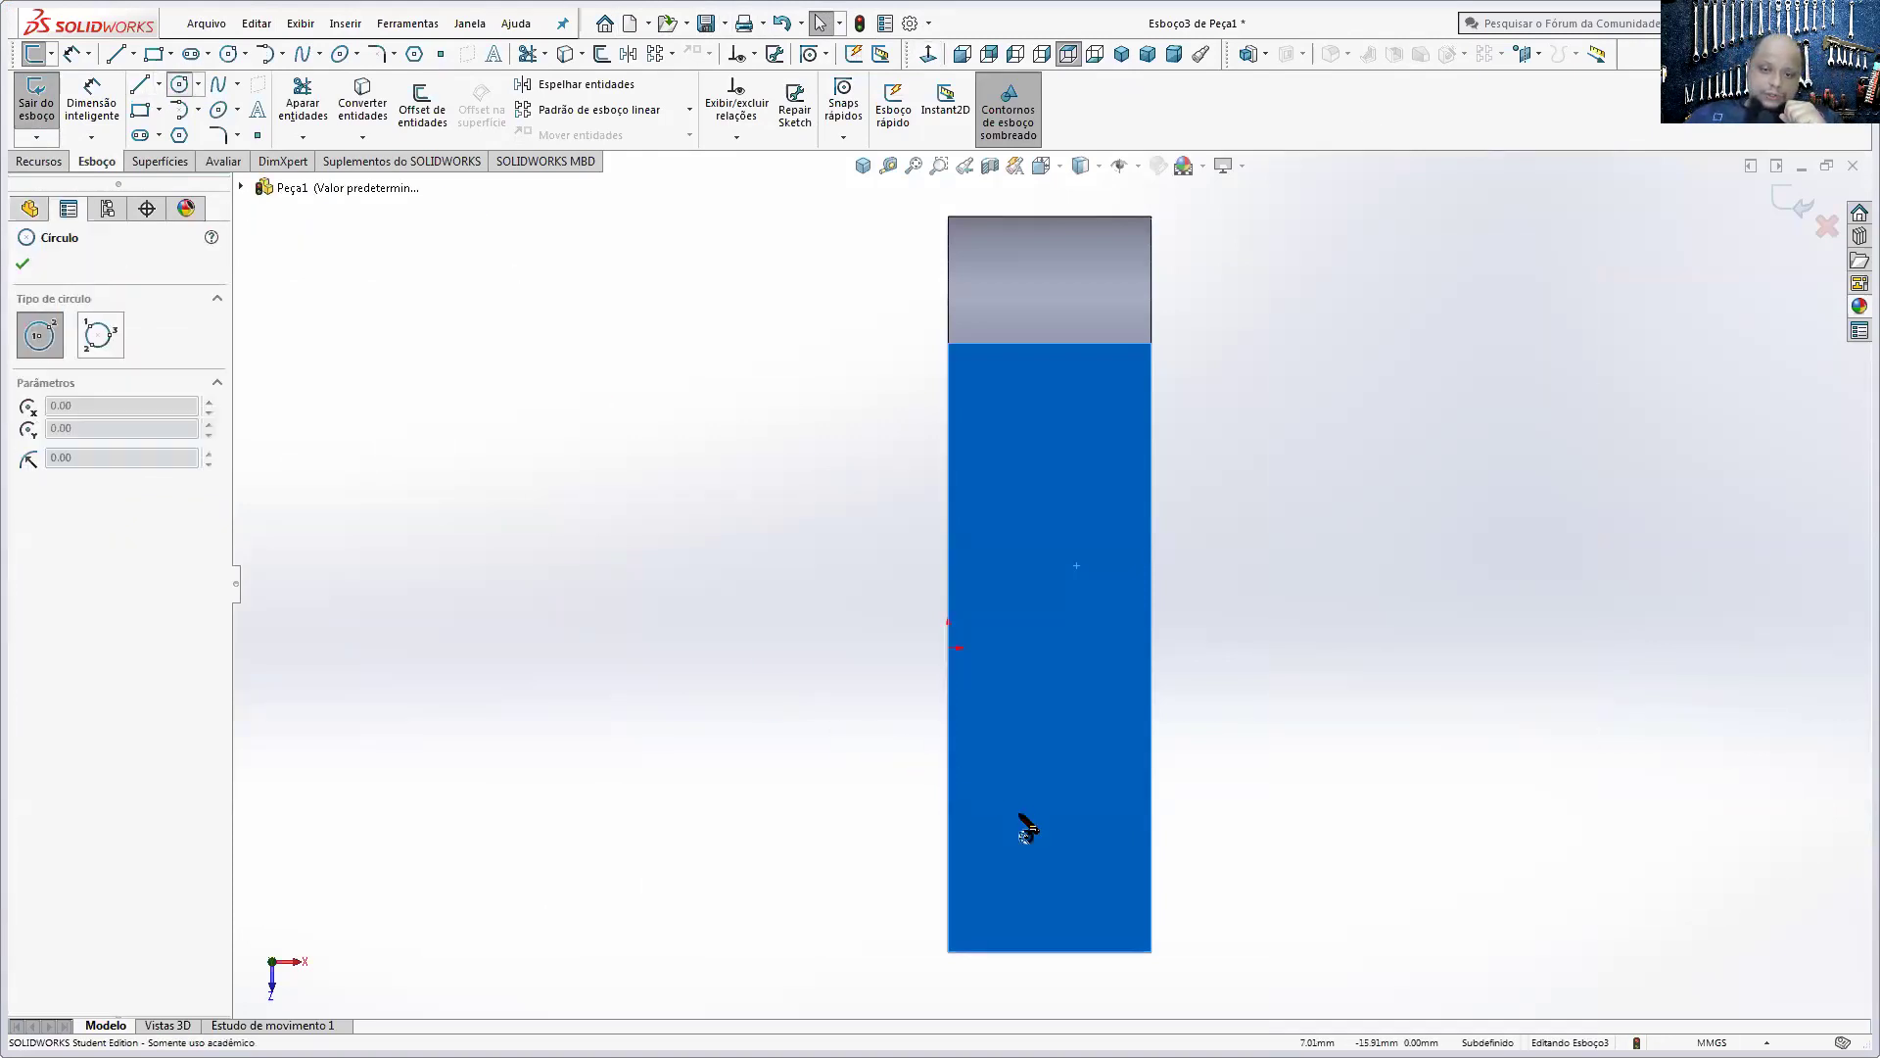
drag(1044, 857, 1019, 805)
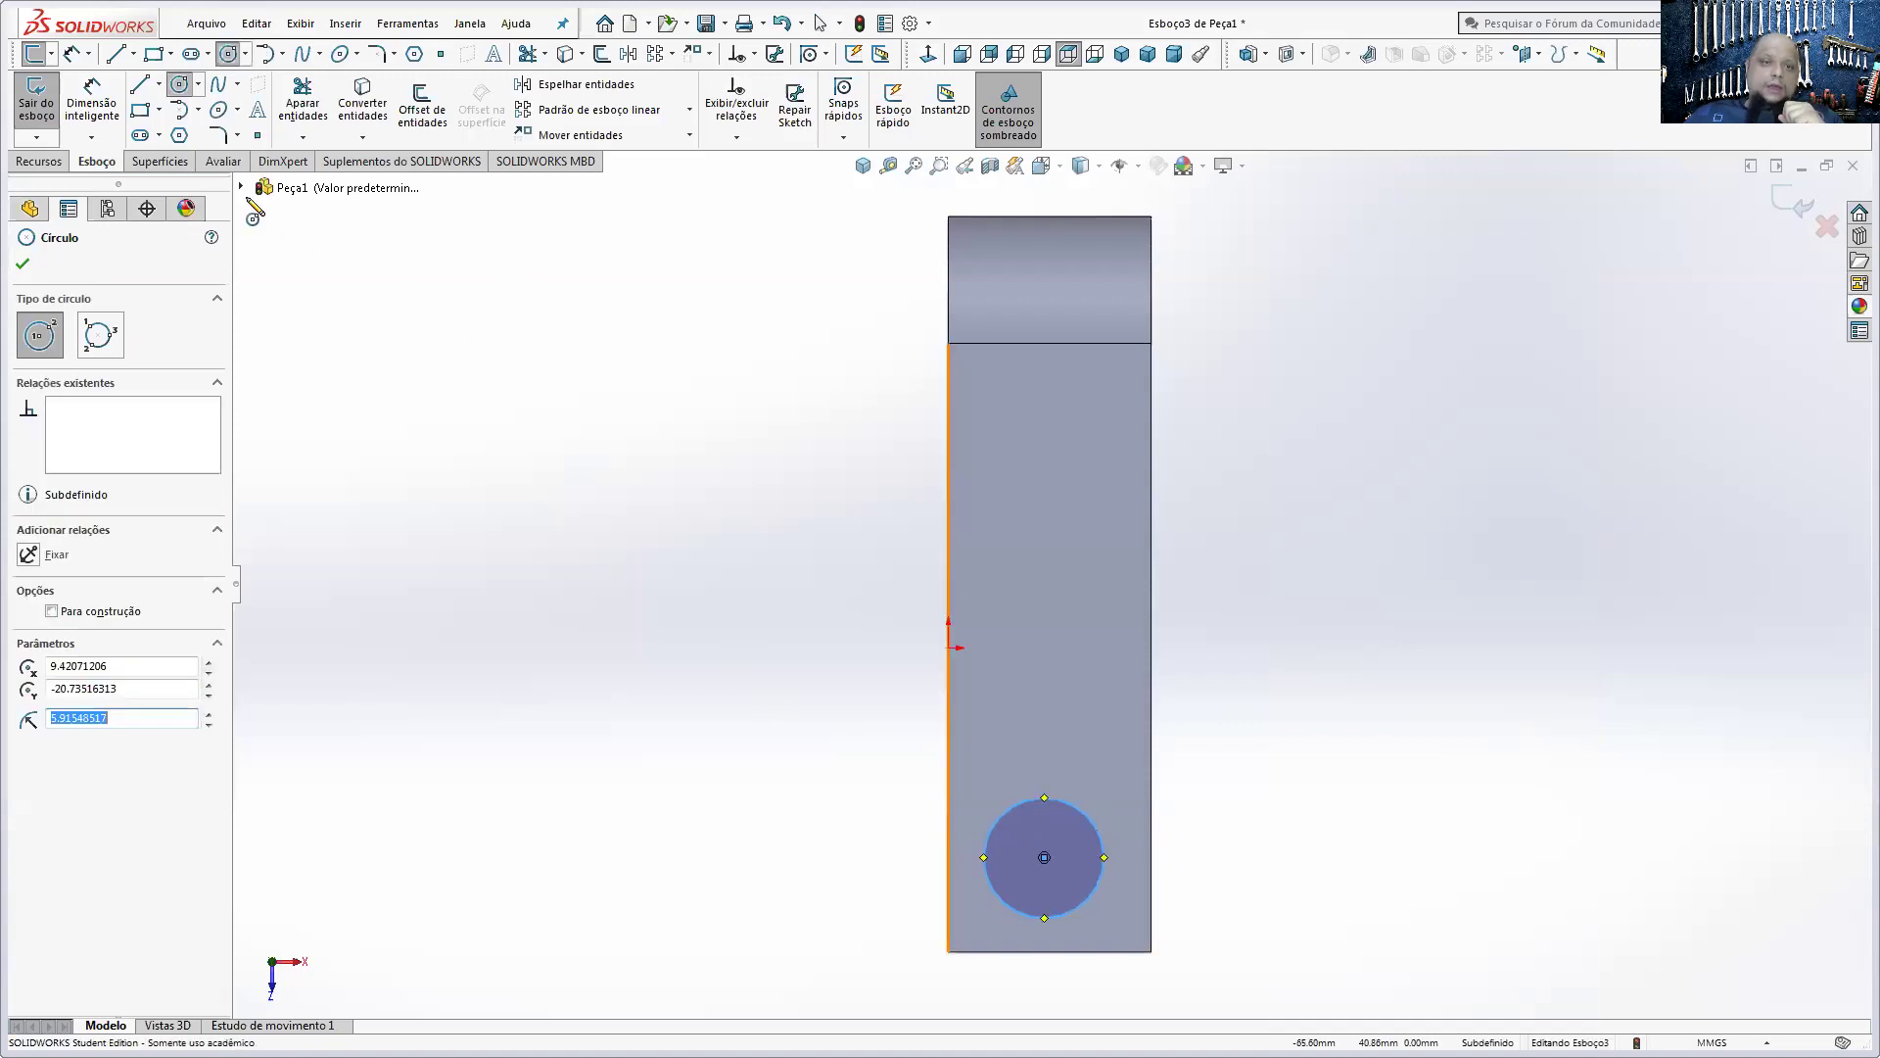
click(145, 110)
drag(1008, 195, 1104, 558)
click(91, 103)
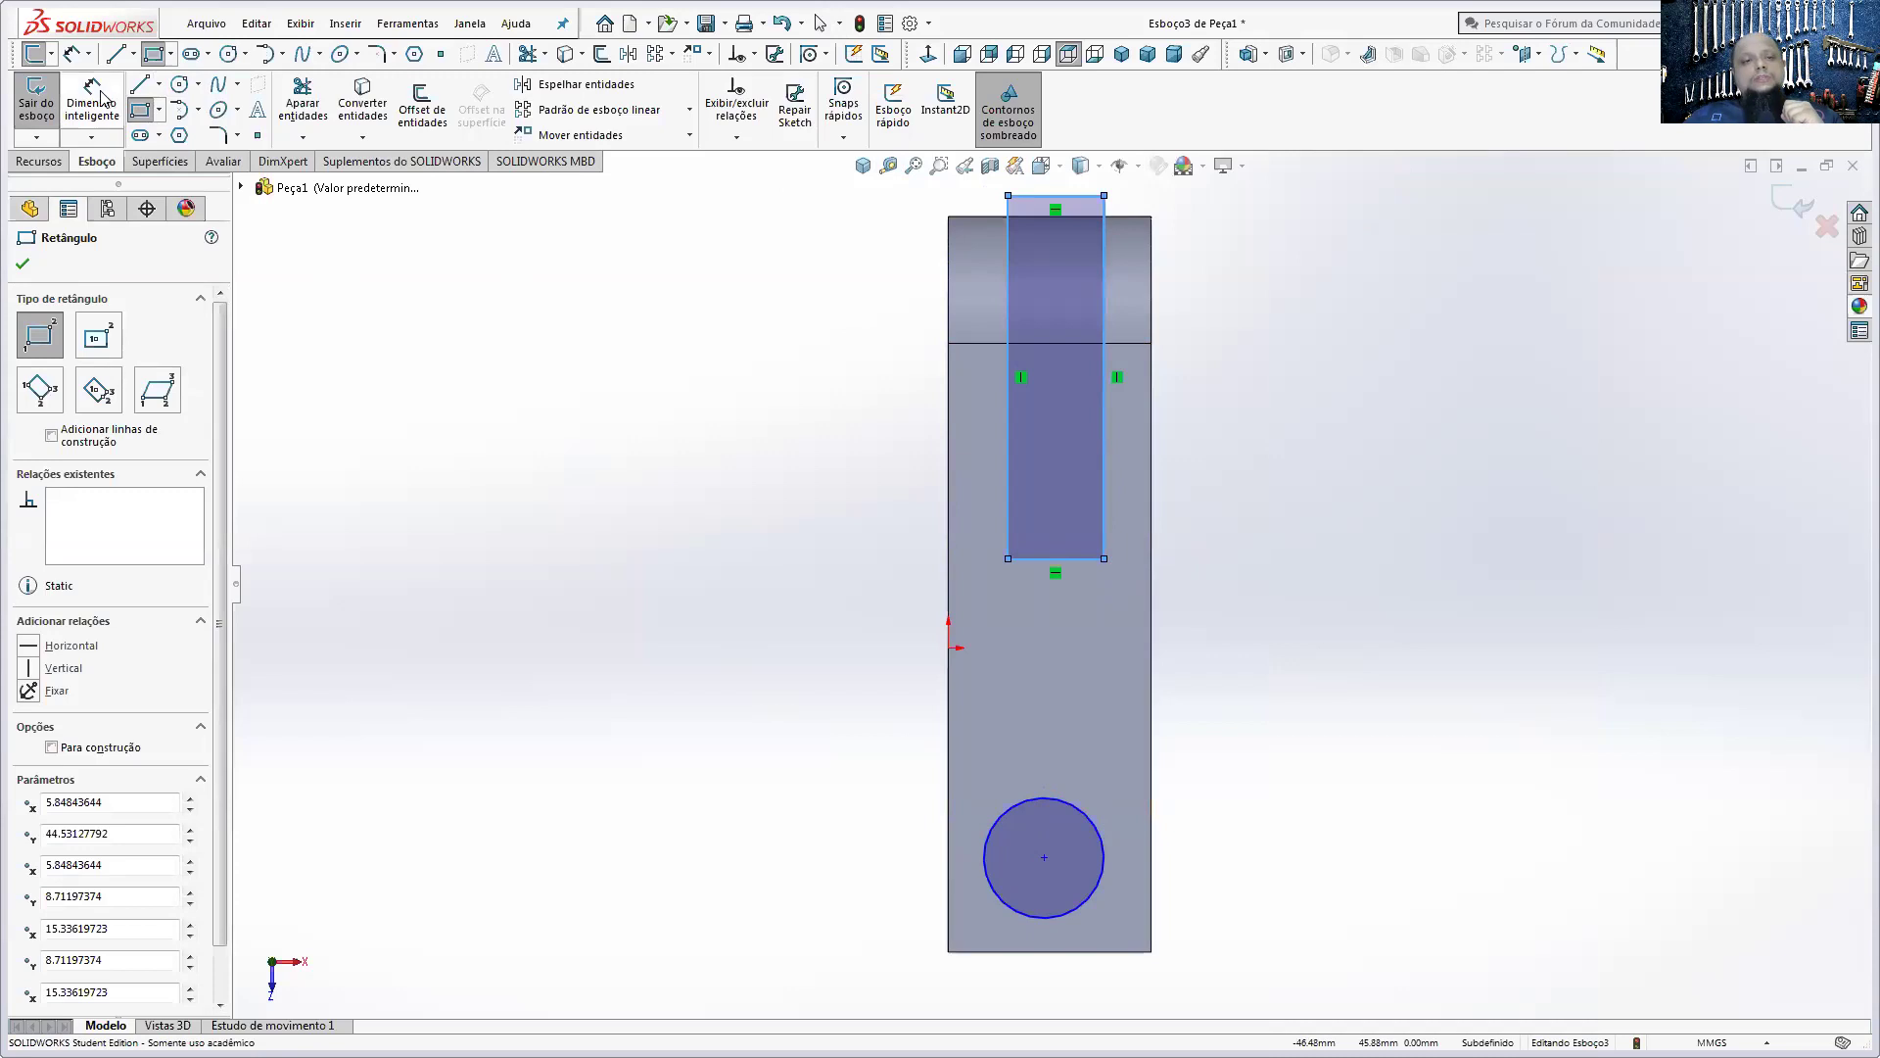
- Dimension the rectangle 10 mm wide and 5 mm from the part's left edge
click(1060, 560)
click(1309, 619)
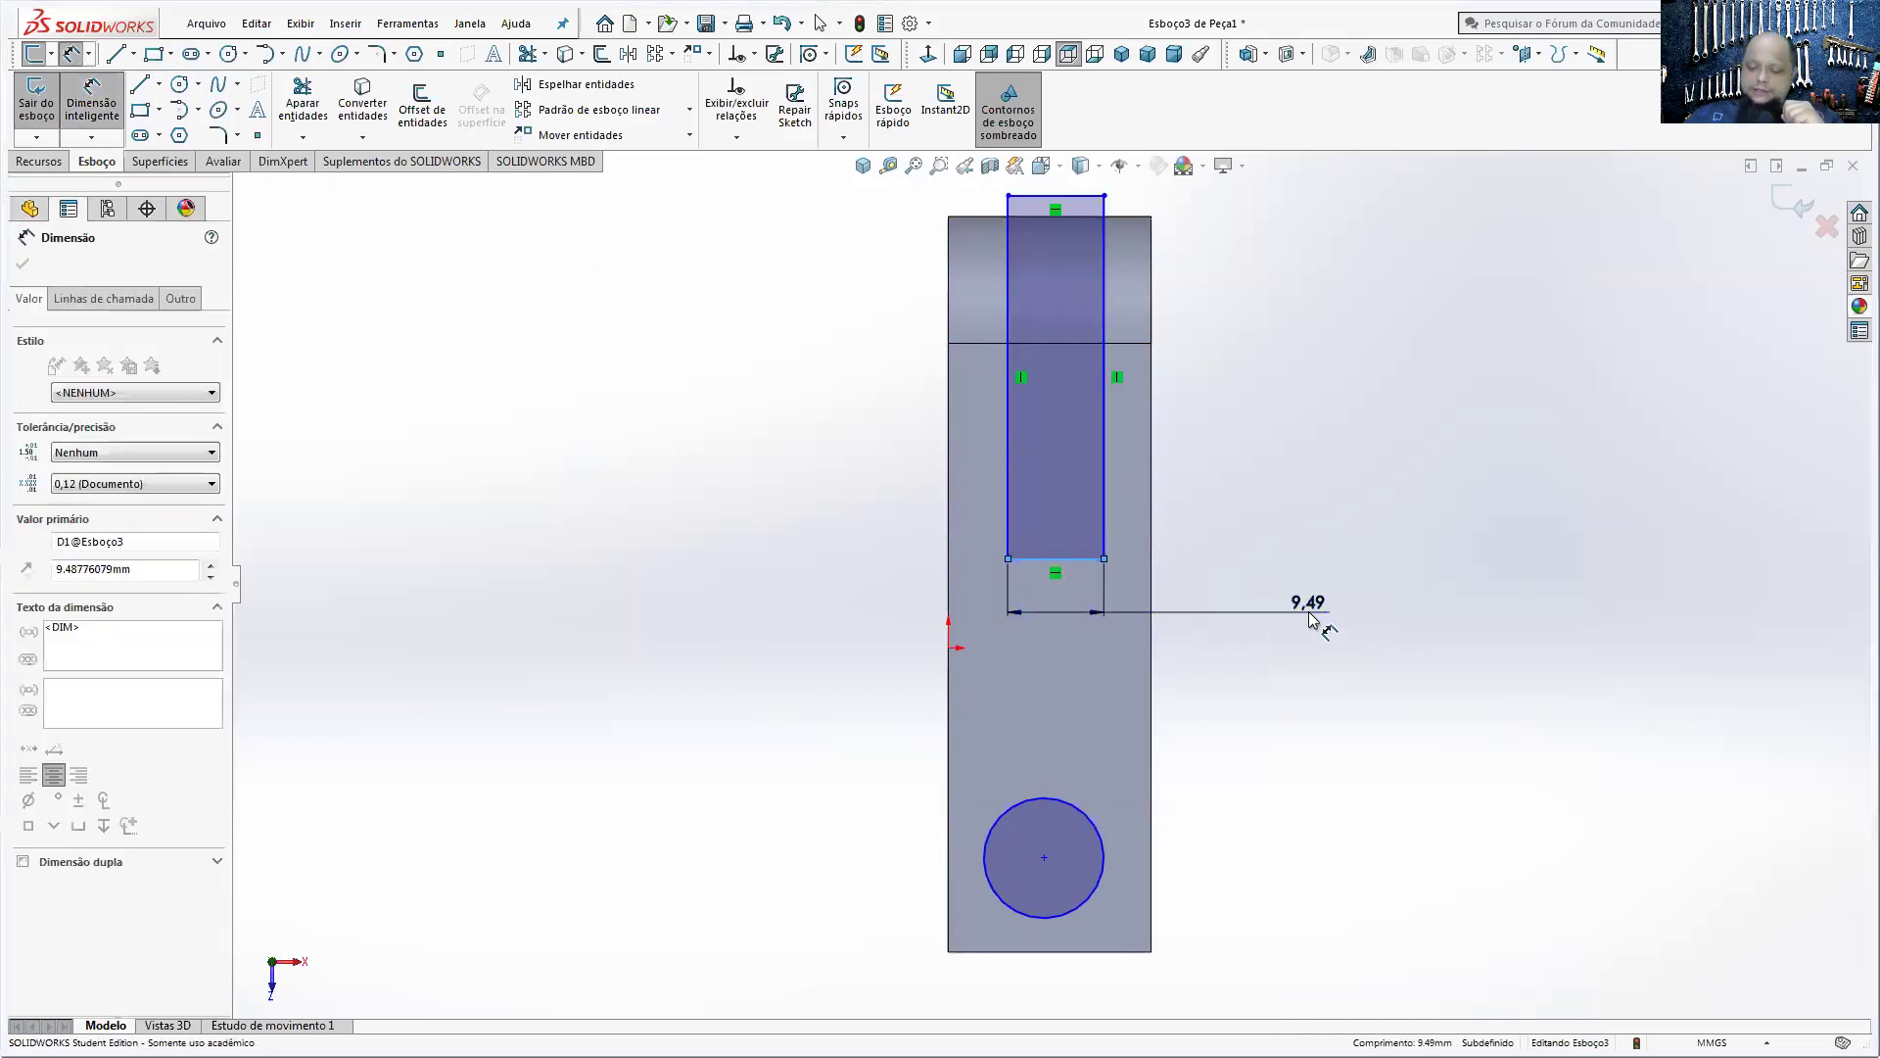
text(10)
key(Return)
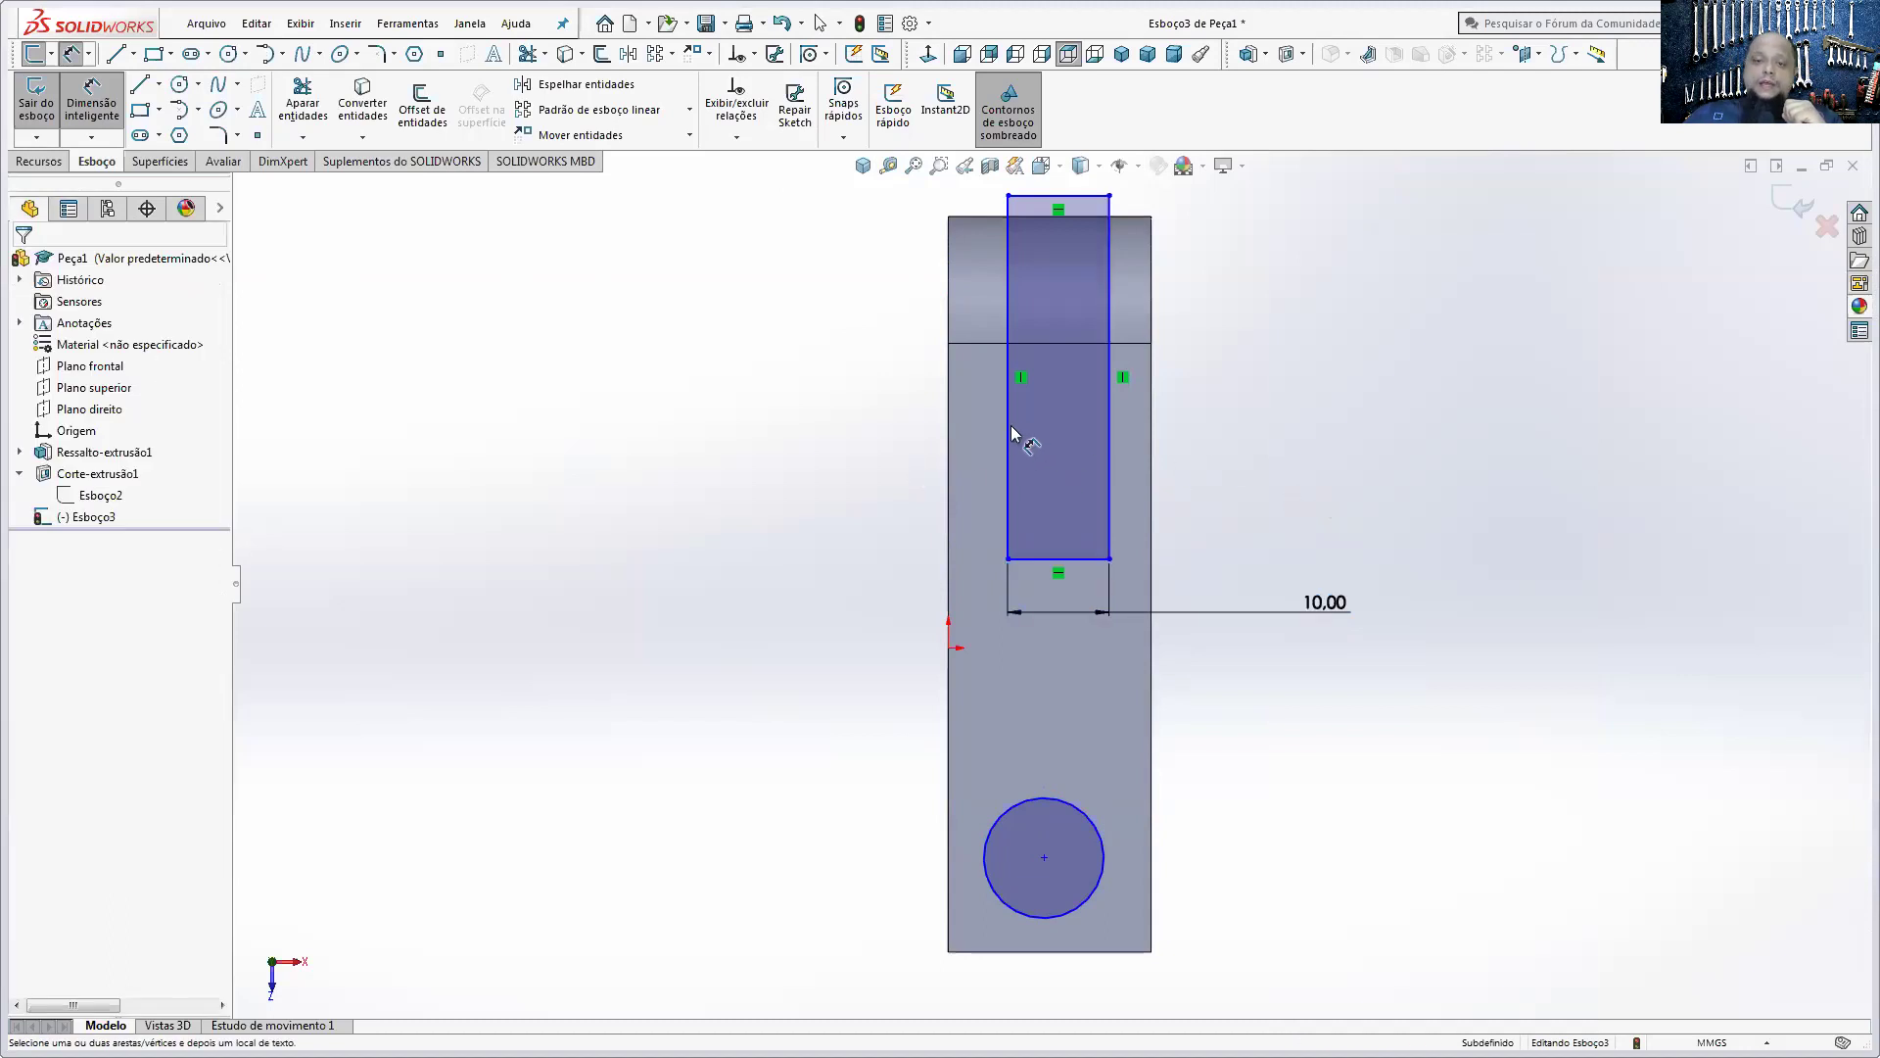
click(948, 448)
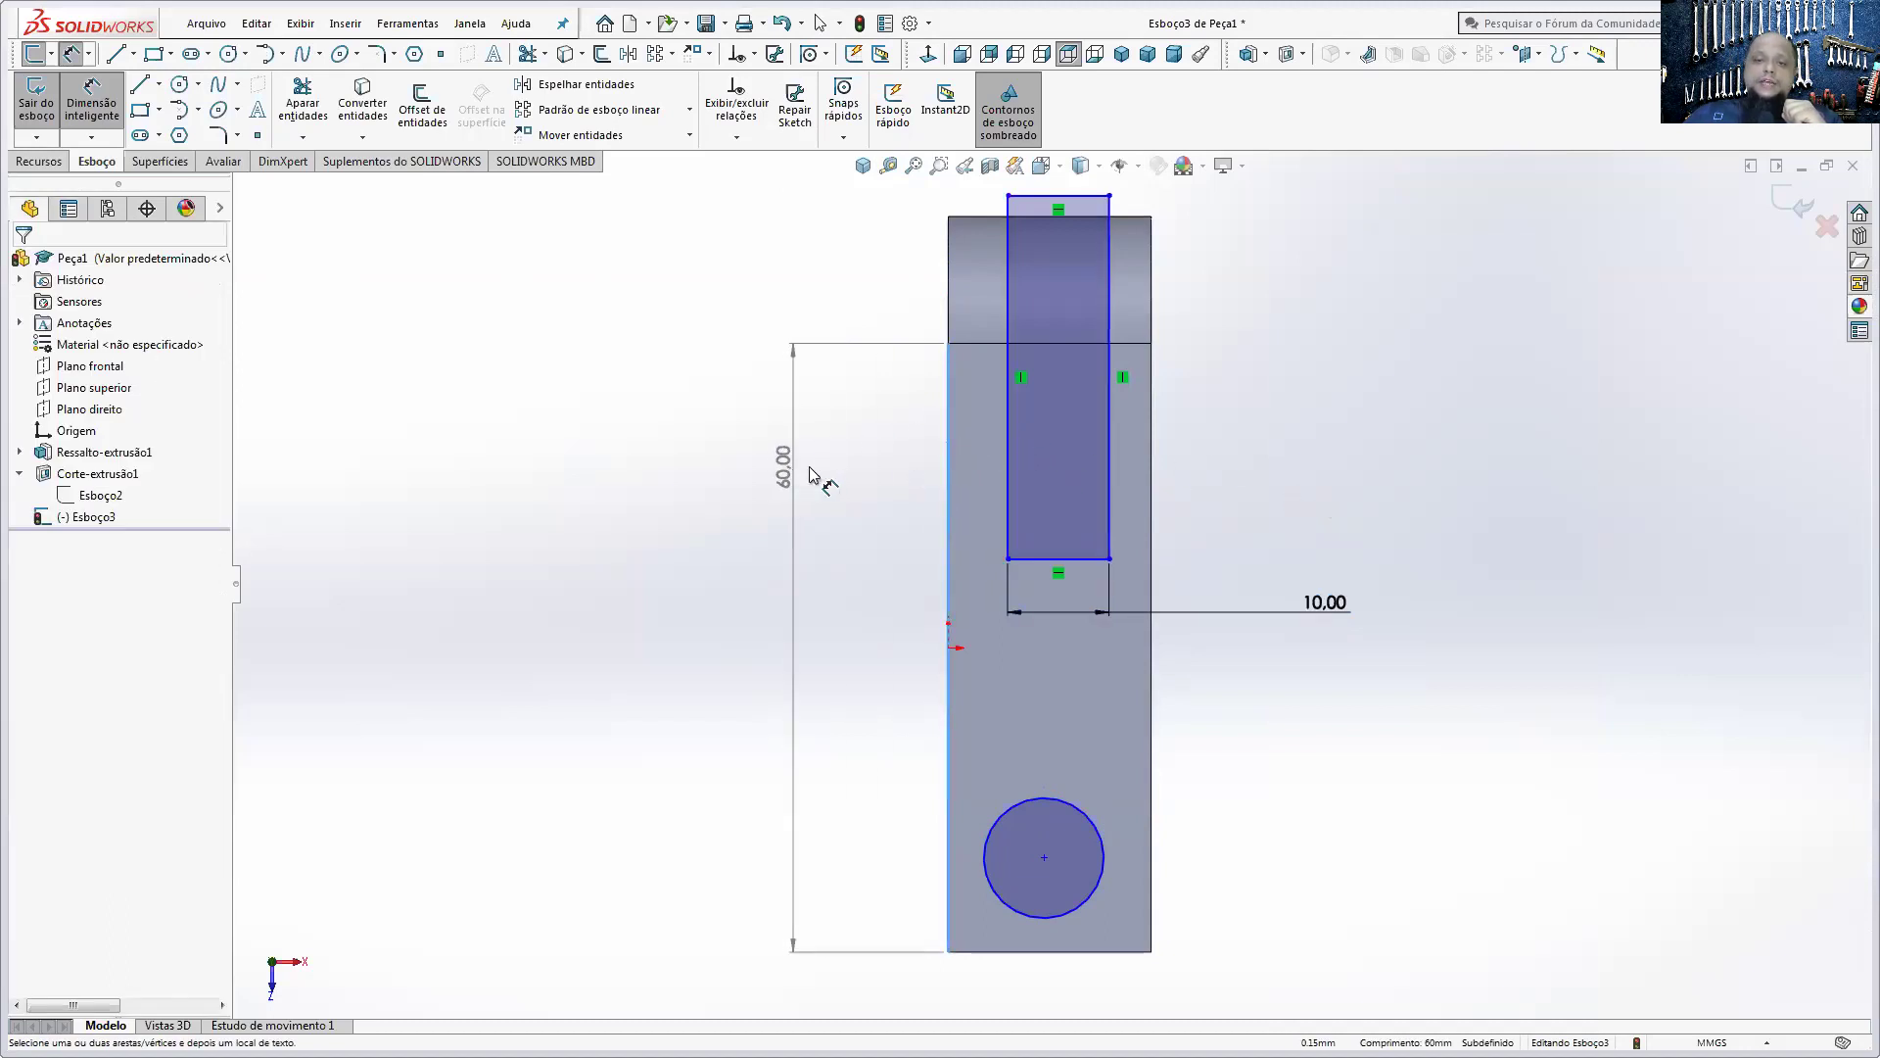
click(1008, 446)
click(704, 473)
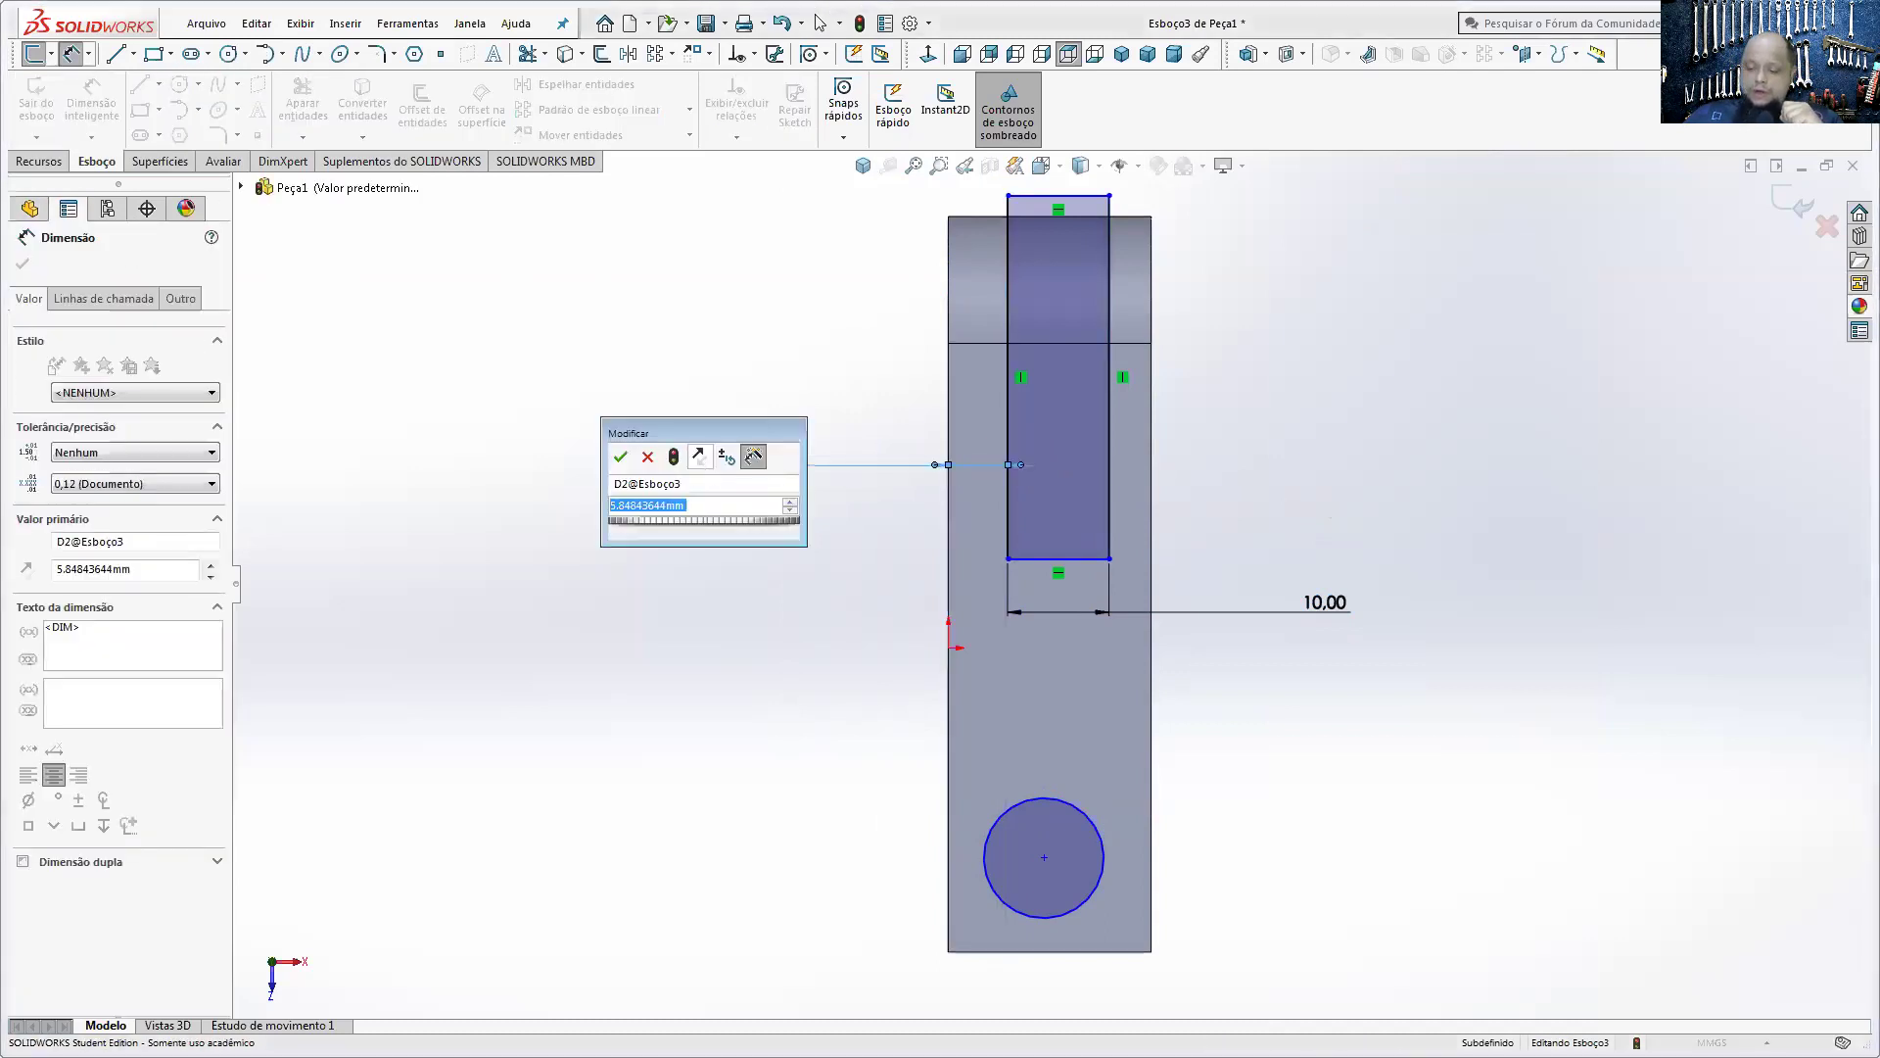
text(5)
key(Return)
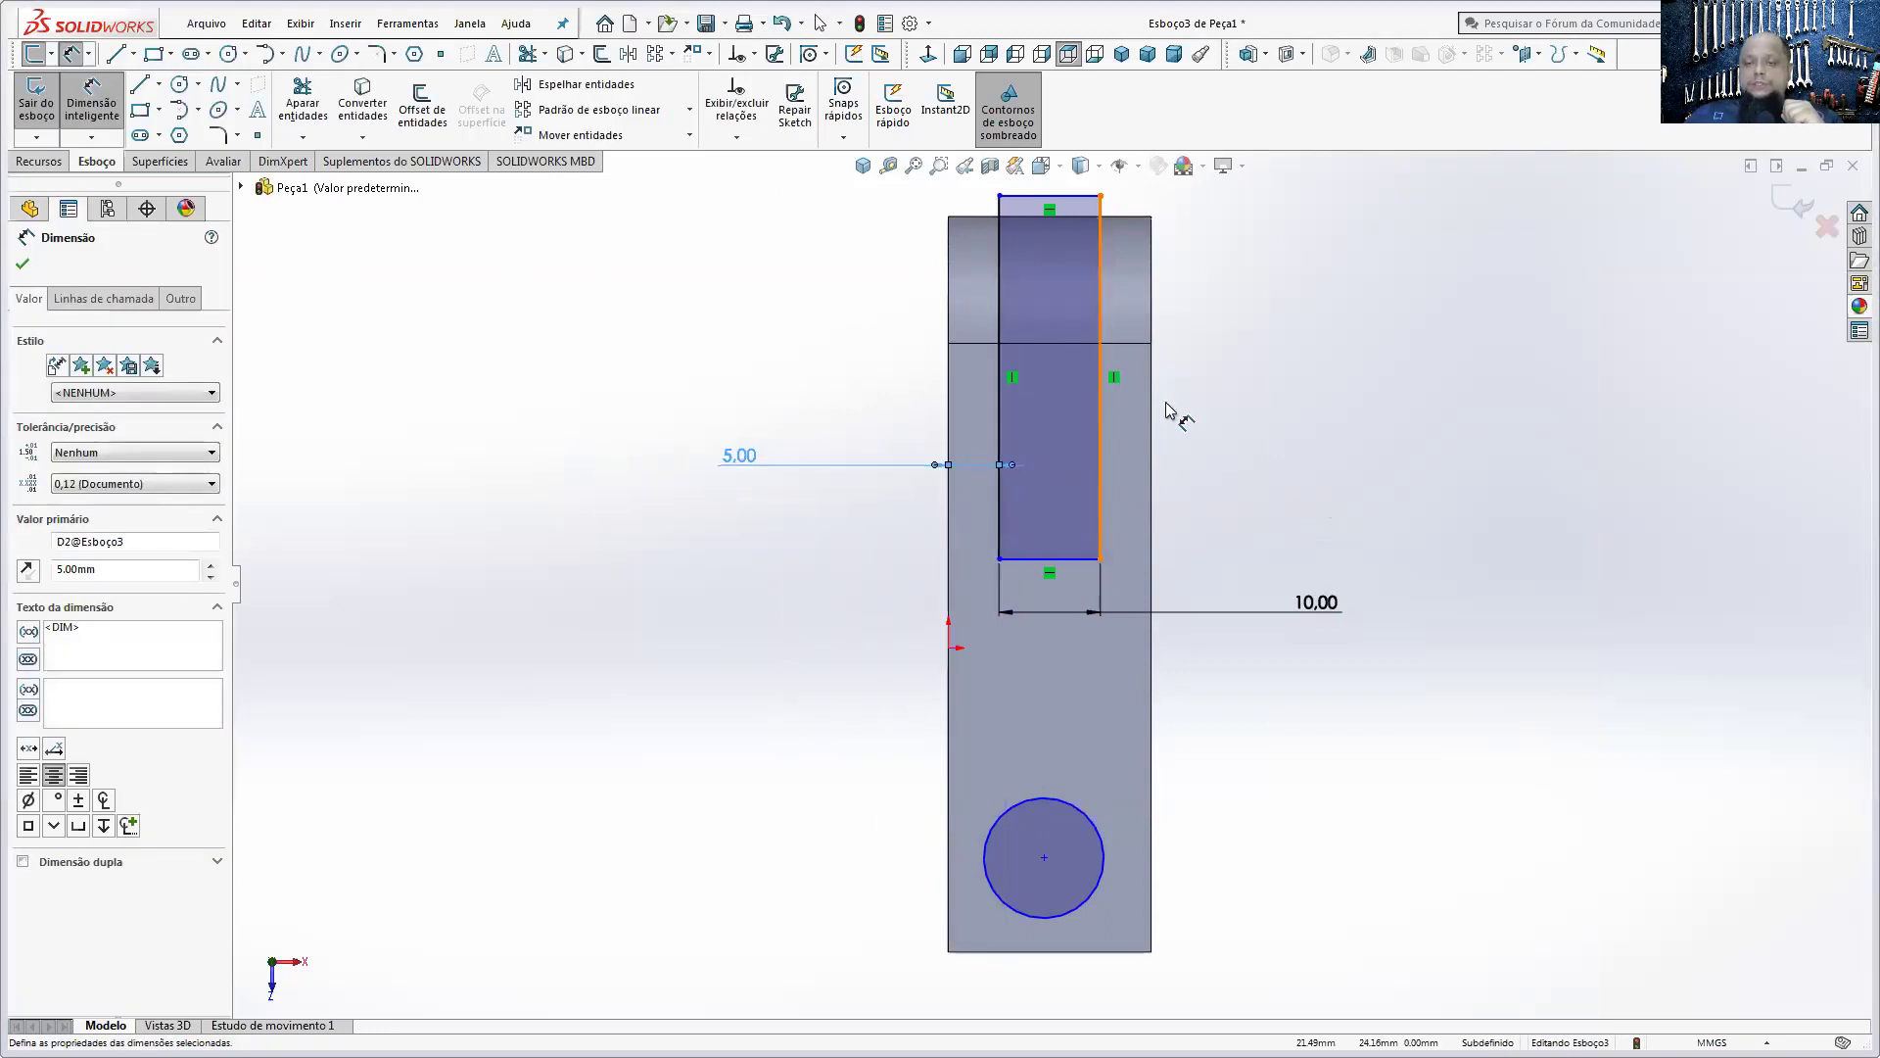
- Set the rectangle's length to 30 mm and pull its top edge above the part
click(1082, 559)
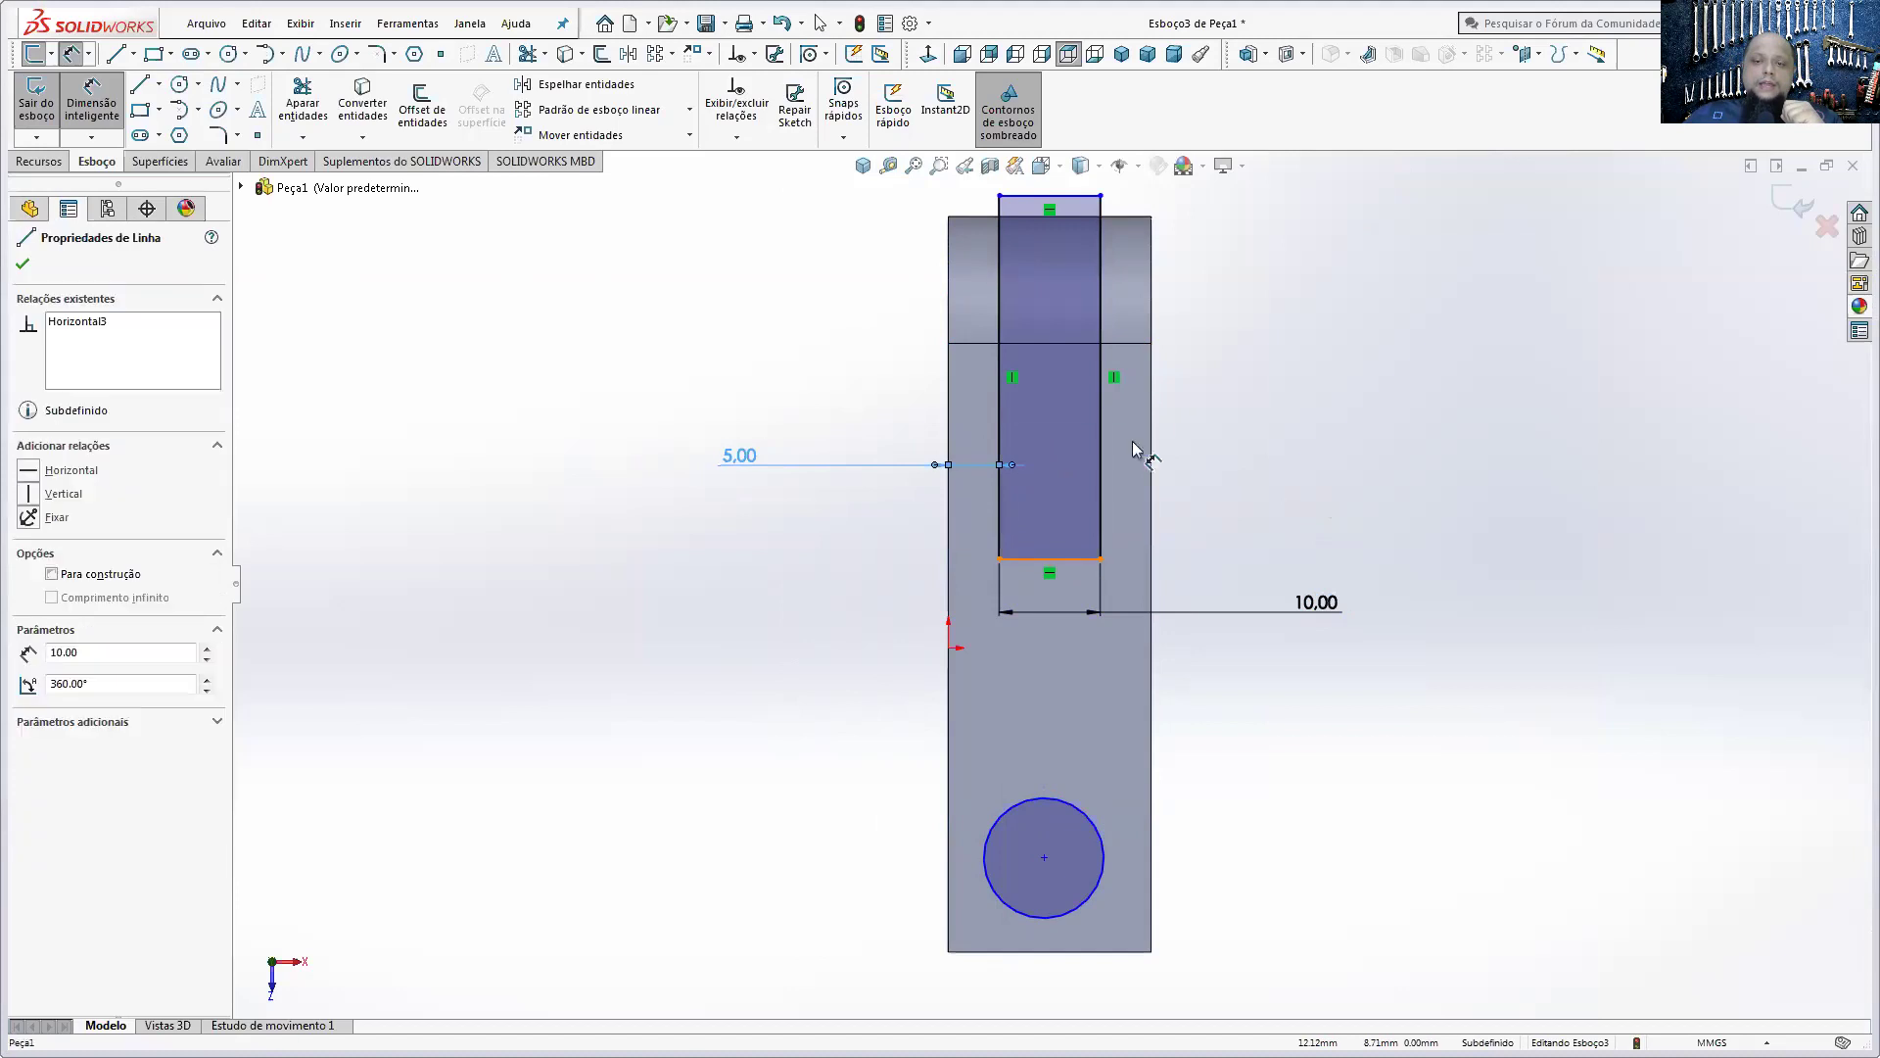
click(1125, 343)
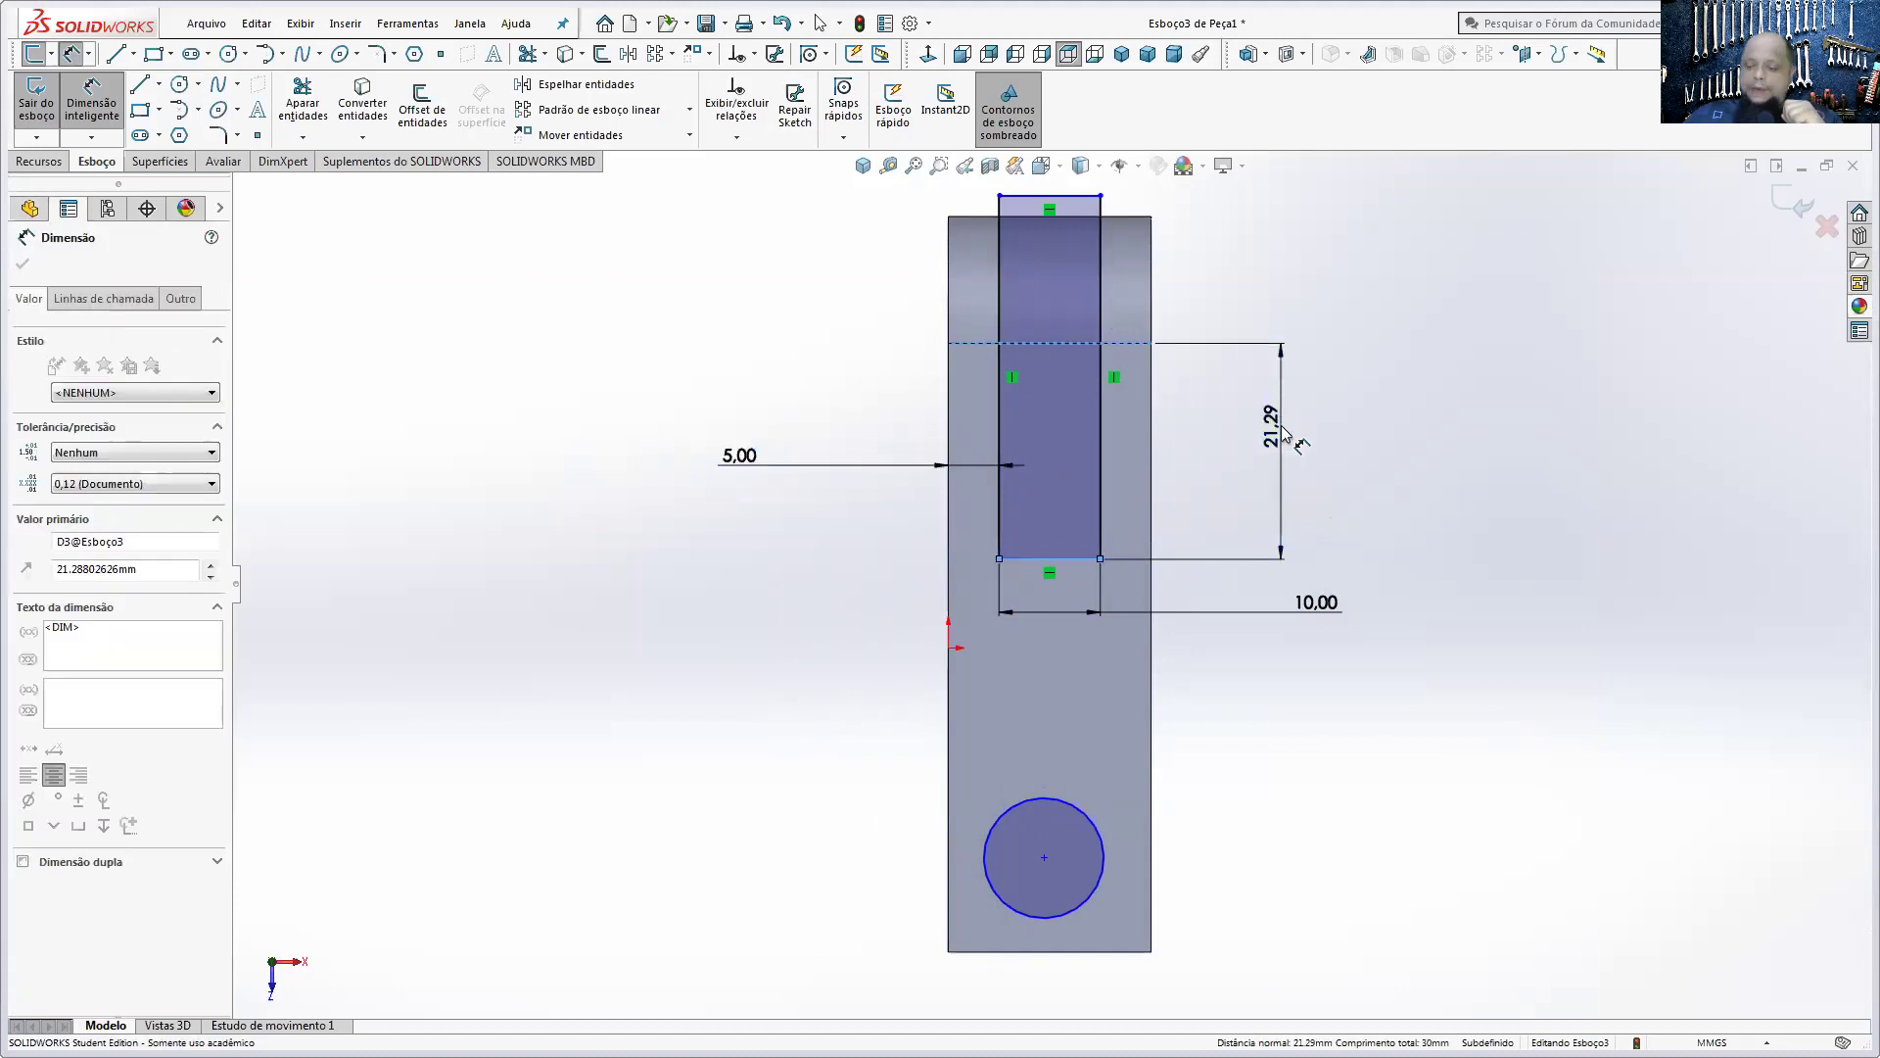
click(1283, 432)
text(30)
key(Return)
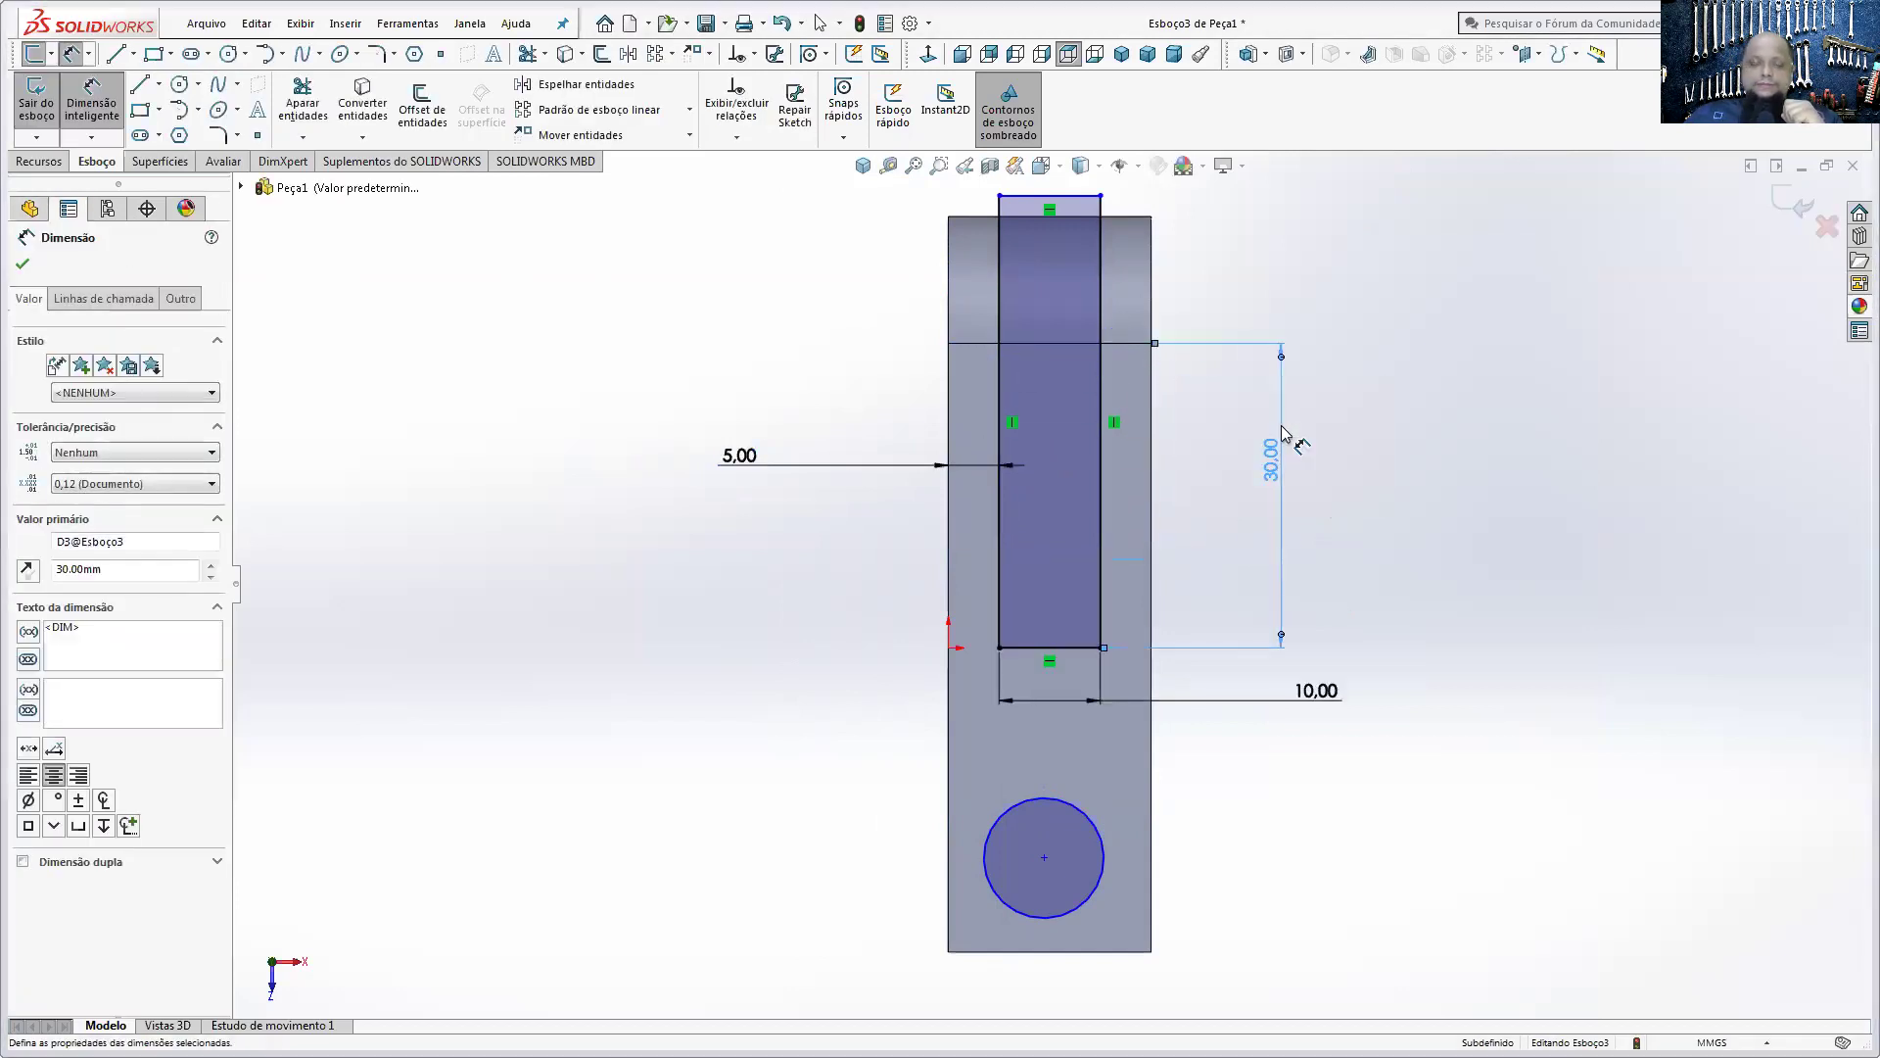
key(z)
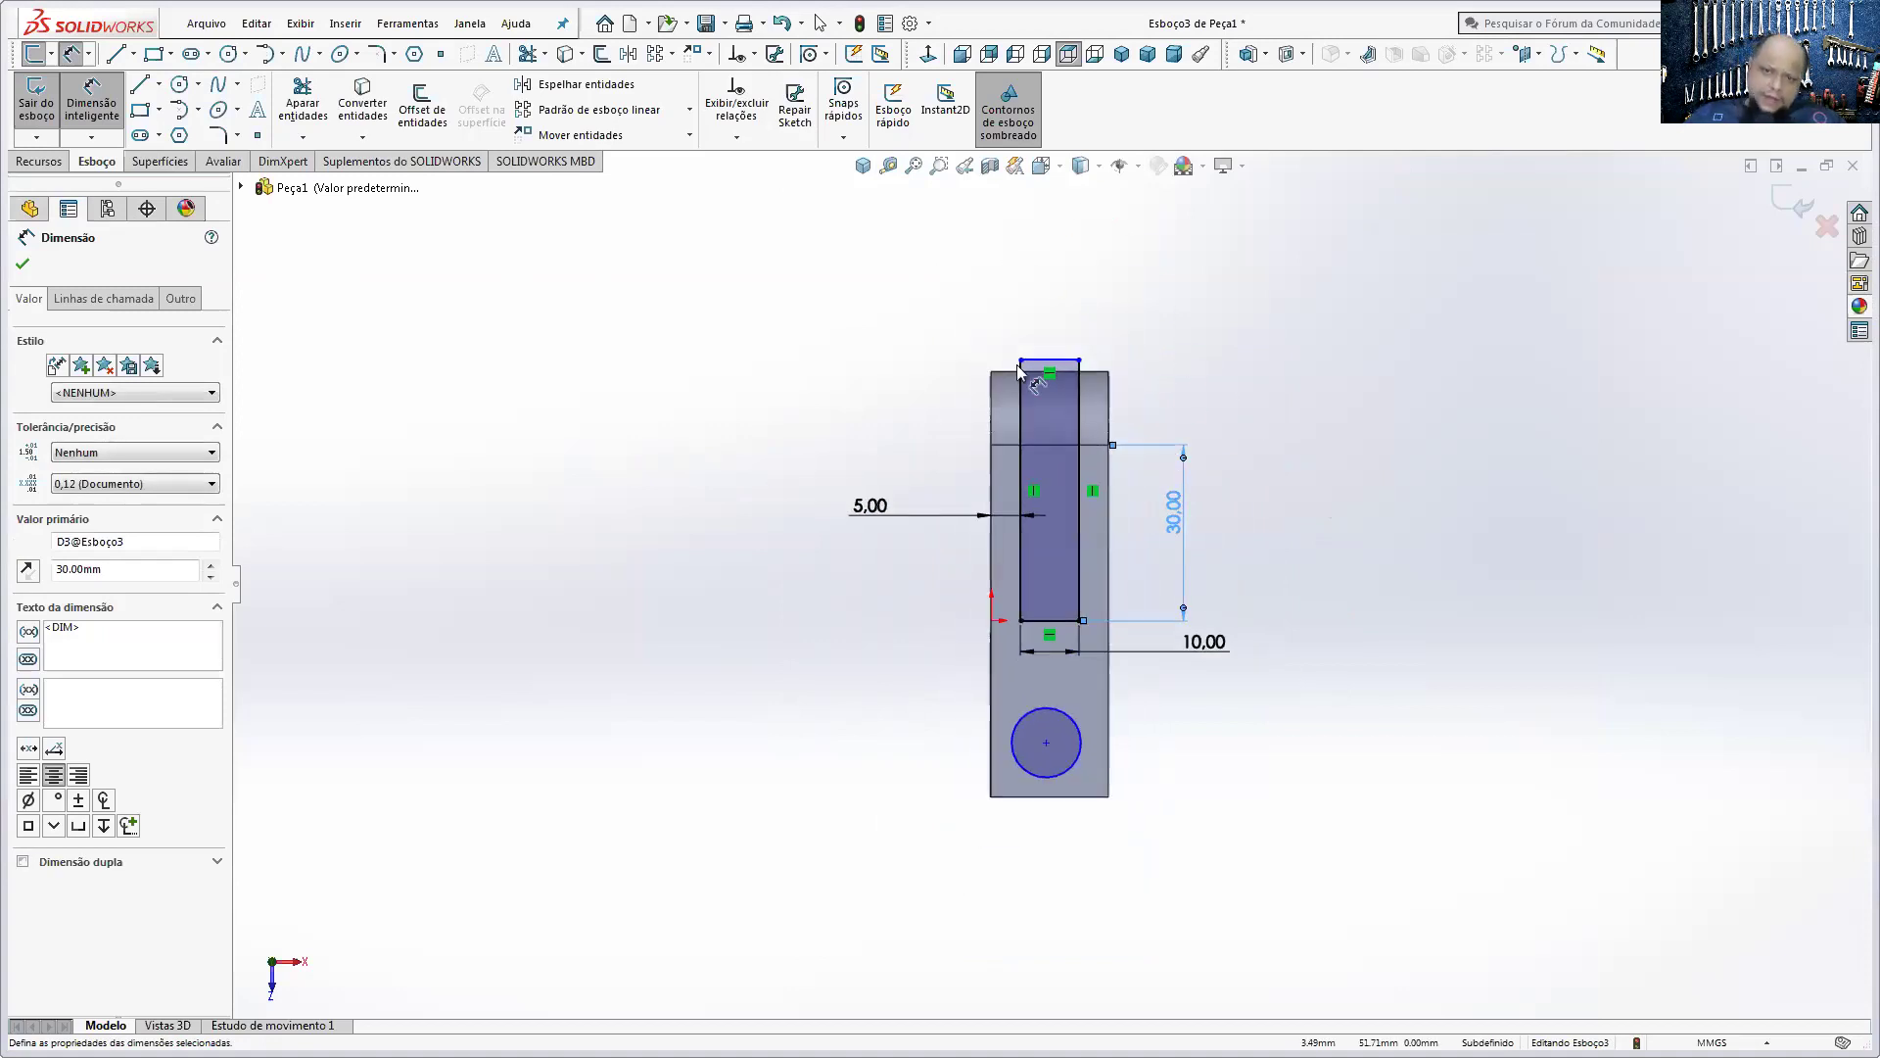
scroll(1048, 368, down, 3)
scroll(1058, 377, down, 2)
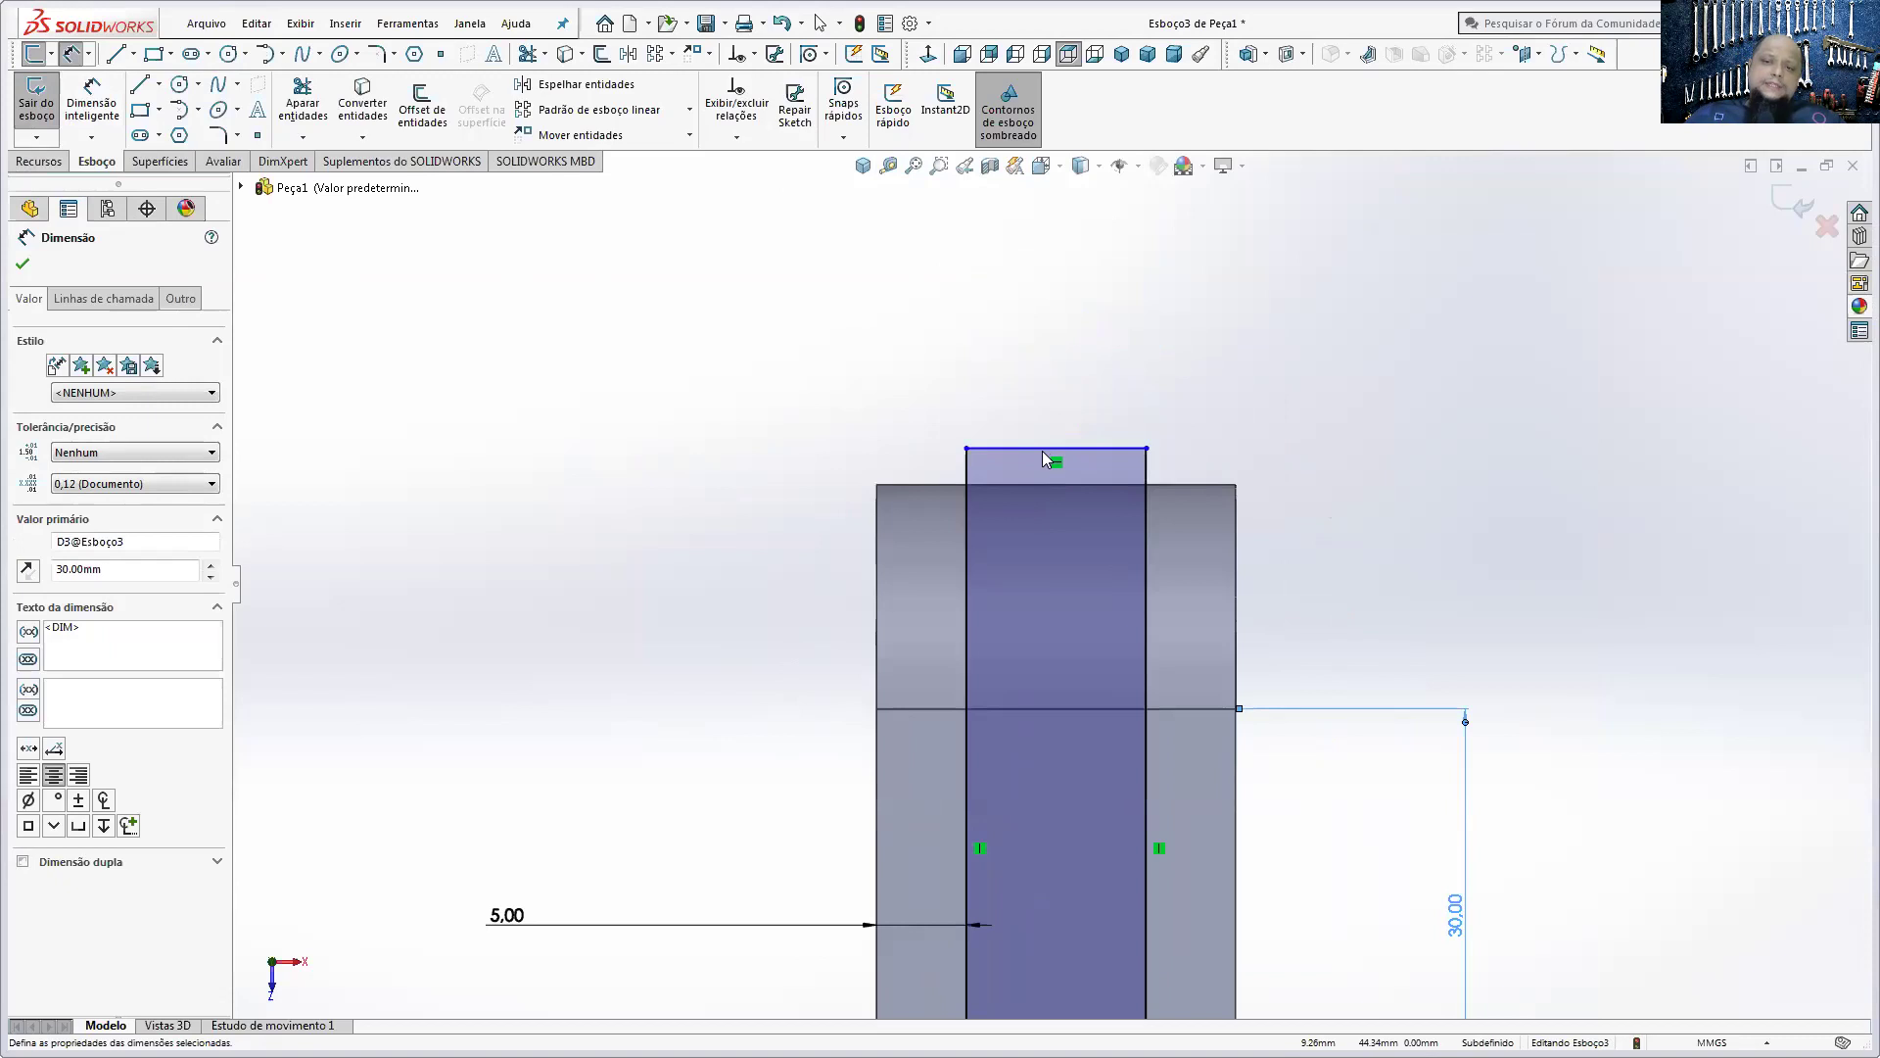
drag(1042, 450, 1056, 384)
key(z)
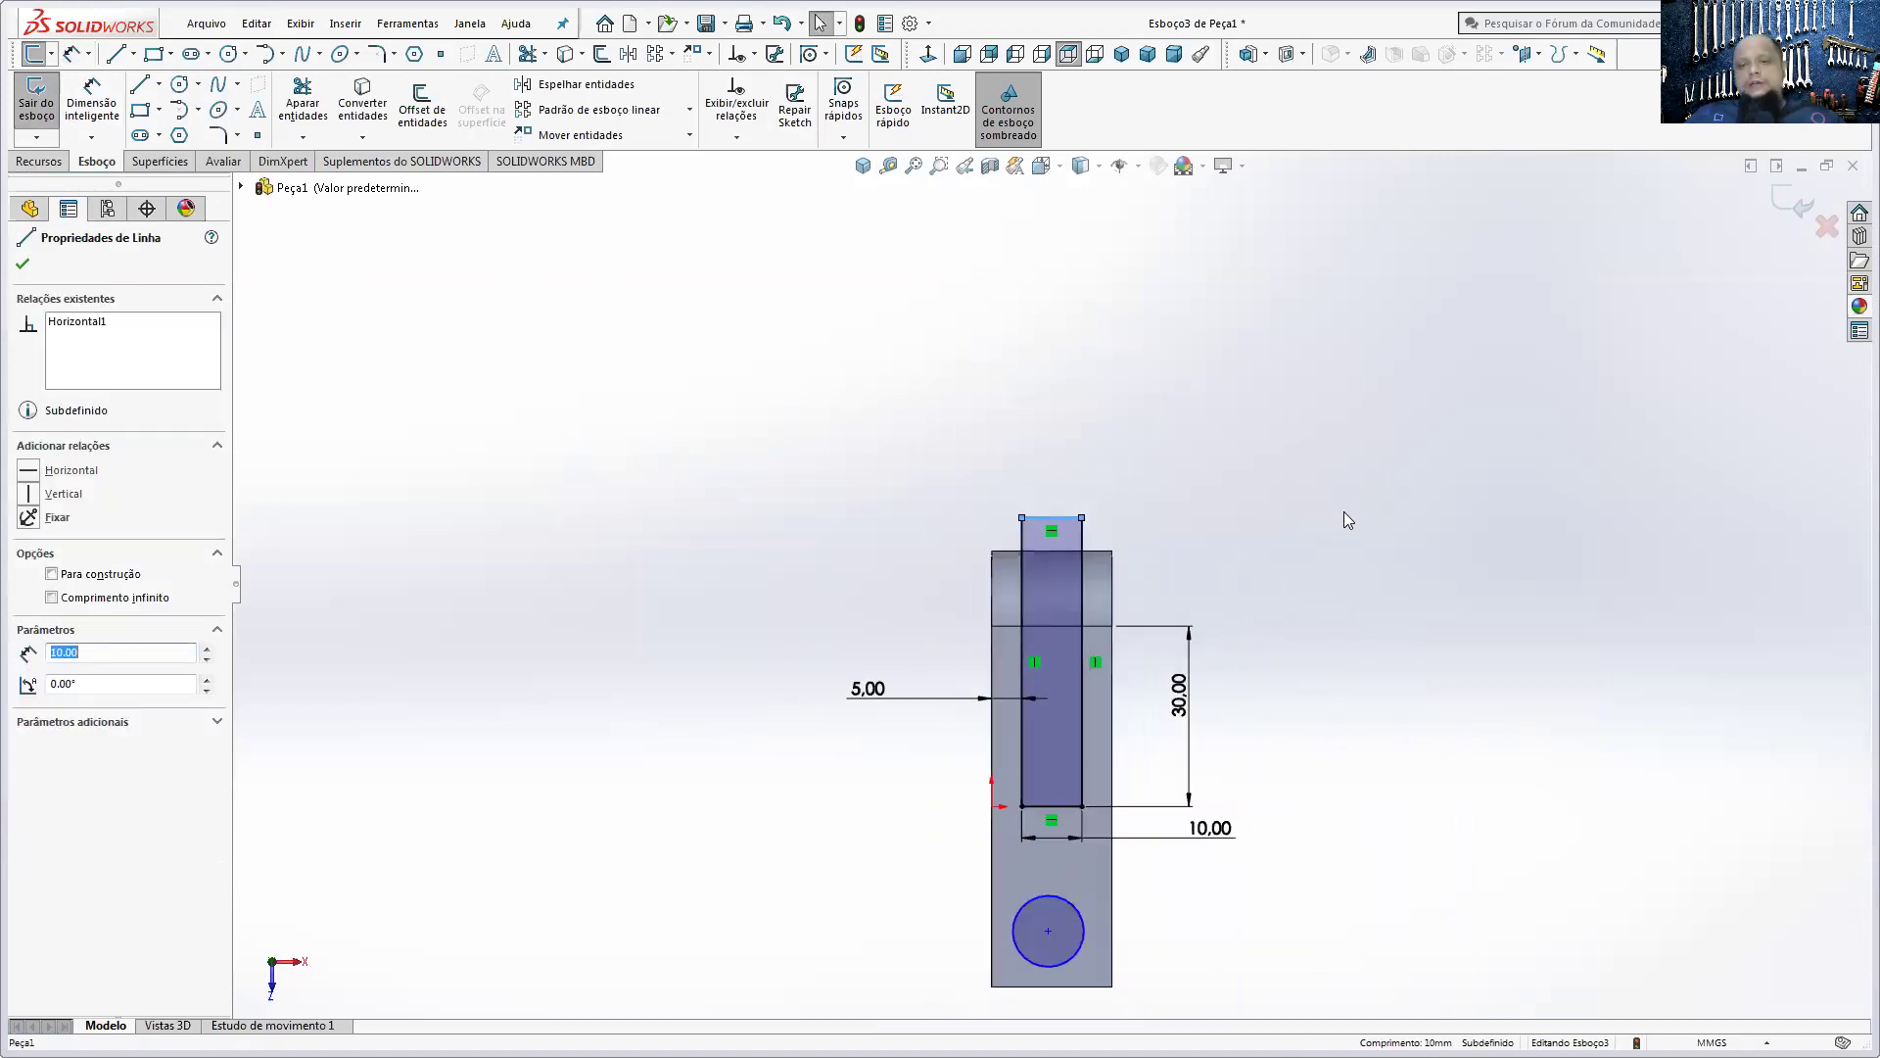
scroll(999, 774, down, 2)
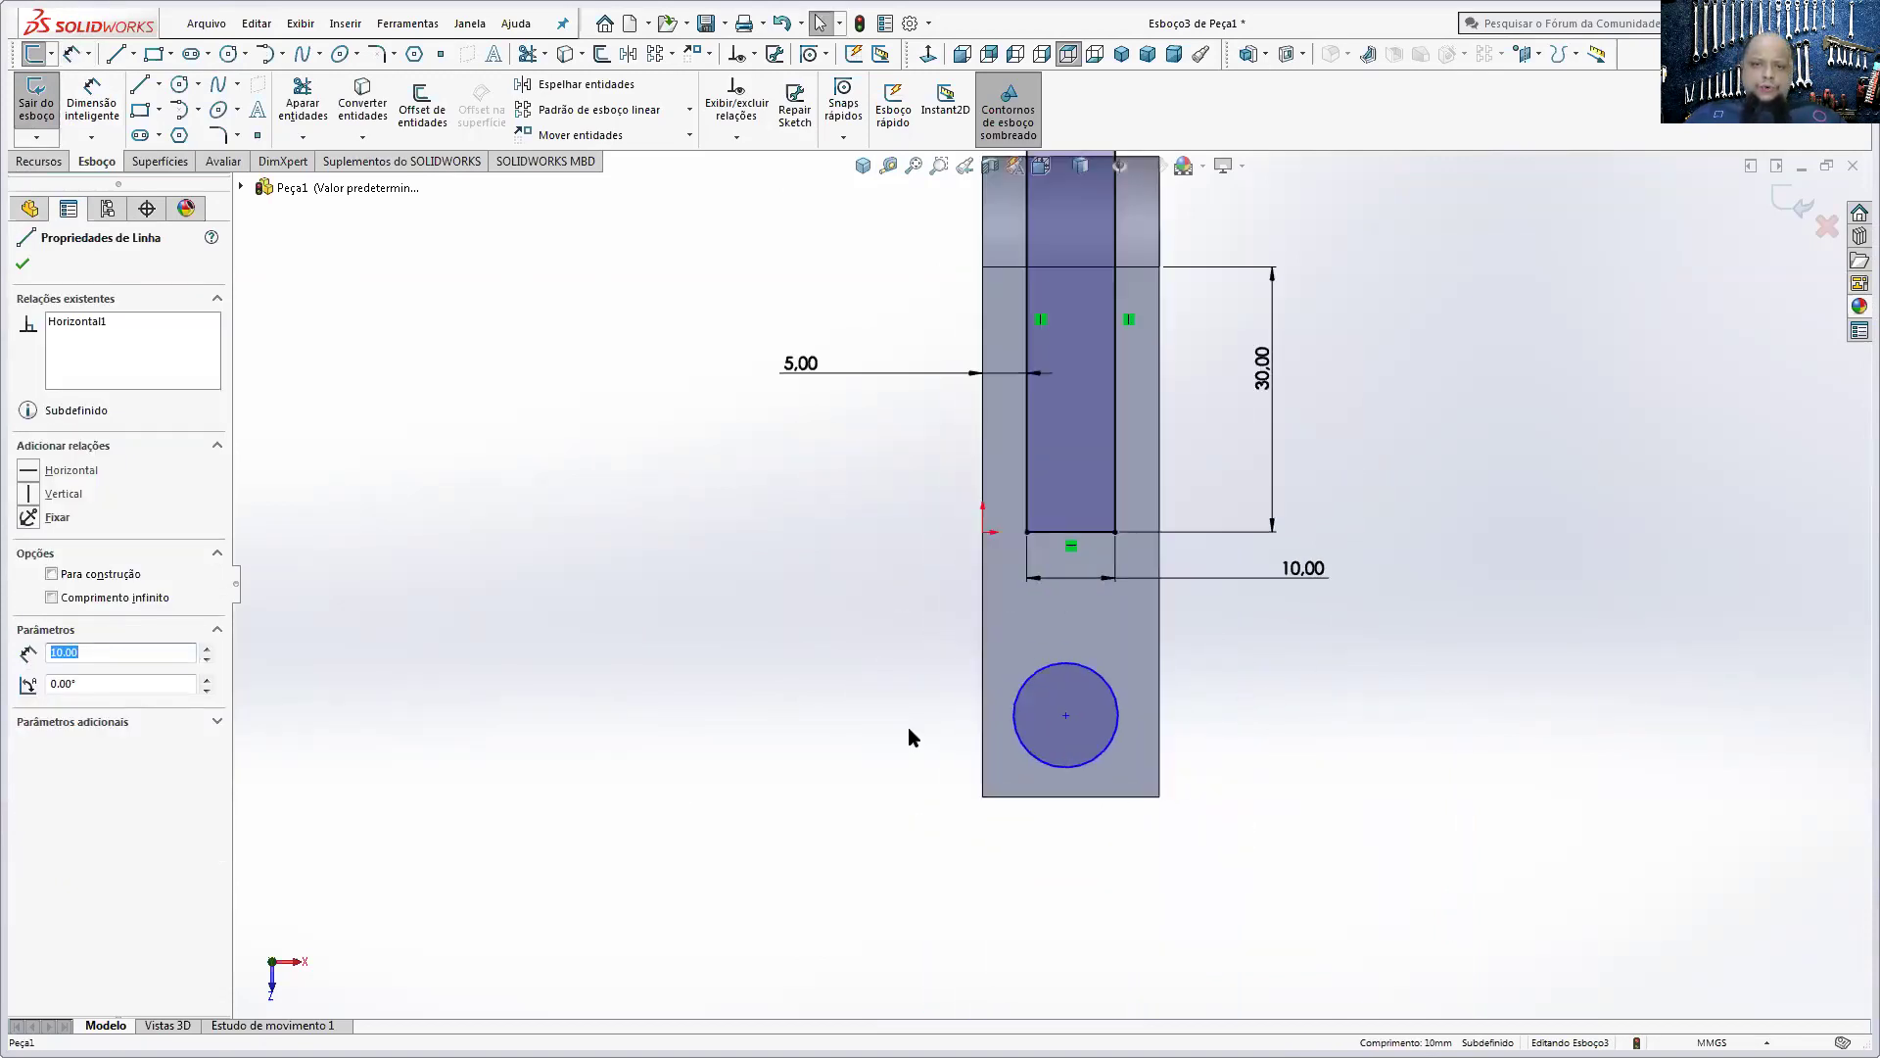
scroll(1050, 759, down, 3)
click(92, 106)
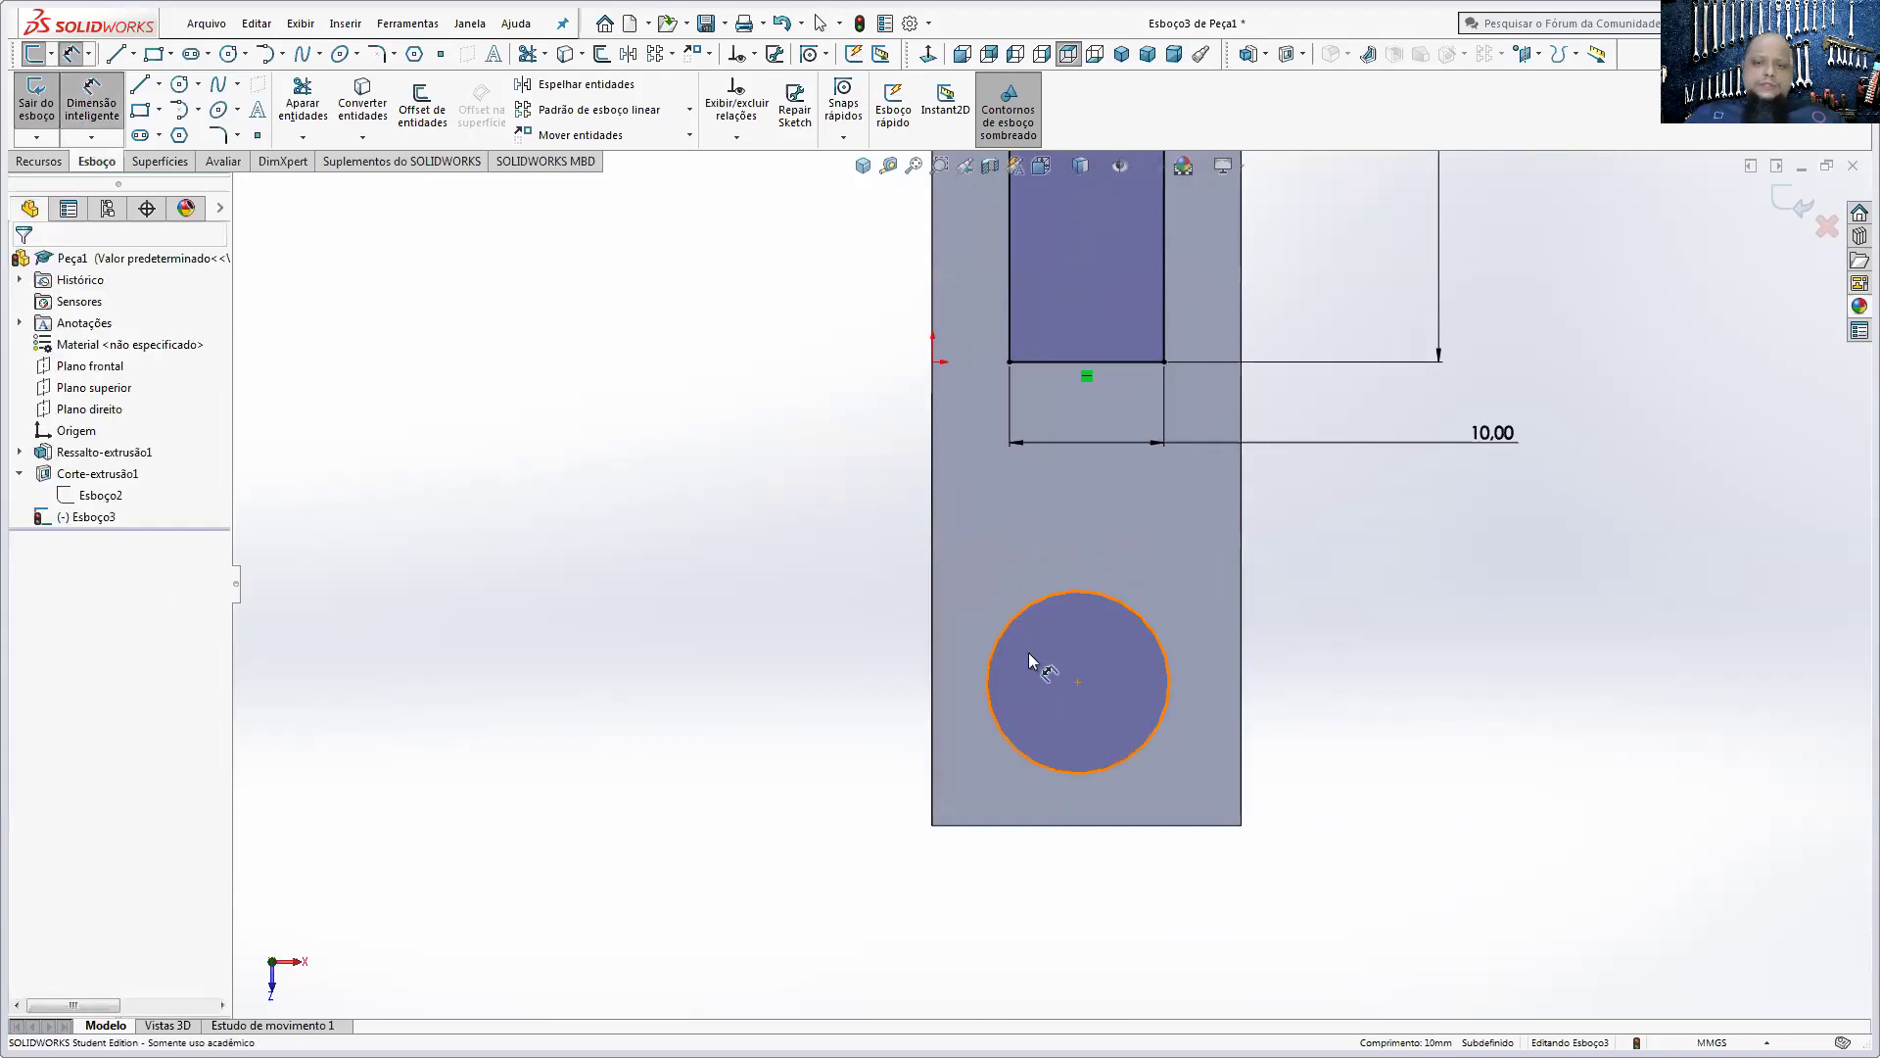
- Dimension the circle centre 10 mm from the part's bottom edge and 10 mm from its left edge
click(1078, 681)
click(1030, 830)
click(668, 764)
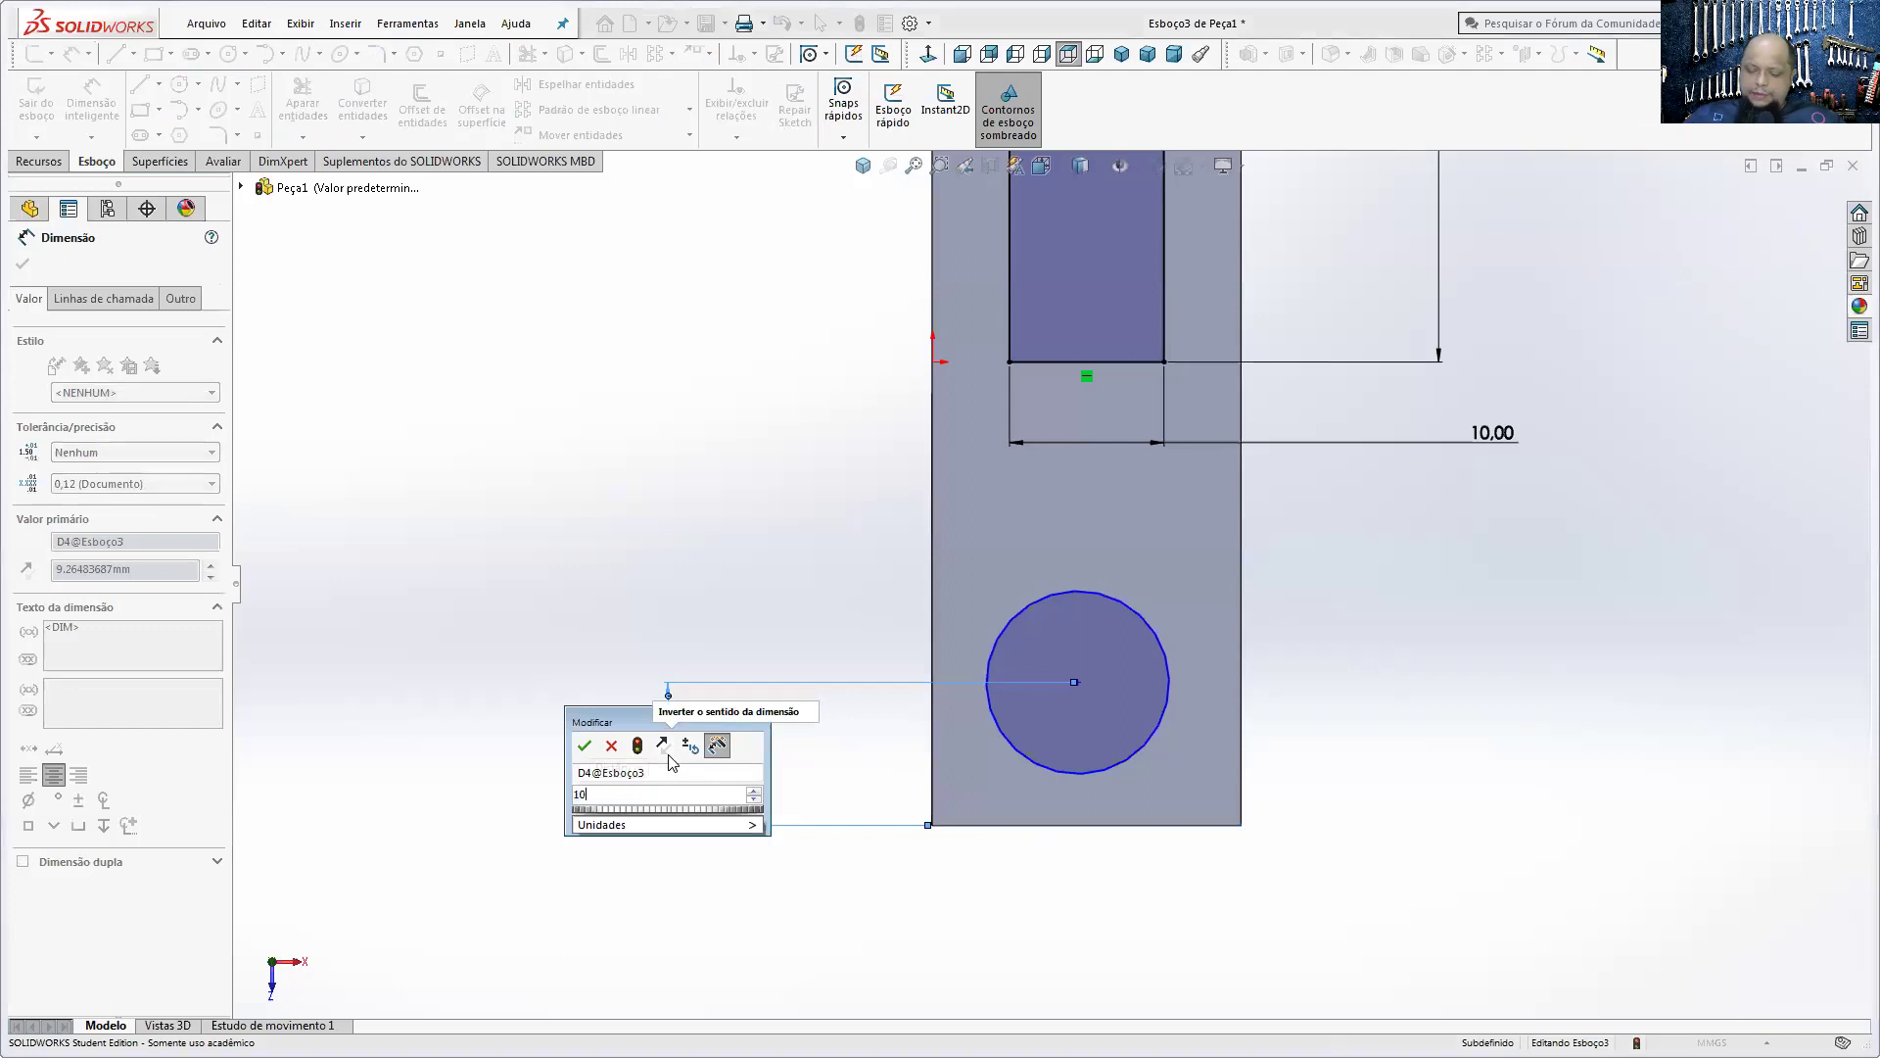
key(Return)
click(113, 112)
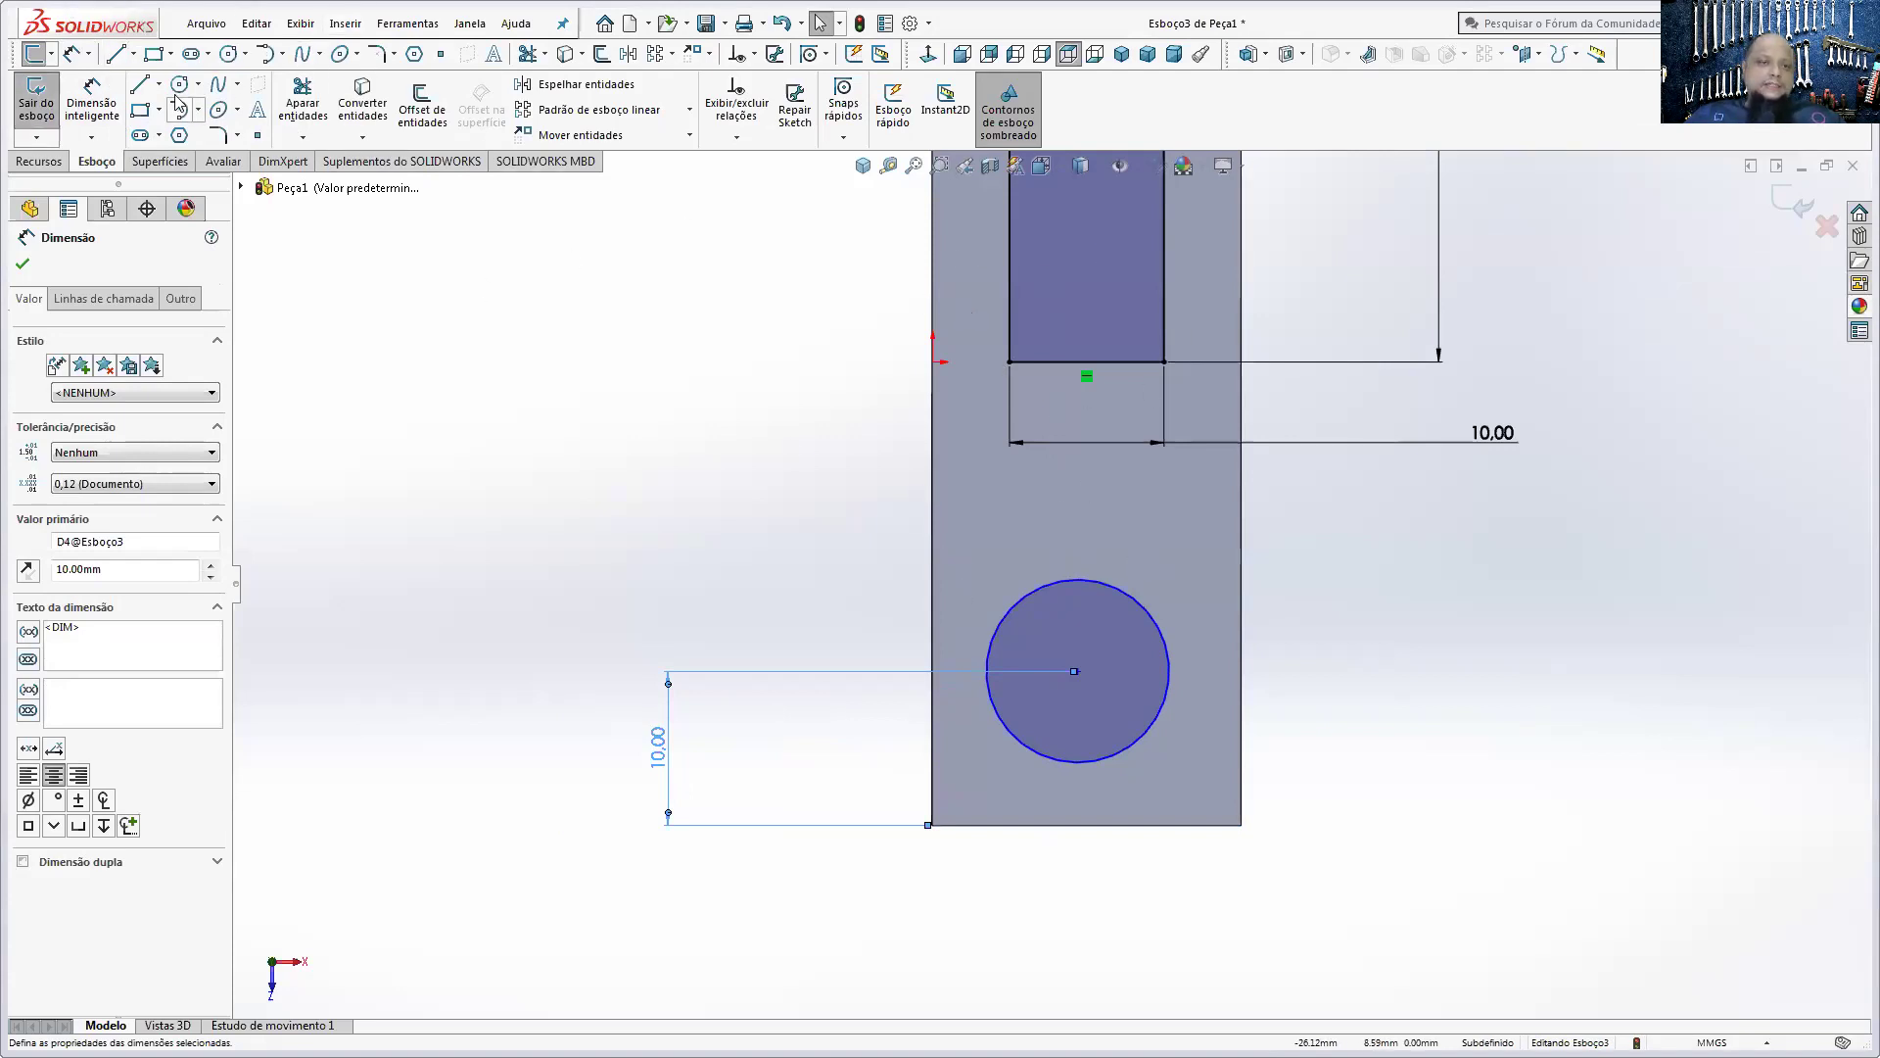
click(92, 102)
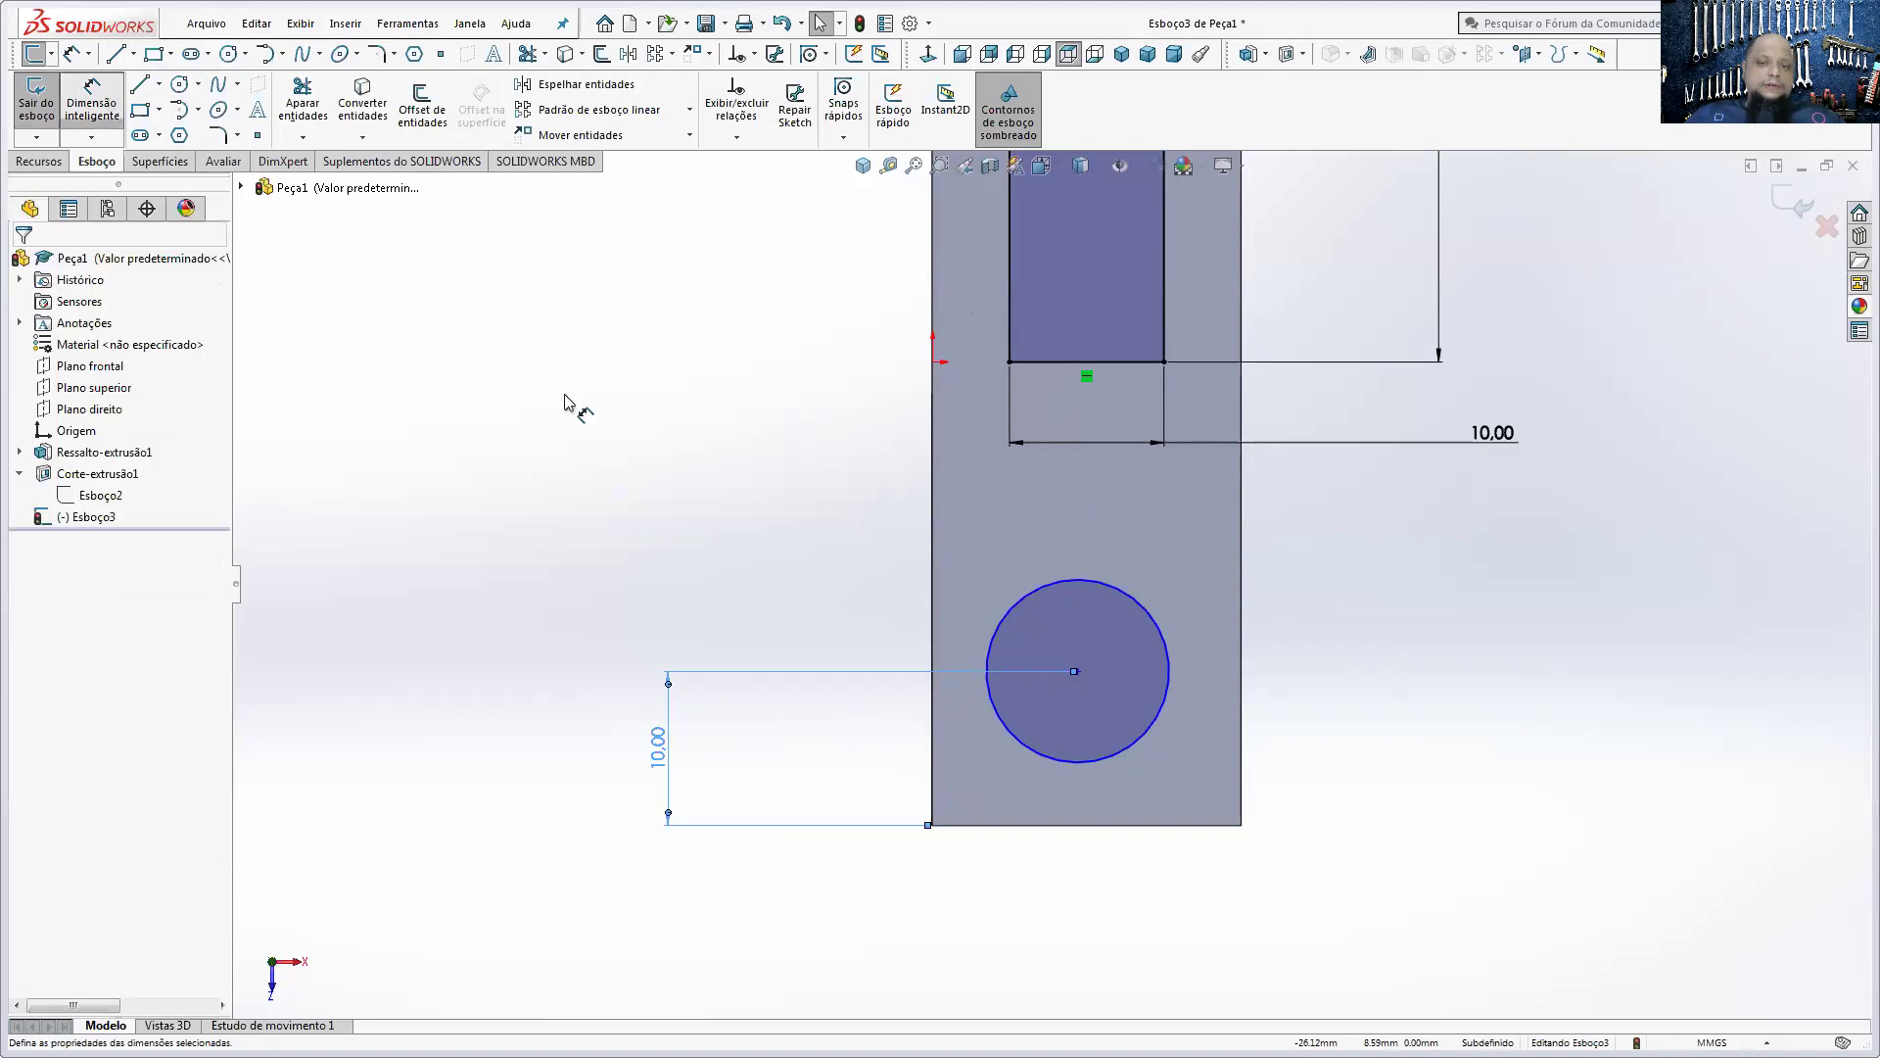
click(1078, 672)
click(940, 725)
click(1011, 965)
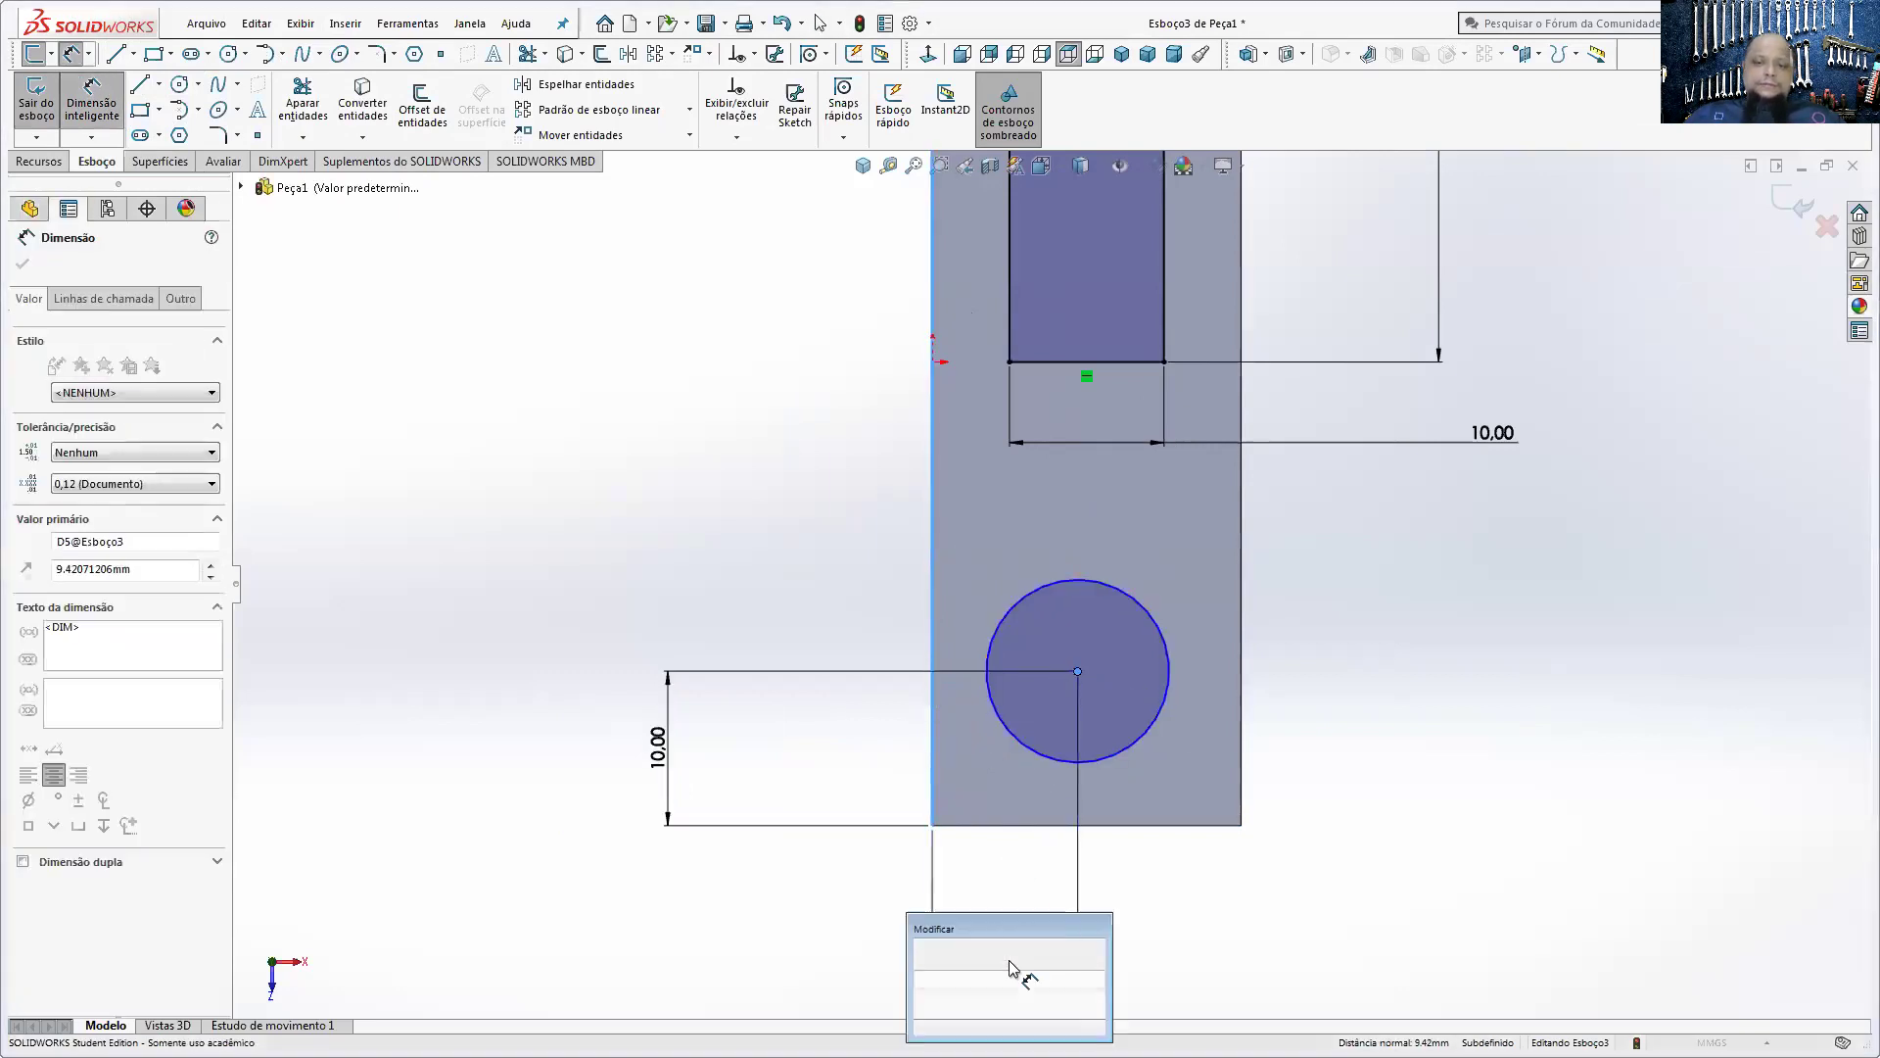
text(10)
key(Return)
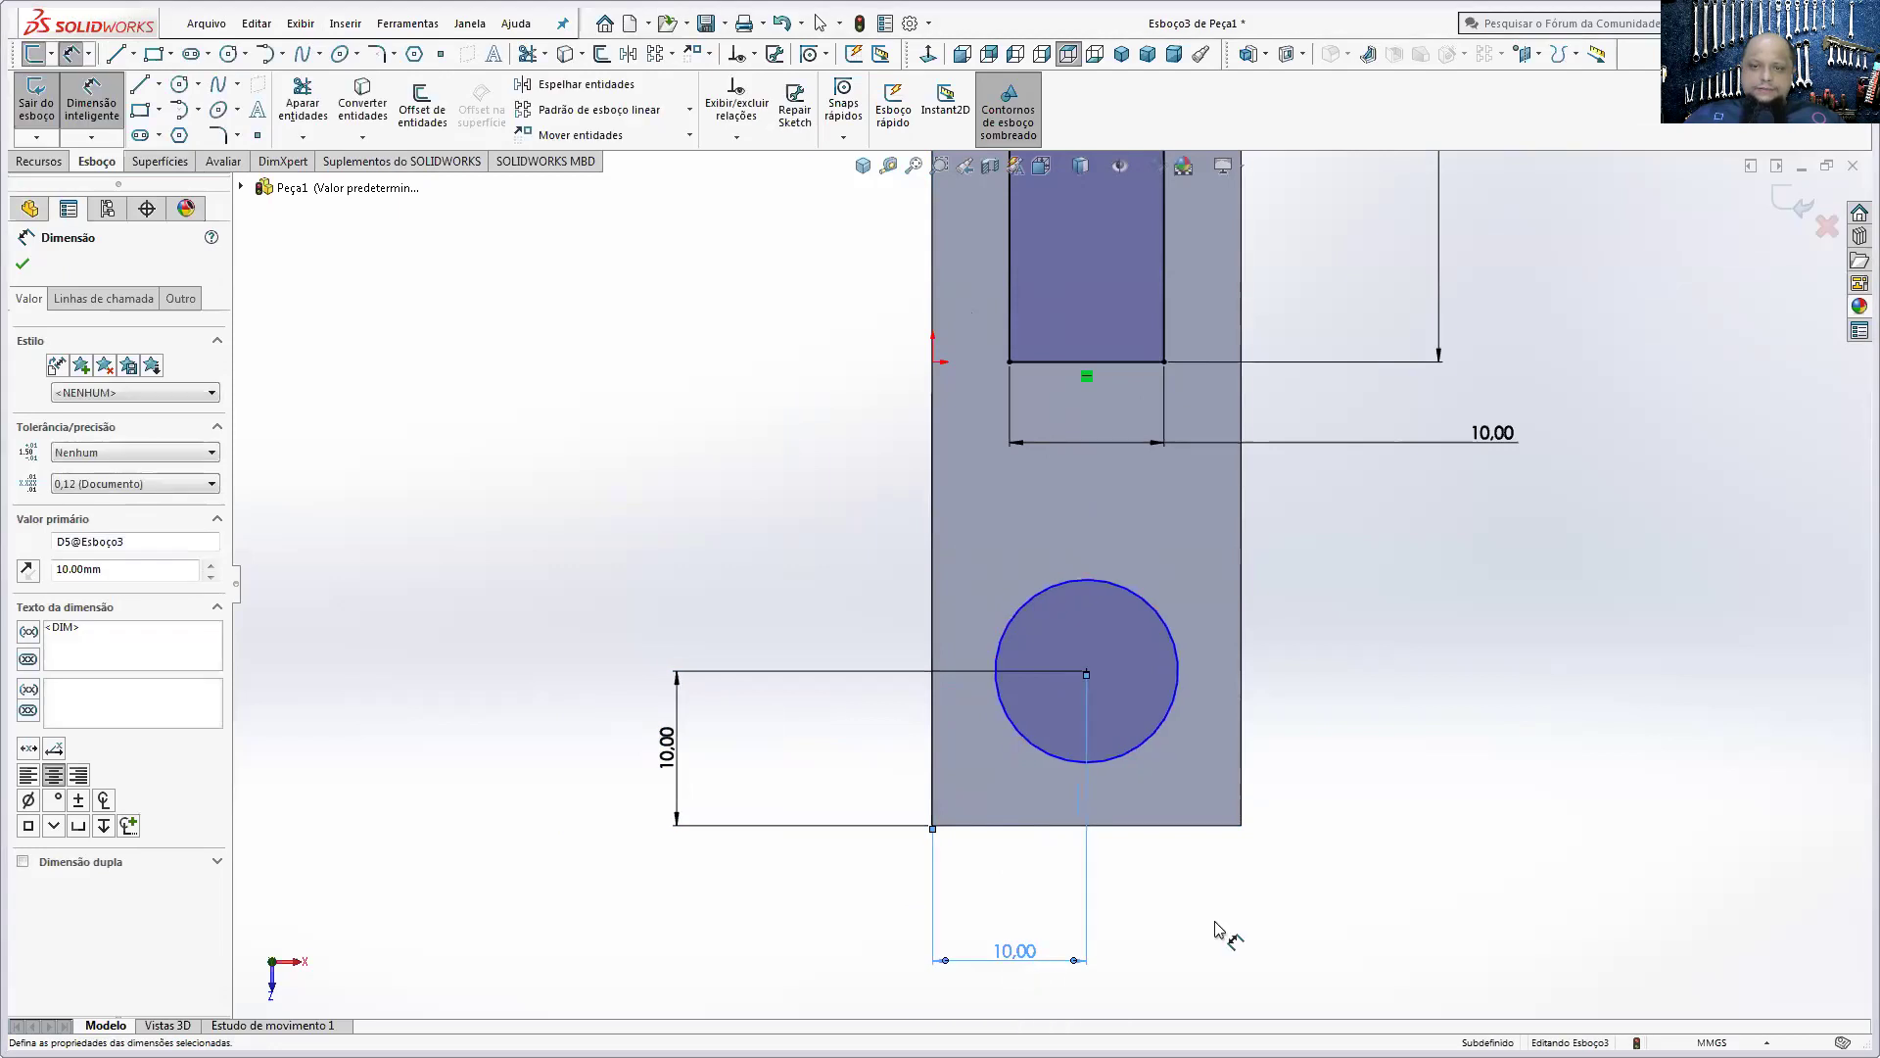
- Set the circle diameter to 10 mm and view the sketch isometrically
click(1094, 586)
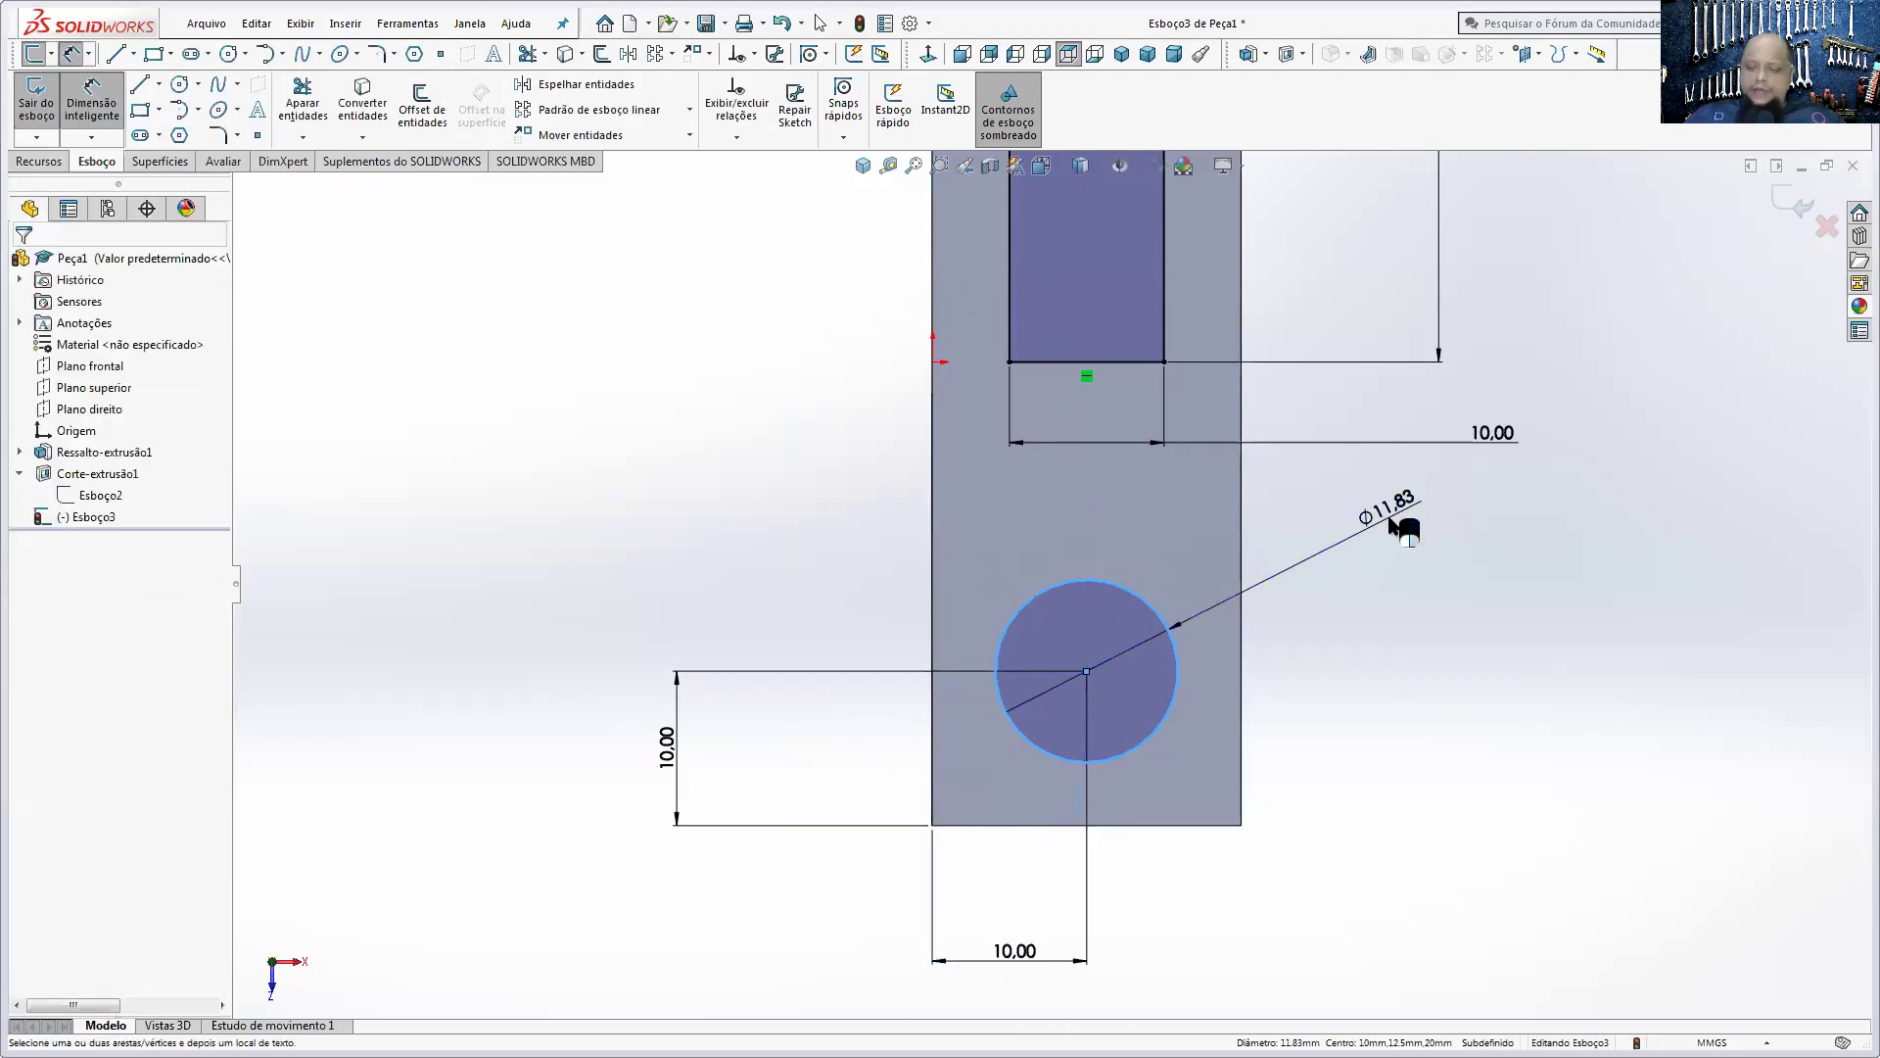
click(1389, 515)
text(10)
key(Return)
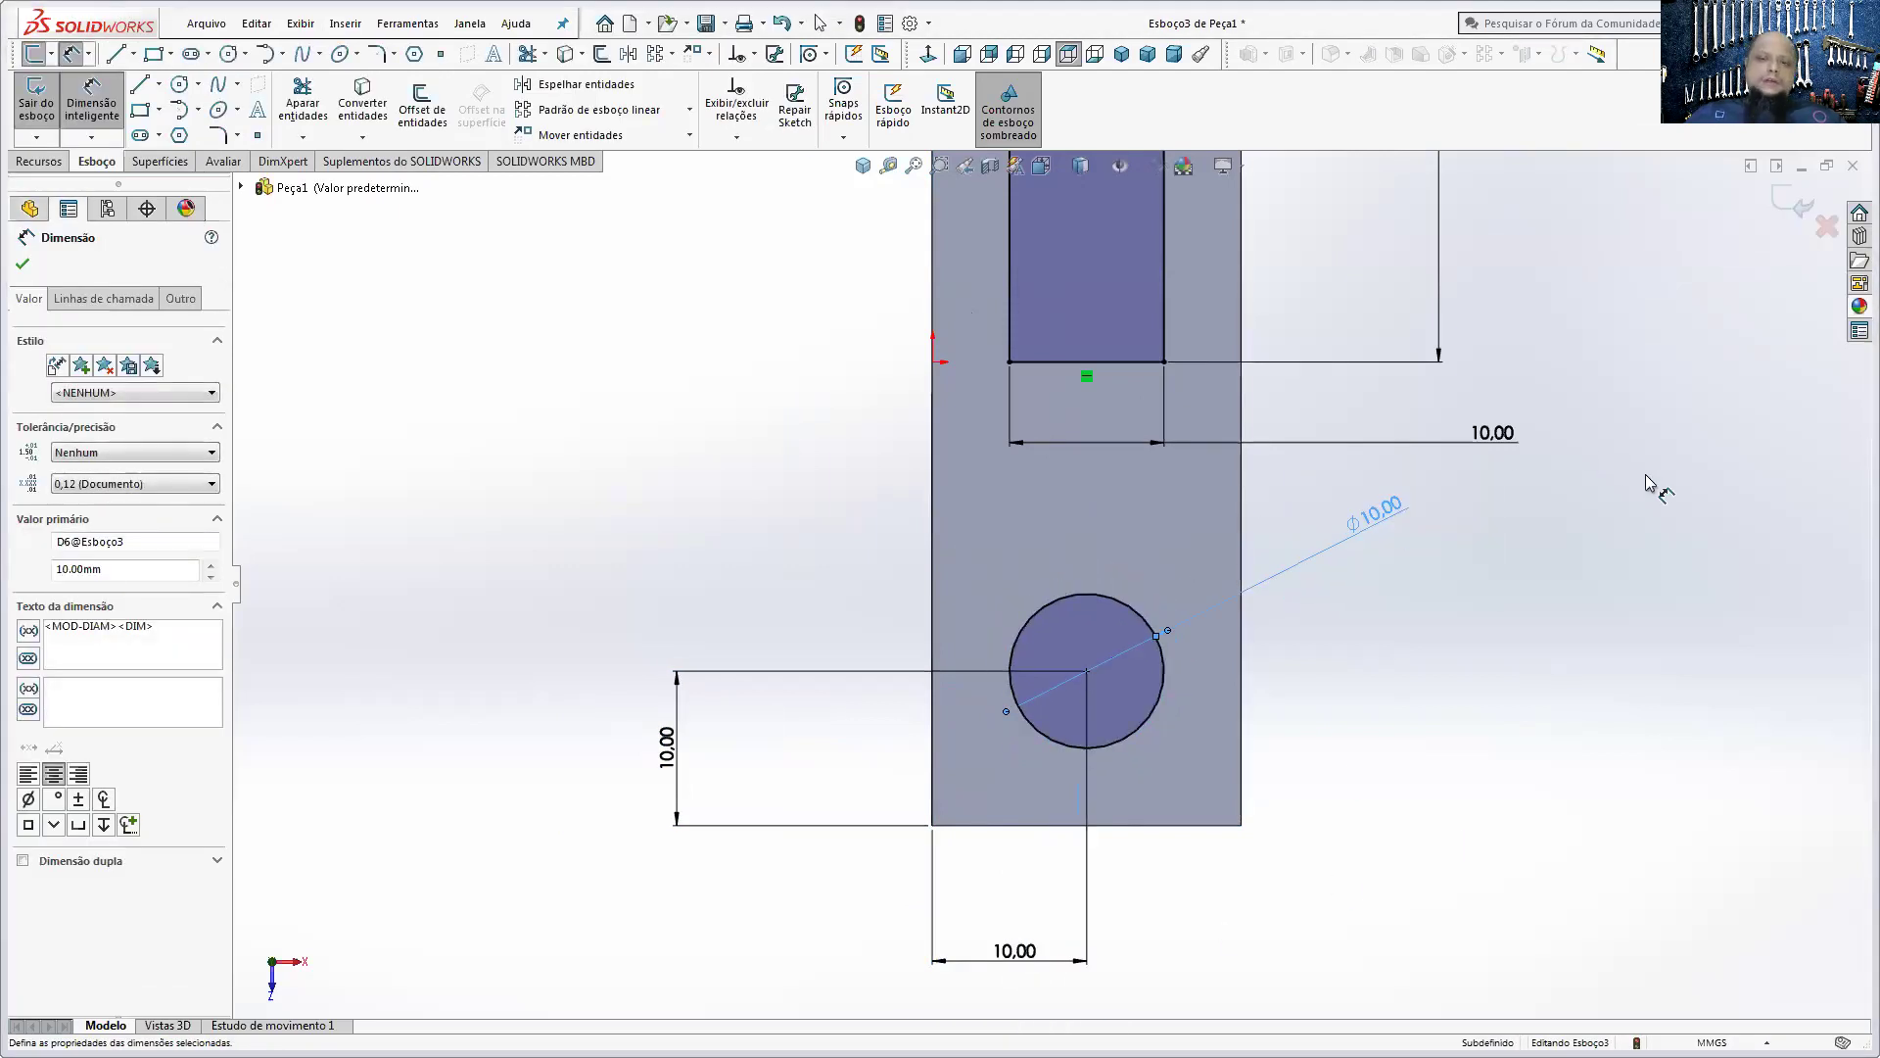
key(f)
click(863, 166)
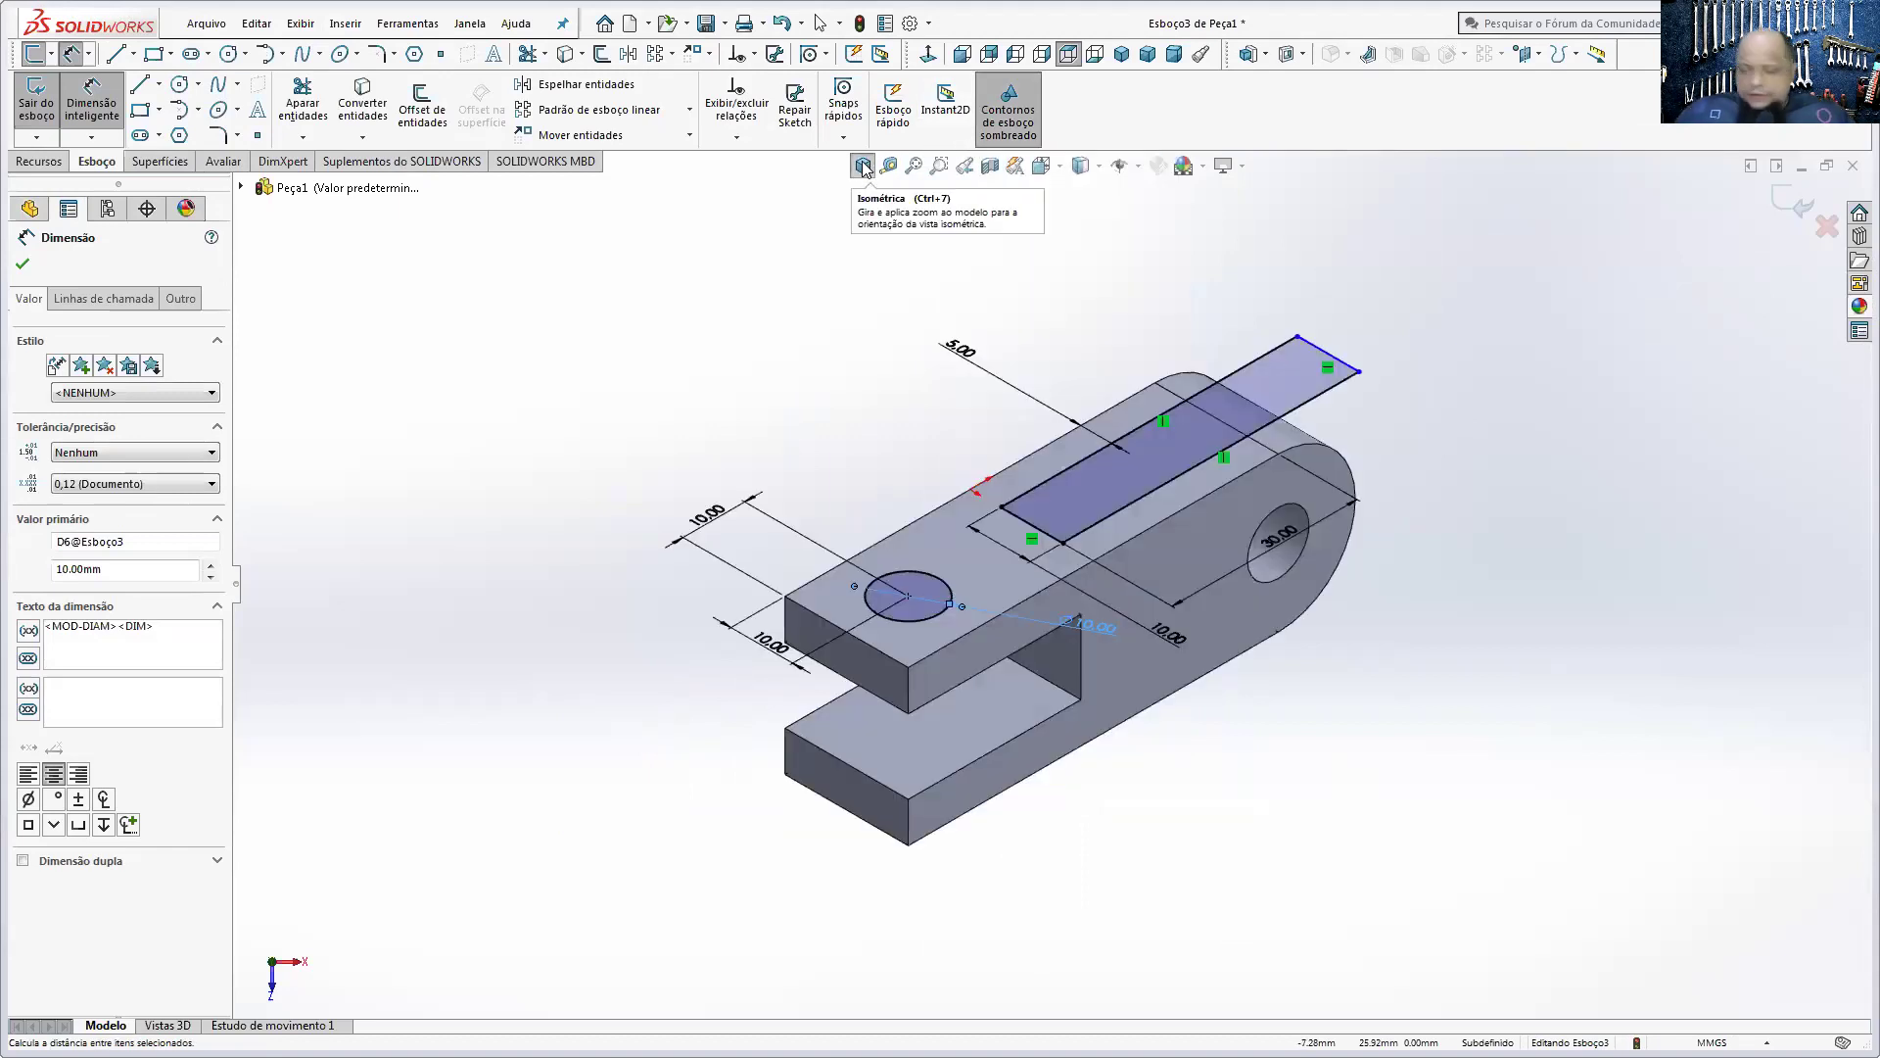
- Cut-extrude the rectangle and circle Through All as Corte-extrusão2
click(69, 159)
click(367, 101)
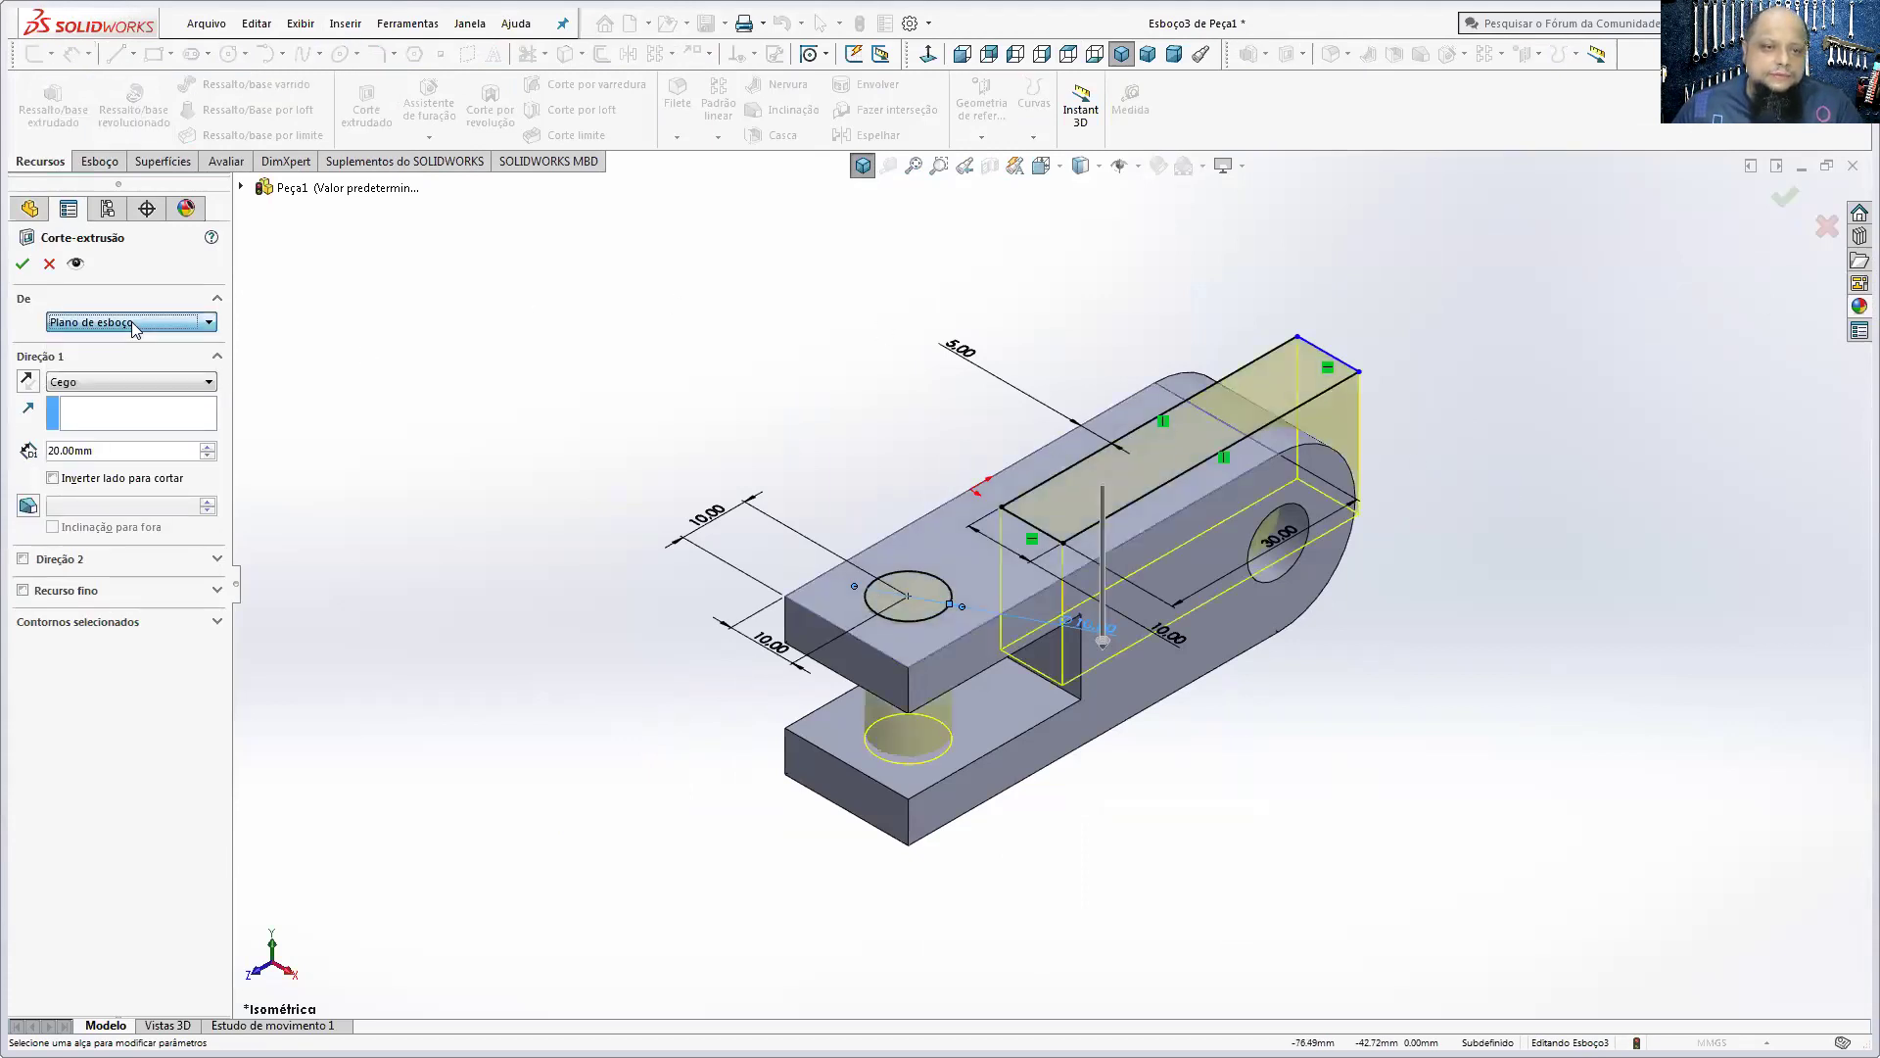
click(122, 381)
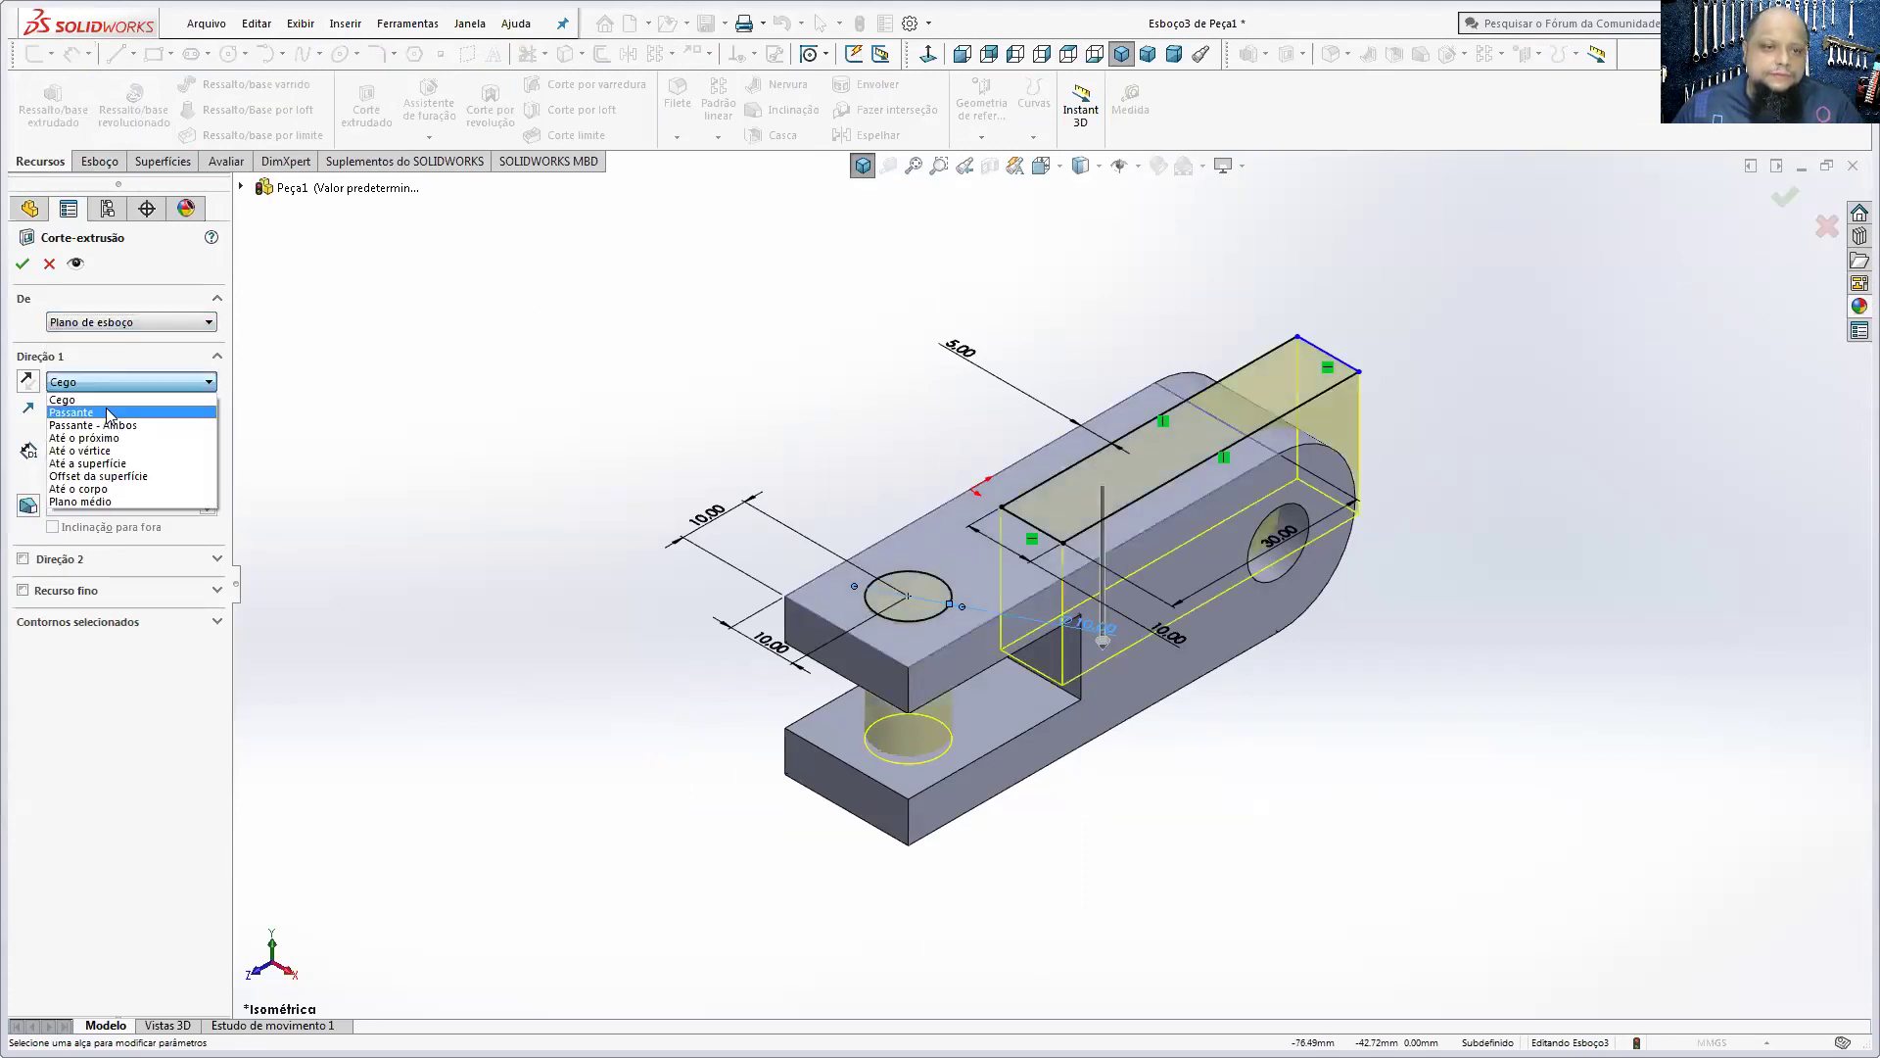
click(22, 263)
- Orbit the part to inspect the new cuts, then switch to the reference drawing PDF in Acrobat Reader
mouse_move(1330, 459)
middle_down()
mouse_move(1330, 573)
mouse_move(1427, 747)
mouse_move(1280, 587)
mouse_move(1135, 516)
mouse_move(1064, 596)
middle_up()
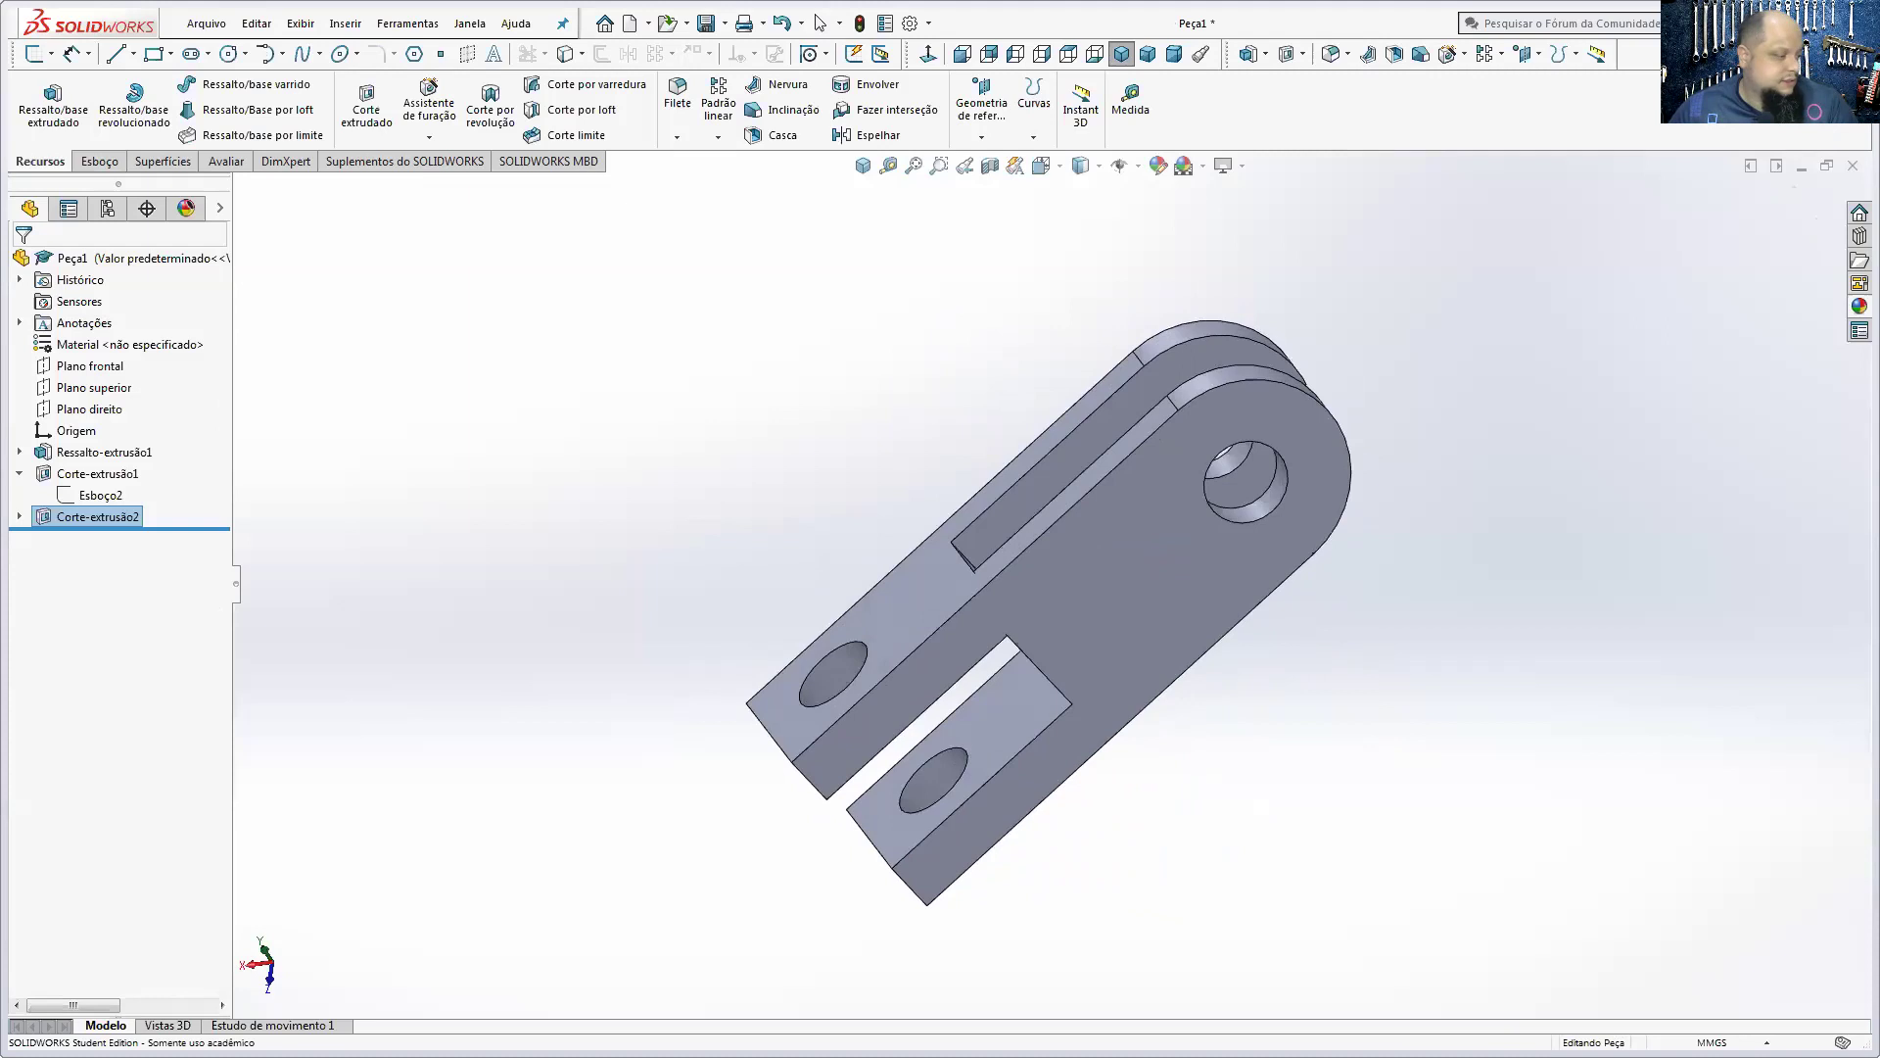
key(alt+Tab)
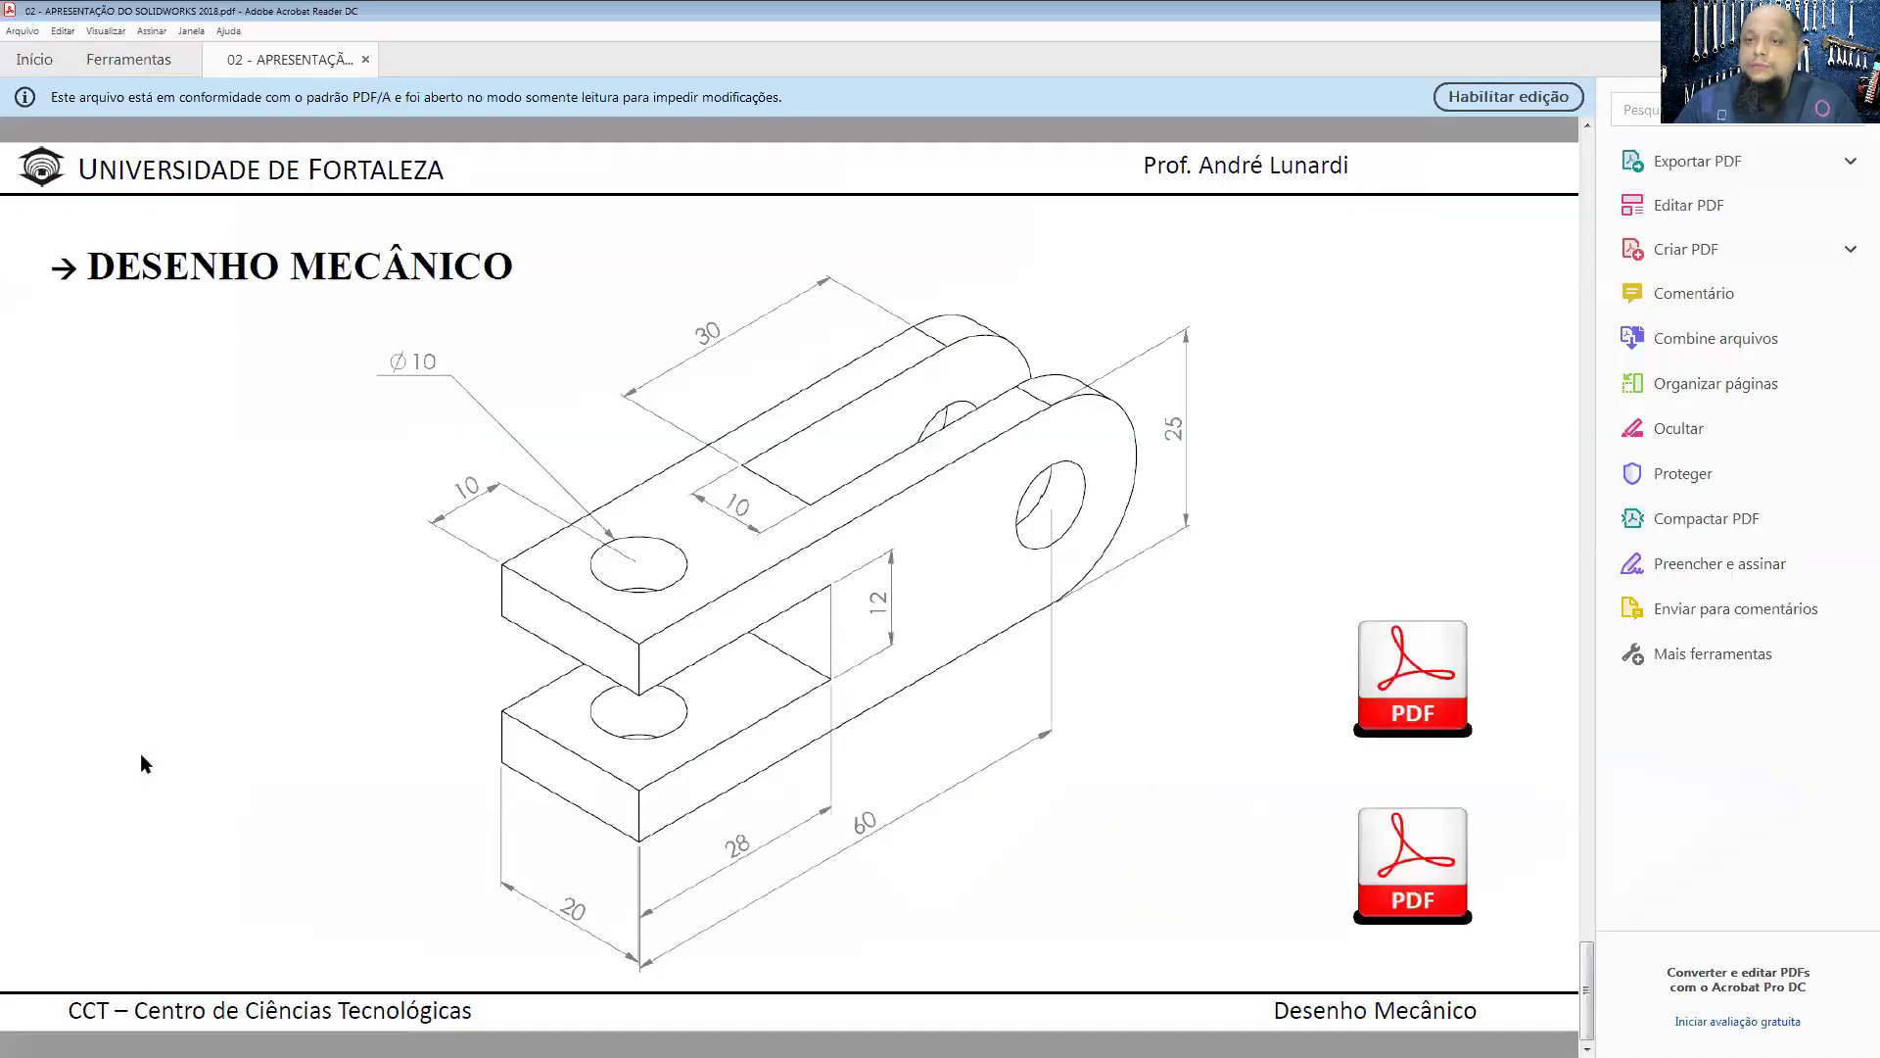
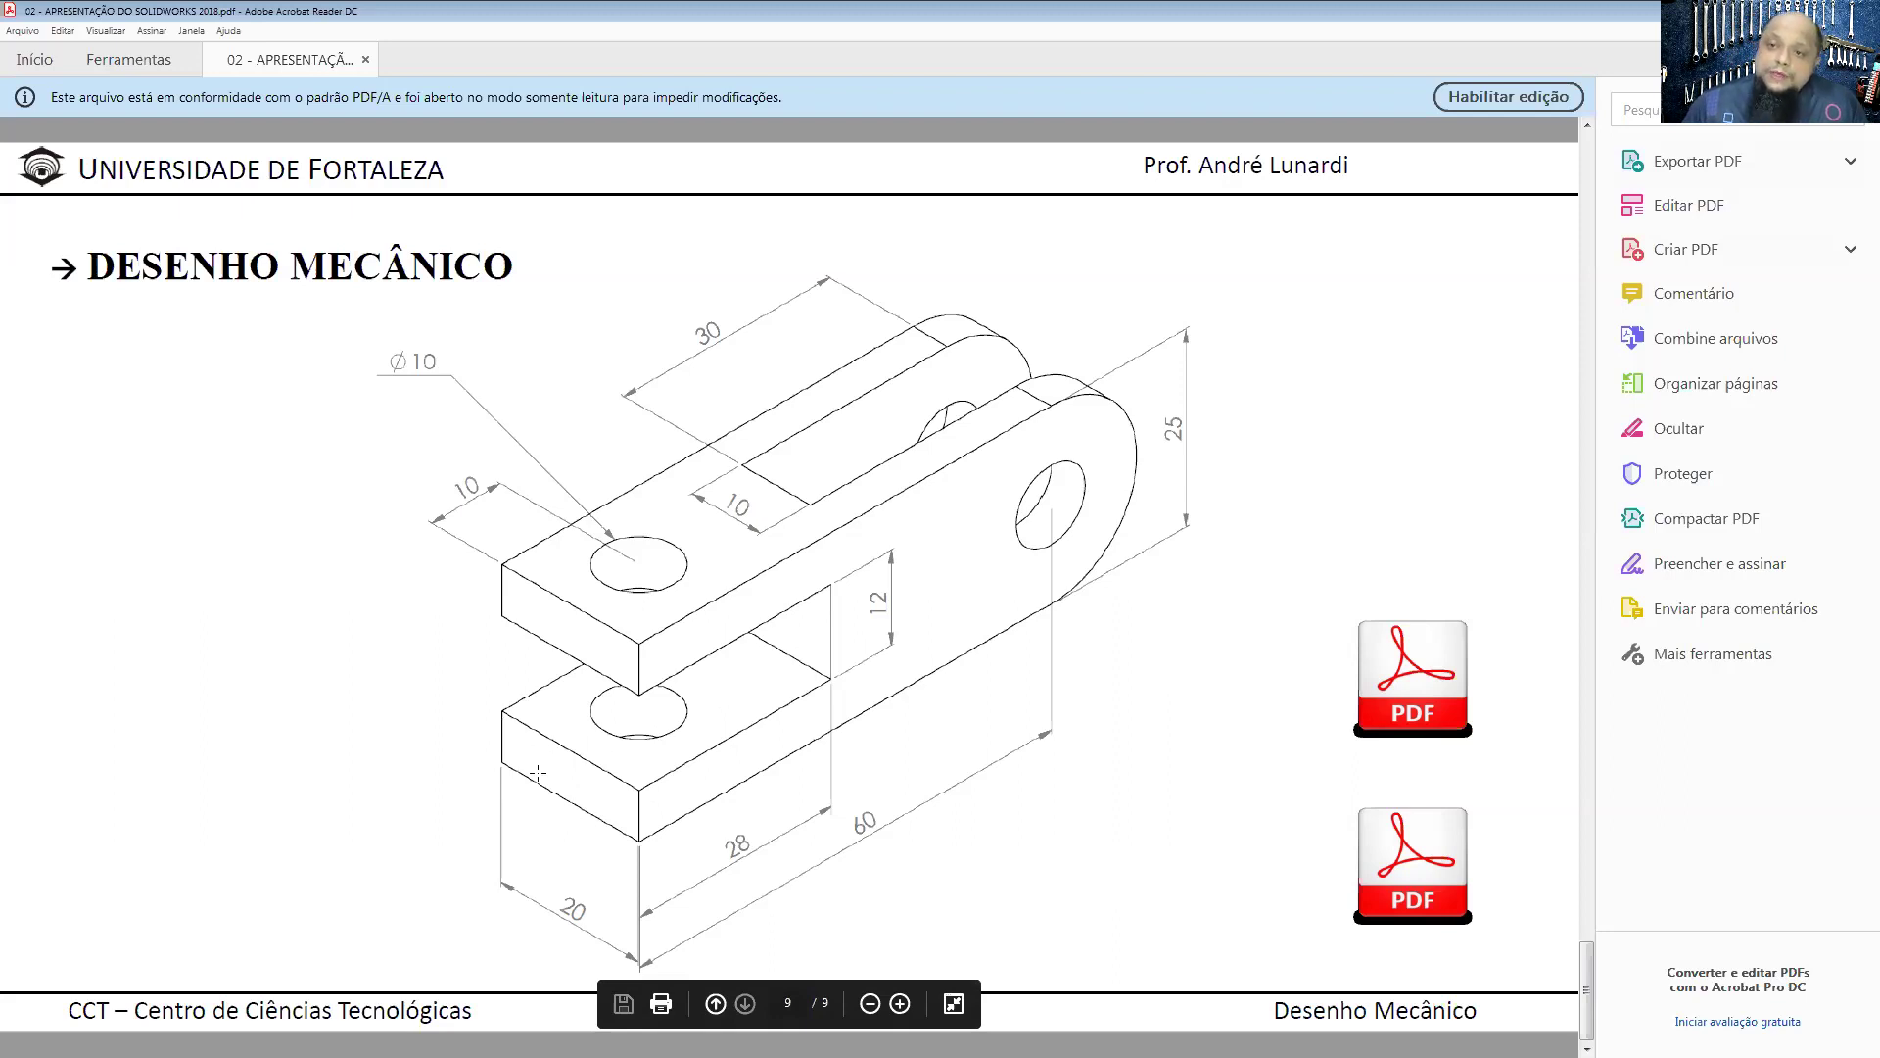
- Close the finished clevis part without saving it
key(alt+Tab)
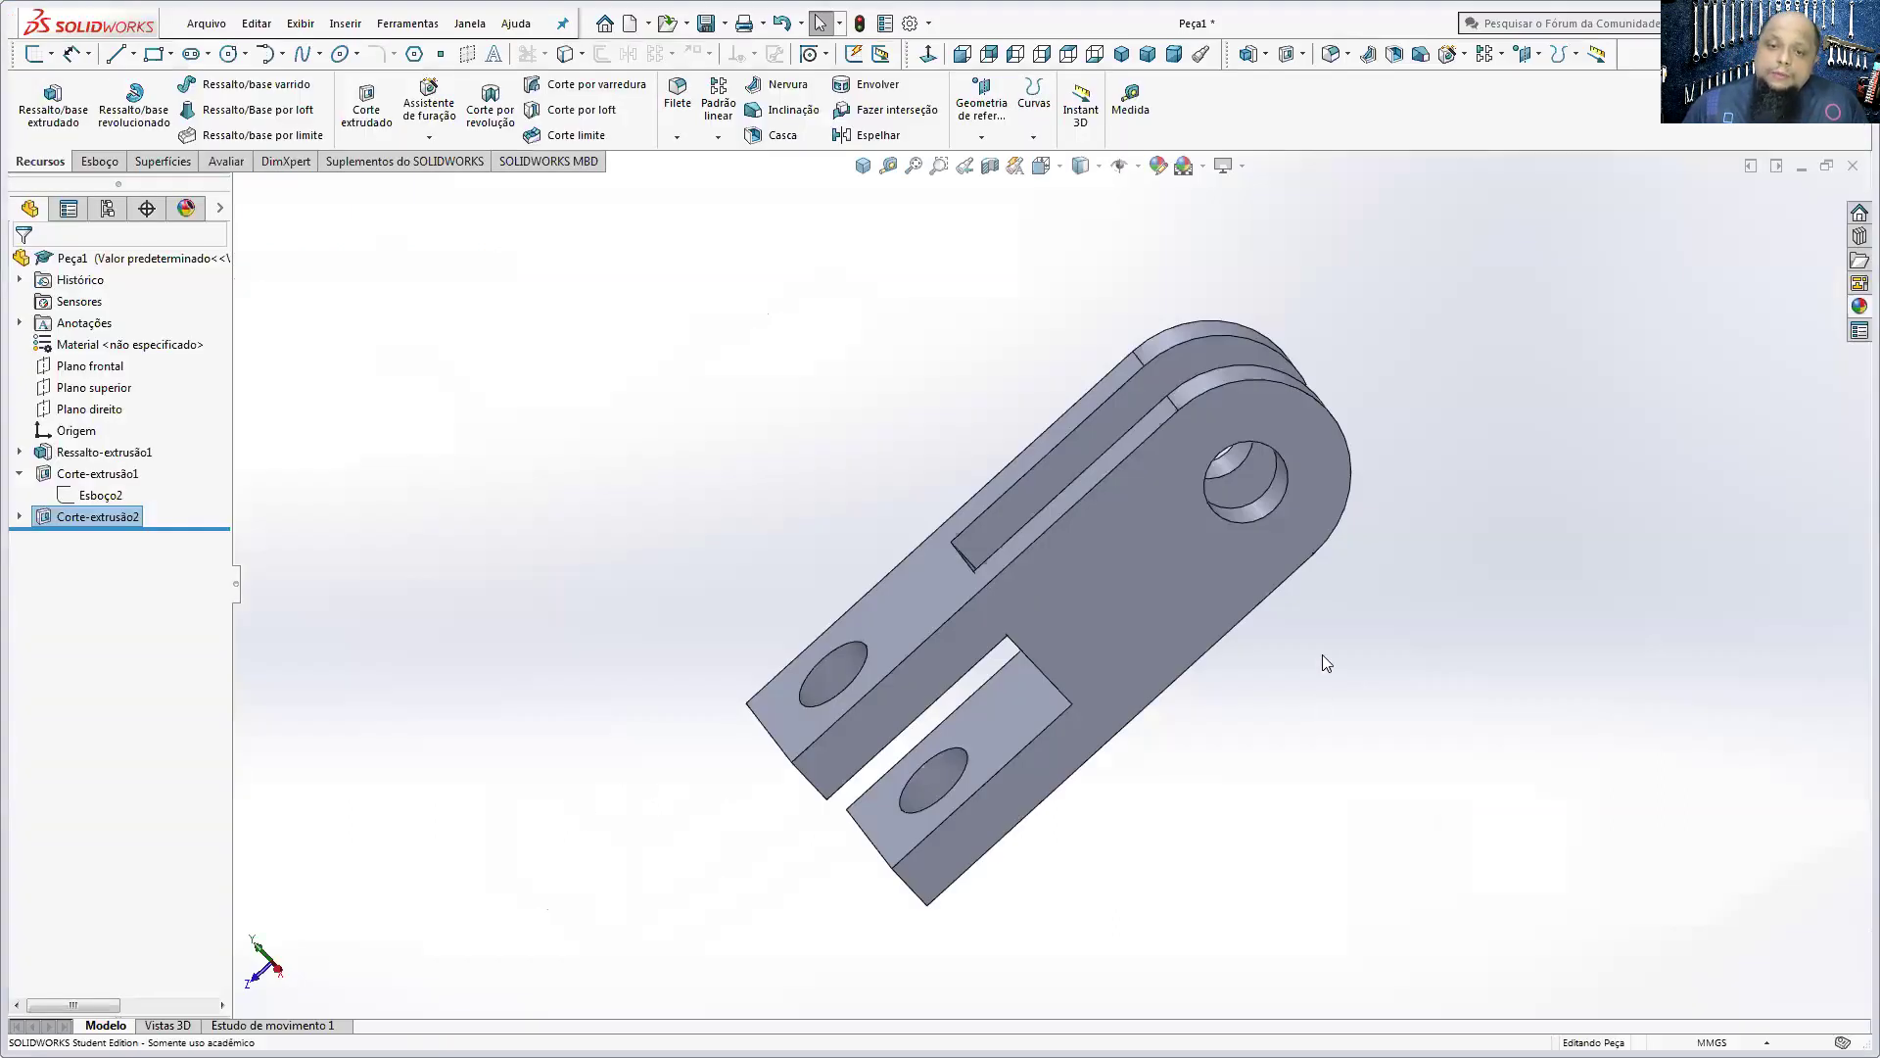
click(1853, 165)
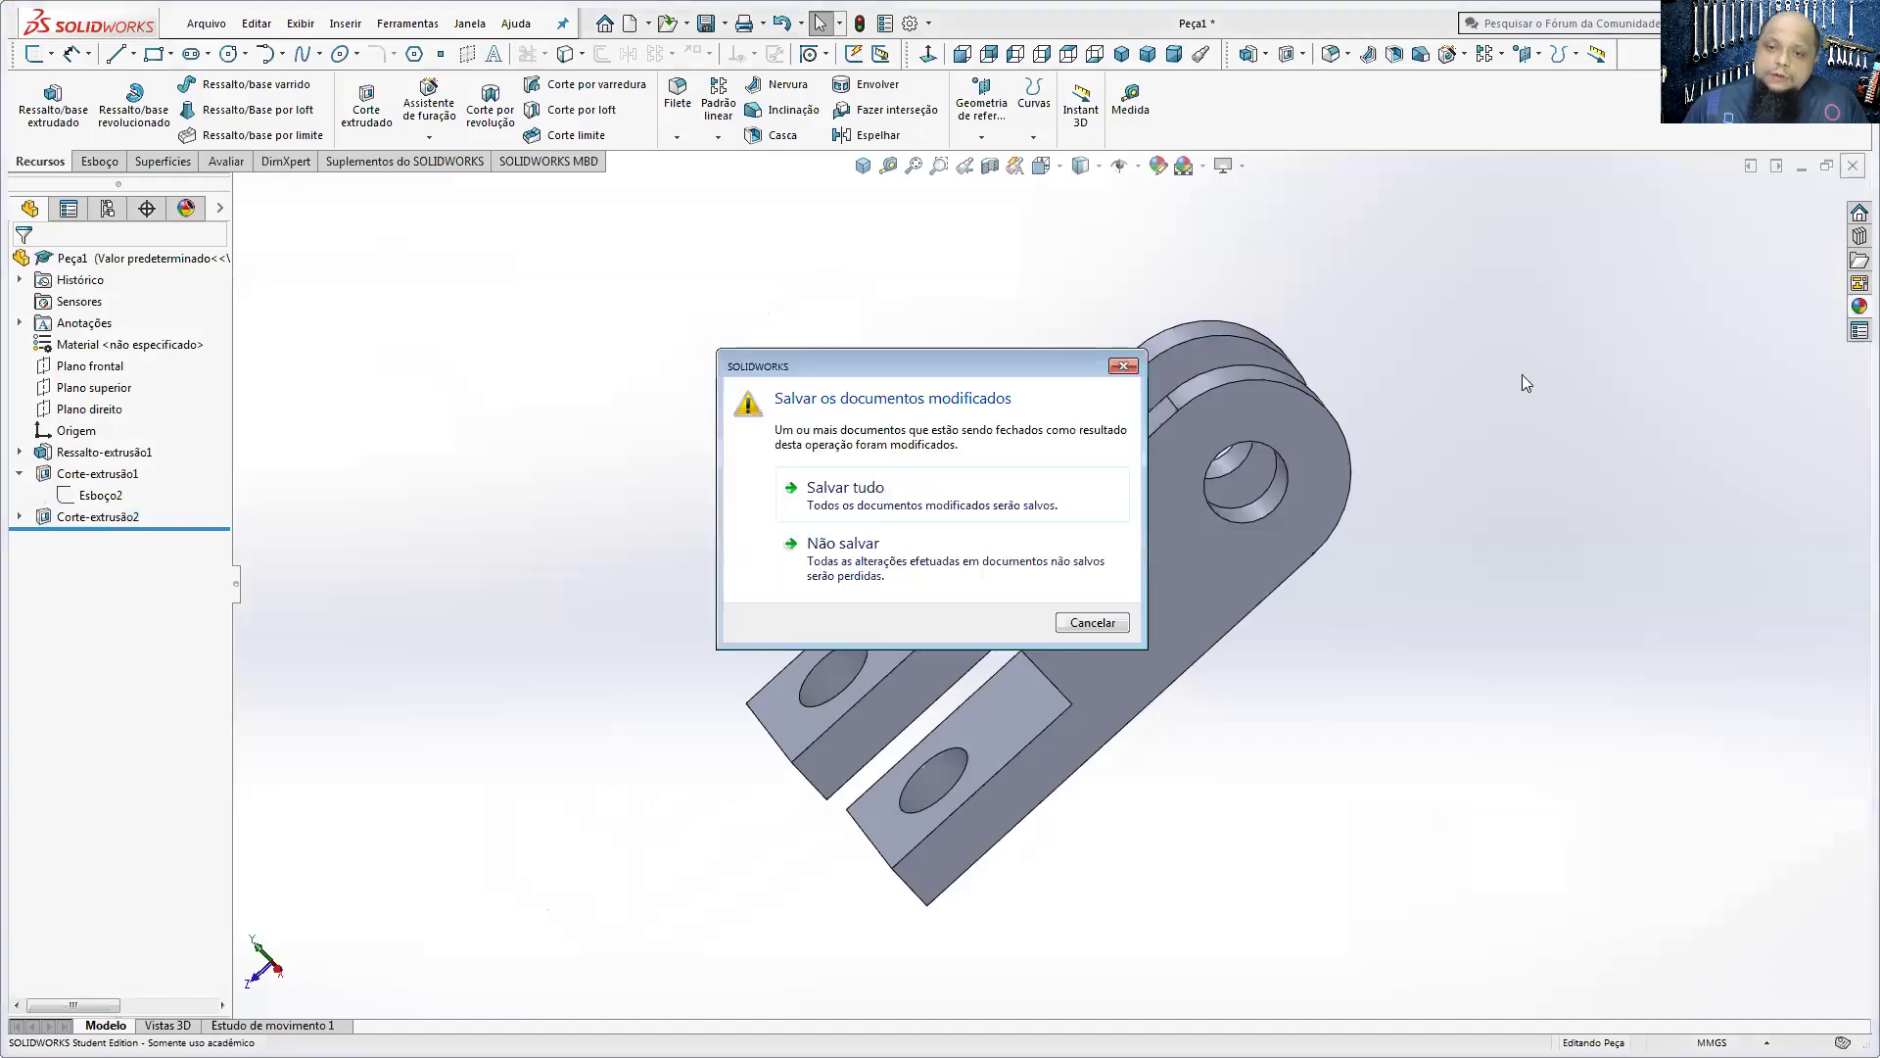
click(941, 562)
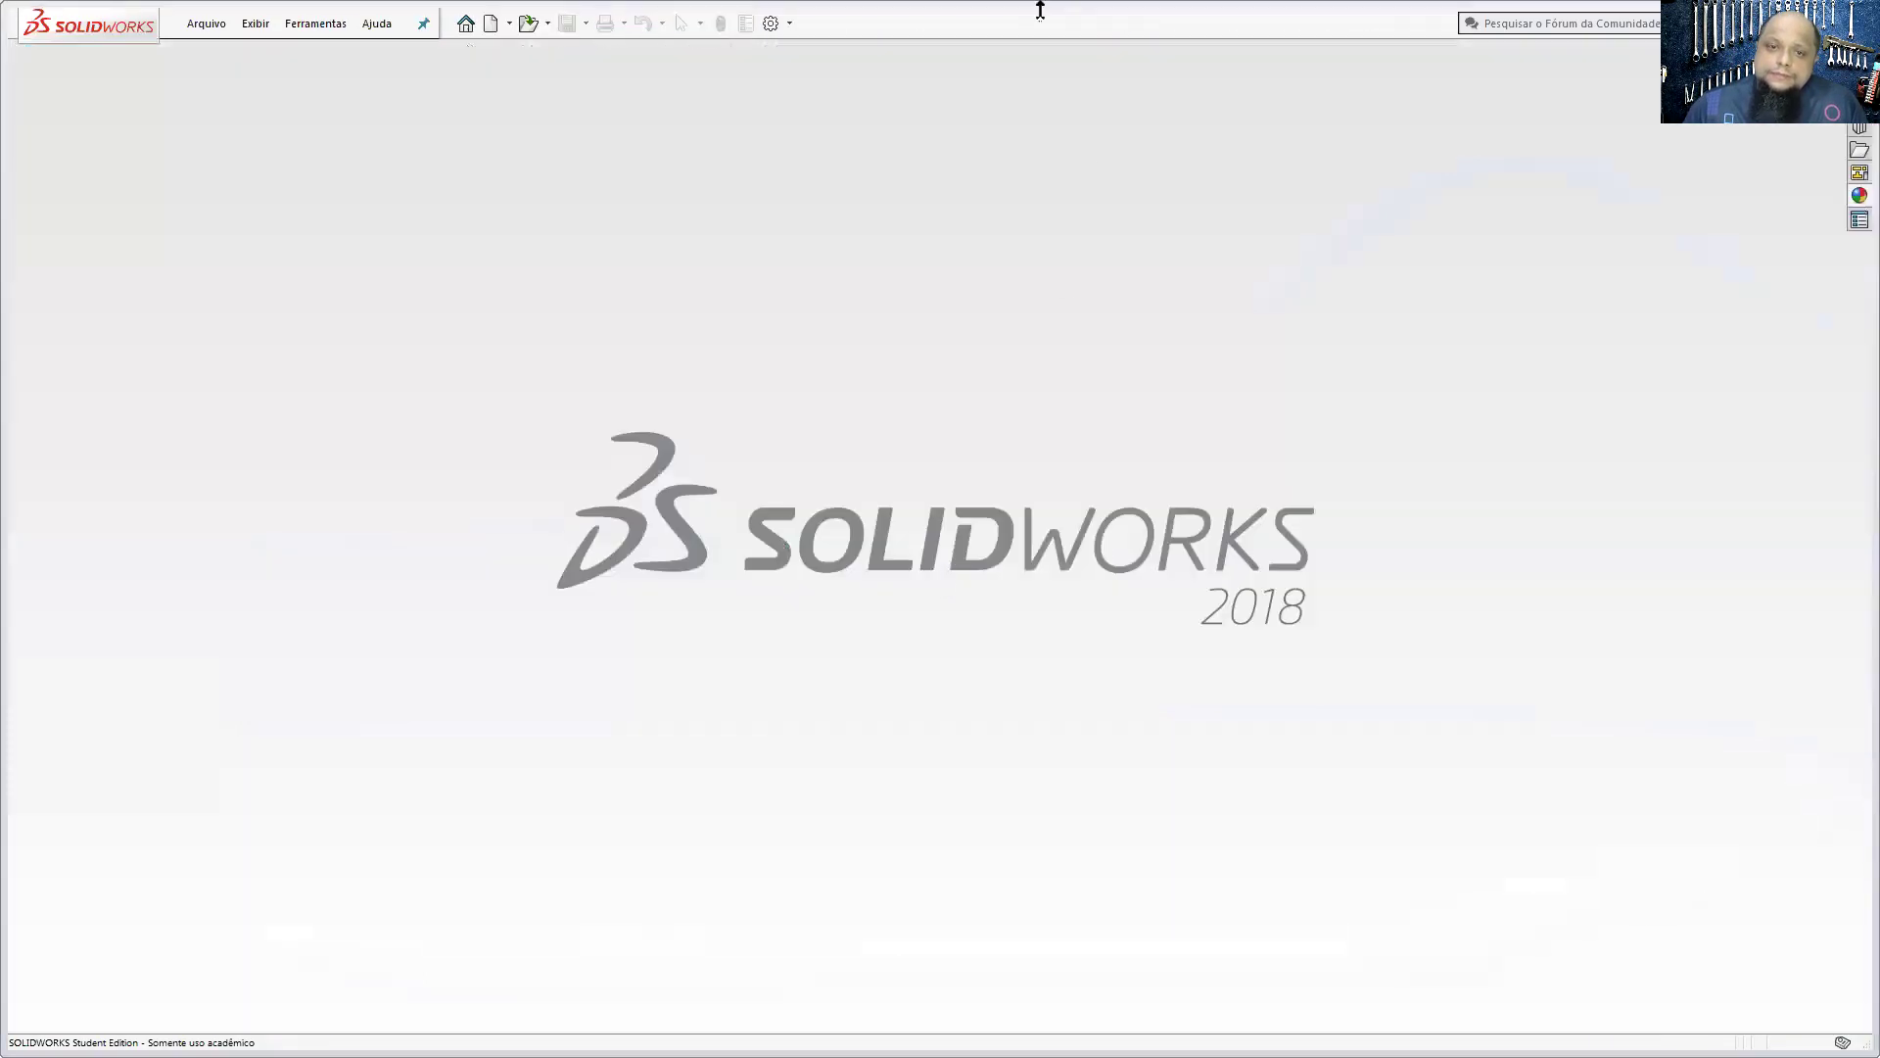
- Create a new blank part, Peça2, shown in isometric view
click(490, 23)
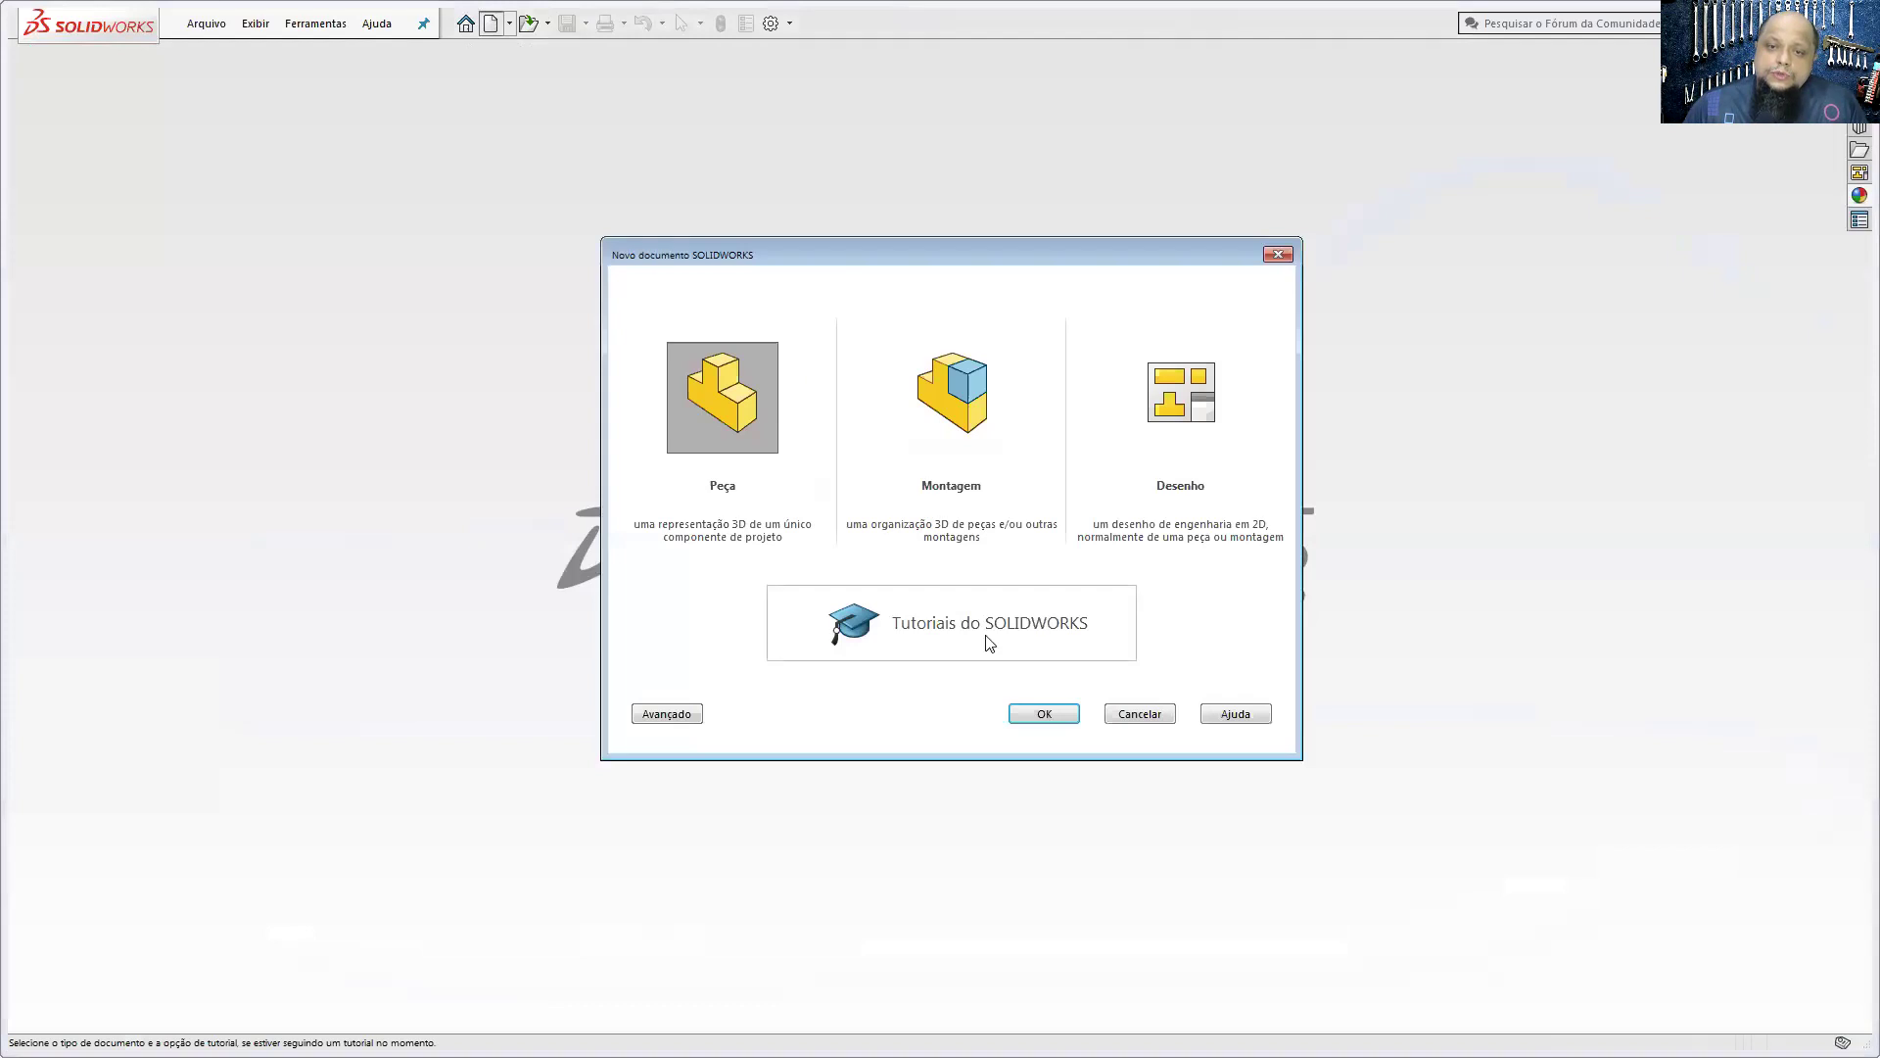
click(1070, 721)
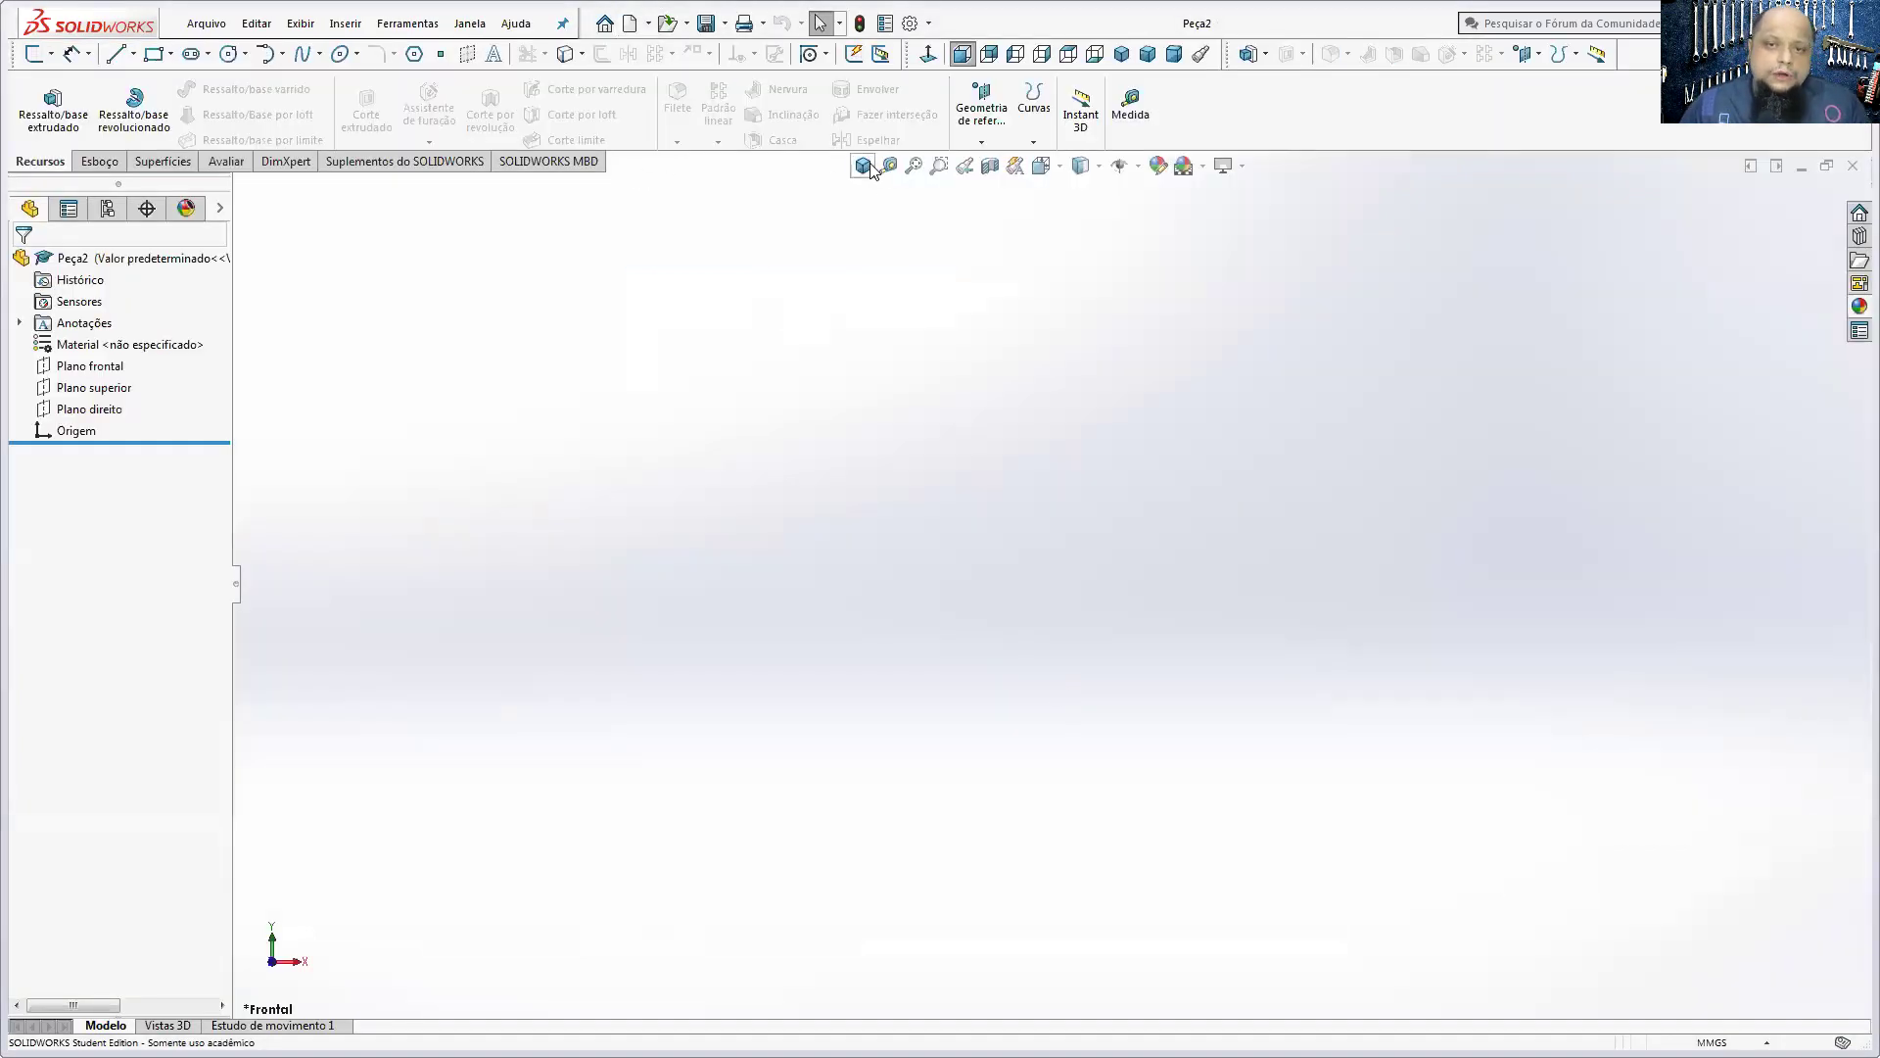
click(863, 165)
- Start a sketch on the front plane, then draw and delete a trial rectangle
click(100, 160)
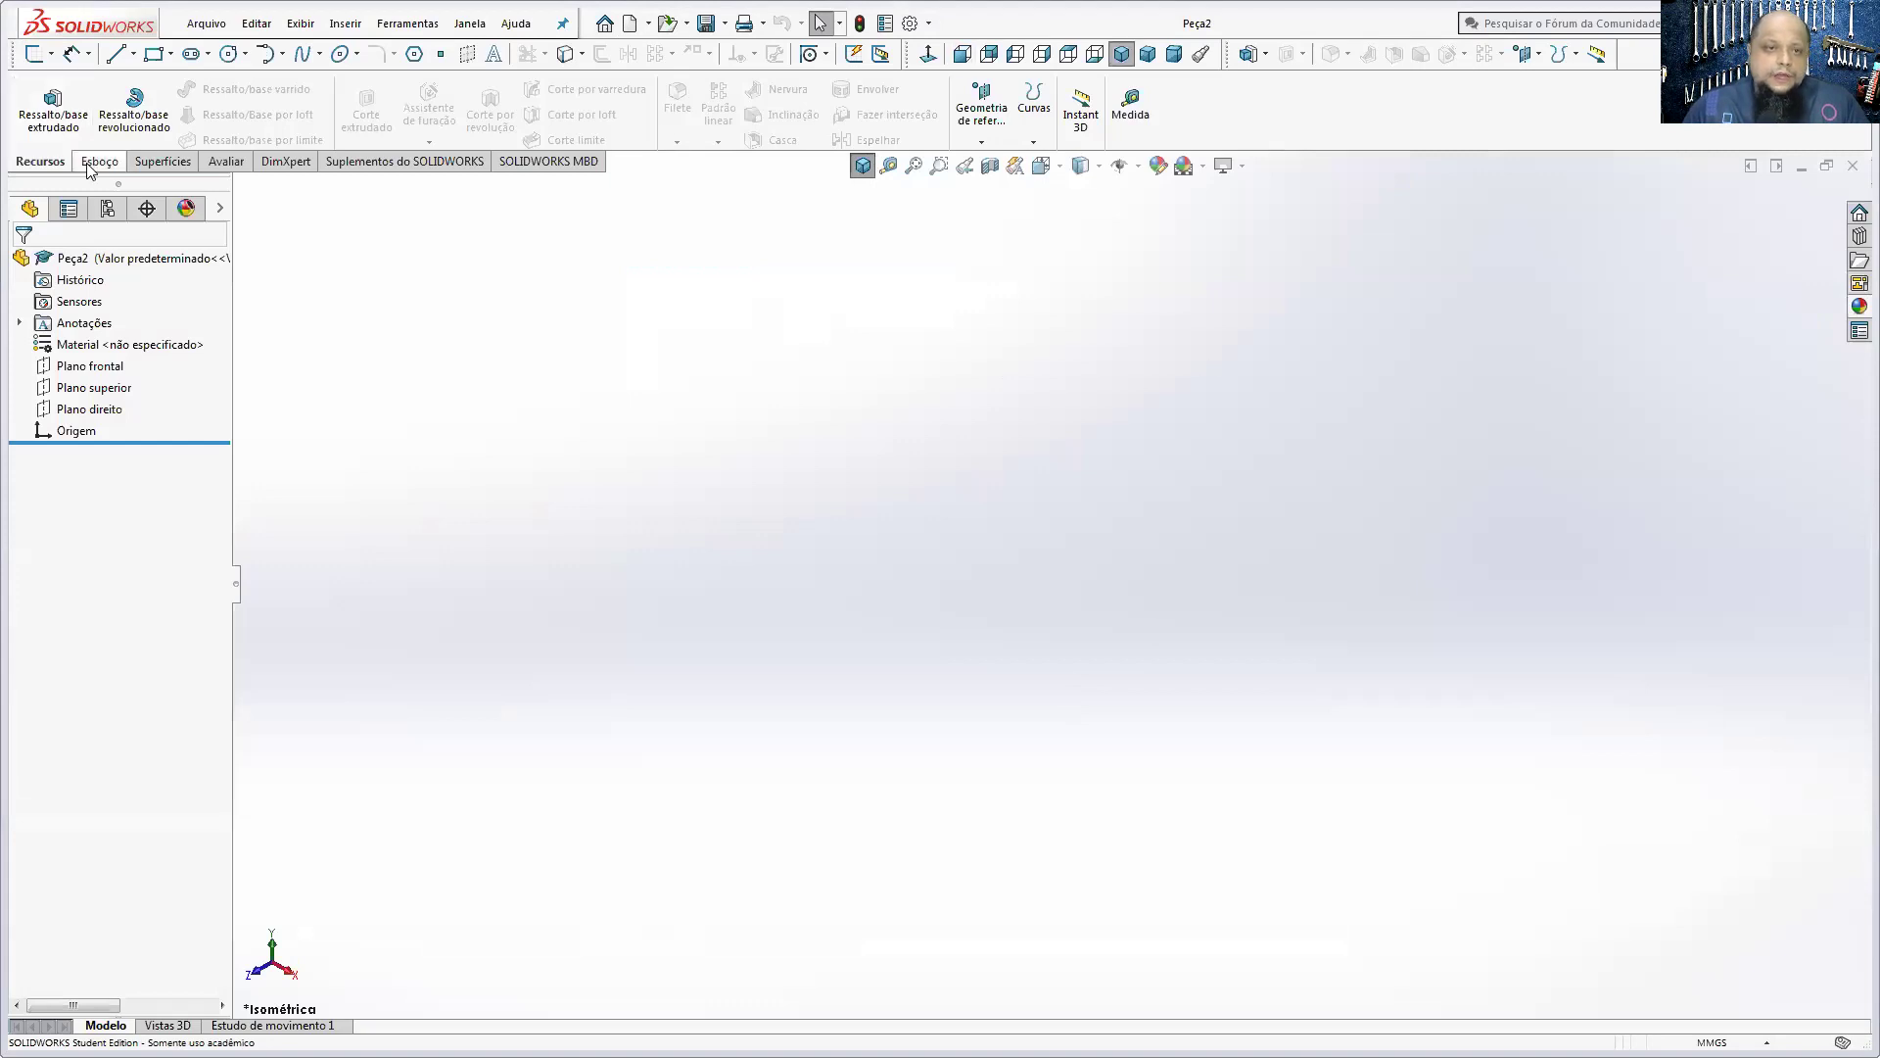
click(36, 98)
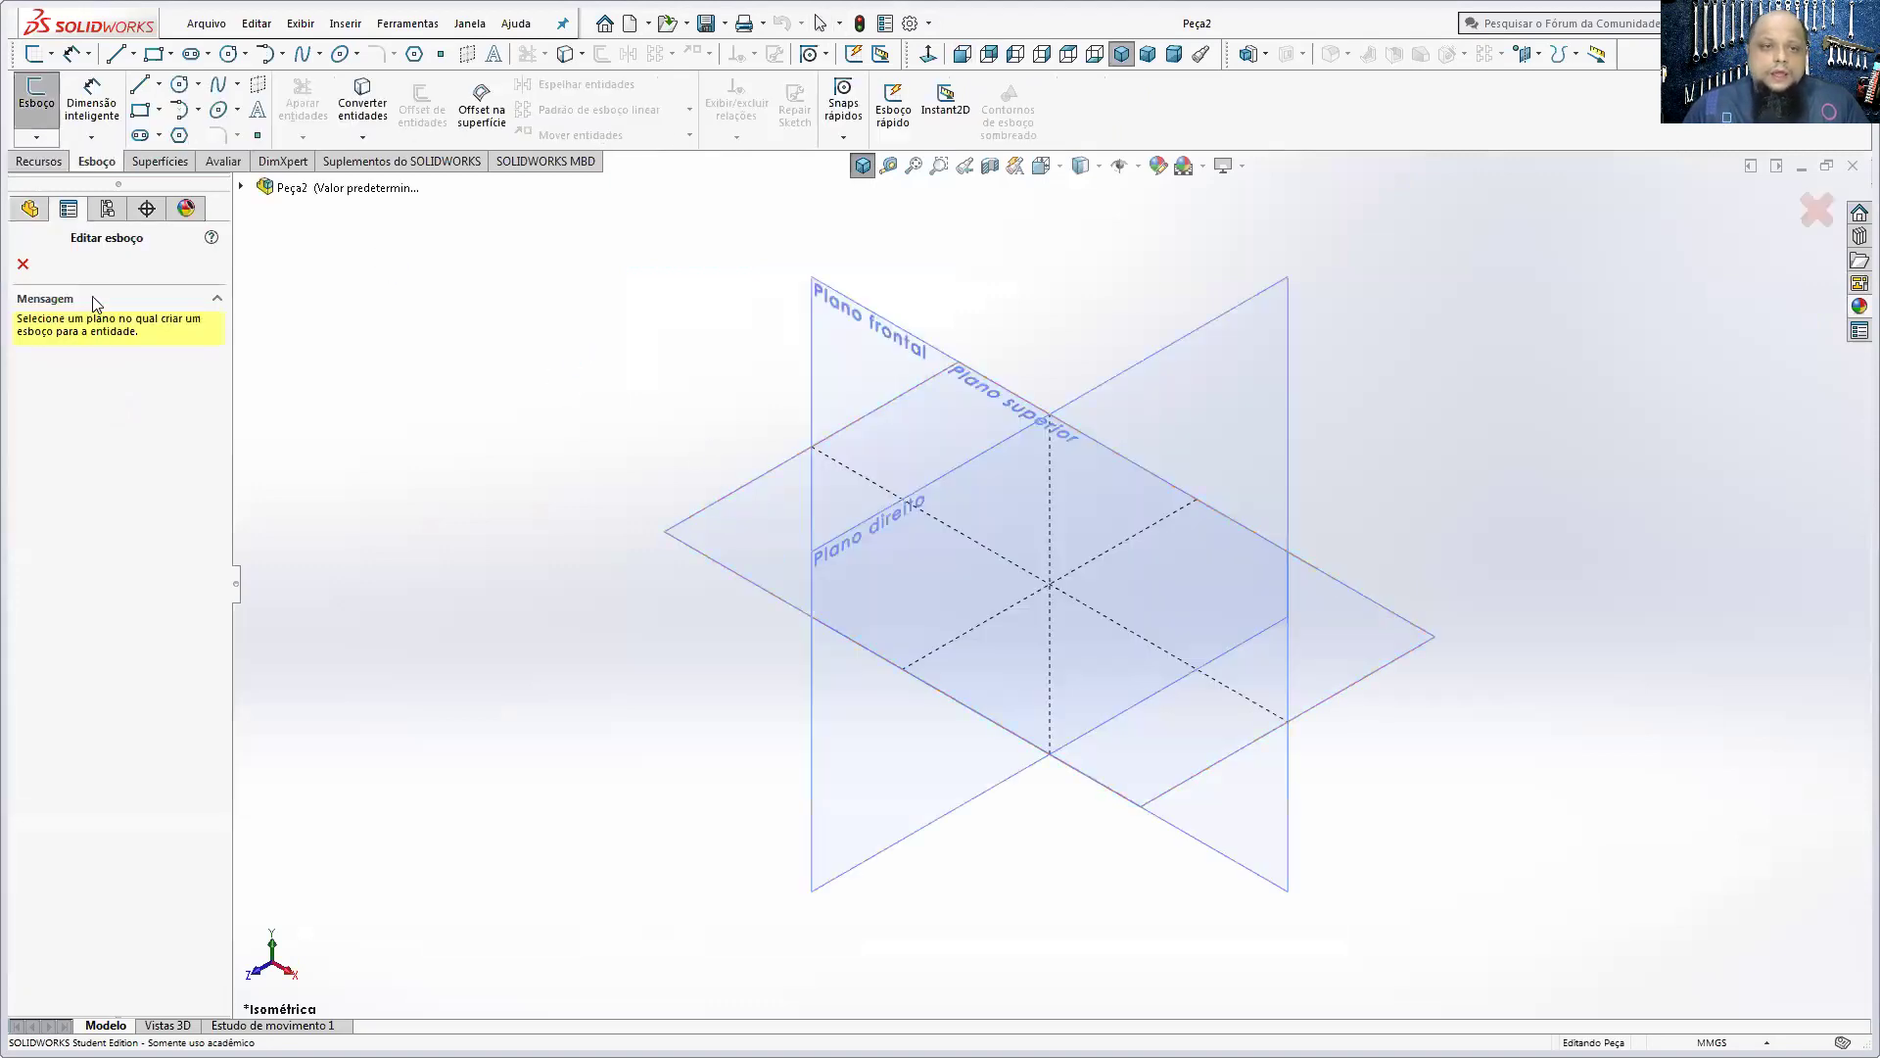
click(843, 345)
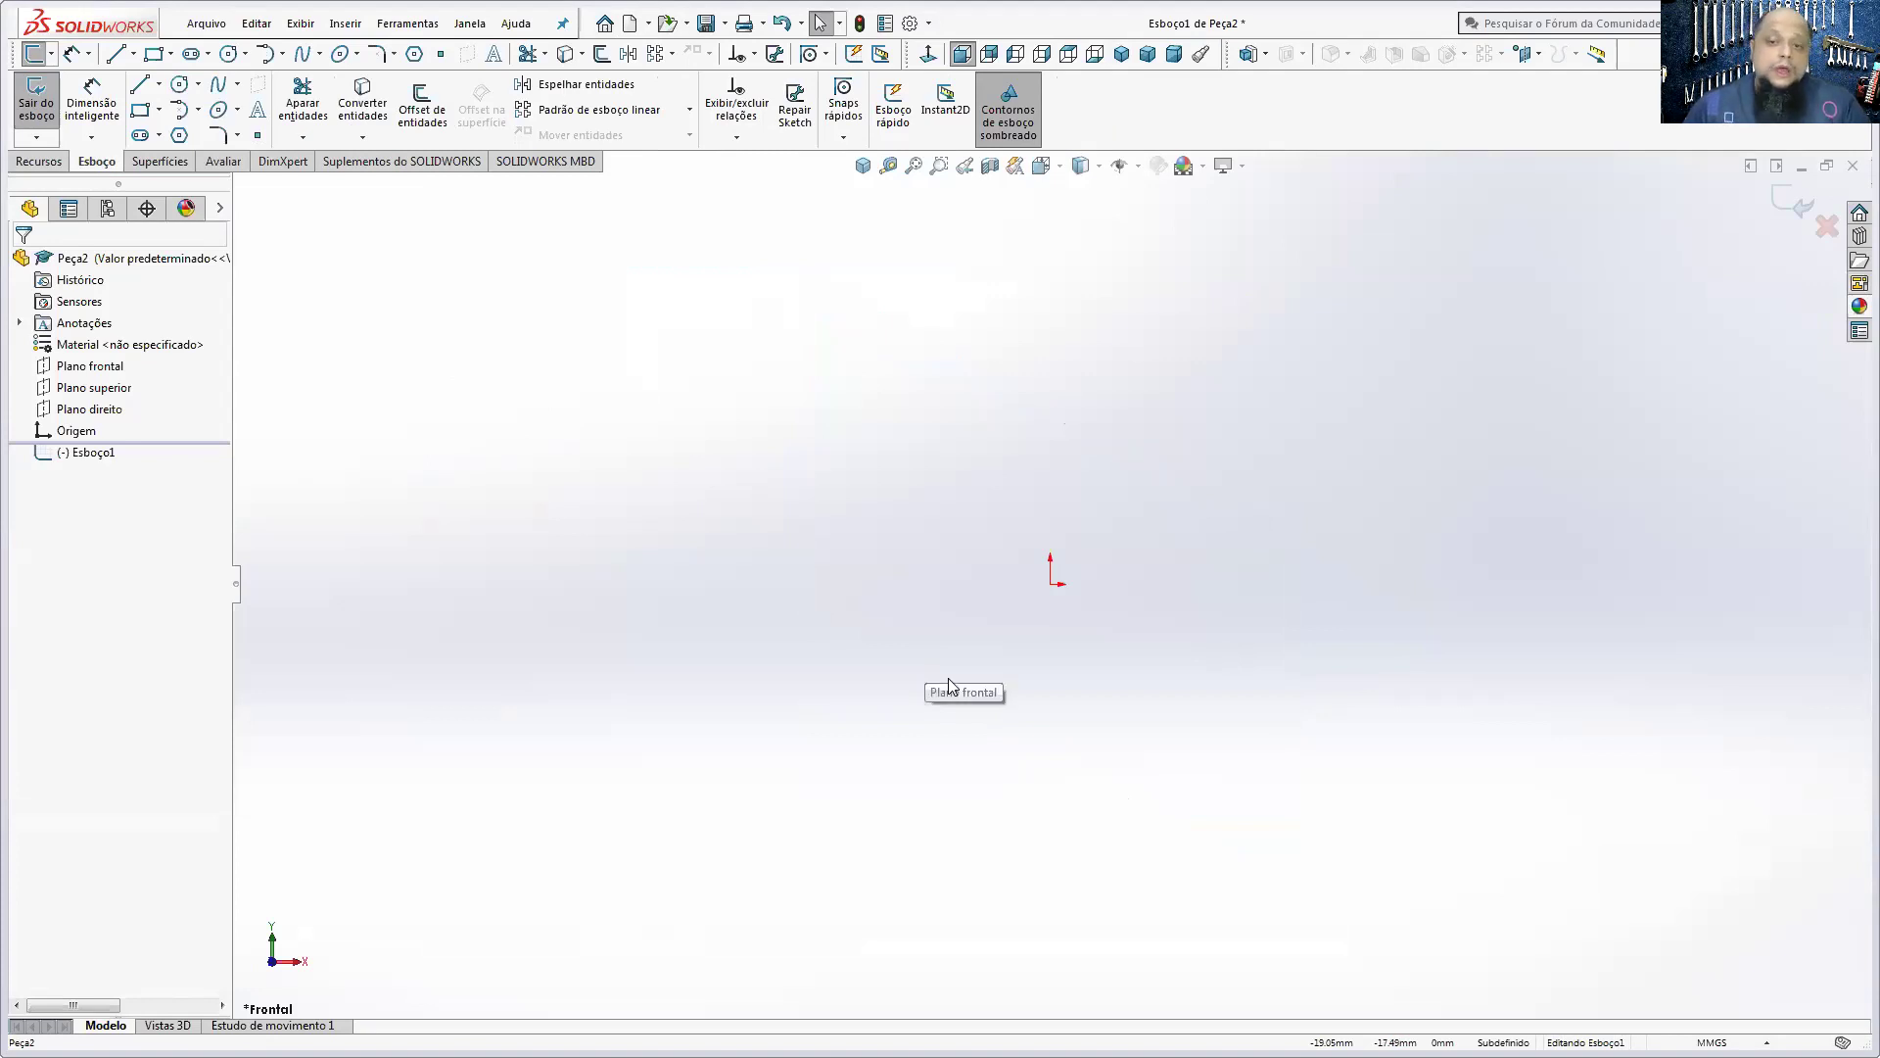
click(143, 112)
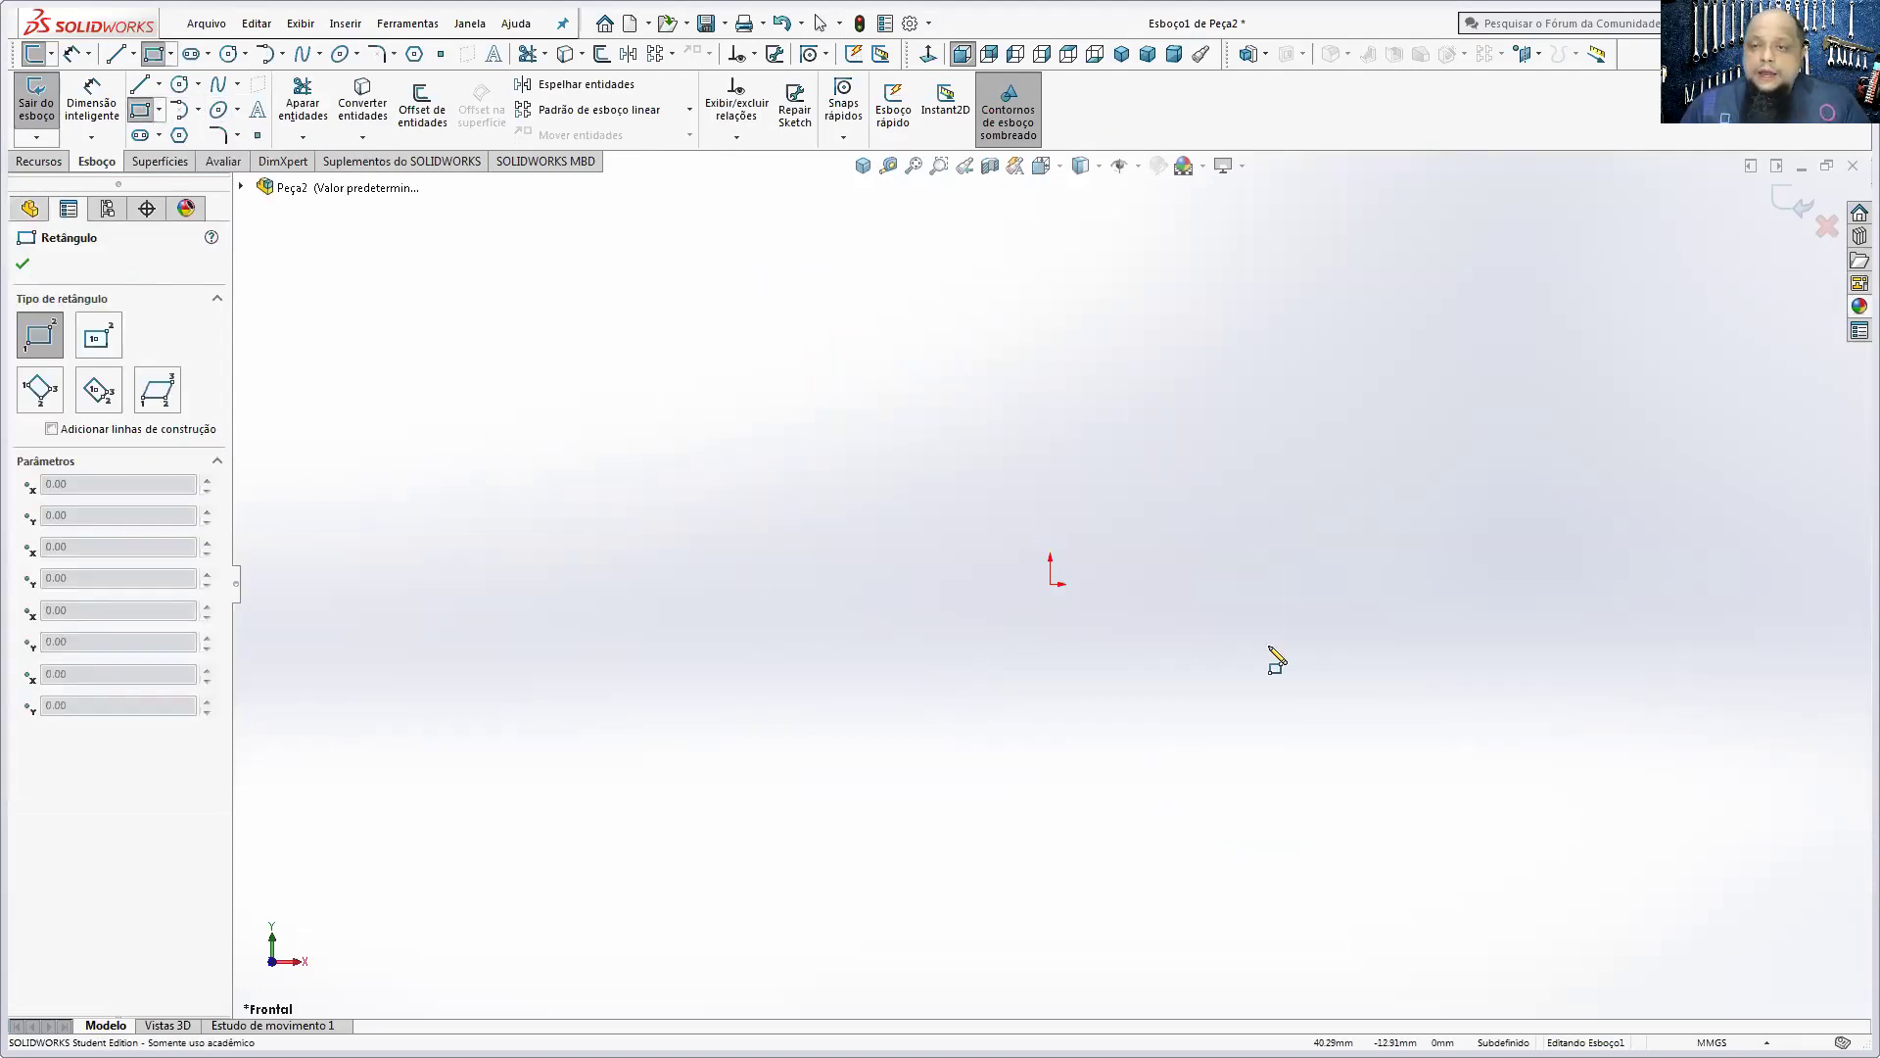
mouse_move(897, 448)
mouse_down()
mouse_move(1241, 742)
mouse_move(798, 441)
mouse_up()
key(Escape)
key(Delete)
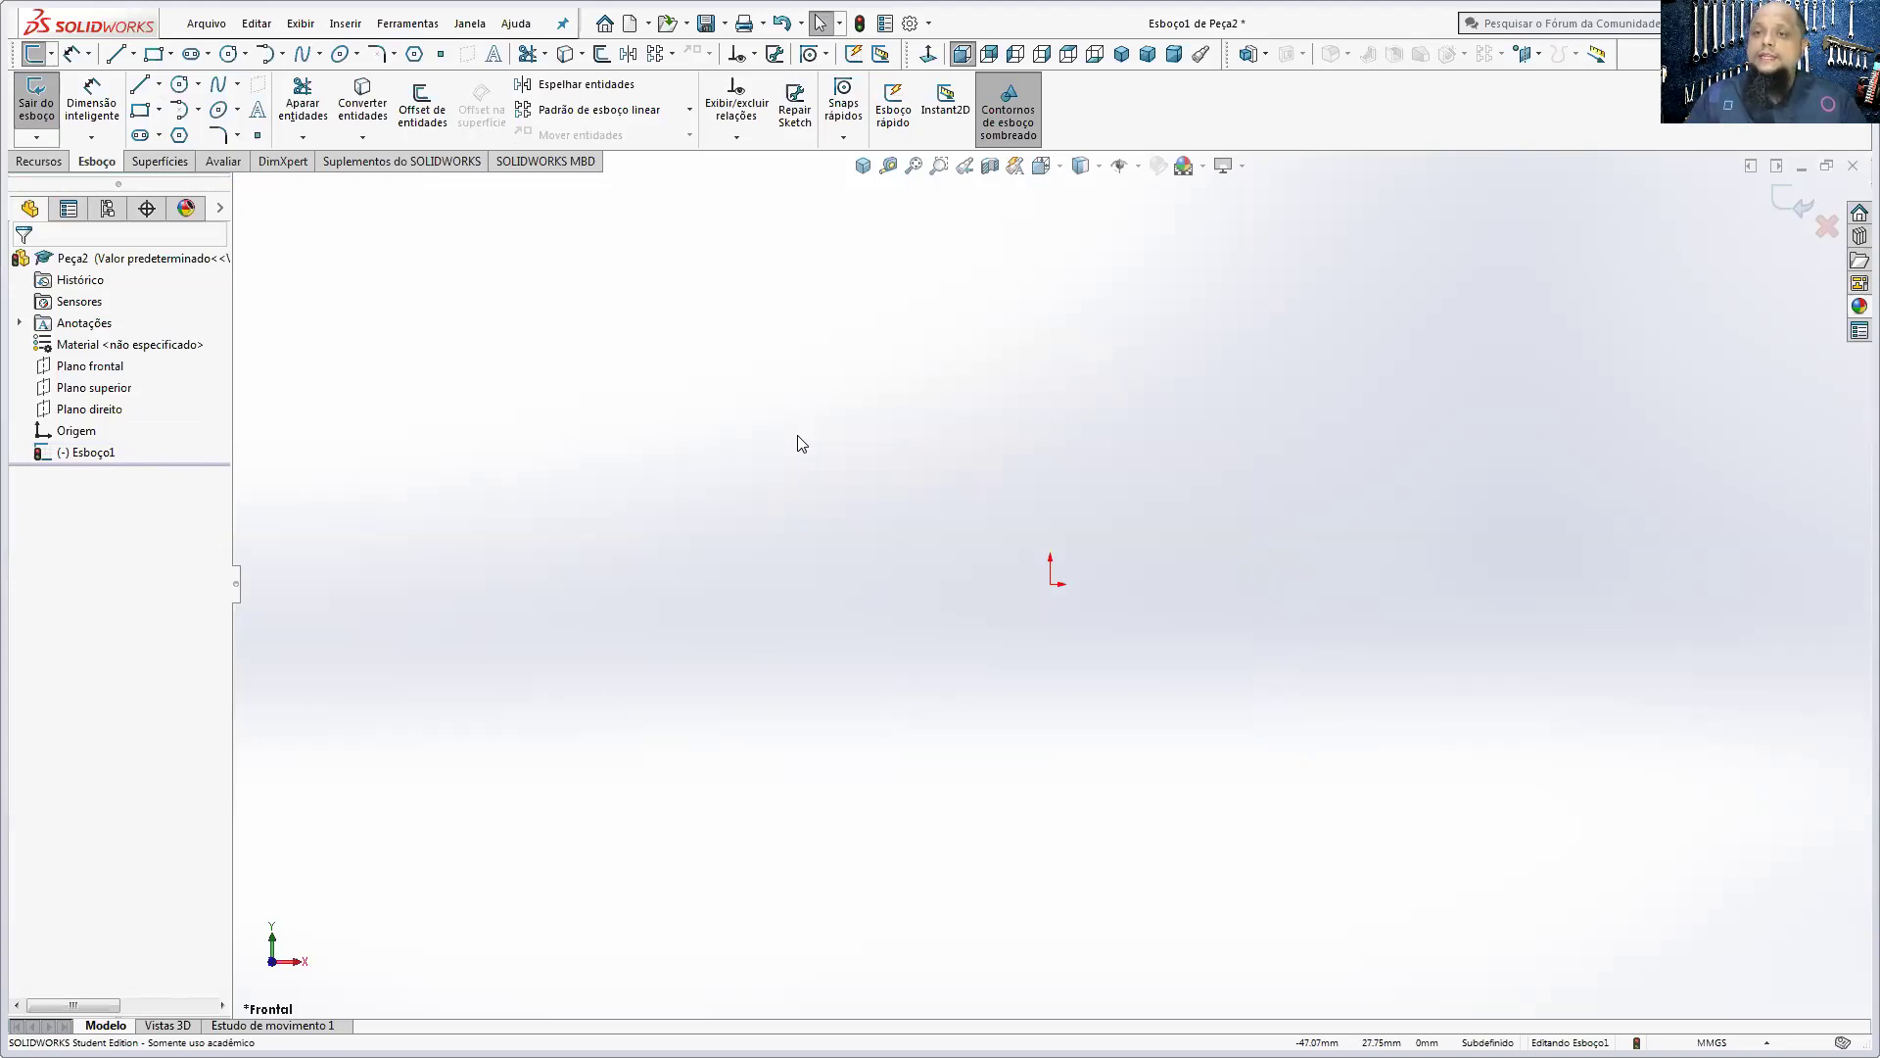
- Draw a centre rectangle centred on the origin
click(158, 110)
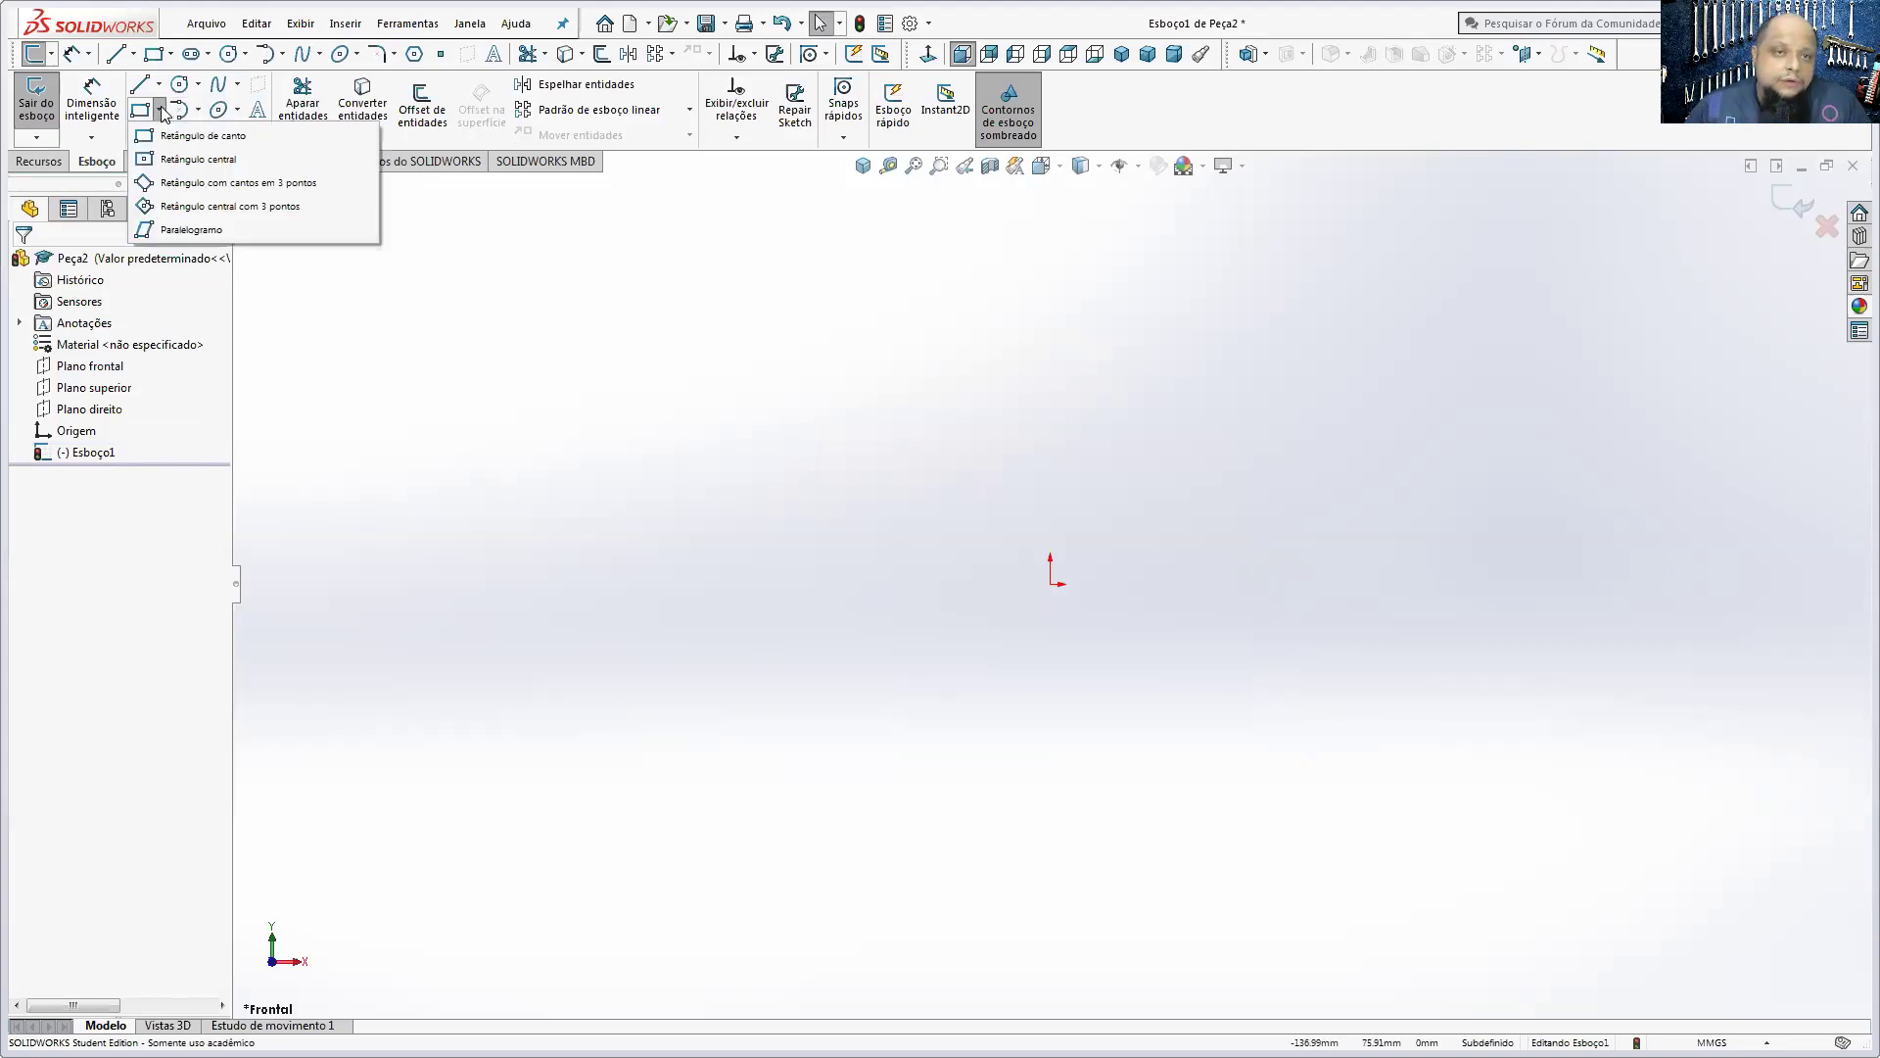
click(191, 161)
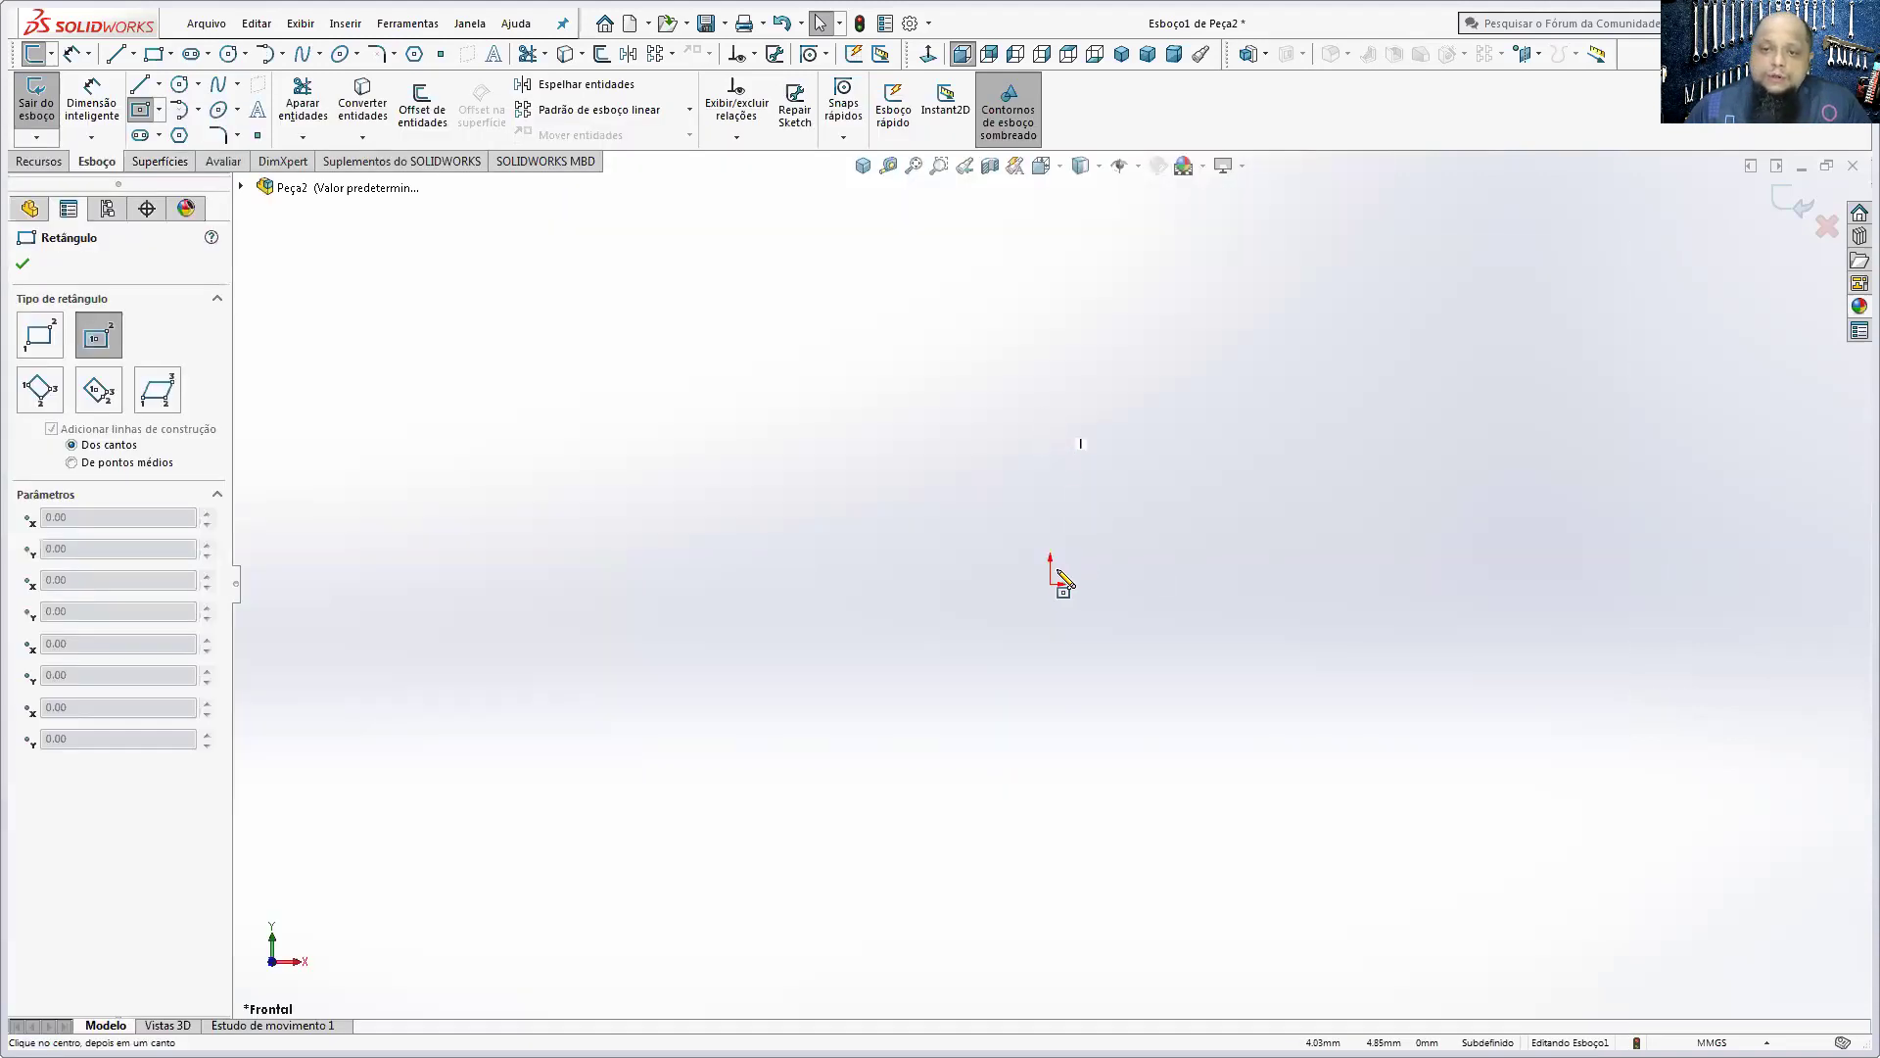
click(1049, 584)
click(1217, 422)
- Dimension the rectangle 20 mm wide and 25 mm tall
click(92, 103)
click(1094, 423)
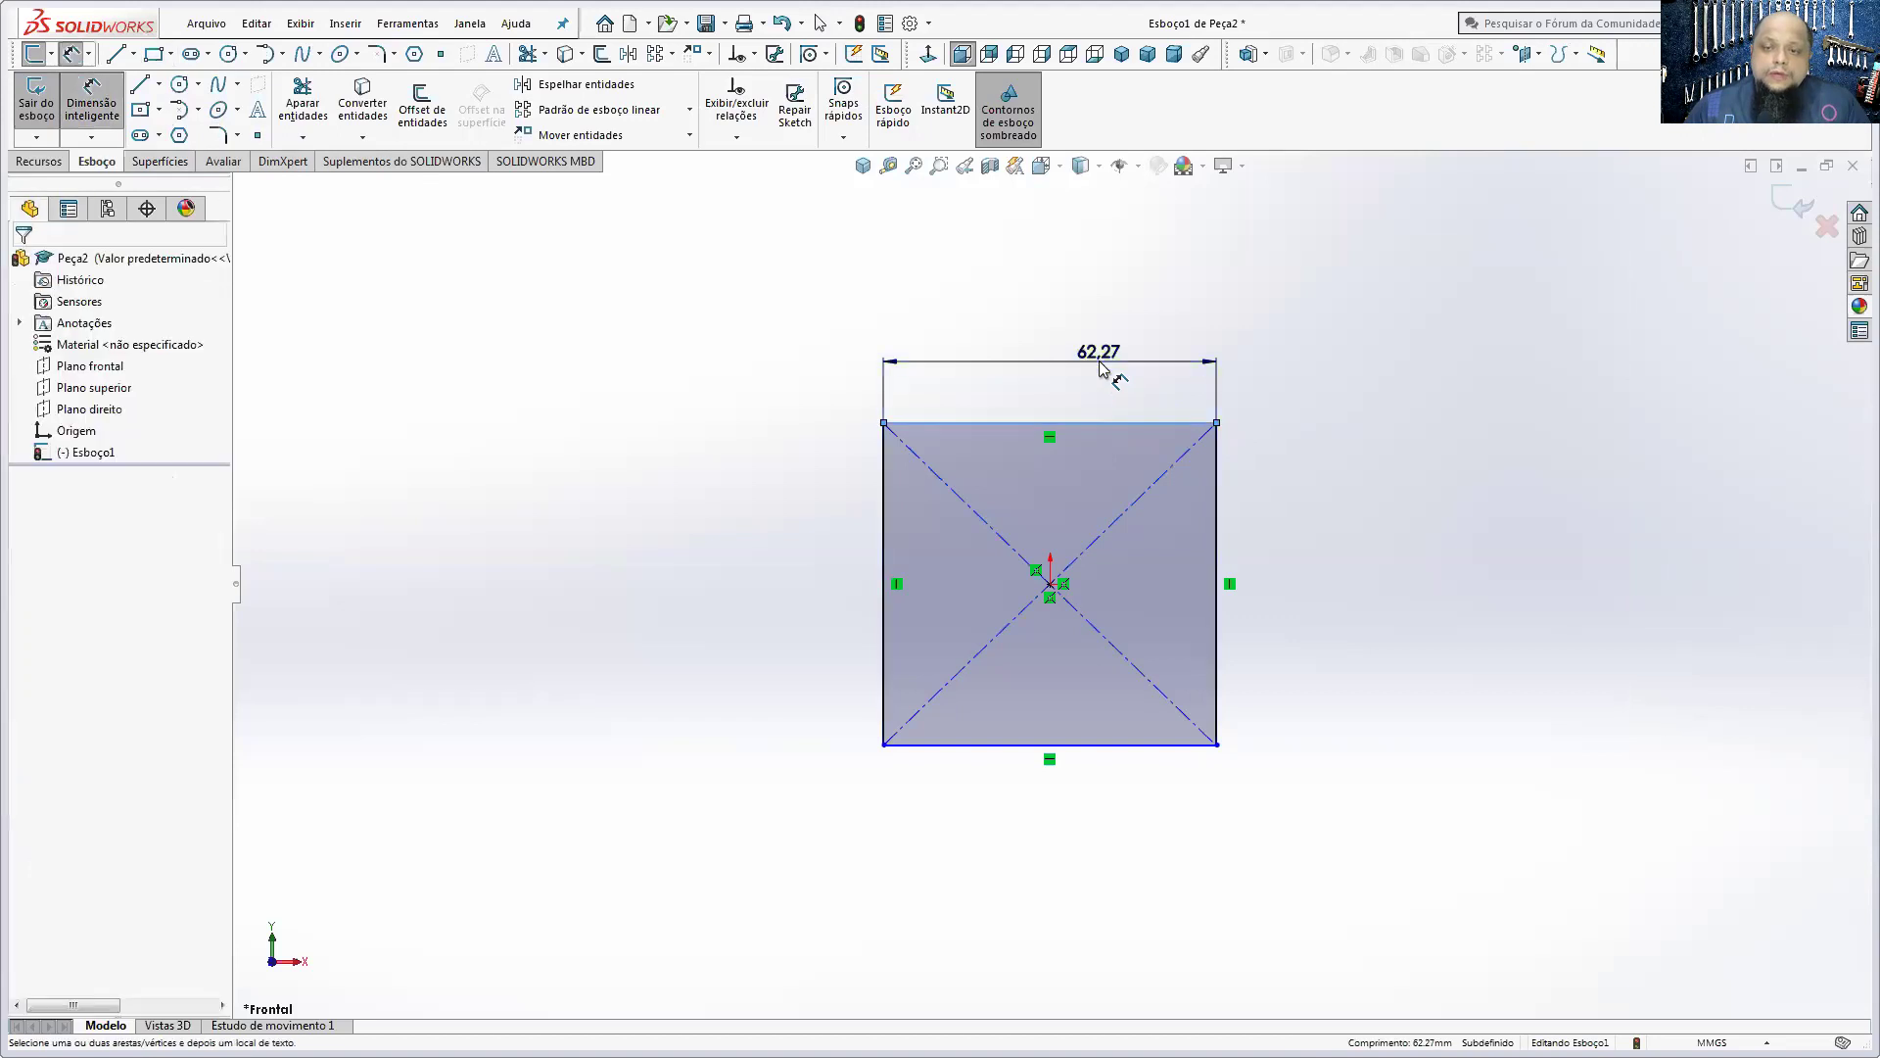
click(1102, 368)
text(20)
key(Return)
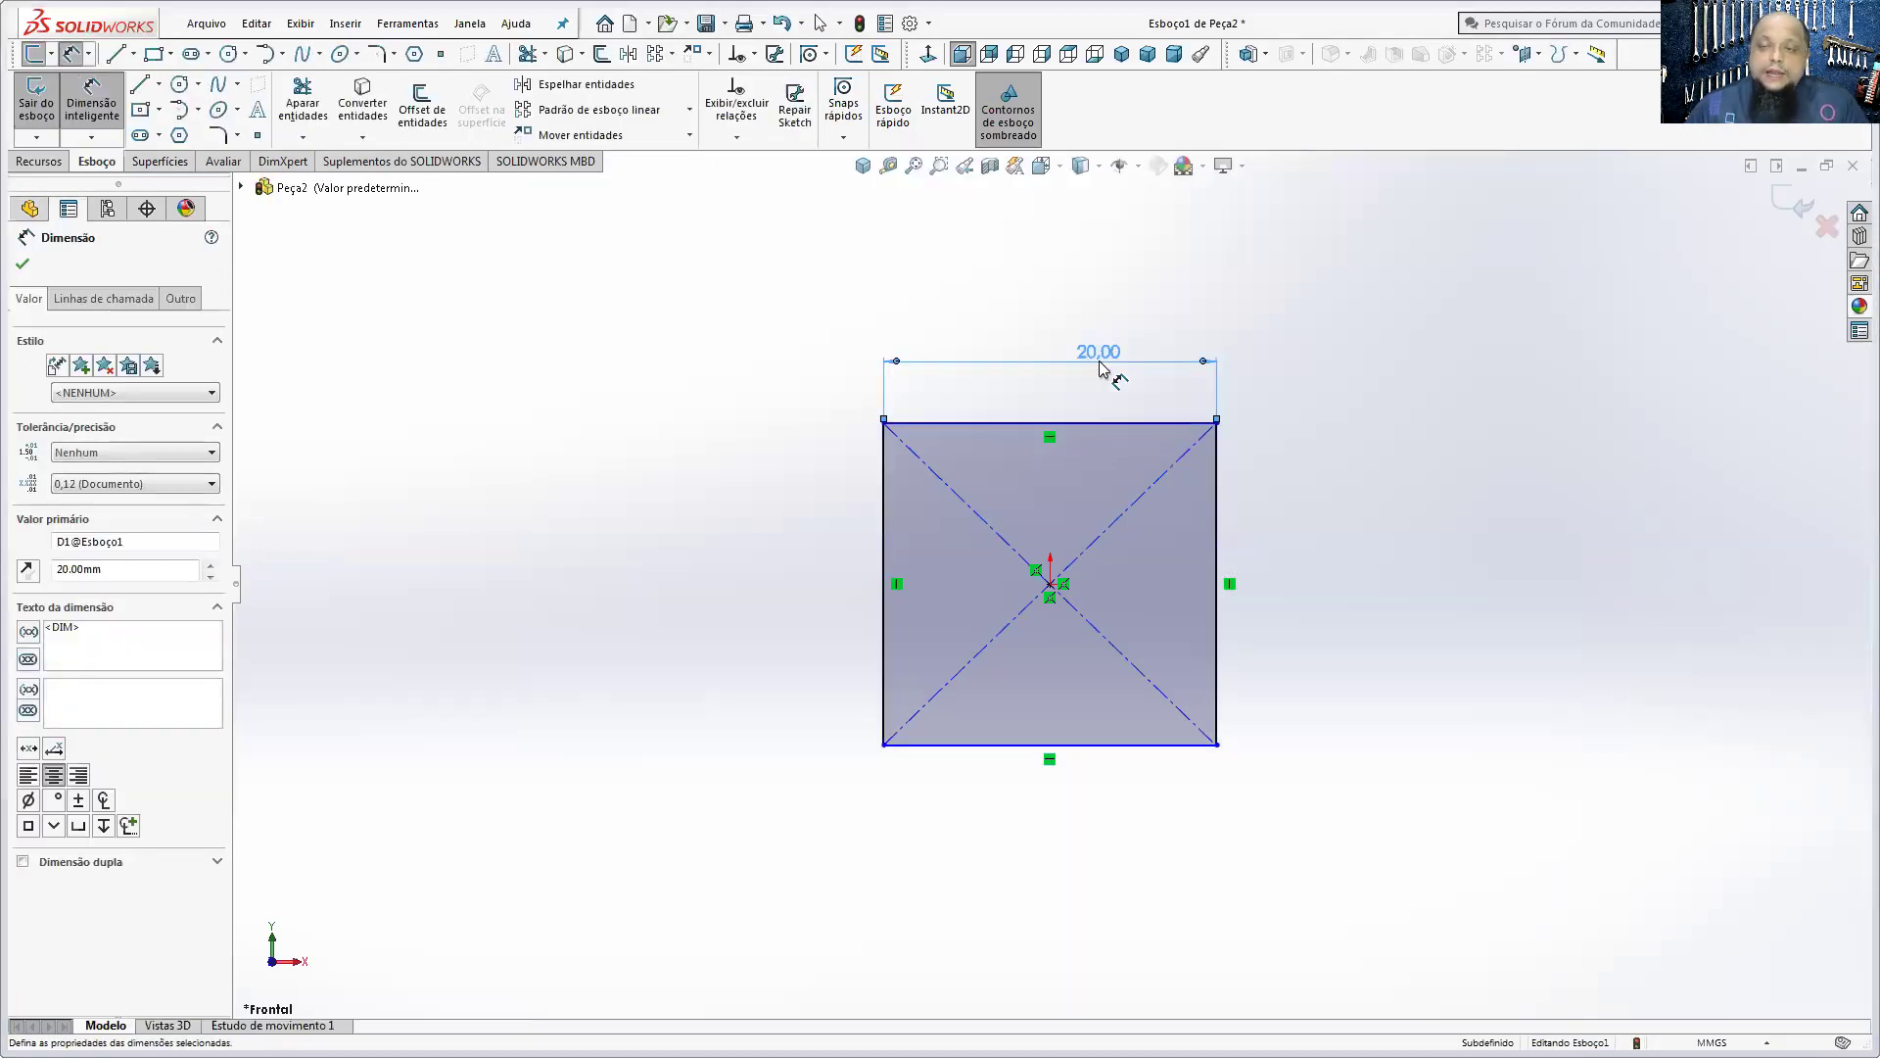
click(1218, 486)
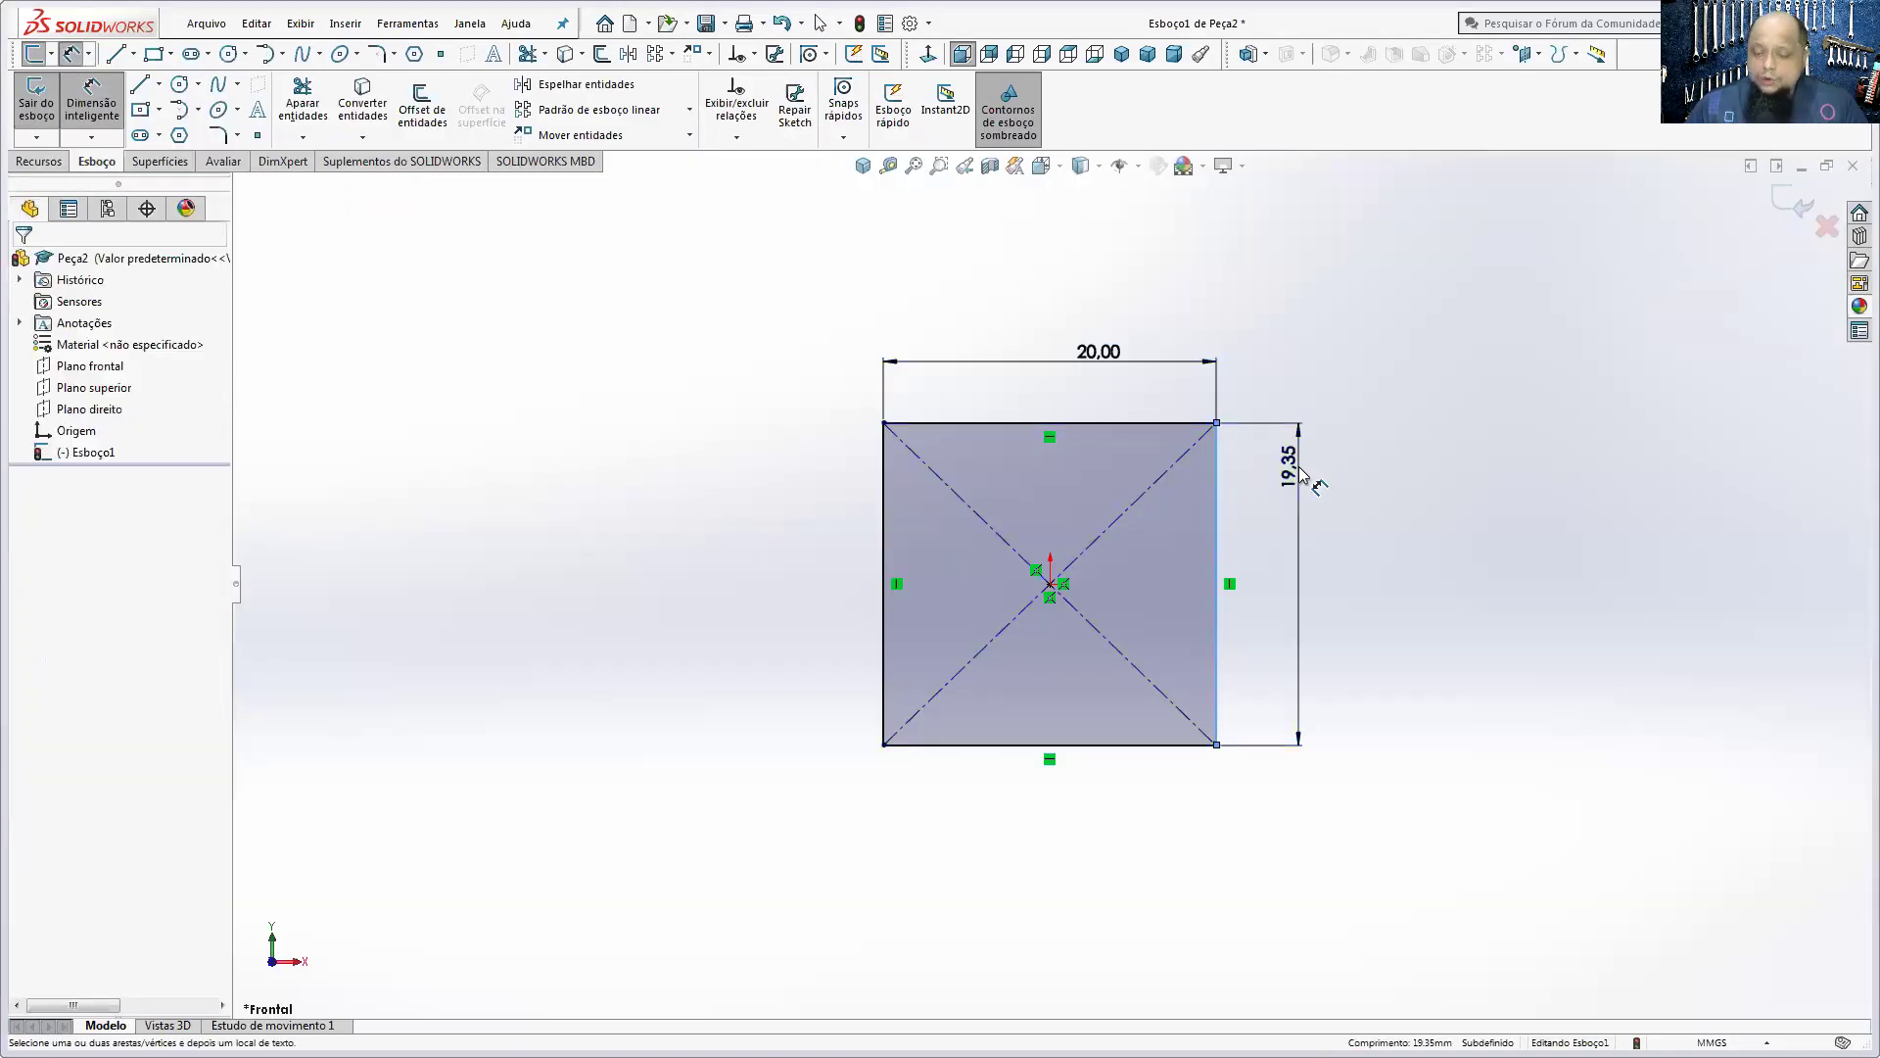
click(1299, 477)
text(25)
key(Return)
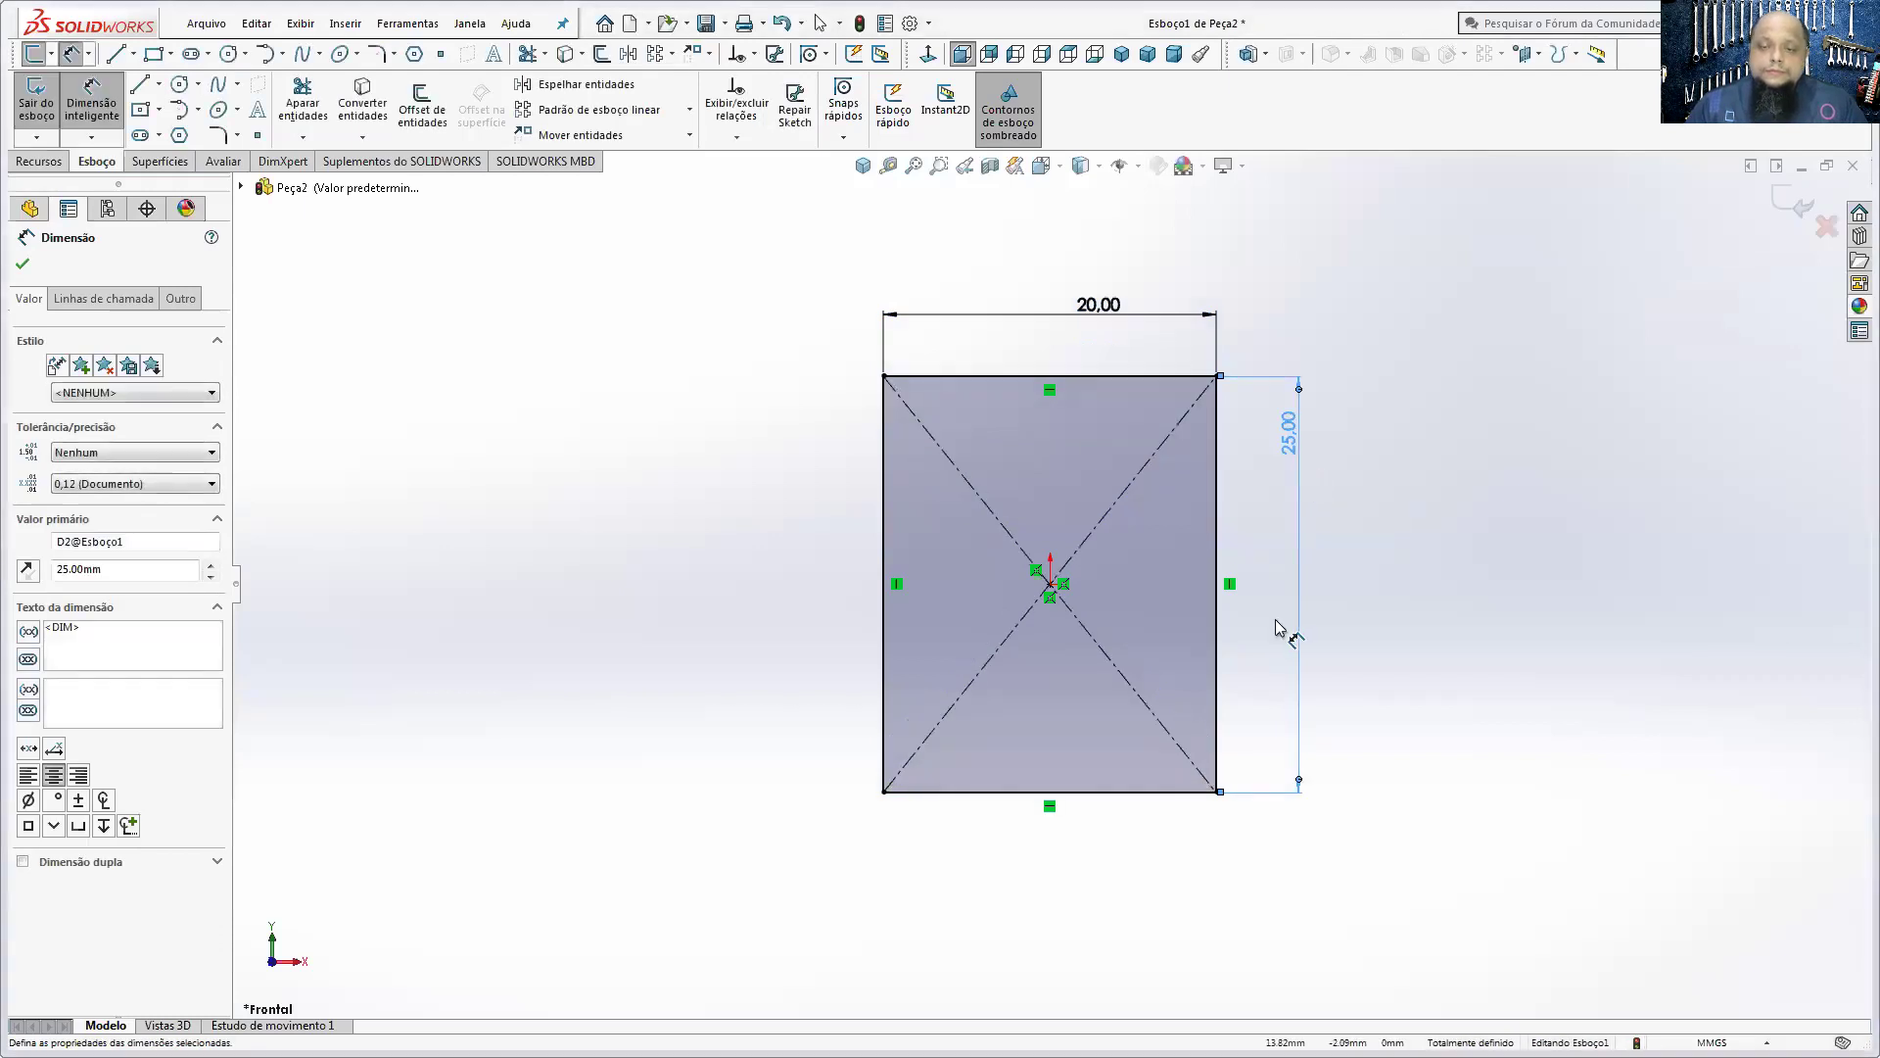
key(z)
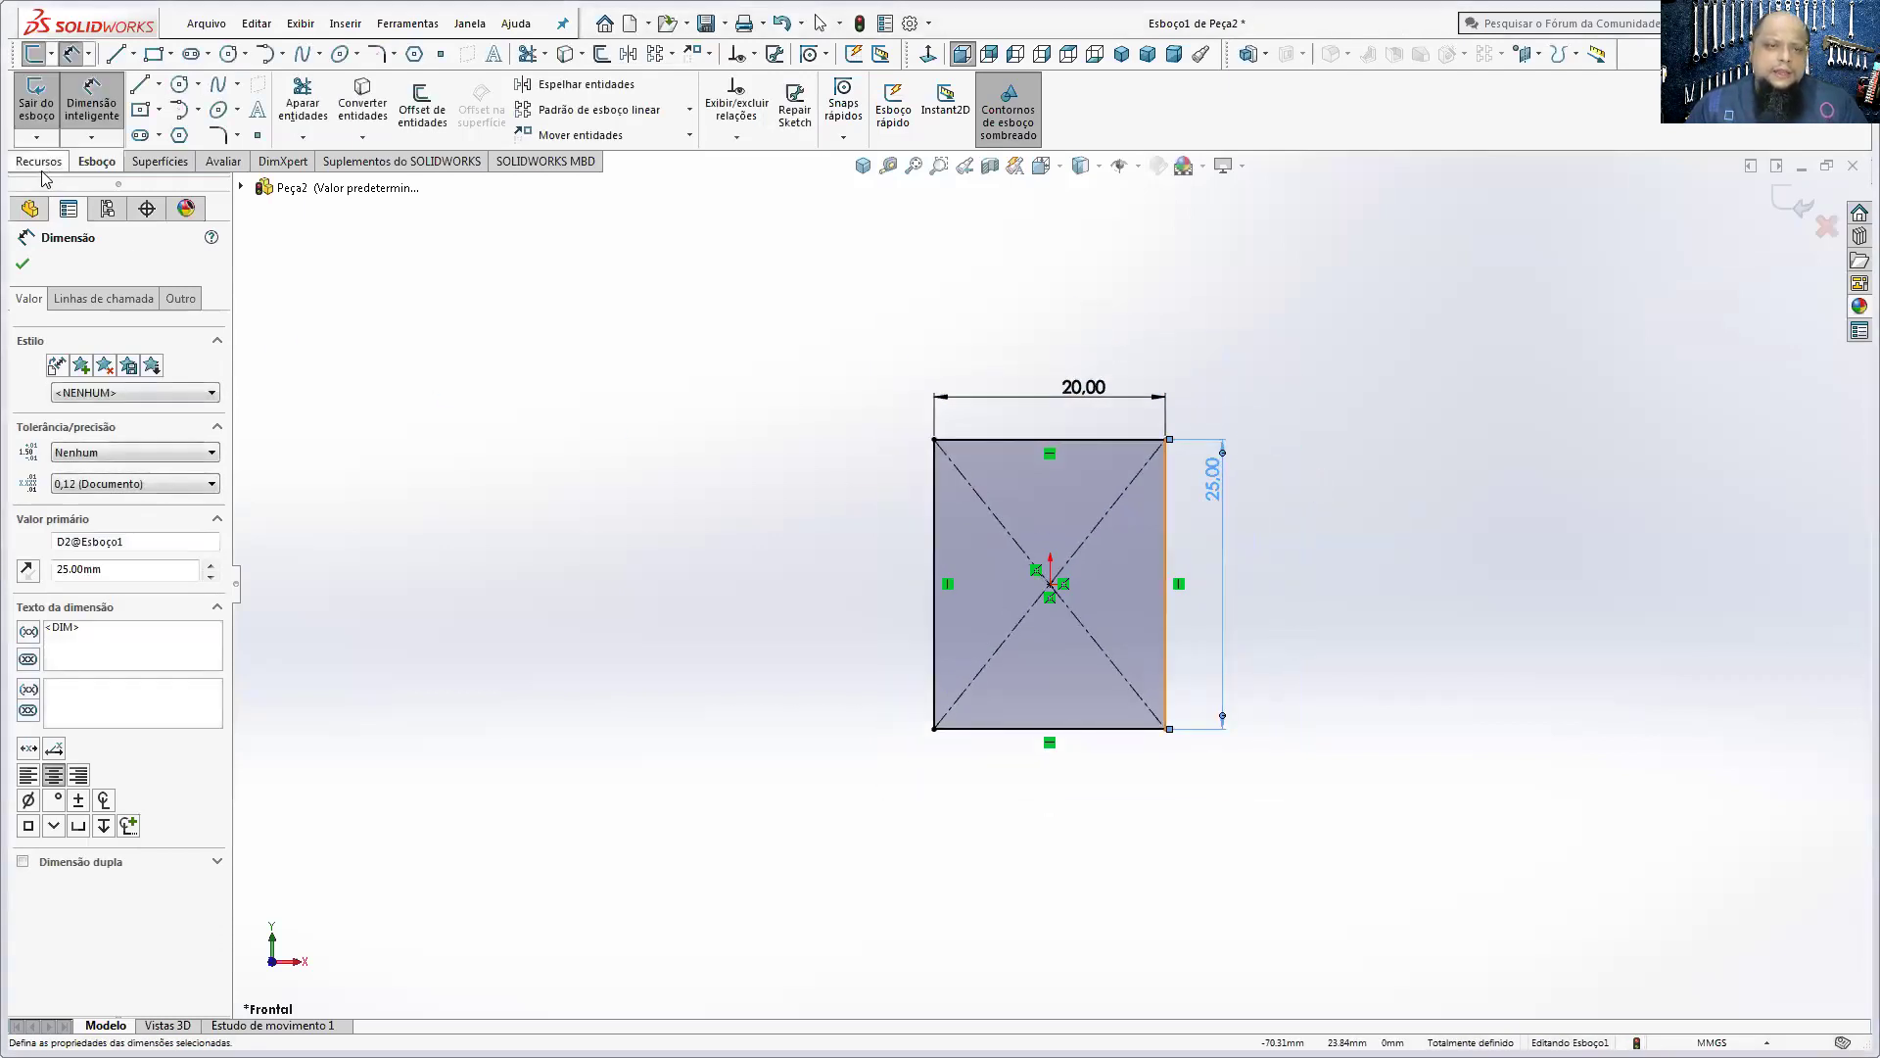
- Extrude the rectangle 2 mm into a plate, then check the reference drawing PDF
click(39, 160)
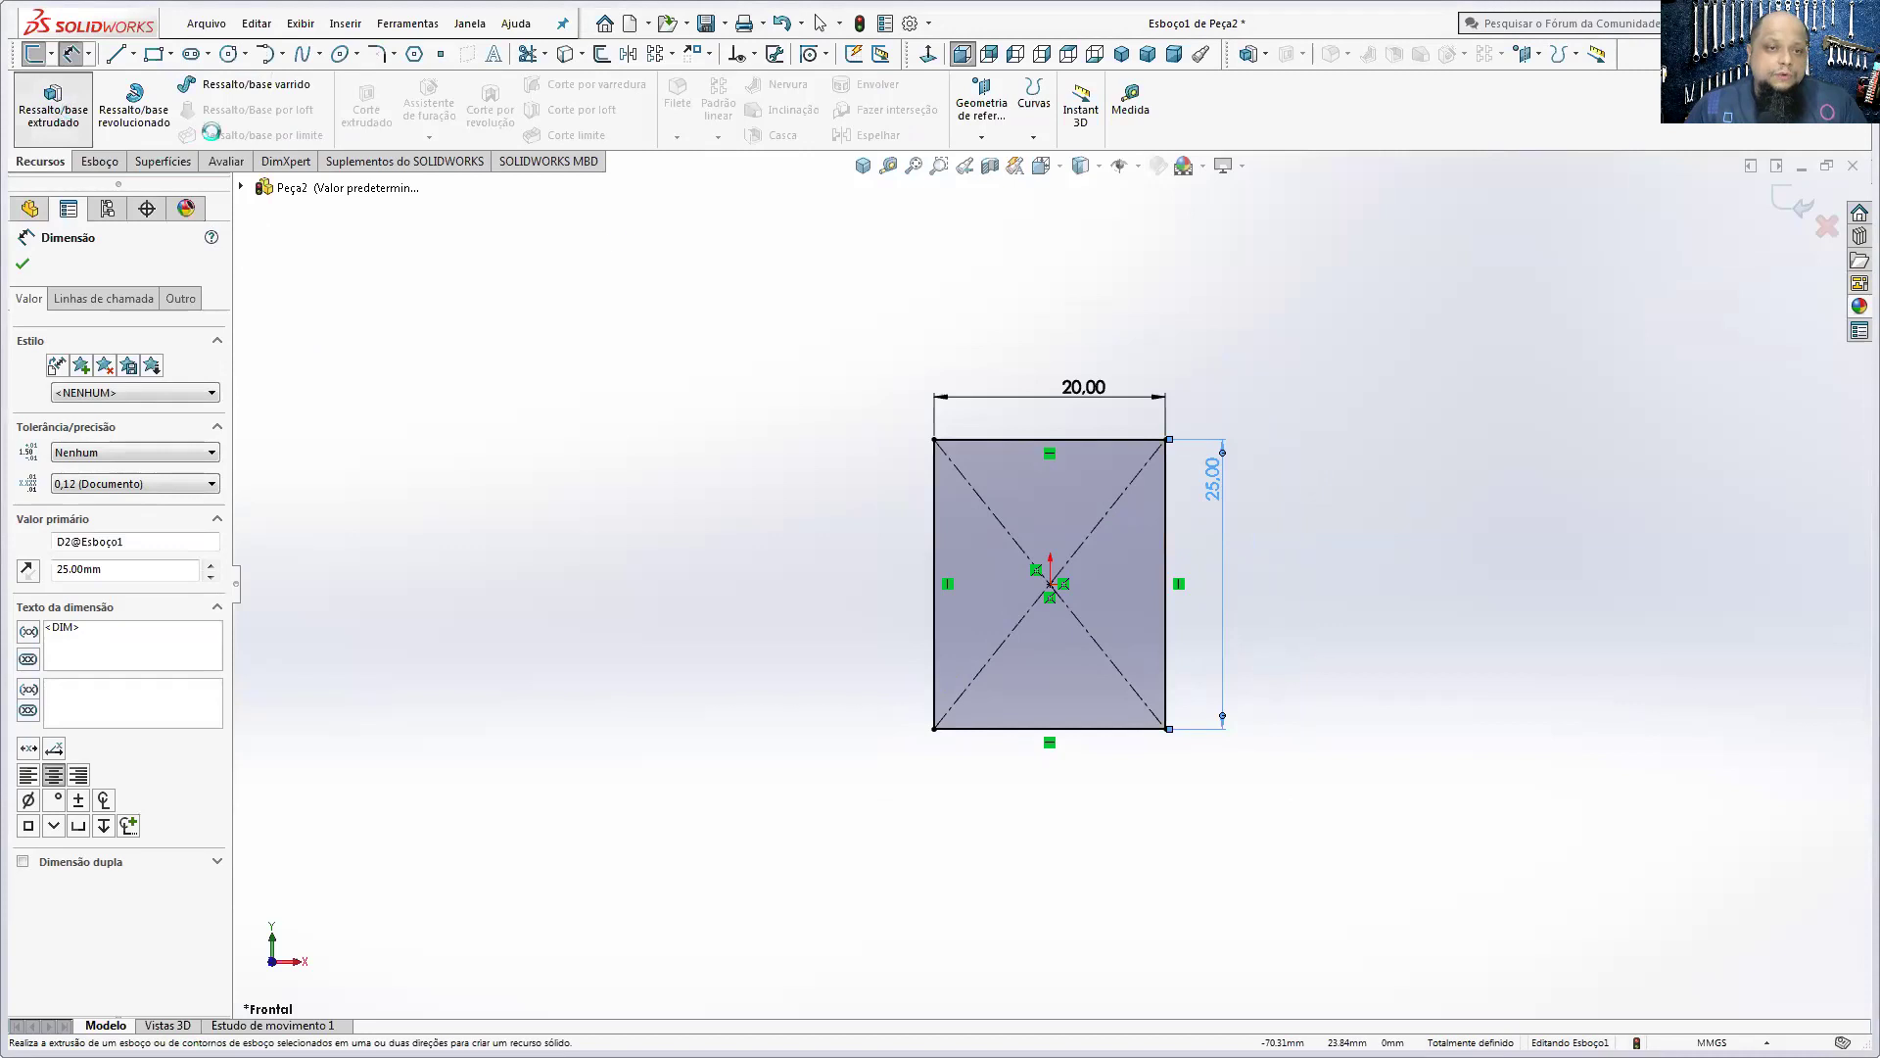
click(53, 98)
text(2)
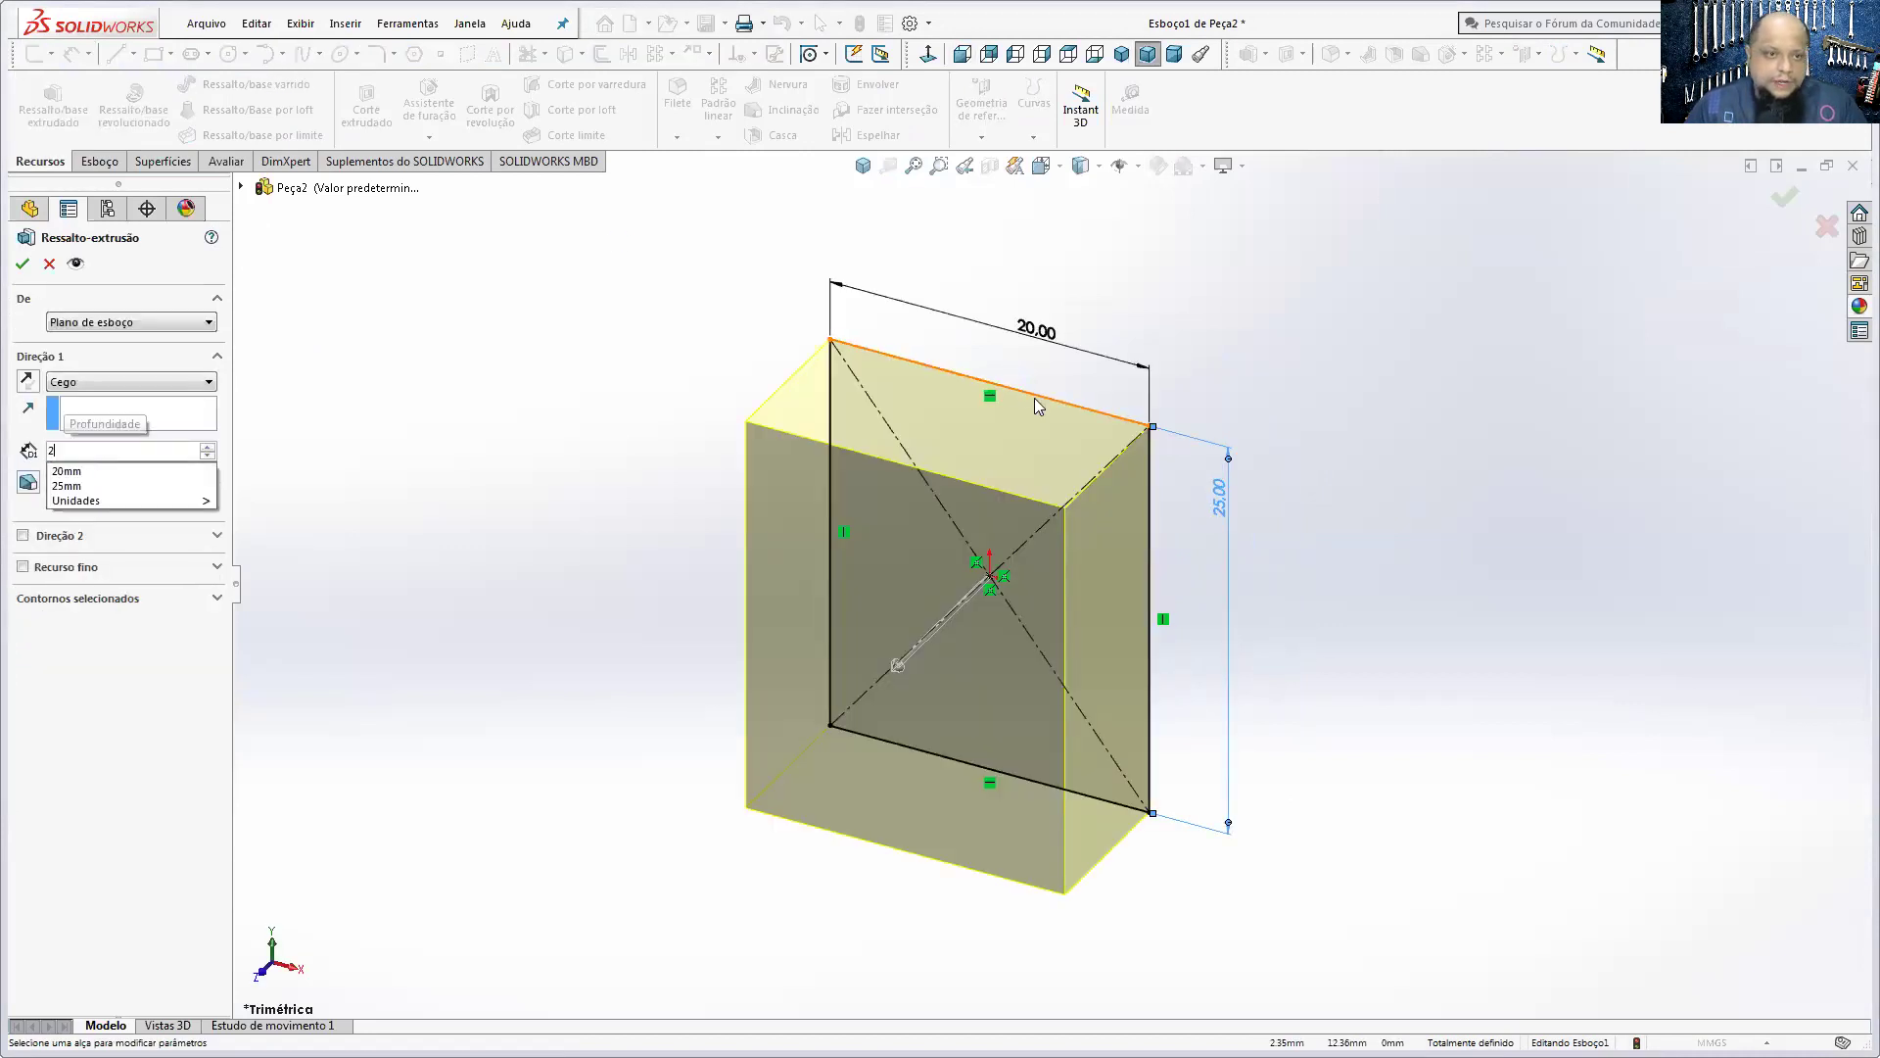
key(Return)
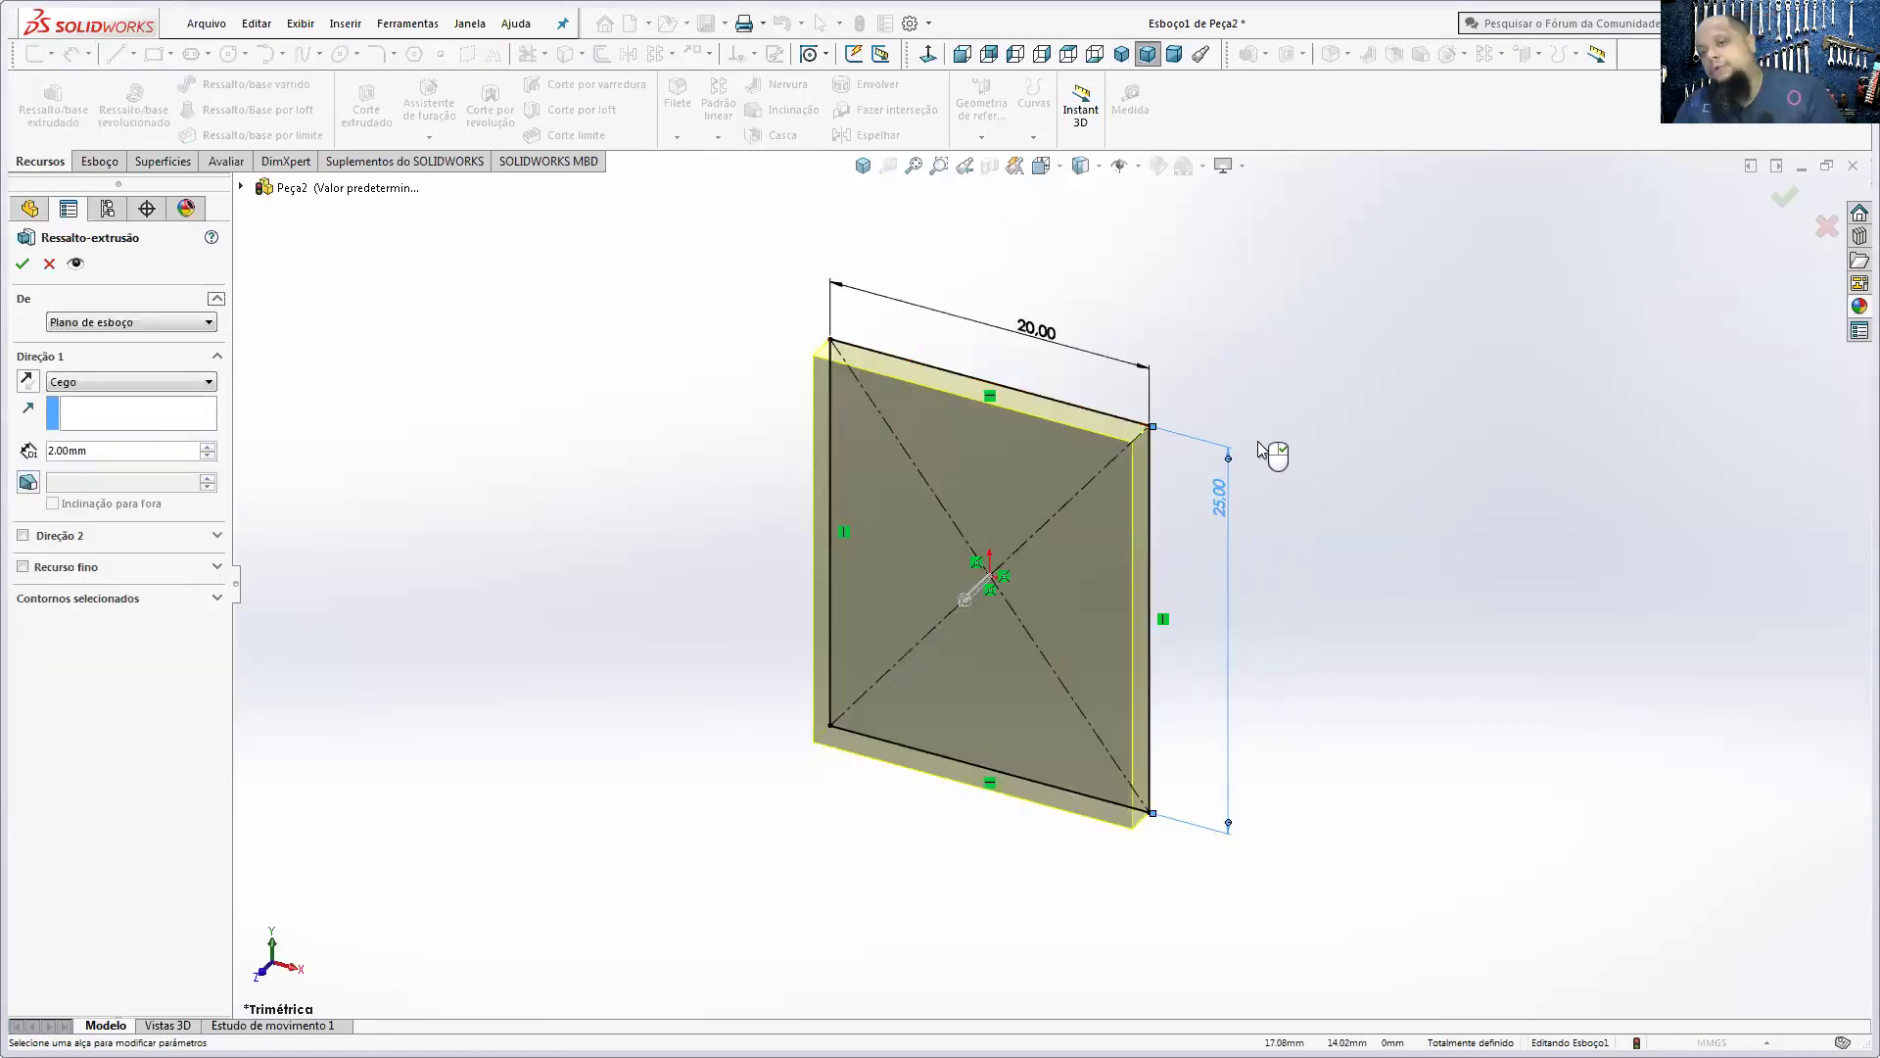
click(21, 263)
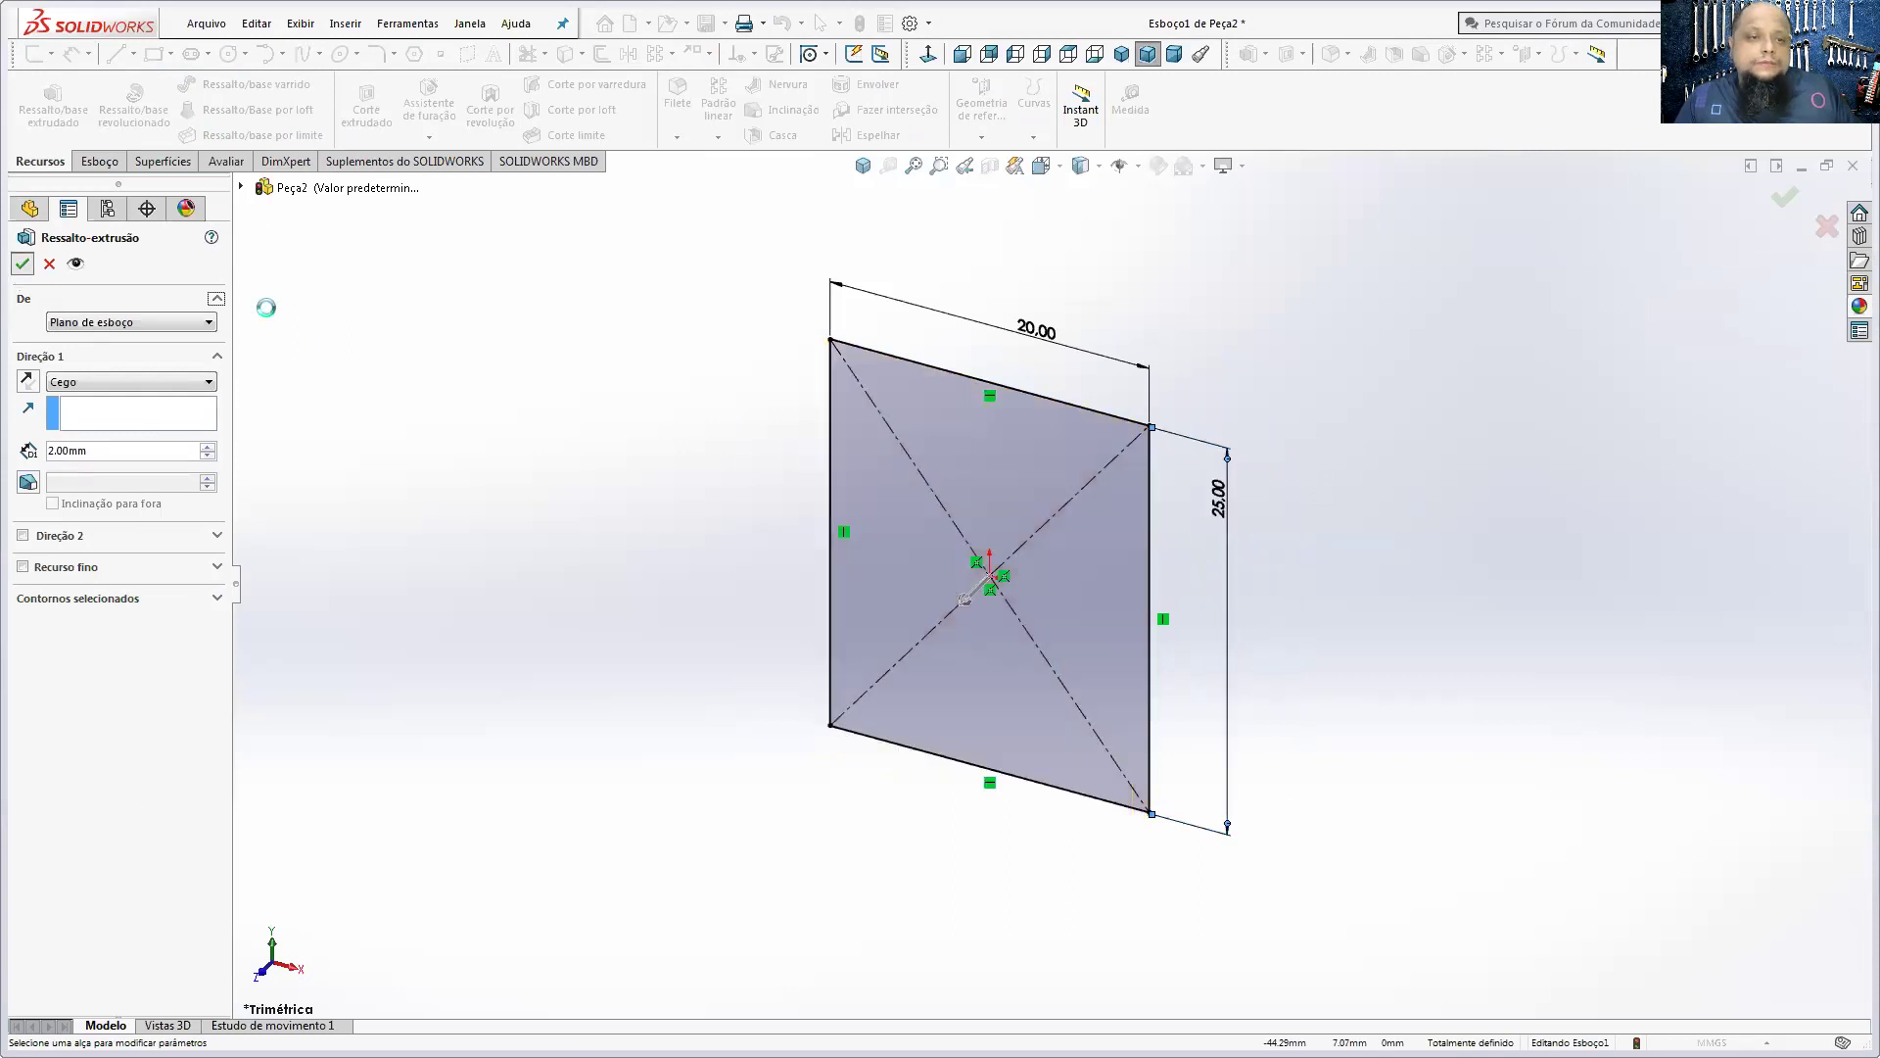
click(863, 165)
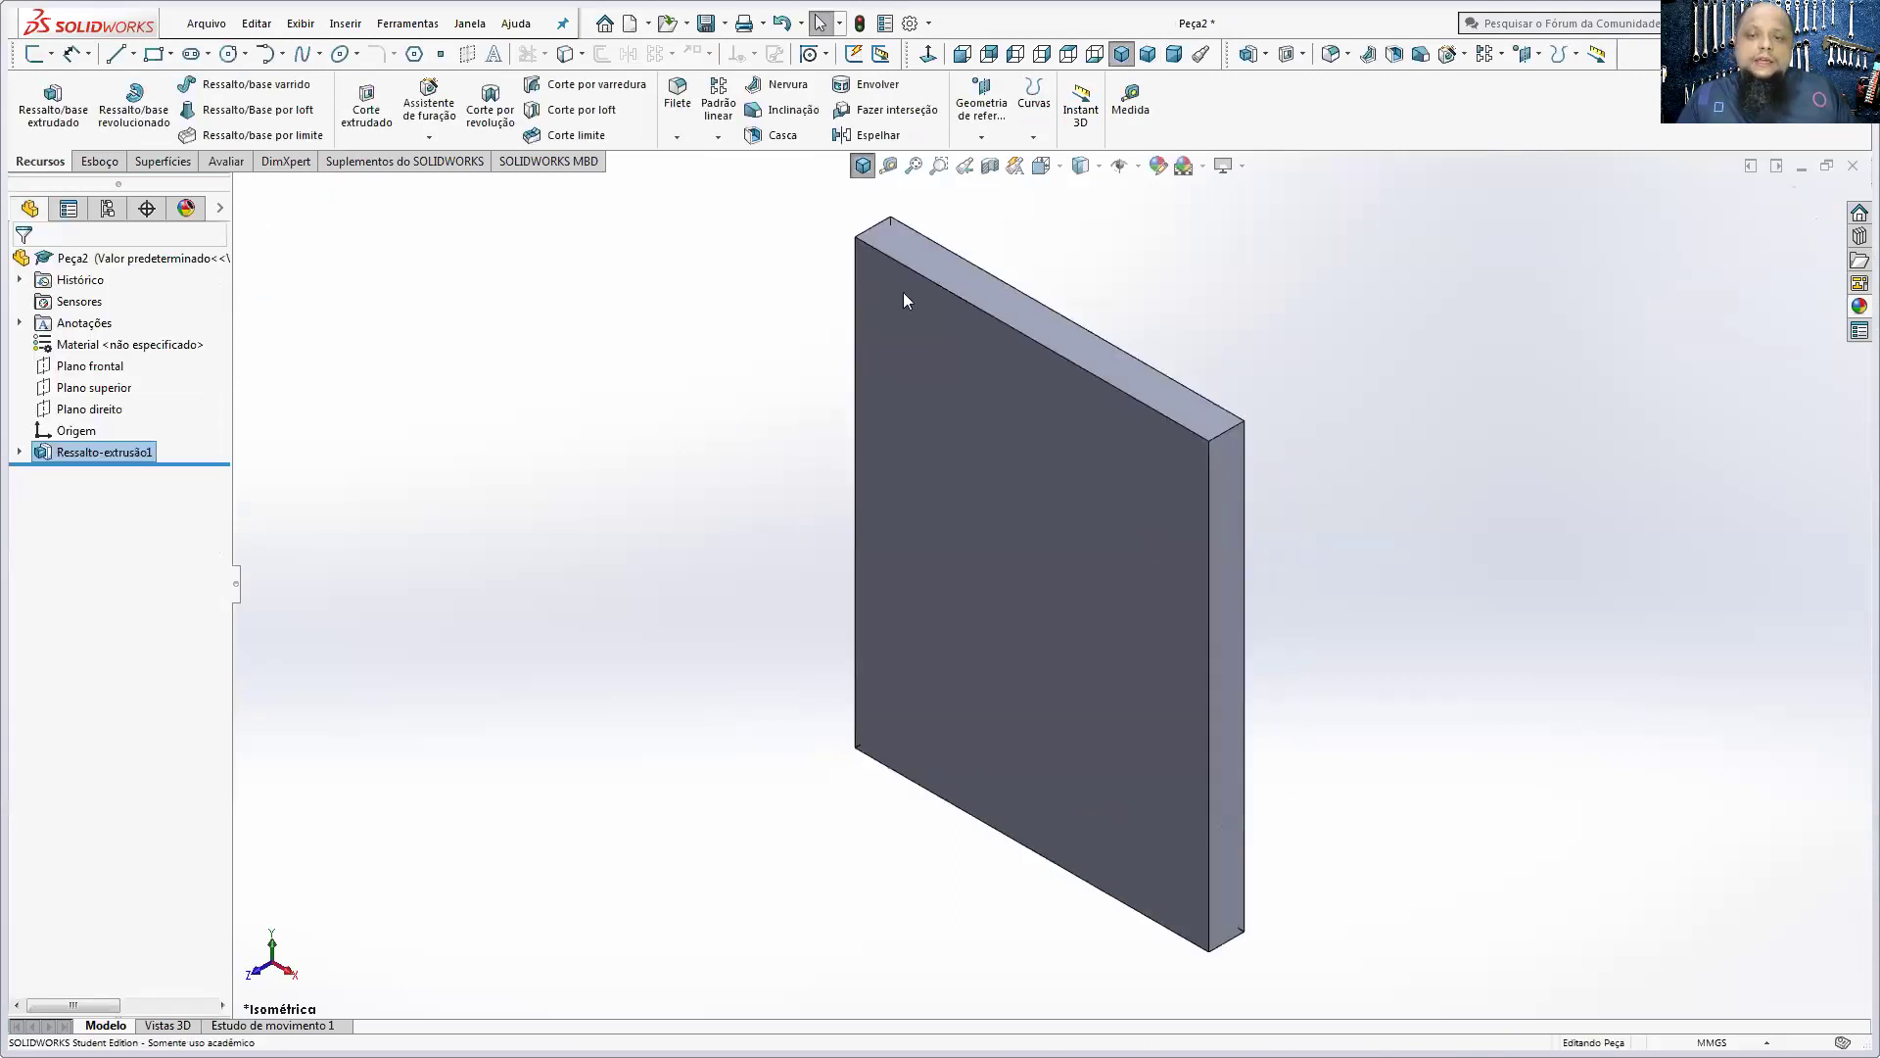
key(alt+Tab)
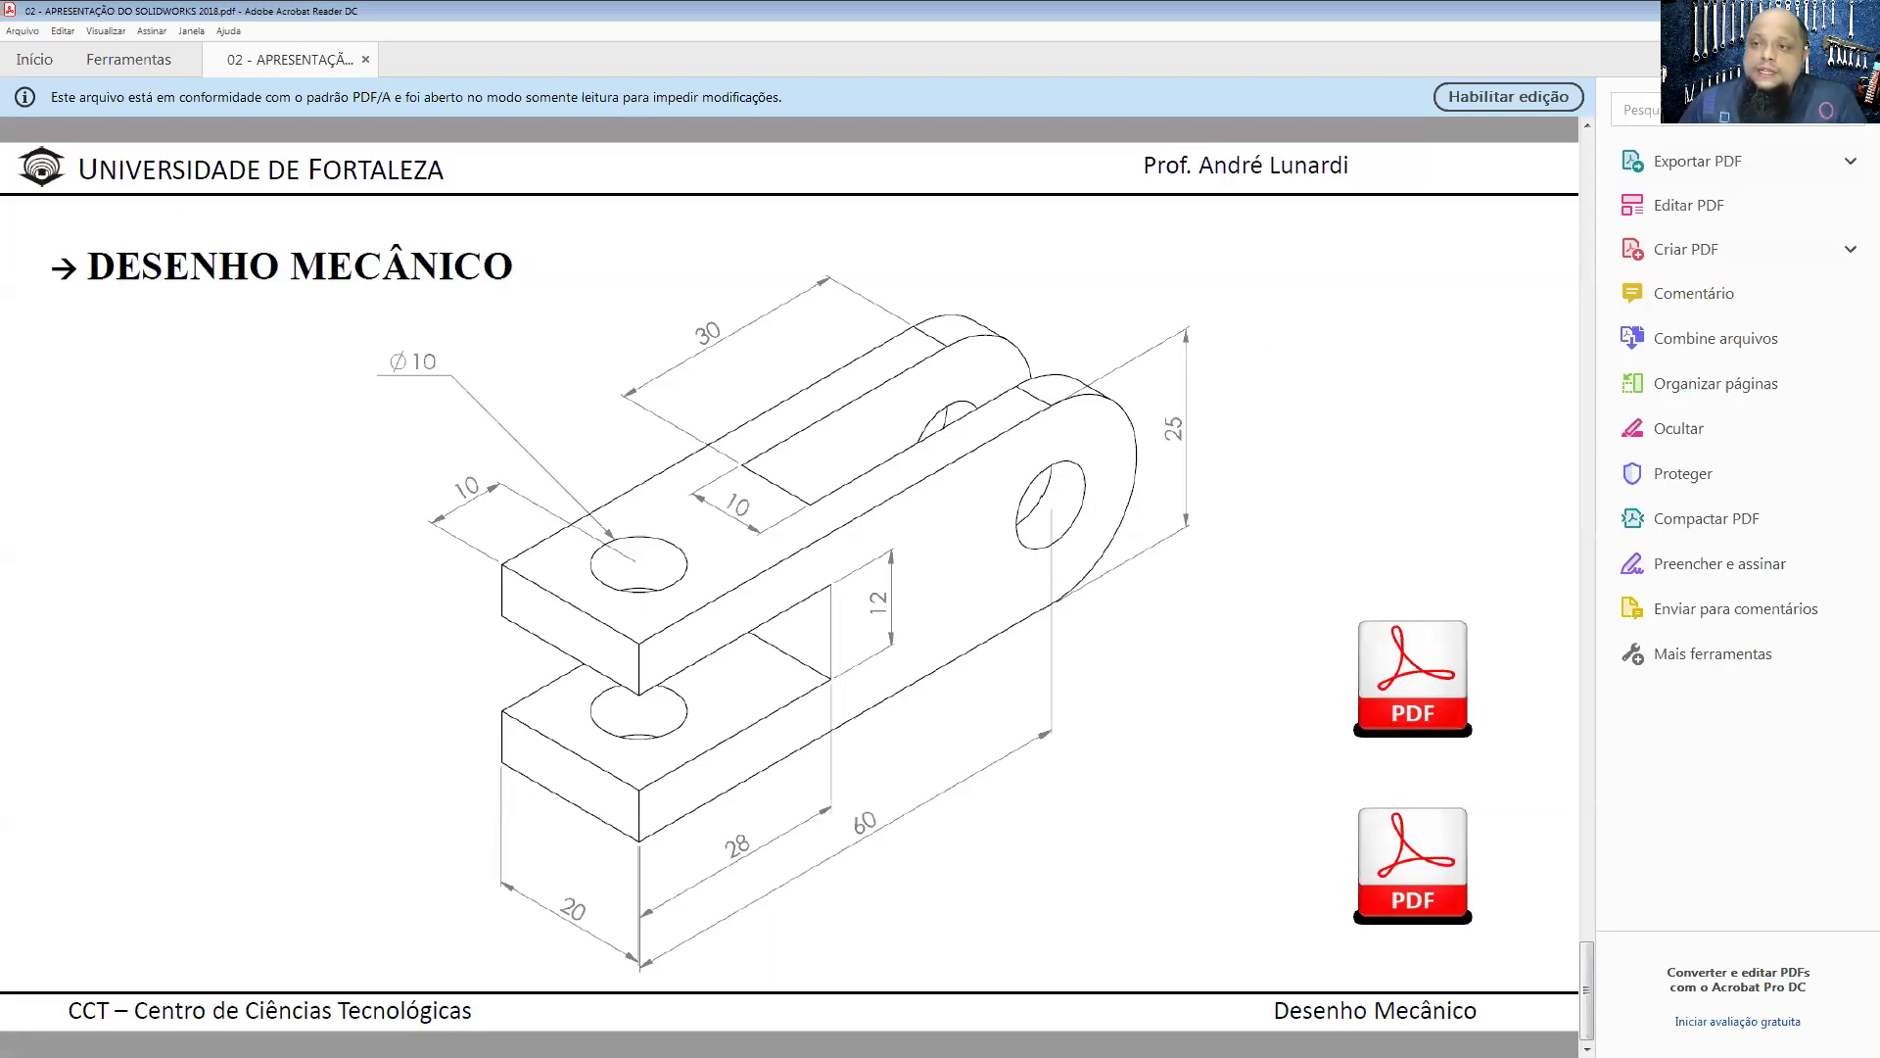
- Open a sketch on the plate's narrow right-side face, viewed normal to it
key(alt+Tab)
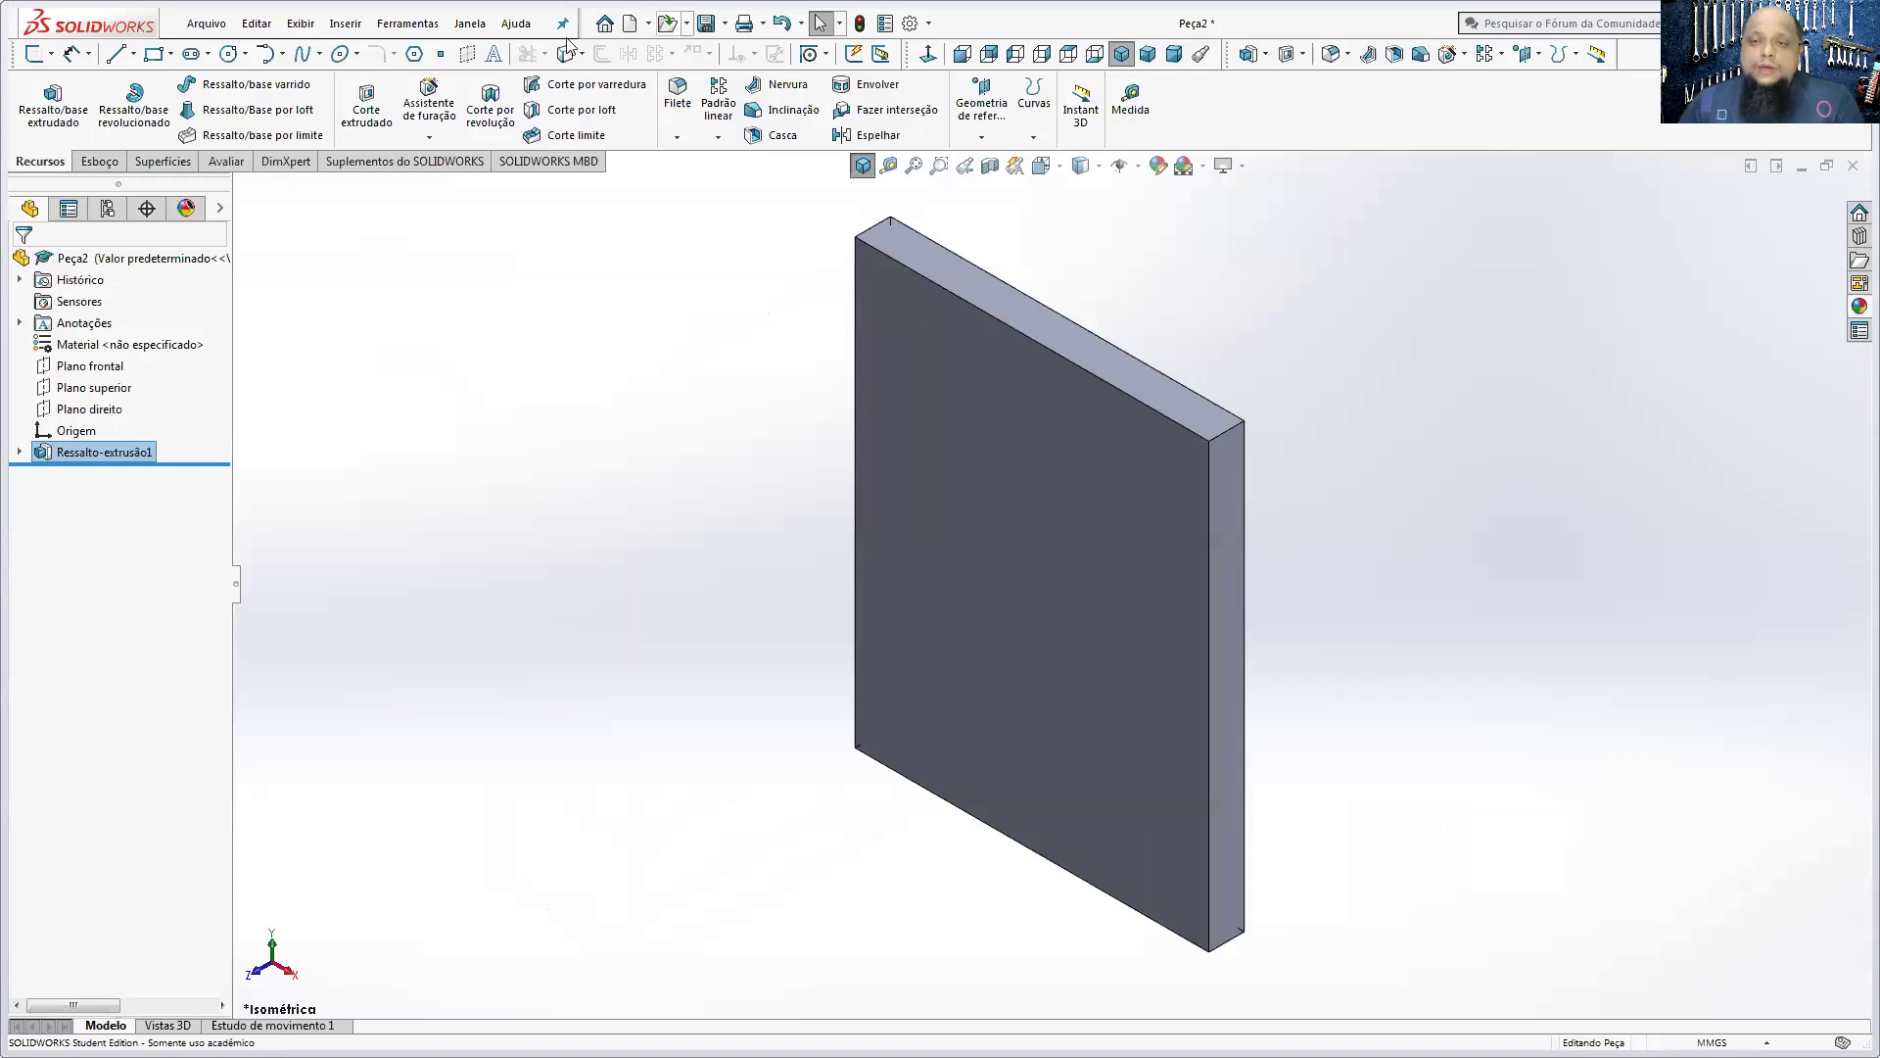
click(1231, 615)
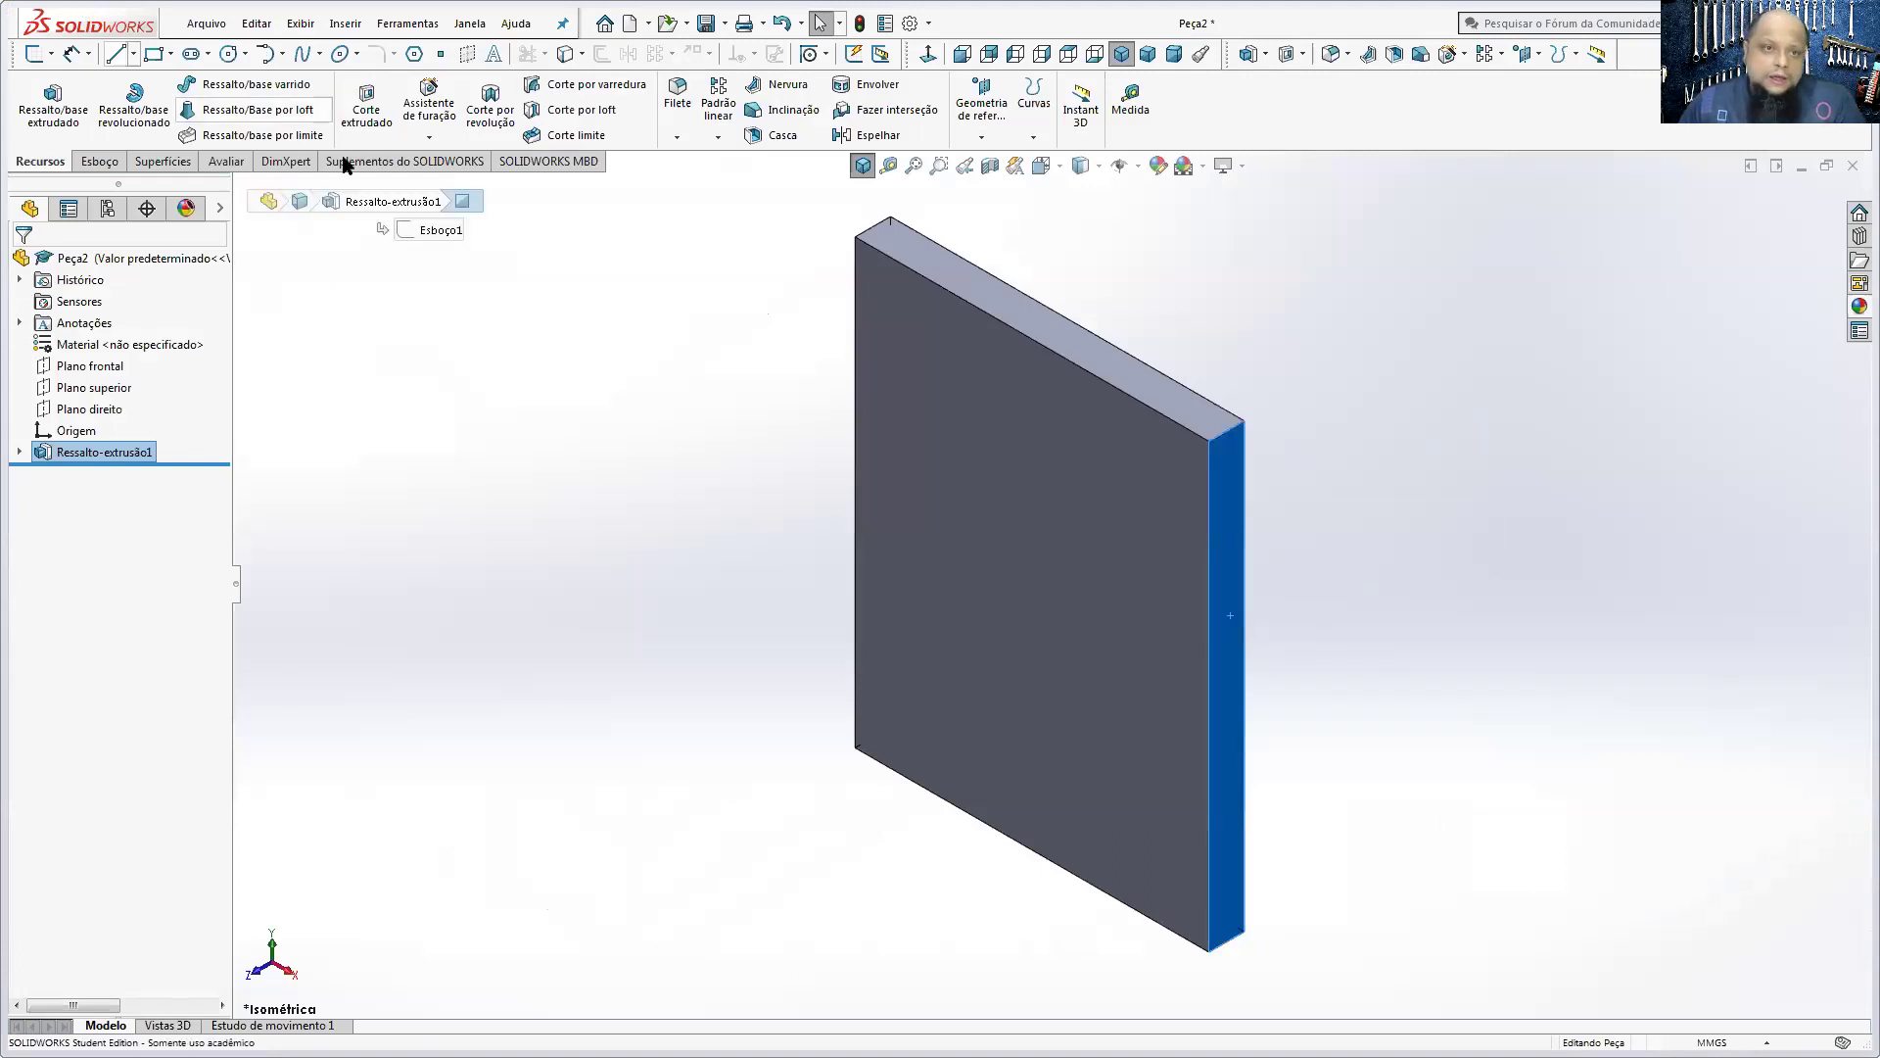
click(98, 160)
click(40, 98)
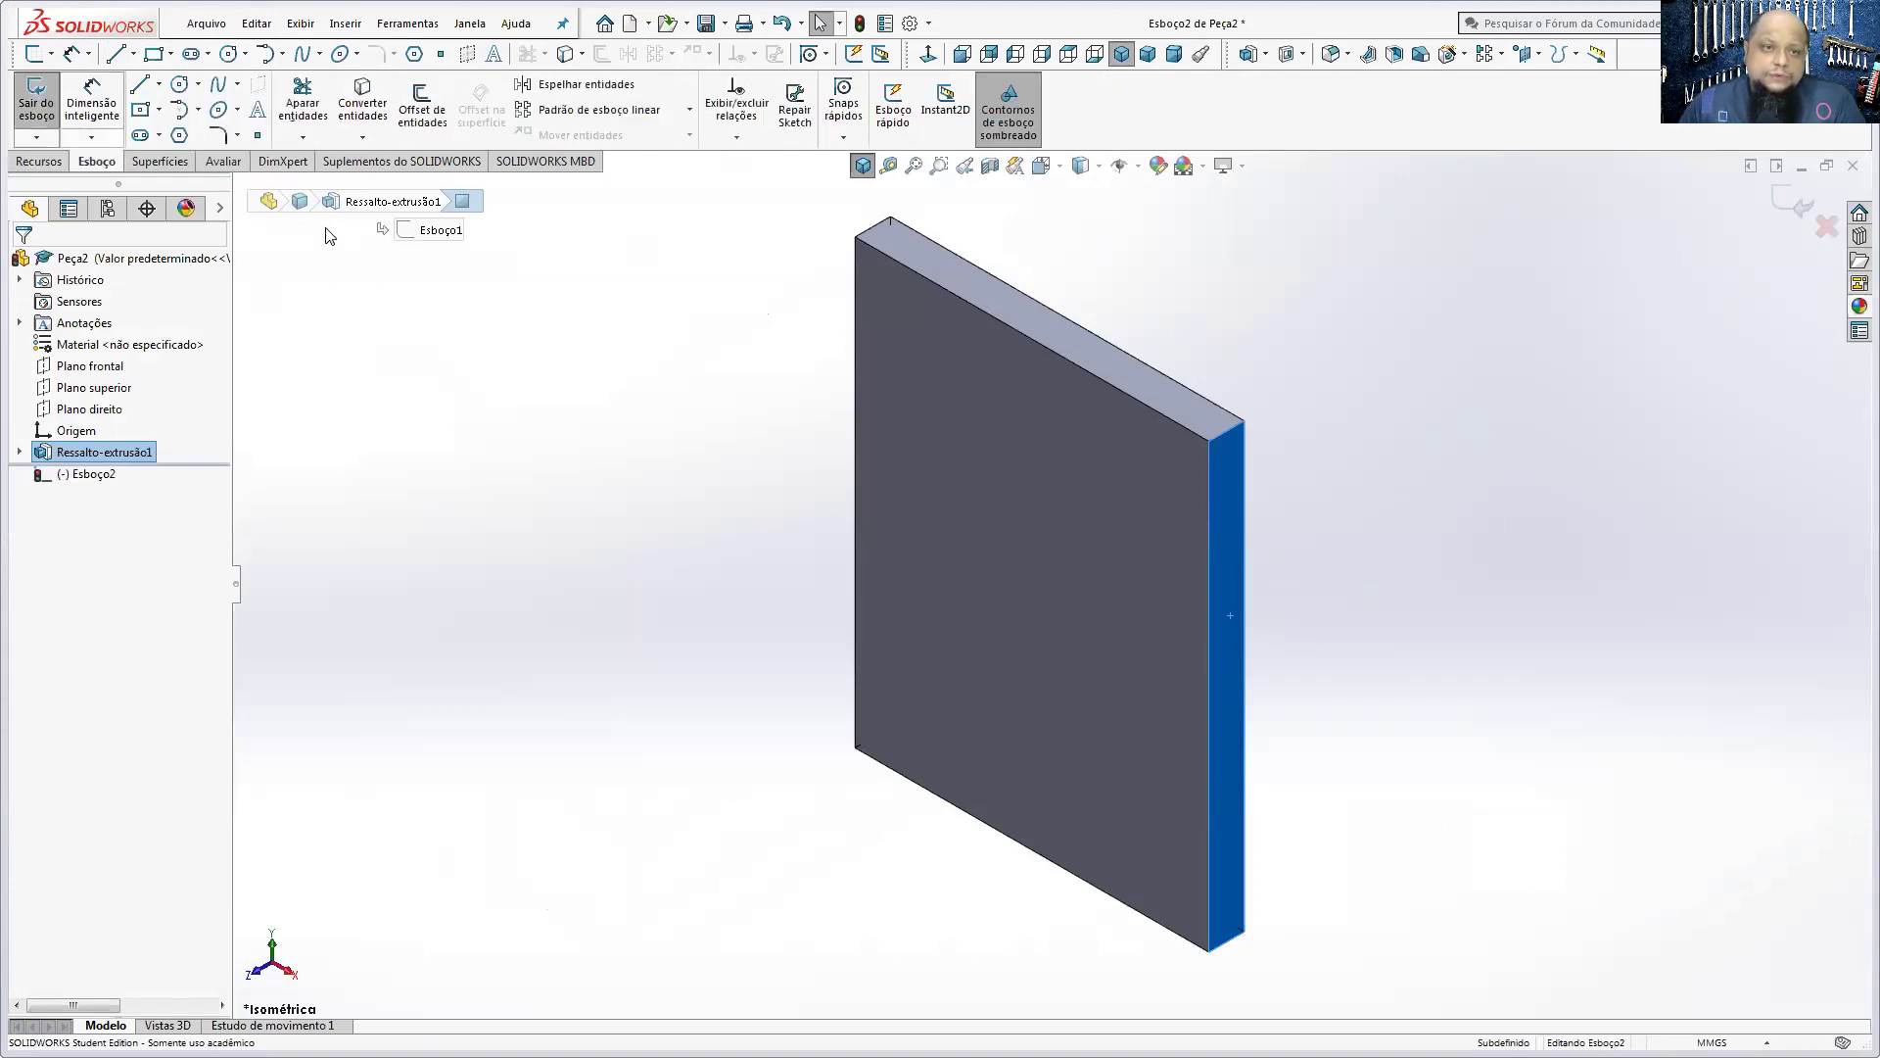
click(965, 165)
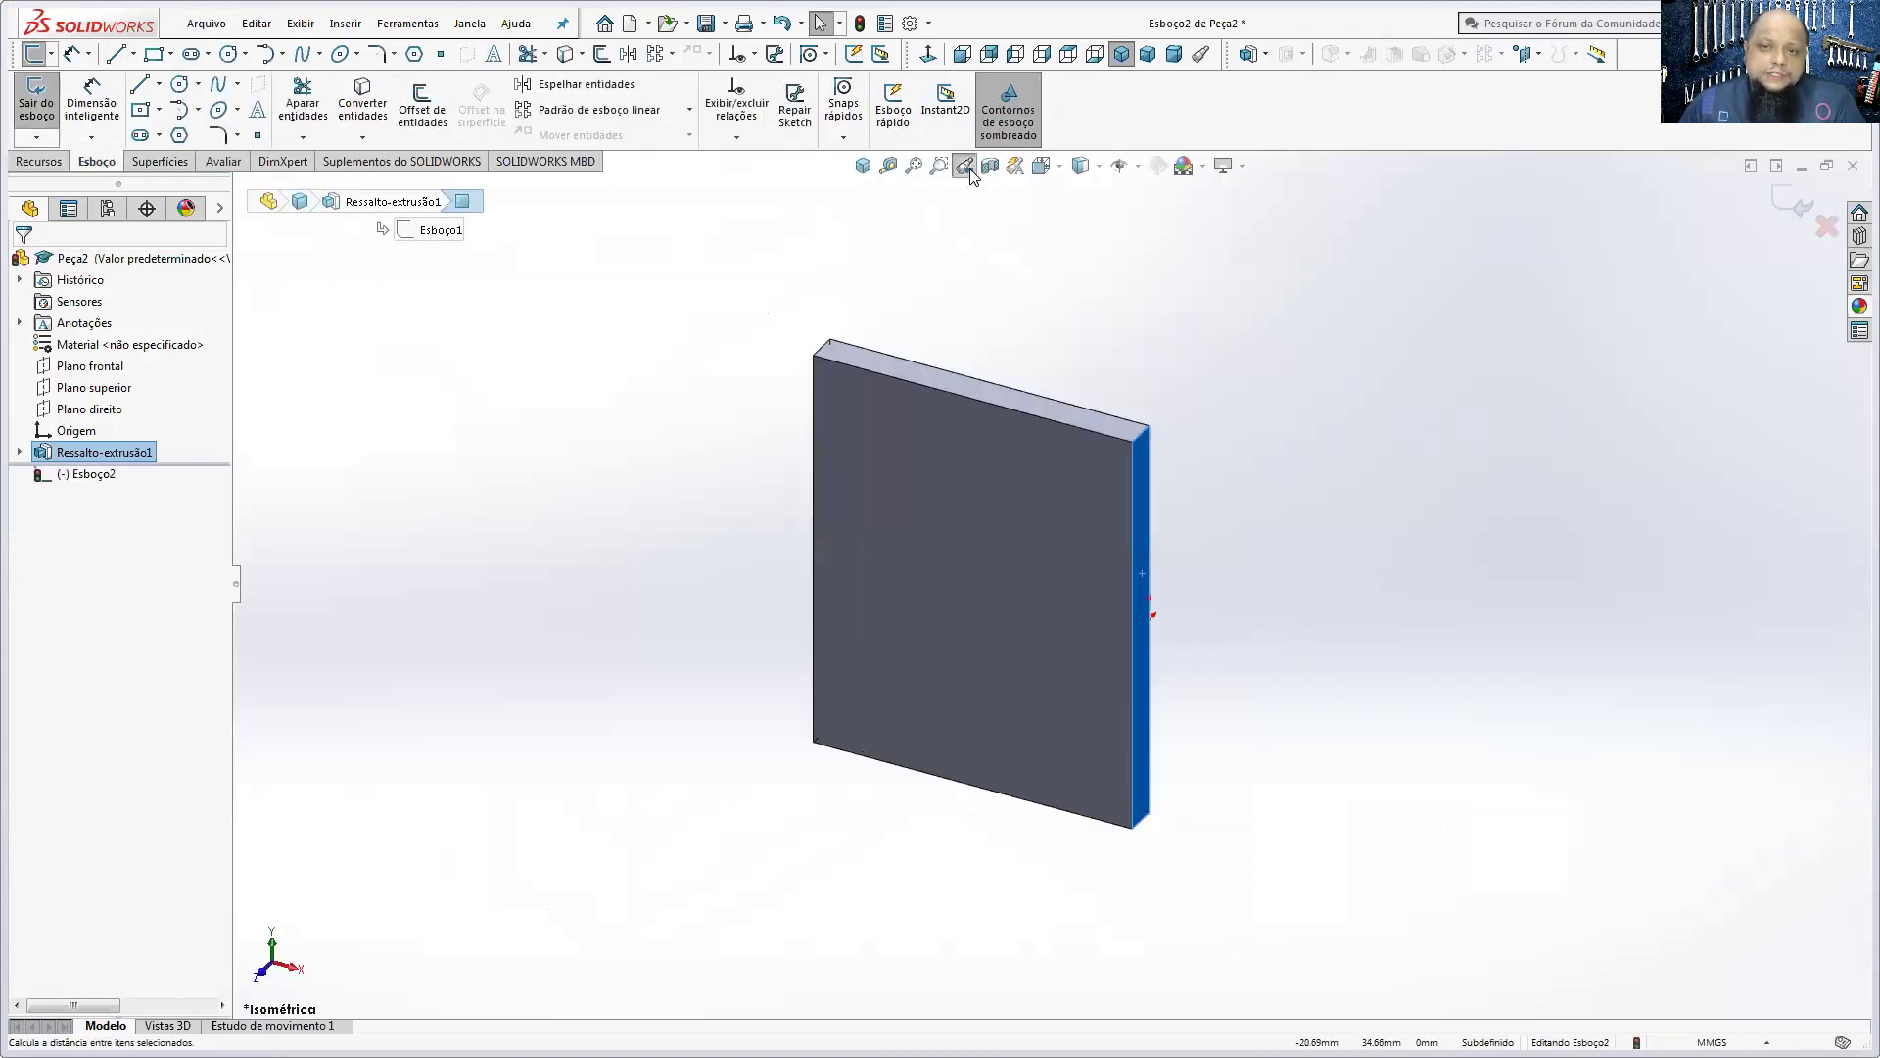
click(1041, 166)
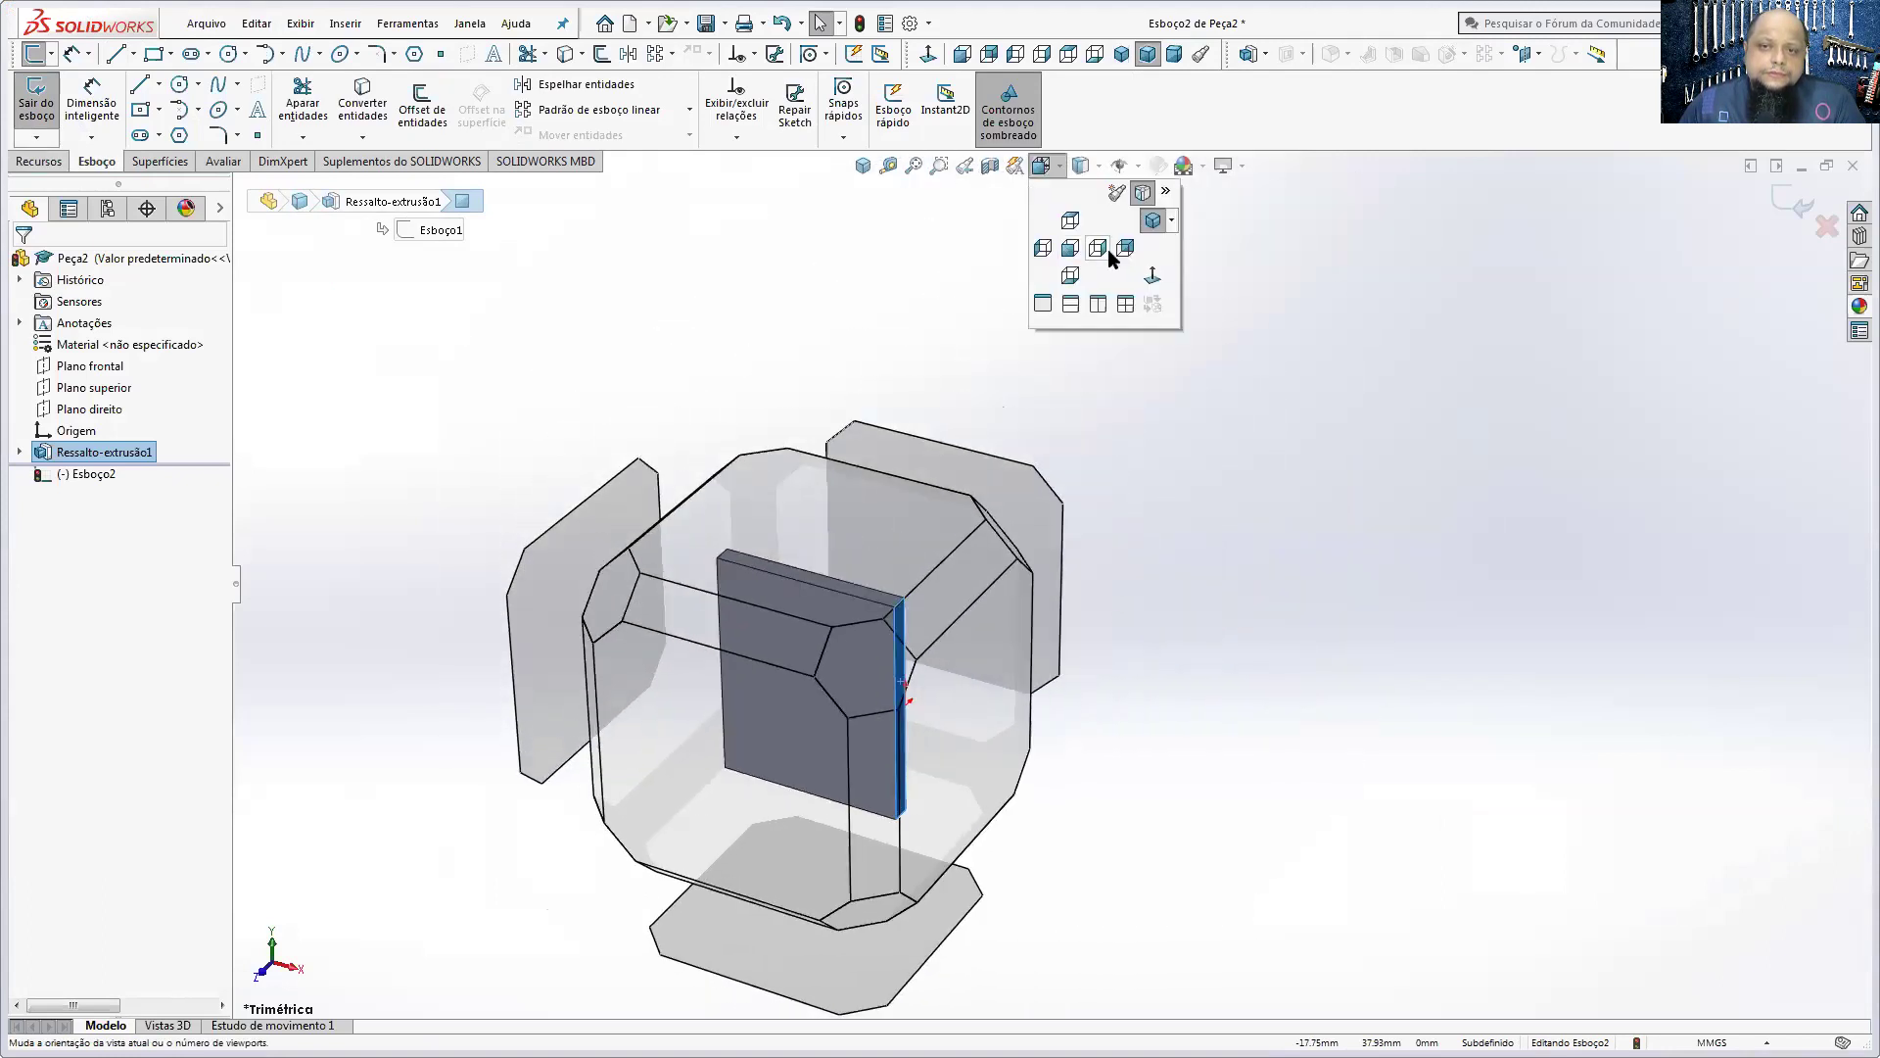
click(1150, 277)
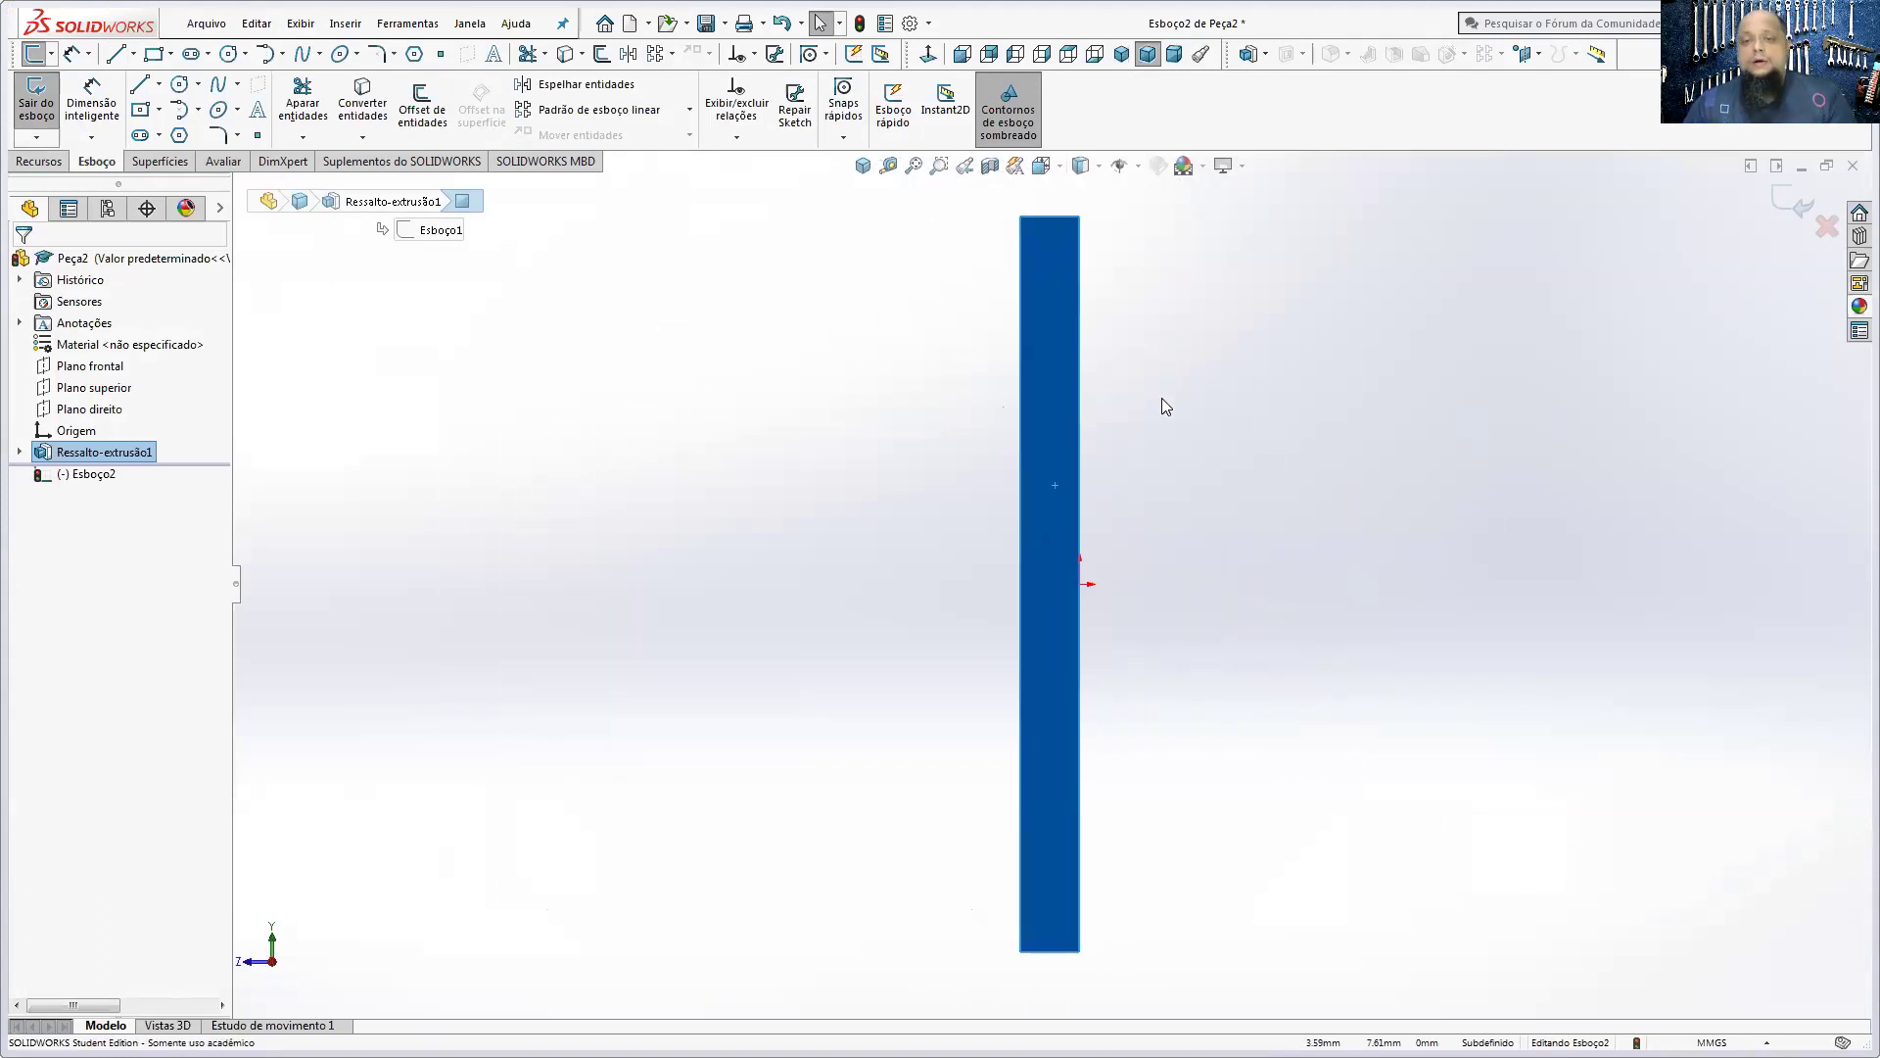
mouse_move(1070, 460)
middle_down()
mouse_move(1163, 483)
mouse_move(1319, 474)
mouse_move(1087, 462)
middle_up()
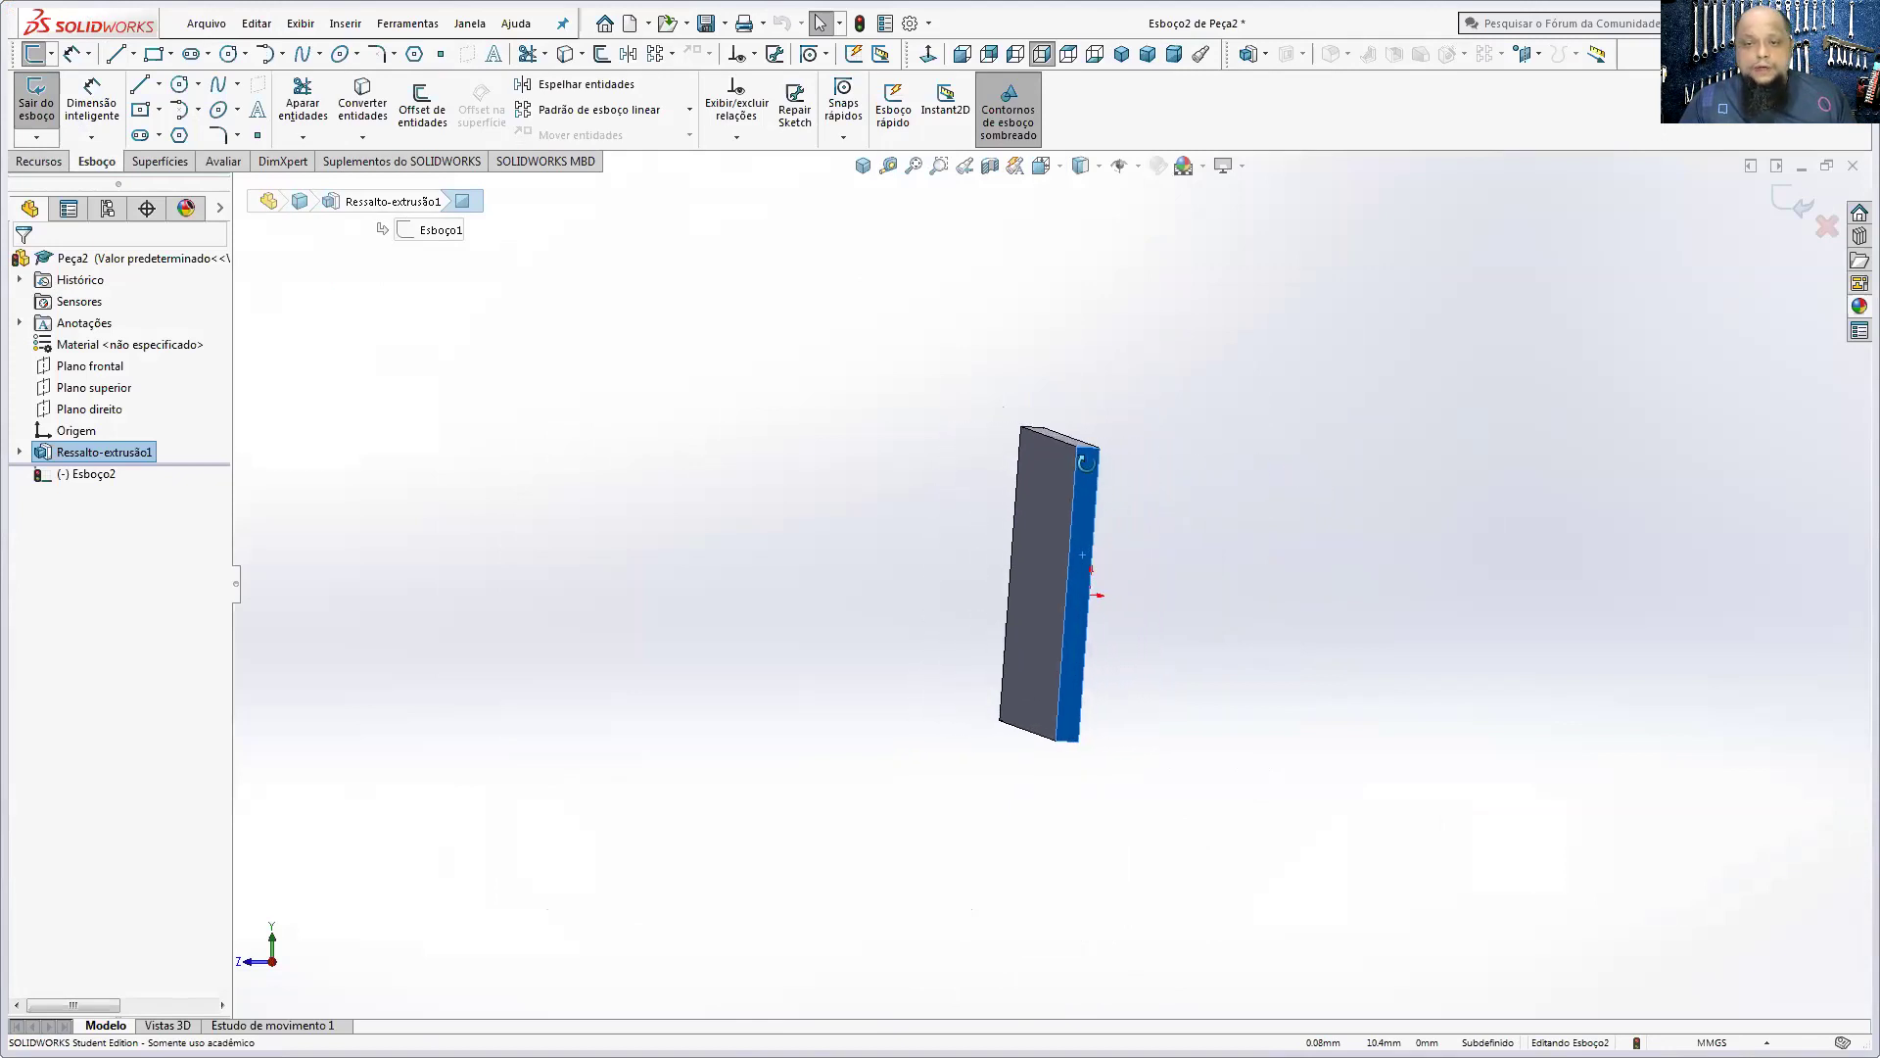
click(928, 53)
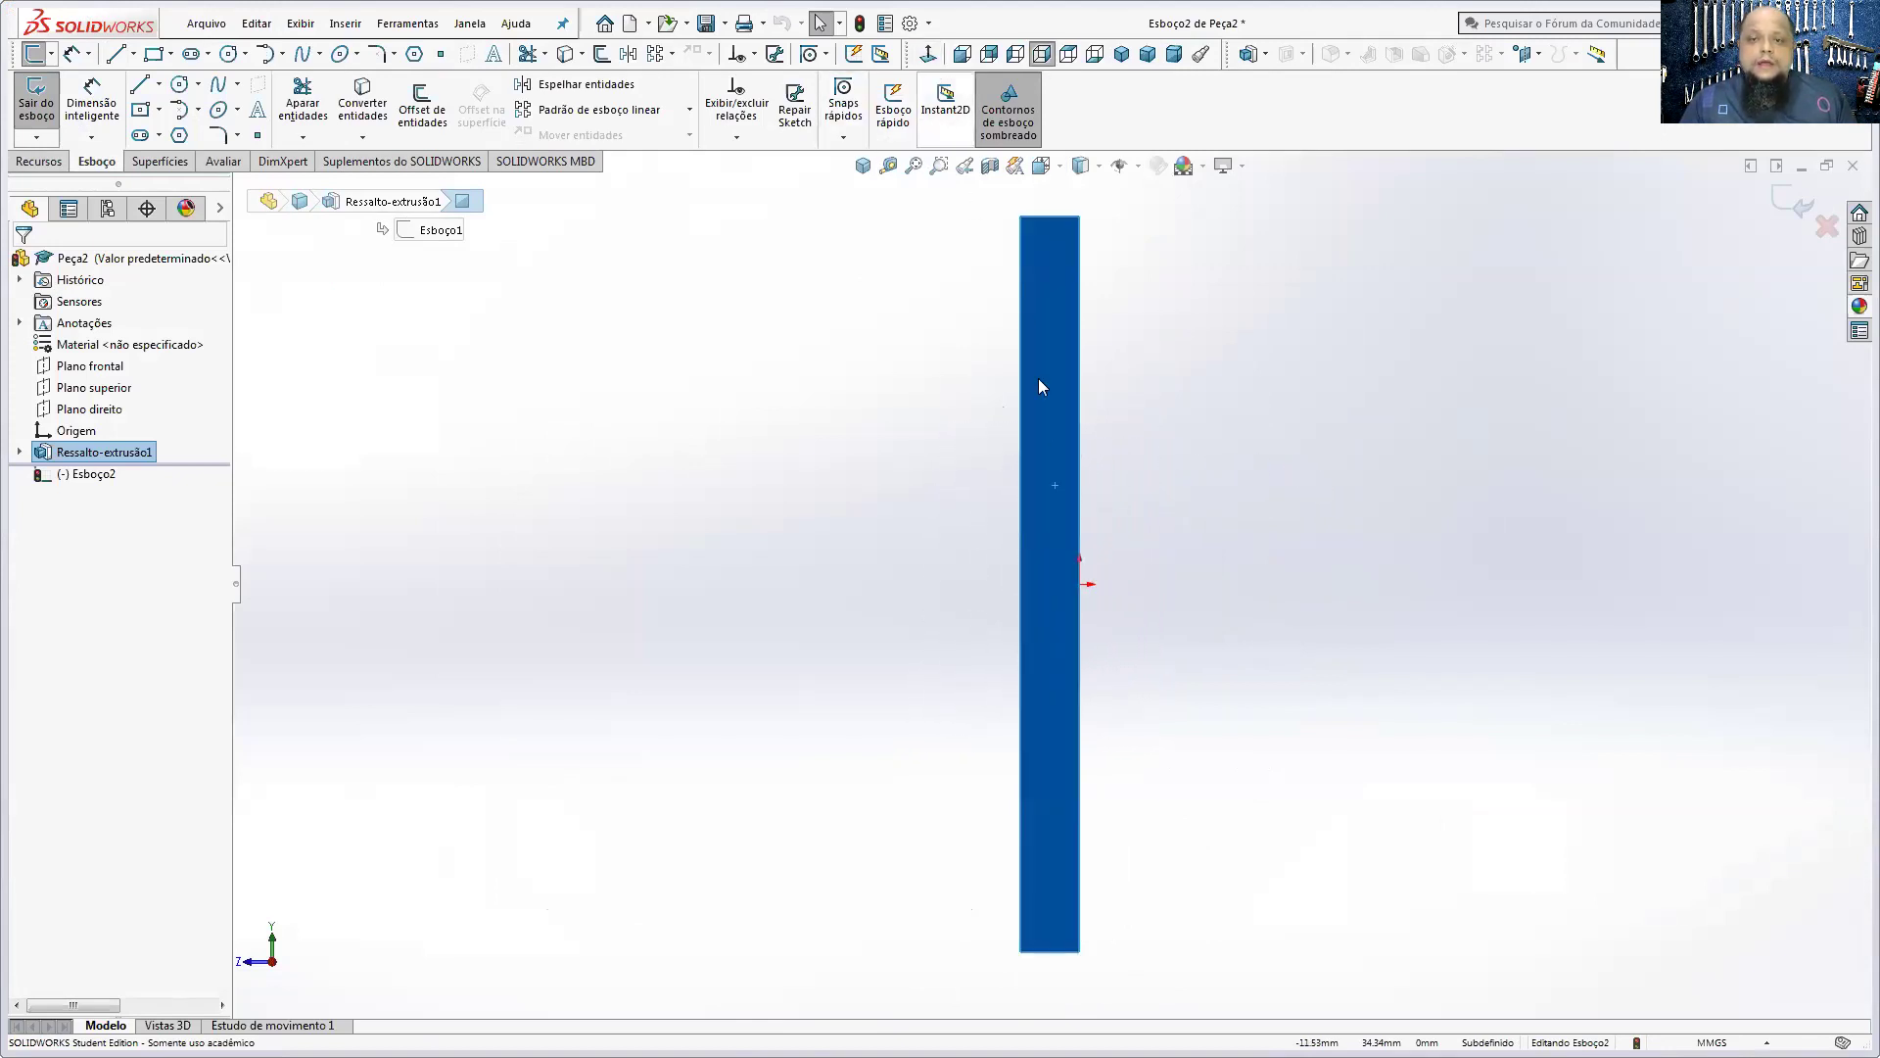
- Draw a corner rectangle beside the grey block
click(159, 111)
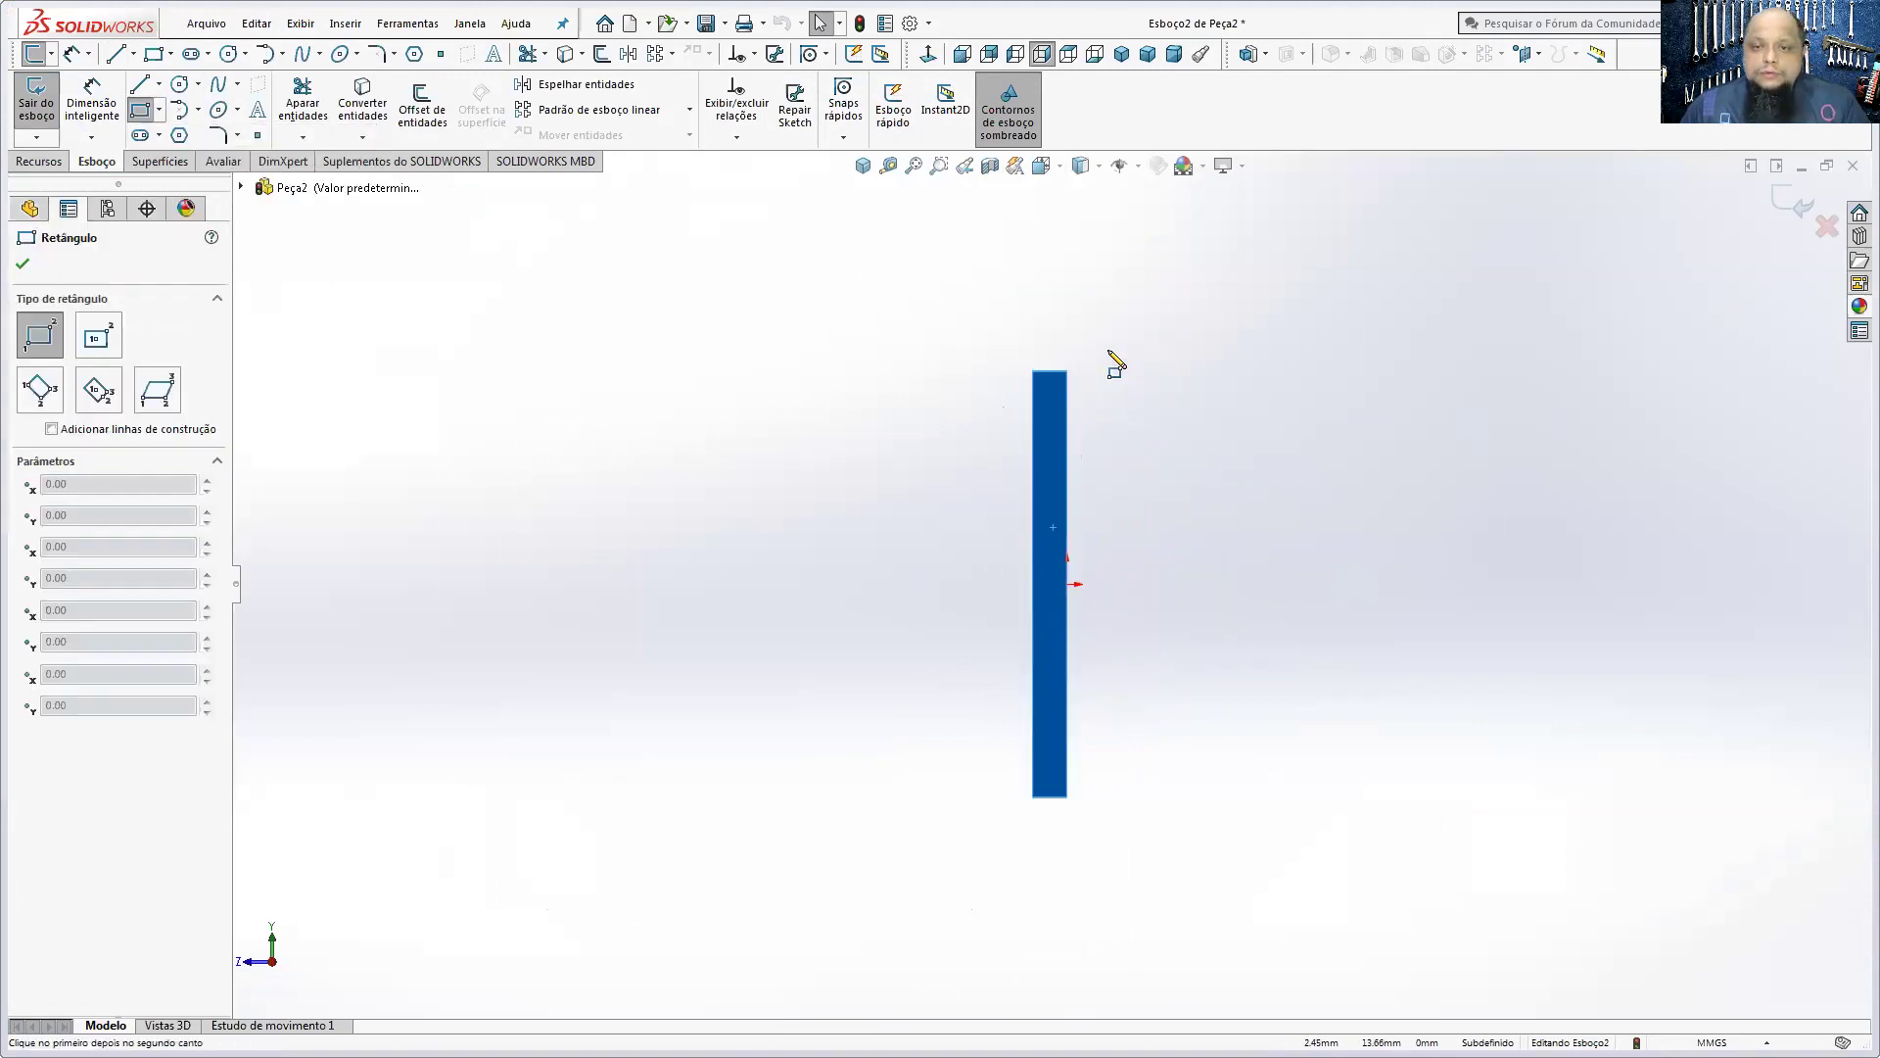
click(1108, 350)
click(1716, 851)
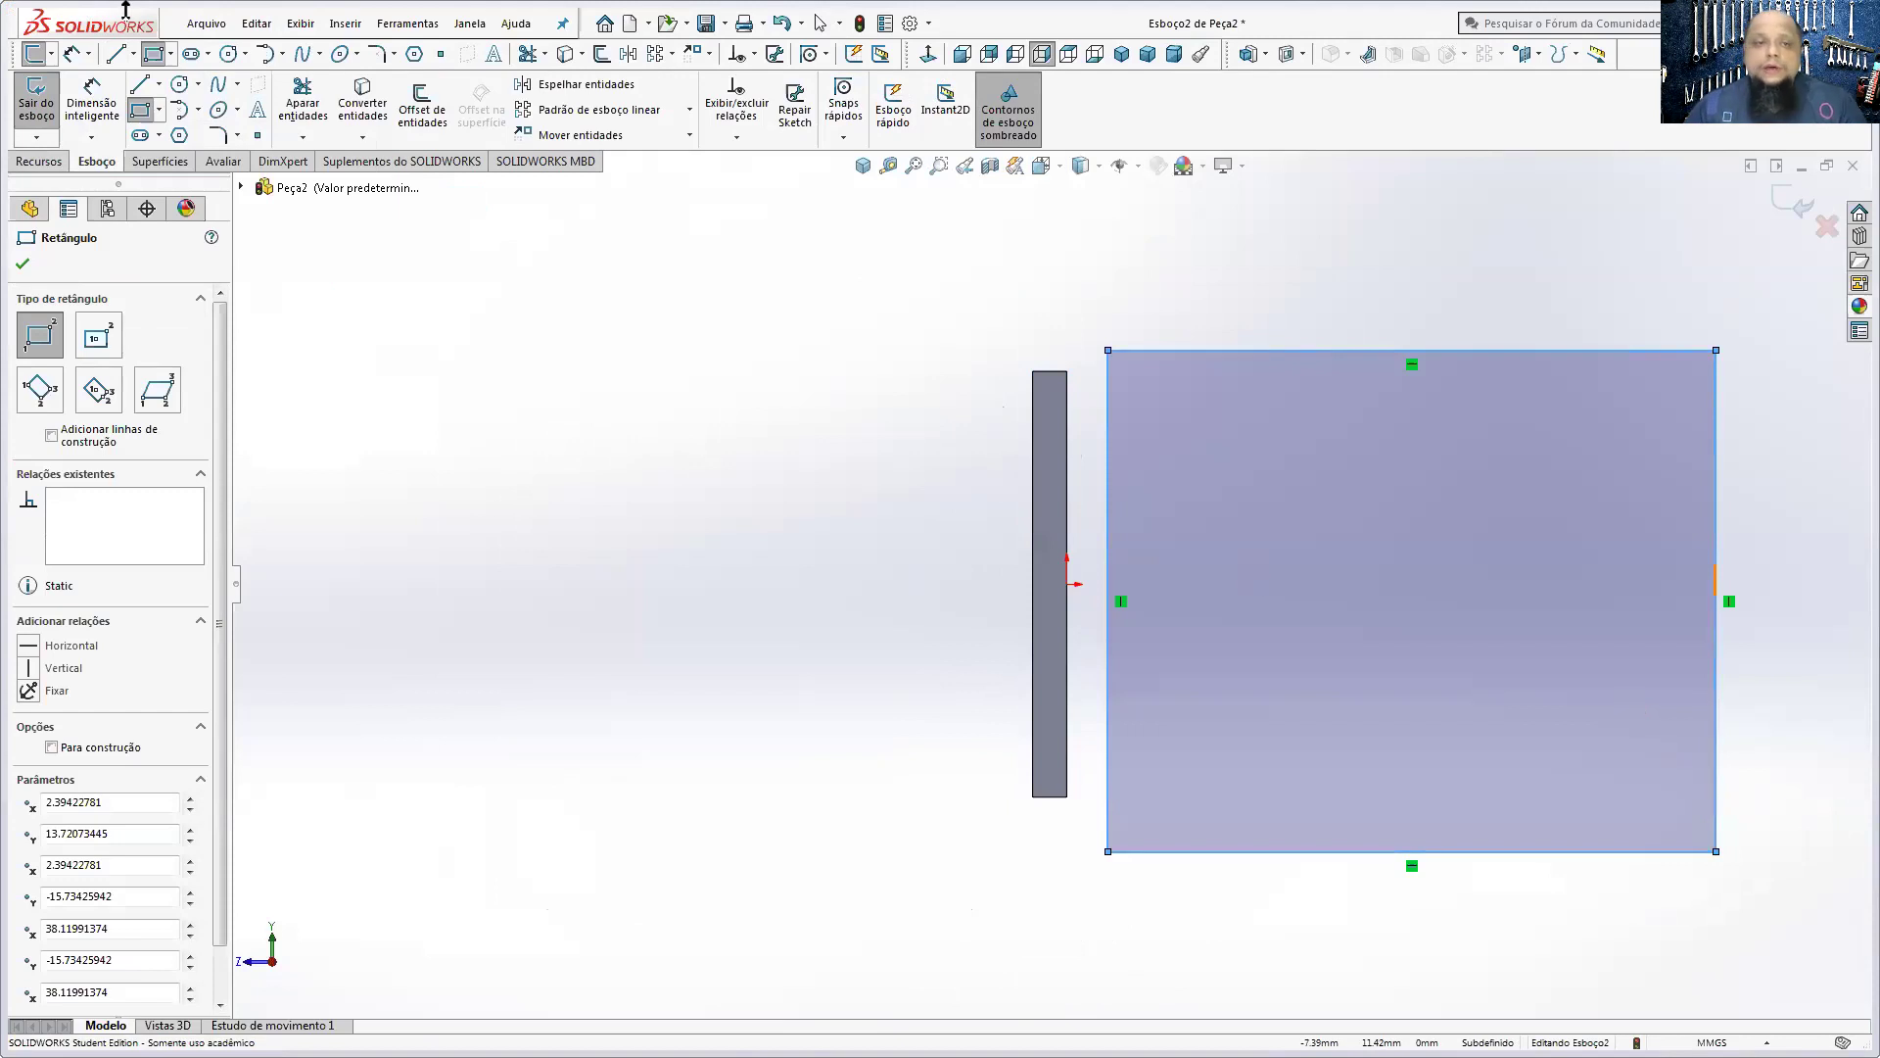
click(140, 110)
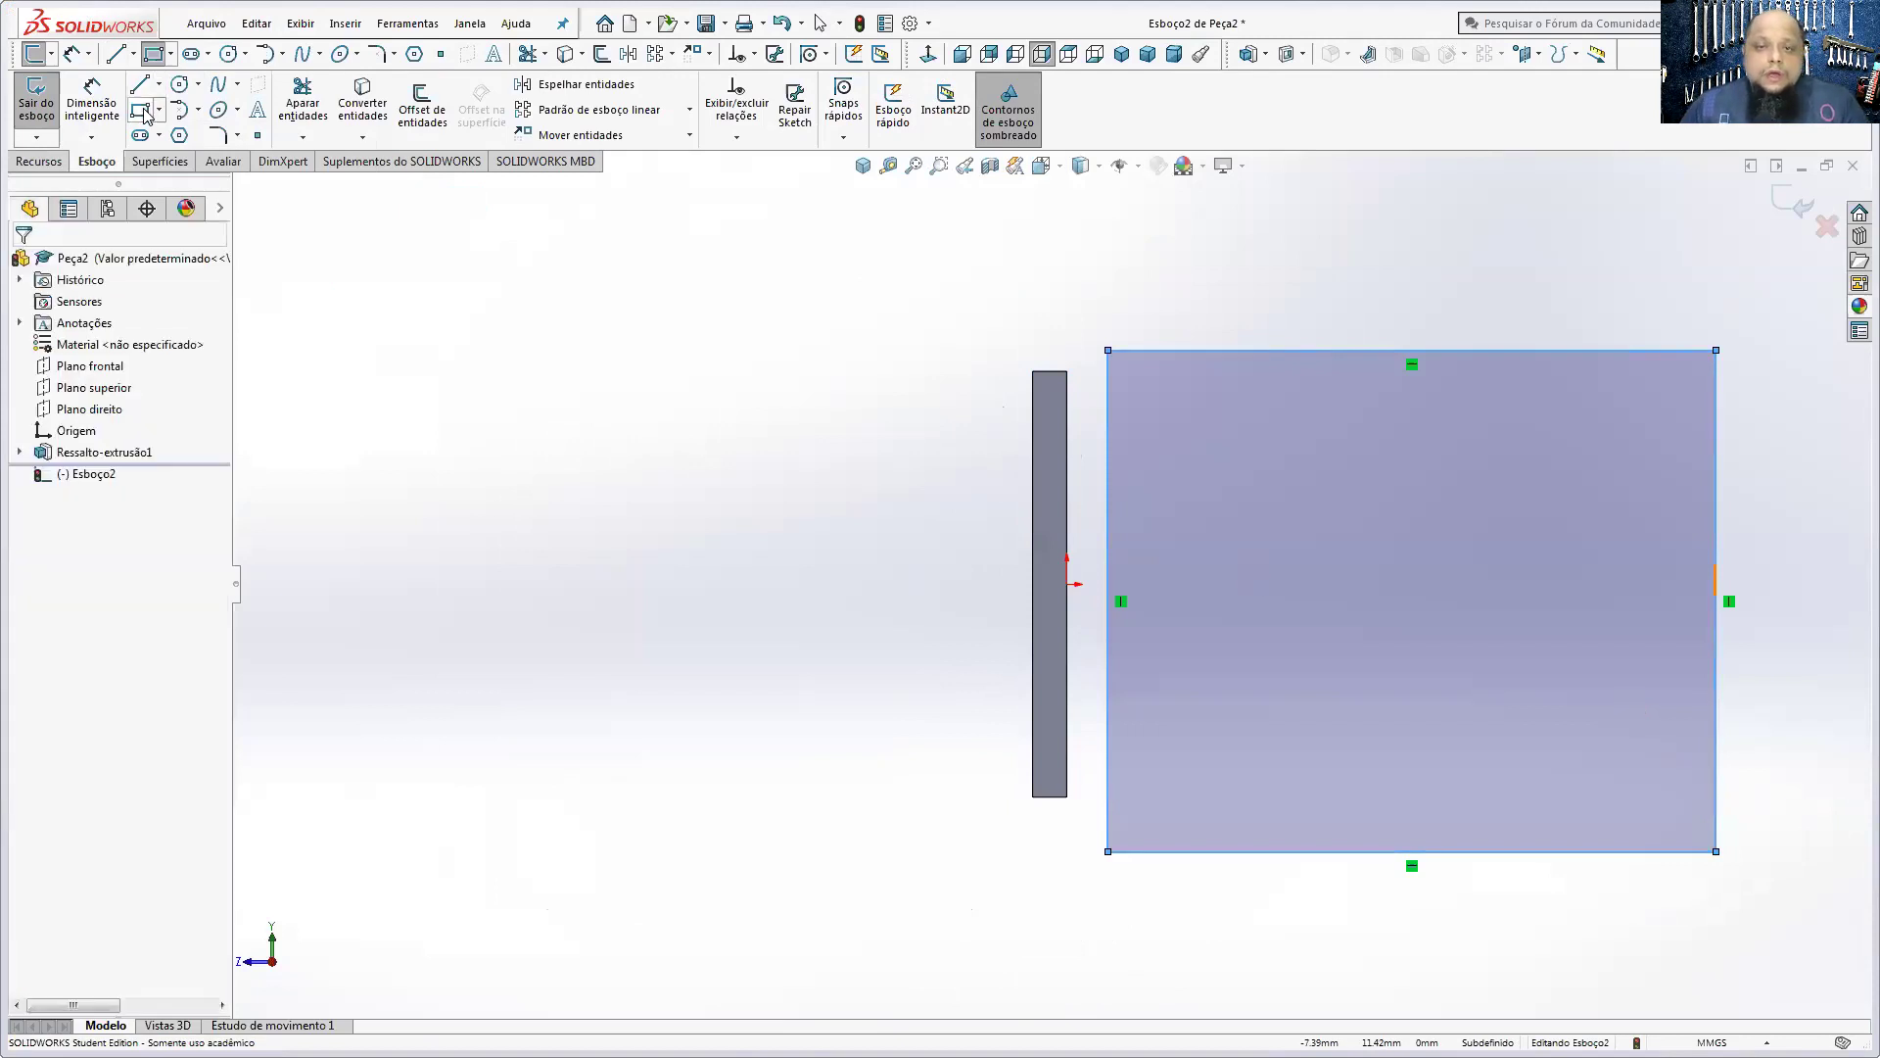
- Make the rectangle's top and left lines collinear with the block's edges
double_click(1158, 357)
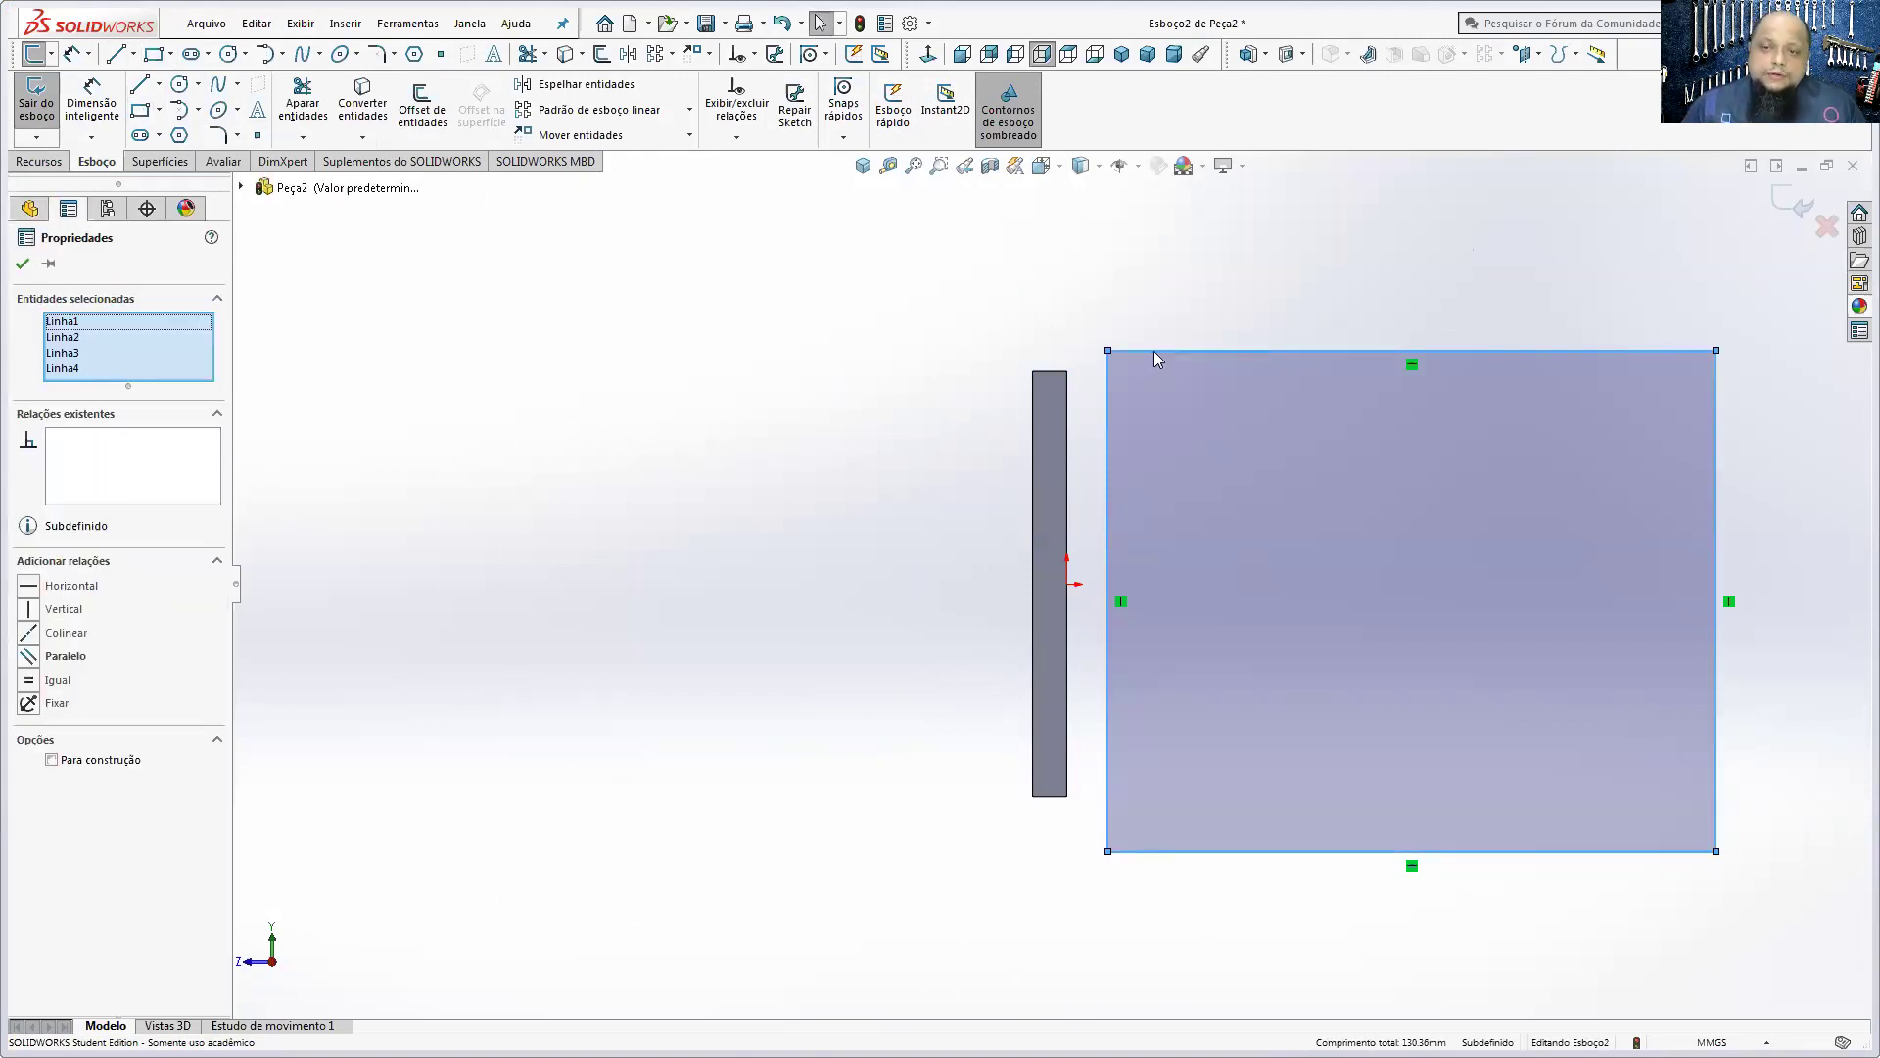
click(1124, 350)
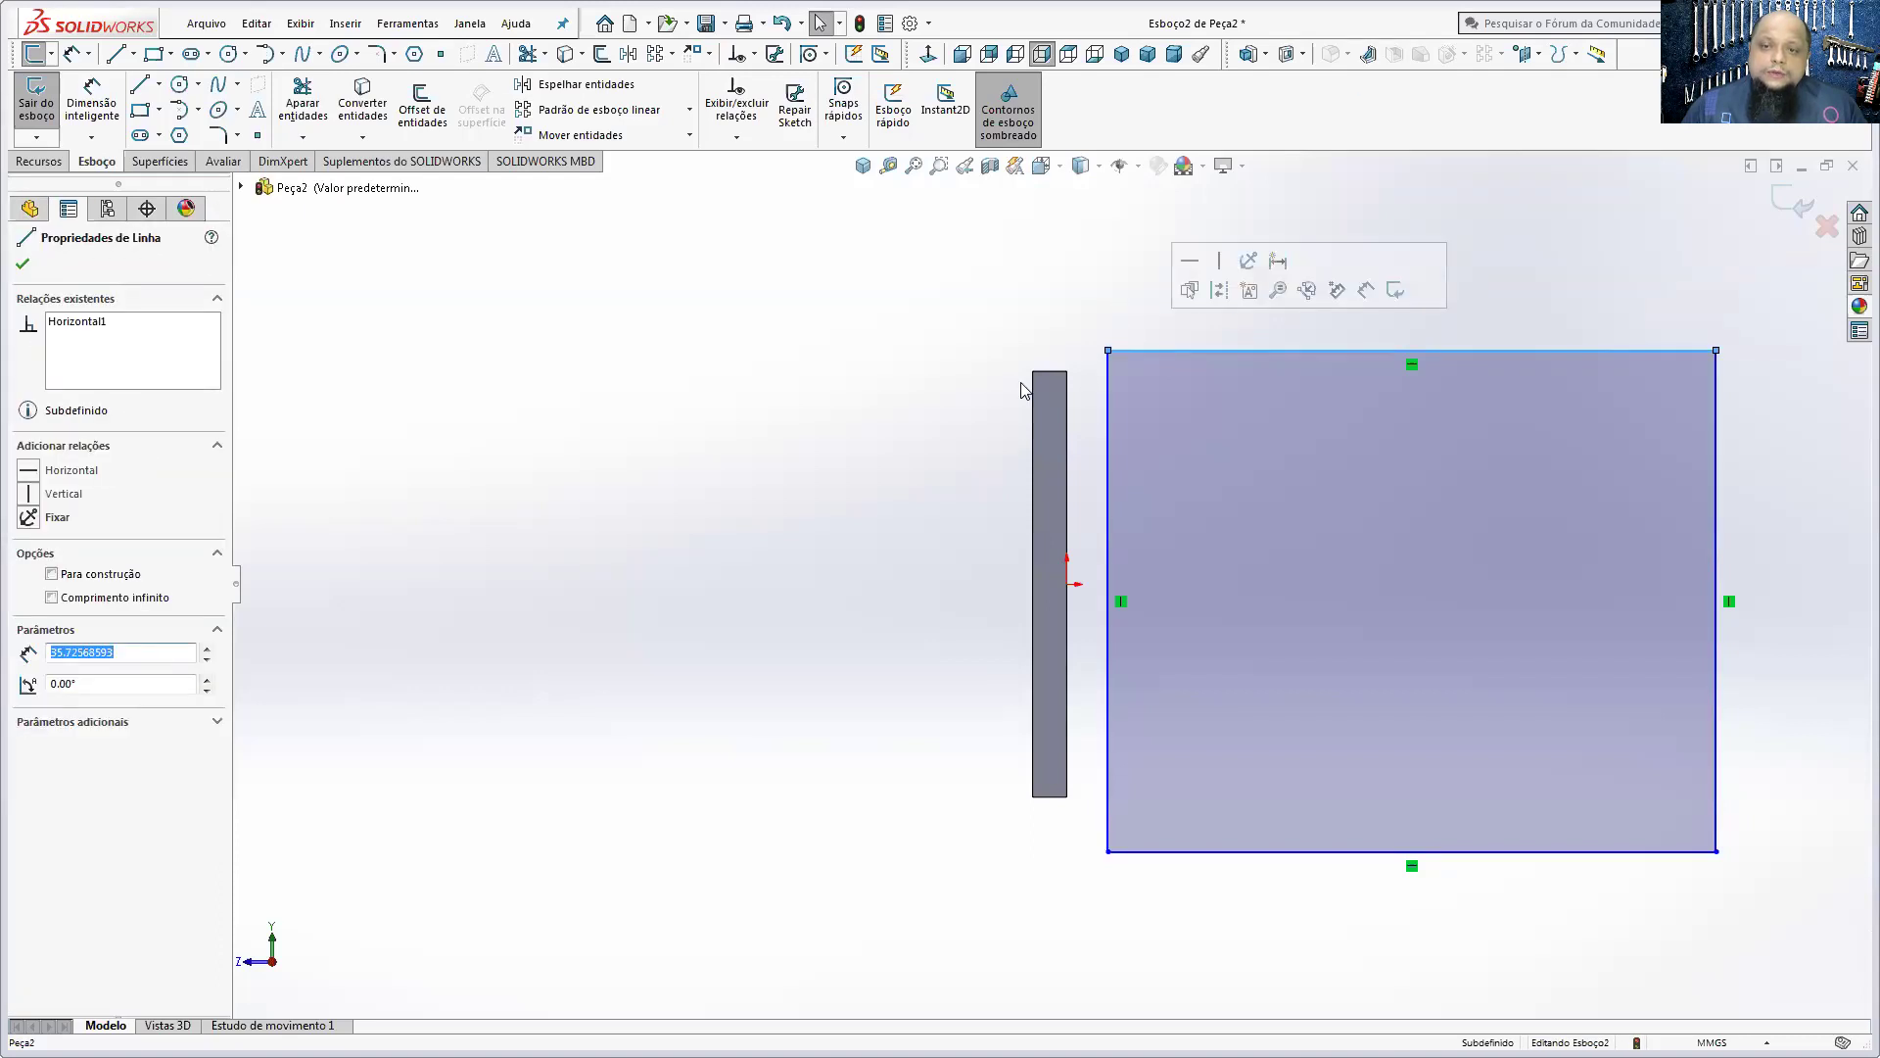
ctrl+click(1043, 380)
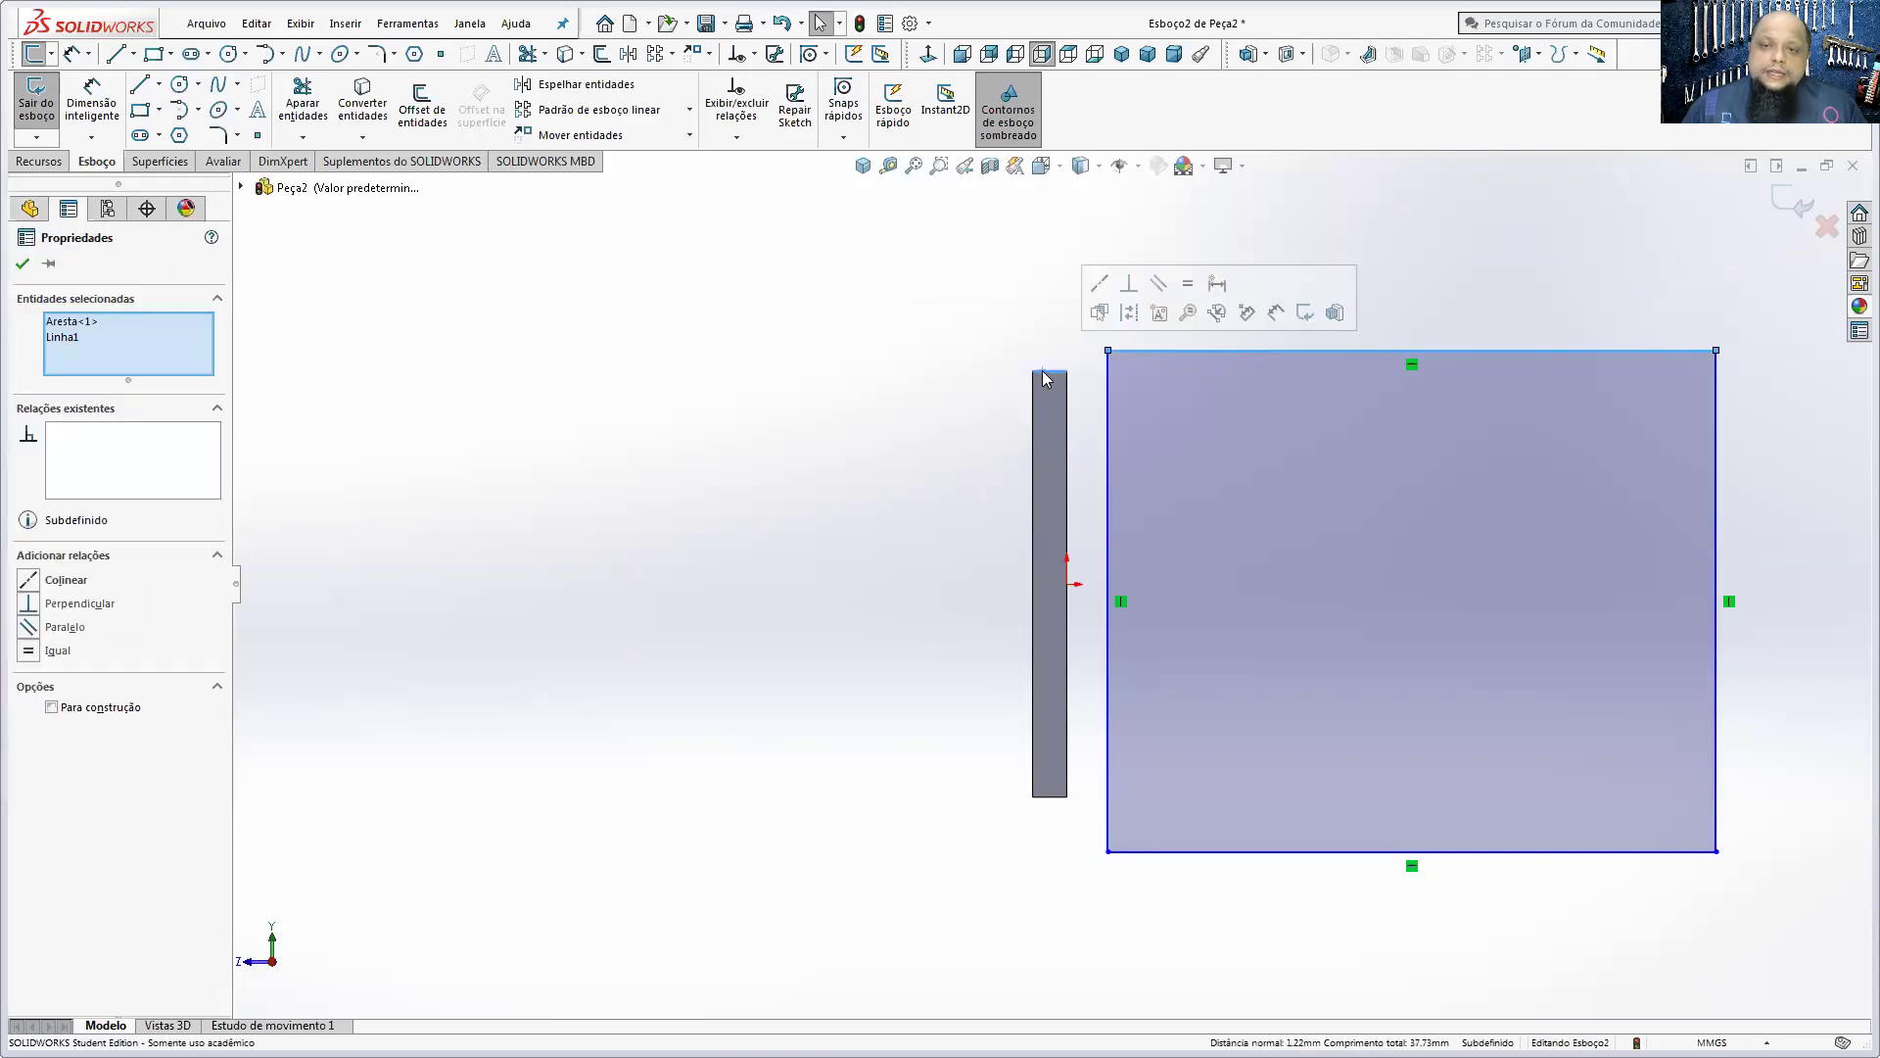
click(1094, 281)
click(821, 240)
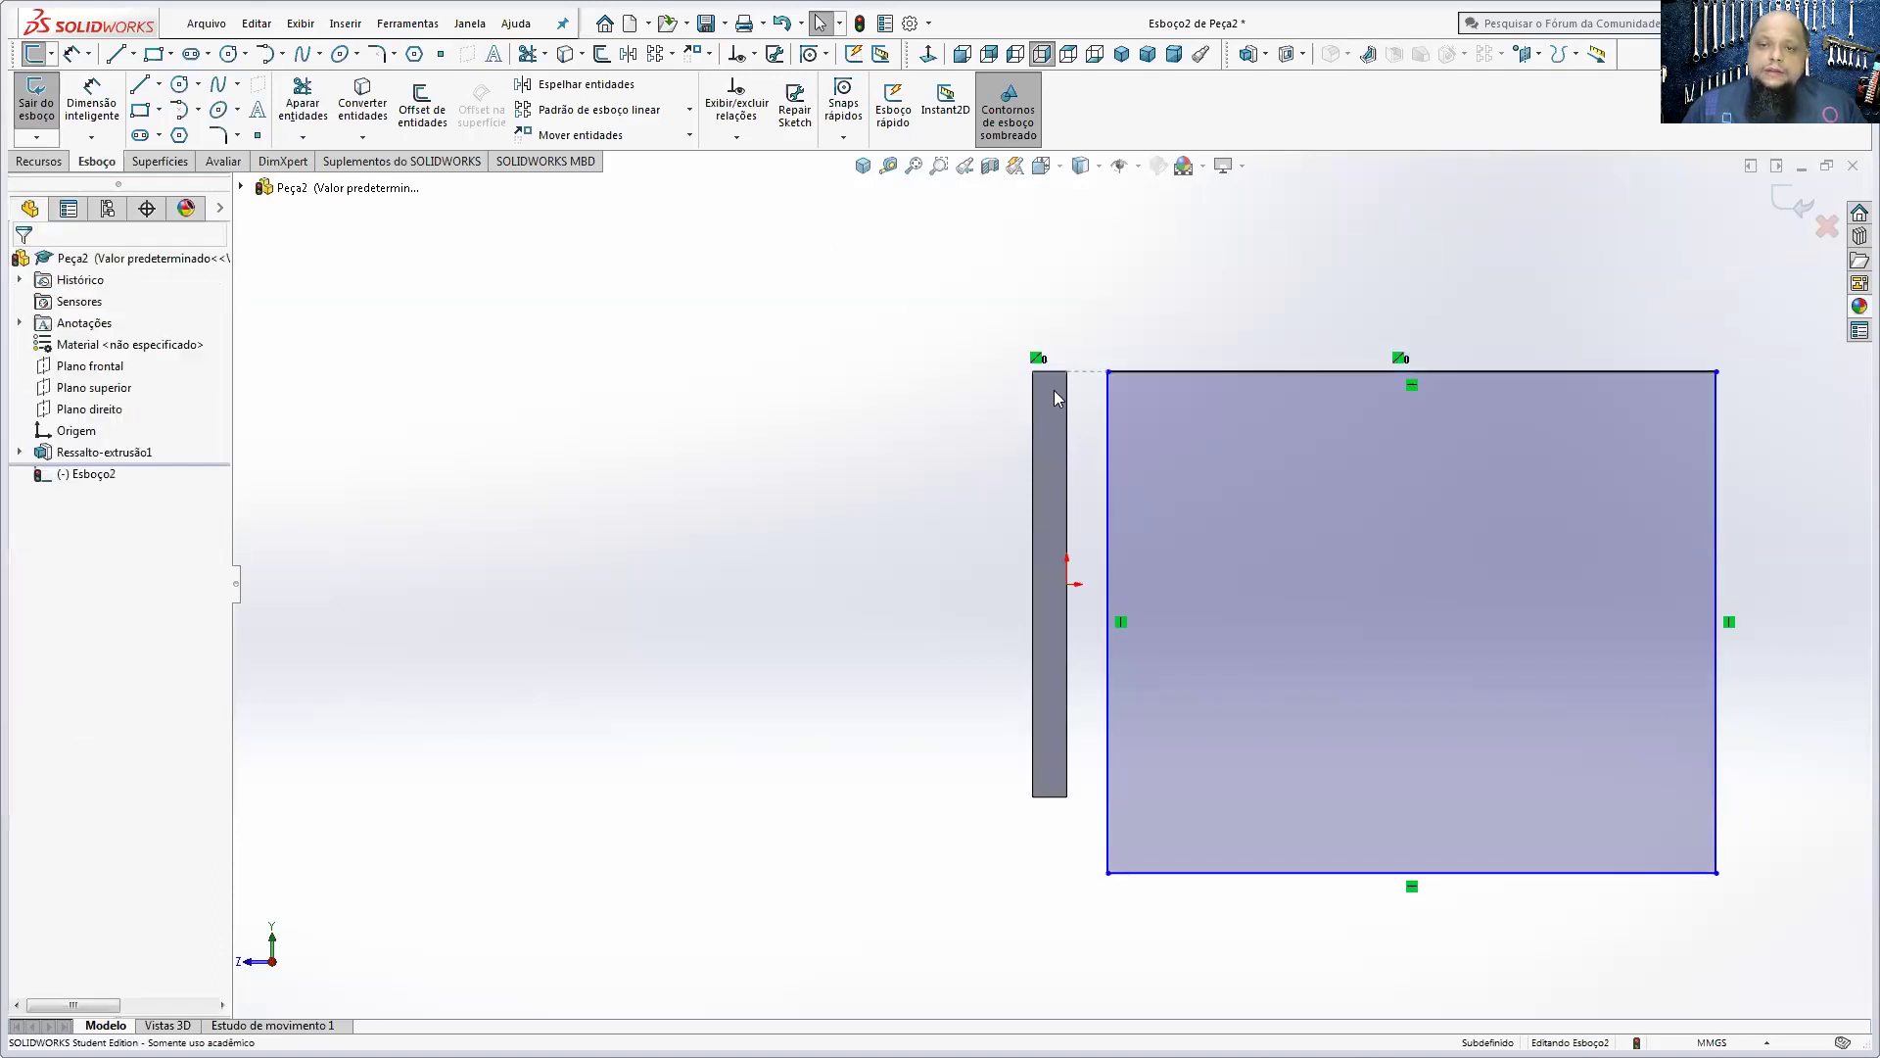
click(1109, 411)
ctrl+click(1069, 411)
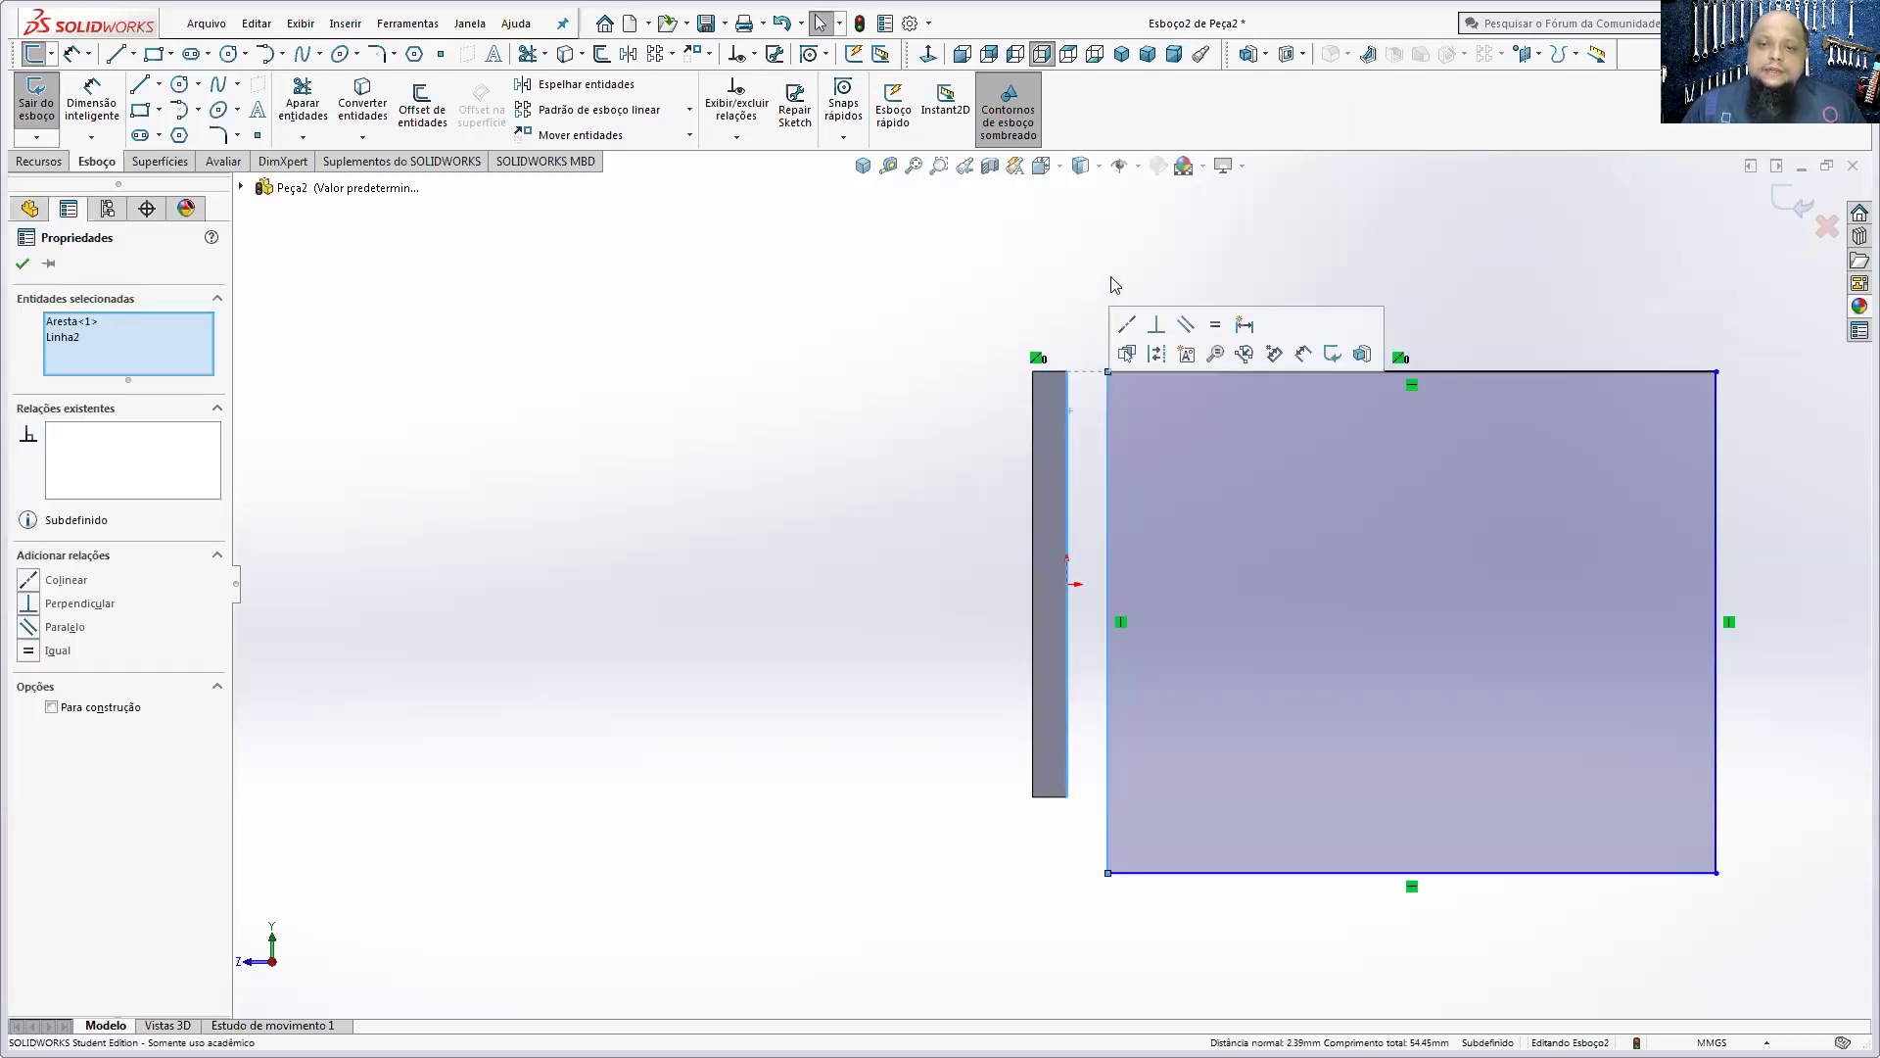
click(1118, 331)
click(1093, 268)
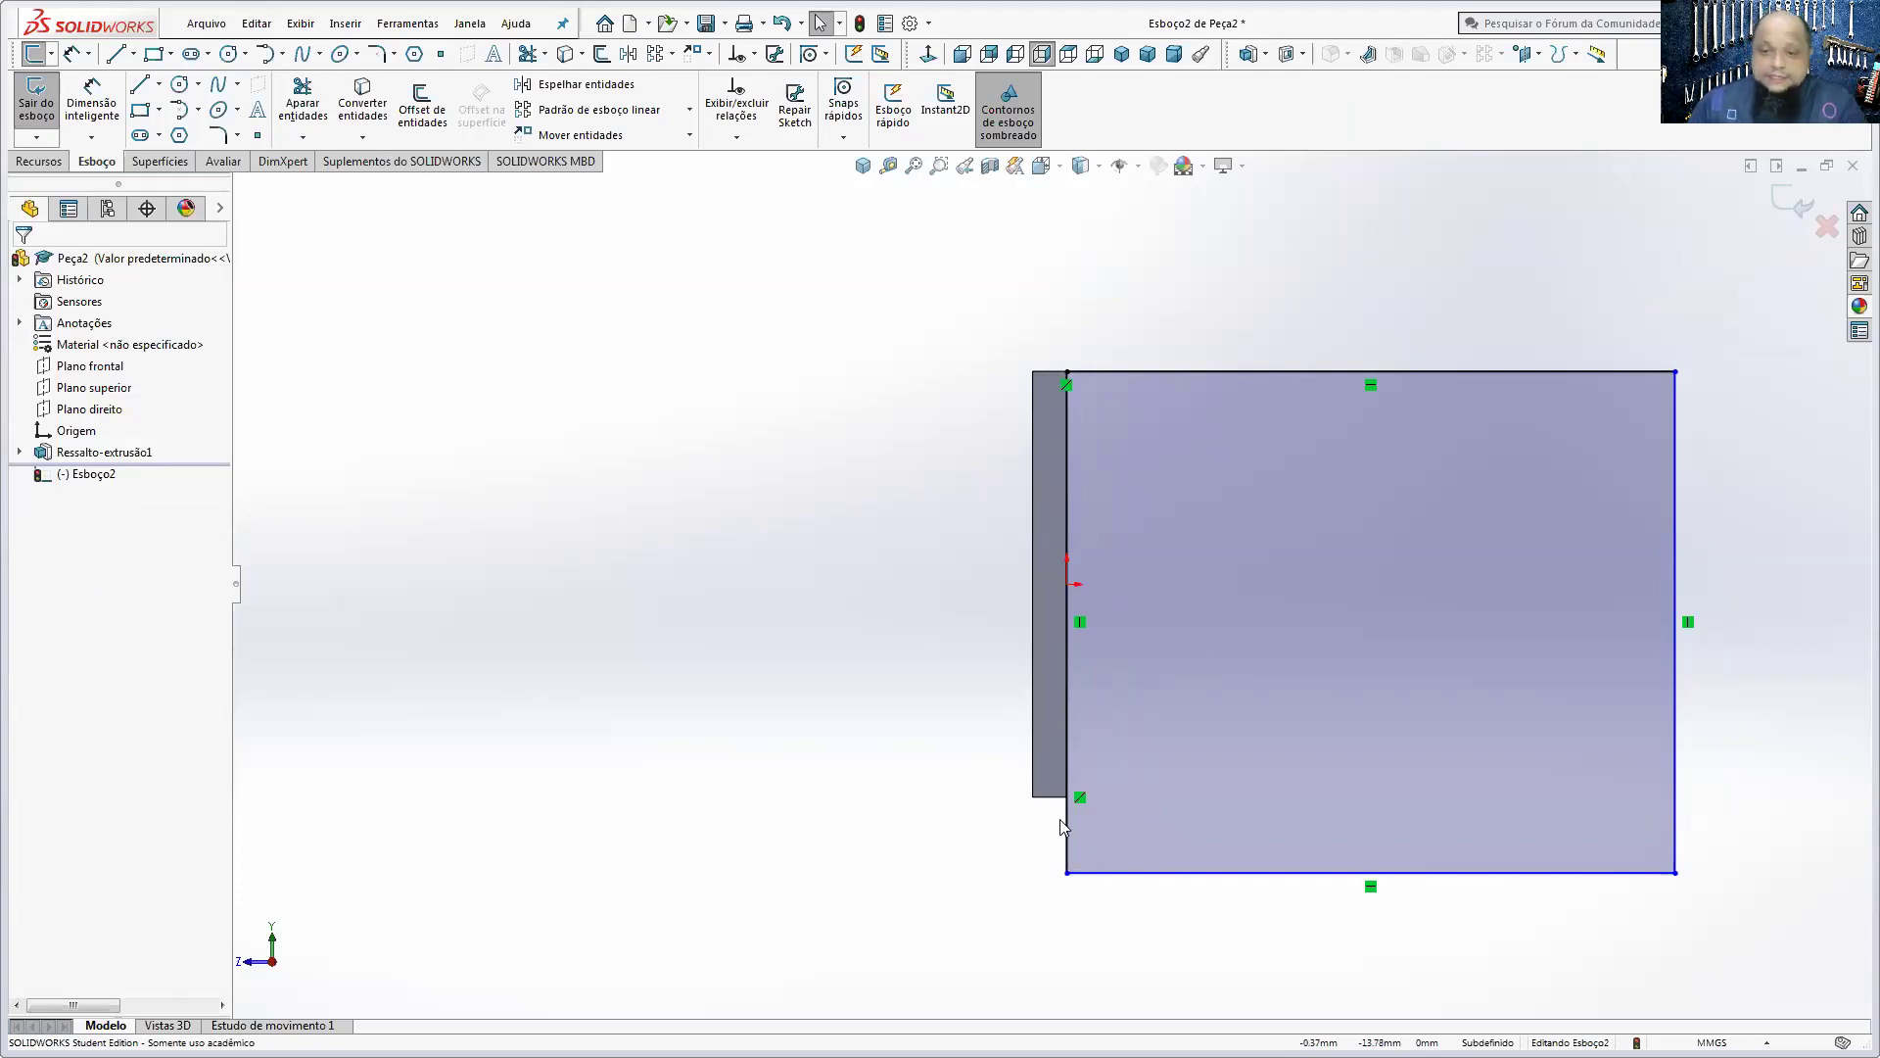
- Make the rectangle's bottom line collinear with the block's bottom edge
click(1085, 872)
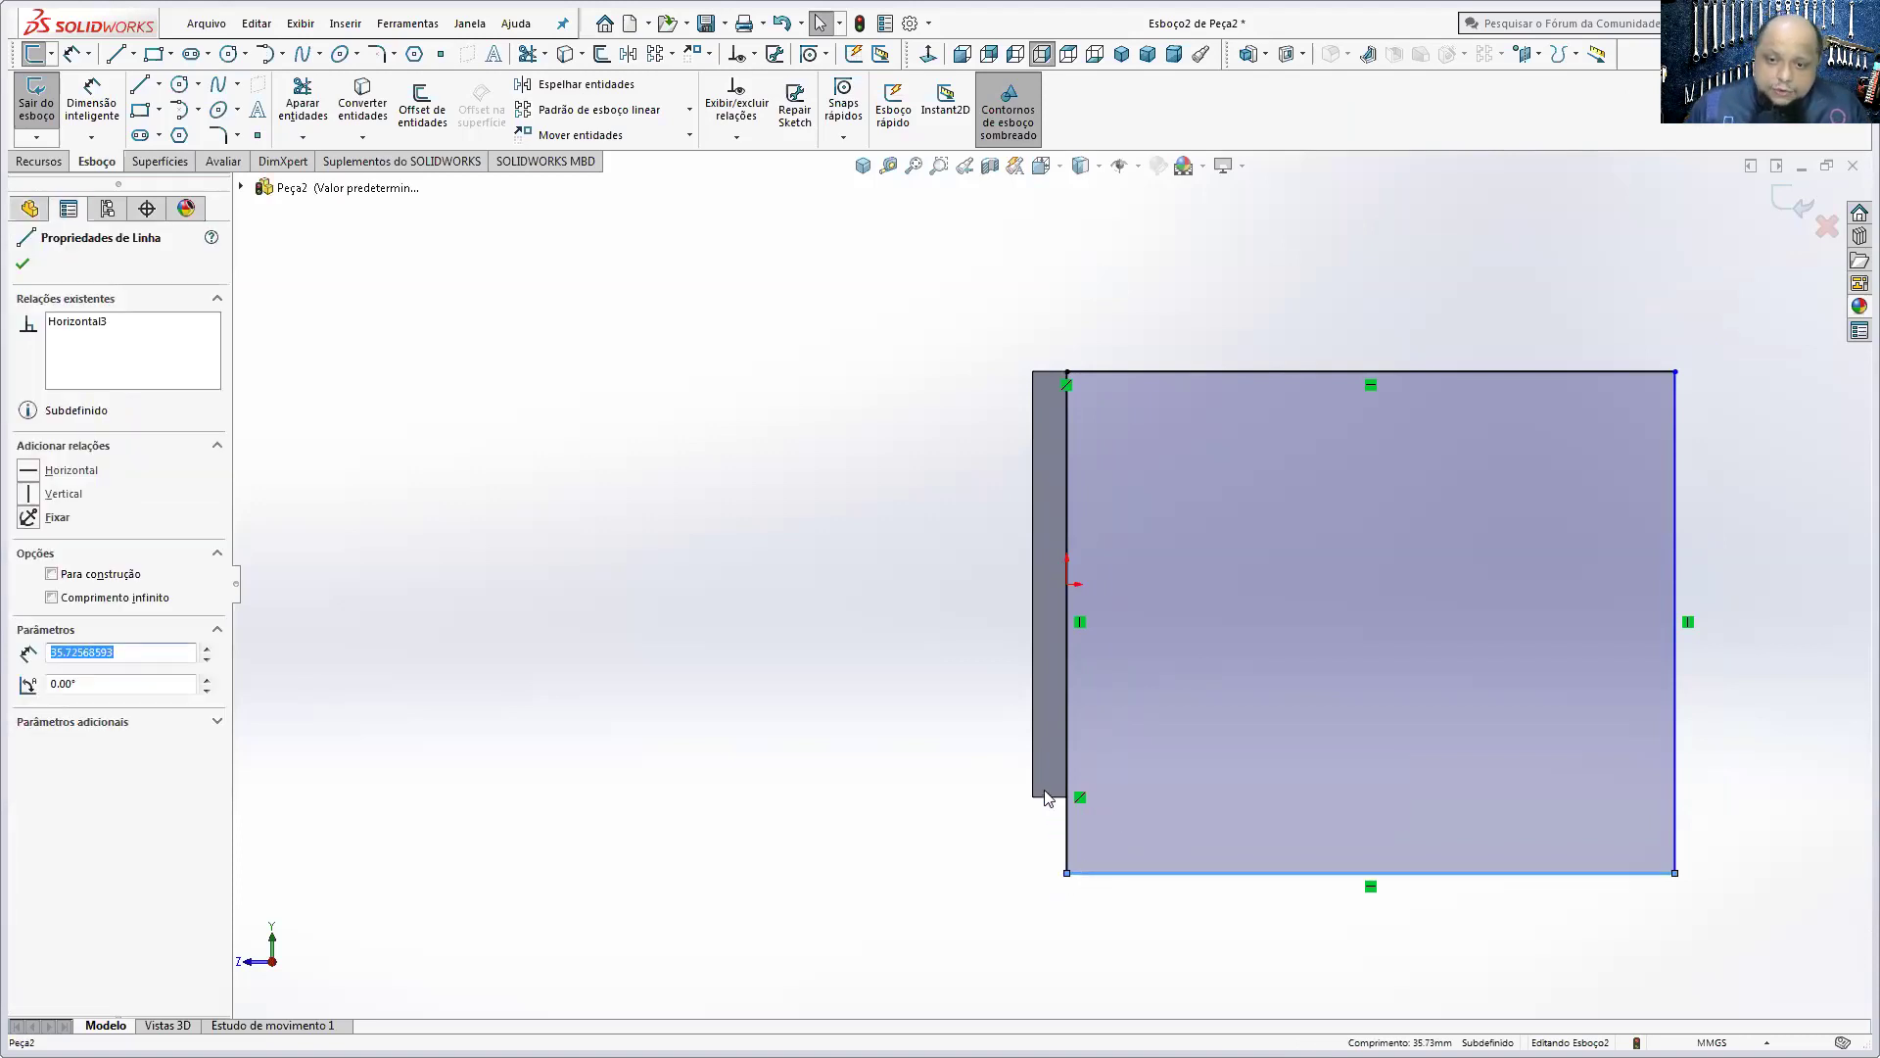
ctrl+click(1045, 798)
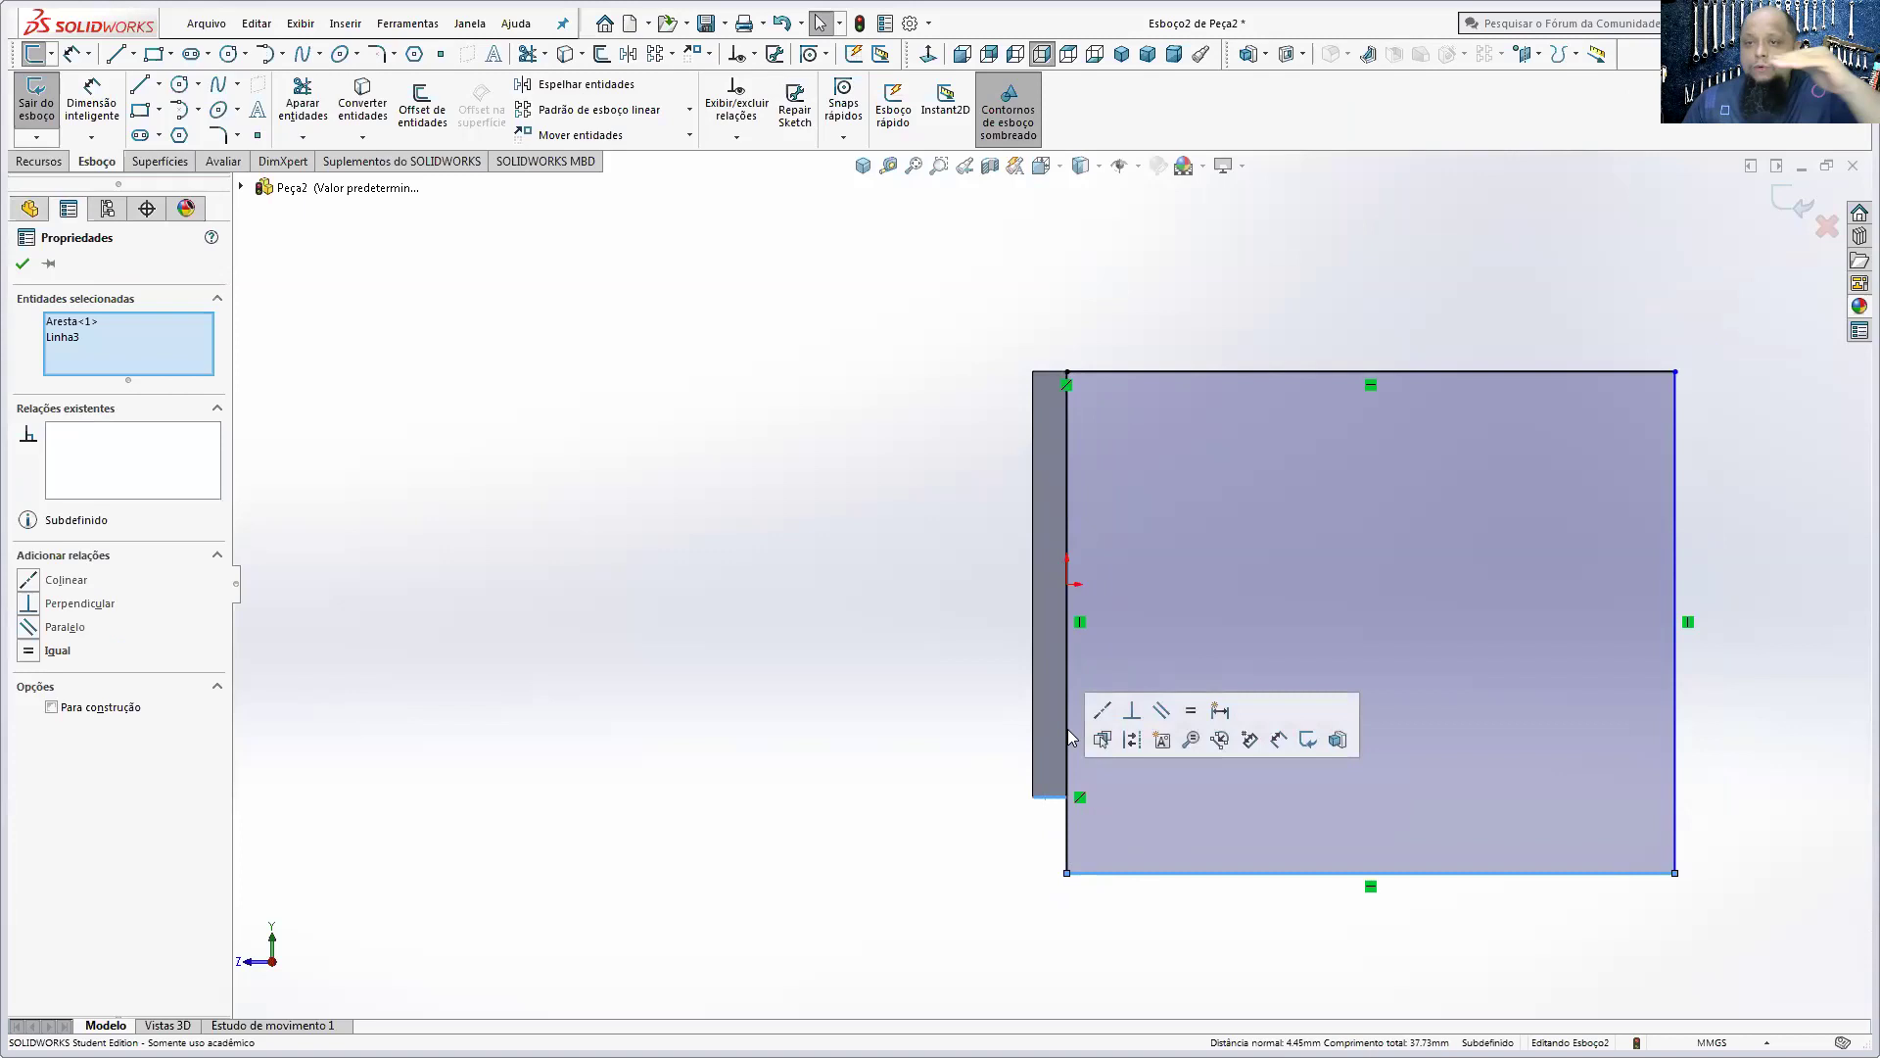
click(1102, 710)
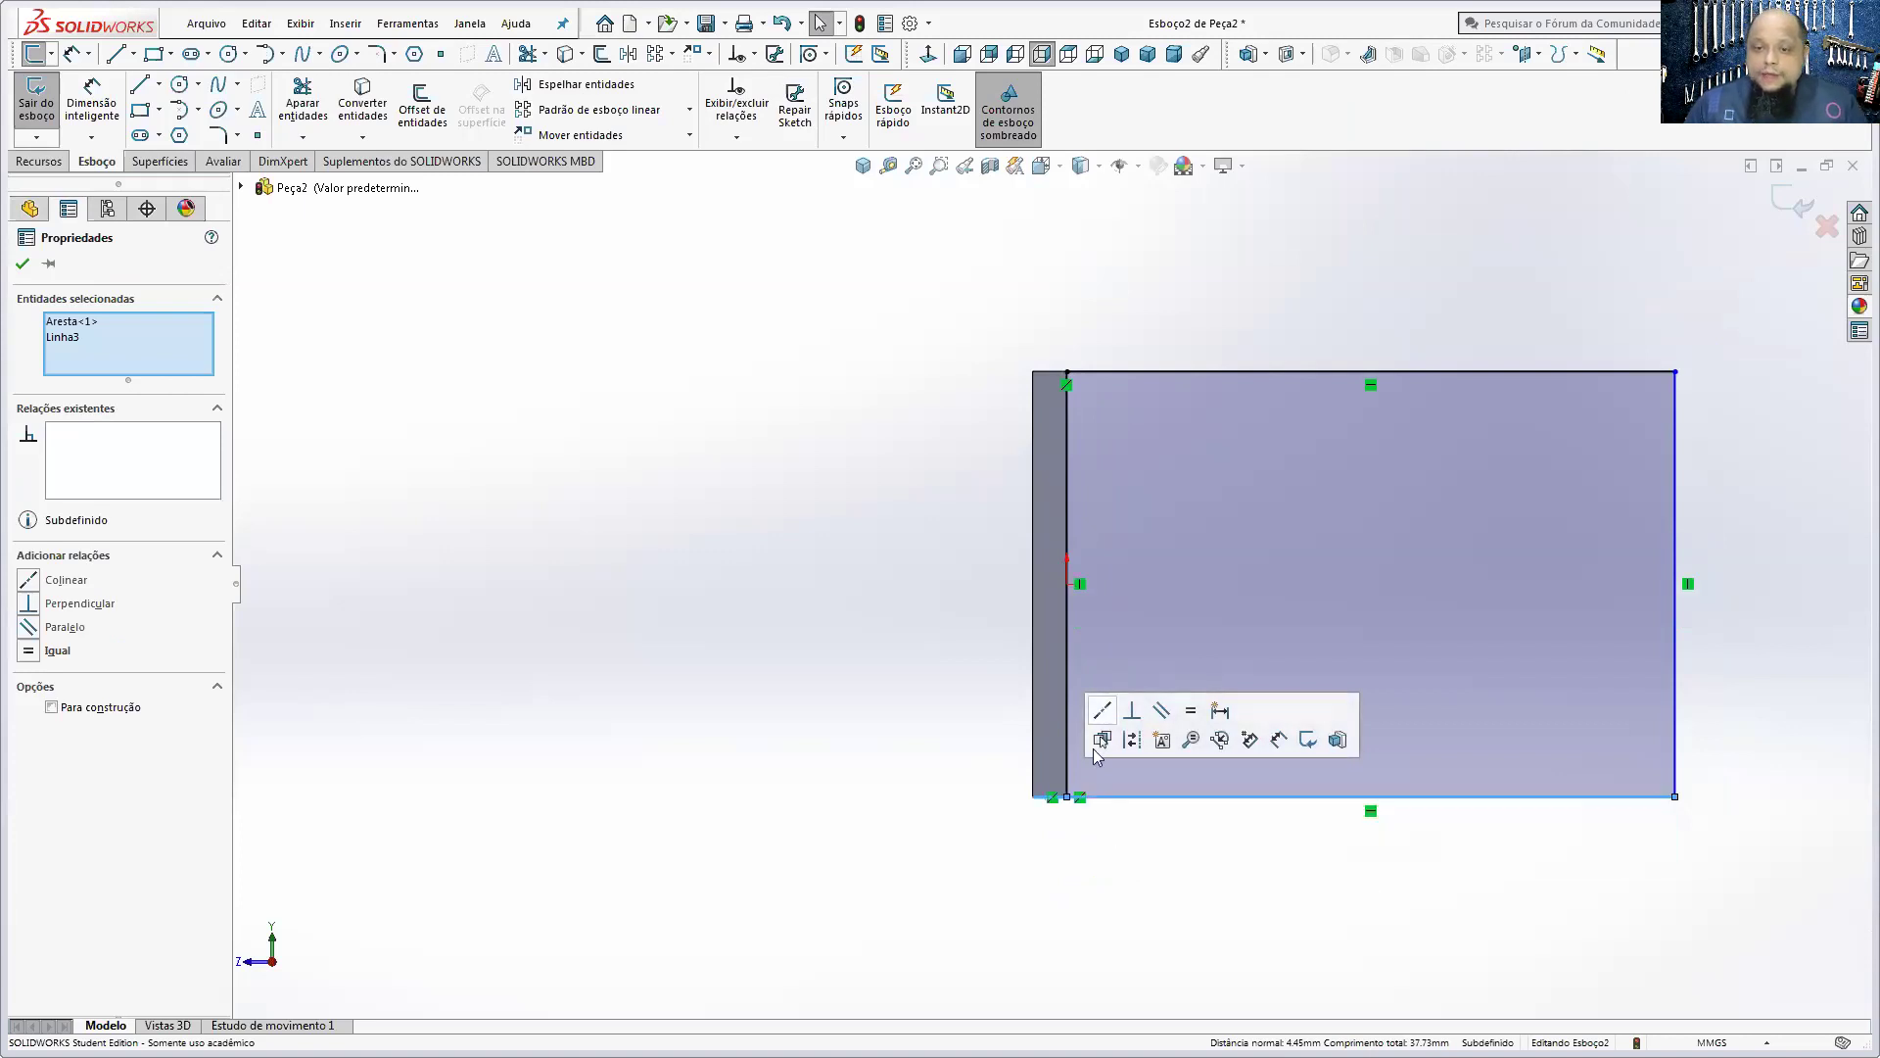
click(1272, 845)
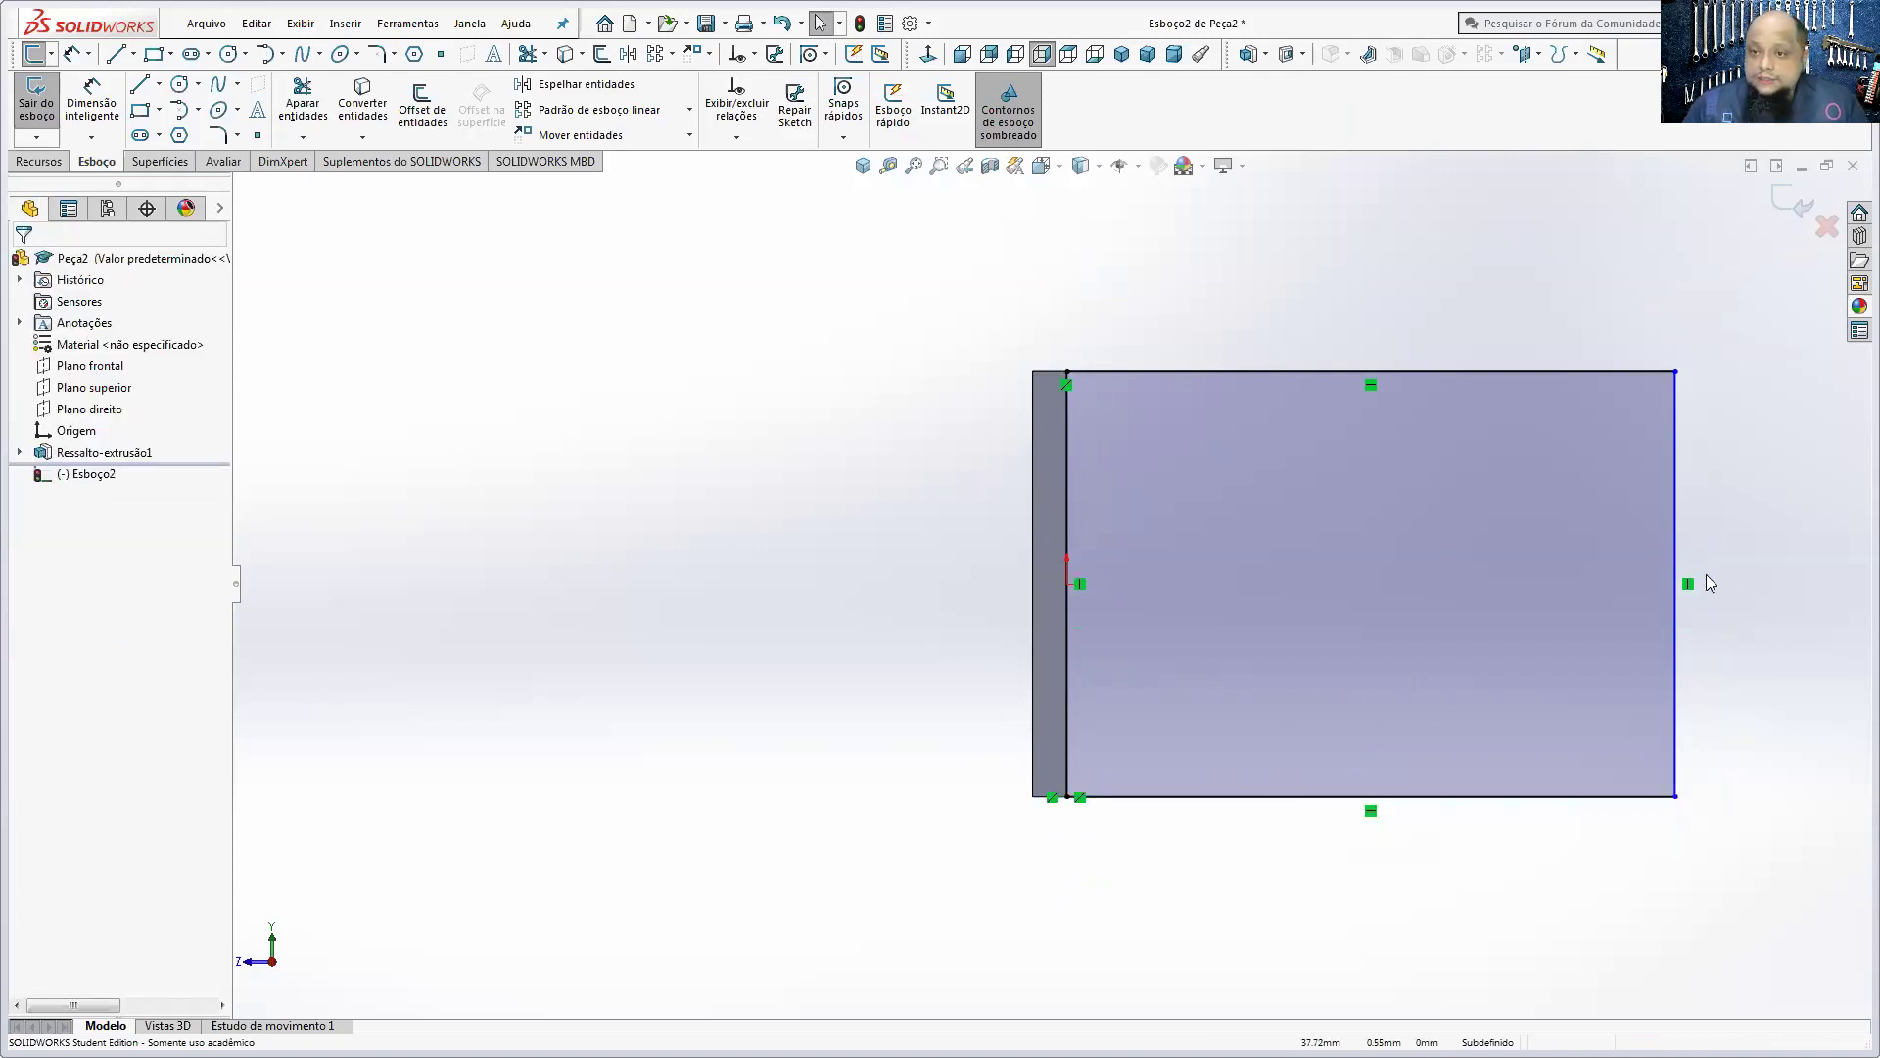
mouse_move(1678, 545)
mouse_down()
mouse_move(1759, 538)
mouse_move(1662, 580)
mouse_up()
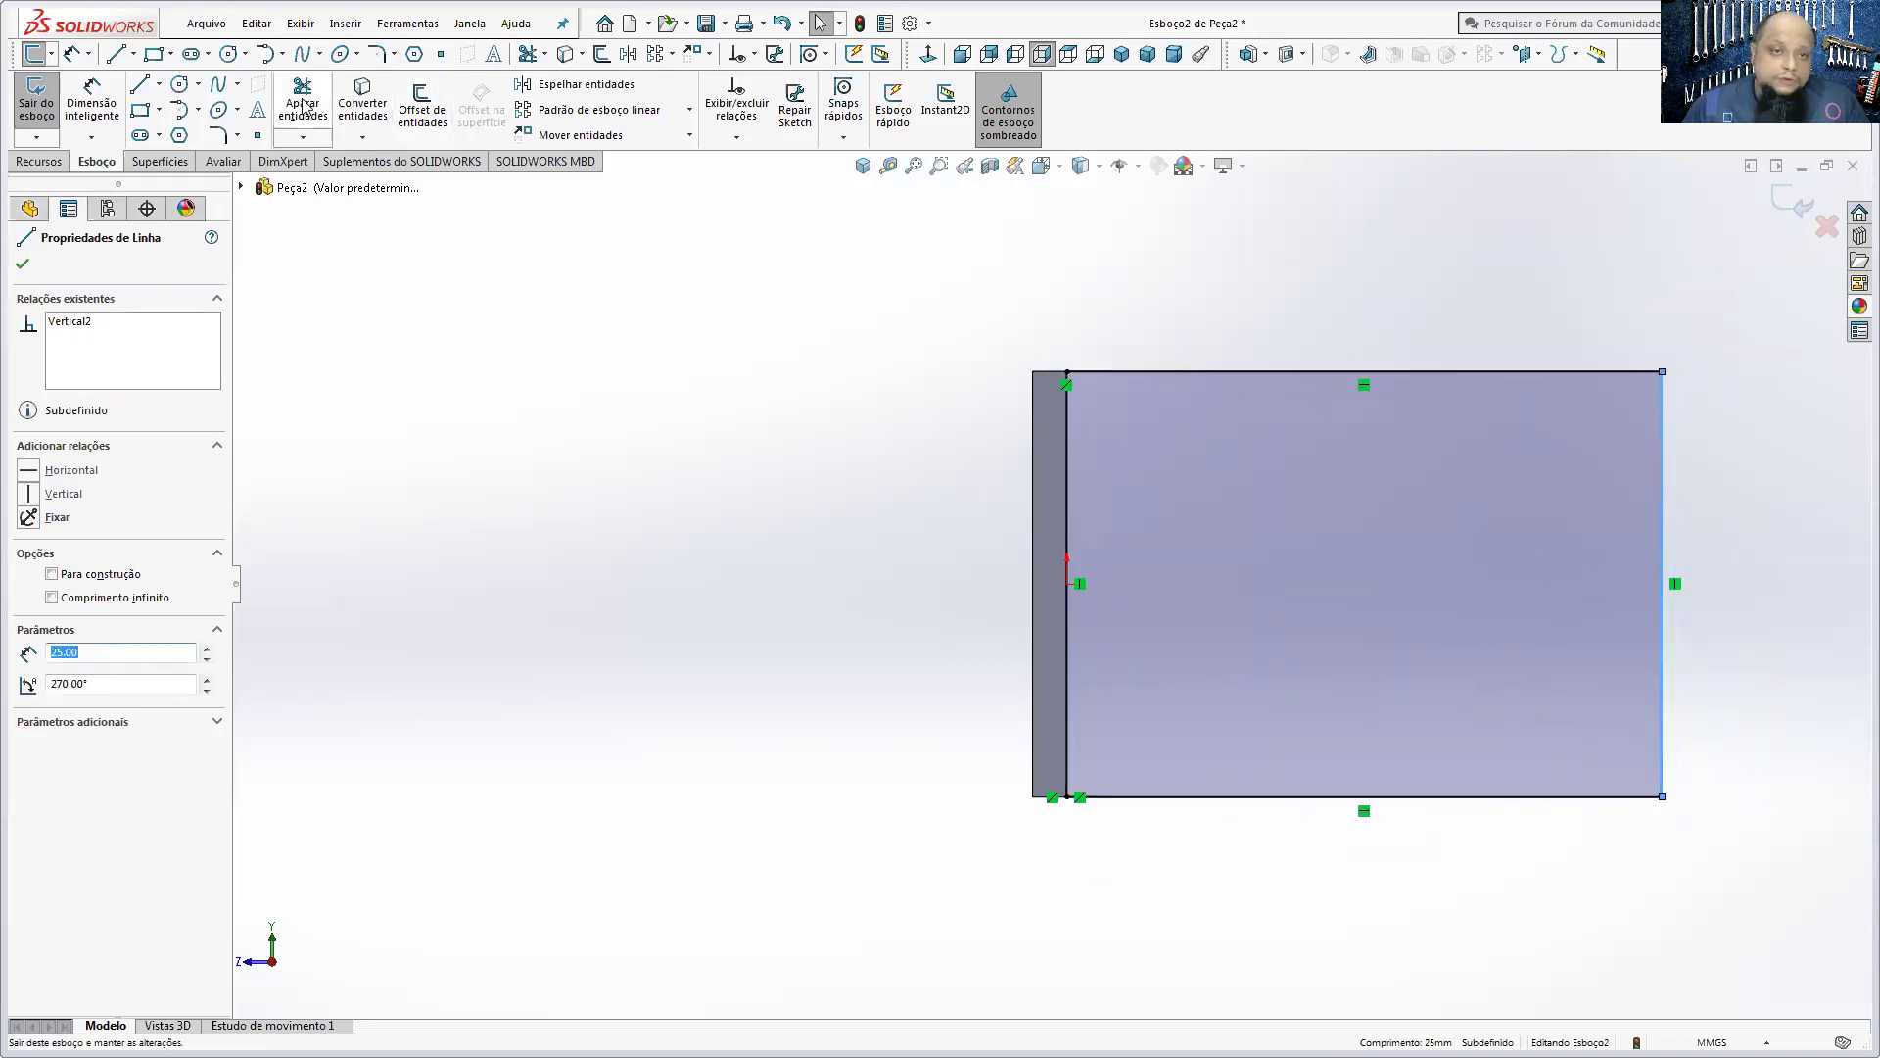
- Draw a 12.5 mm-radius circle centred on the rectangle's right-edge midpoint
click(180, 83)
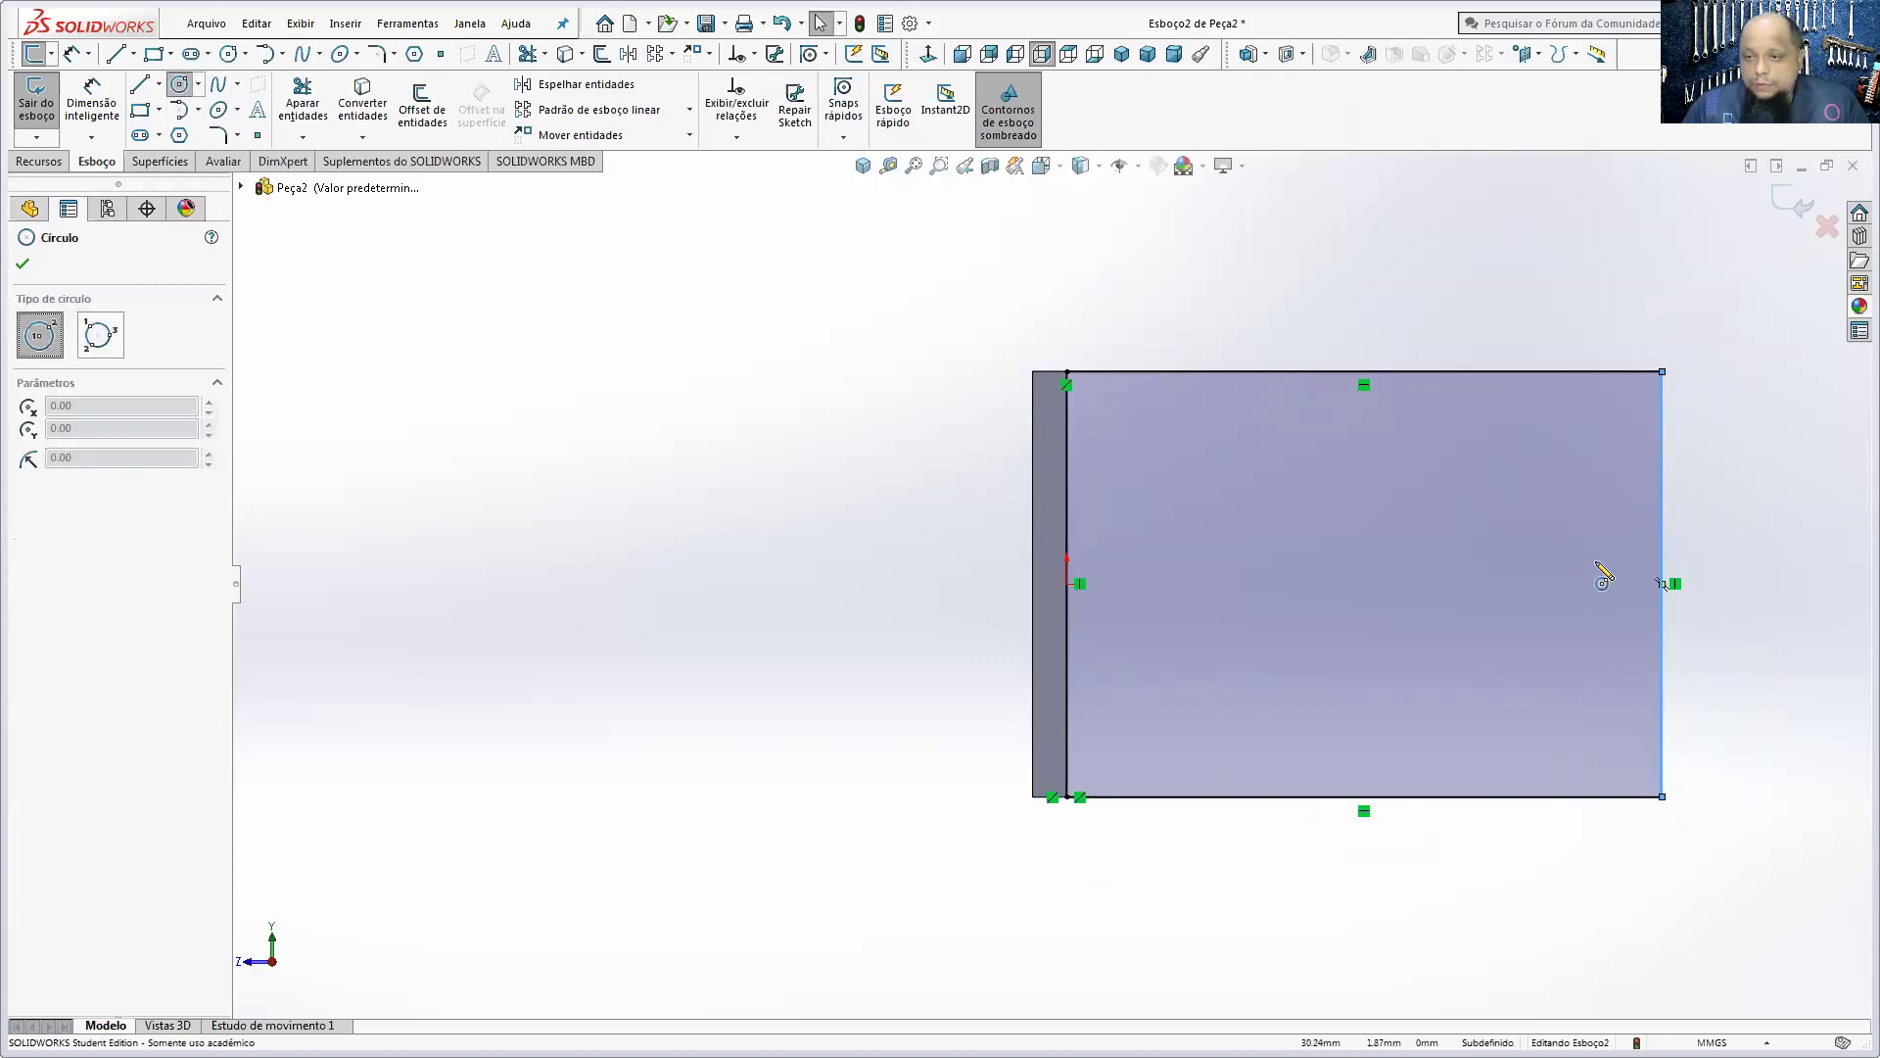
click(1662, 583)
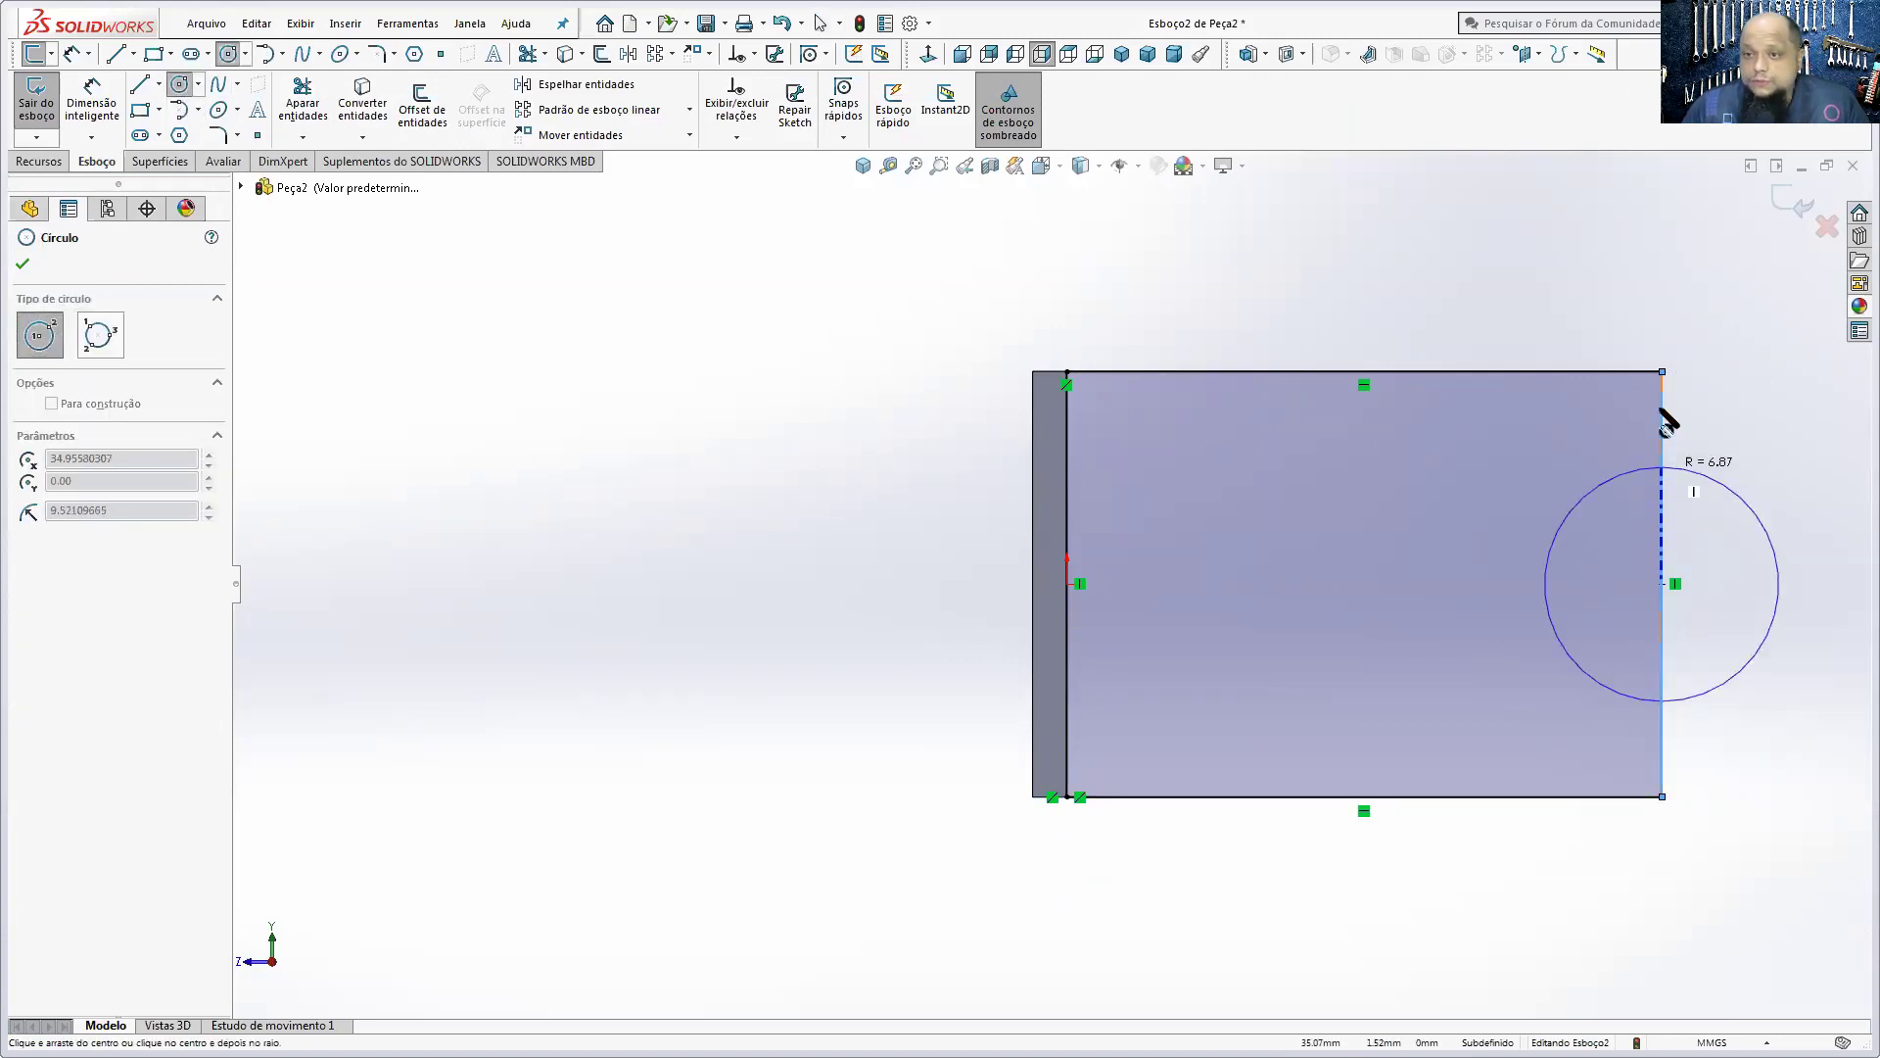
click(1662, 372)
scroll(1679, 660, up, 3)
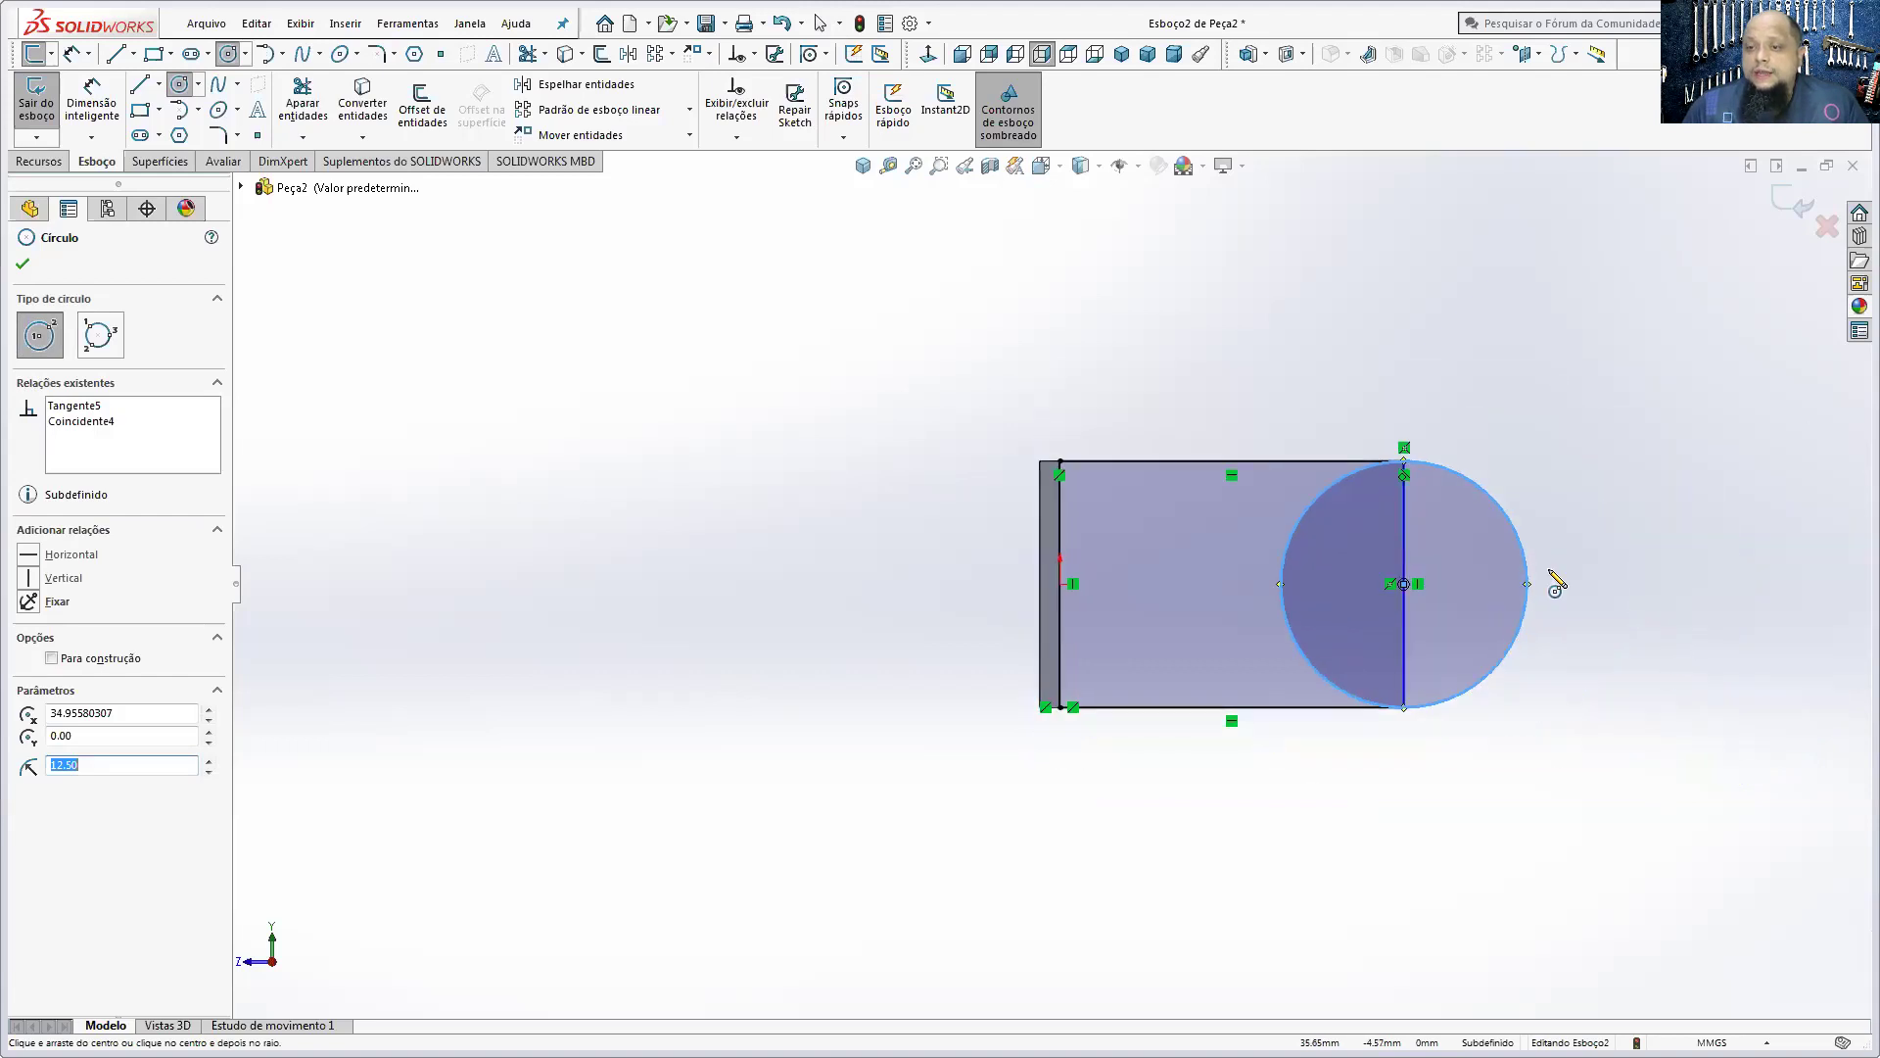
scroll(1553, 578, down, 3)
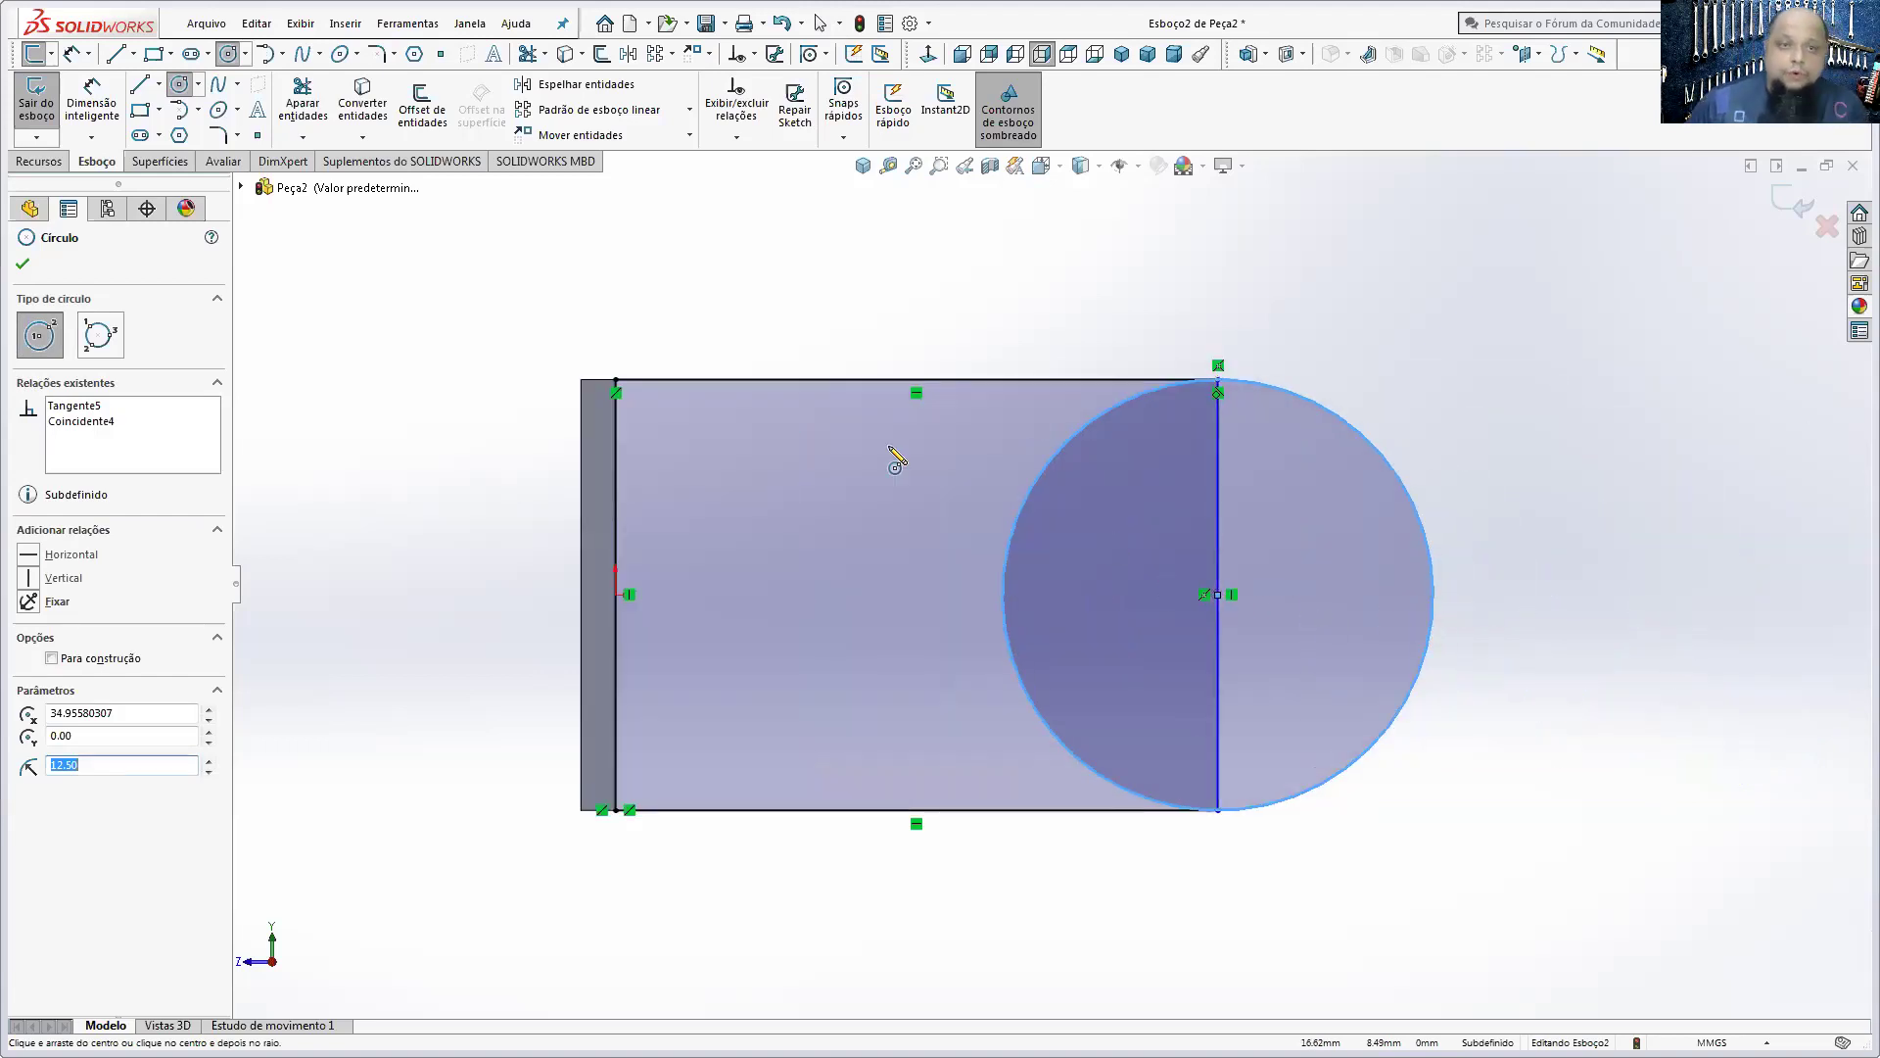
click(22, 263)
- Trim away the inner half of the circle and the rectangle's right line
click(303, 98)
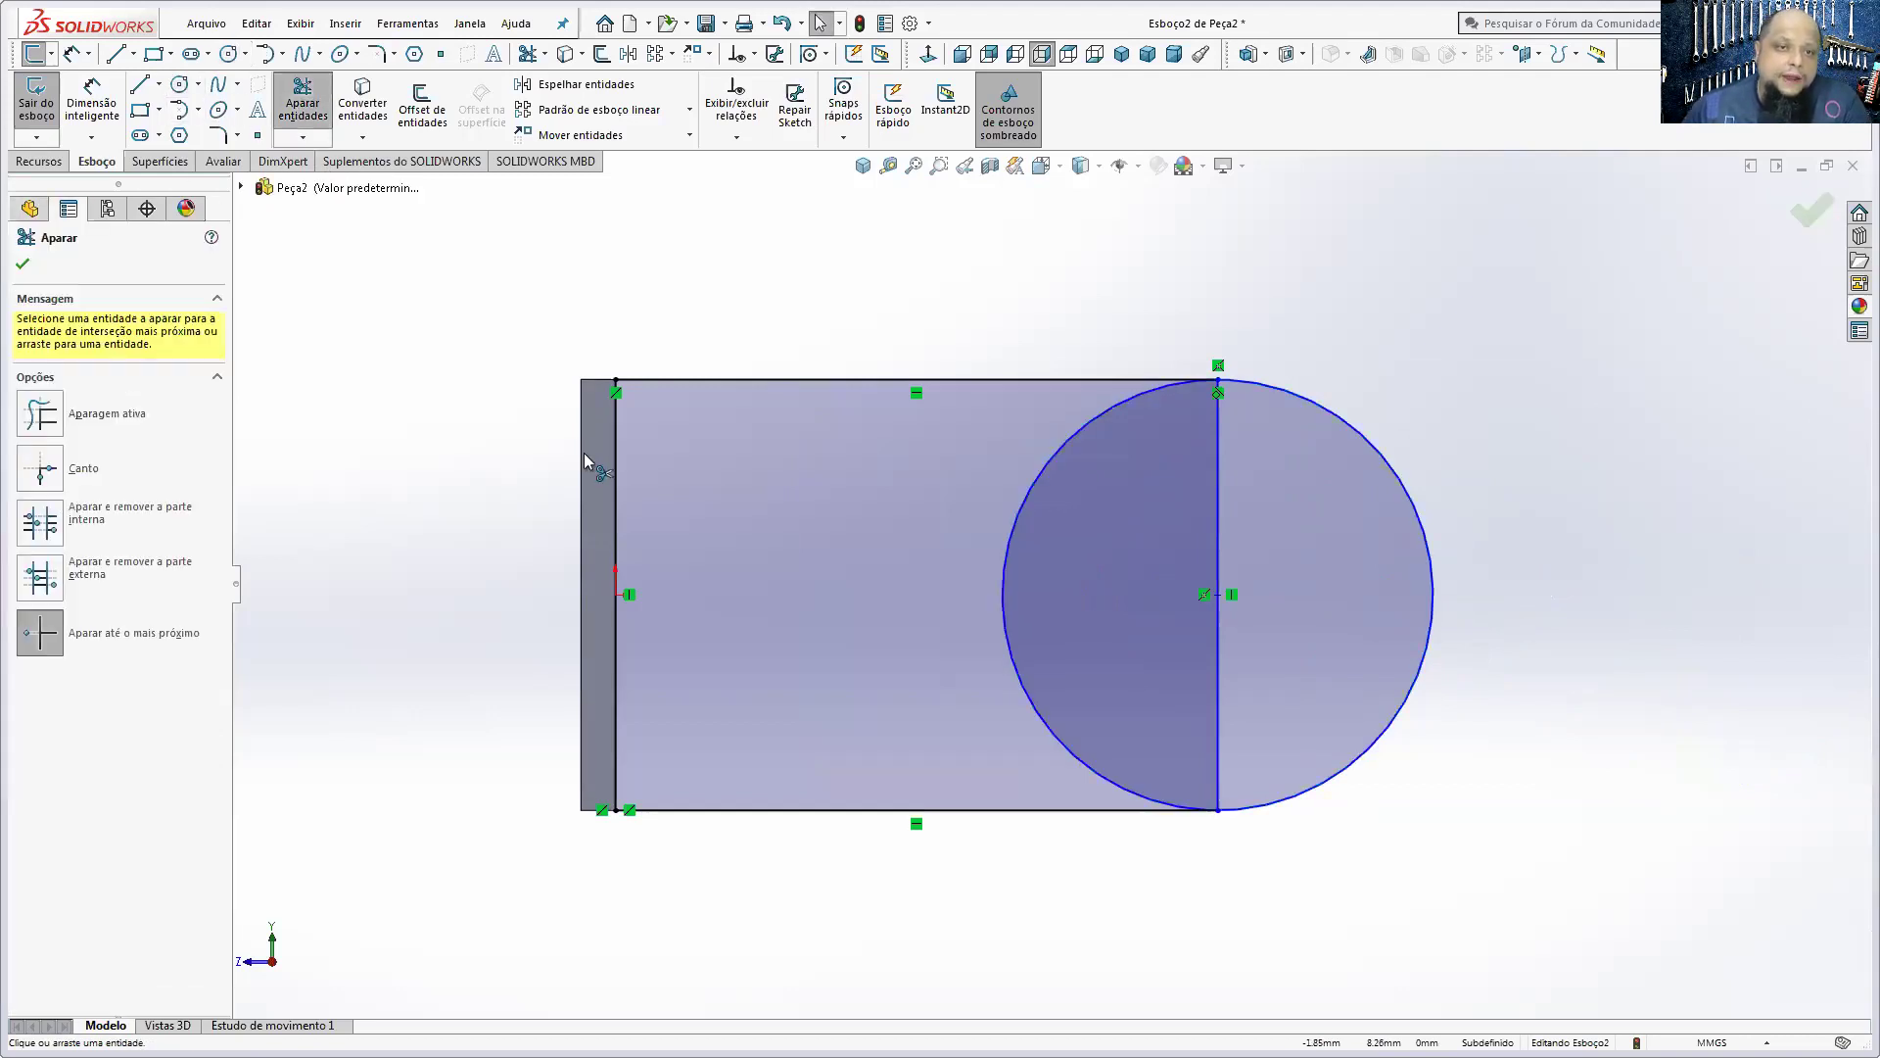
click(1049, 454)
click(1214, 454)
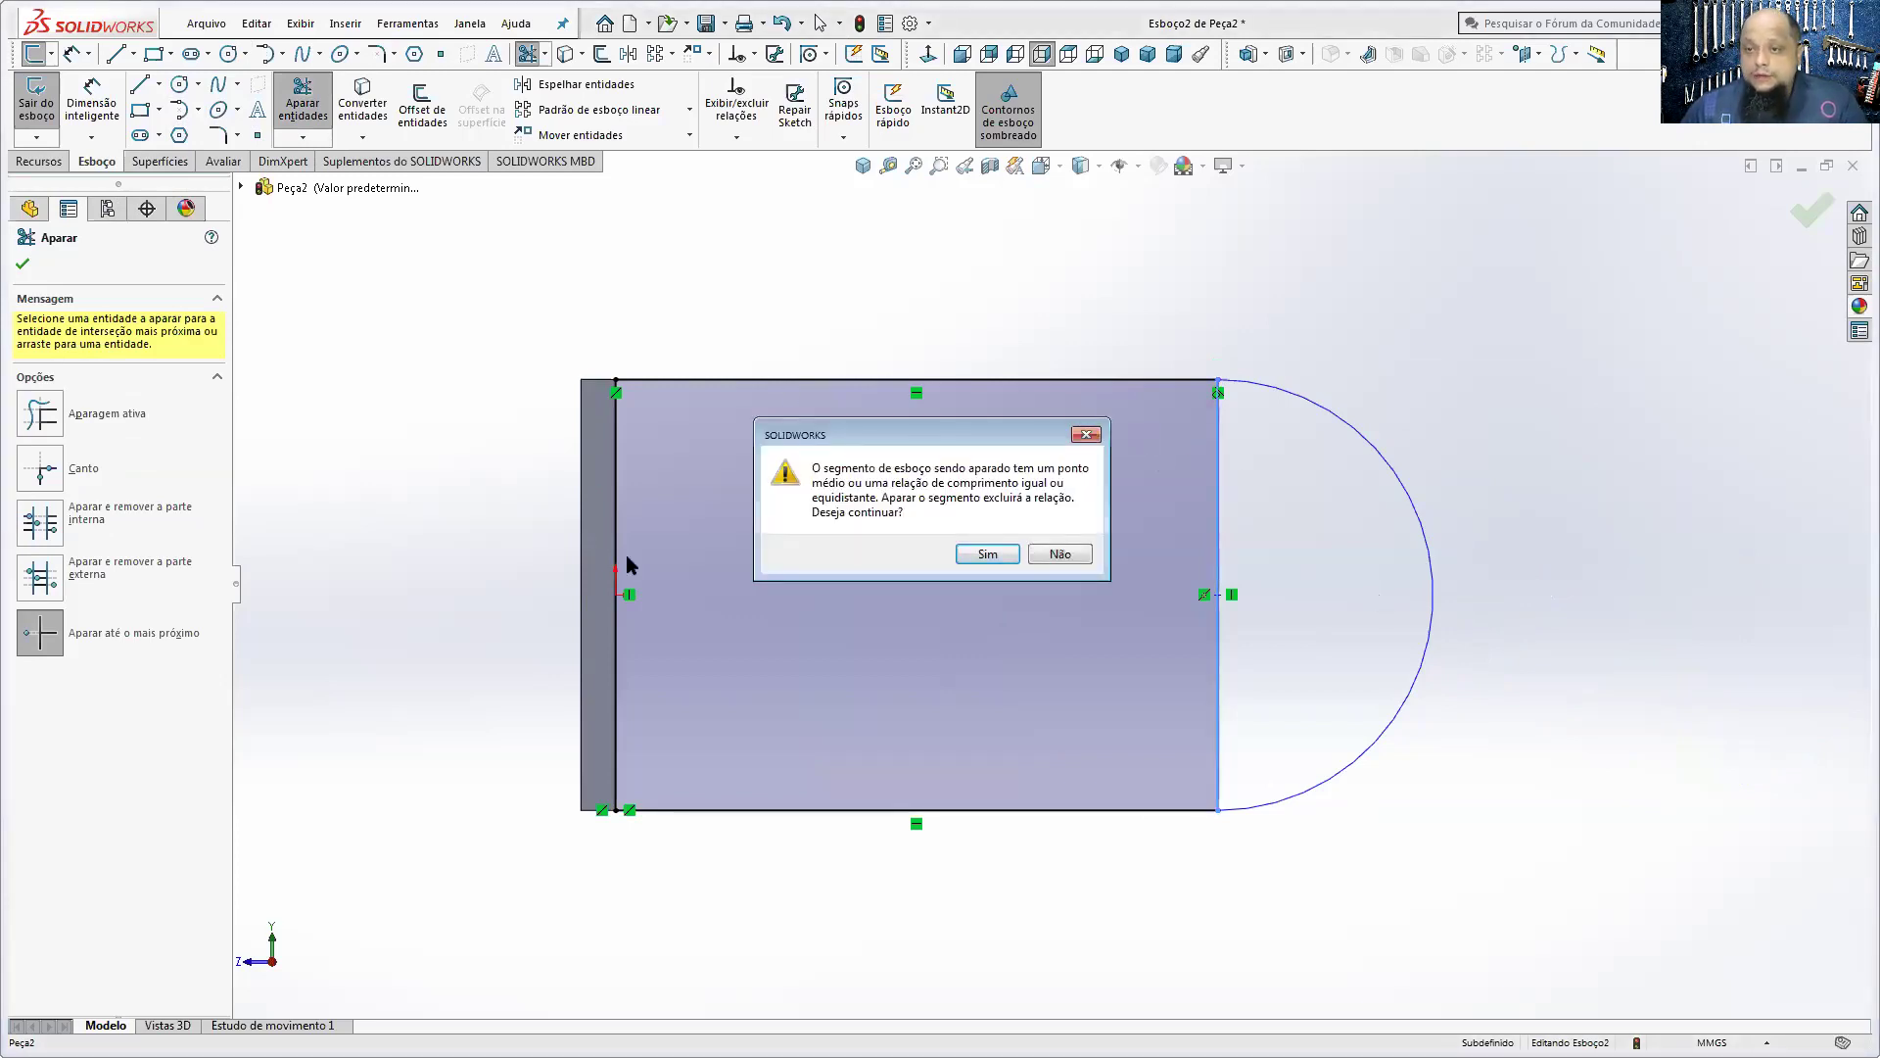
click(987, 555)
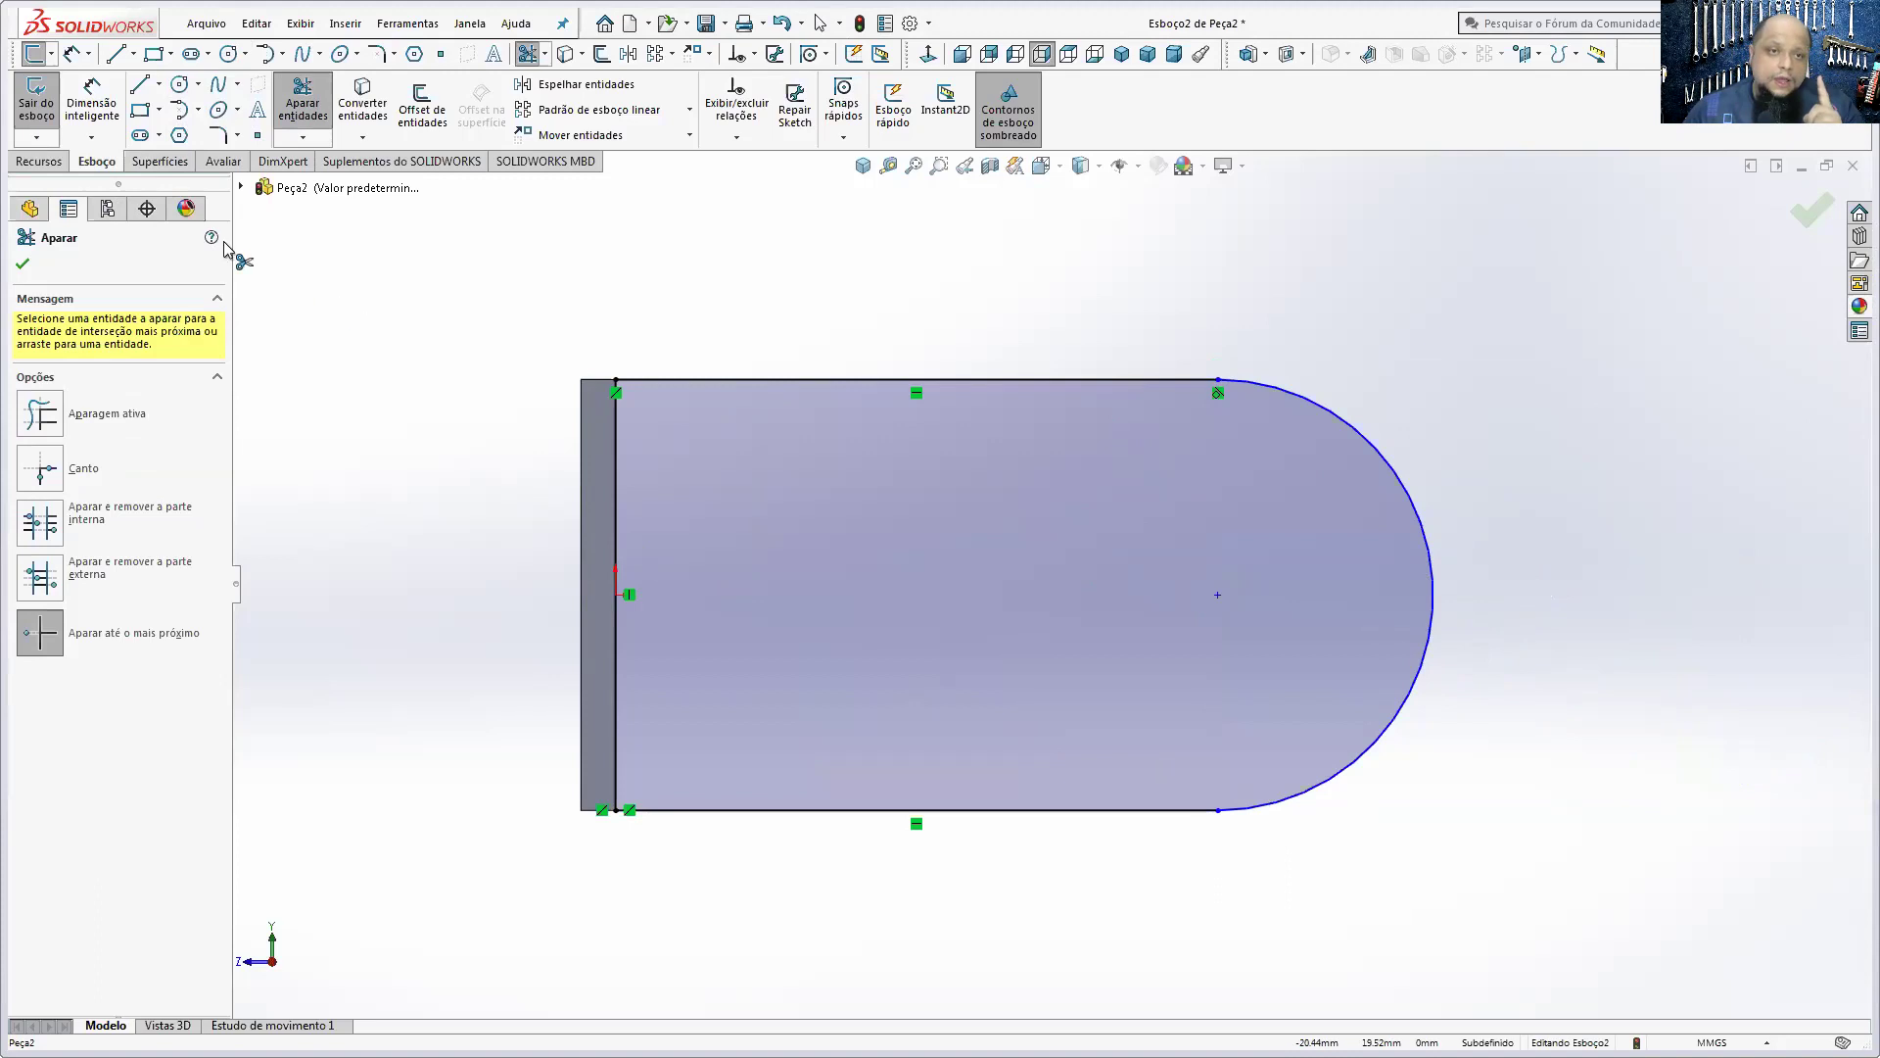
- Dimension the bottom line's length to 30 mm
click(92, 106)
click(1019, 812)
click(982, 916)
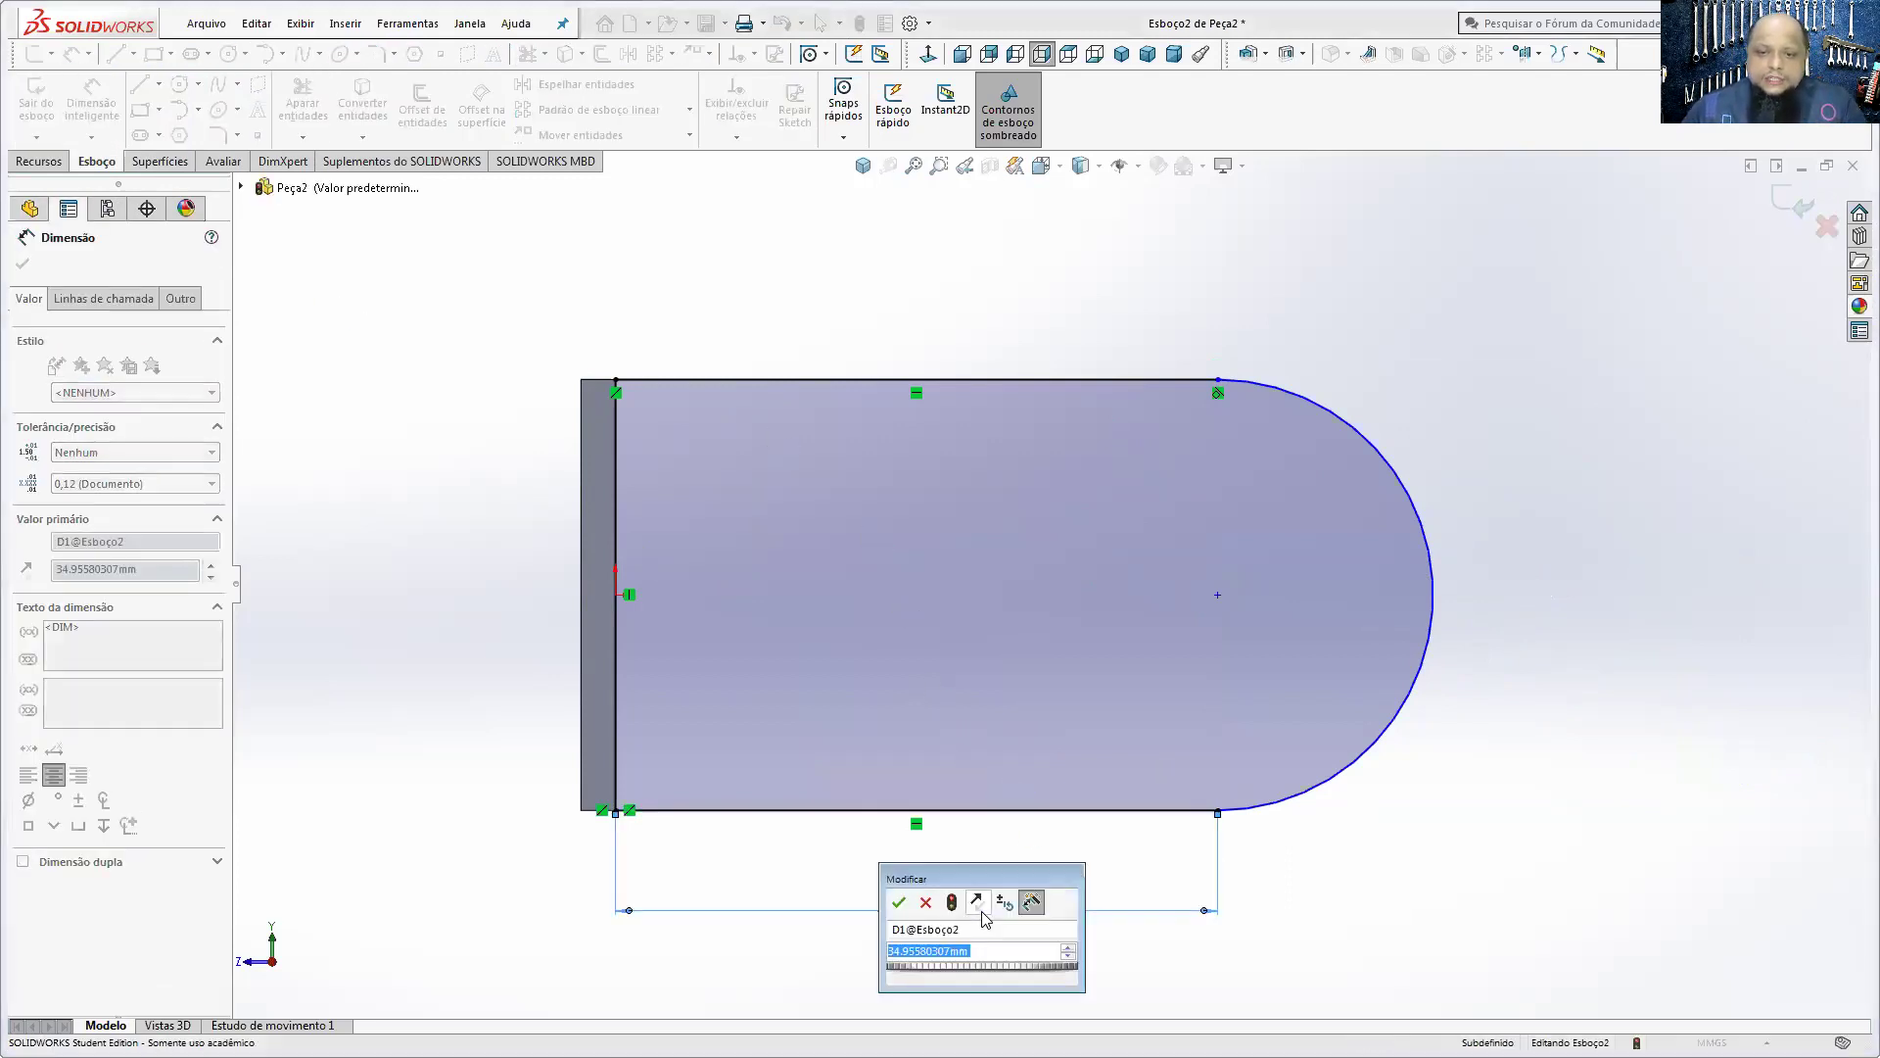
text(30)
key(Return)
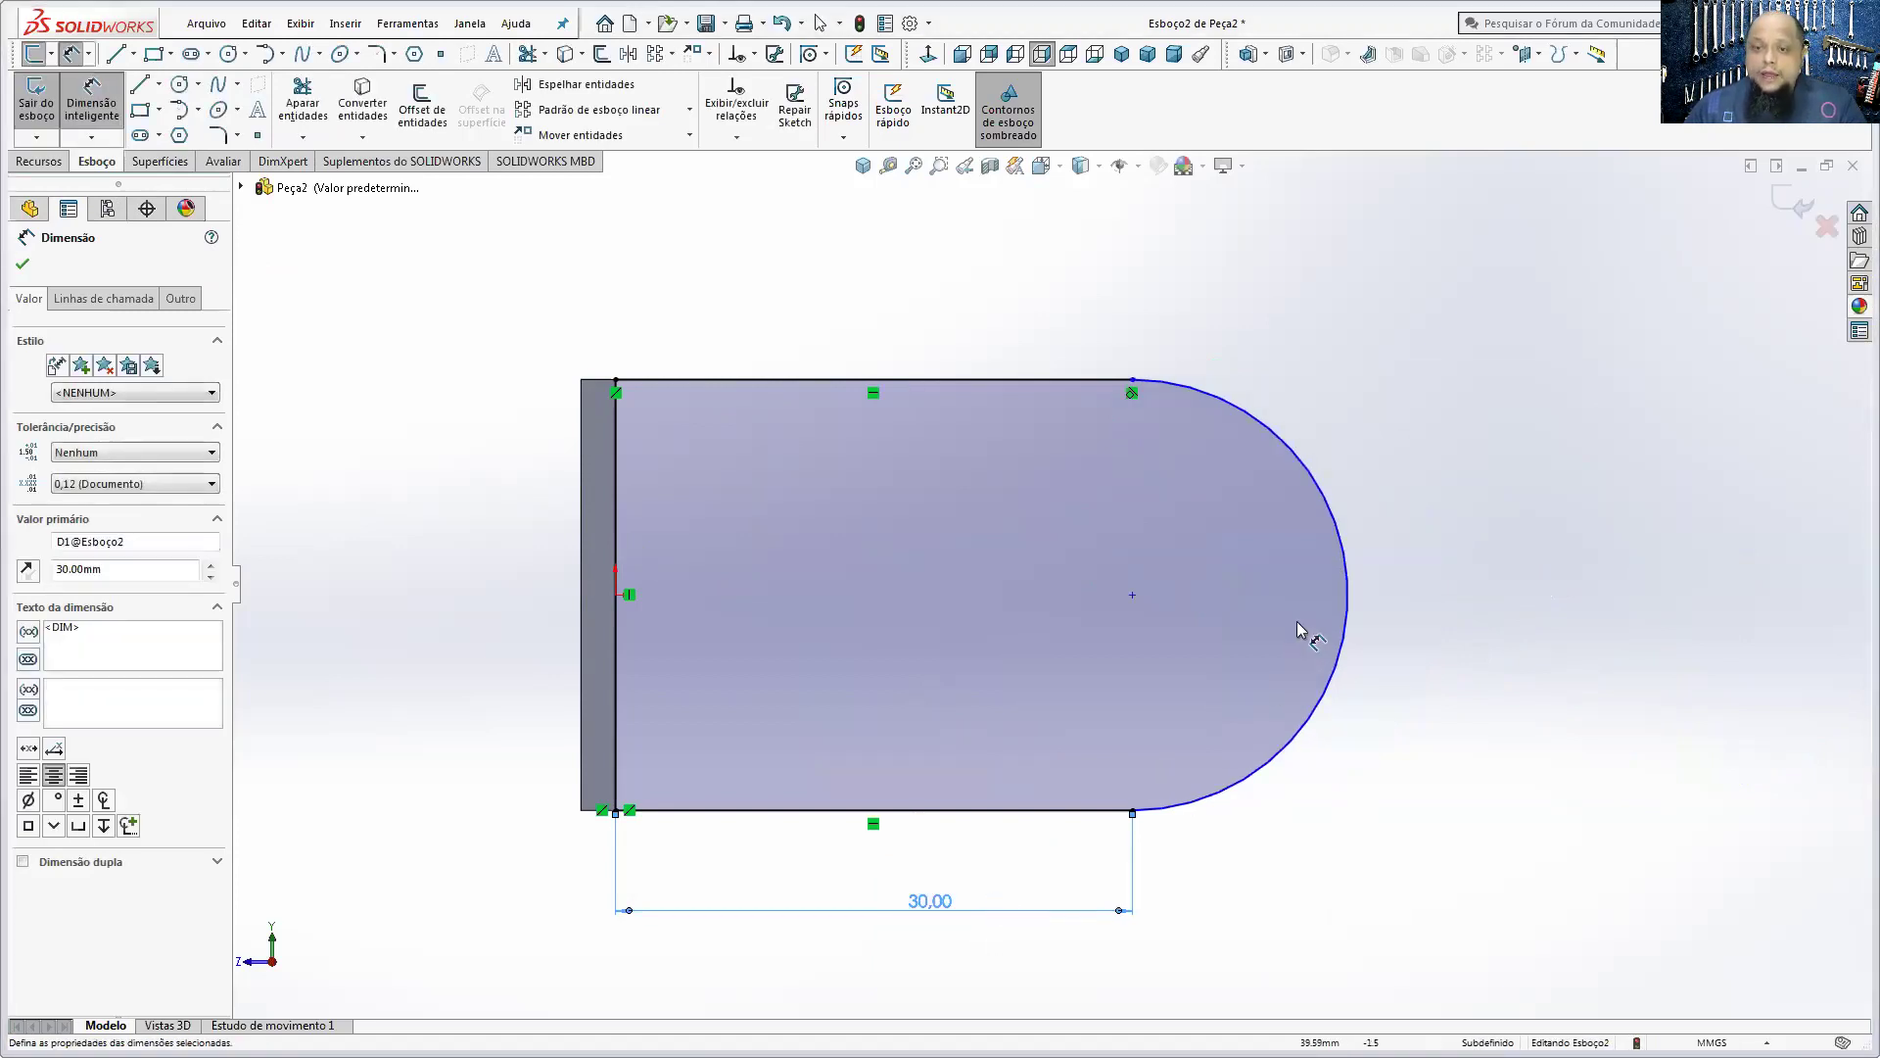
click(120, 113)
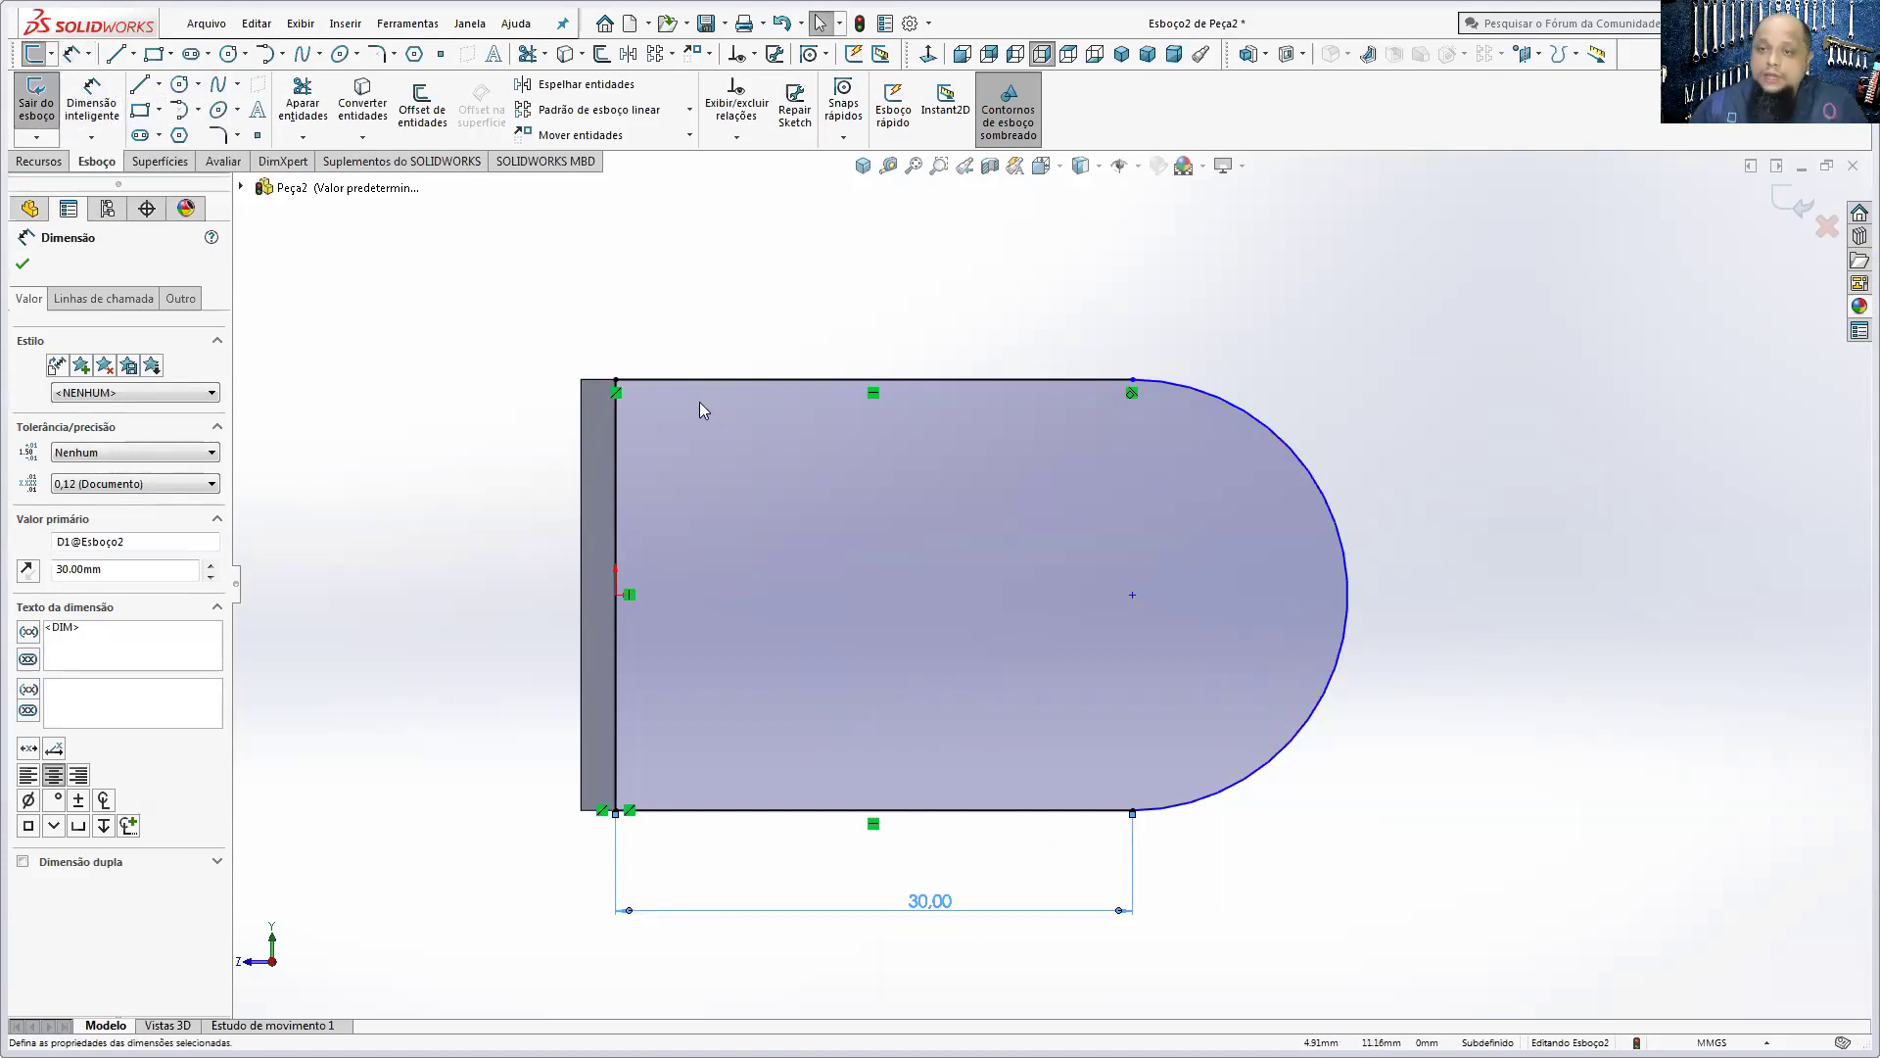
- Reshape the end arc and make it tangent to the bottom line
drag(1350, 587, 1083, 584)
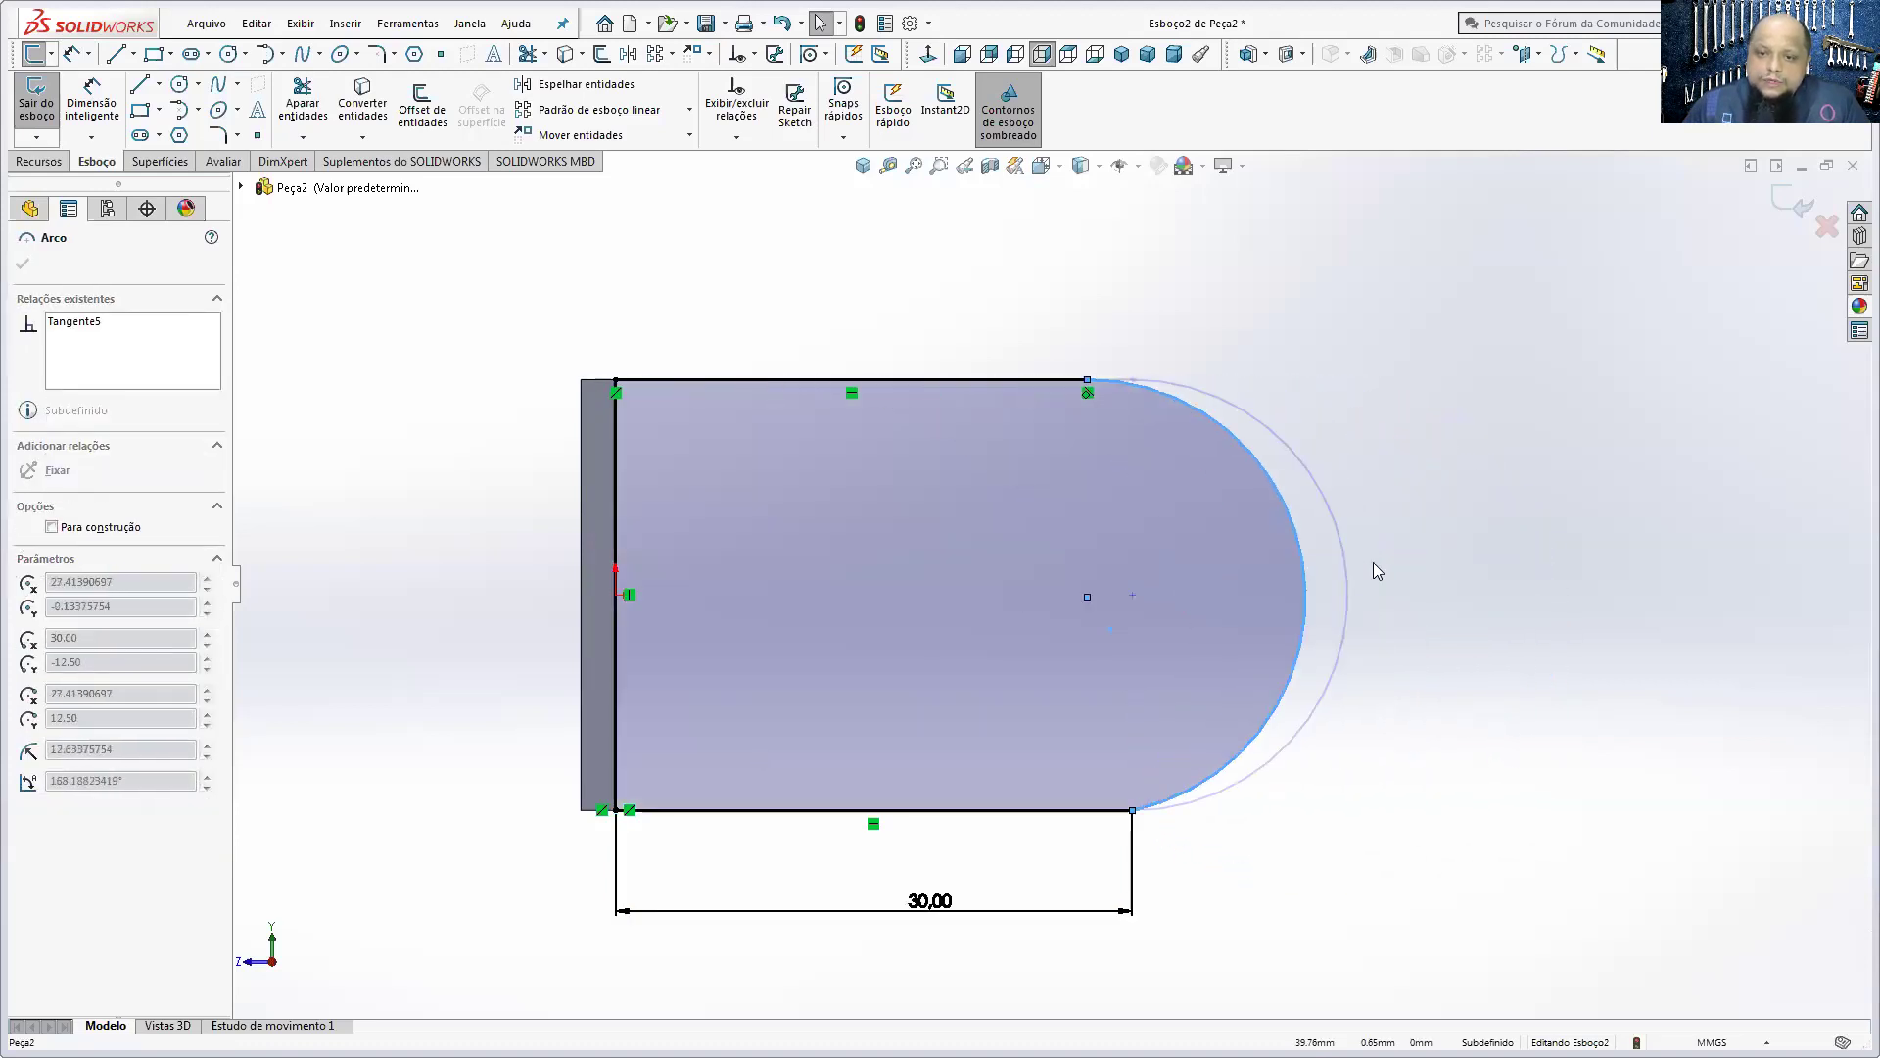
drag(1083, 583, 1431, 566)
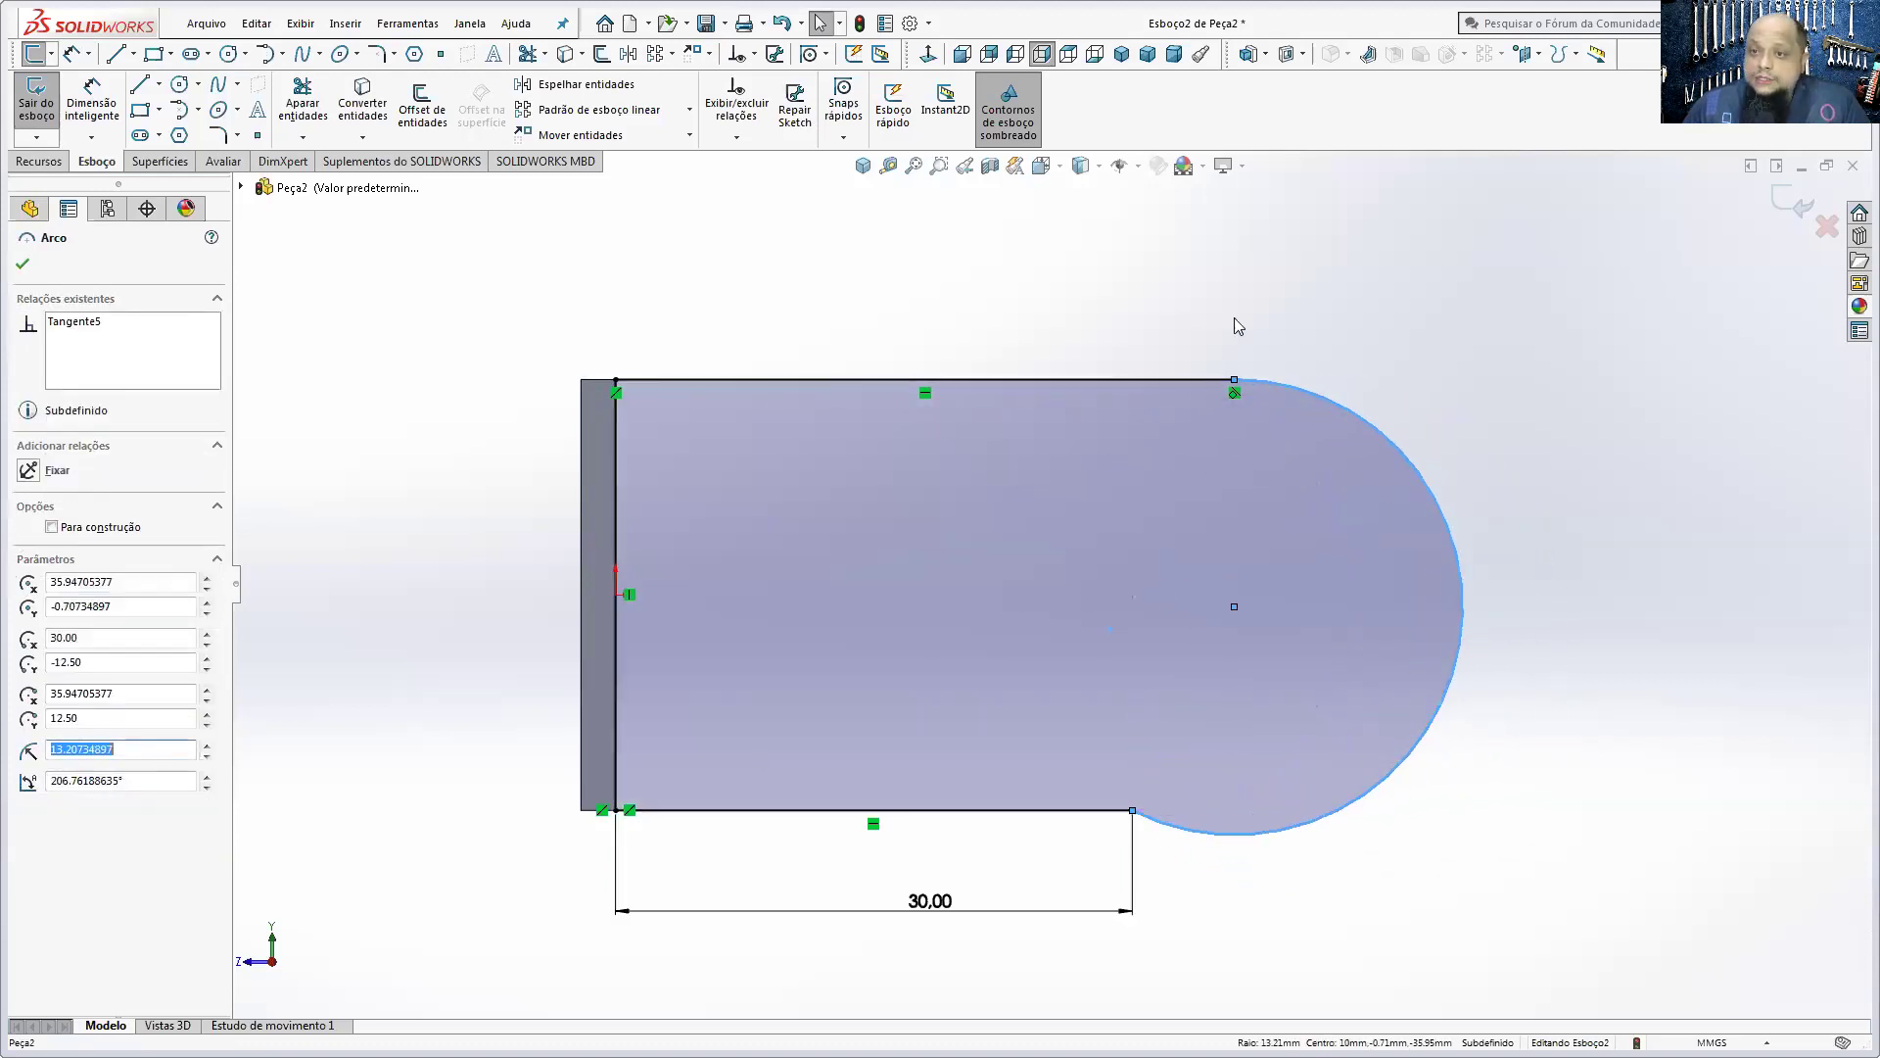
click(1204, 303)
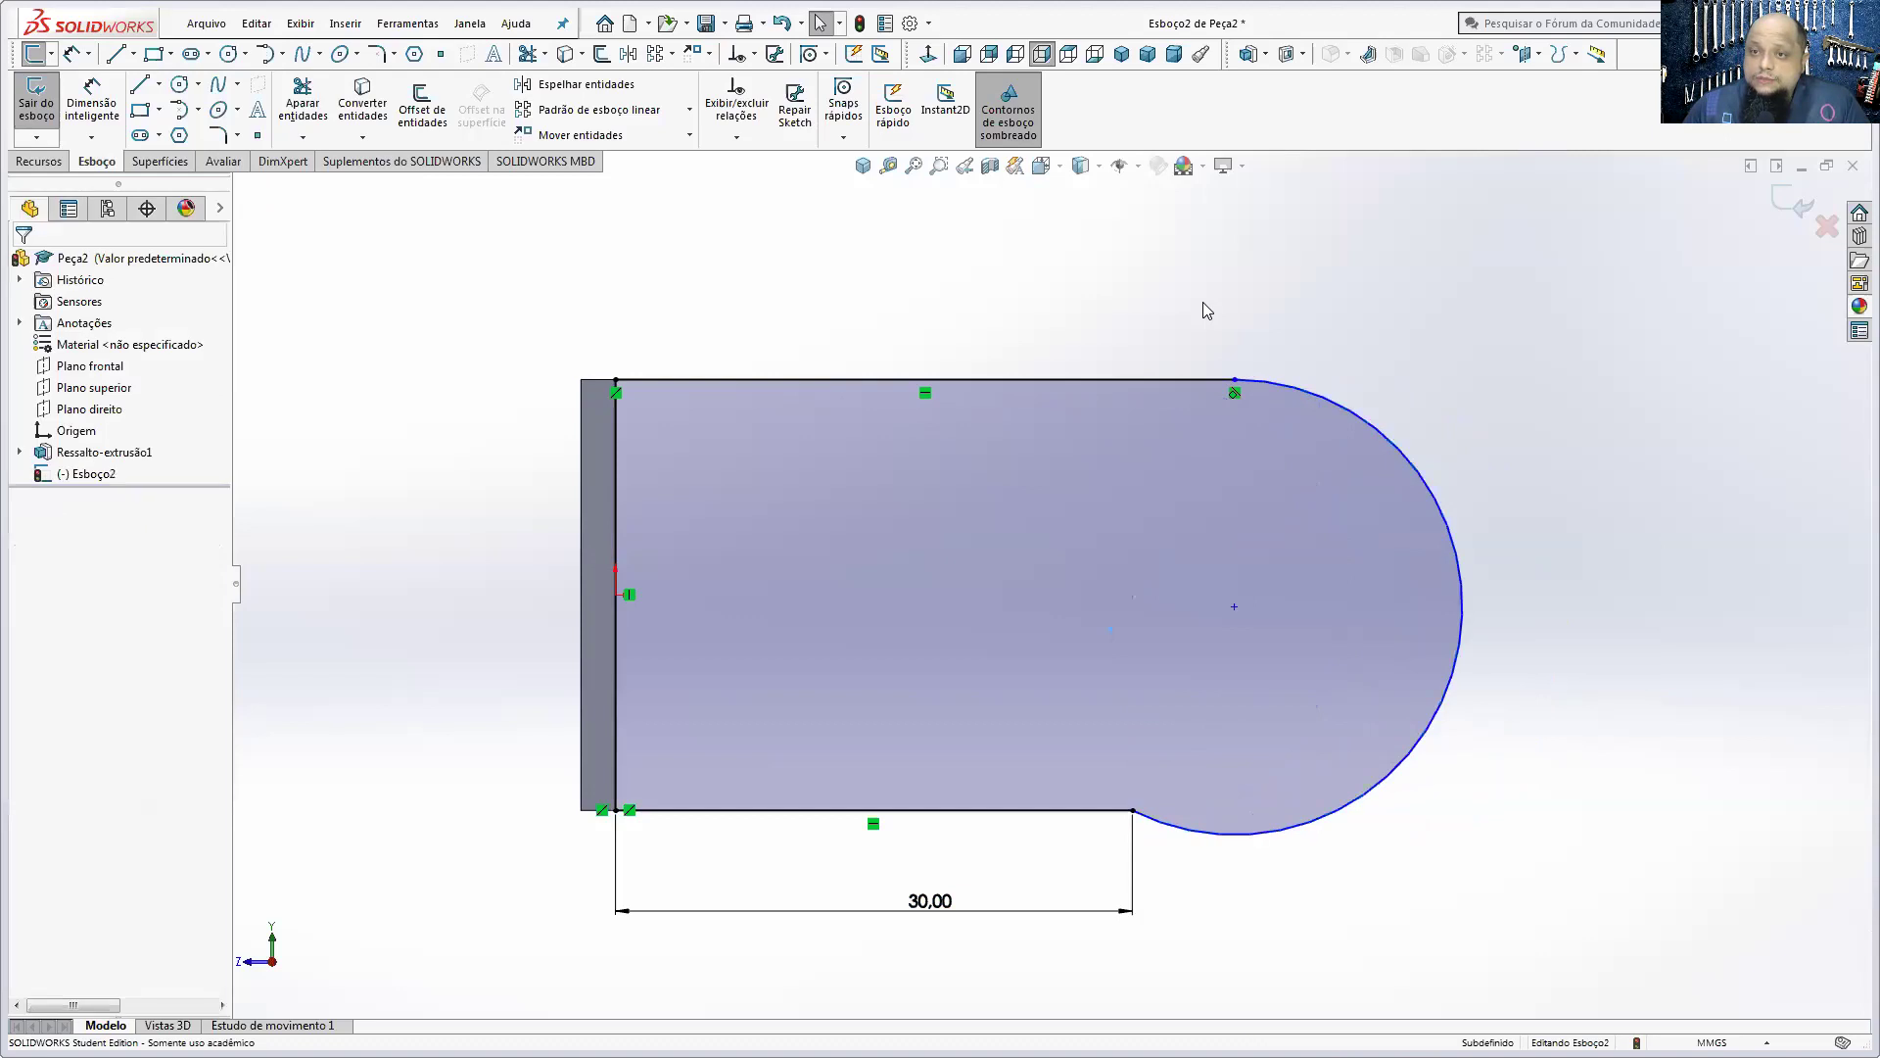
click(1185, 835)
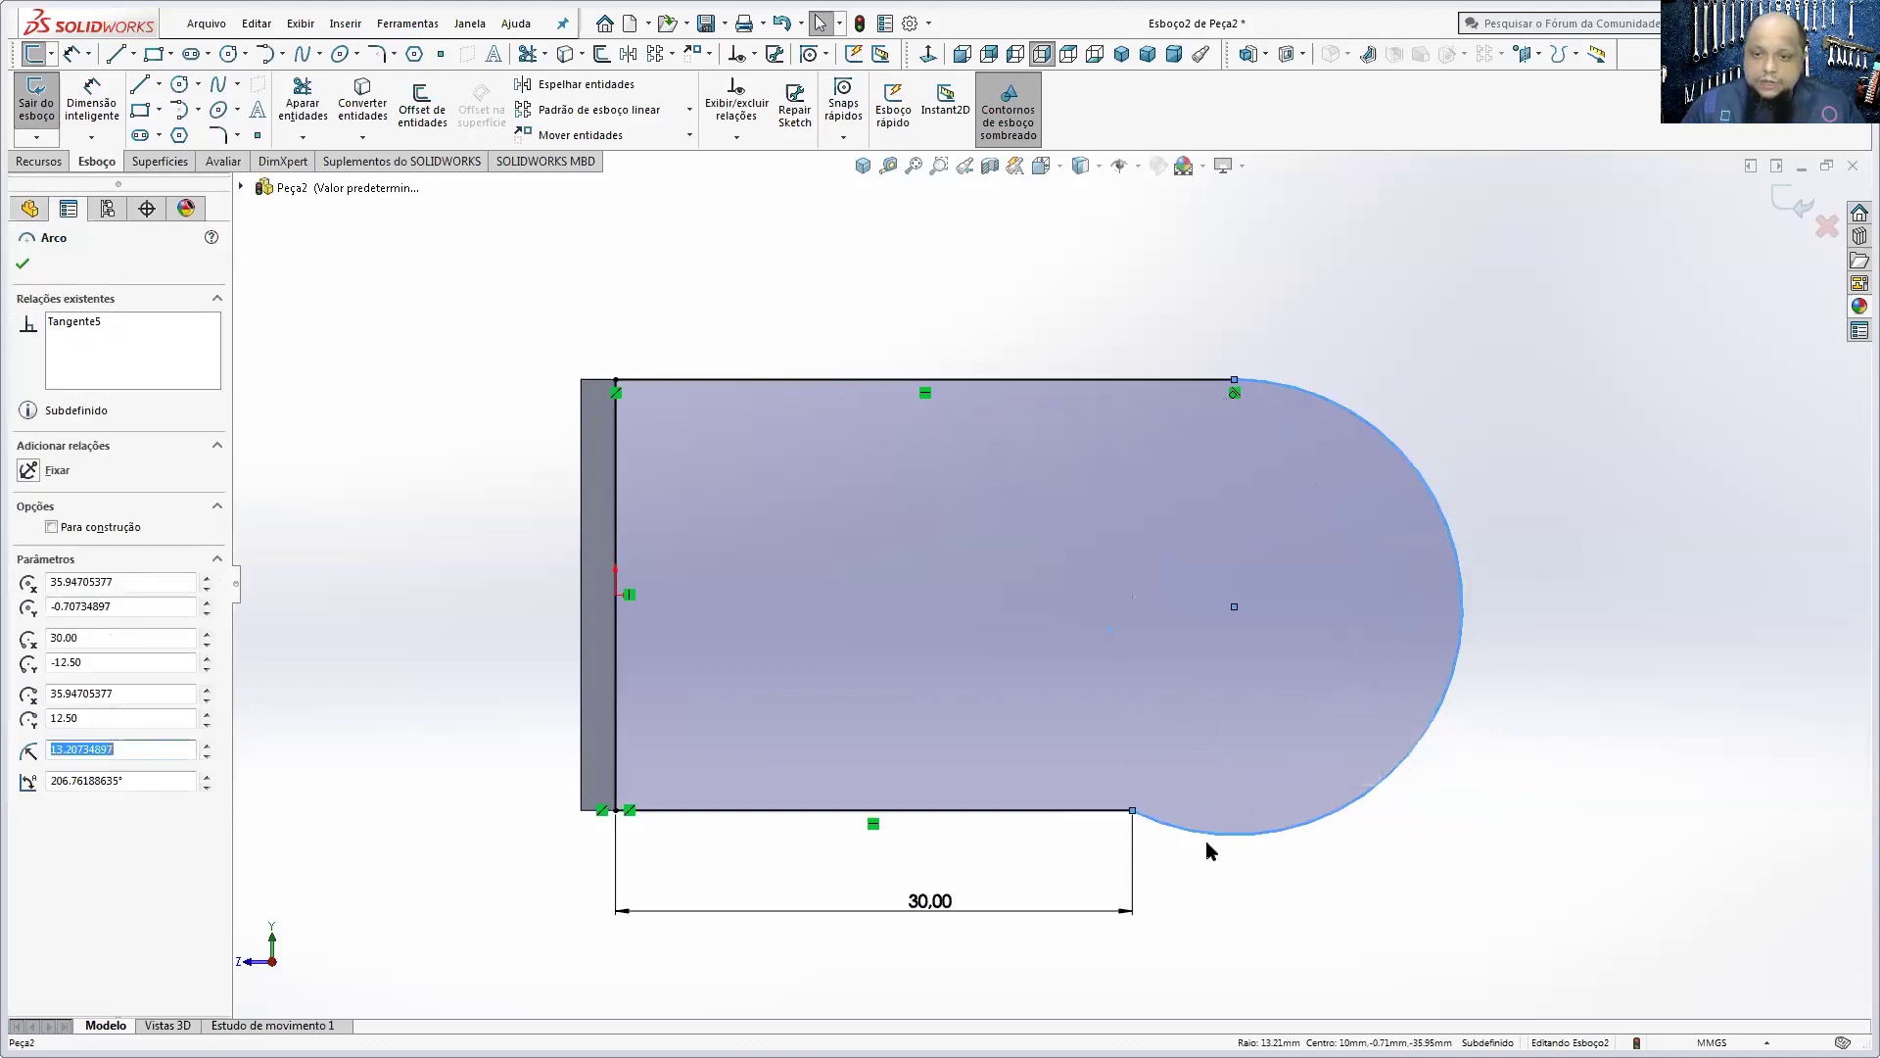
ctrl+click(1047, 811)
click(1103, 725)
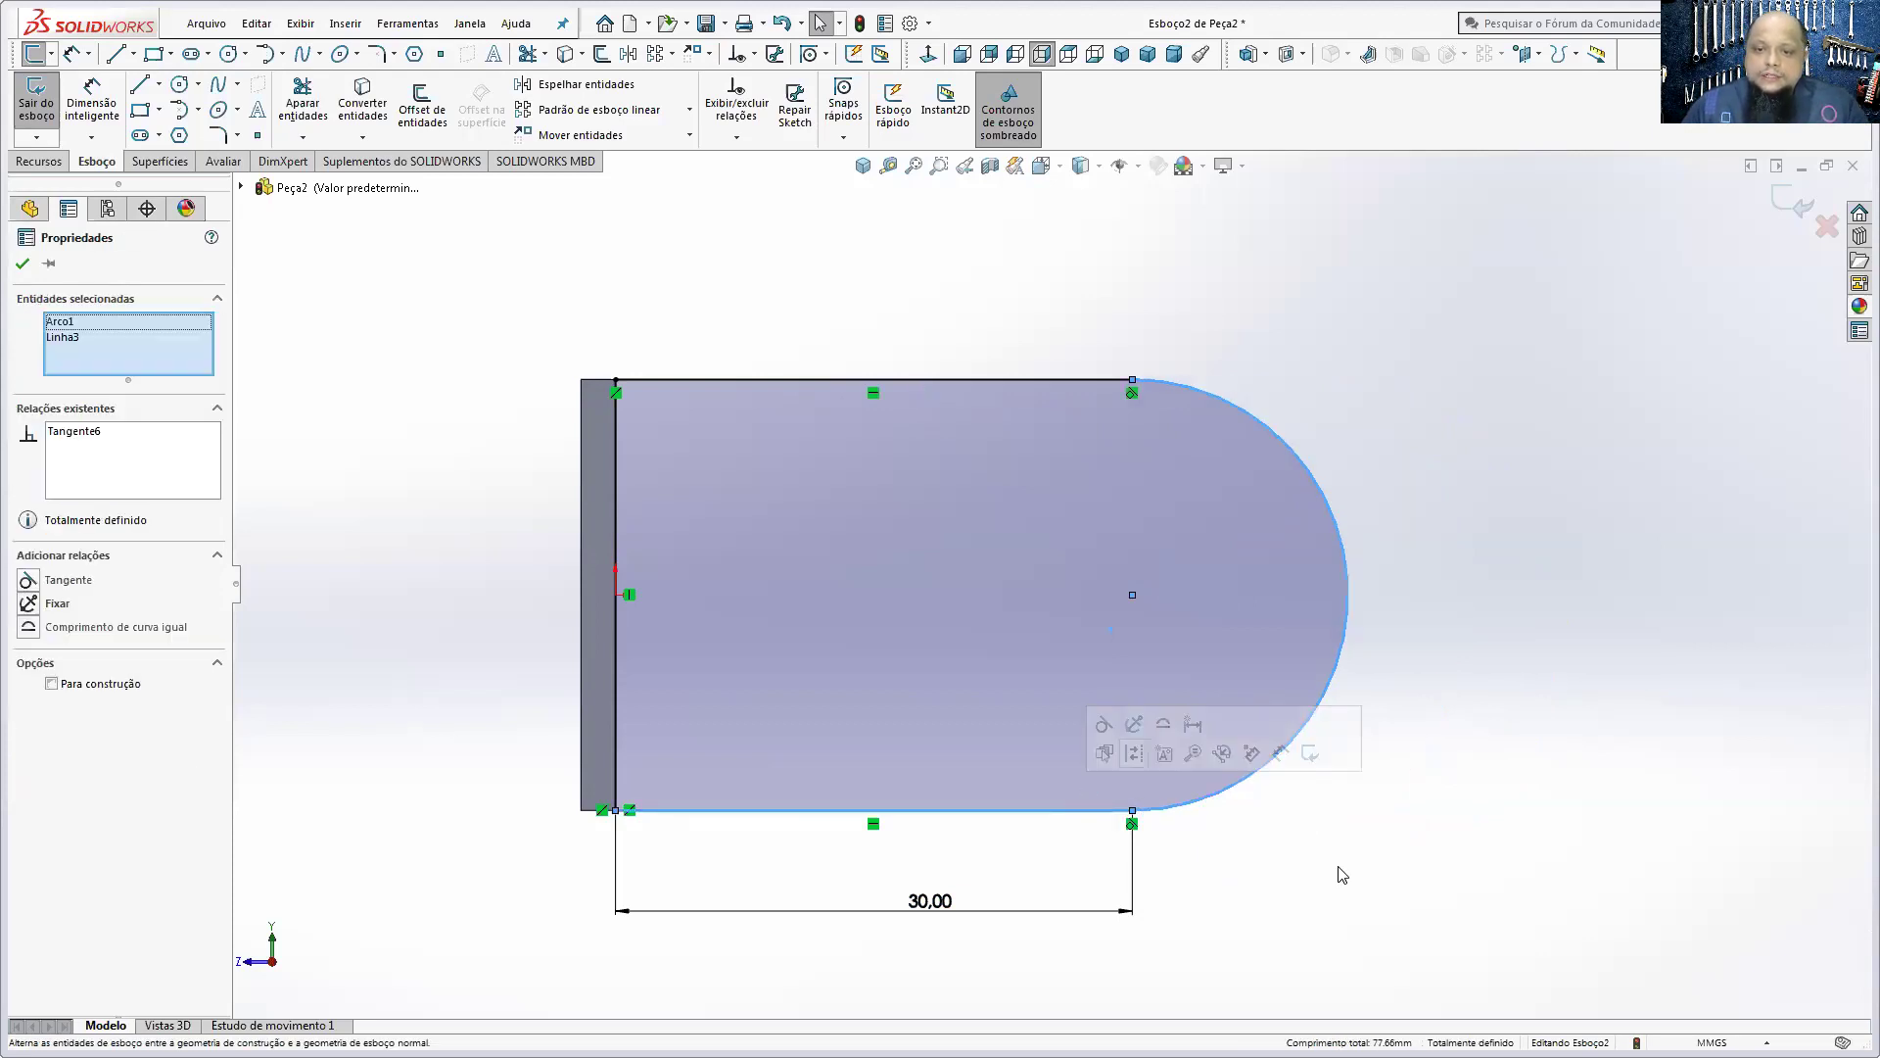
key(Escape)
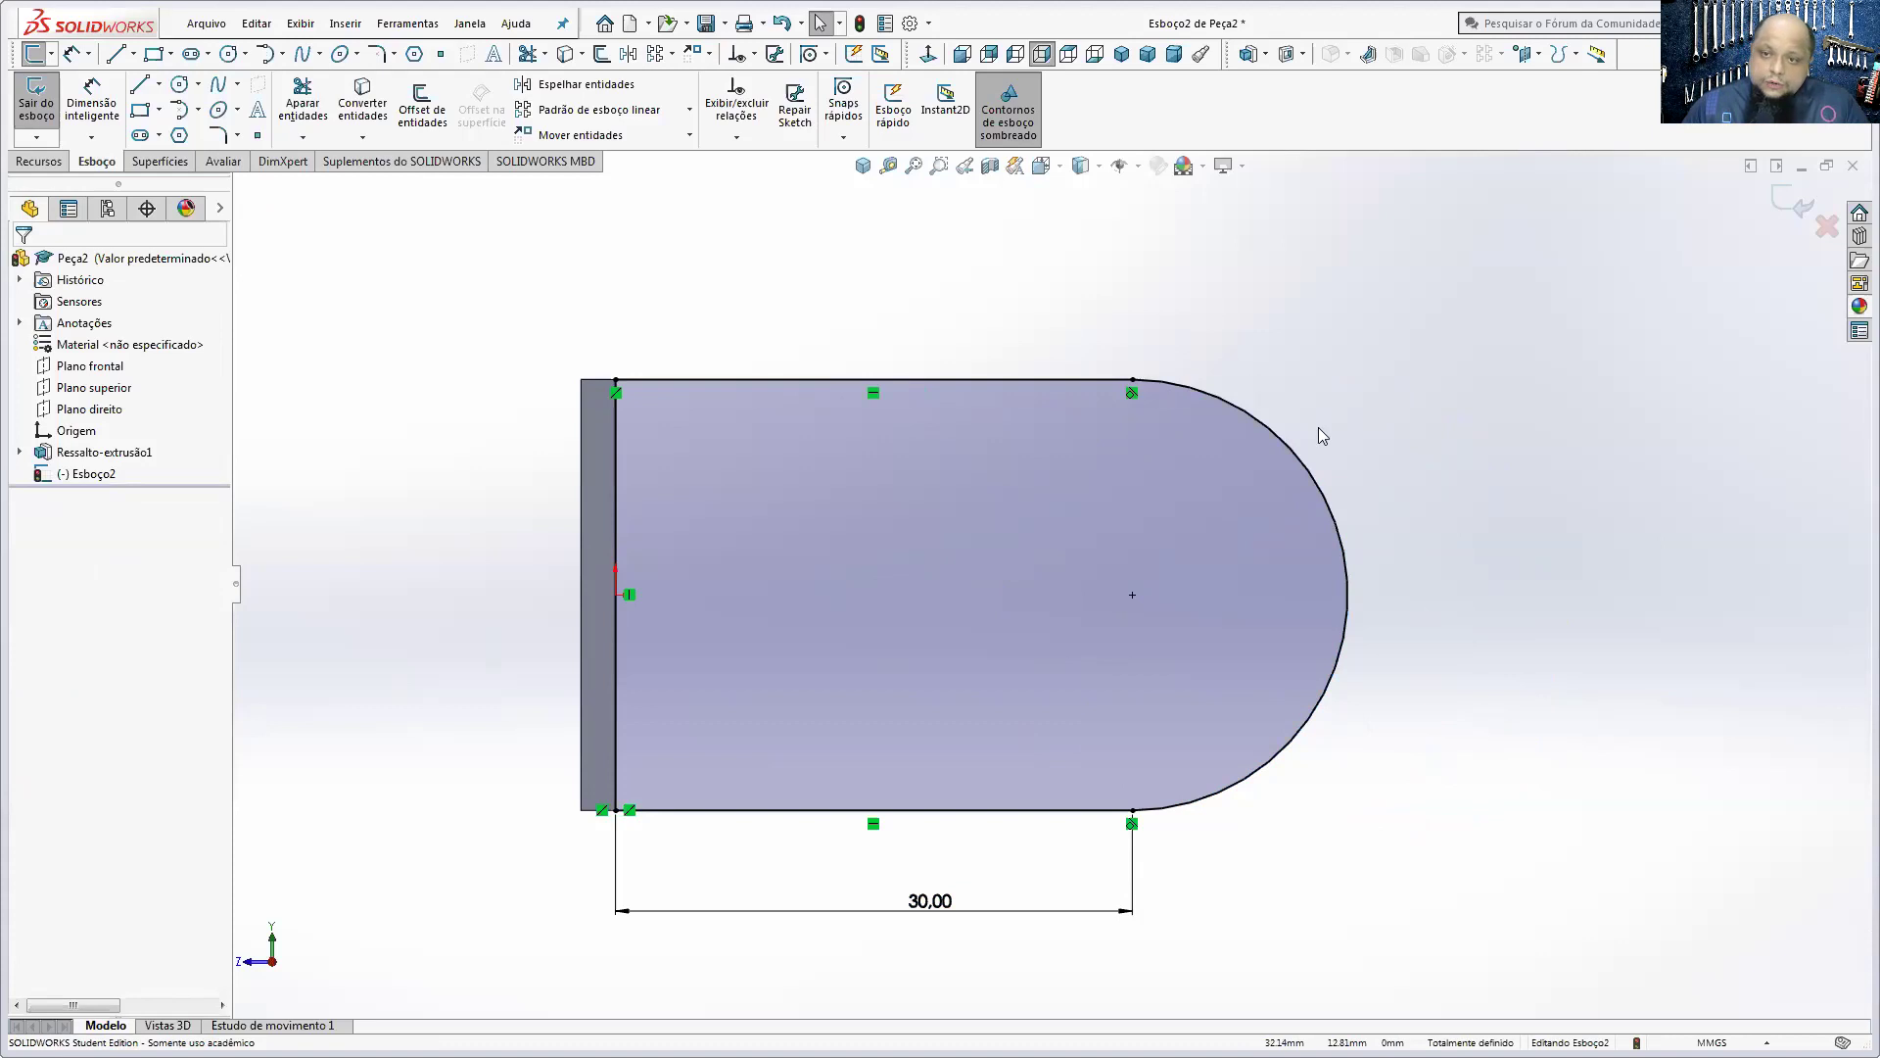
- Draw a hole circle at the arc centre and dimension it Ø10
click(180, 84)
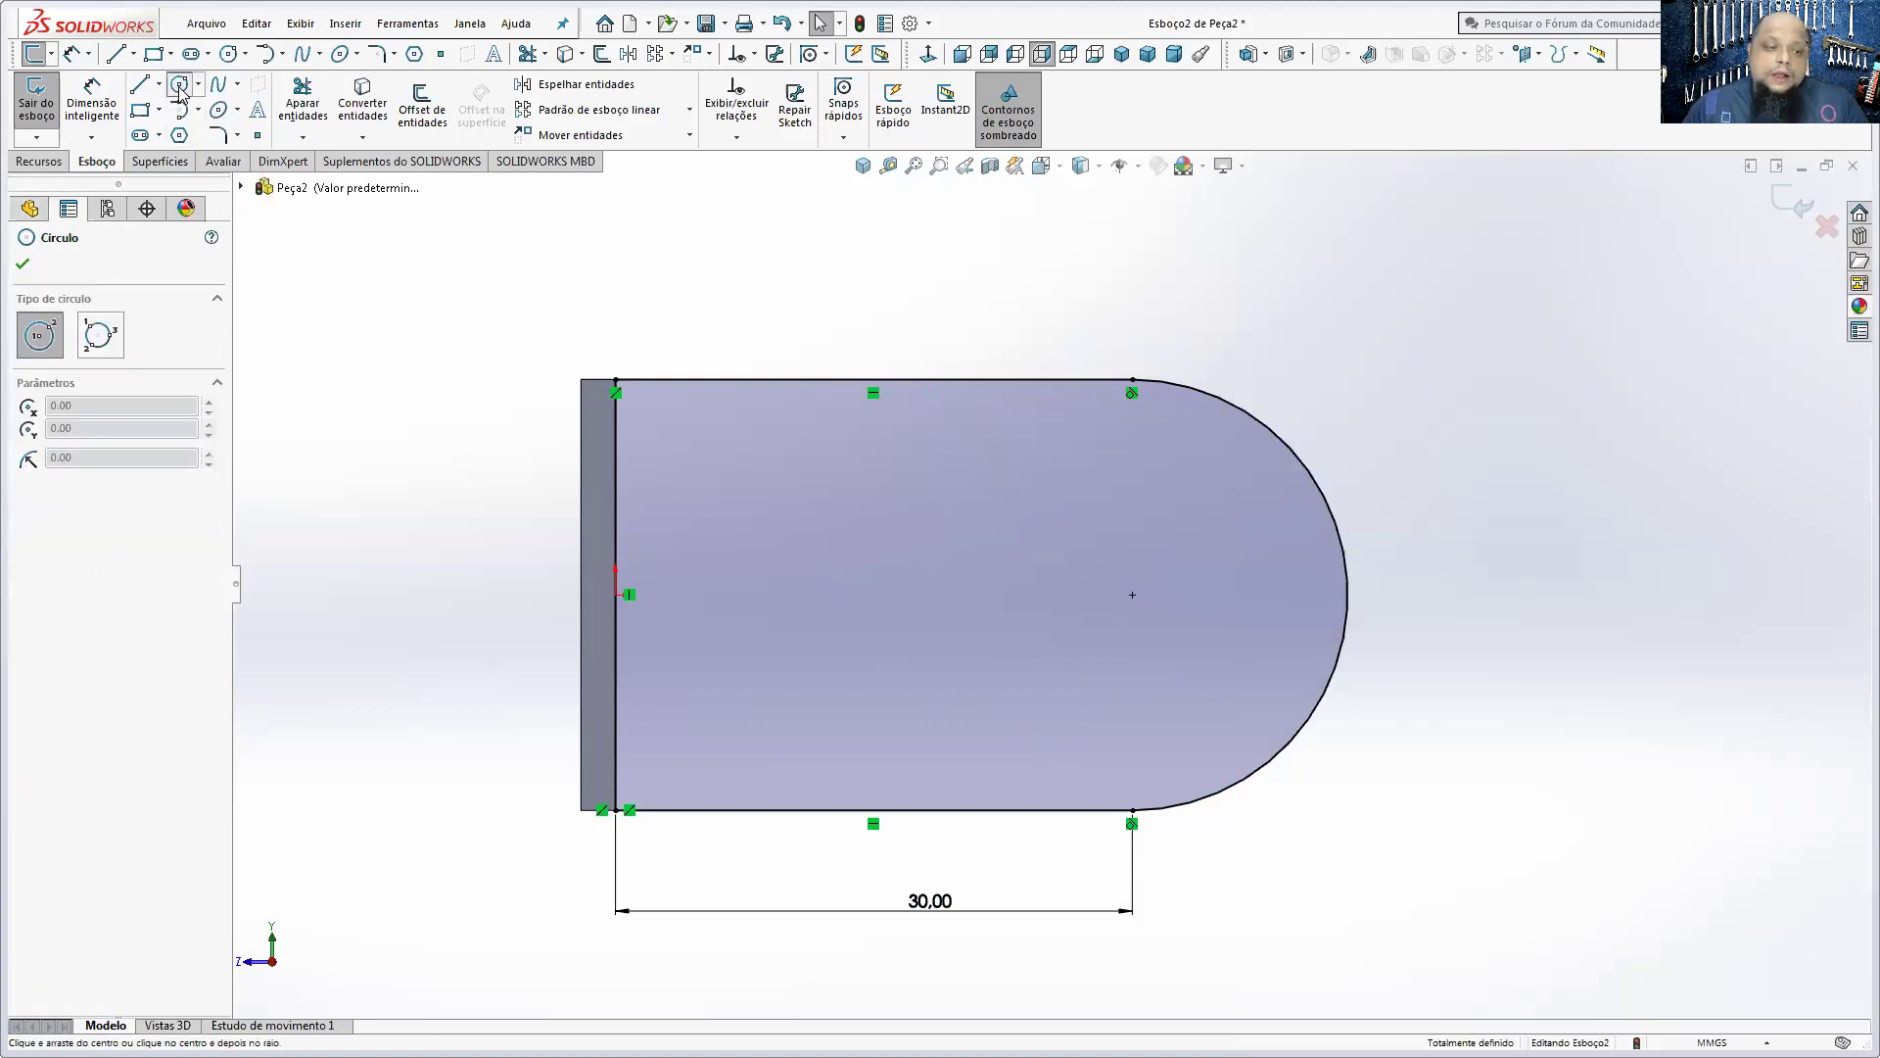
click(1132, 594)
click(1218, 584)
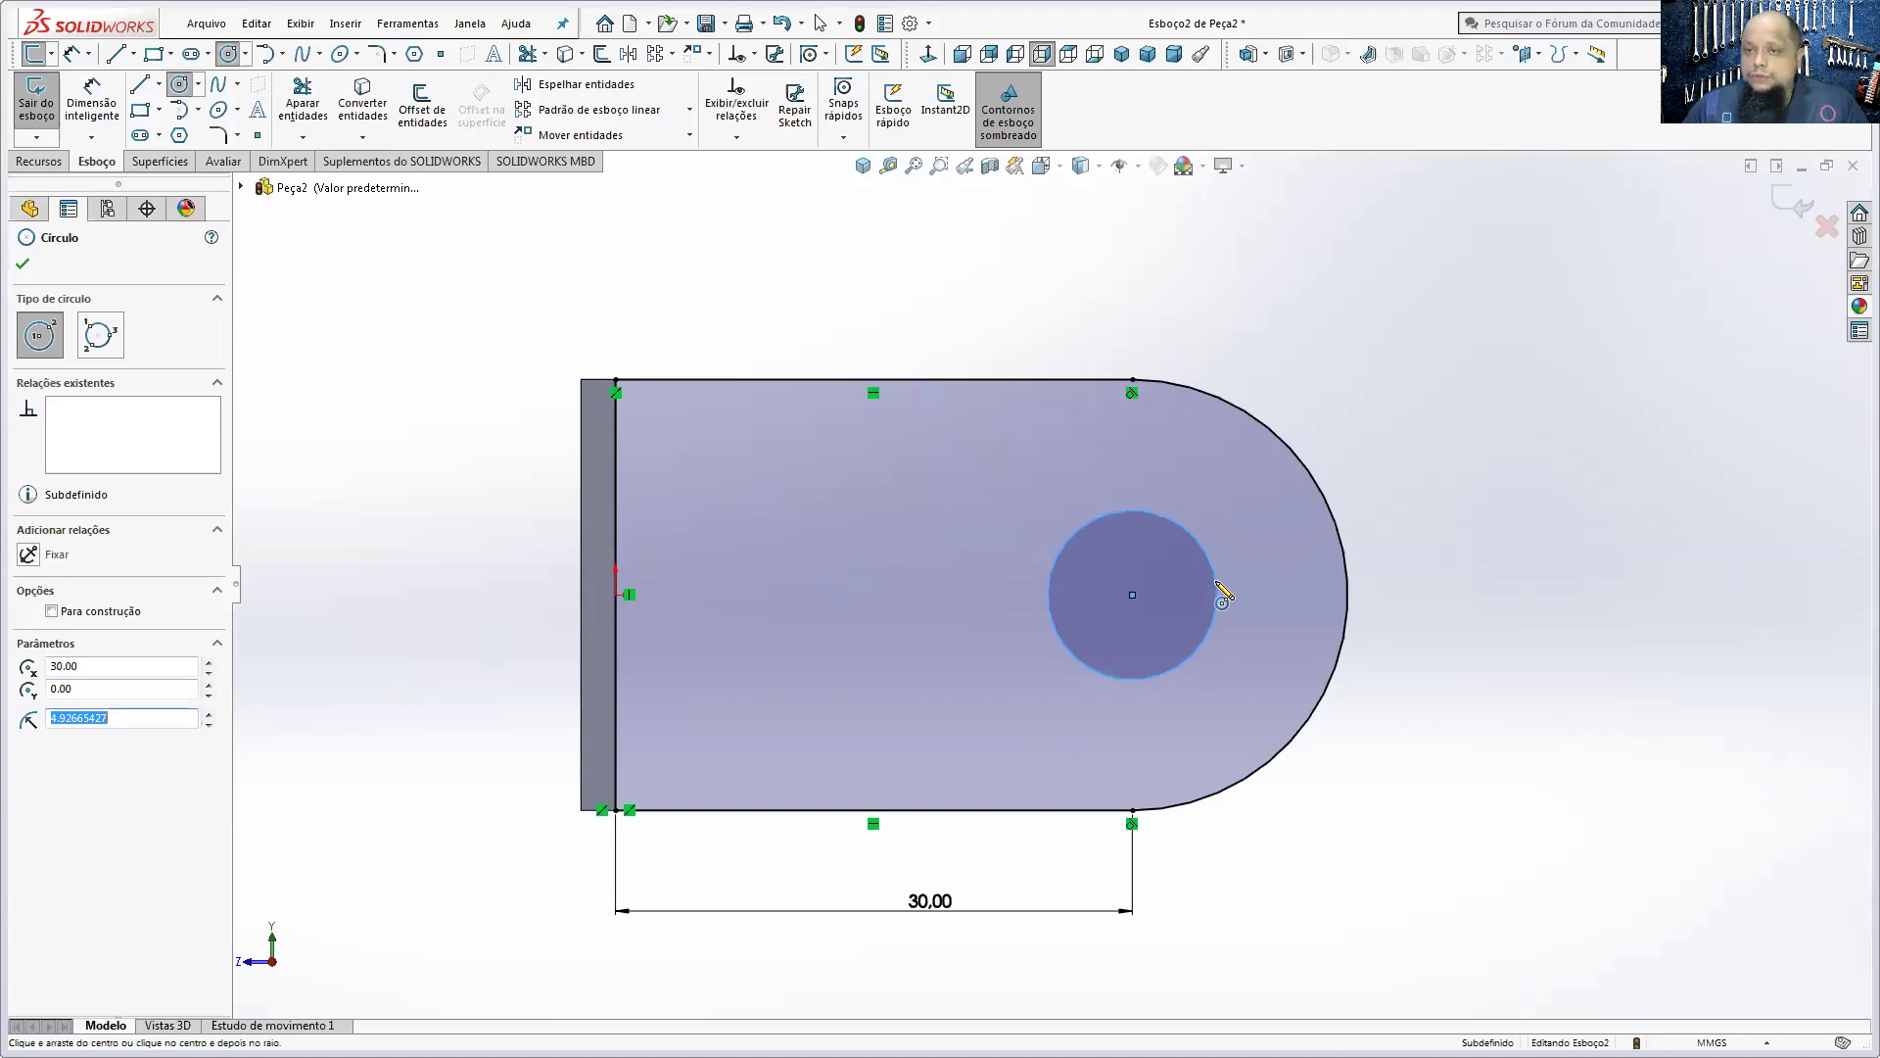
click(91, 106)
click(1186, 526)
click(1386, 408)
text(10)
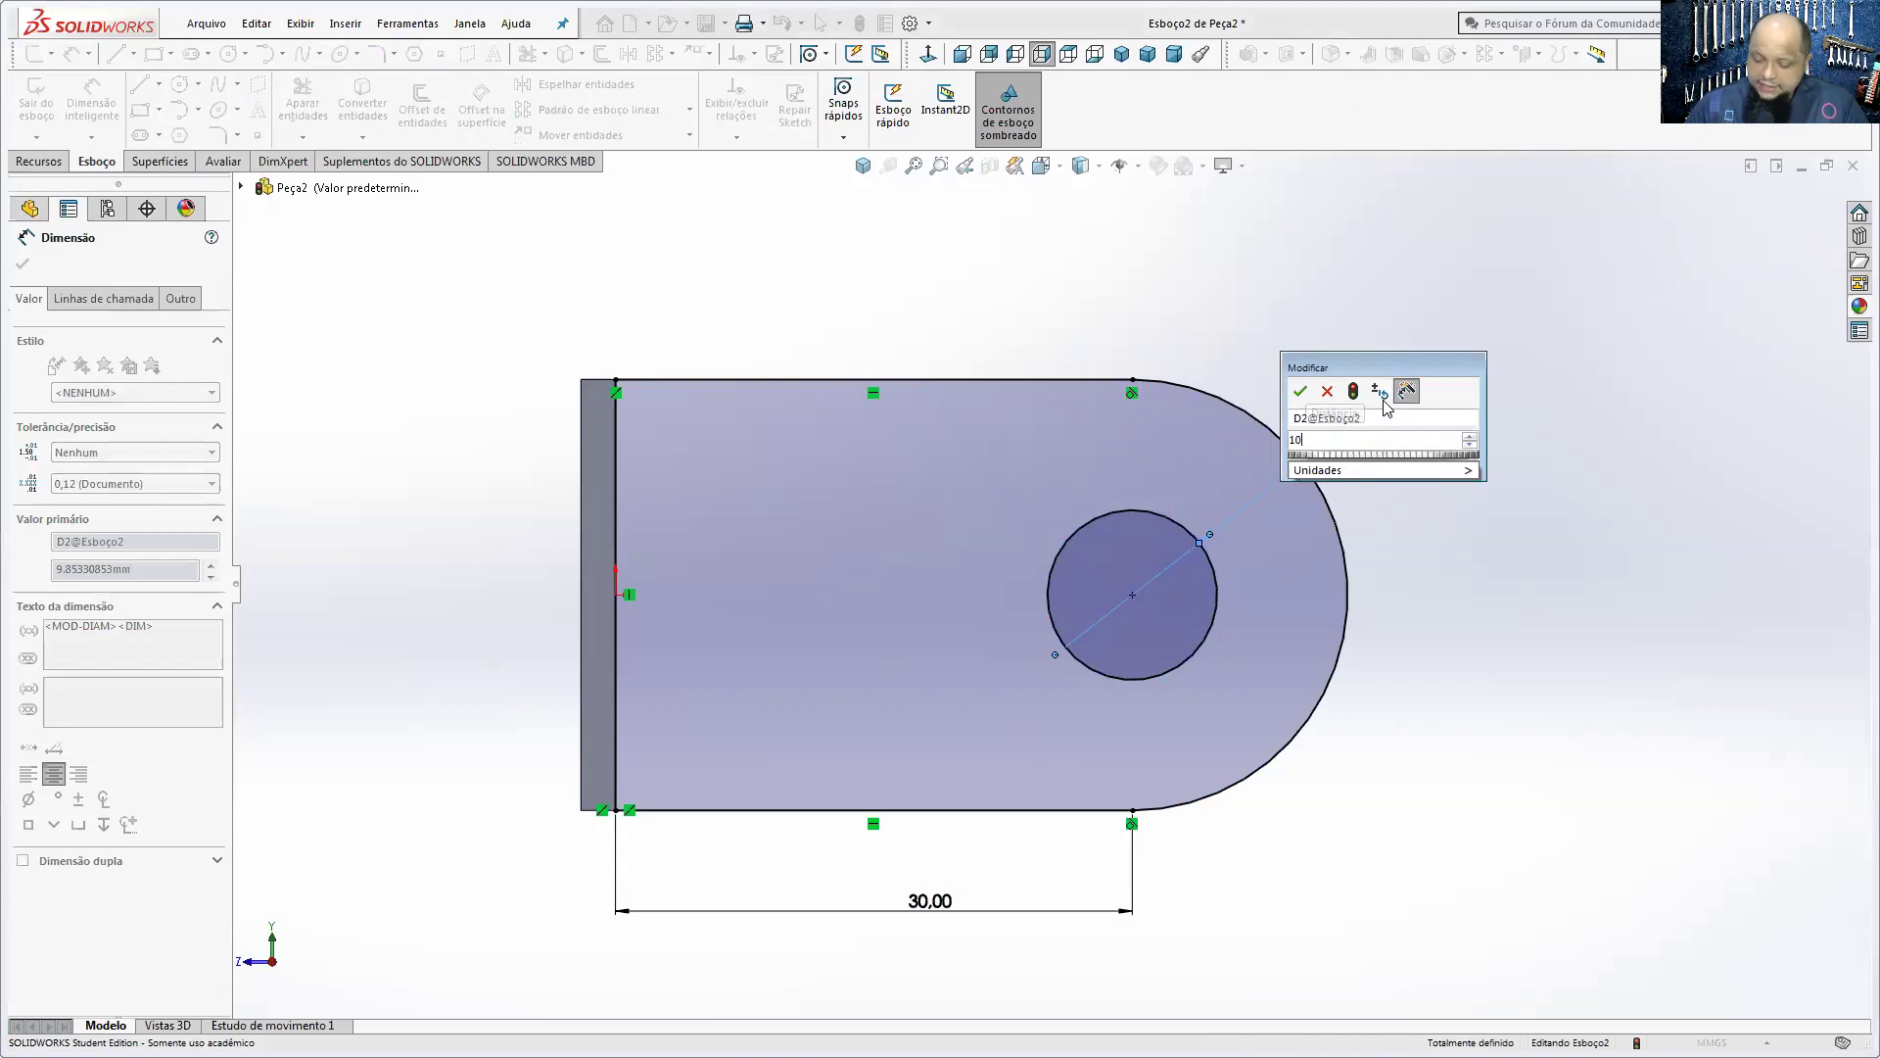
key(Return)
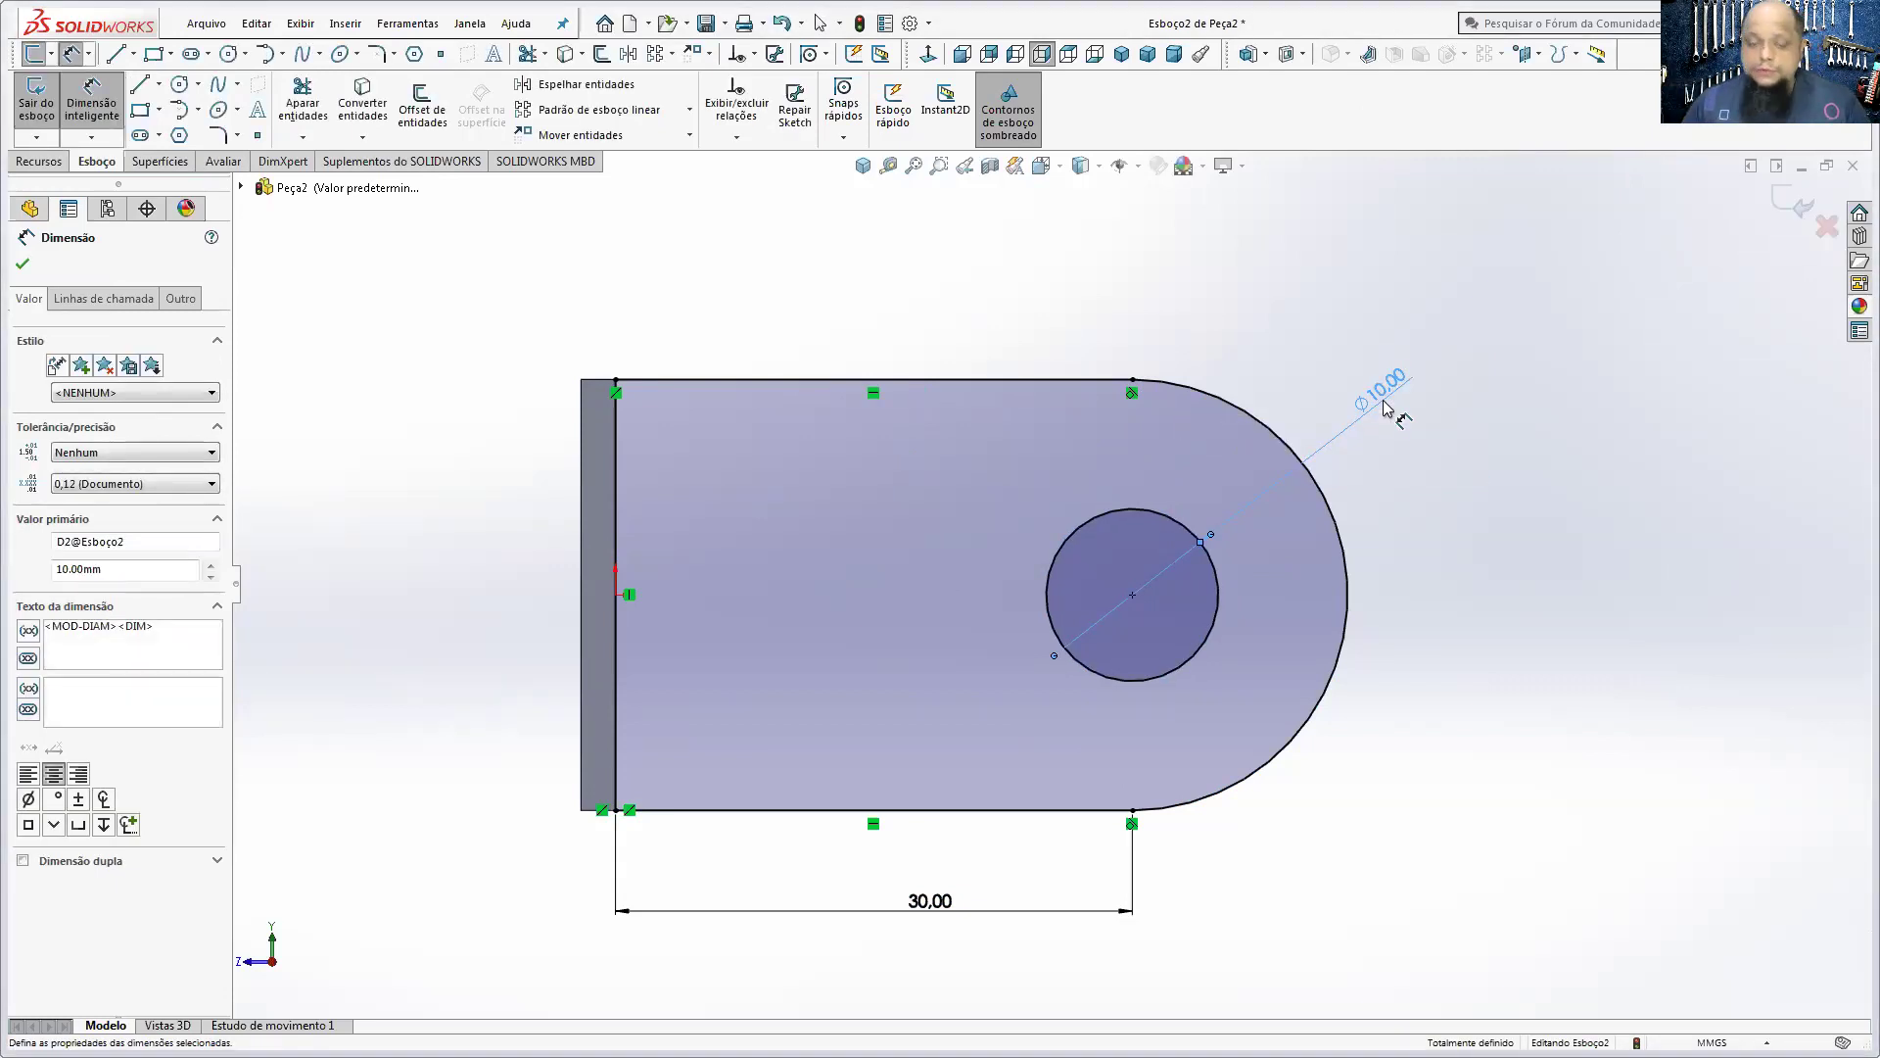
key(Escape)
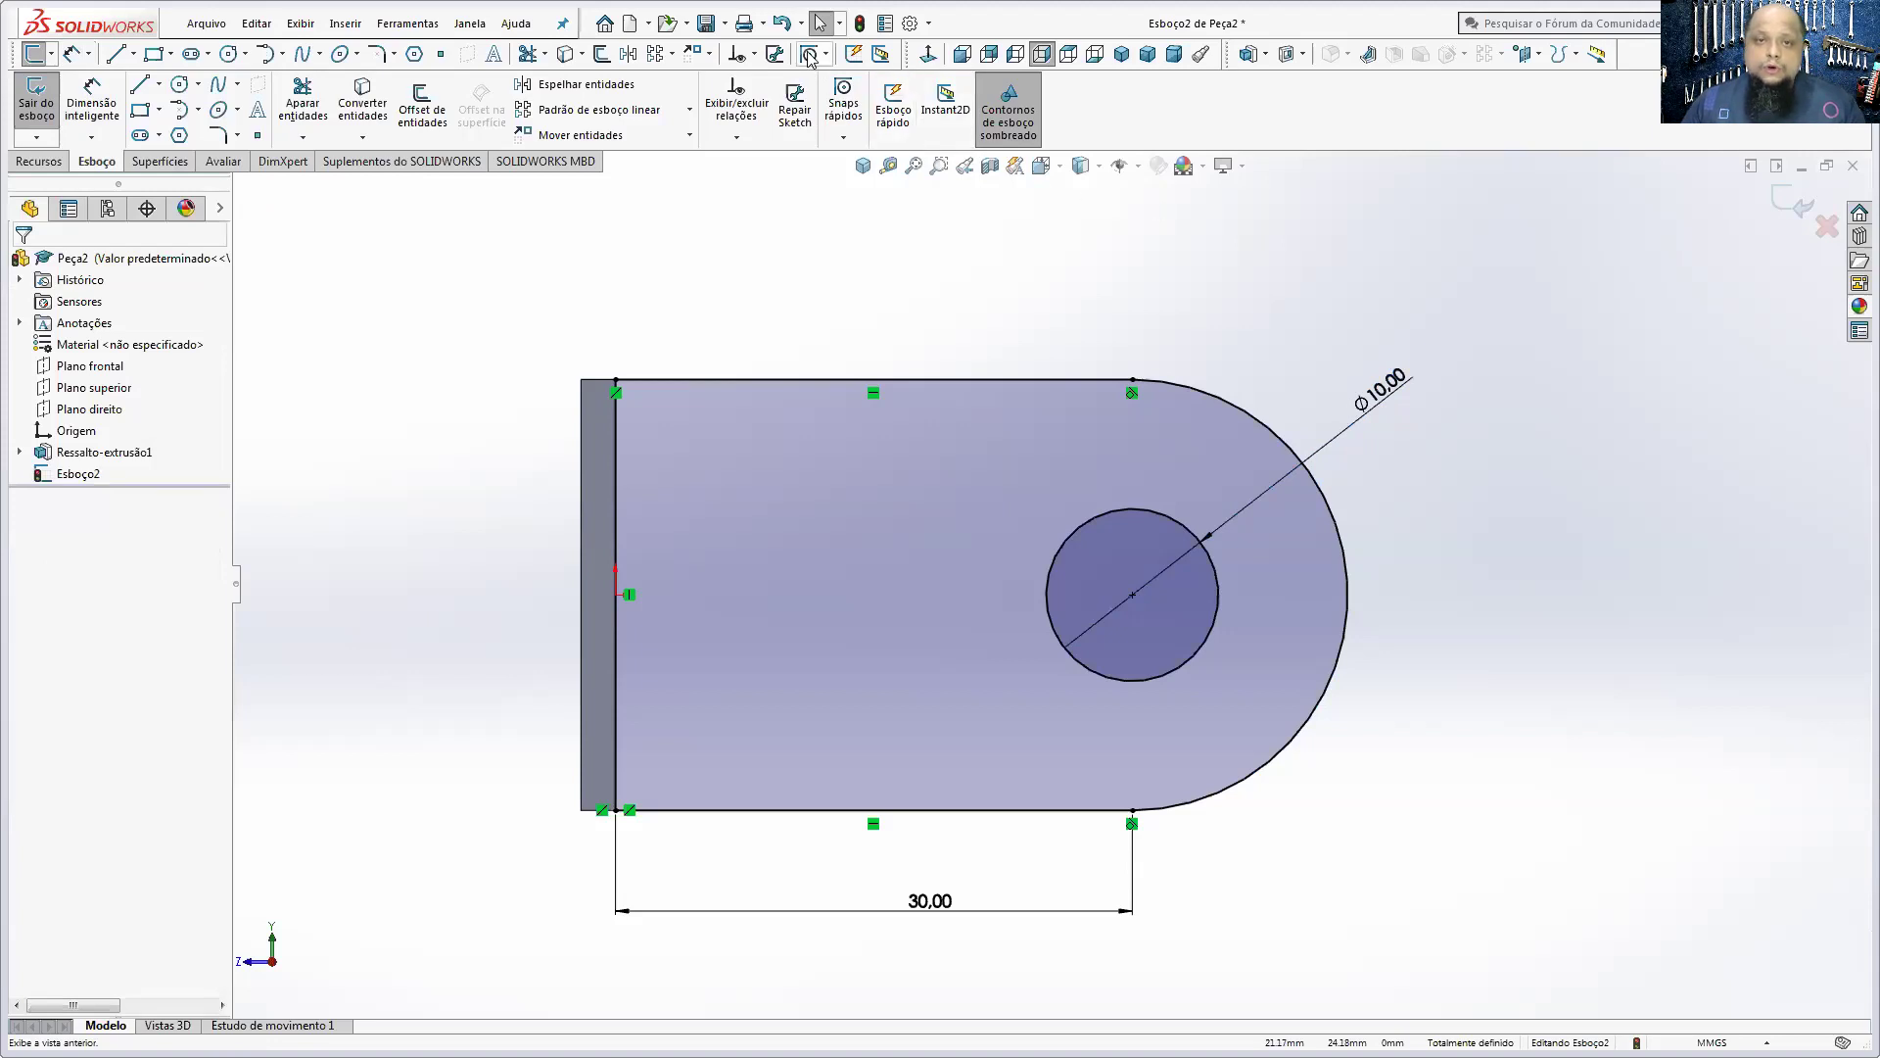
- Undo that circle and its dimension, then draw a new circle on the tab
click(783, 23)
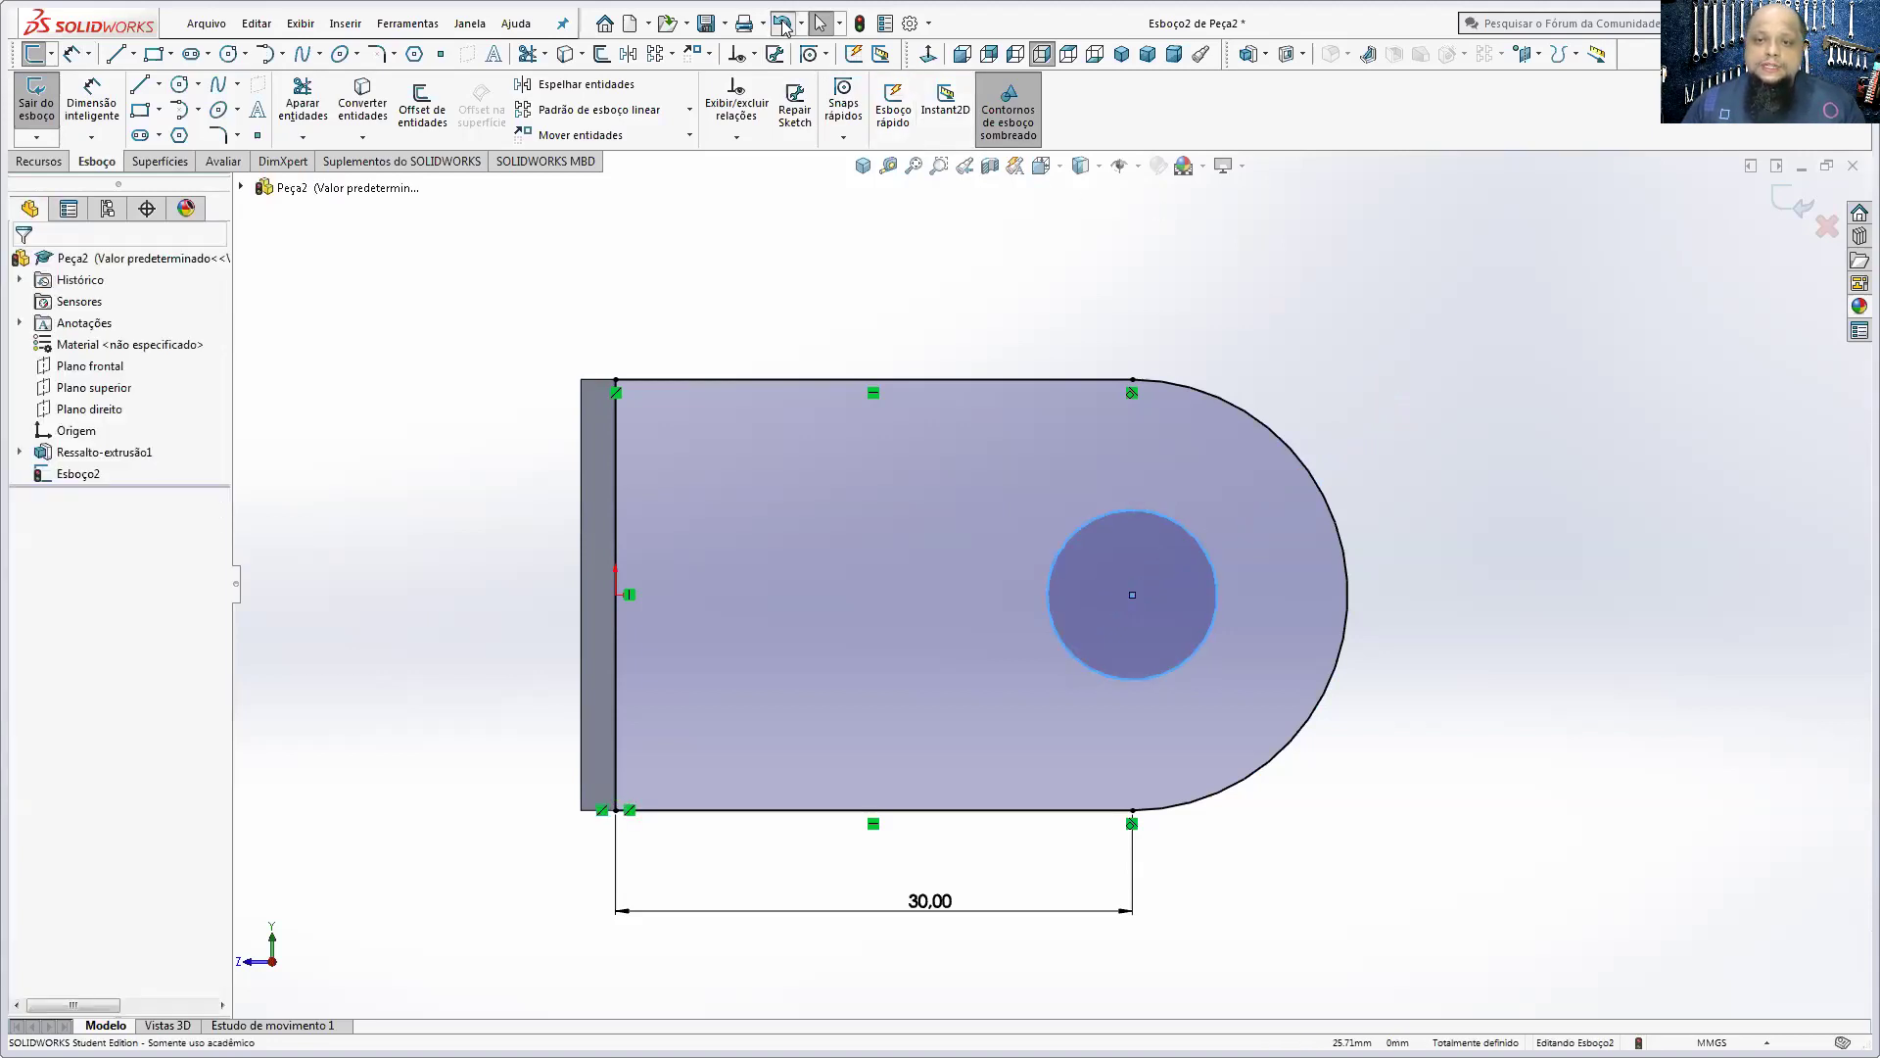
click(783, 24)
click(179, 83)
click(1012, 435)
click(1047, 323)
key(Escape)
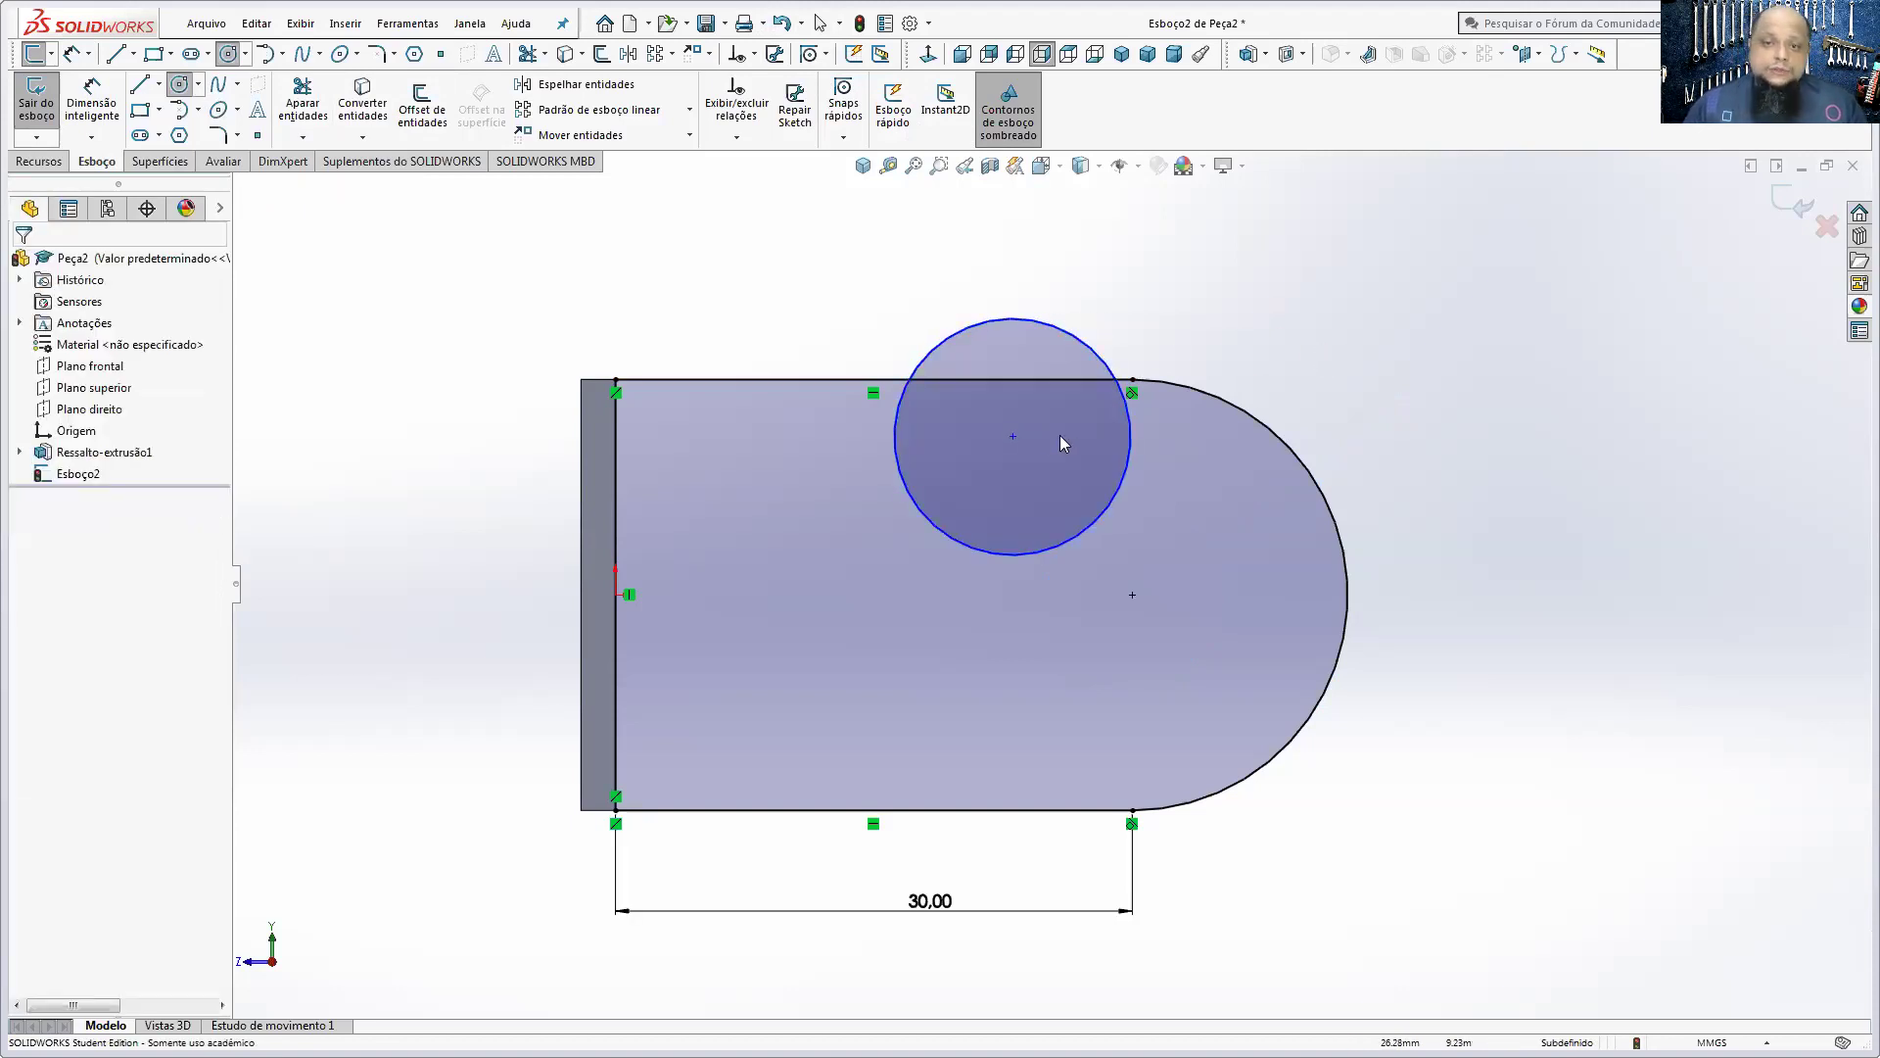
key(Escape)
- Make the new circle concentric with the rounded end and dimension it Ø10
click(1013, 437)
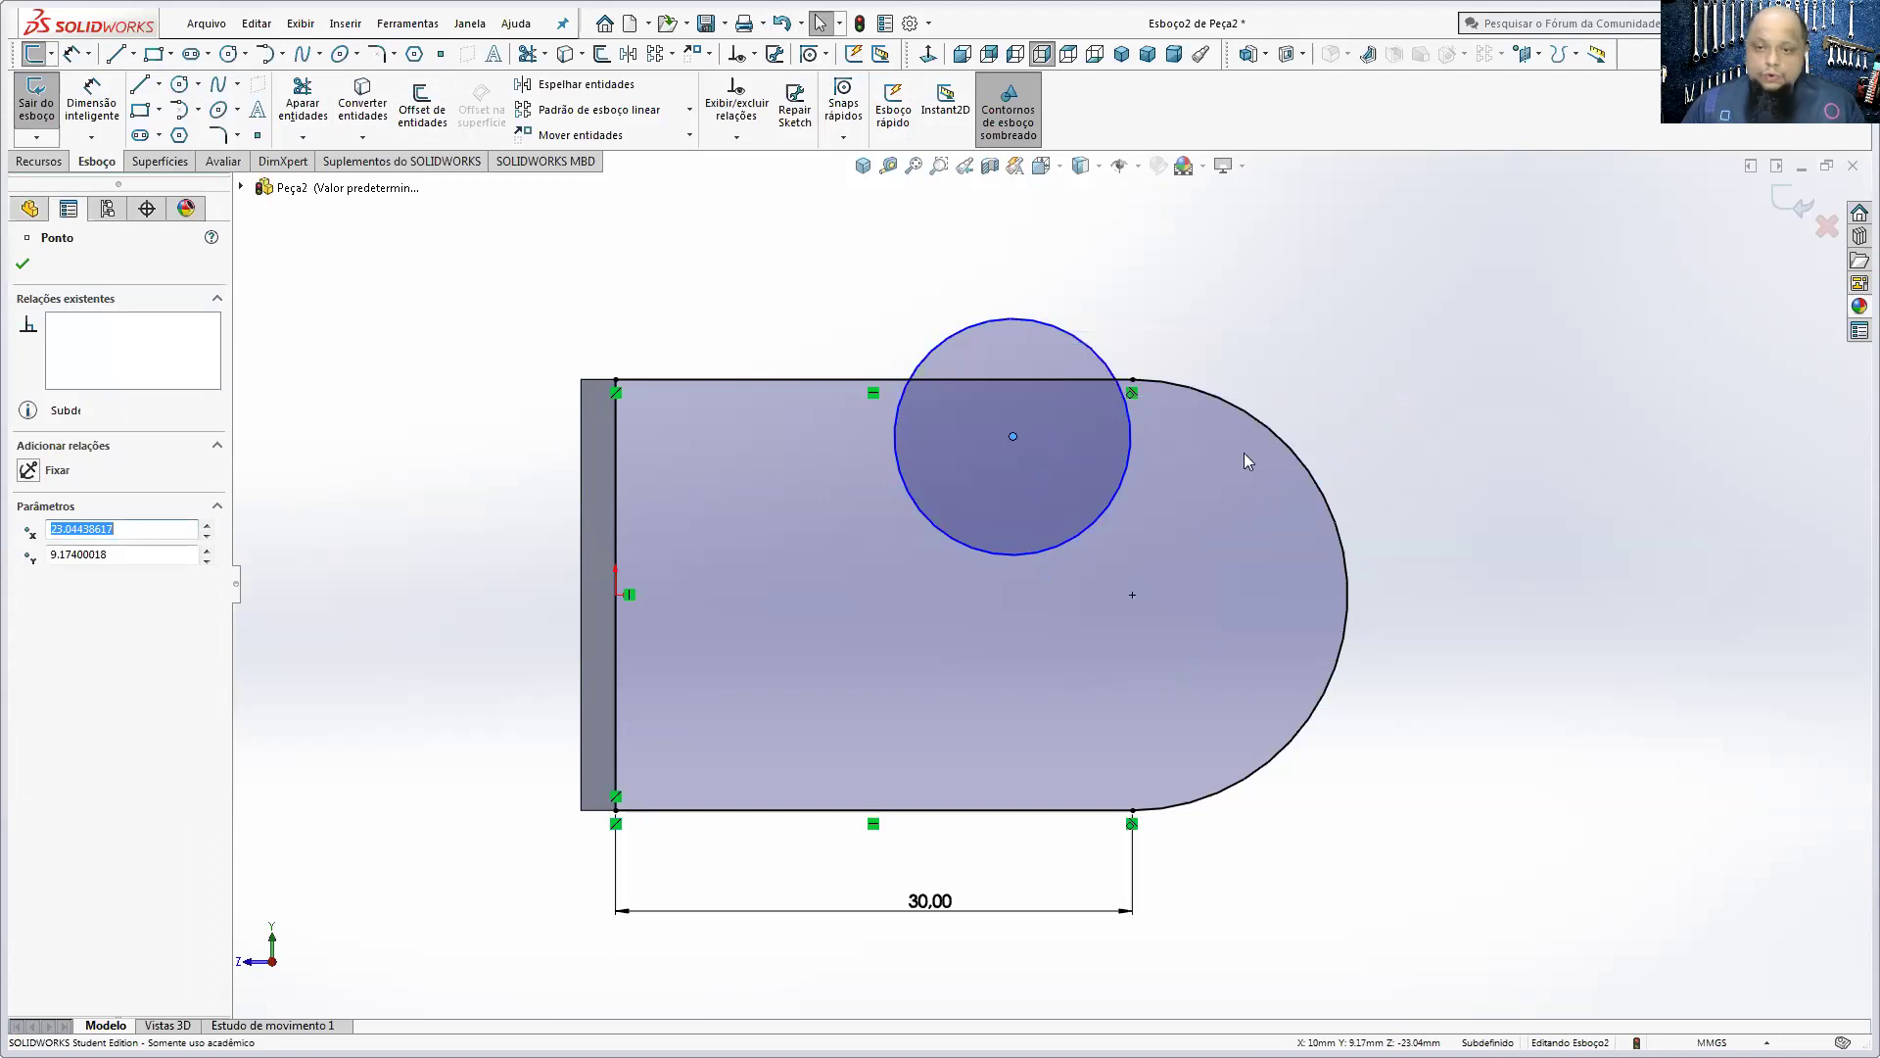
ctrl+click(1288, 453)
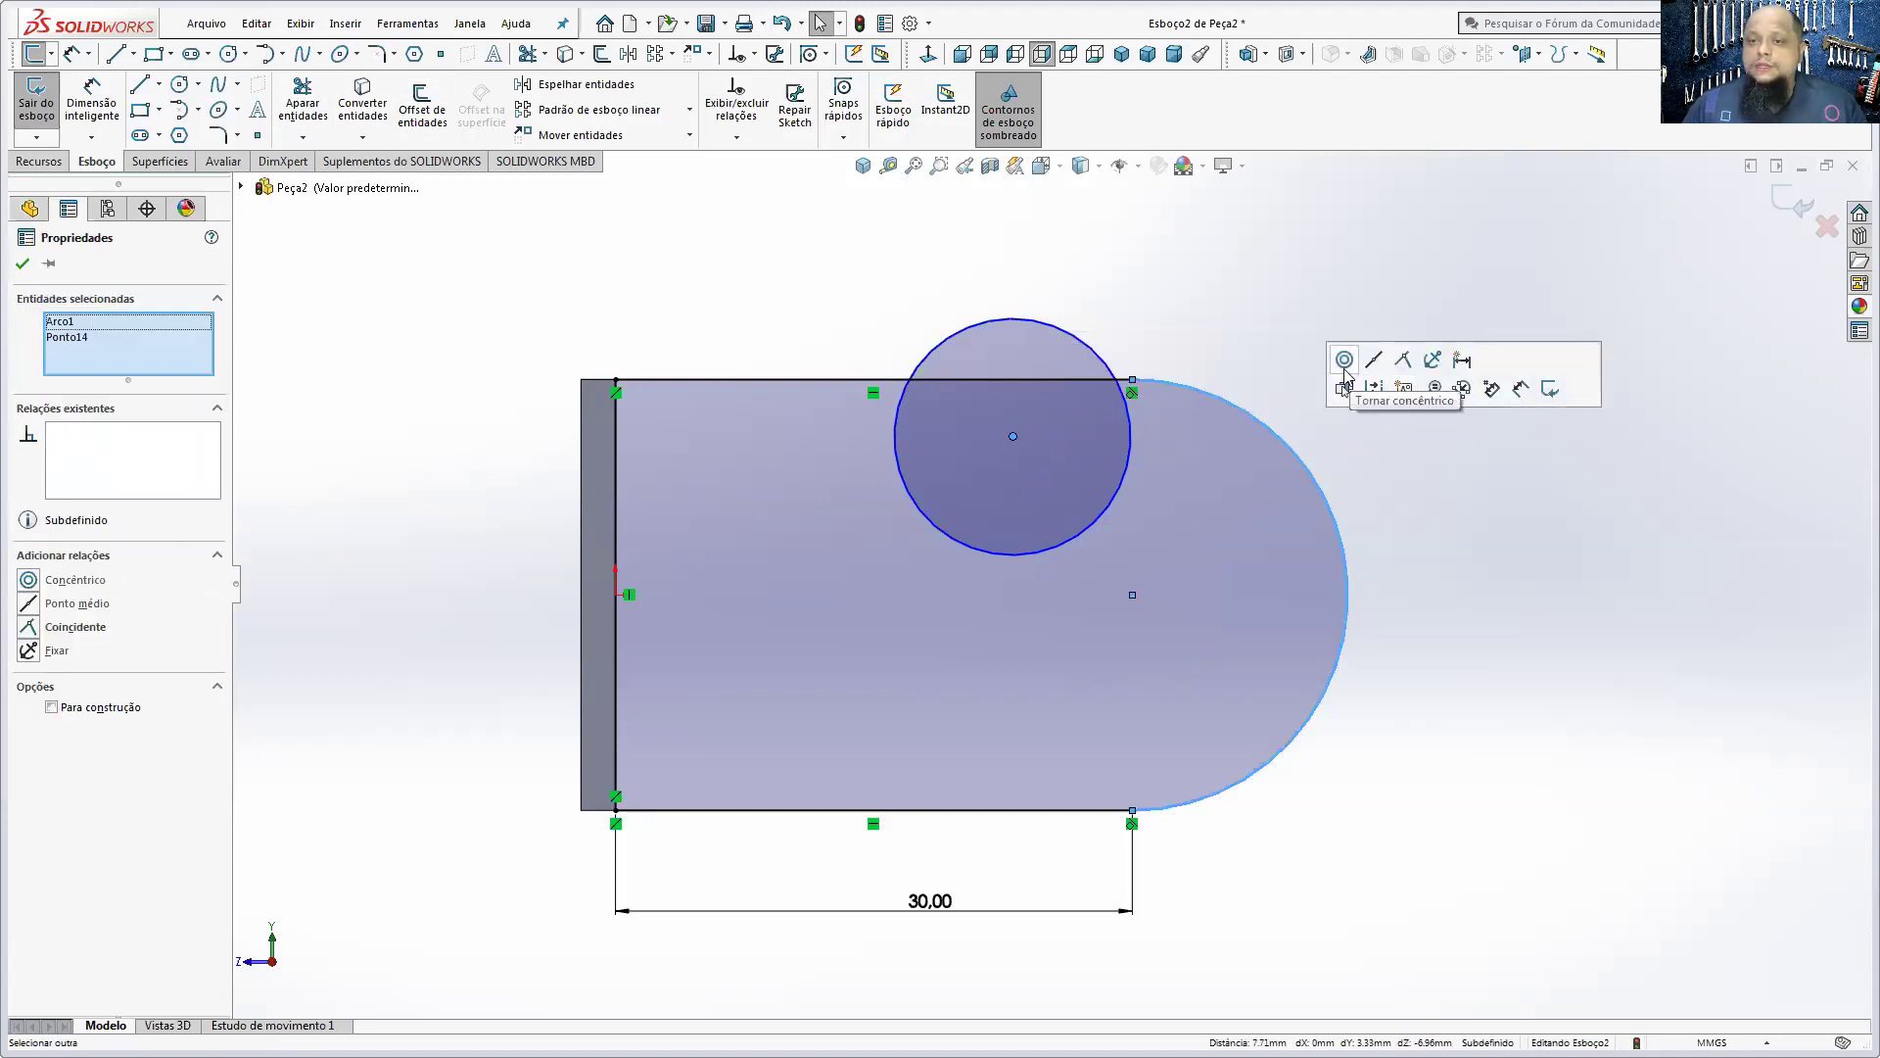
click(1345, 371)
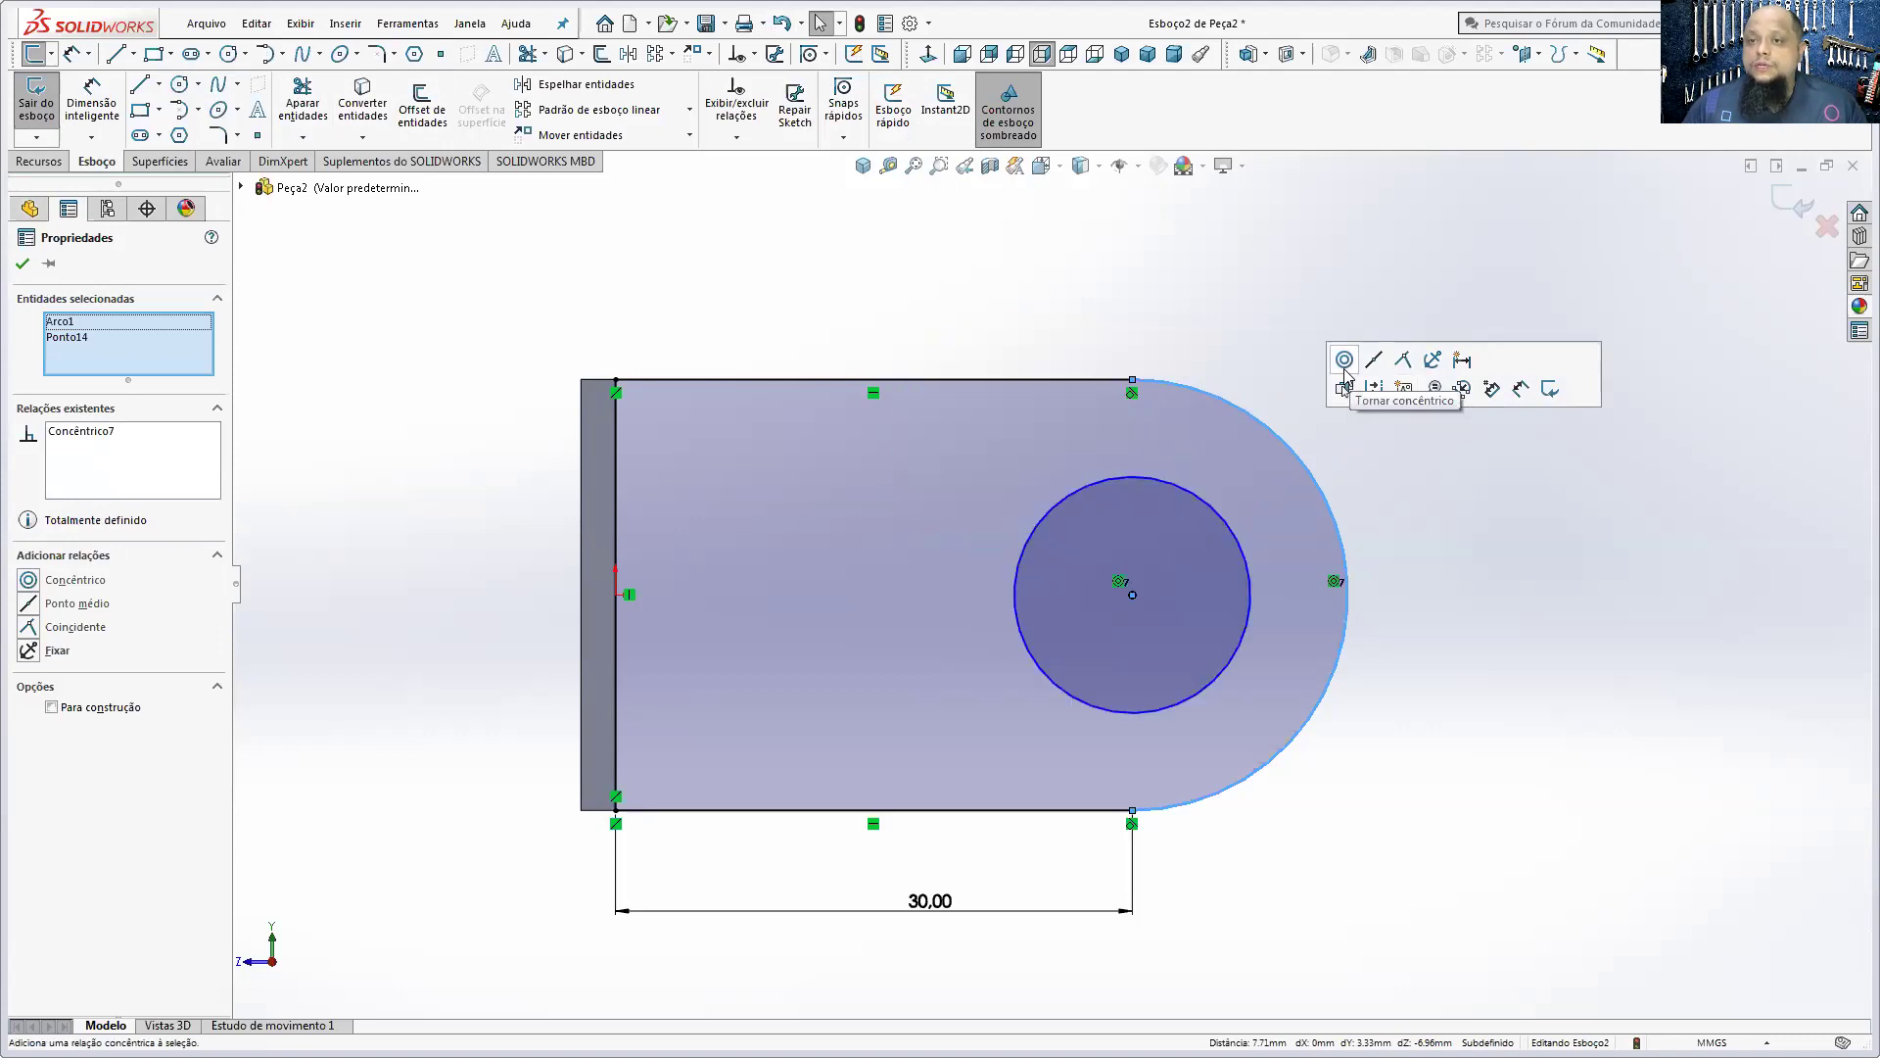
click(91, 103)
click(1229, 529)
click(1490, 360)
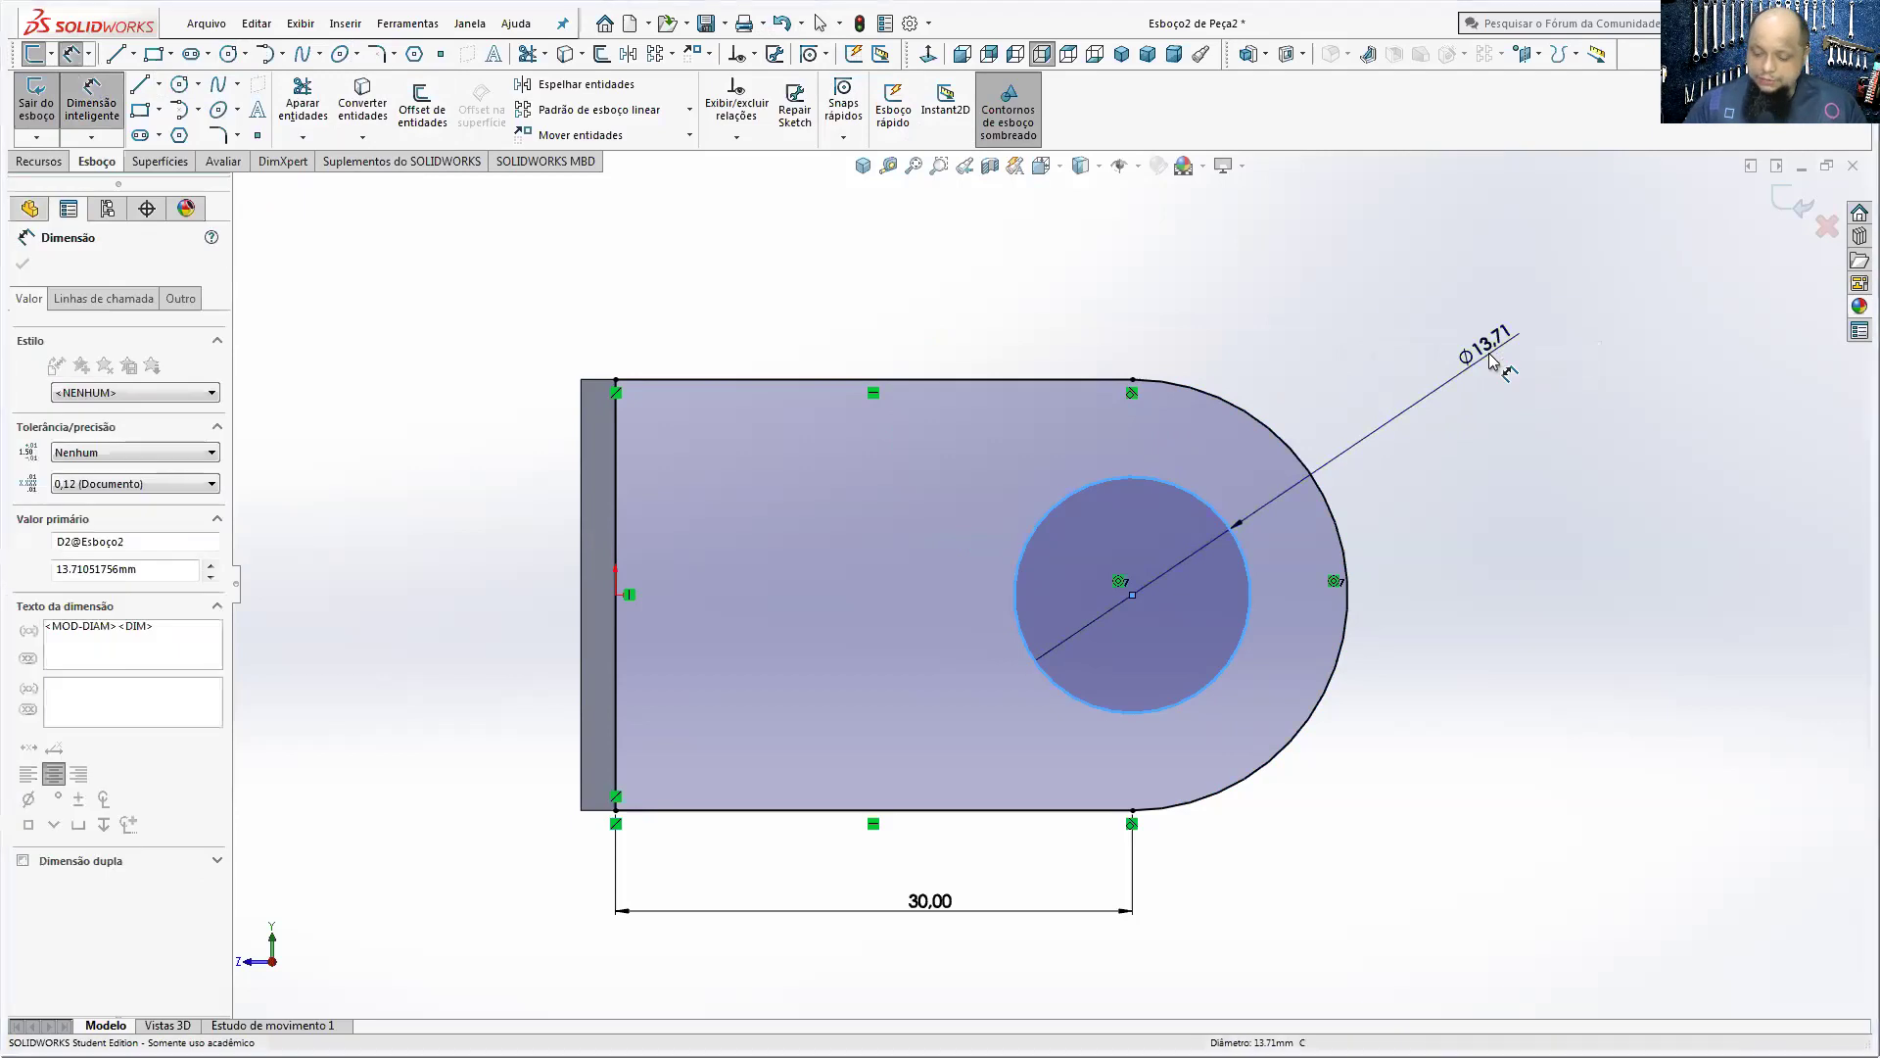
text(10)
key(Return)
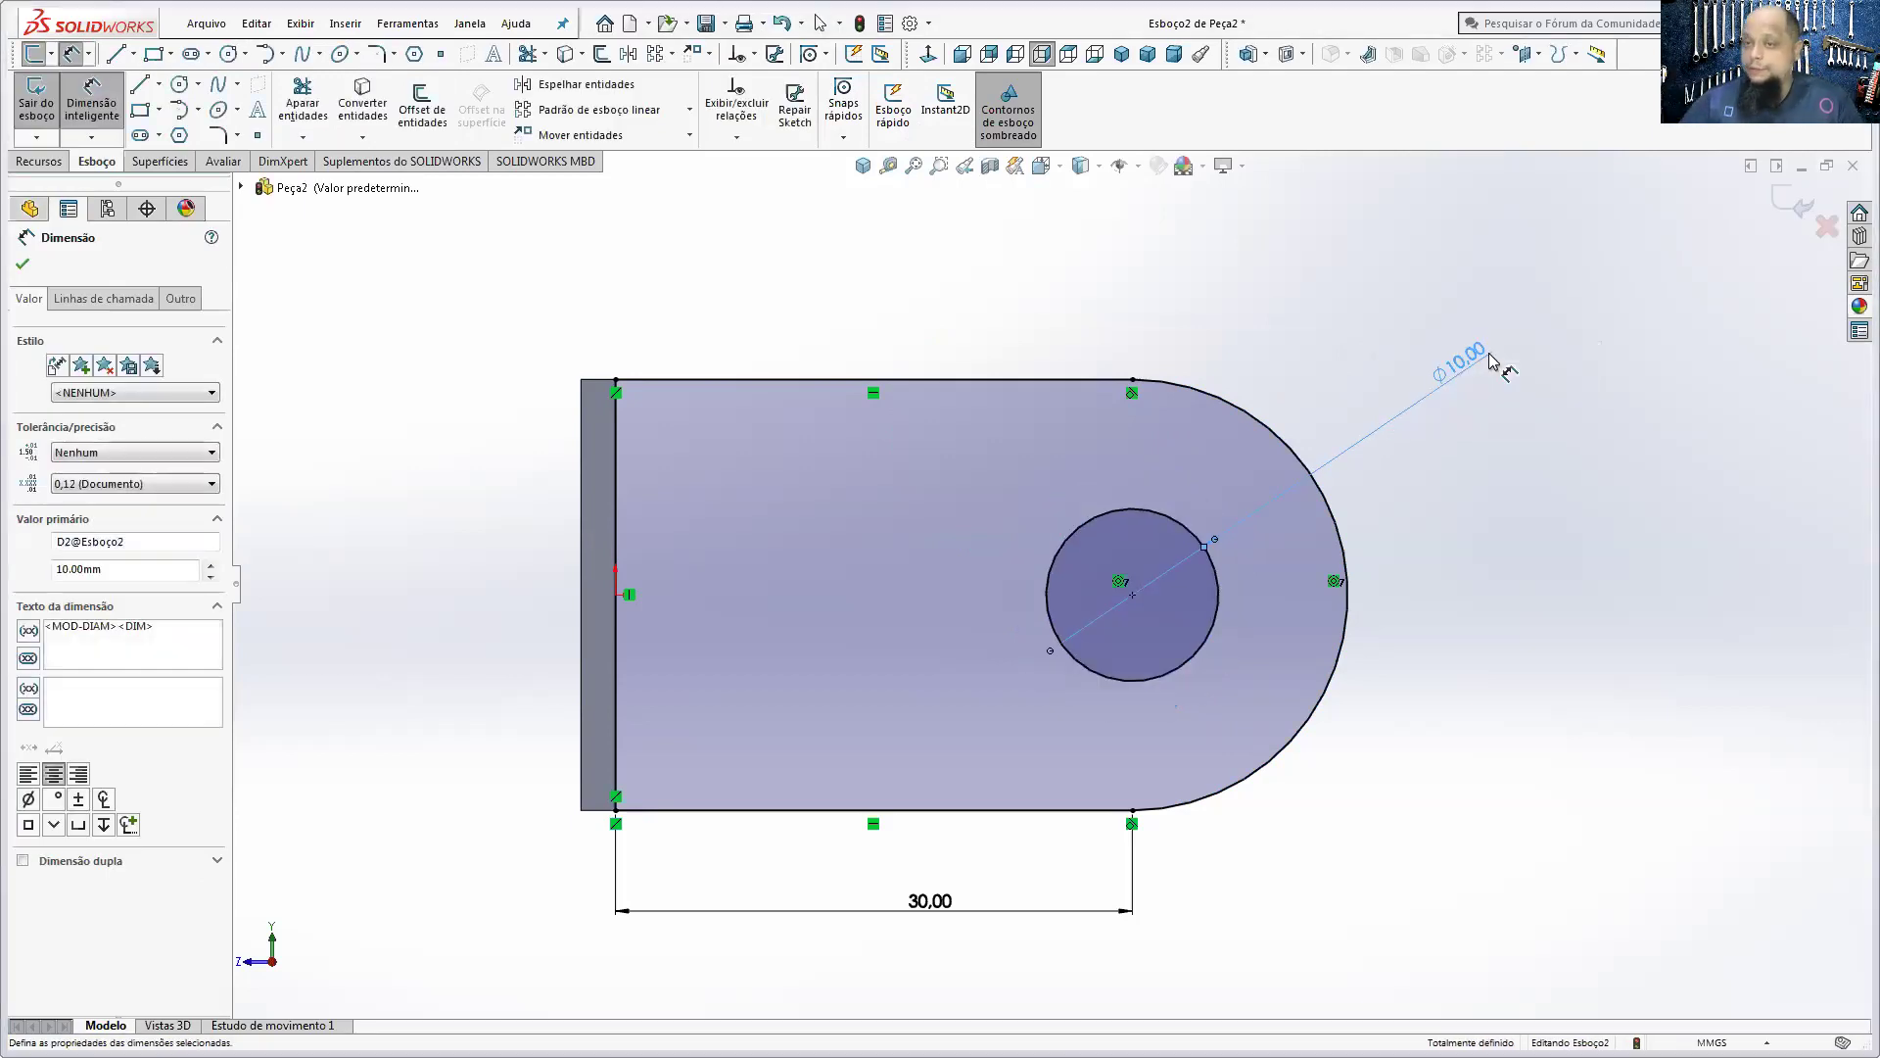
key(f)
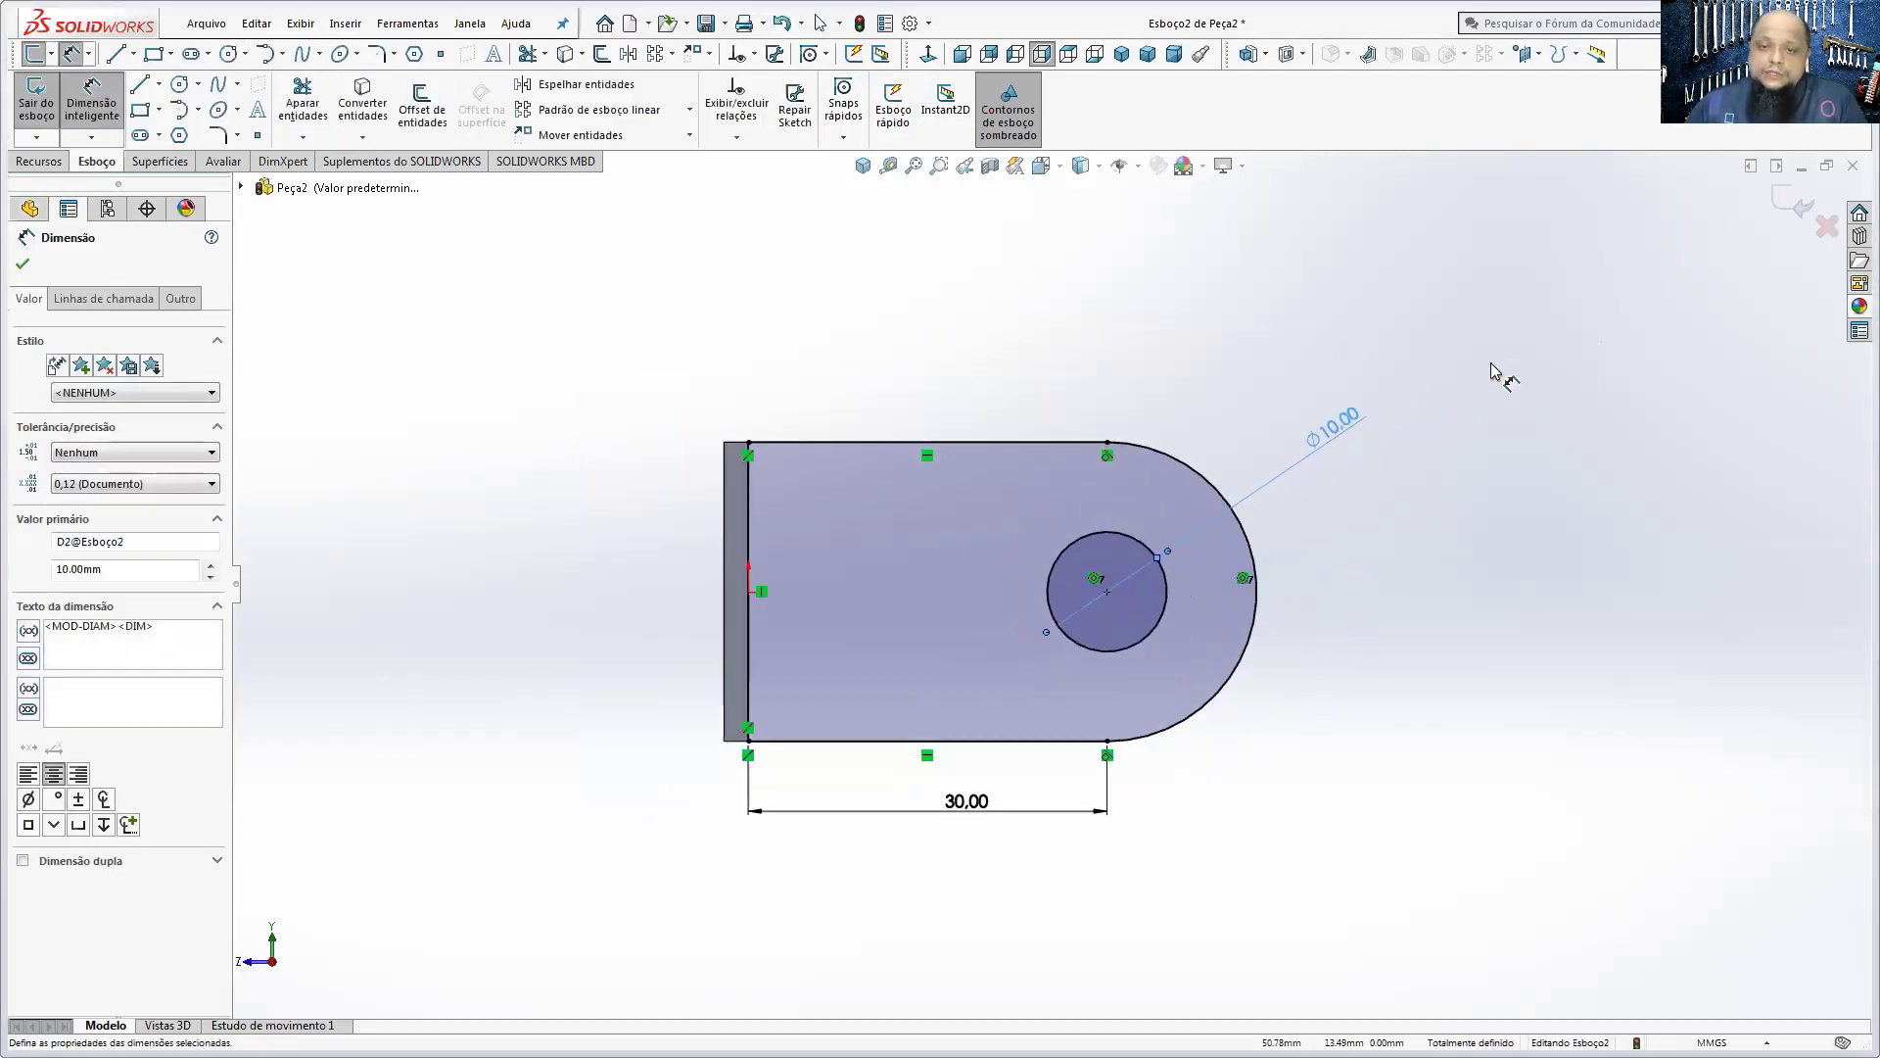
mouse_move(950, 347)
middle_down()
mouse_move(1038, 411)
mouse_move(1120, 533)
mouse_move(880, 570)
middle_up()
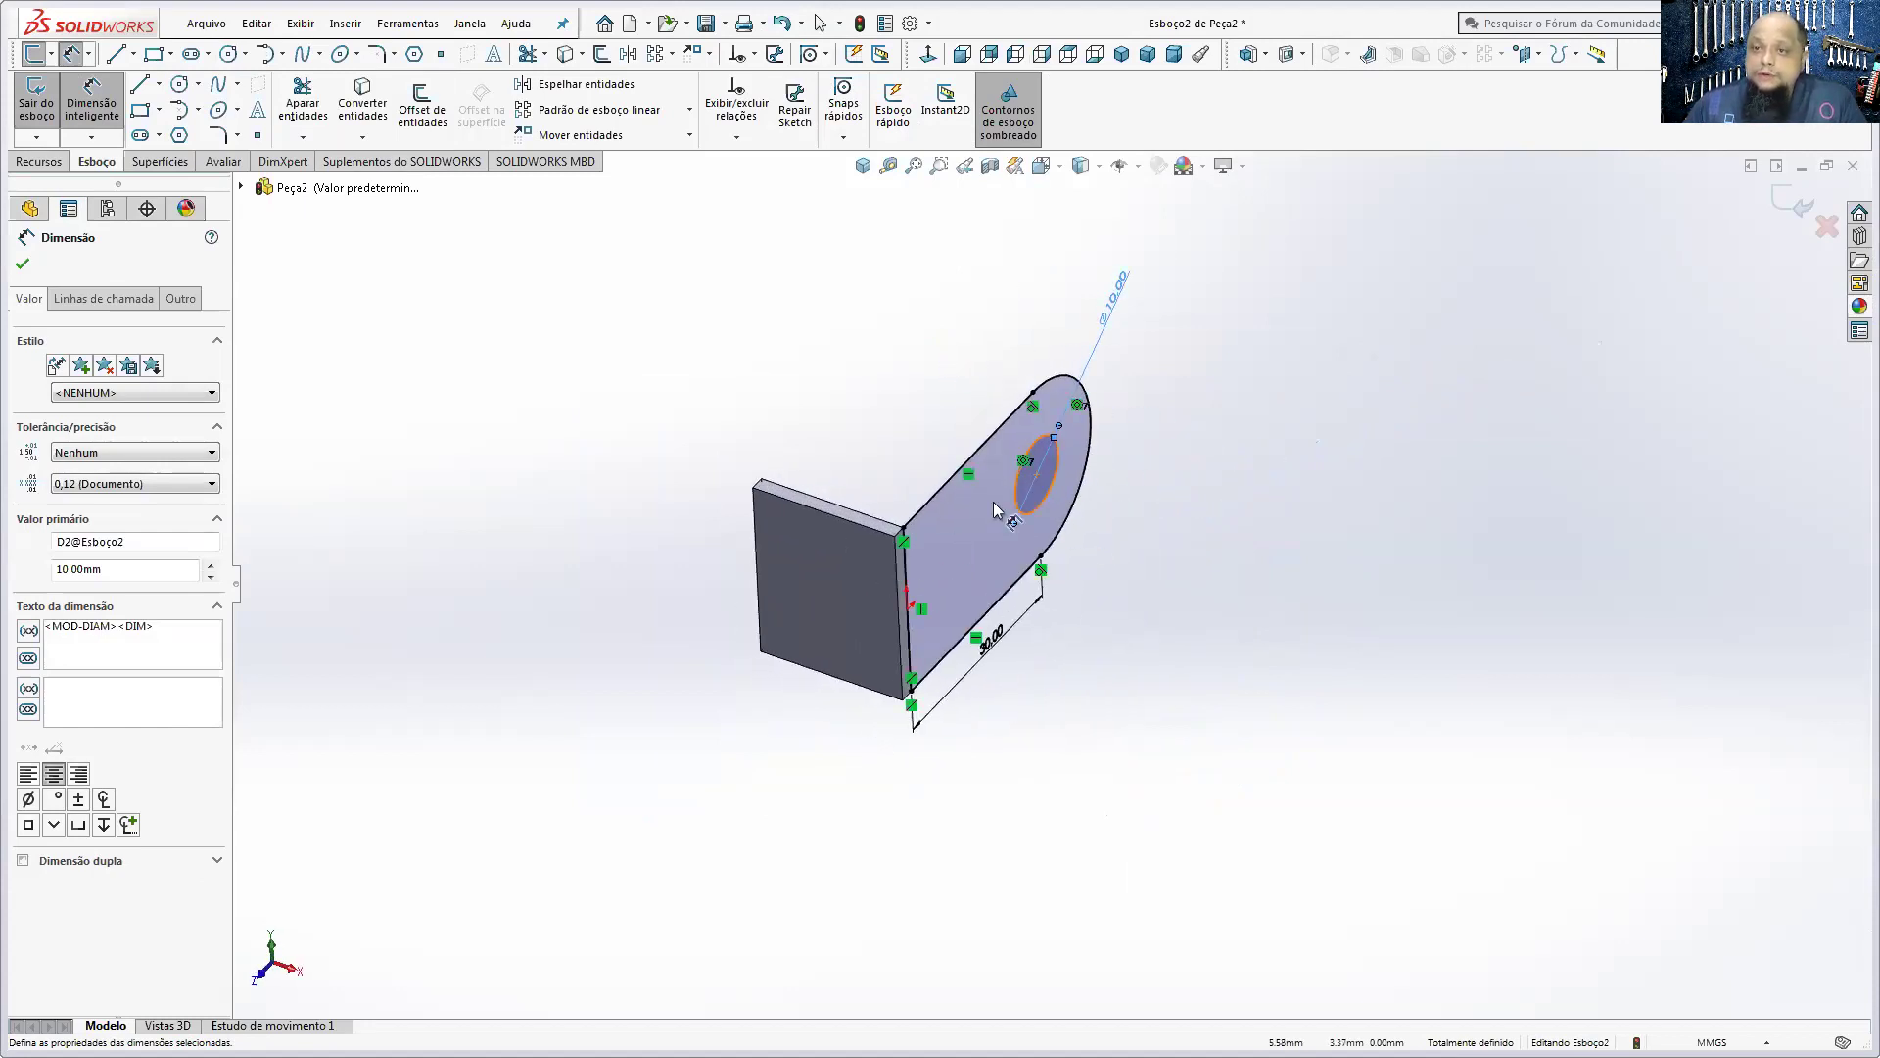
- Extrude the tab sketch 5 mm in the reversed direction
click(49, 170)
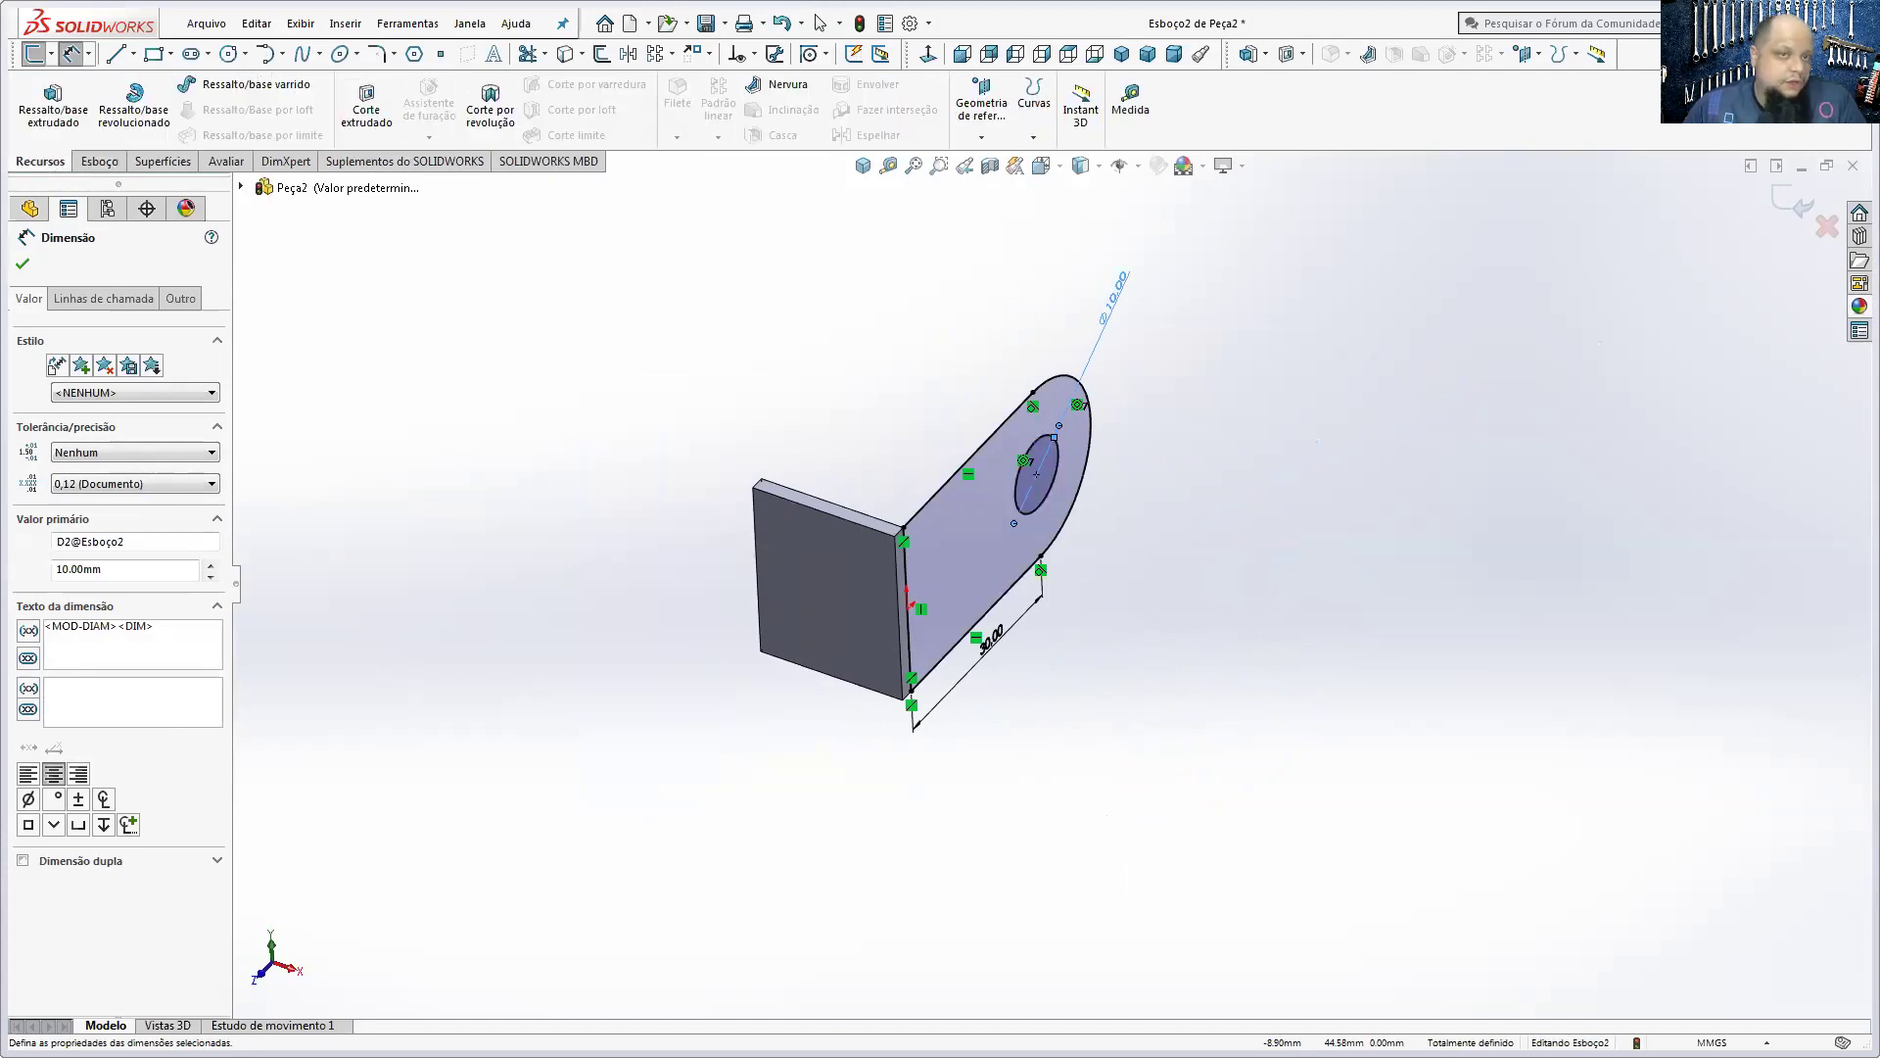
click(54, 102)
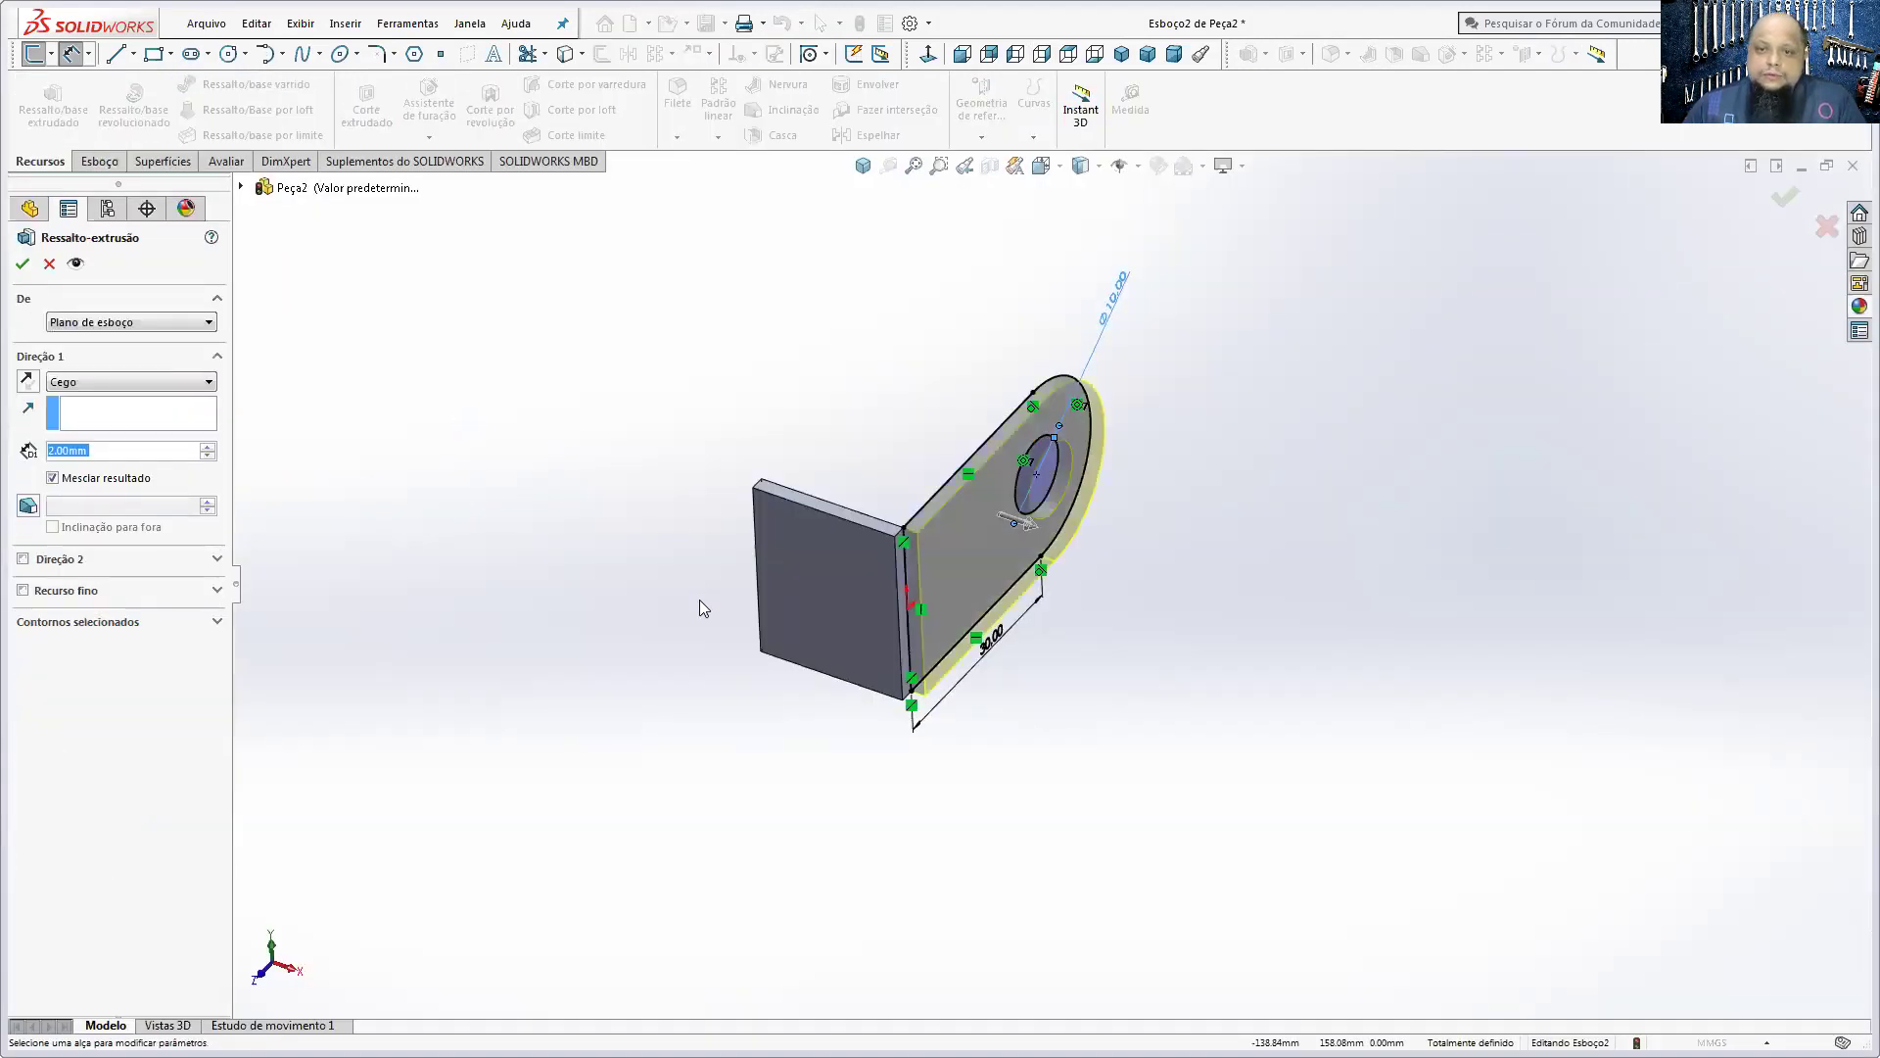
click(1406, 642)
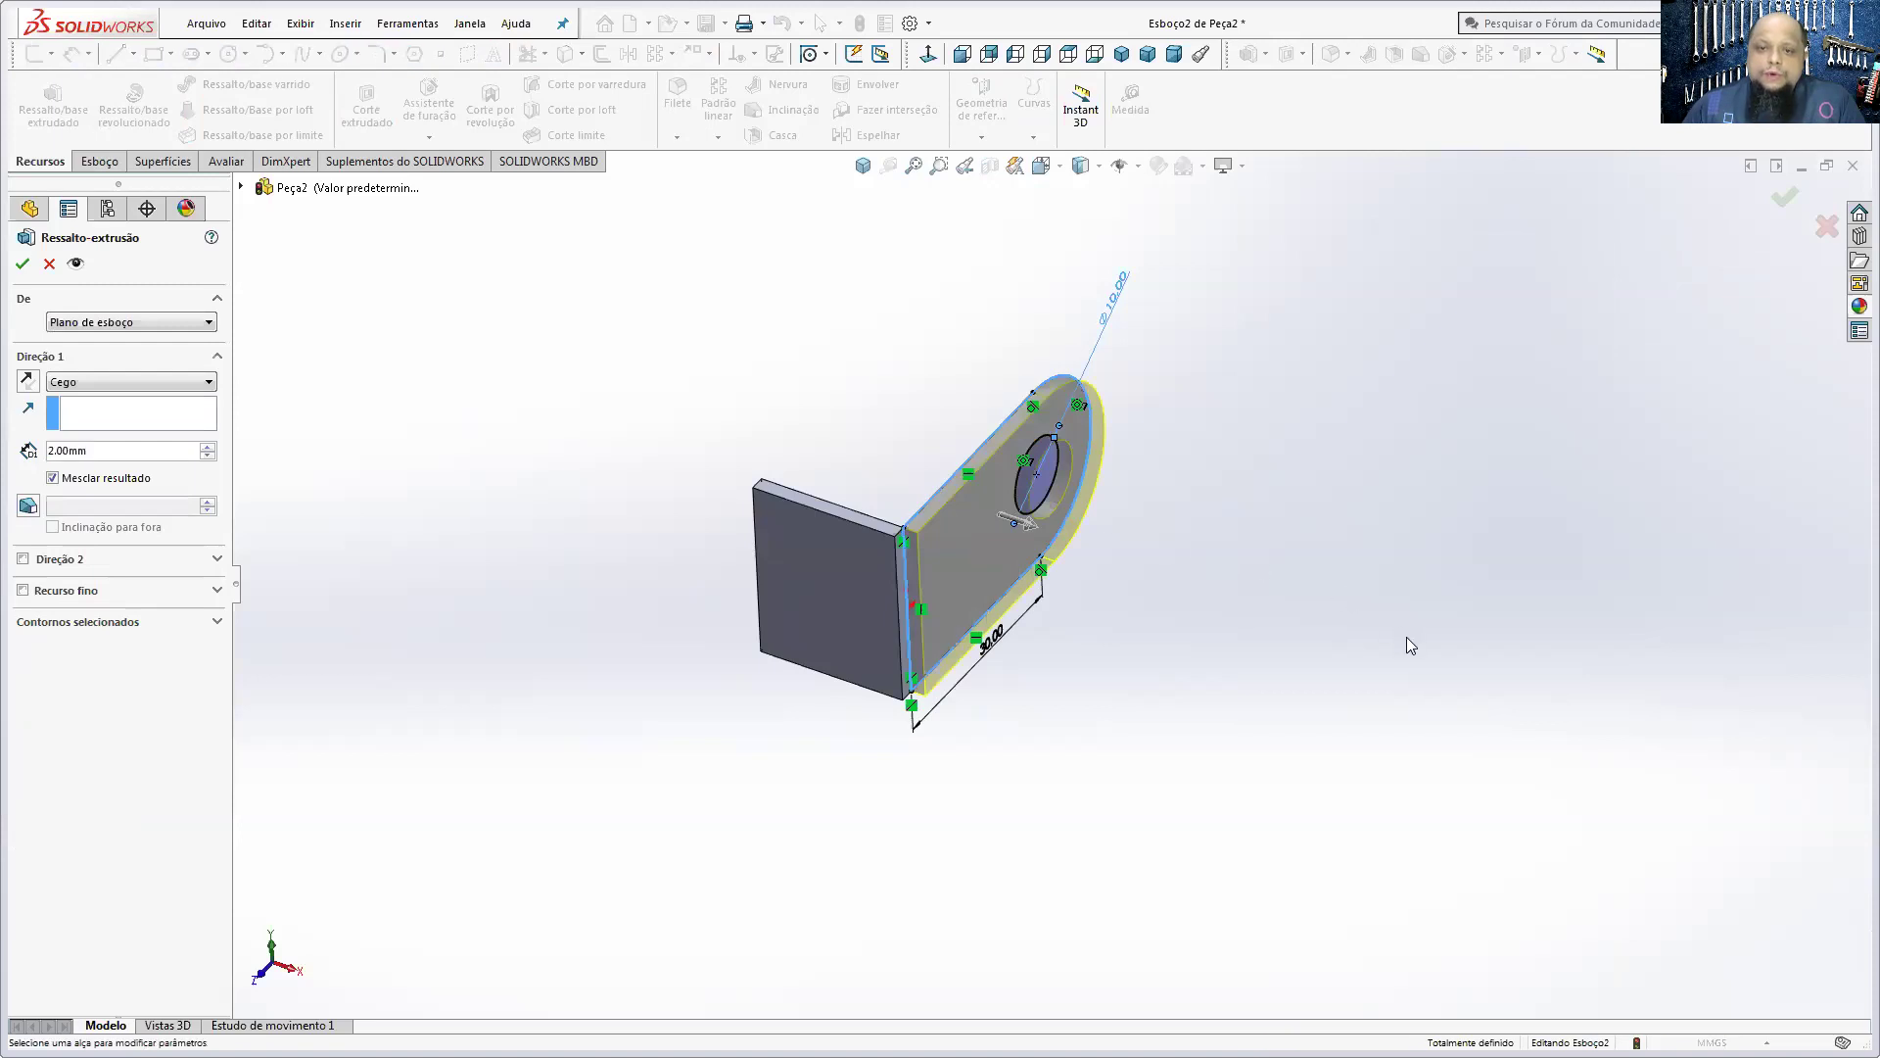
drag(1046, 534, 1375, 674)
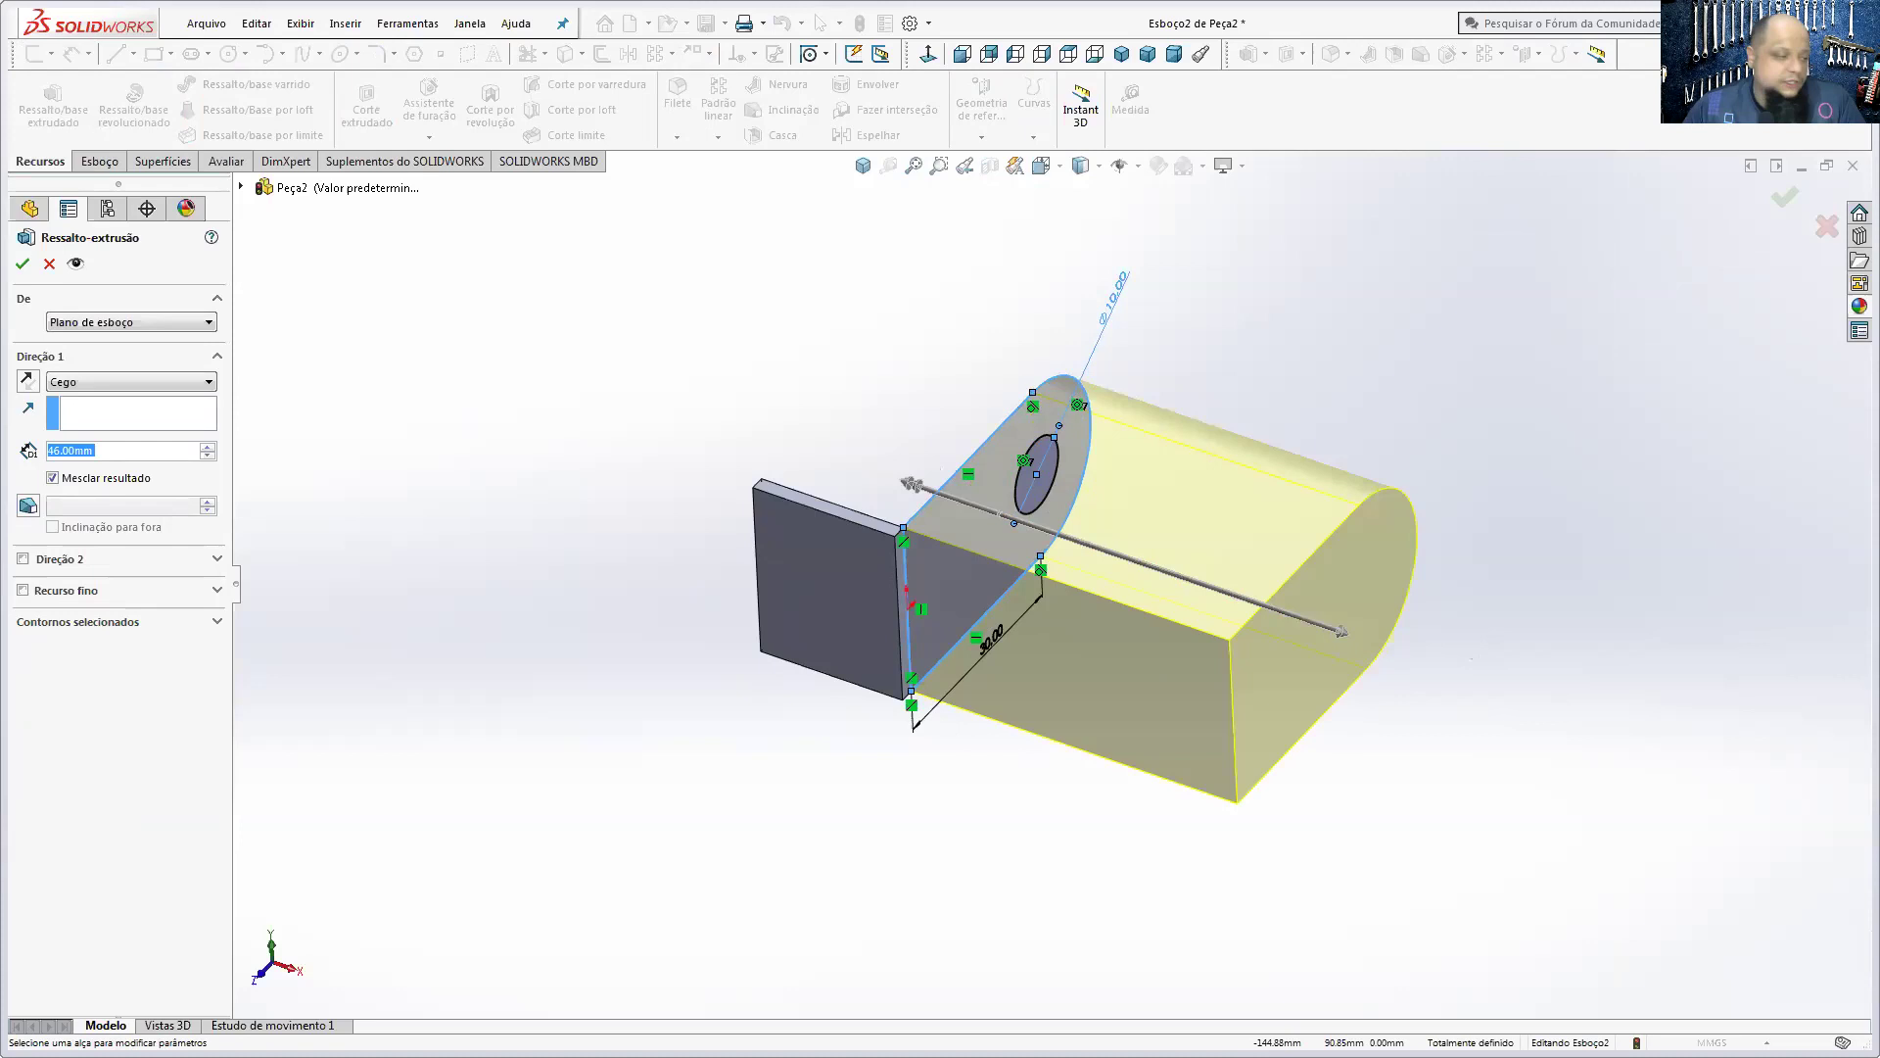
key(alt+Tab)
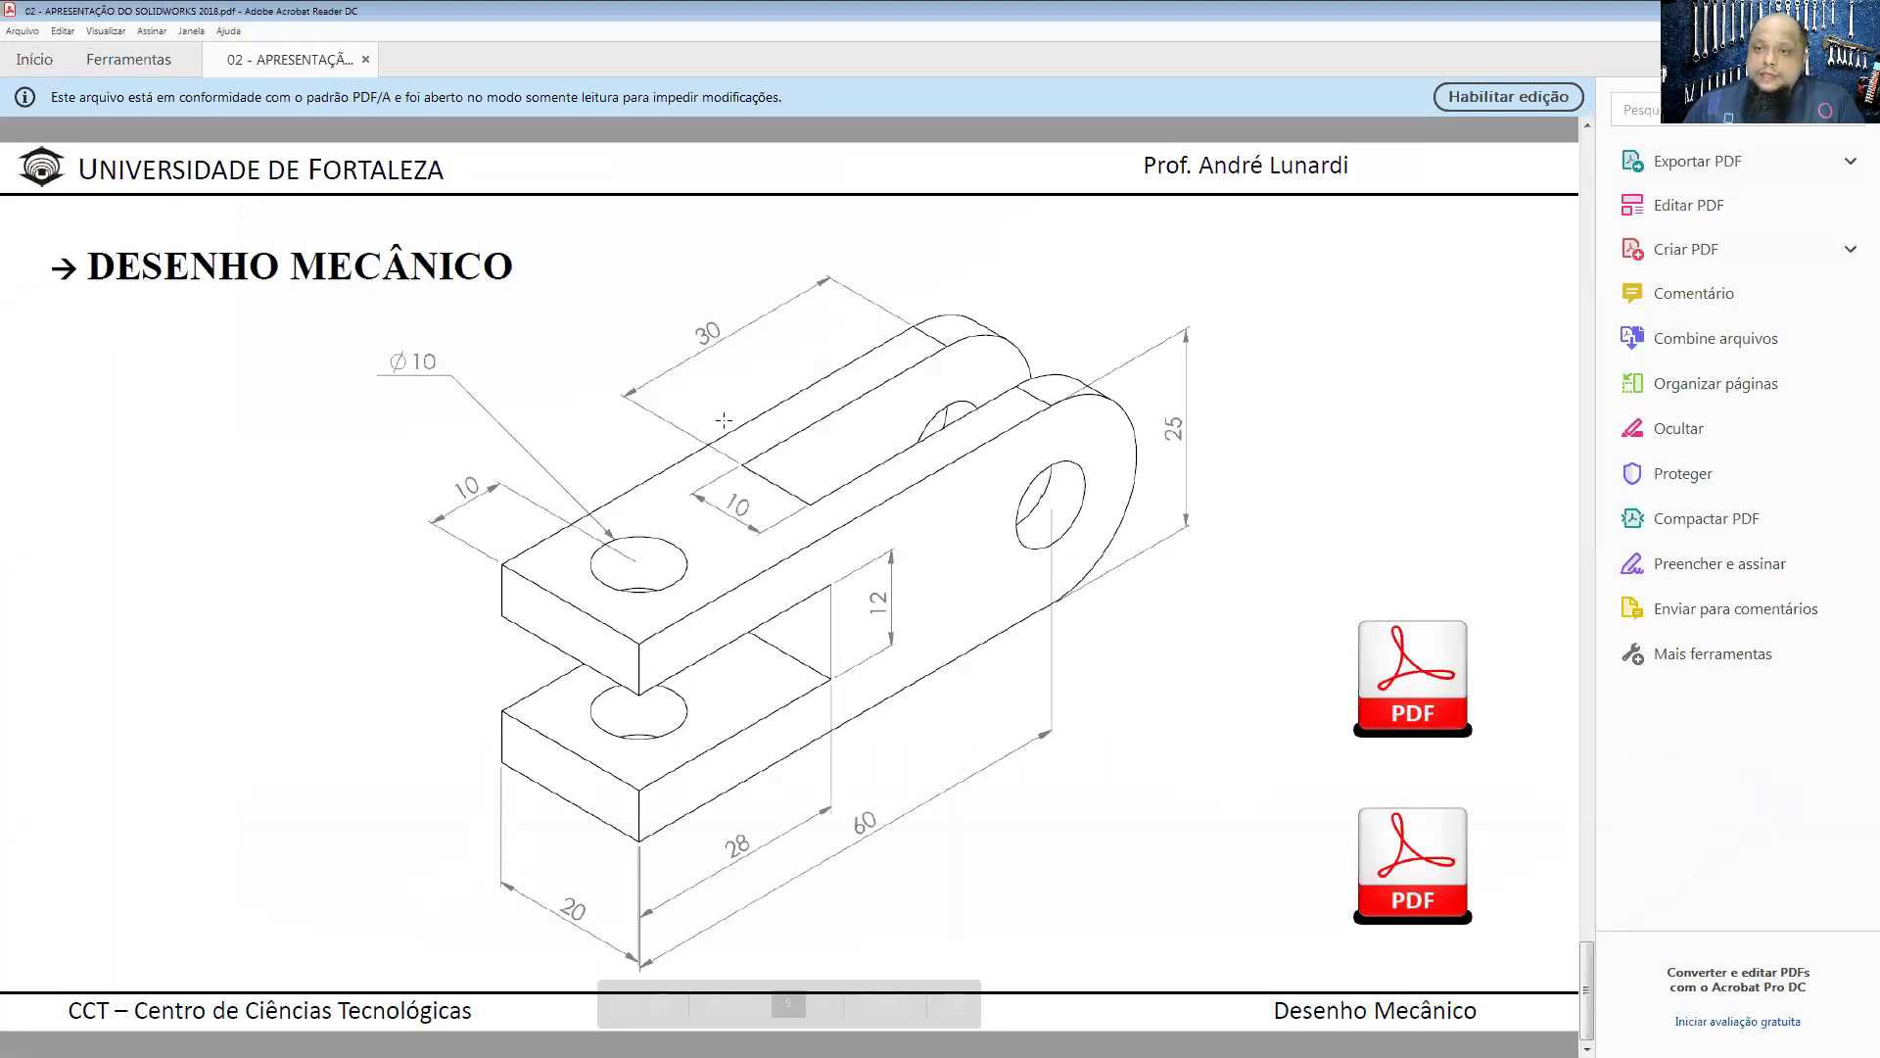
key(alt+Tab)
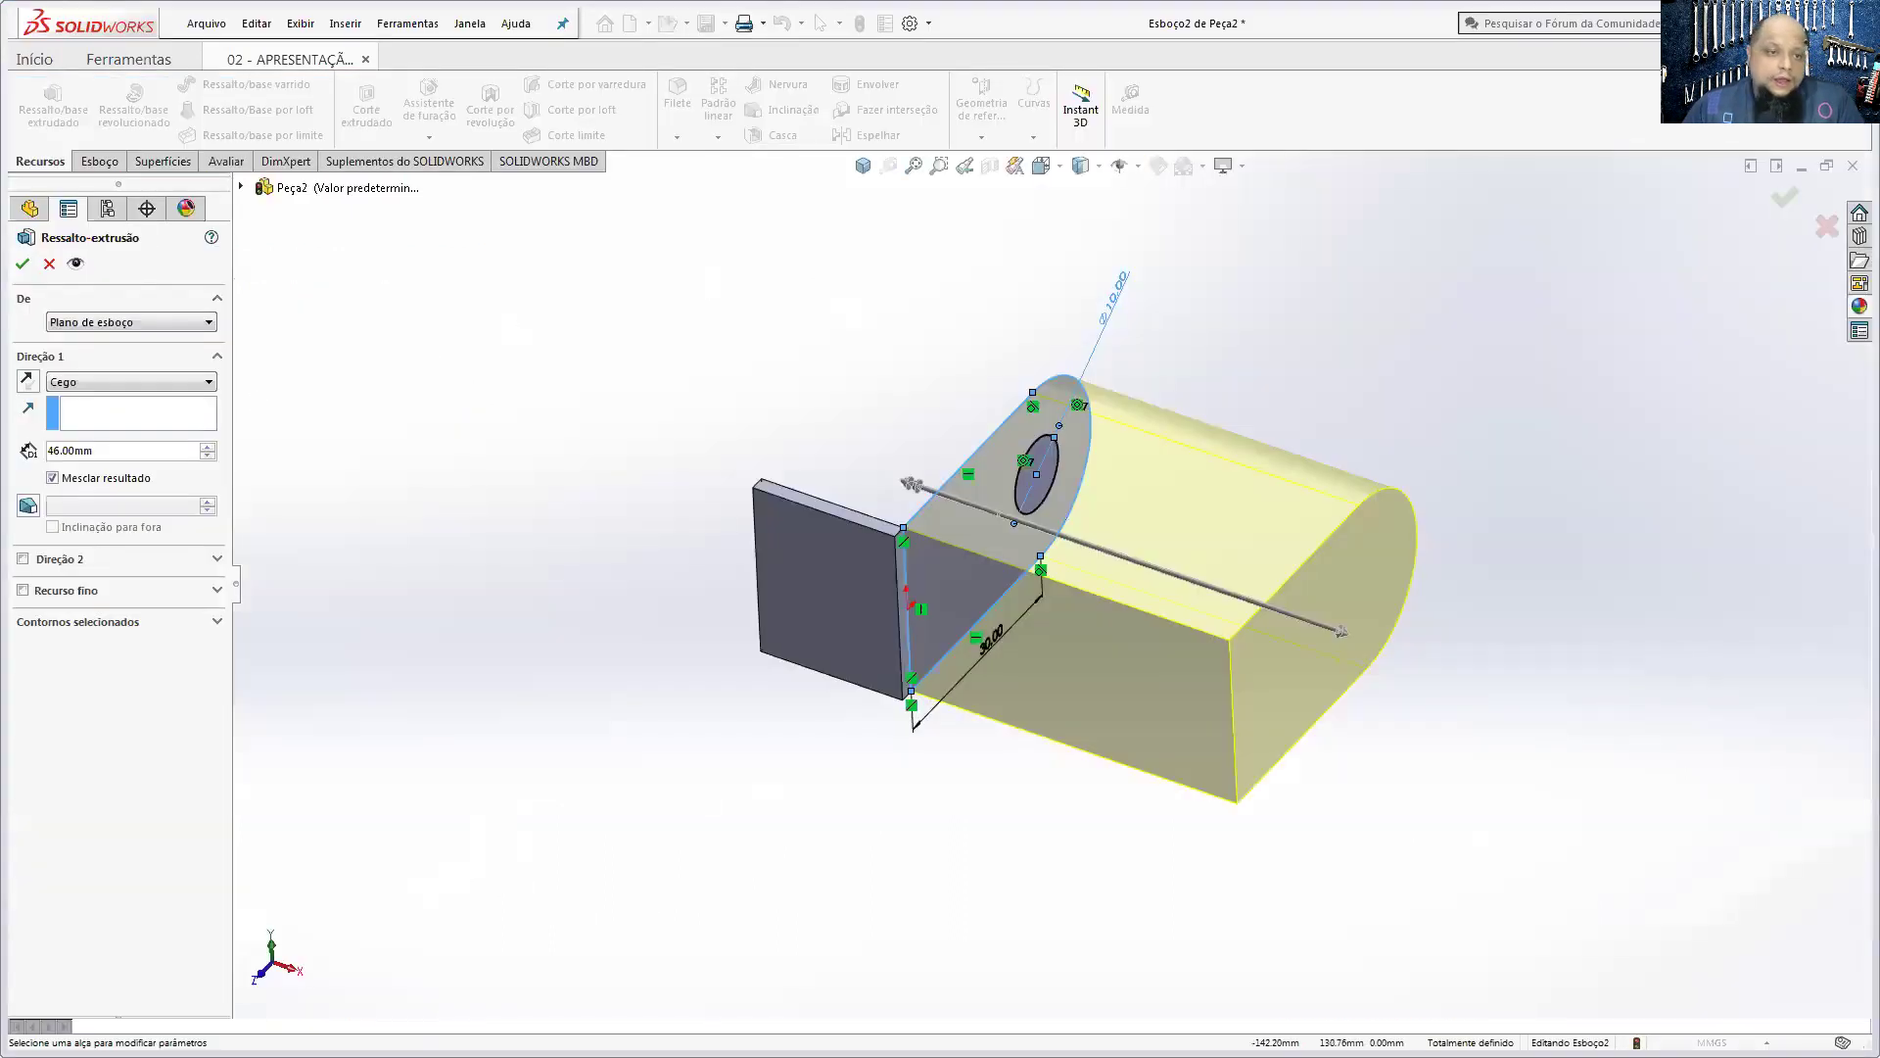
double_click(130, 450)
text(5)
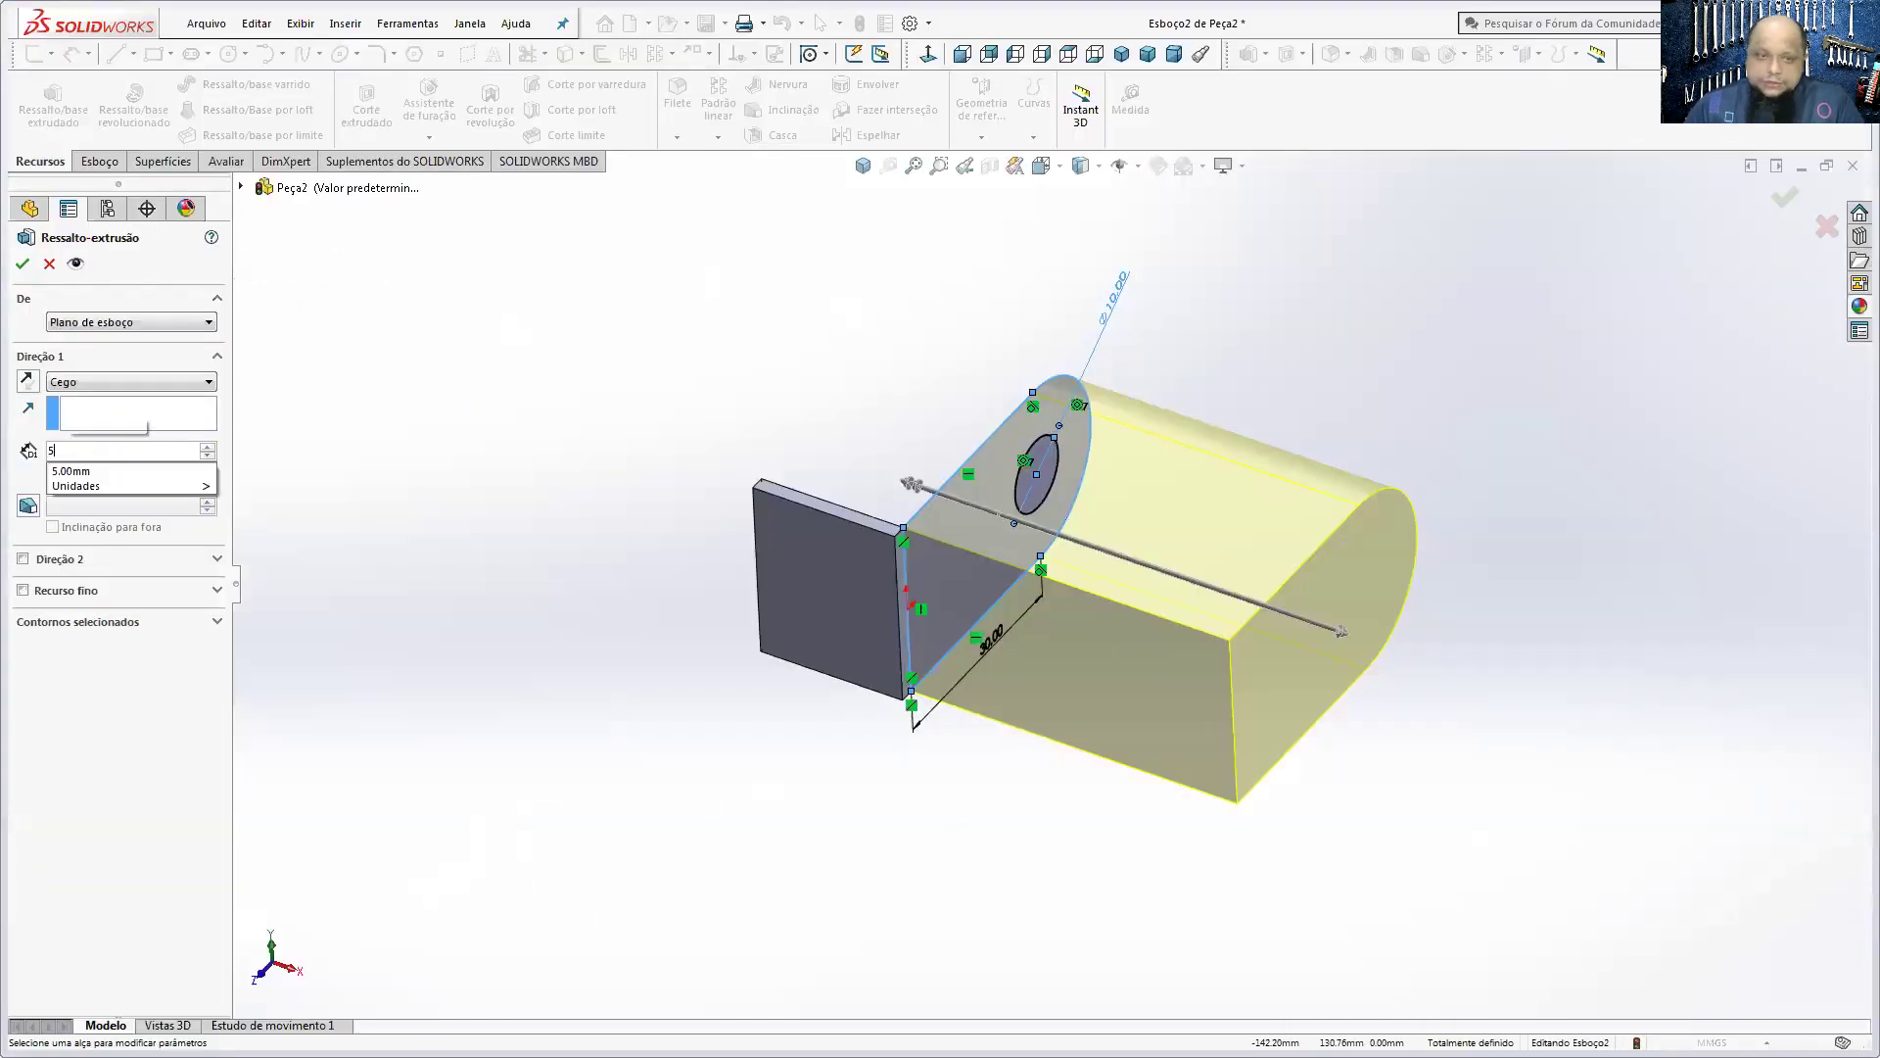
key(Return)
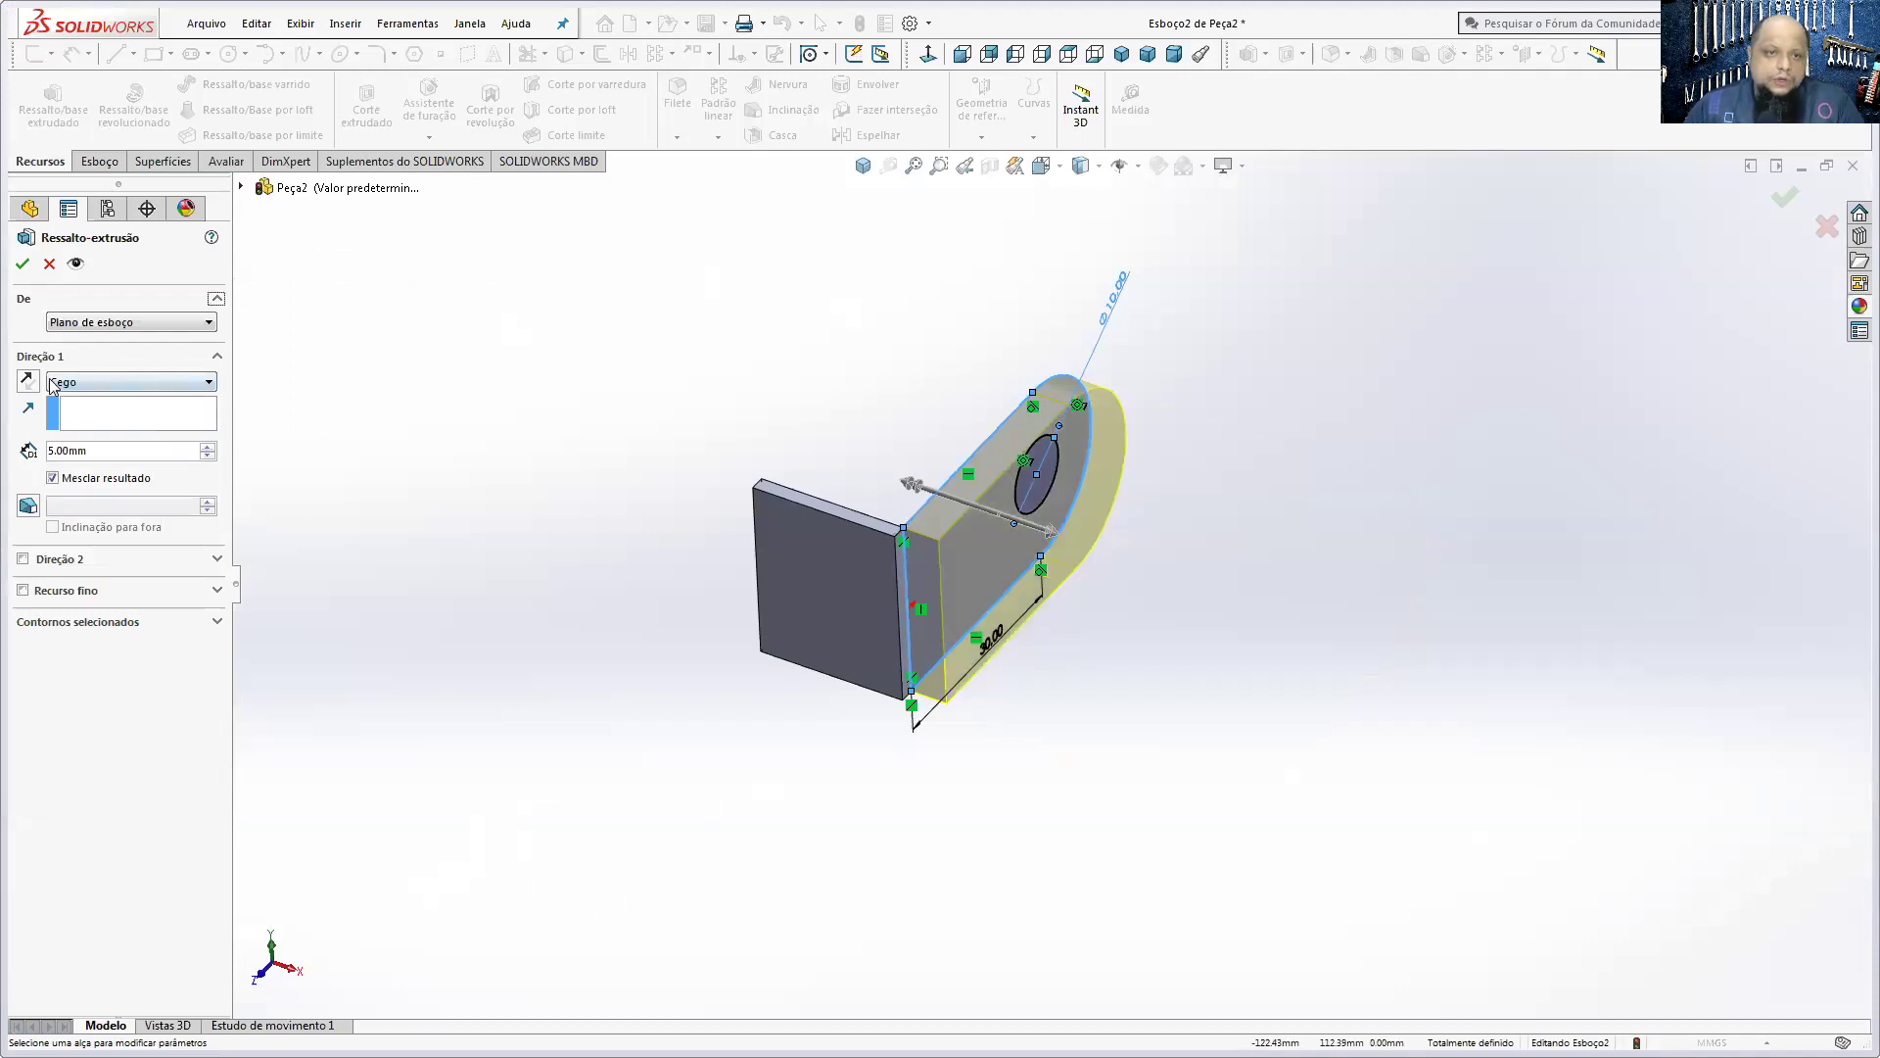
click(27, 381)
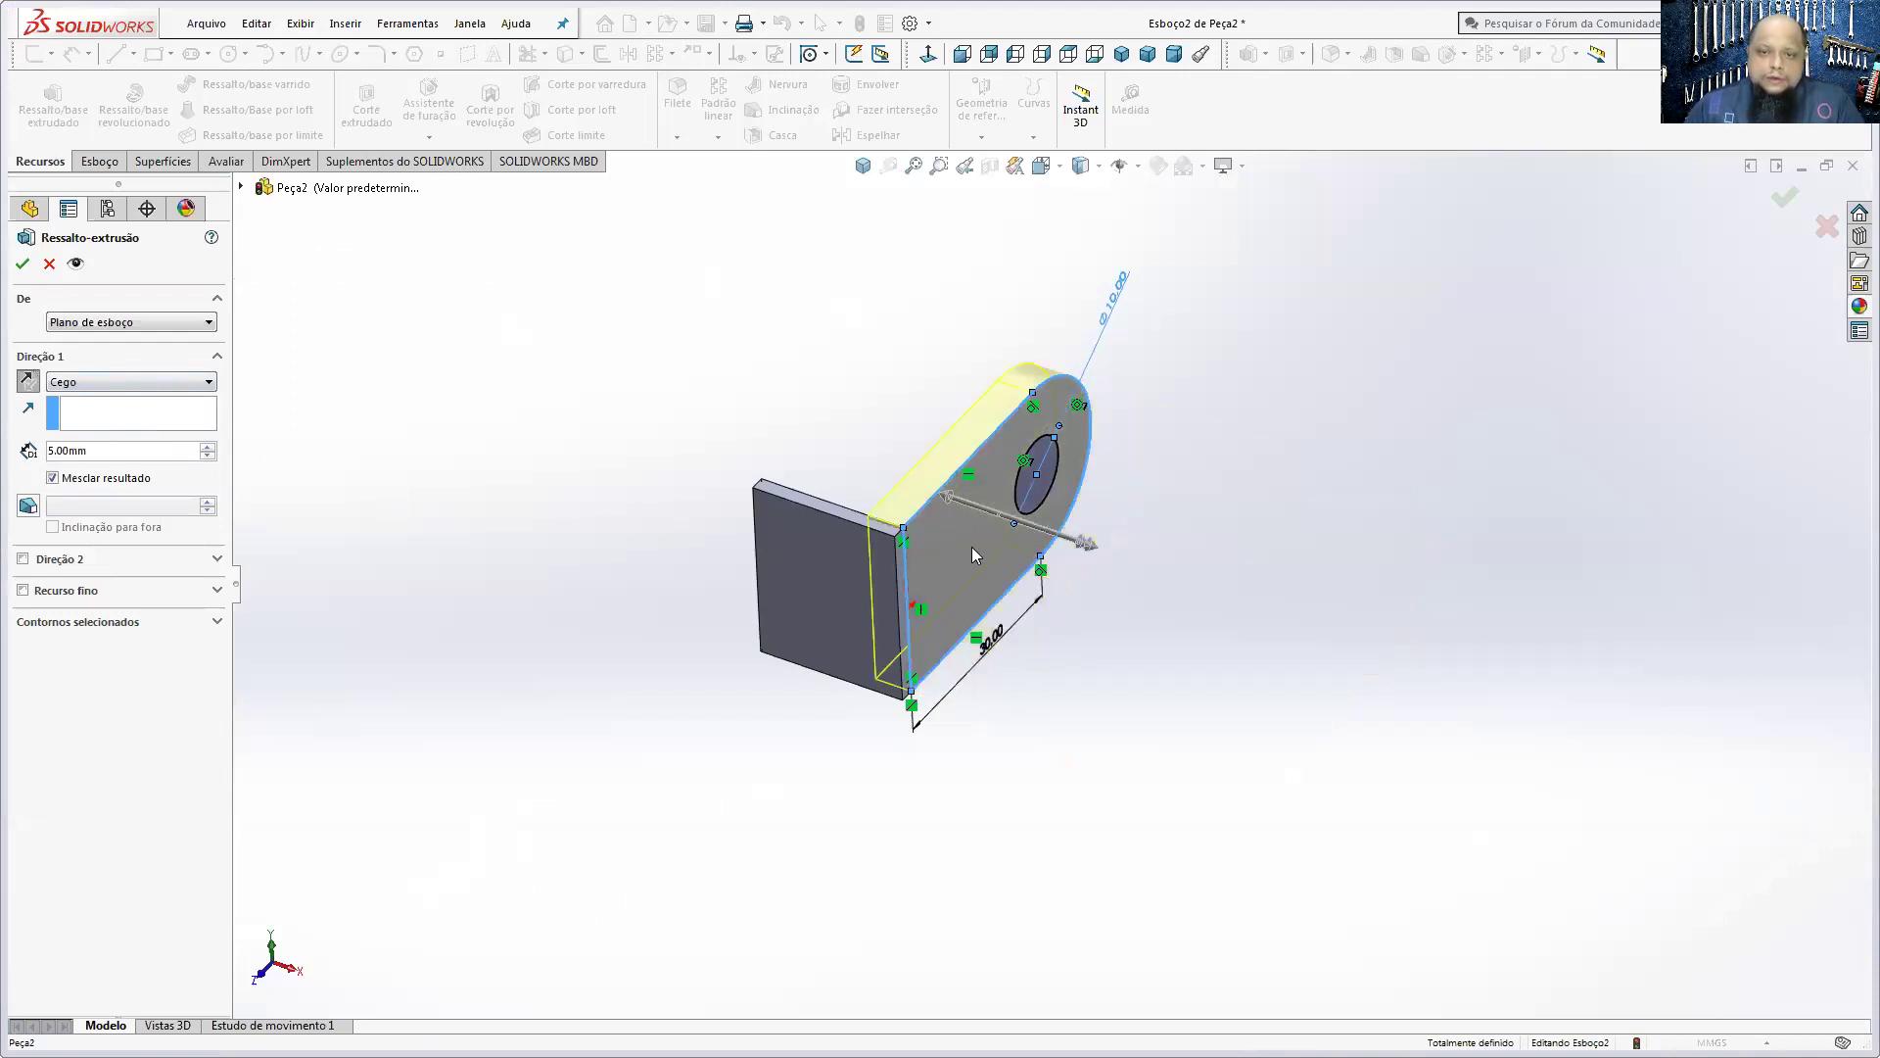
click(25, 261)
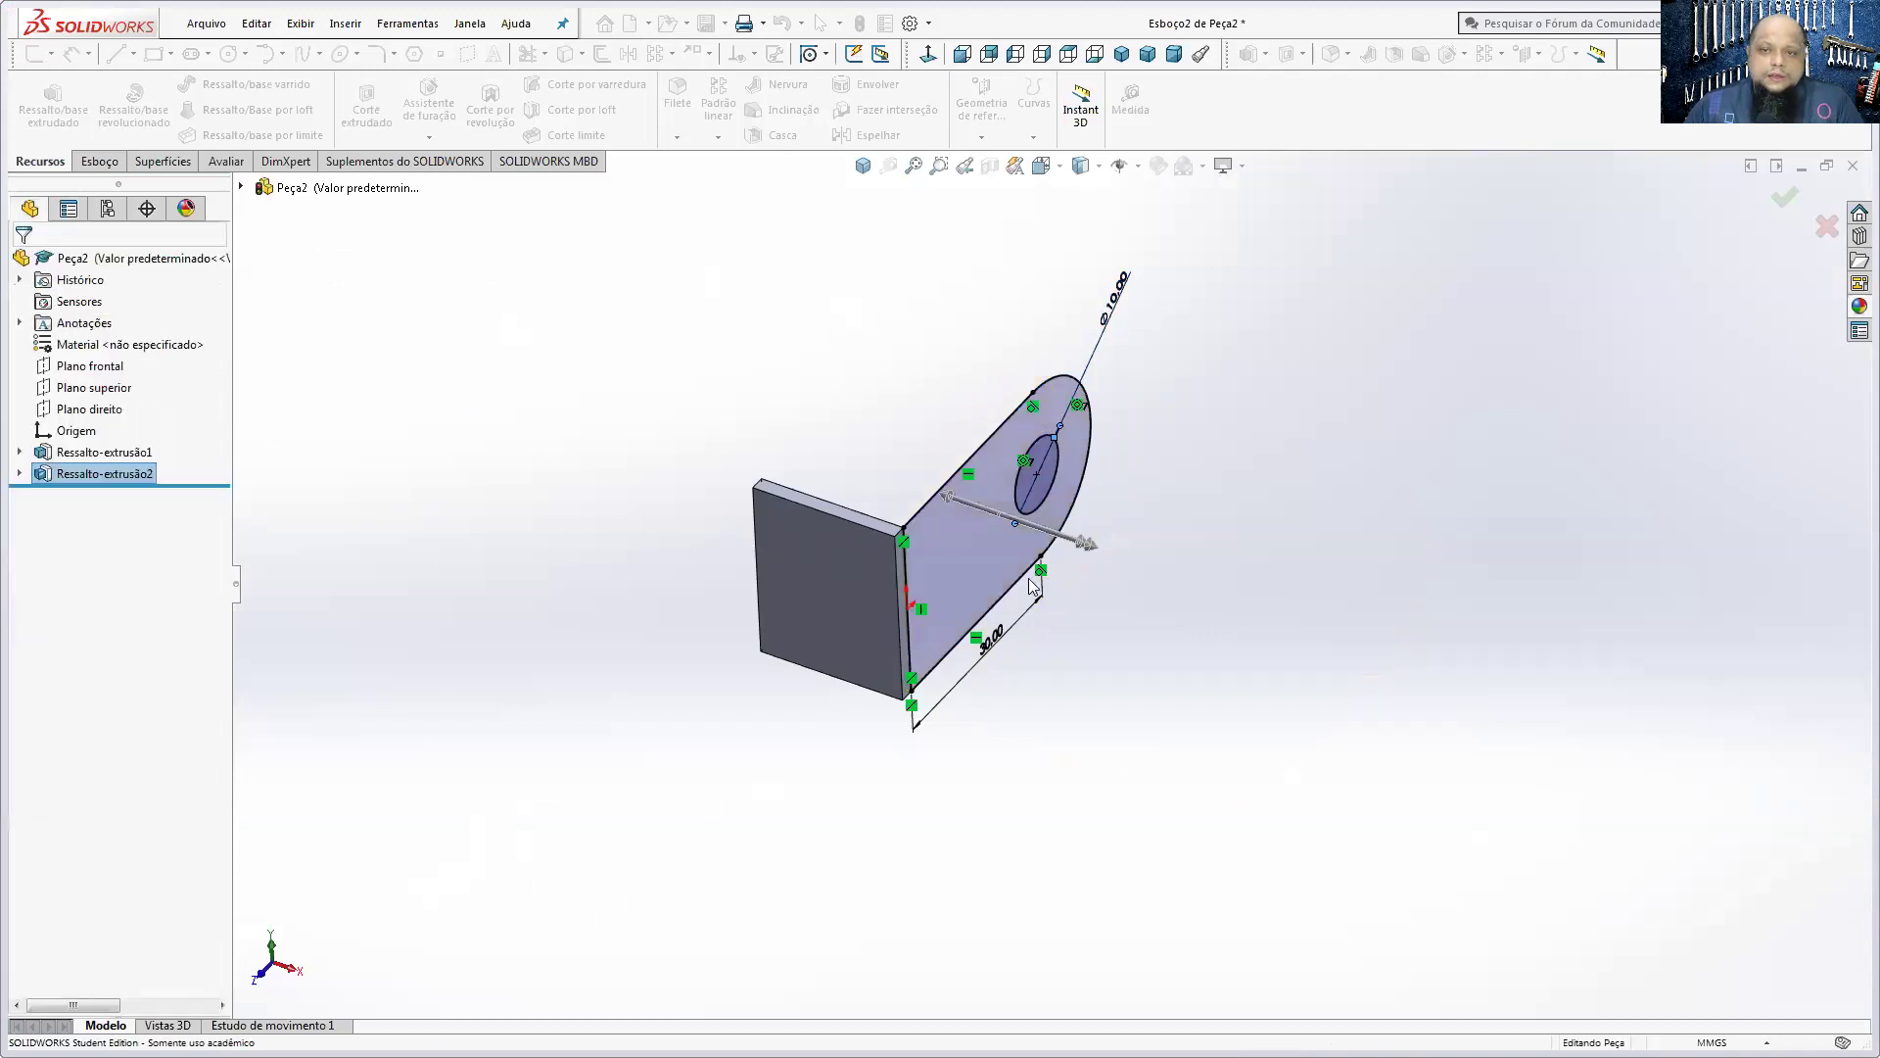
- Edit the extrusion to include the circle so the hole cuts through
right_click(43, 474)
click(62, 417)
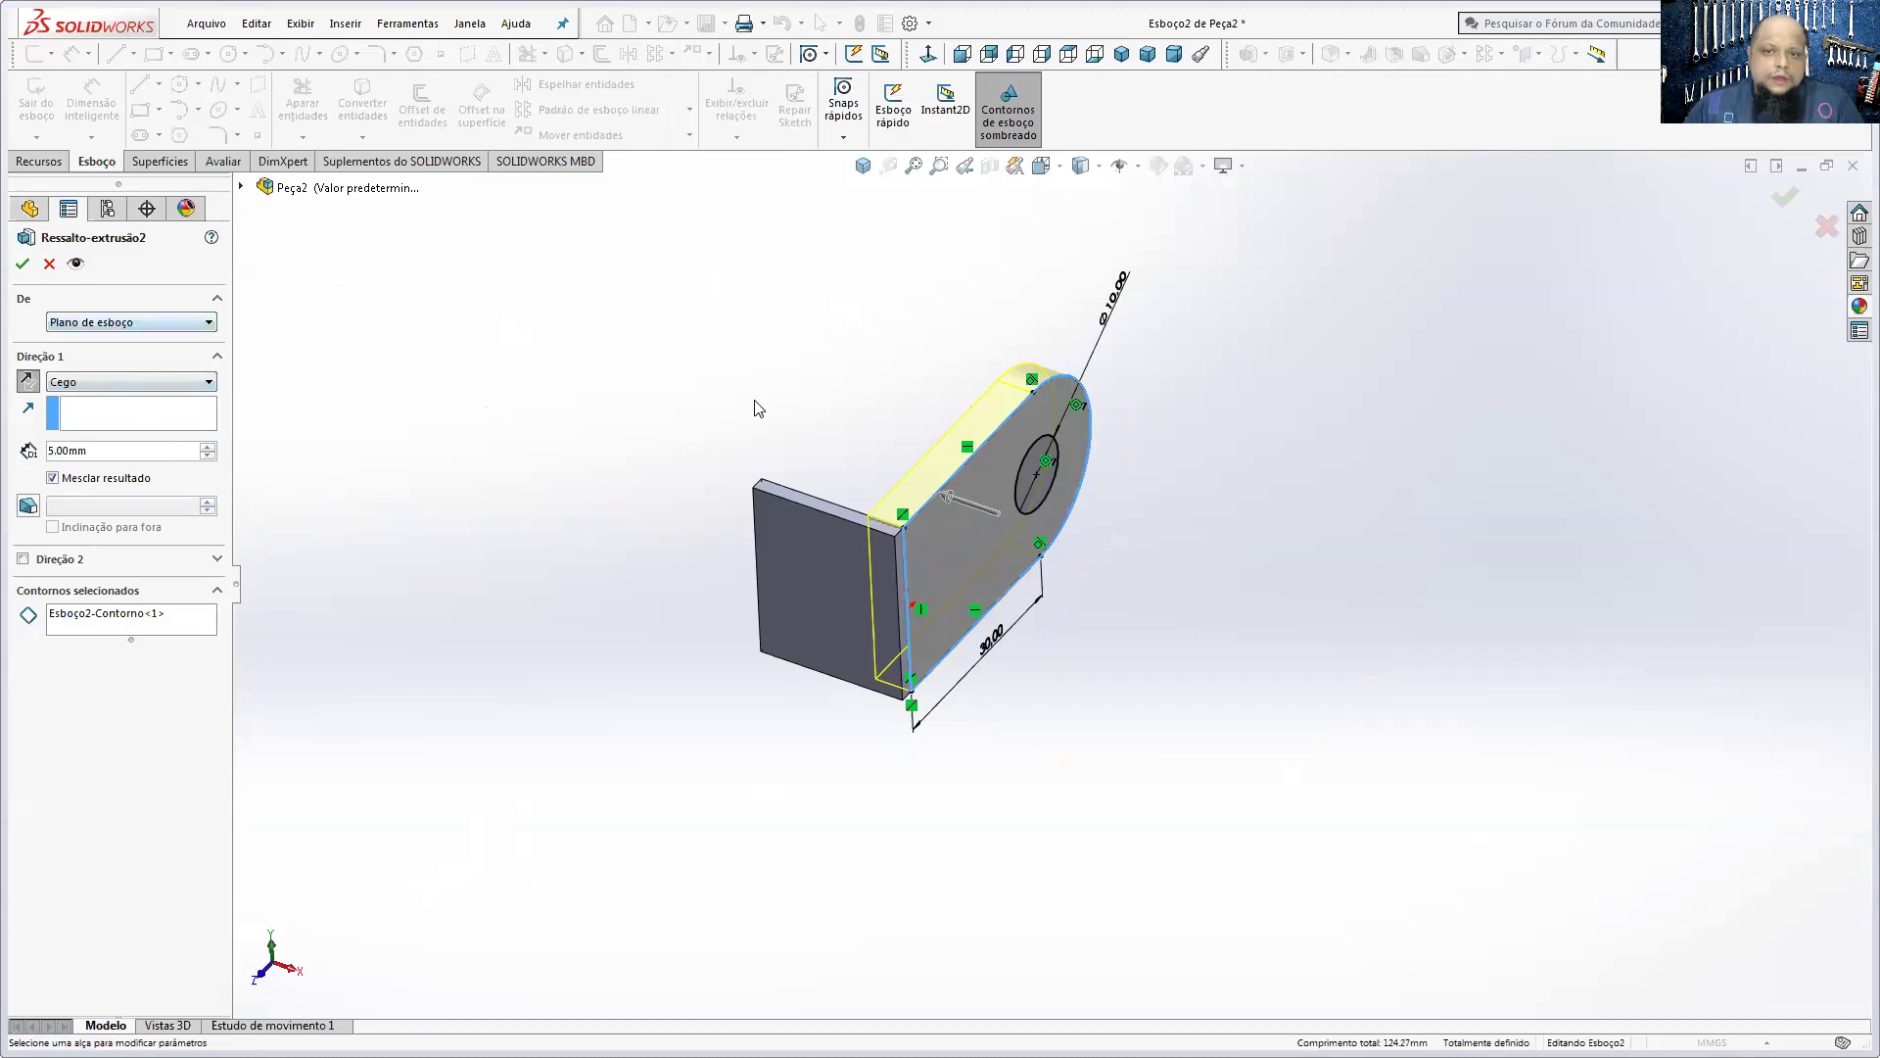
click(1025, 467)
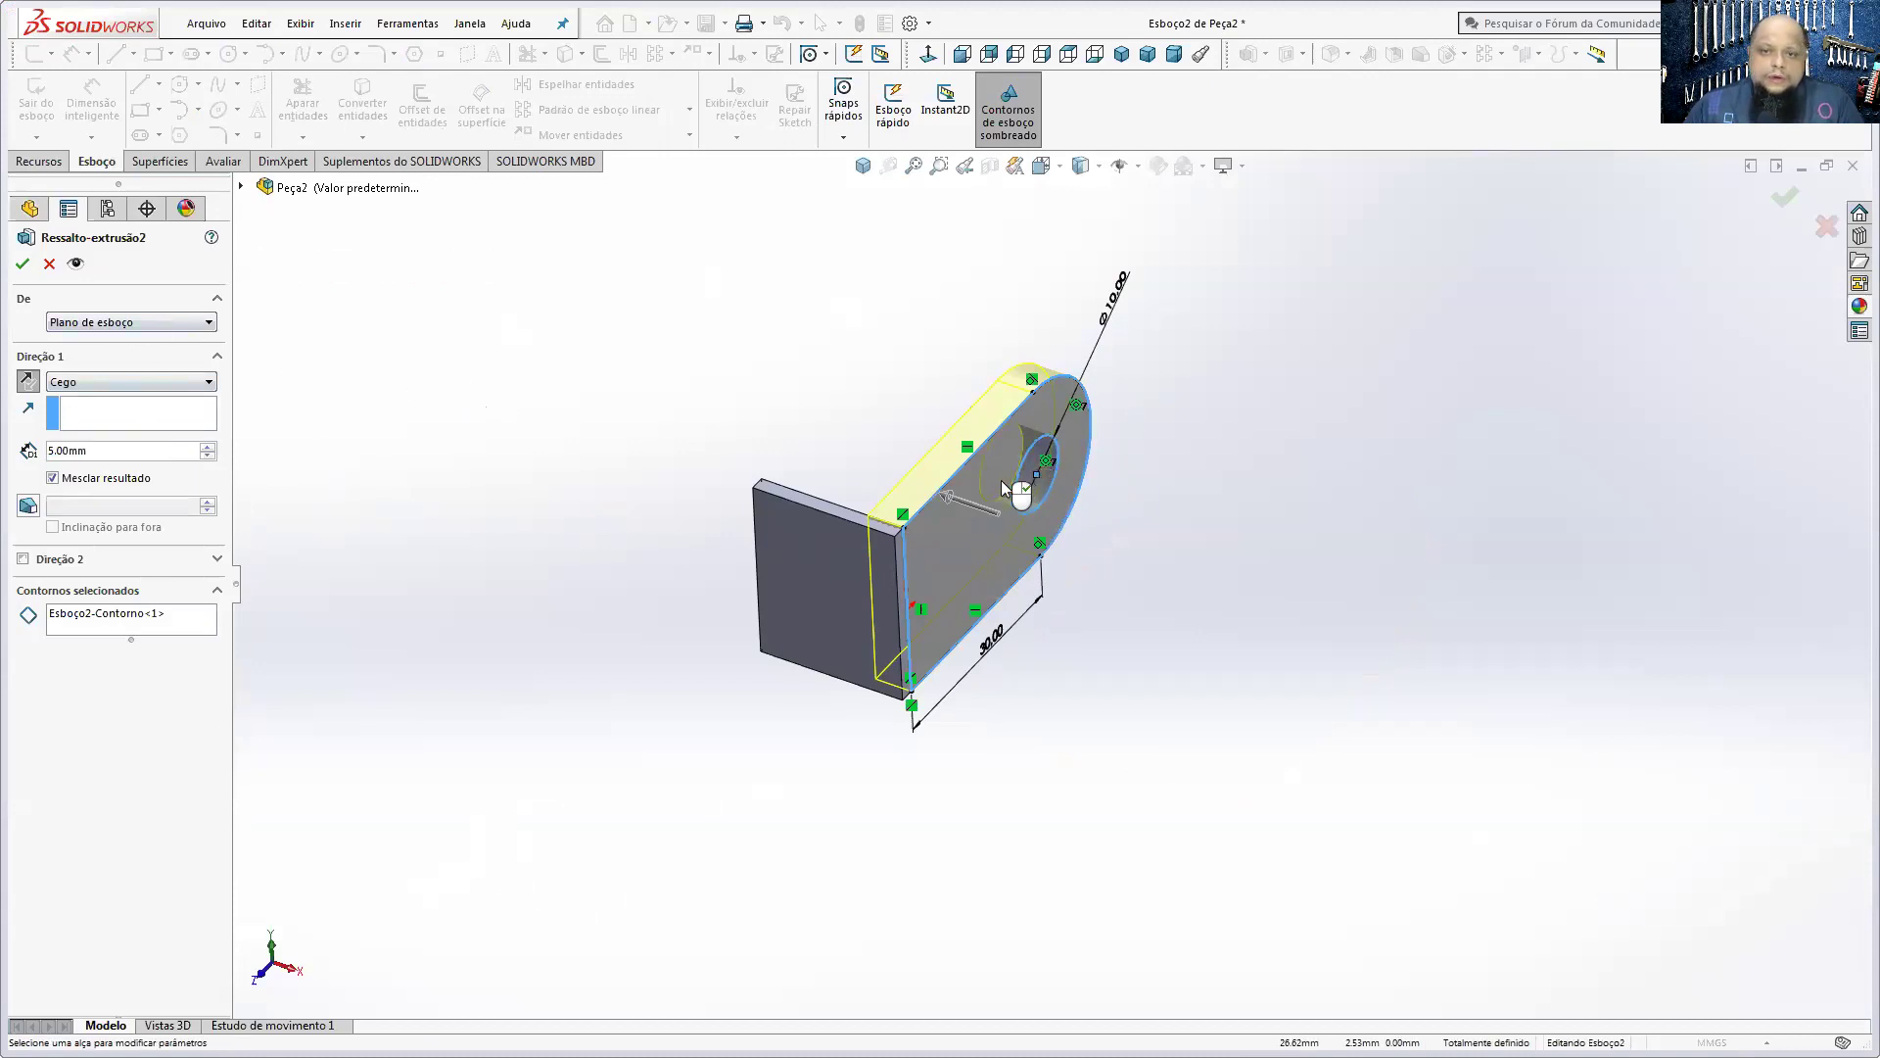
click(17, 263)
mouse_move(1091, 695)
middle_down()
mouse_move(1280, 575)
mouse_move(918, 500)
mouse_move(1053, 548)
mouse_move(1178, 749)
mouse_move(1021, 654)
middle_up()
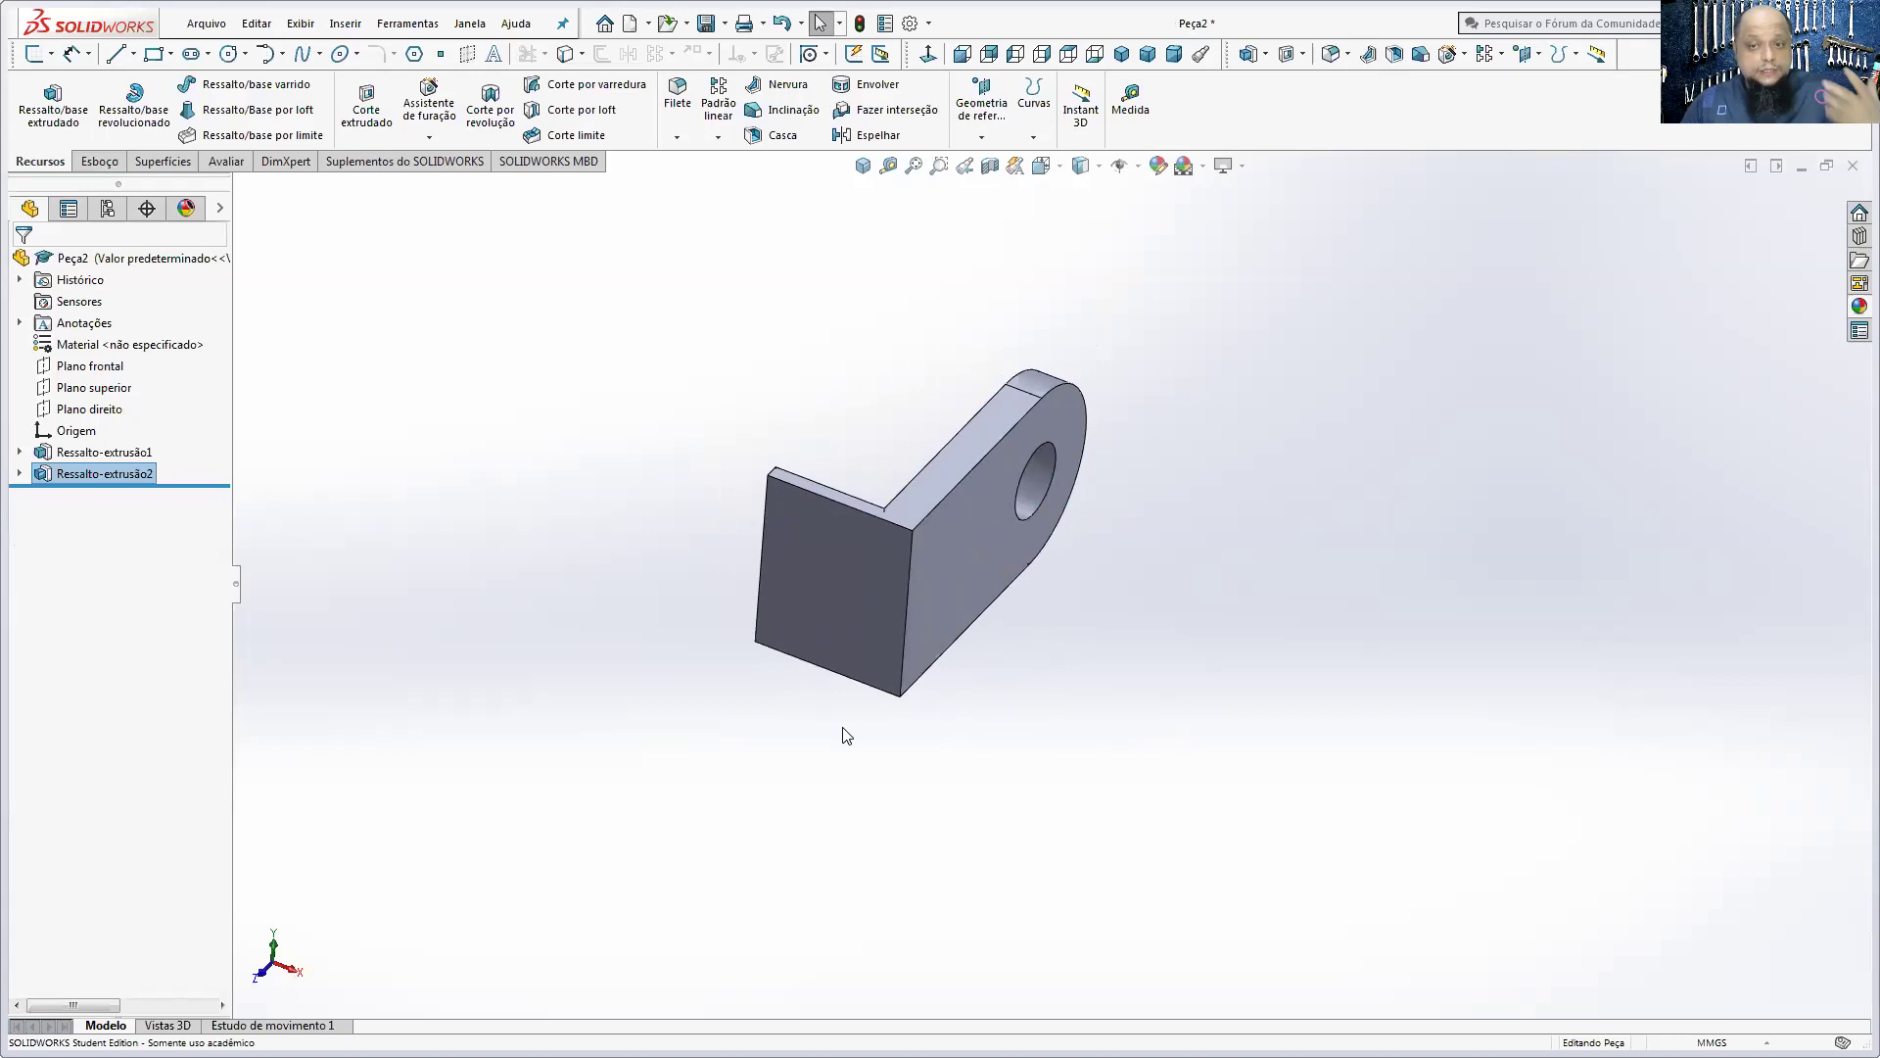
- Orbit the part and briefly open, then exit, the base plate sketch
mouse_move(838, 712)
middle_down()
mouse_move(1125, 714)
mouse_move(1105, 642)
middle_up()
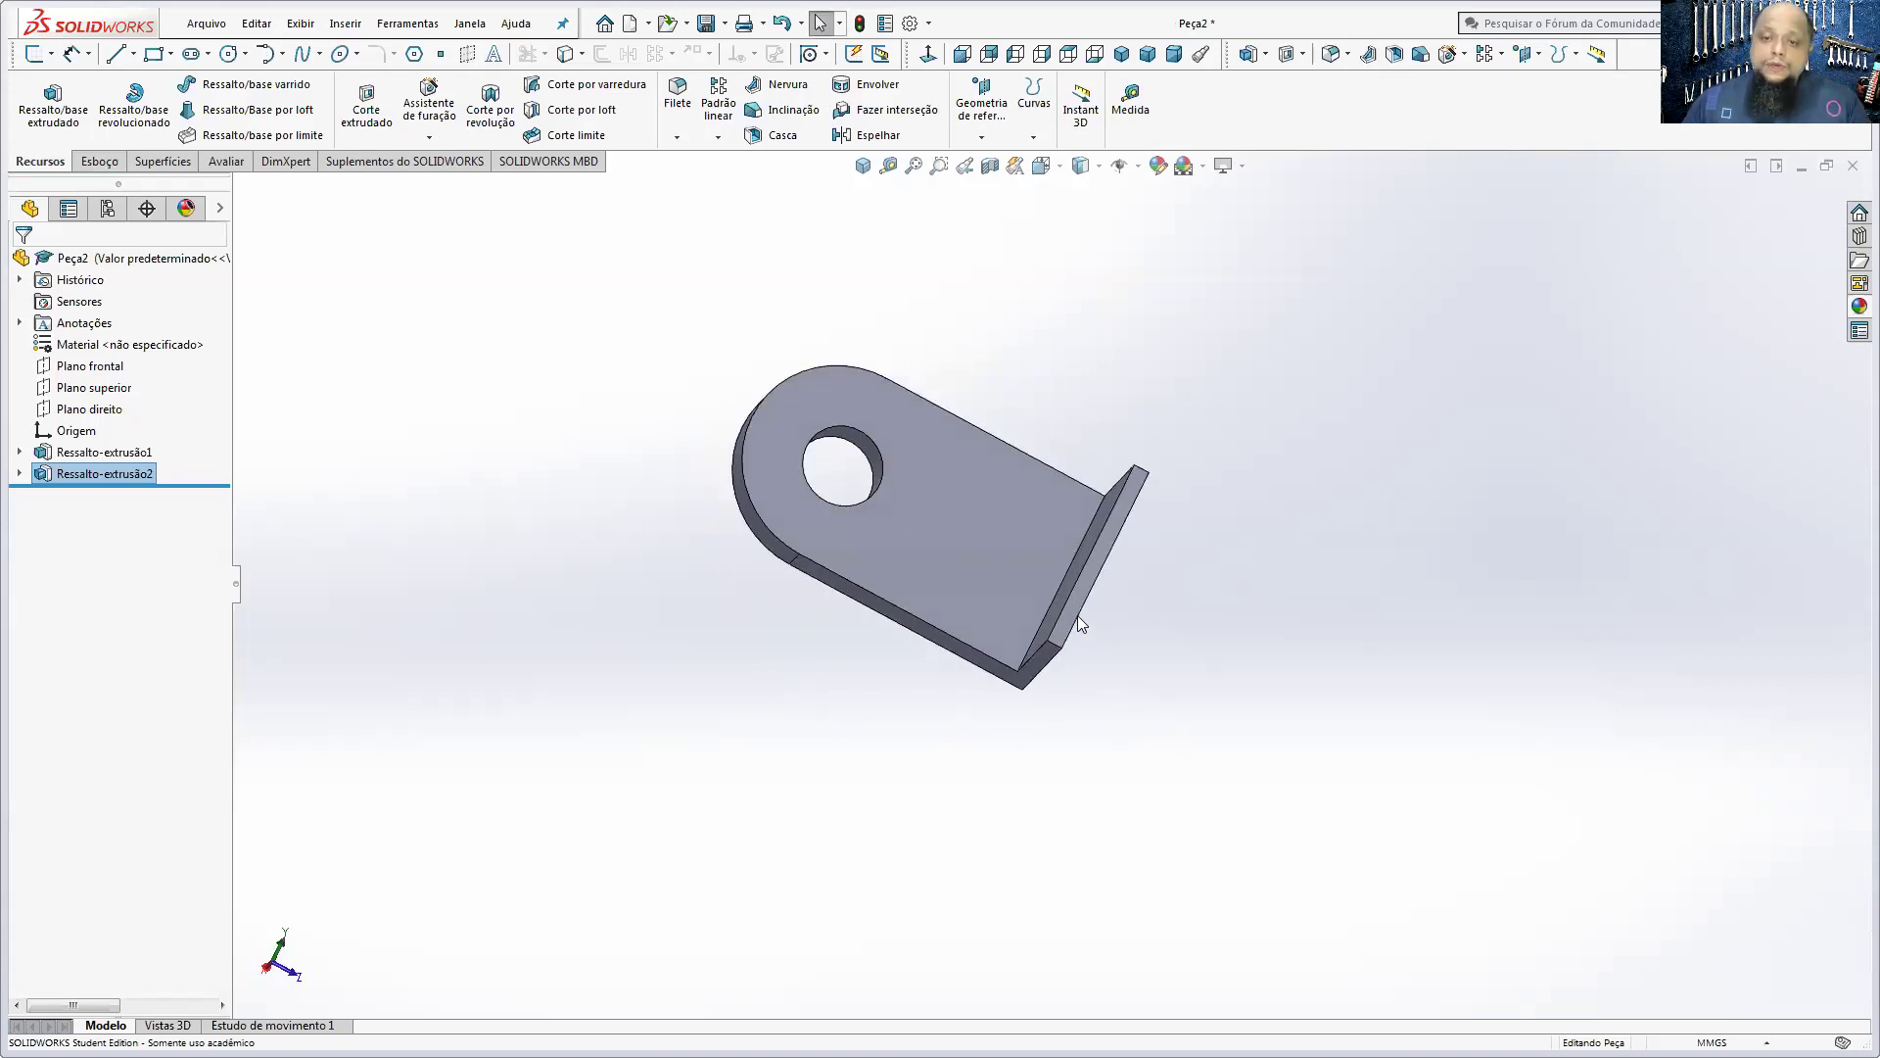
click(1074, 616)
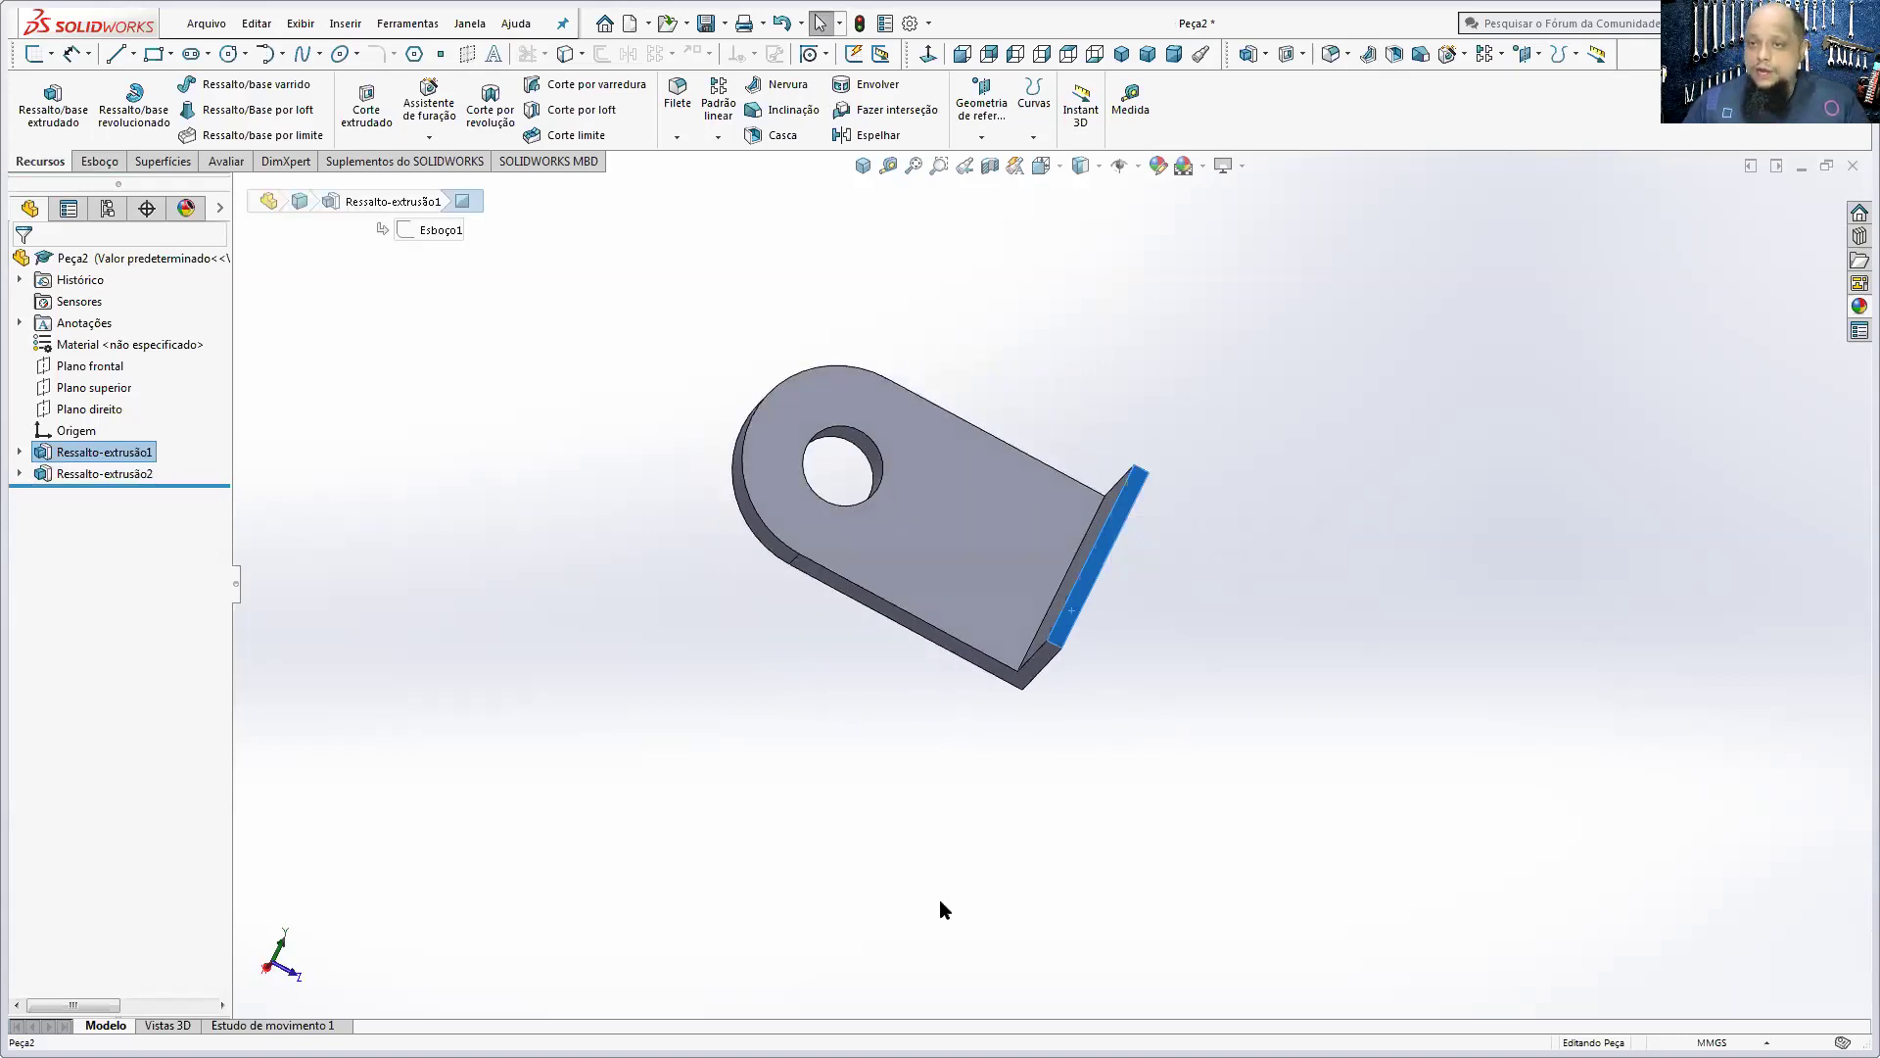
mouse_move(968, 687)
middle_down()
mouse_move(752, 722)
mouse_move(613, 714)
mouse_move(630, 693)
middle_up()
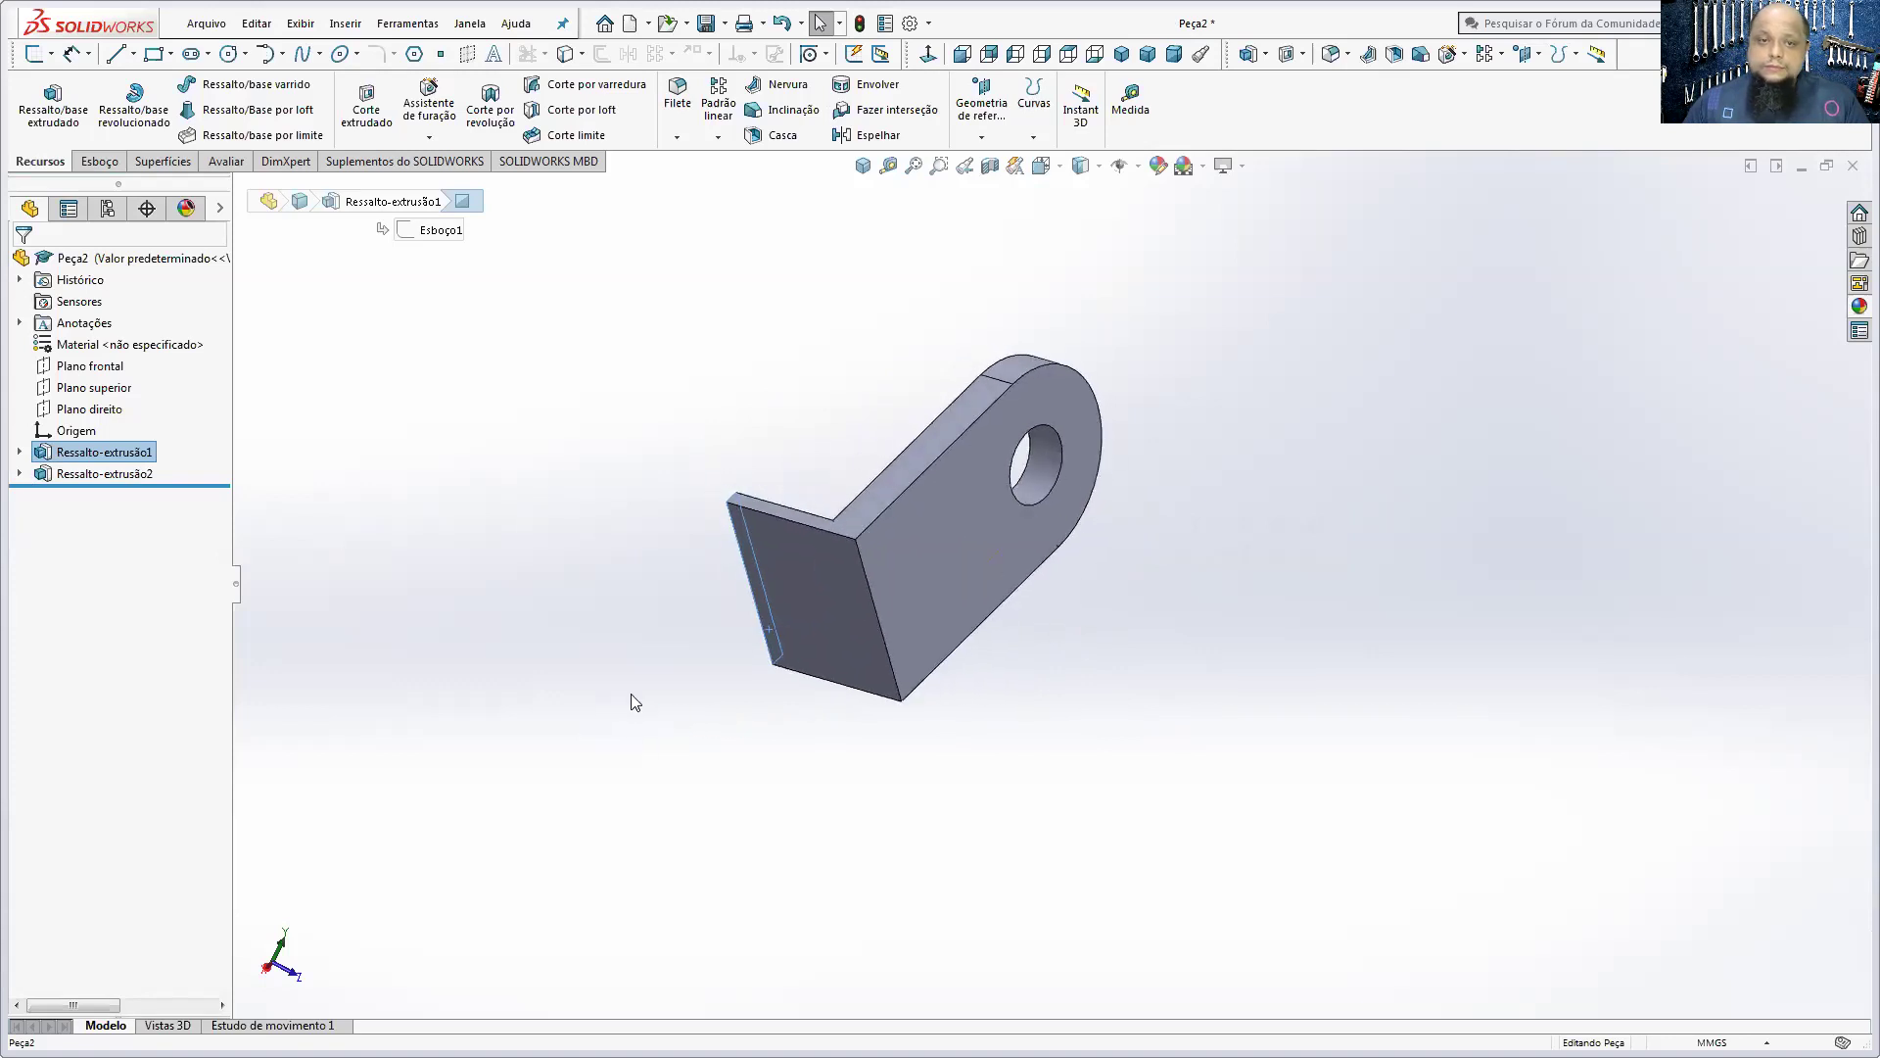
click(20, 450)
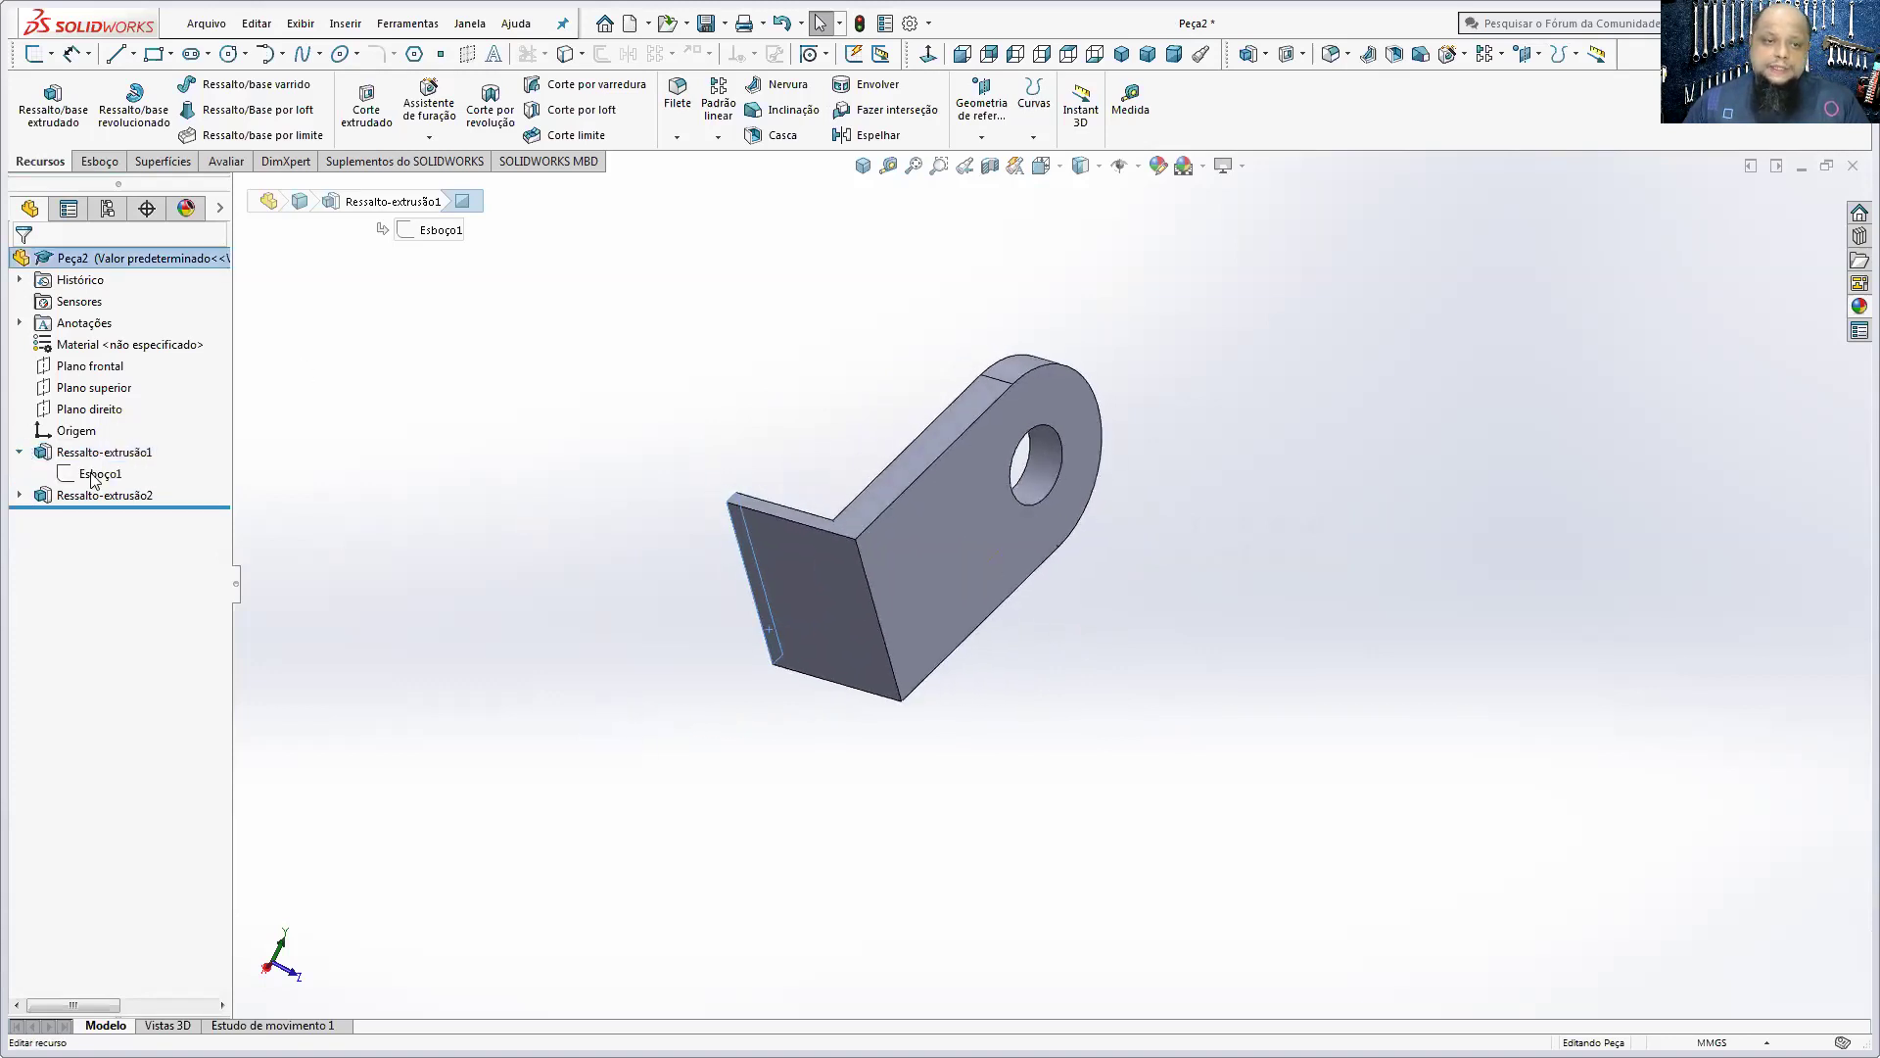
click(98, 474)
click(132, 428)
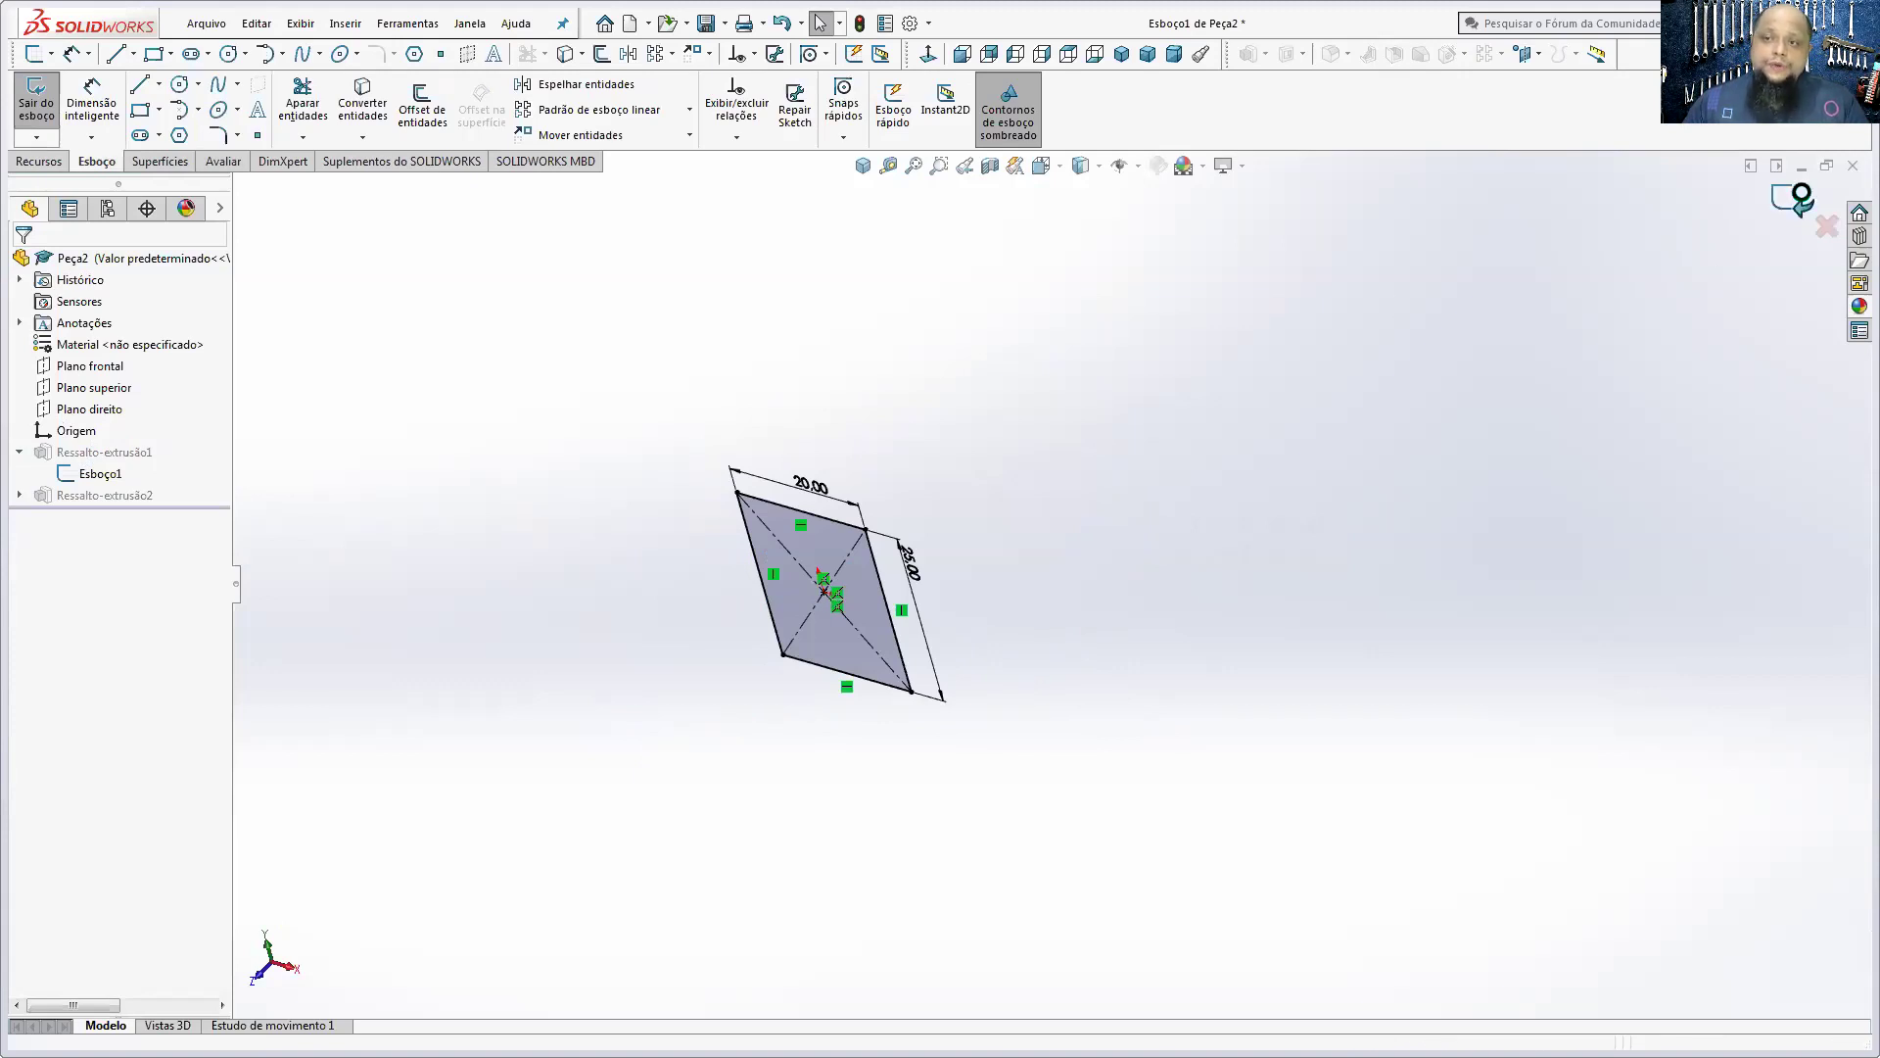
click(1794, 203)
- Preview the top and right planes on the part, then start the Espelhar mirror feature
click(96, 389)
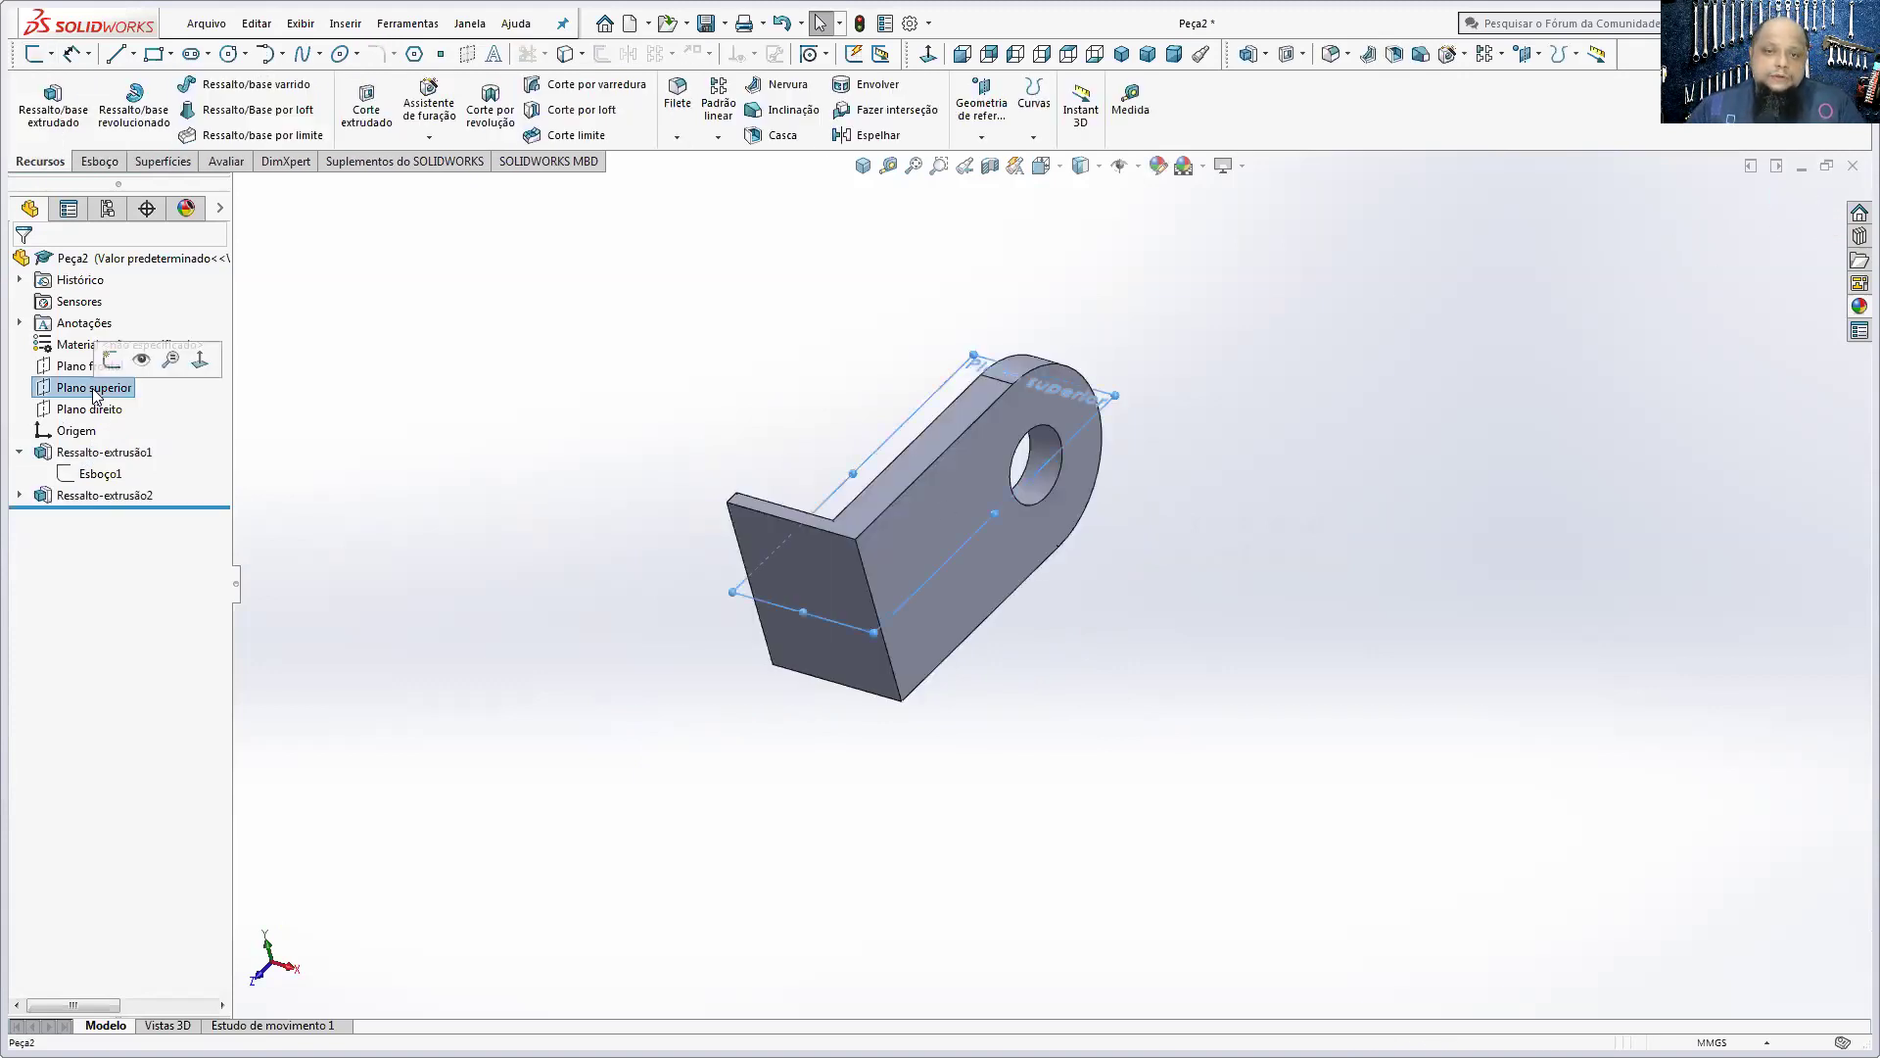
click(94, 415)
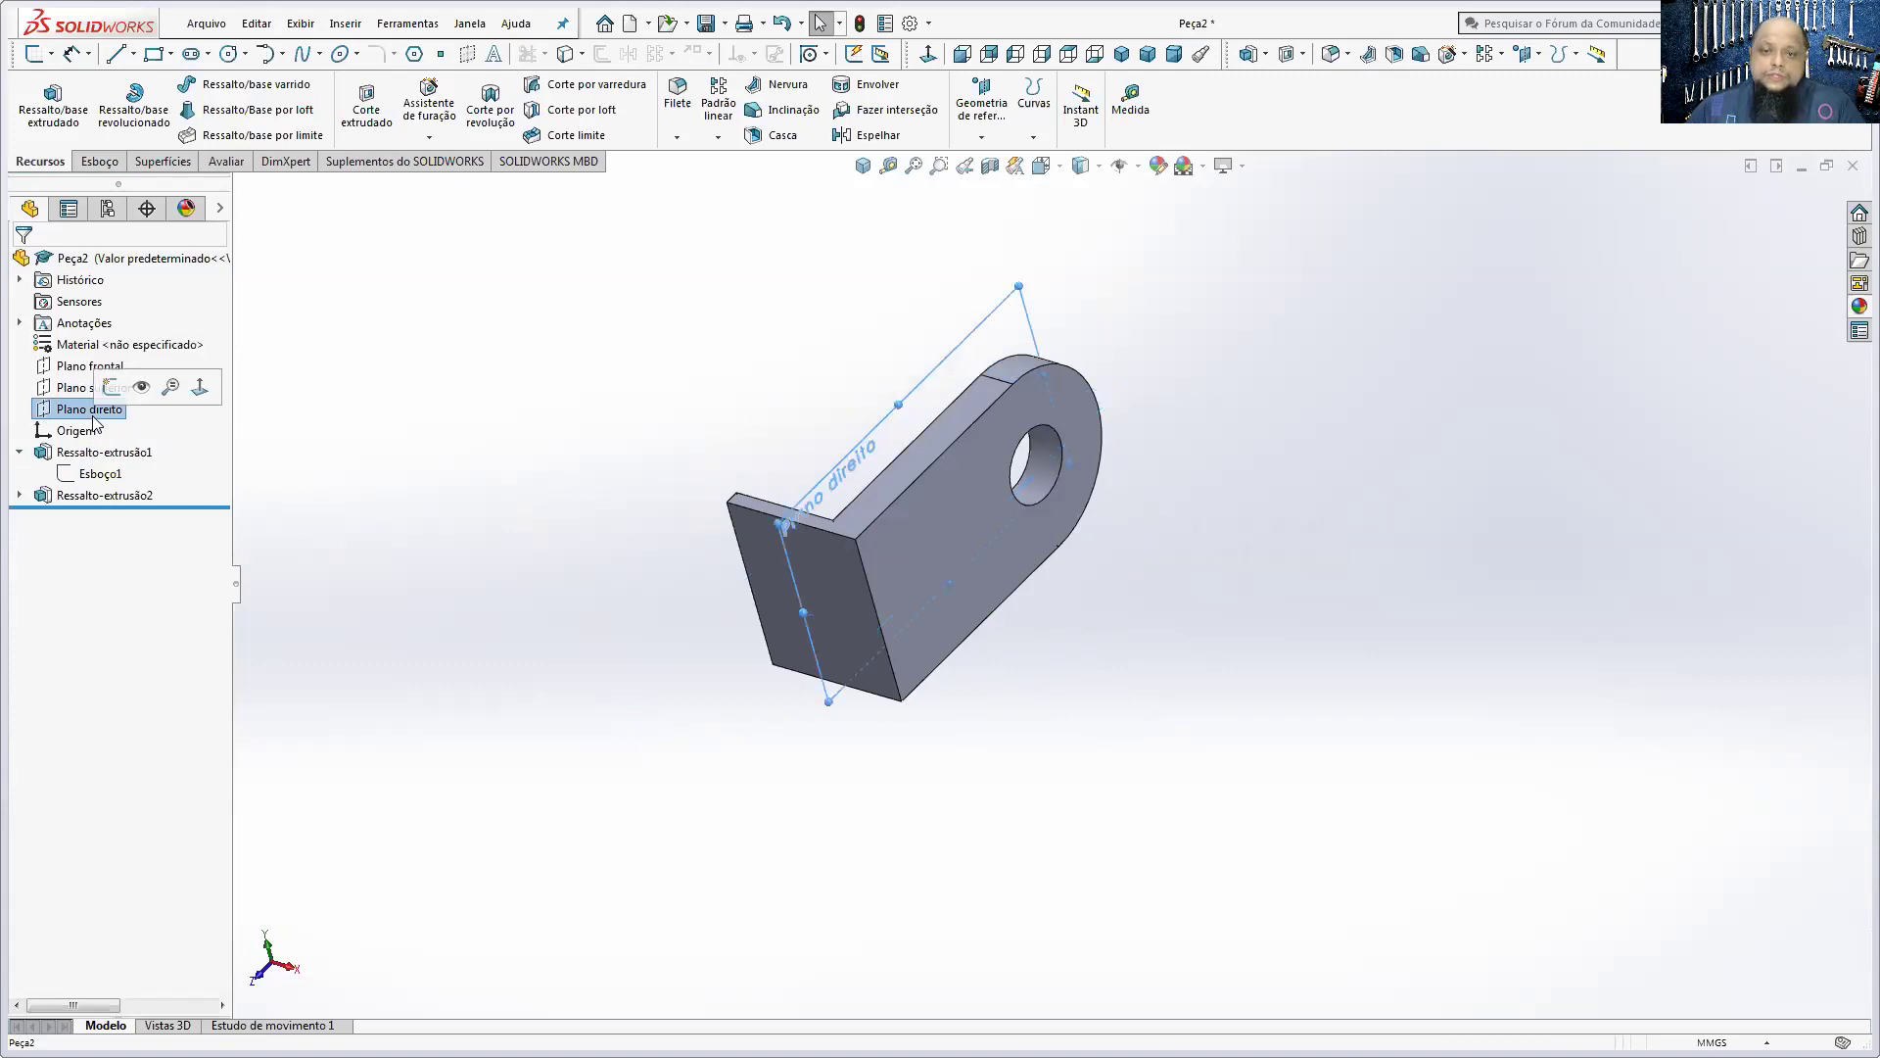
click(98, 414)
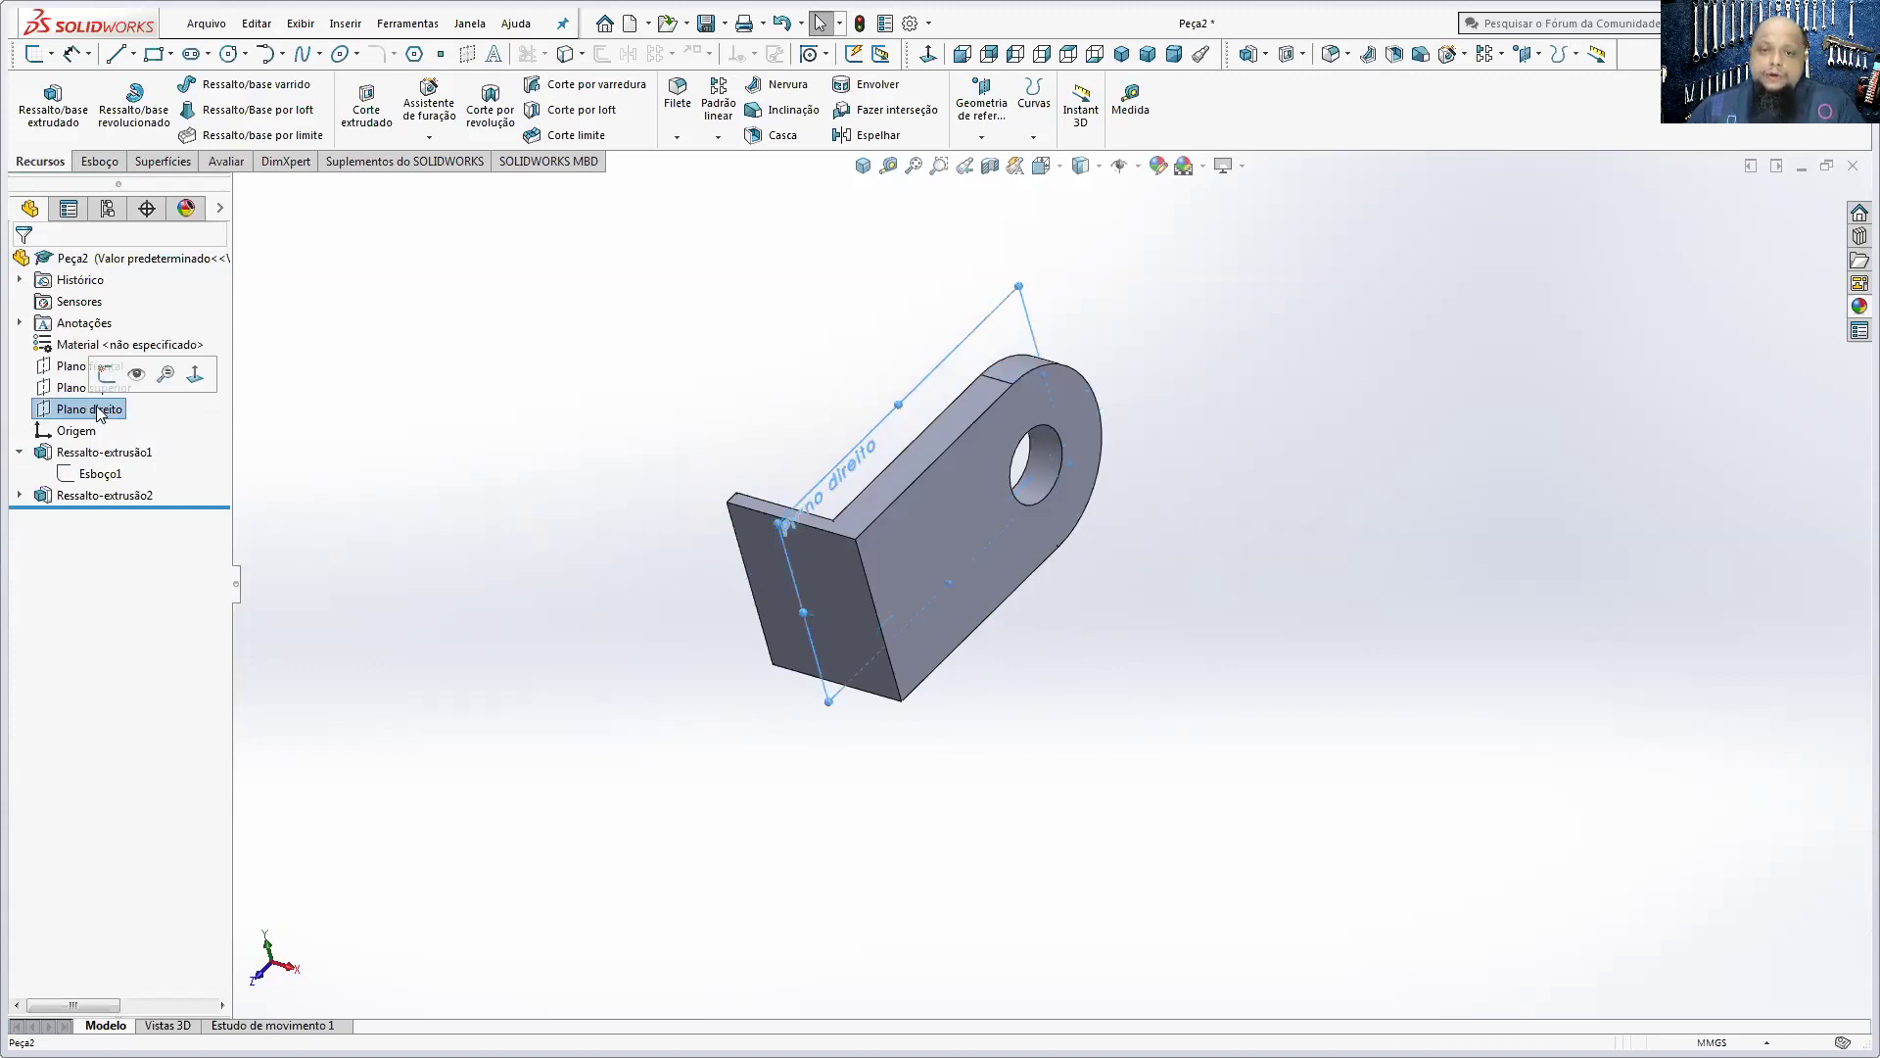
mouse_move(859, 531)
middle_down()
mouse_move(984, 584)
mouse_move(940, 548)
middle_up()
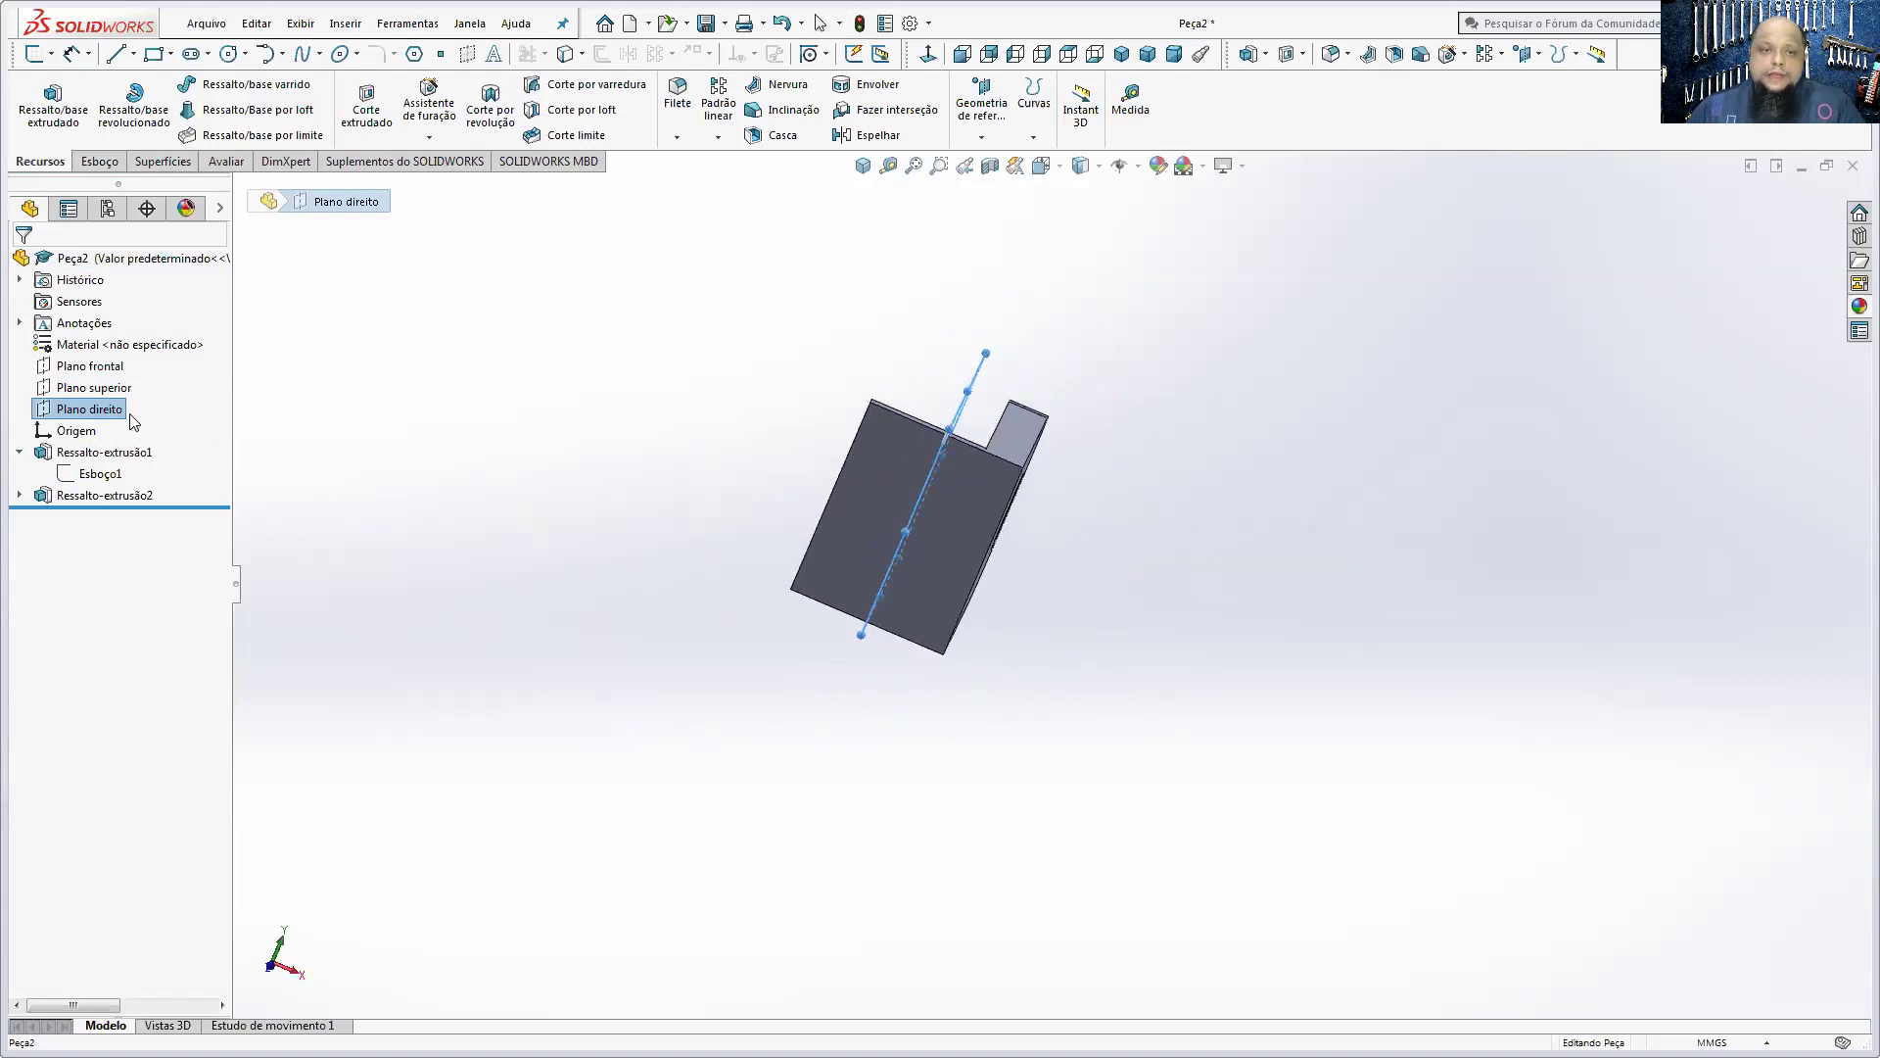
click(111, 390)
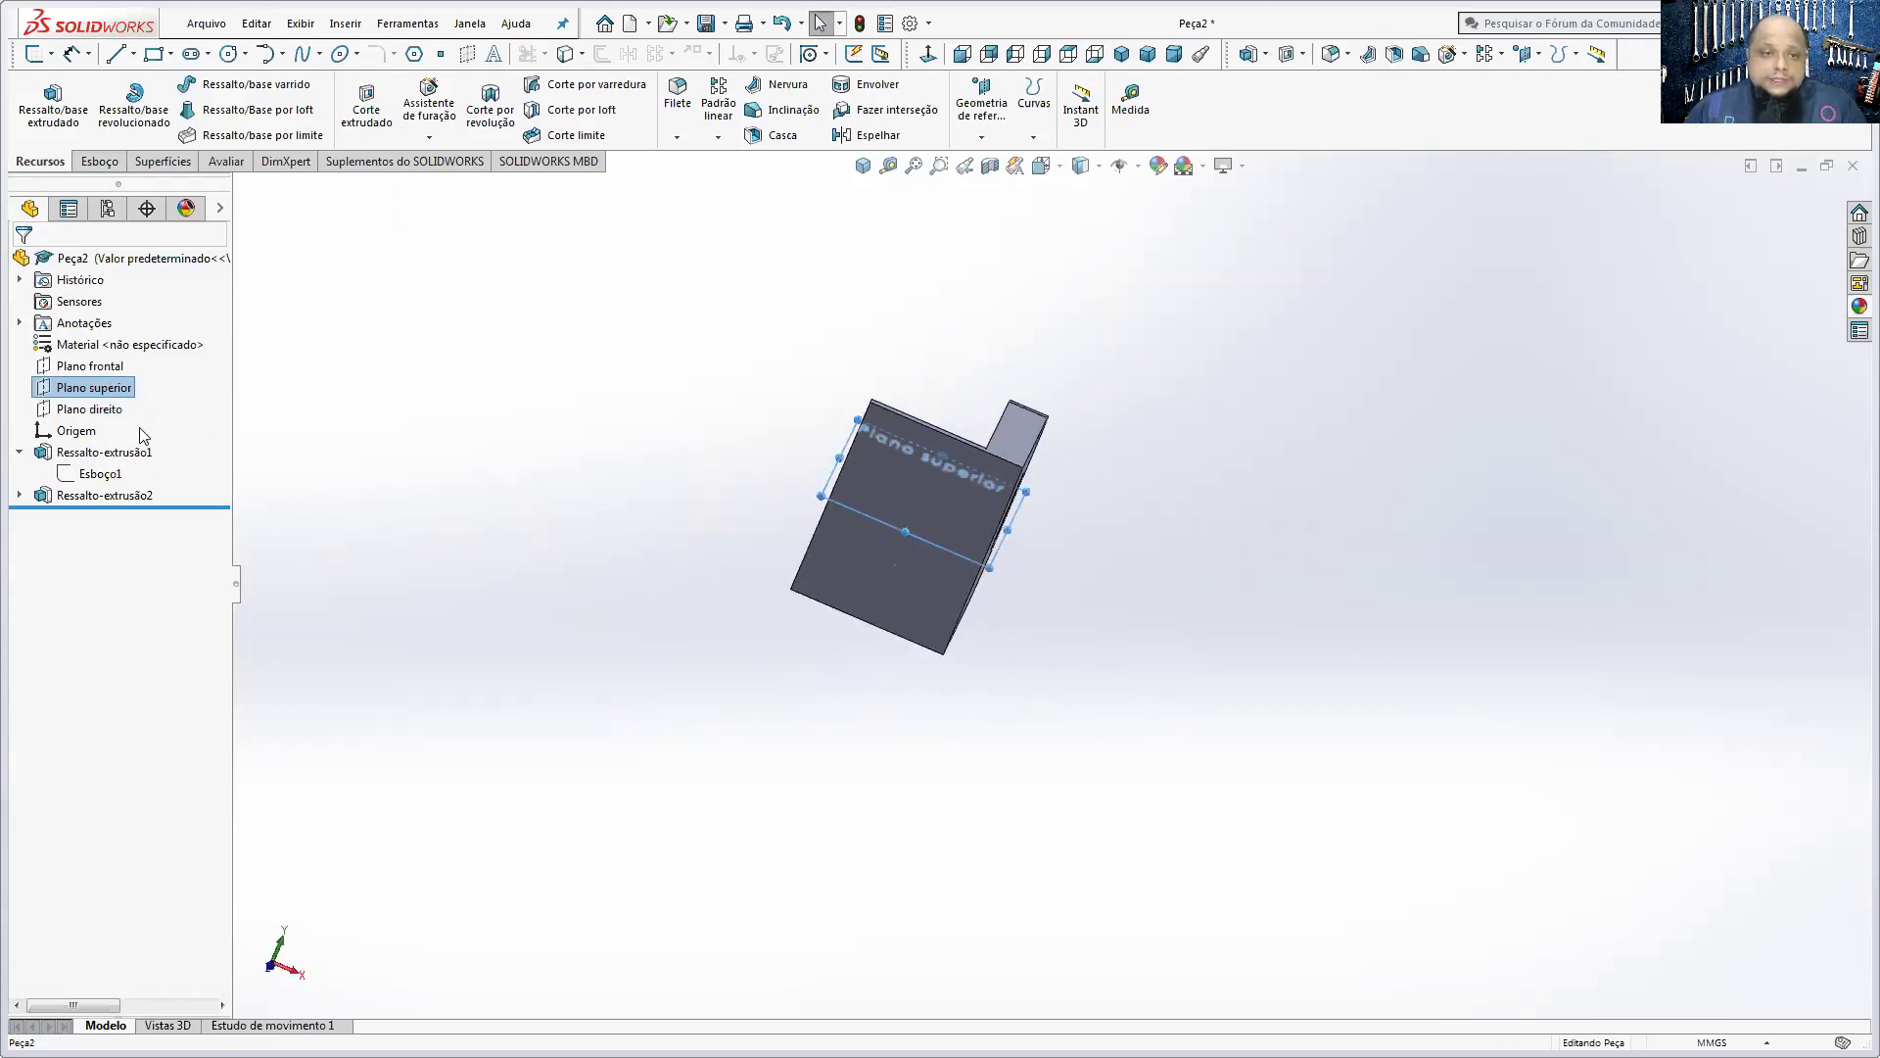
click(790, 535)
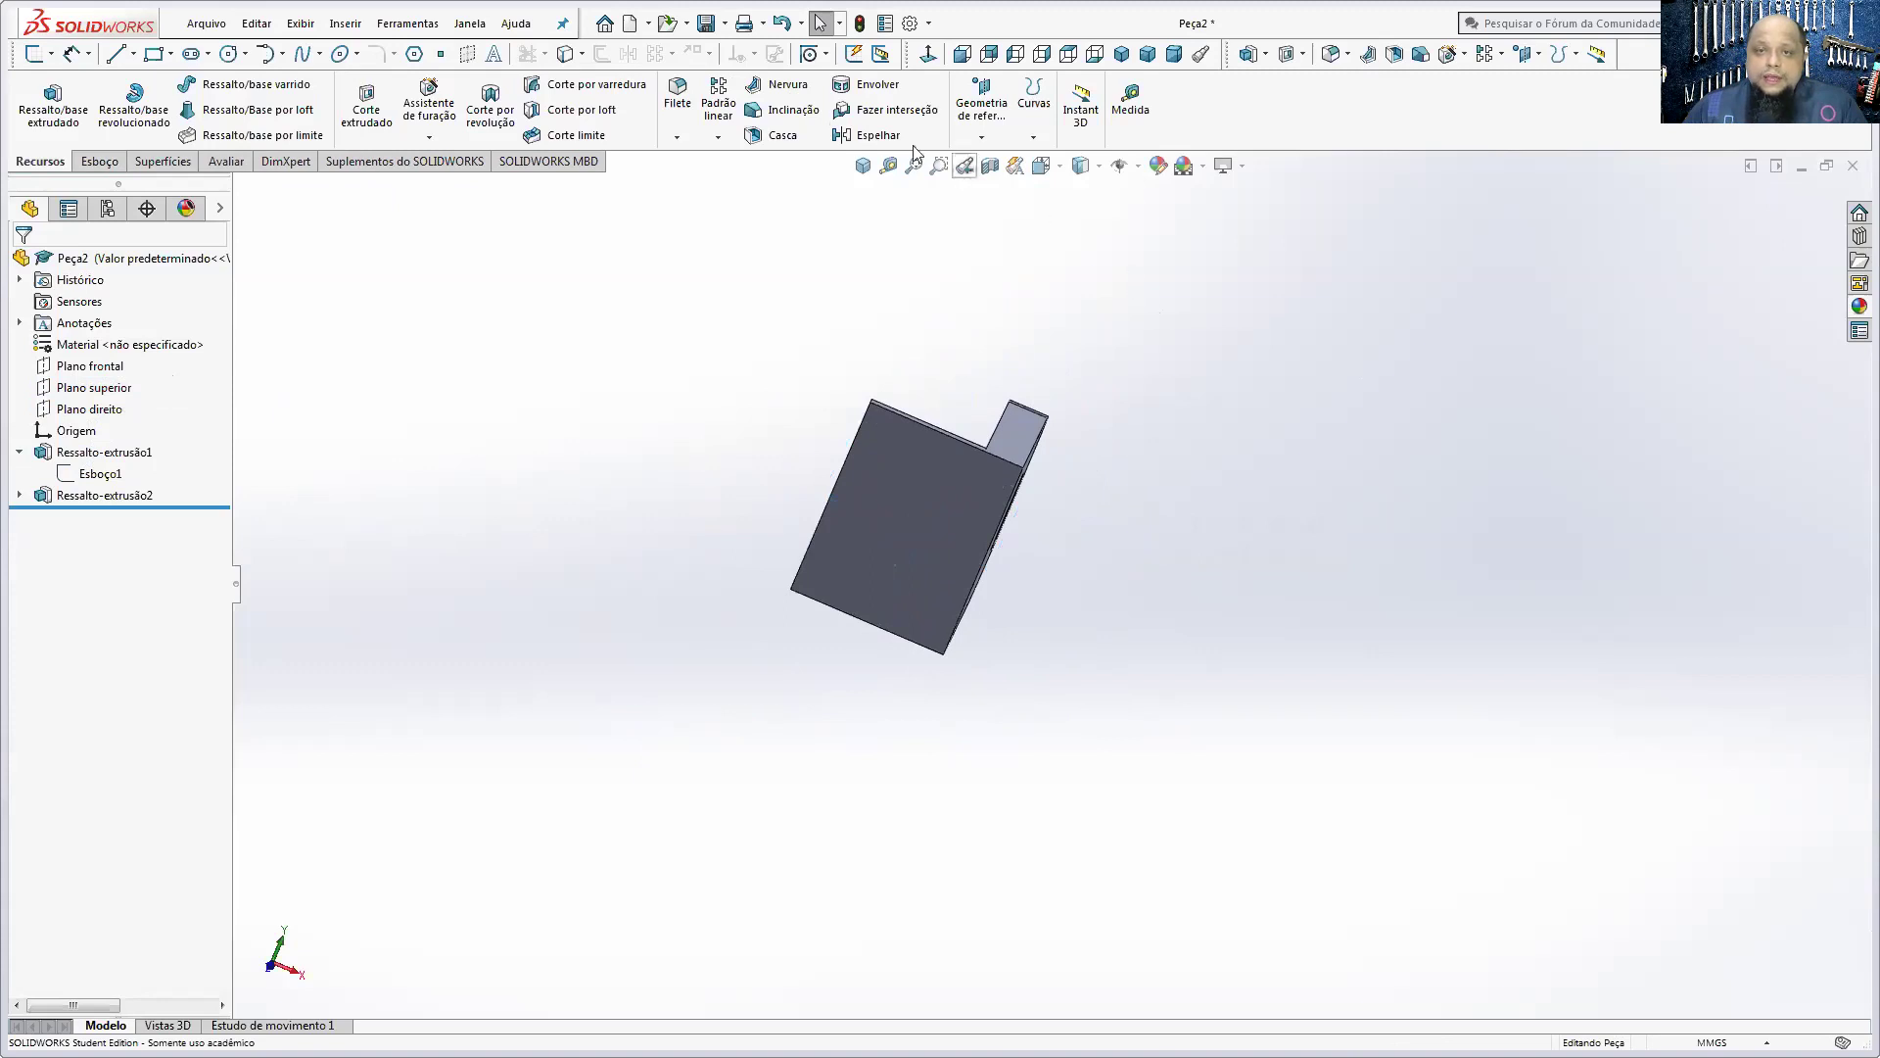
click(878, 135)
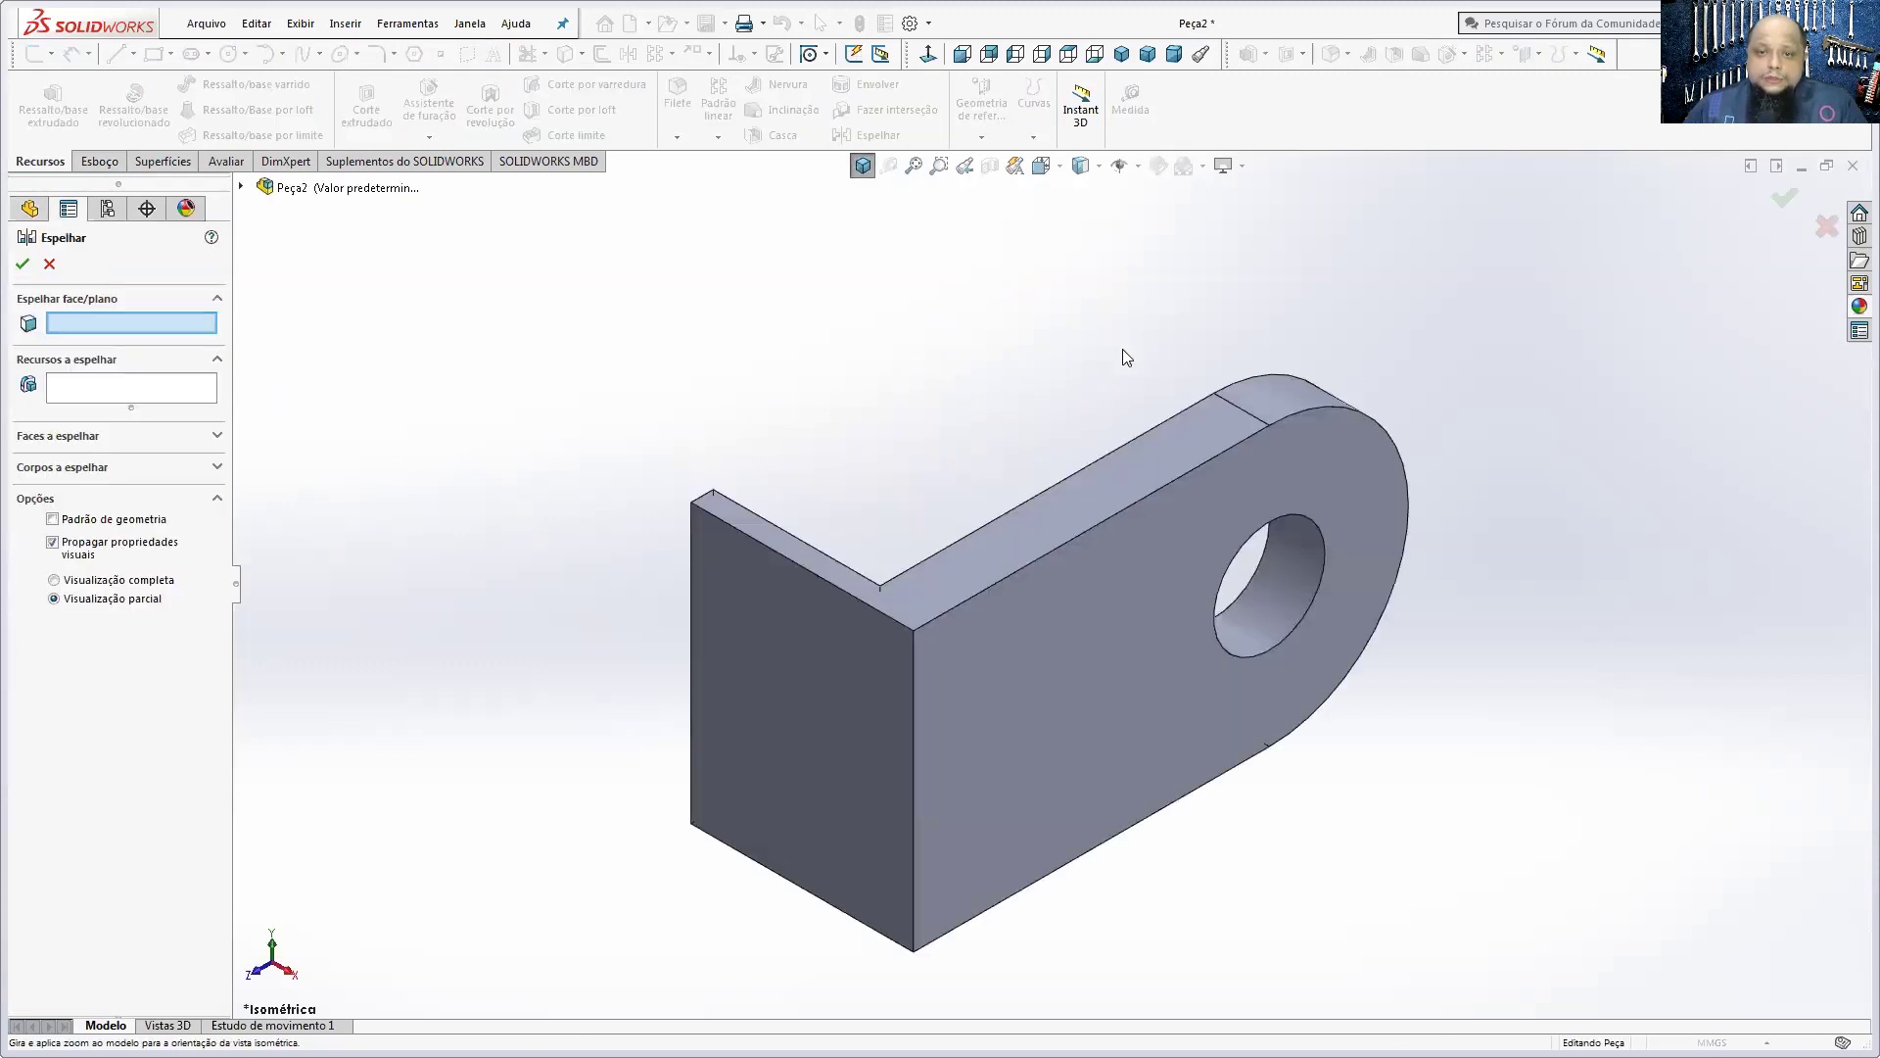
- Mirror Ressalto-extrusão2 across Plano direito to create Espelhar1, the matching second lug
click(241, 186)
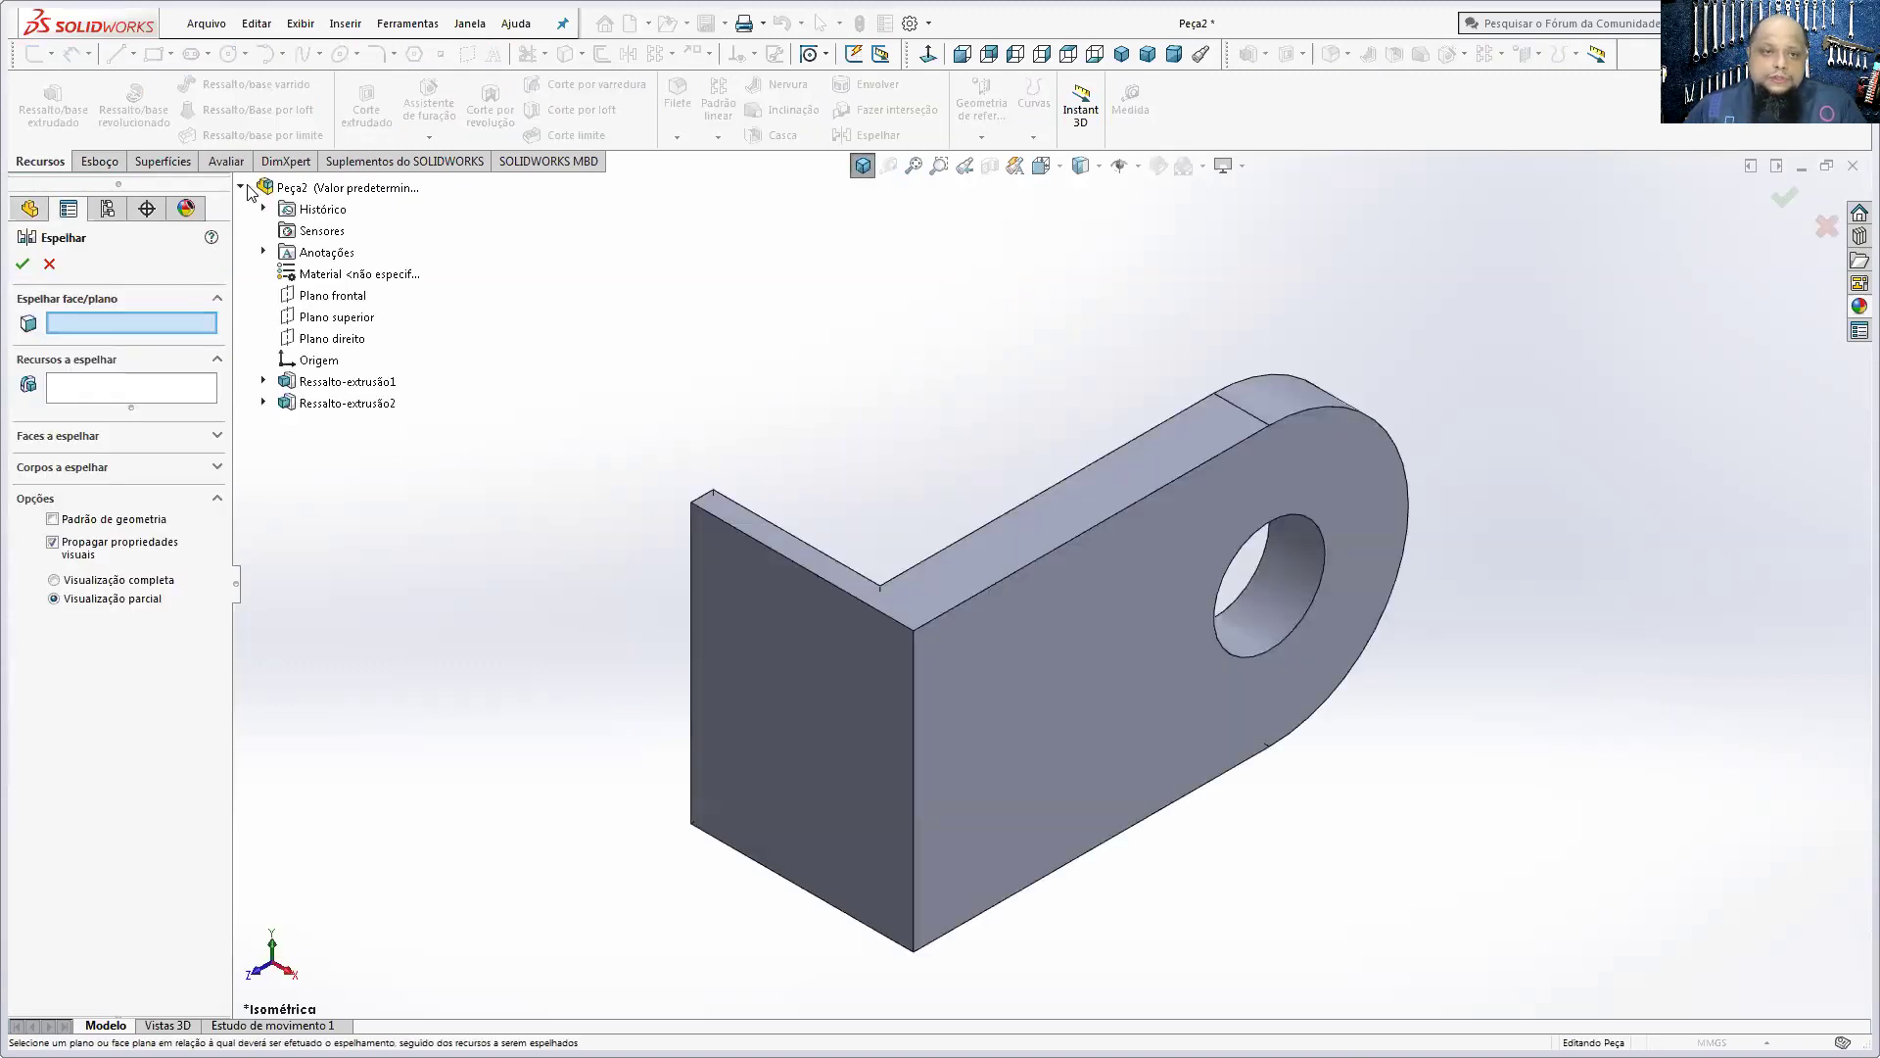
click(316, 337)
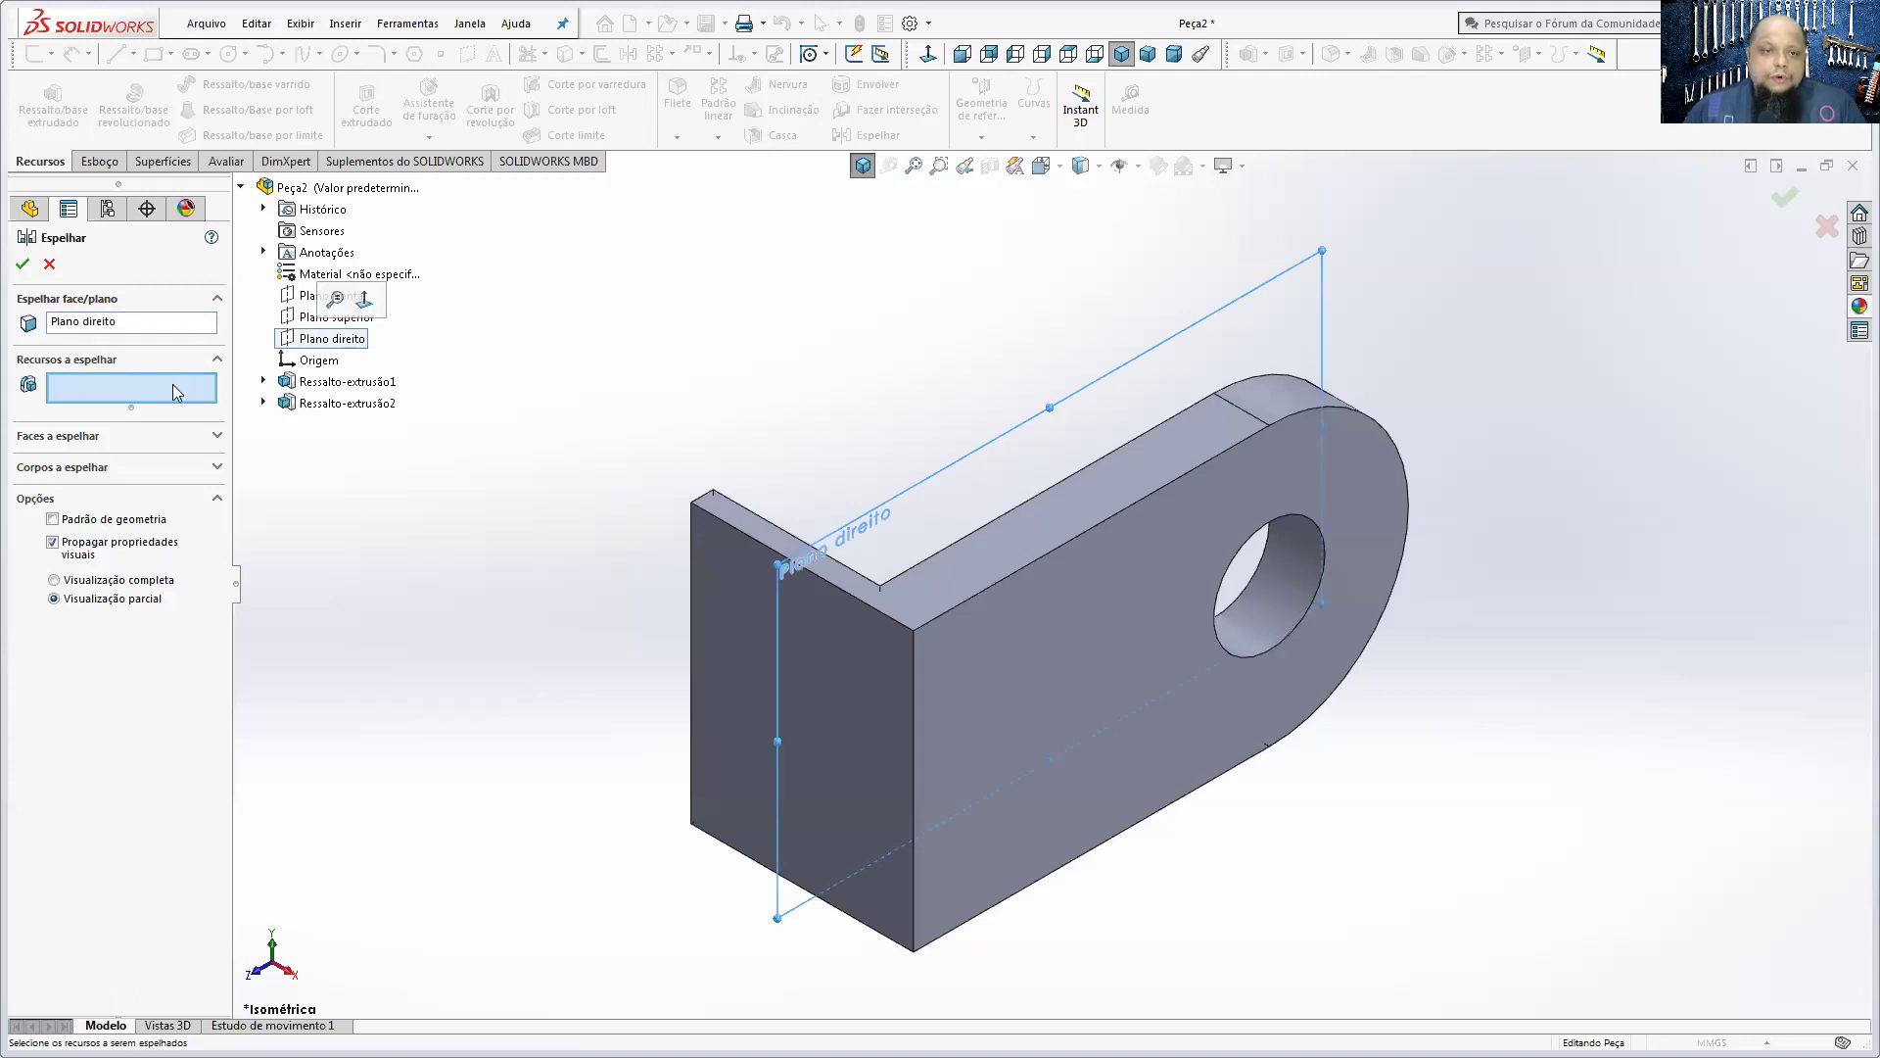
click(339, 403)
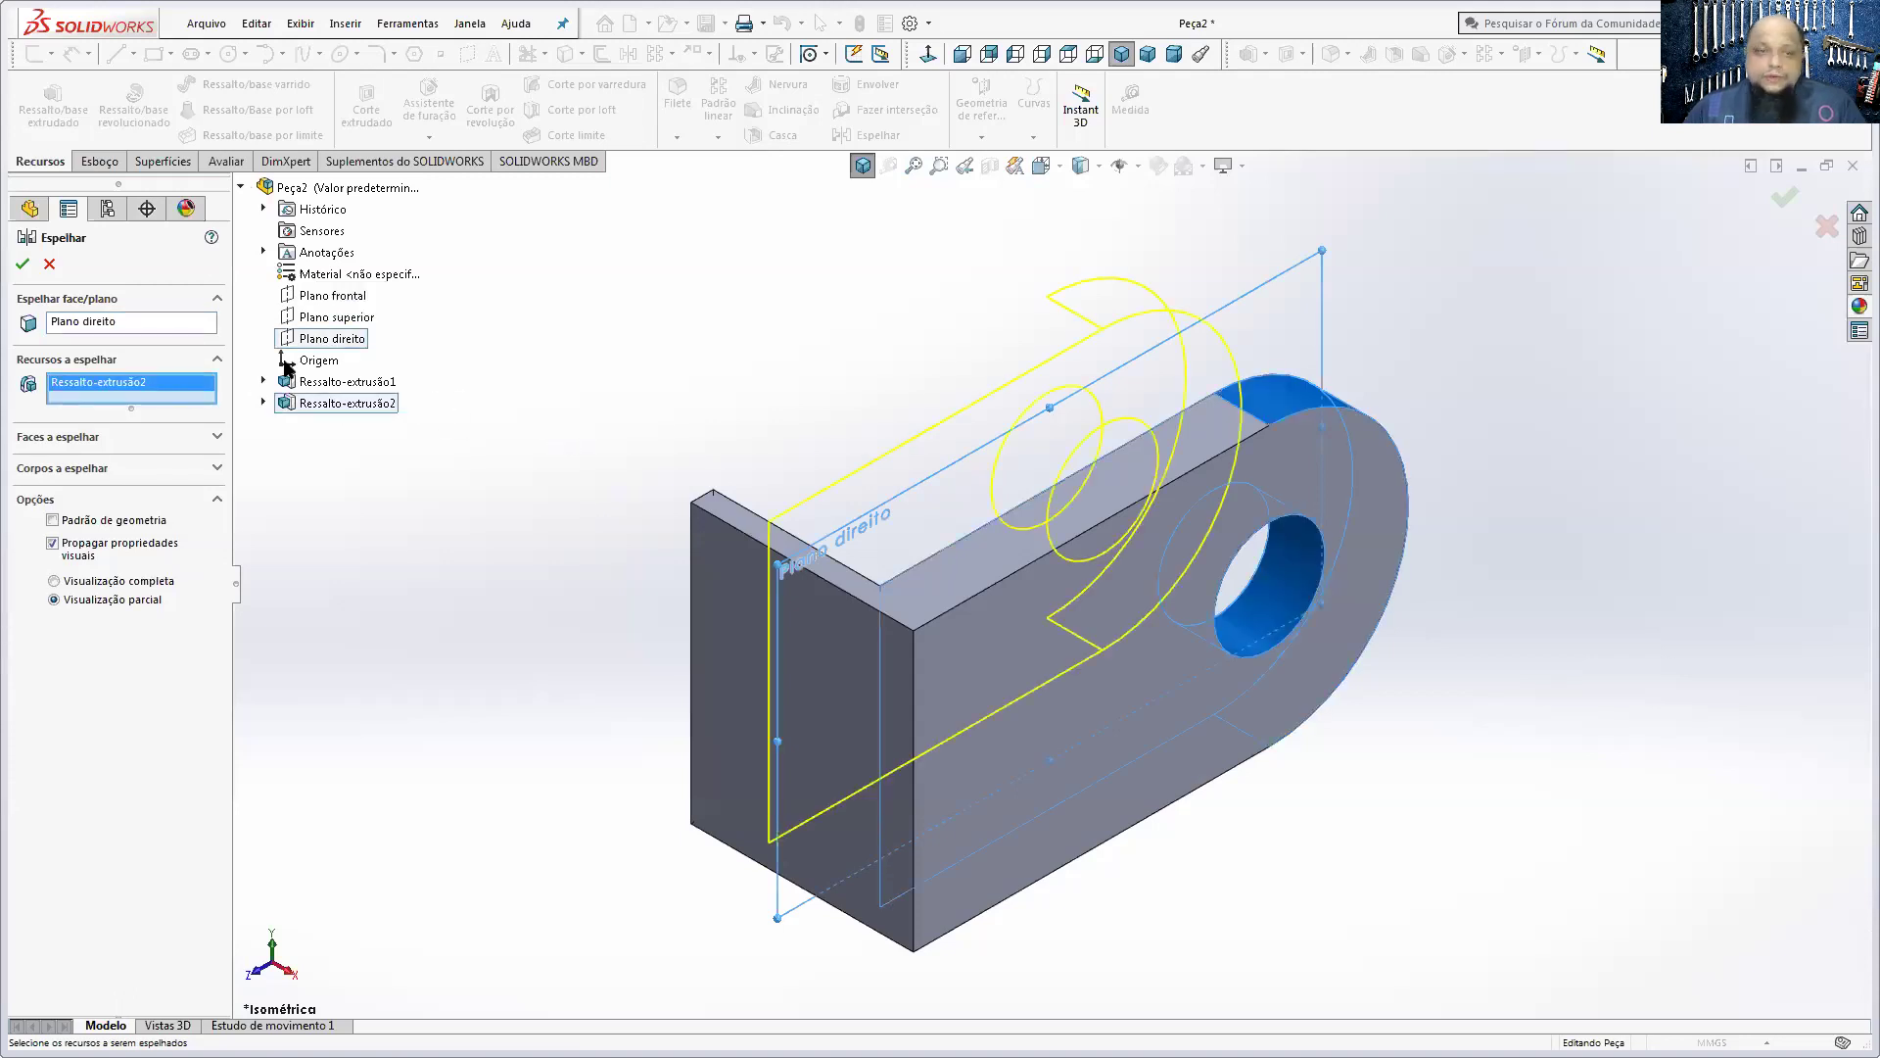
click(22, 263)
middle_drag(850, 749, 814, 662)
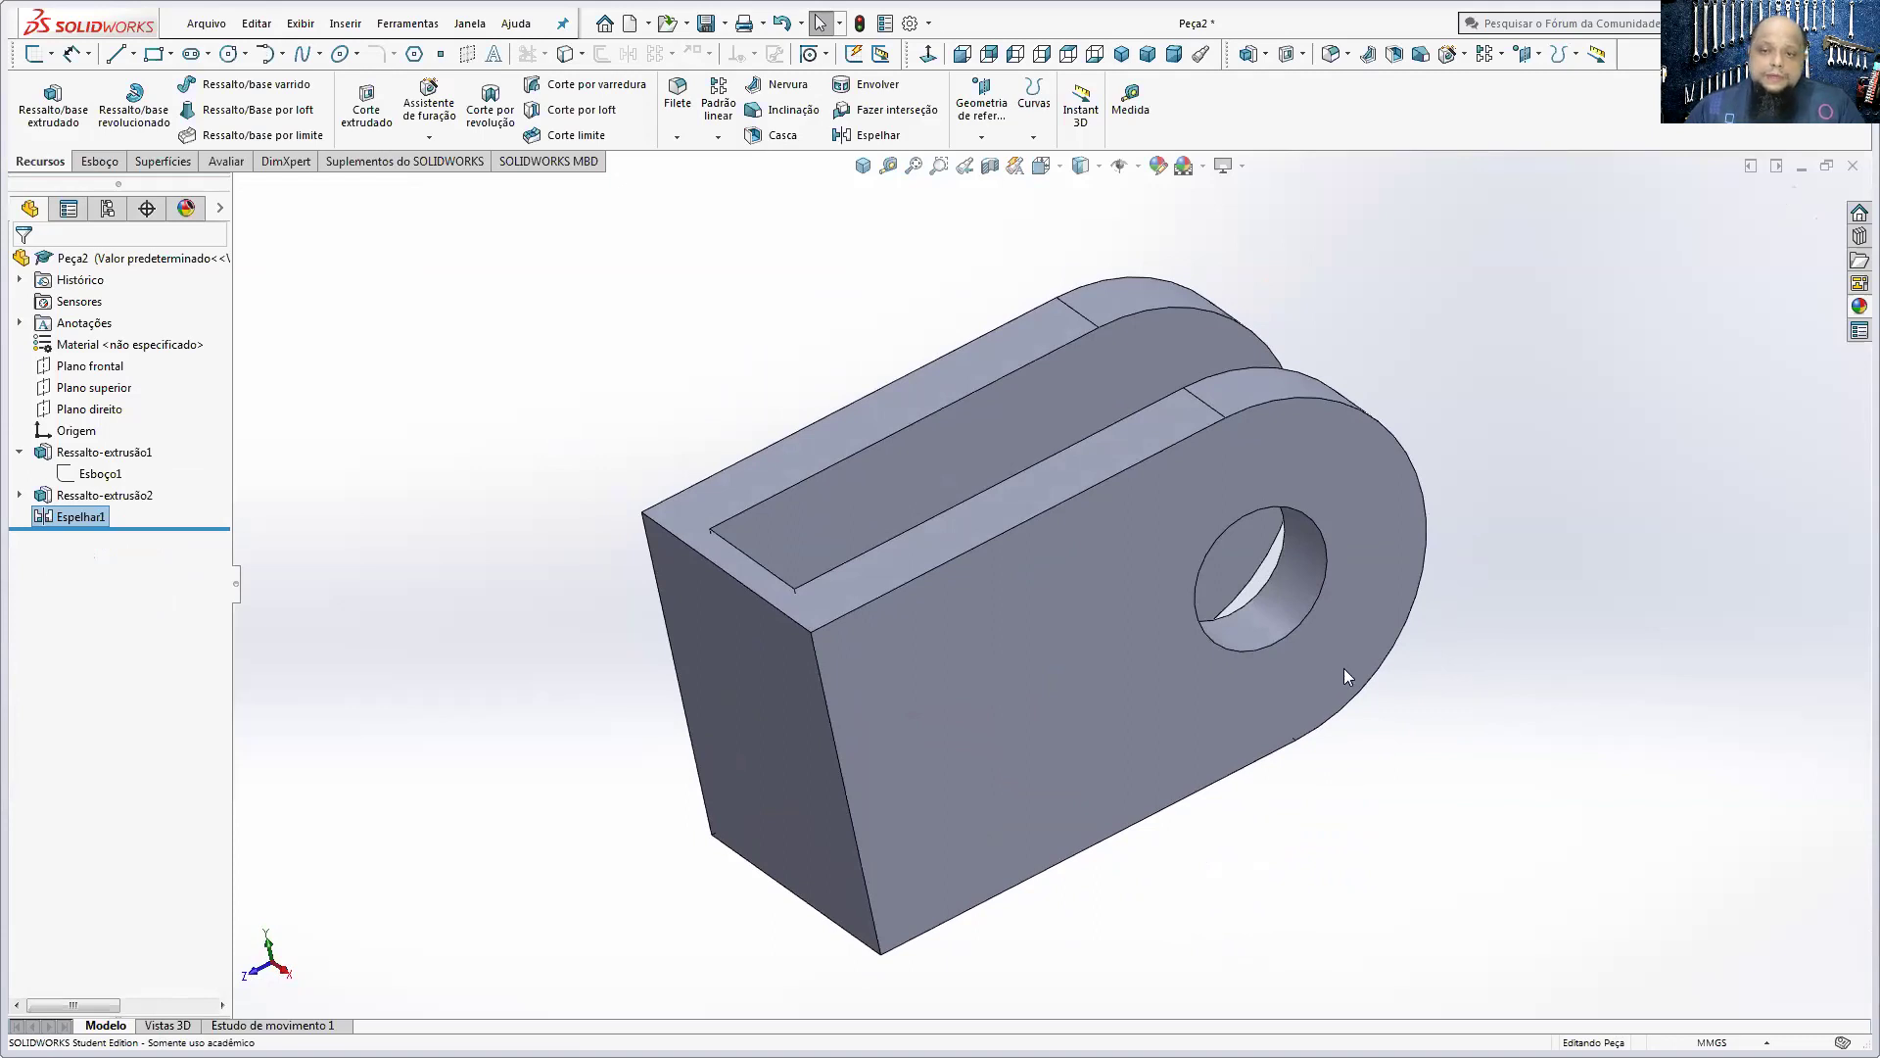
click(22, 494)
right_click(70, 498)
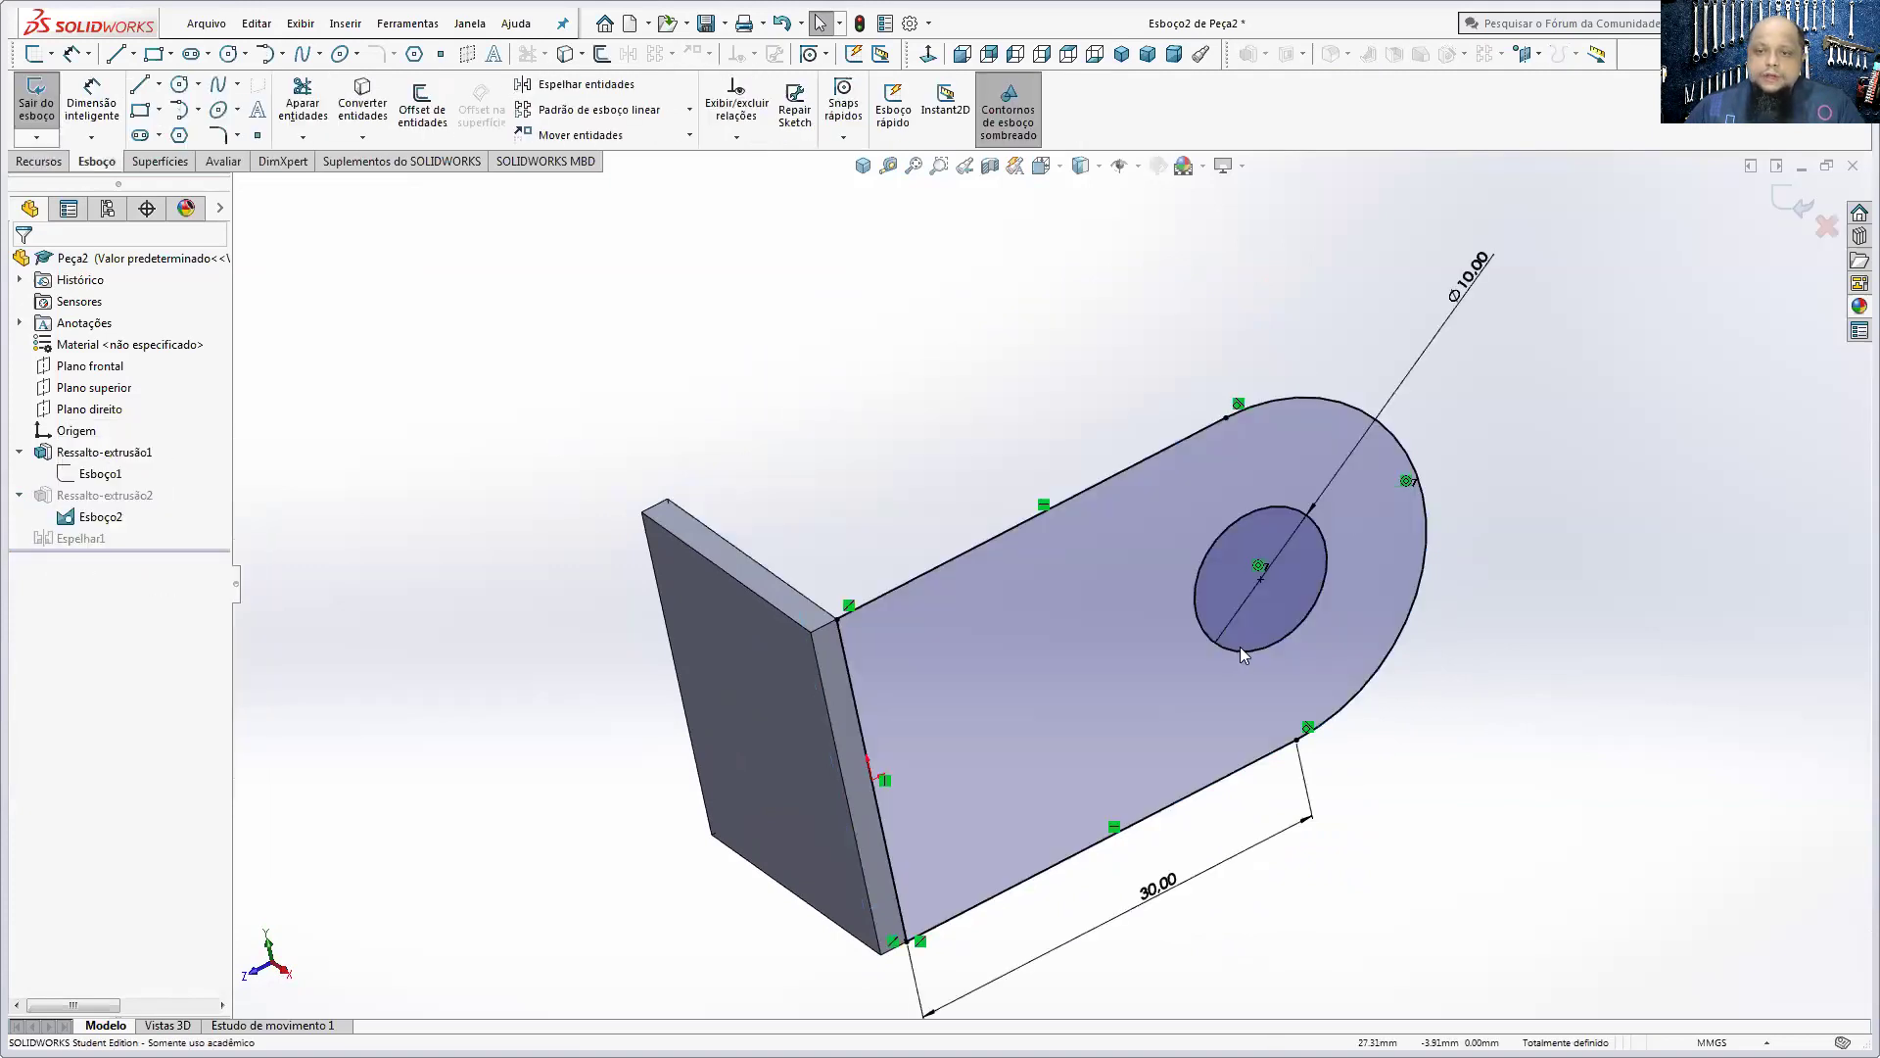
double_click(1462, 294)
text(15)
key(Return)
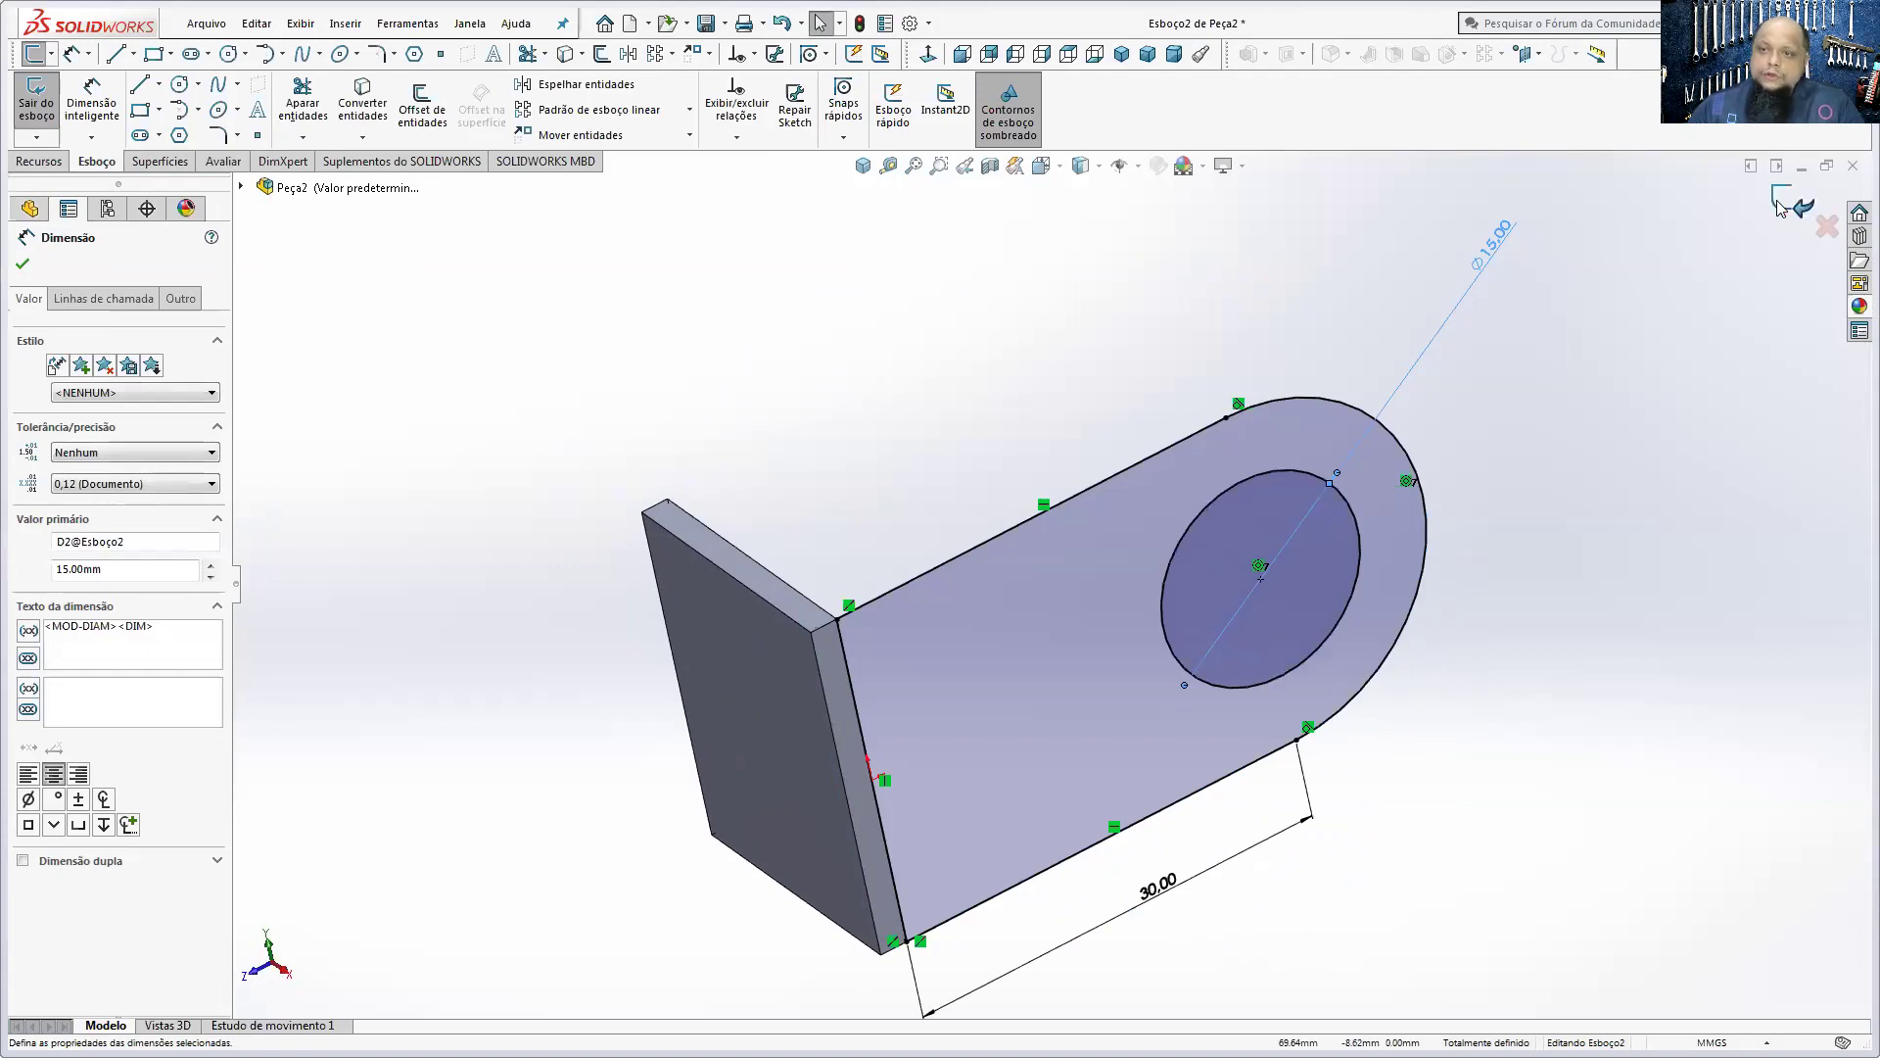
click(1800, 201)
middle_drag(1180, 495, 1231, 573)
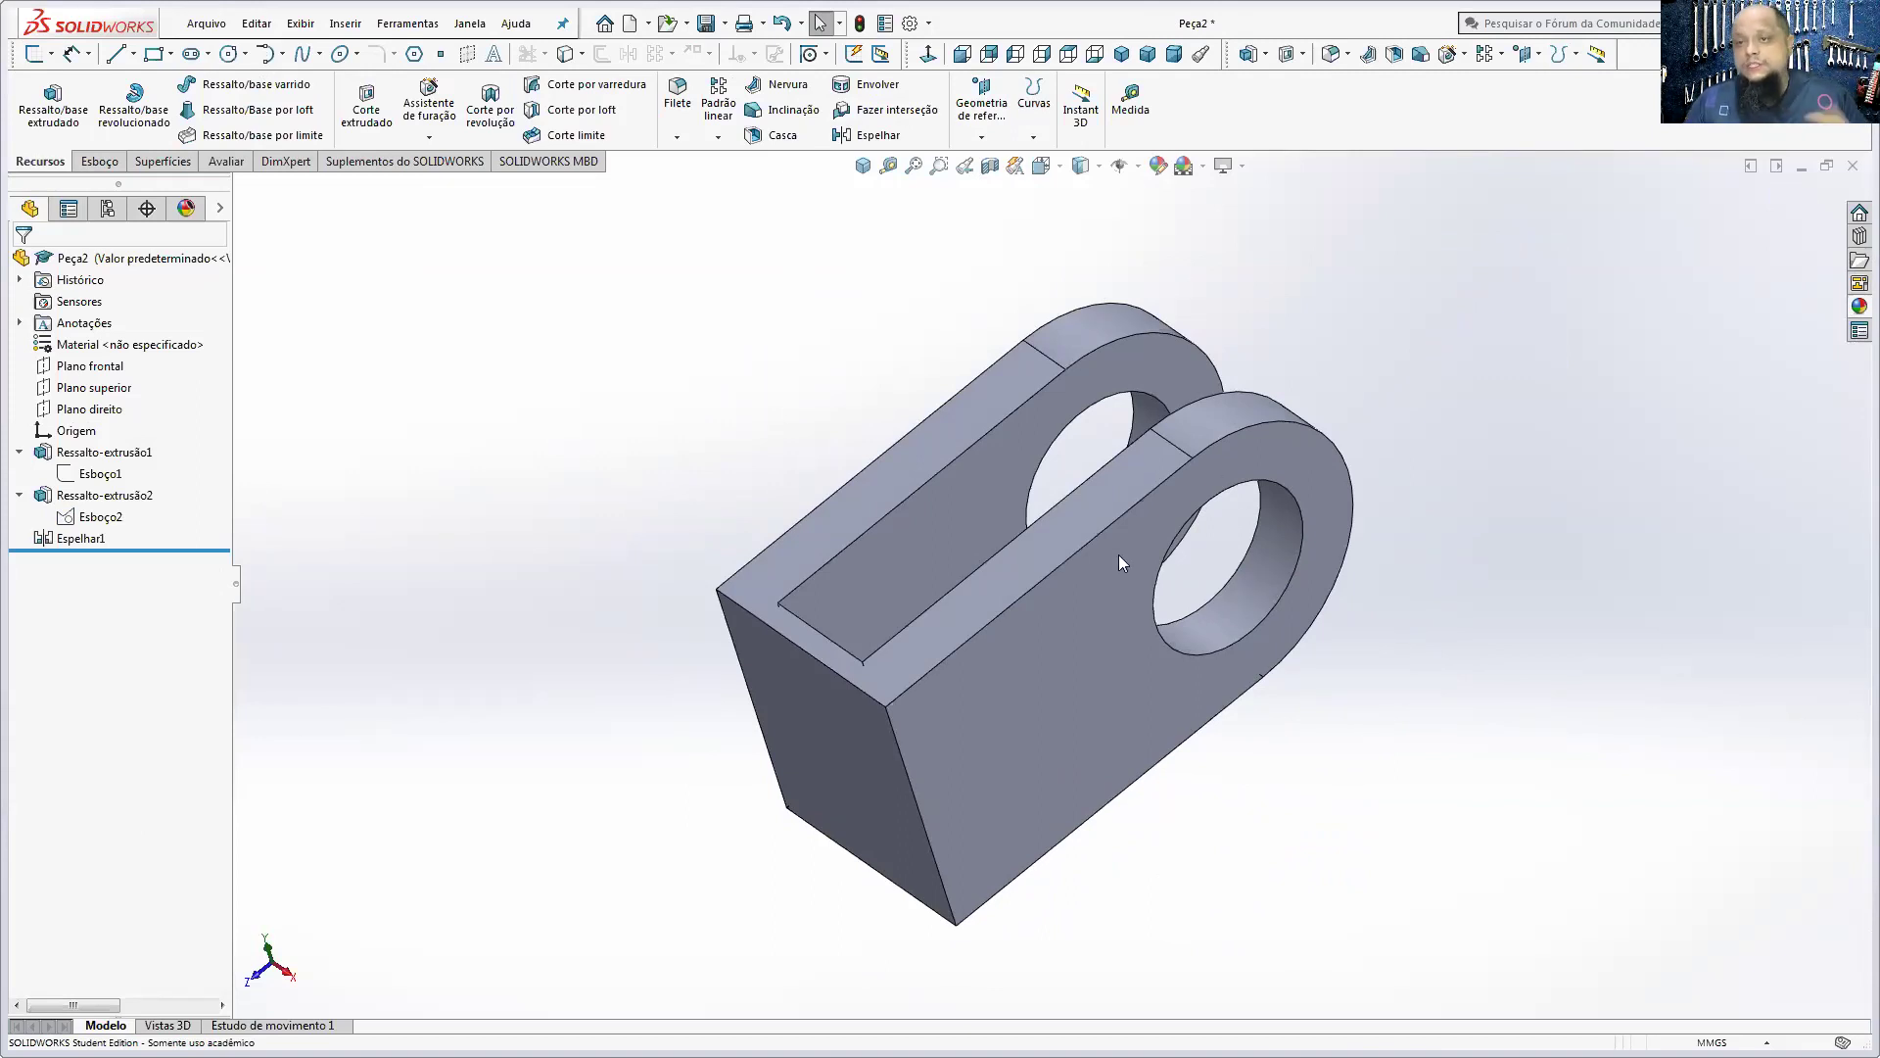
right_click(110, 526)
click(122, 474)
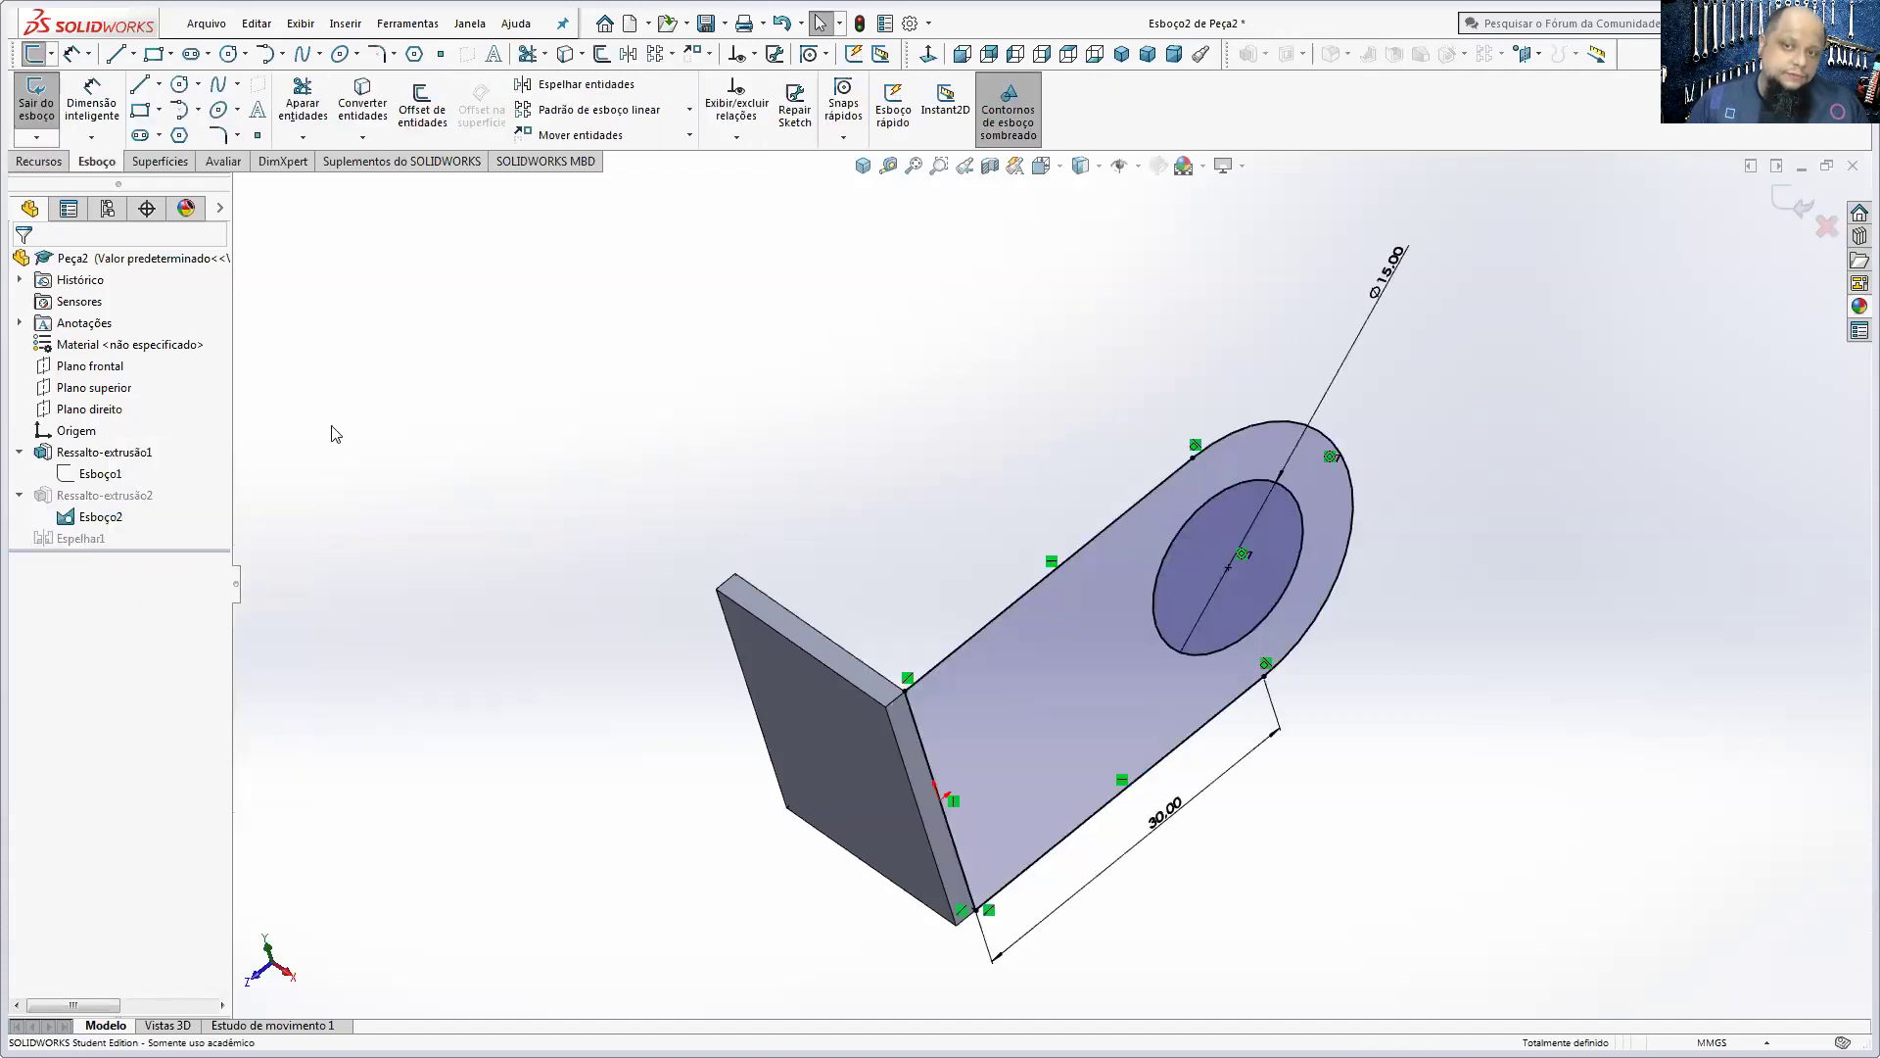
double_click(1385, 275)
text(10)
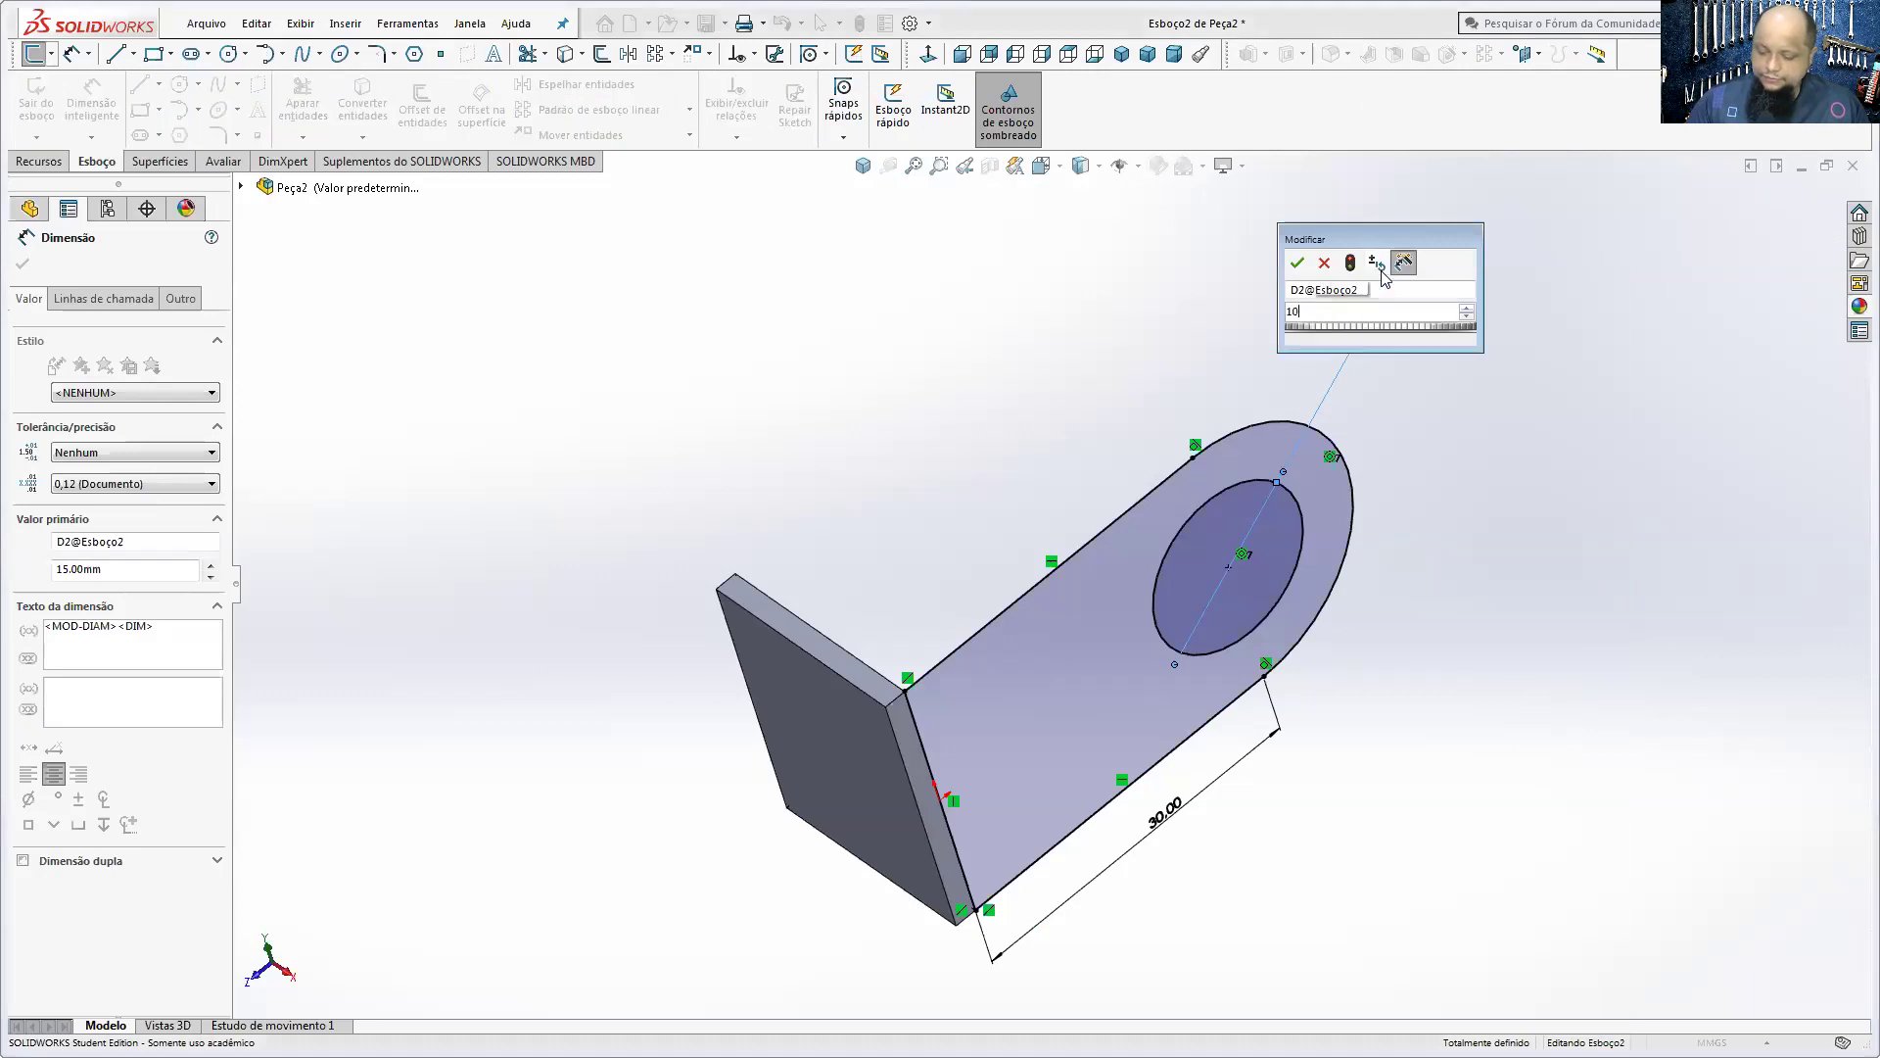
key(Return)
click(1803, 204)
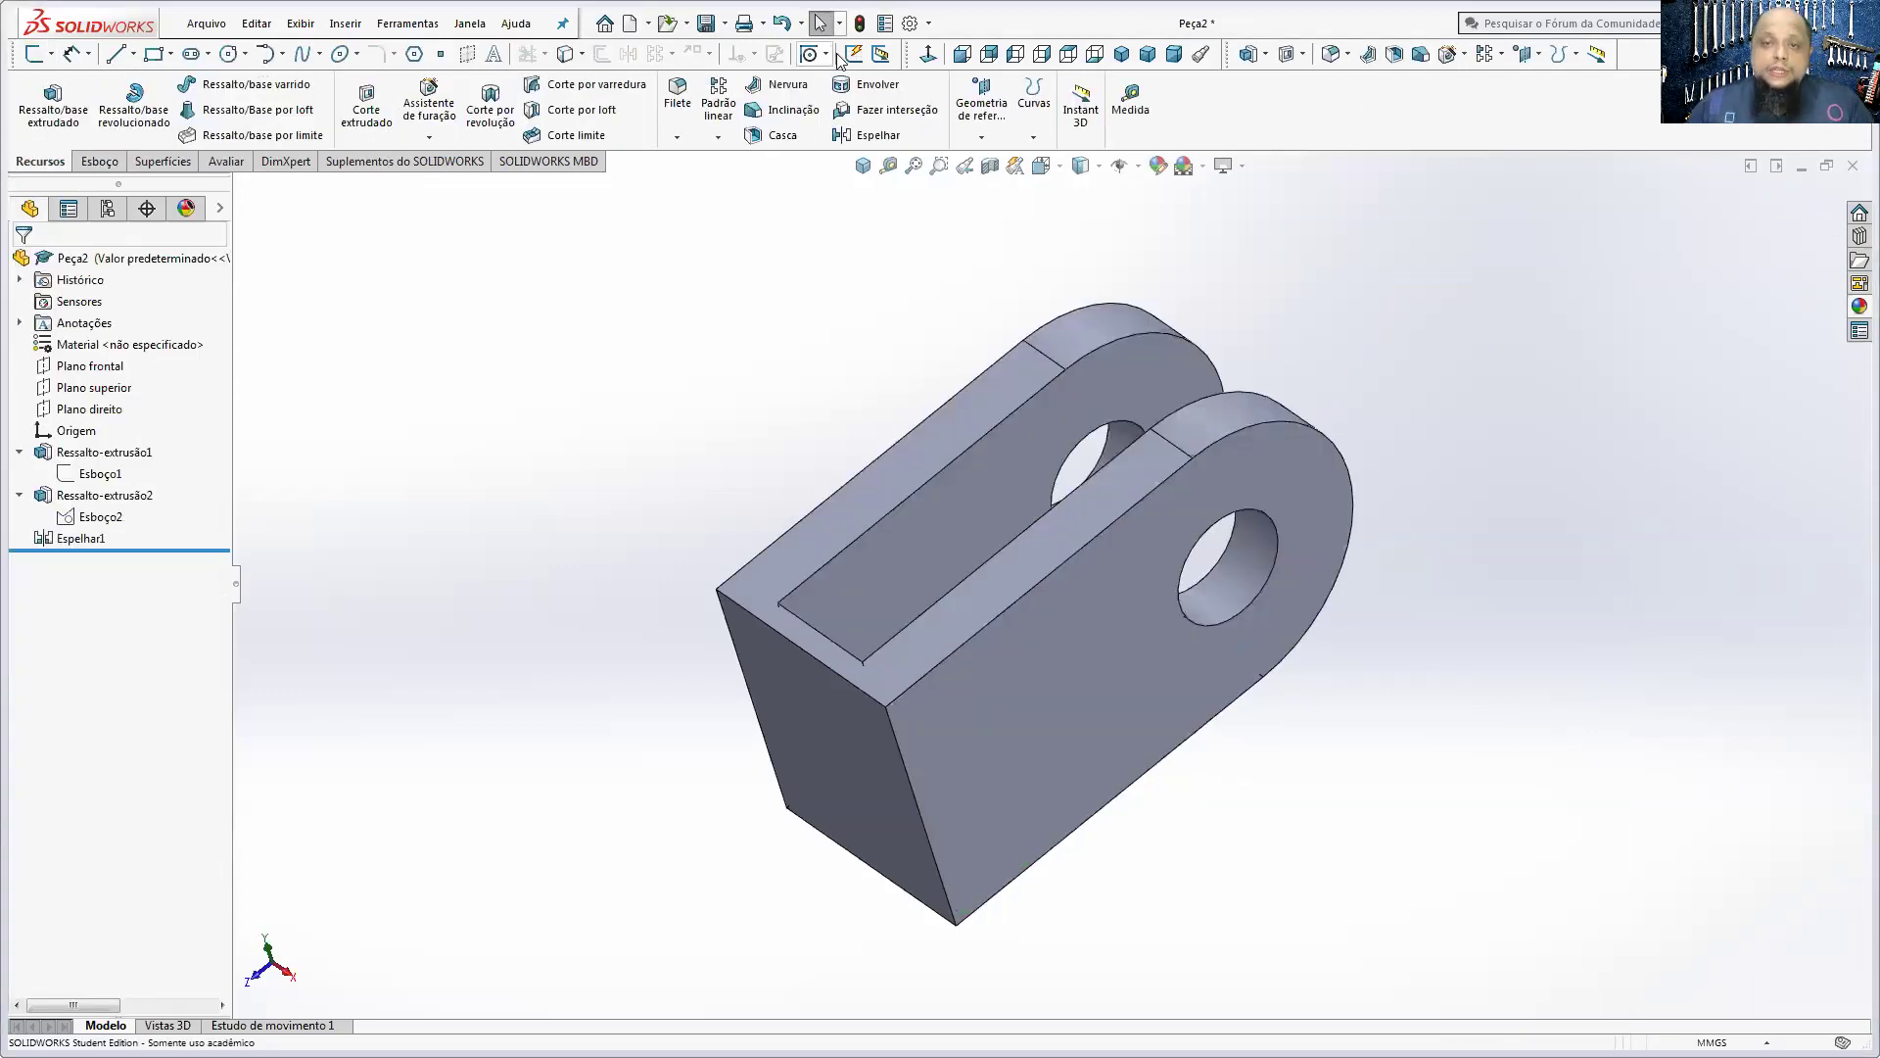
click(863, 165)
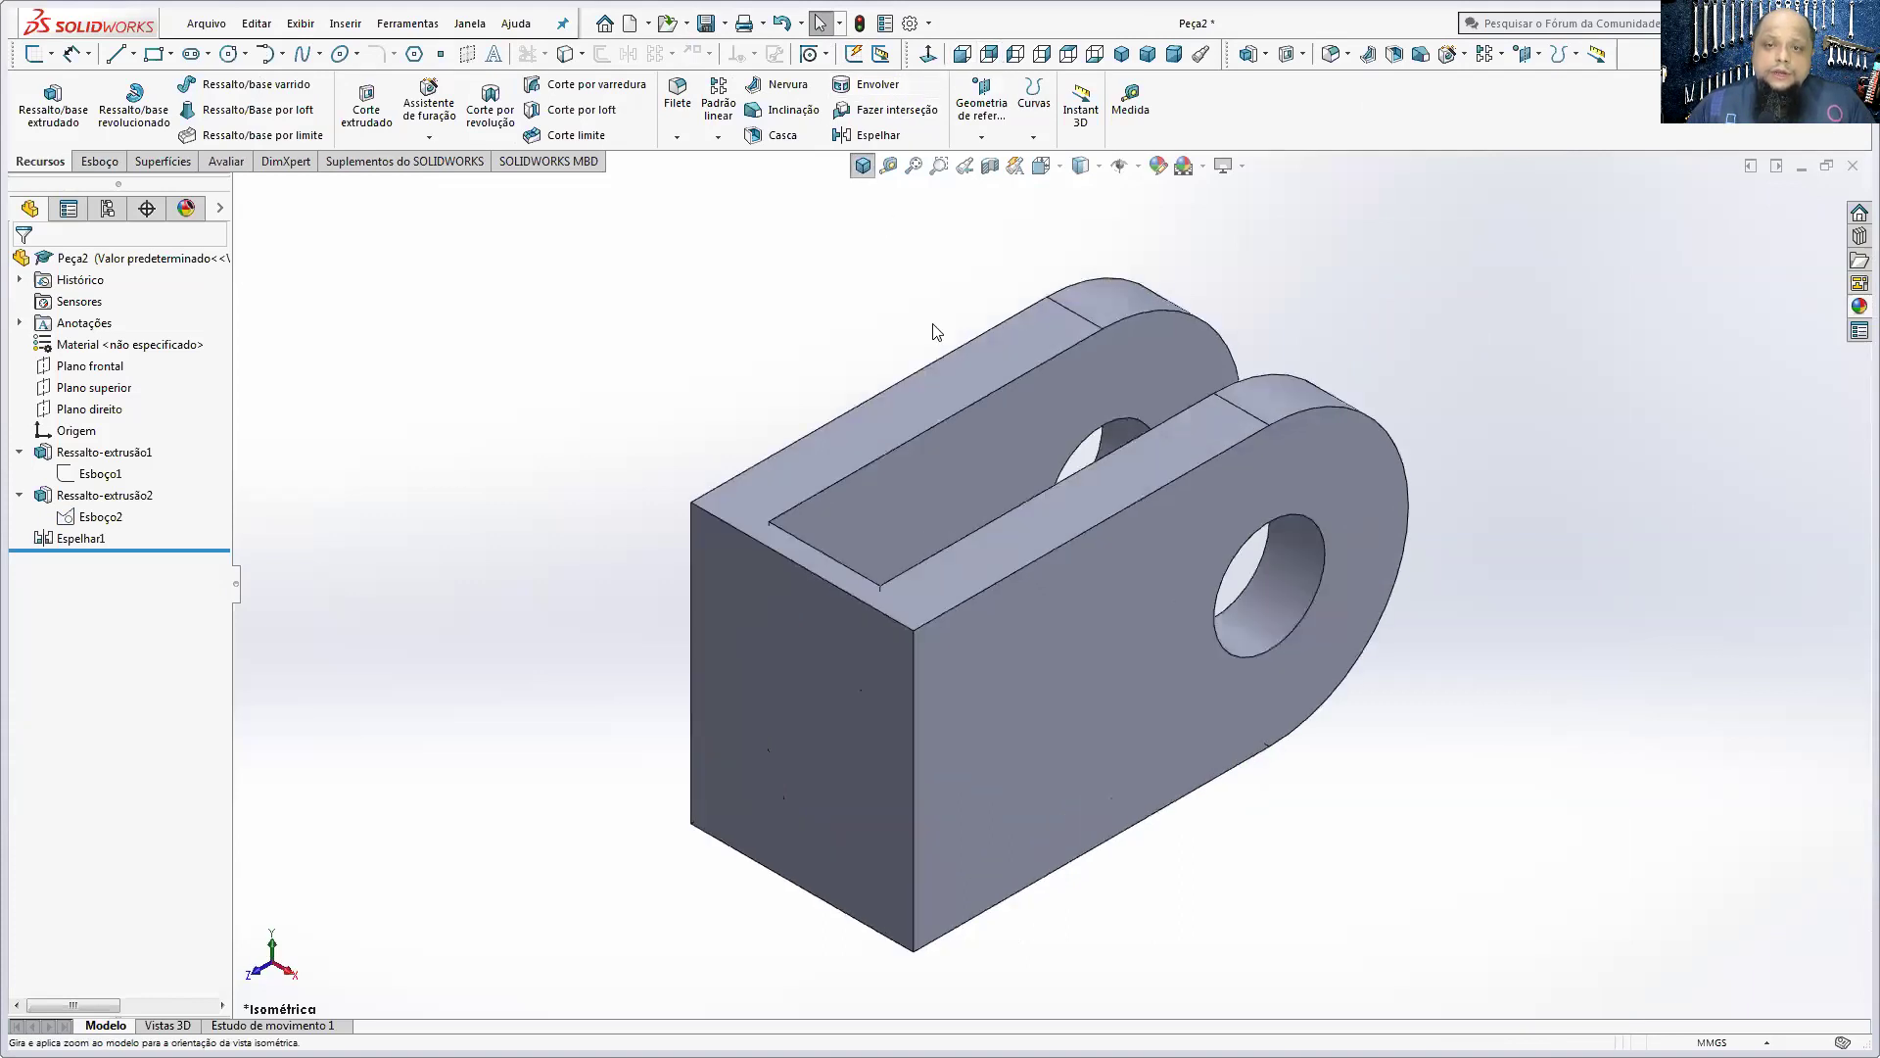
key(alt+Tab)
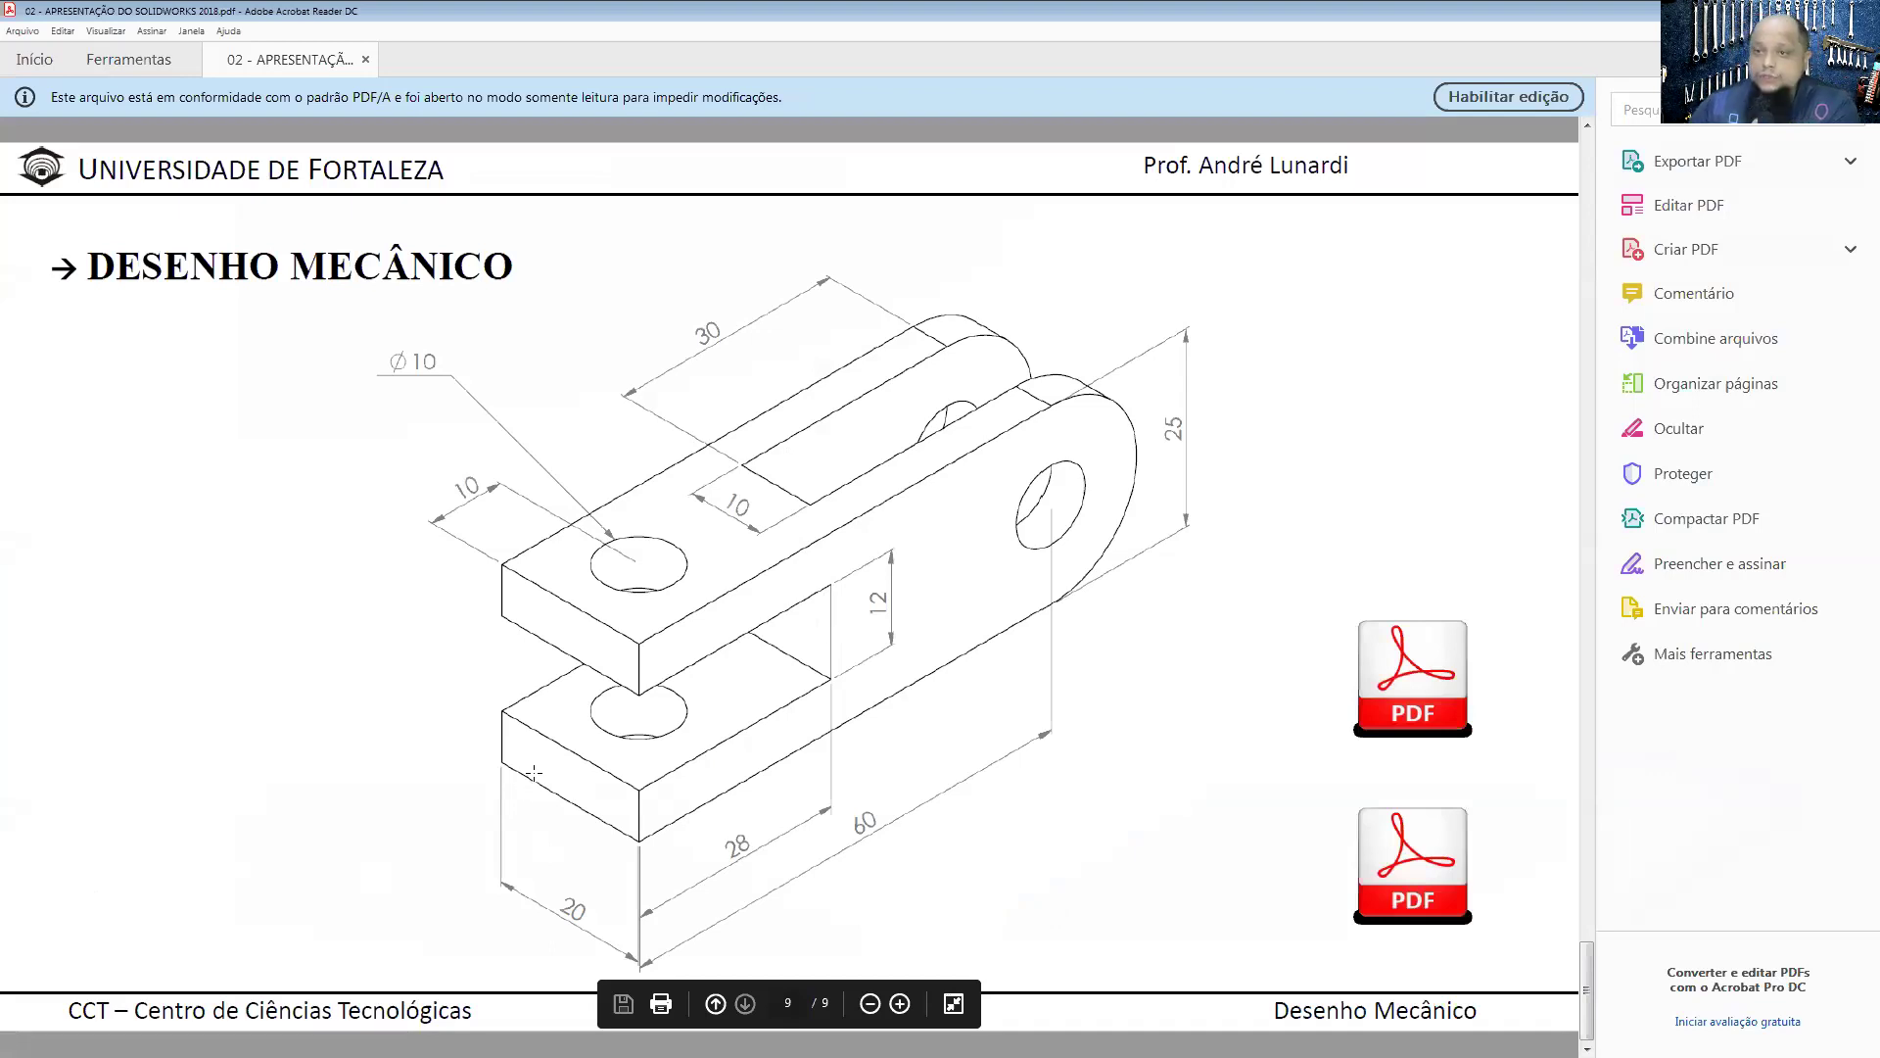
key(alt+Tab)
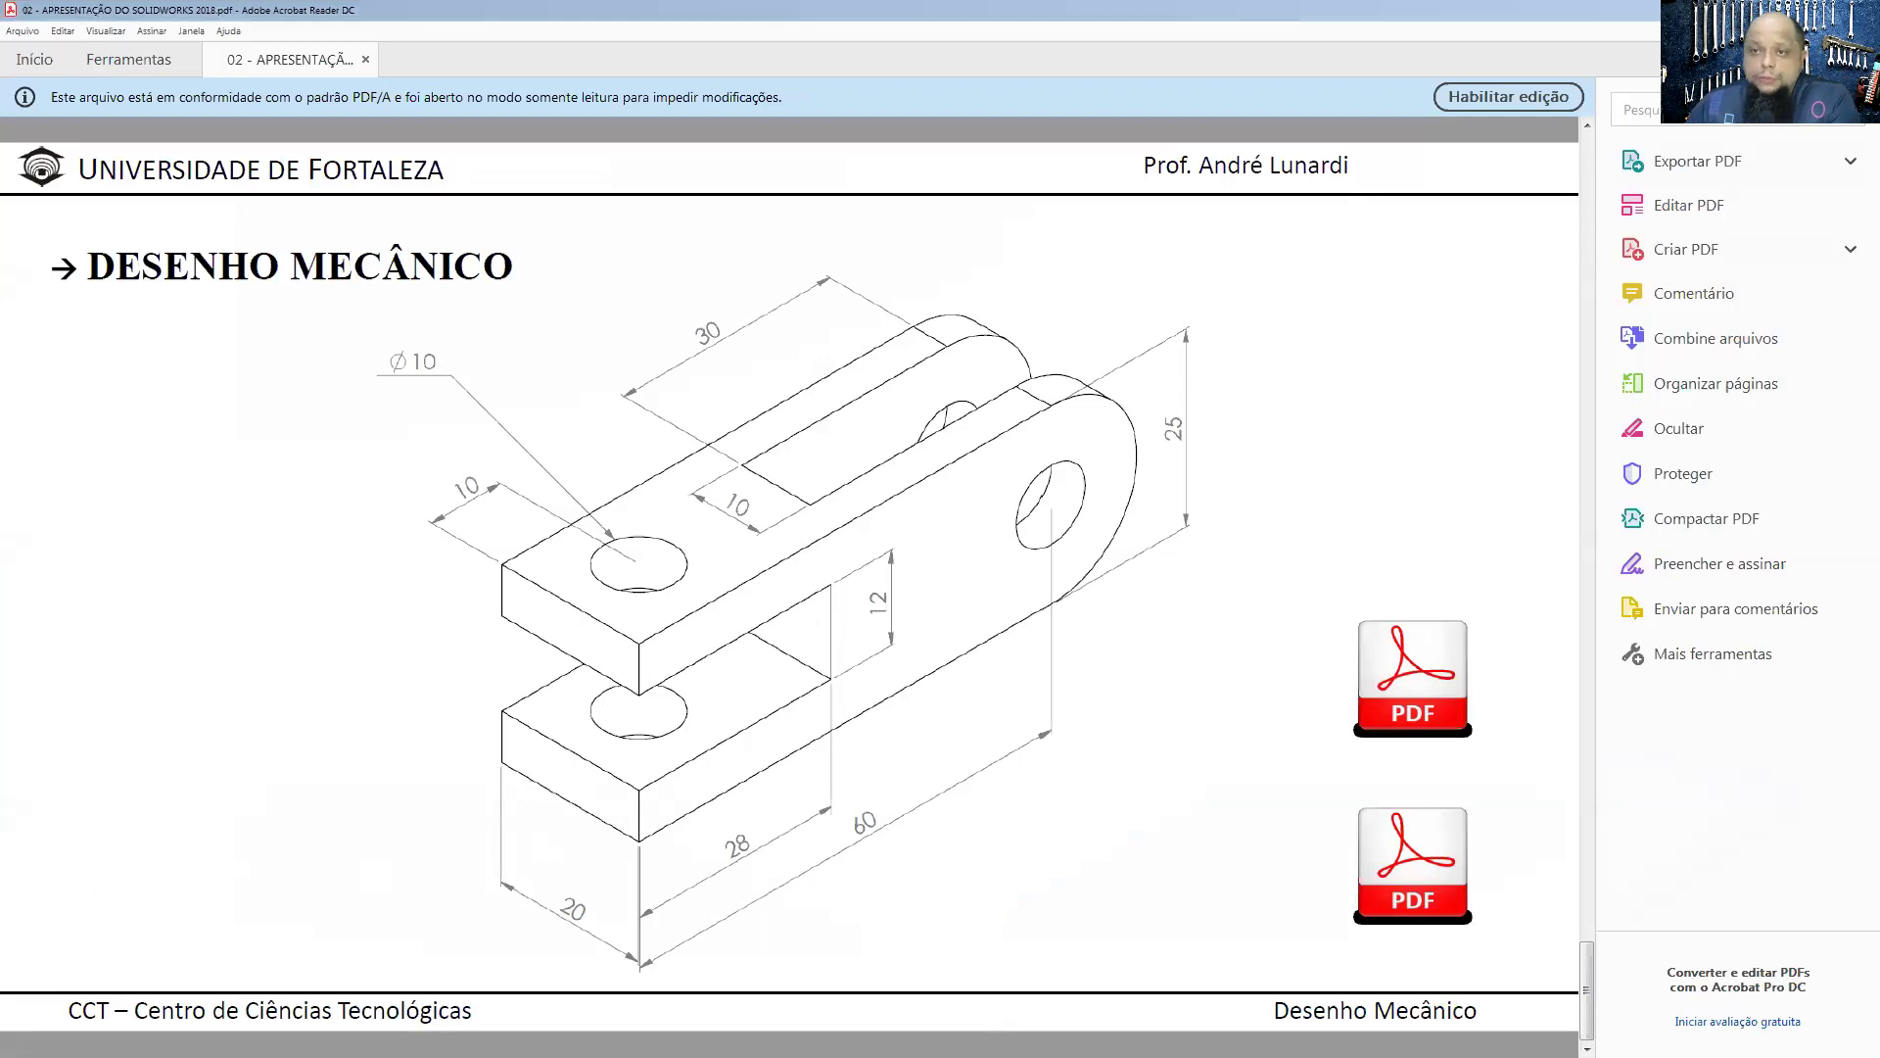
scroll(1629, 526, up, 3)
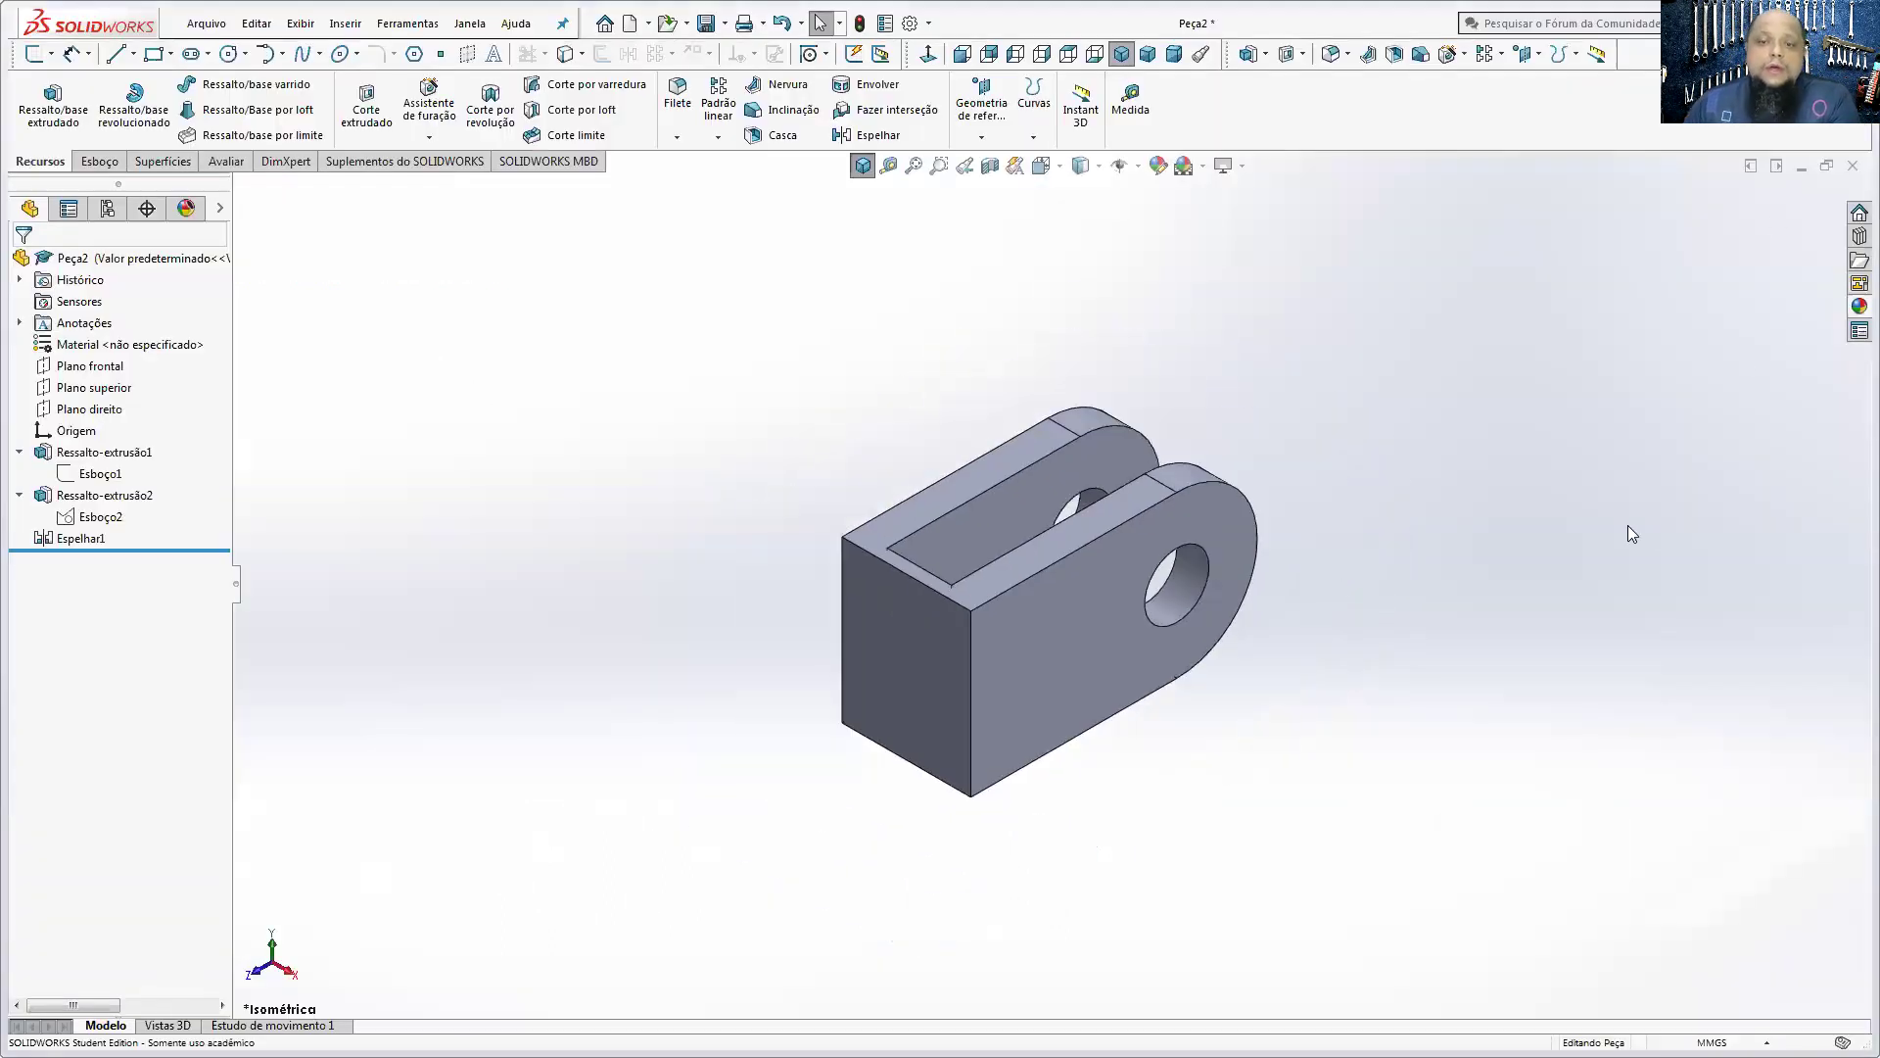
- Start a sketch on the front face, viewed normal, and draw a rectangle across its lower part
click(909, 632)
click(98, 161)
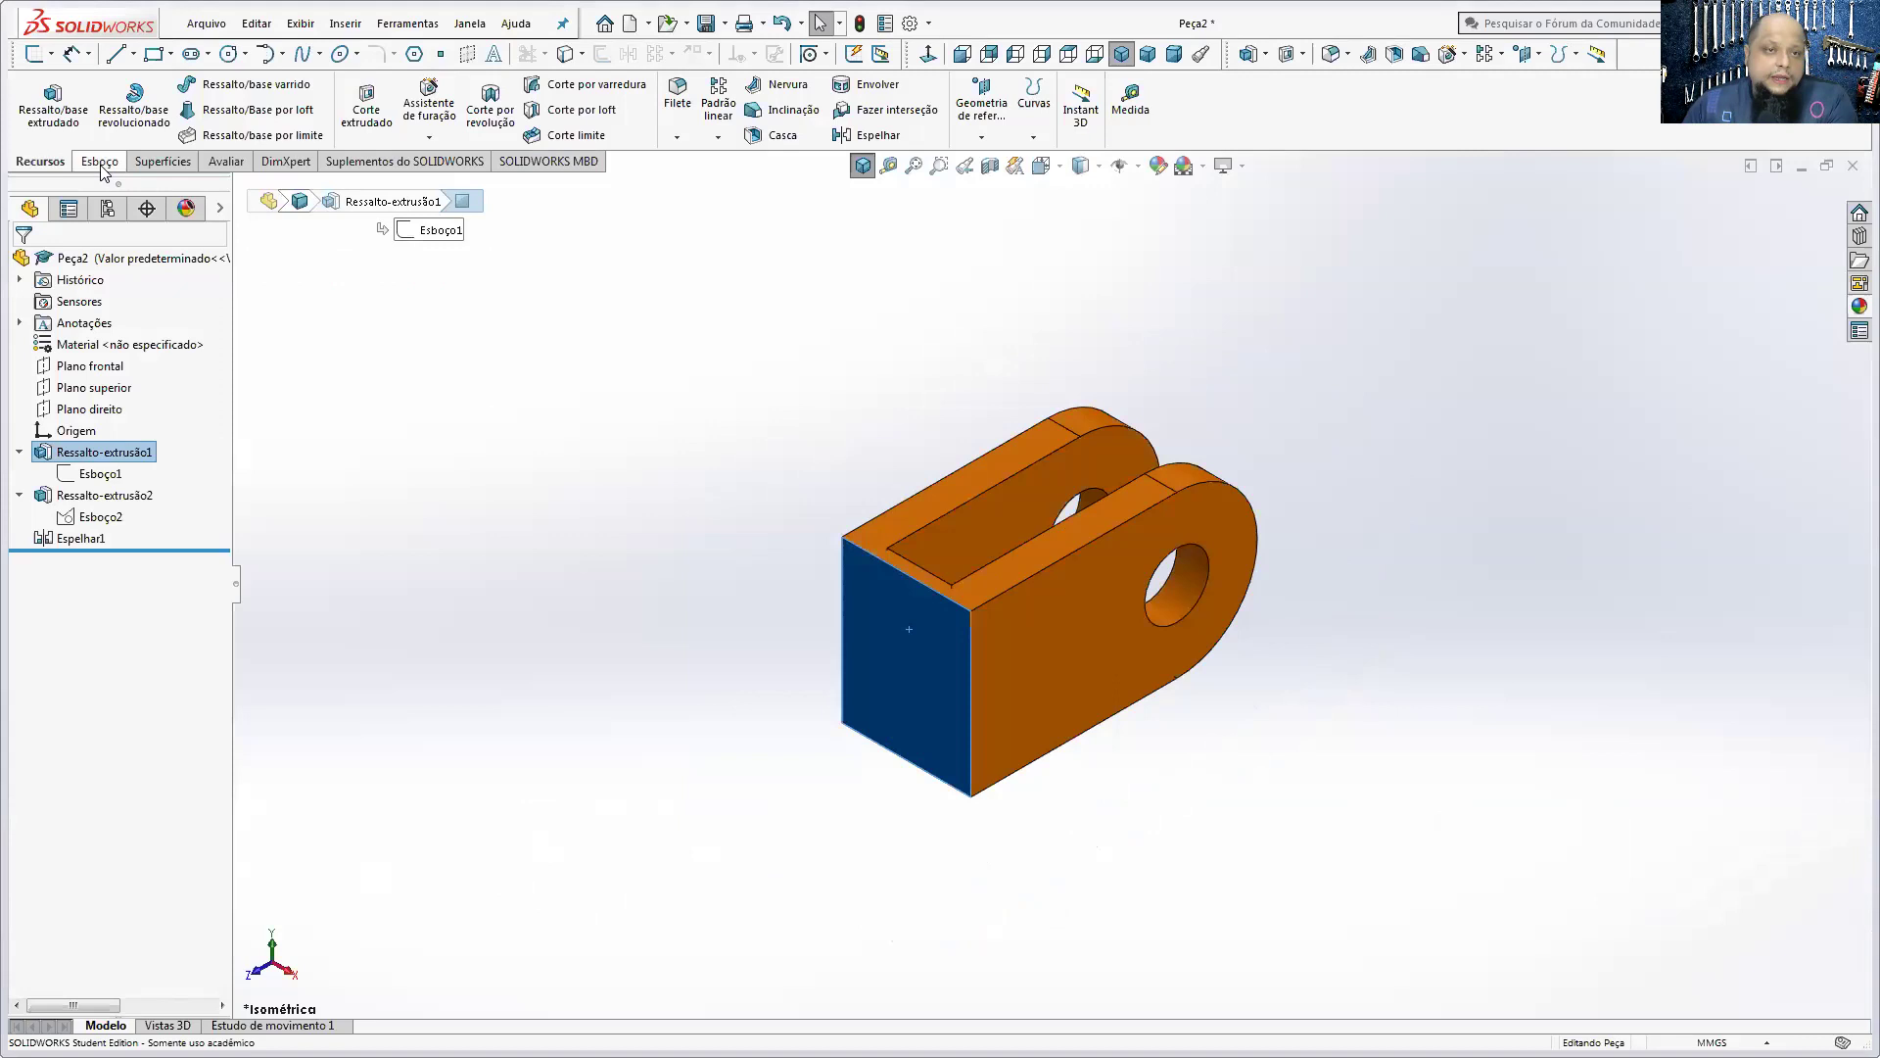
click(37, 98)
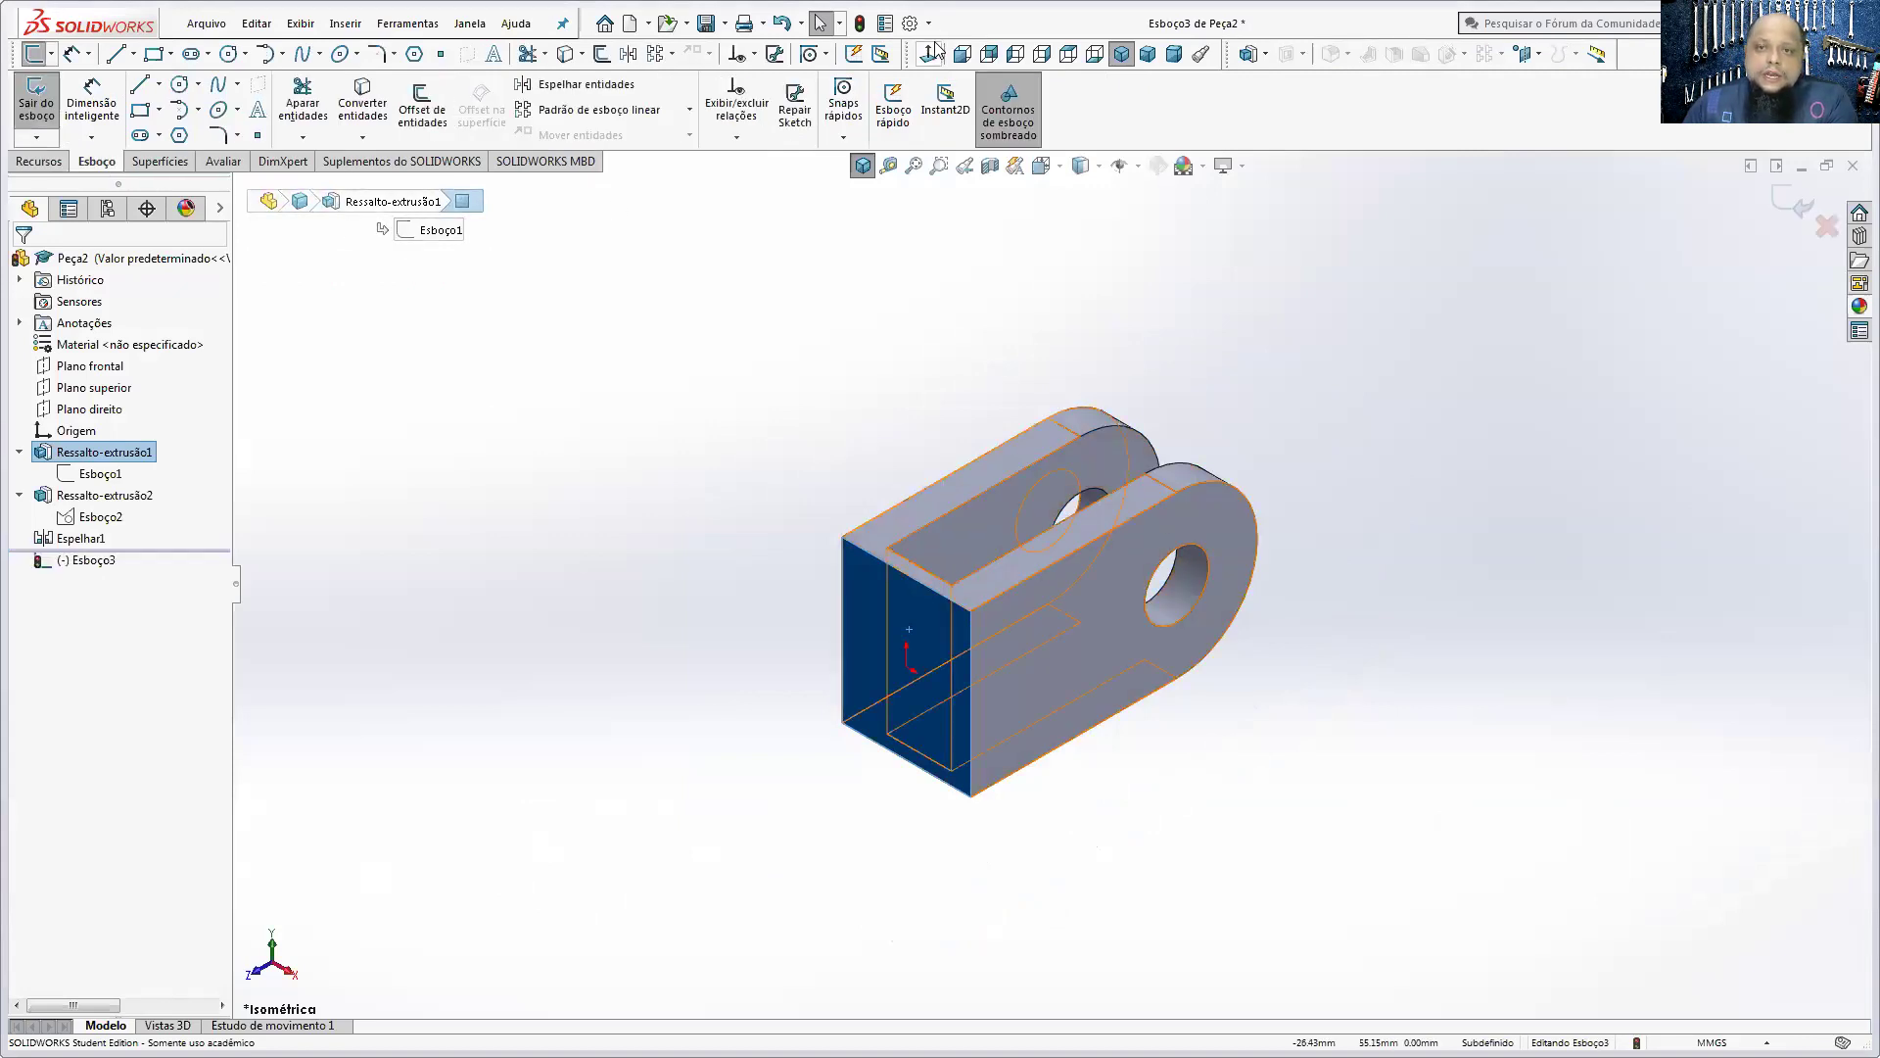
click(932, 53)
click(140, 110)
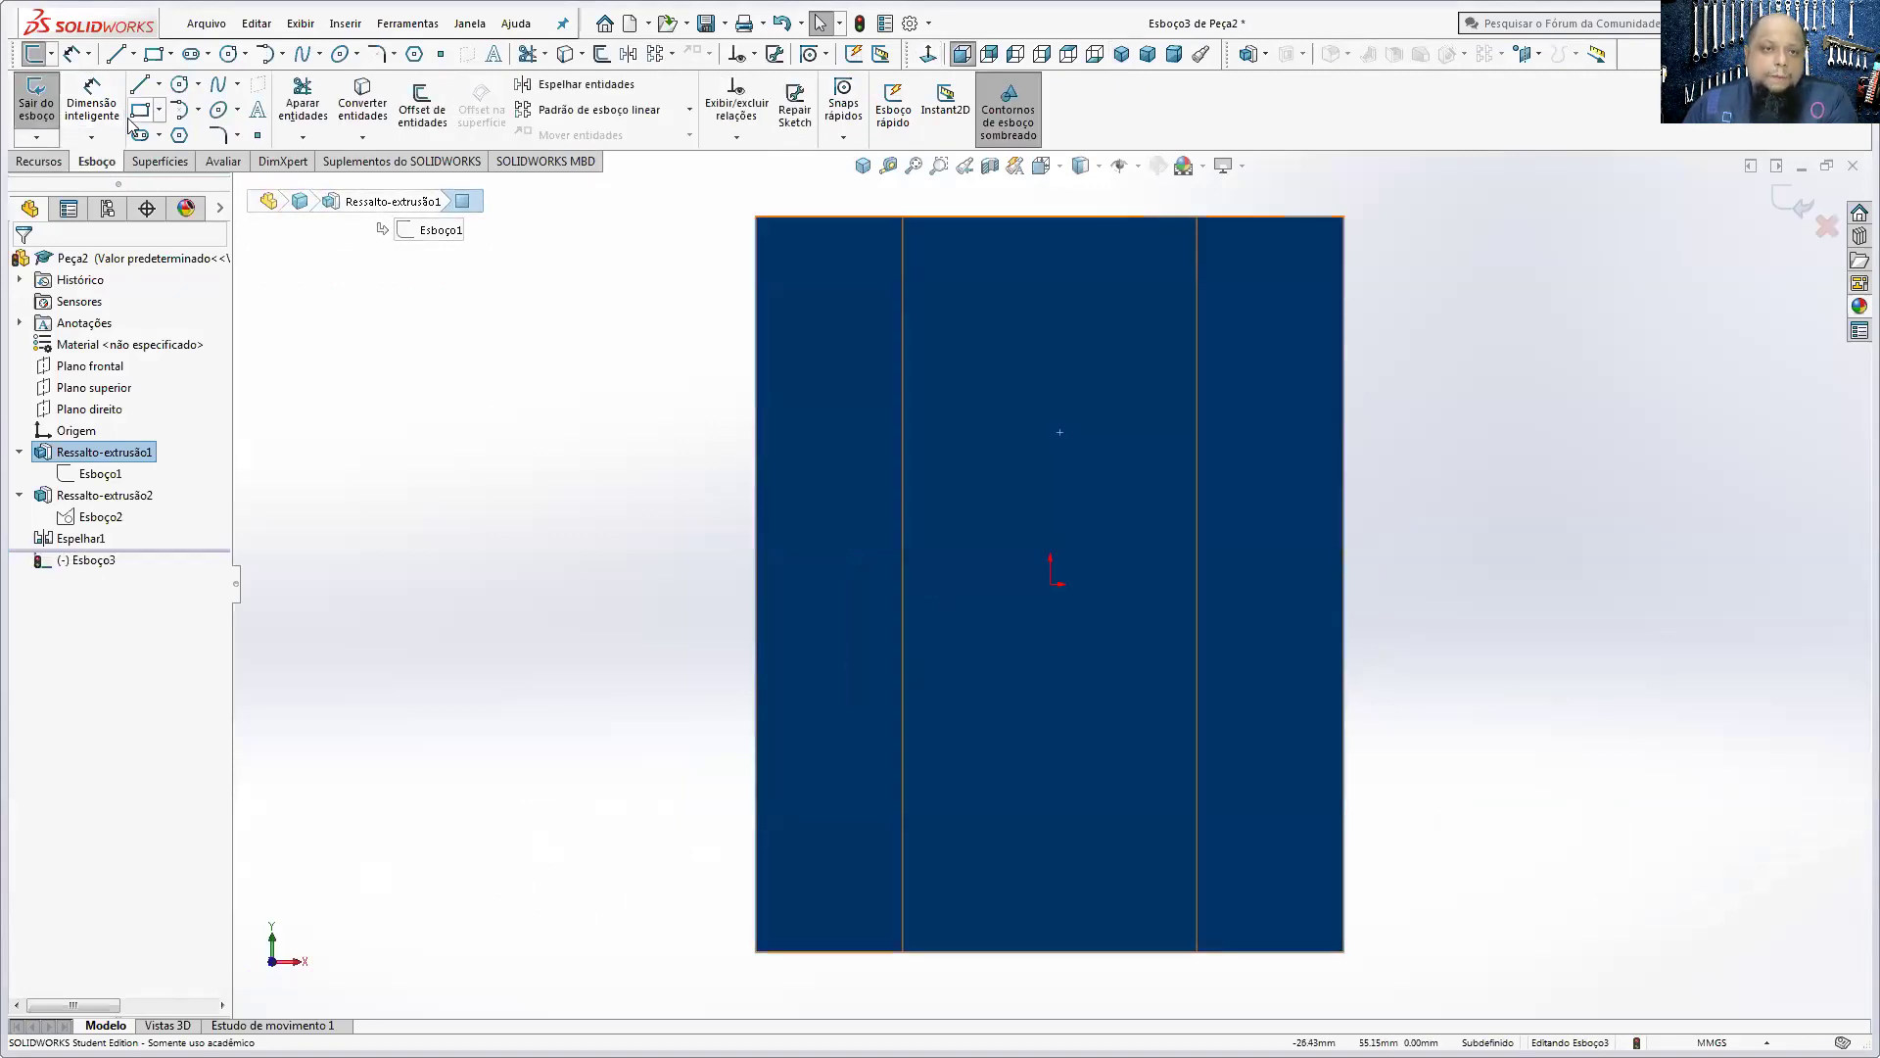
click(756, 950)
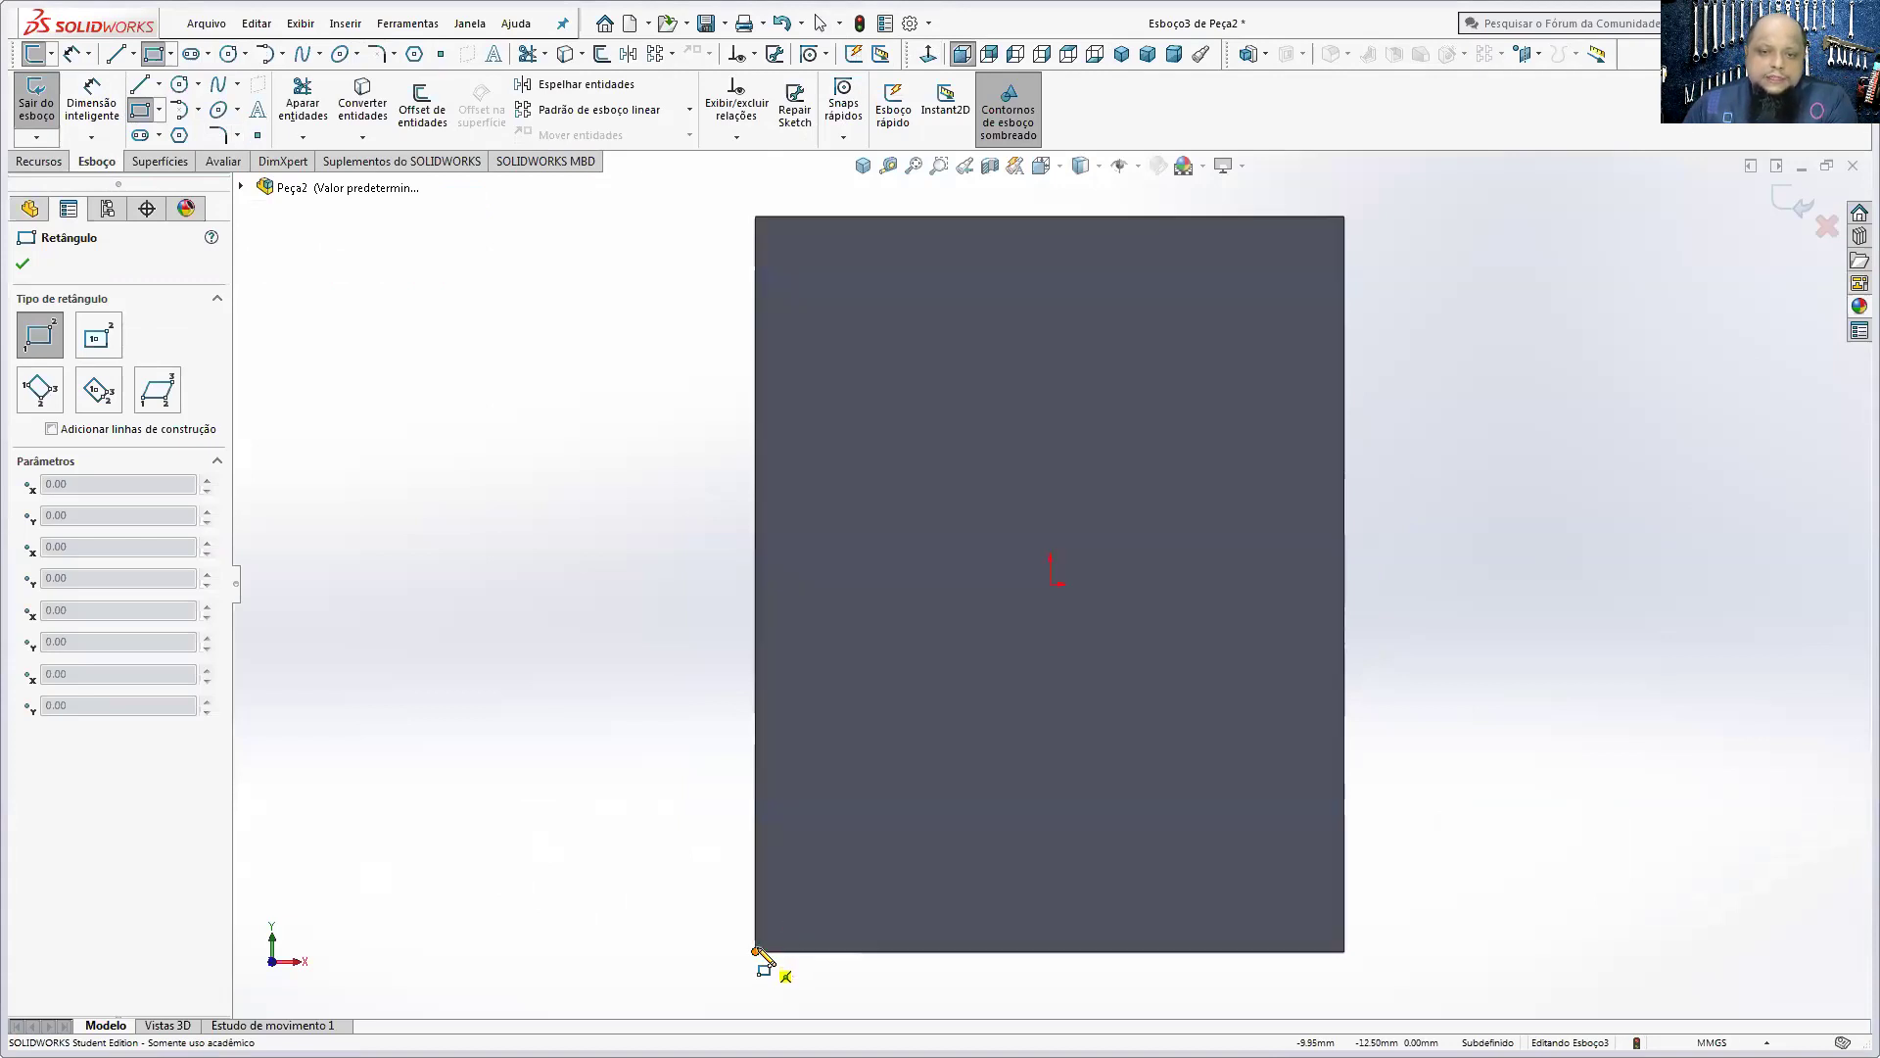
click(1455, 644)
key(Escape)
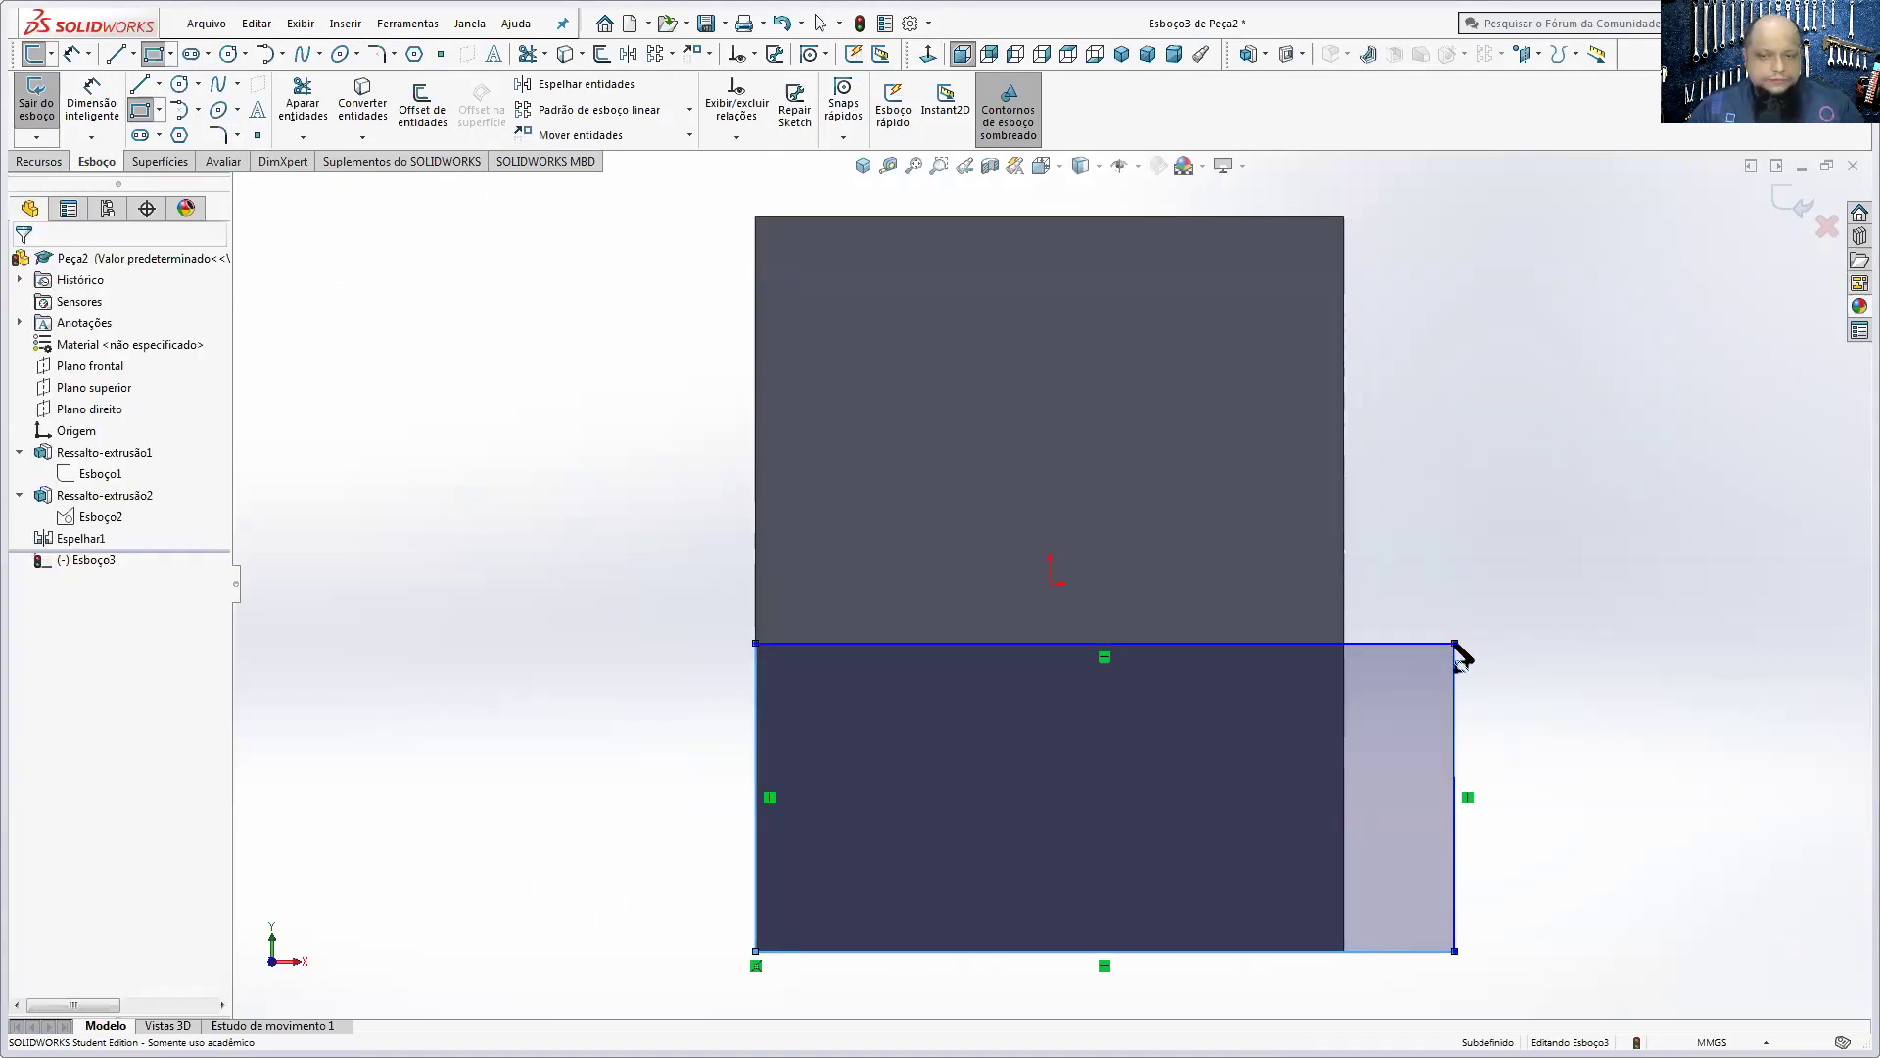
- Make the rectangle's right side collinear with the part edge and dimension its height (10.49)
click(1455, 666)
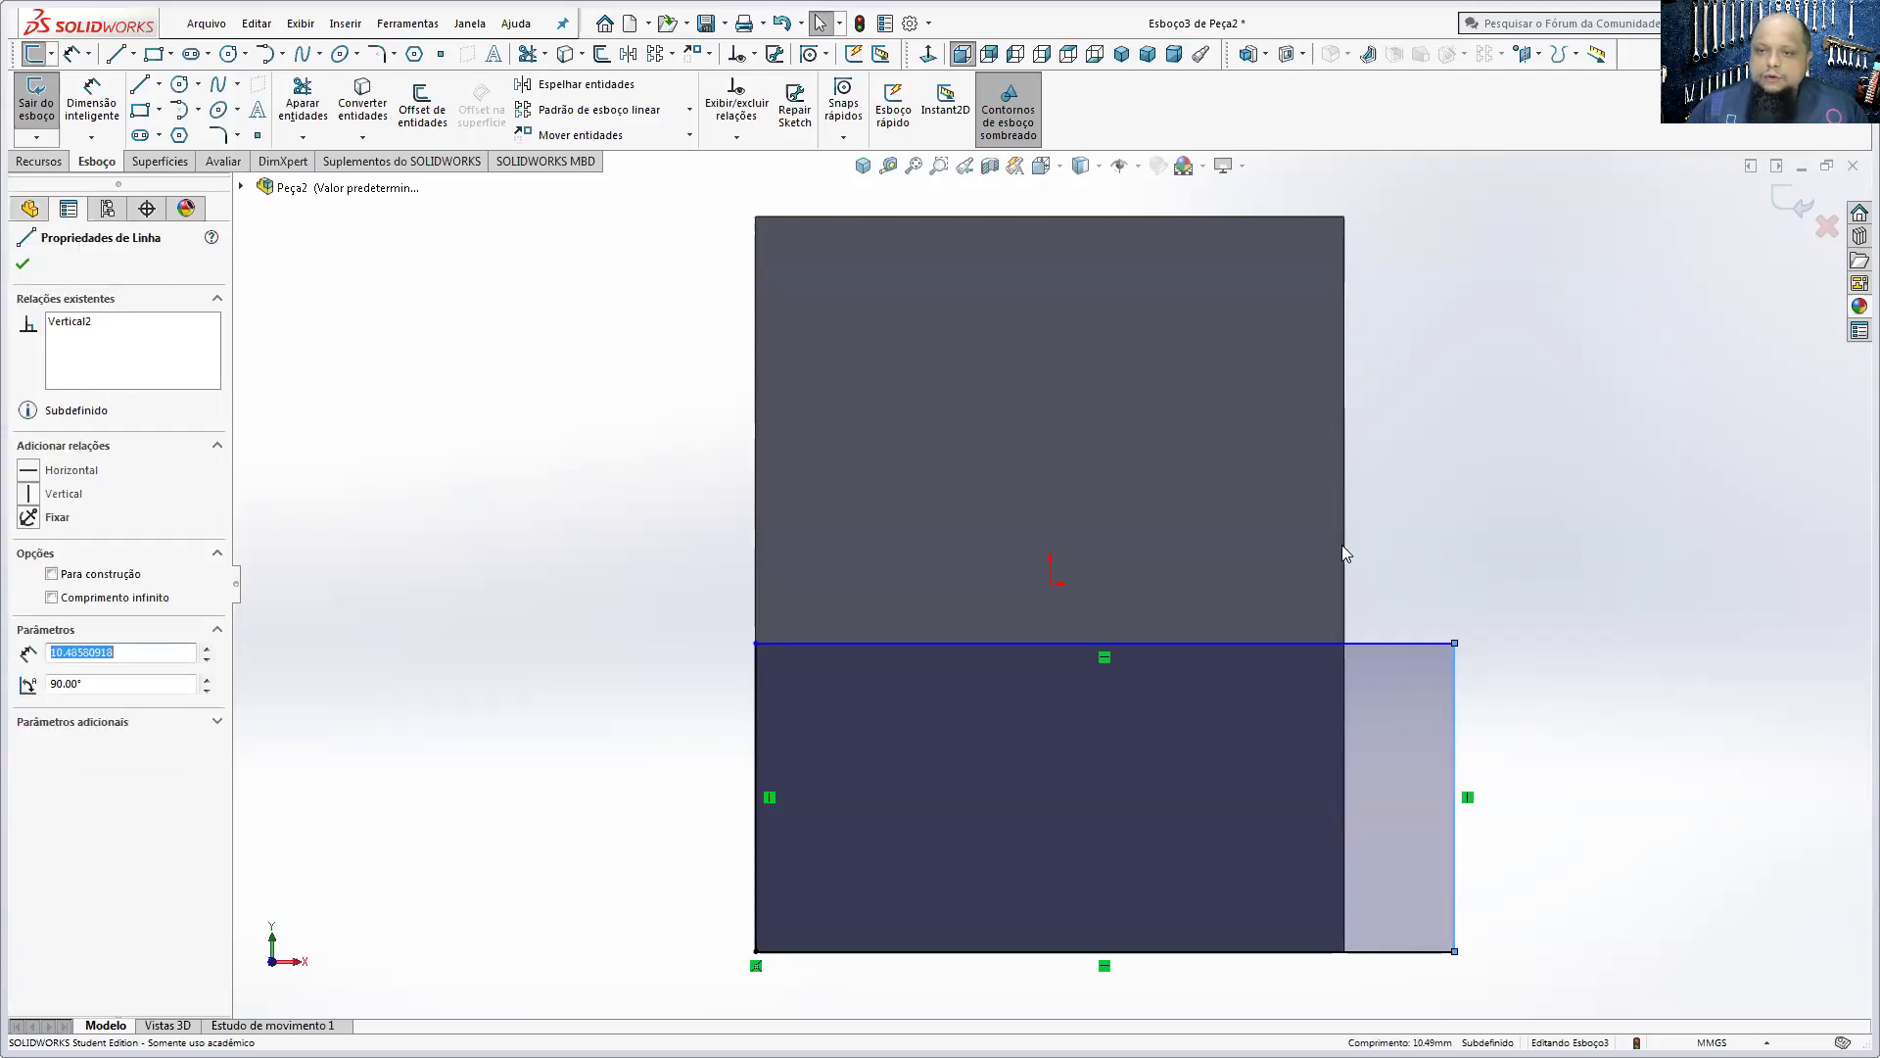
ctrl+click(1342, 546)
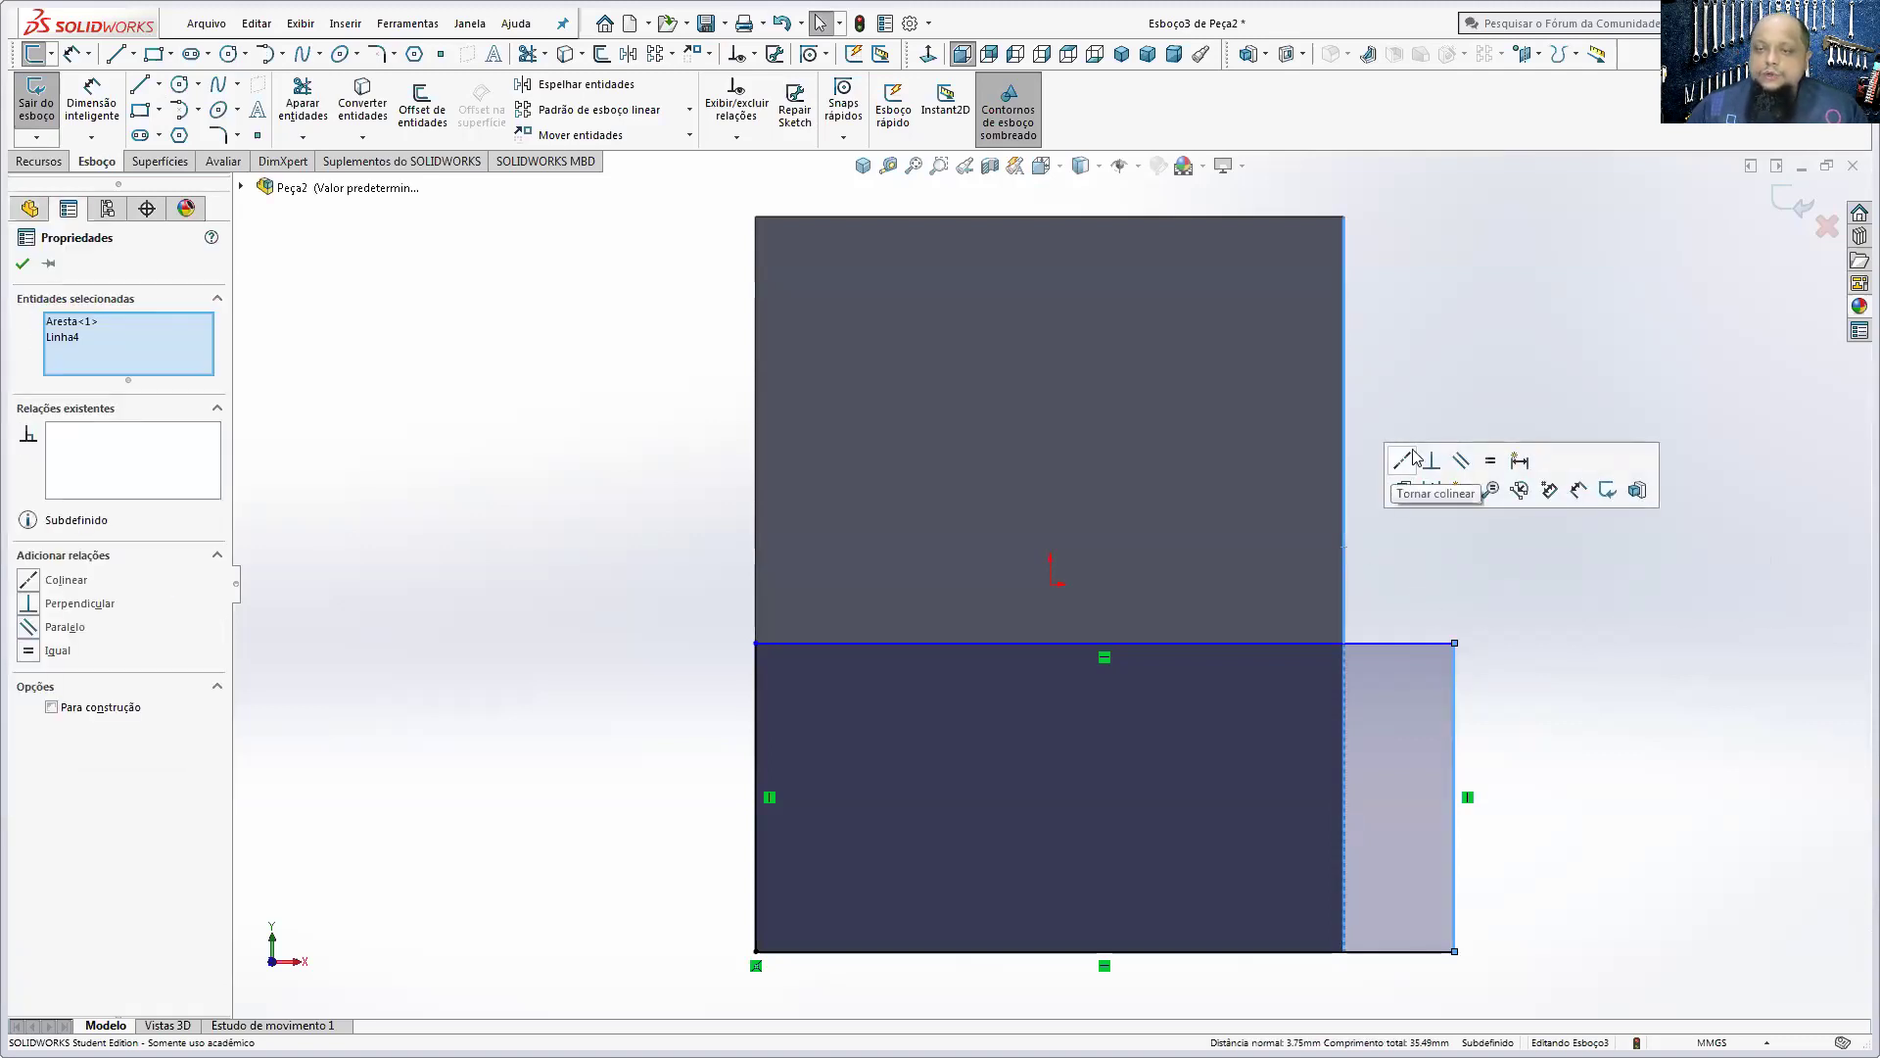
click(1414, 456)
click(1642, 643)
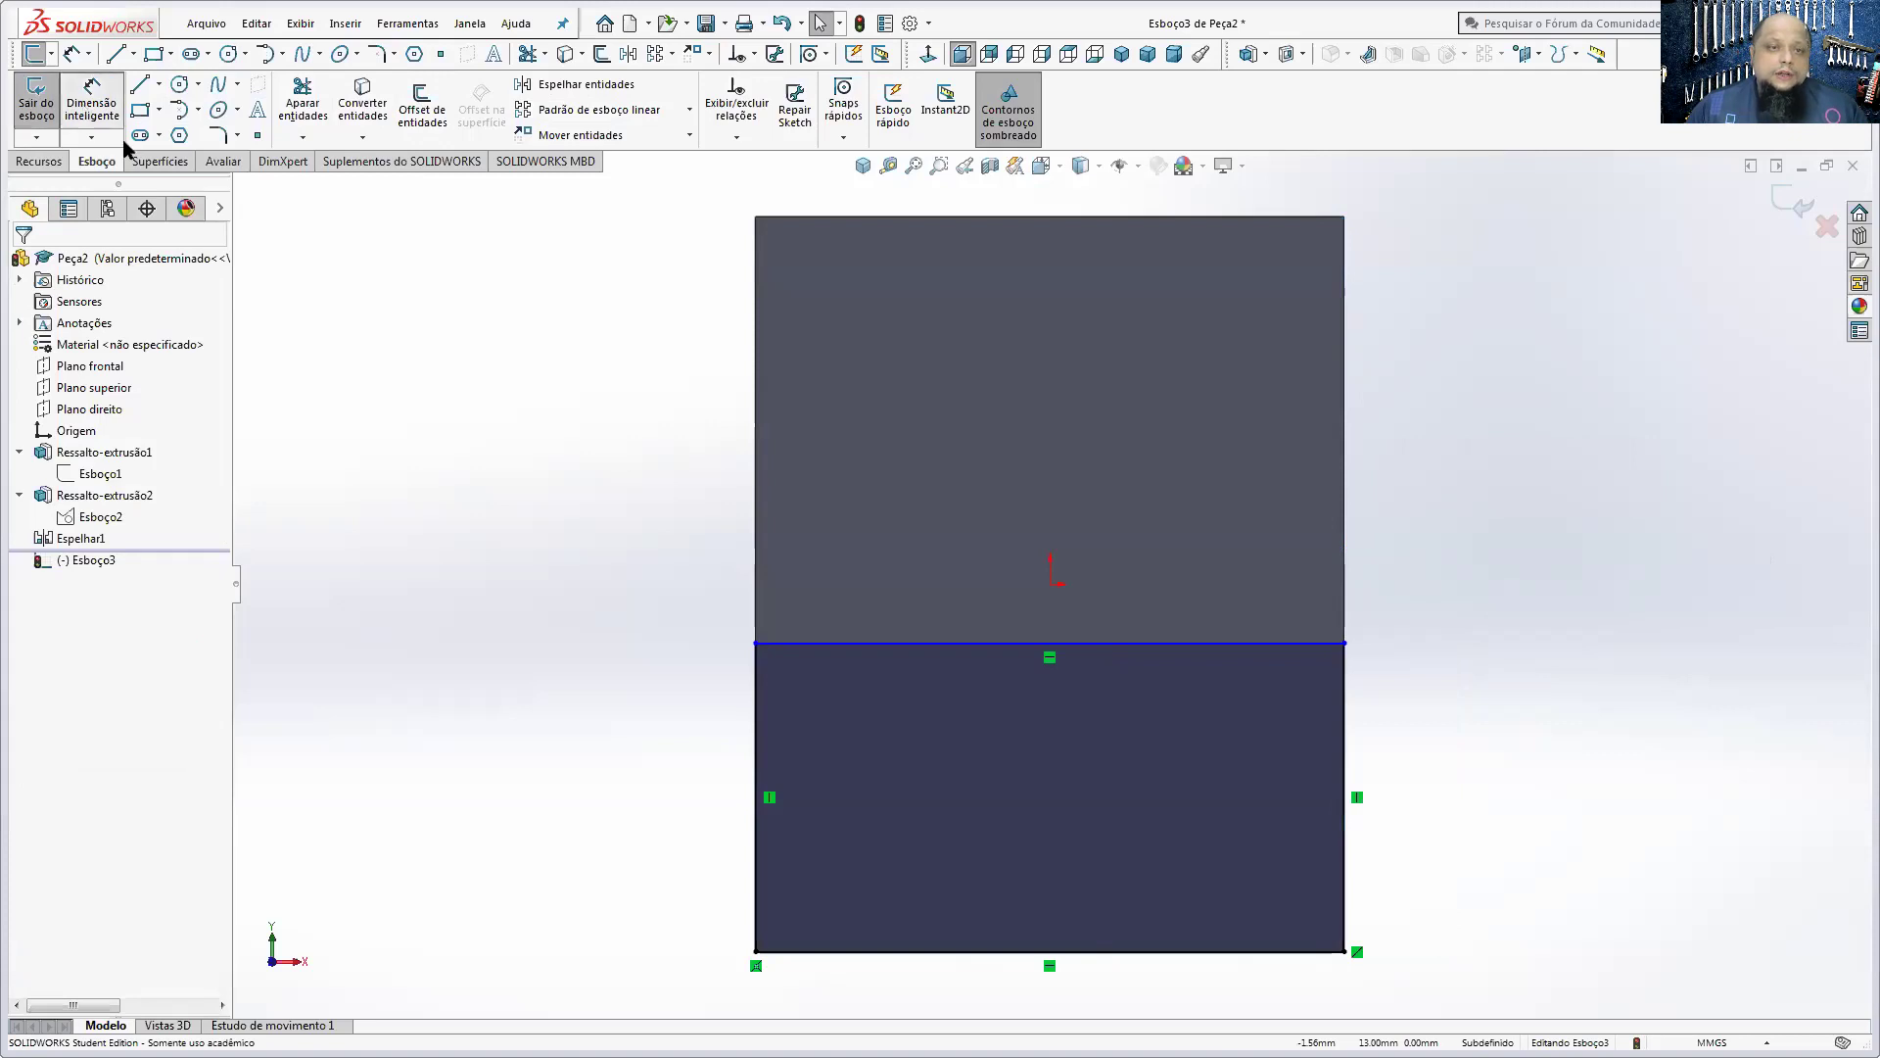
click(92, 98)
click(760, 705)
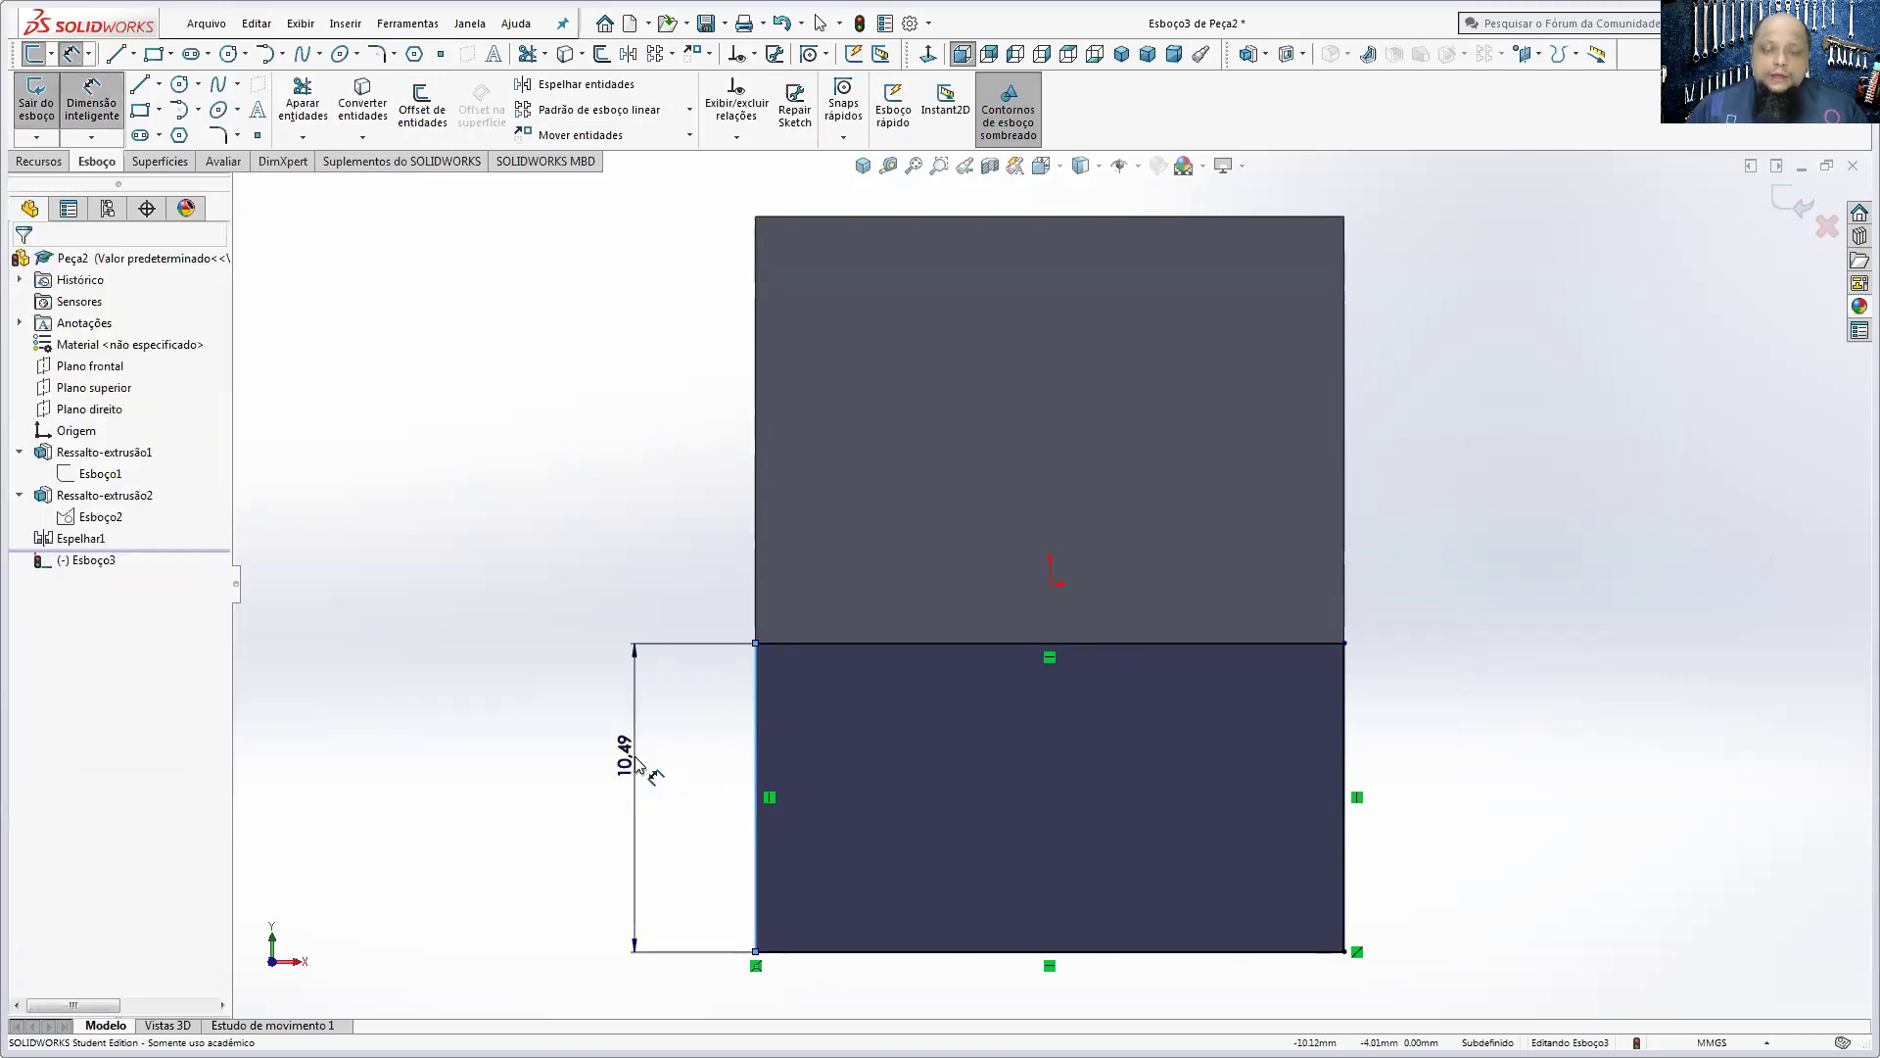
click(638, 763)
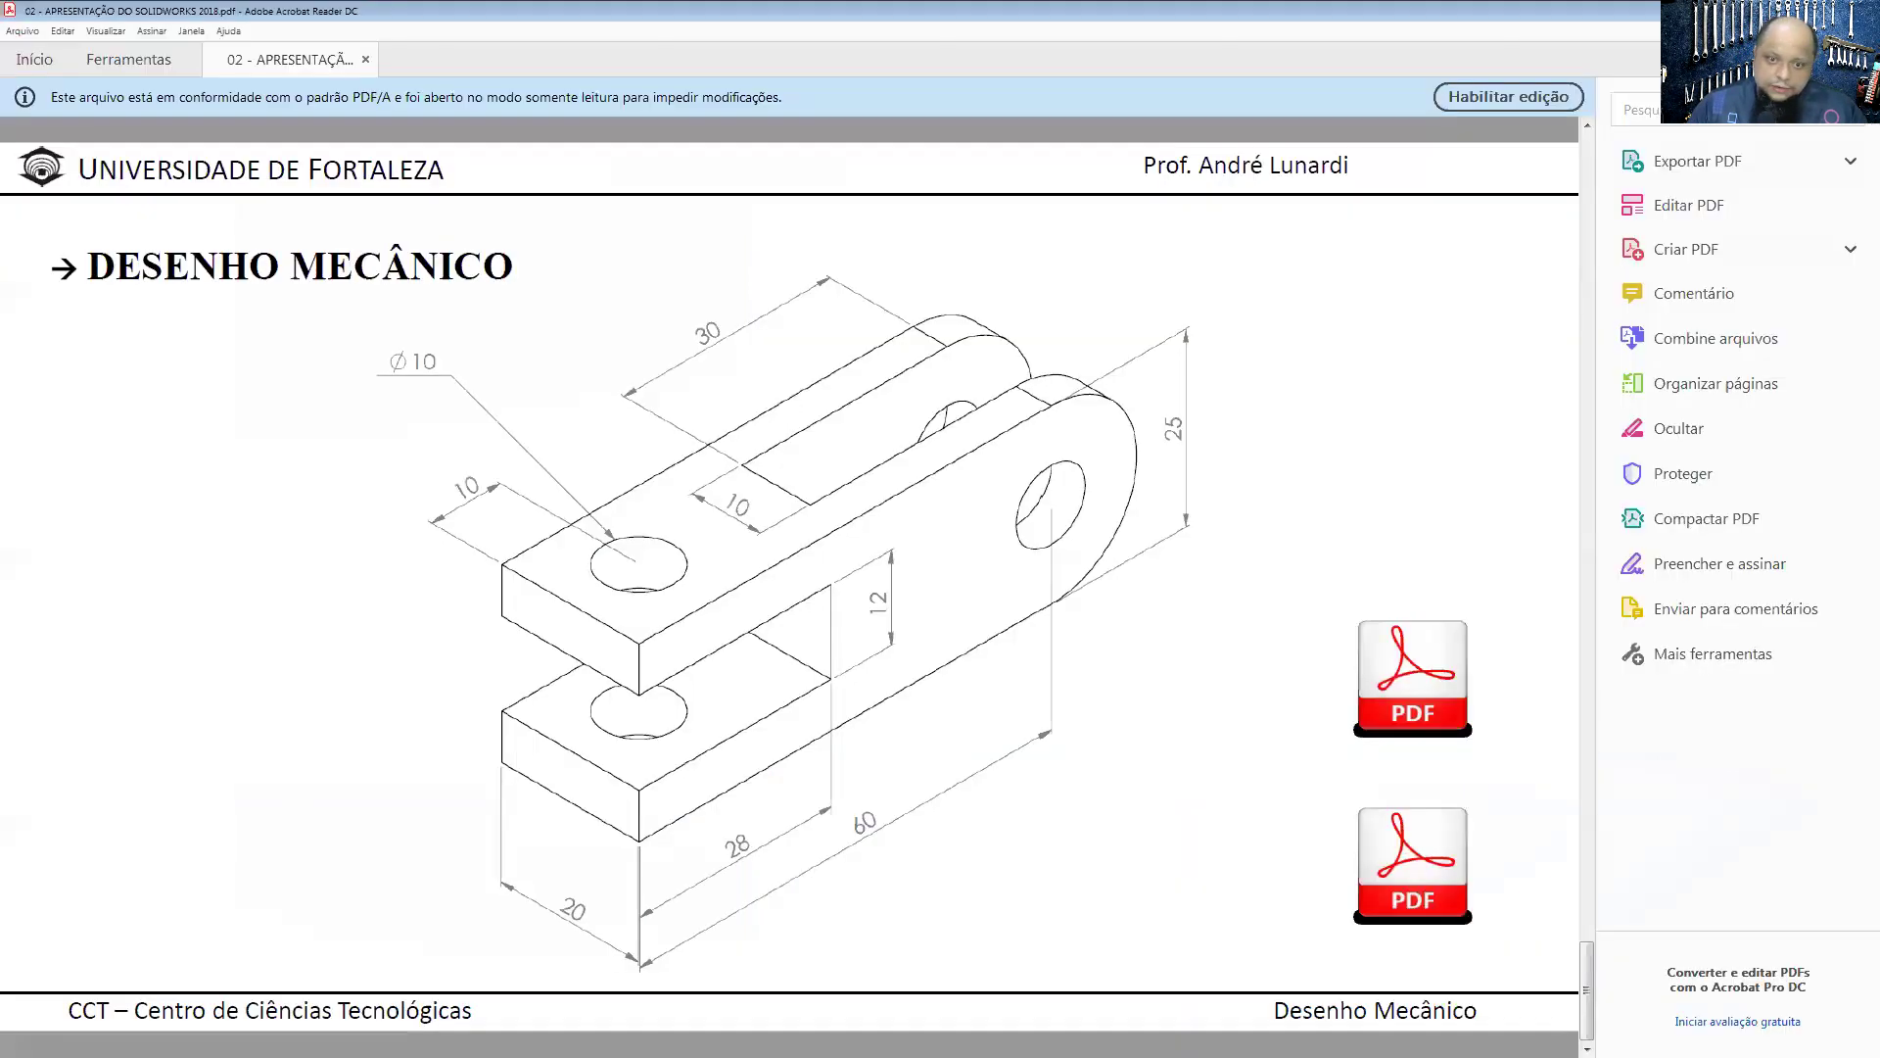
key(alt+Tab)
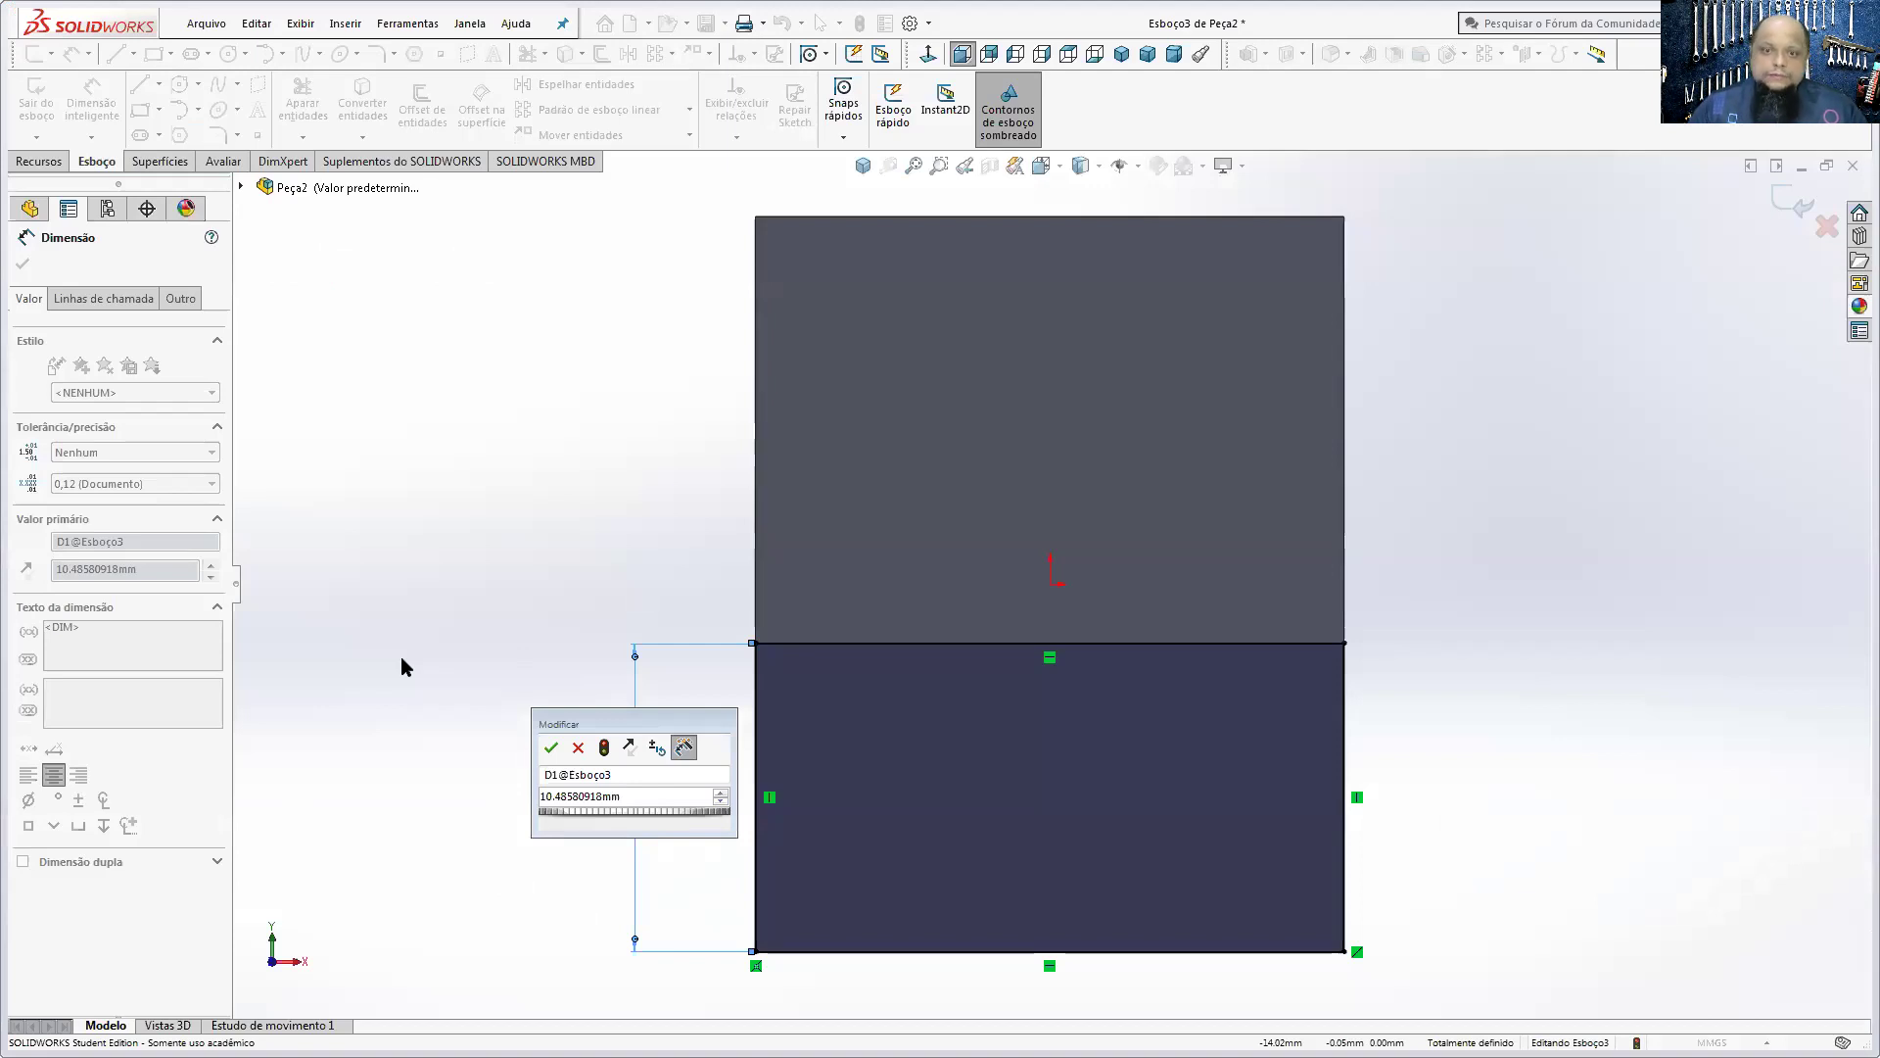
- Change the rectangle's height to 6.5 mm and begin an Extruded Boss/Base from it
double_click(615, 800)
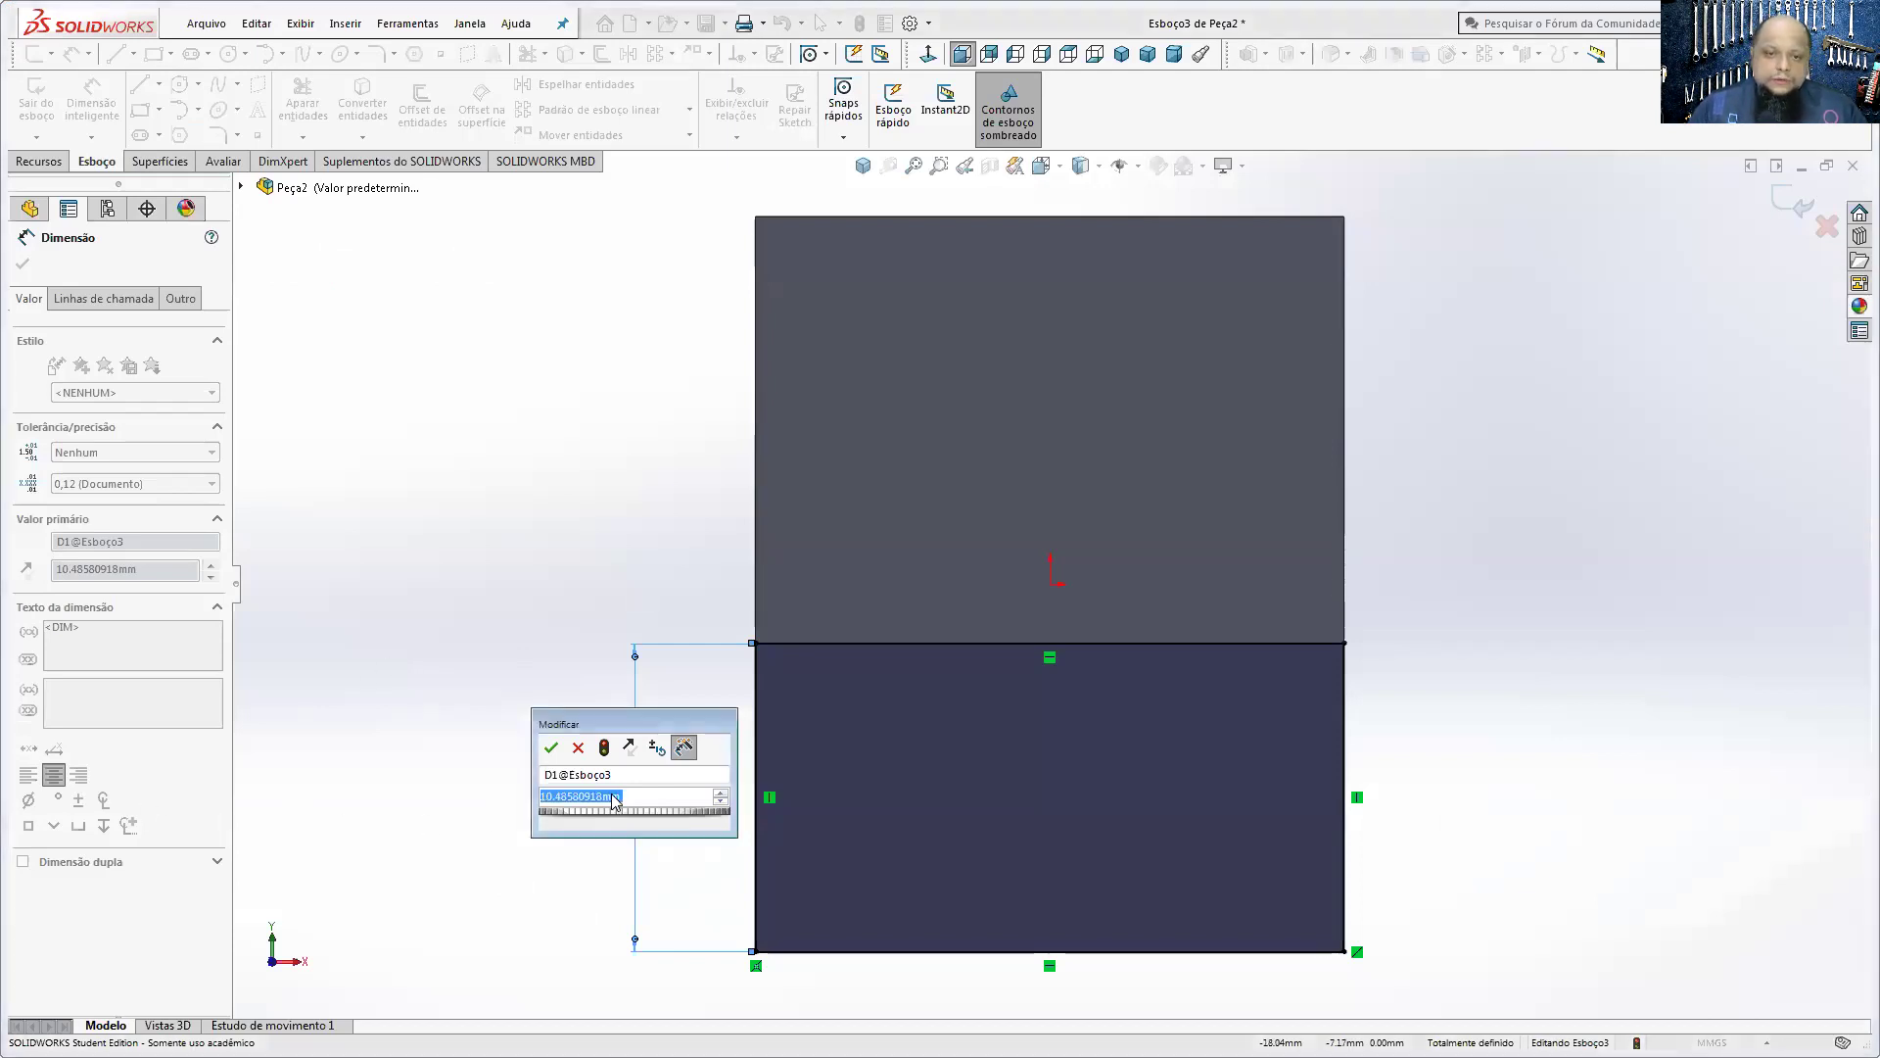
click(652, 793)
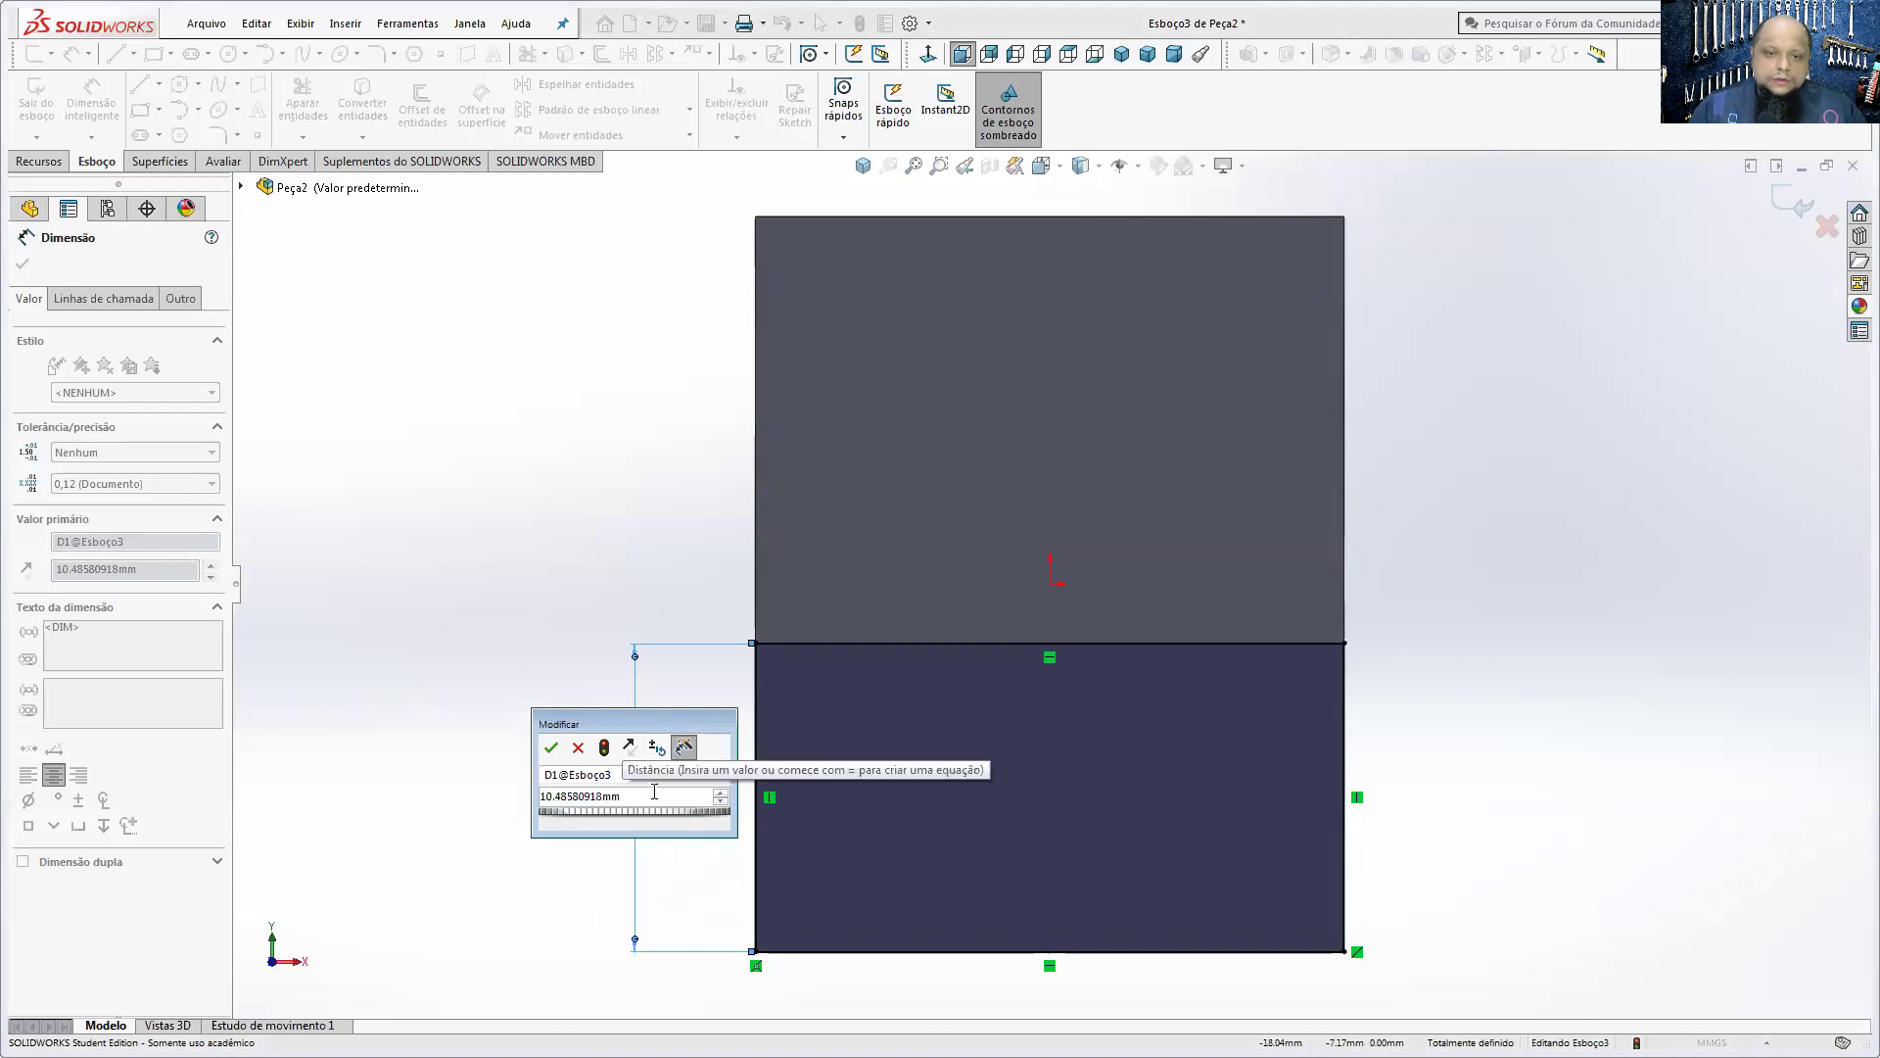
drag(654, 791, 514, 792)
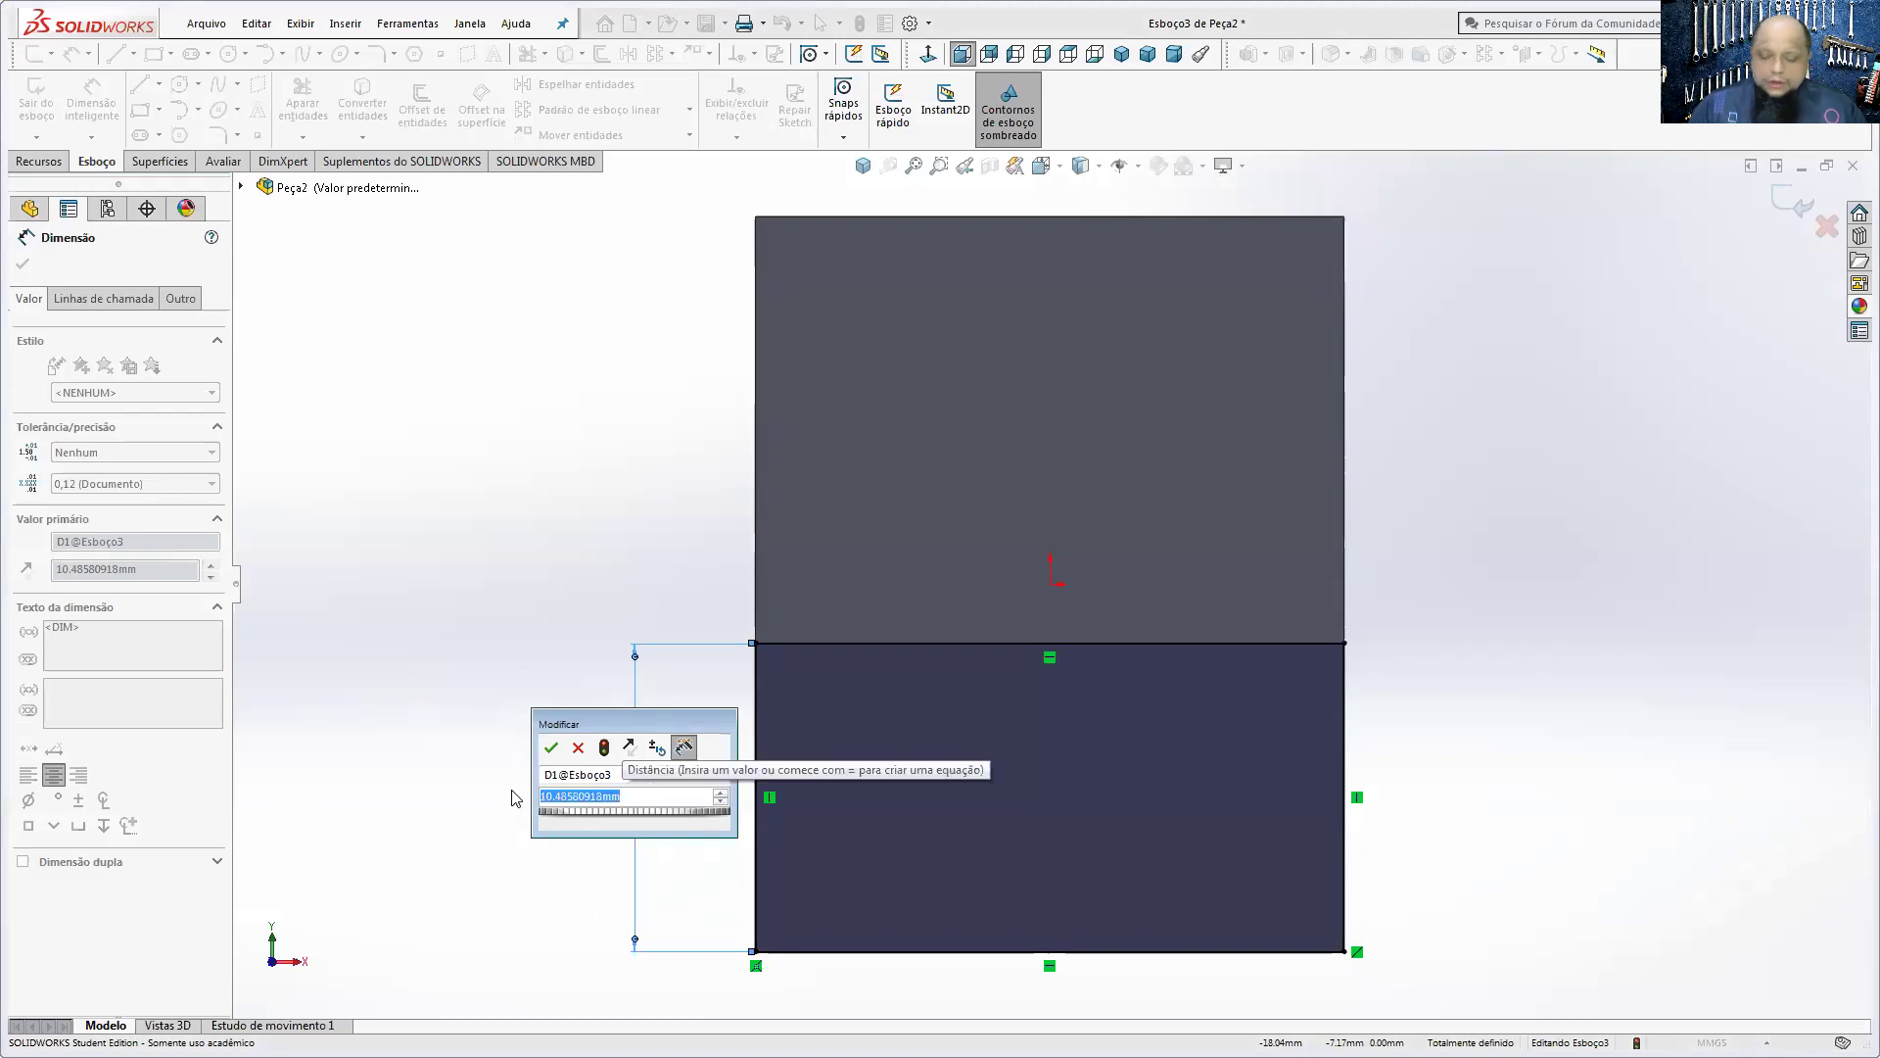
text(6,5)
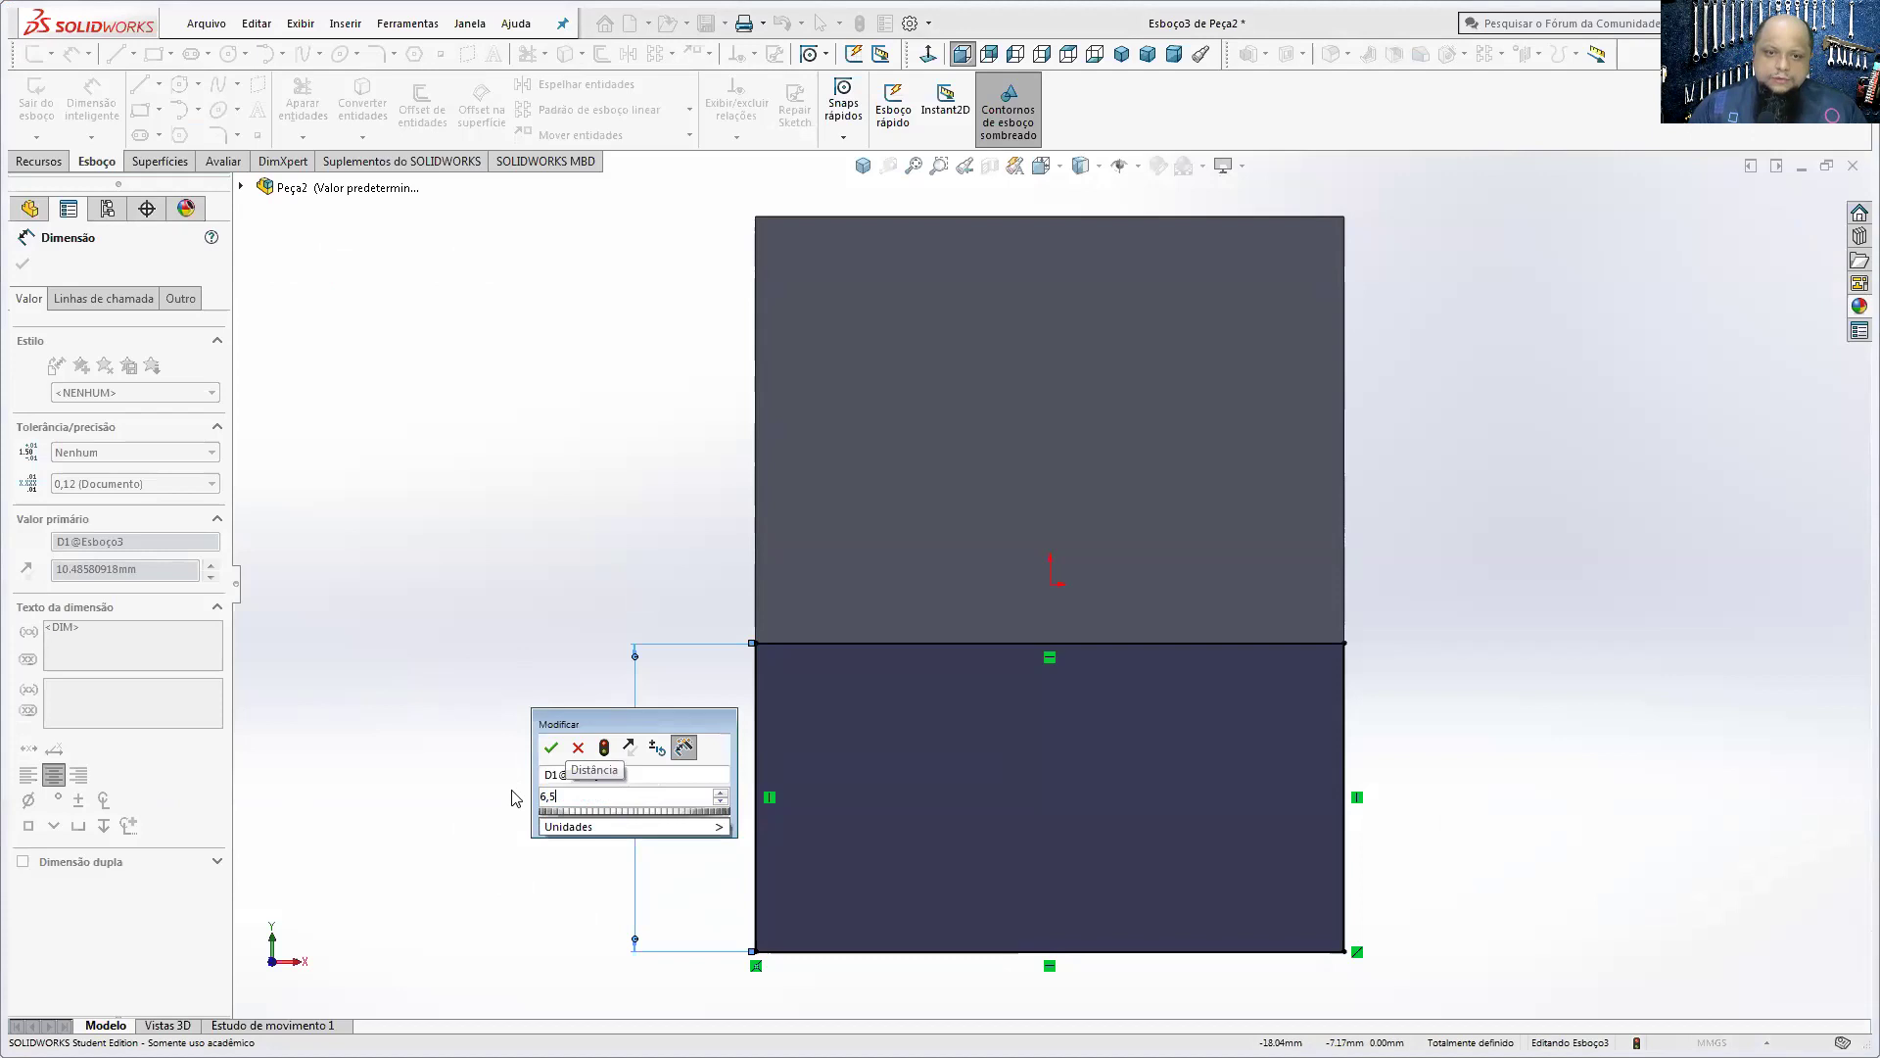
key(Return)
scroll(768, 755, up, 3)
mouse_move(975, 681)
middle_down()
mouse_move(861, 712)
mouse_move(567, 692)
middle_up()
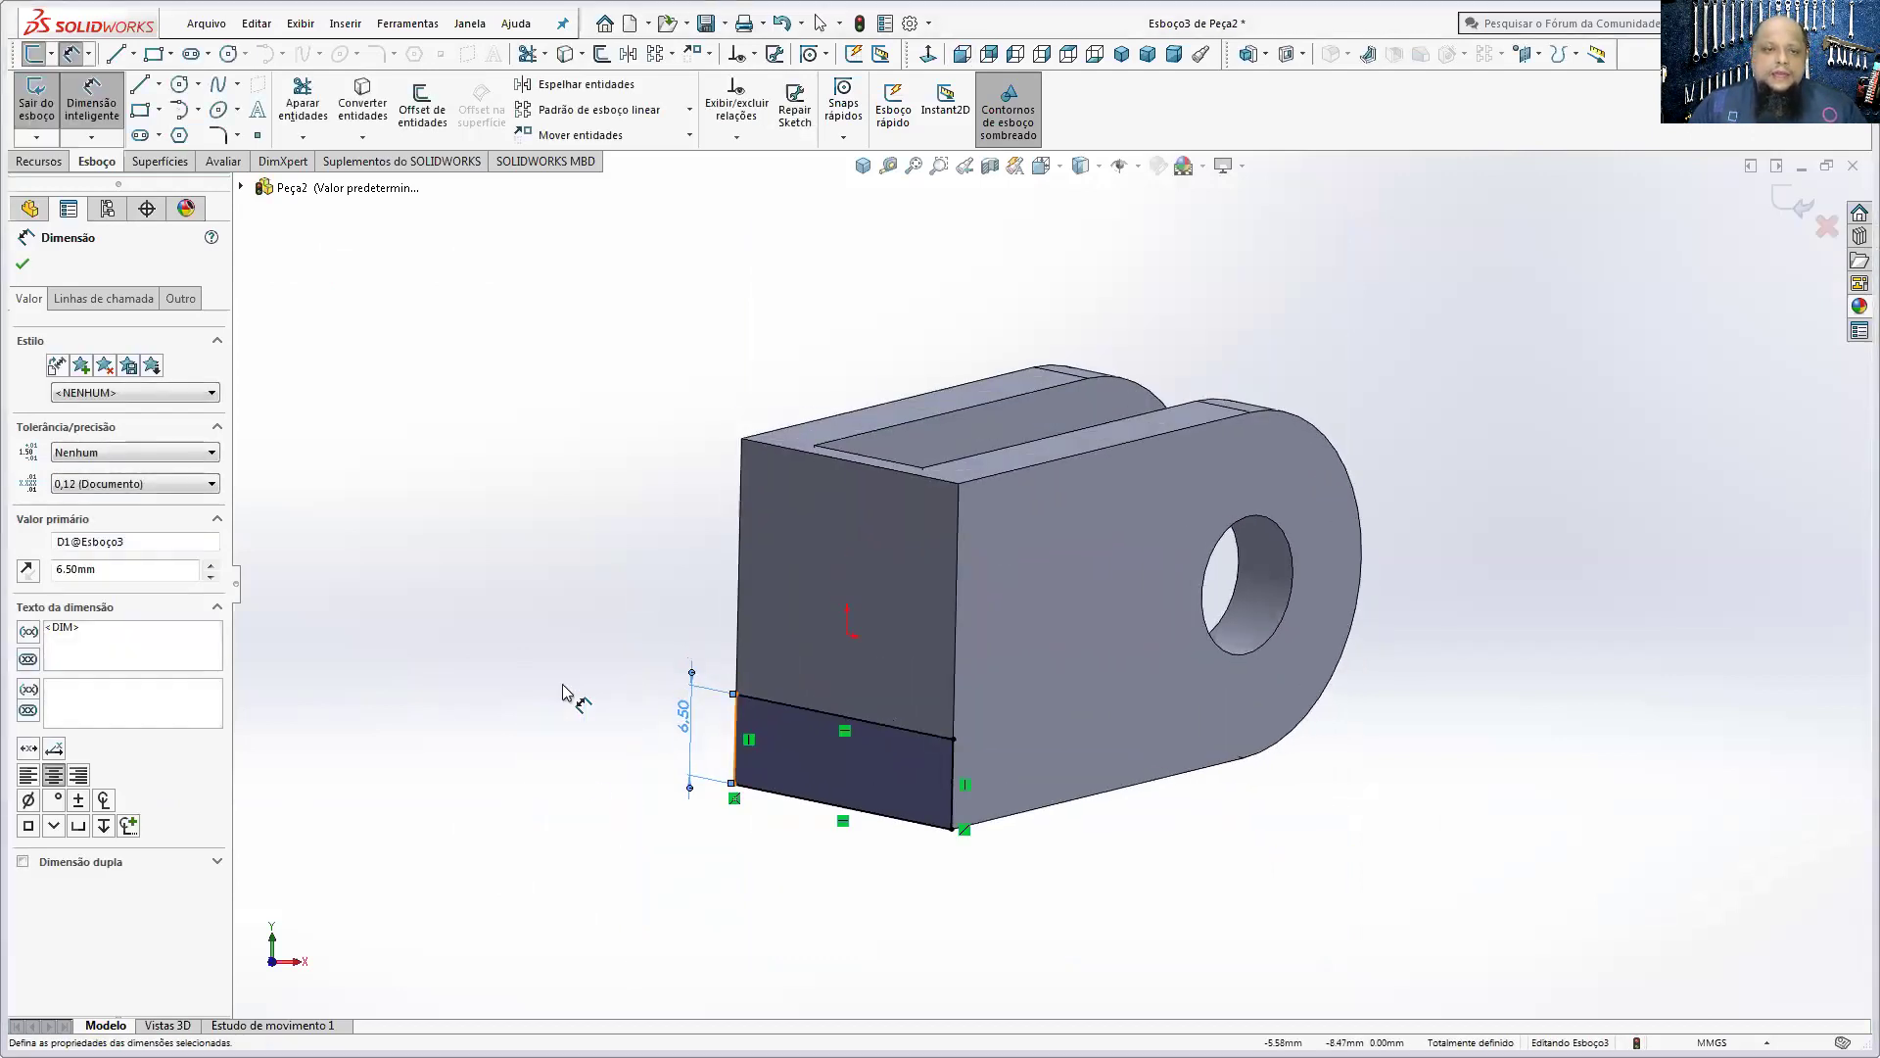
click(39, 162)
click(53, 98)
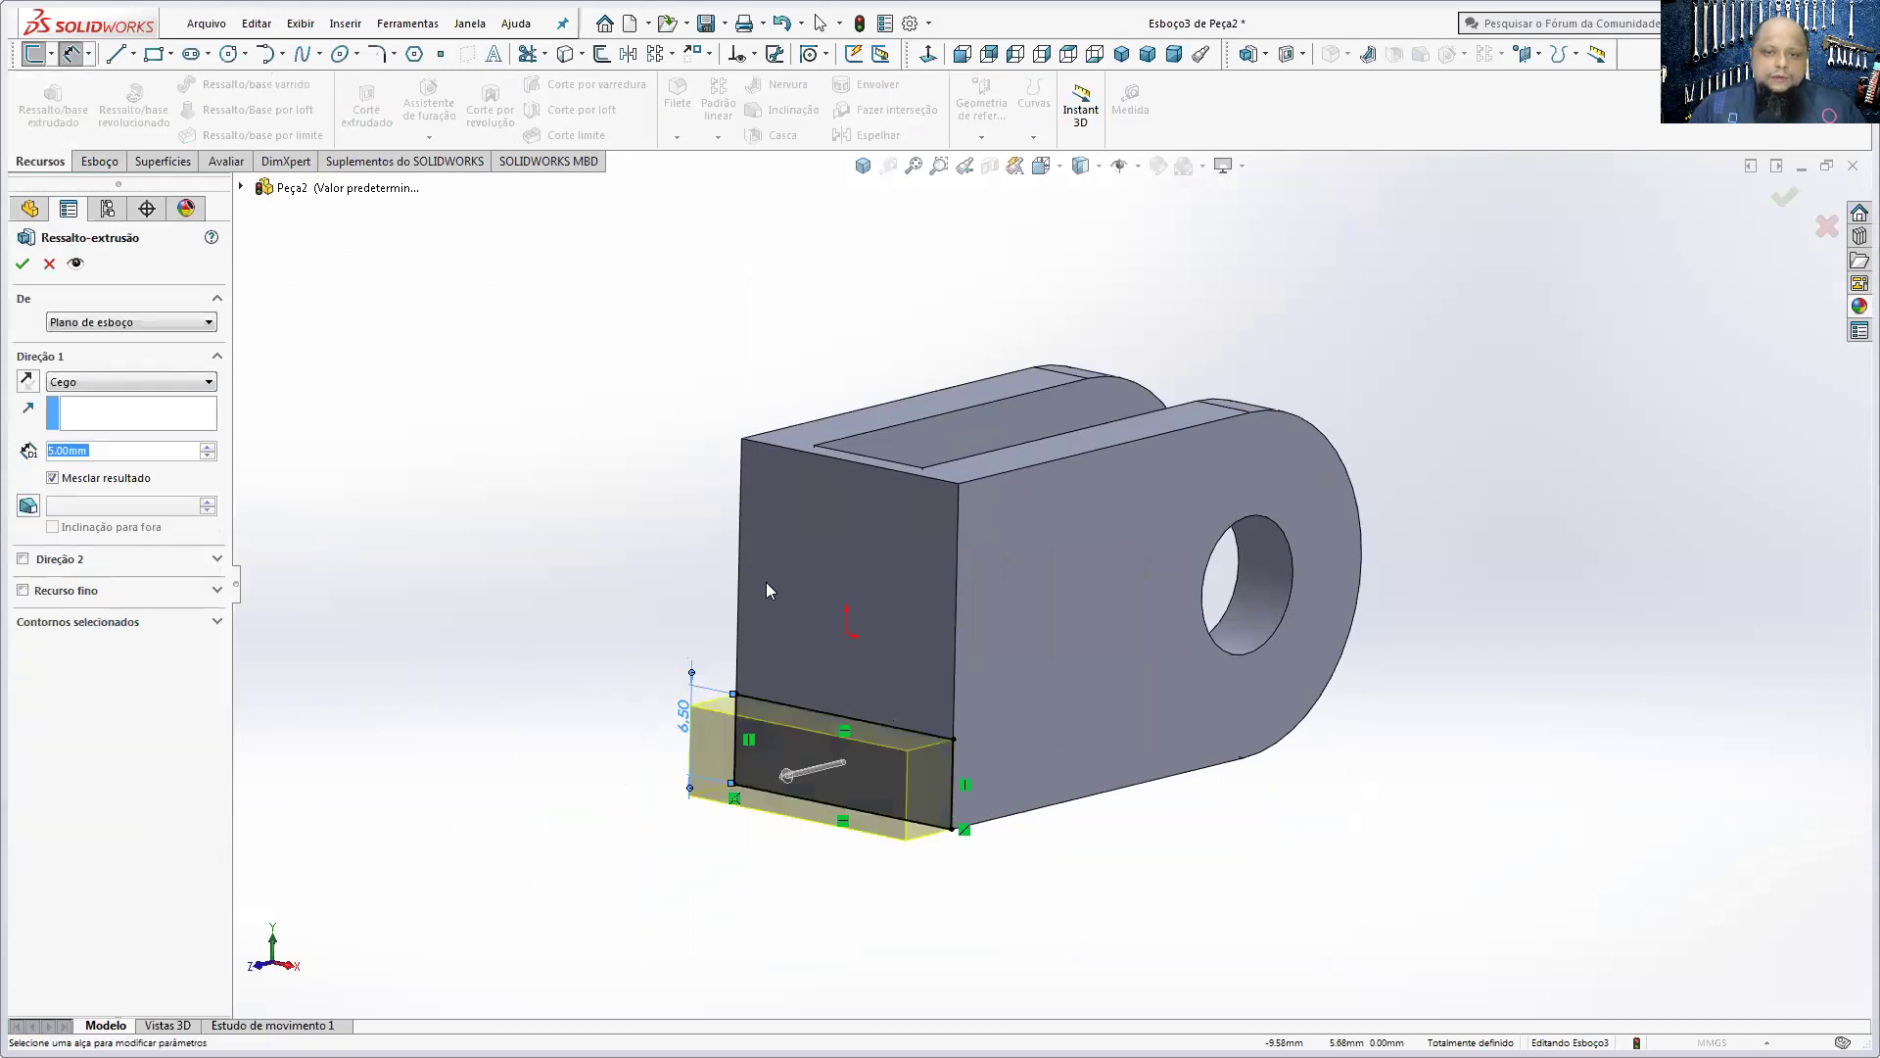
- Drag the extrusion to 27 mm, then cancel it and discard the Esboço3 sketch
drag(786, 769, 594, 886)
middle_drag(1038, 799, 1036, 848)
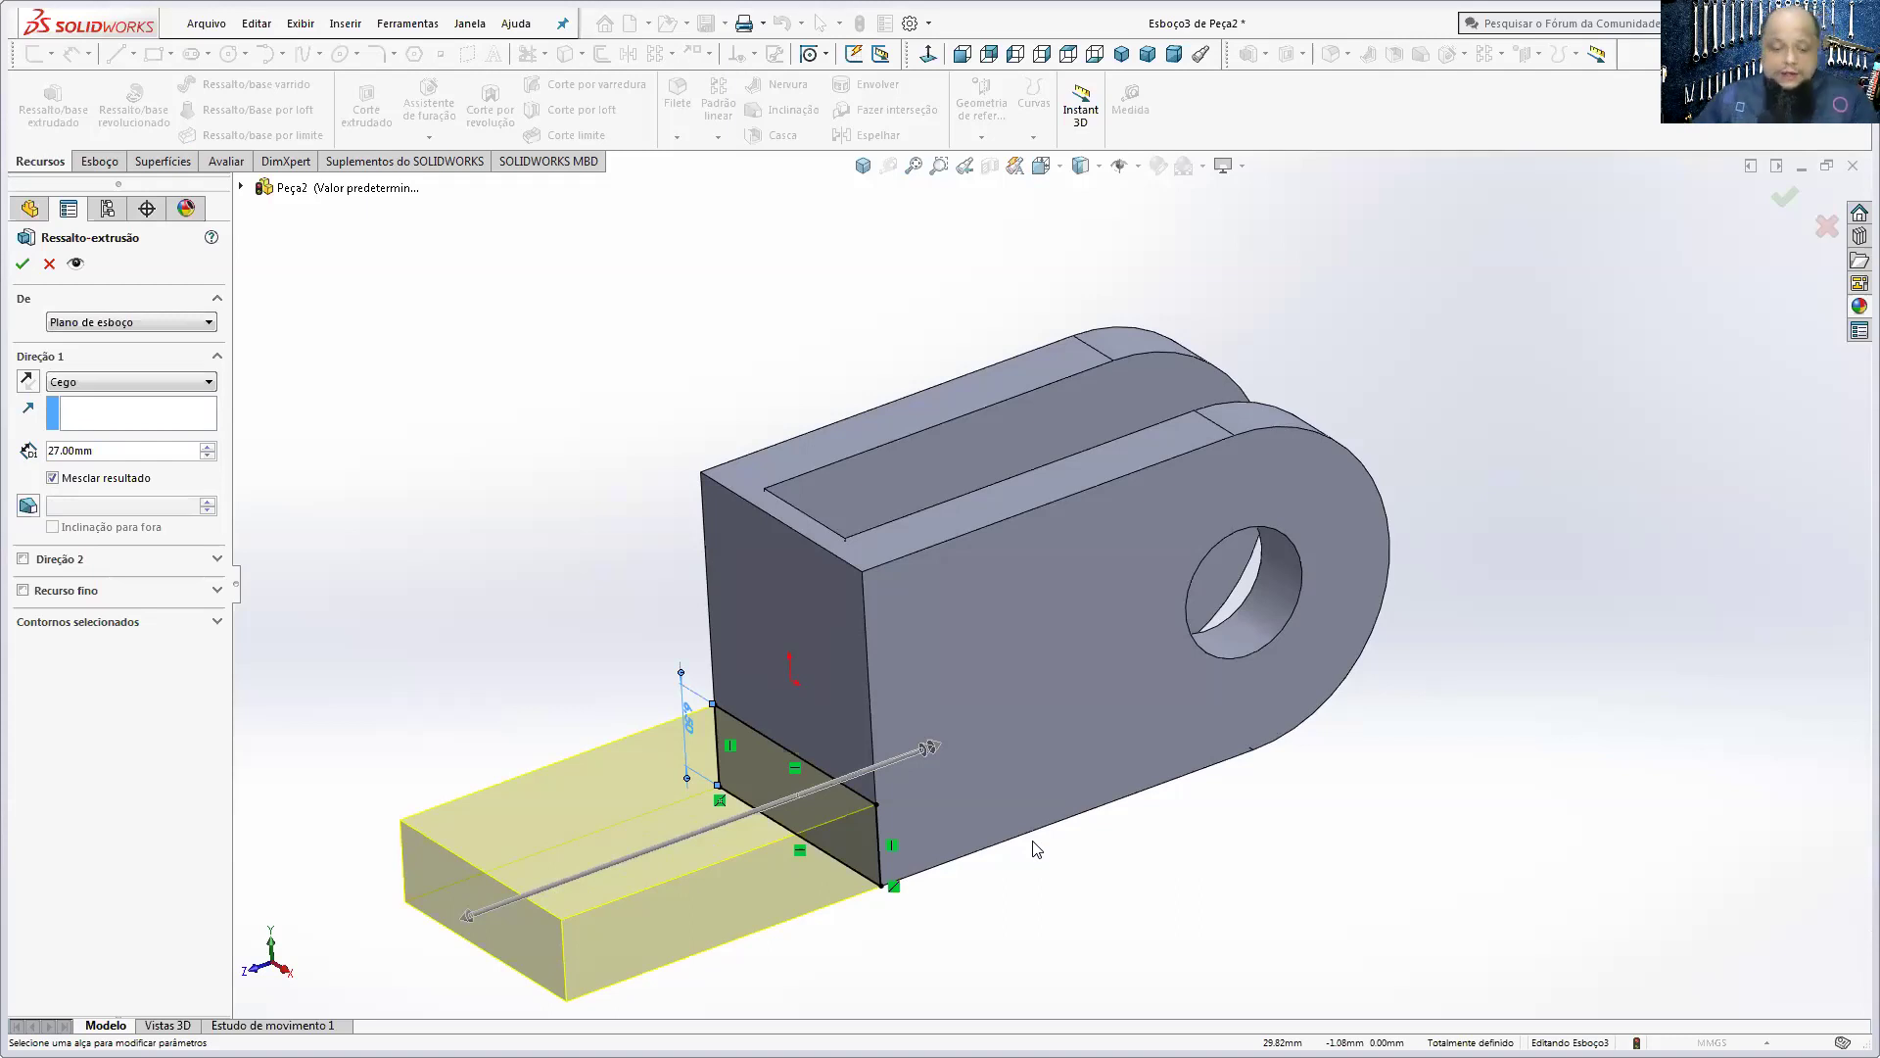
key(Escape)
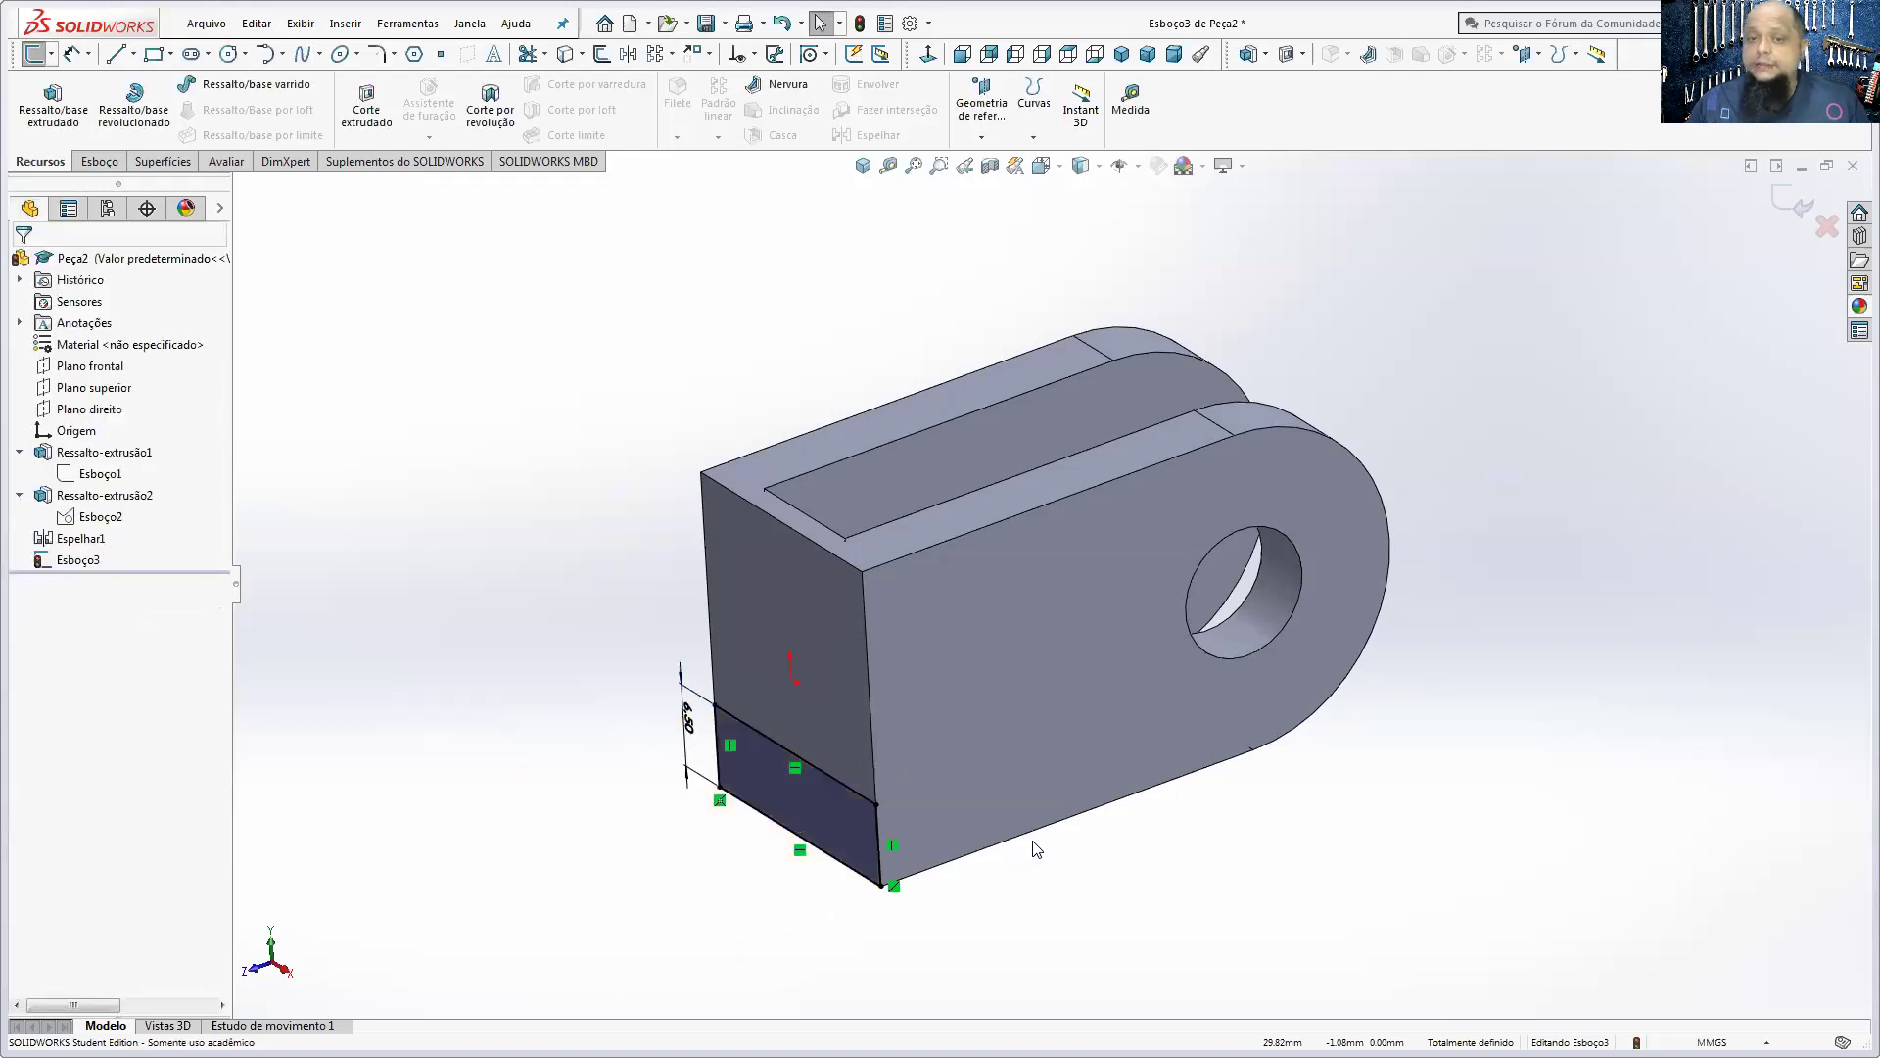
click(1828, 228)
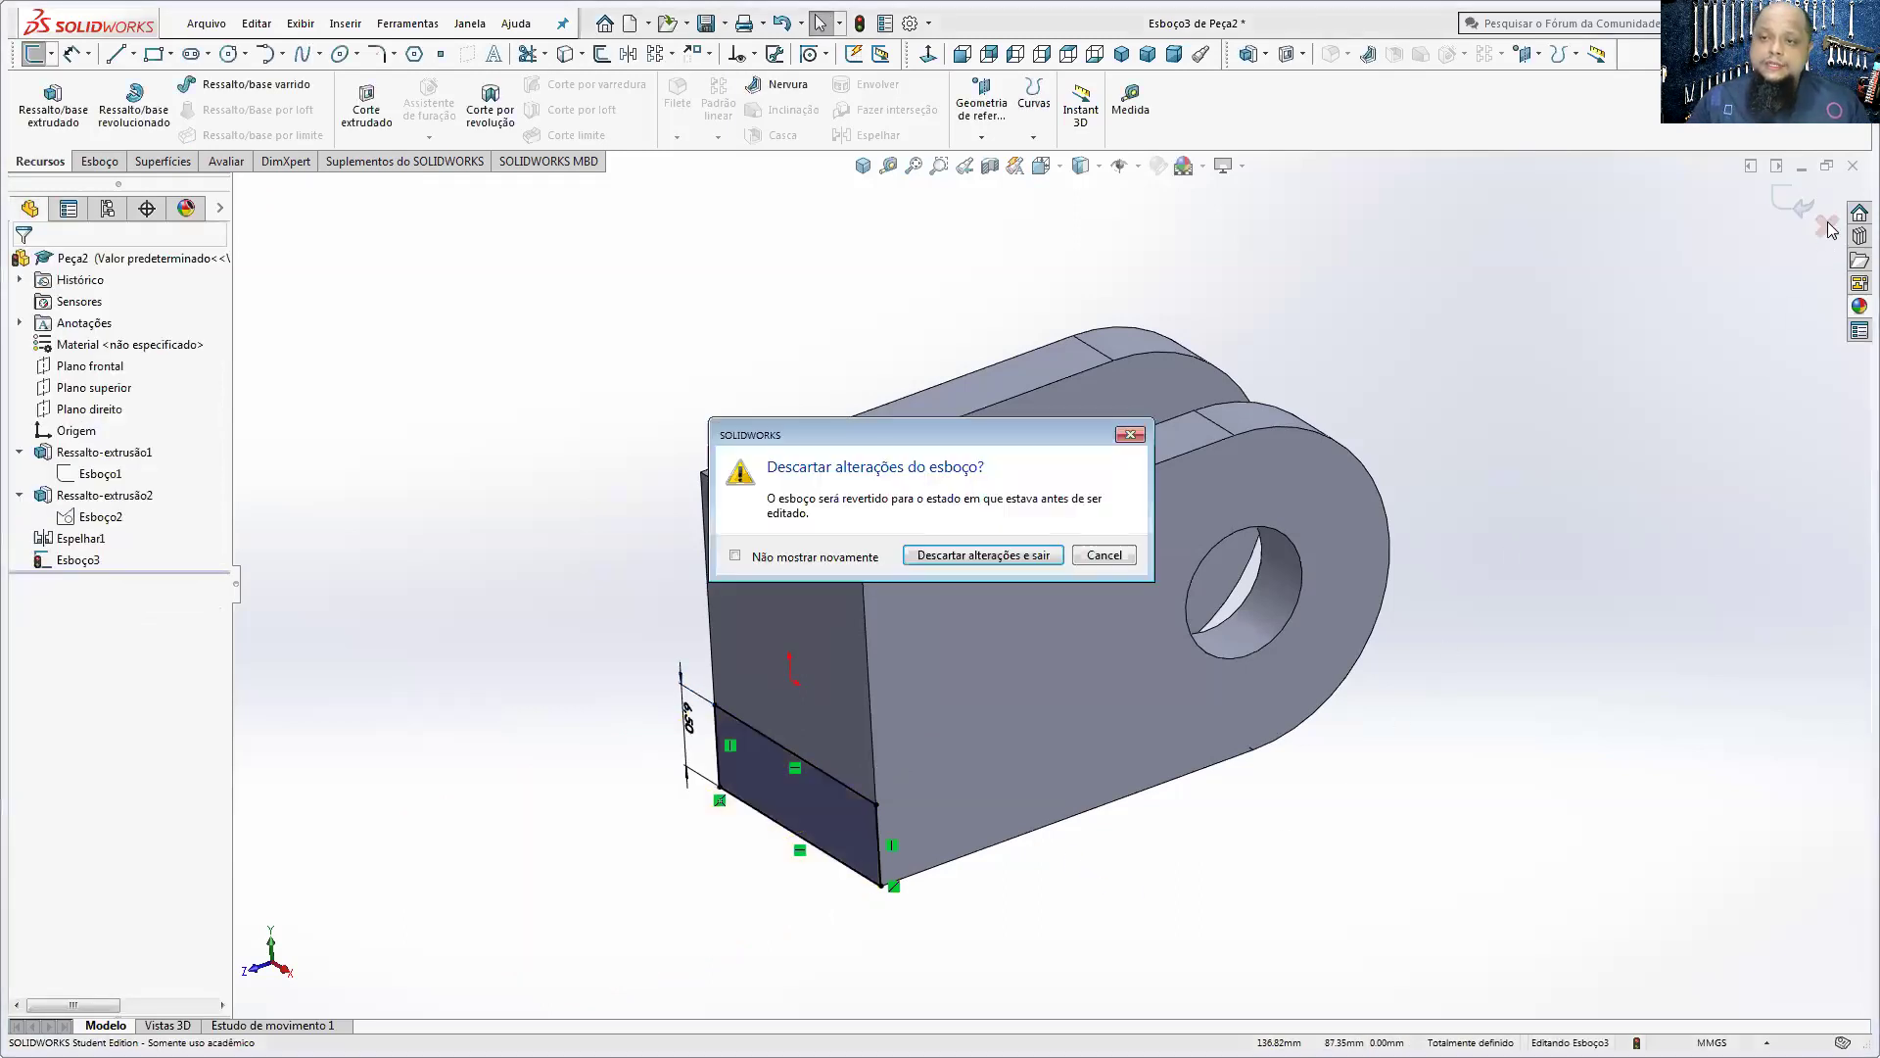
click(1011, 554)
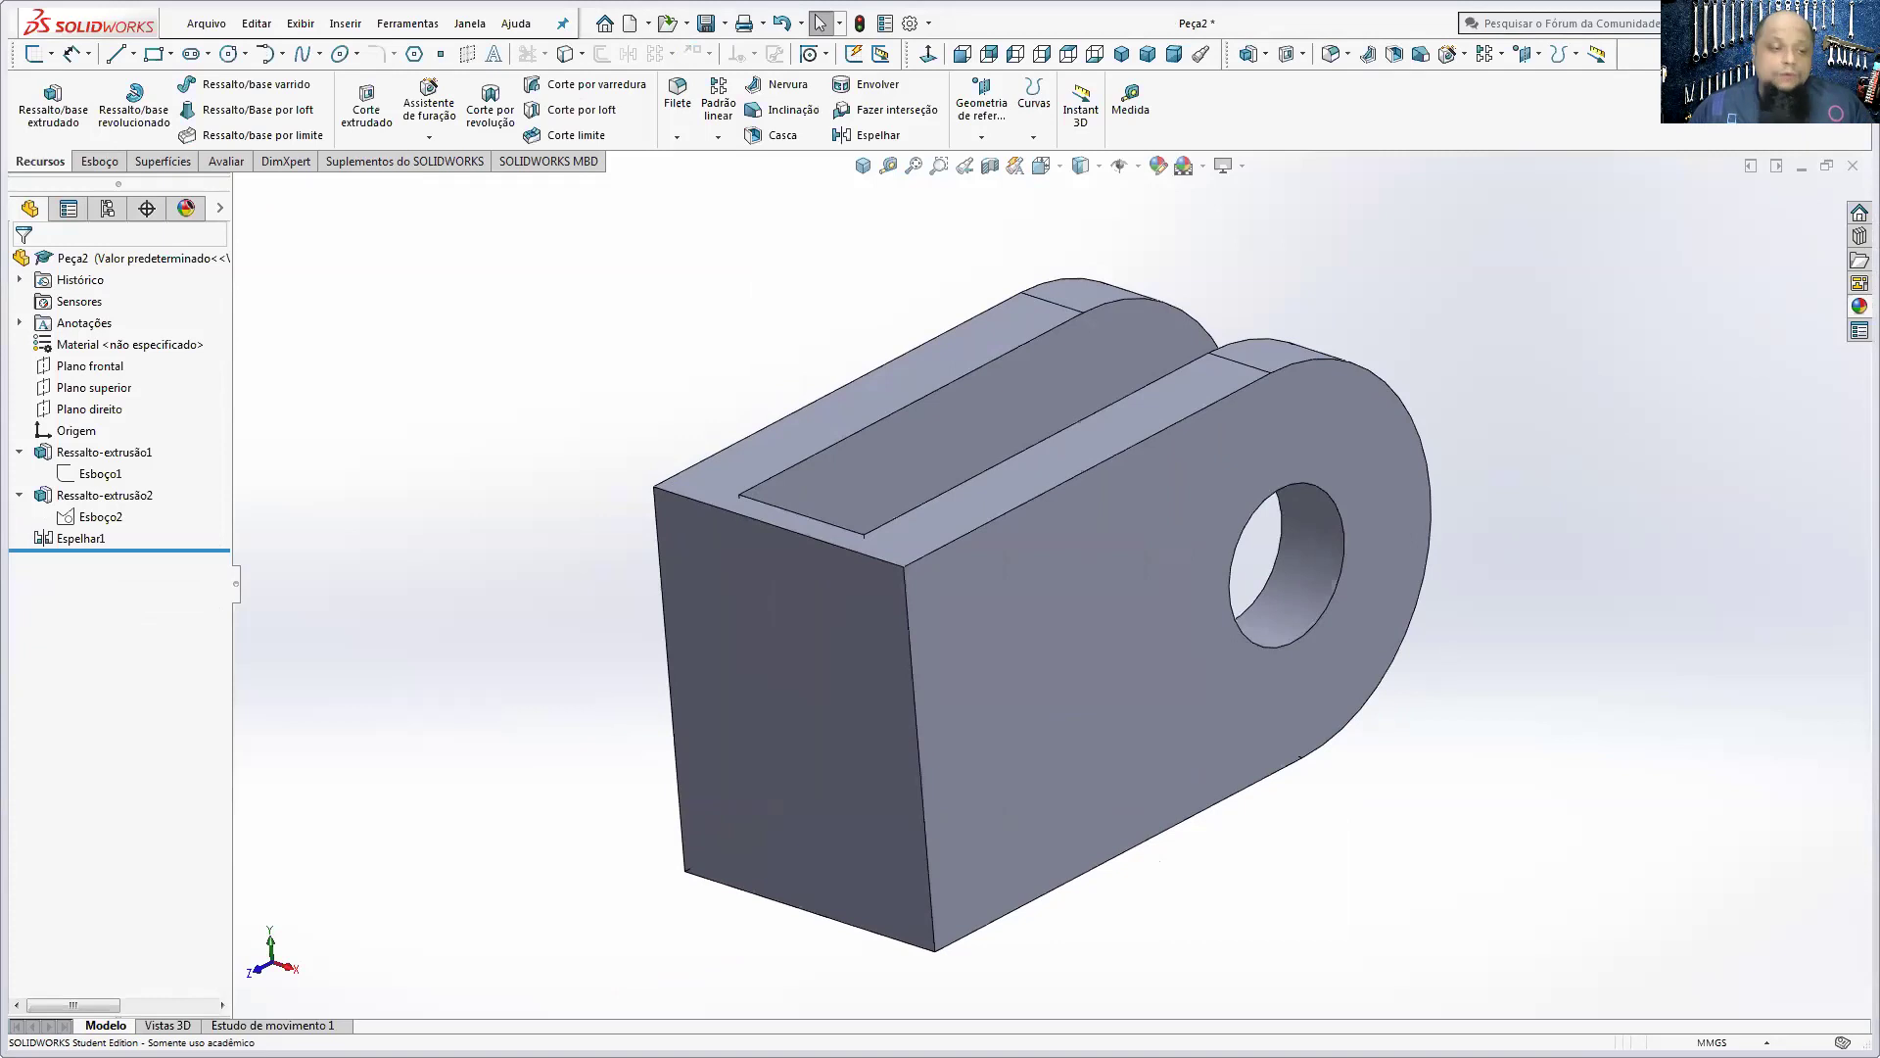
key(alt+Tab)
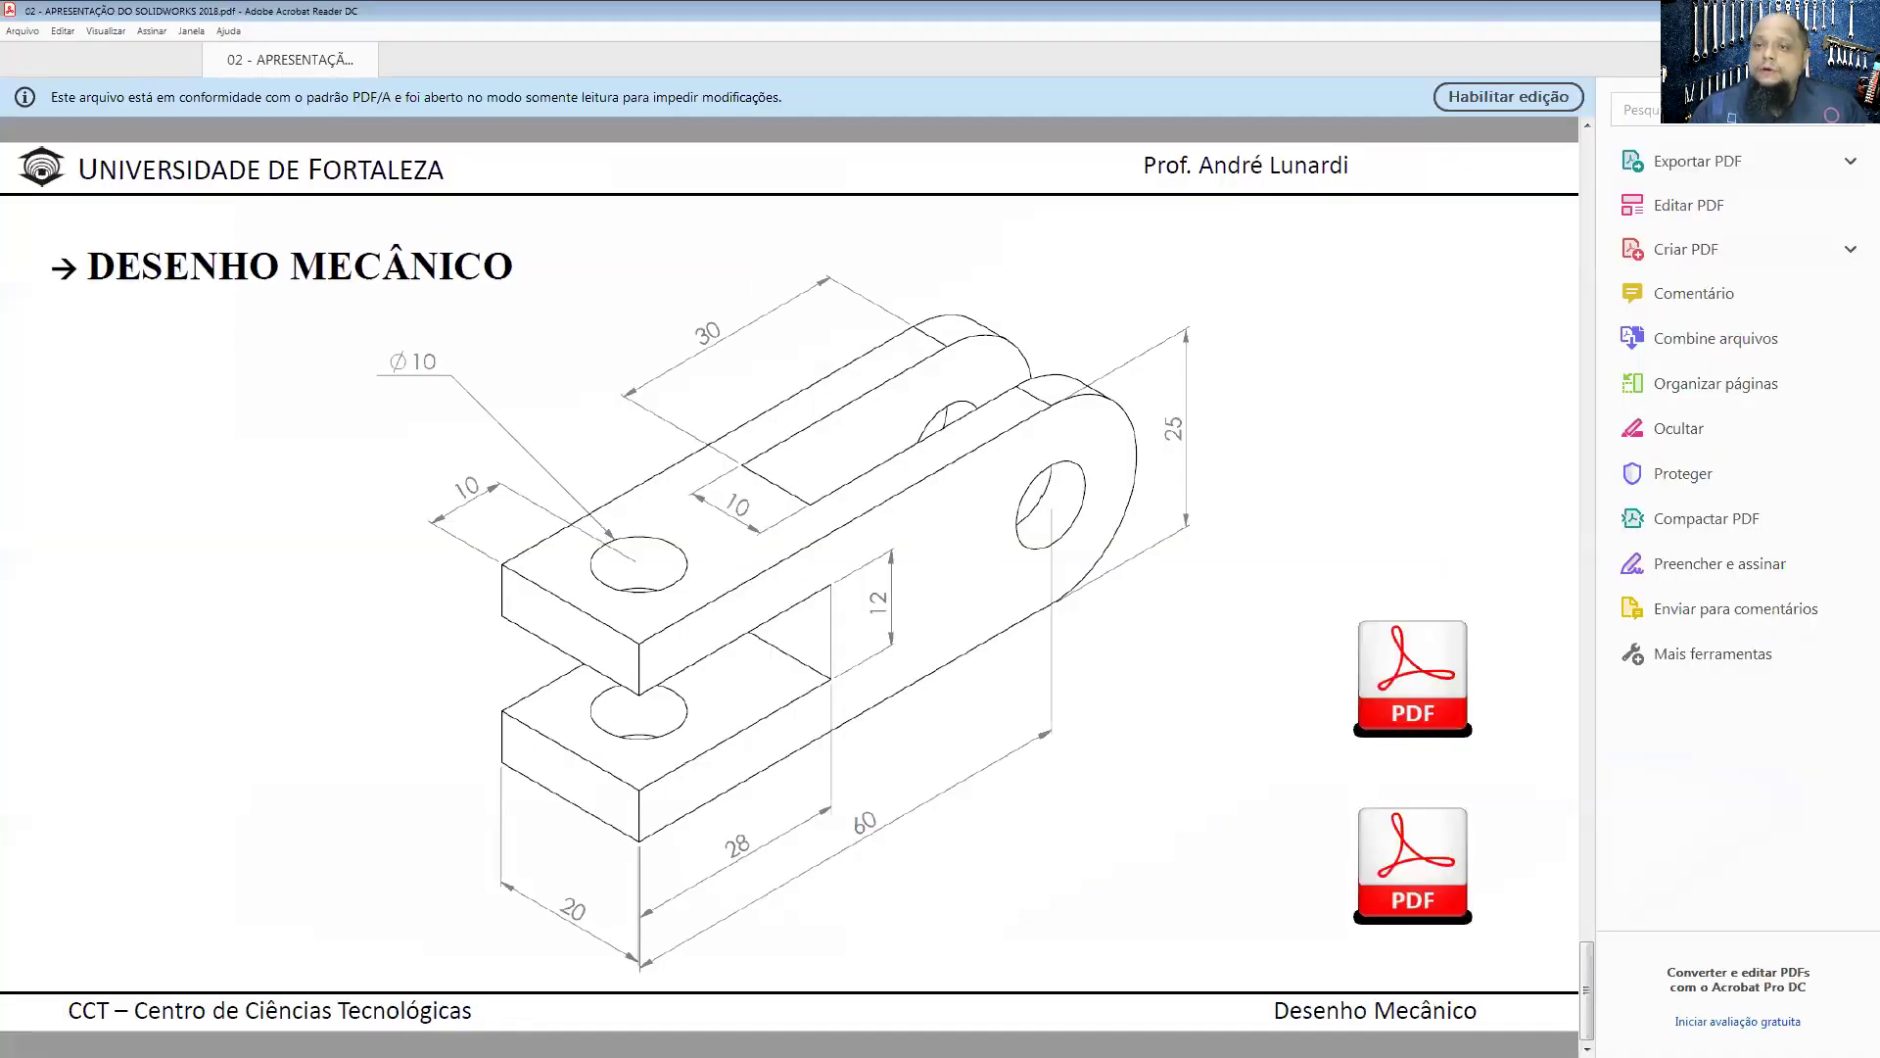
key(alt+Tab)
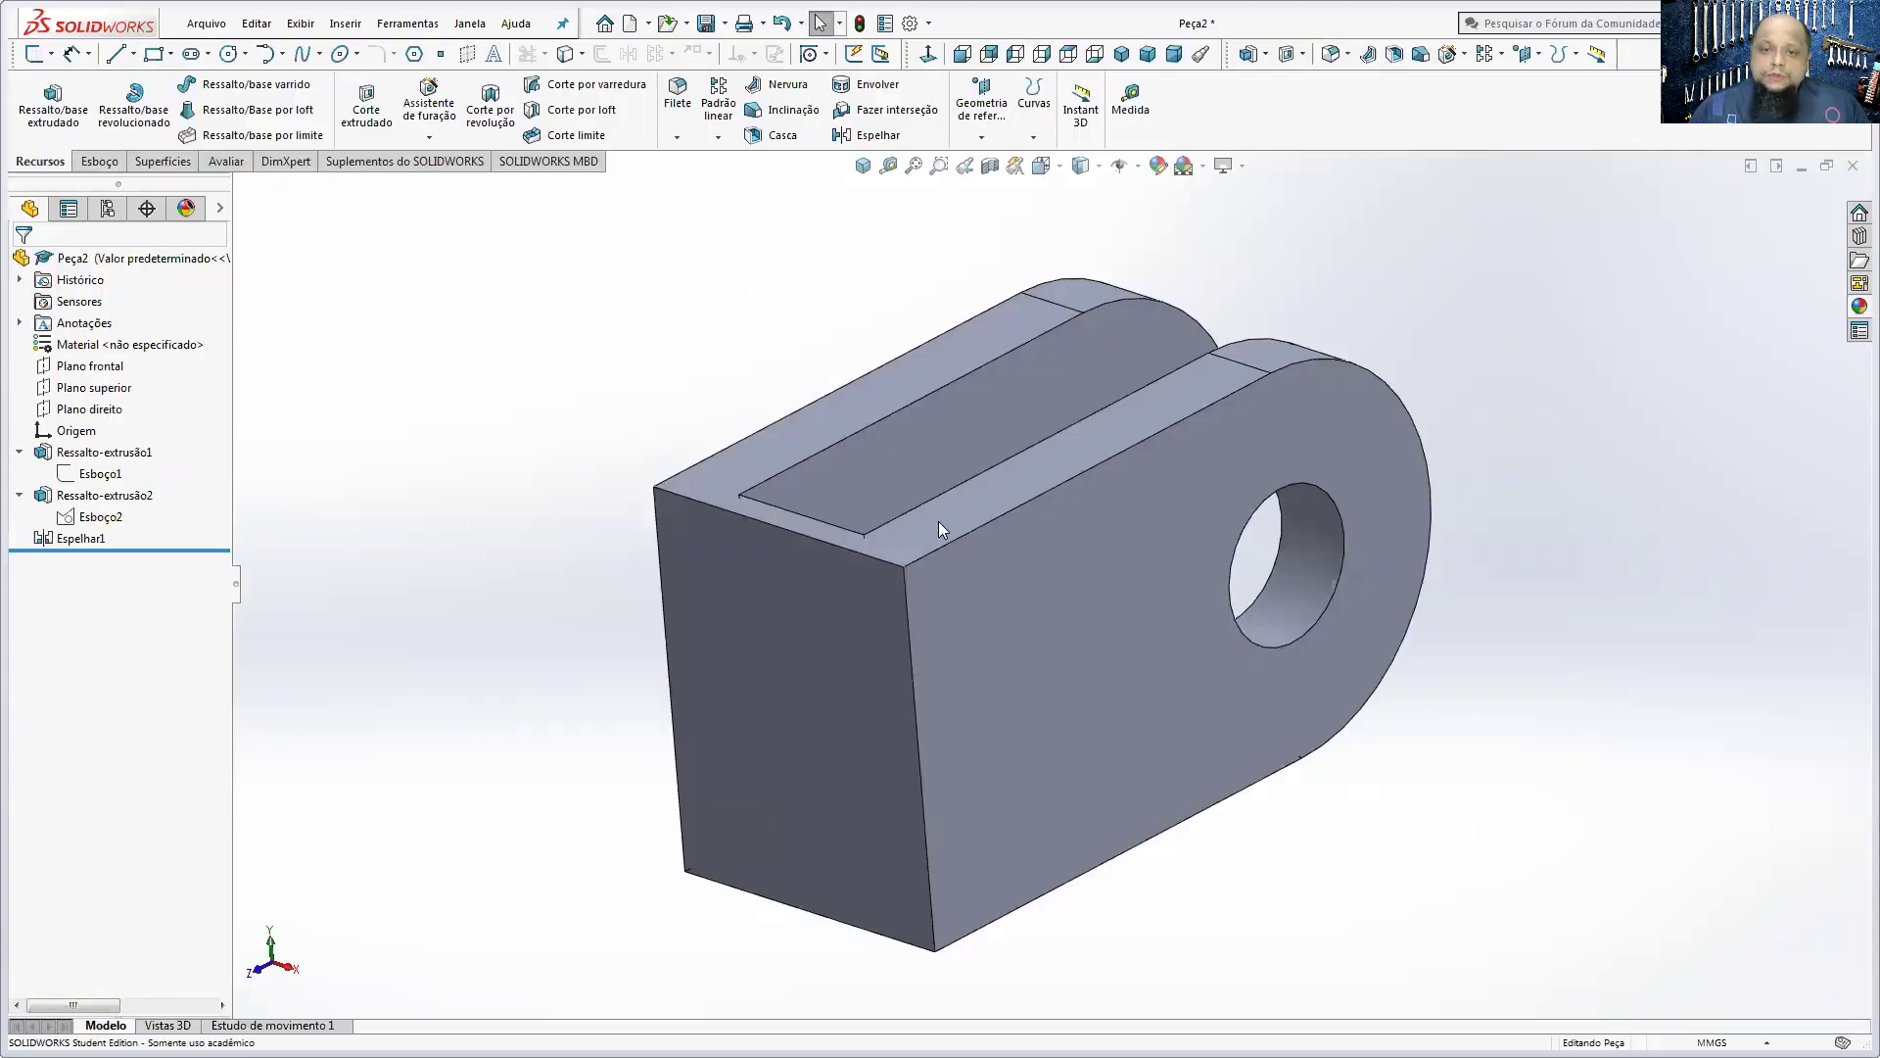
- Start a sketch on the part's top face and draw a rectangle below the base
click(938, 522)
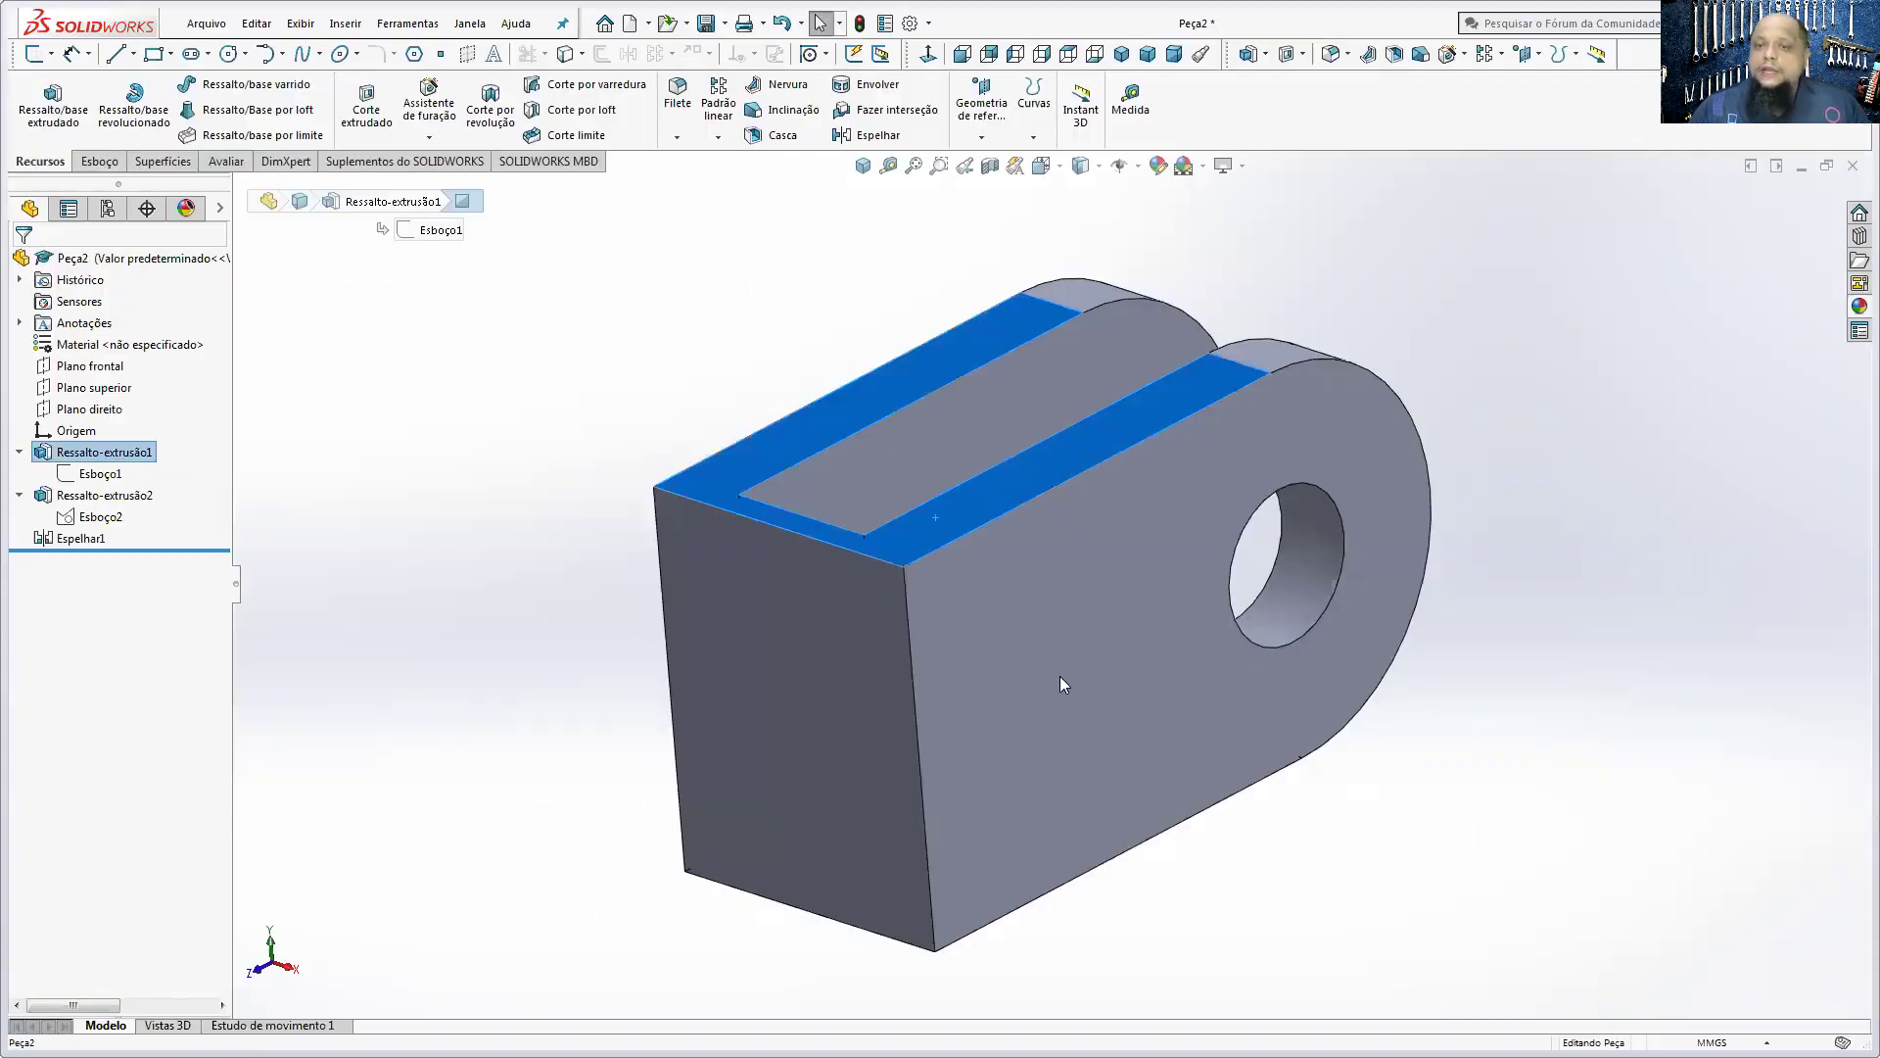
click(109, 162)
click(36, 98)
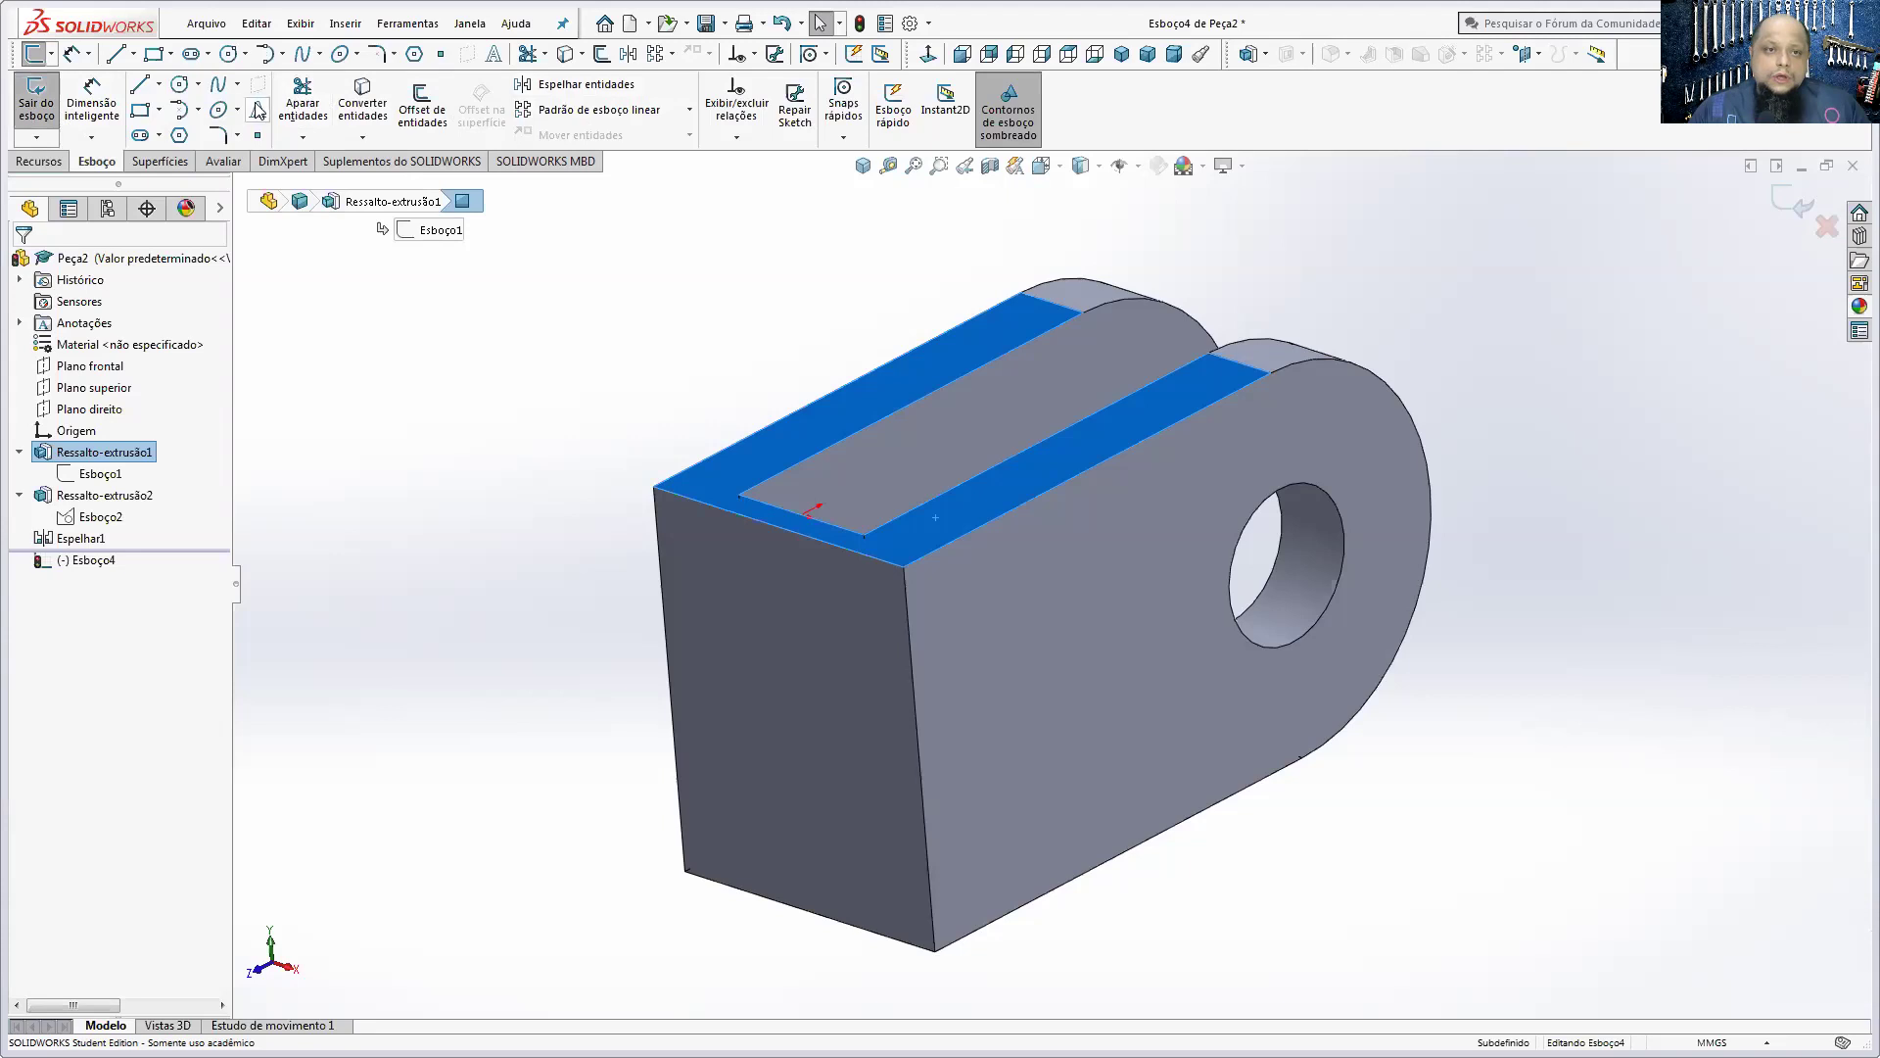
click(927, 54)
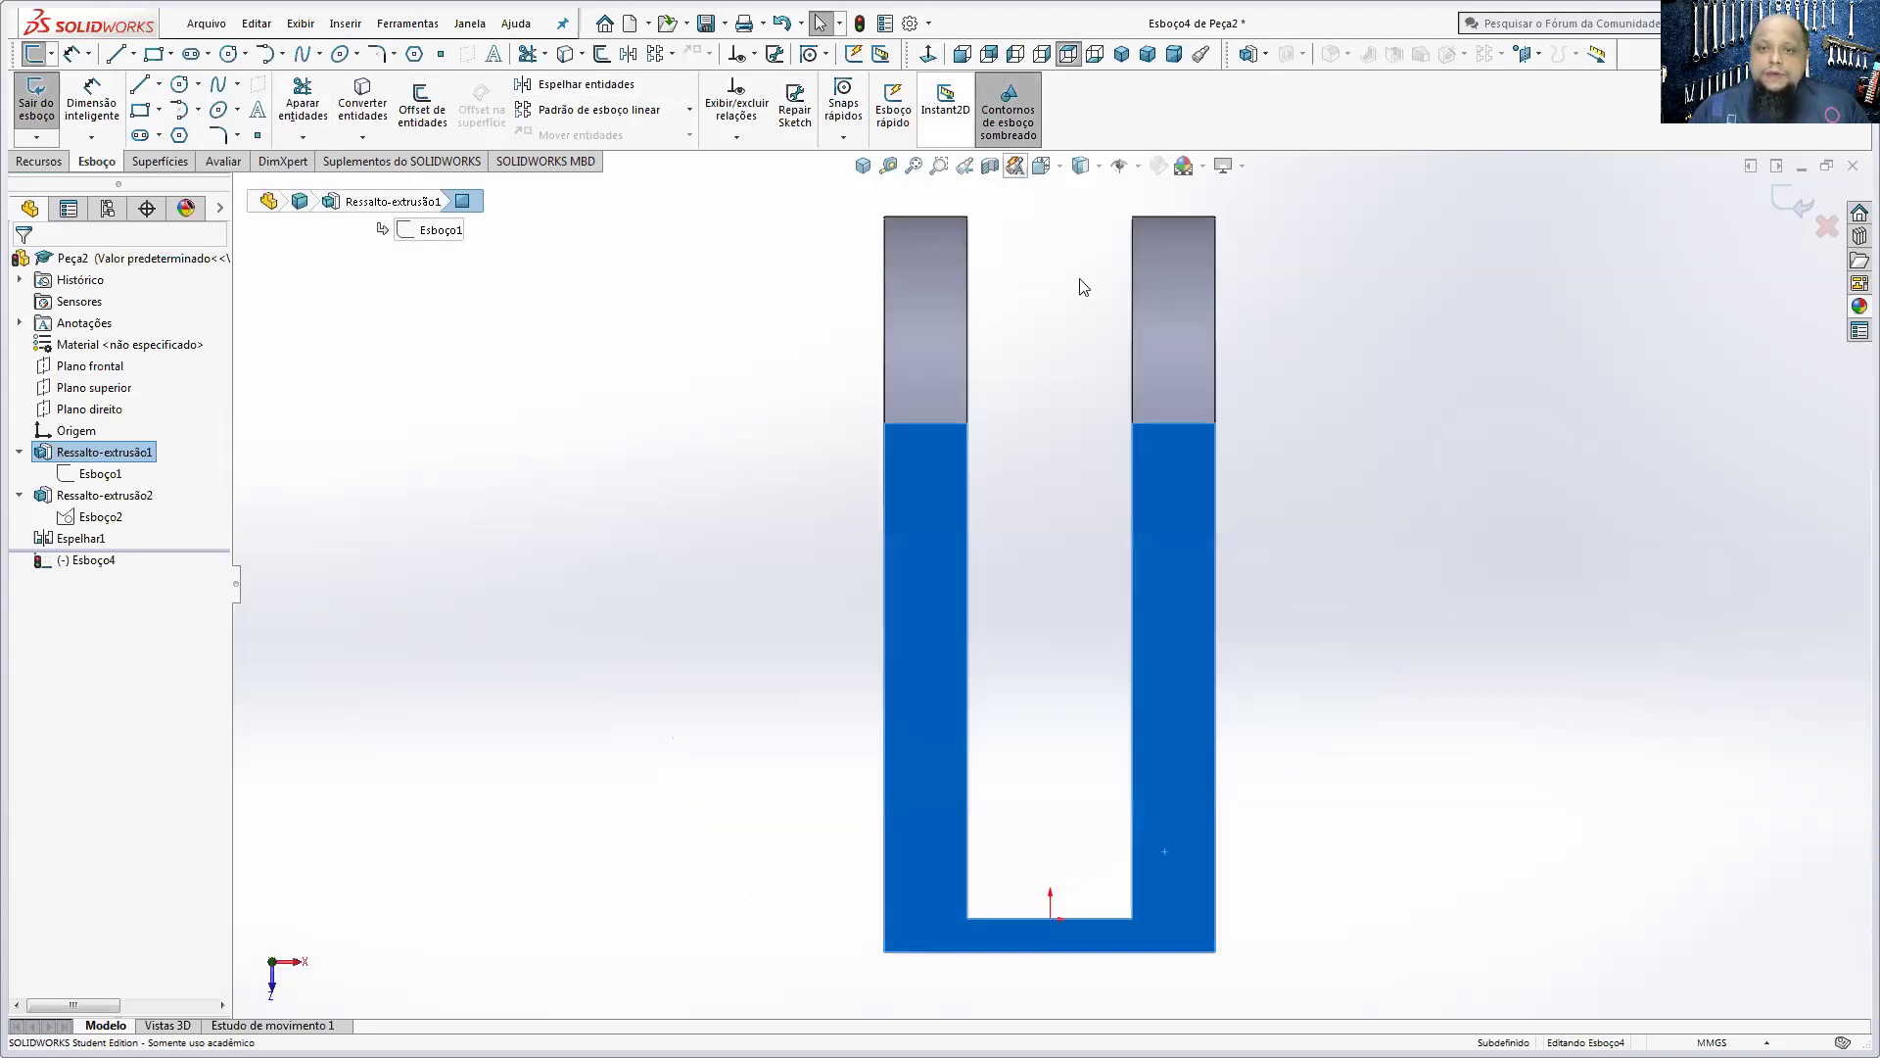
scroll(1062, 503, up, 3)
scroll(1096, 790, up, 1)
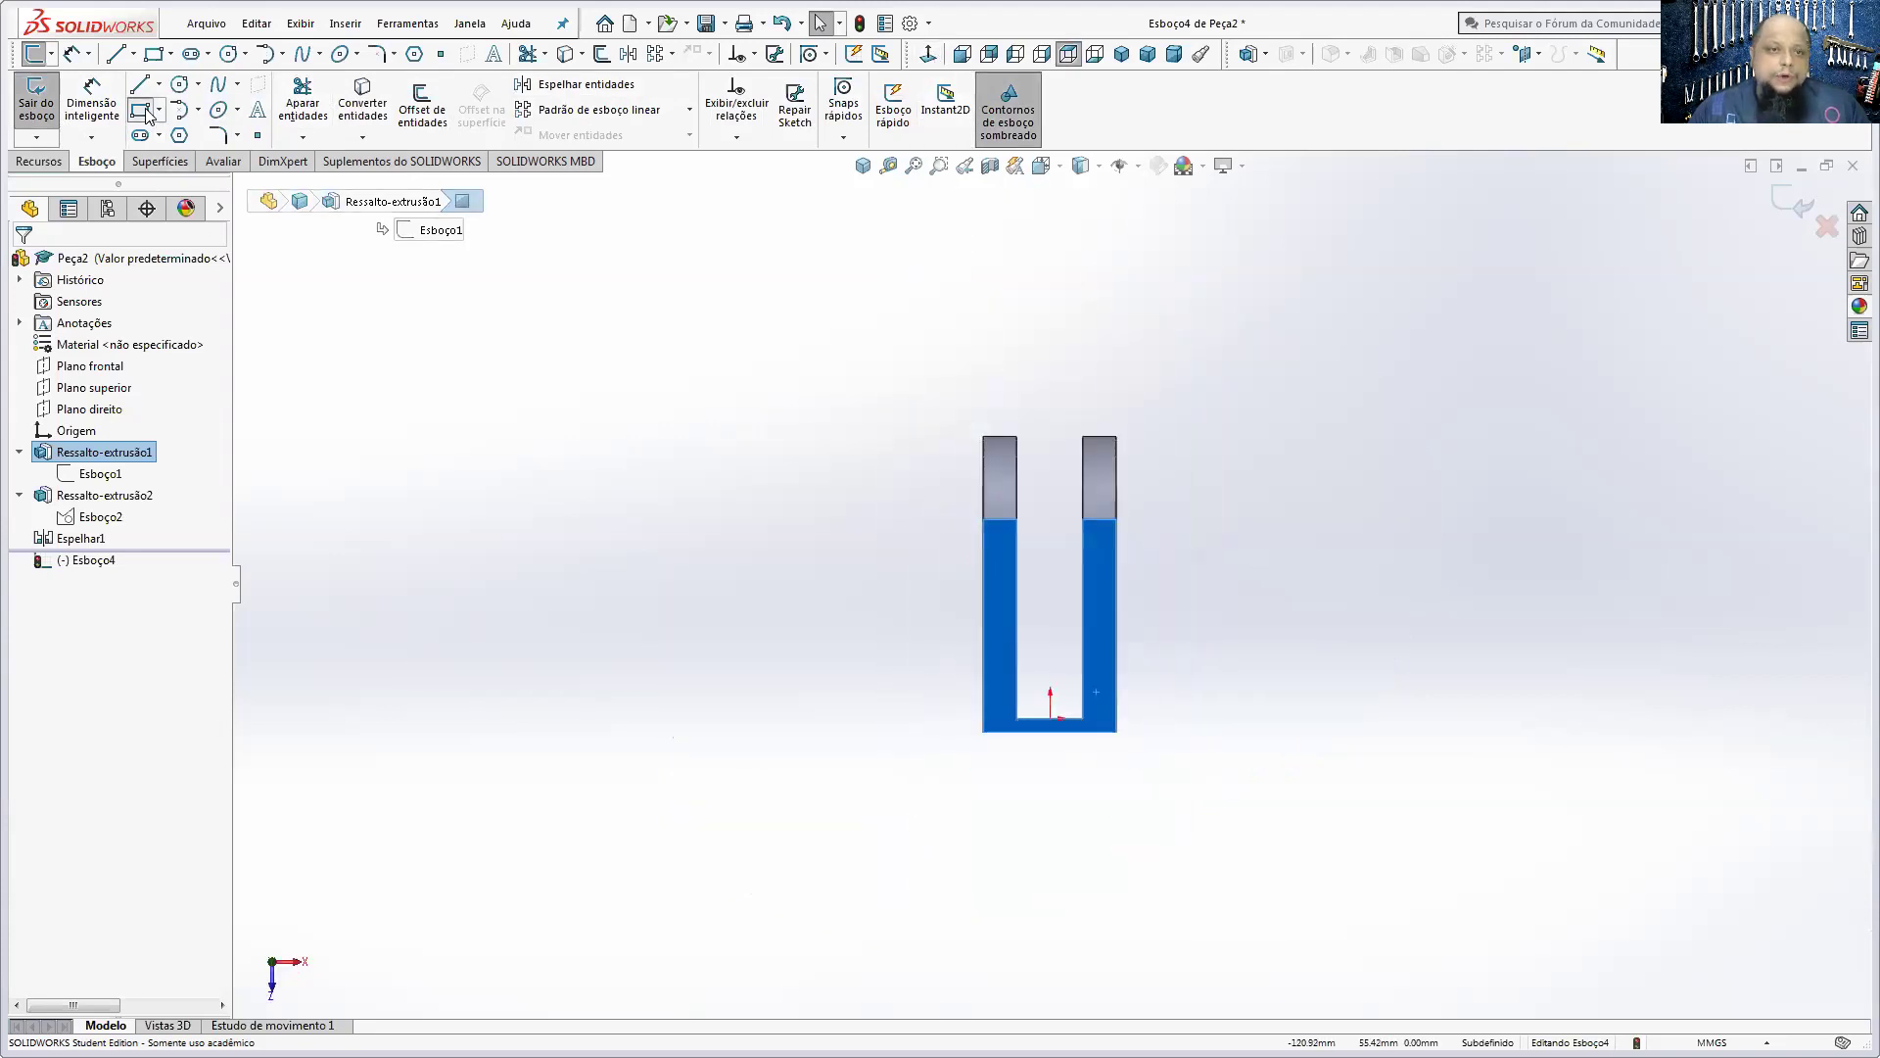
click(147, 116)
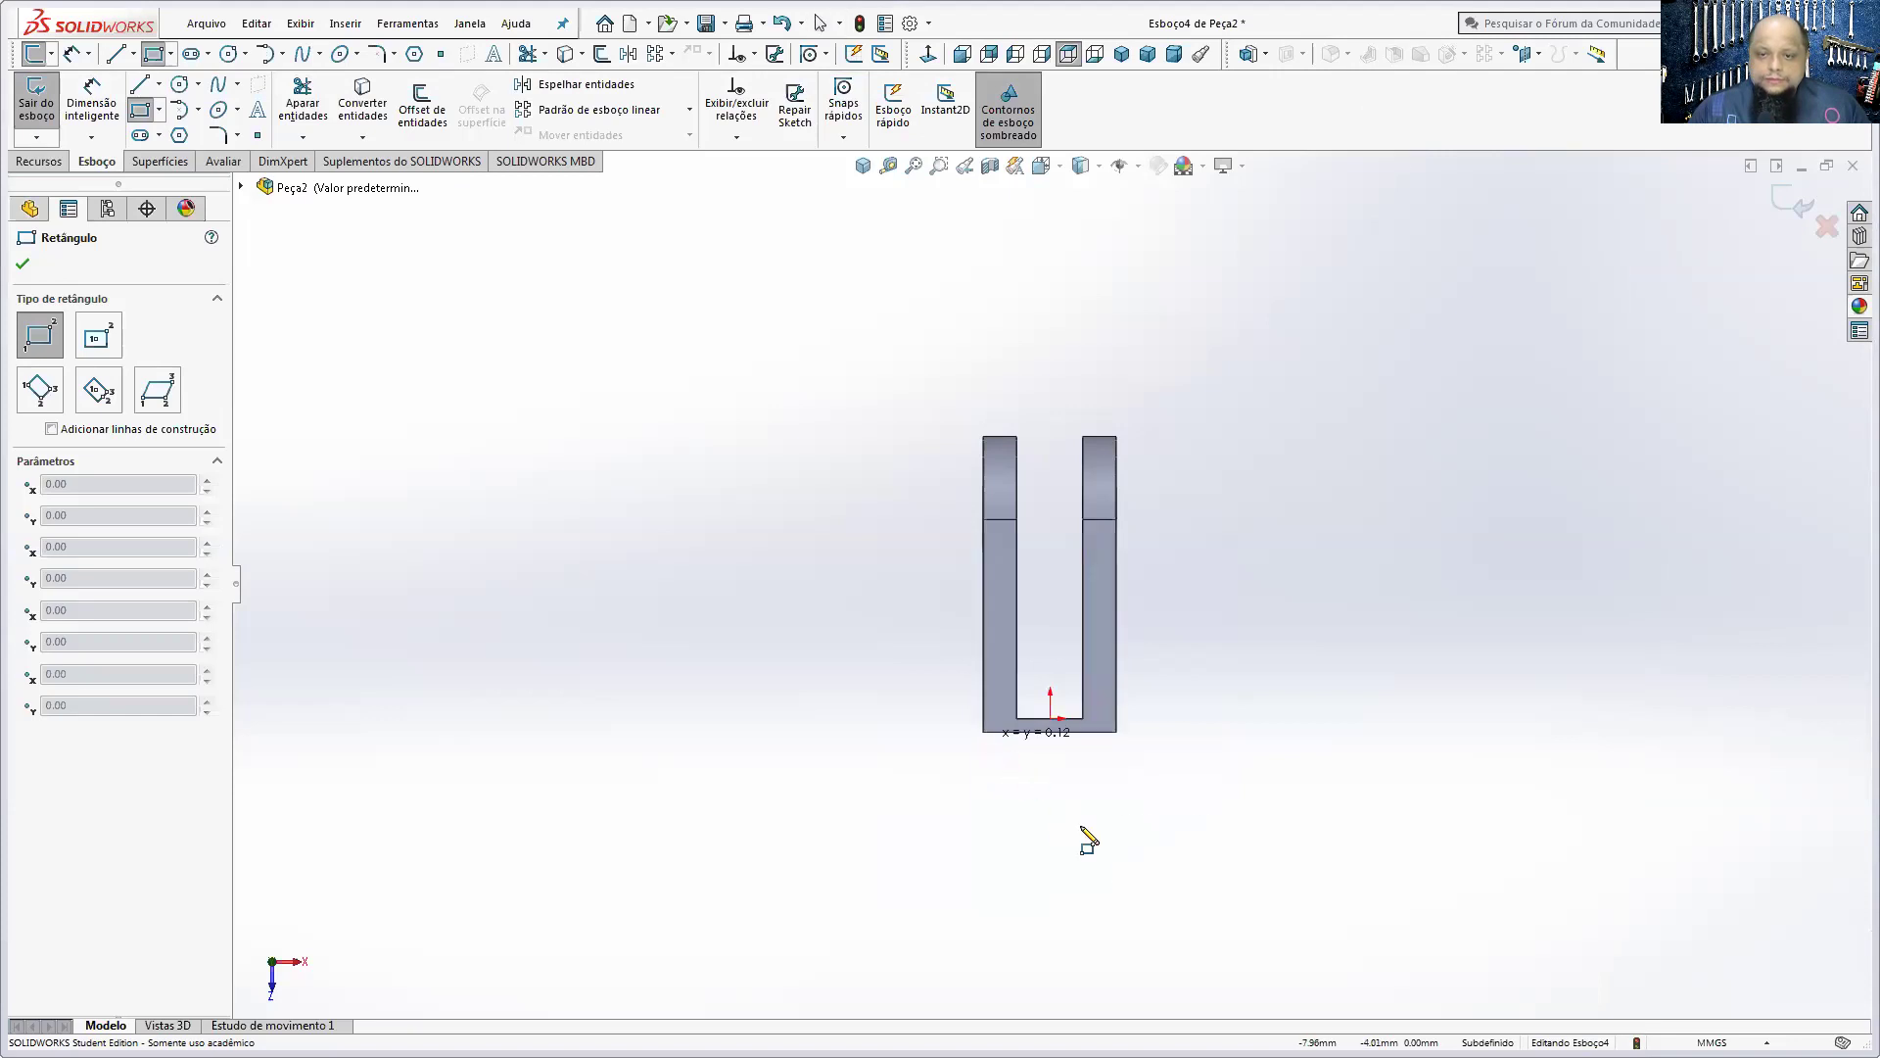
click(1166, 910)
key(Escape)
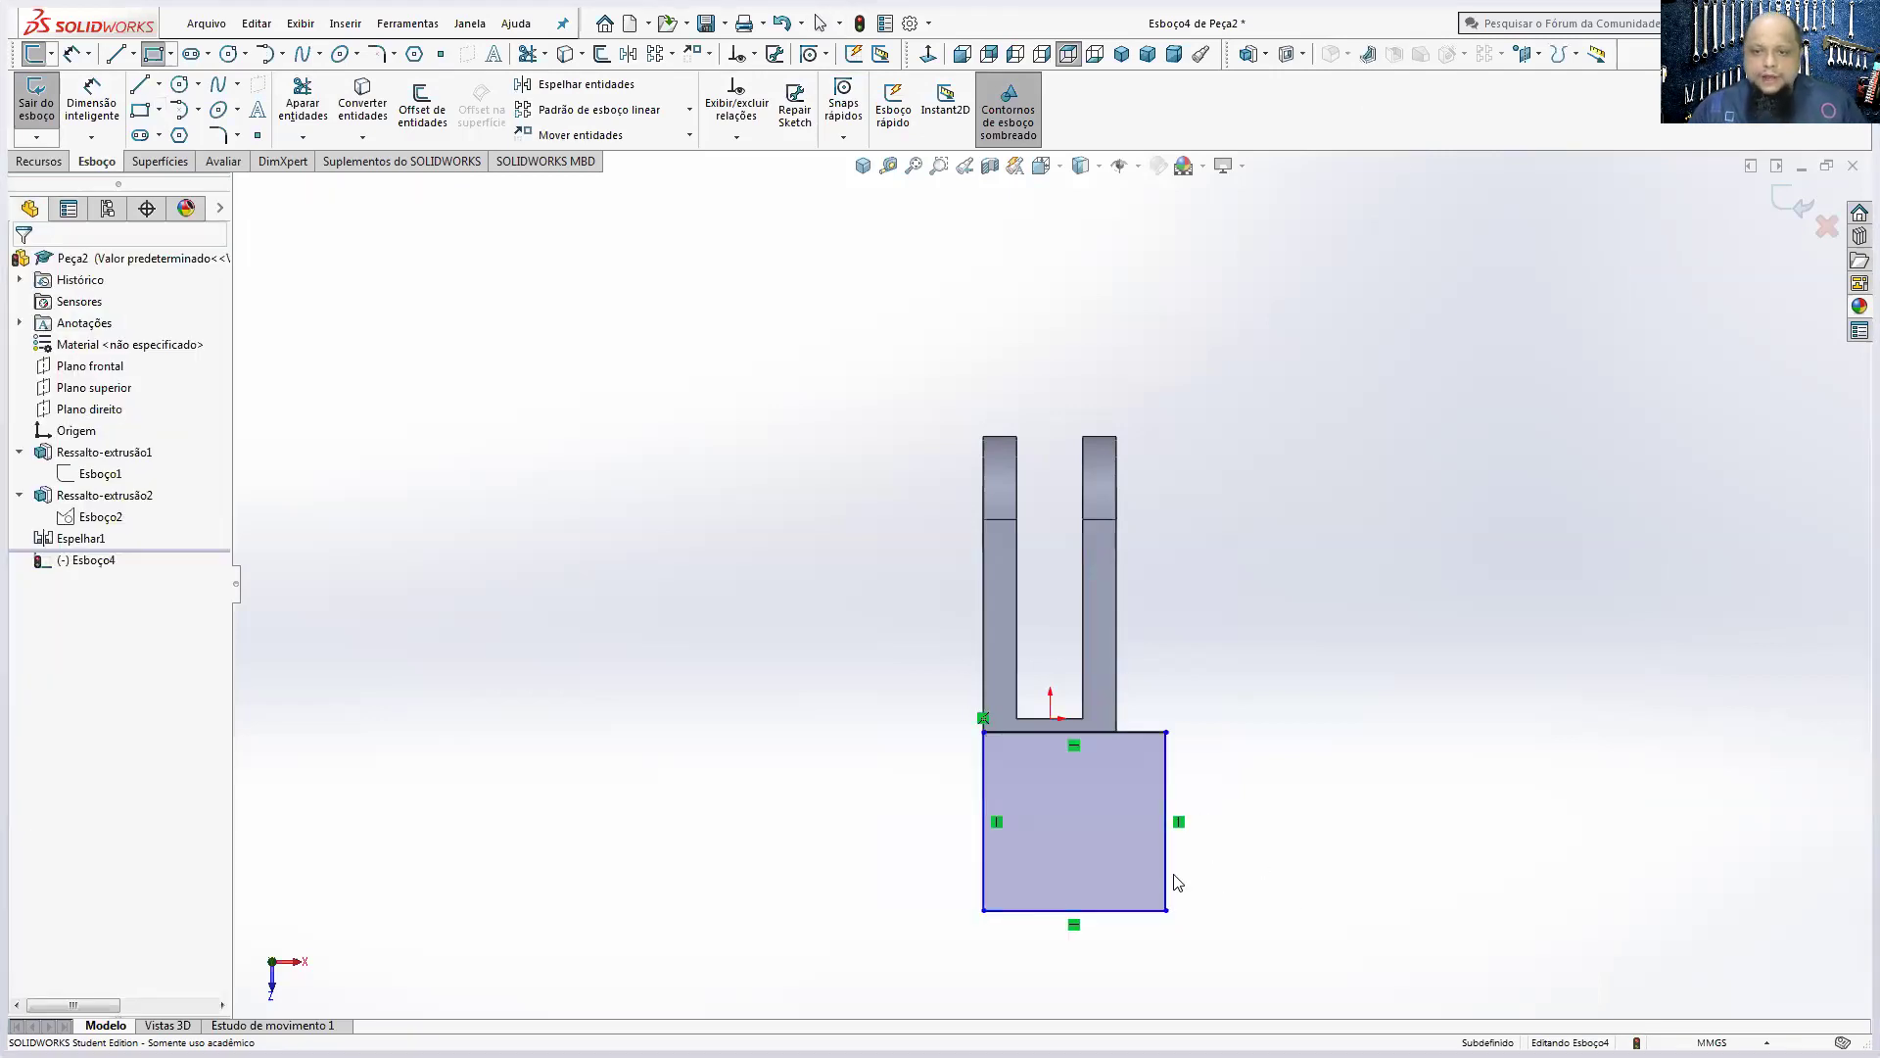
- Make the rectangle's right edge collinear with the part and set its height to 28 mm
click(1166, 881)
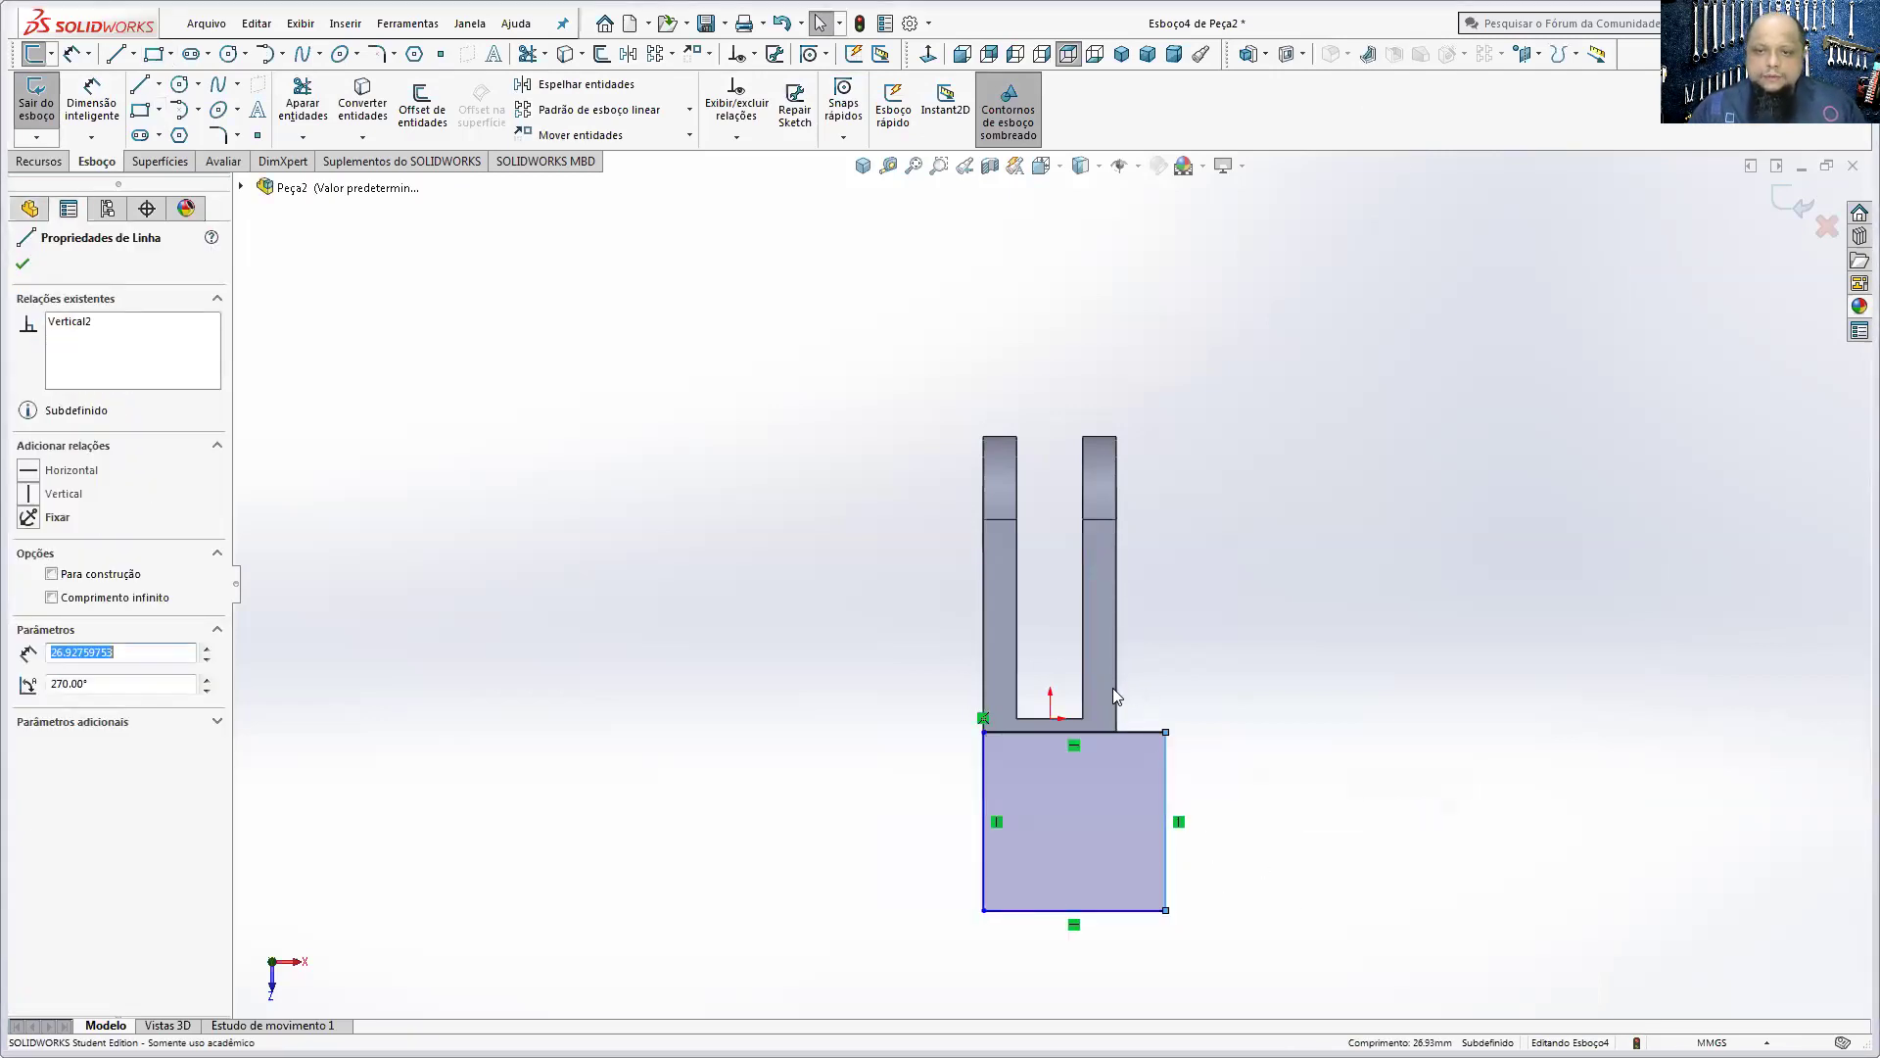
ctrl+click(1115, 688)
click(1173, 600)
click(91, 103)
click(977, 789)
click(879, 820)
text(28)
key(Return)
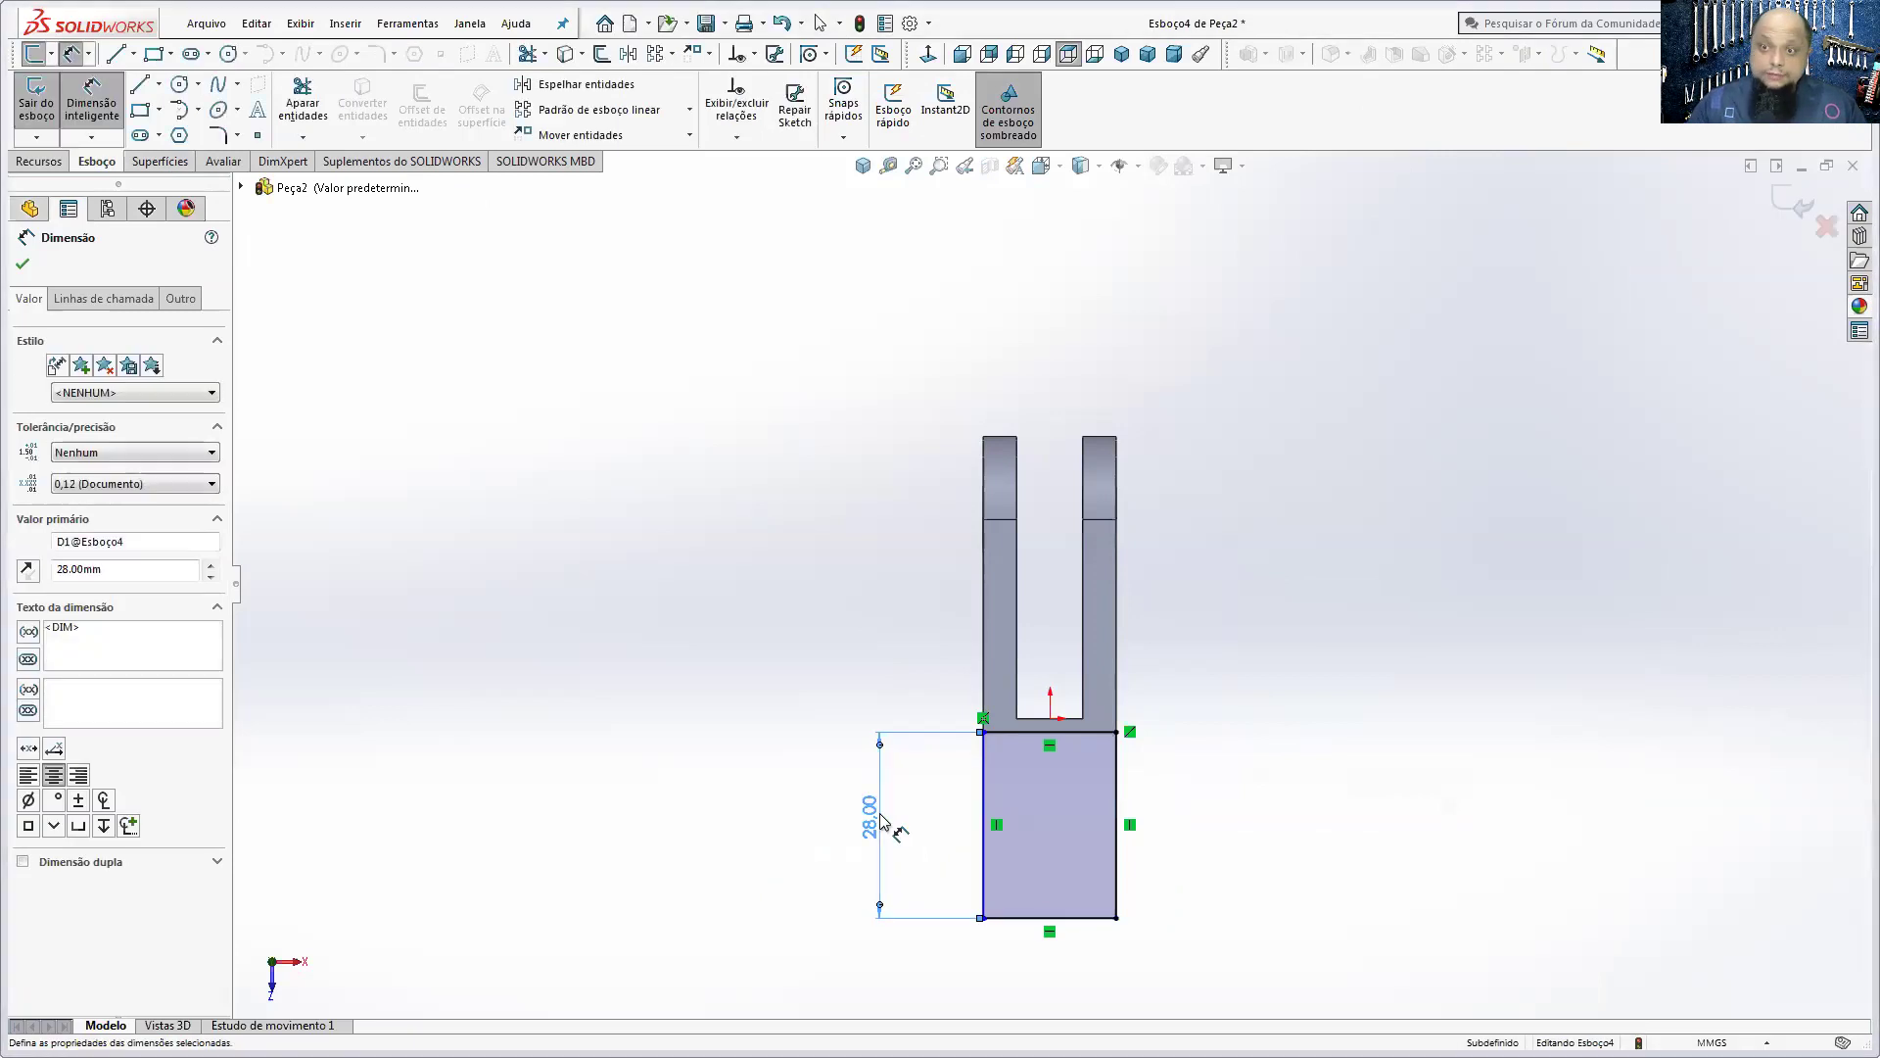
- Draw a circle in the rectangle with its centre 10 mm above the bottom edge
click(179, 85)
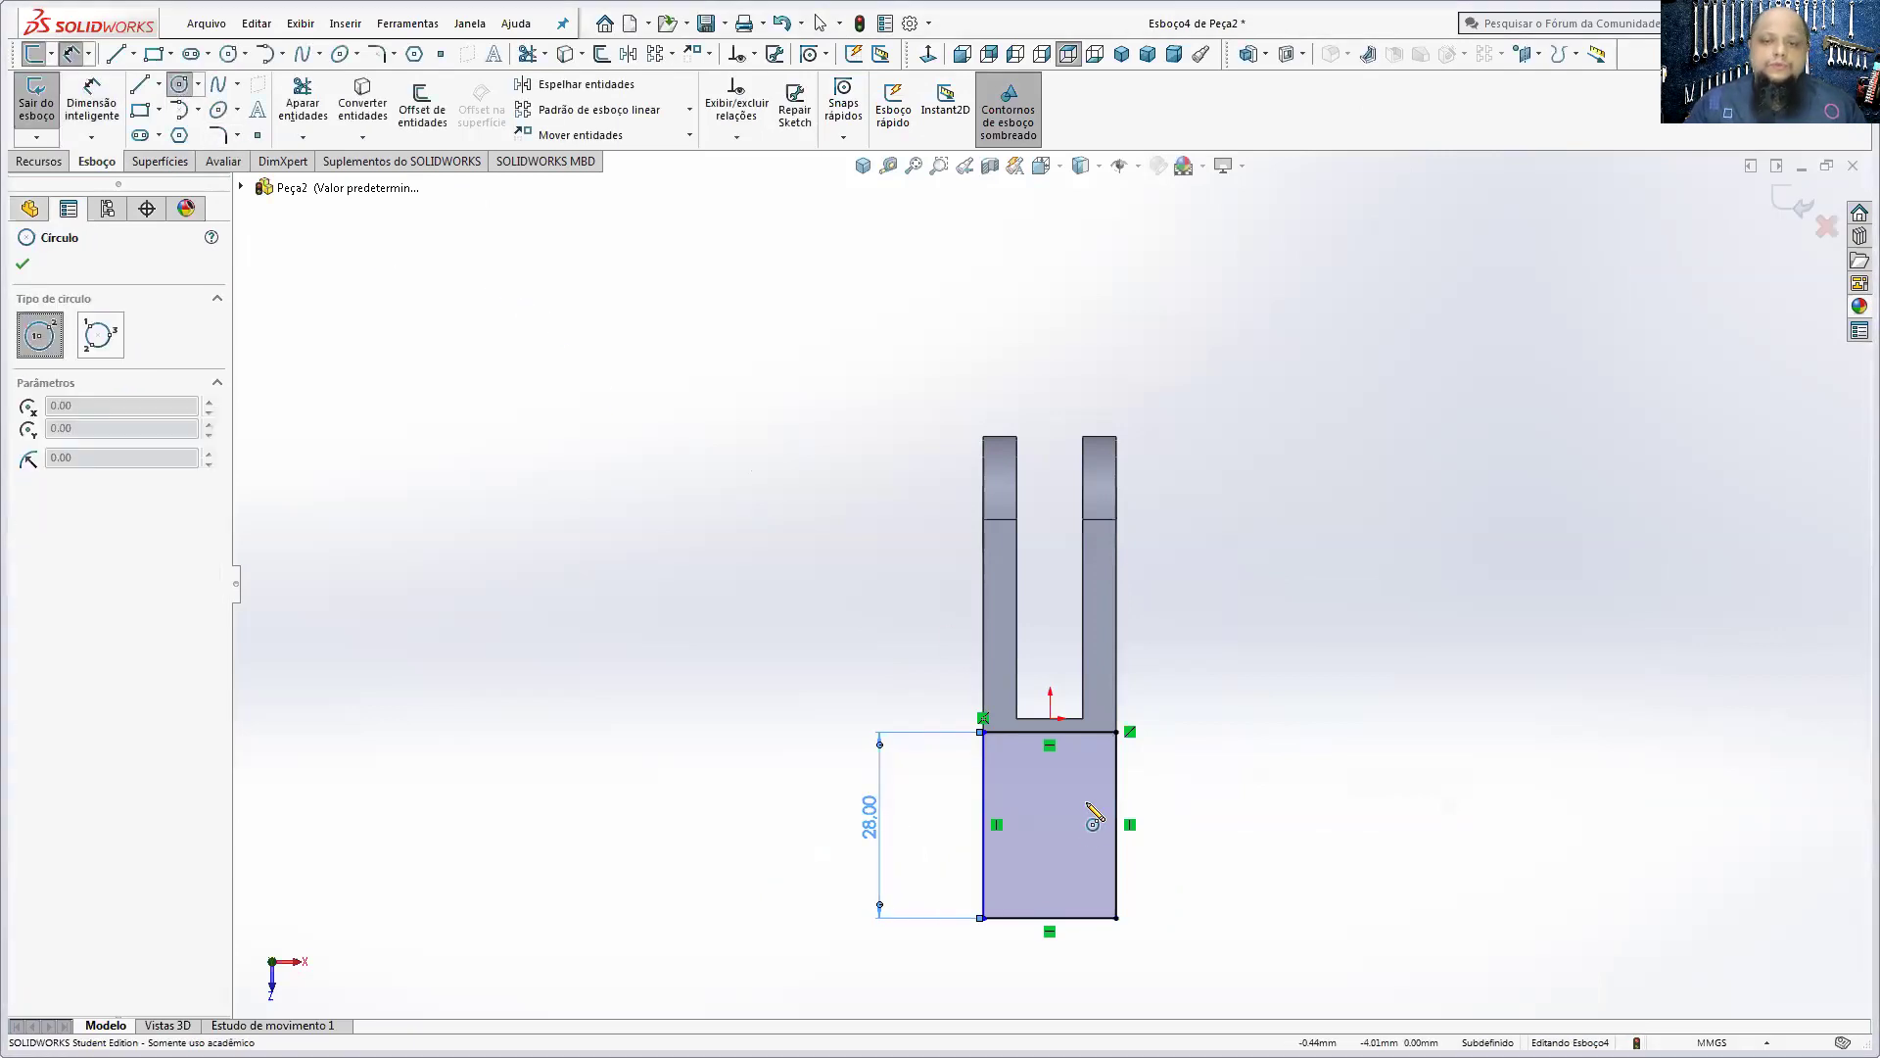
click(1050, 864)
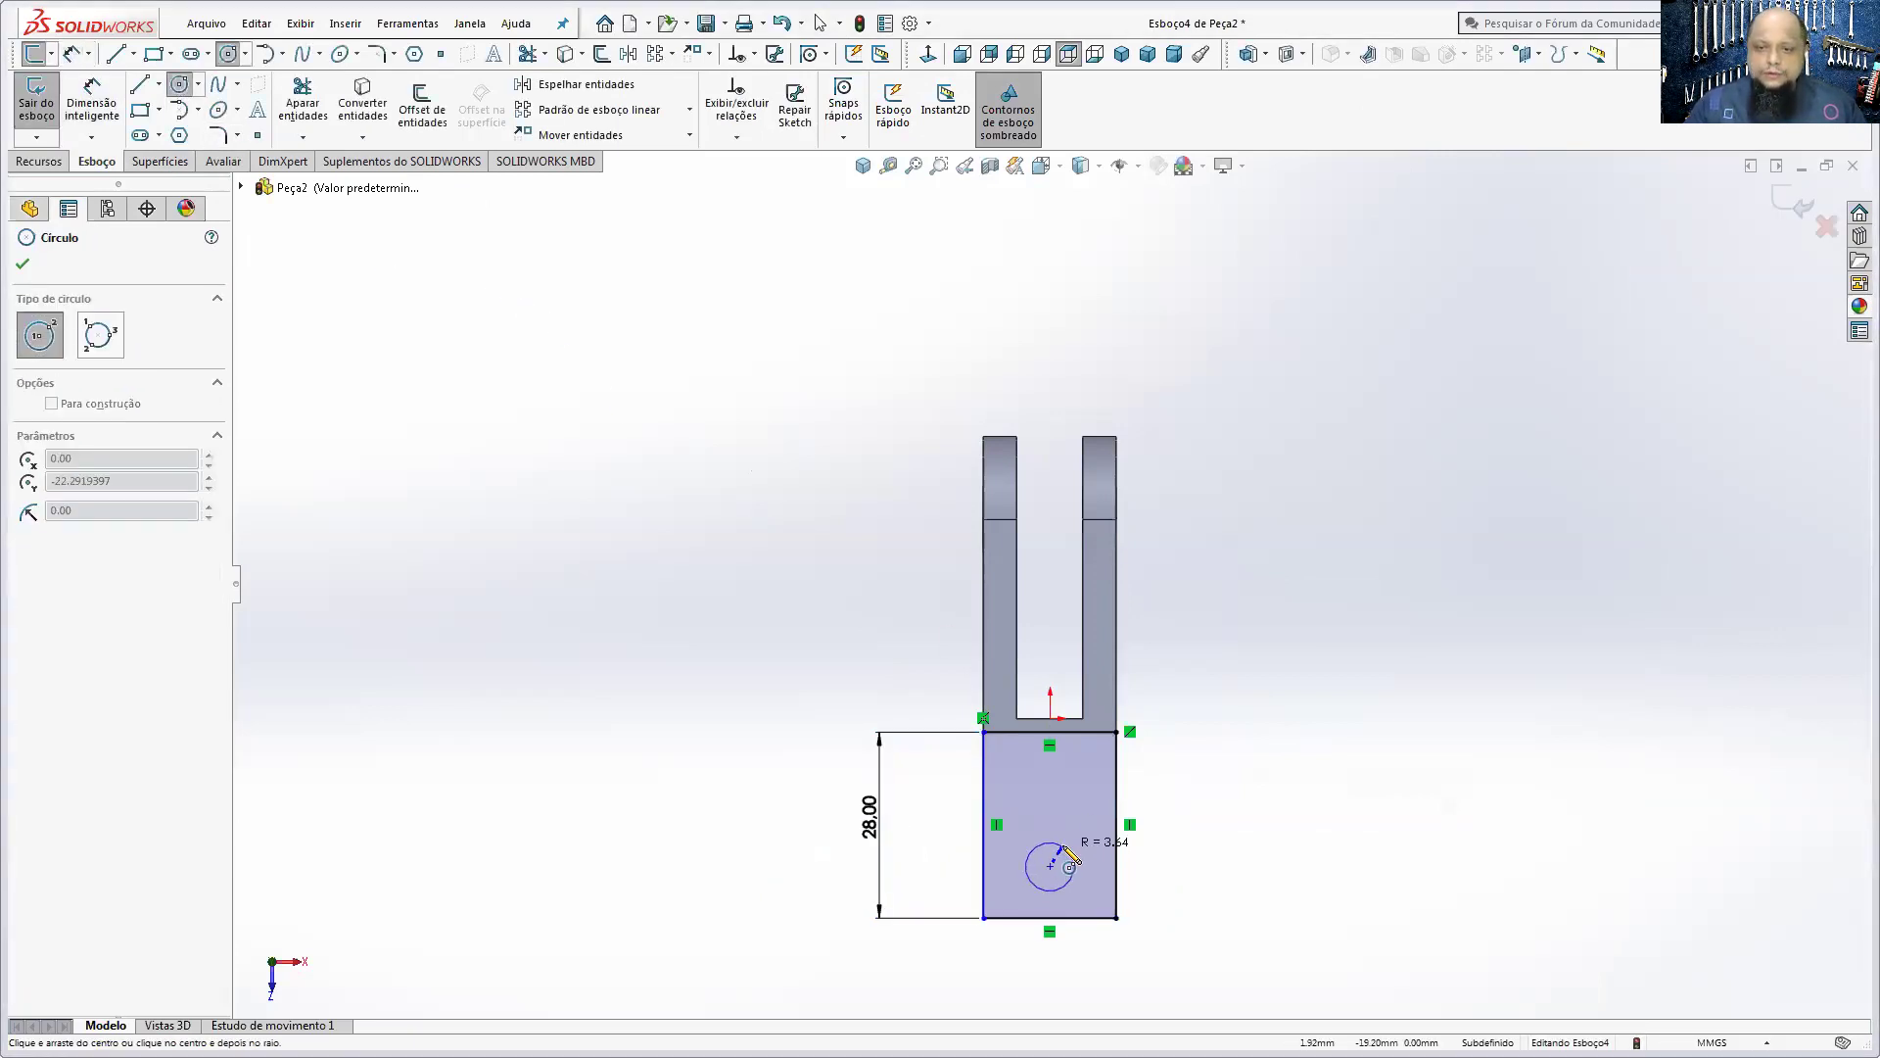
click(1068, 850)
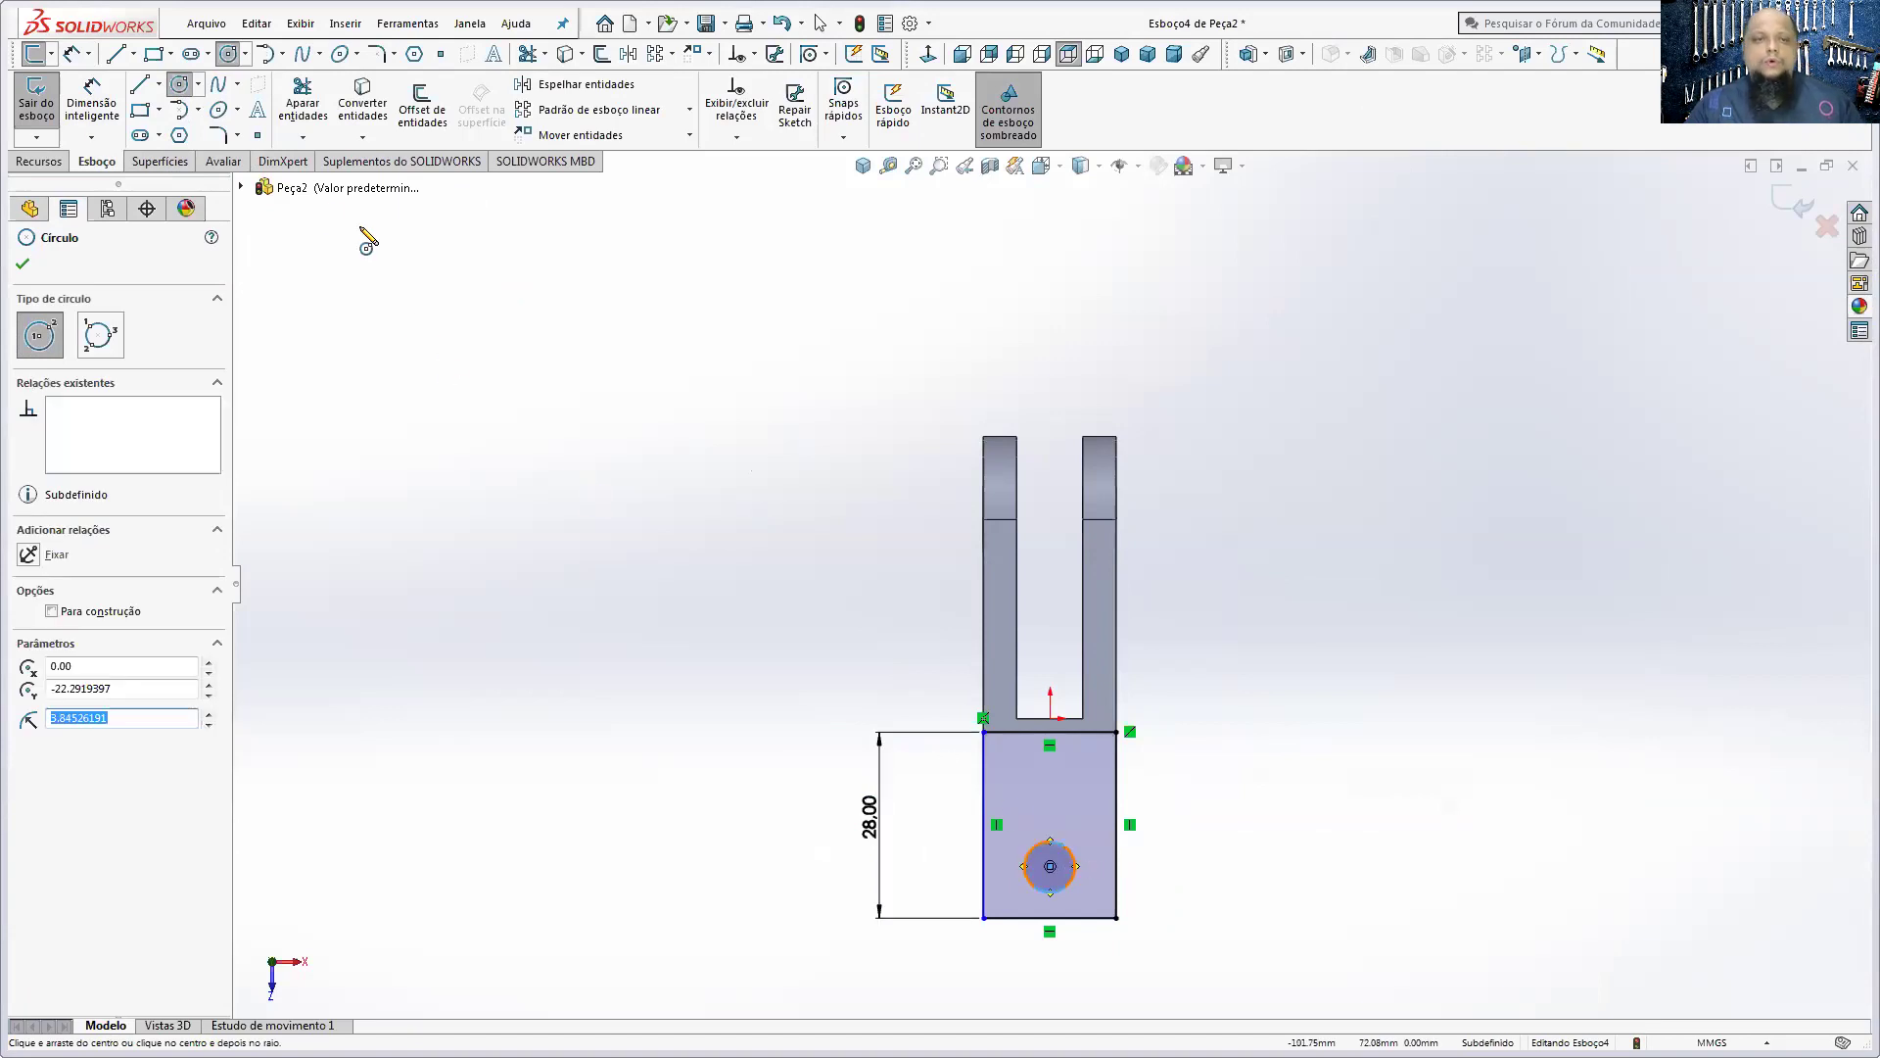
click(114, 100)
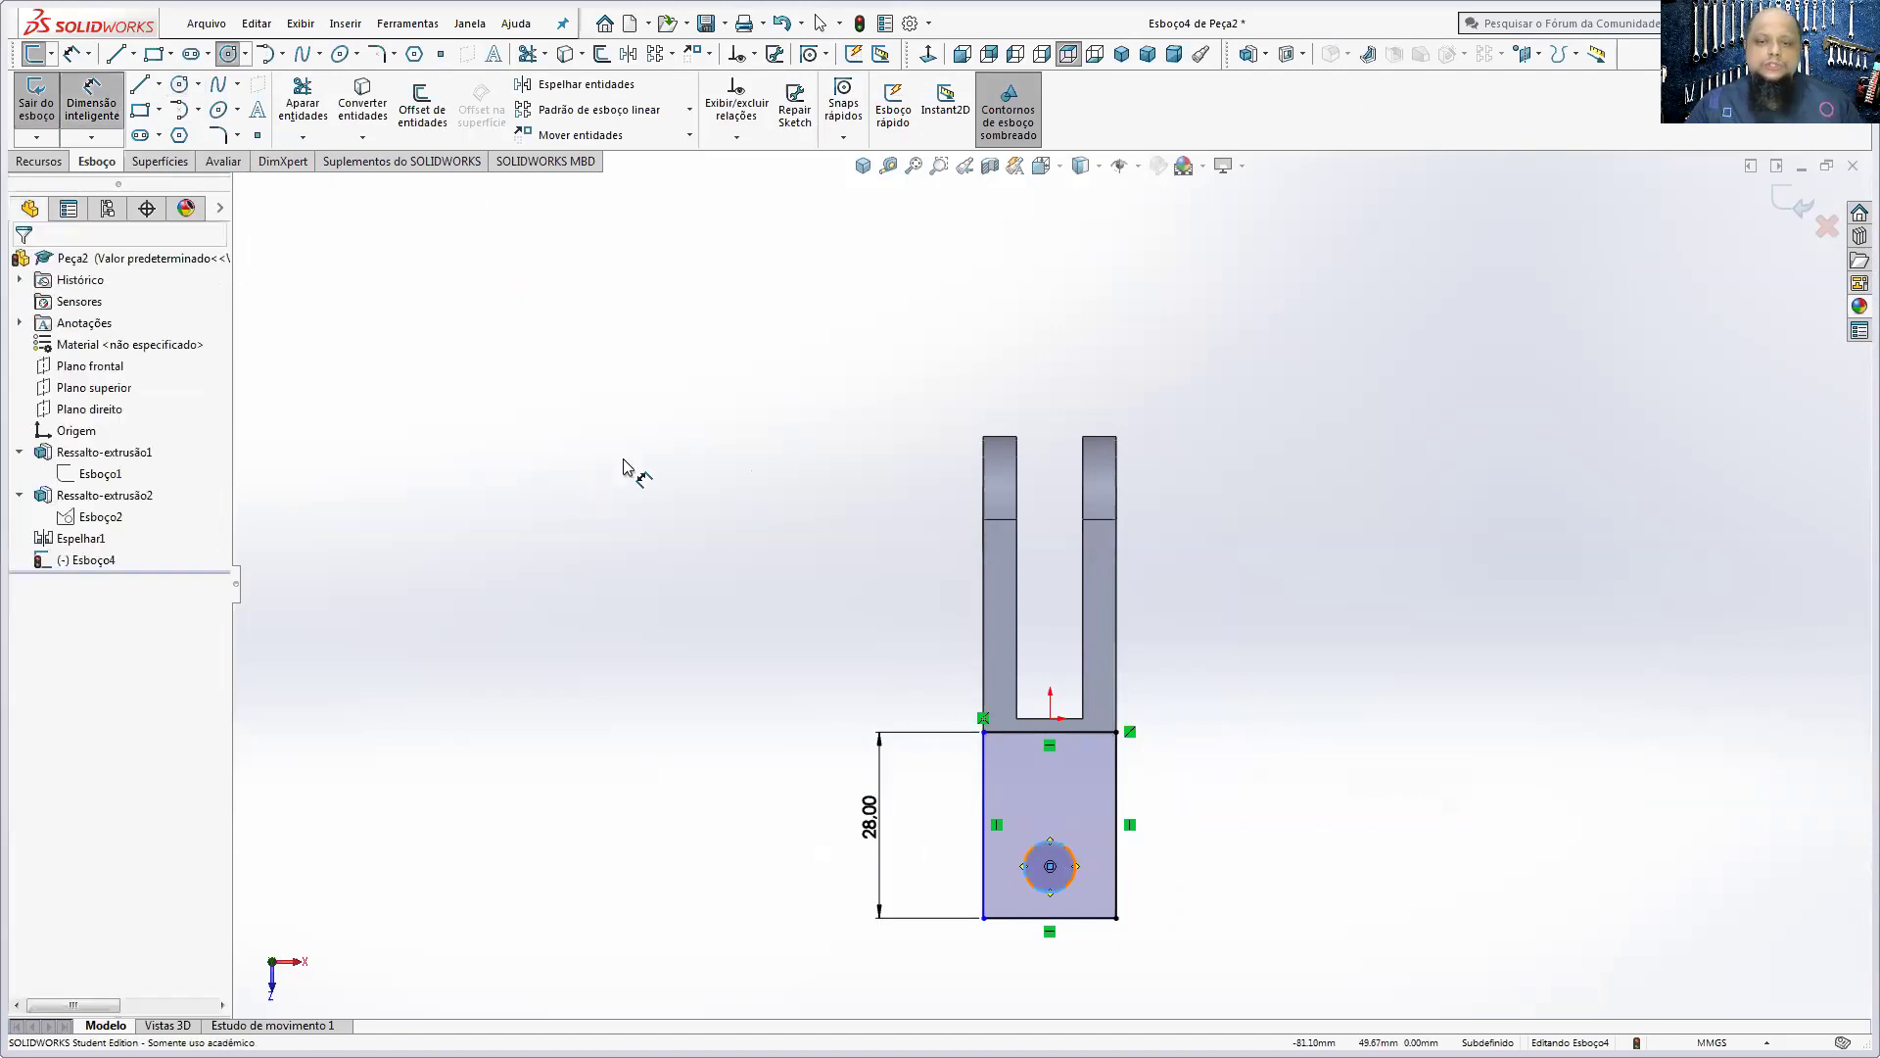
click(1049, 866)
click(1033, 914)
click(1198, 901)
text(10)
key(Return)
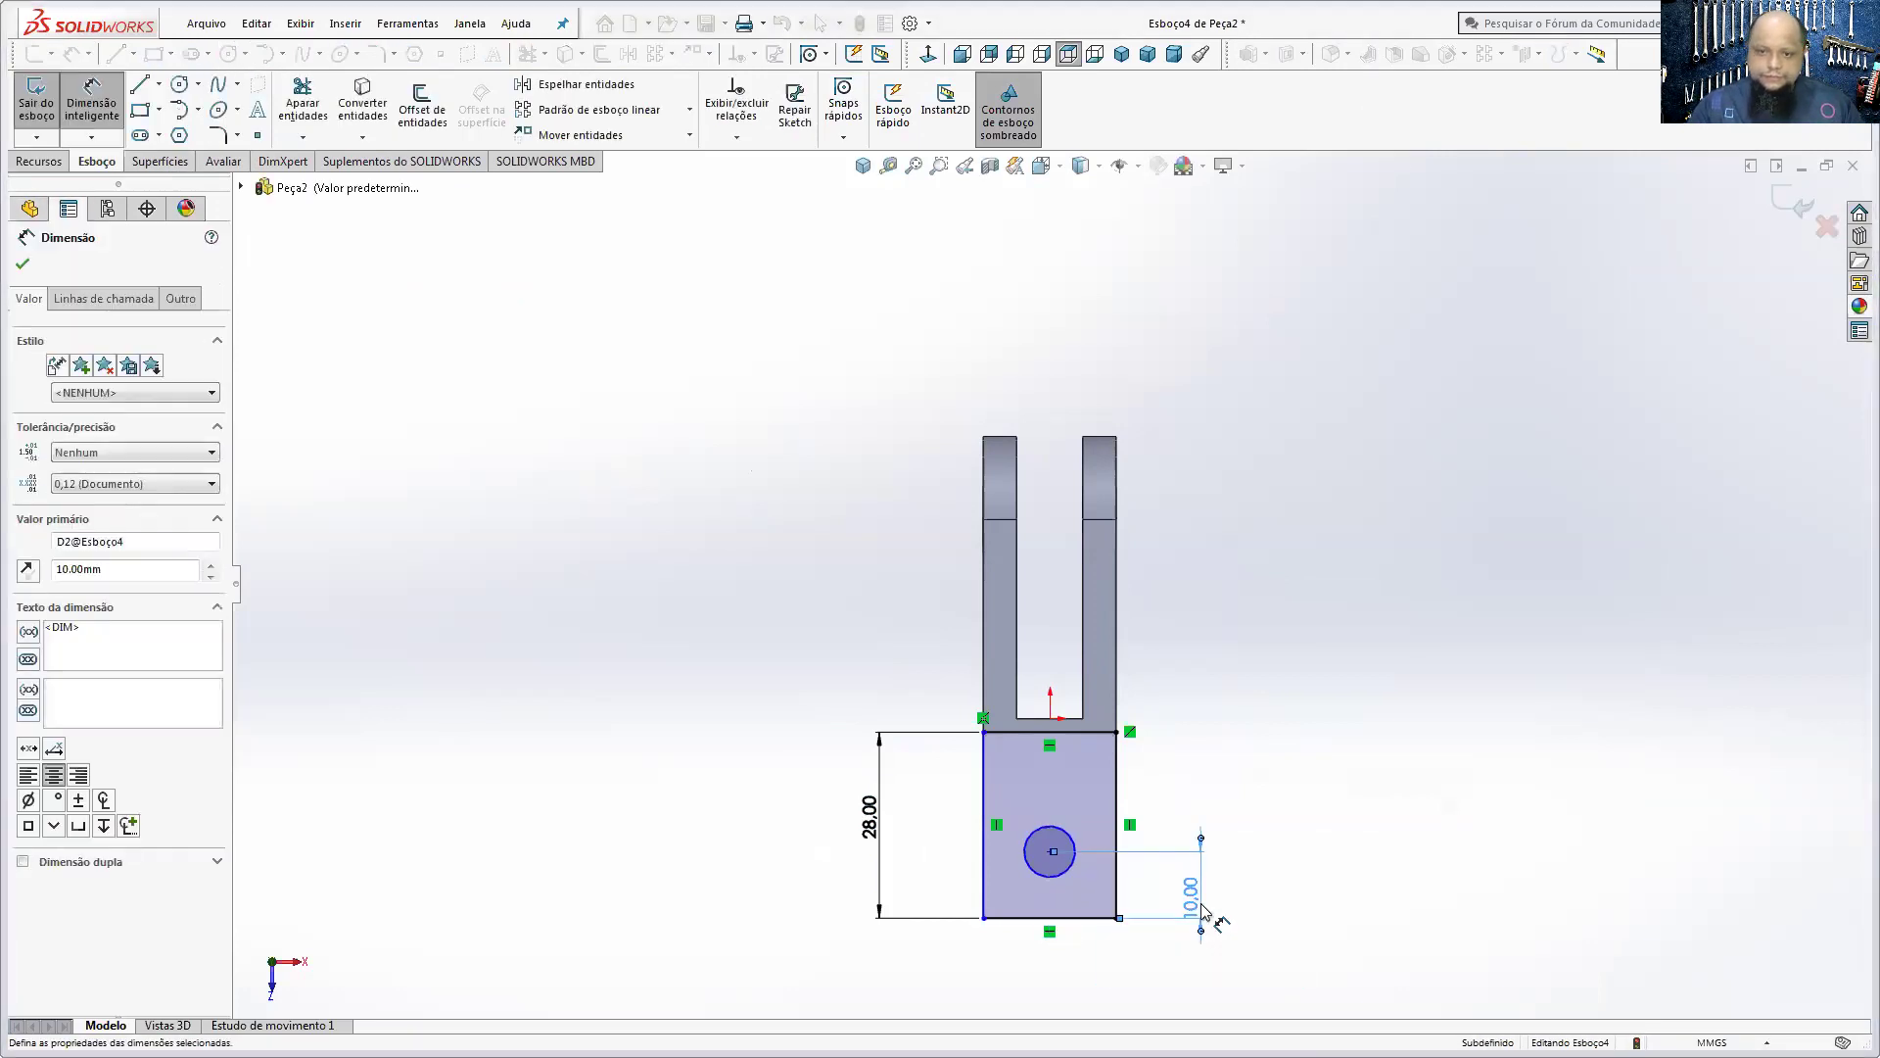
- Give the circle a 10 mm diameter
scroll(1117, 852, down, 5)
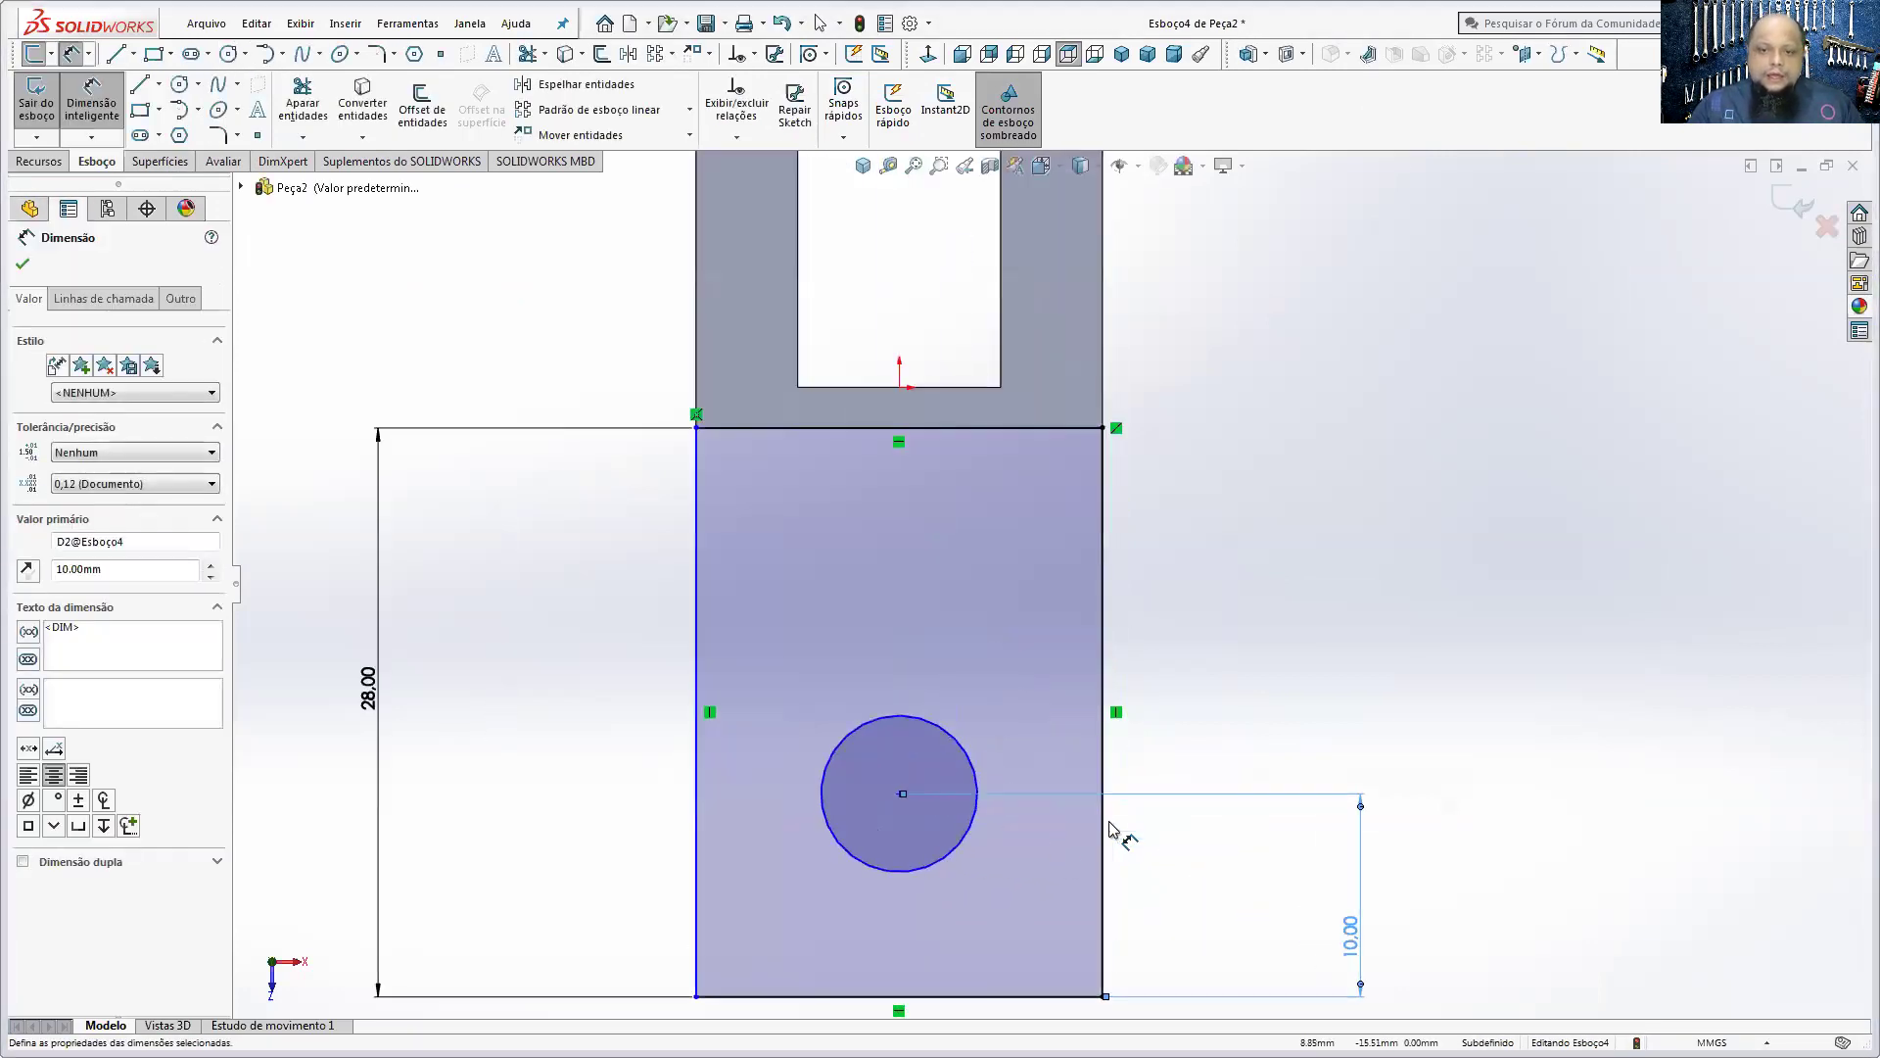
click(967, 838)
click(1309, 642)
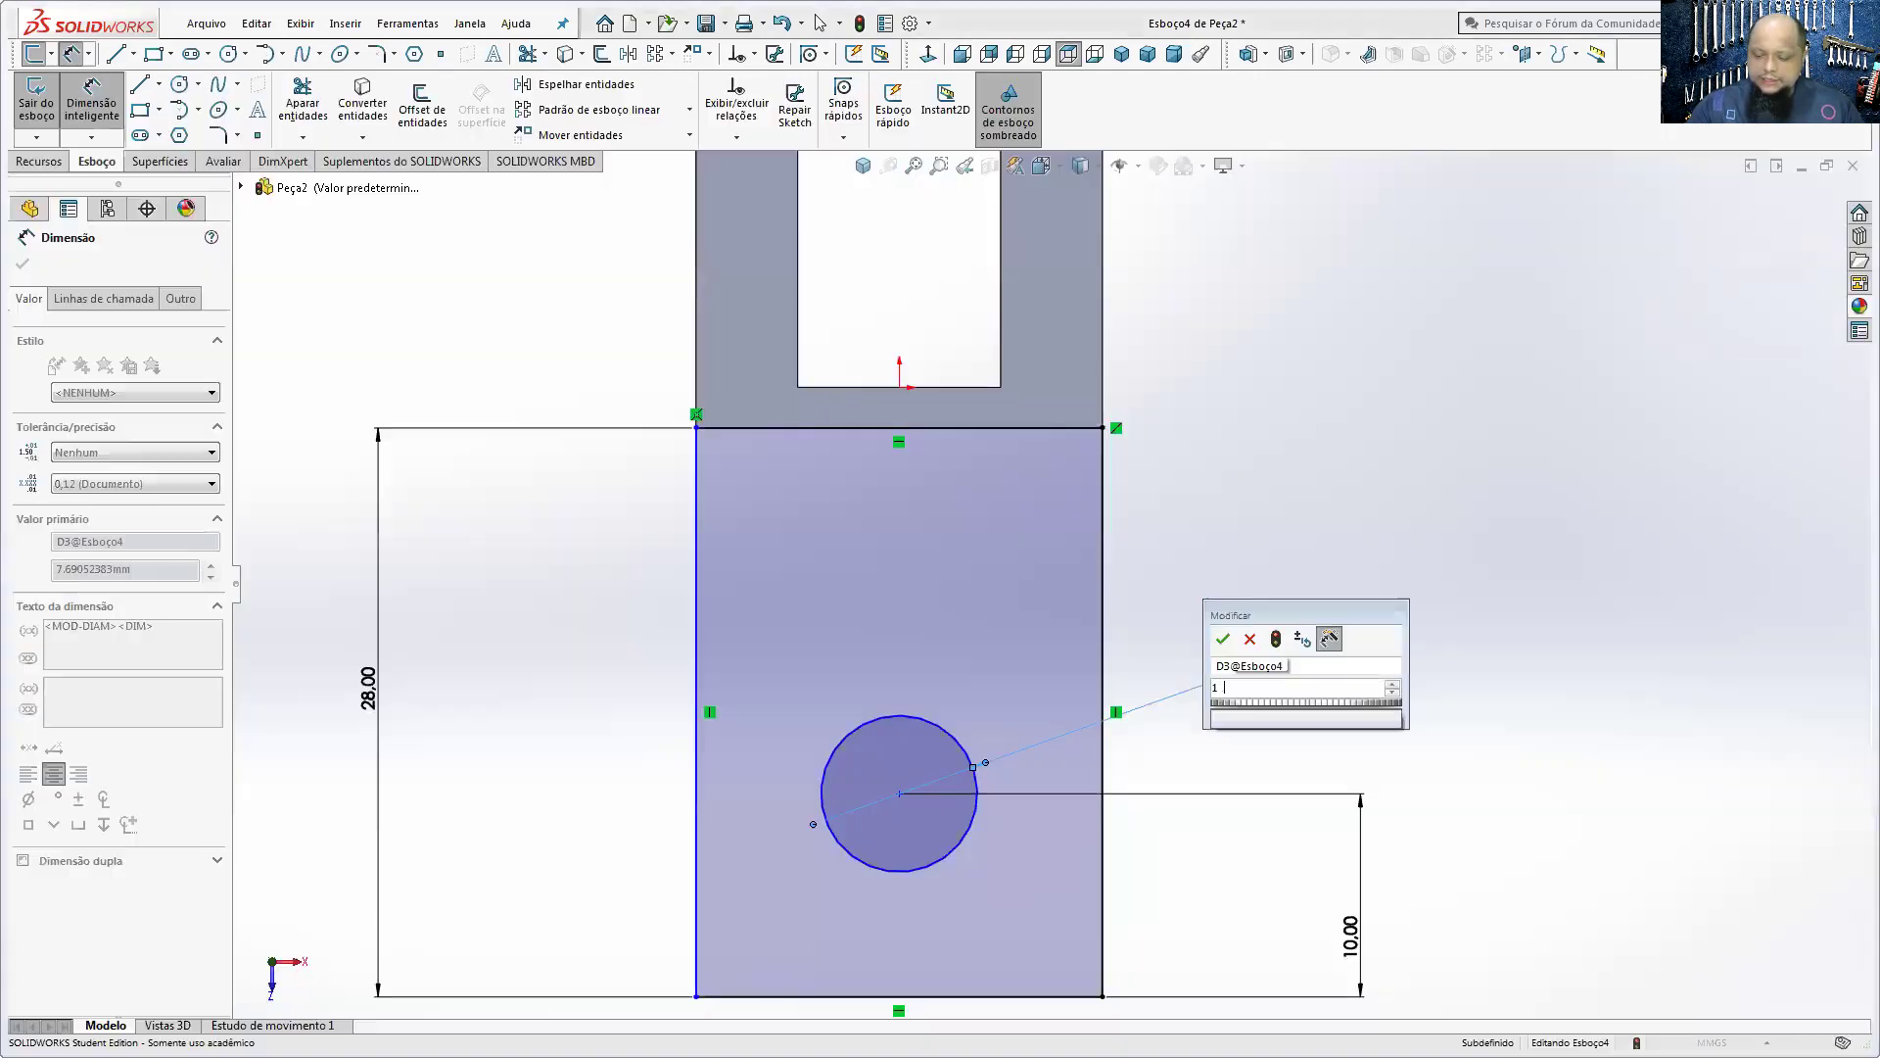
text(10)
key(Return)
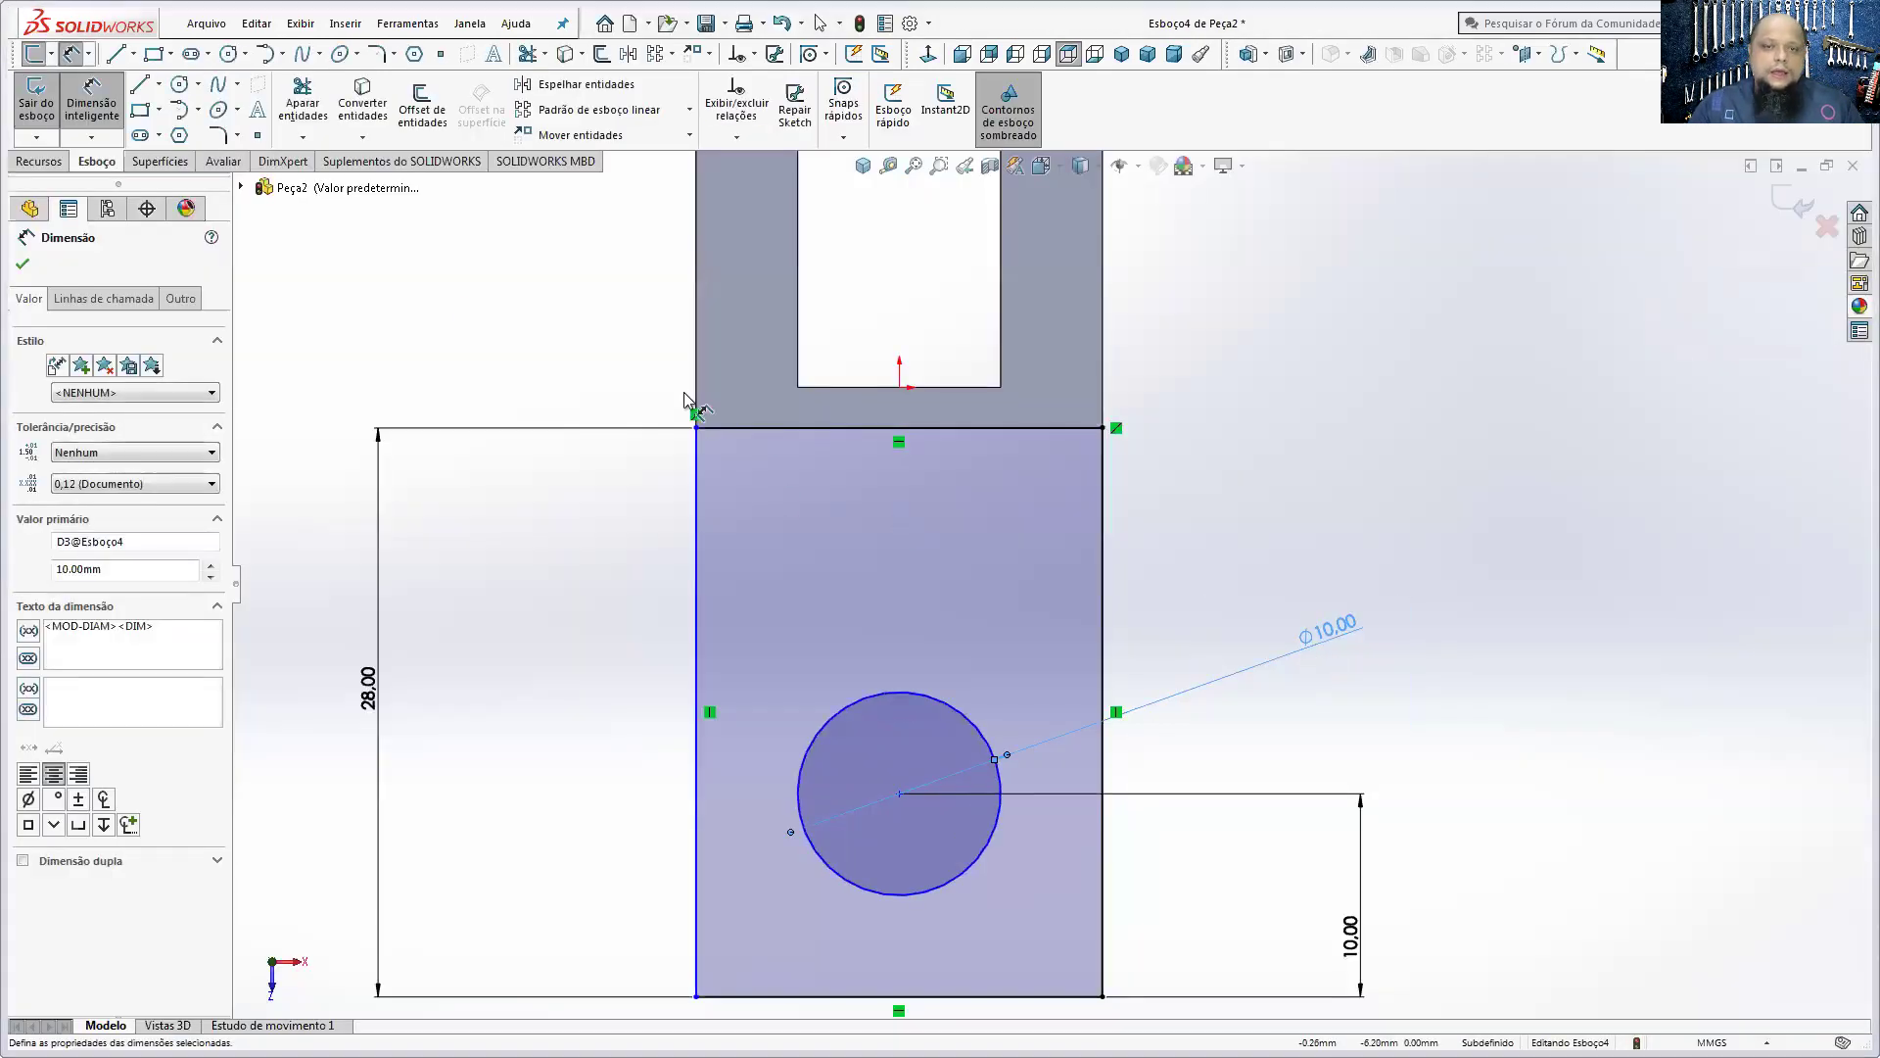
- Align the circle's centre vertically with the sketch origin
click(128, 109)
drag(894, 801, 932, 803)
key(Escape)
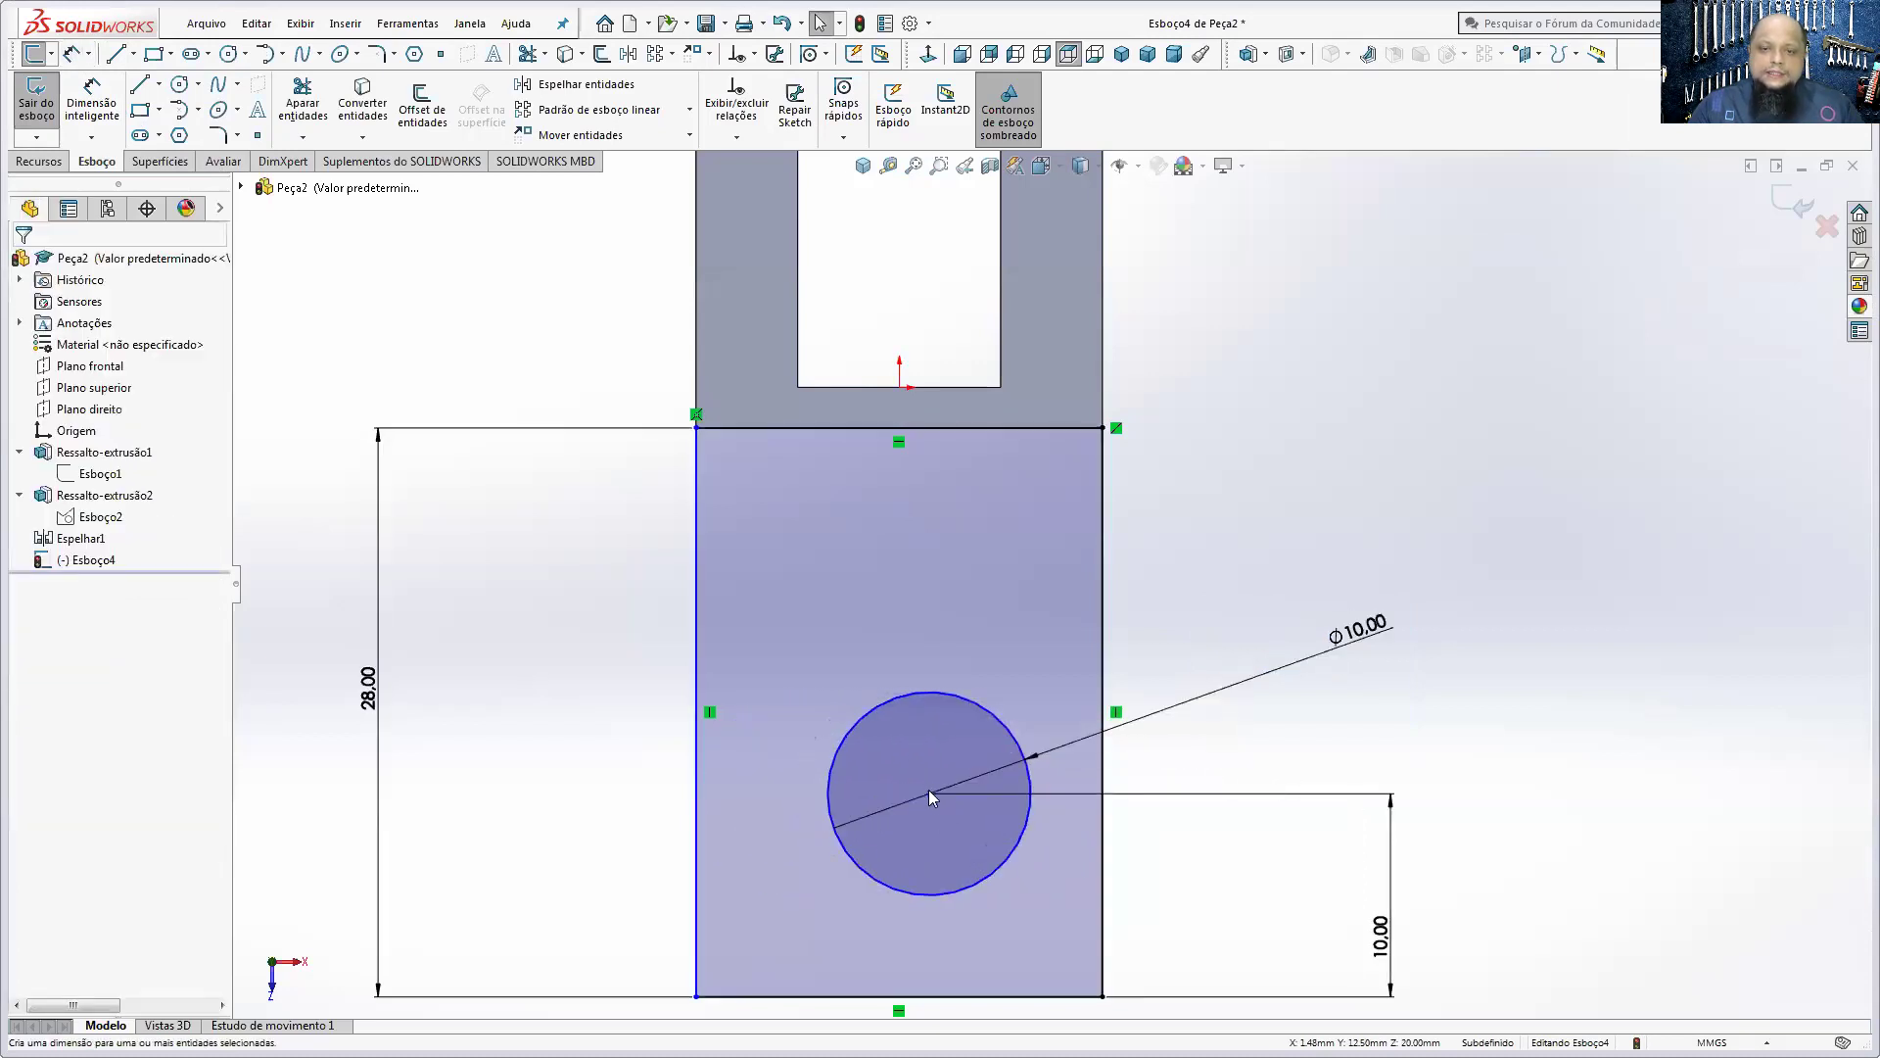
click(929, 793)
ctrl+click(900, 388)
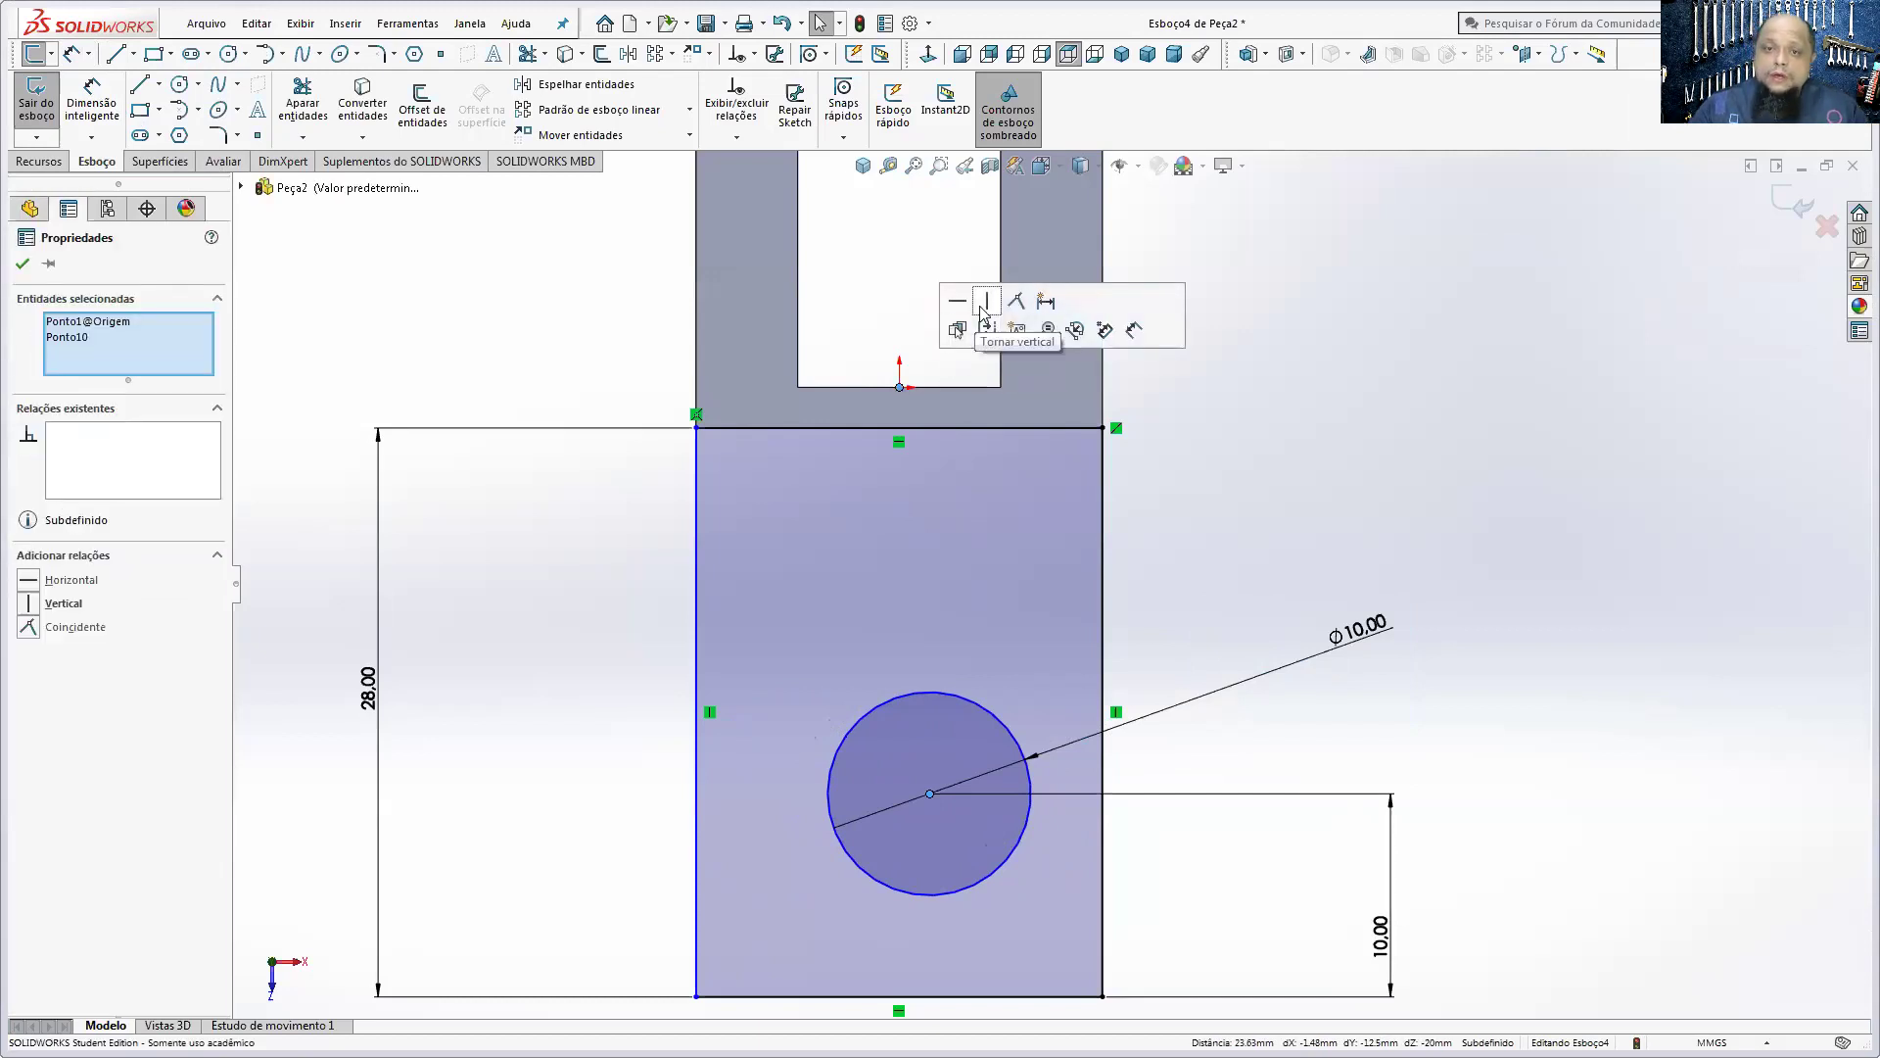
click(987, 302)
click(1456, 570)
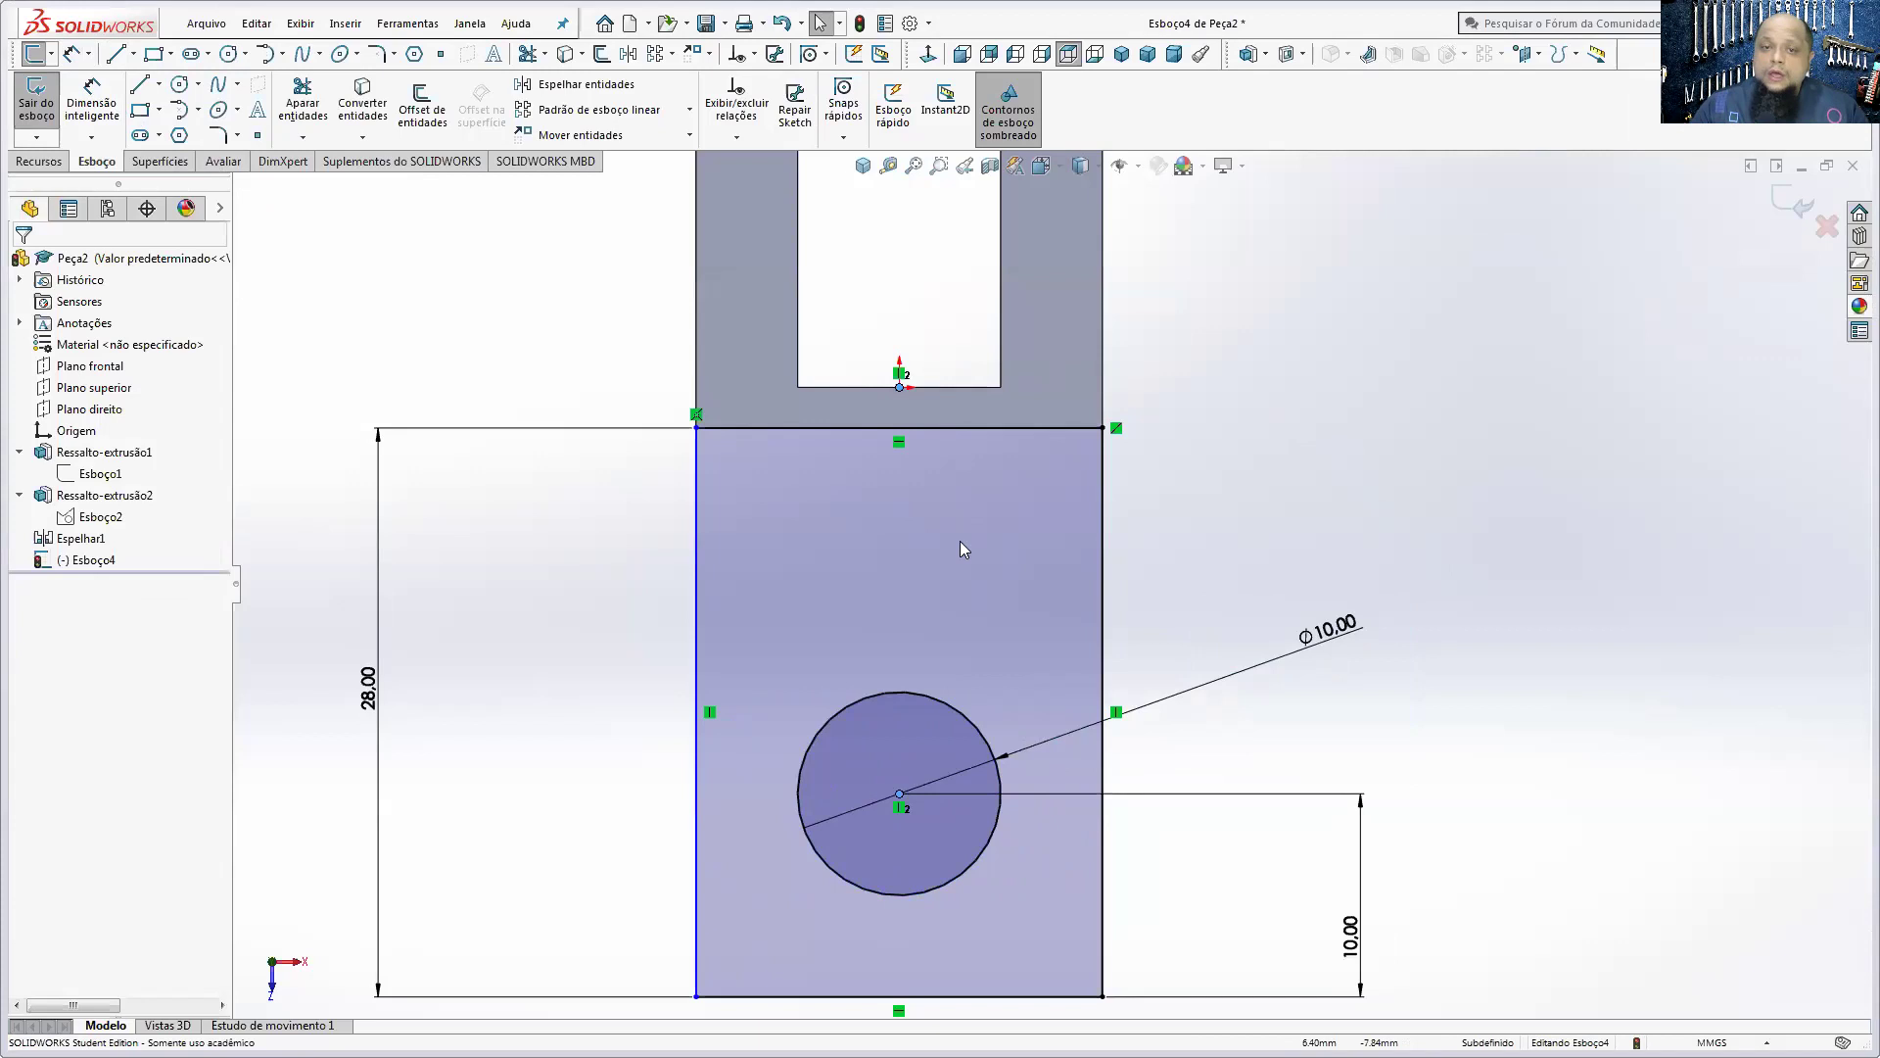
- Make the rectangle's left line collinear with the part's left edge, then view isometrically
click(690, 556)
drag(689, 562, 567, 582)
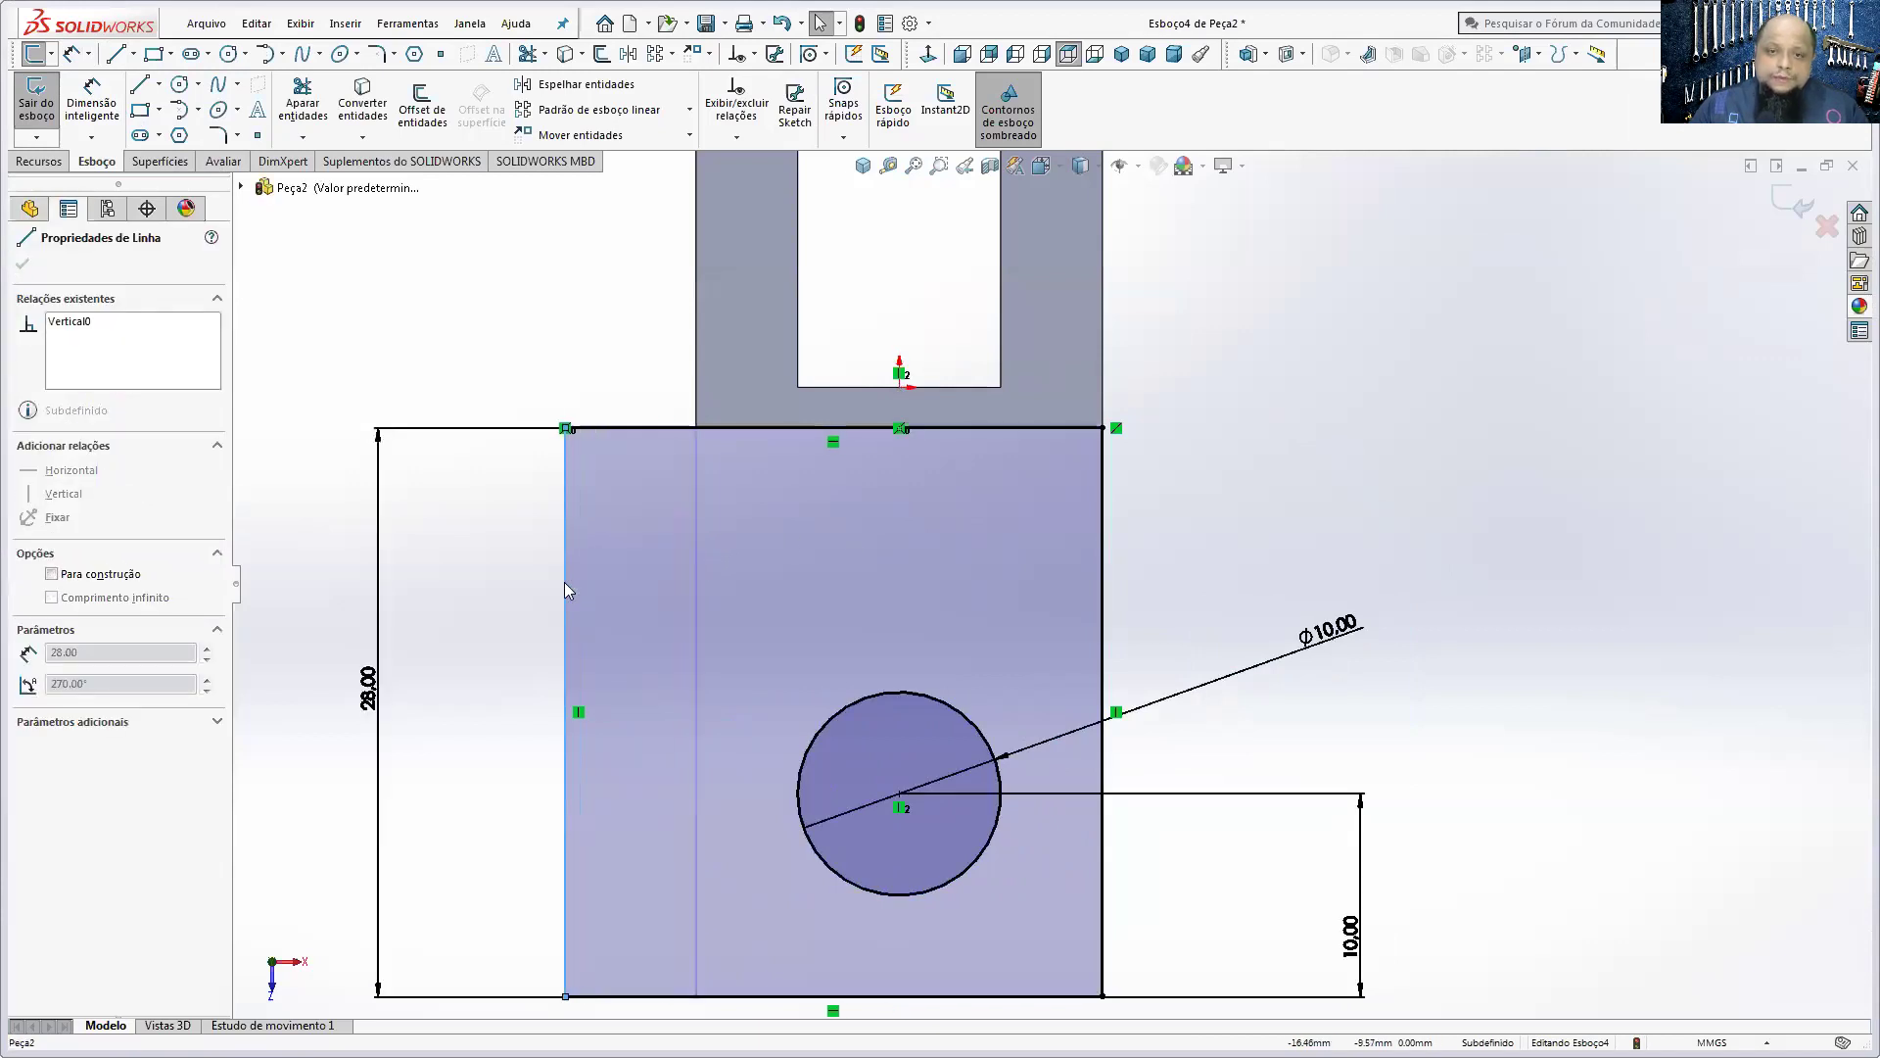
click(617, 388)
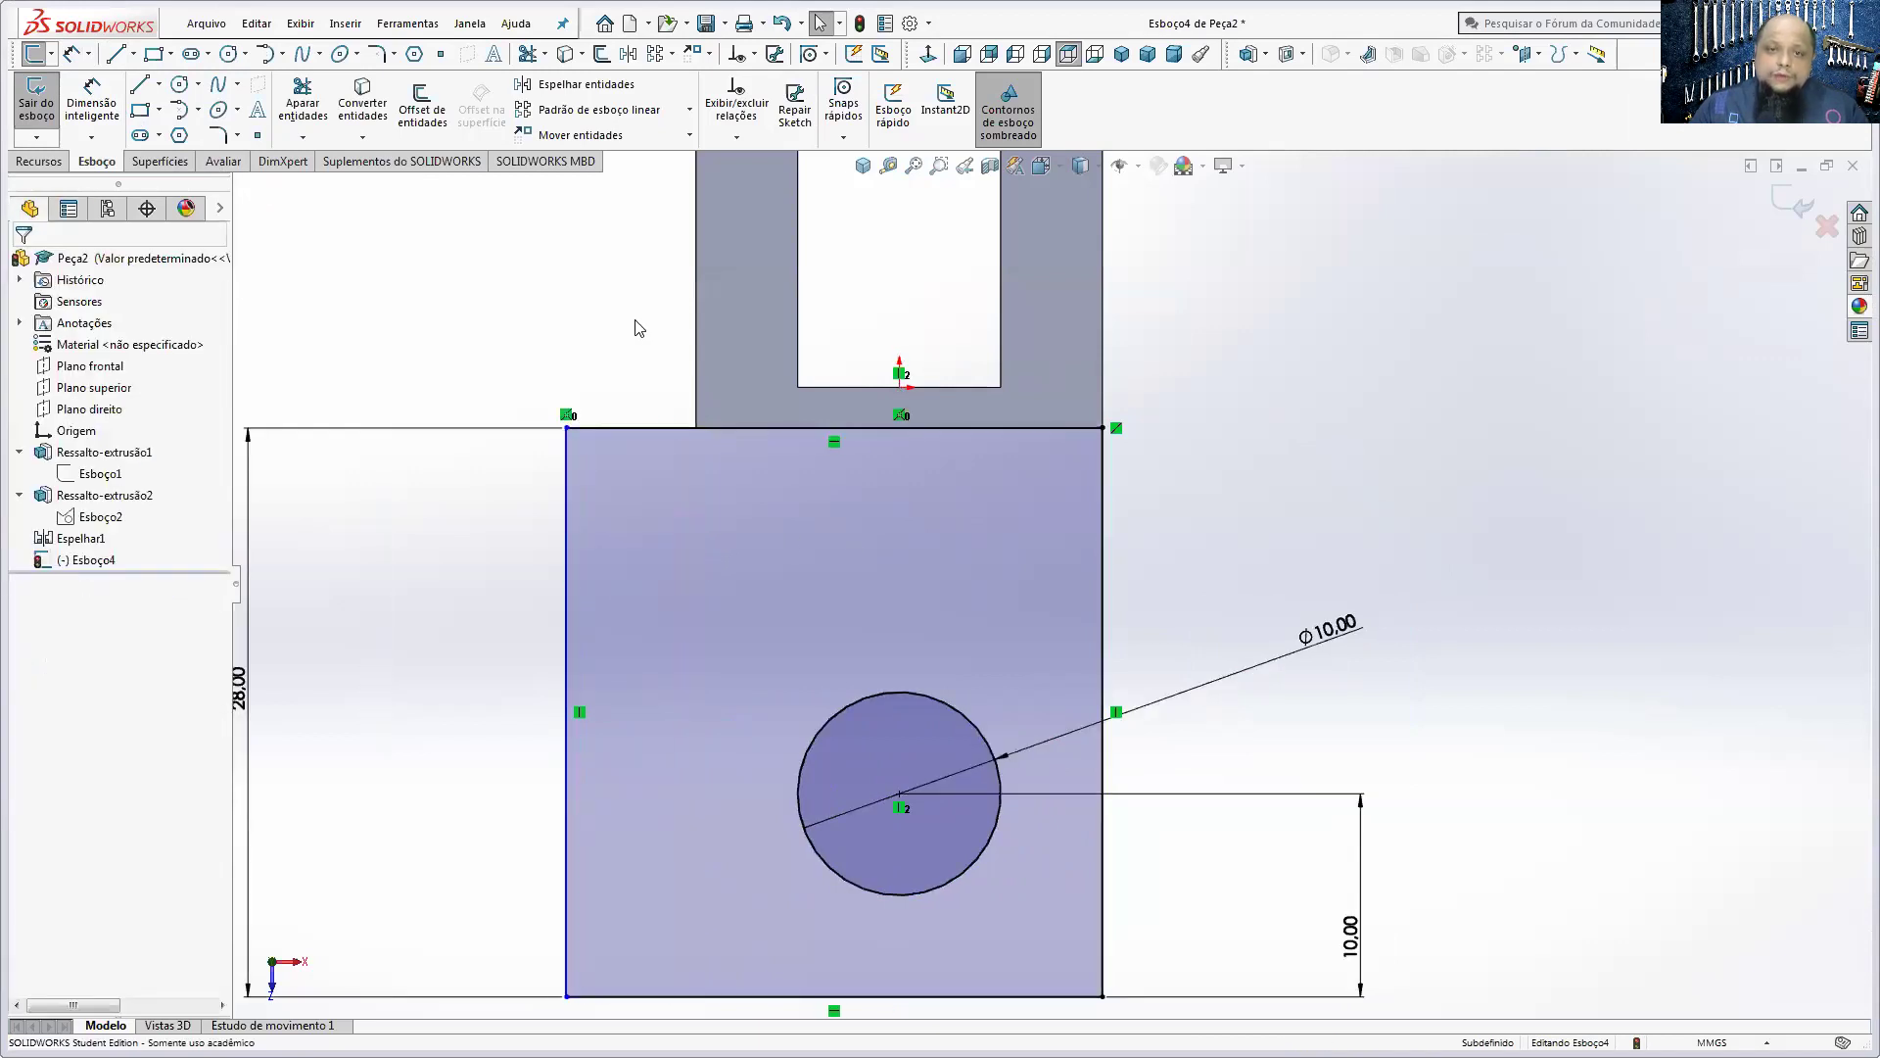
click(696, 327)
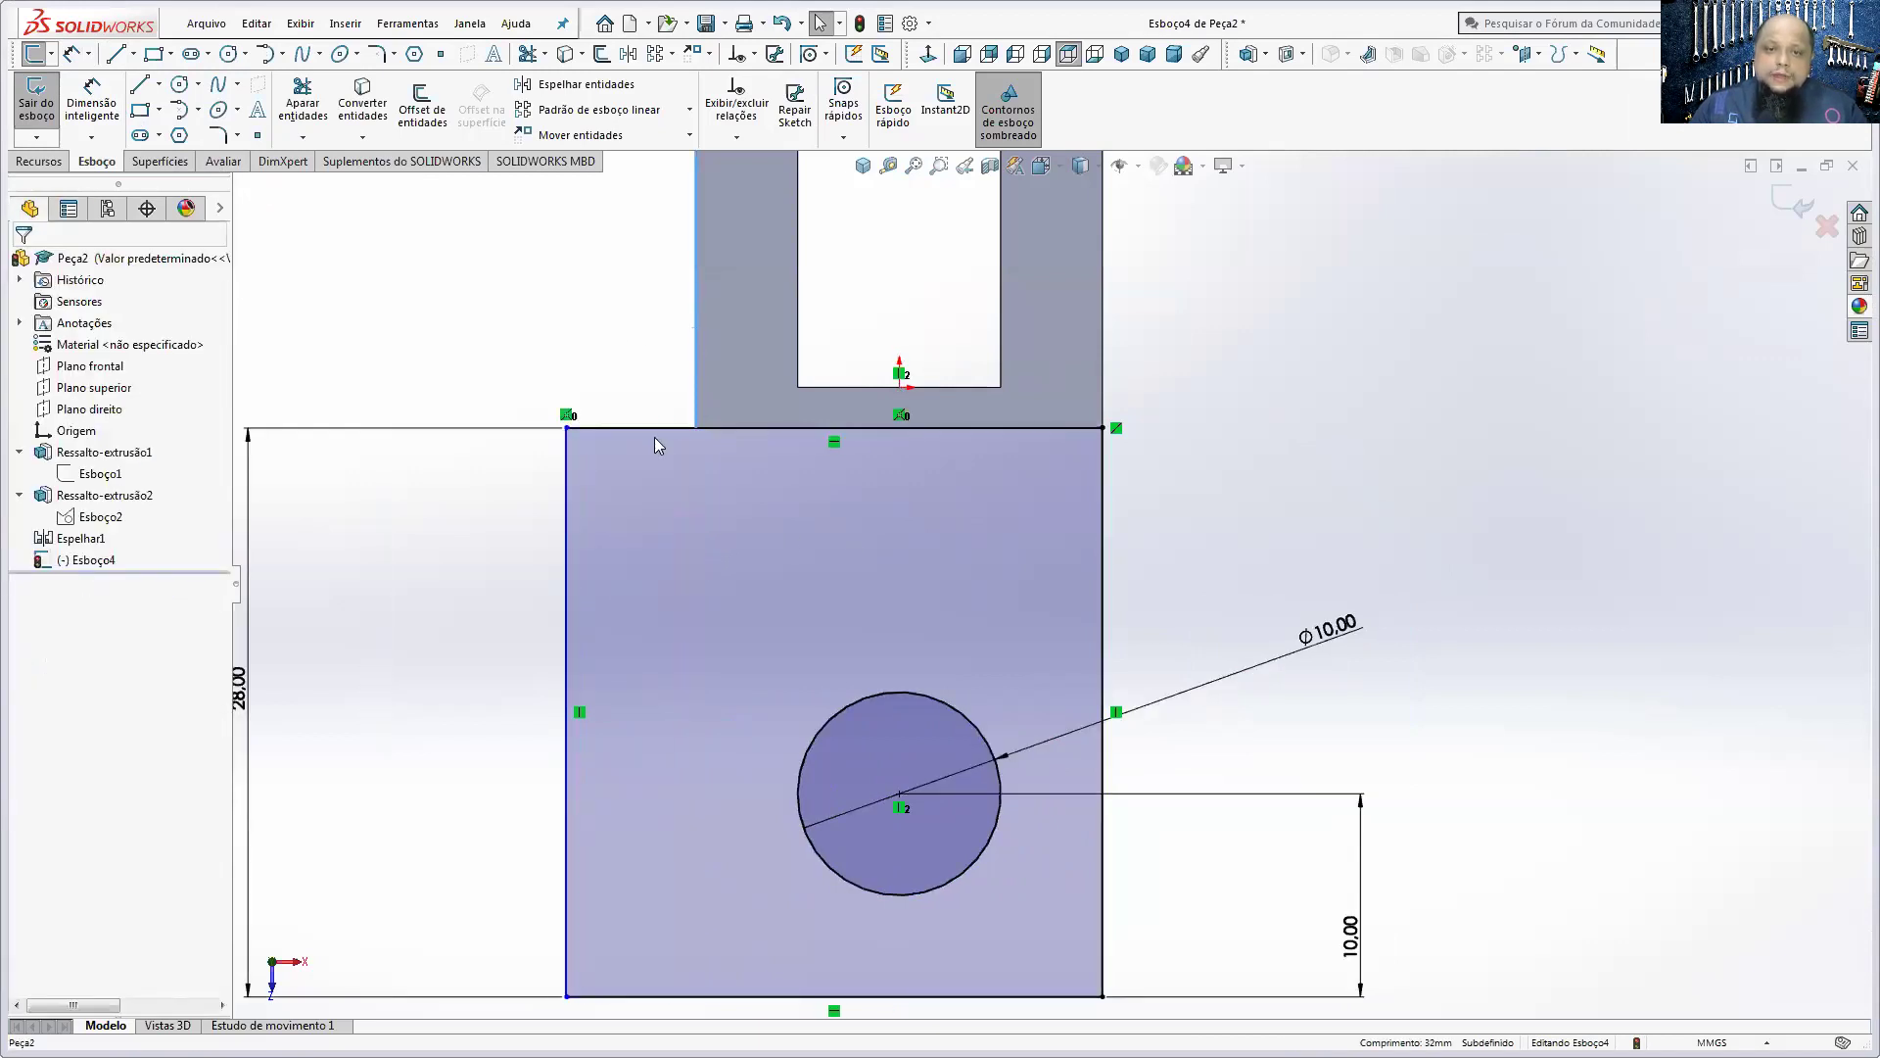
ctrl+click(568, 485)
click(637, 391)
click(1279, 437)
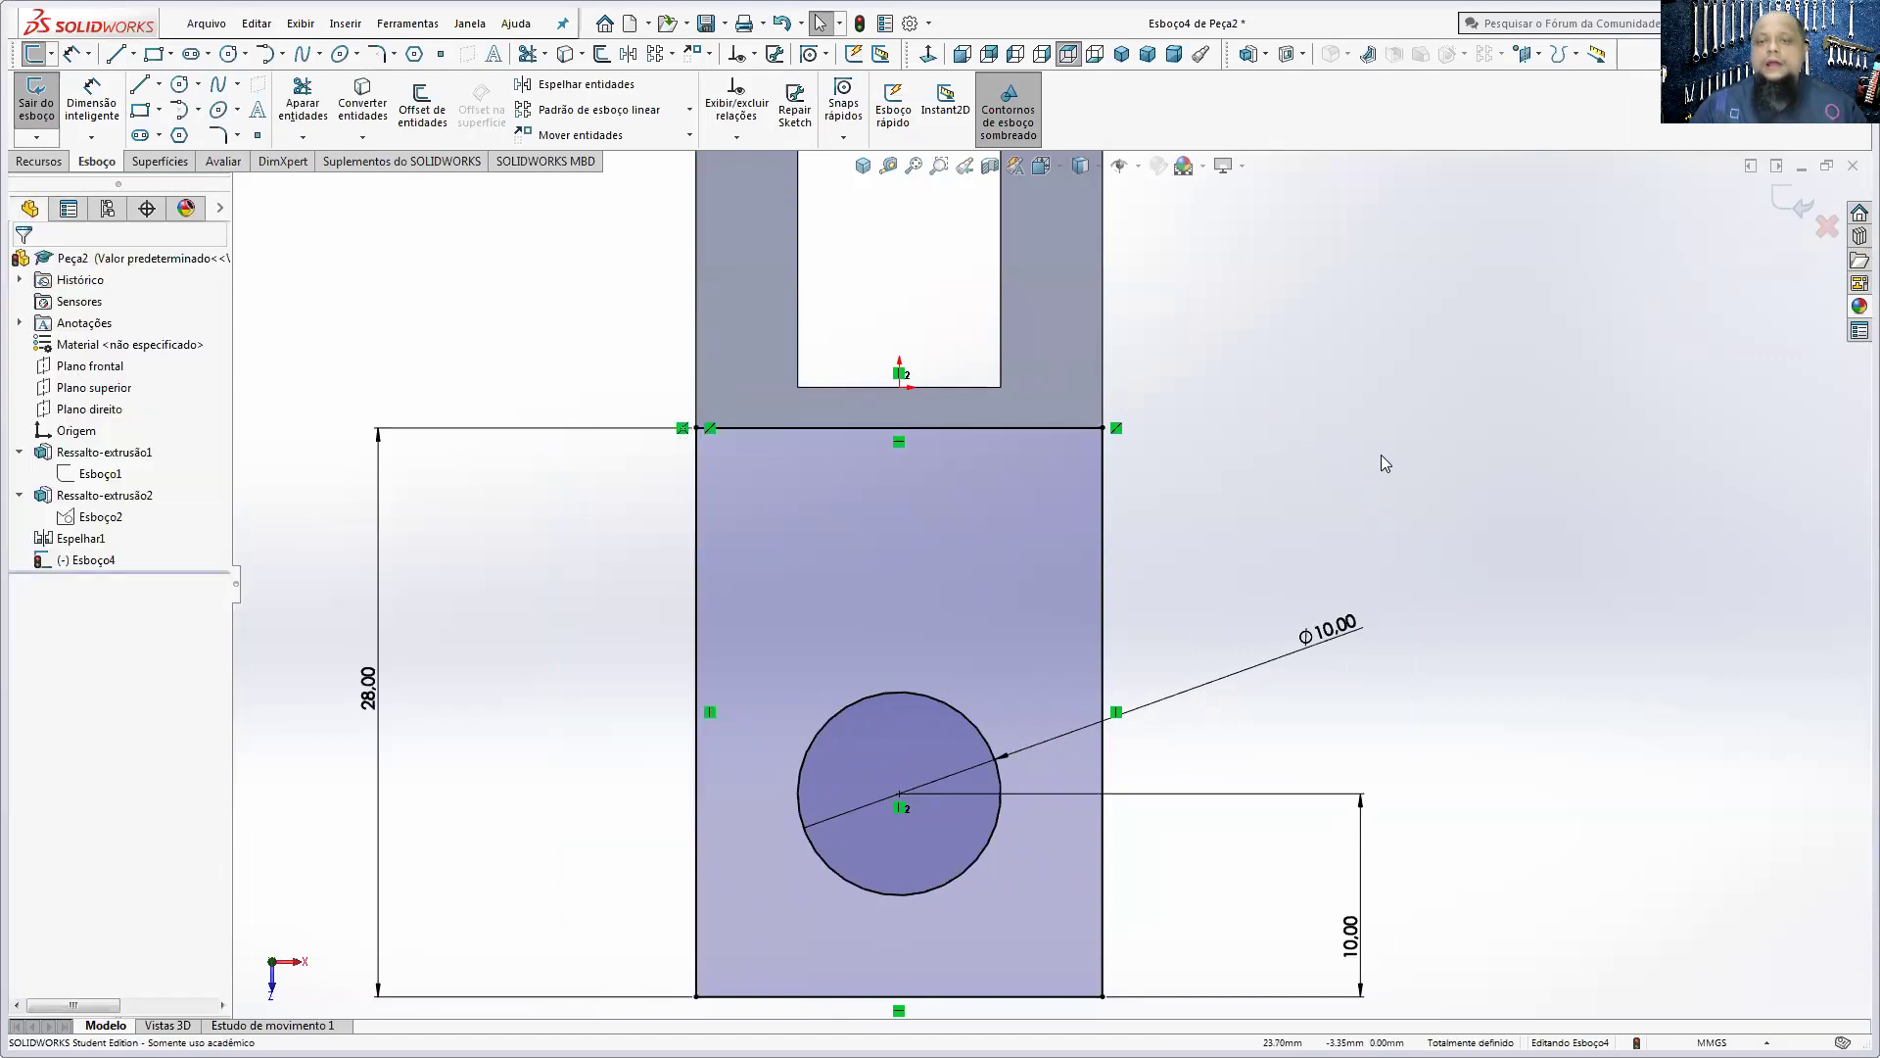
key(f)
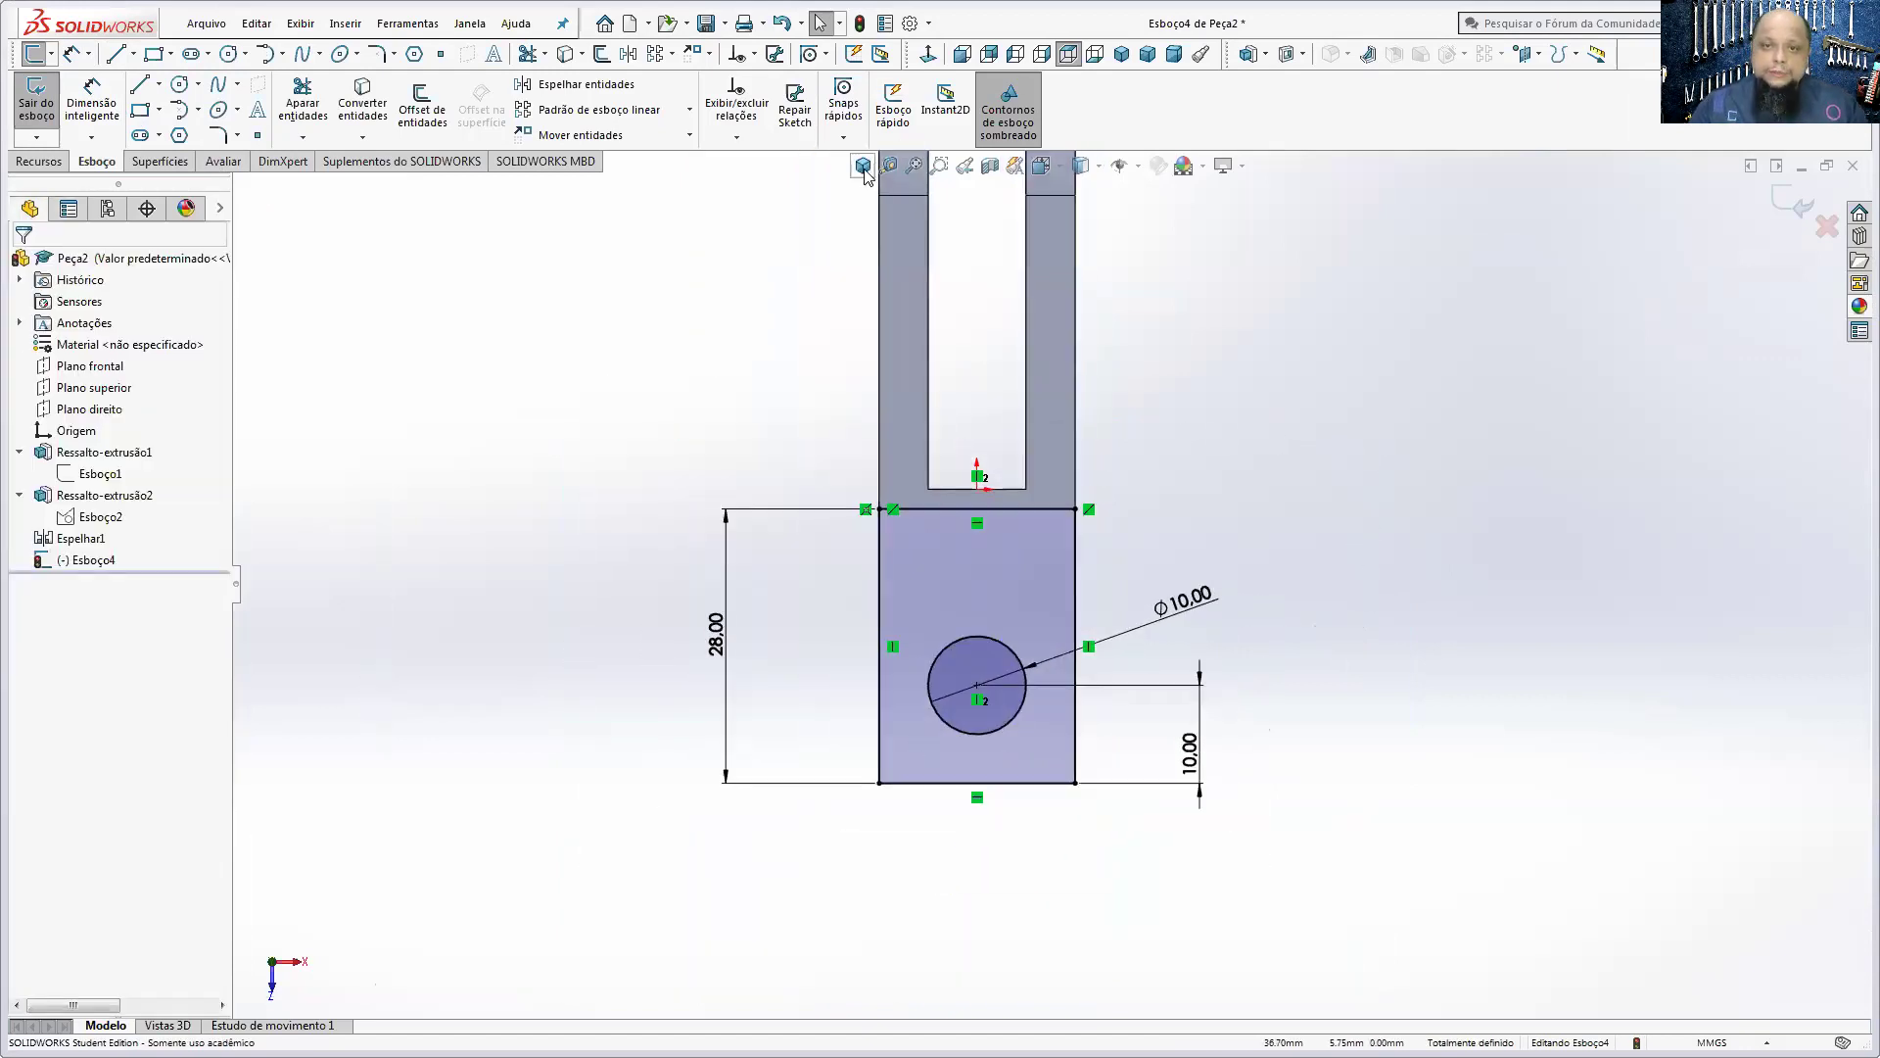
key(ctrl+7)
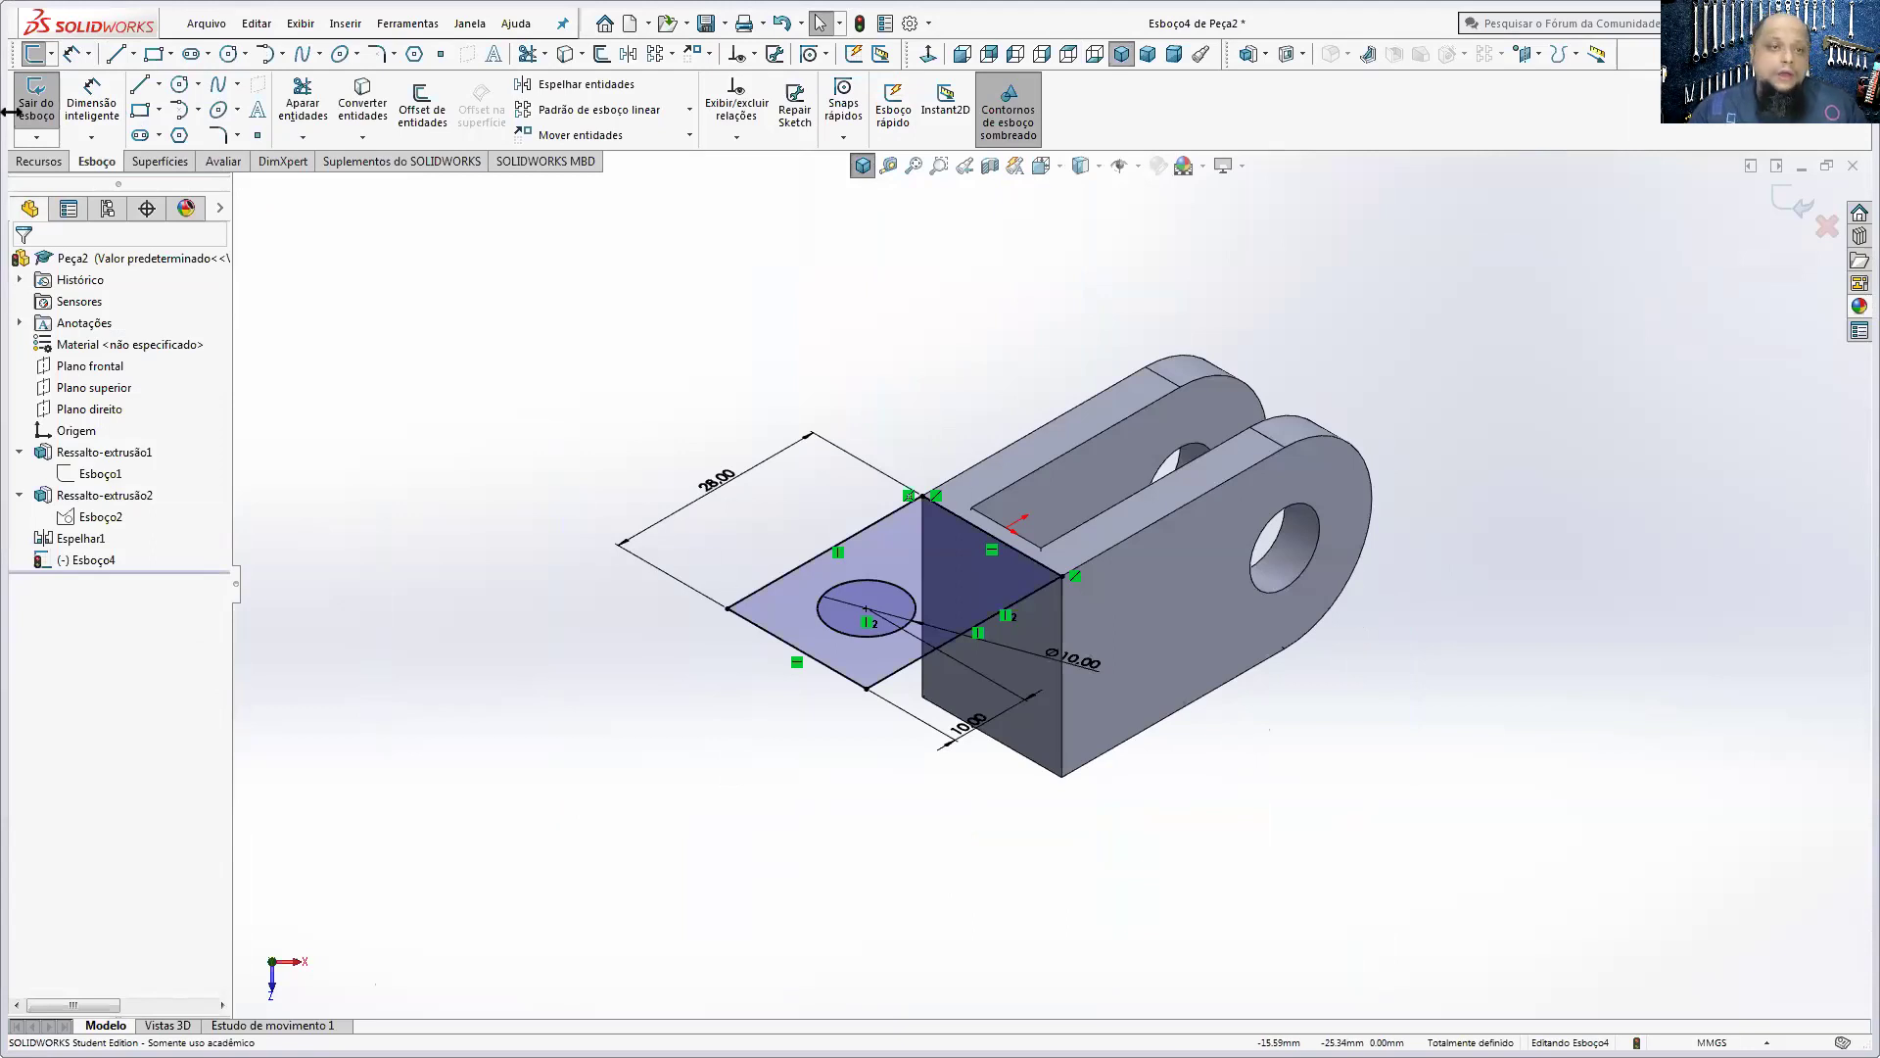
- Extrude Esboço4 6.5 mm in the reversed direction as Ressalto-extrusão3
click(39, 161)
click(53, 106)
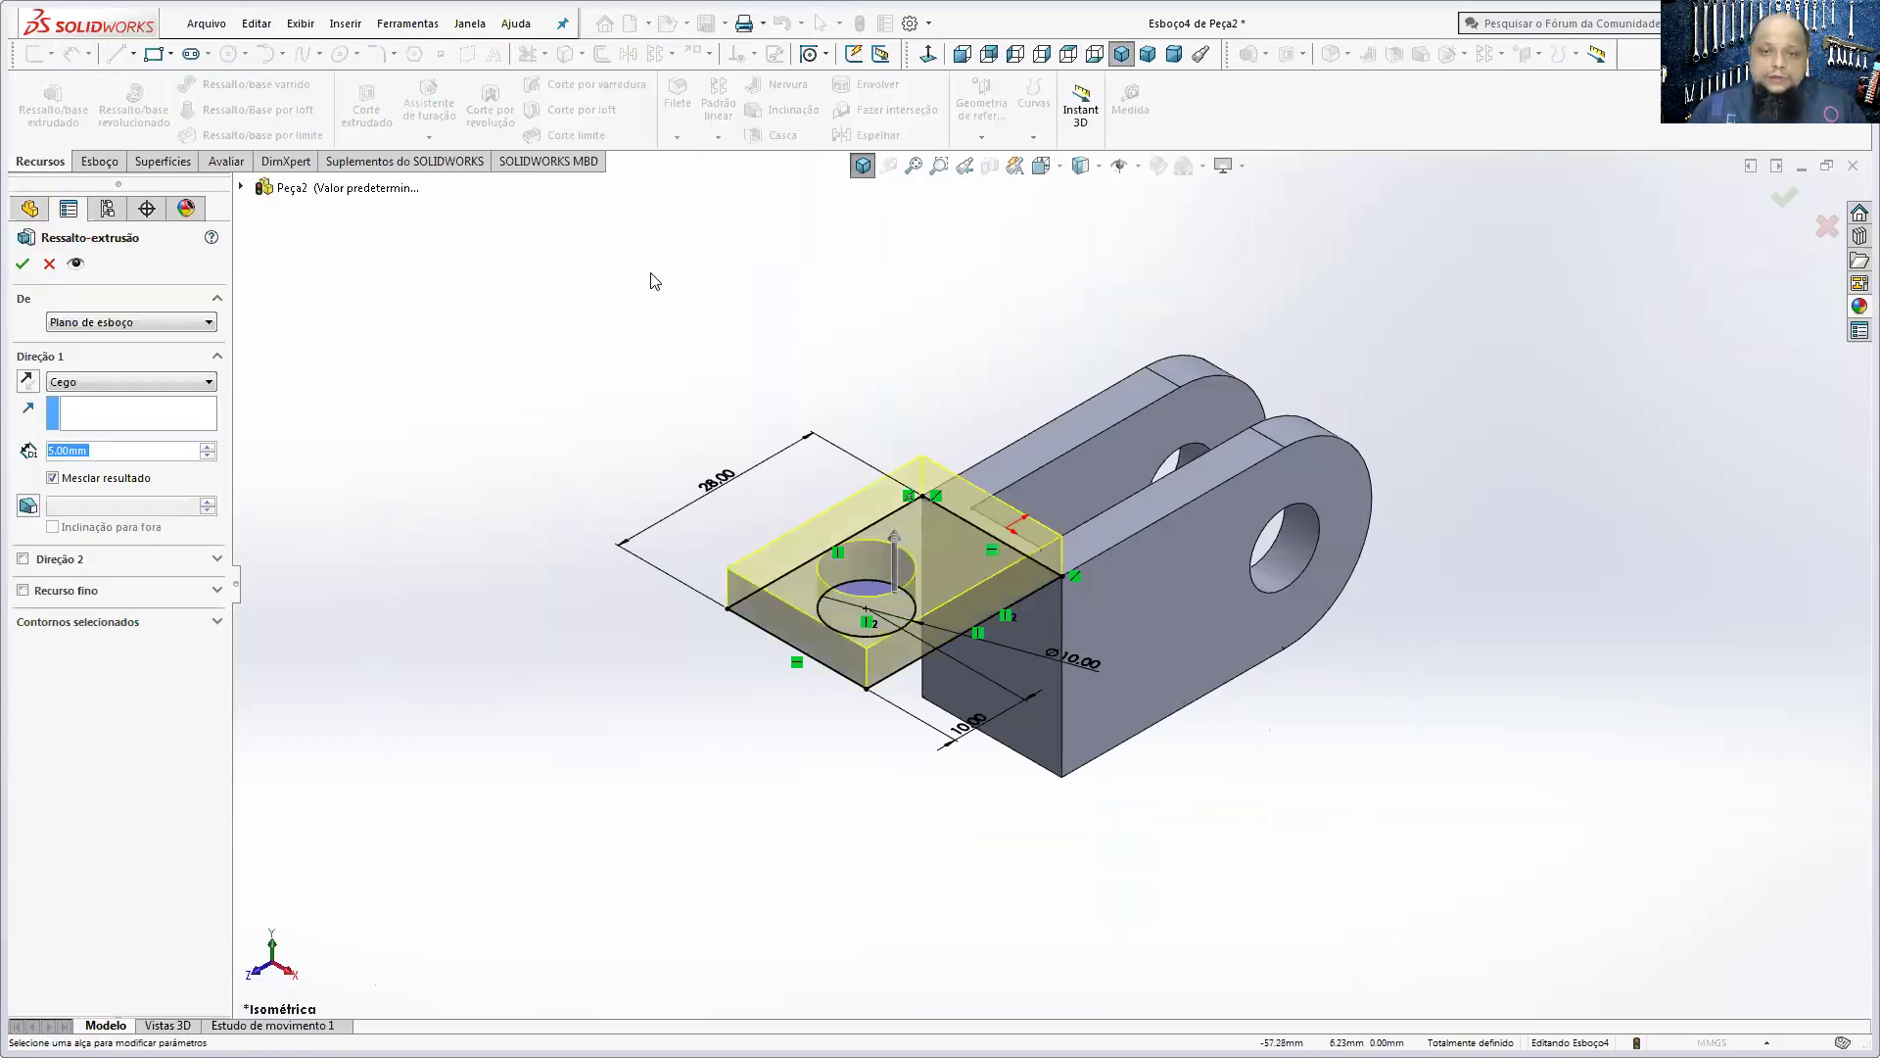
click(30, 381)
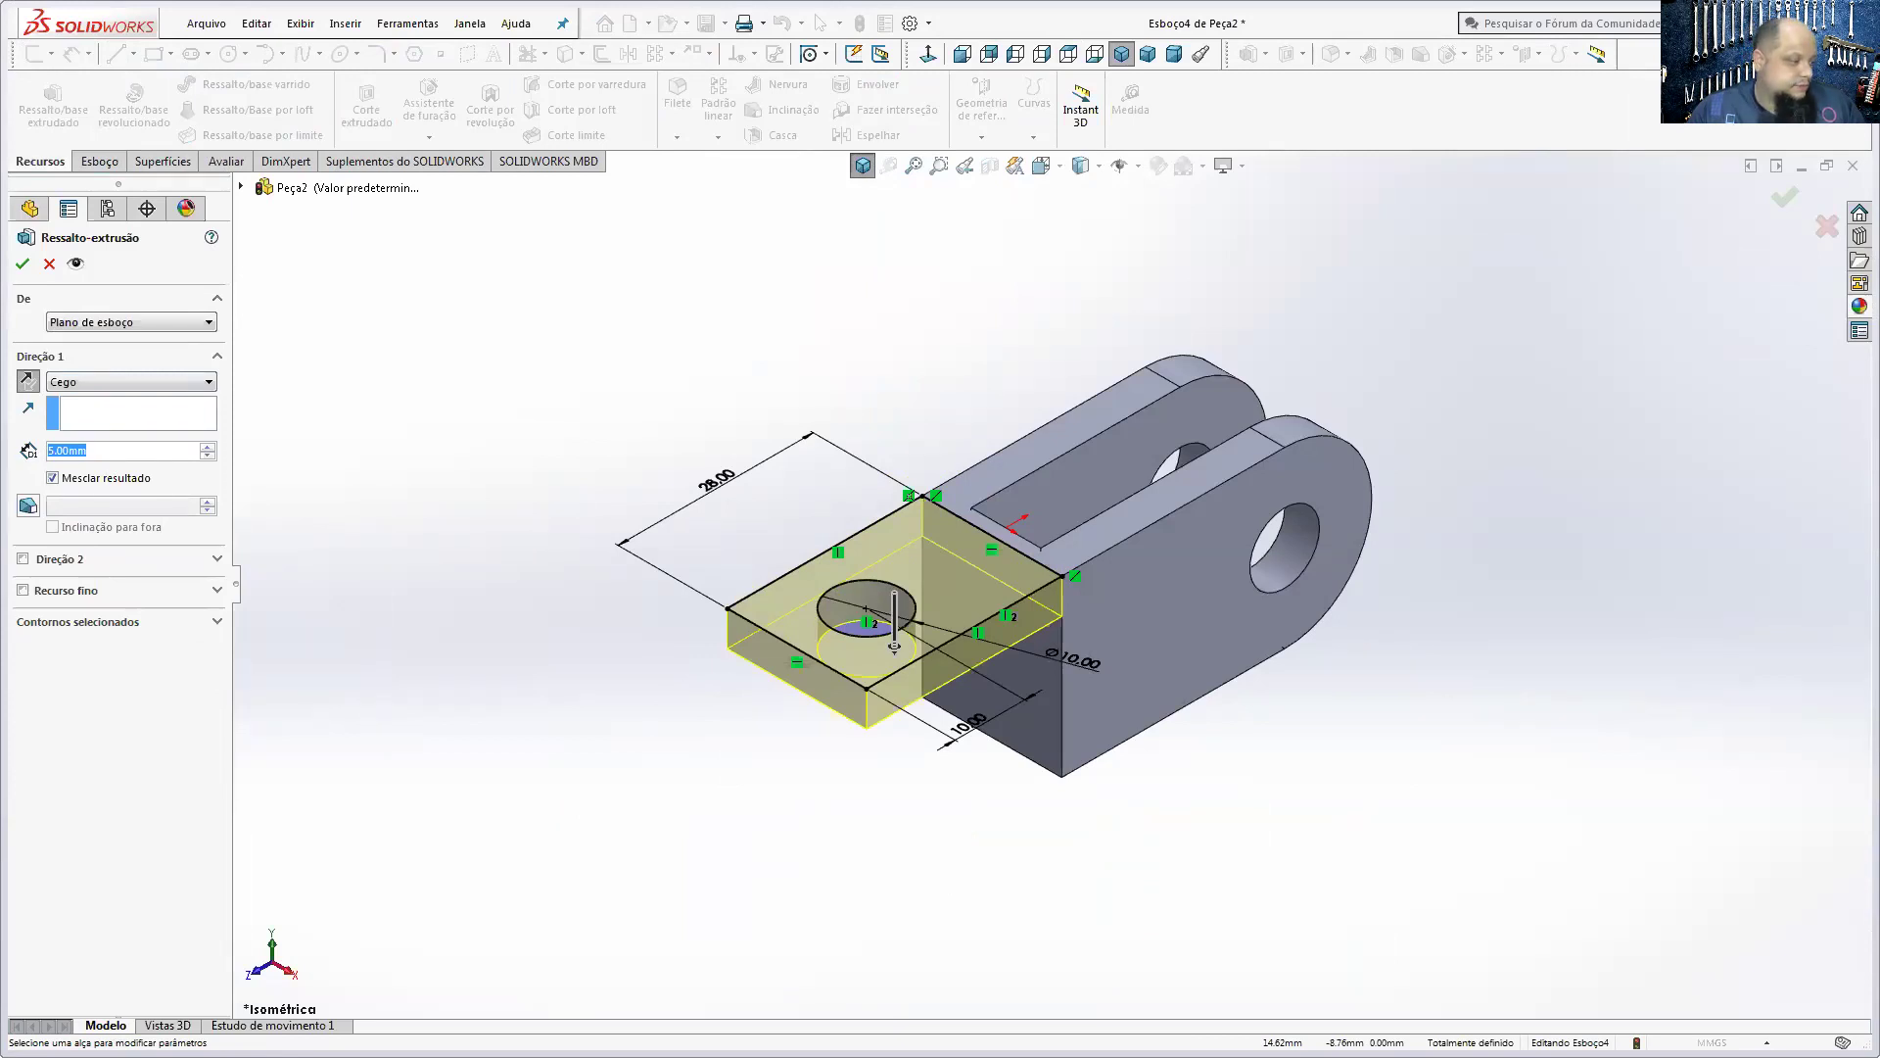
key(alt+Tab)
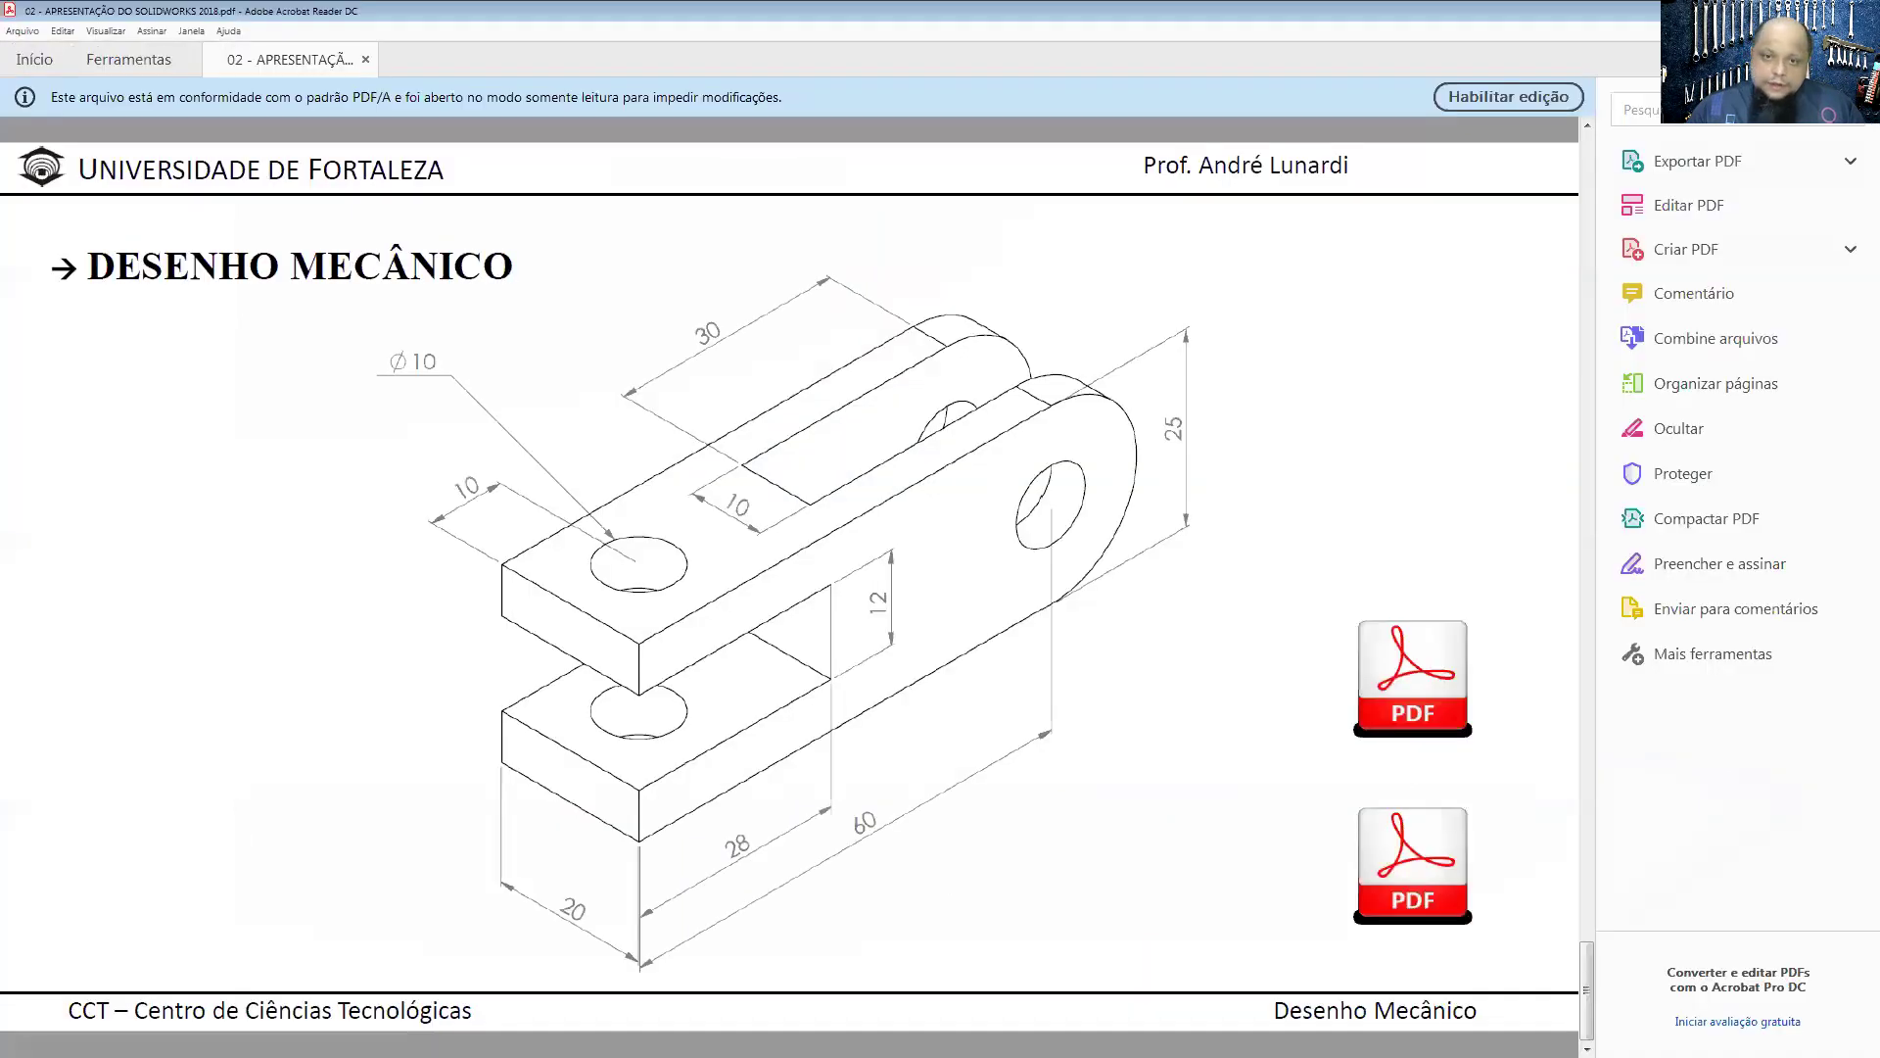
key(alt+Tab)
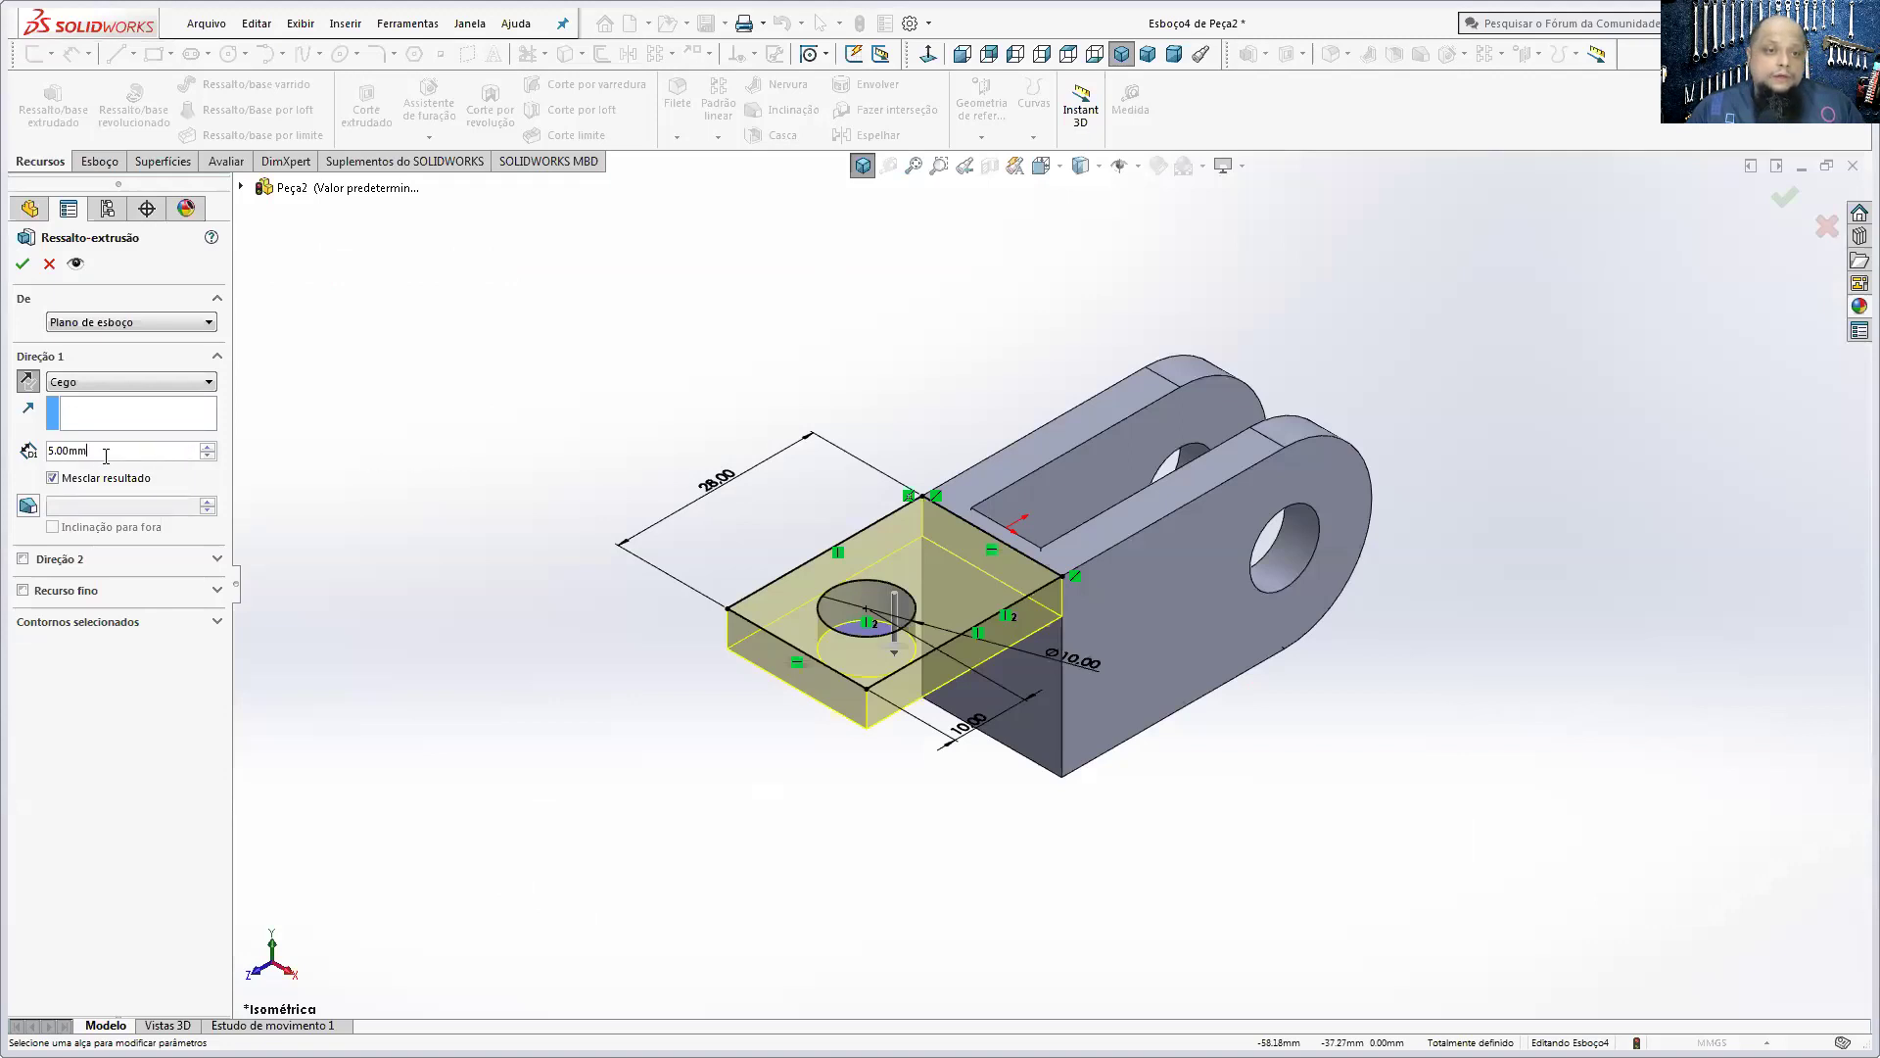
text(6.5)
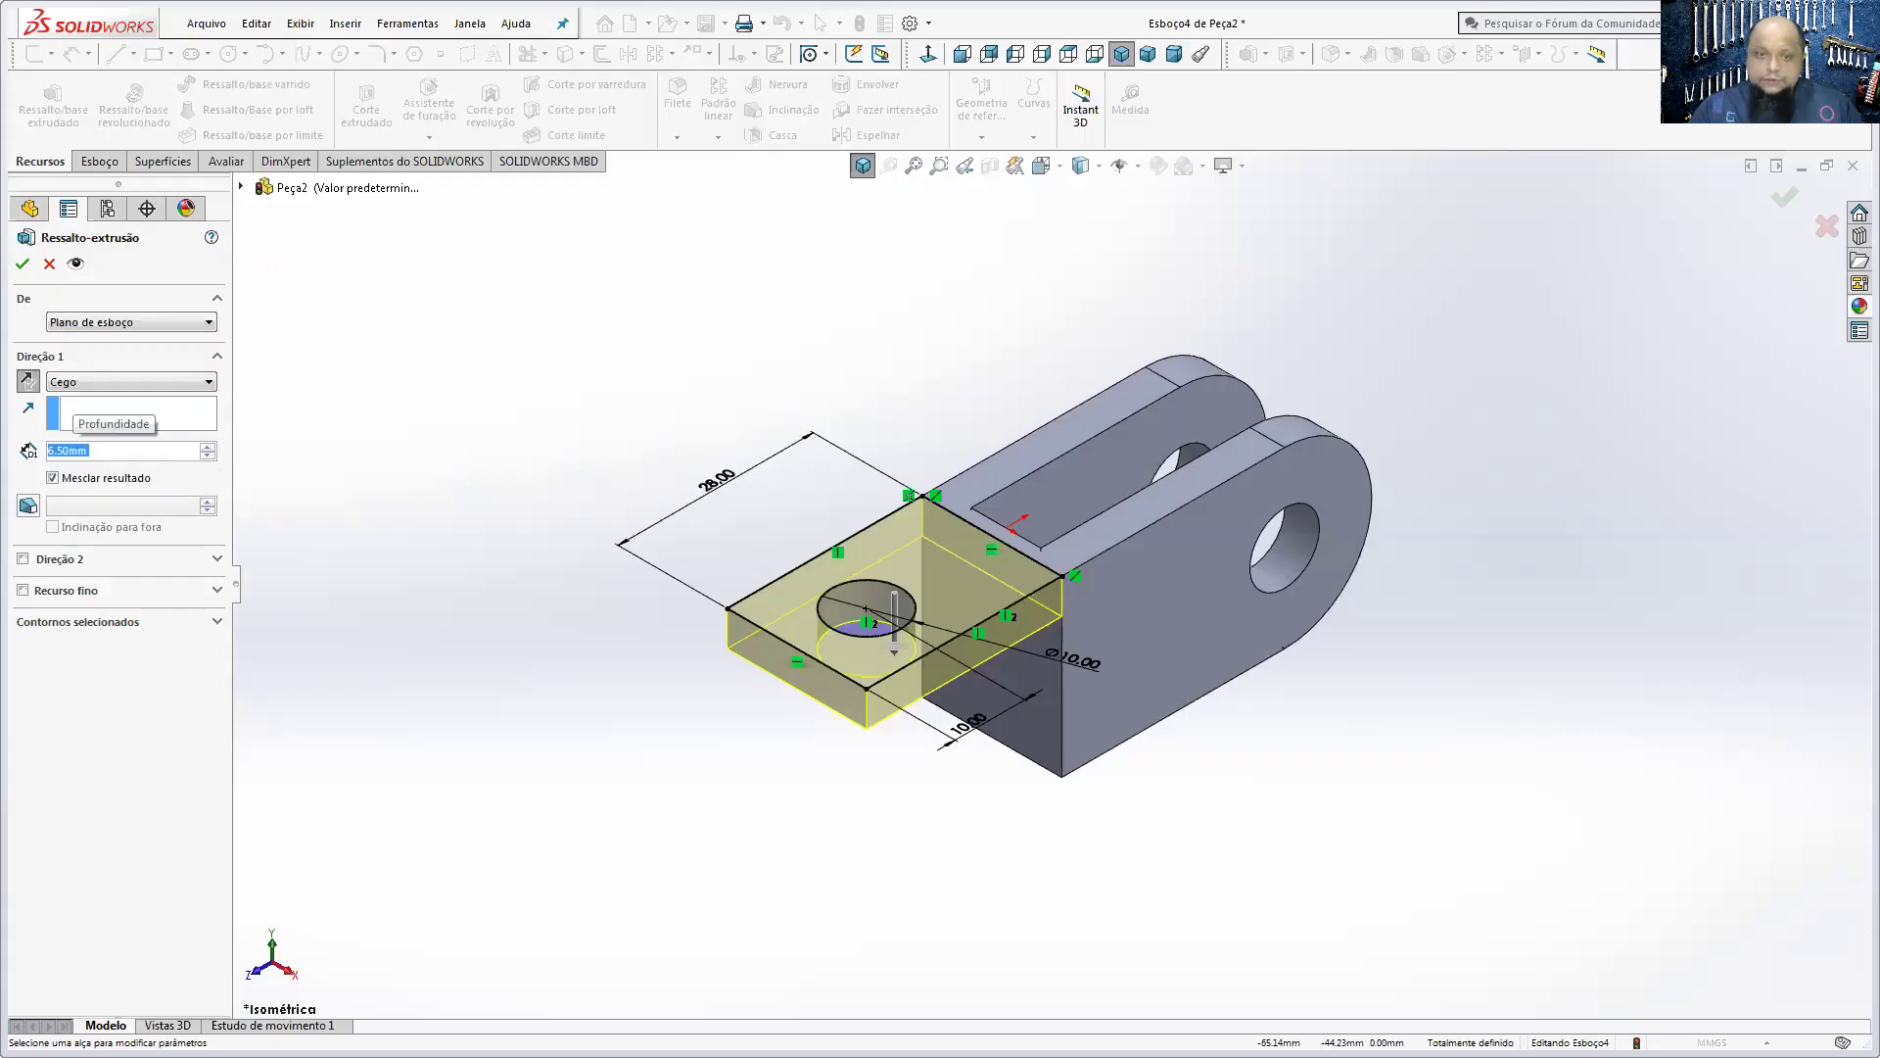
key(Return)
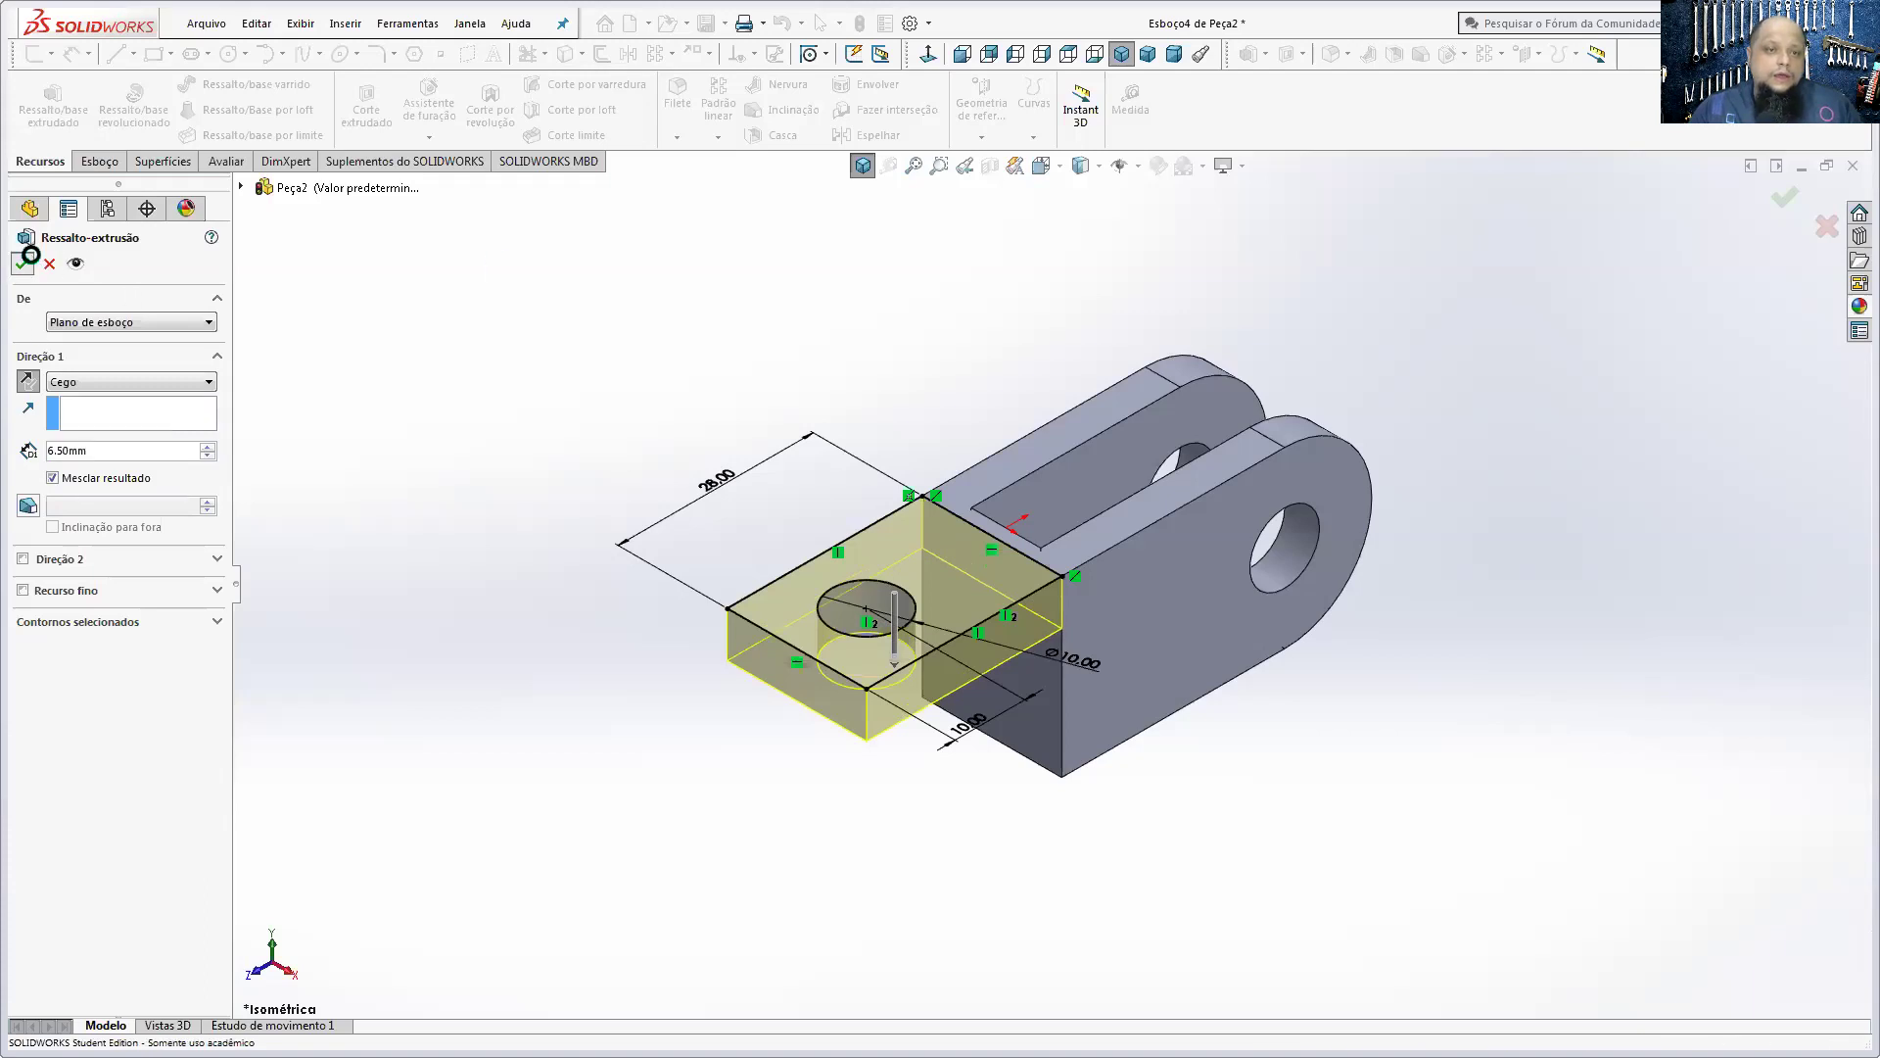
click(22, 263)
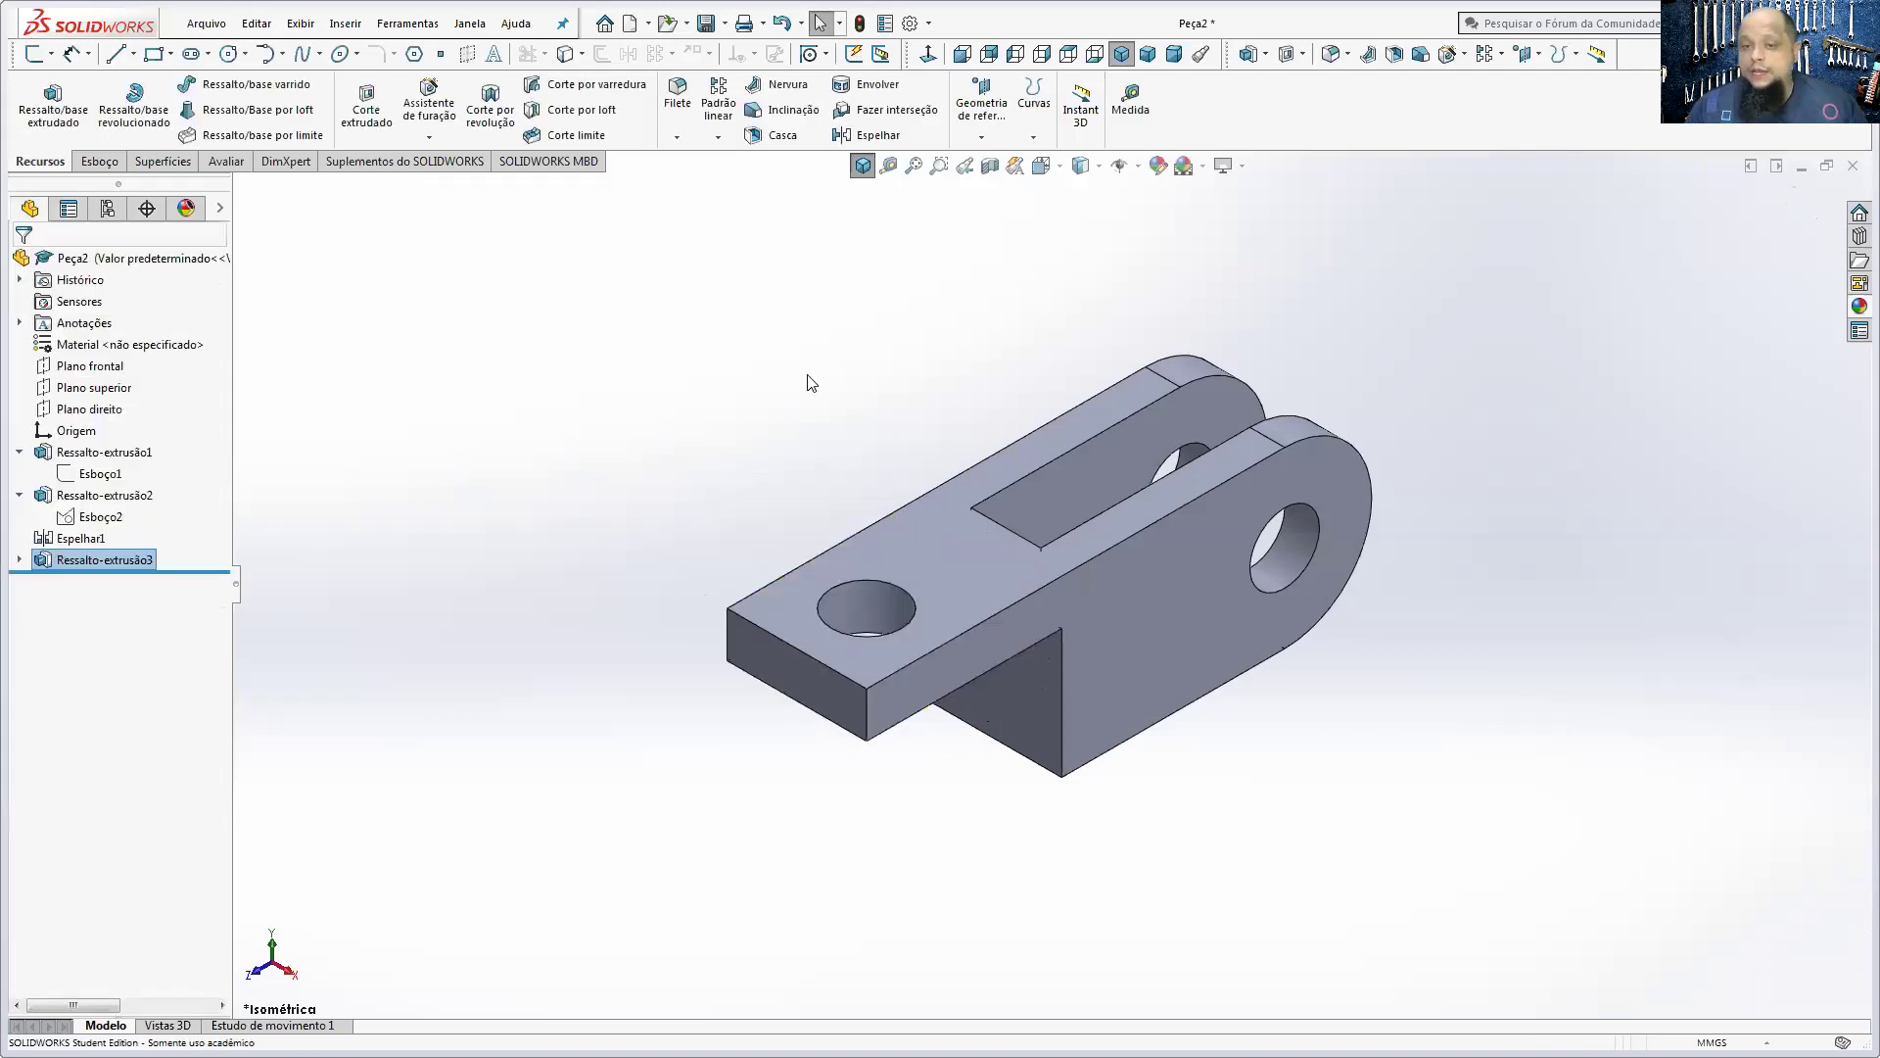
- Mirror Ressalto-extrusão3 across Plano superior as Espelhar2, then tidy the feature tree
mouse_move(932, 637)
middle_down()
mouse_move(881, 294)
mouse_move(1001, 611)
middle_up()
click(1008, 635)
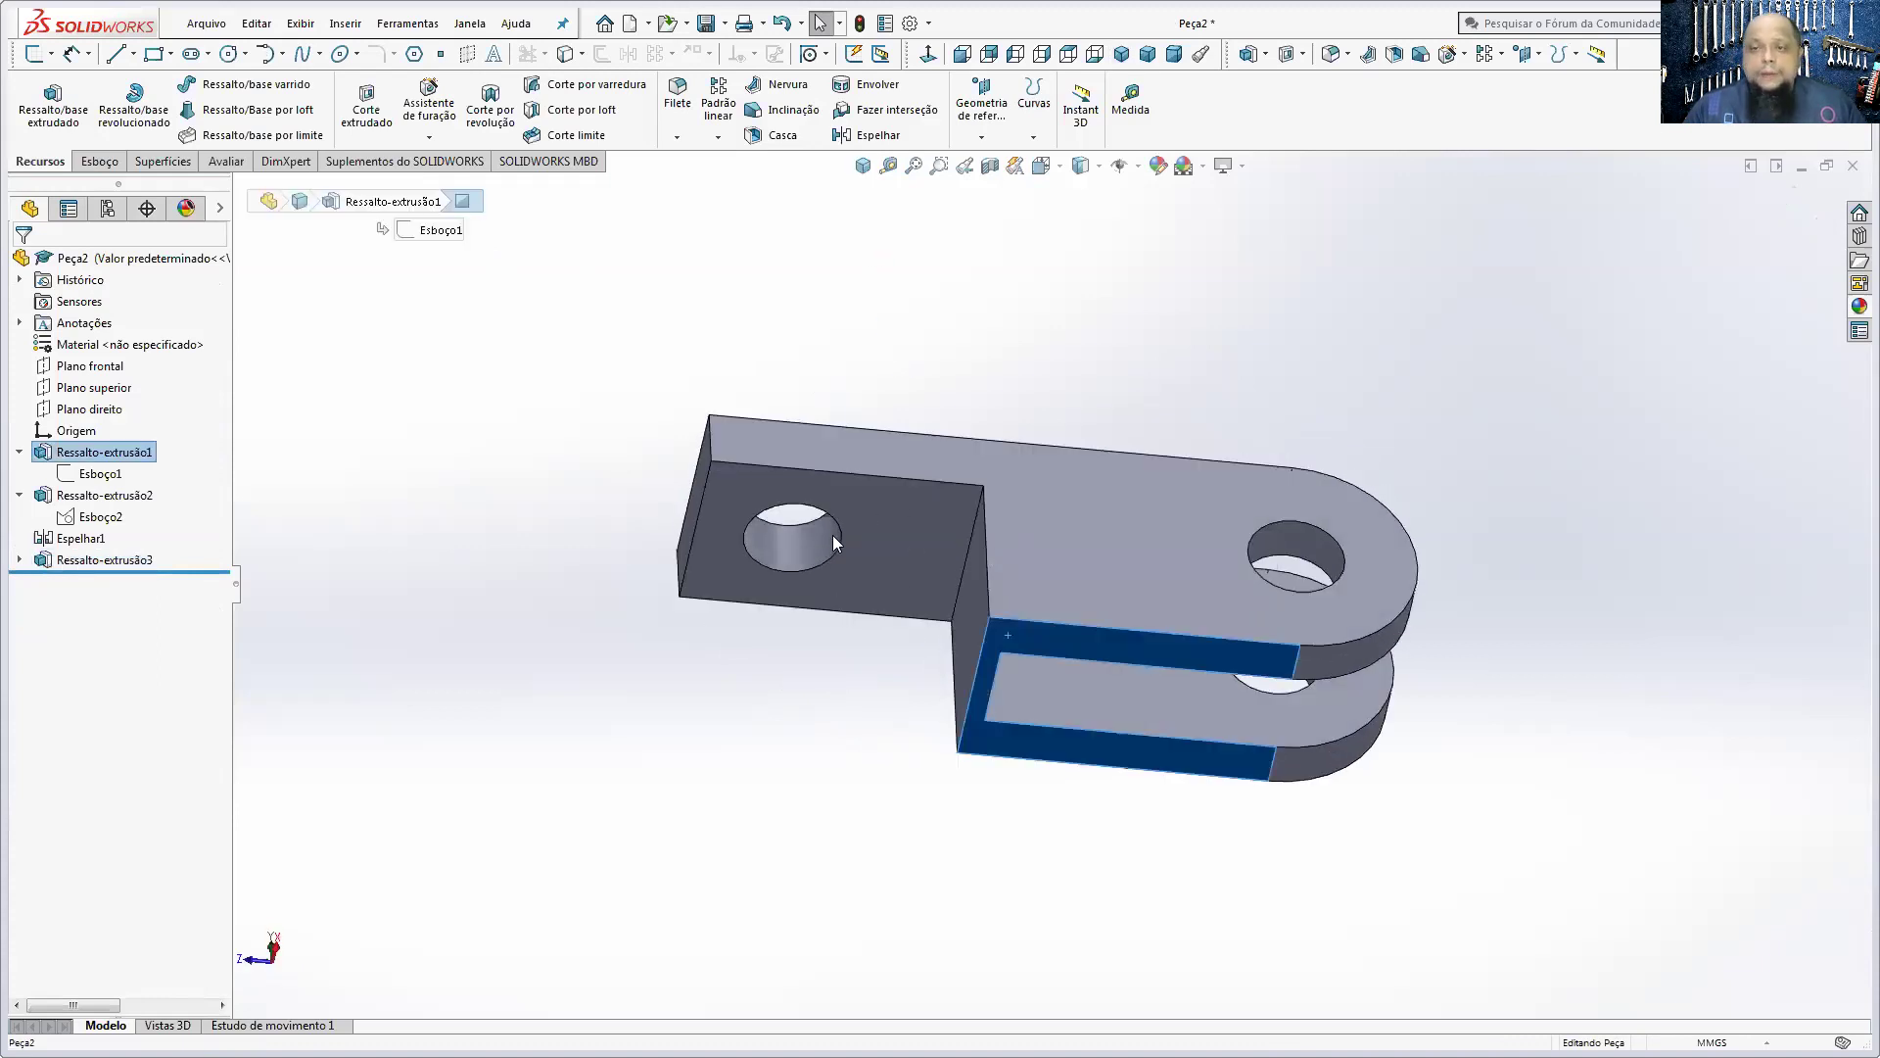
middle_drag(866, 472, 957, 823)
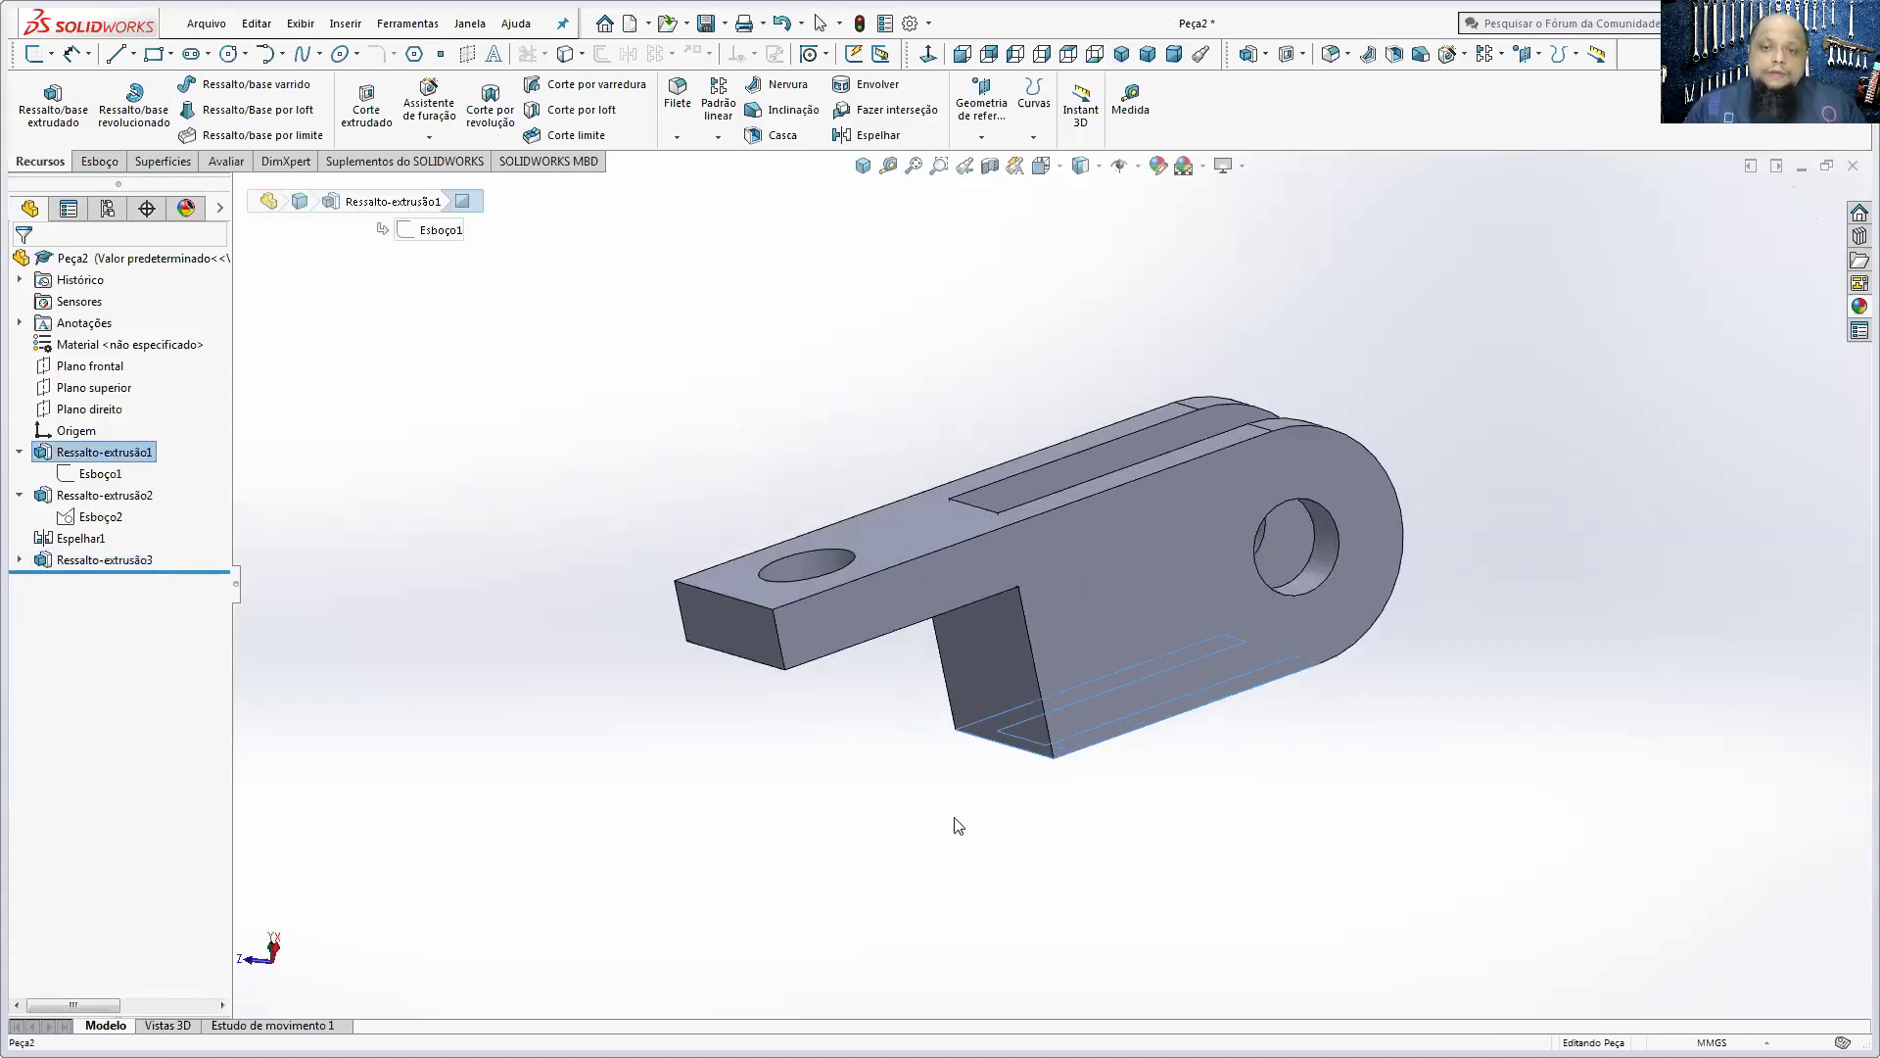
click(841, 135)
click(240, 186)
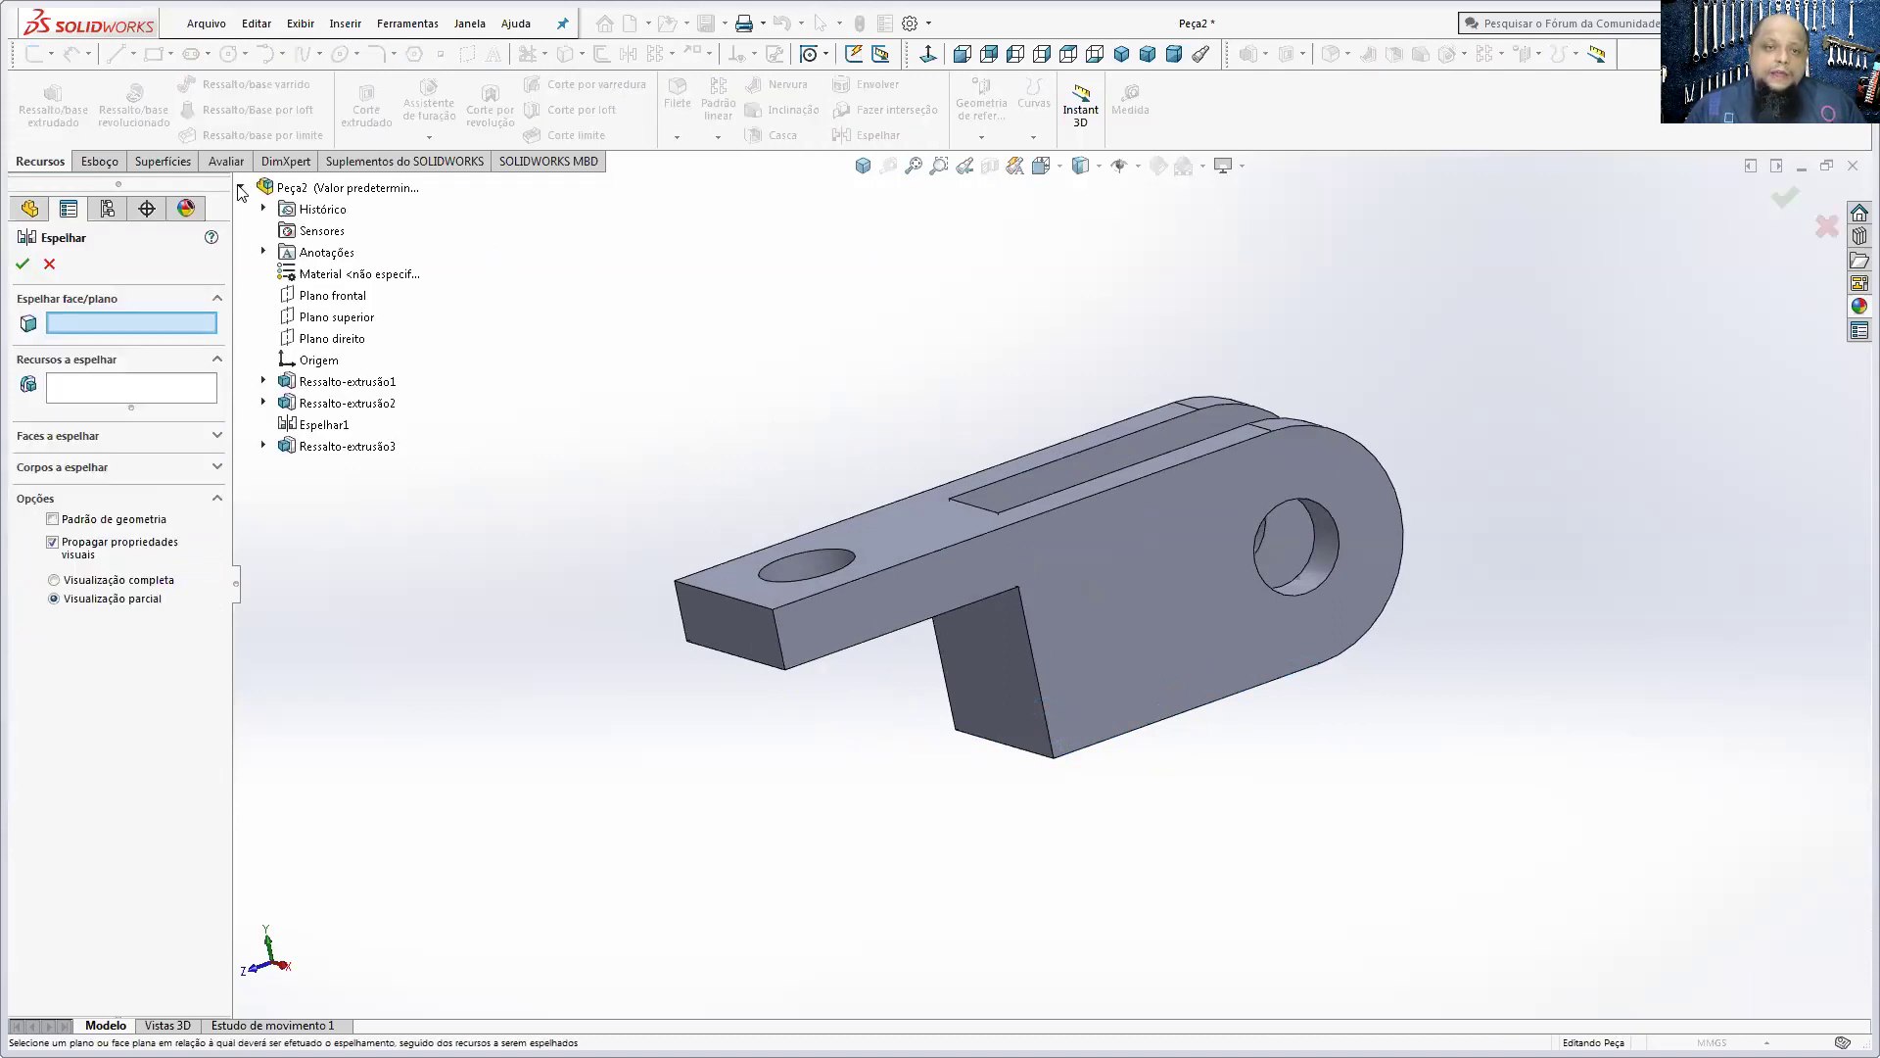
click(333, 319)
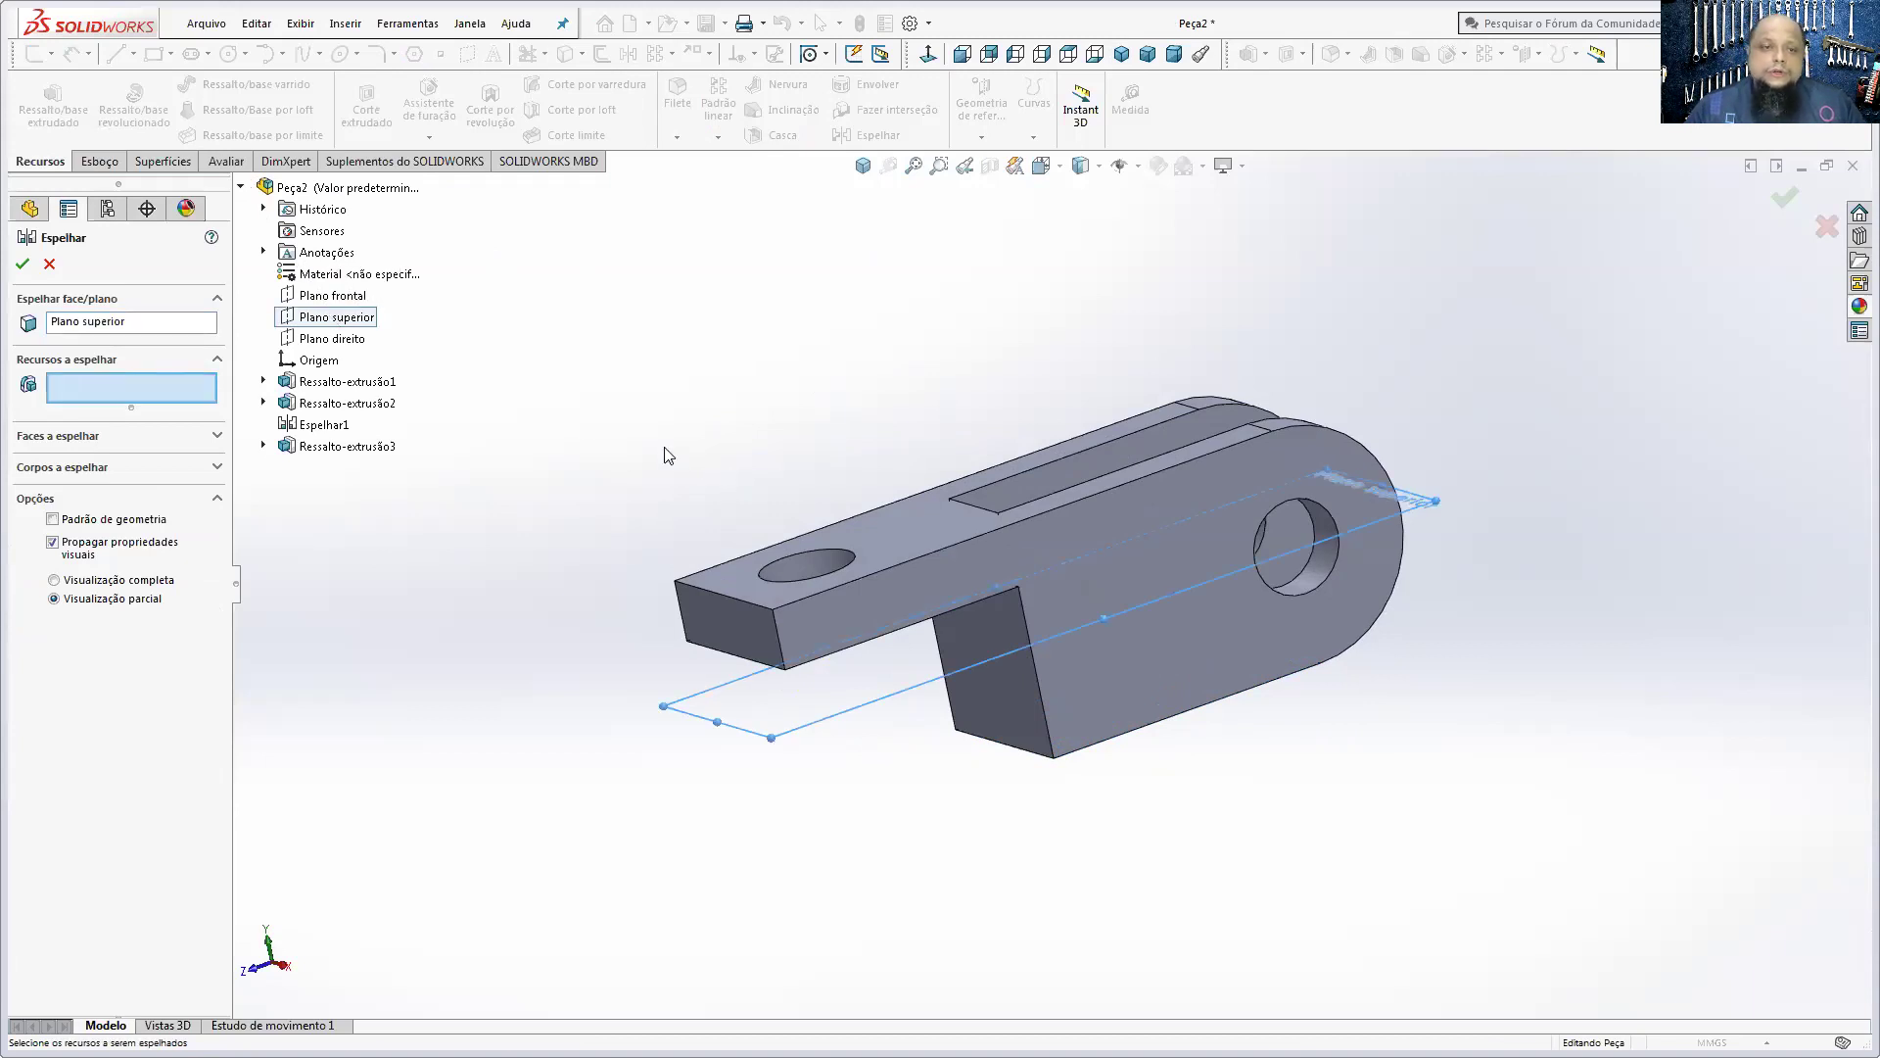
click(303, 449)
click(21, 263)
key(ctrl+7)
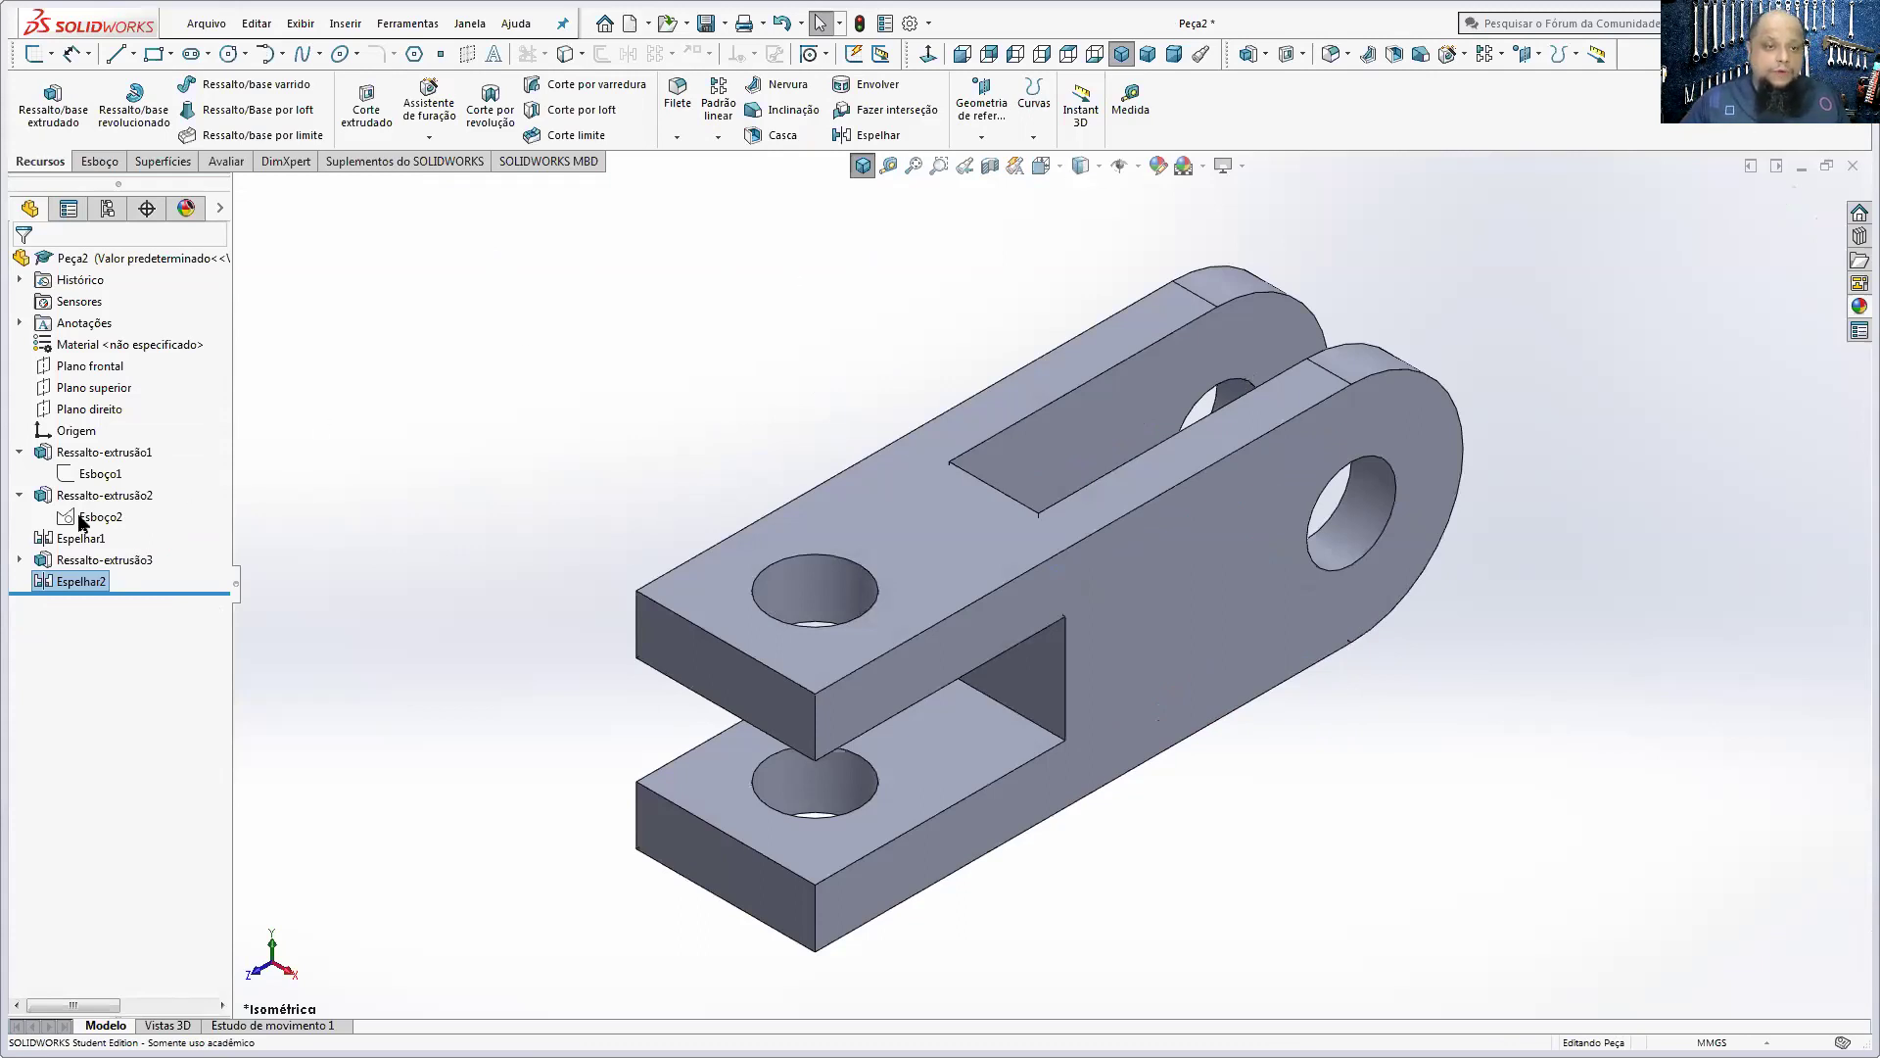
click(19, 495)
click(19, 452)
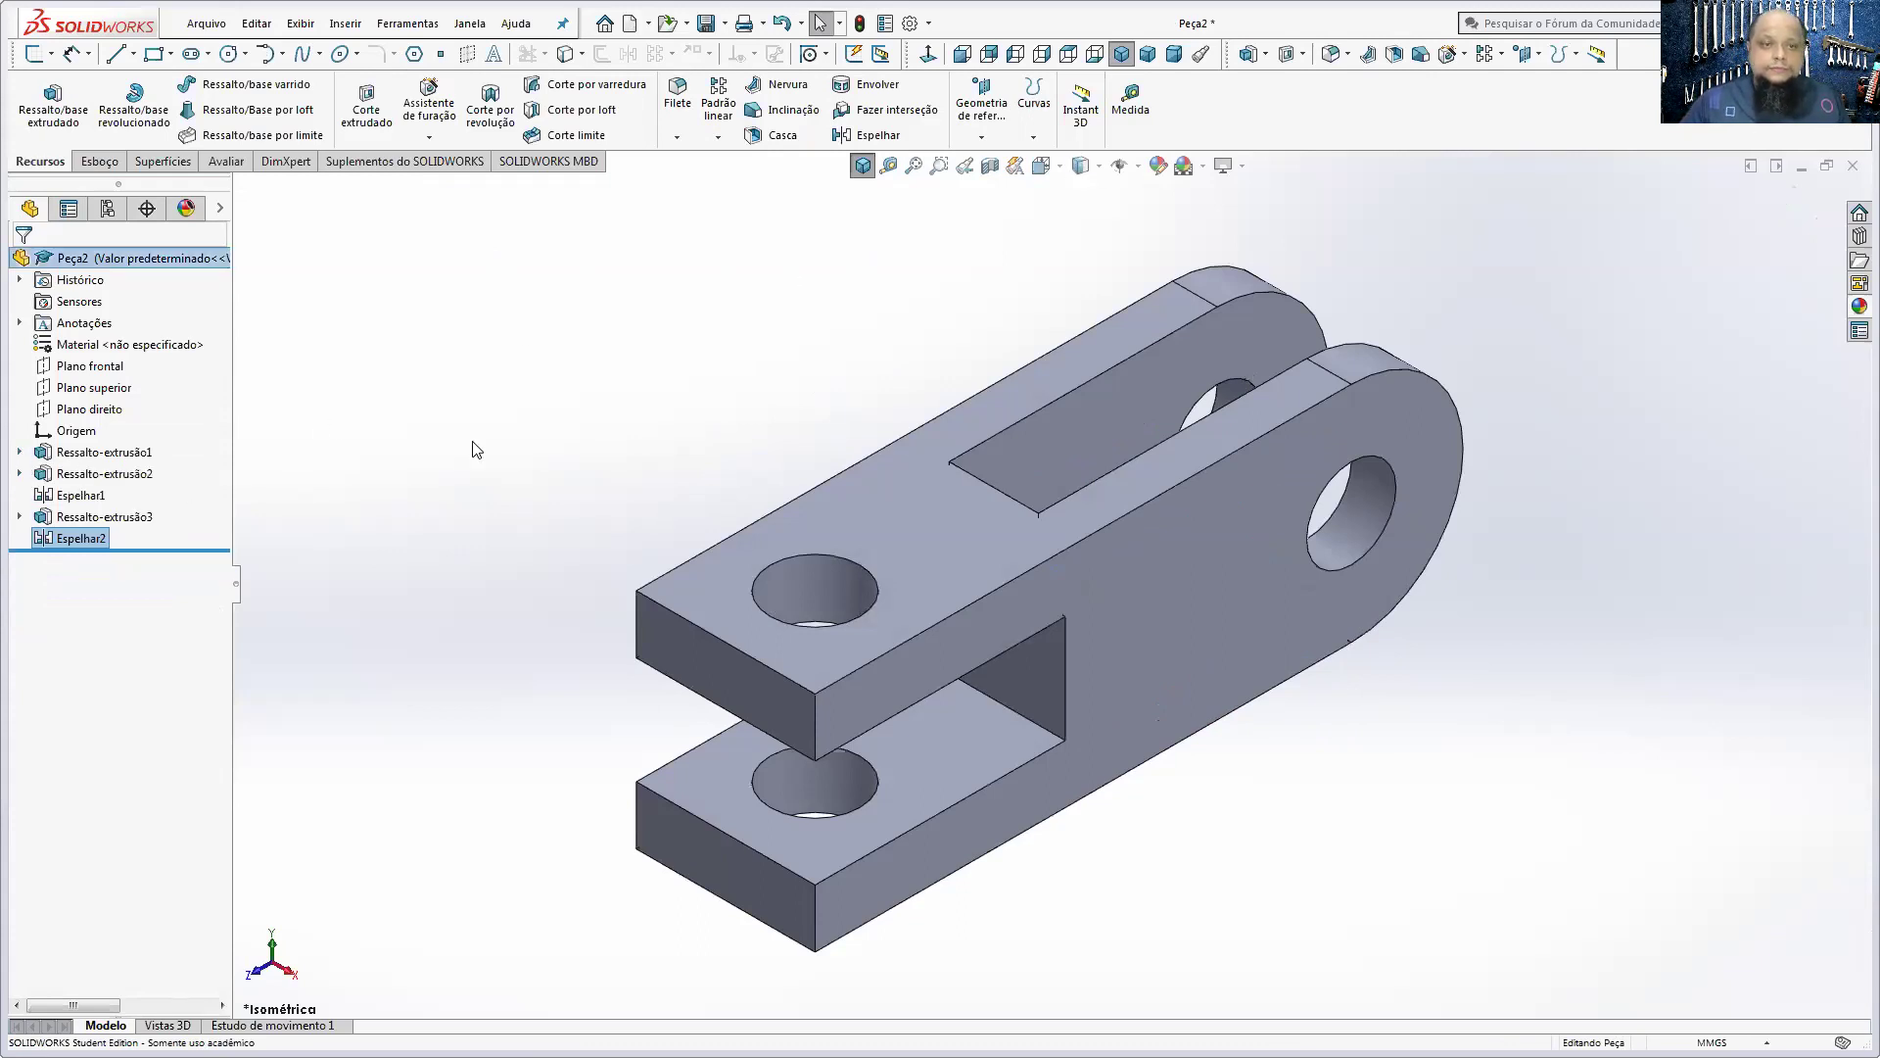
click(476, 449)
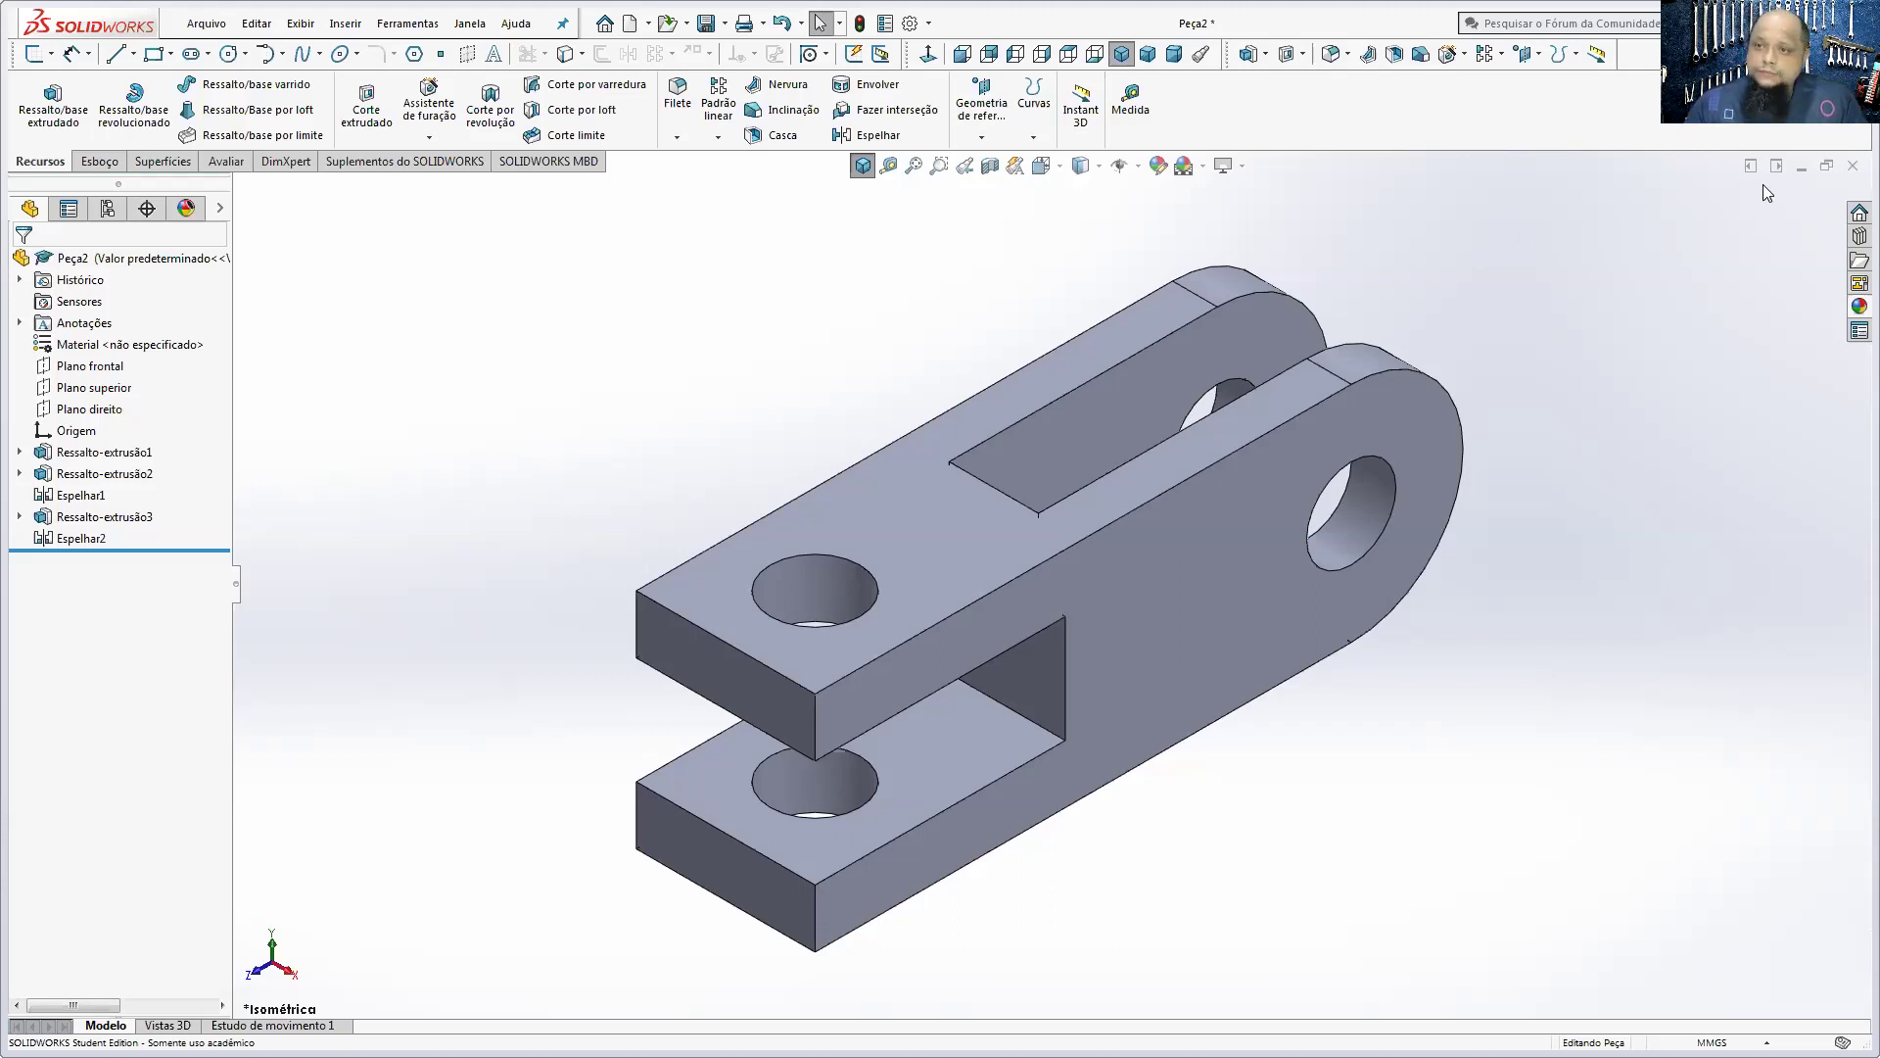
- Close the clevis part without saving and create a new part, Peça3
click(1853, 166)
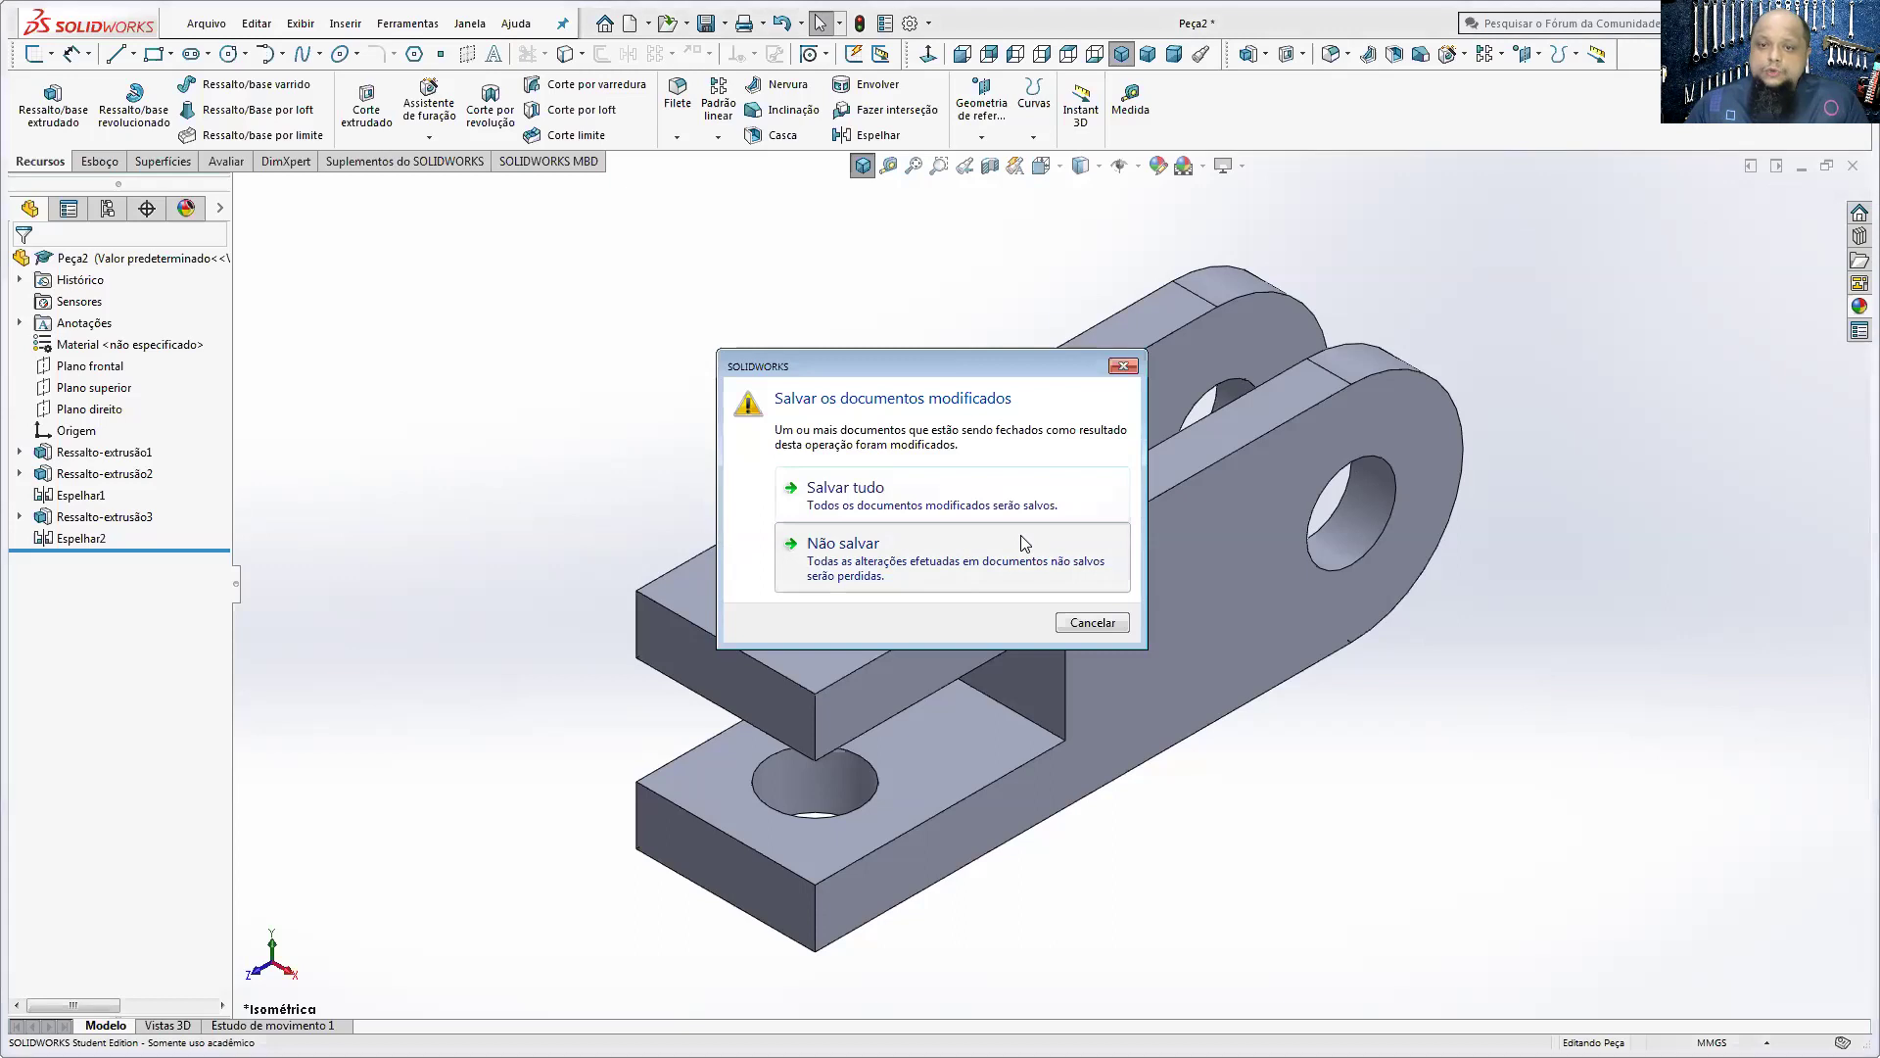
click(1023, 544)
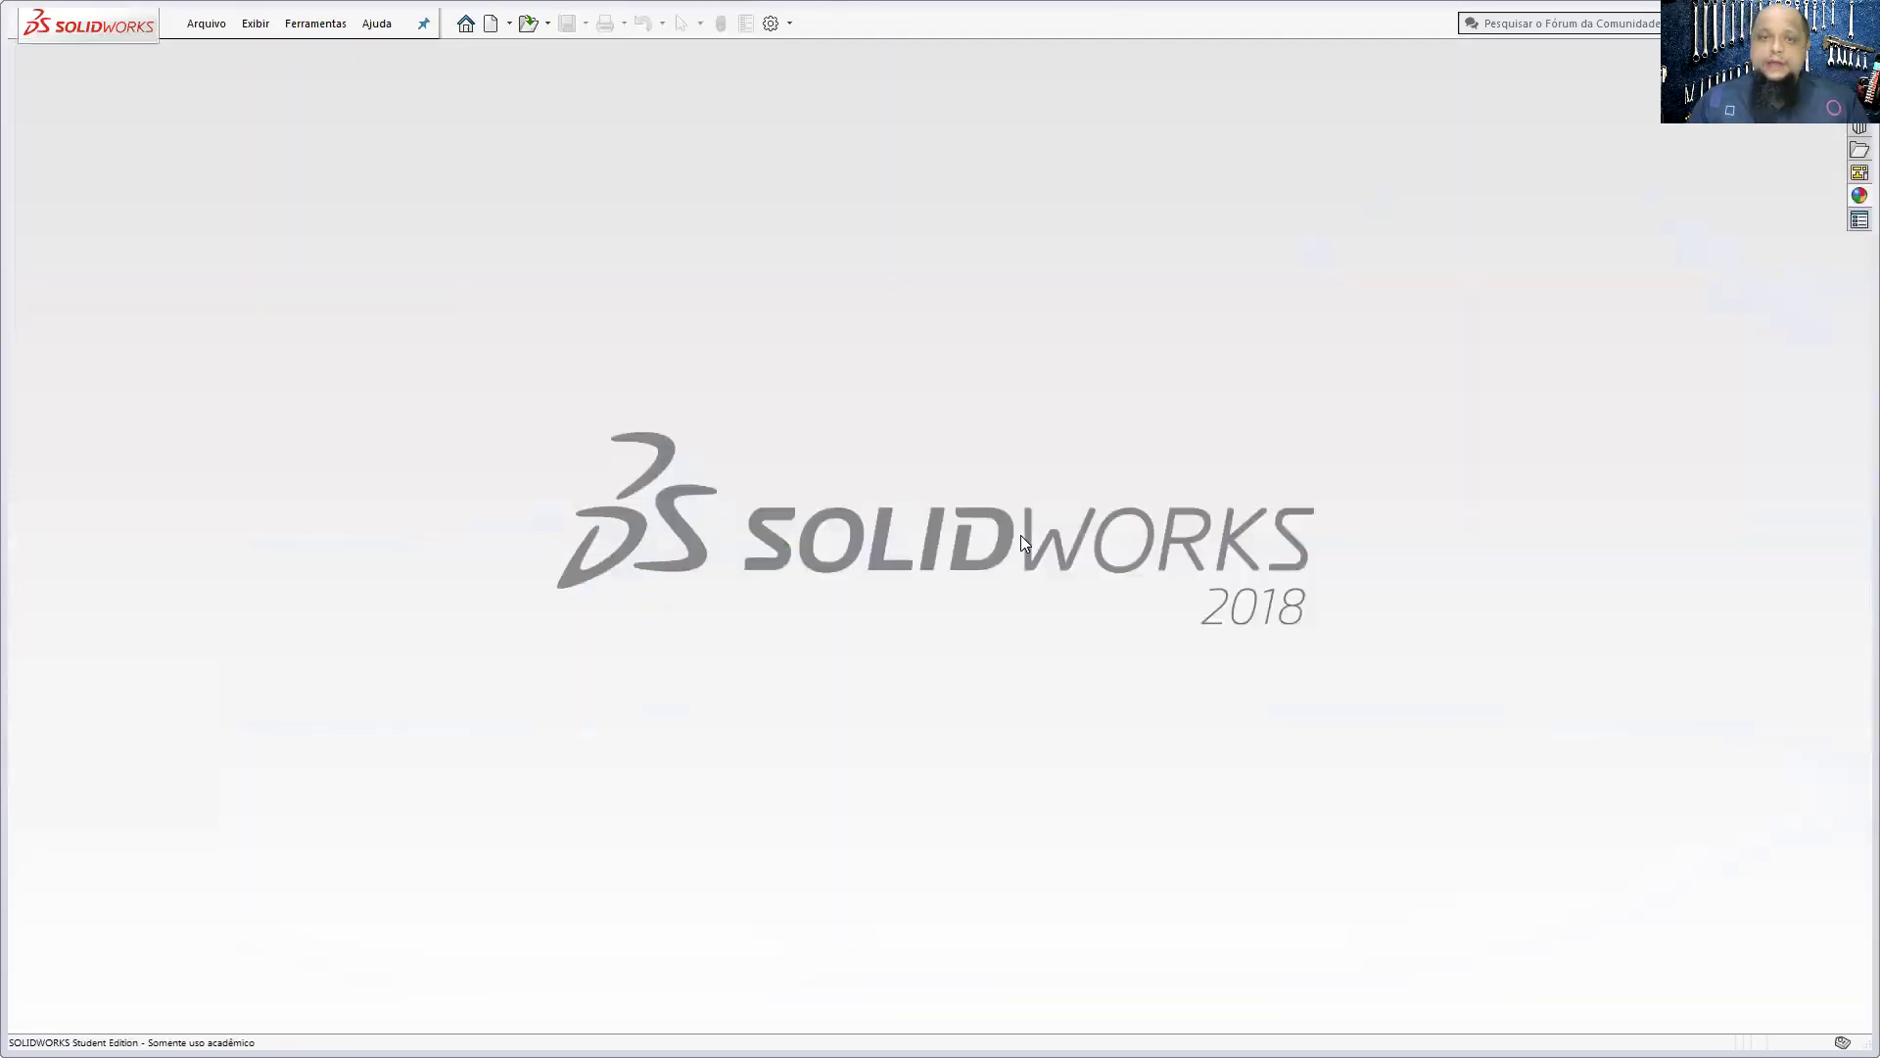
click(489, 23)
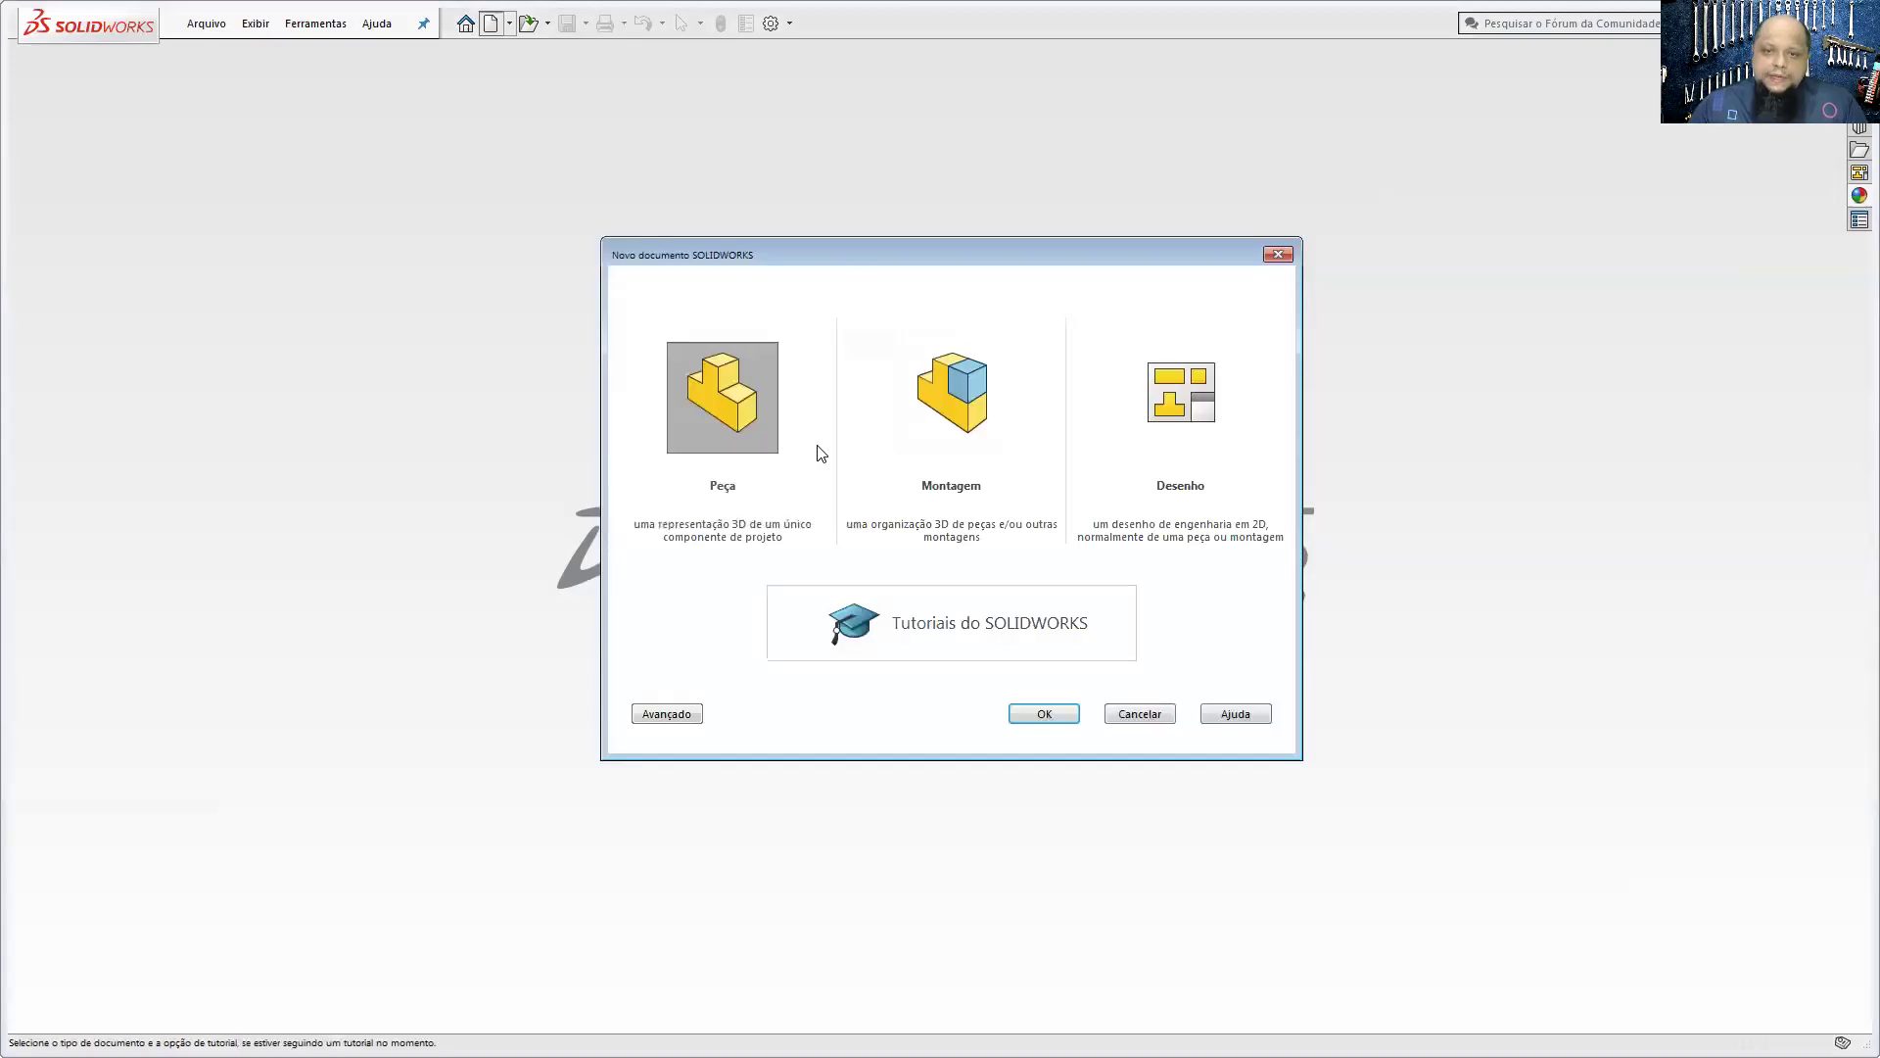
click(1050, 714)
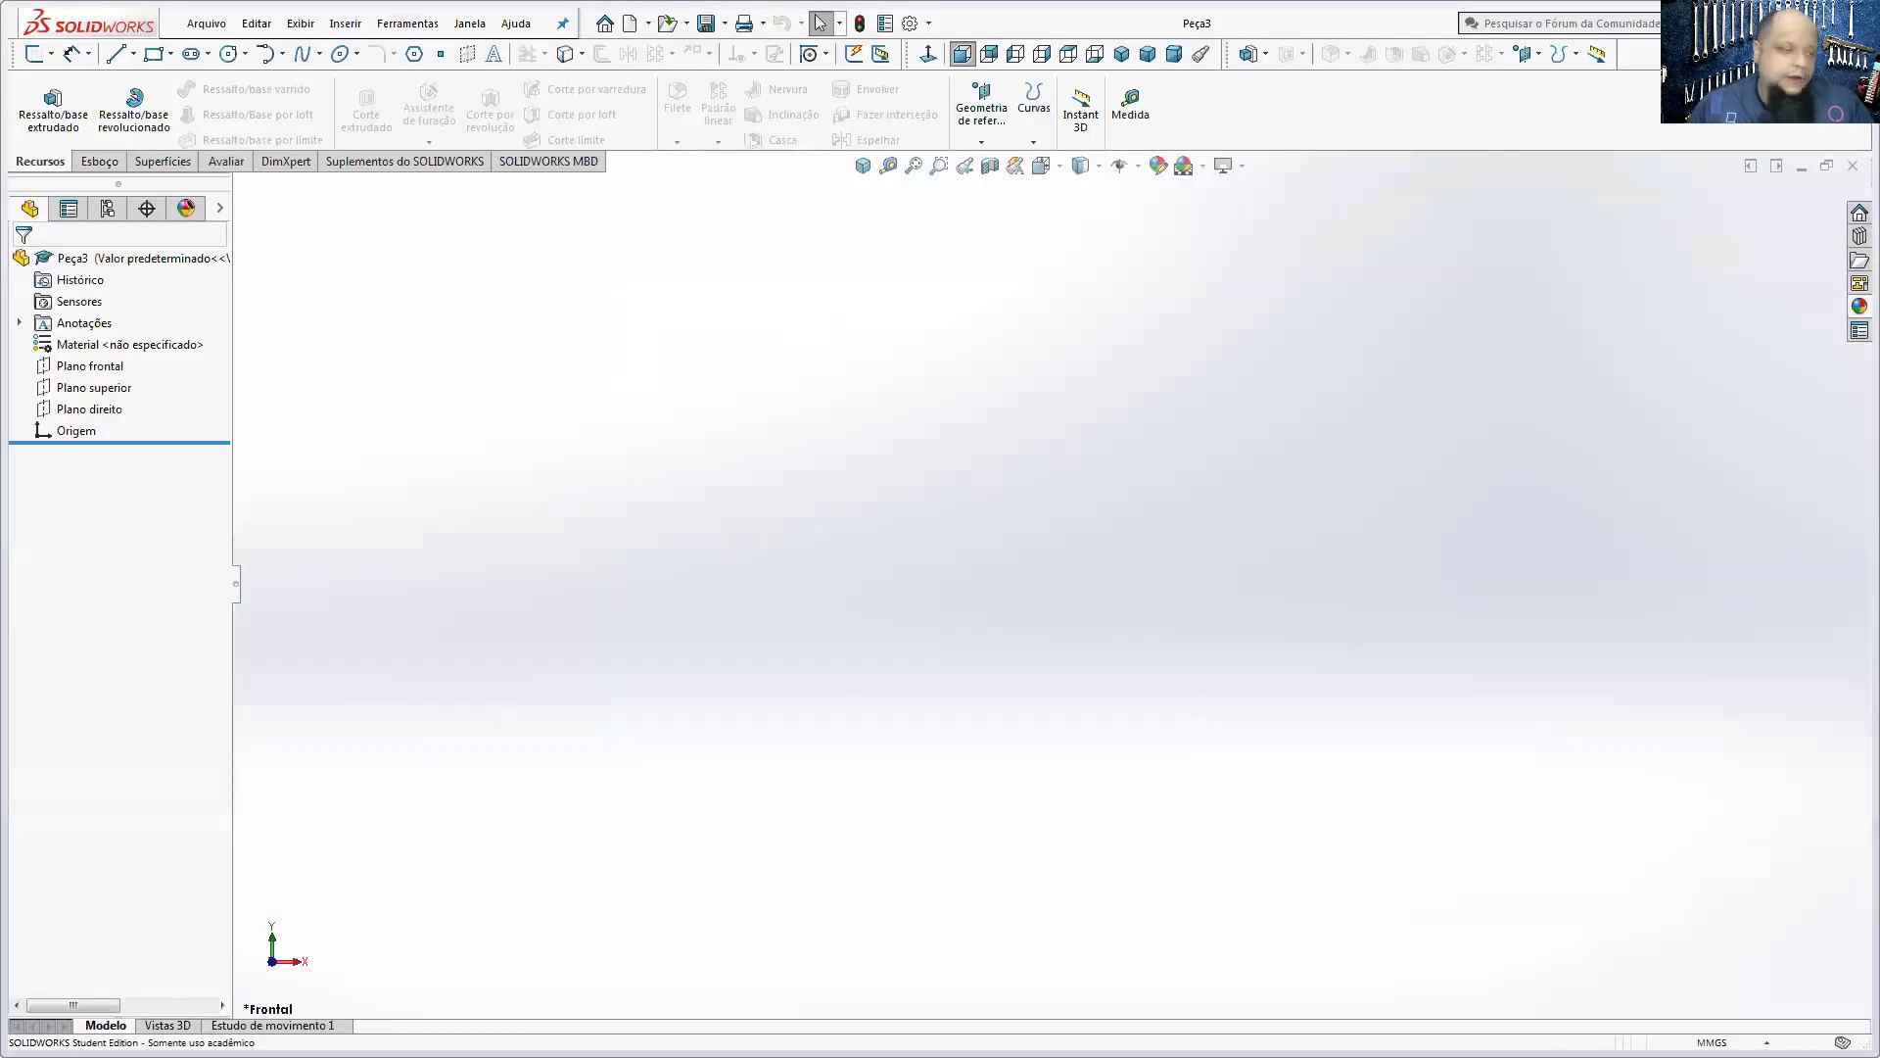
key(alt+Tab)
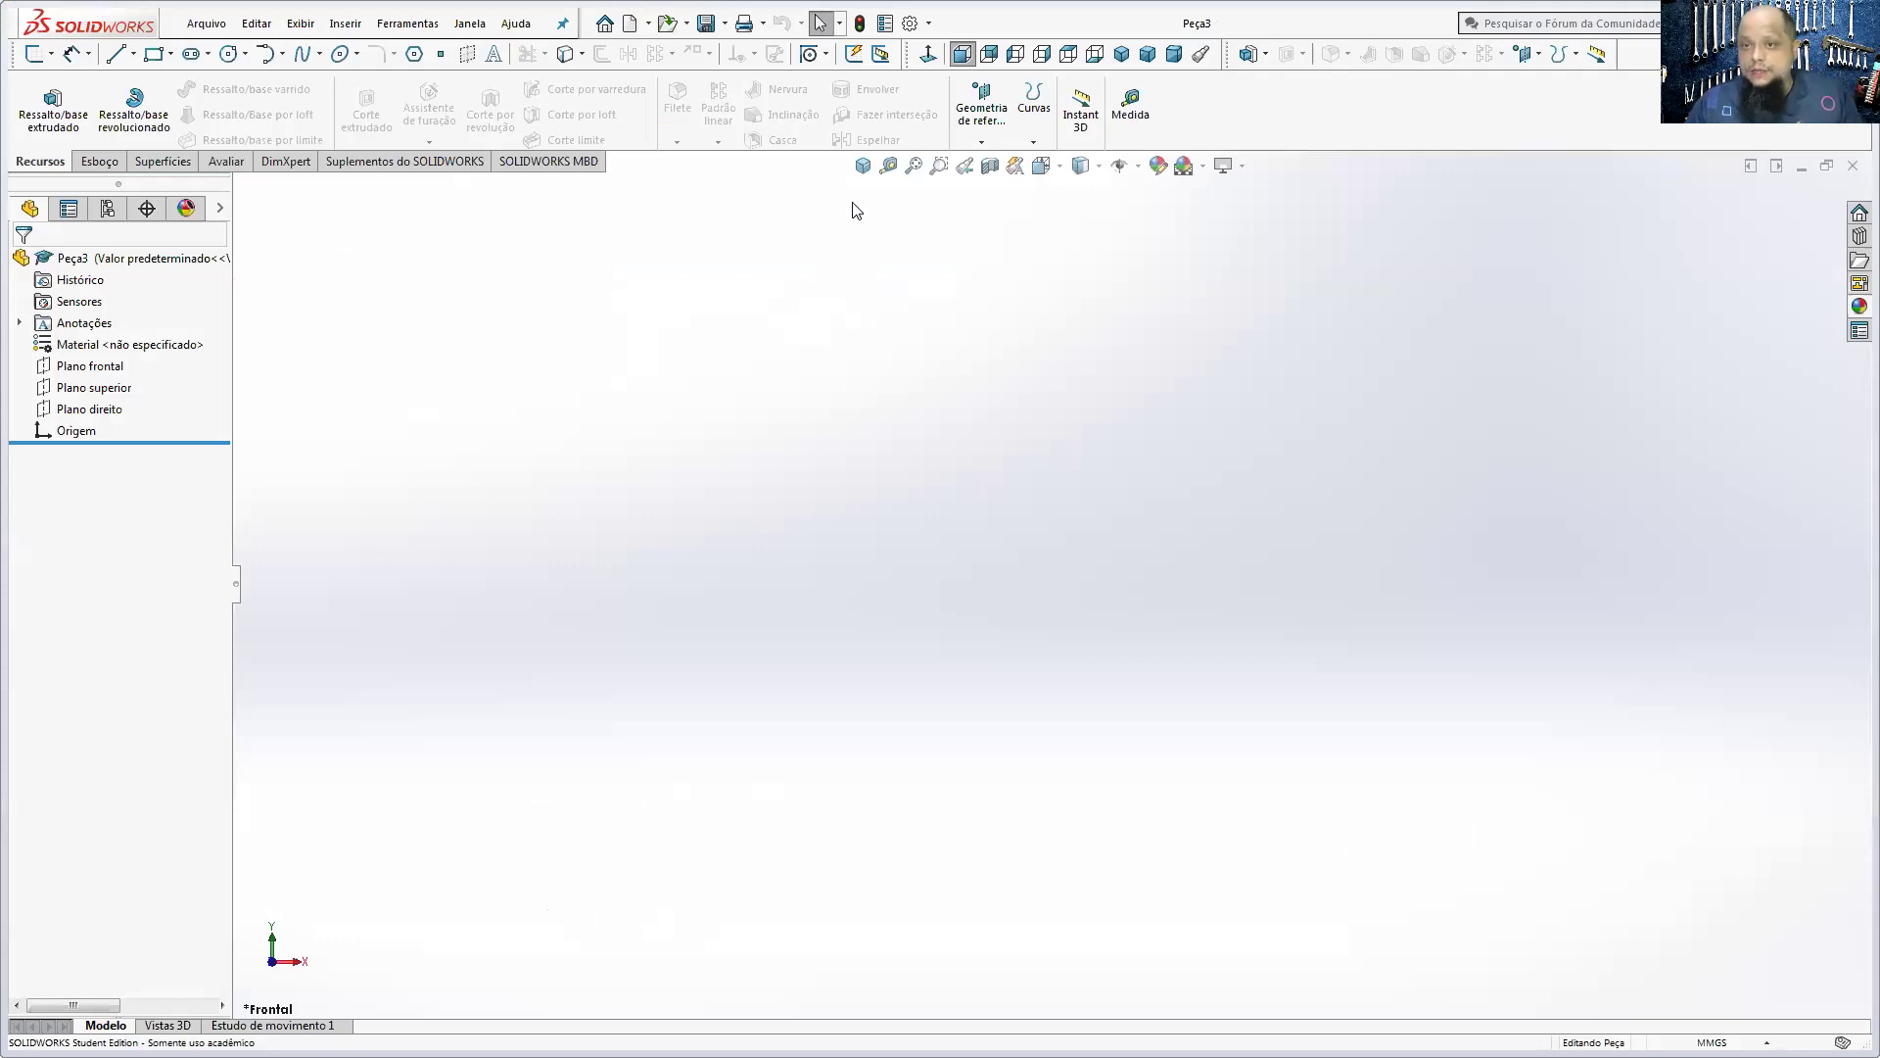
click(100, 161)
- Start a sketch on the right plane with a centre-point rectangle at the origin
click(36, 98)
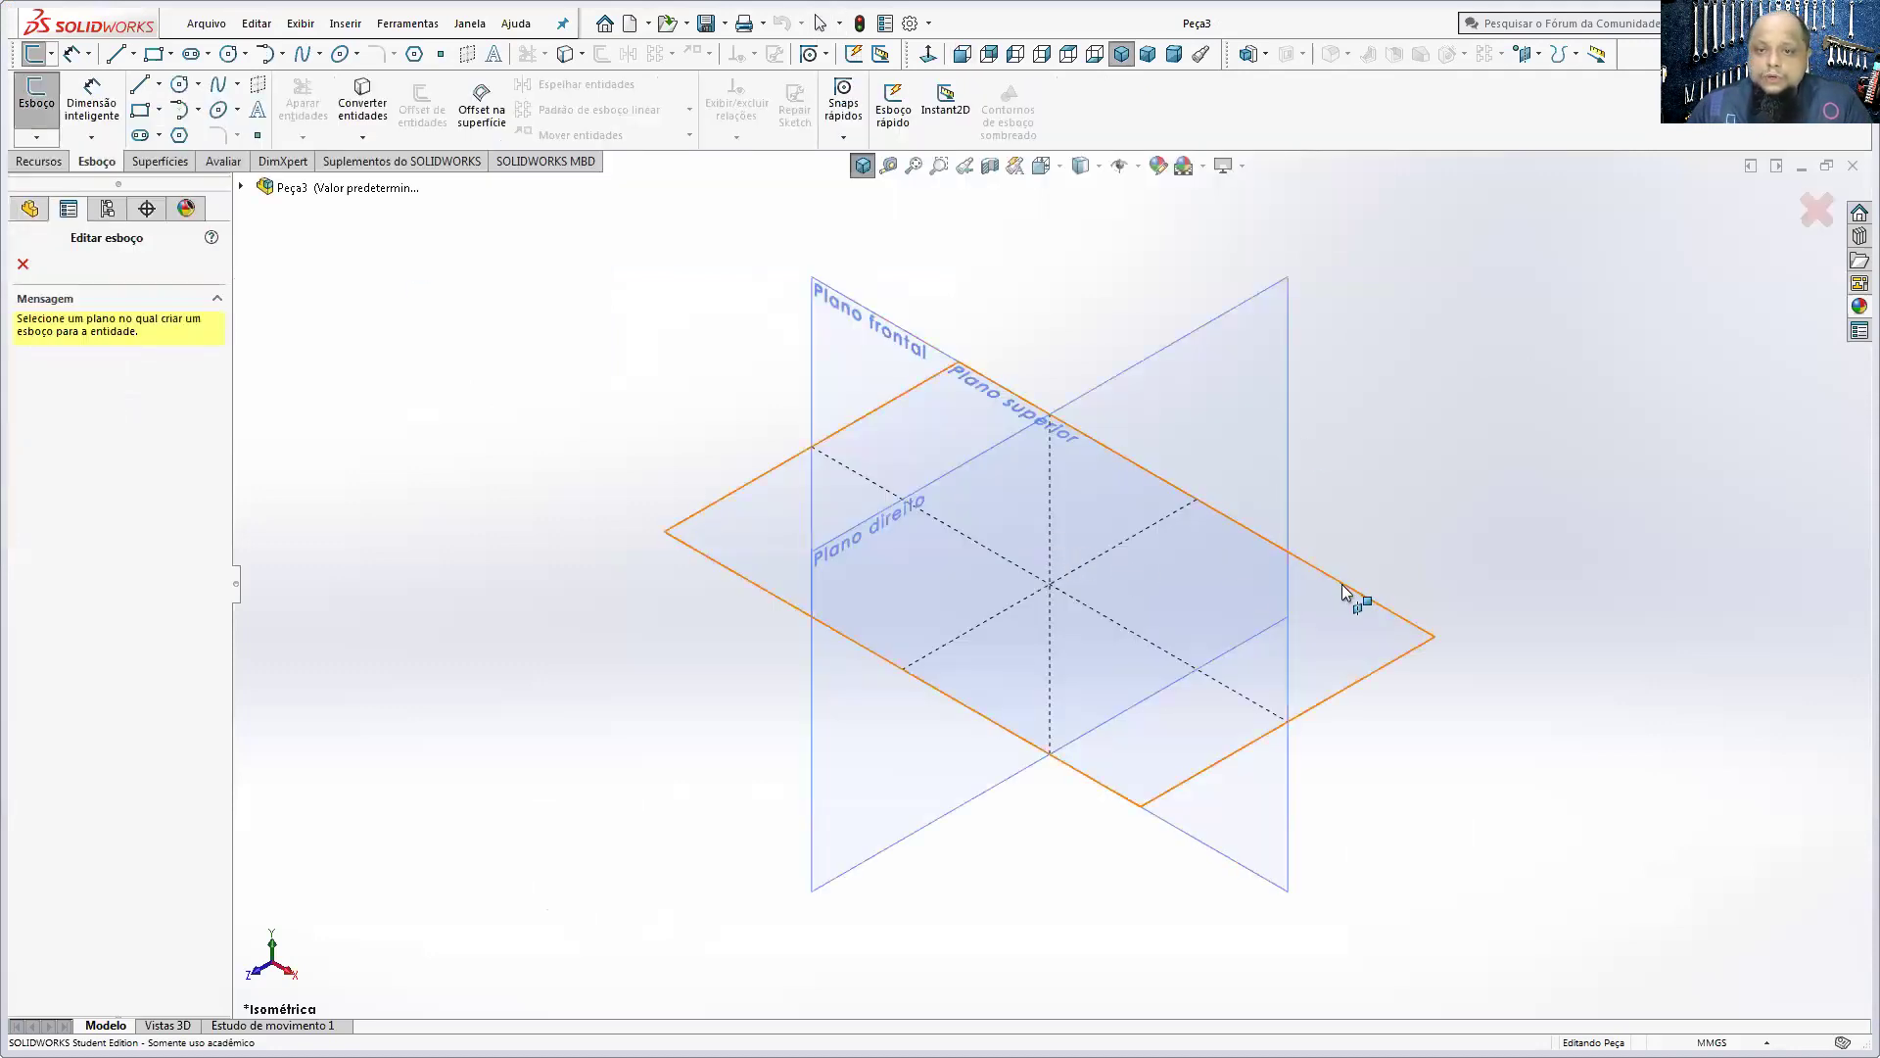
click(1199, 379)
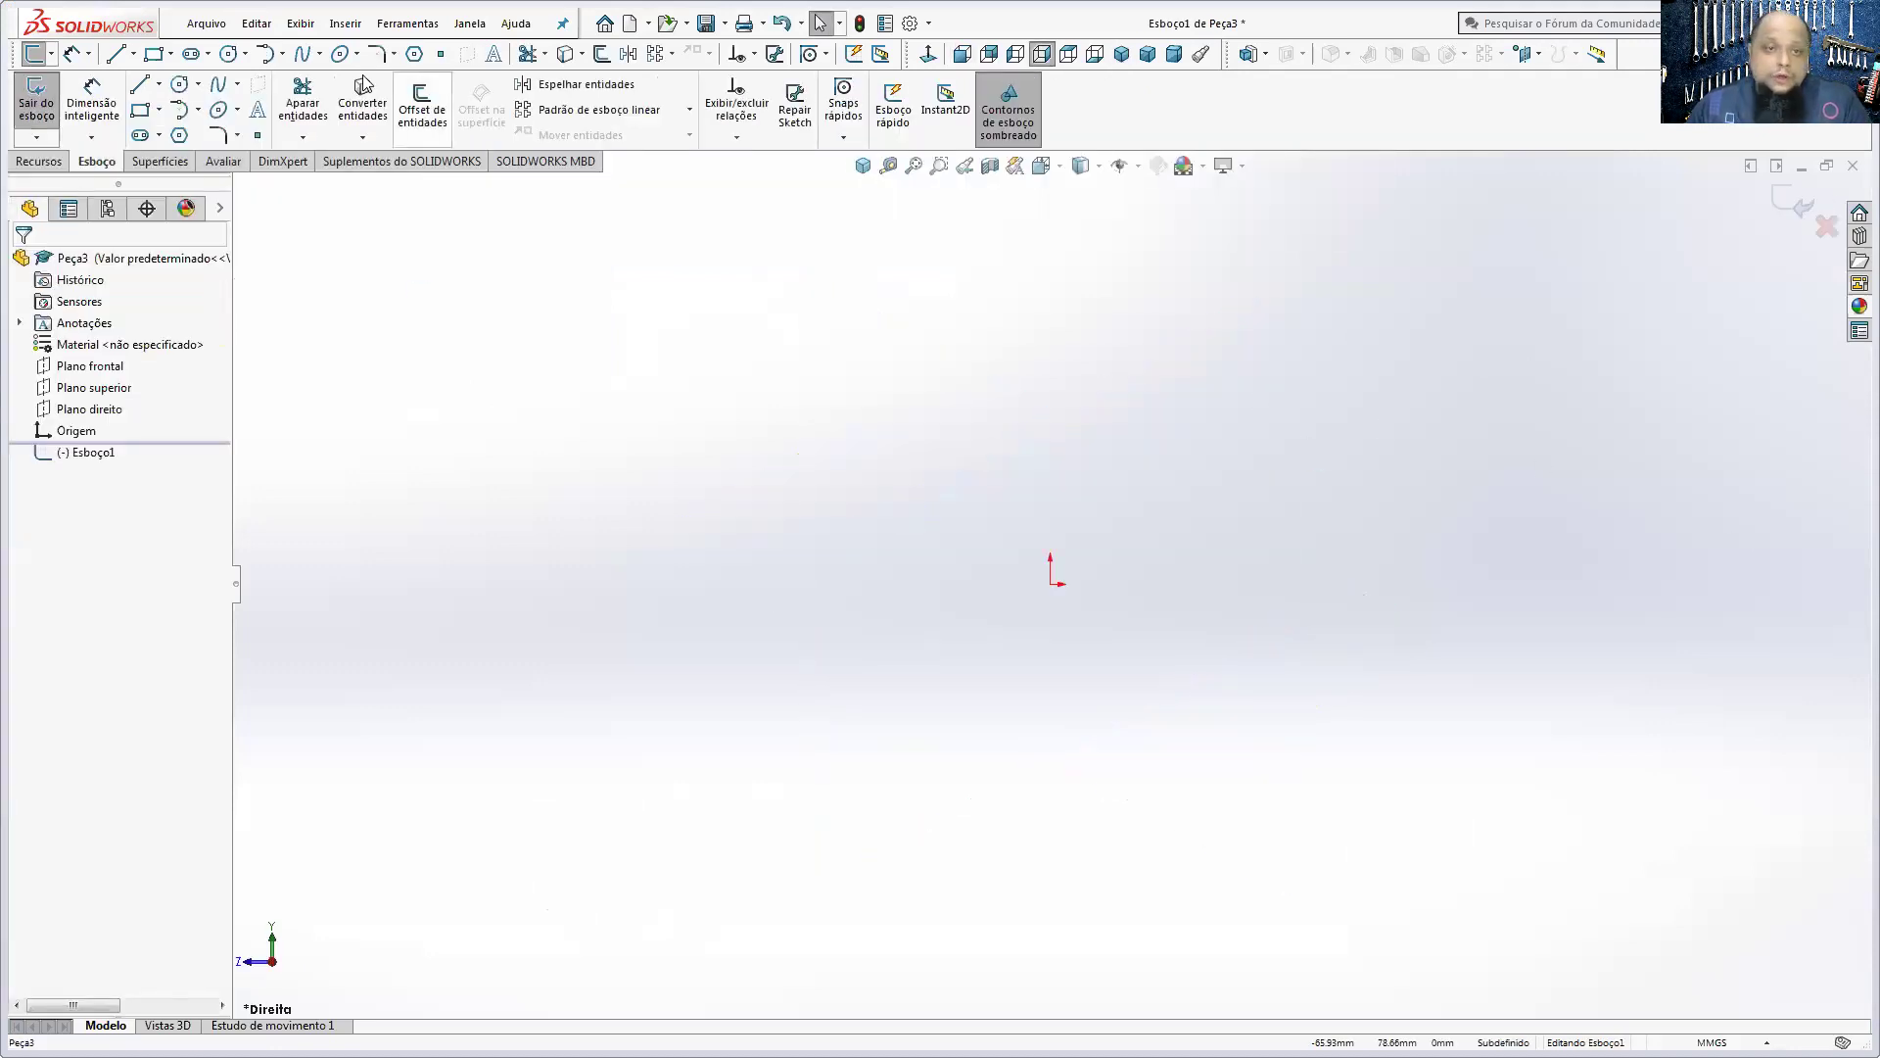
click(163, 112)
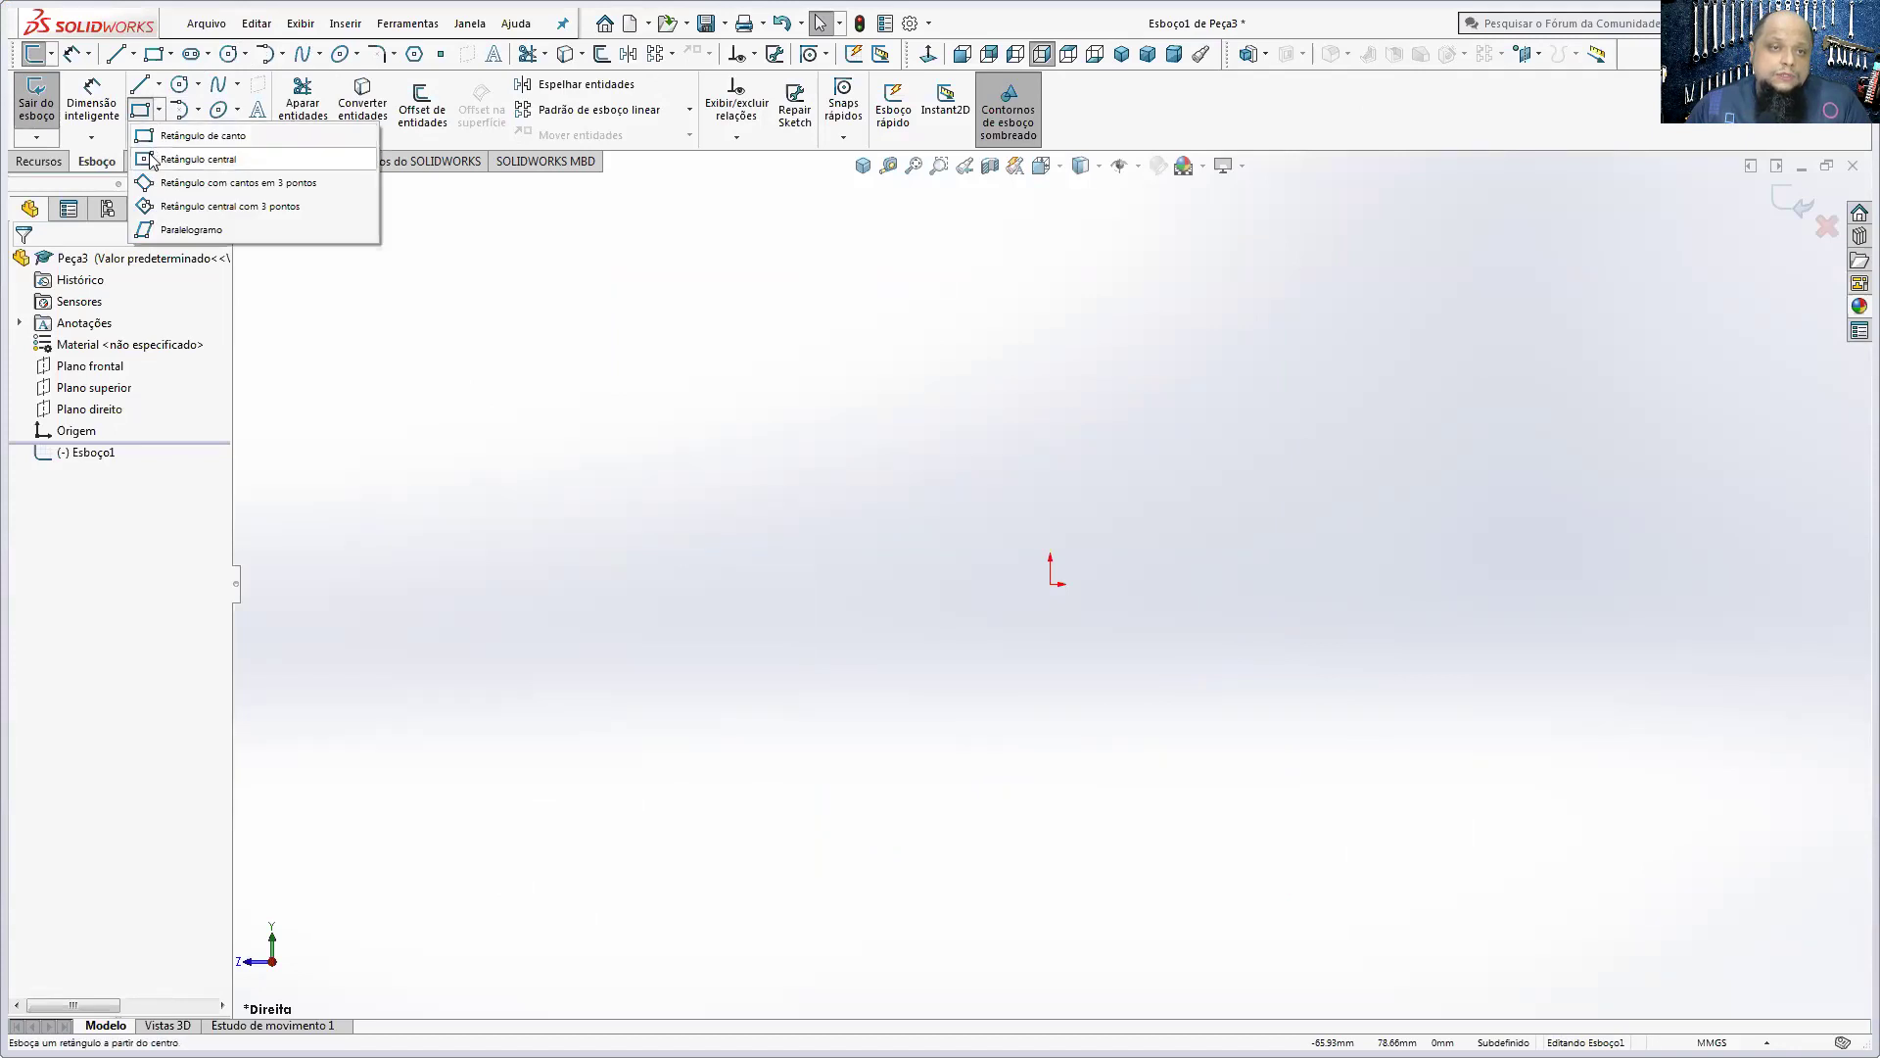
click(161, 152)
click(1051, 585)
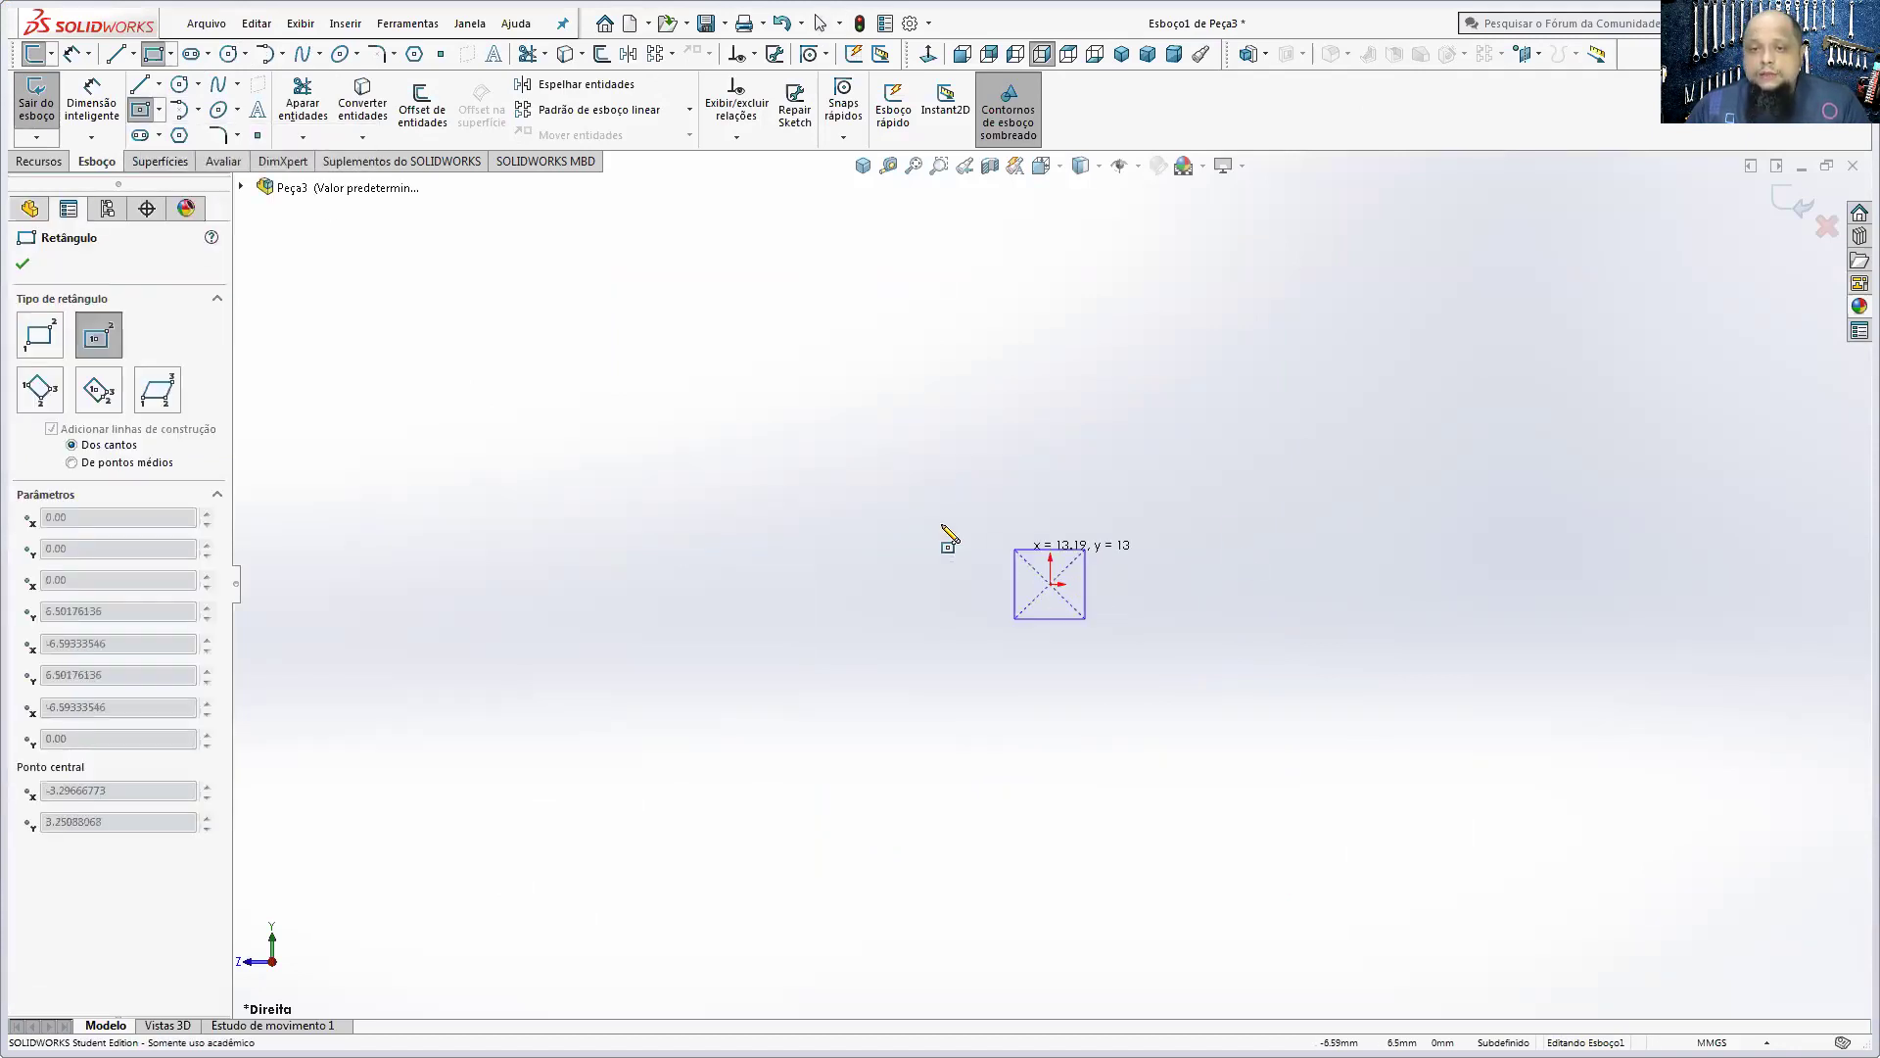
click(692, 440)
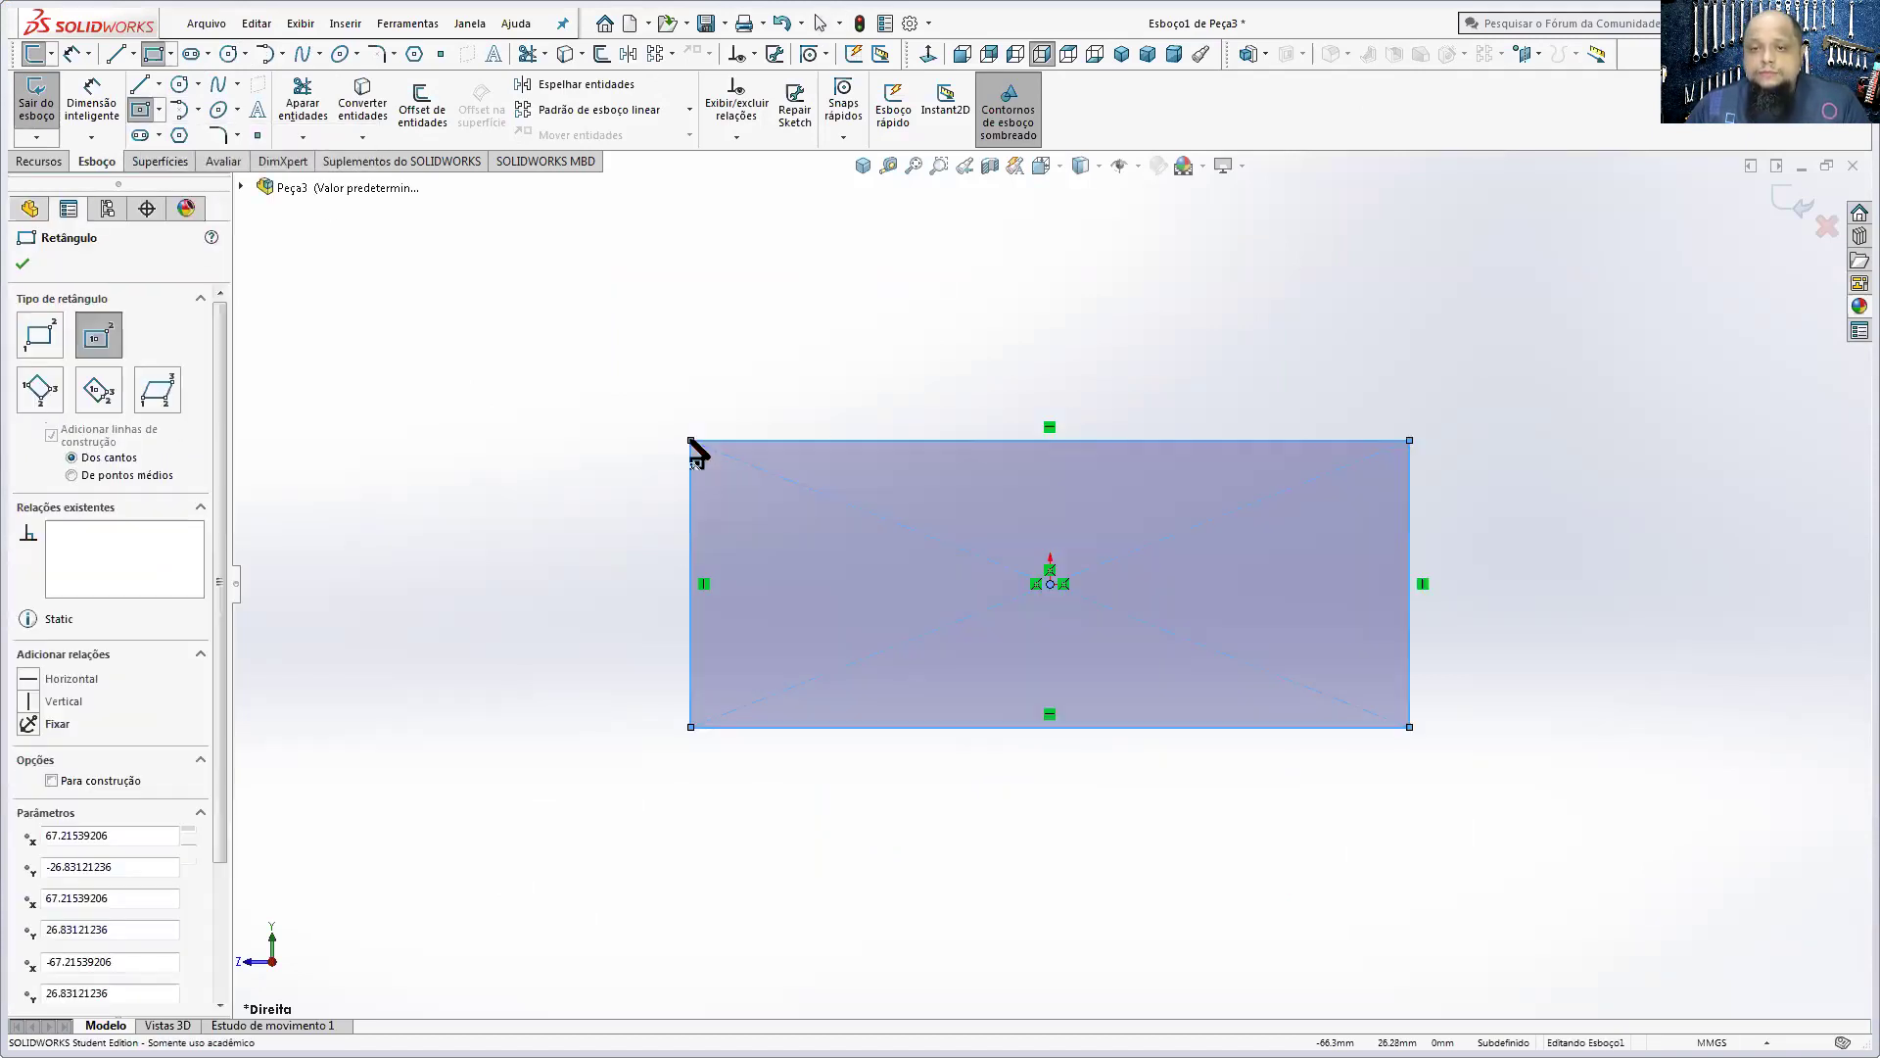
- Add a circle centred on the rectangle's right edge and a small rectangle at the left end
click(179, 84)
click(1410, 584)
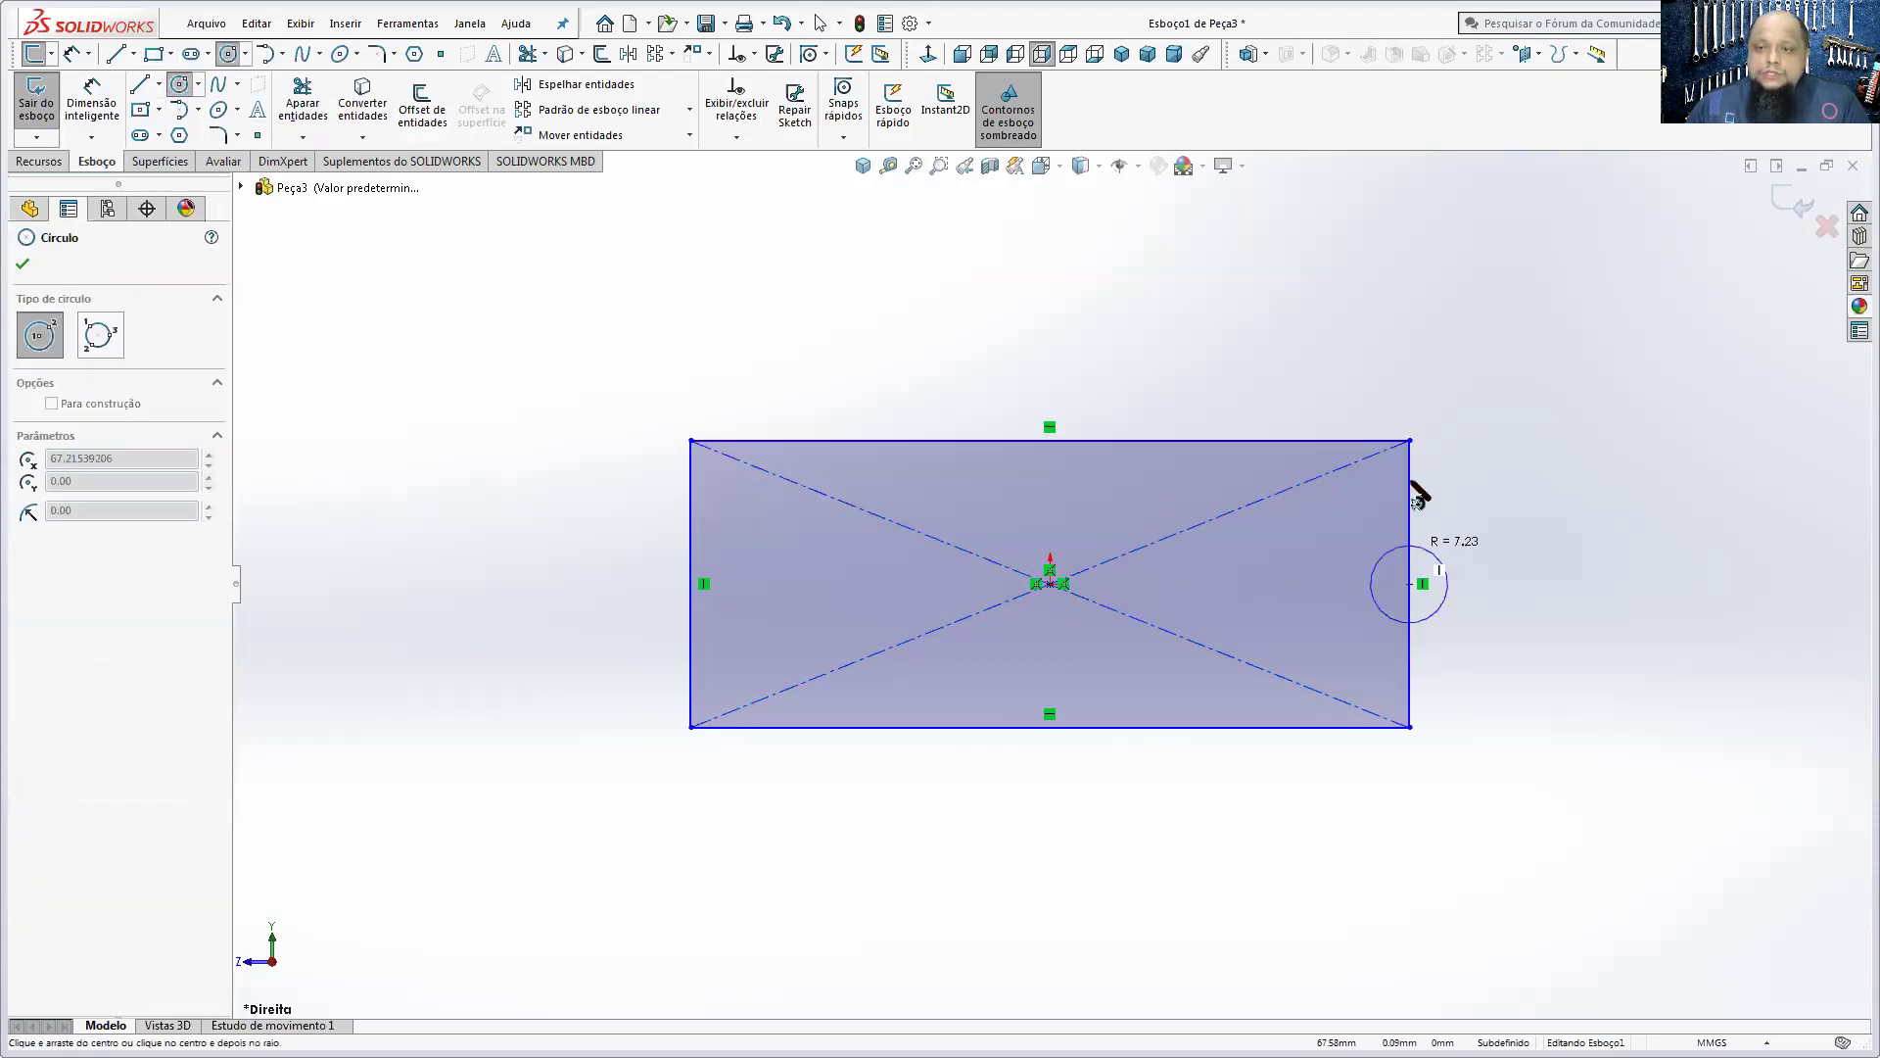
click(1410, 441)
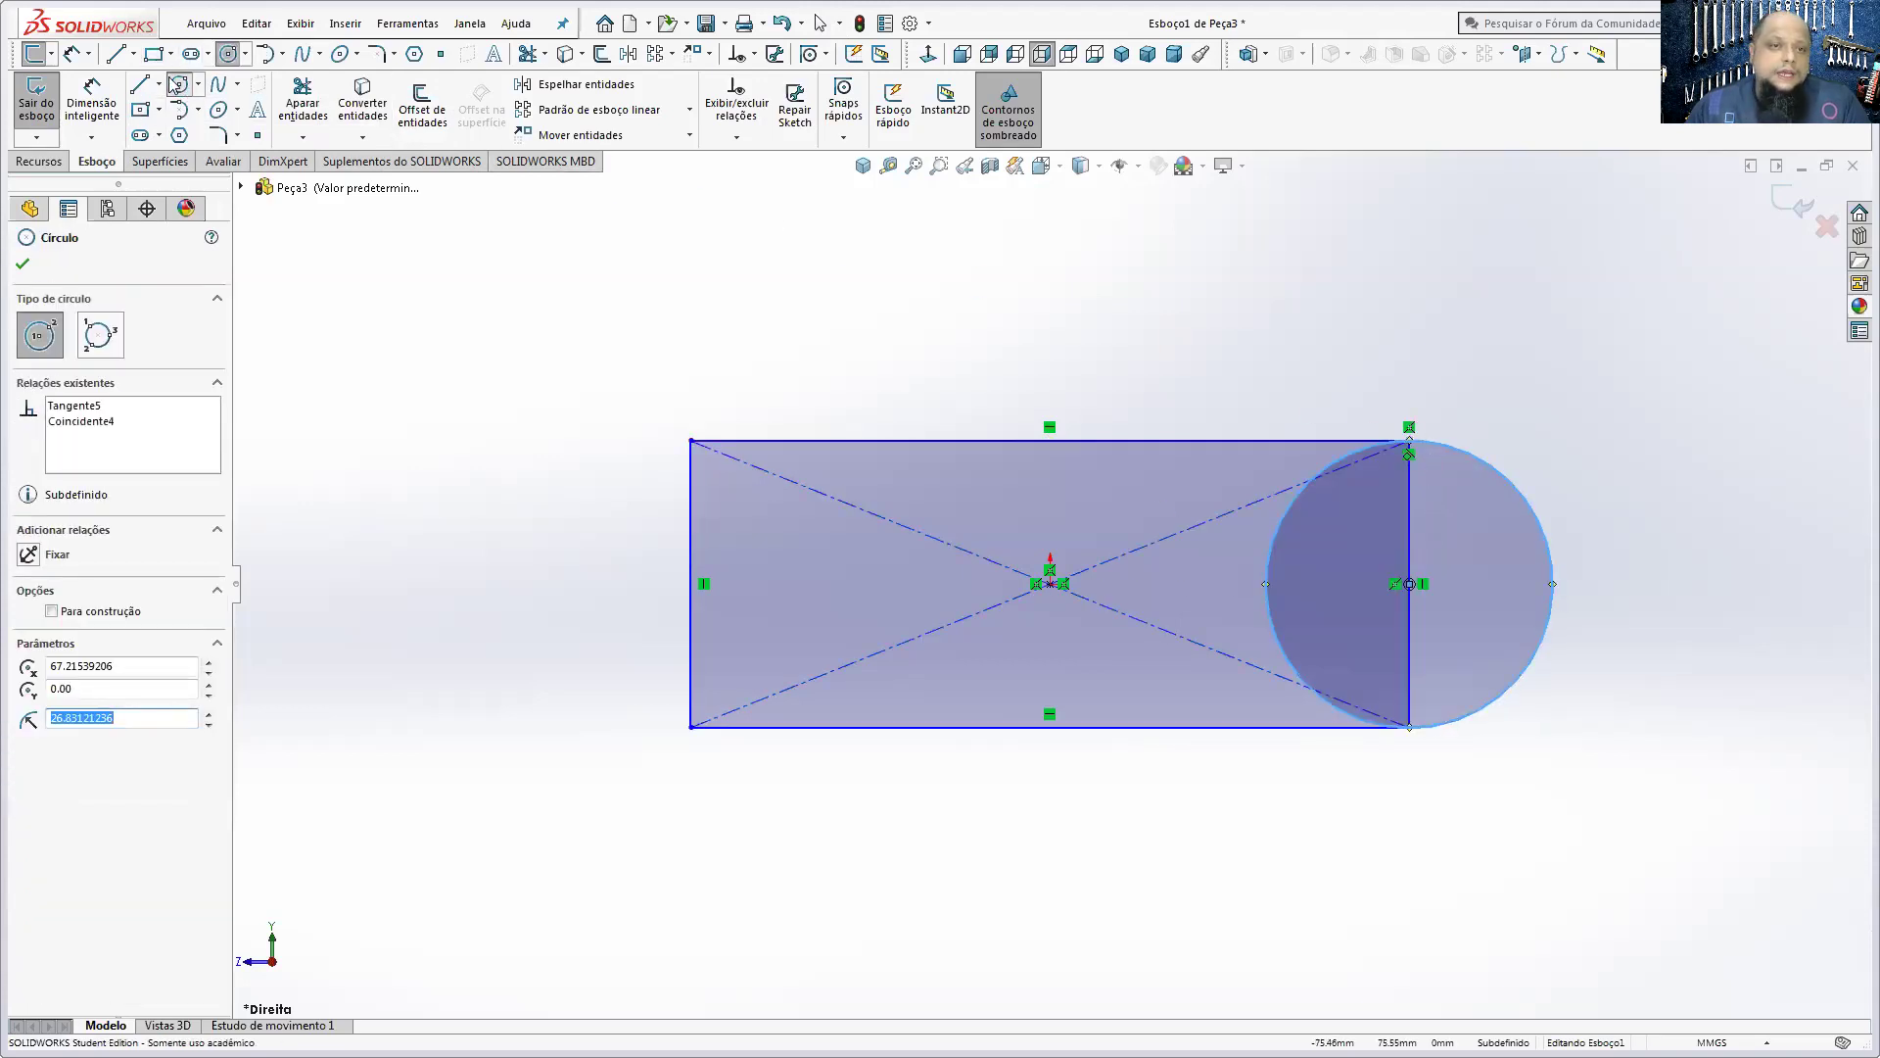
click(159, 110)
click(196, 154)
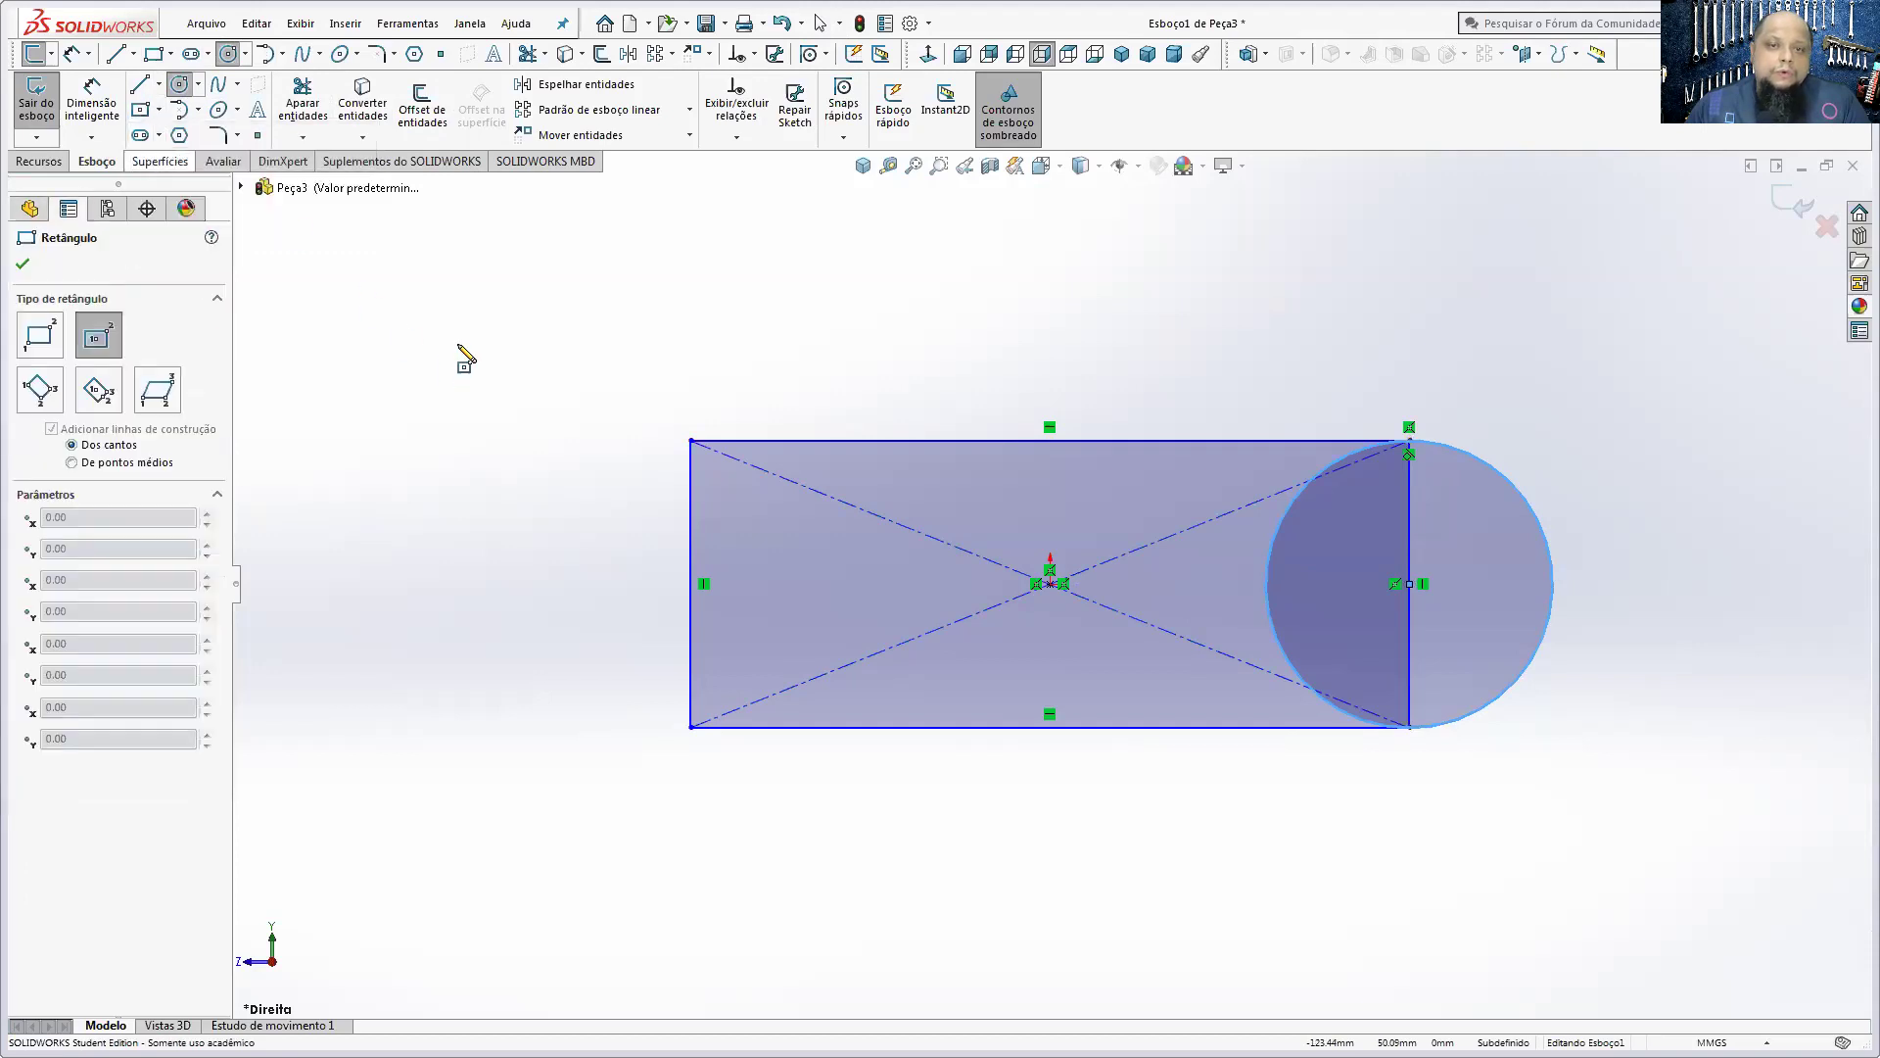
click(158, 110)
click(619, 540)
click(858, 624)
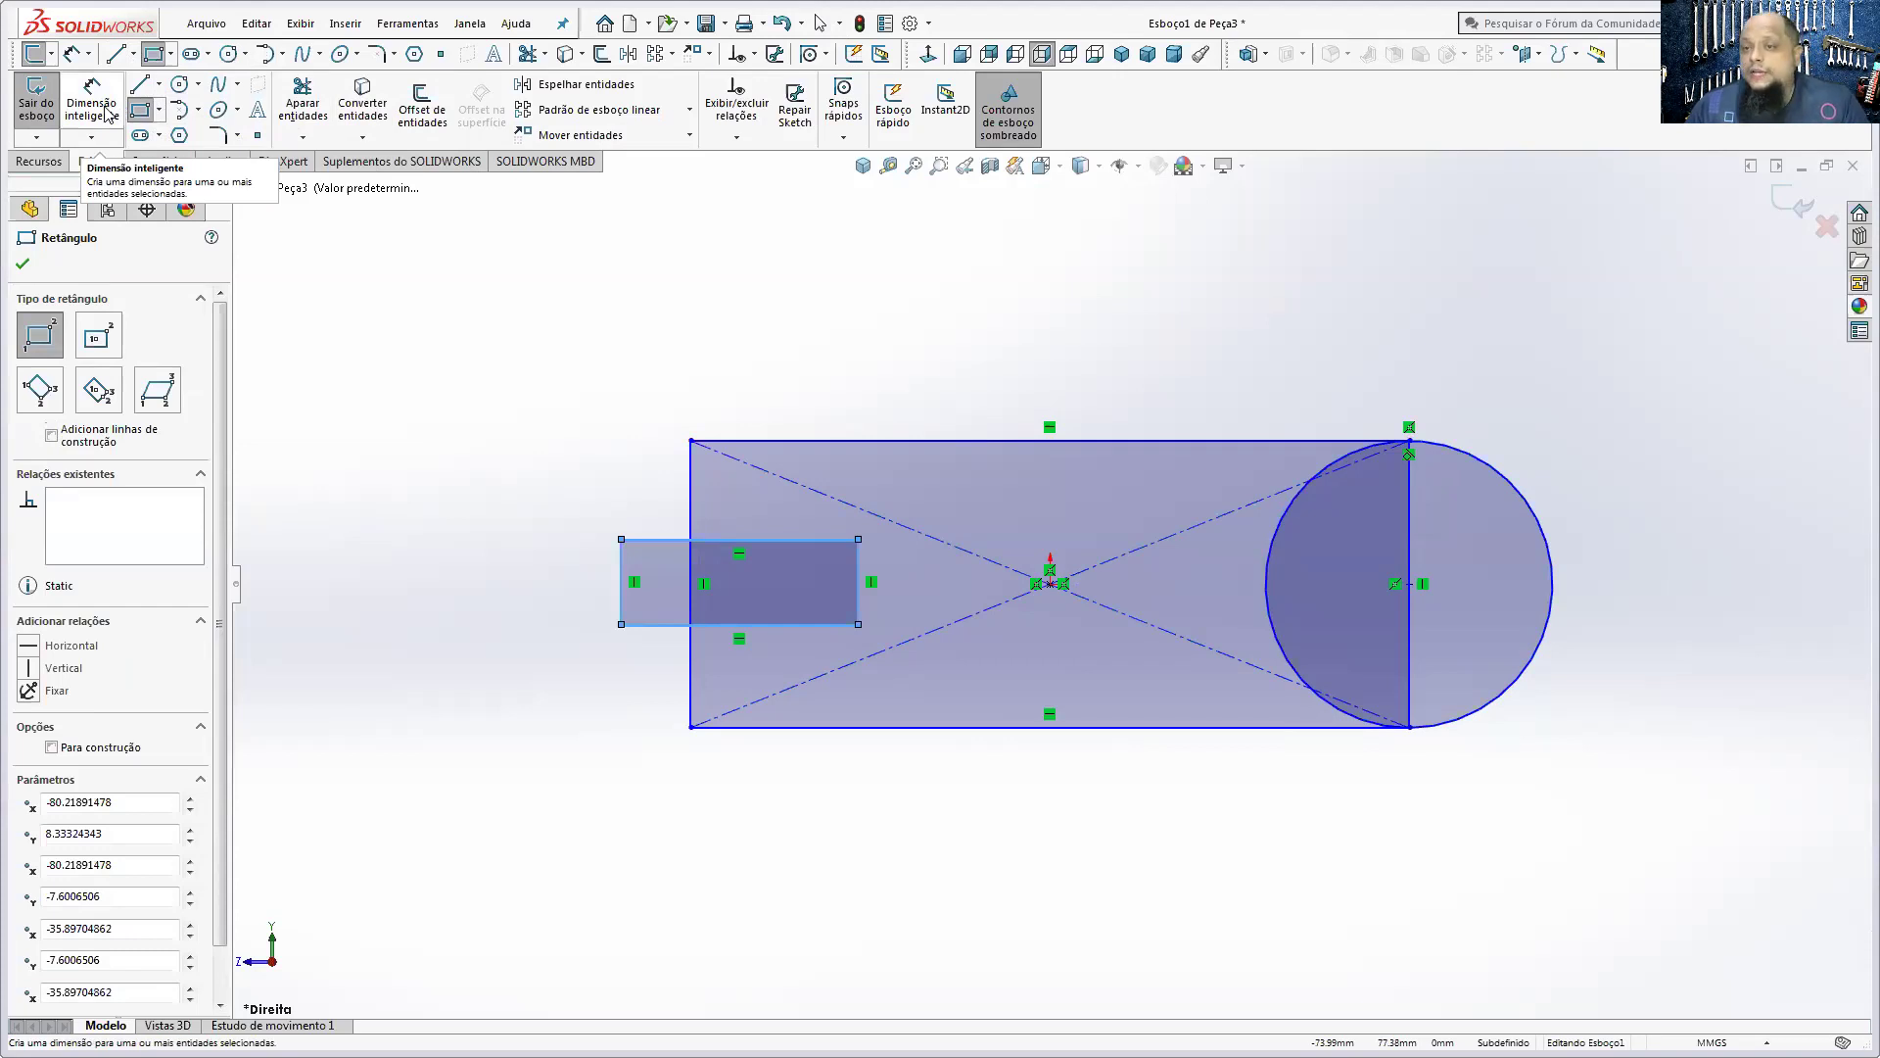
- Trim the slot's outer part, the bar's left edge, the inner arcs and the right edge
click(302, 103)
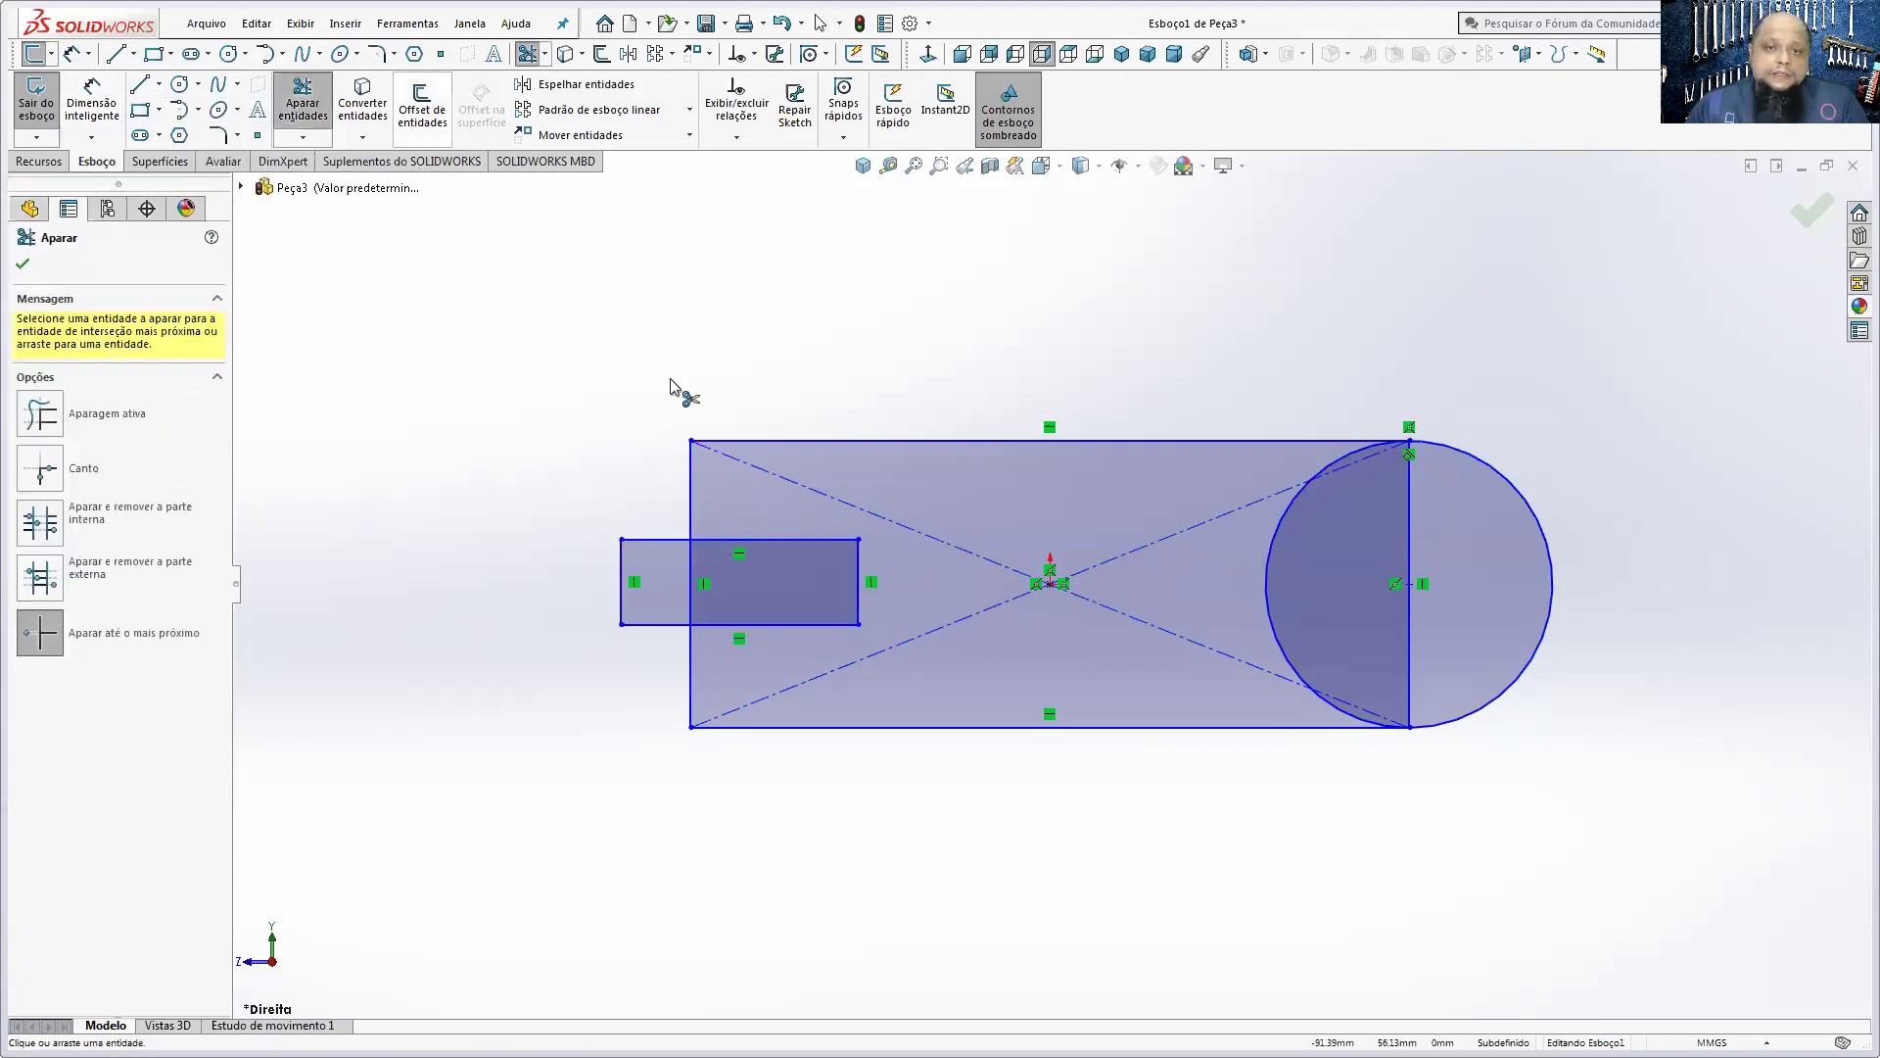
click(658, 539)
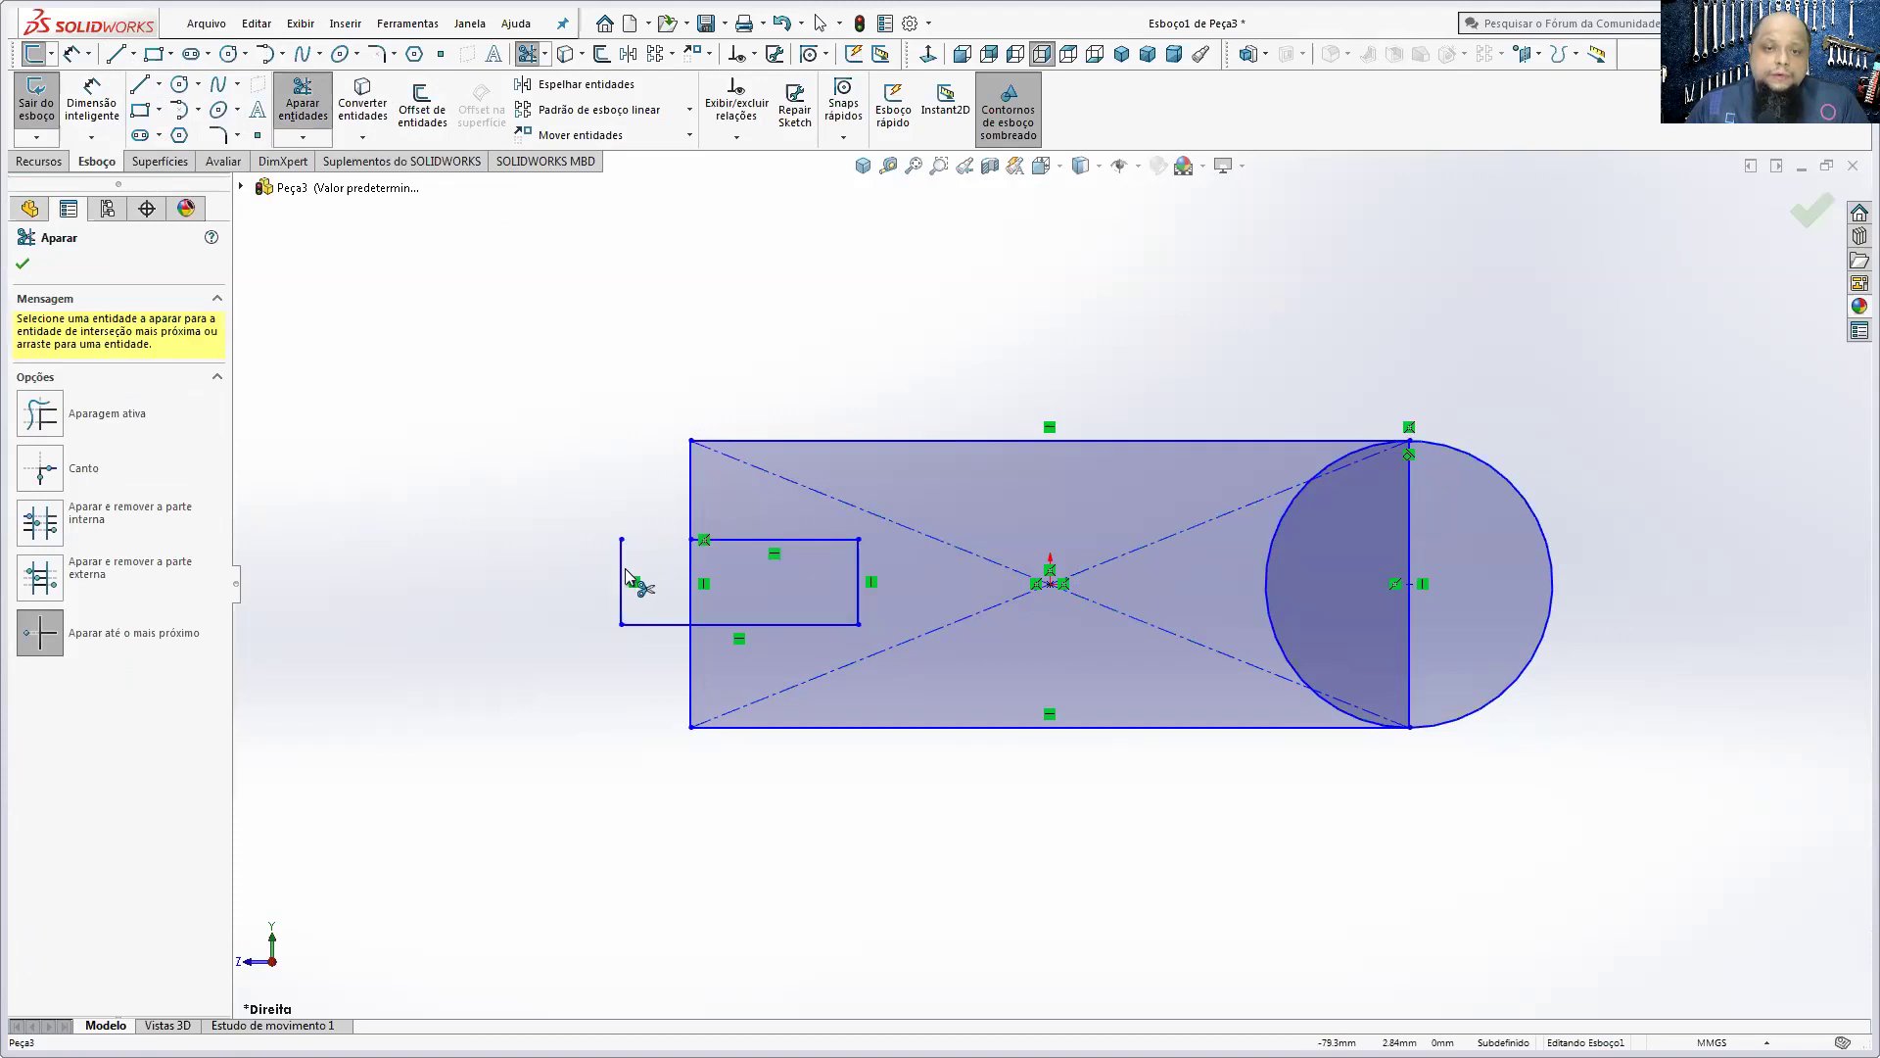
click(693, 599)
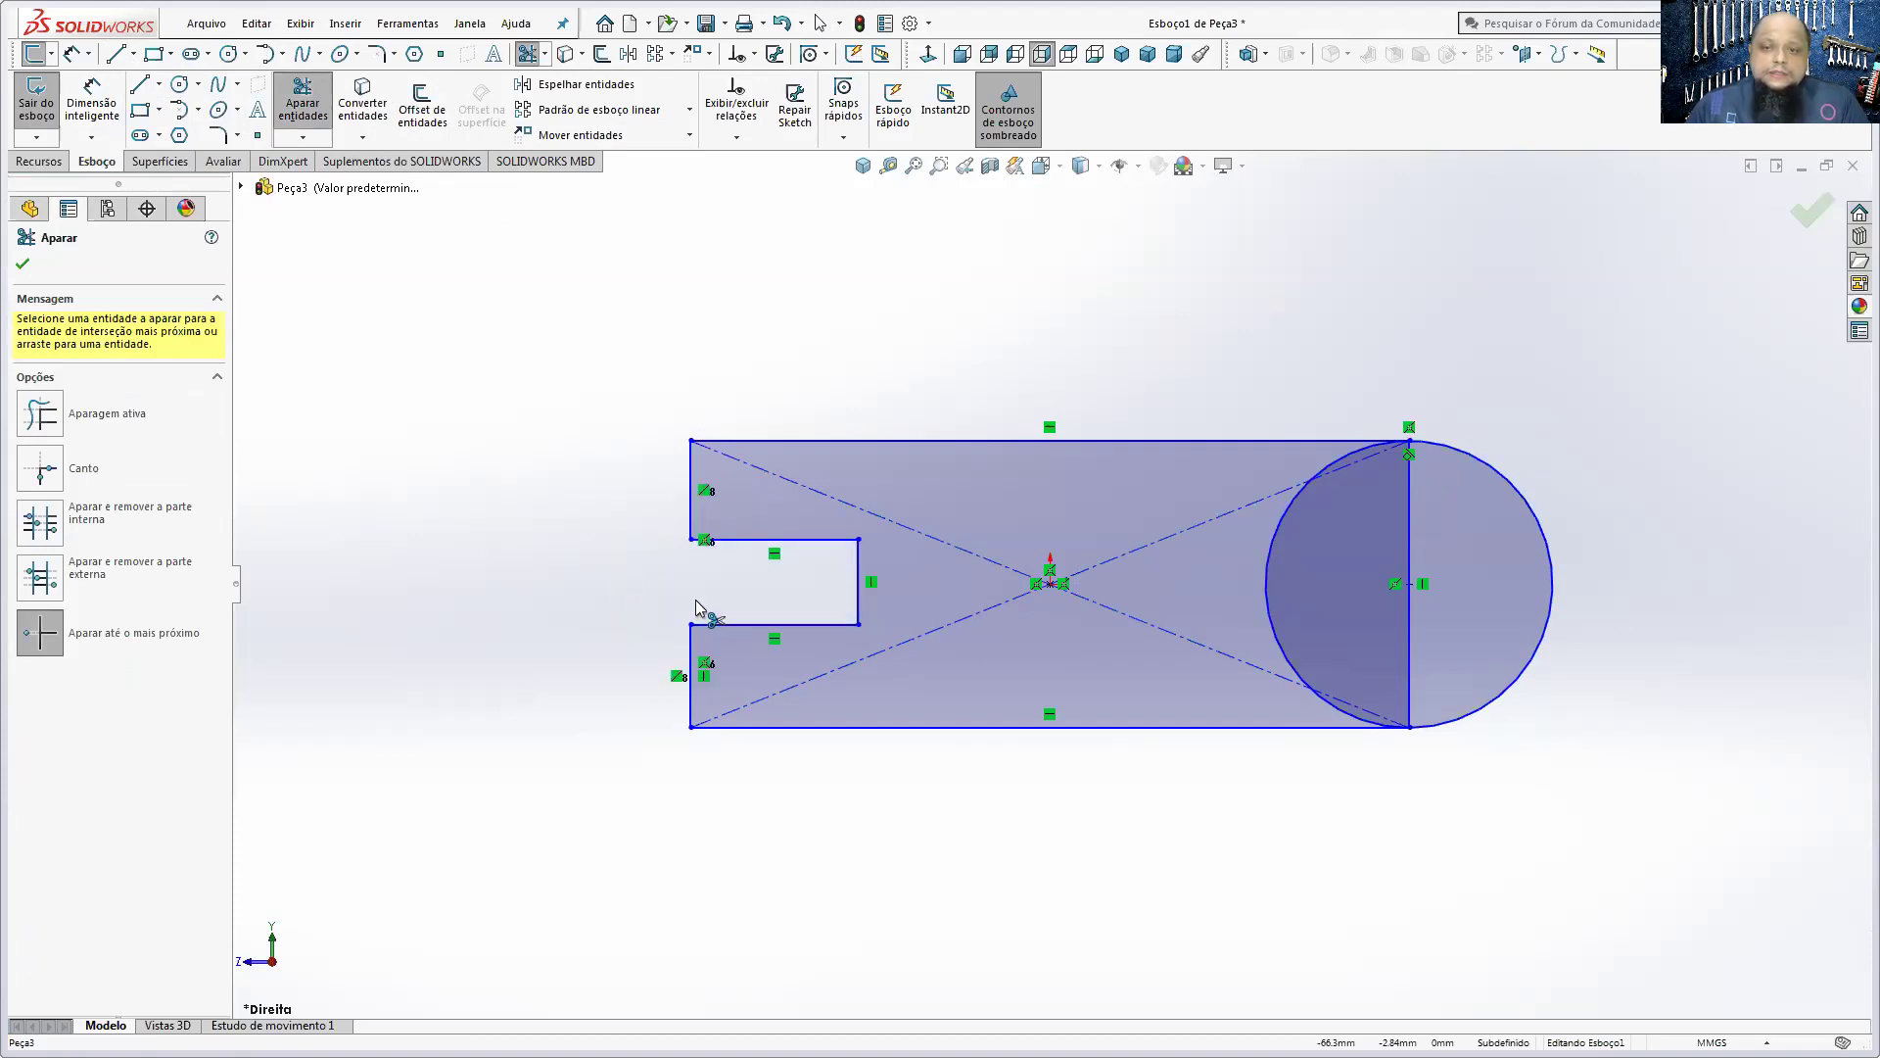
click(1295, 505)
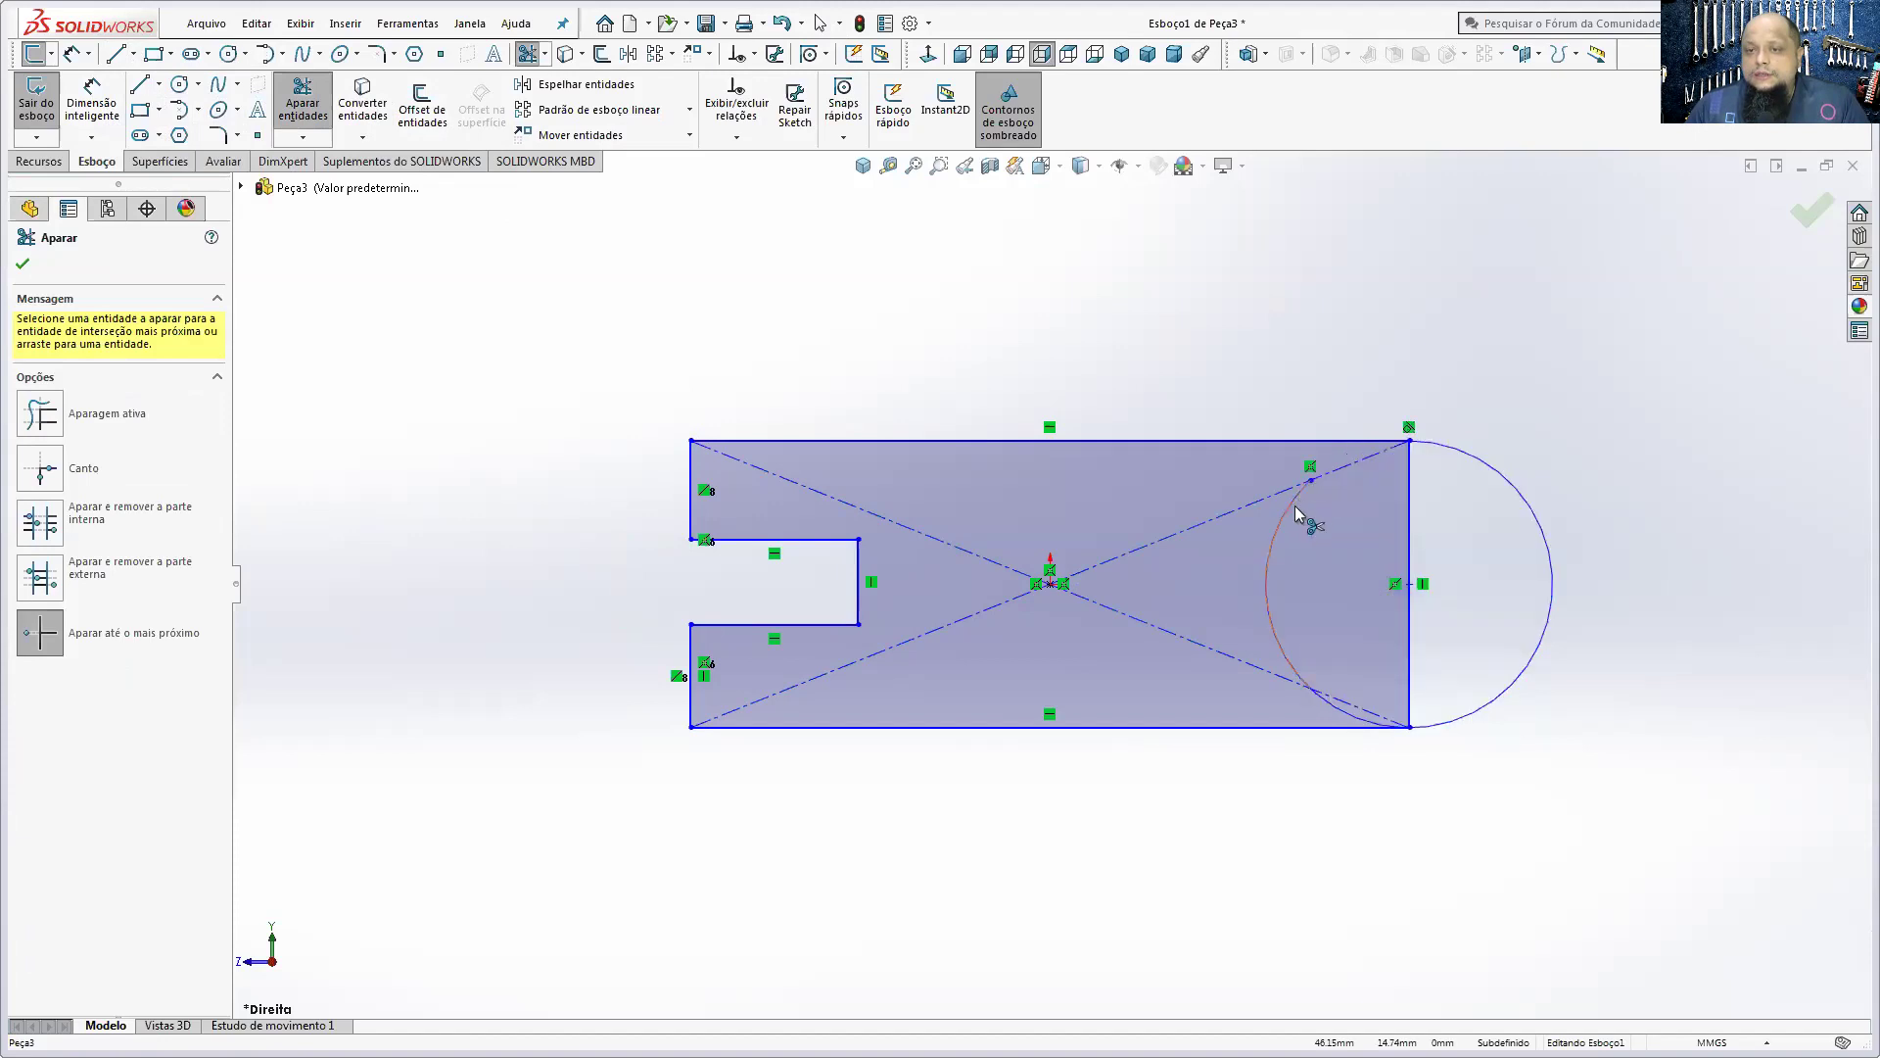
click(1326, 707)
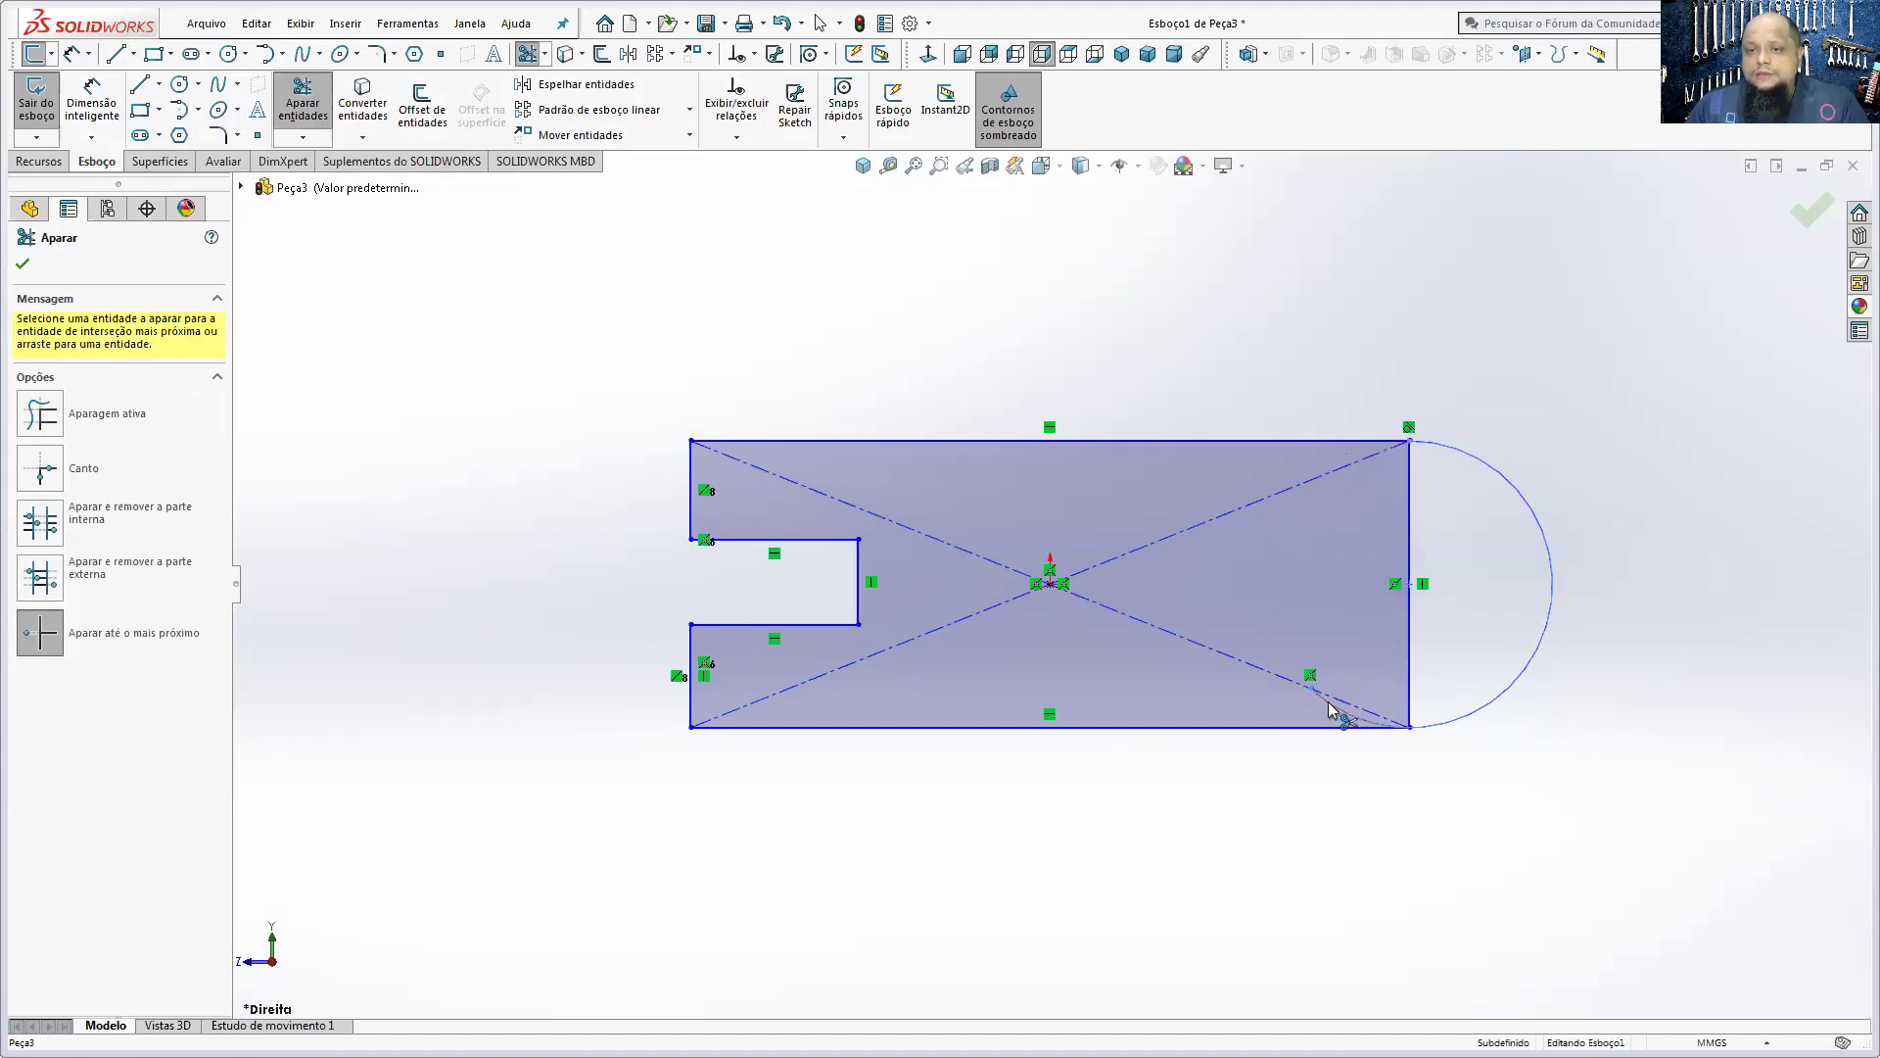
click(1408, 628)
click(988, 553)
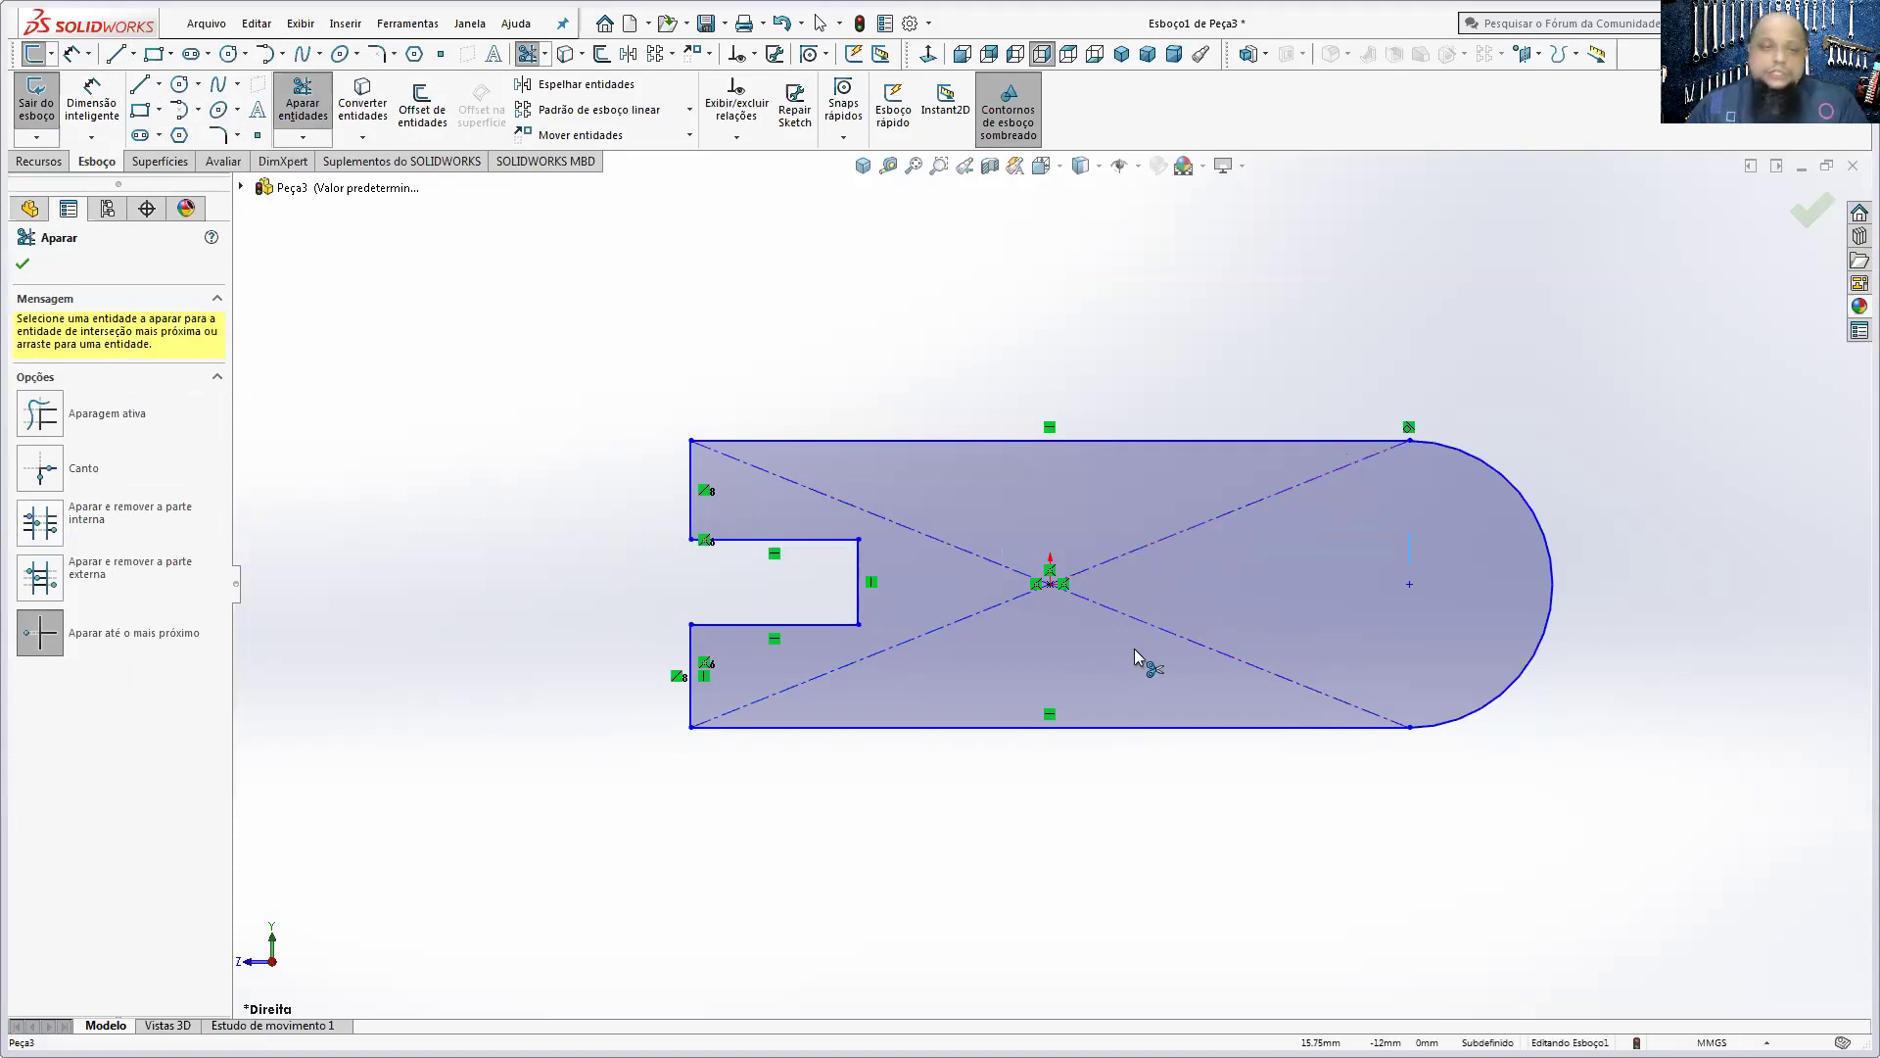
click(91, 102)
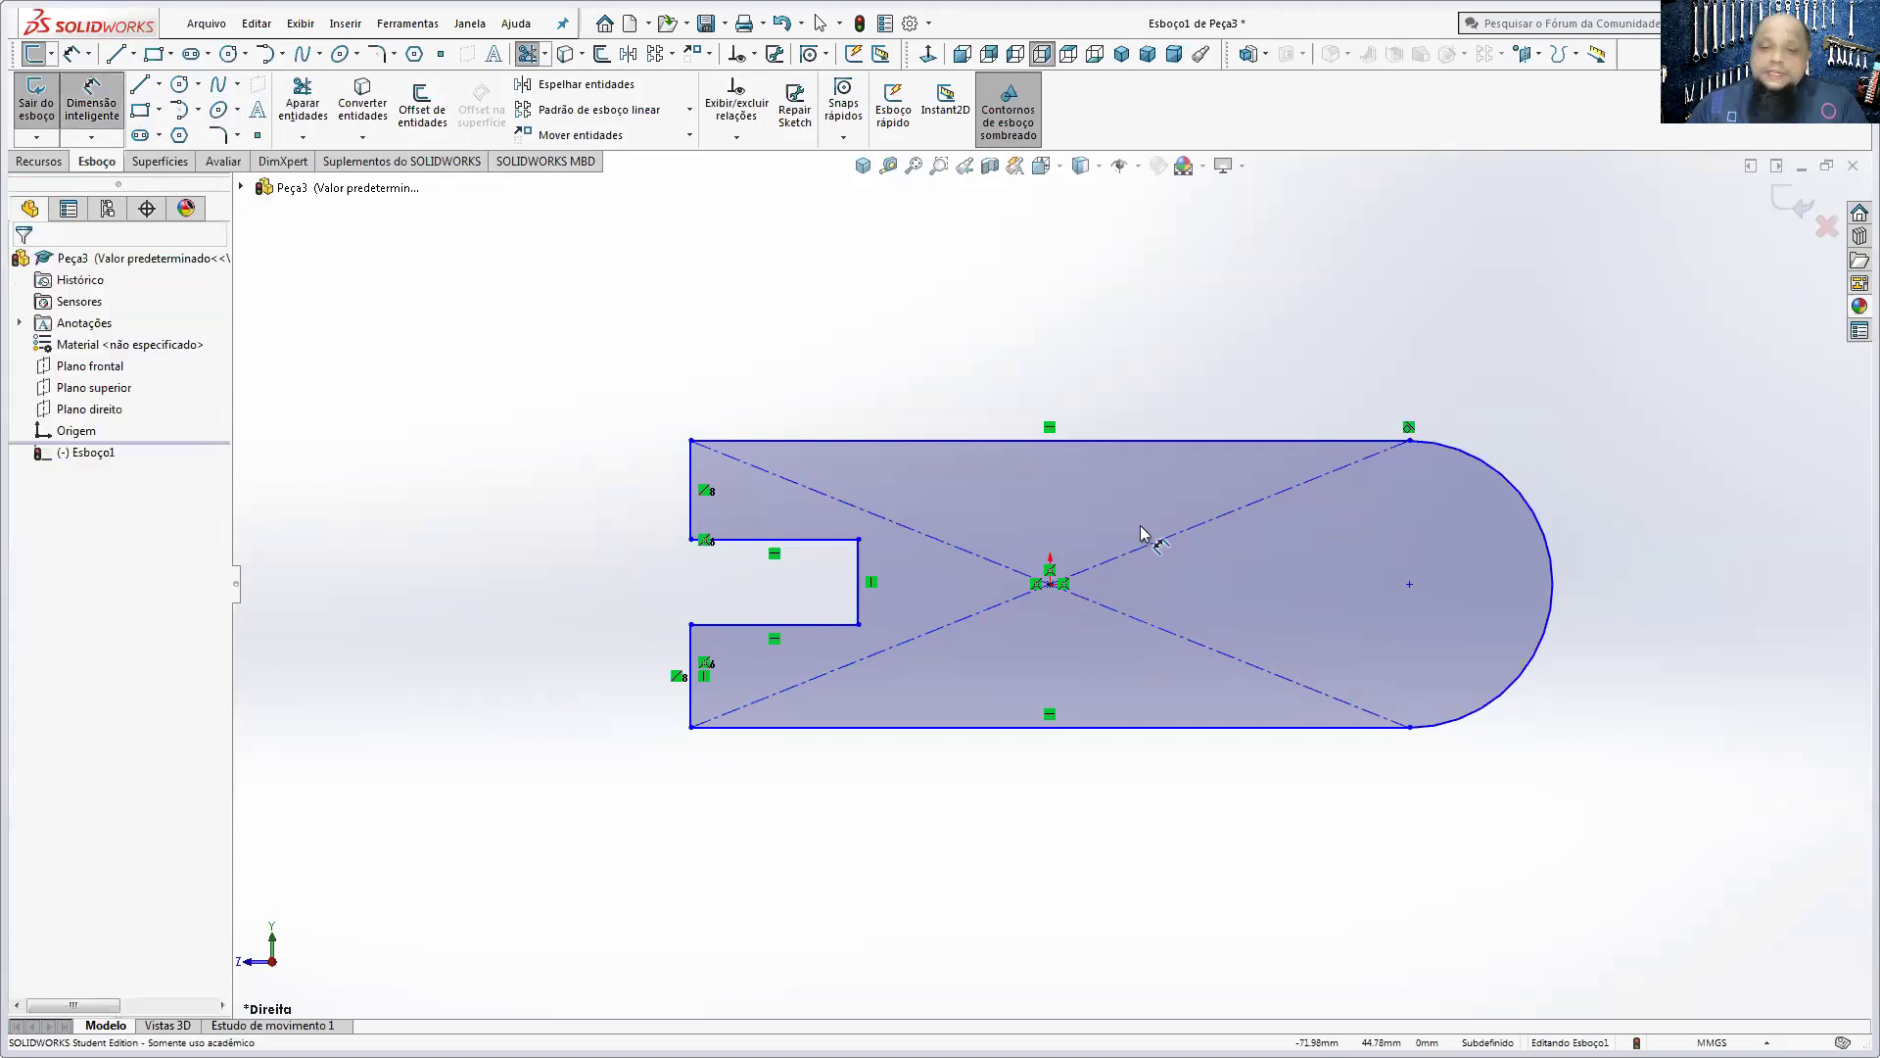
- Dimension the bottom edge to 60, the slot depth to 28 and the end arc radius to 25/2 (12.50)
click(1097, 727)
click(1077, 823)
text(6)
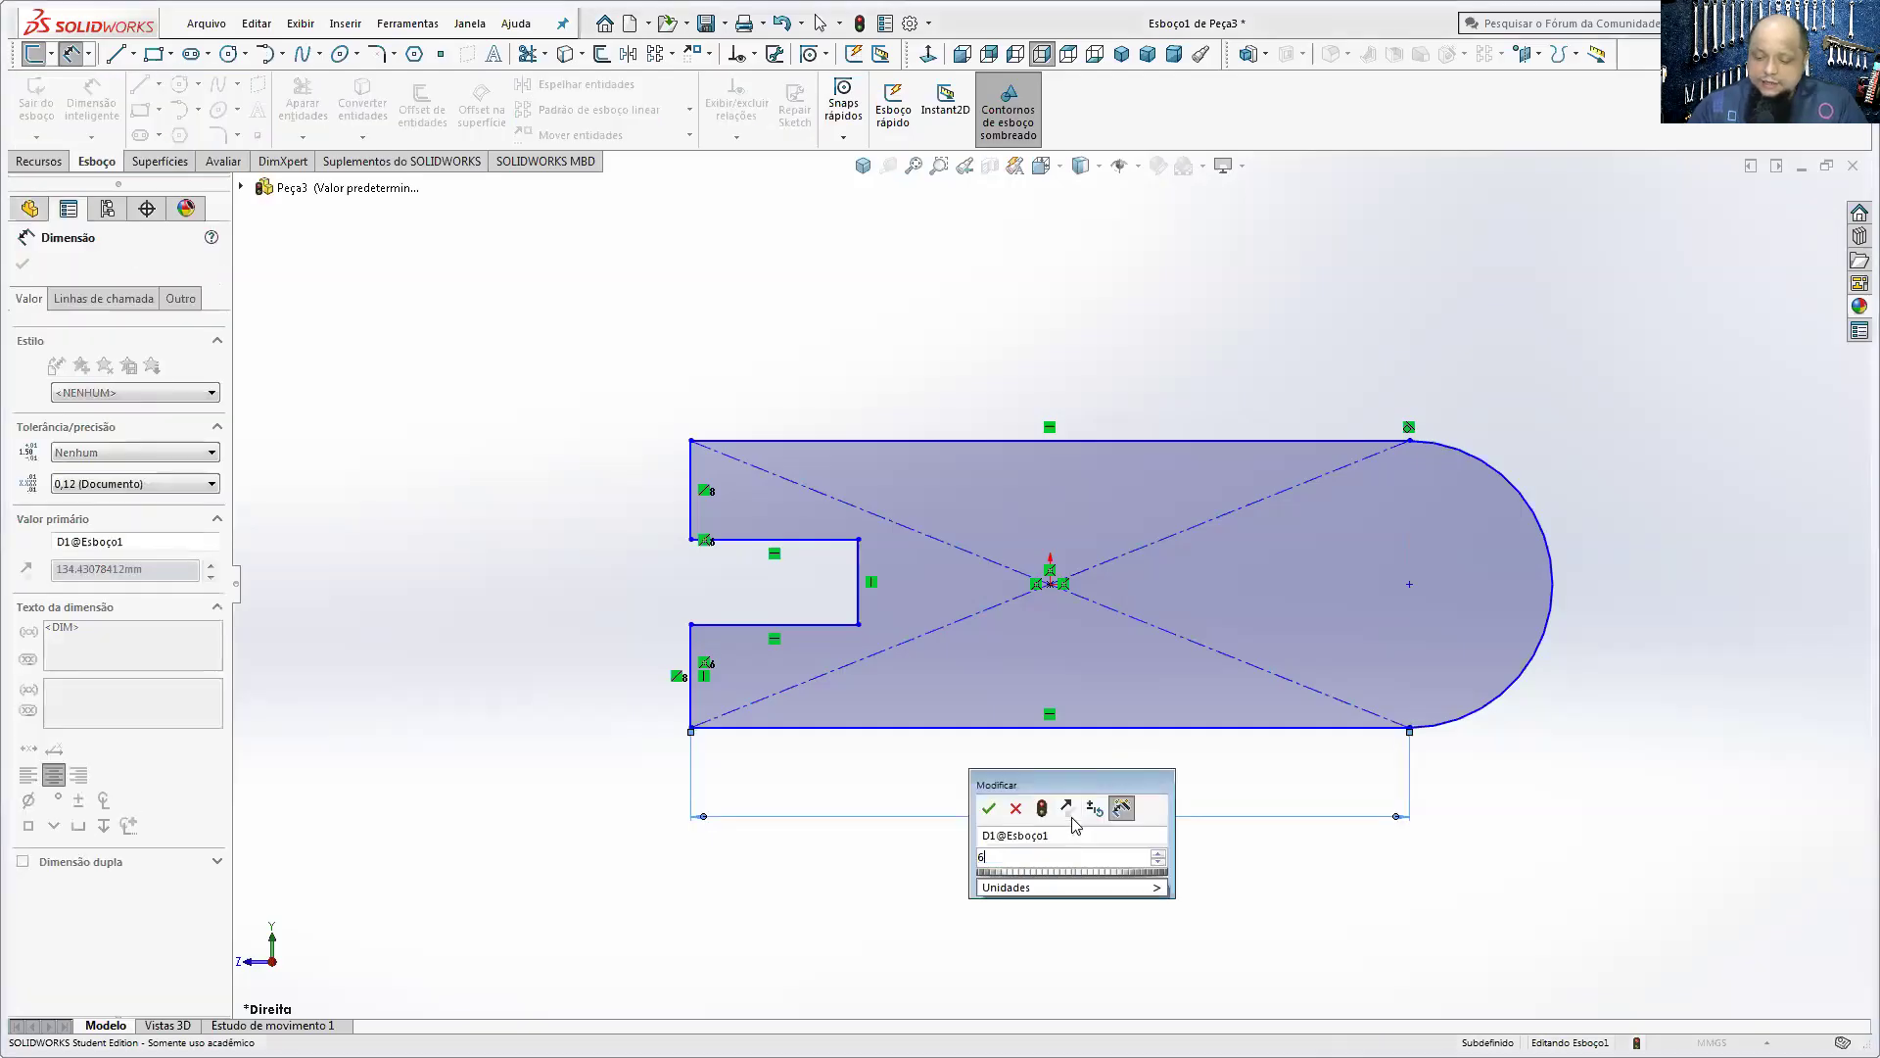
text(0)
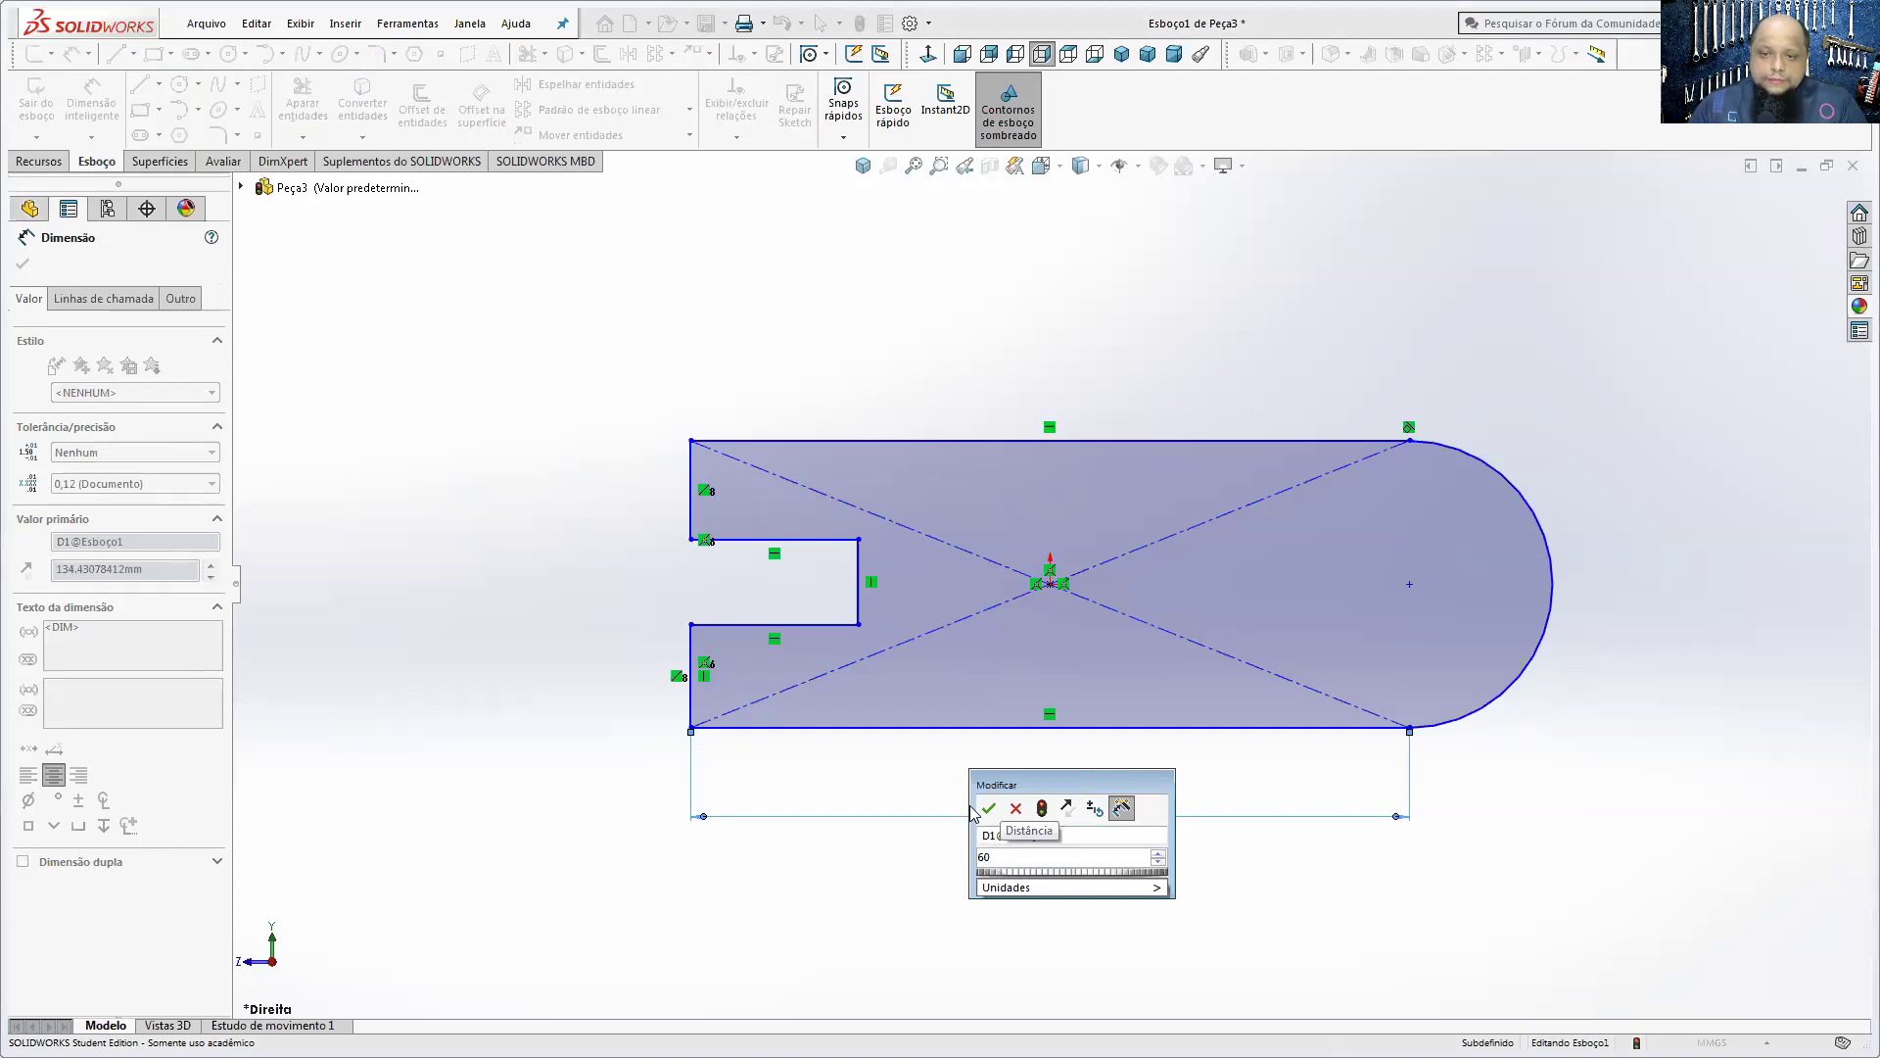
click(983, 810)
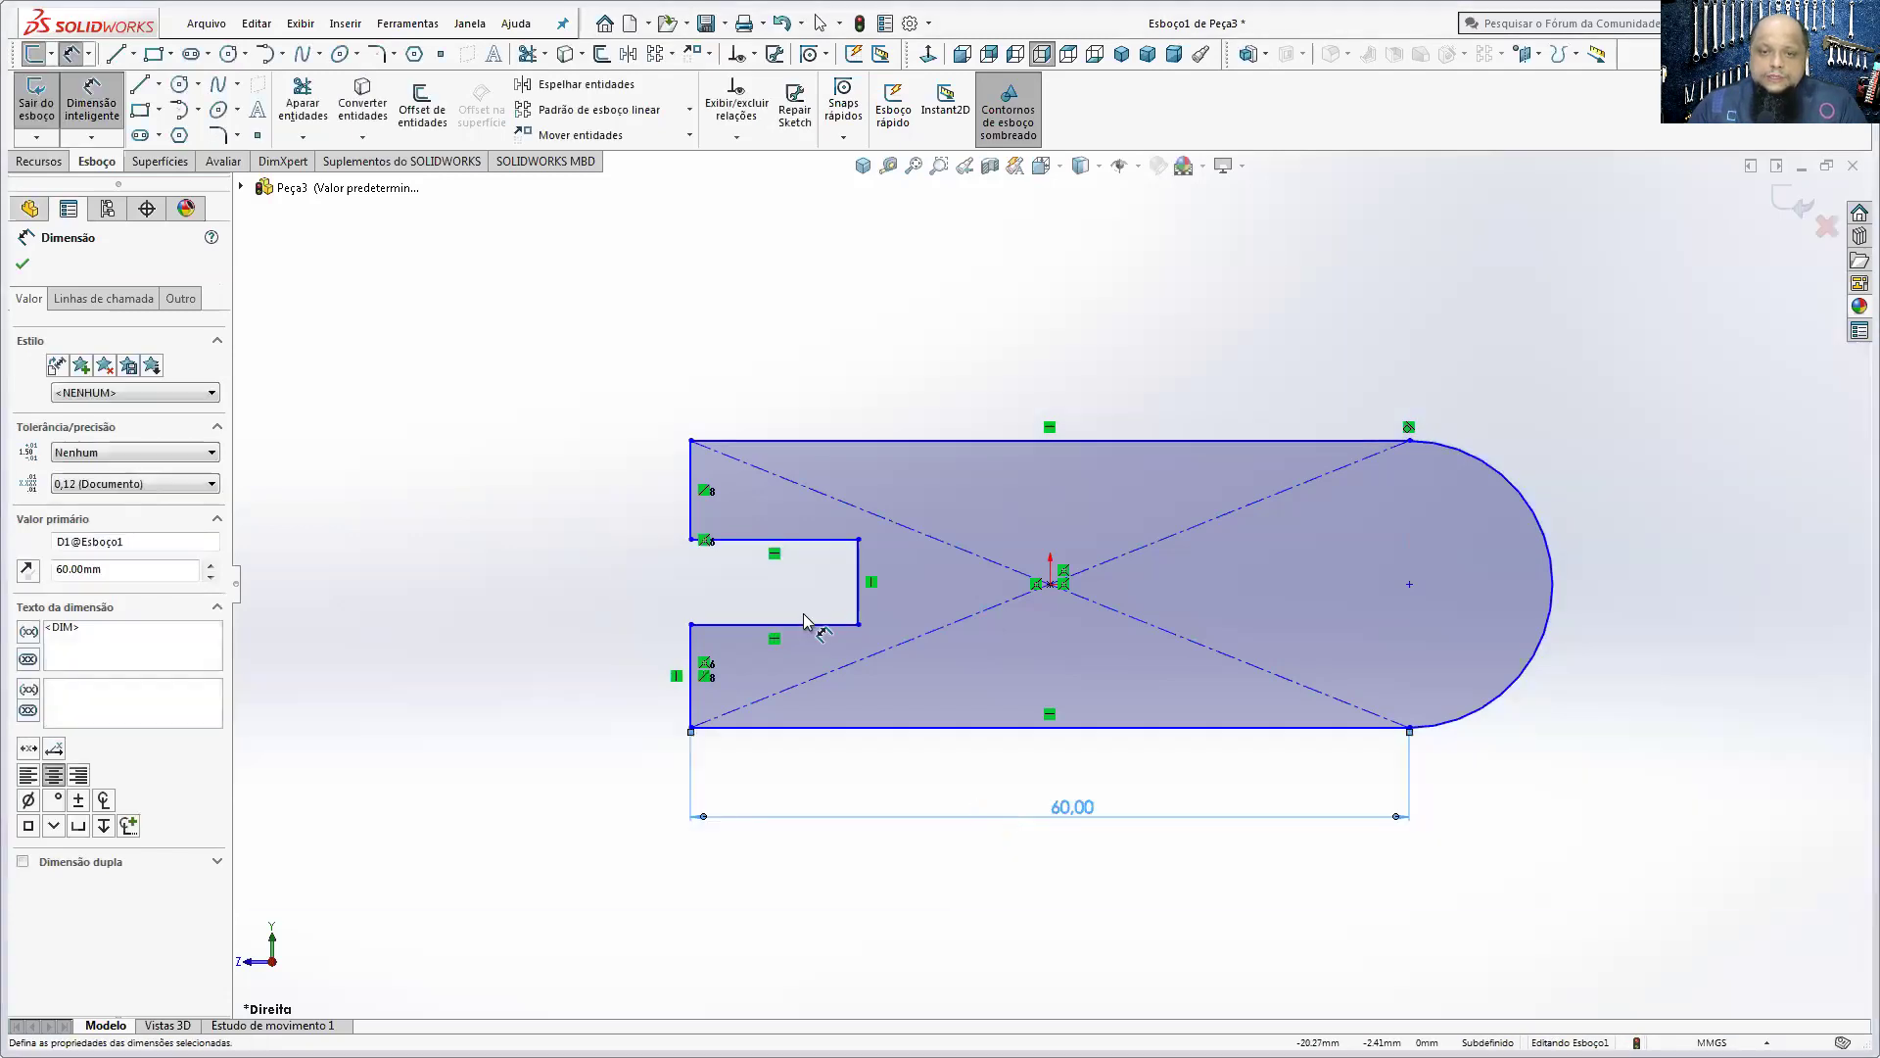
click(798, 650)
click(795, 783)
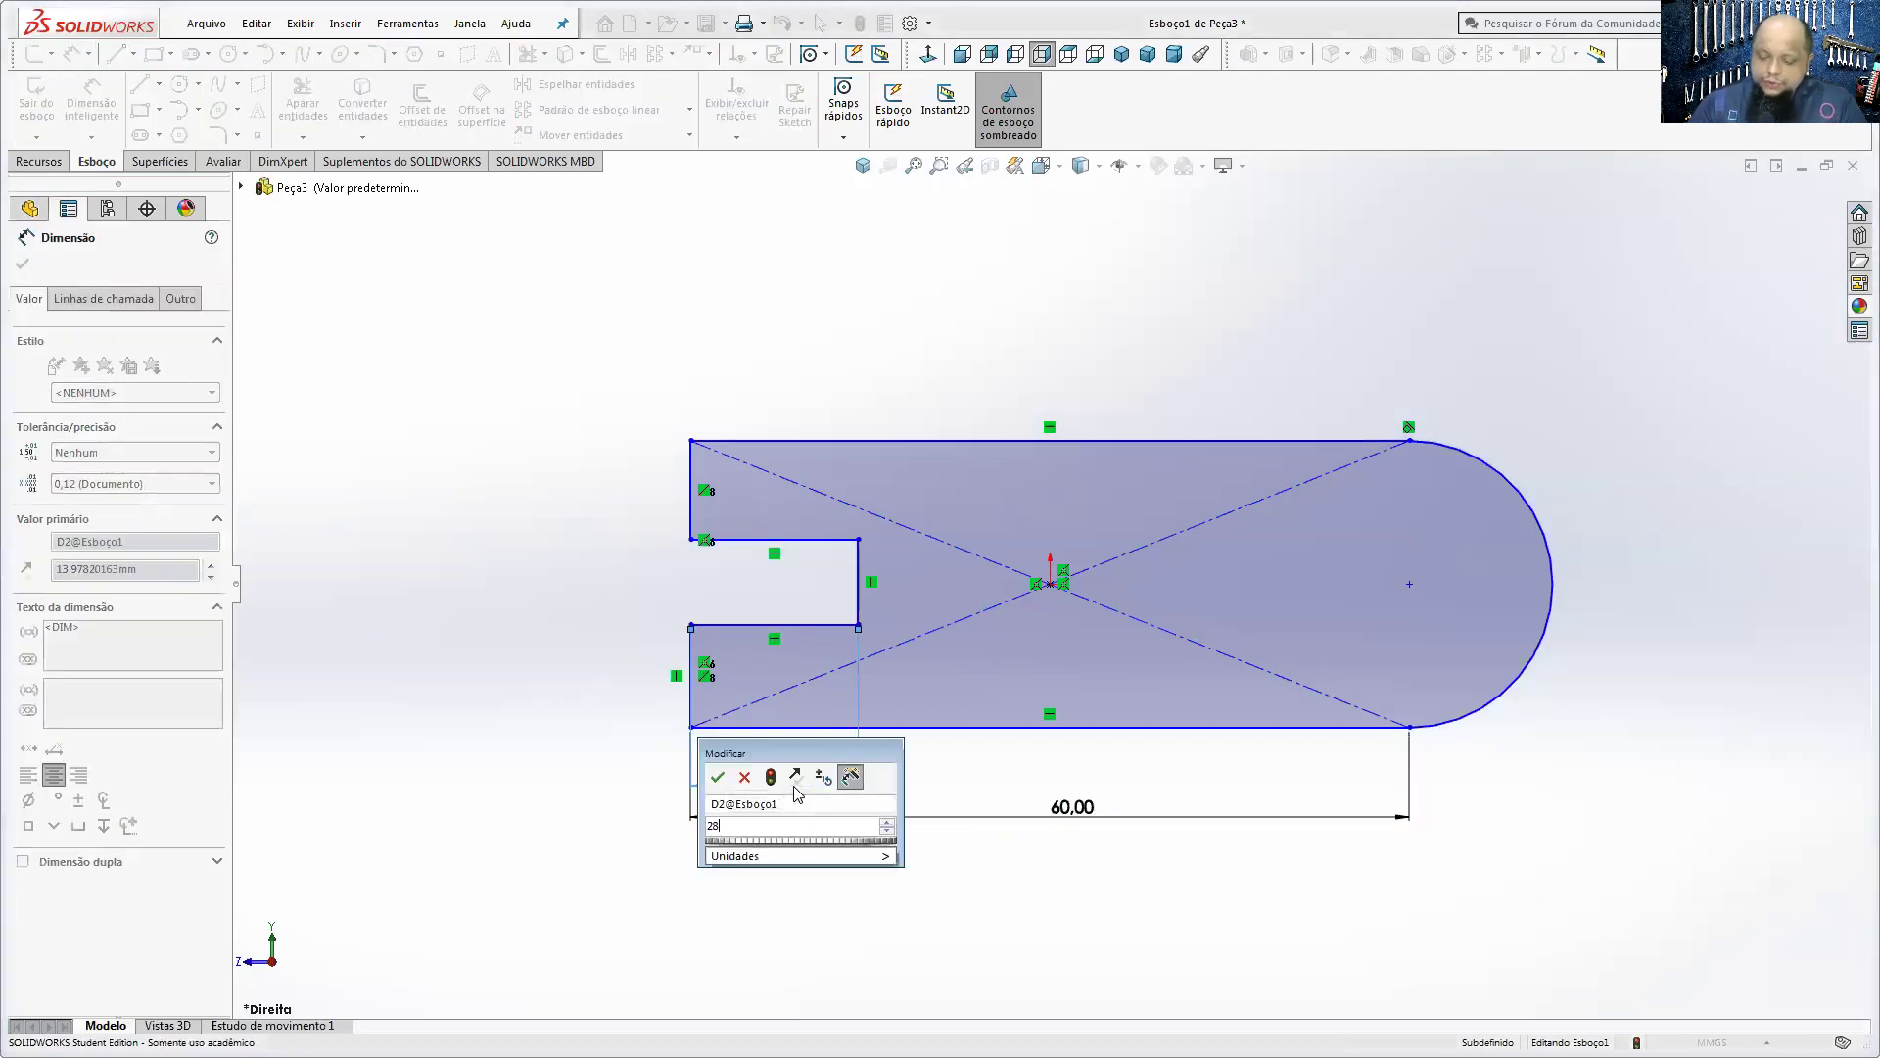
text(28)
key(Return)
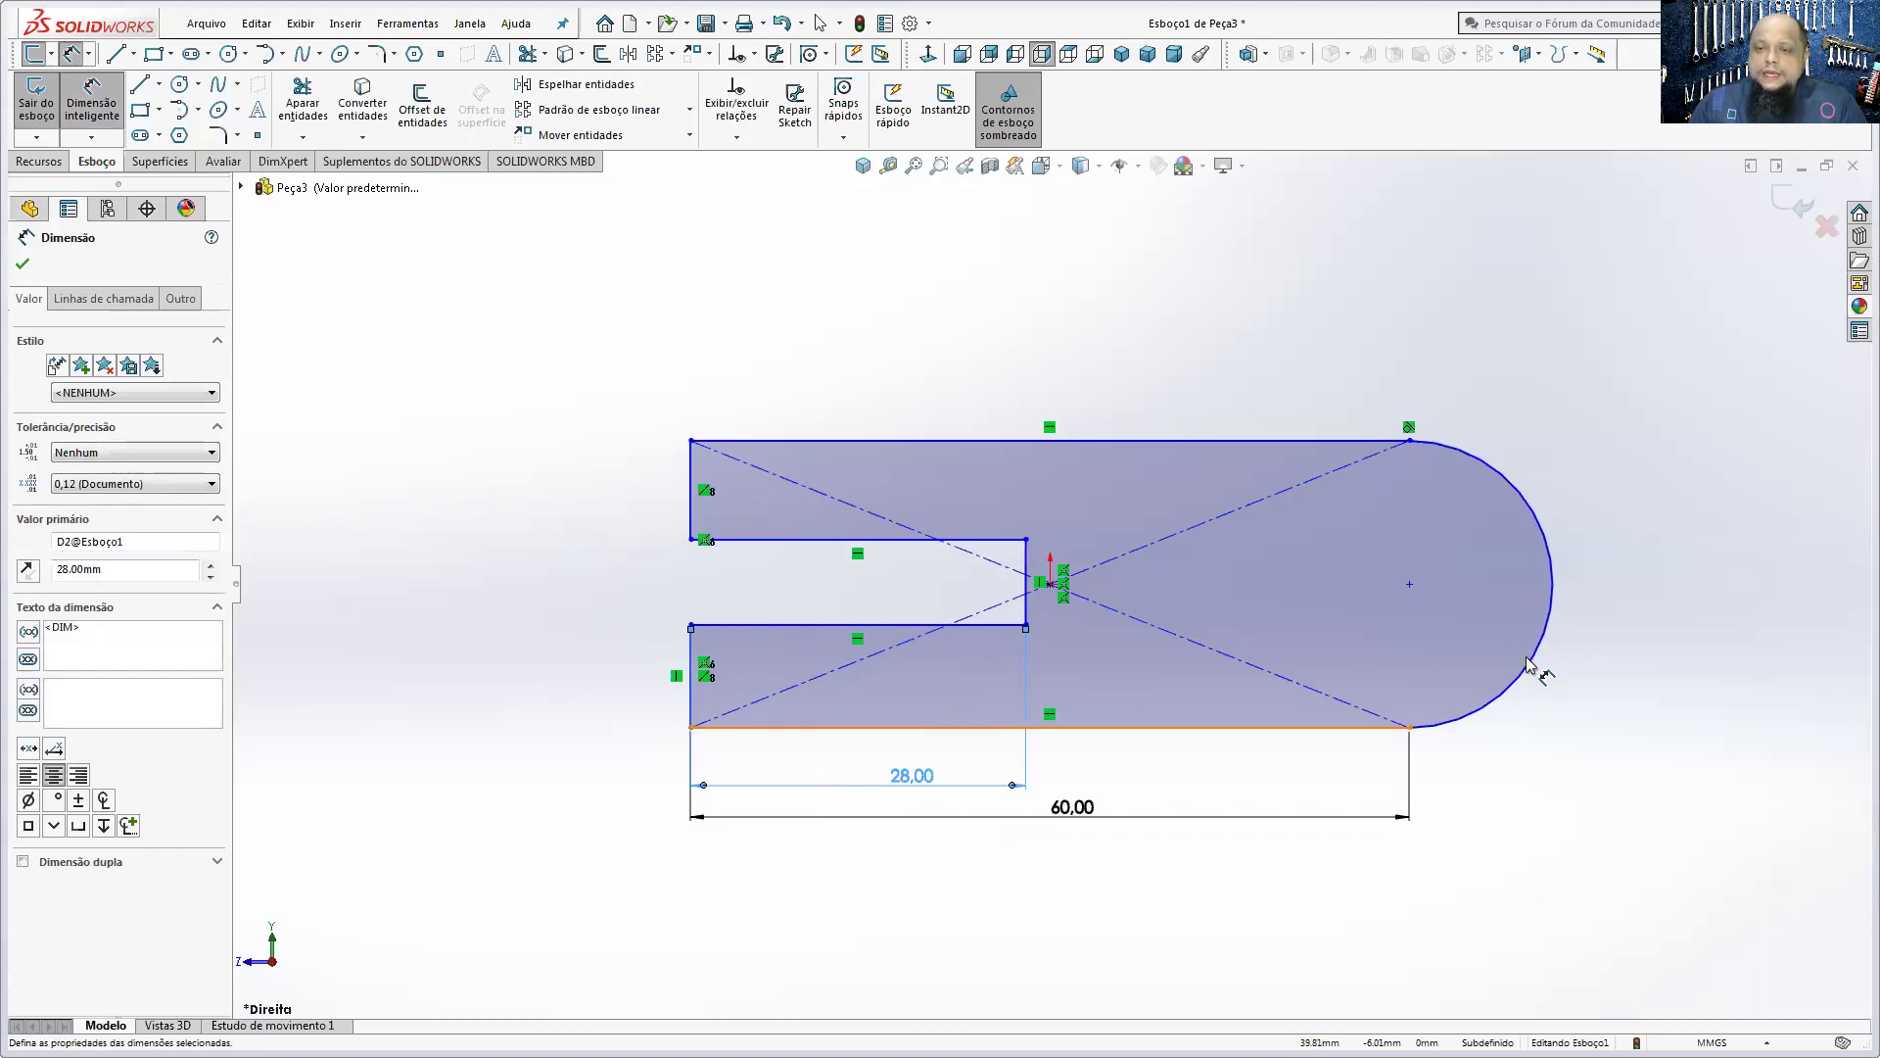
click(1530, 665)
click(1557, 658)
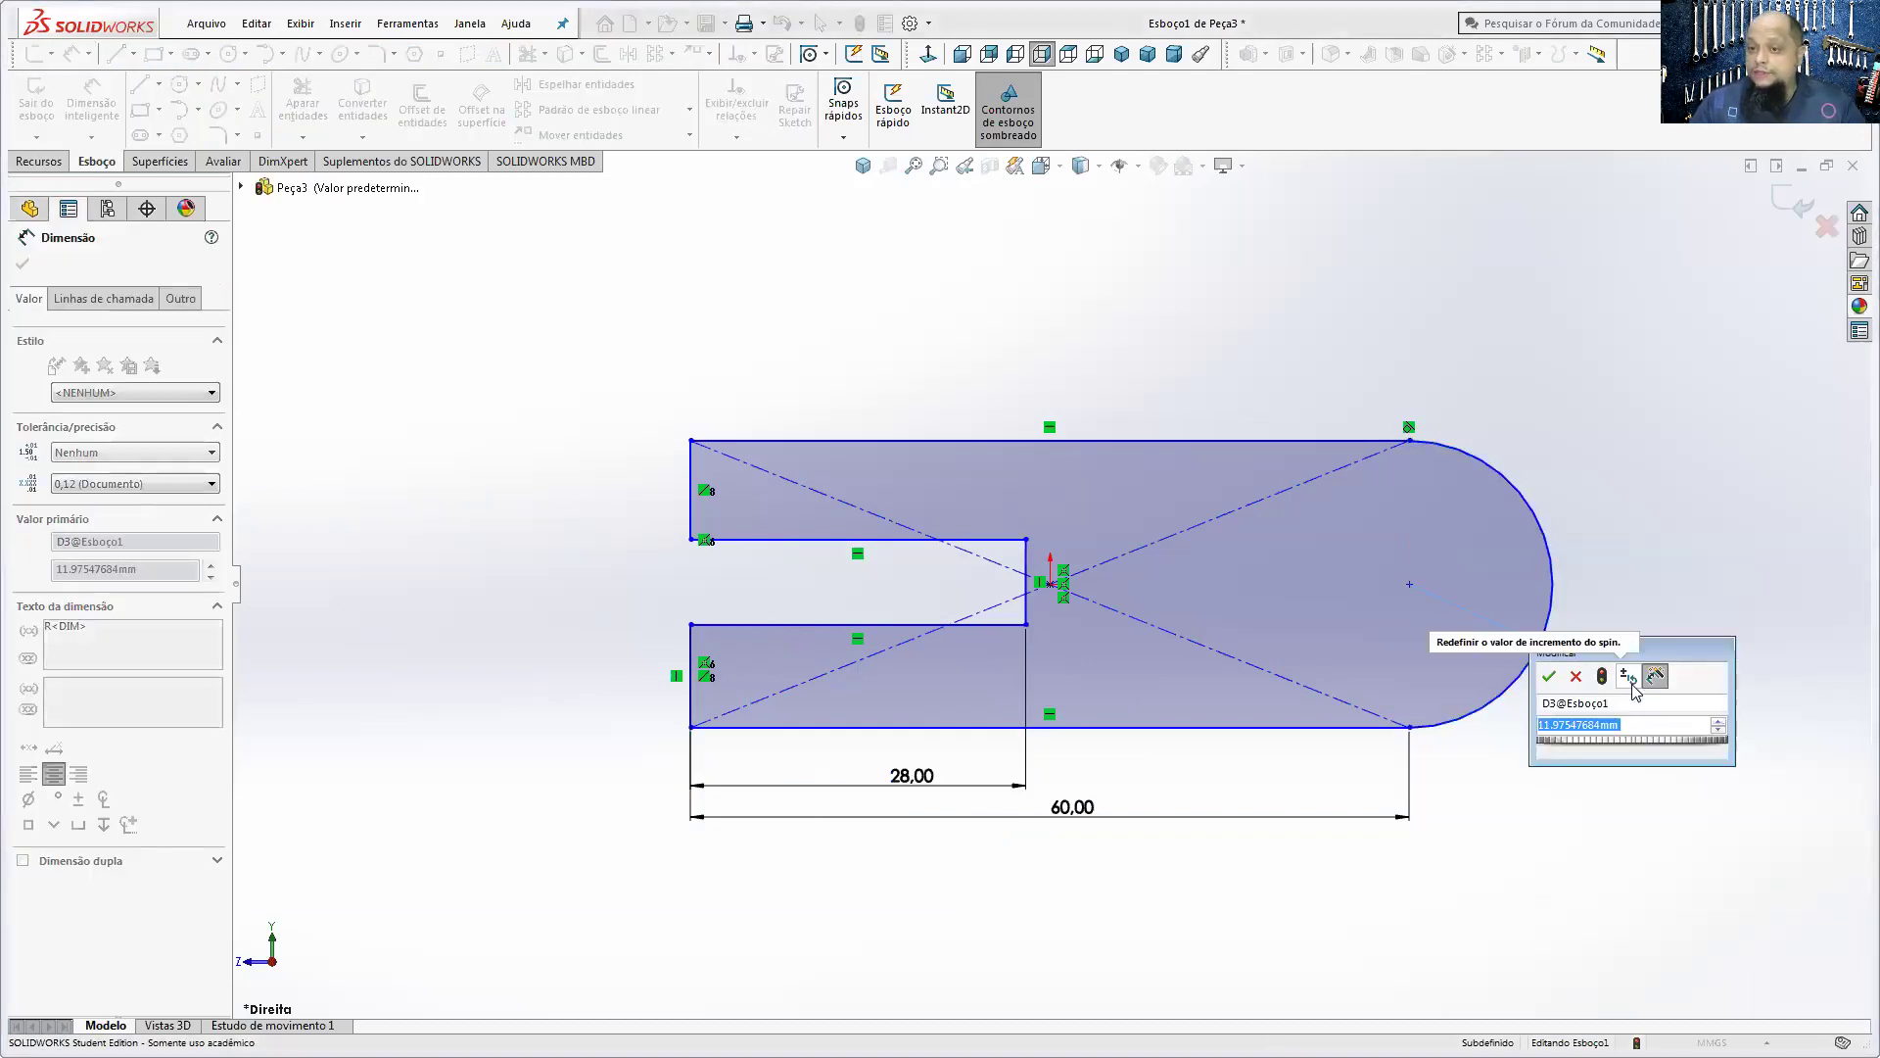
text(25/2)
key(Return)
key(Escape)
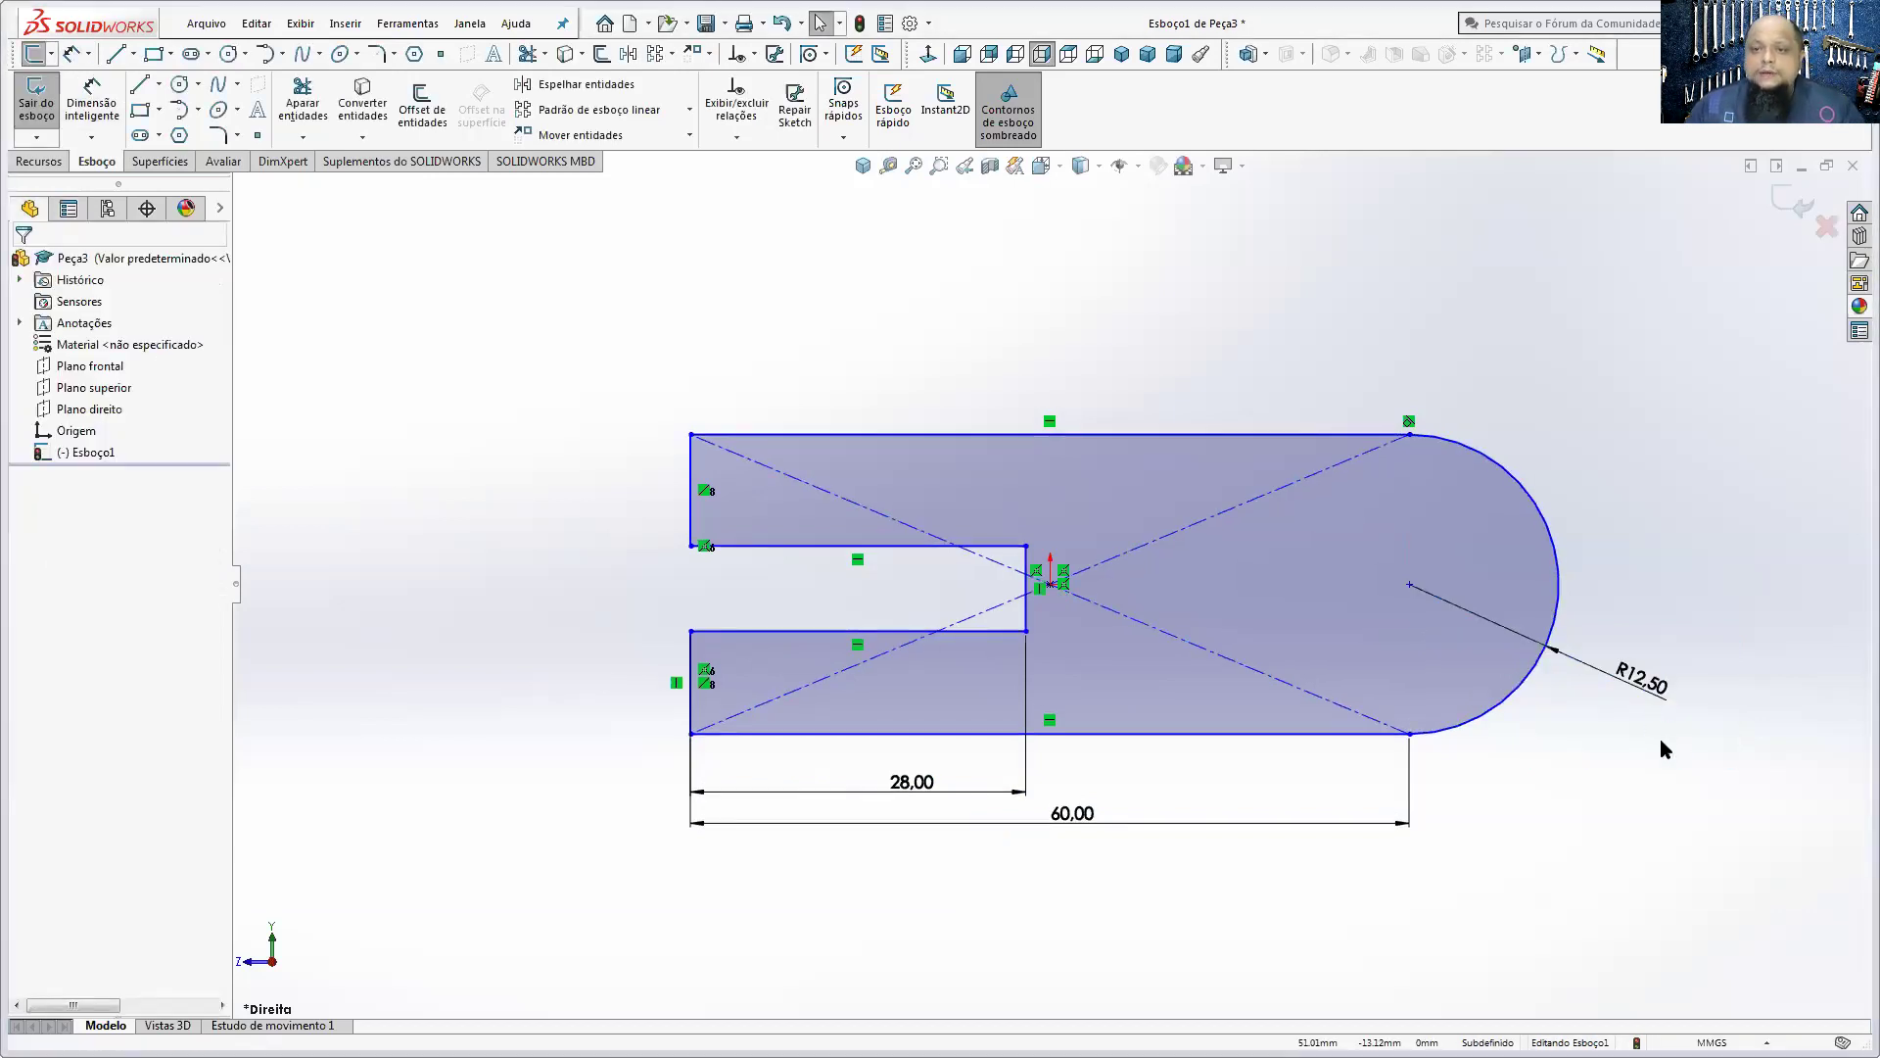
- Dimension the slot width to 12 and the lower wall to (25-12)/2, giving 6.50
click(93, 103)
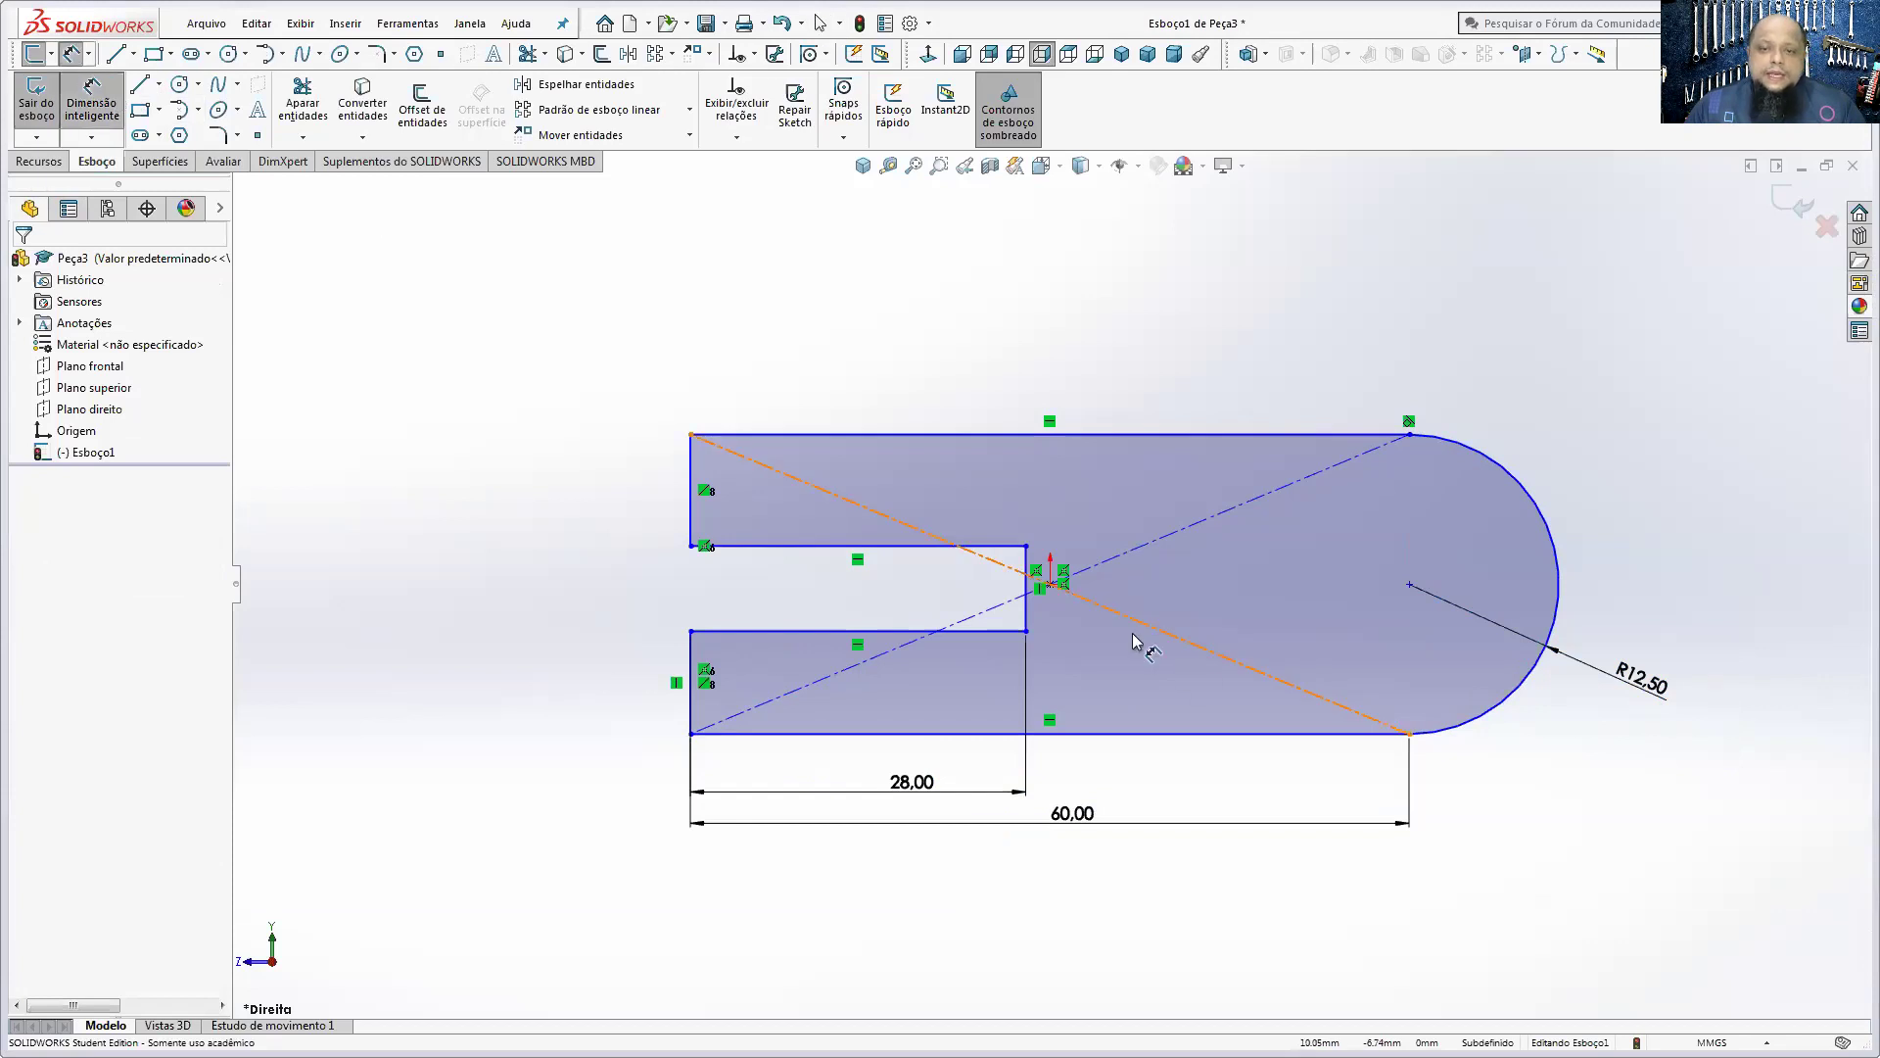
click(1030, 612)
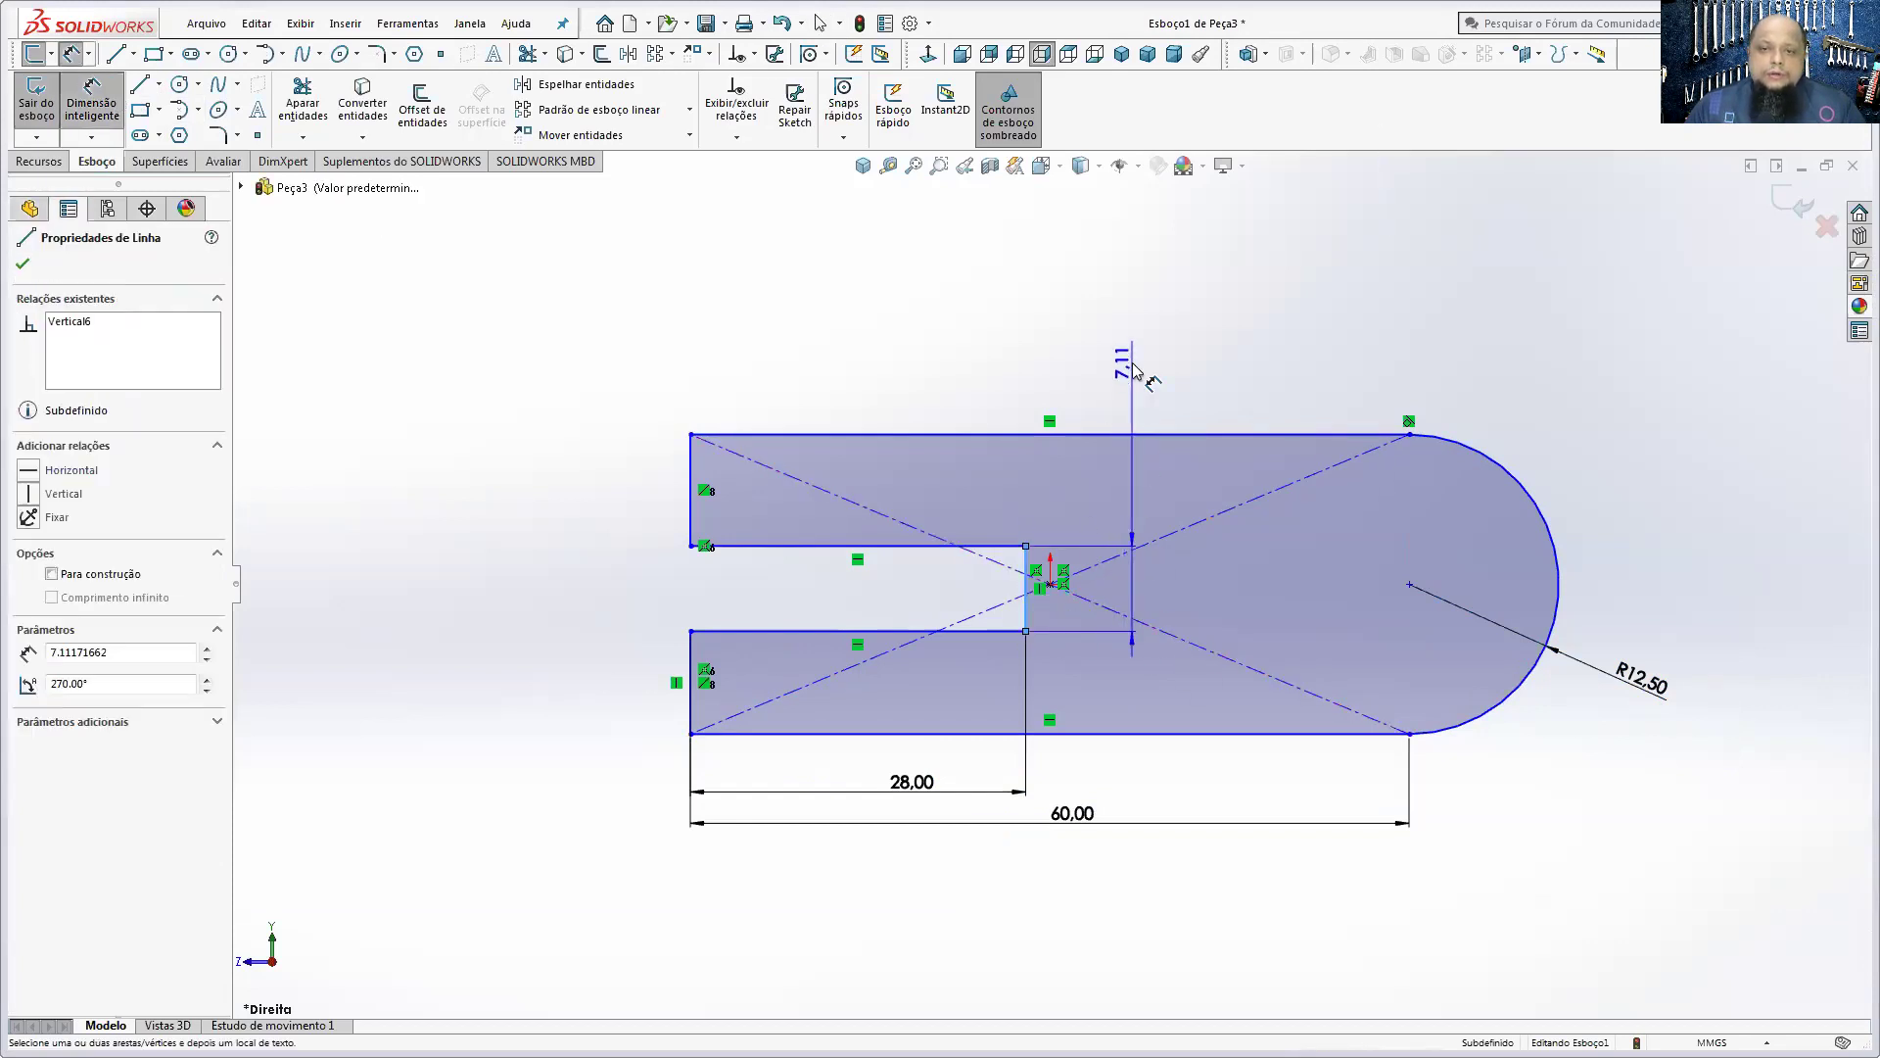
click(1135, 372)
text(1)
key(Return)
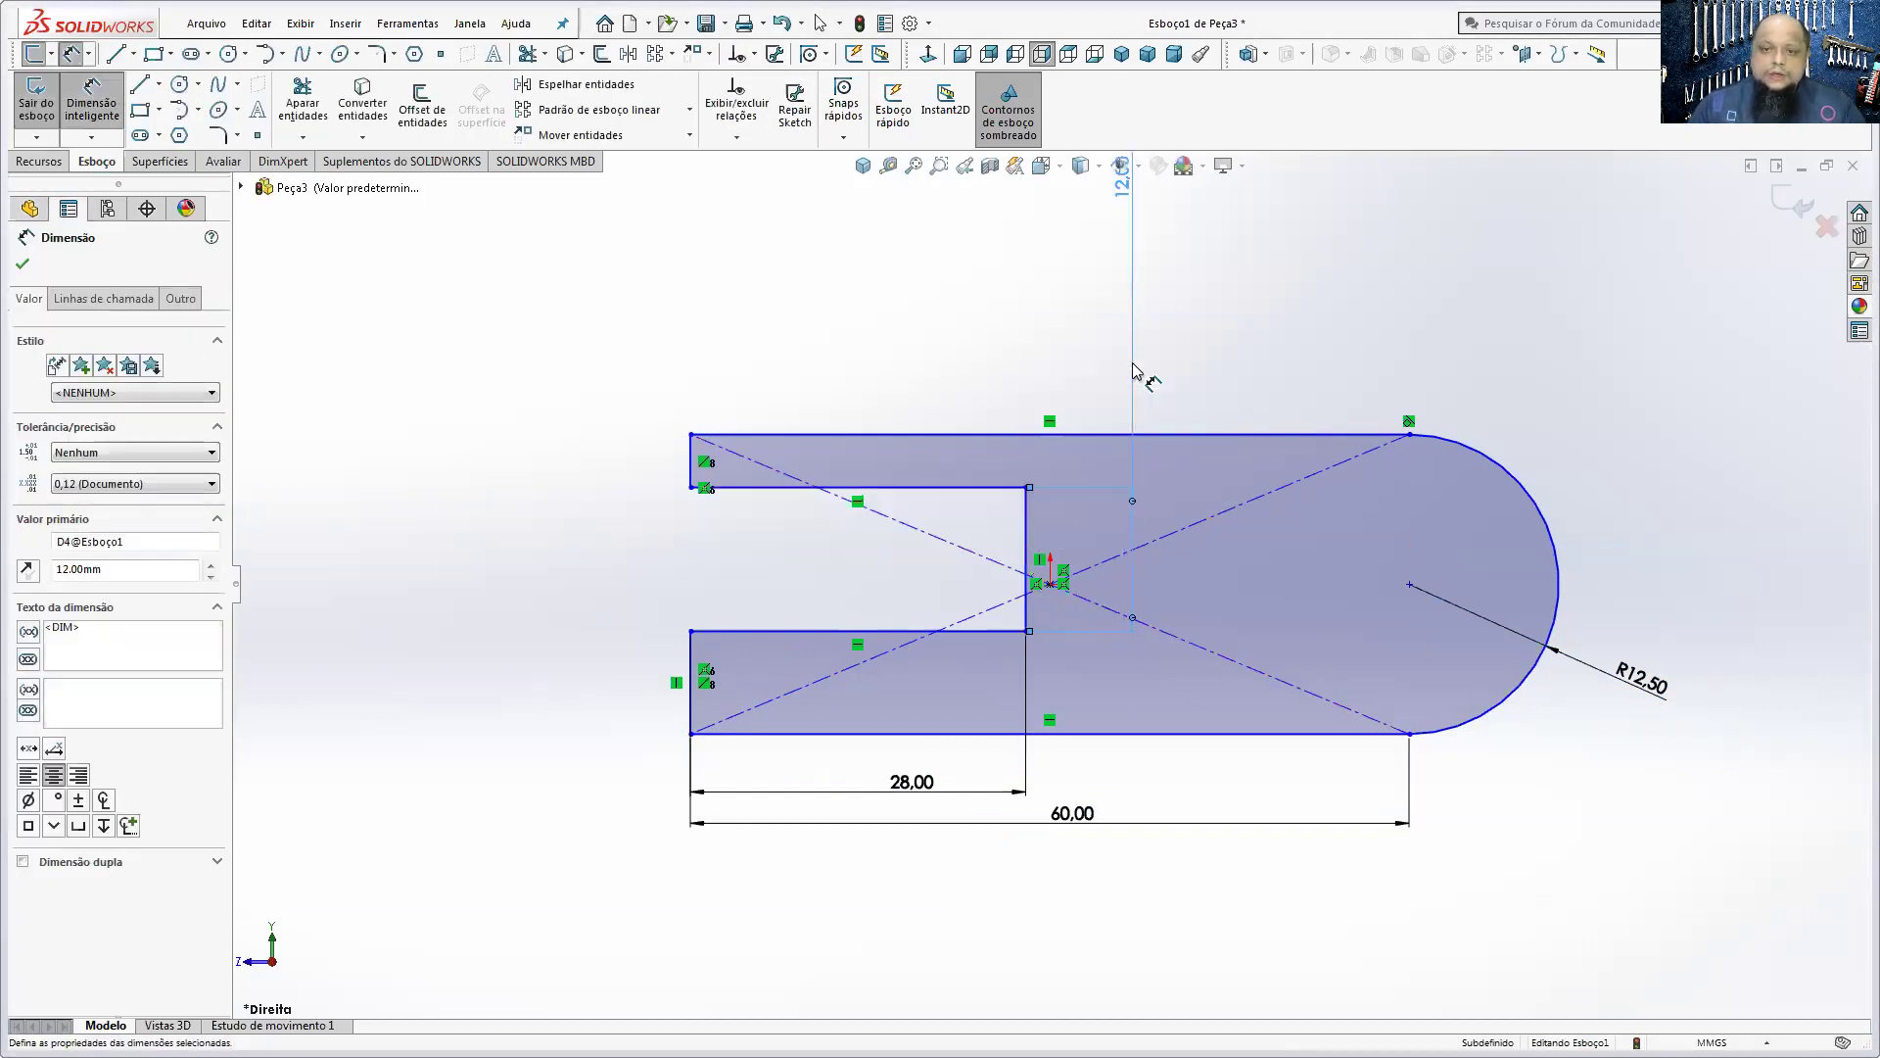
key(Escape)
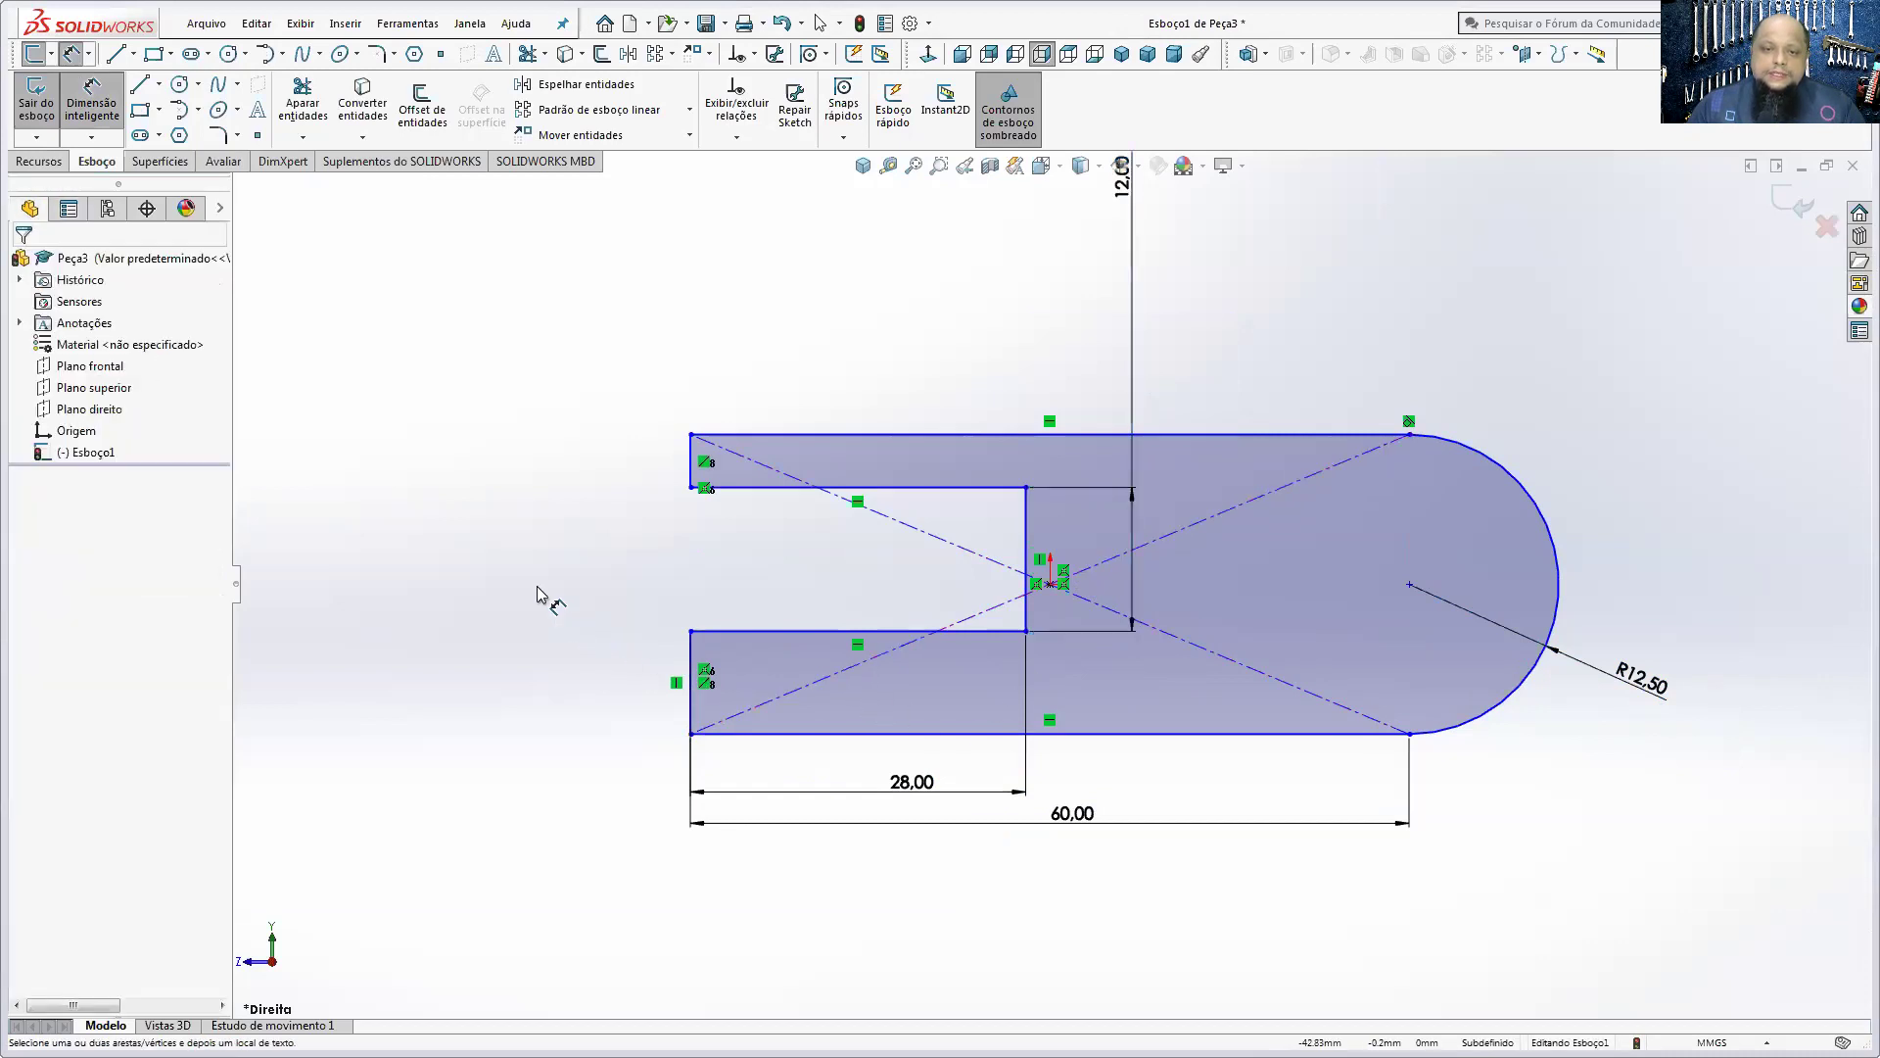
click(693, 664)
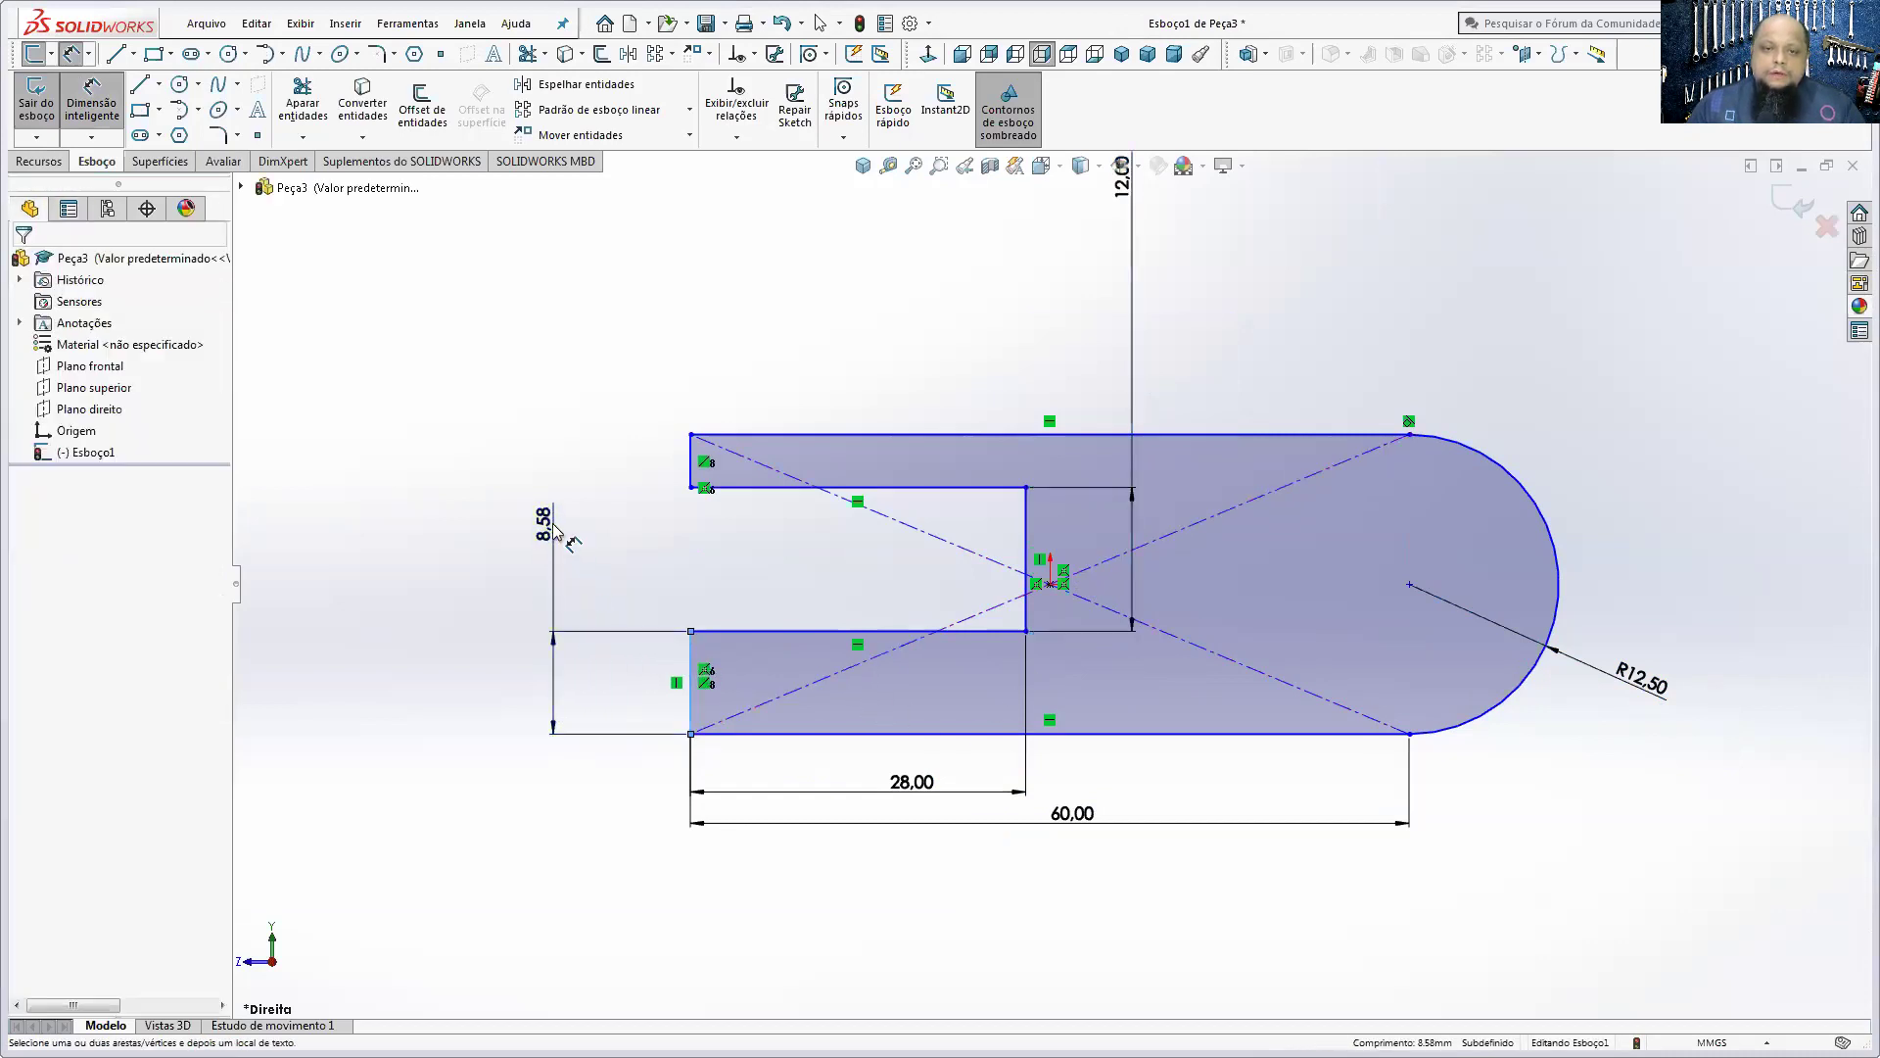
click(554, 533)
text((25-12)
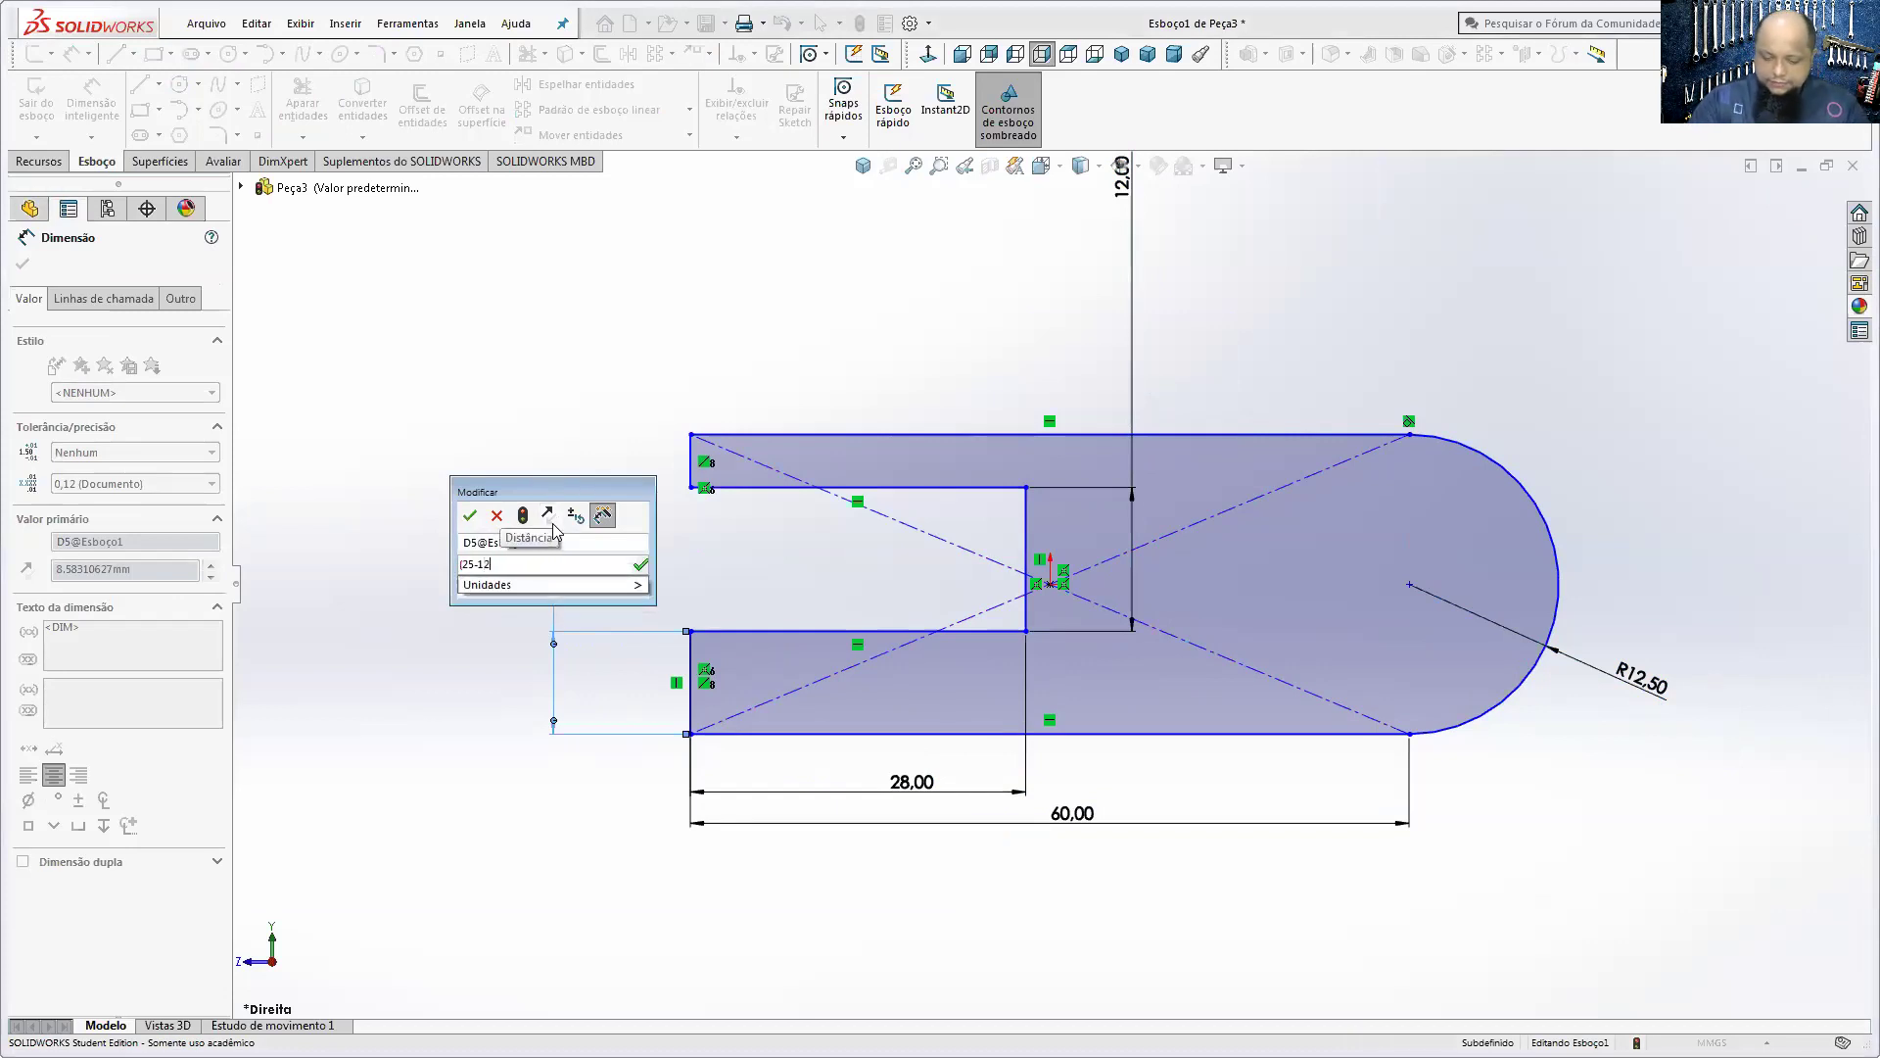
text()/2)
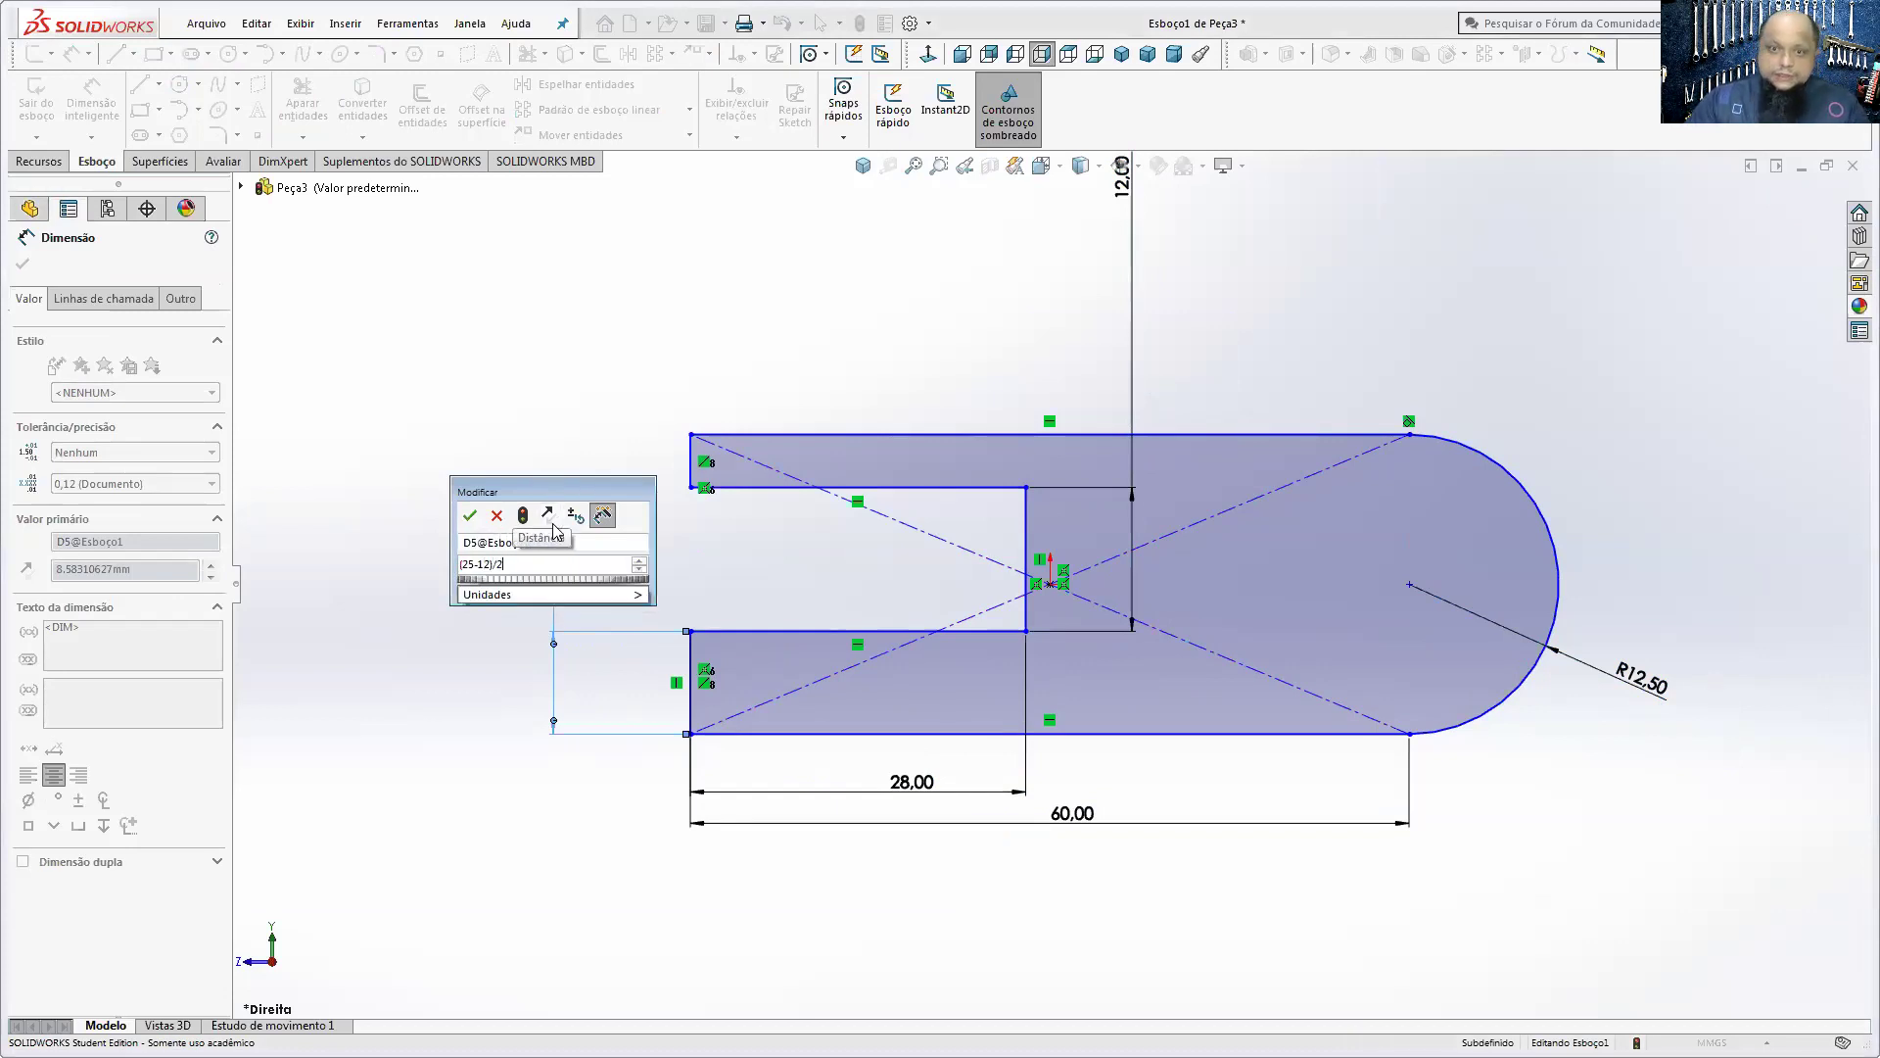
key(Return)
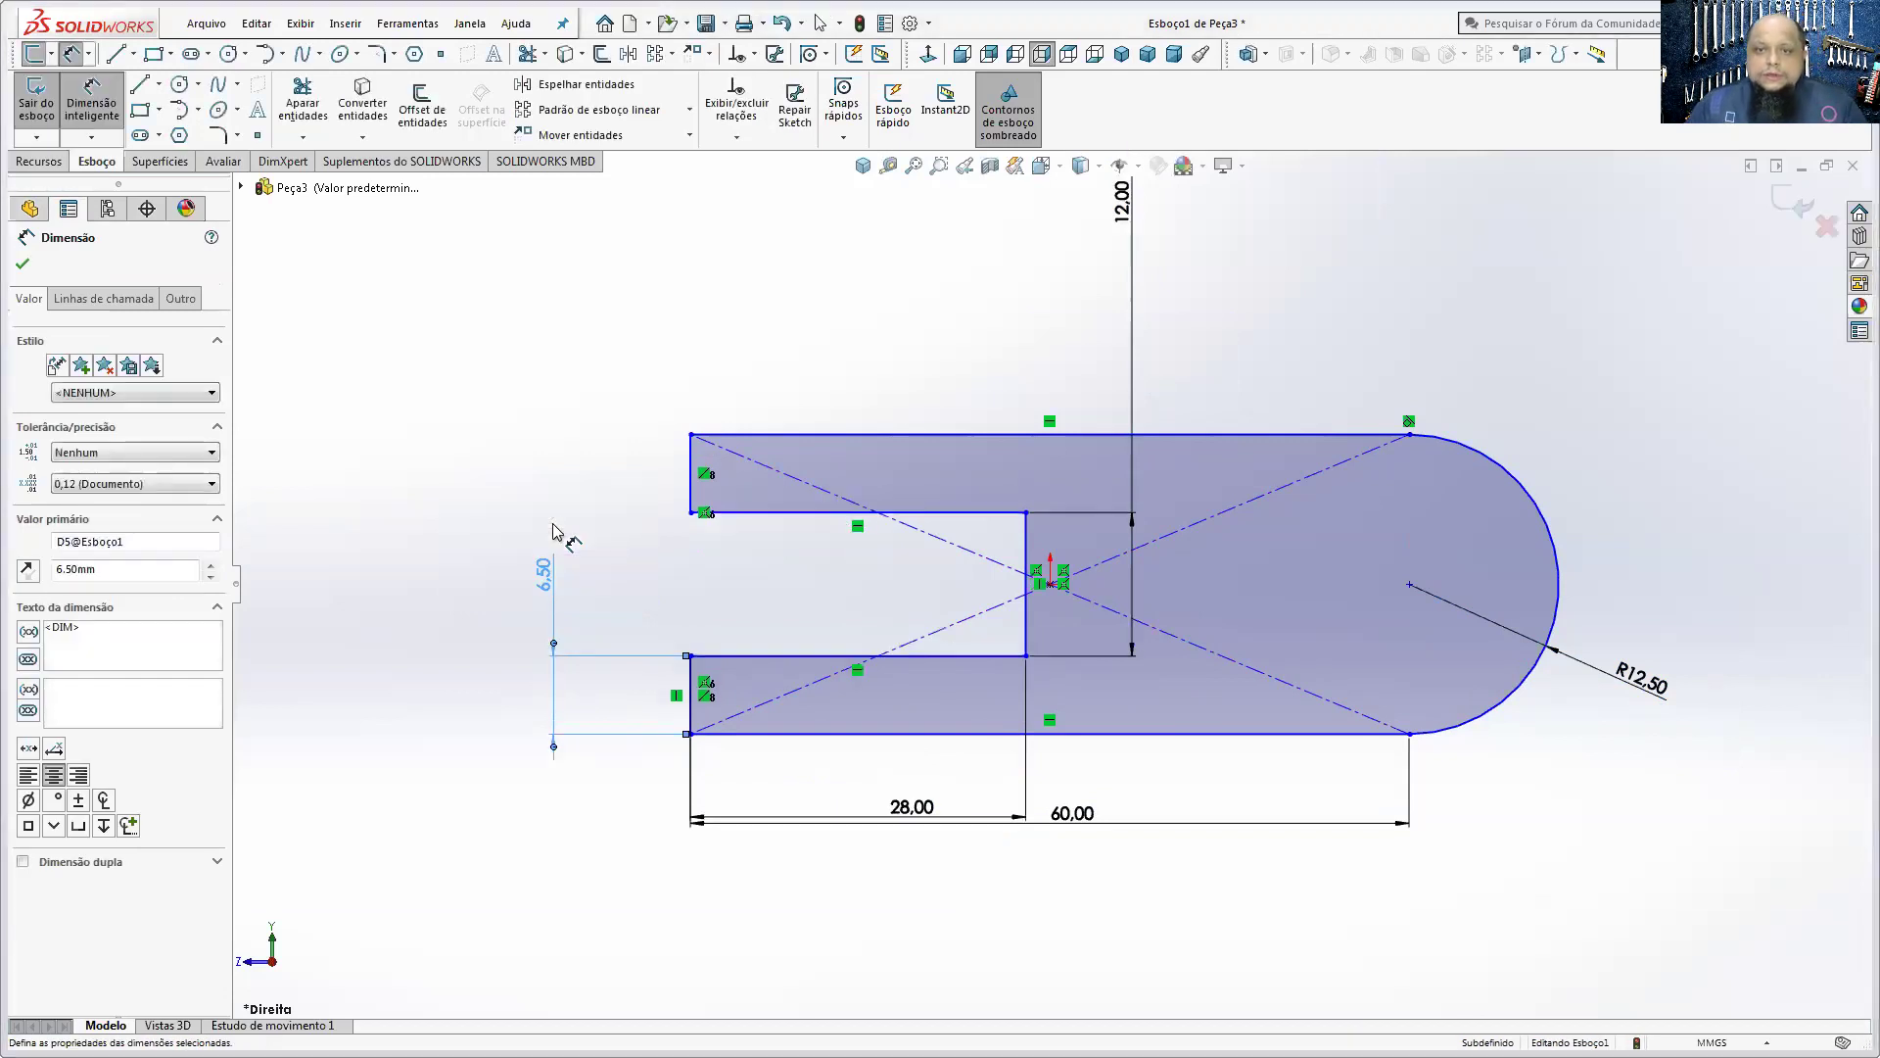
click(819, 307)
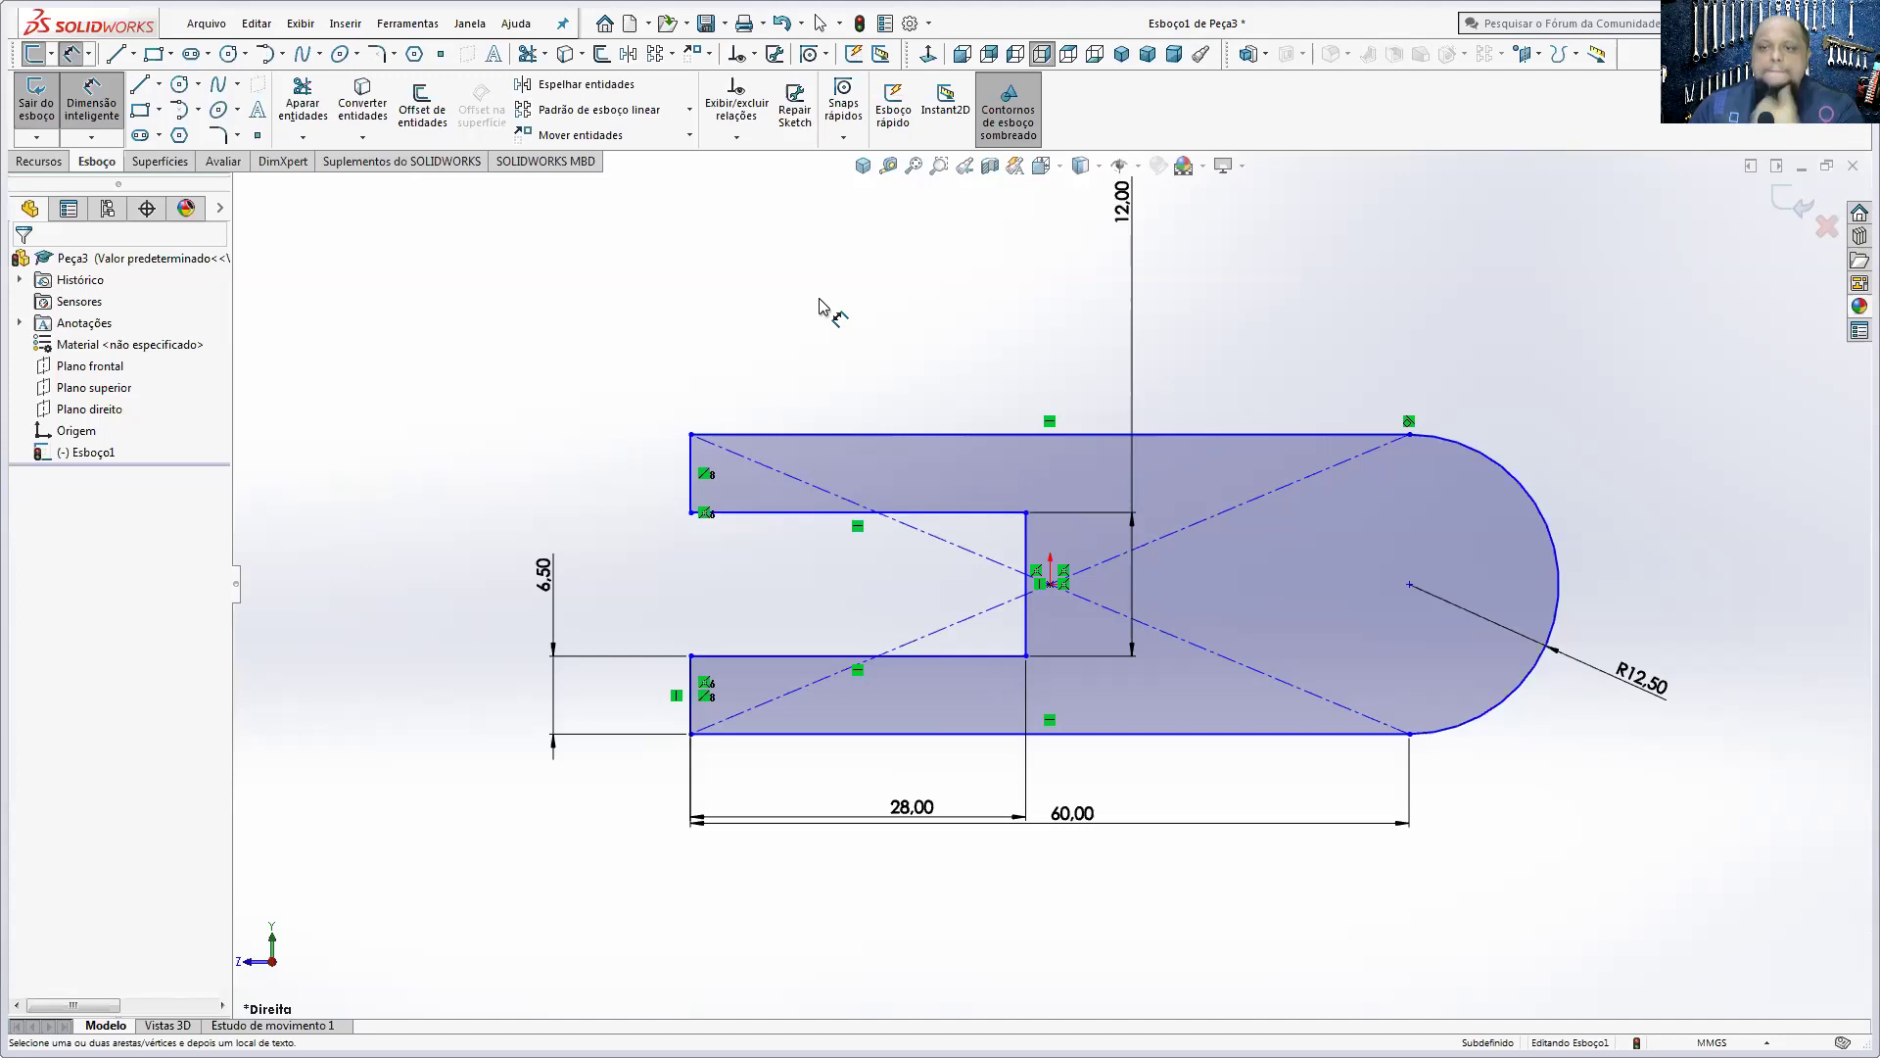
- Drag the top edge of the profile to test how constrained the sketch is
key(Escape)
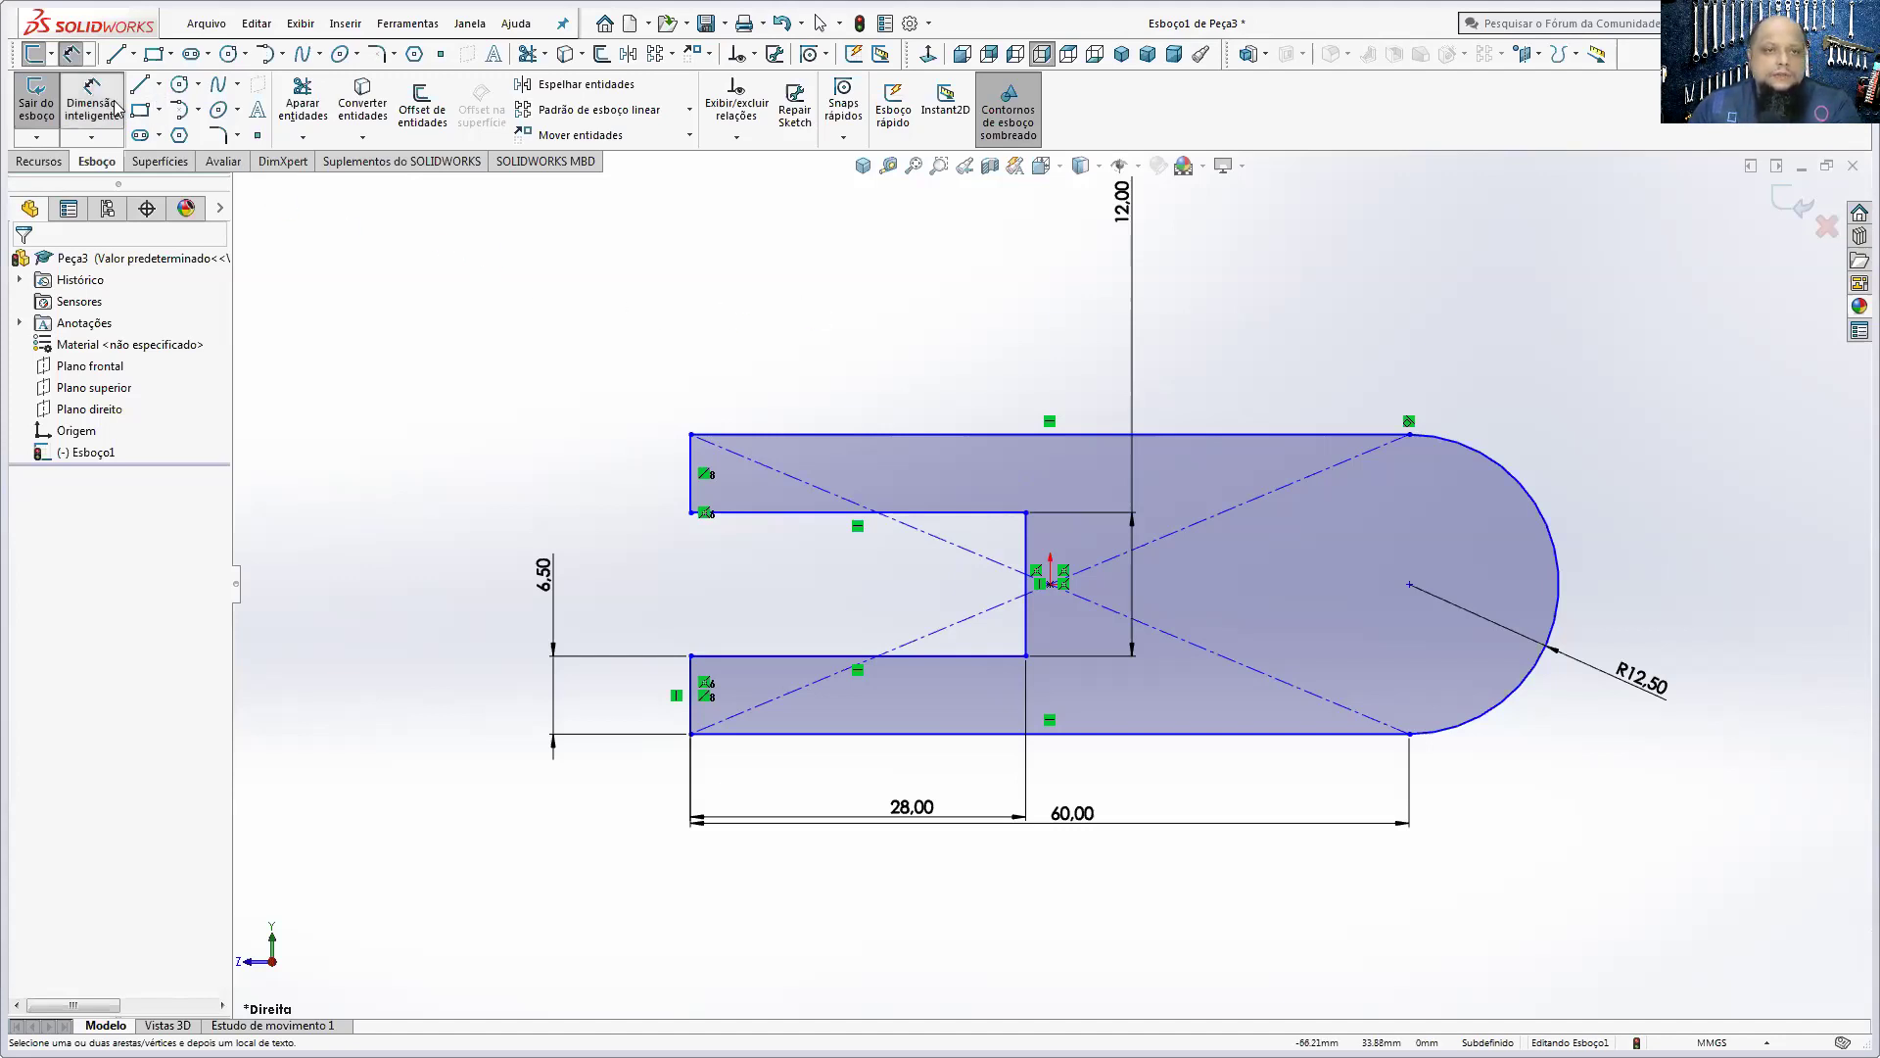
click(715, 435)
mouse_move(825, 434)
mouse_down()
mouse_move(830, 502)
mouse_move(839, 387)
mouse_move(818, 453)
mouse_up()
key(Escape)
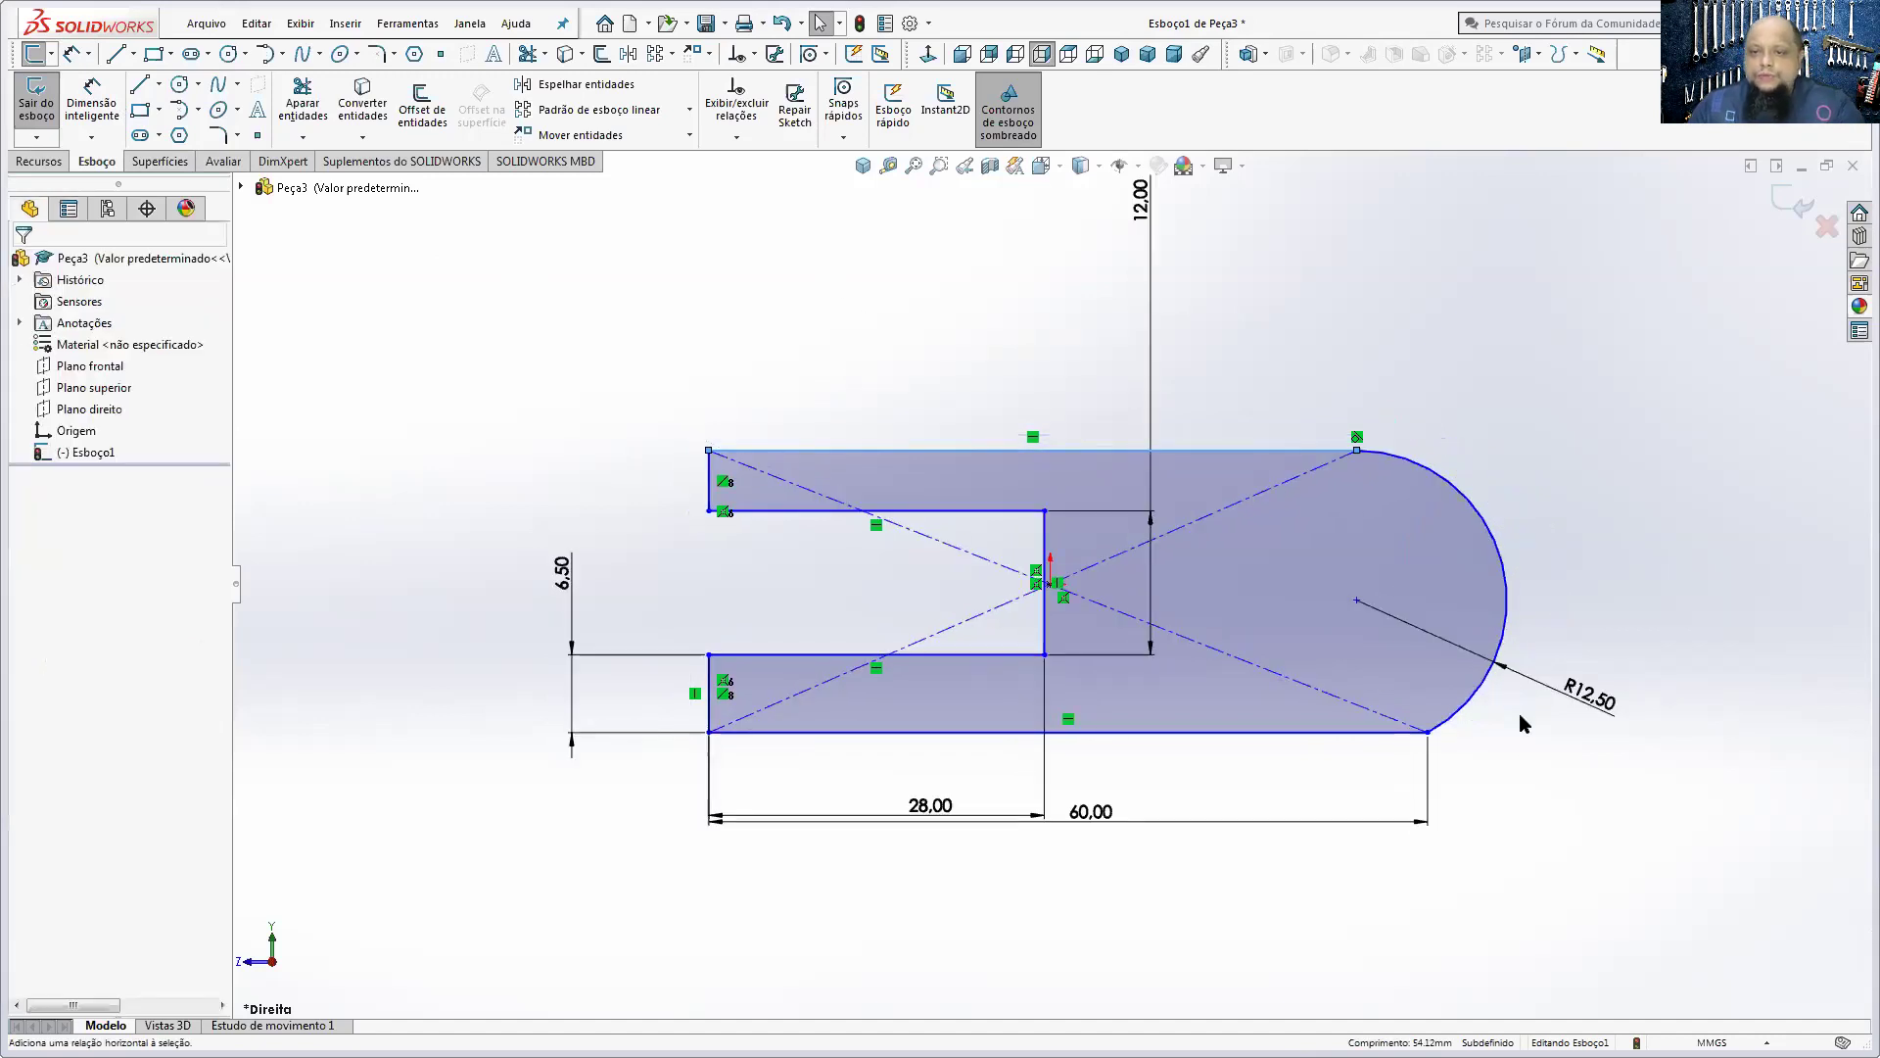
- Make the rounded end arc tangent to the bottom edge, fully defining the sketch
click(1456, 721)
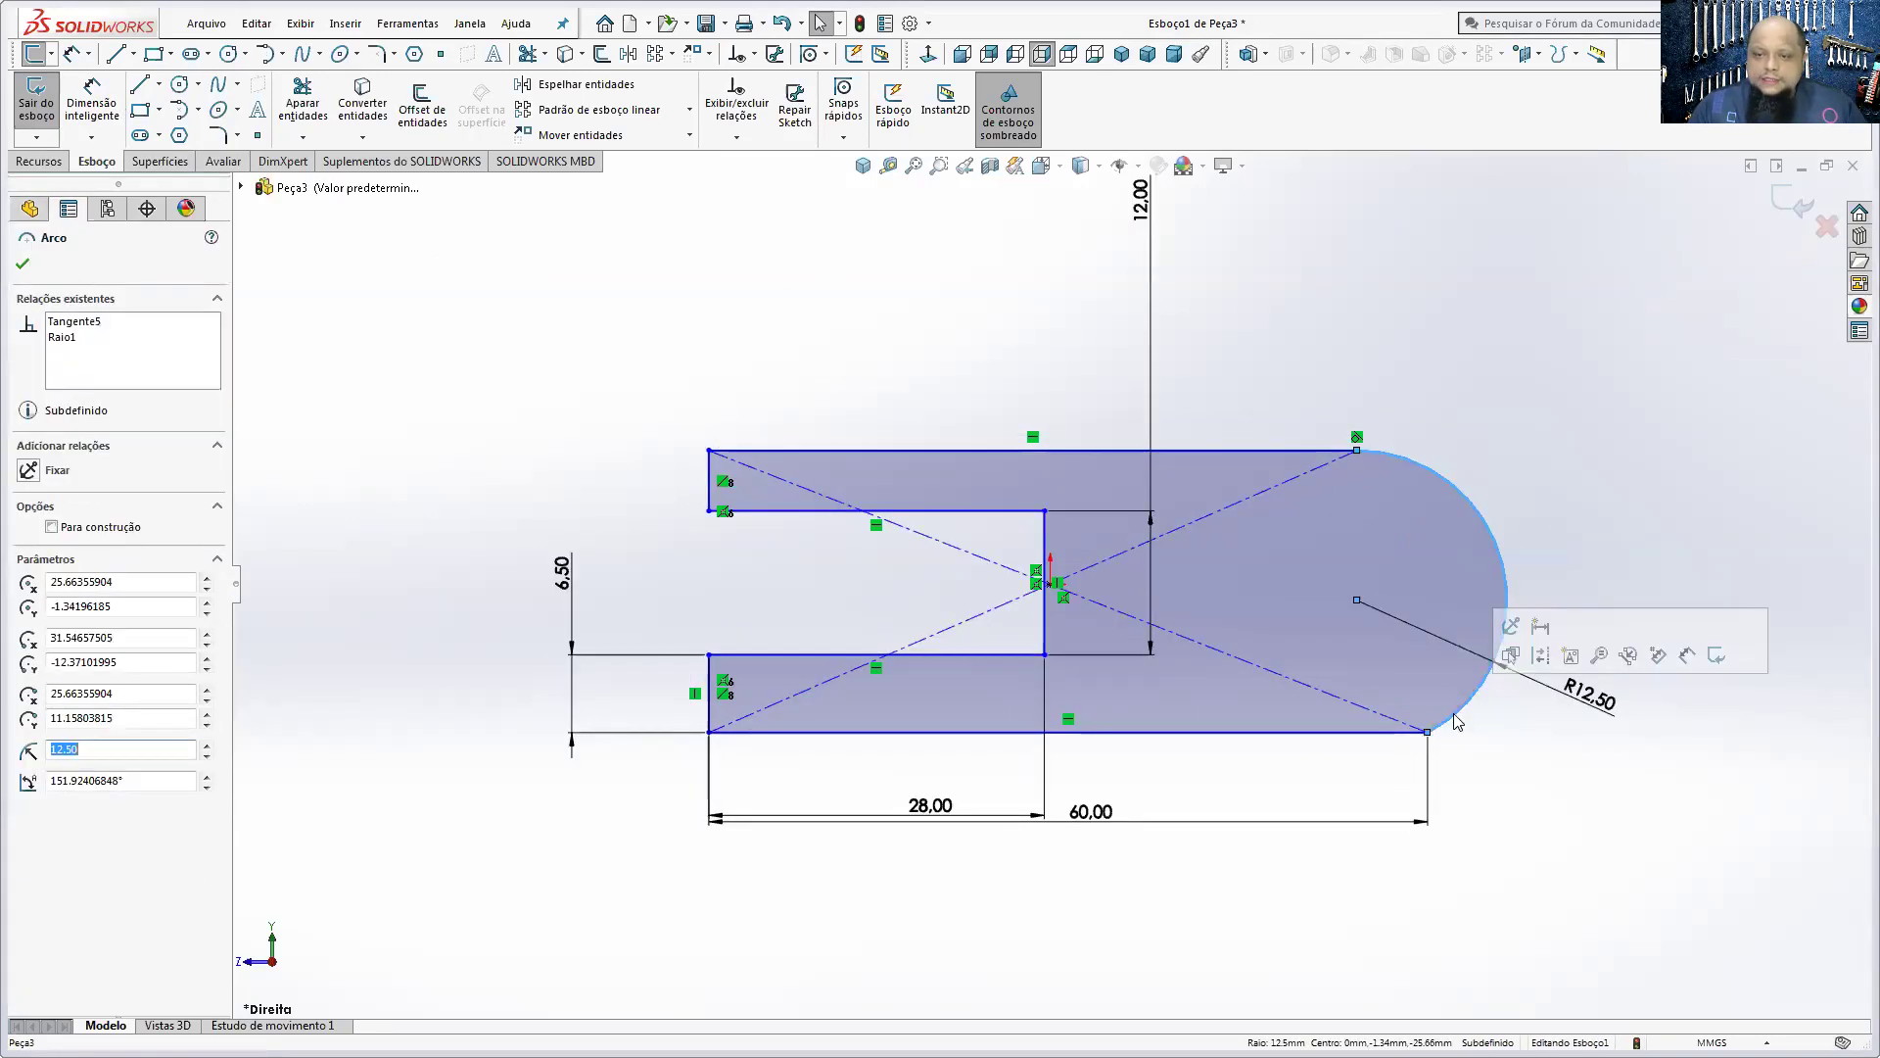
ctrl+click(1357, 732)
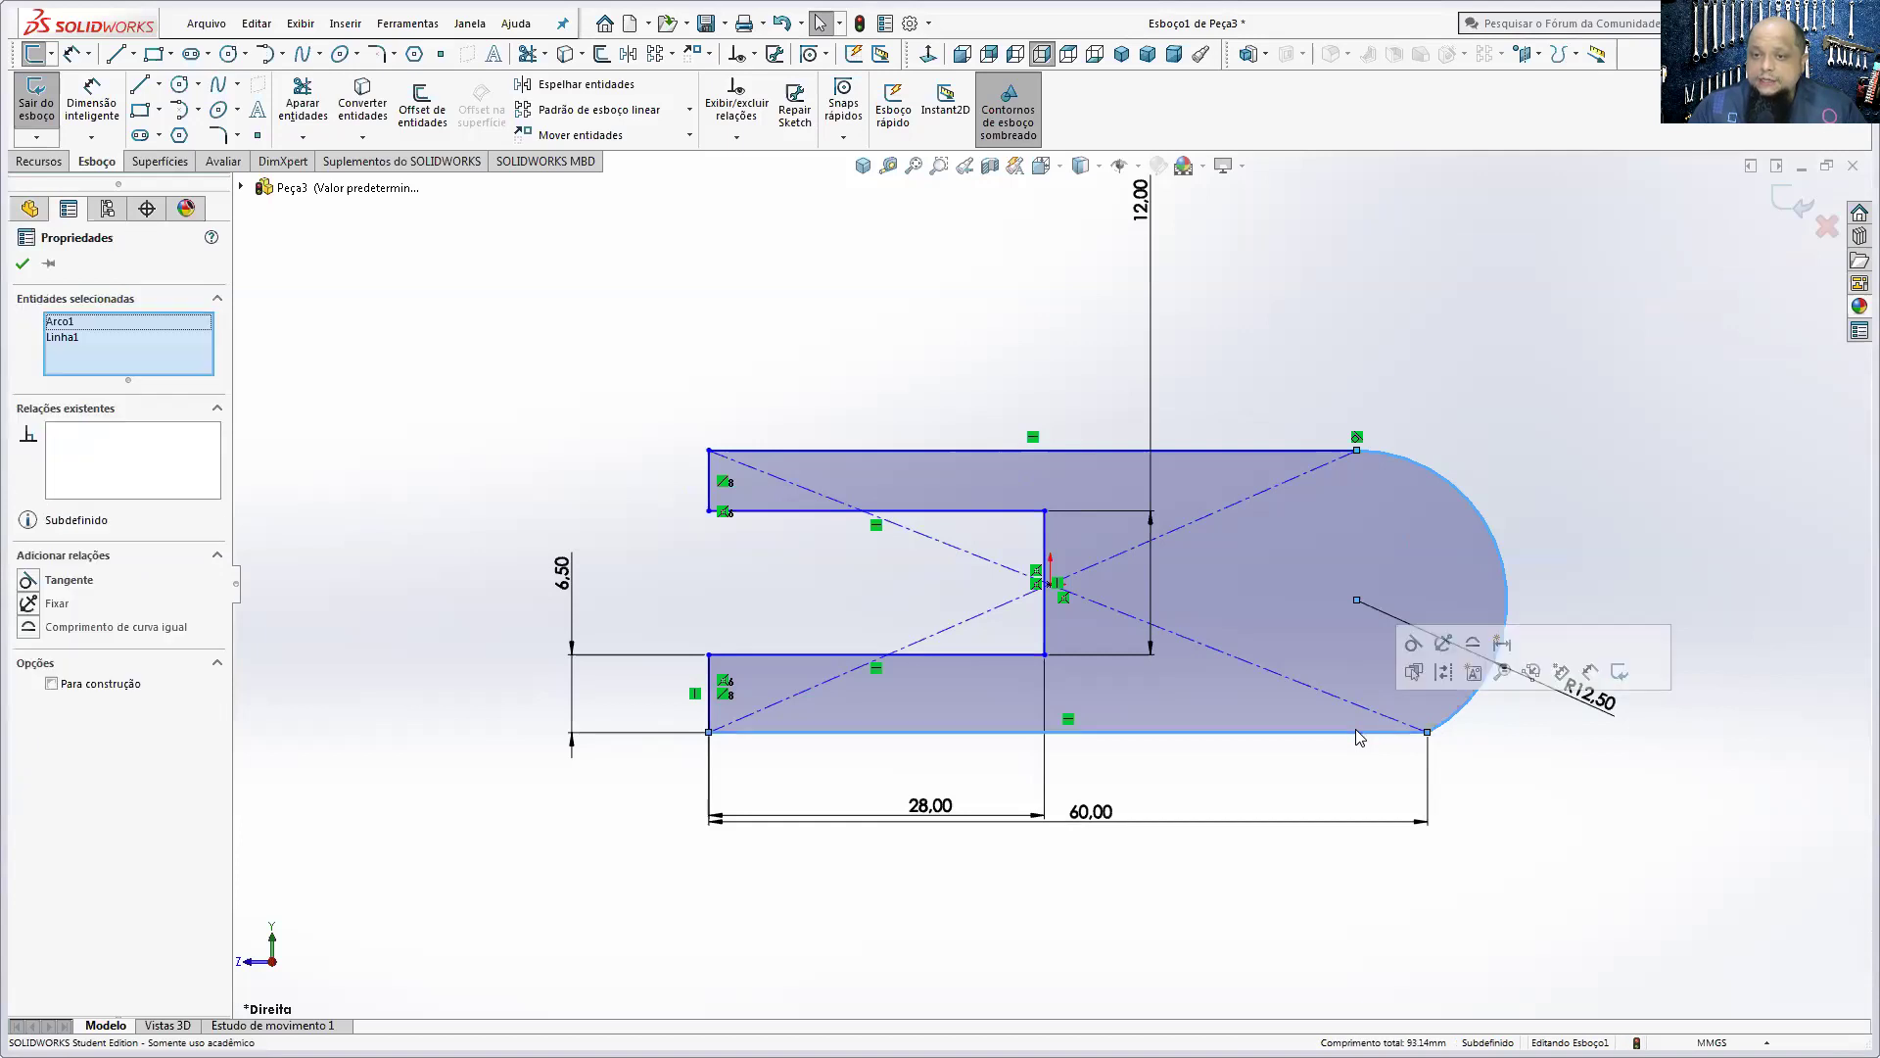
click(1413, 643)
click(1582, 786)
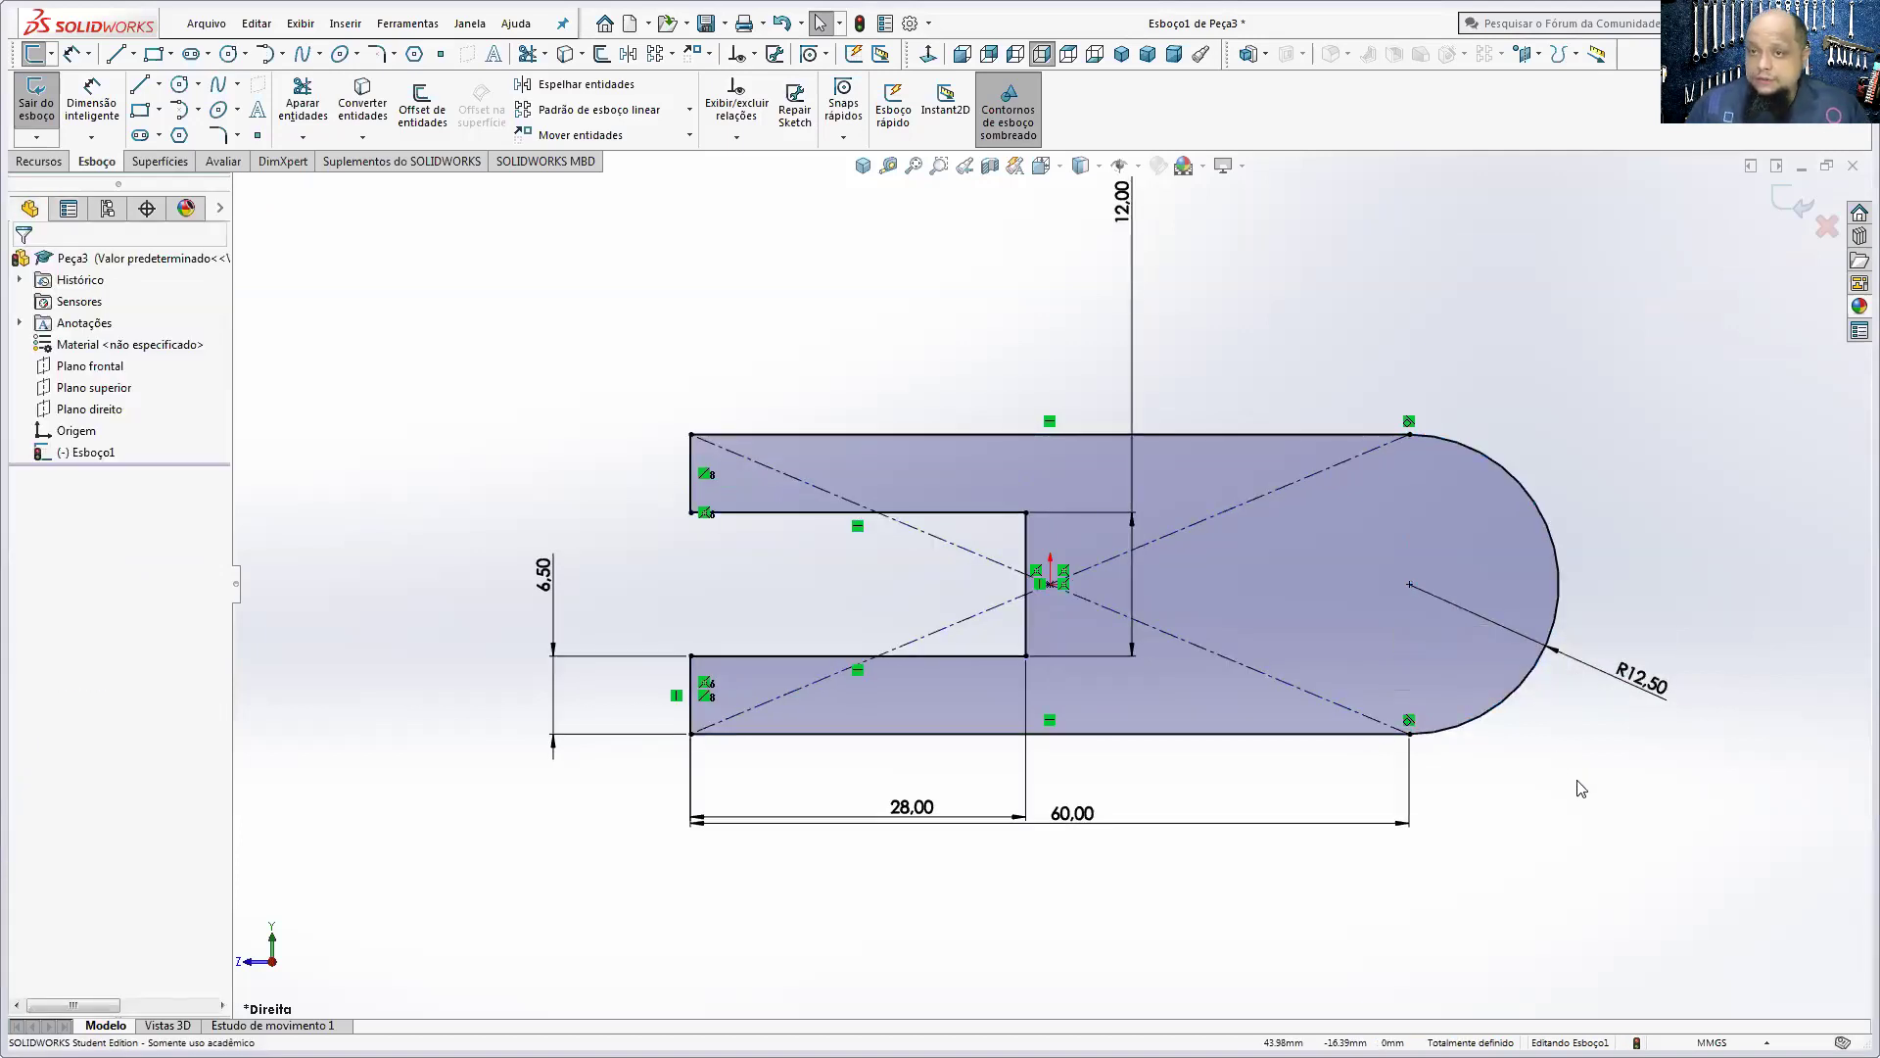
- Add a 10 mm diameter circle centred on the rounded end's centre
click(177, 86)
click(1410, 583)
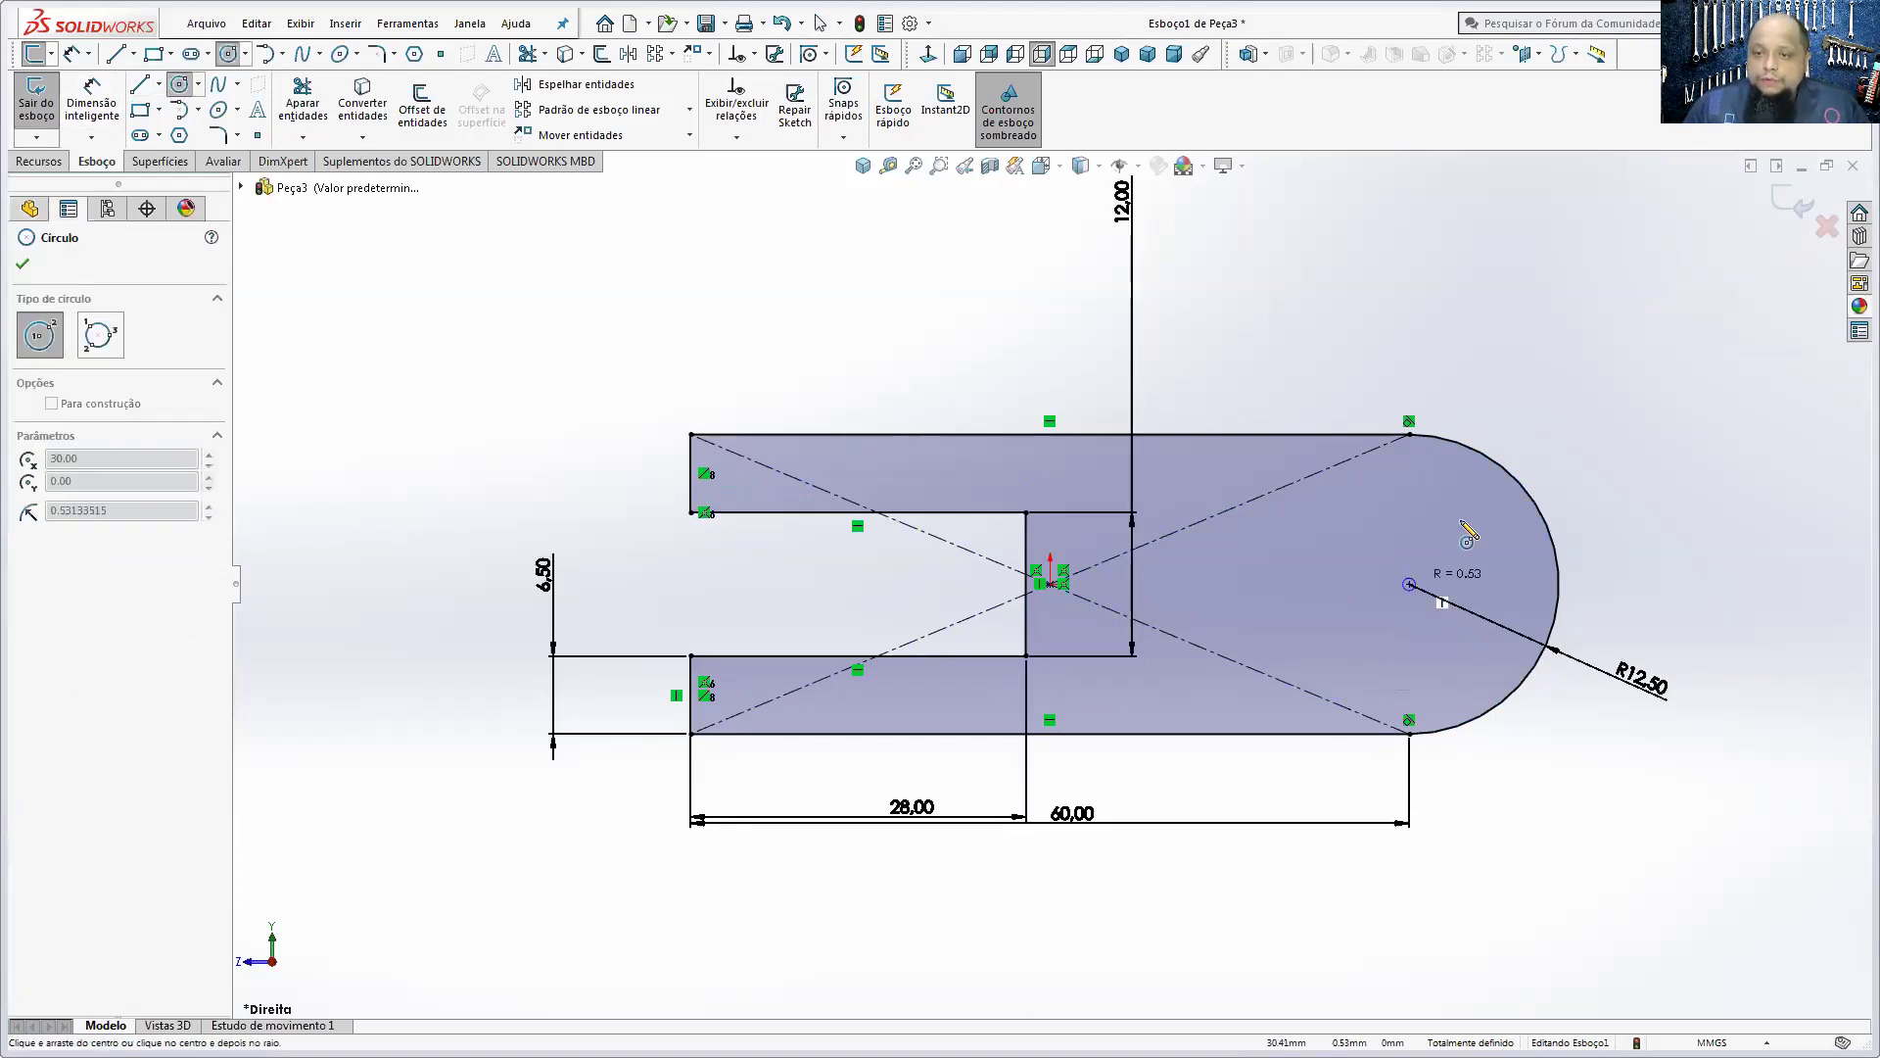
click(1474, 519)
click(92, 103)
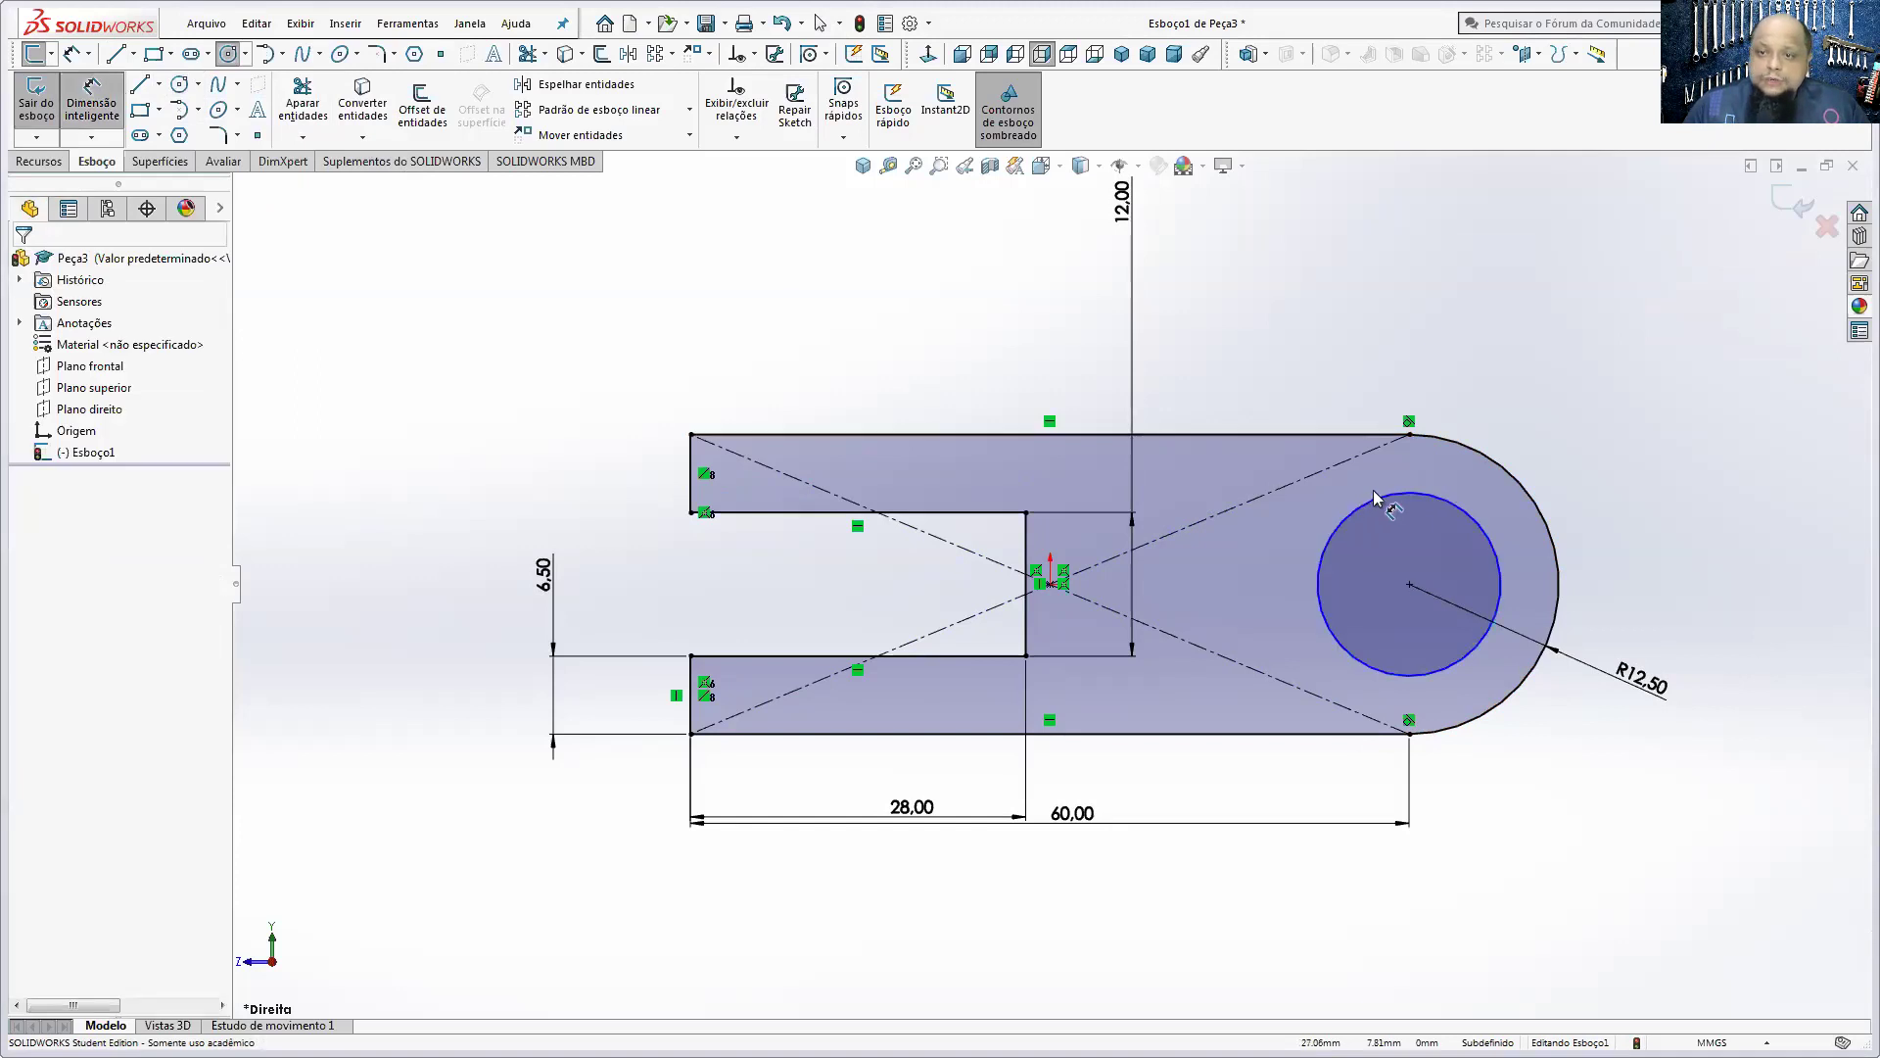
click(1477, 511)
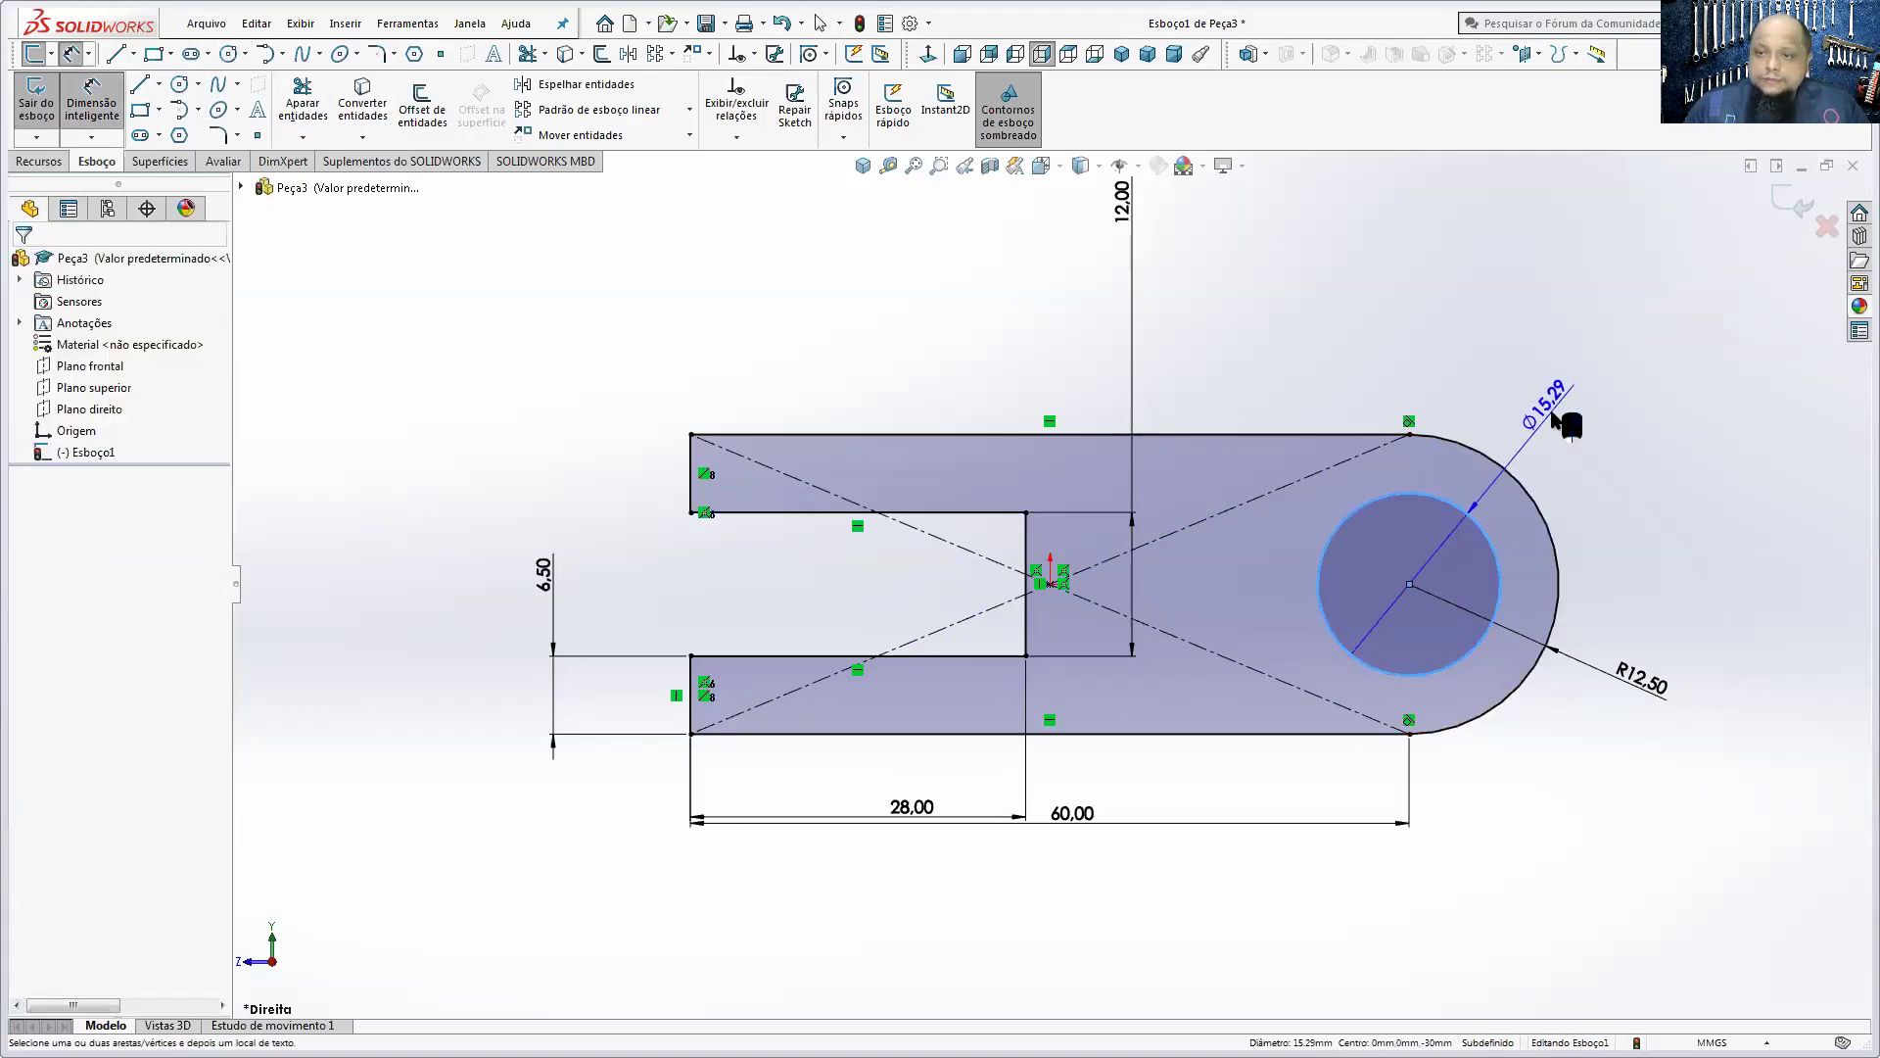
click(1555, 420)
text(10)
key(Return)
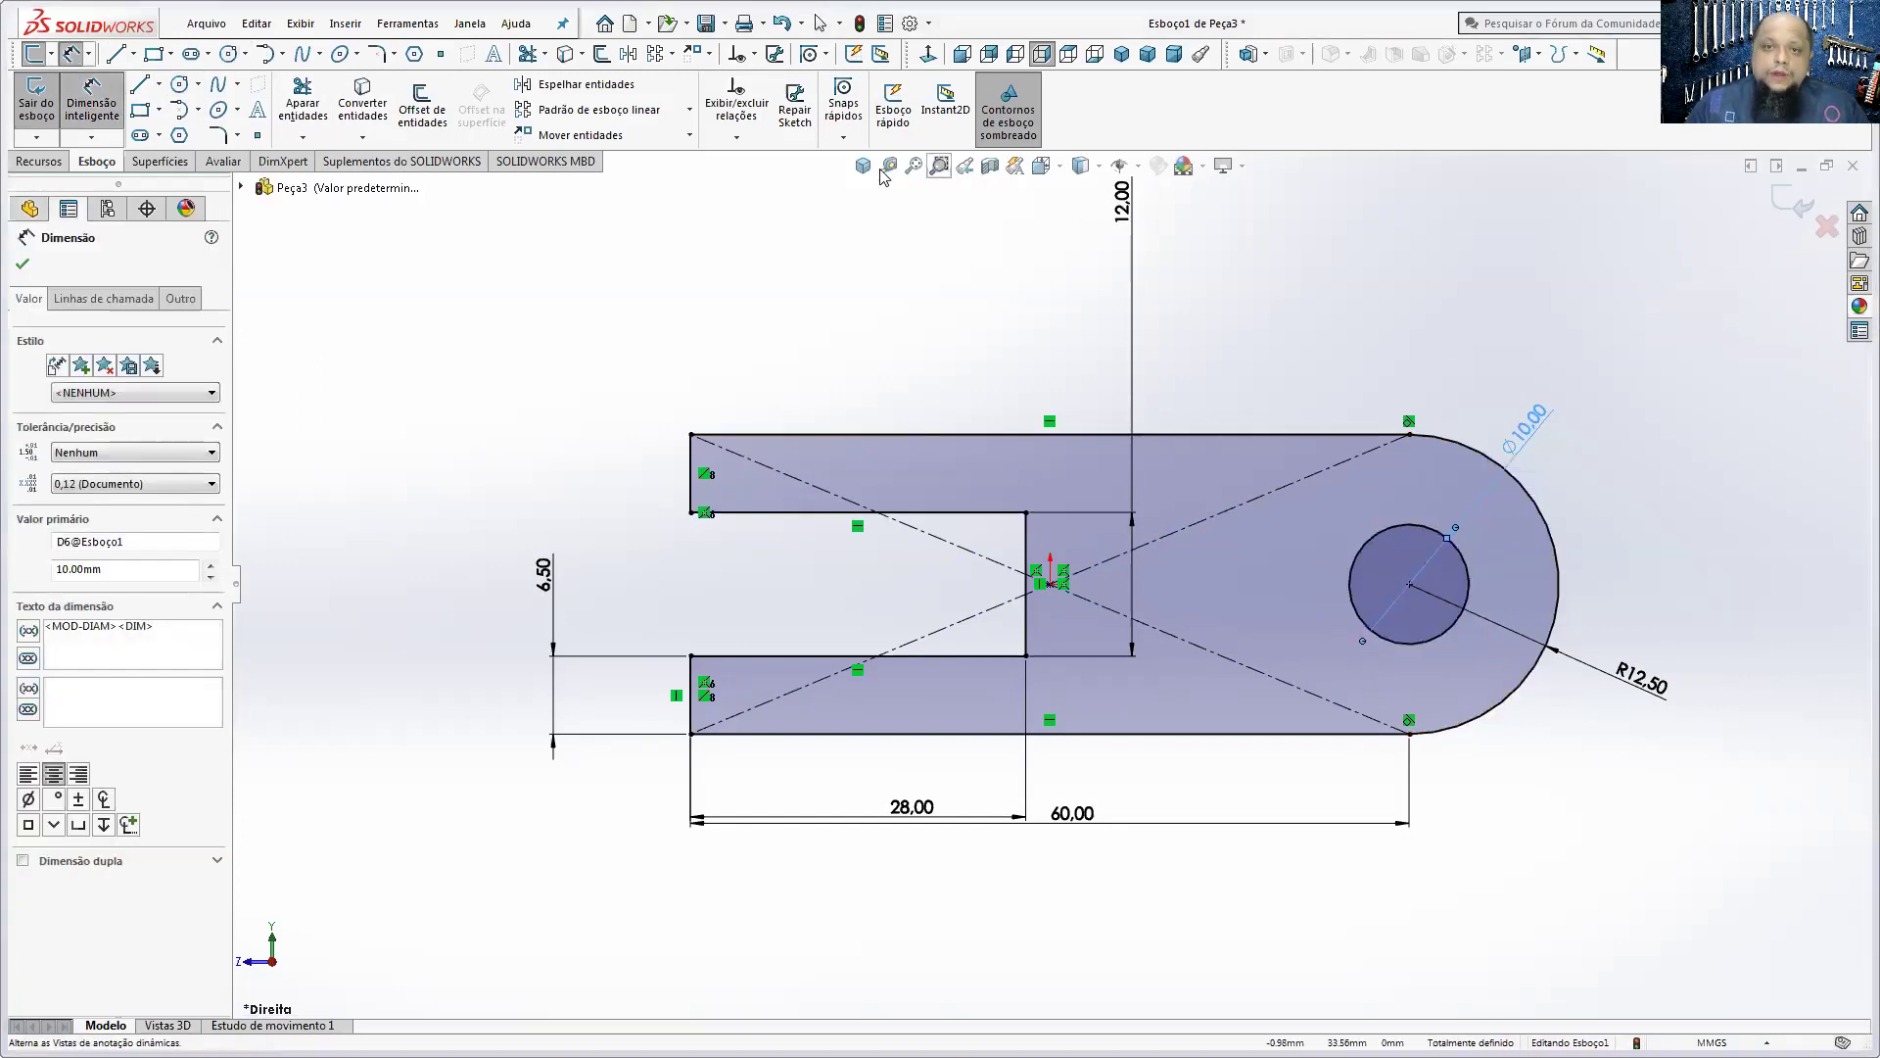
- Extrude the profile mid-plane to a 20 mm depth
click(39, 160)
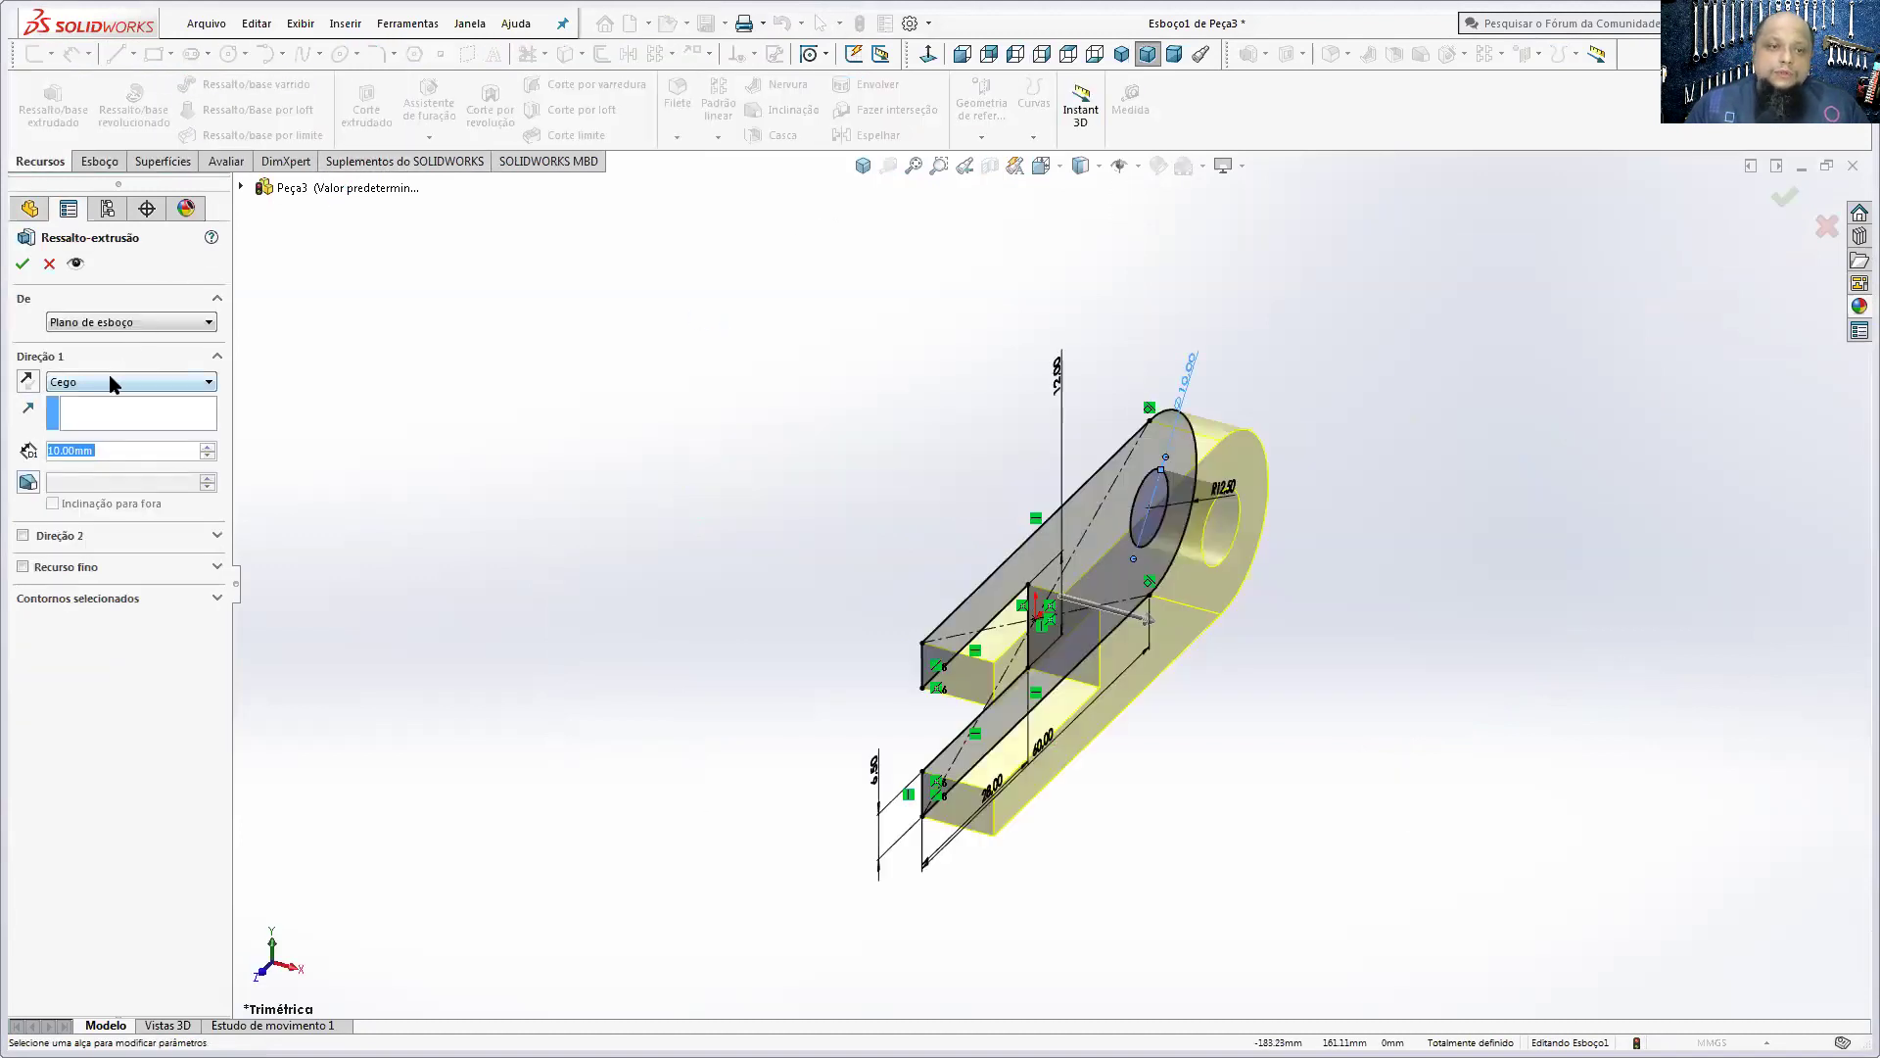
click(112, 383)
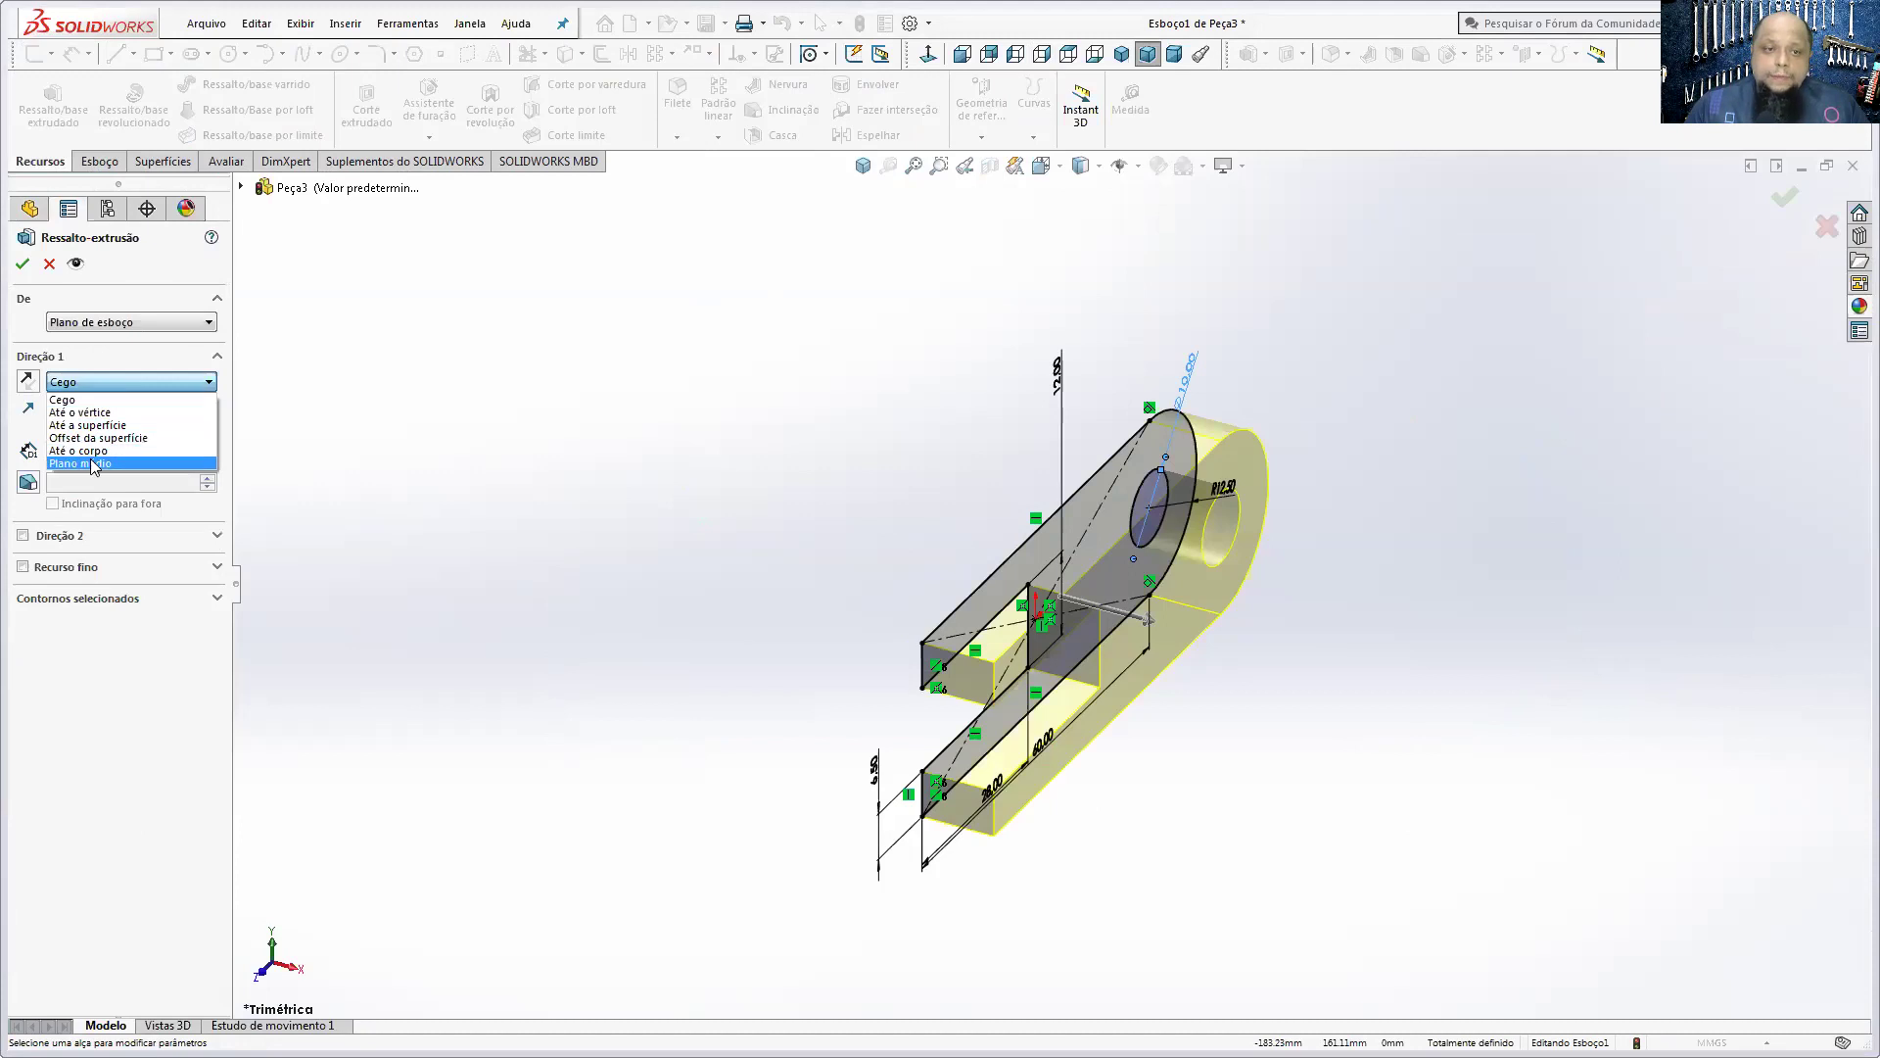
click(94, 459)
text(20.00mm)
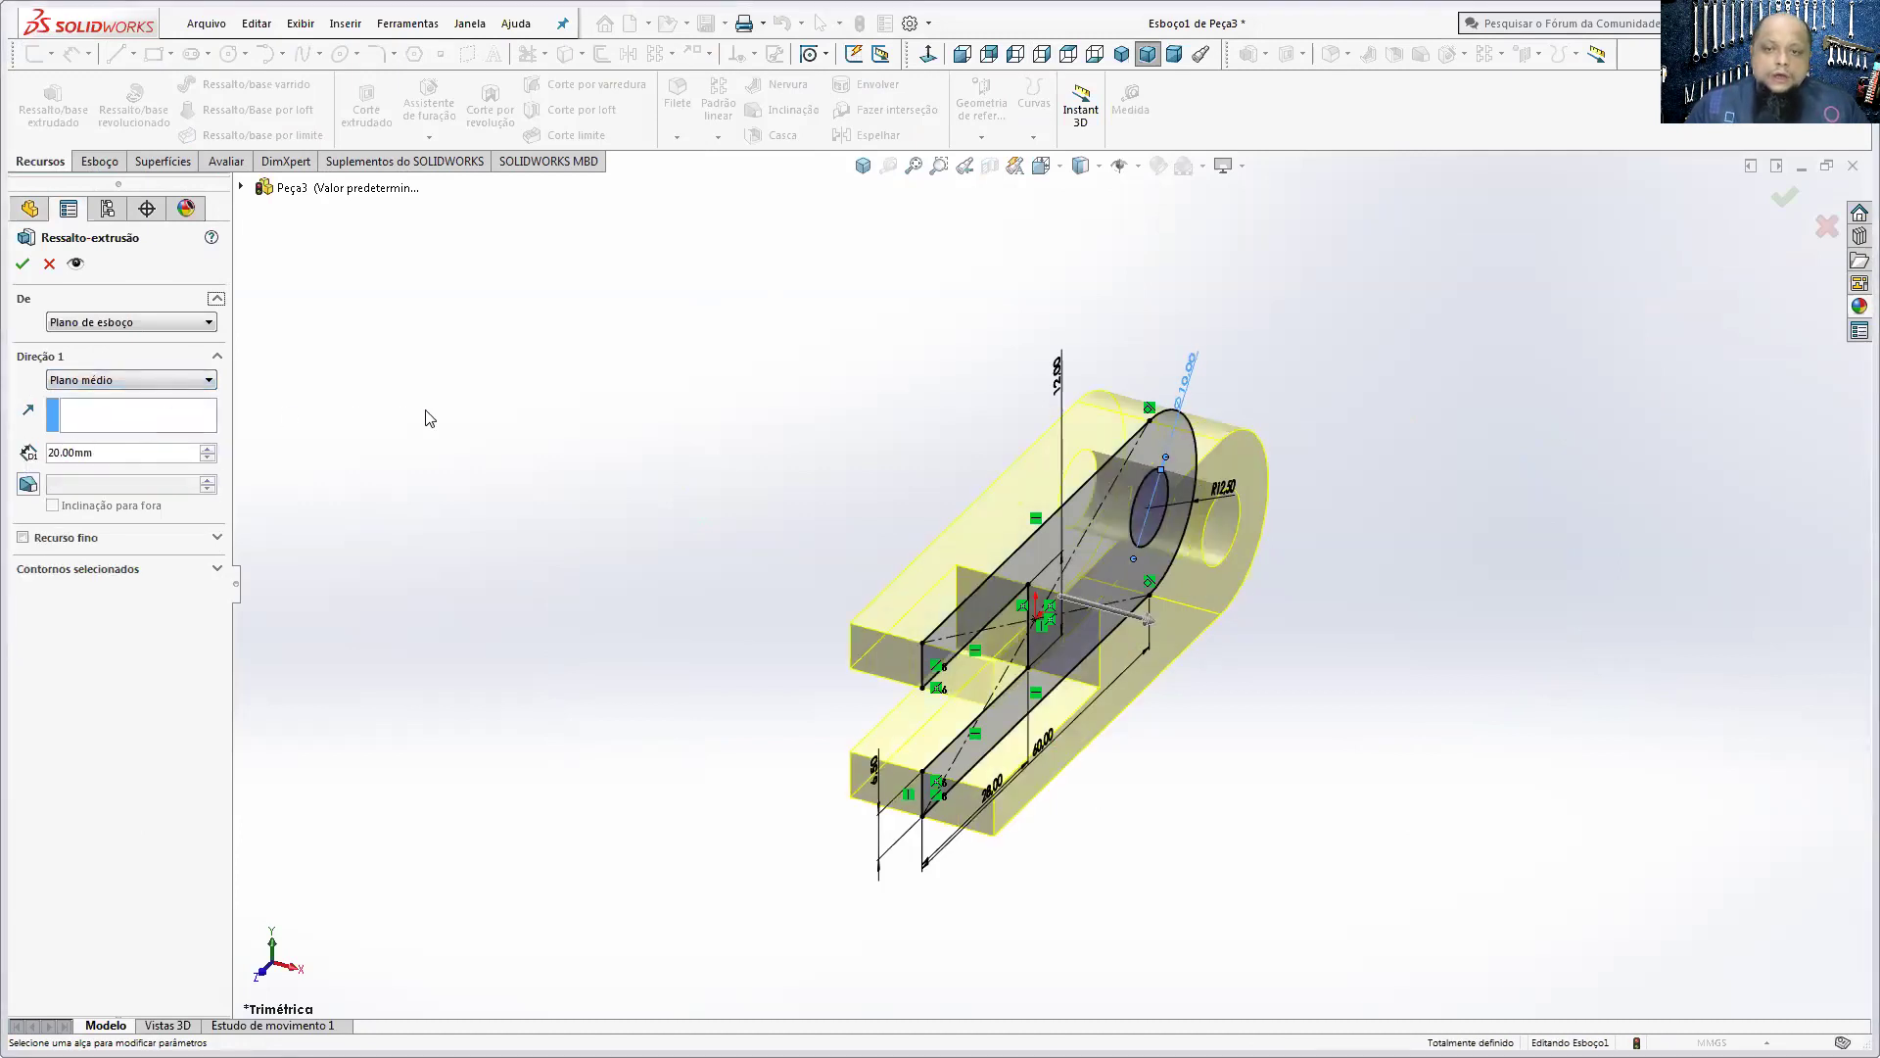
key(Return)
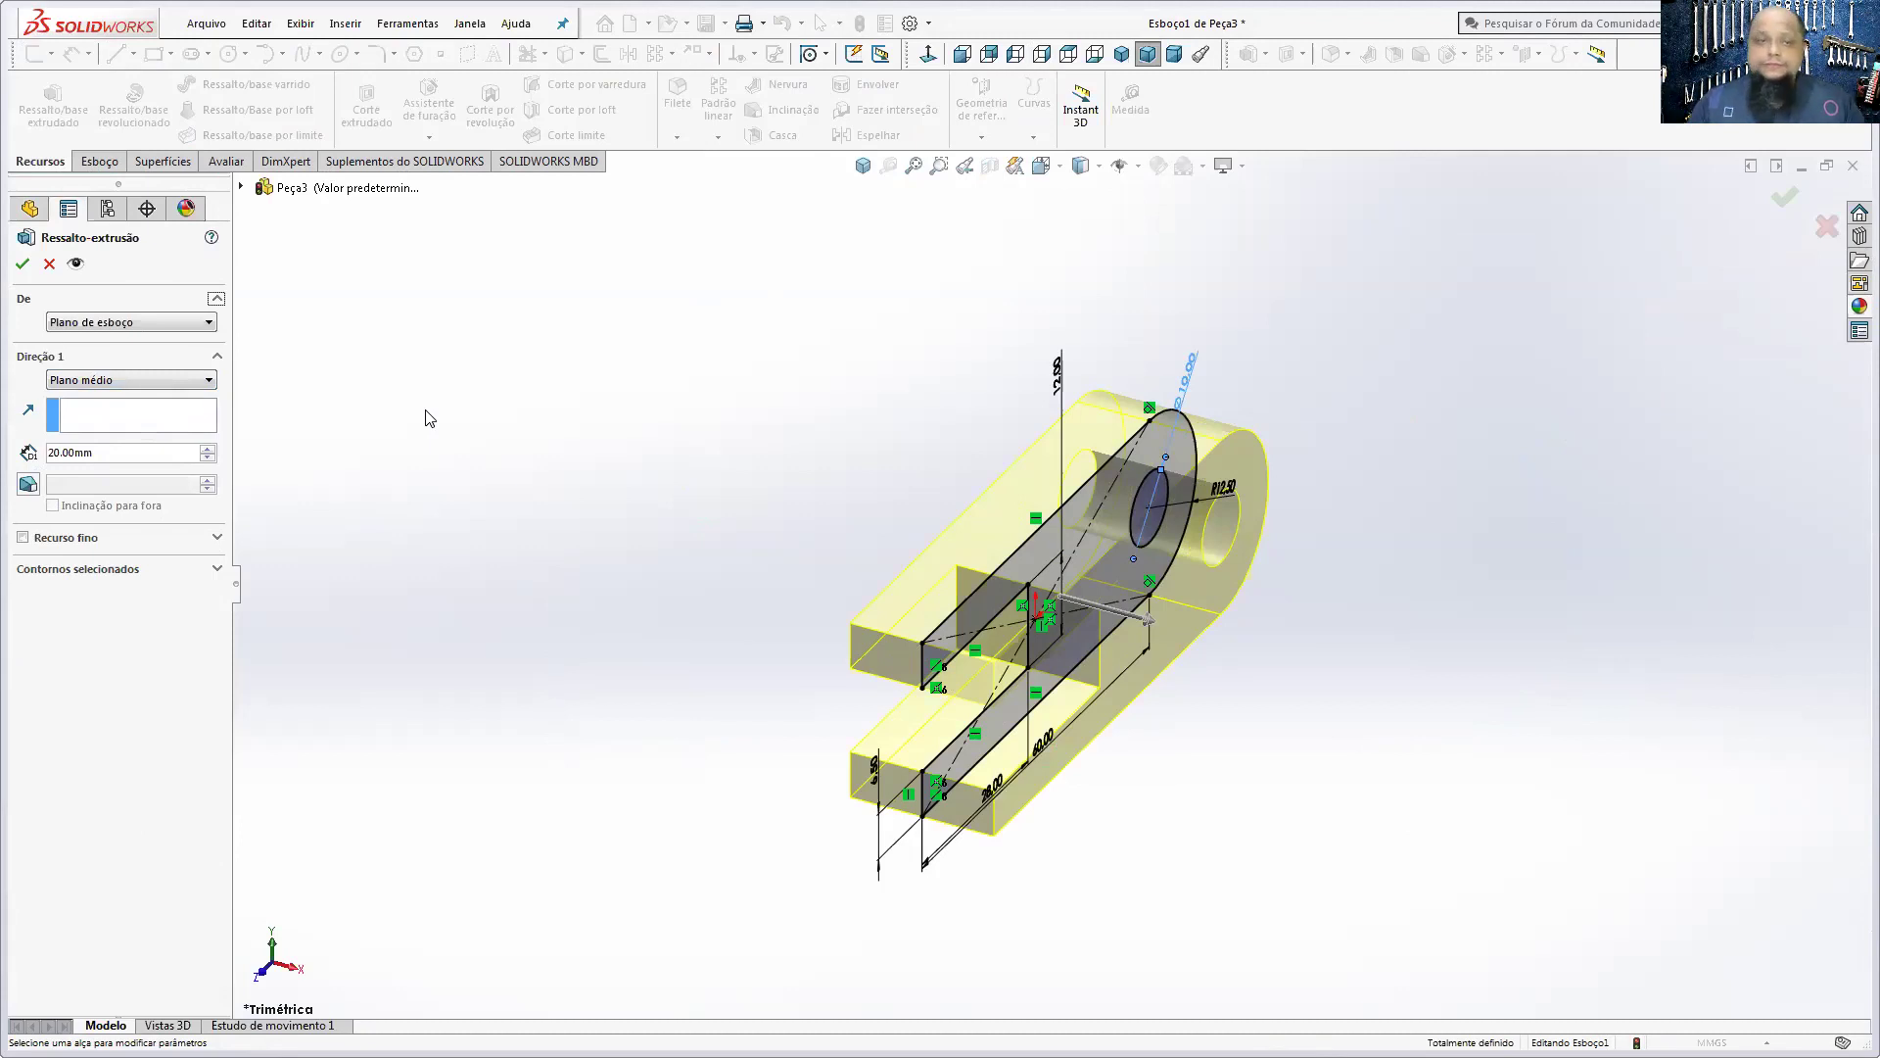
click(24, 265)
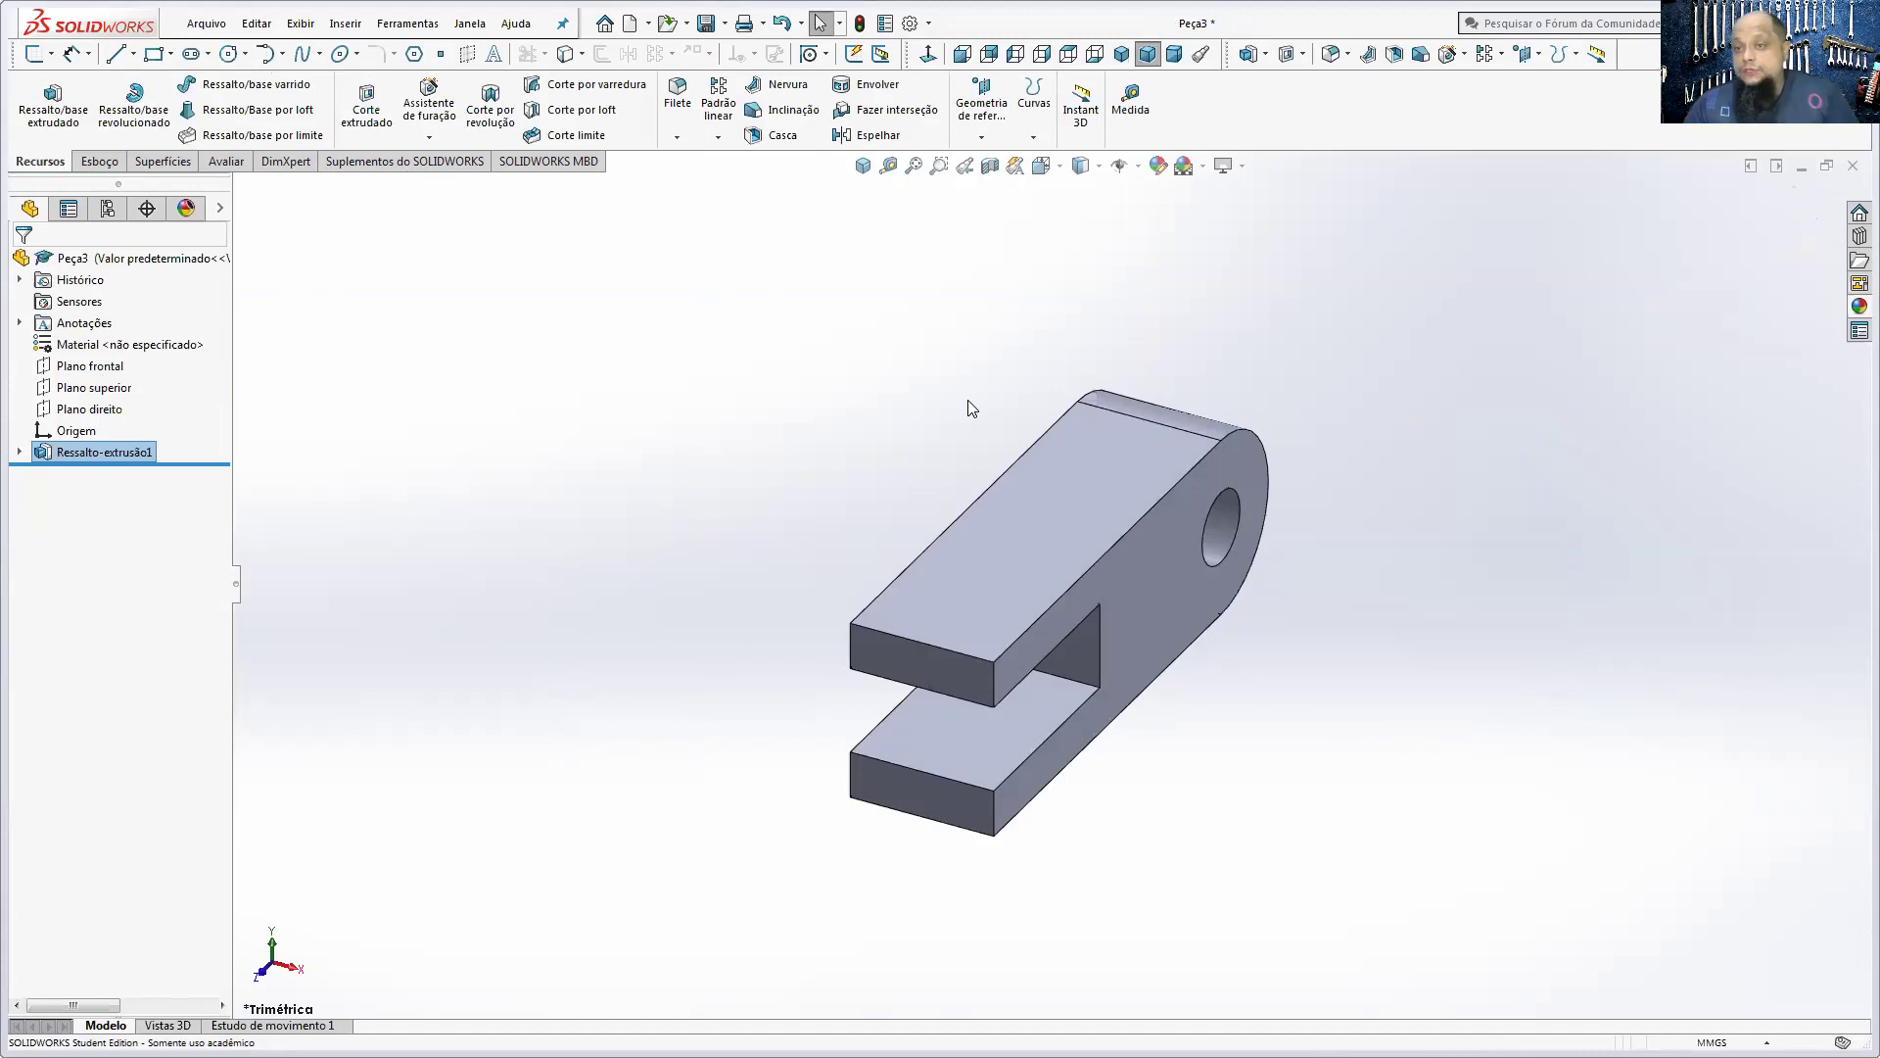
click(1130, 460)
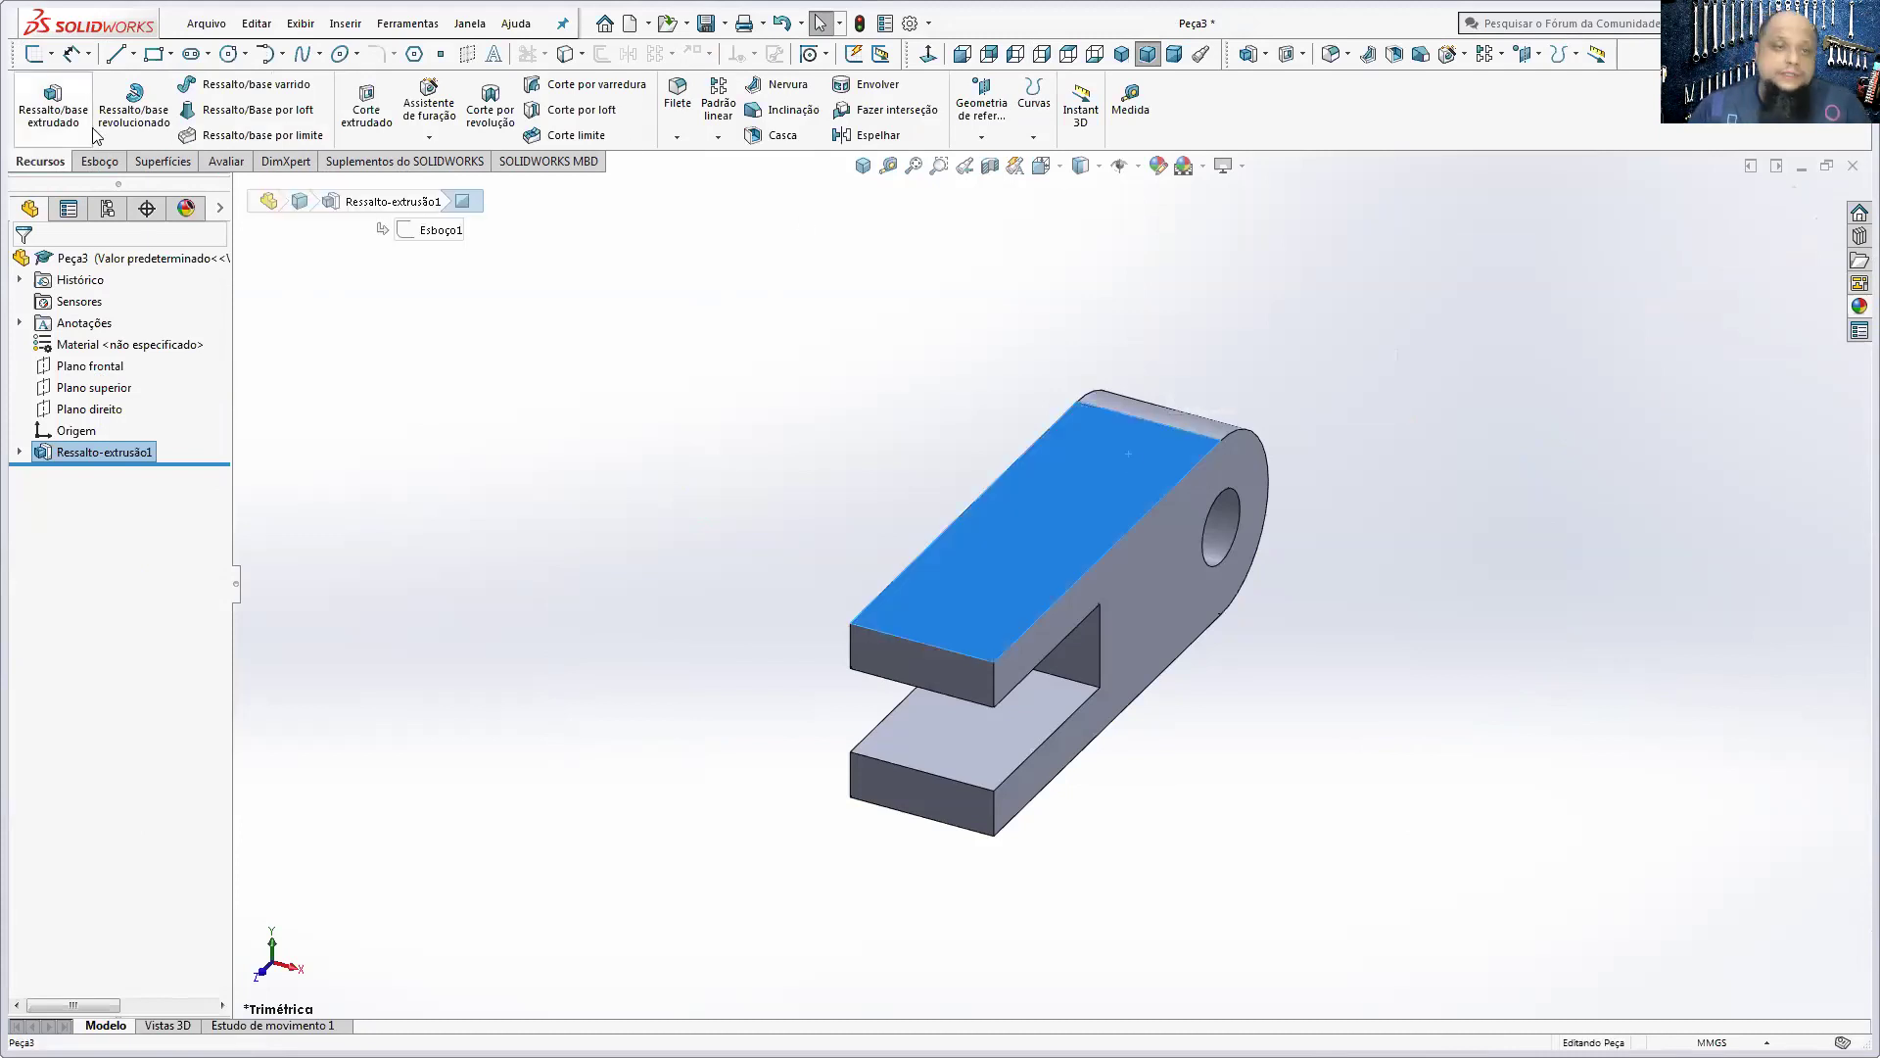
- Sketch a corner rectangle and a circle on the top face, relating the circle centre to the origin
click(97, 160)
click(40, 98)
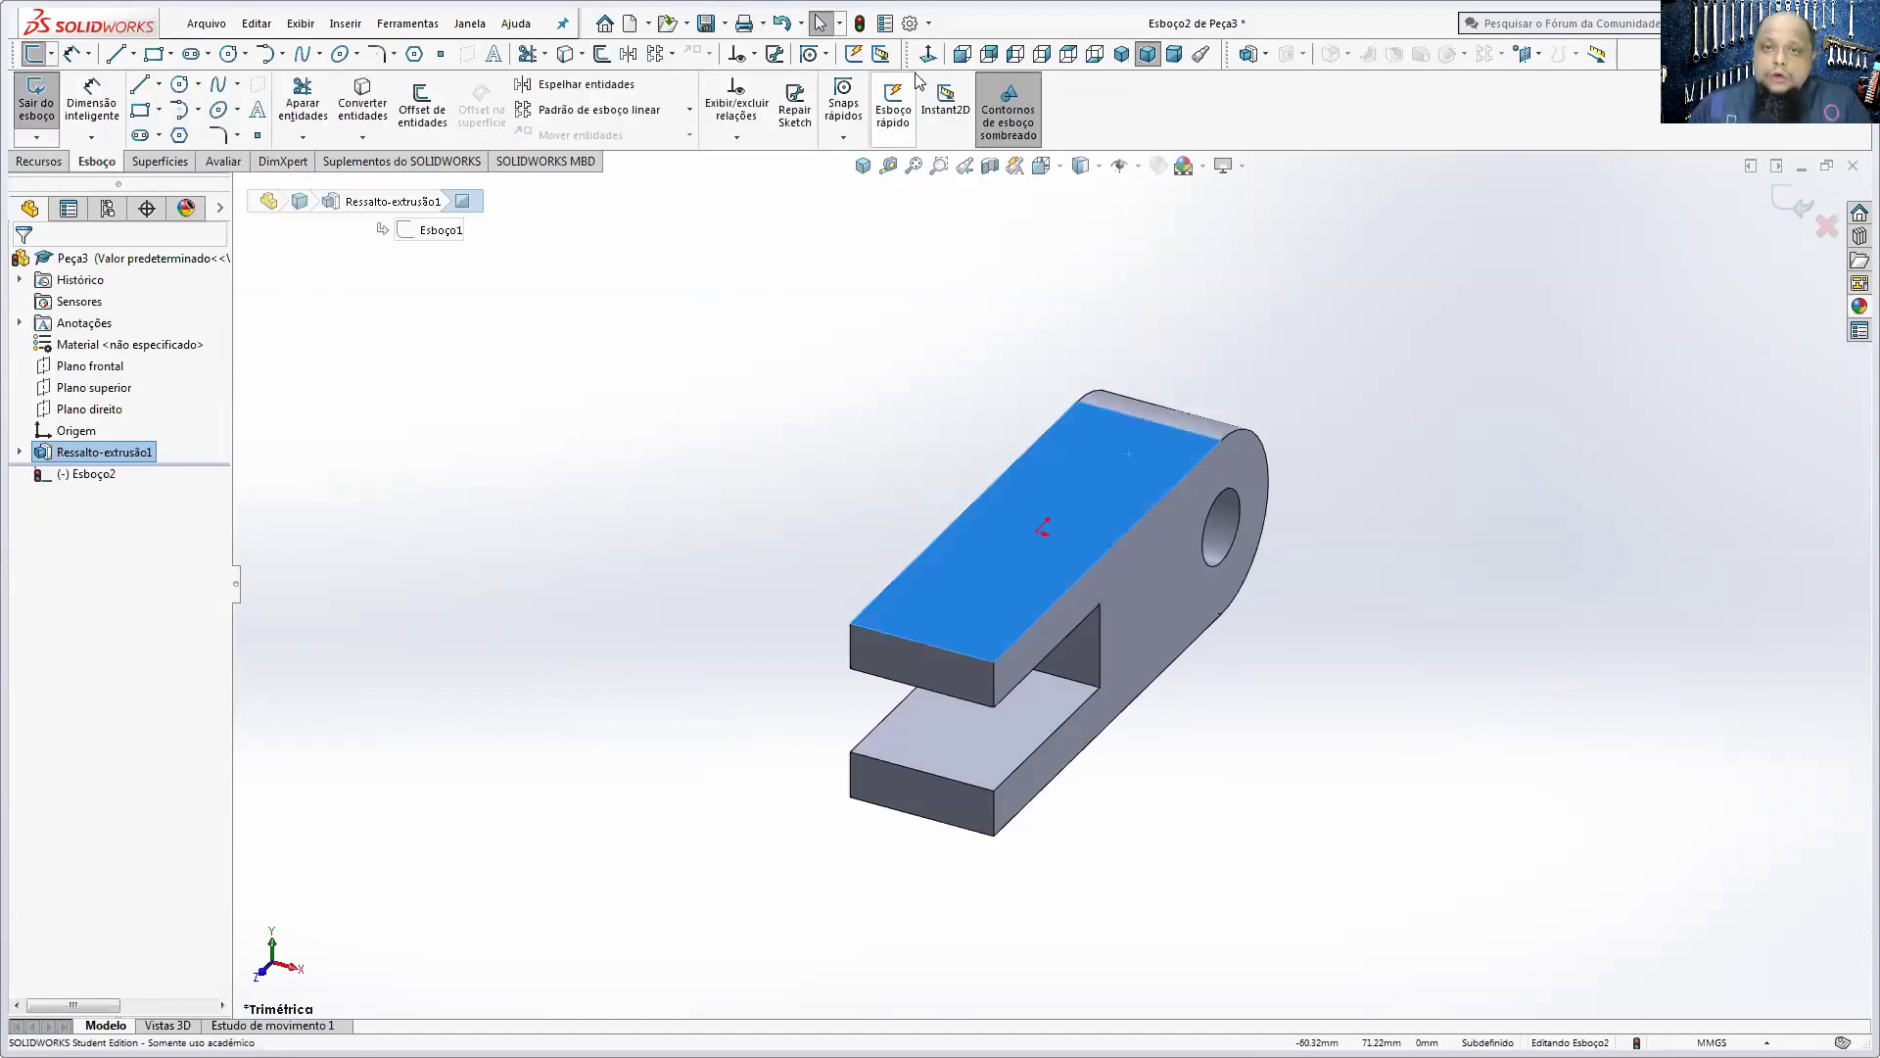
key(f)
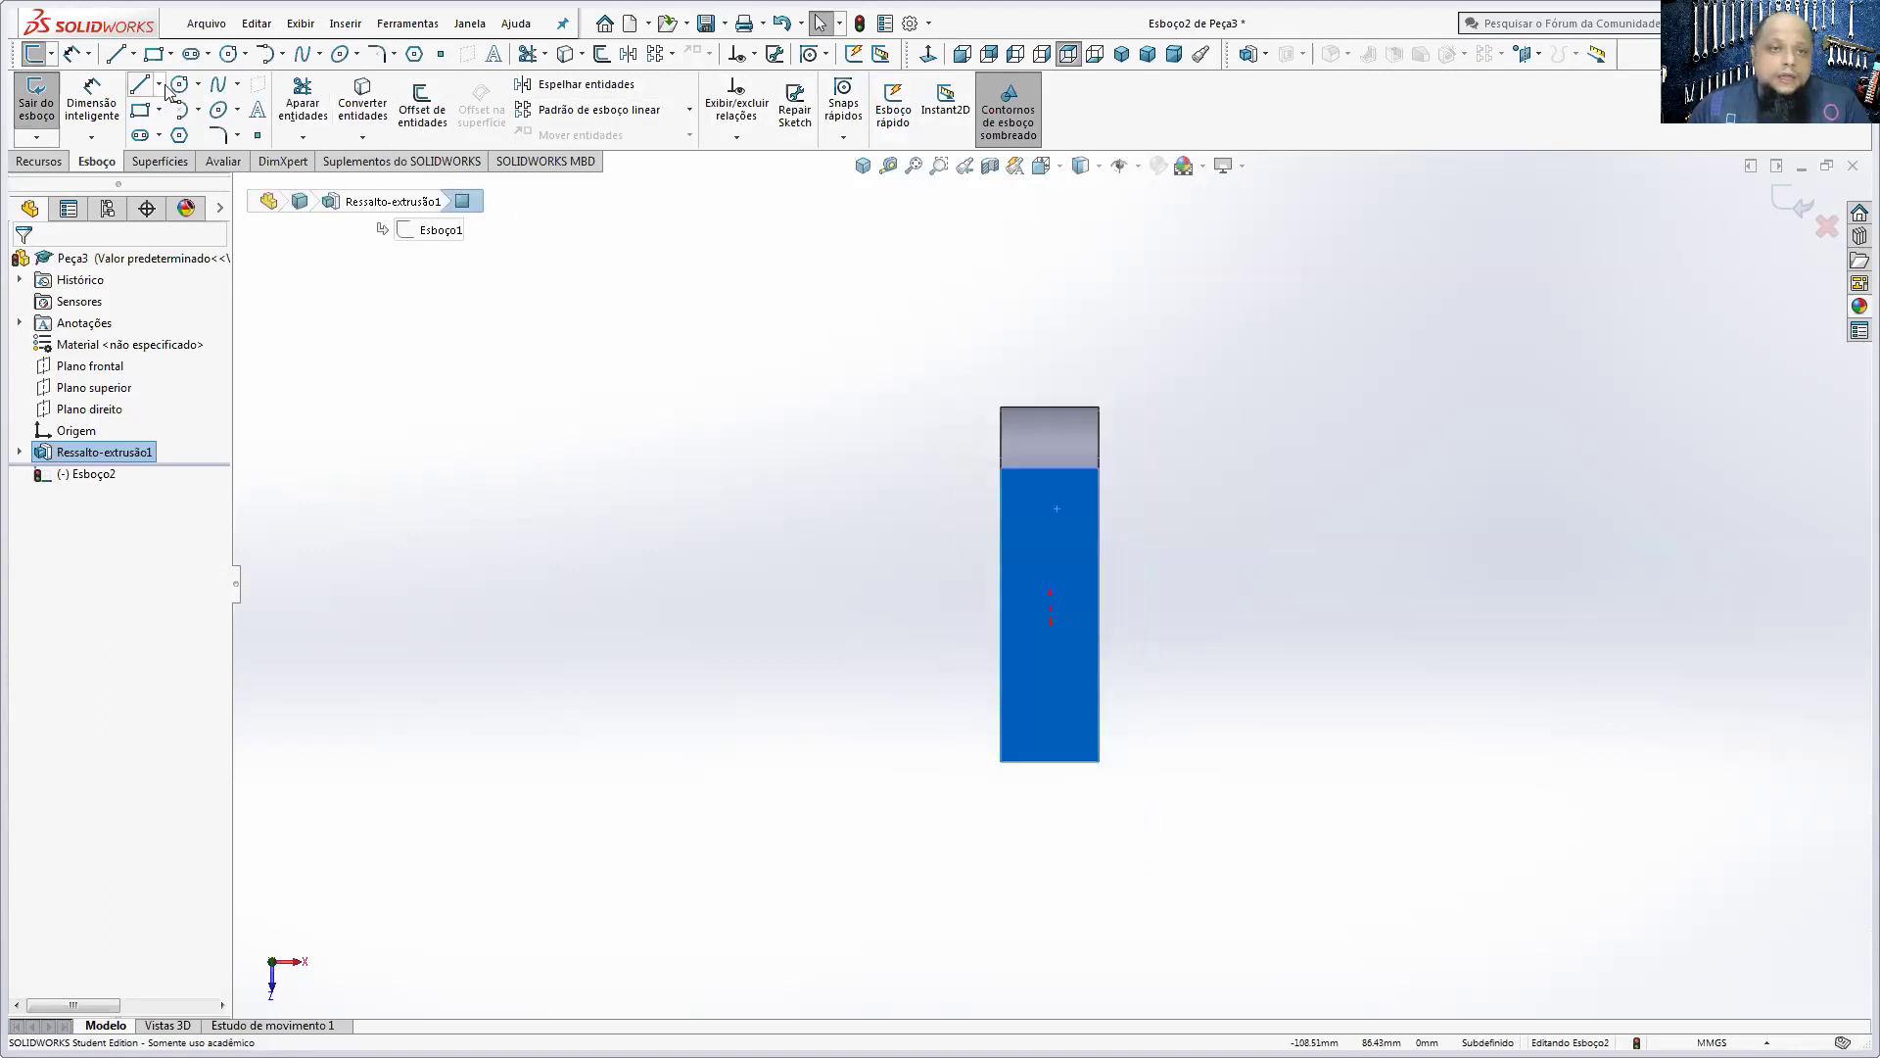
click(1021, 360)
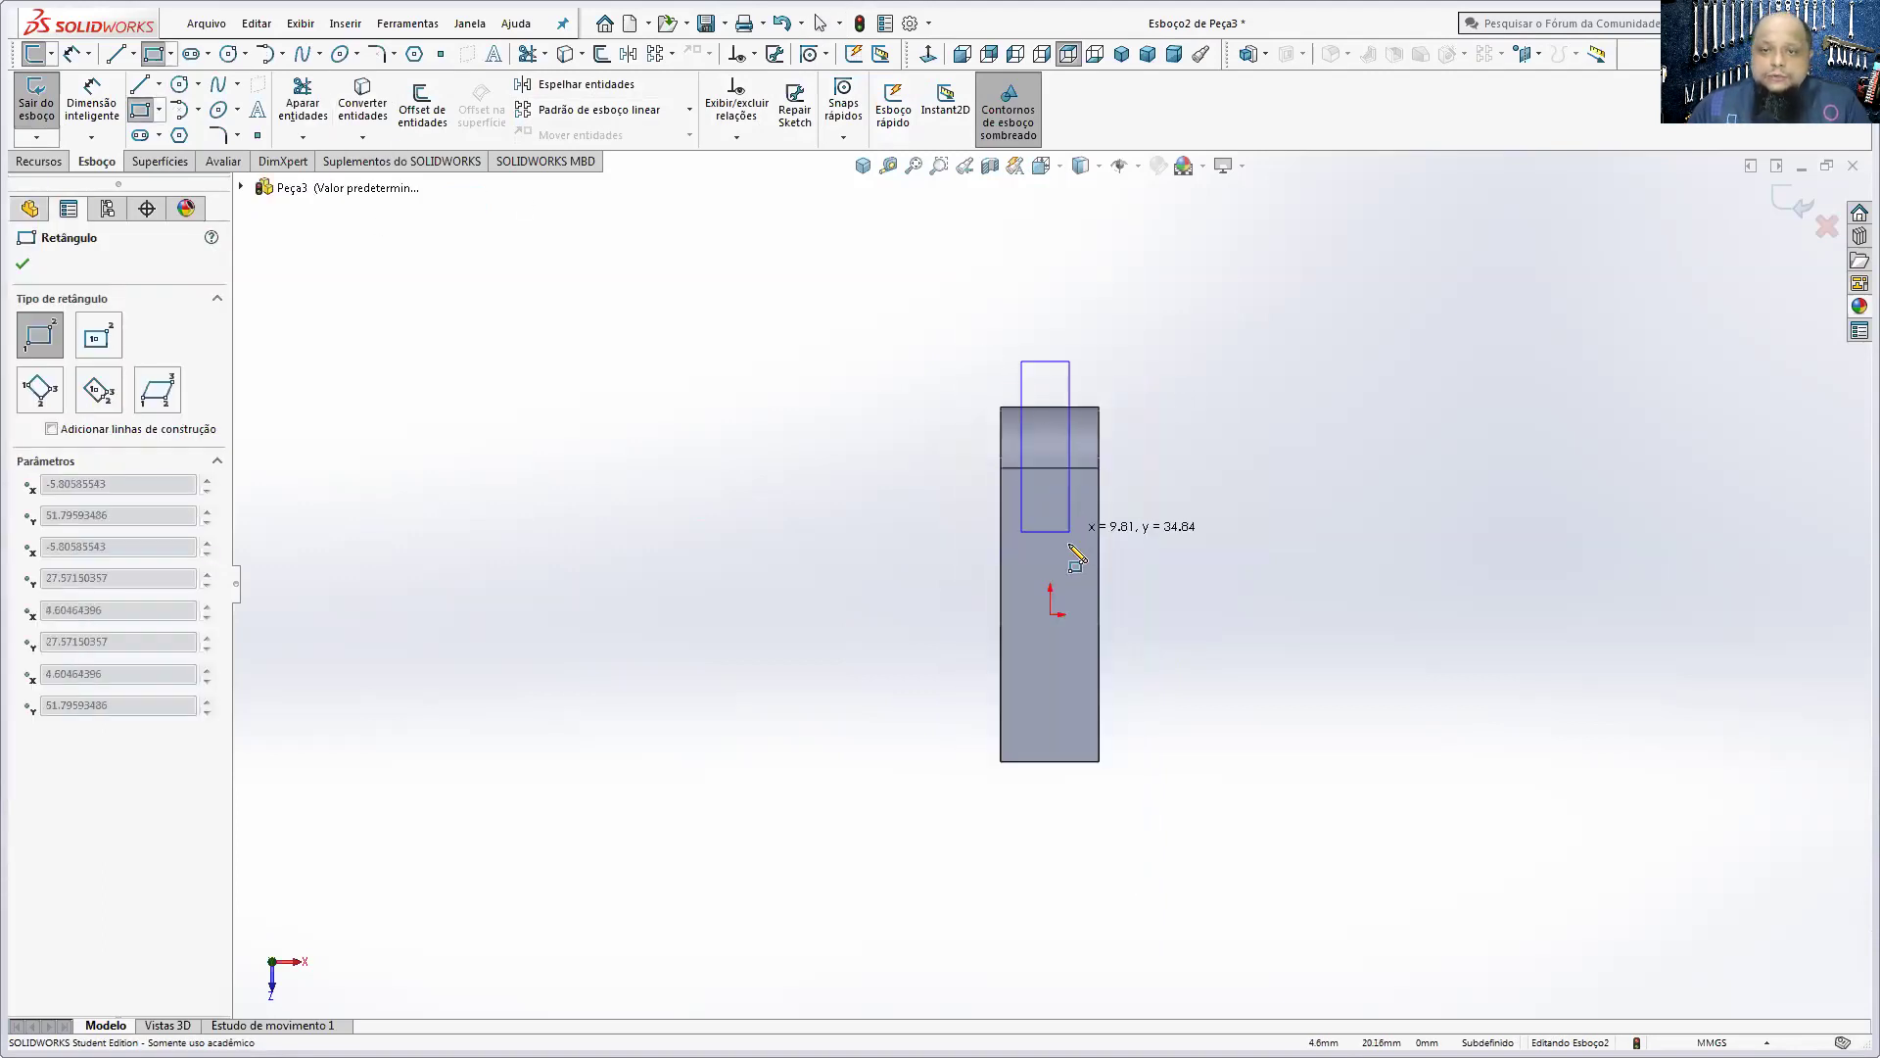
click(1069, 543)
click(183, 84)
click(1045, 716)
scroll(1054, 710, down, 3)
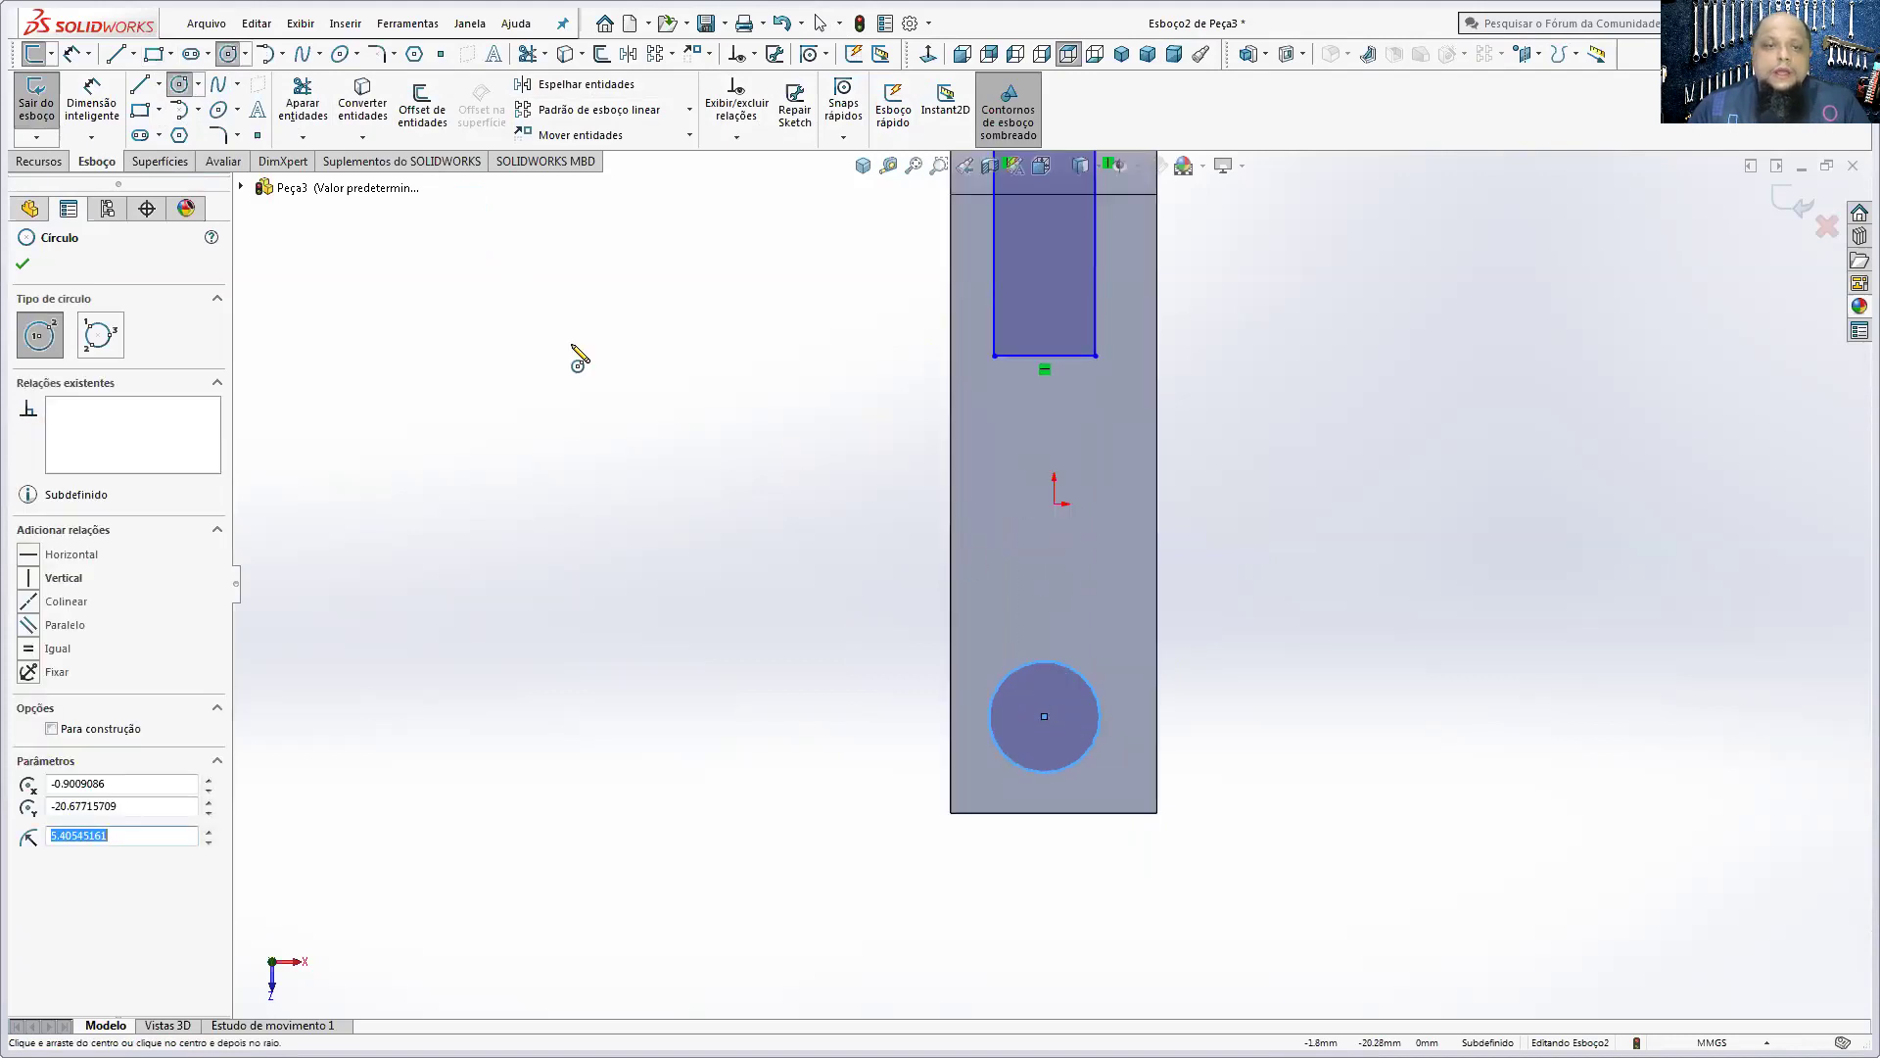
key(Escape)
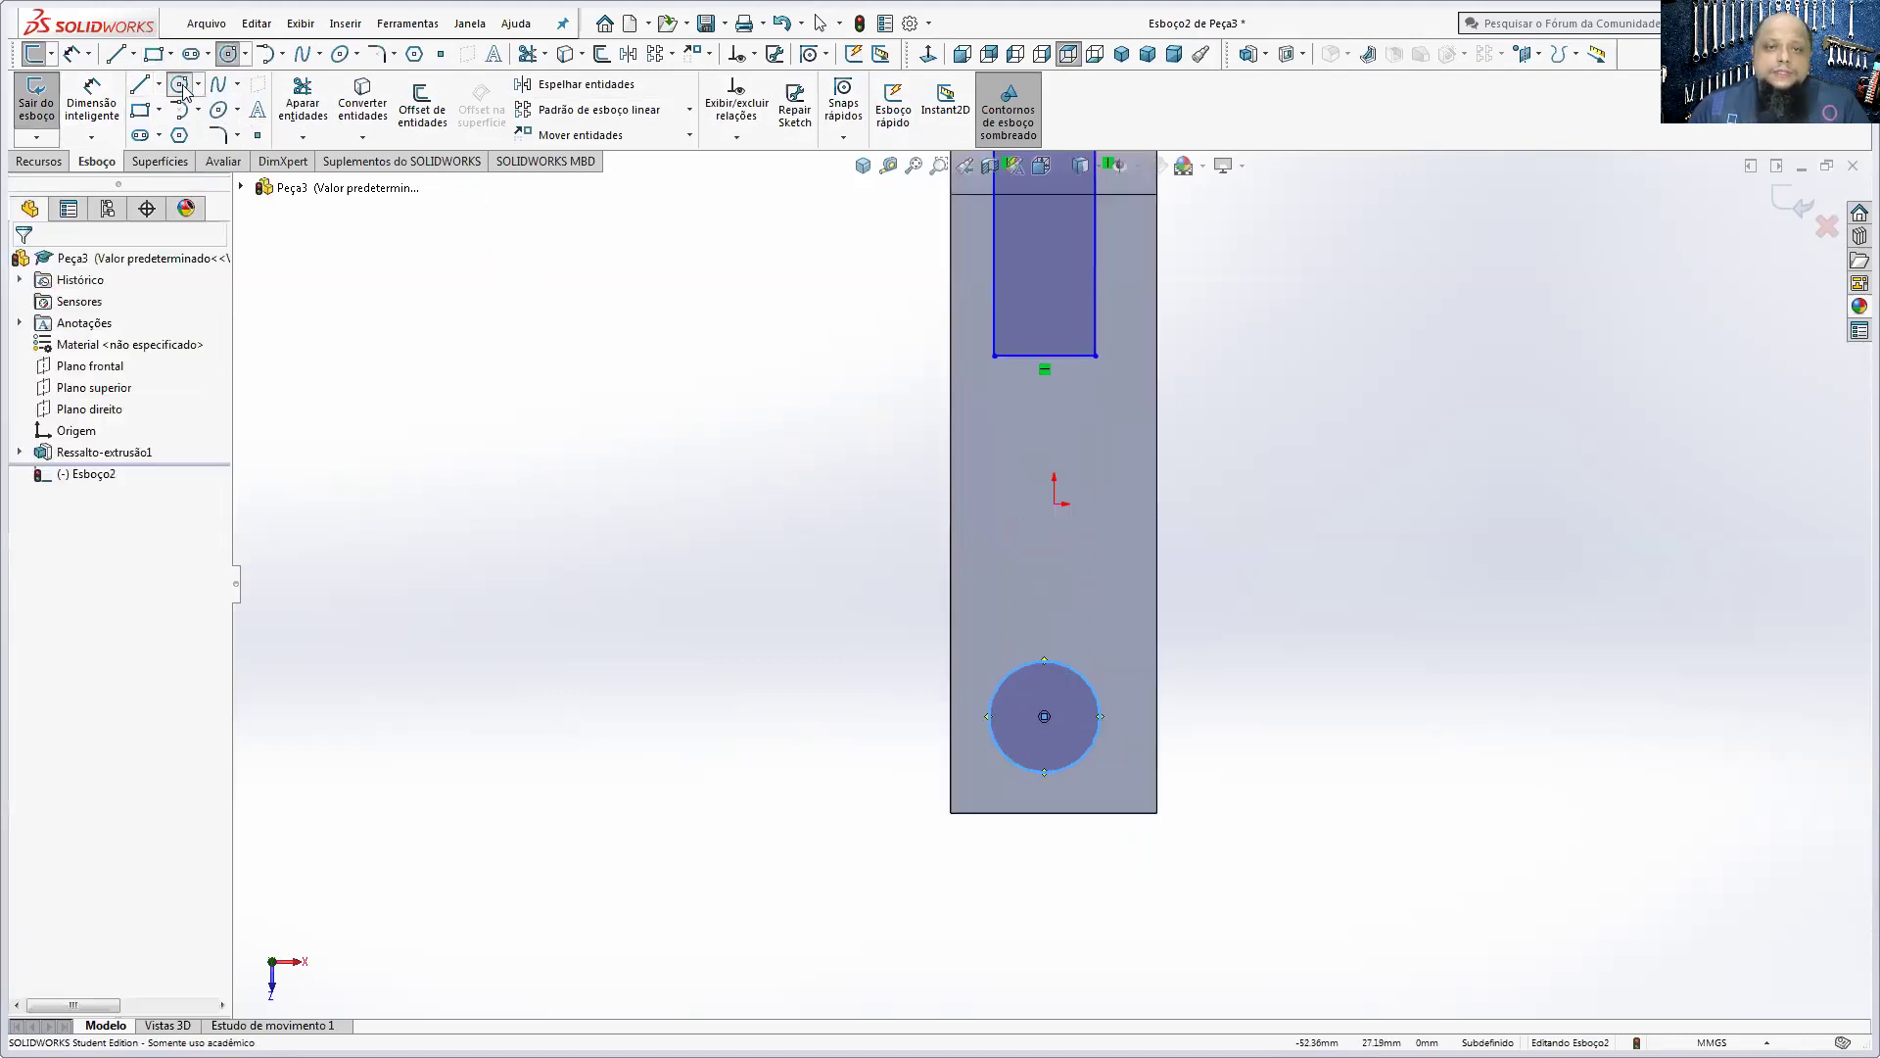
click(1060, 506)
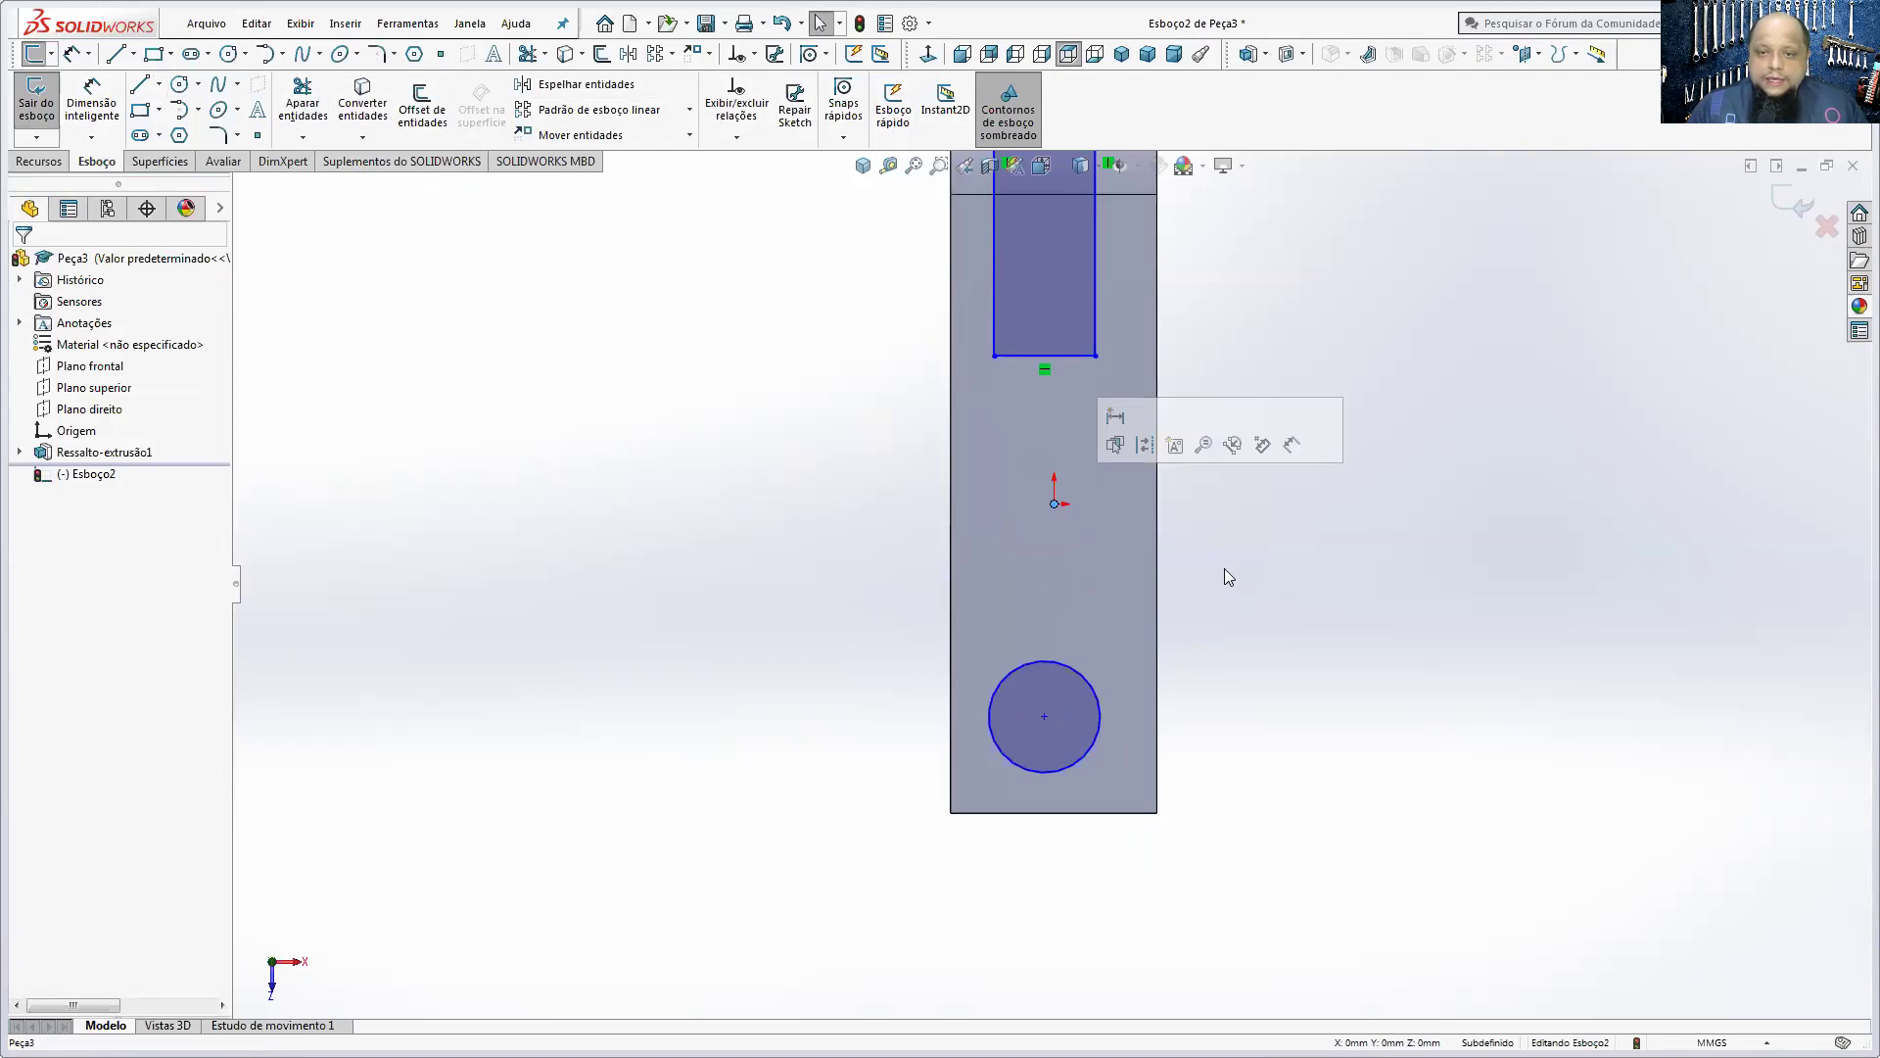
ctrl+click(1044, 718)
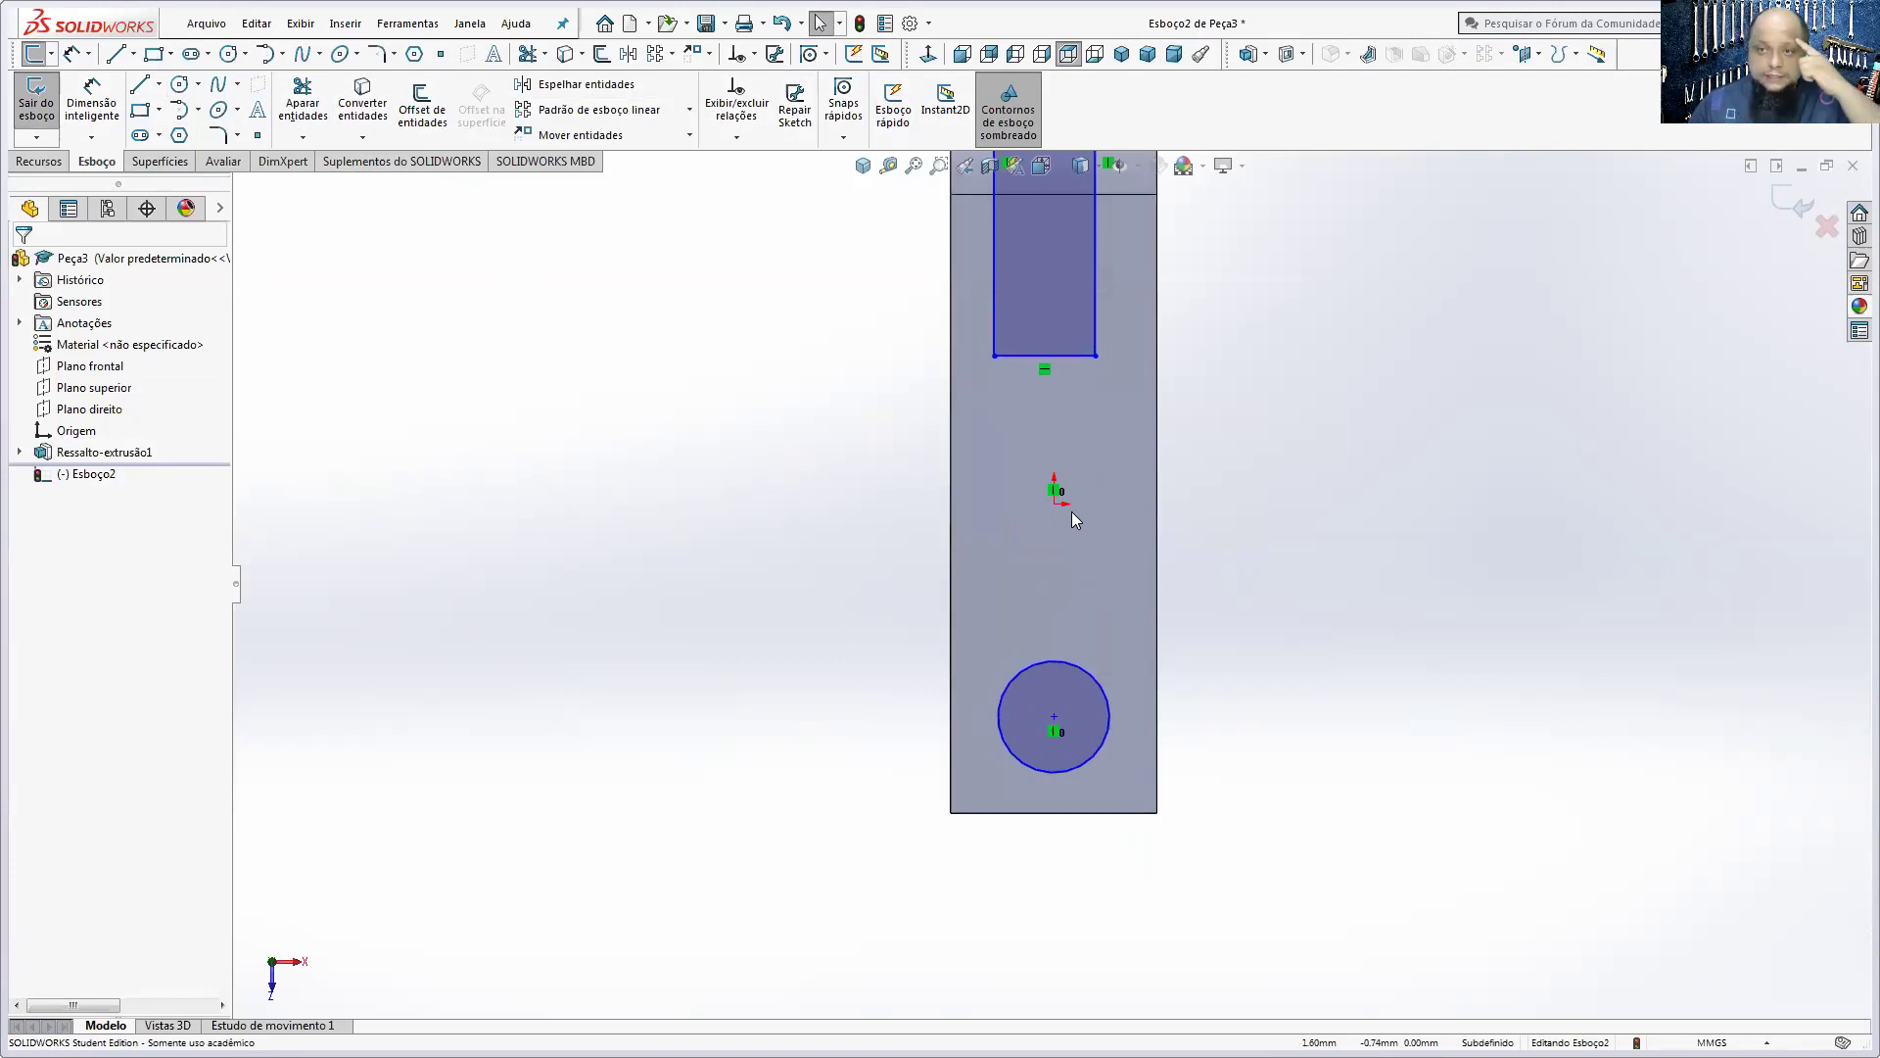
- Place the circle 10 mm from the bottom edge and give it a 10 mm diameter
click(92, 100)
click(1054, 726)
click(1054, 814)
click(768, 764)
text(10)
key(Return)
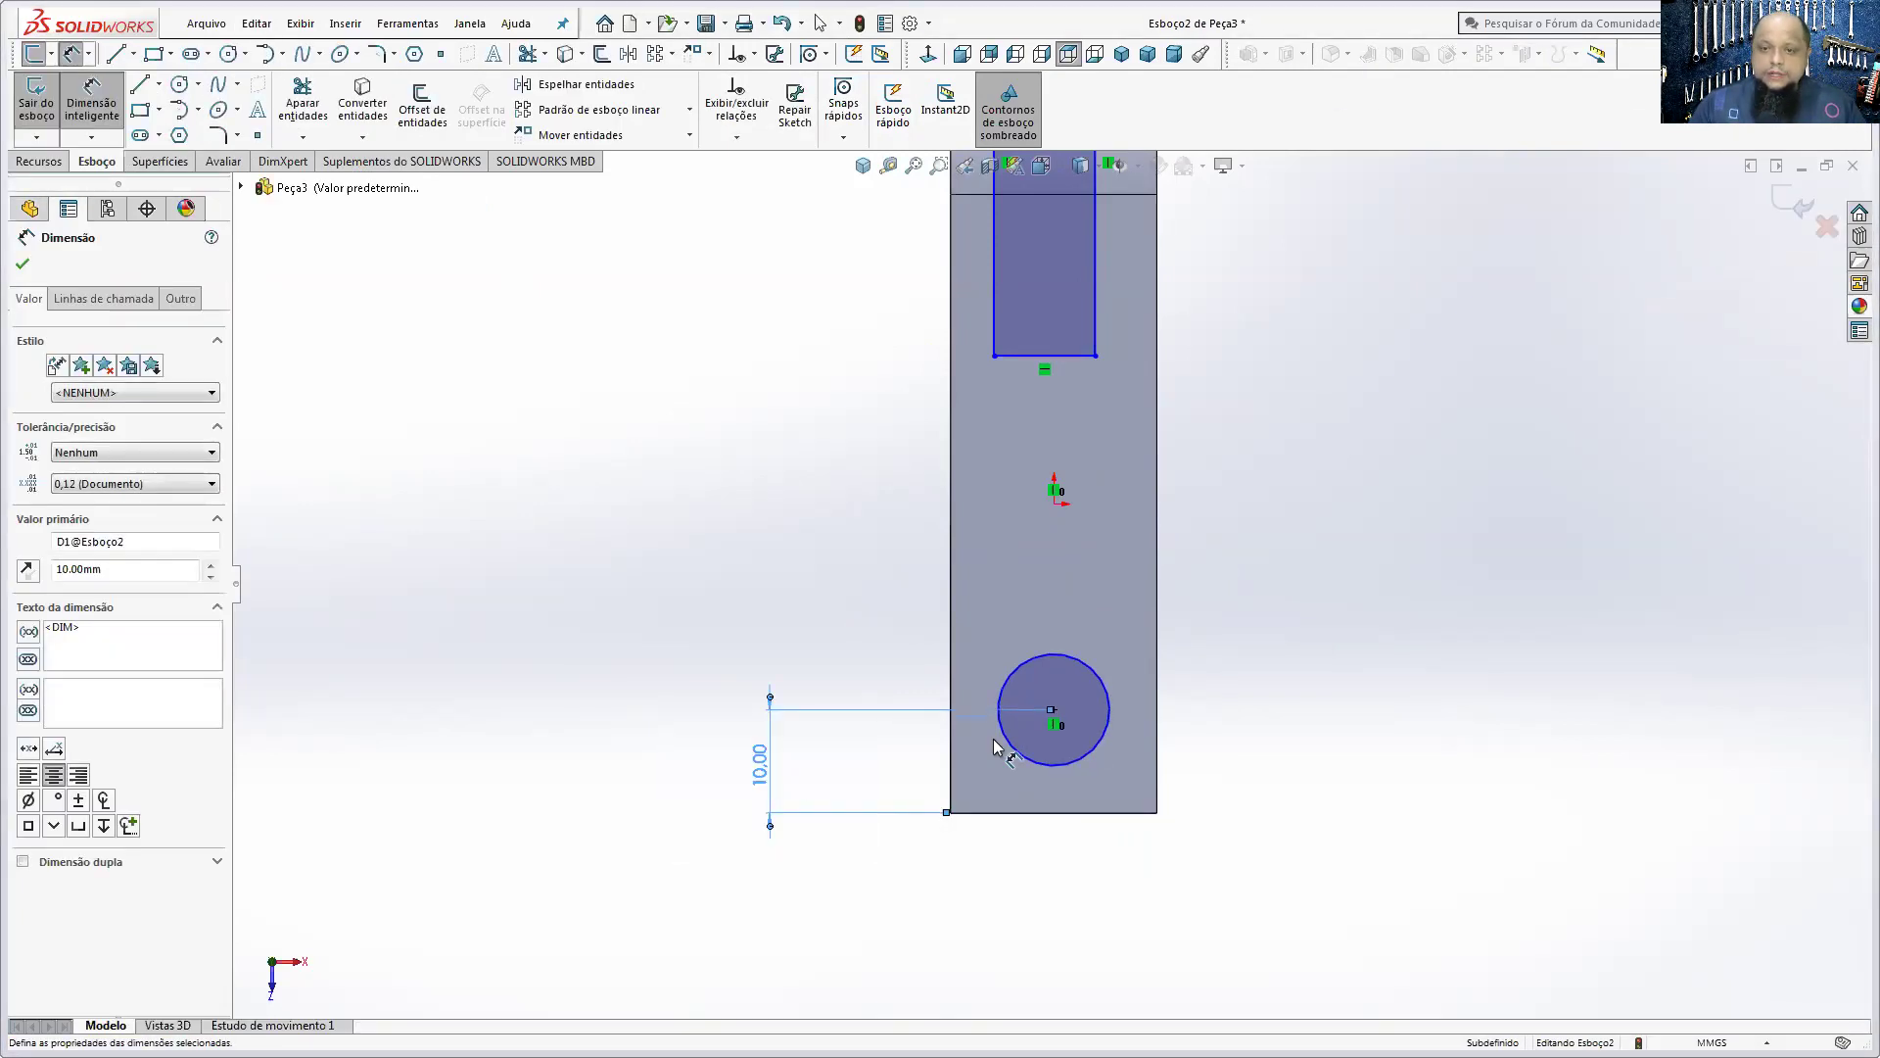
click(1114, 750)
click(1105, 736)
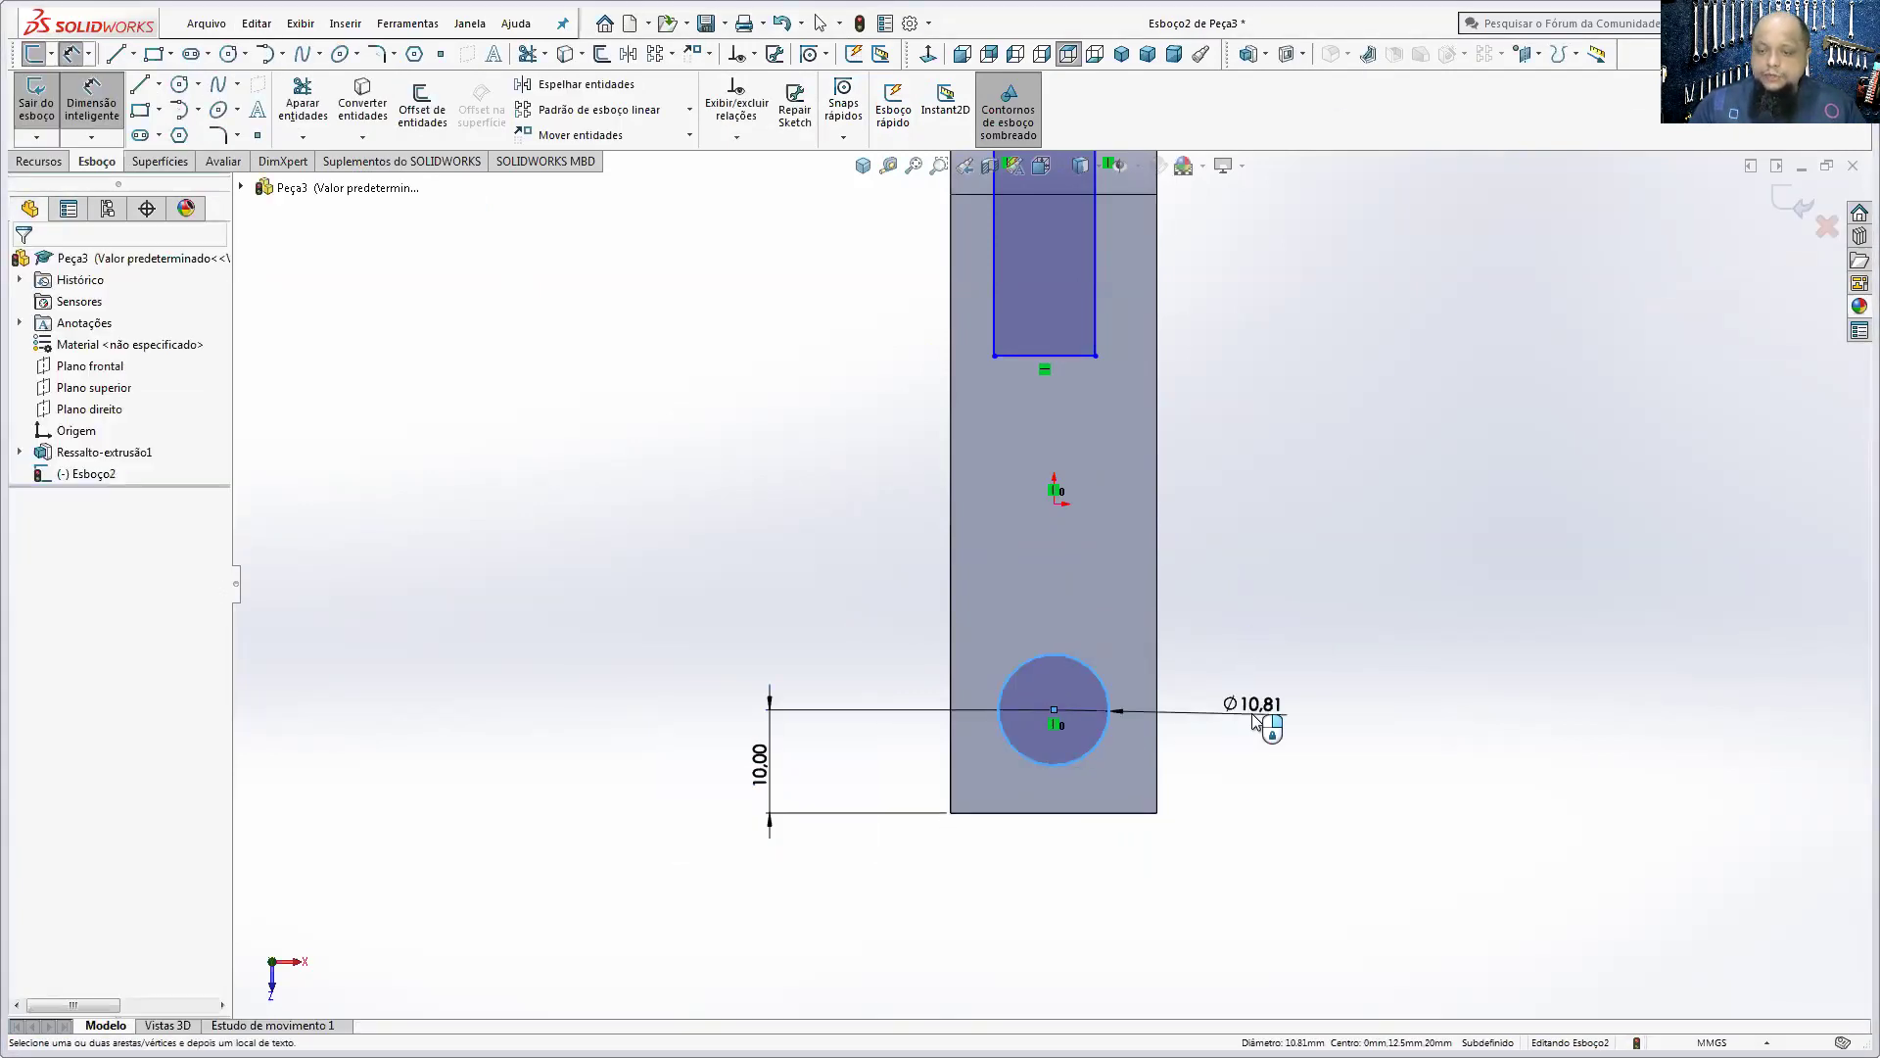
click(1244, 722)
text(10)
key(Return)
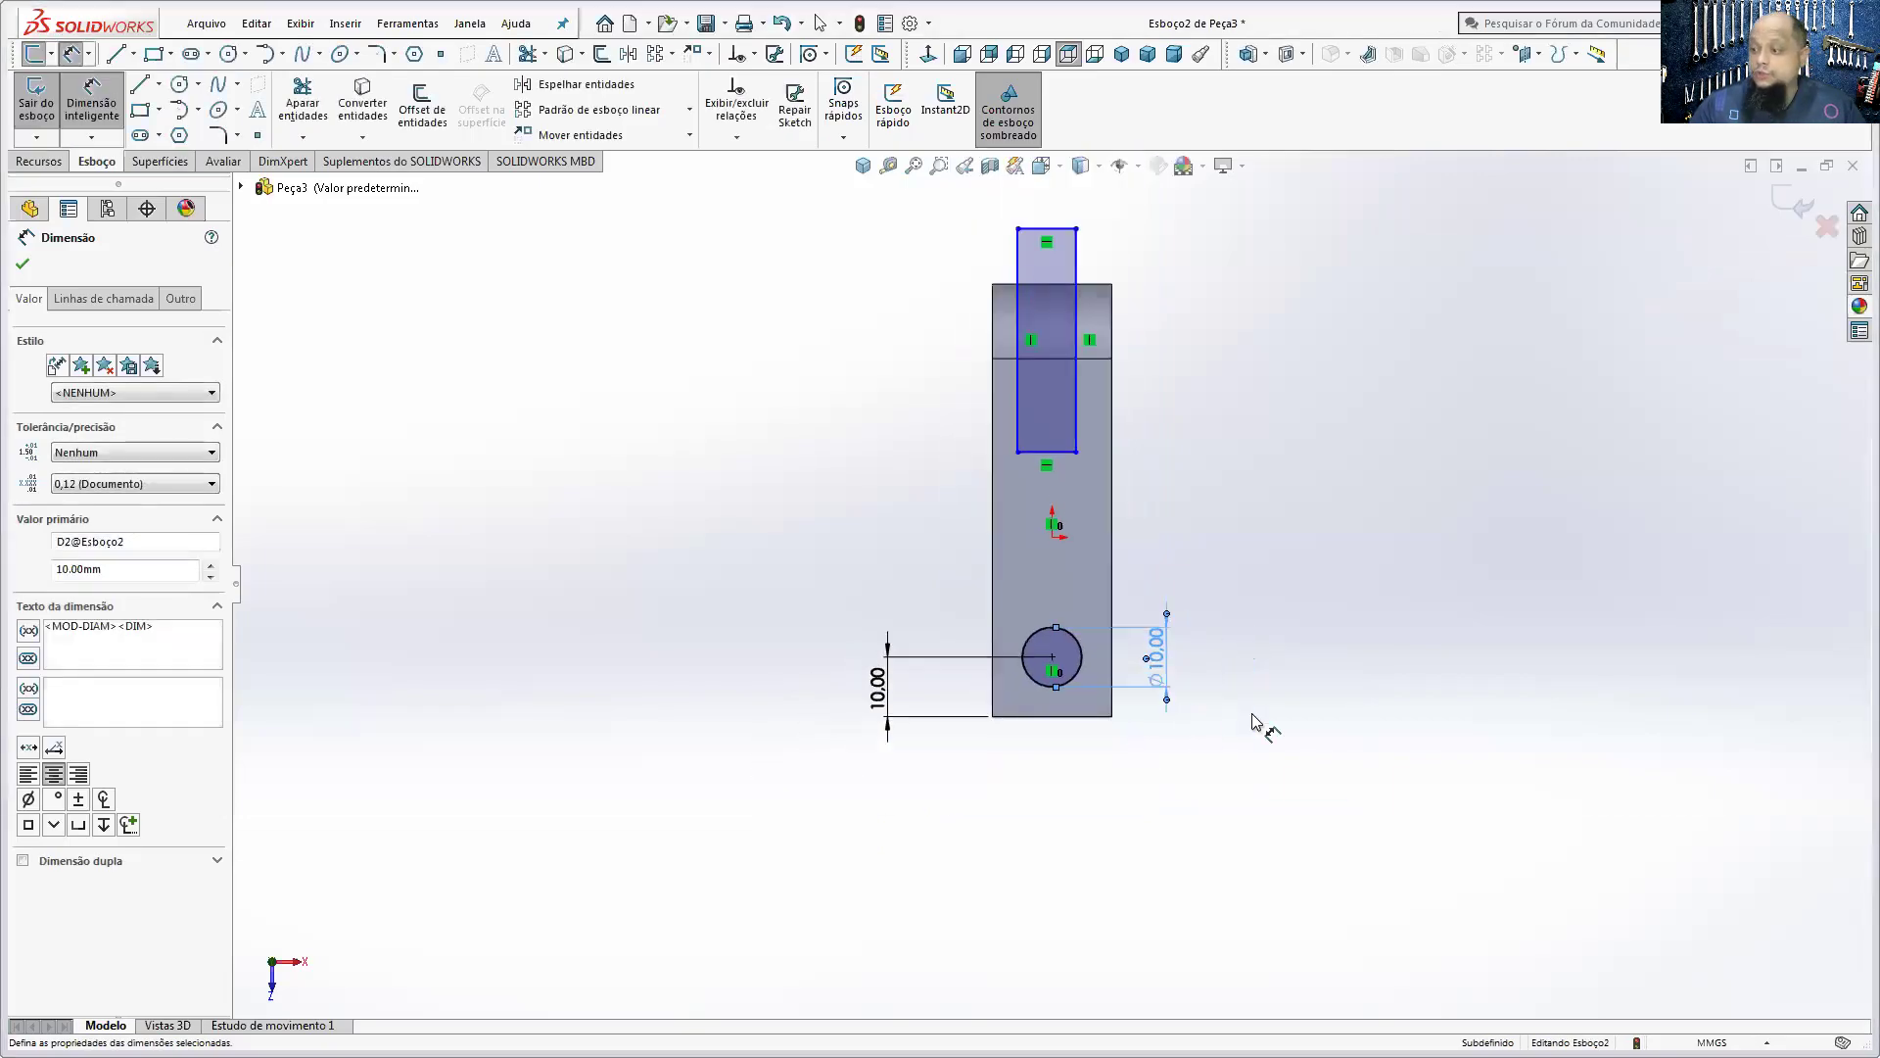
- Dimension the rectangle 10 mm wide, 5 mm from the left edge and 30 mm long
scroll(1083, 431, down, 2)
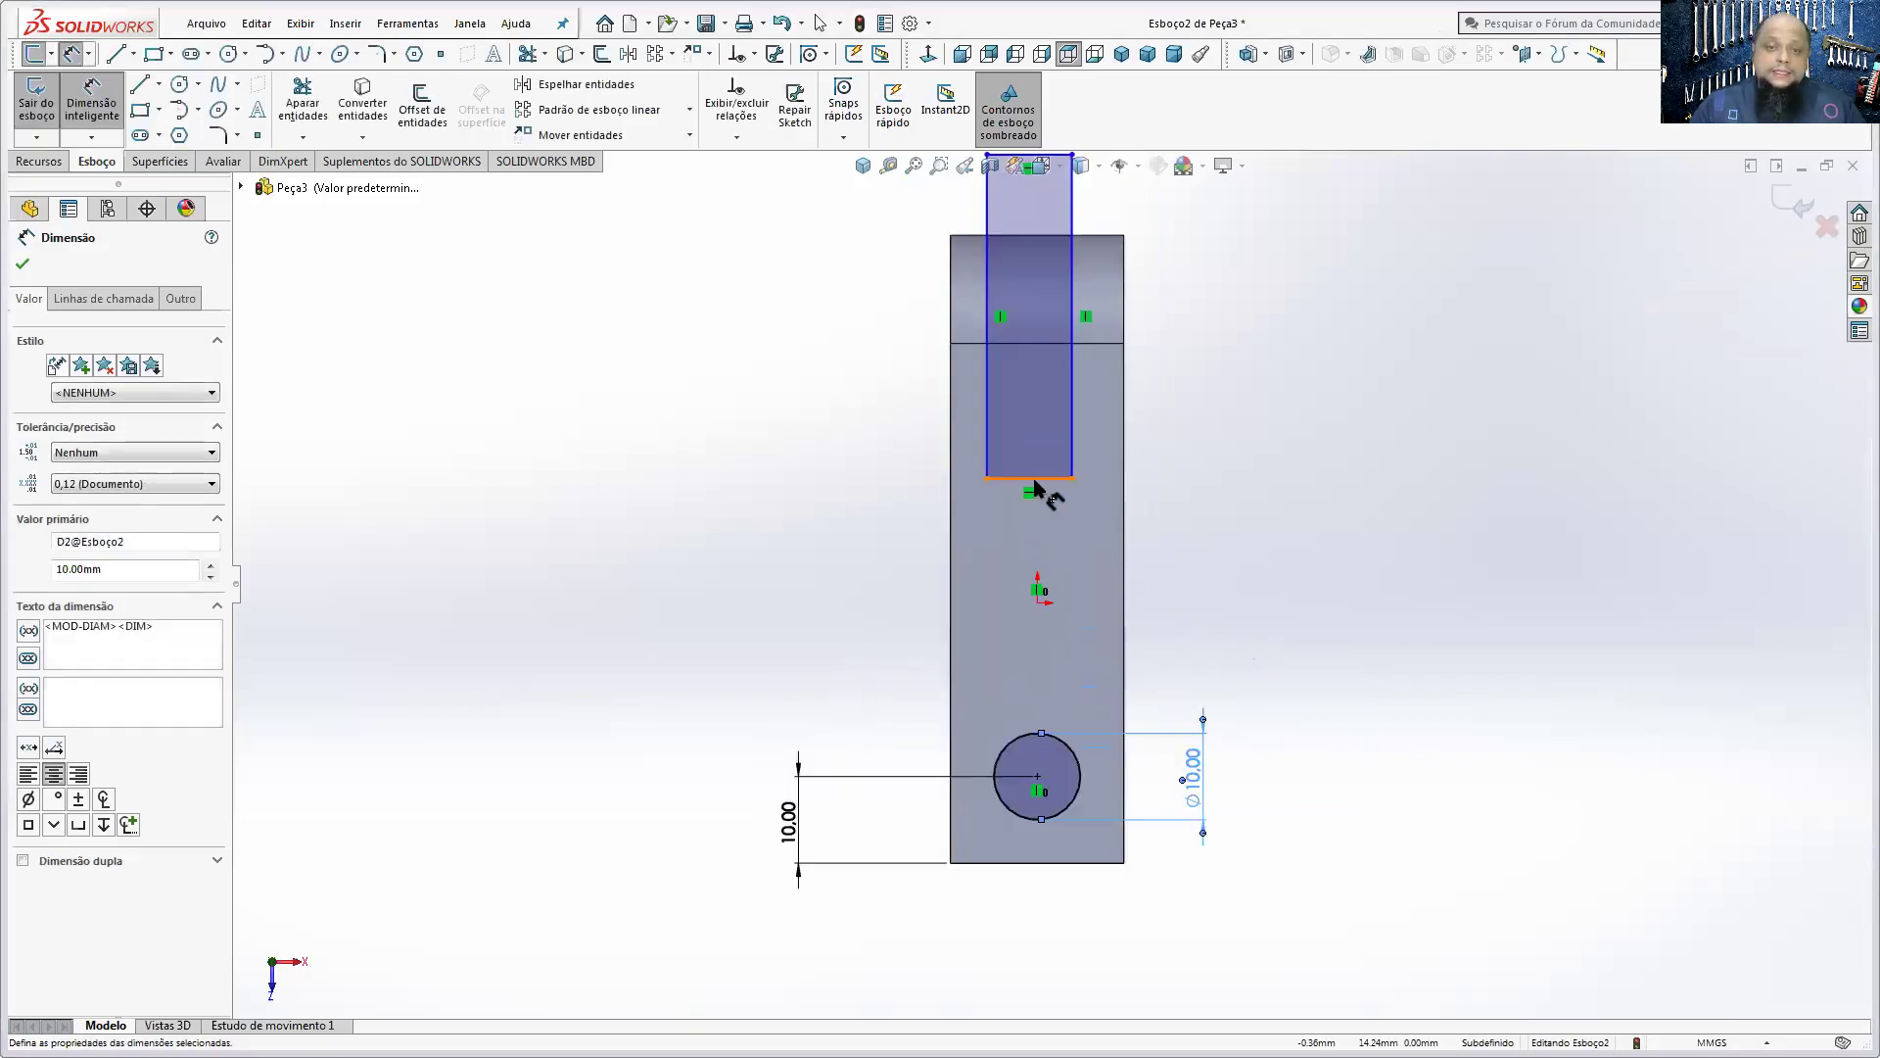
click(1038, 478)
click(1288, 579)
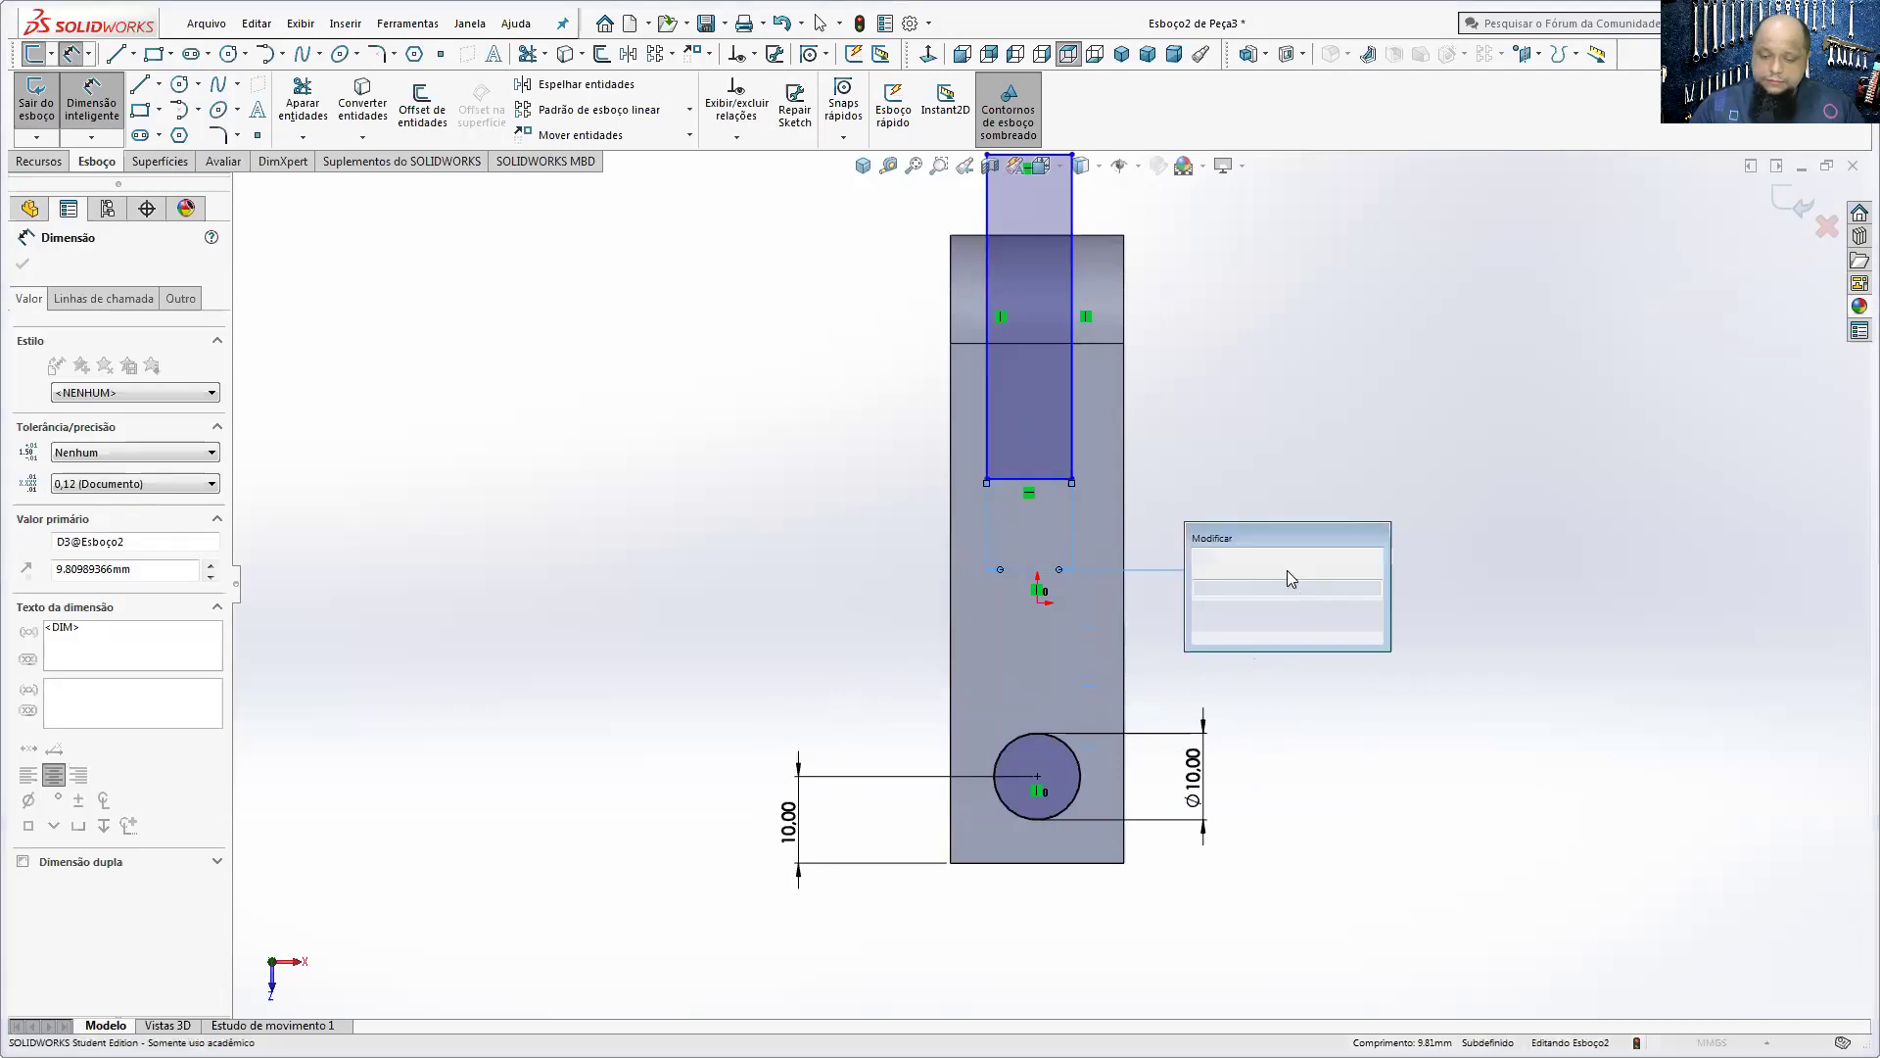
text(10)
key(Return)
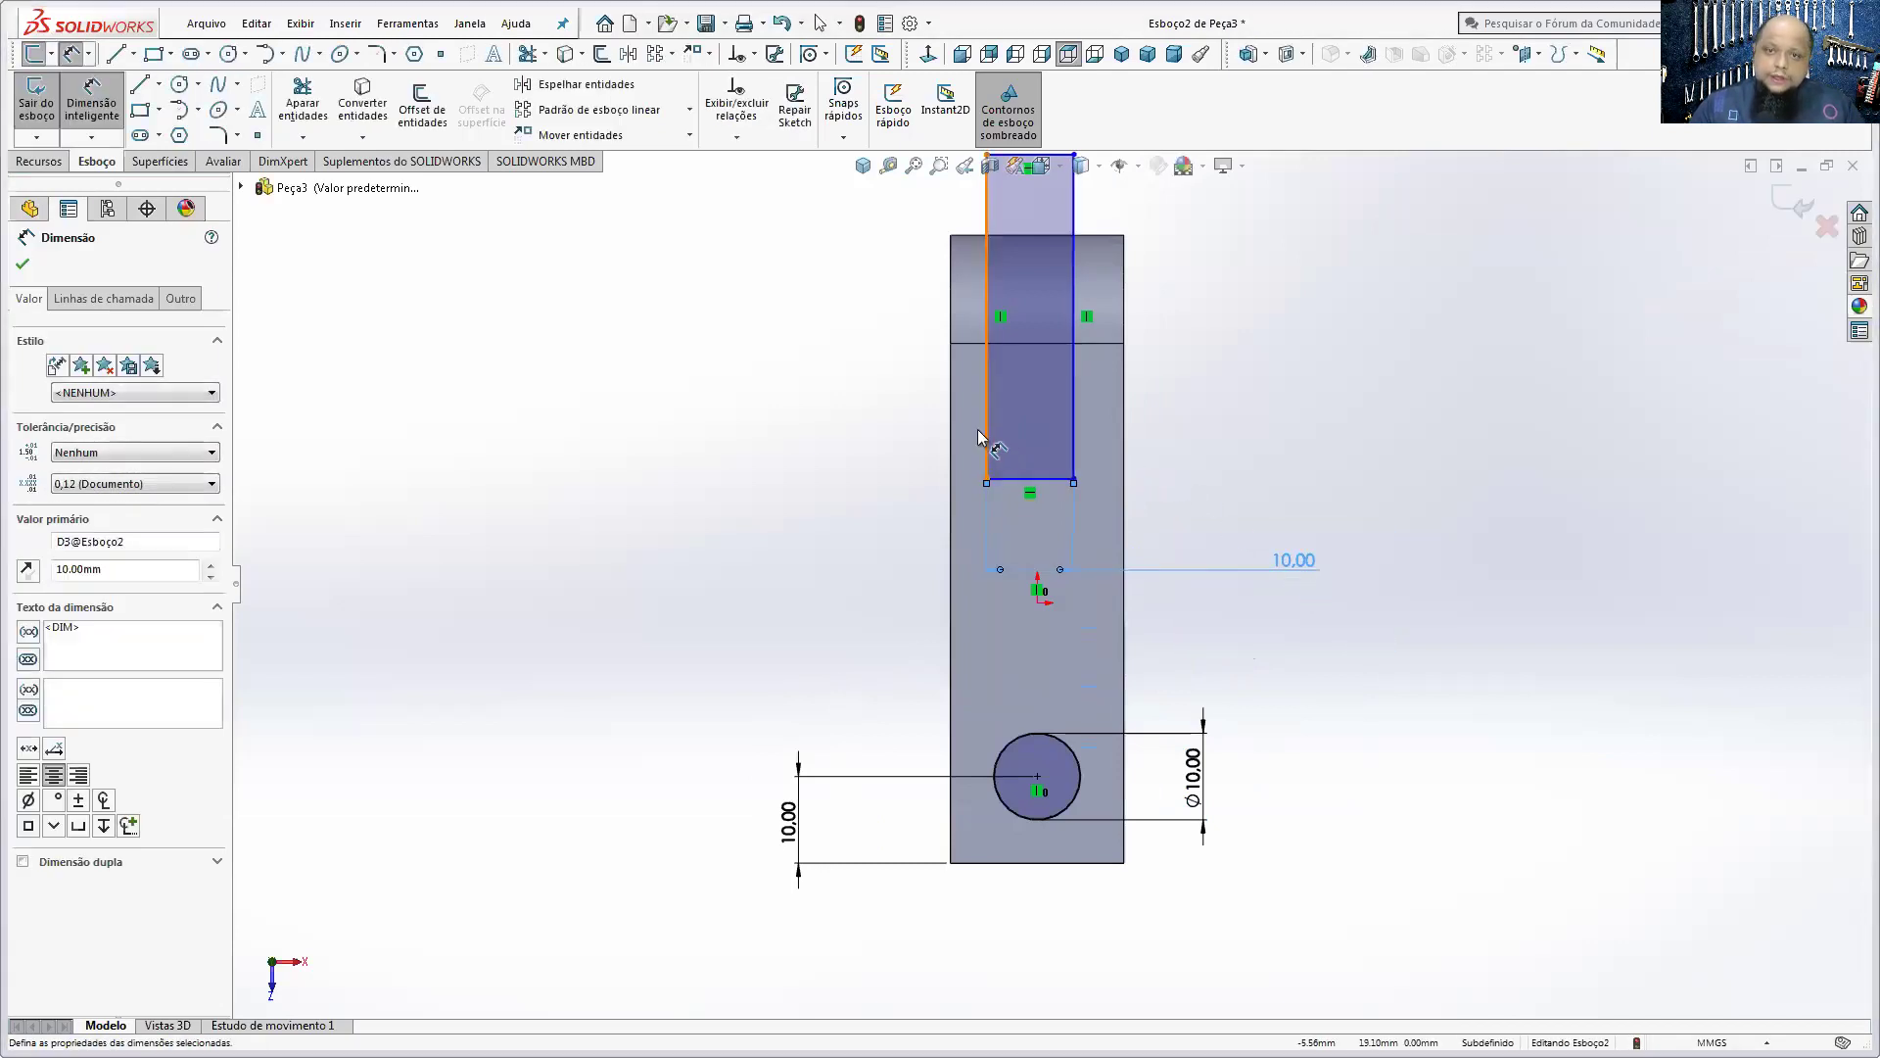
click(987, 437)
click(827, 422)
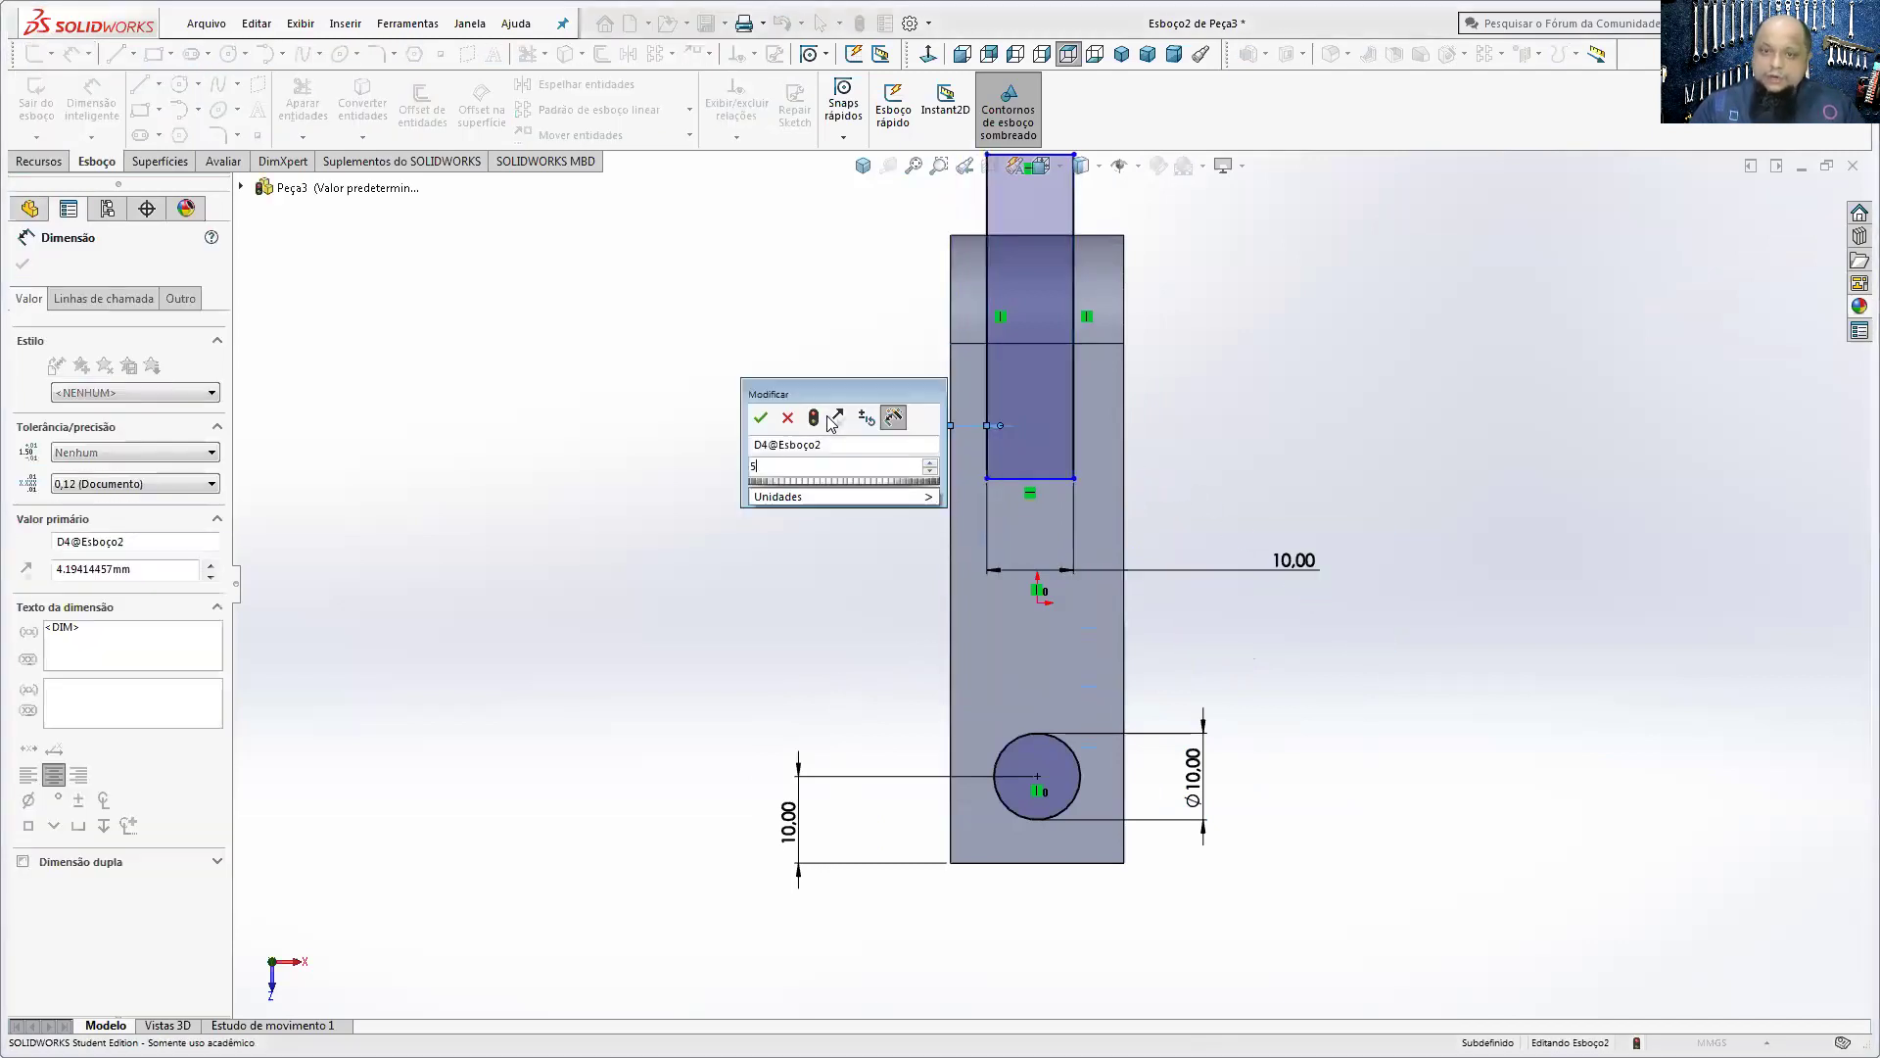
text(5)
key(Return)
click(1028, 477)
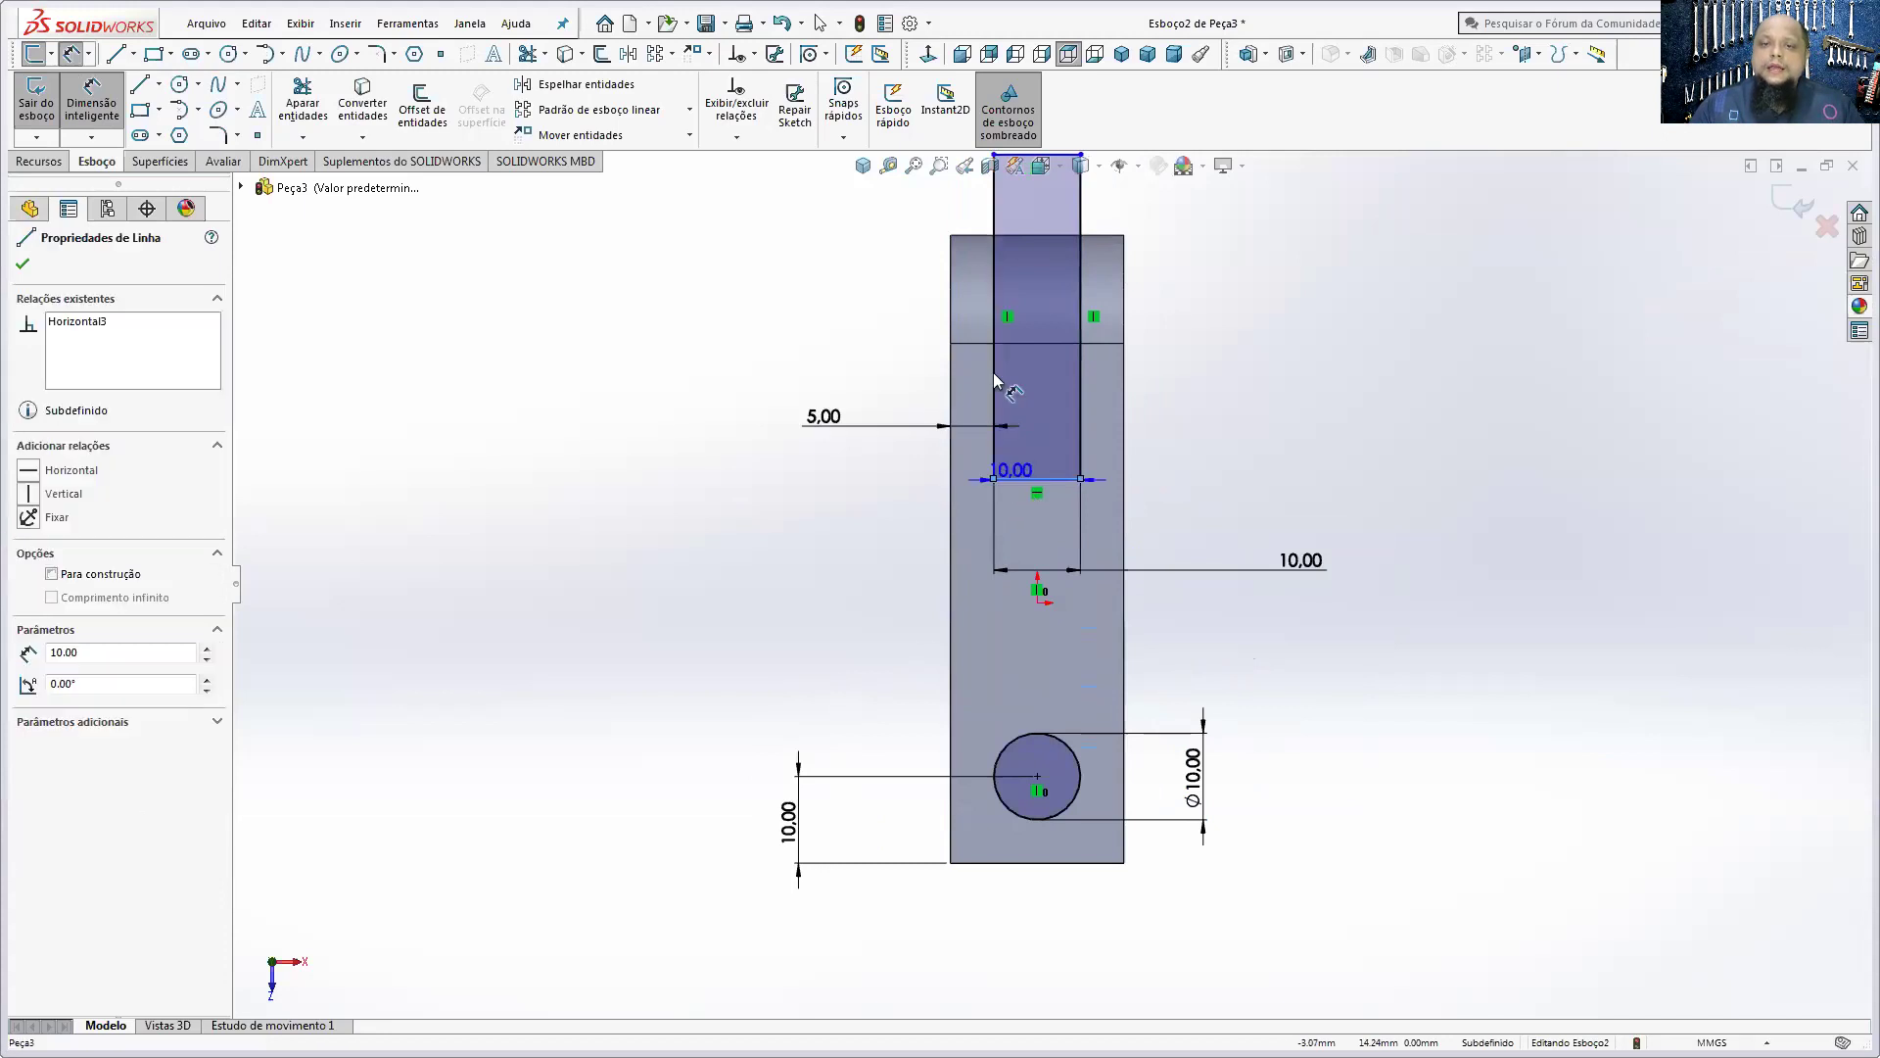
click(1016, 344)
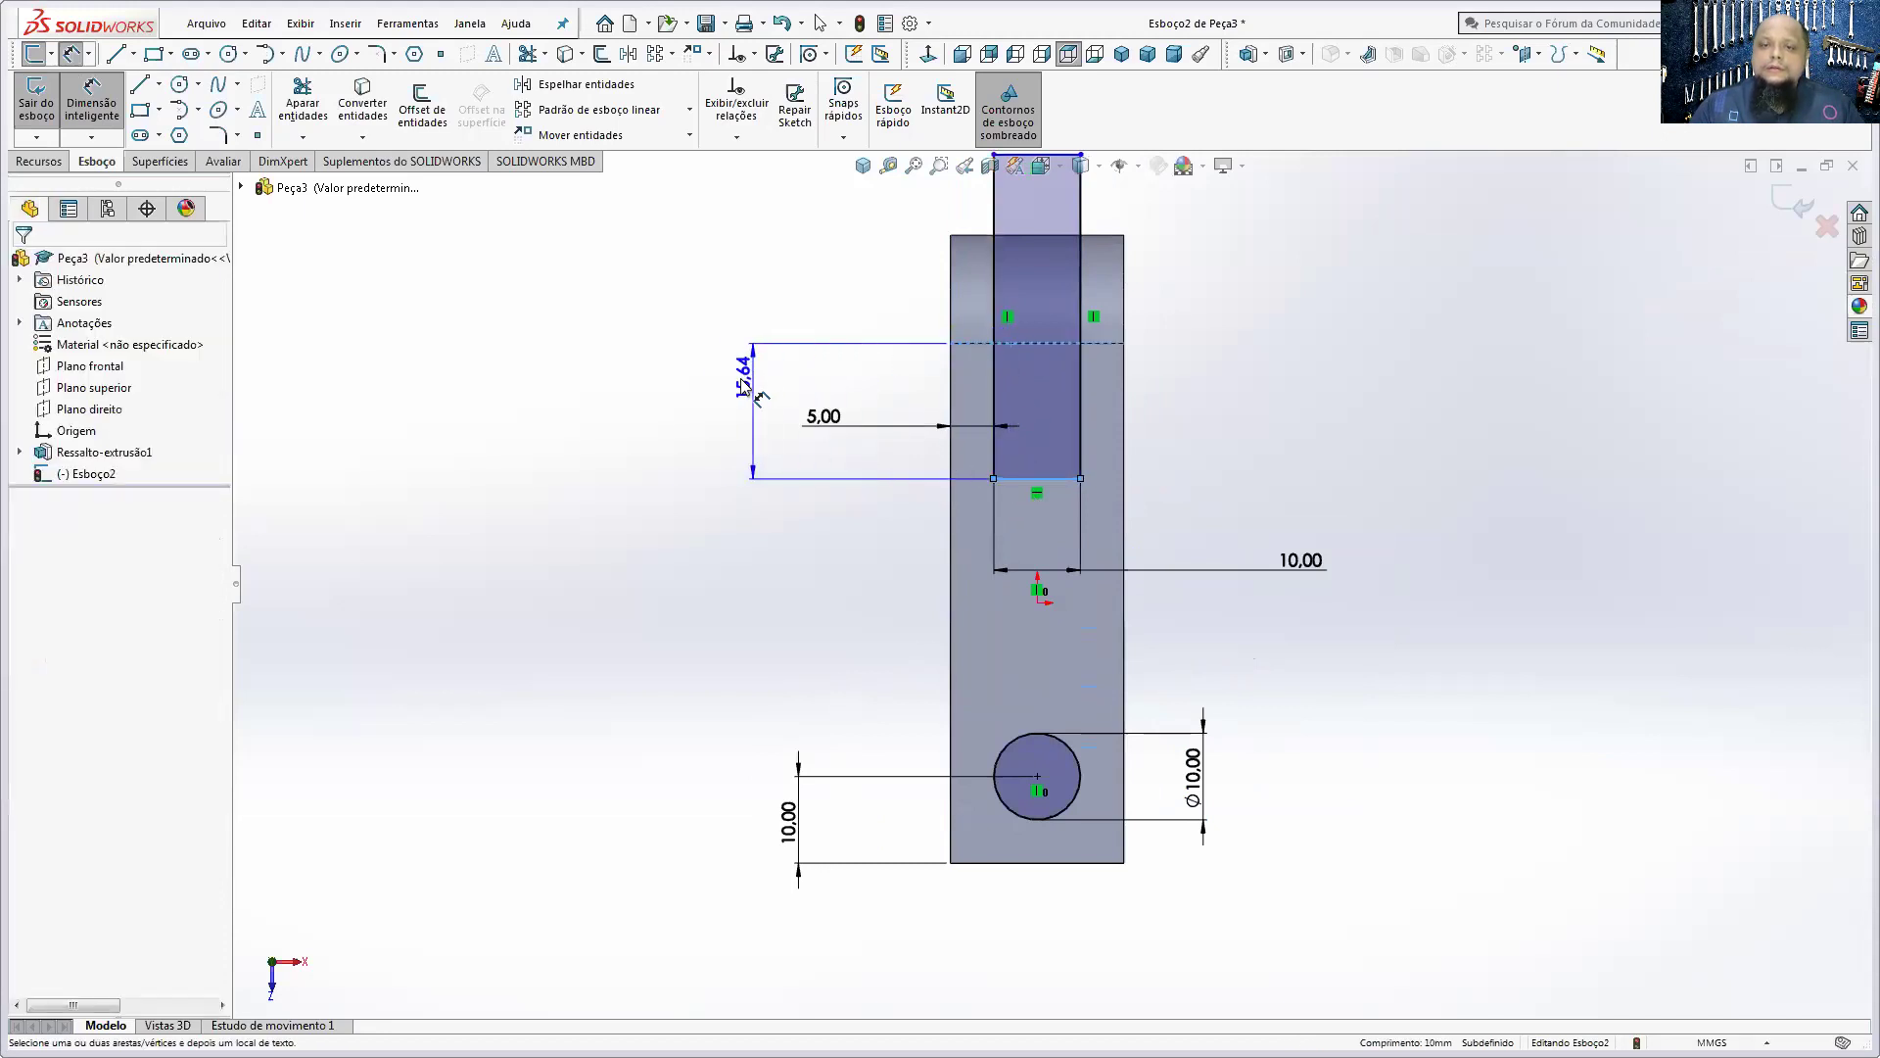
click(725, 386)
text(30)
key(Return)
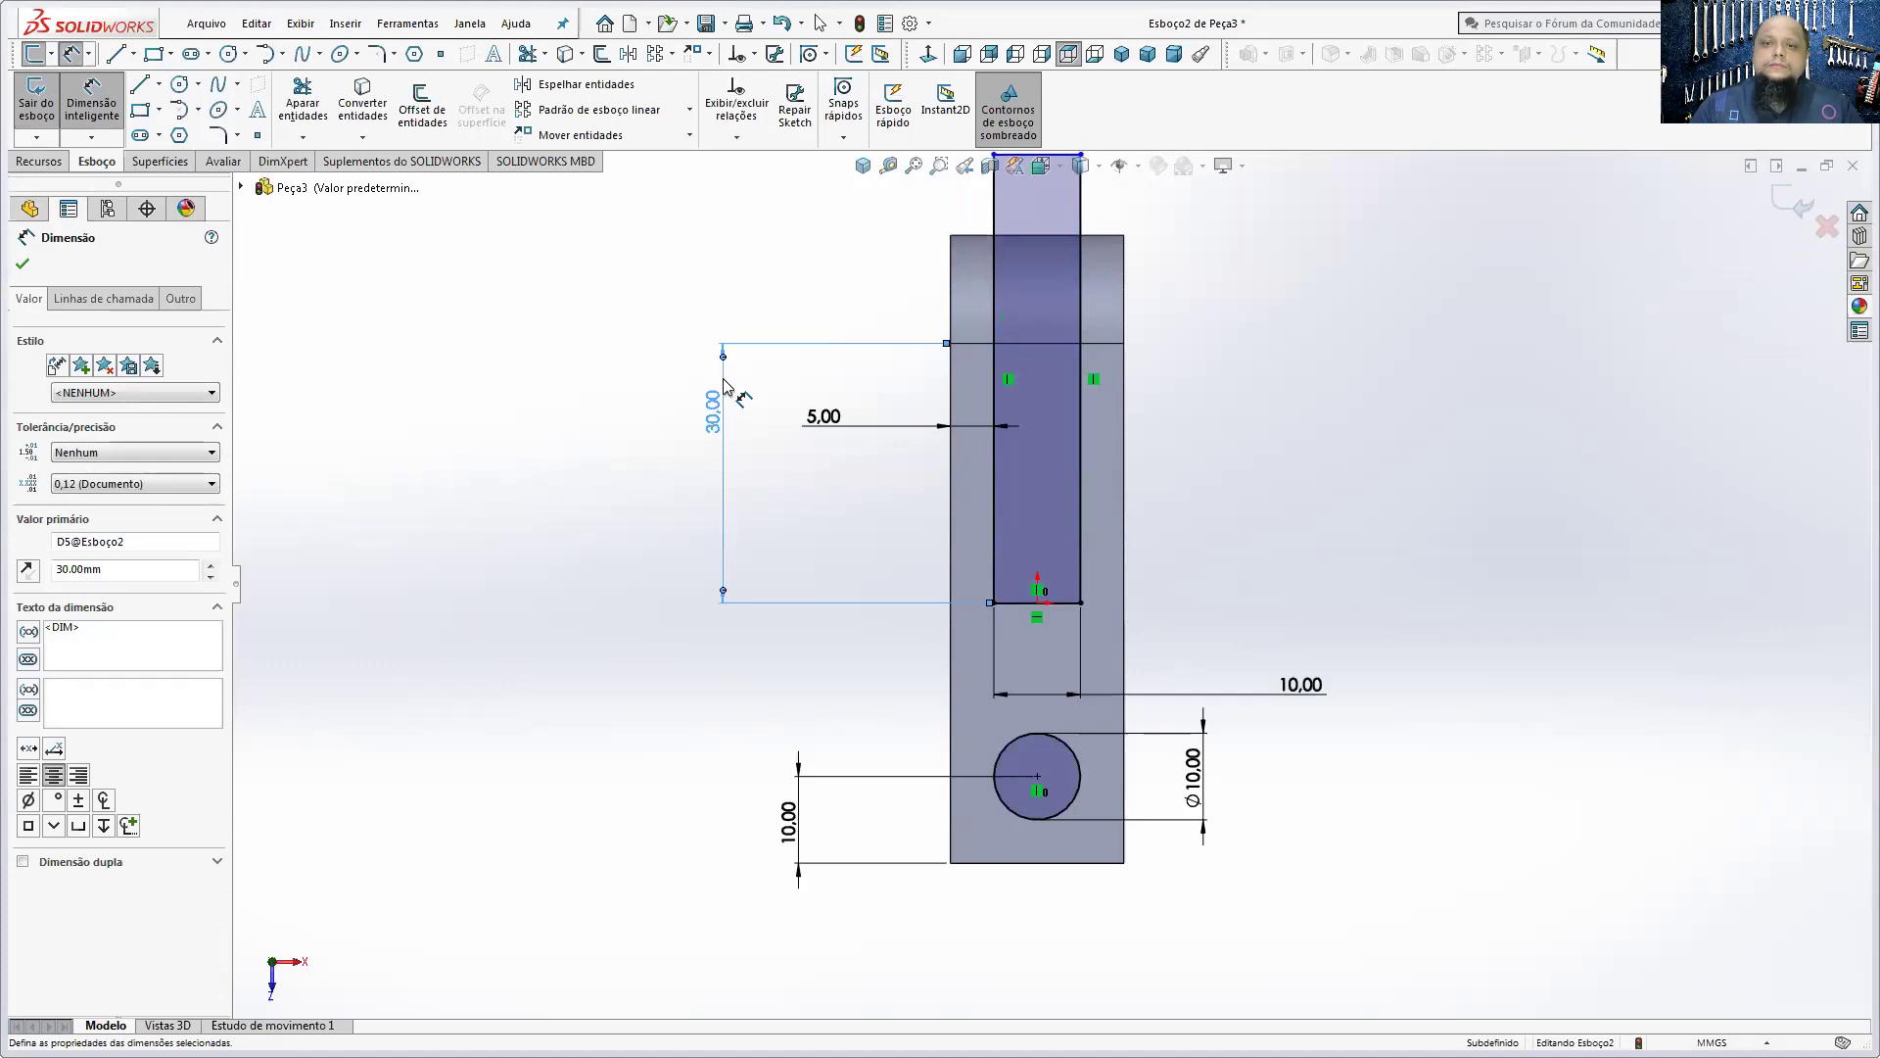
scroll(1046, 586, up, 2)
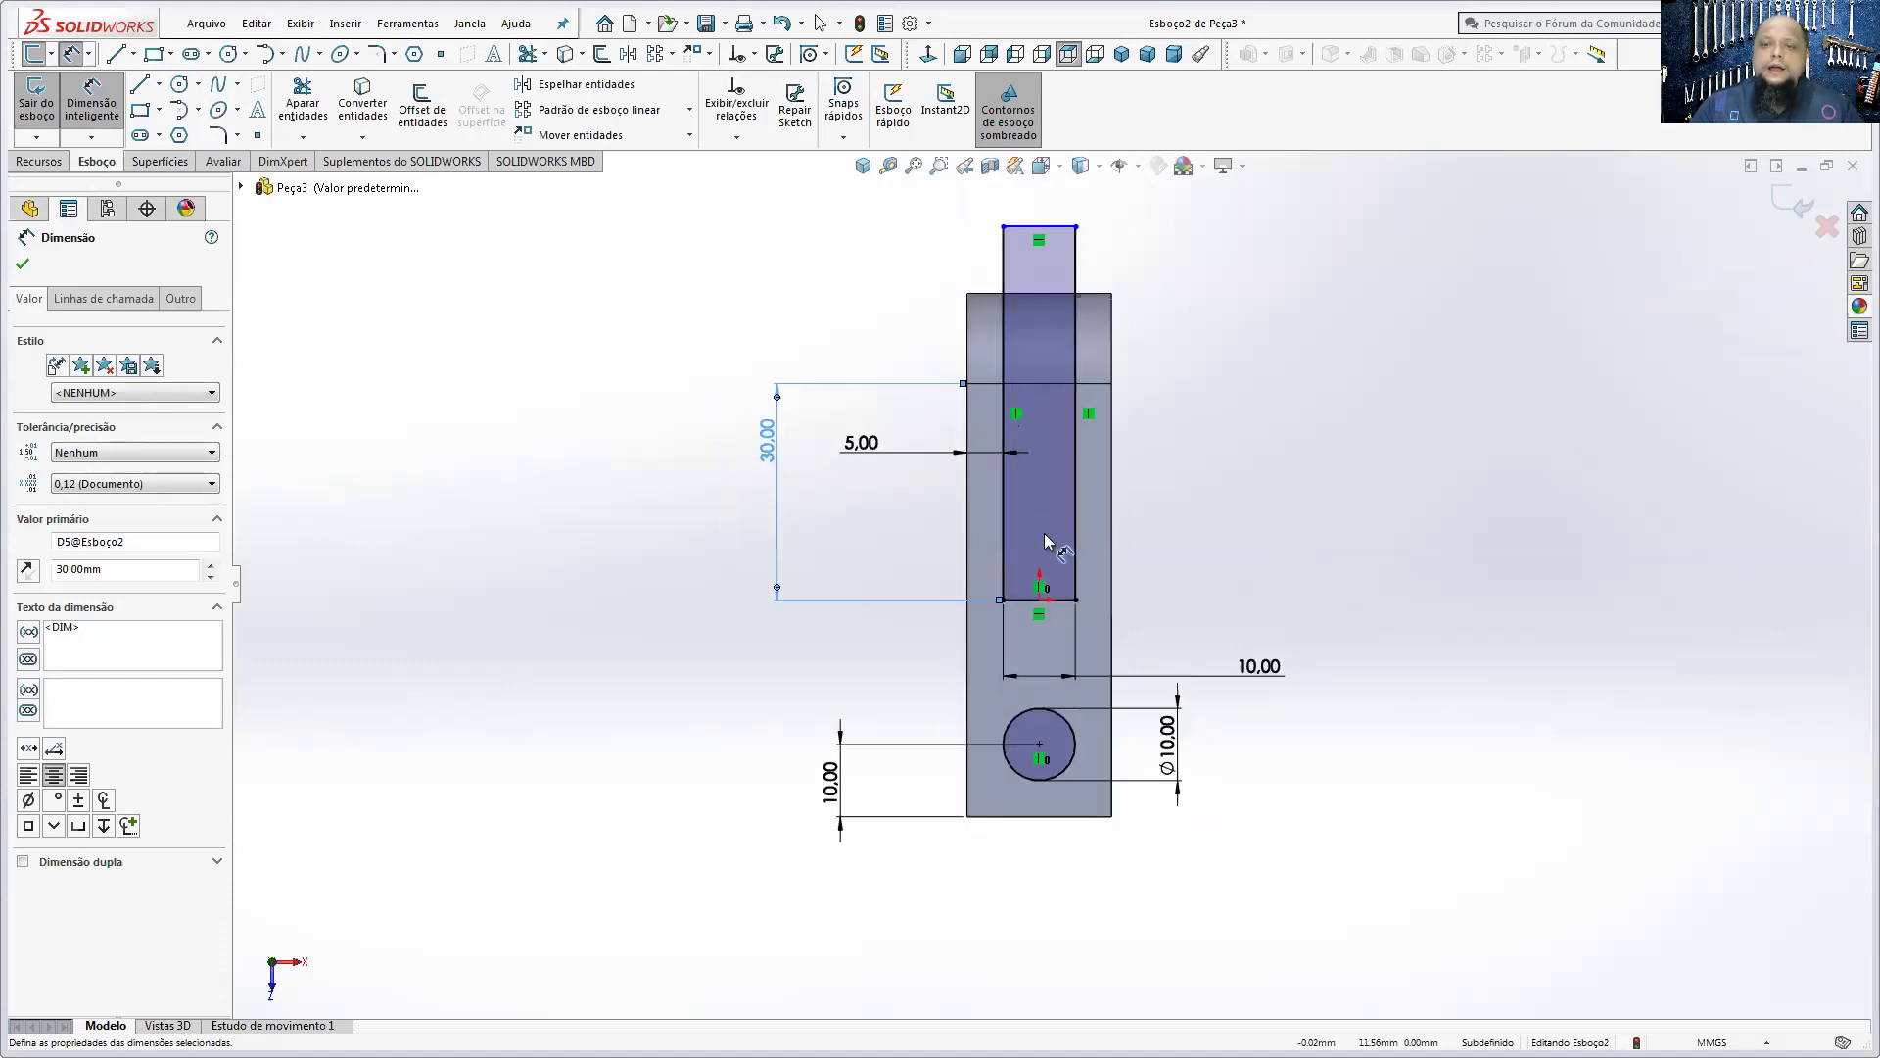
click(40, 161)
- Cut the sketch Through All as Corte-extrusão1, then orbit to inspect the slot and hole
click(366, 98)
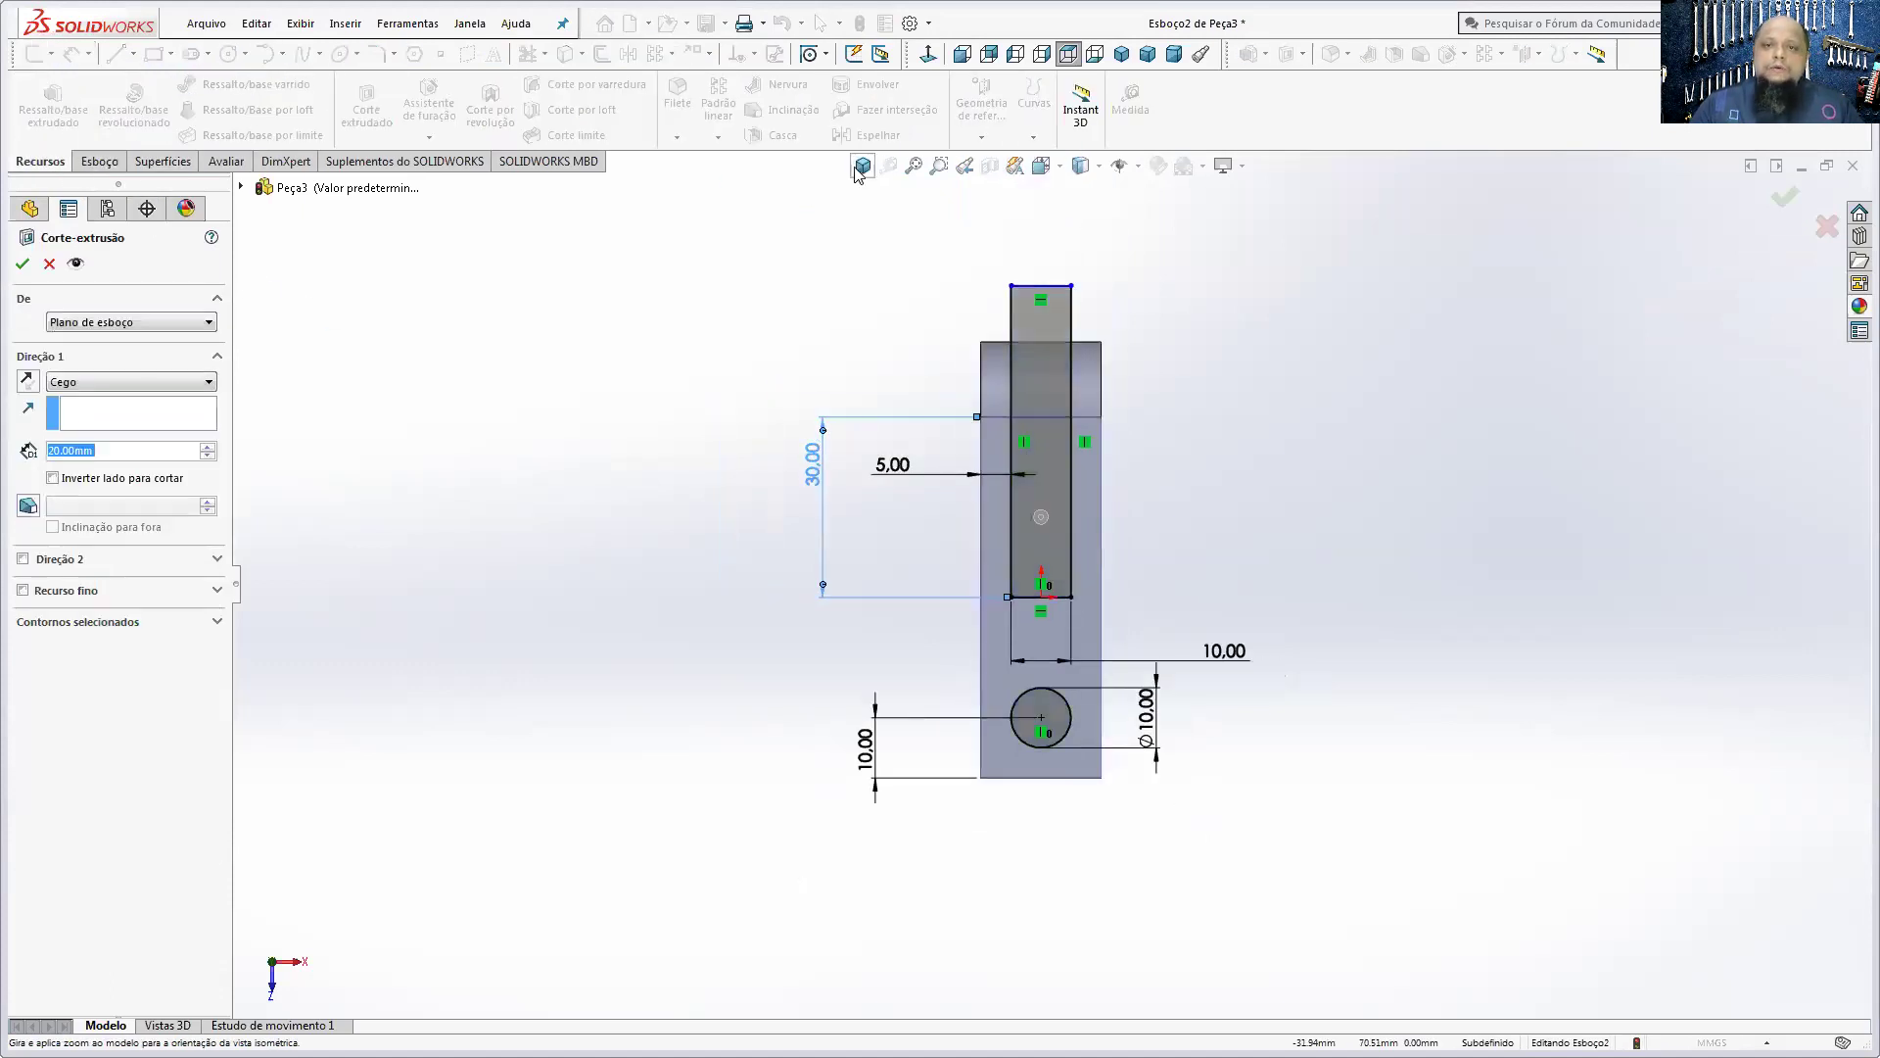
click(107, 381)
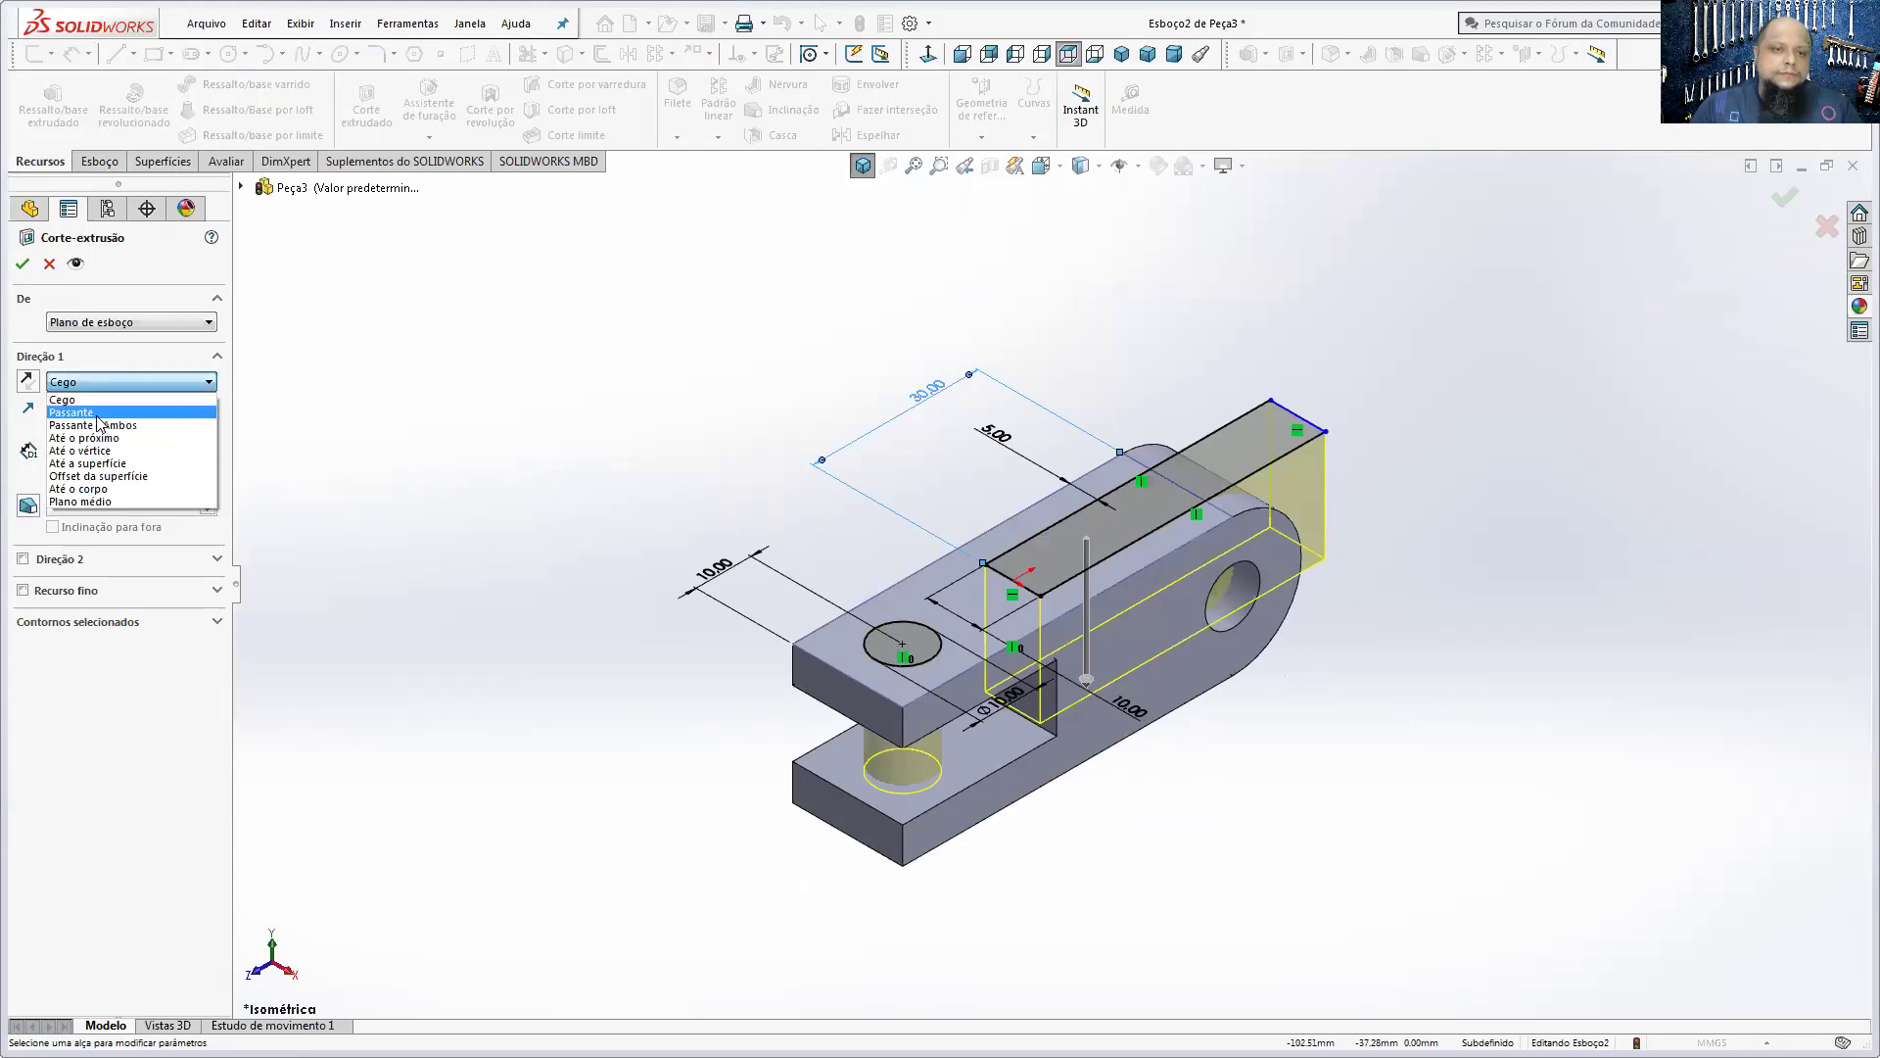
click(71, 412)
click(22, 263)
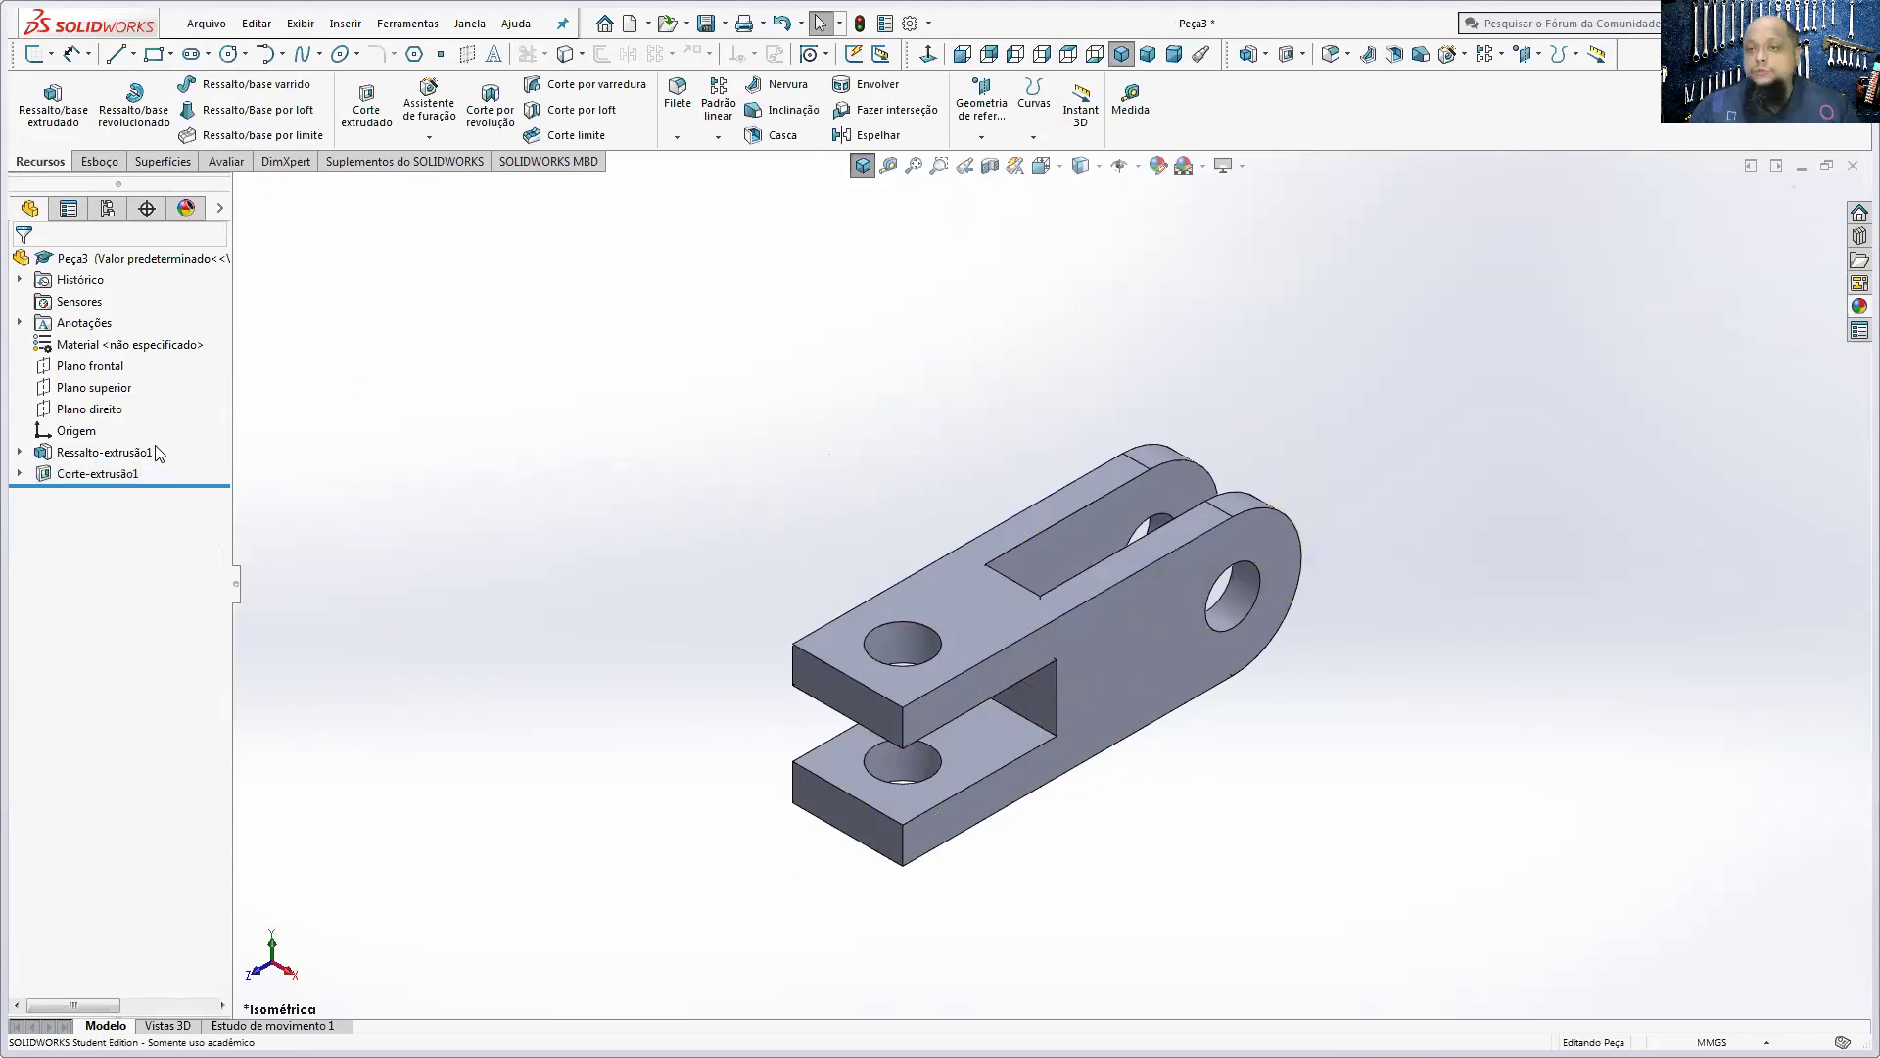
mouse_move(995, 663)
middle_down()
mouse_move(777, 592)
mouse_move(1006, 686)
mouse_move(1007, 712)
middle_up()
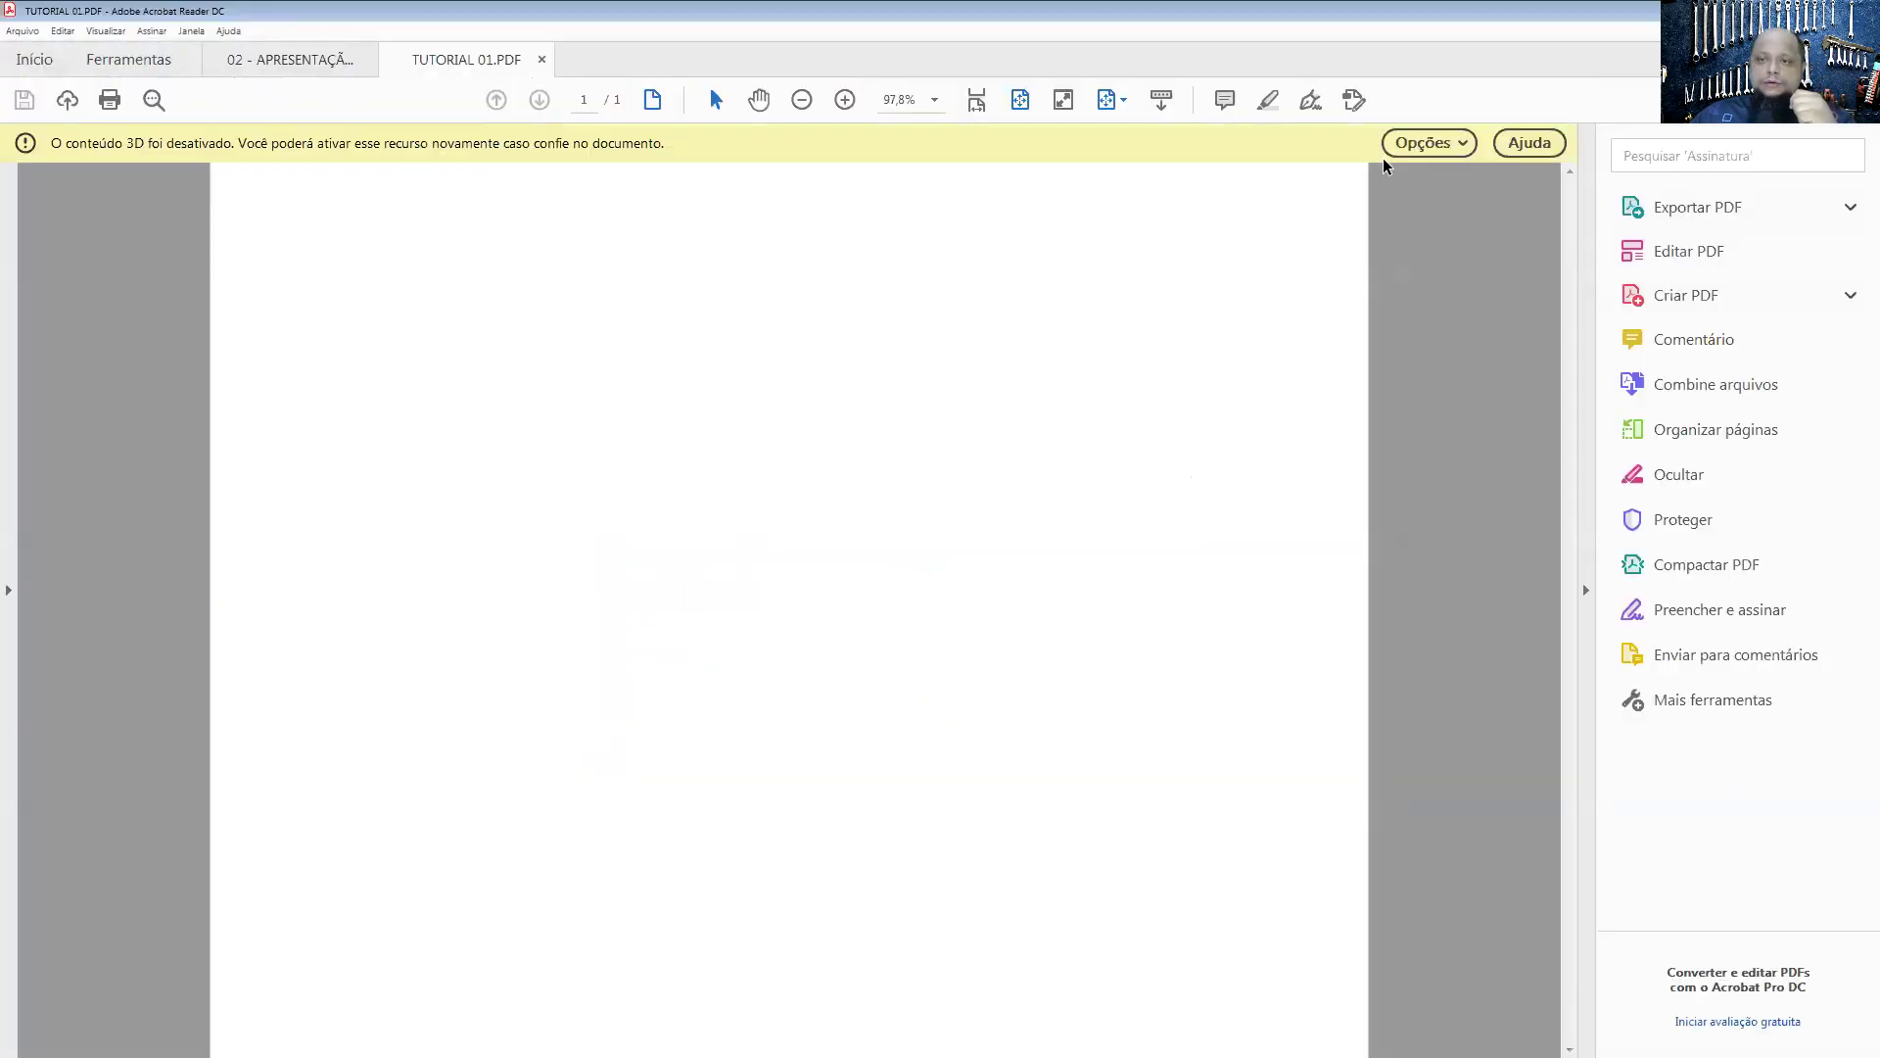
- Enable 3D content in TUTORIAL 01.PDF, rotate the model, then close the PDF and Acrobat
click(1425, 143)
click(1440, 178)
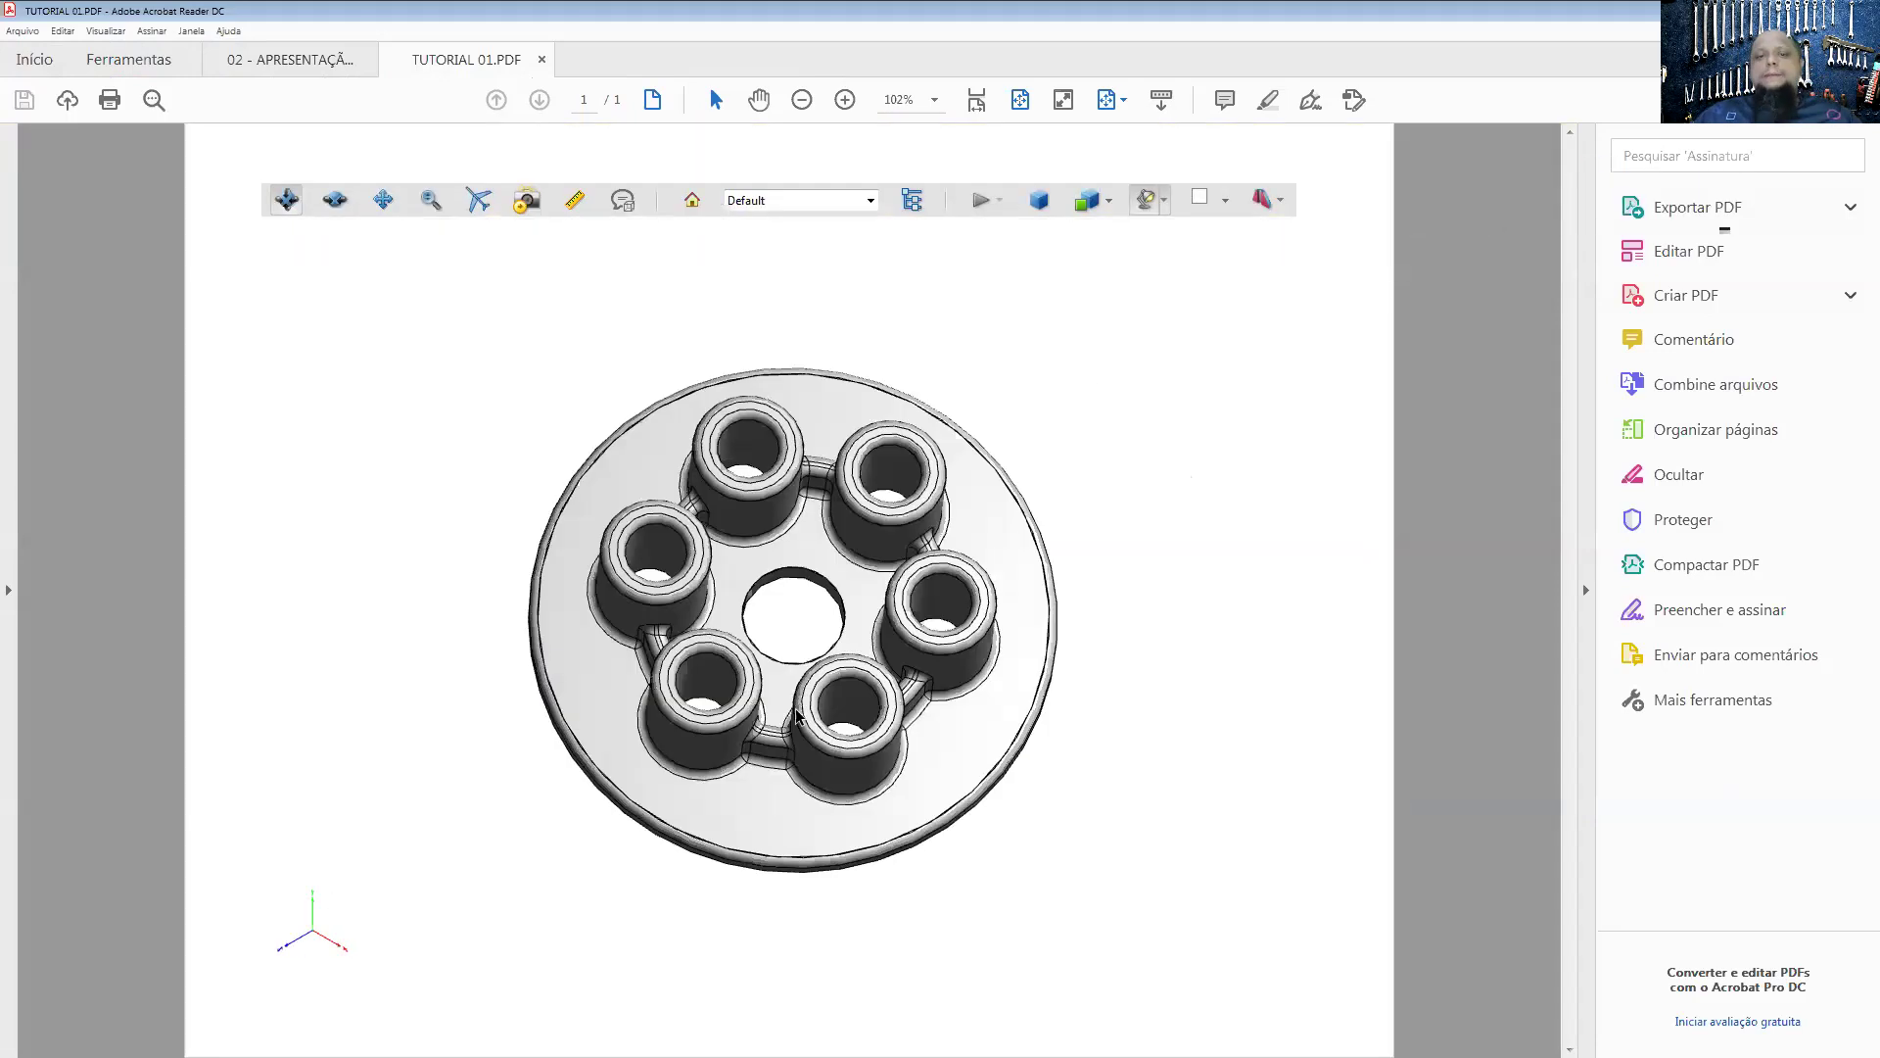
mouse_move(801, 606)
mouse_down()
mouse_move(974, 572)
mouse_move(742, 683)
mouse_move(584, 558)
mouse_move(718, 536)
mouse_move(765, 587)
mouse_move(1044, 676)
mouse_up()
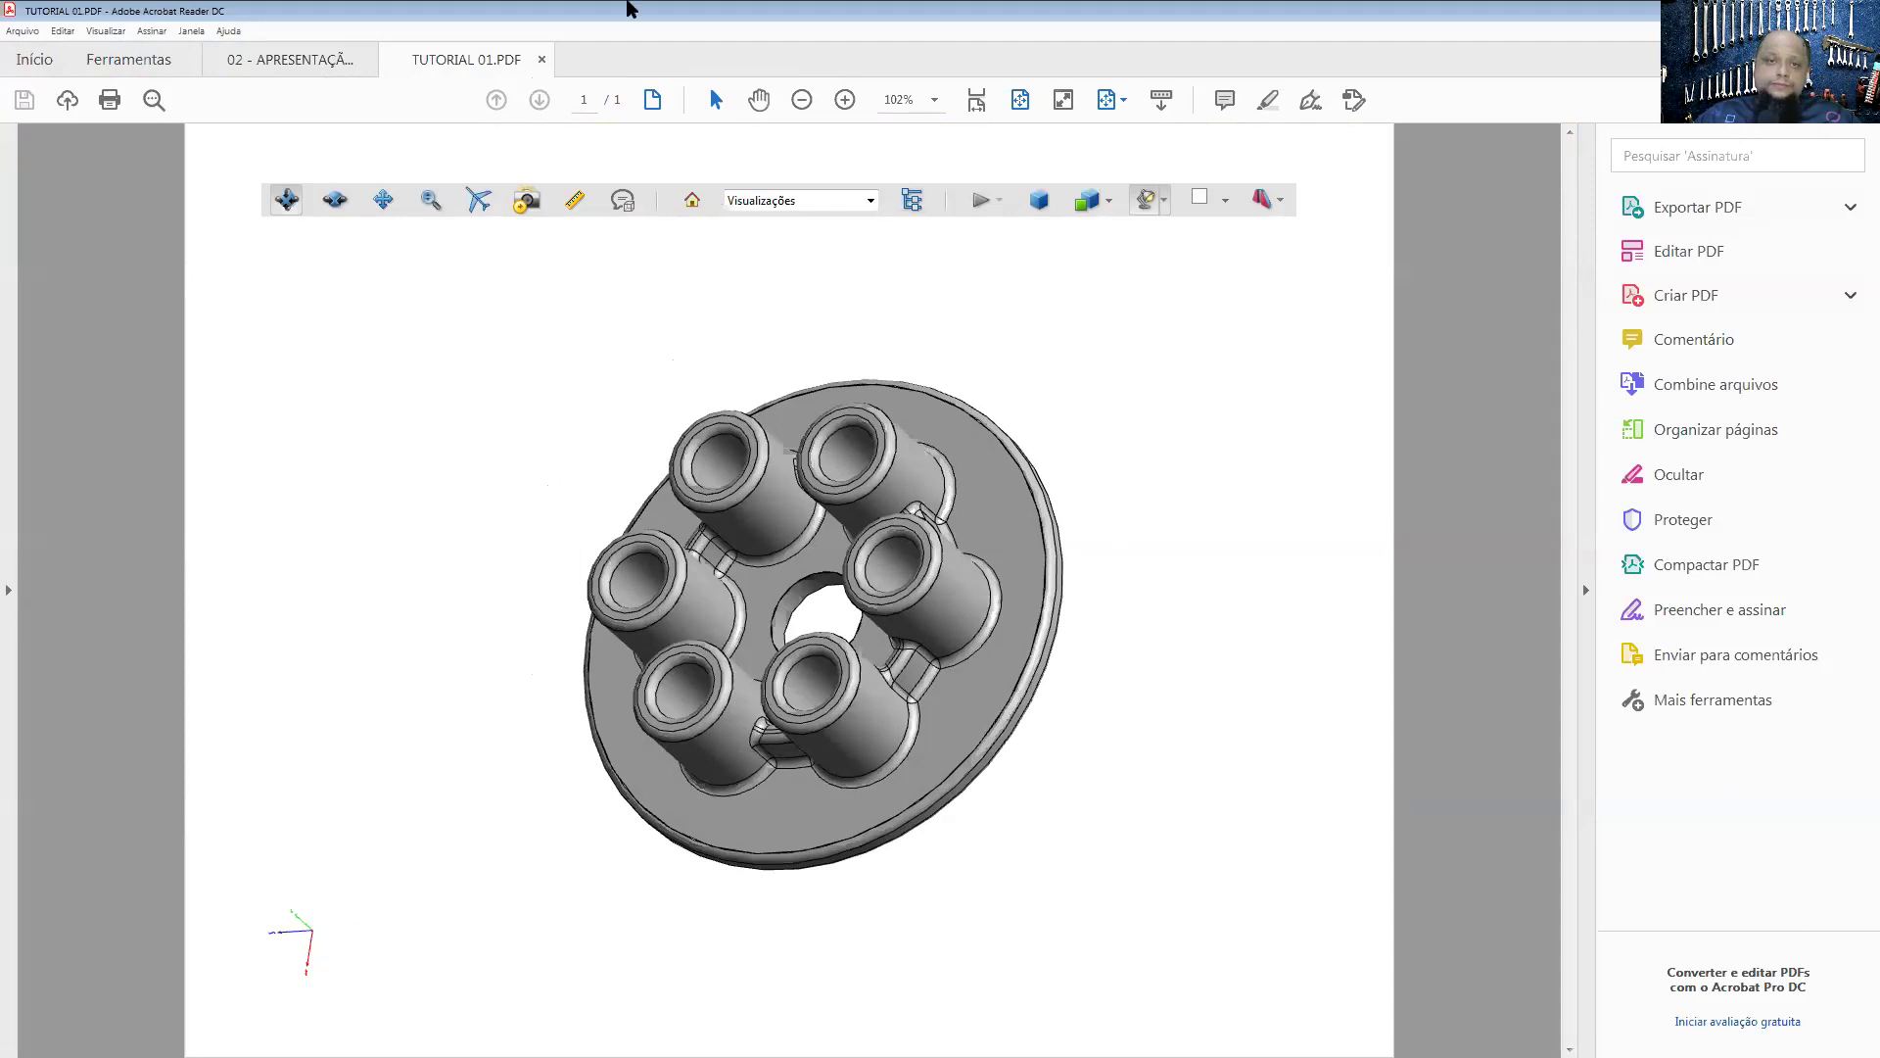
click(541, 60)
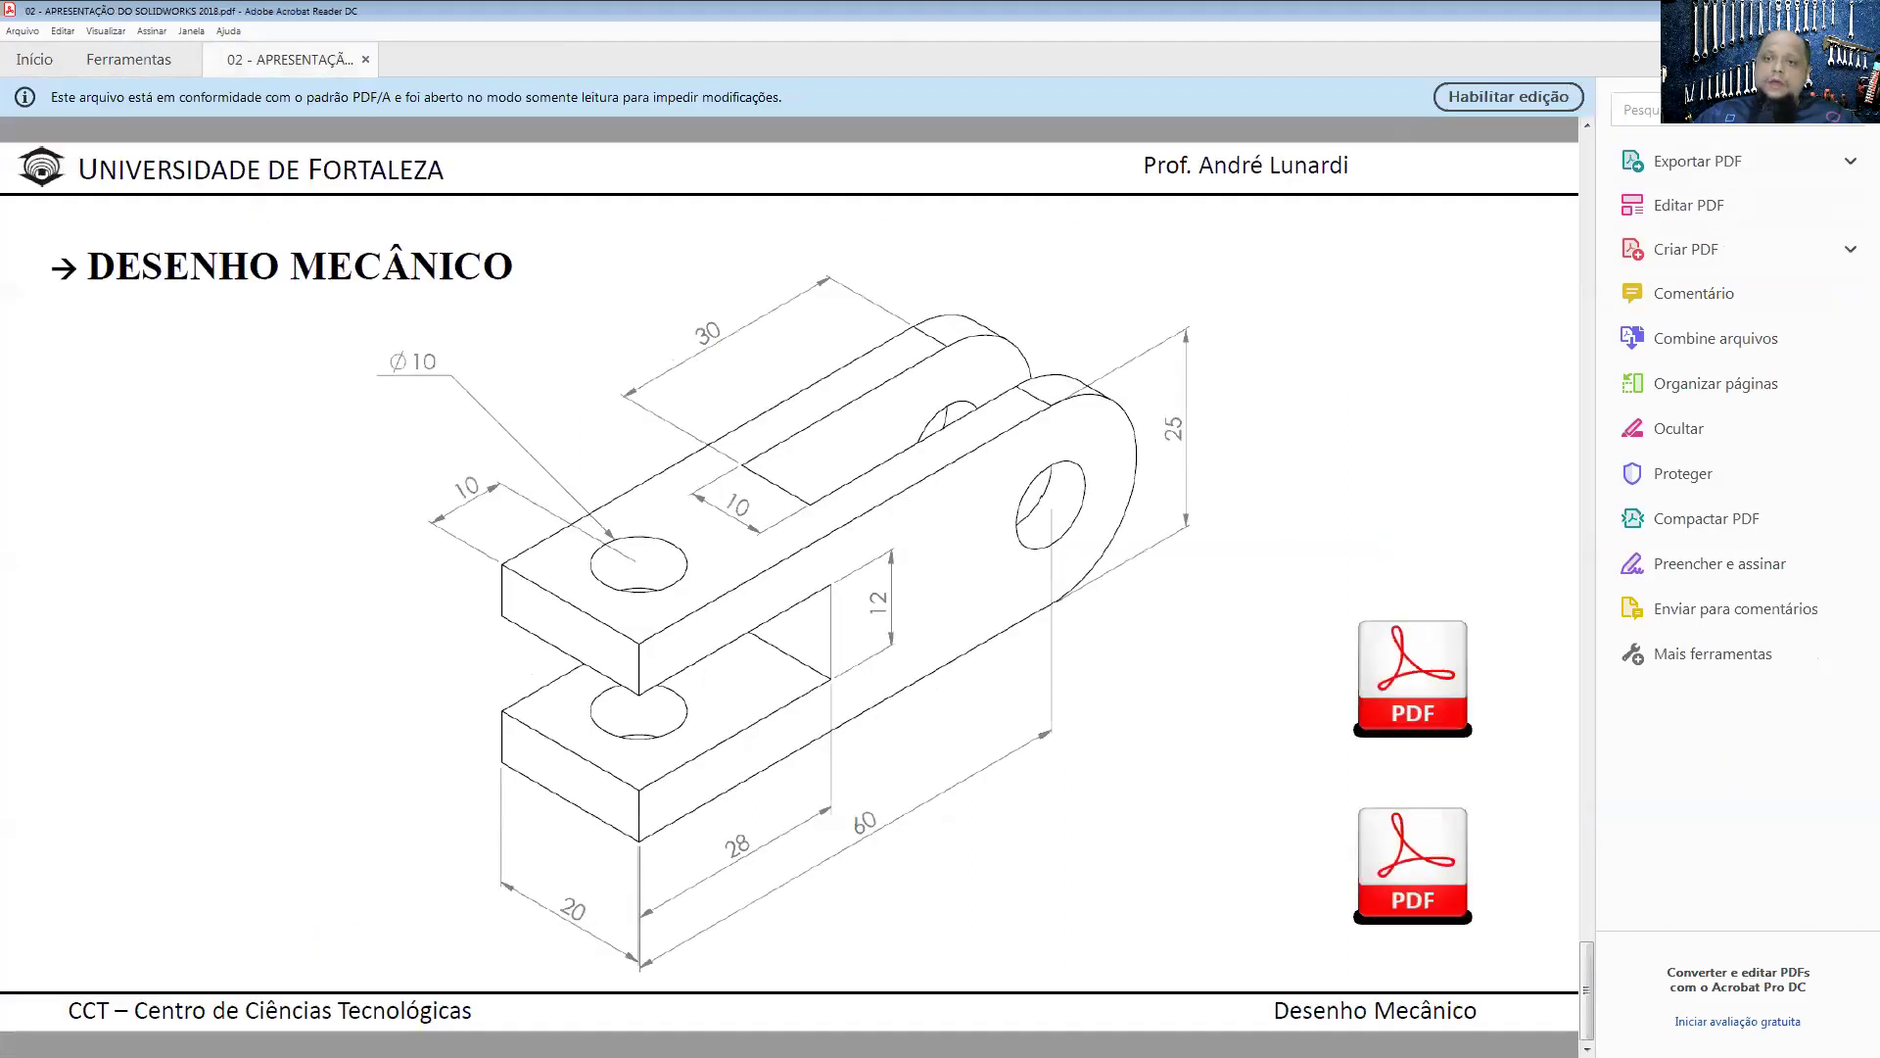
key(alt+F4)
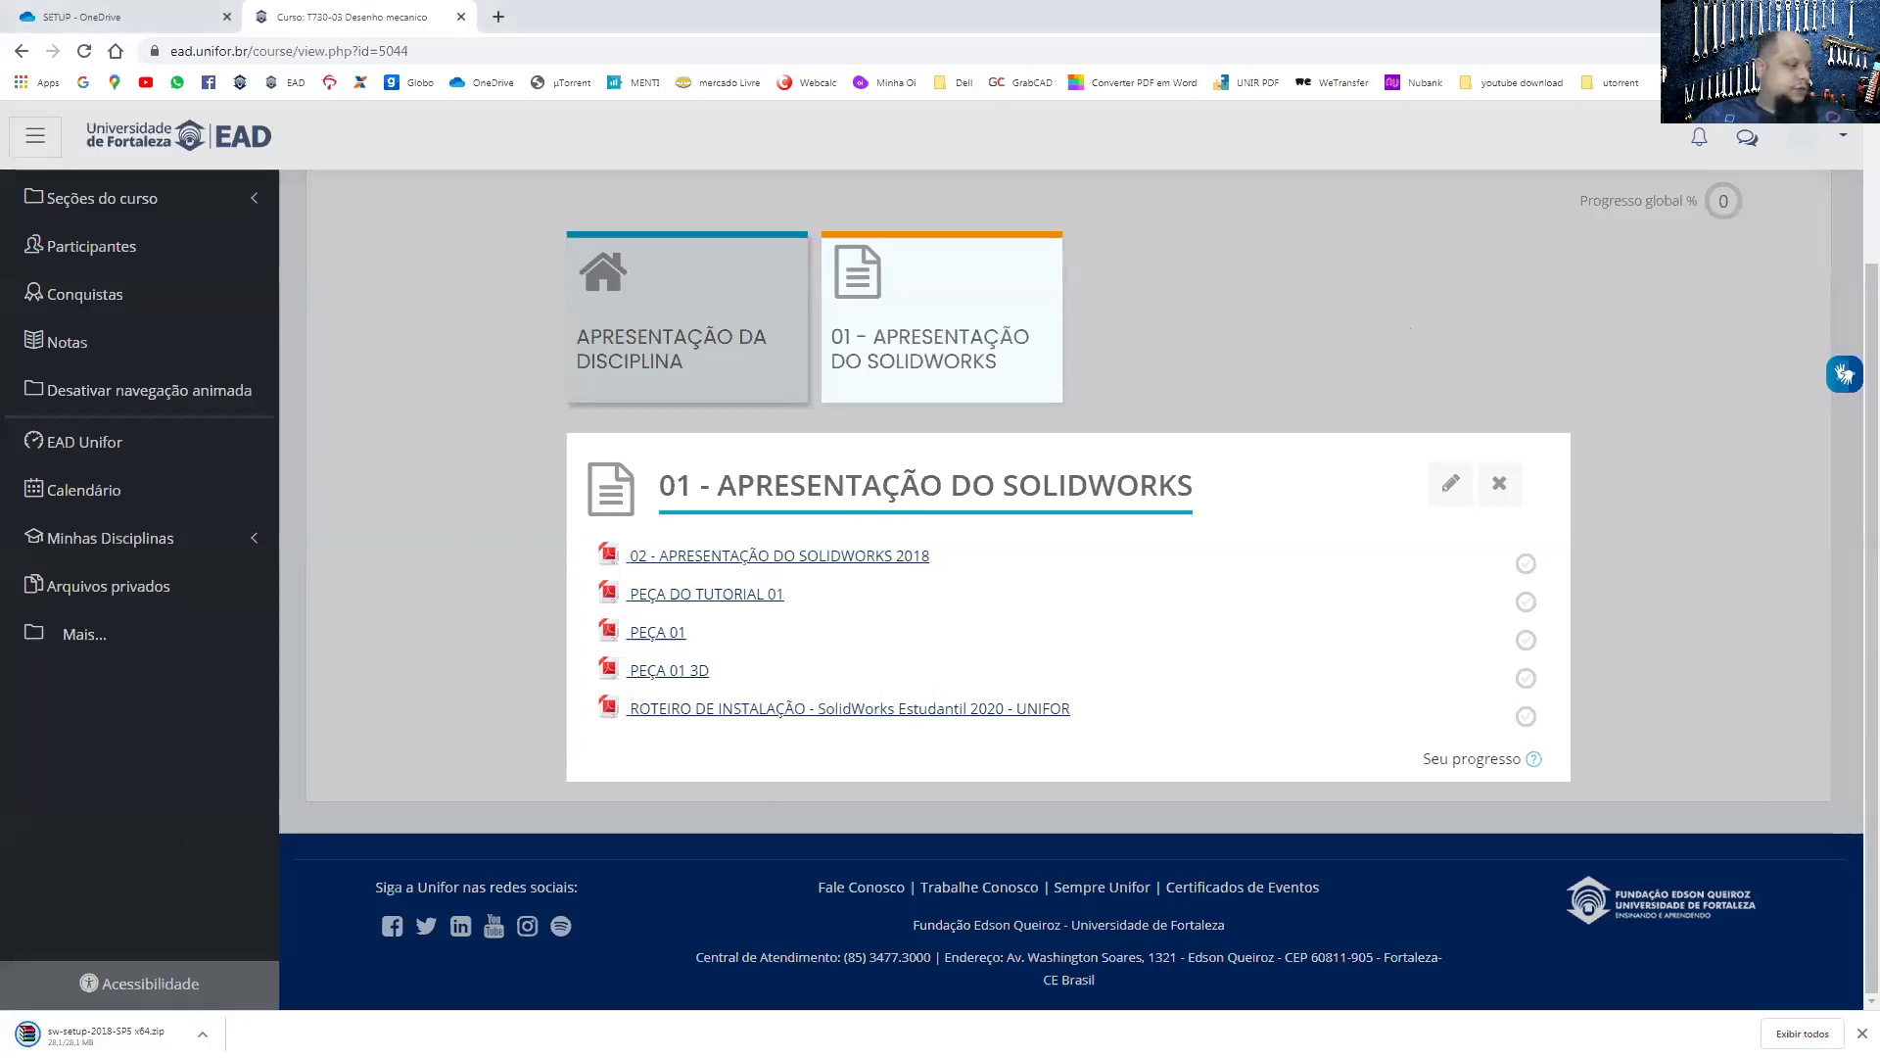
- Close the clevis part without saving and open the Help menu for Tutorials
key(alt+Tab)
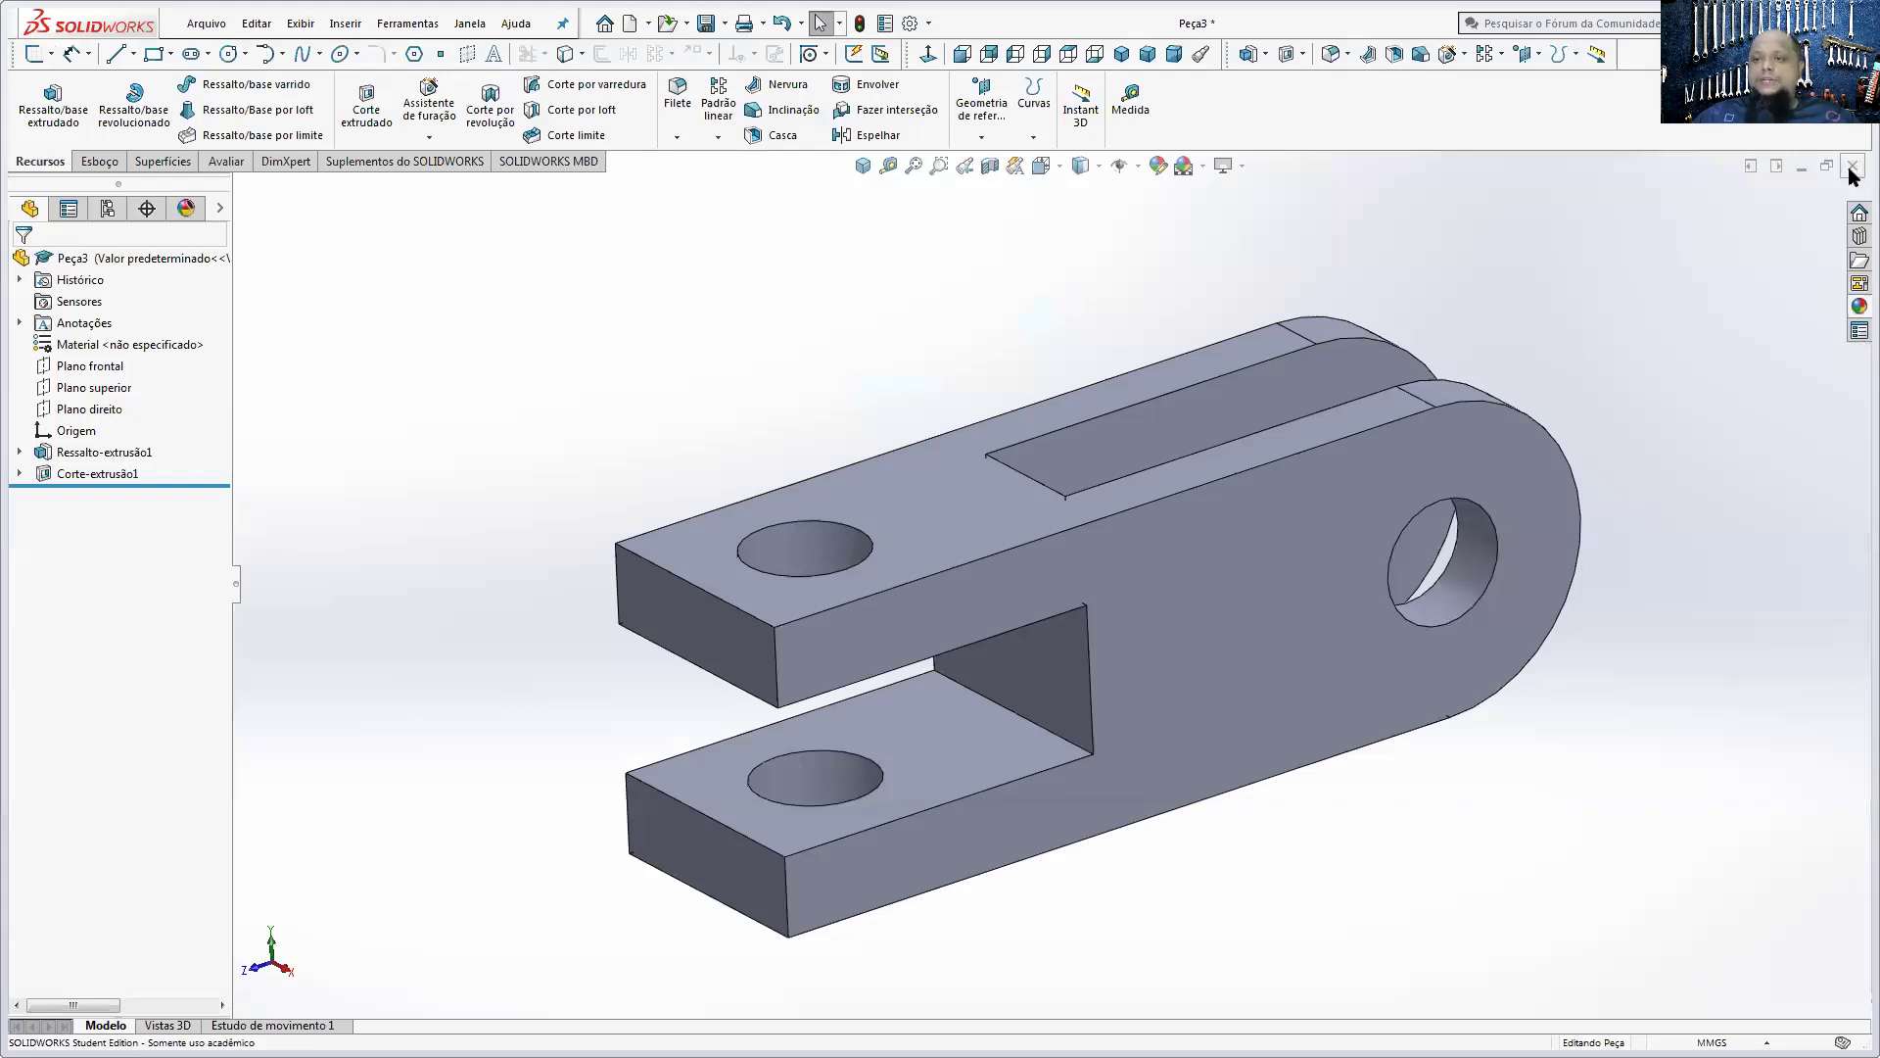
click(1852, 166)
click(941, 536)
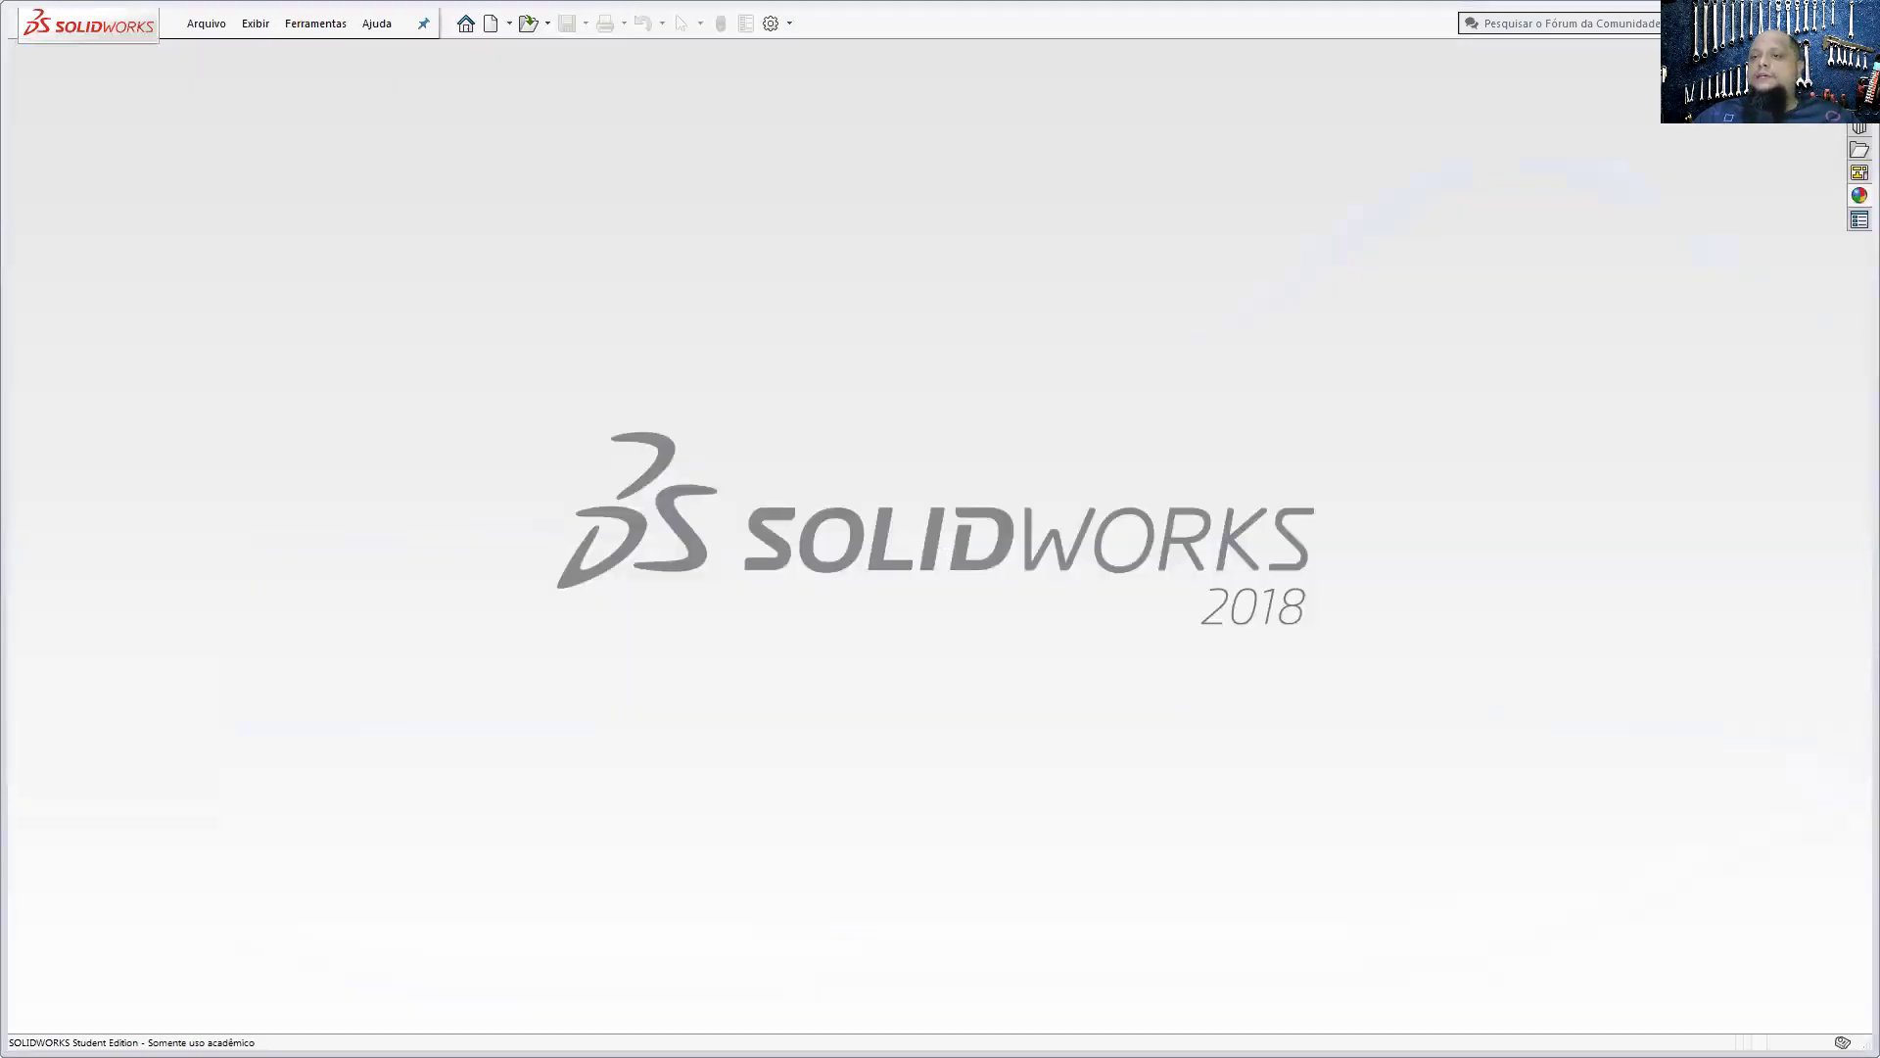
click(1841, 23)
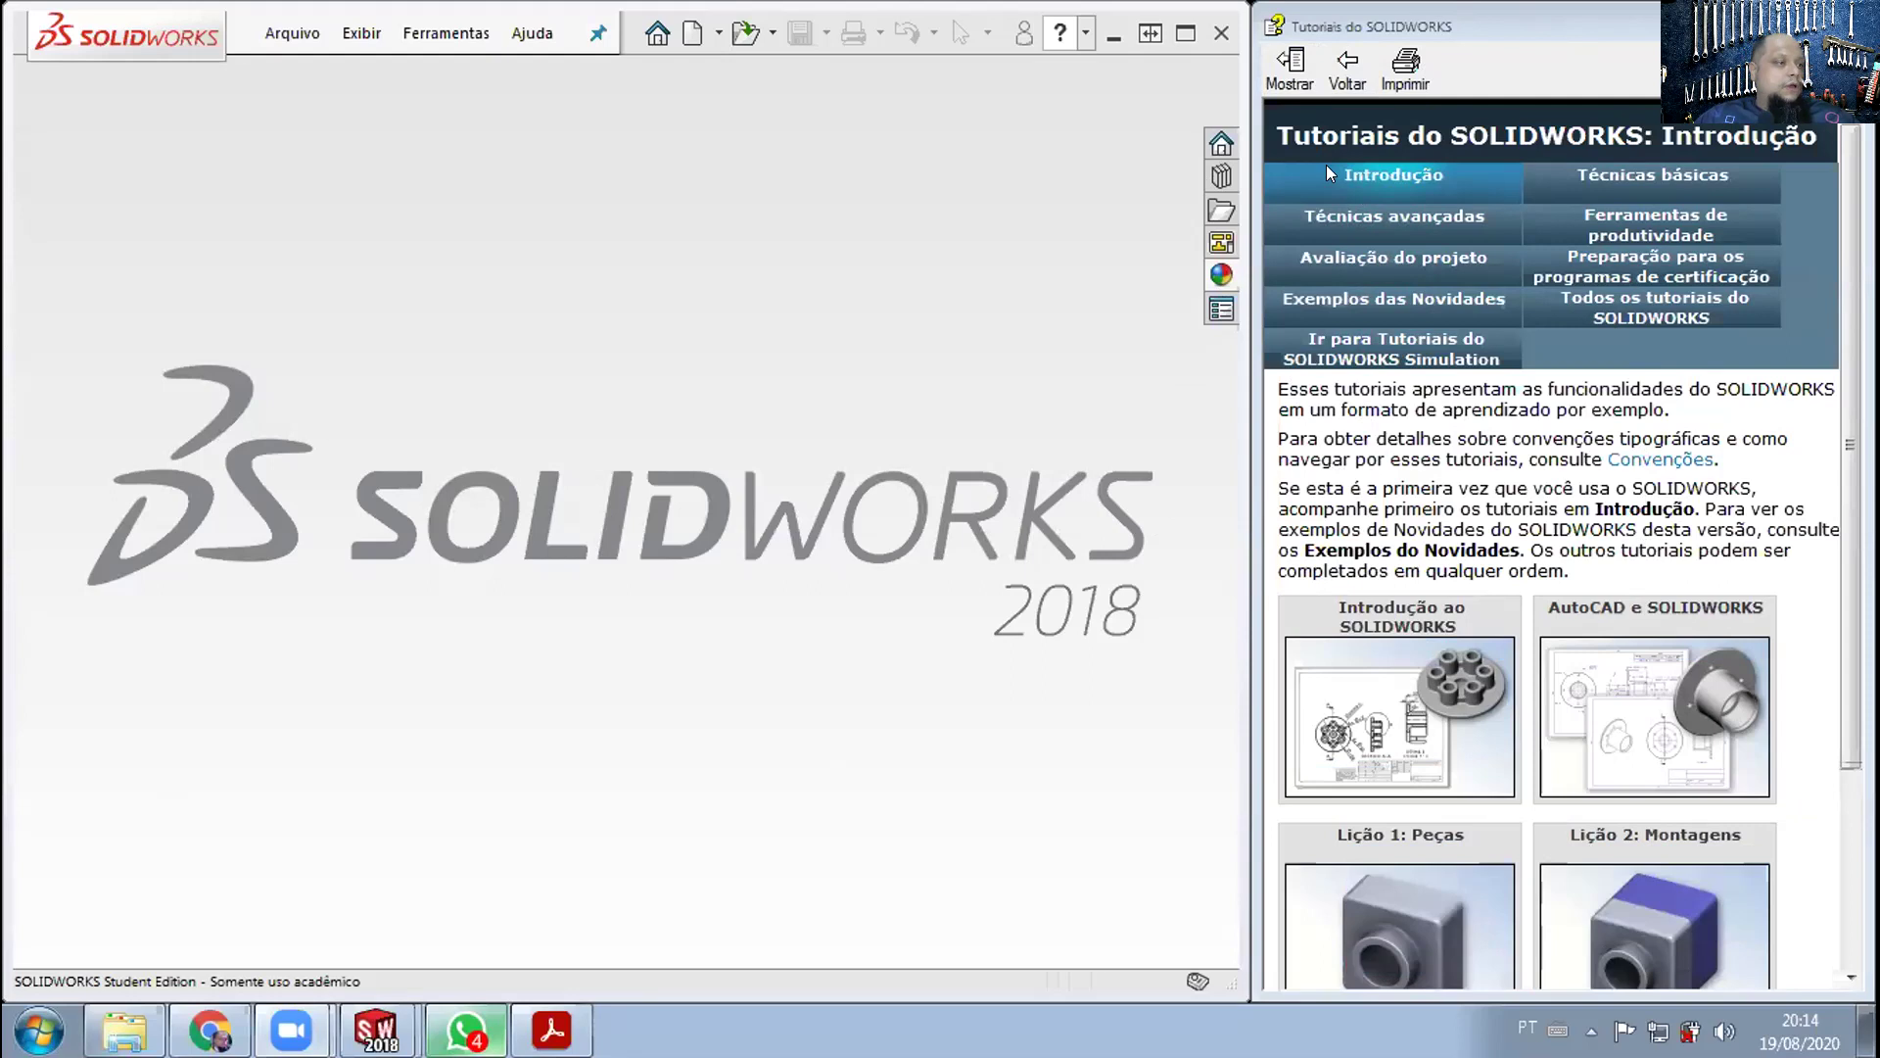
- Browse the Técnicas básicas, Técnicas avançadas and Avaliação do projeto tutorial lists
scroll(1490, 676, down, 5)
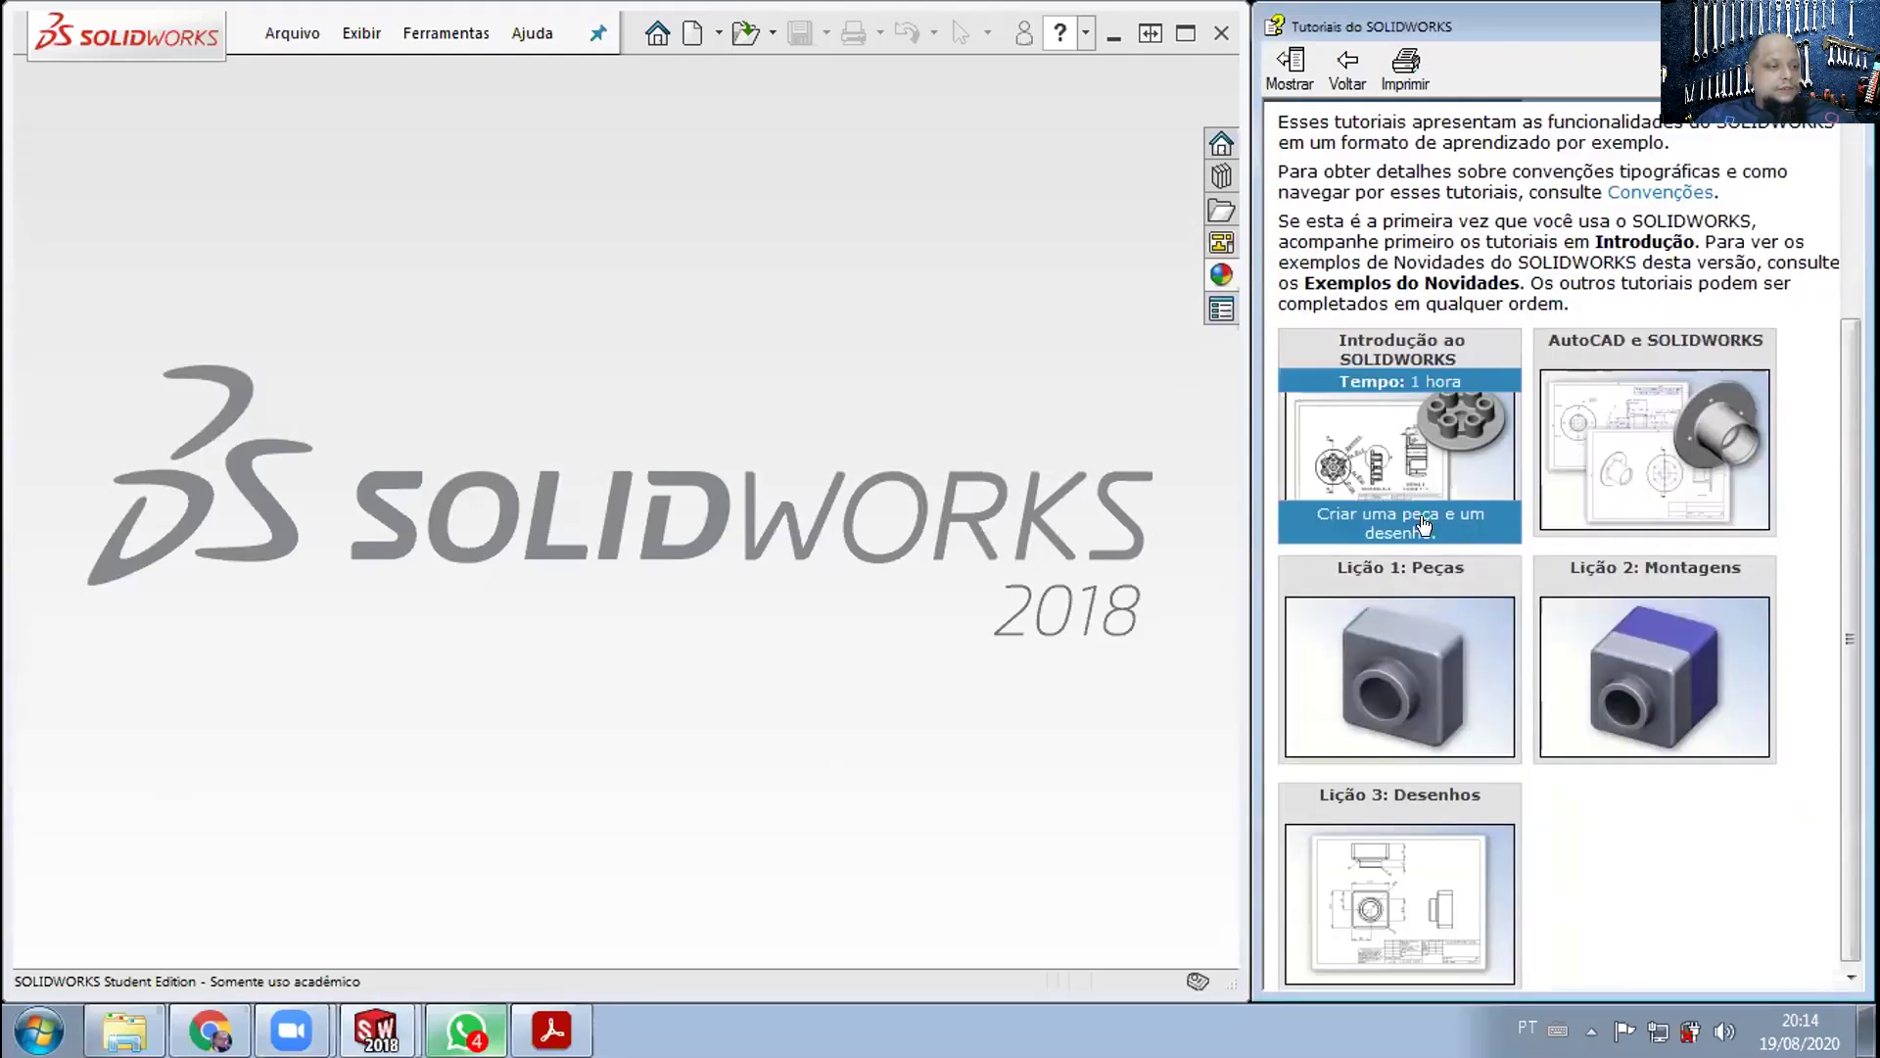
scroll(1476, 545, up, 5)
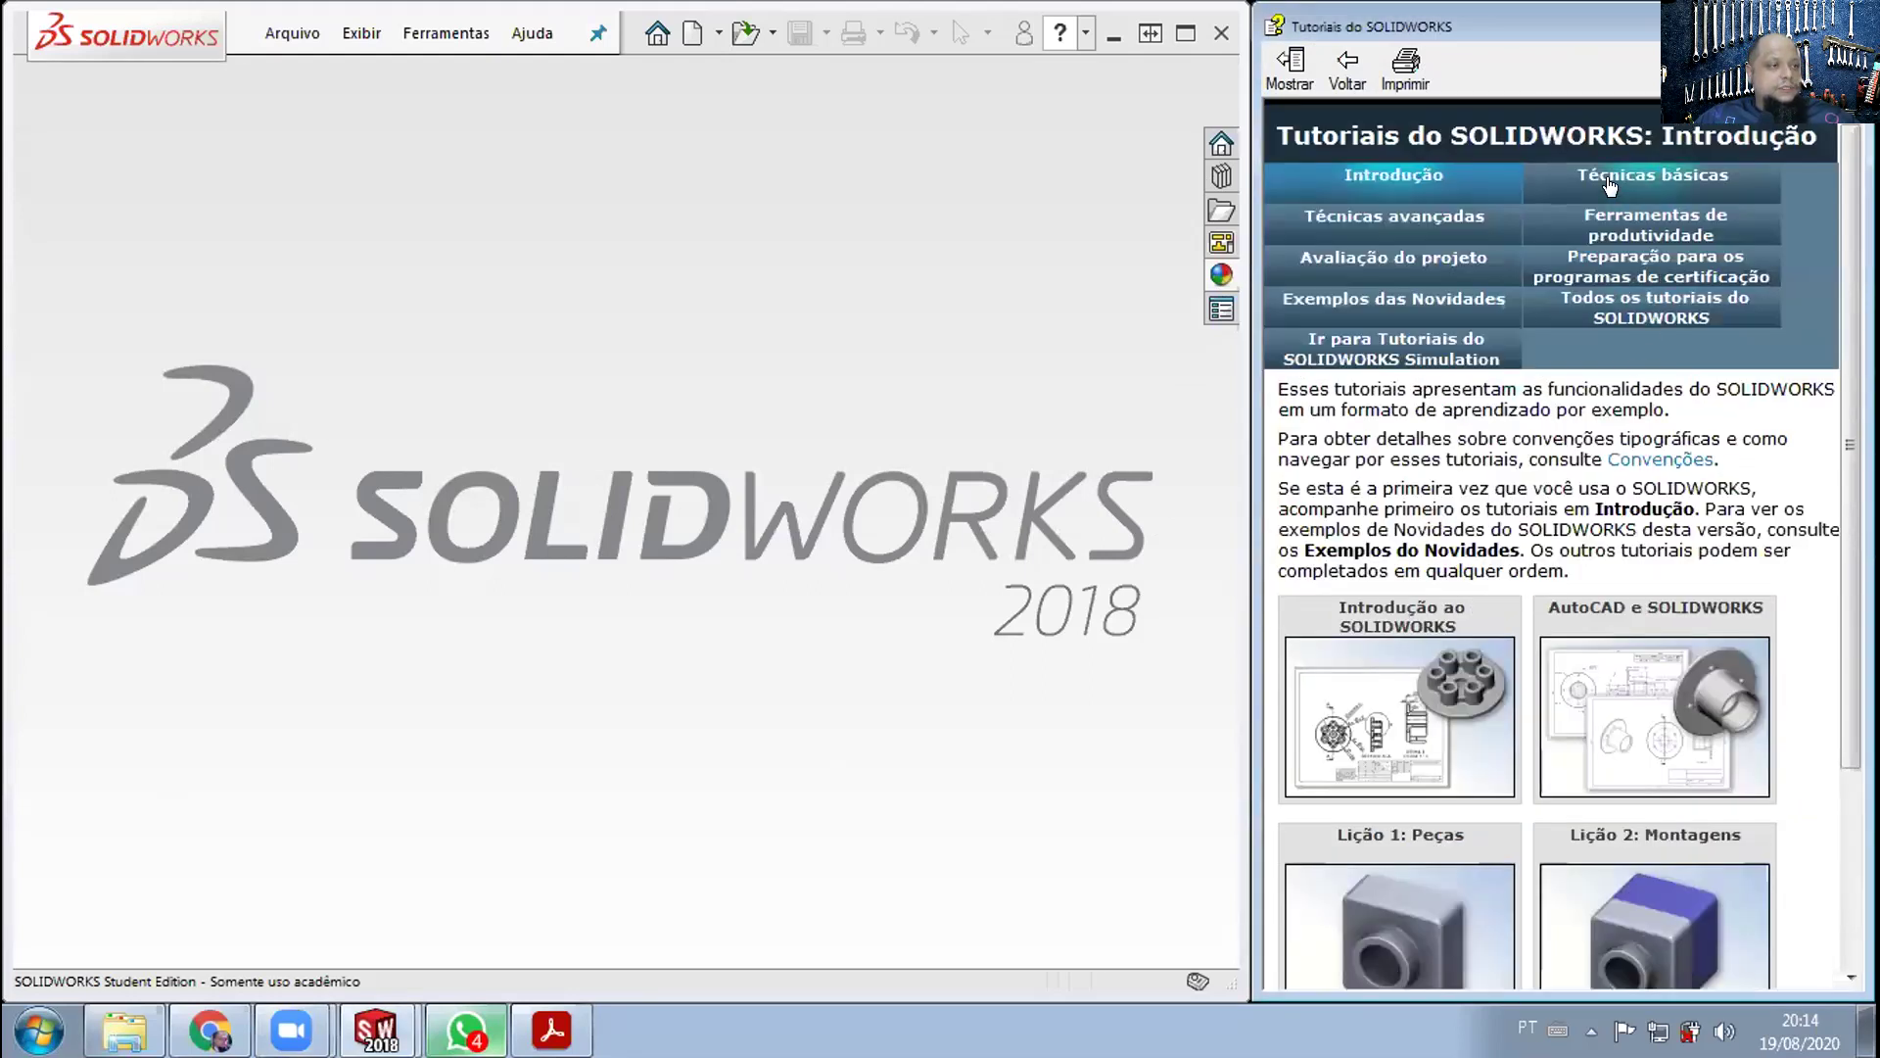
click(1653, 207)
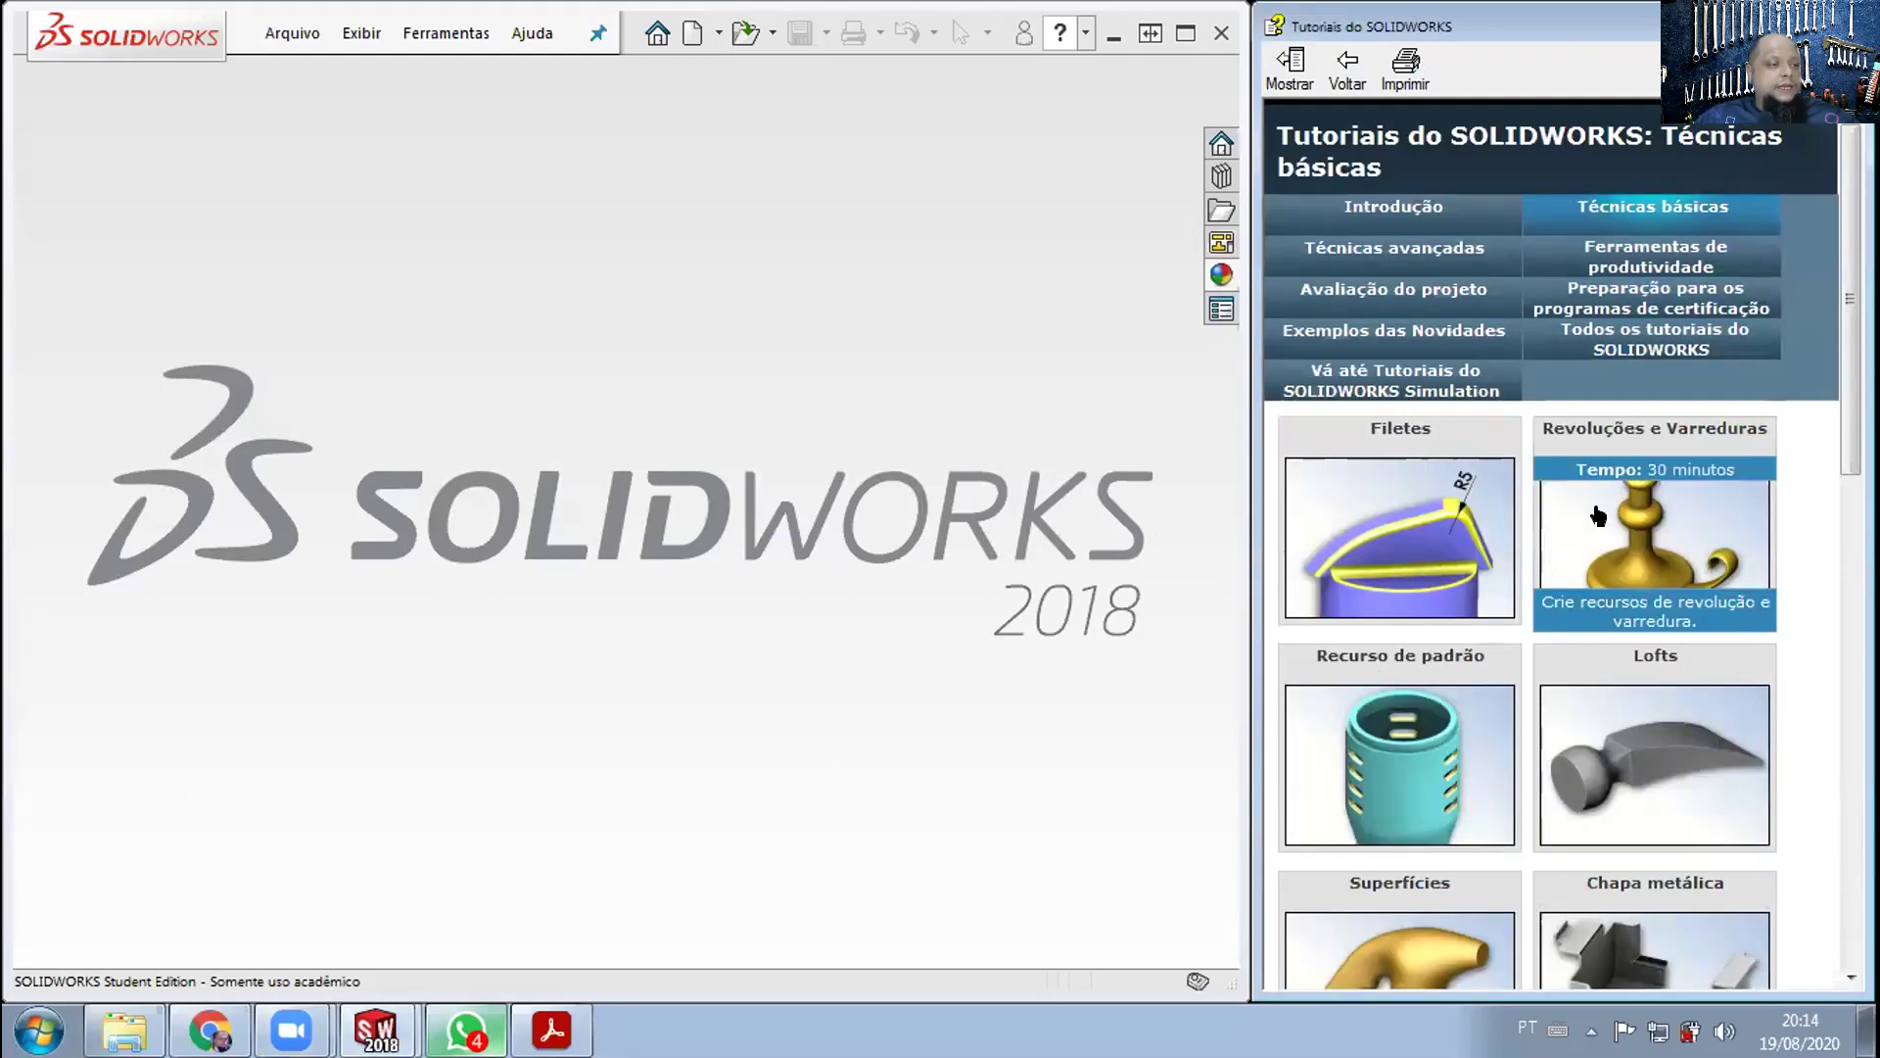
click(1396, 253)
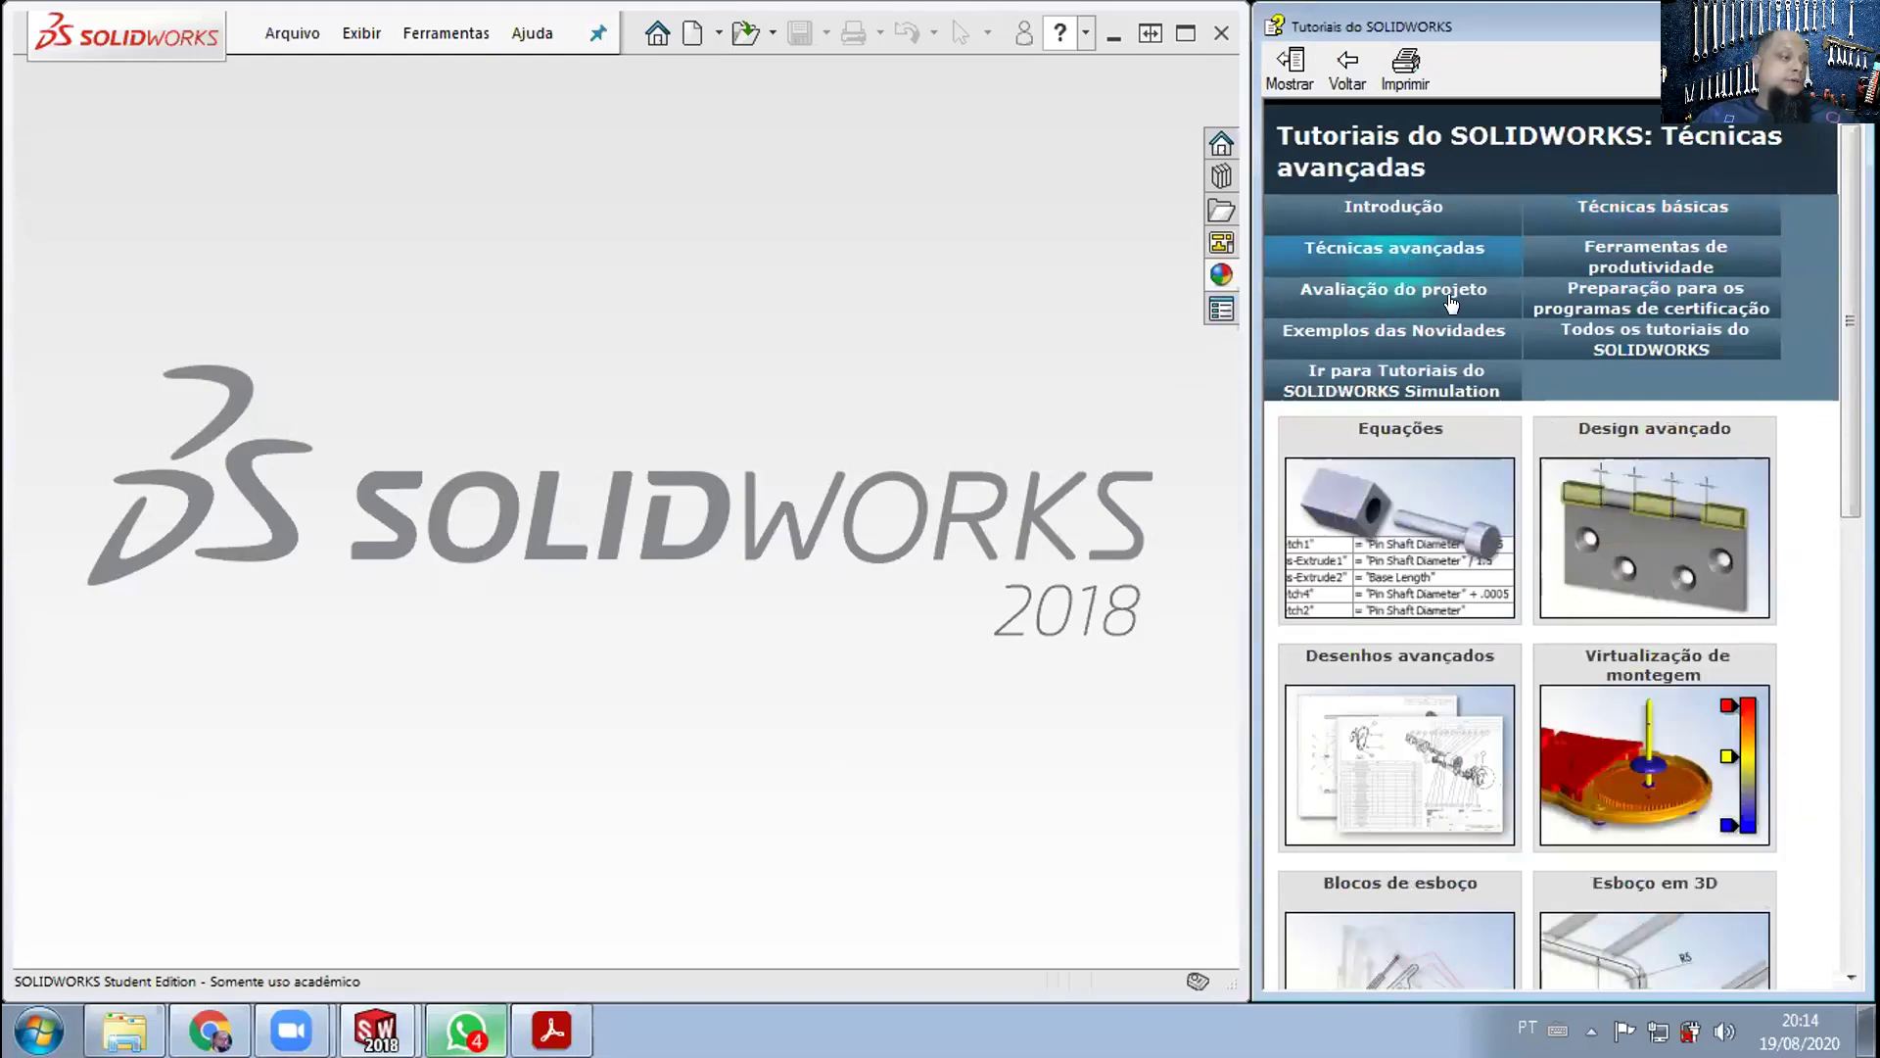
click(1424, 294)
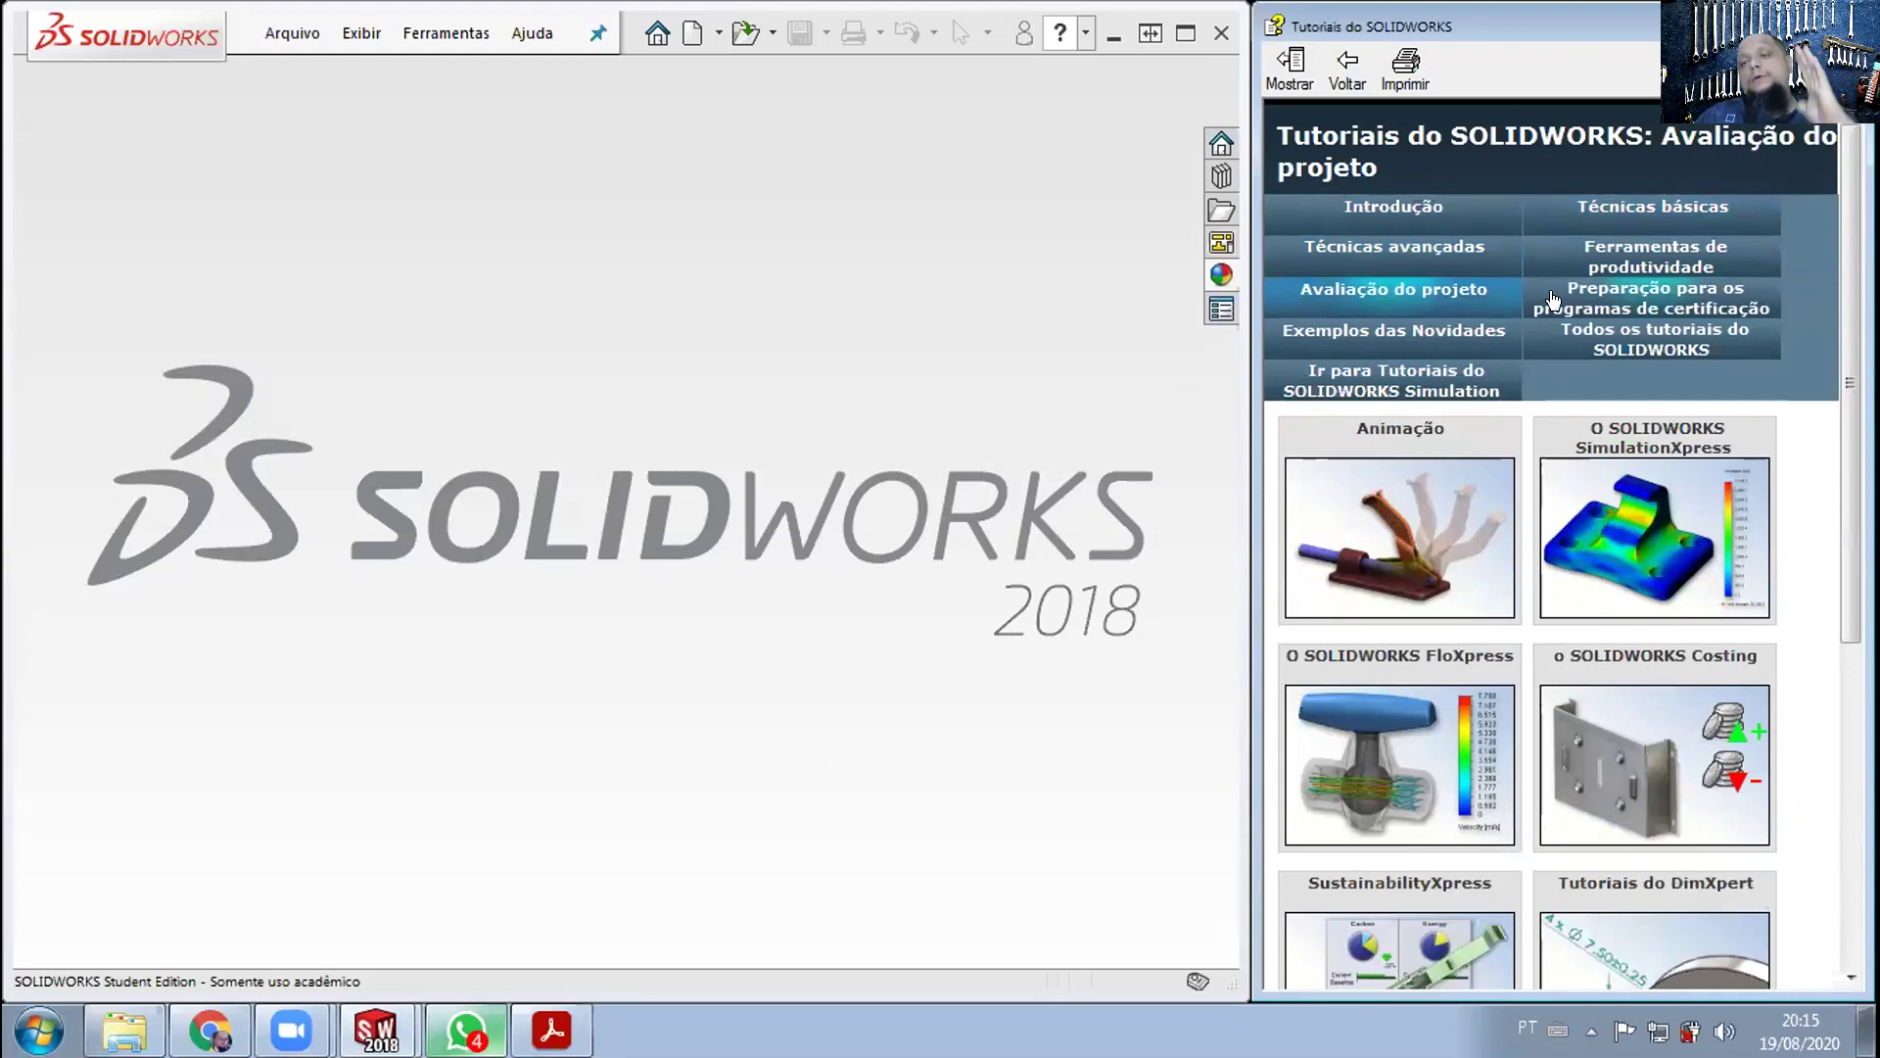
click(1405, 223)
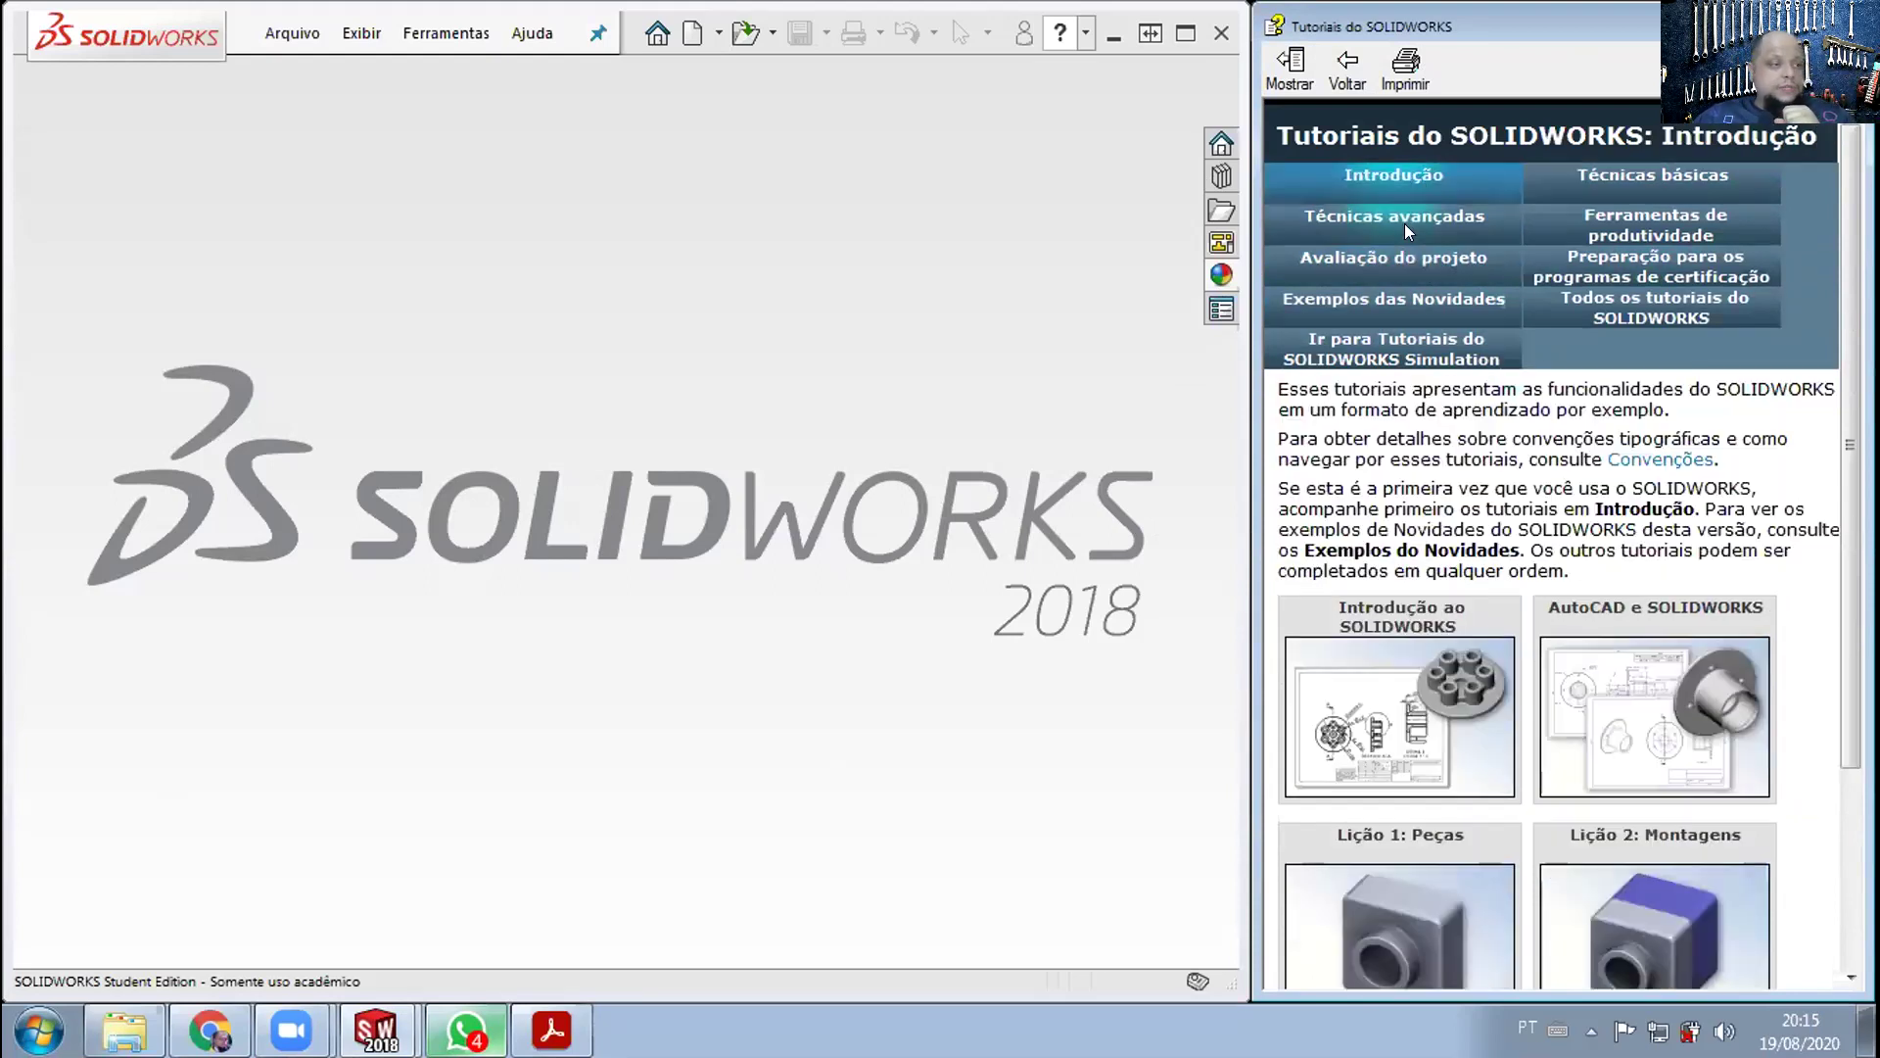
mouse_move(1399, 715)
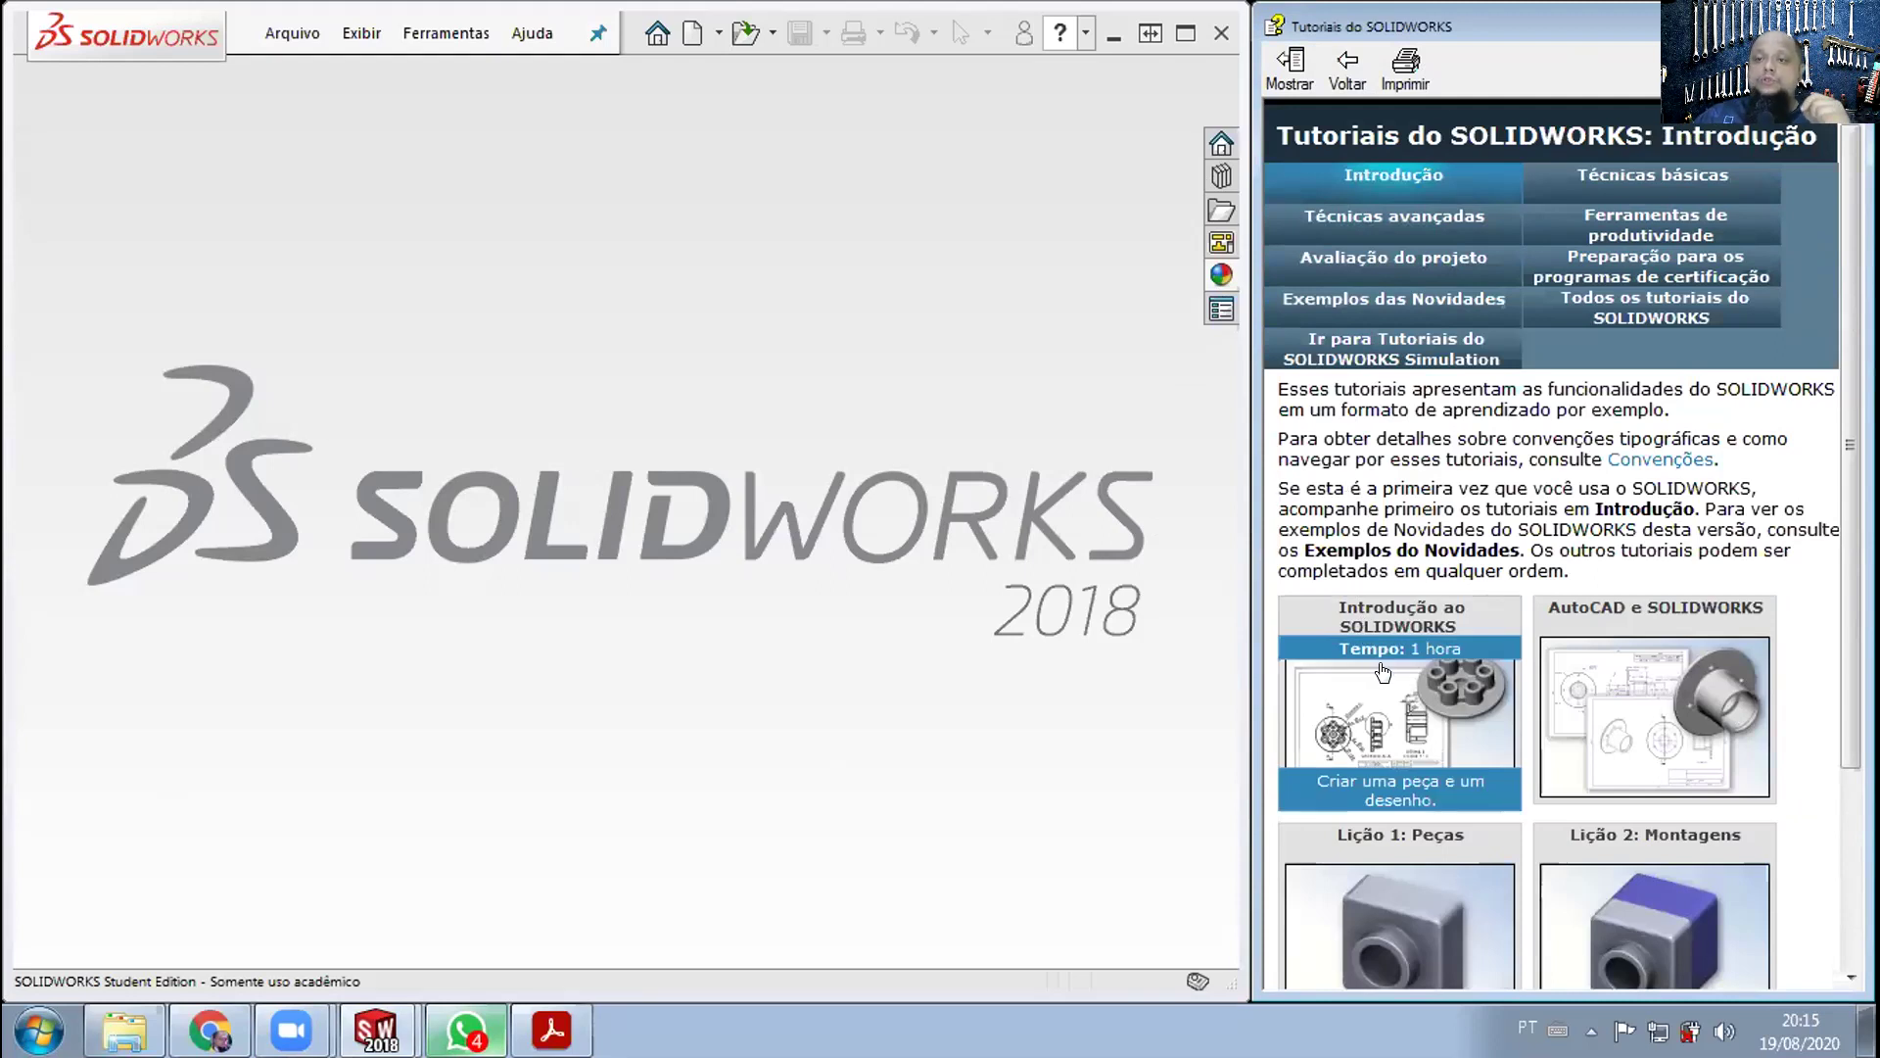
- Follow Introdução ao SOLIDWORKS to the Minha primeira peça lesson and start a new document
click(1383, 672)
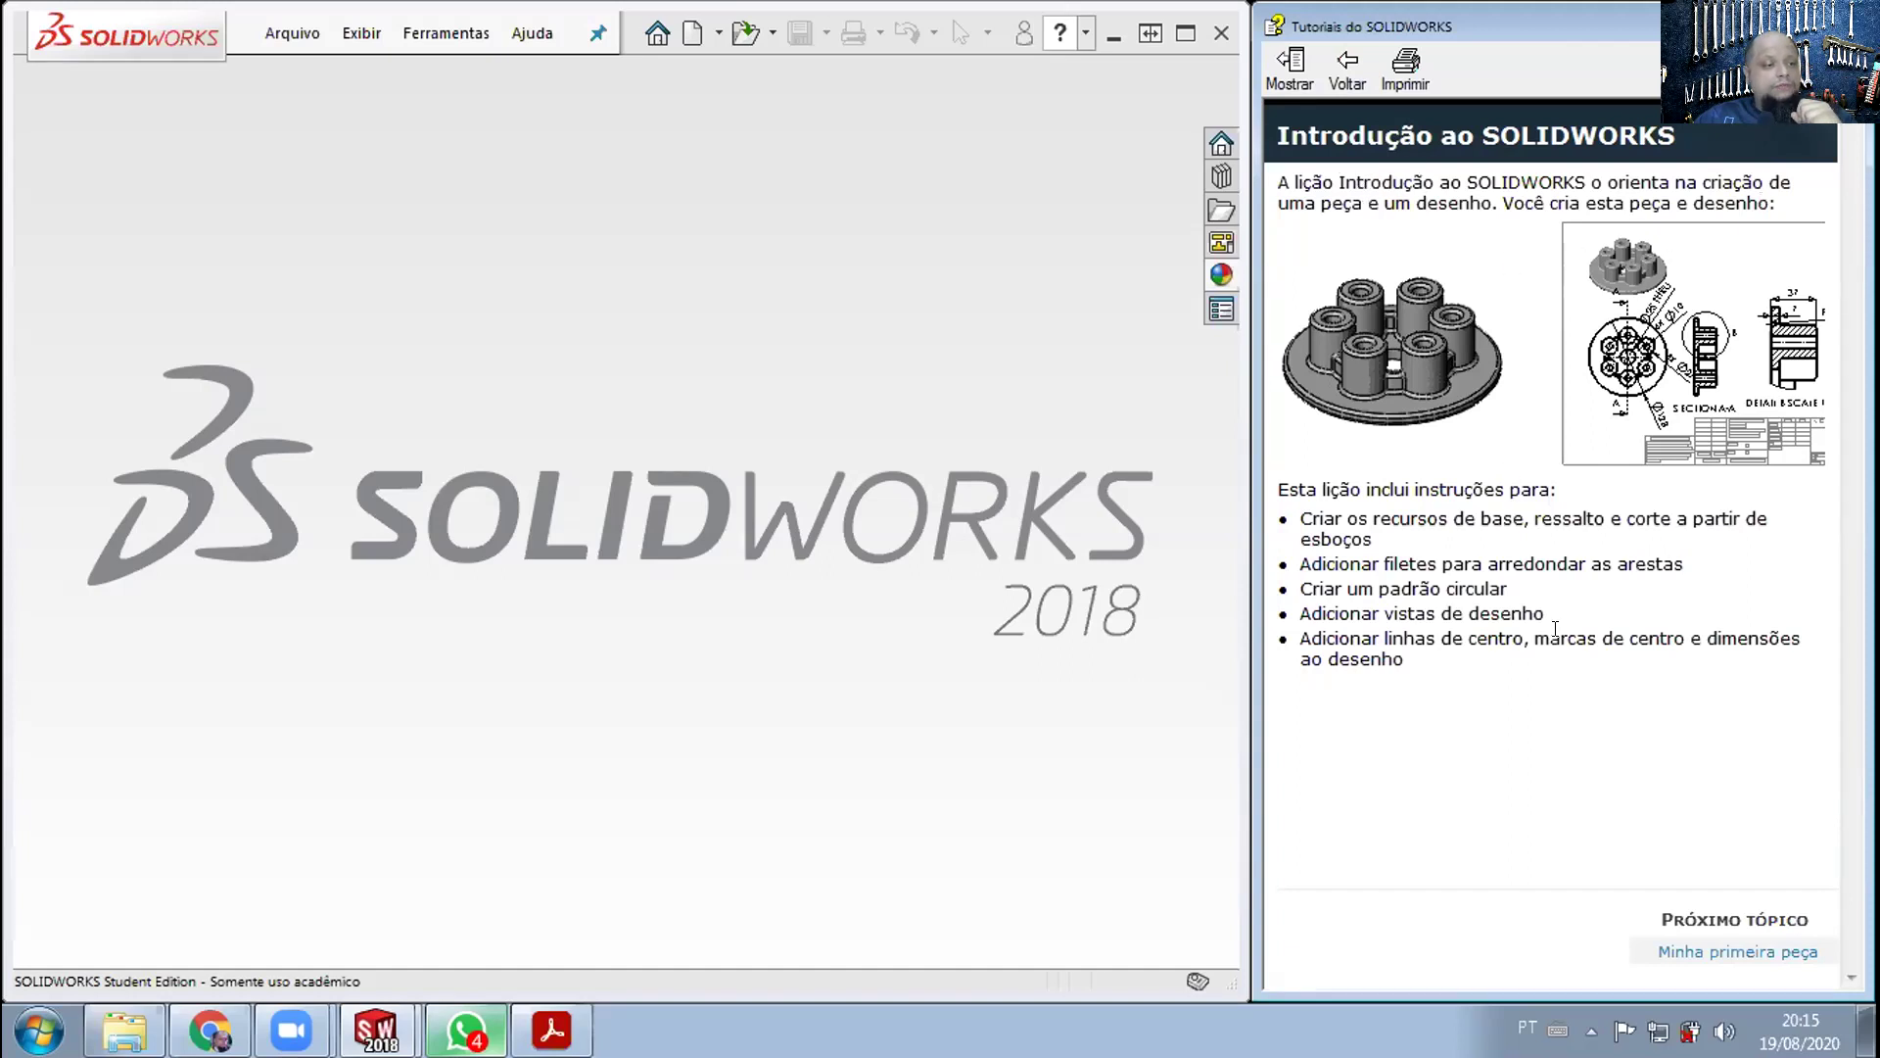
click(1758, 942)
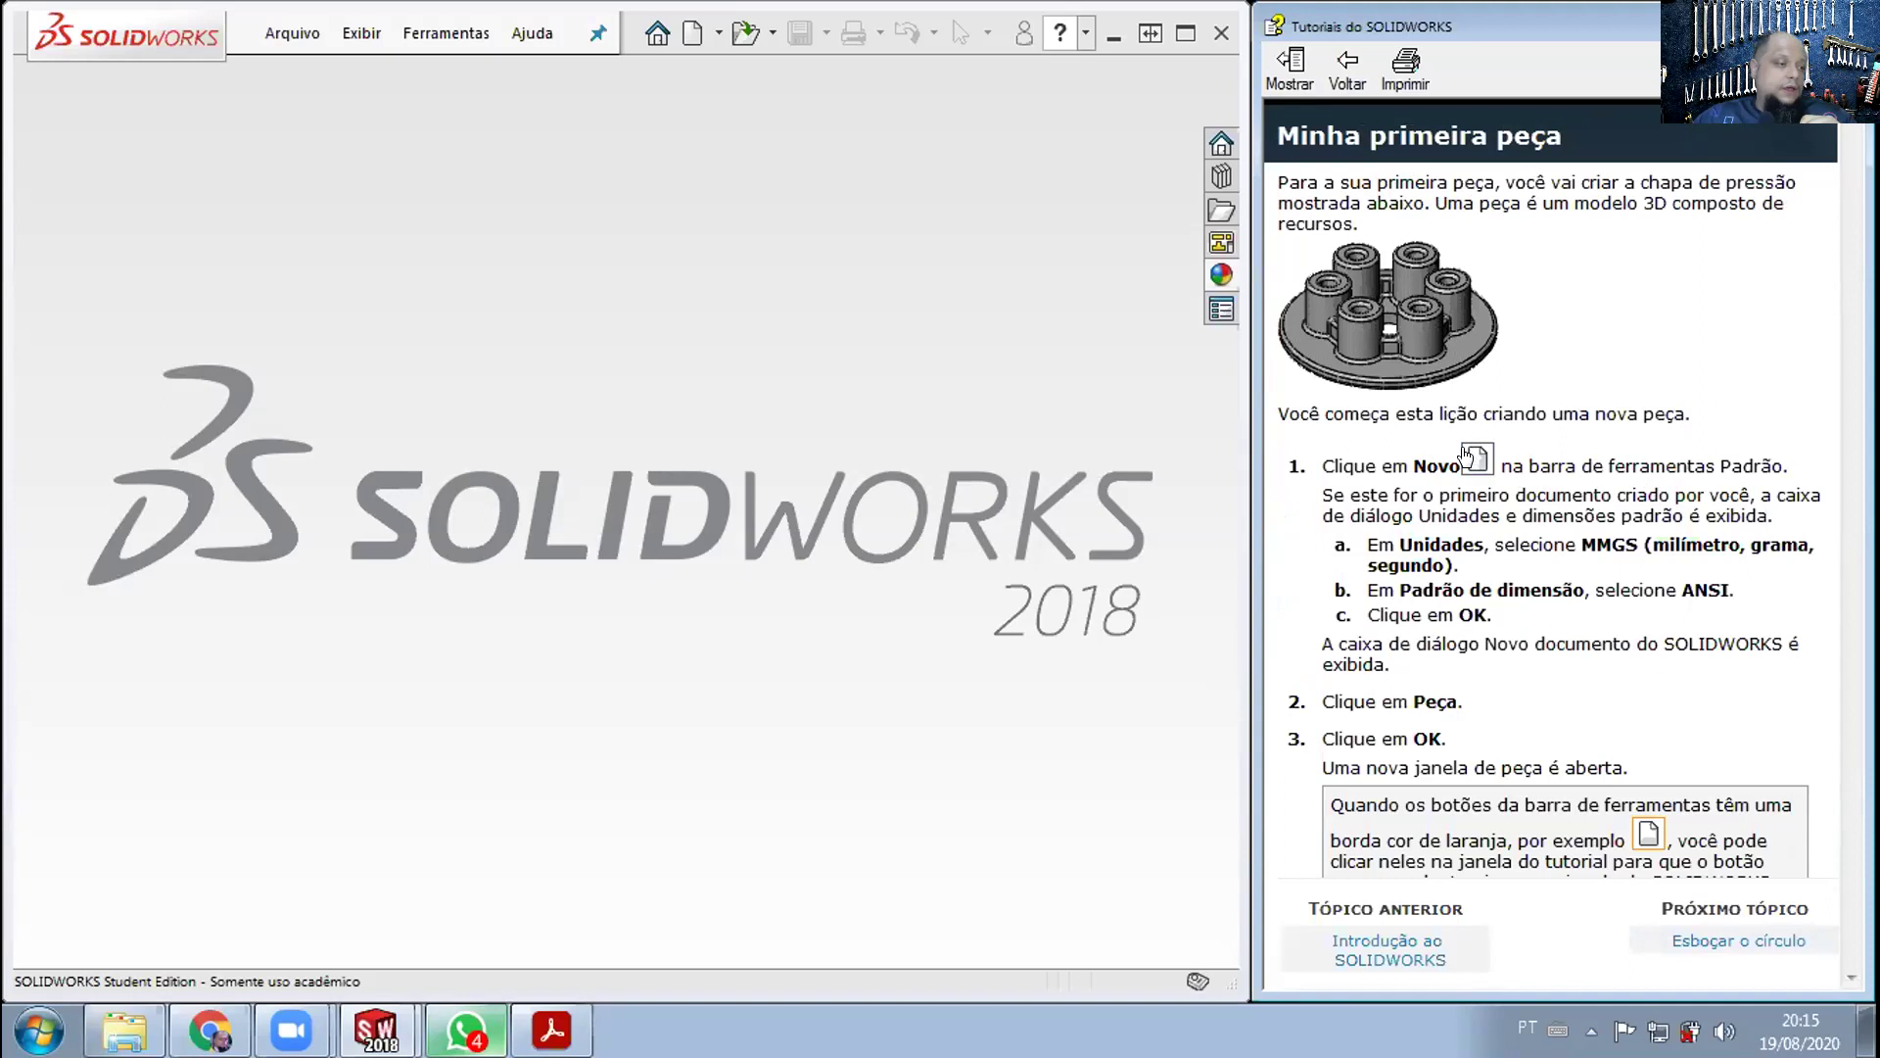
click(1474, 459)
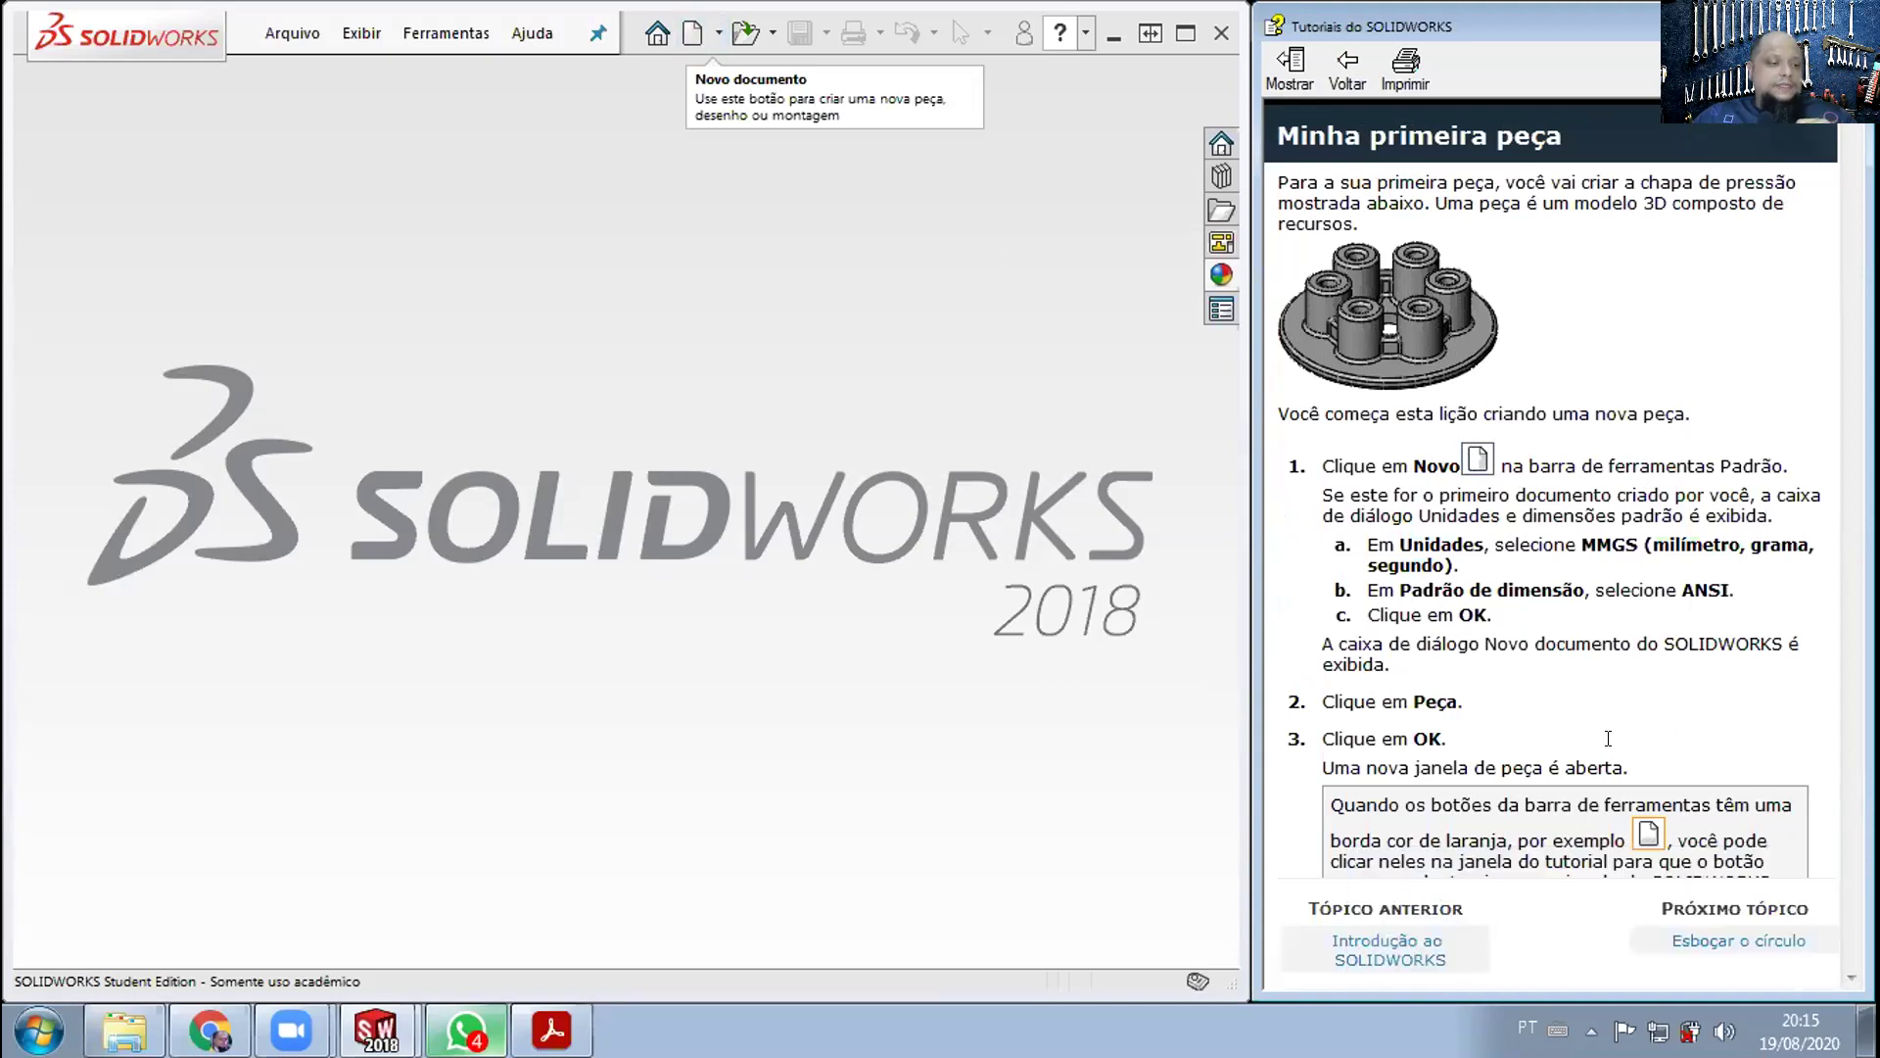
click(1474, 458)
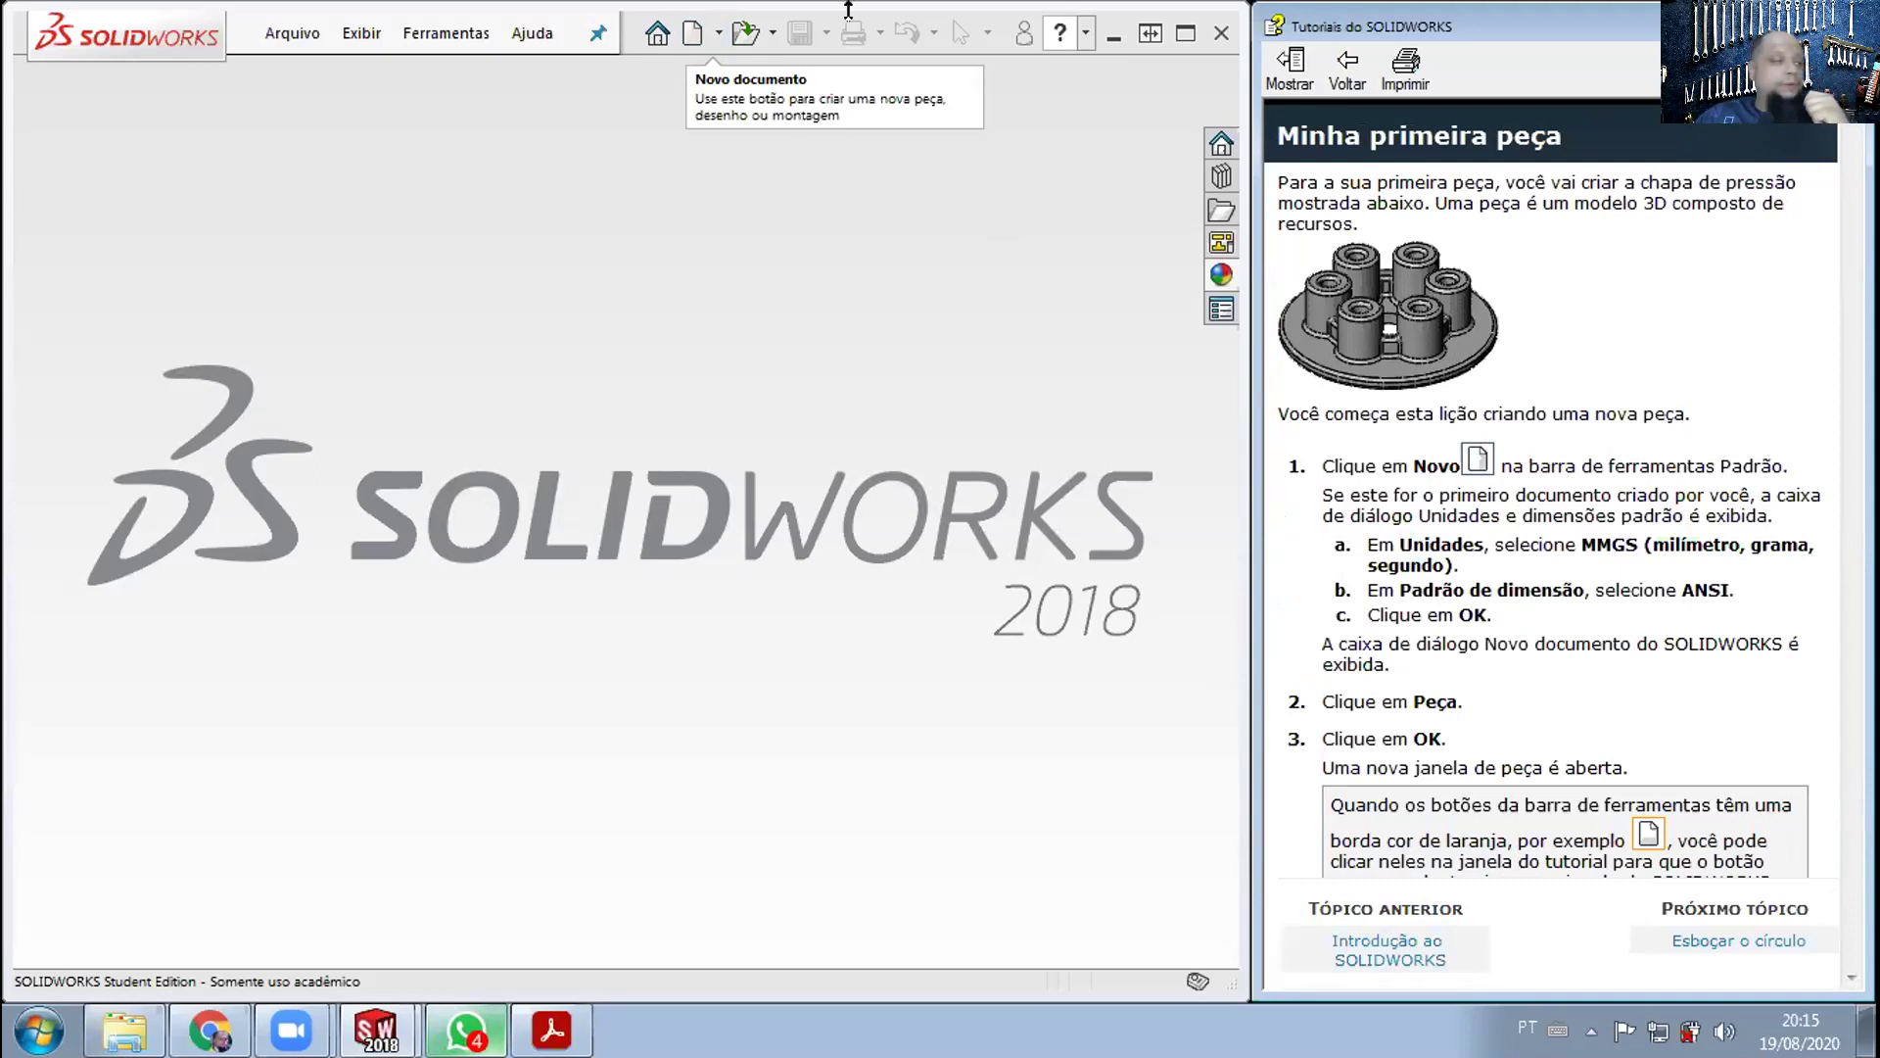
click(692, 32)
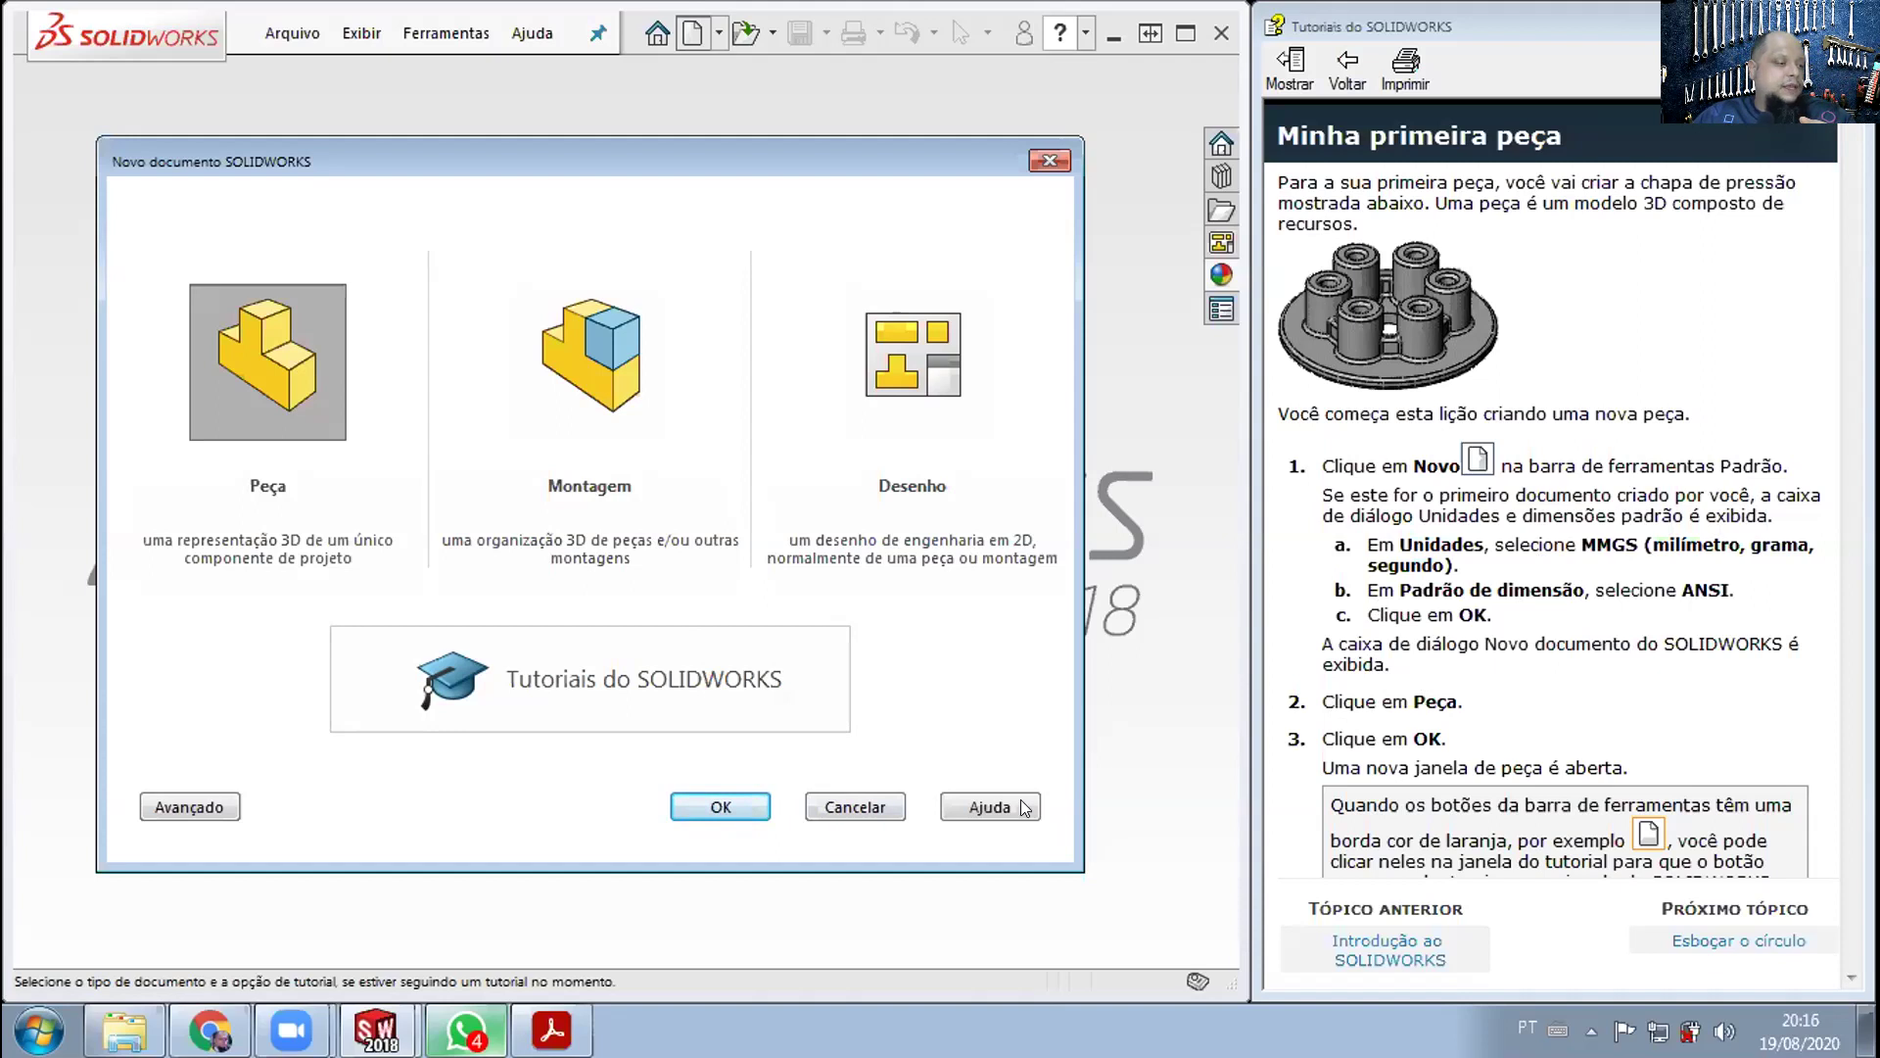
- Create a new part and start an extruded base sketch on the Top Plane
click(725, 808)
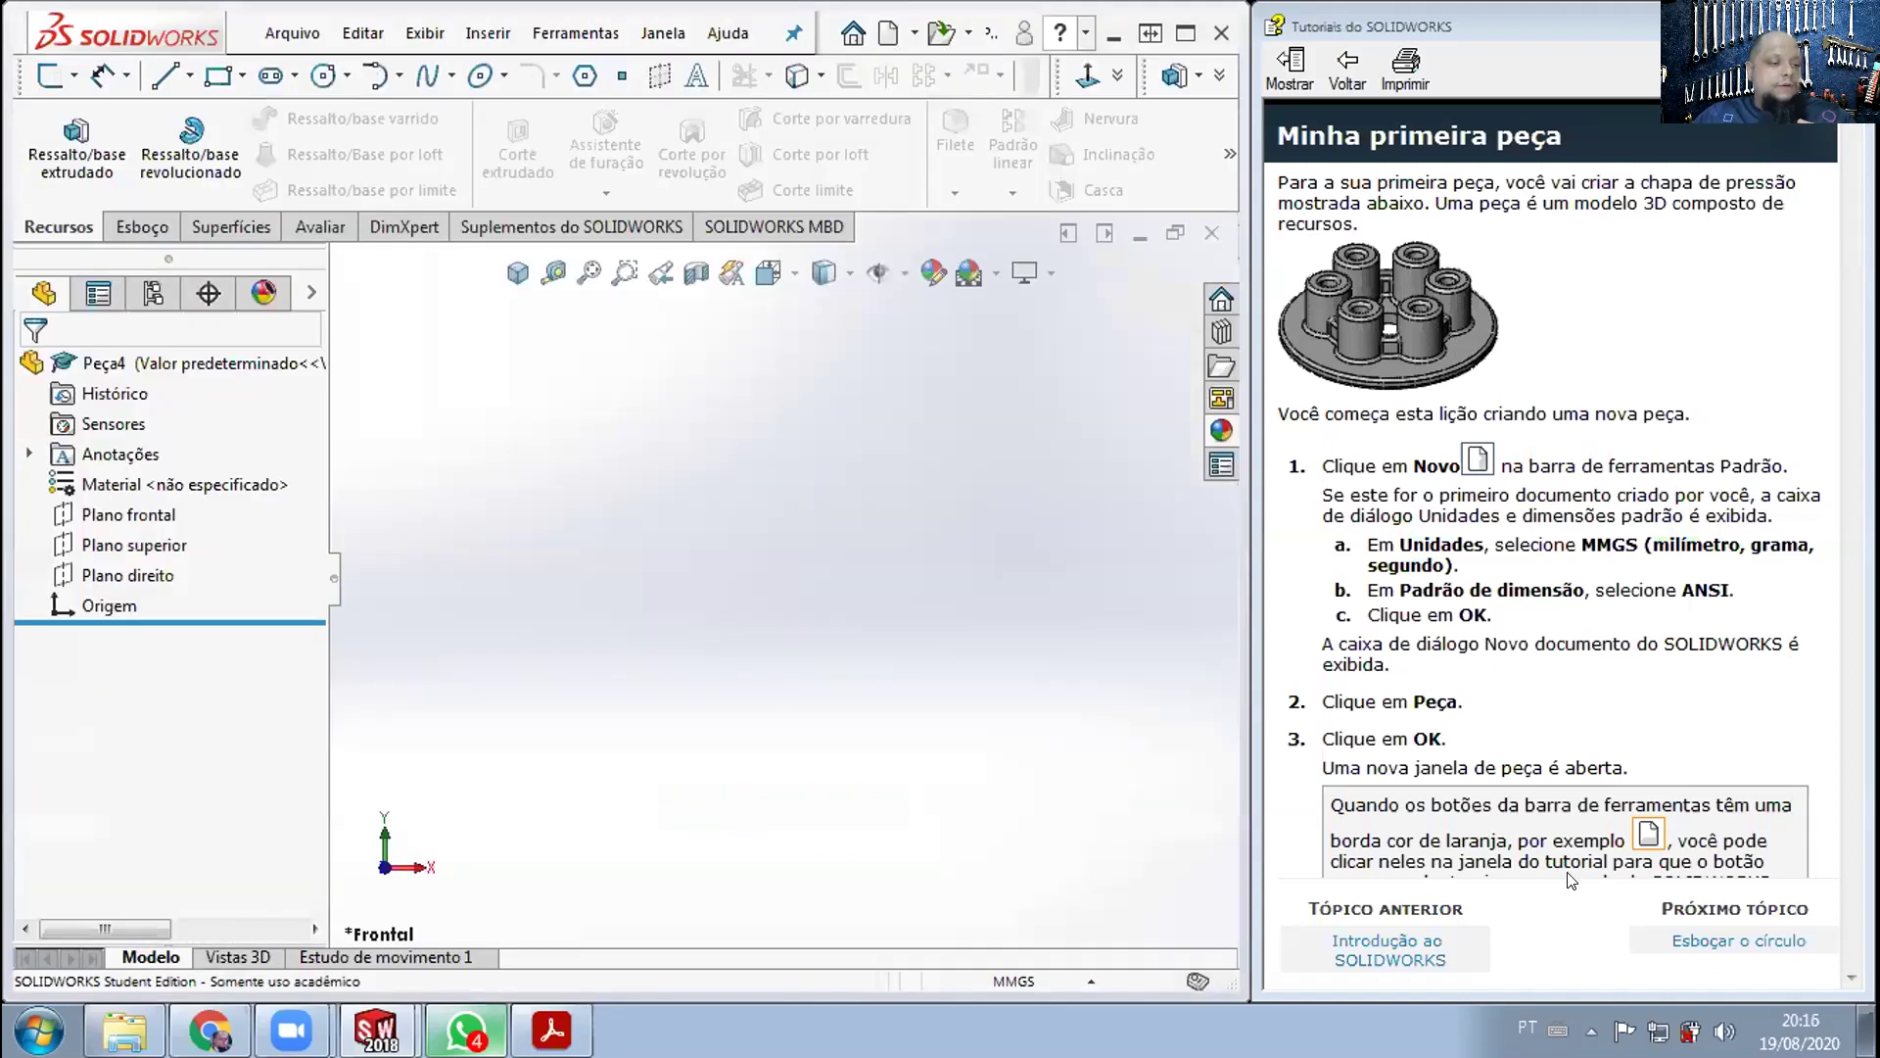
click(1655, 940)
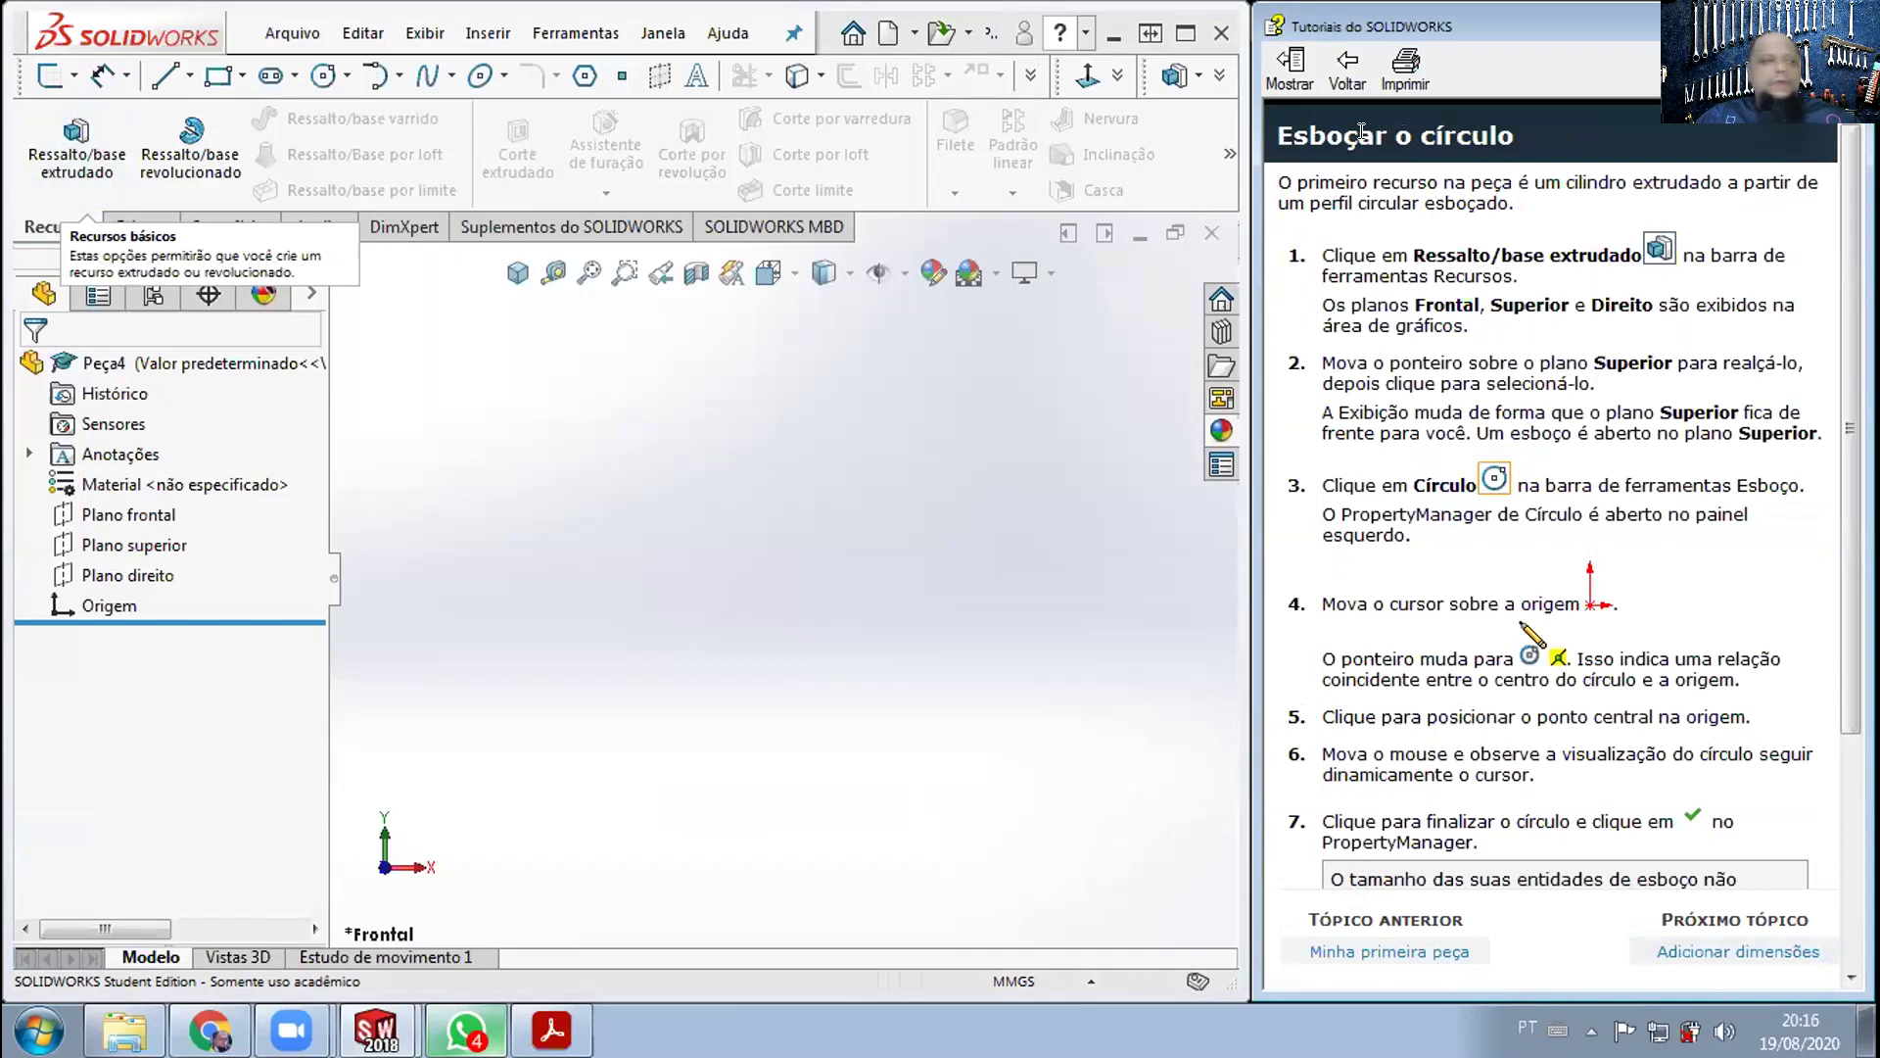
click(54, 164)
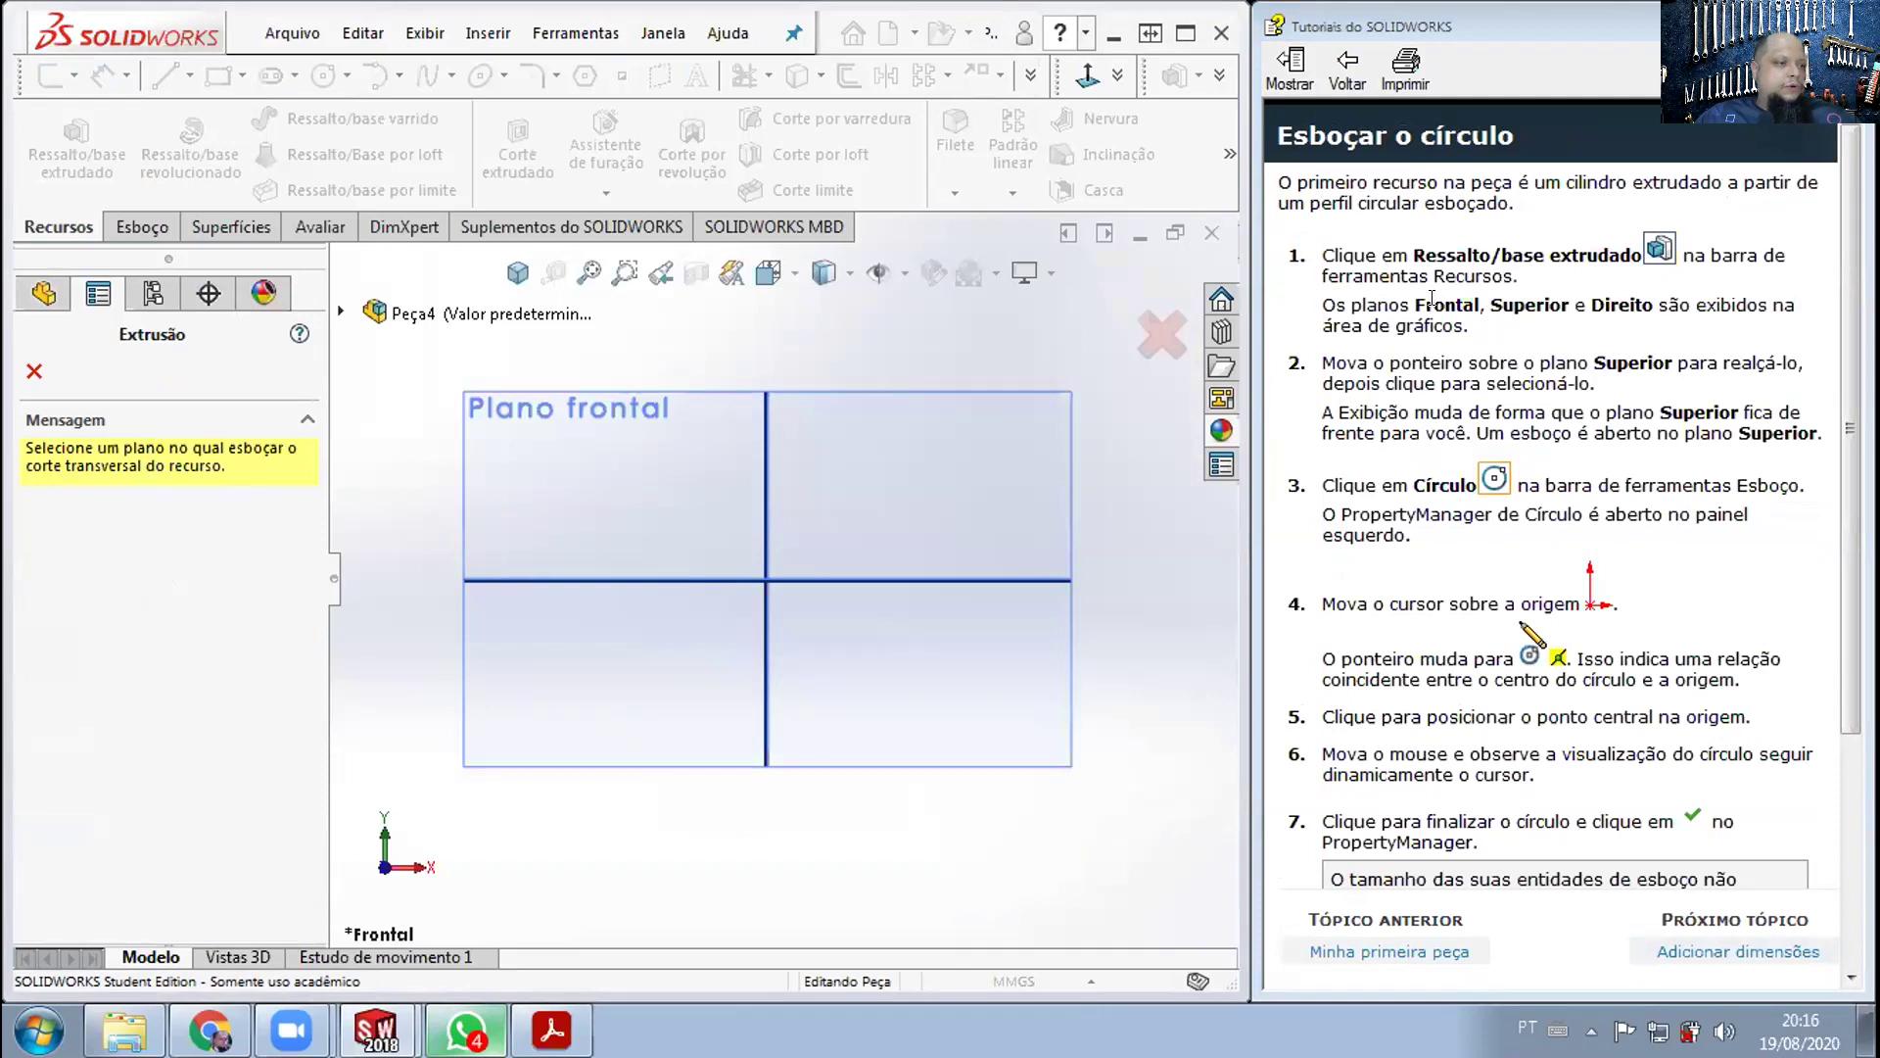
middle_drag(1033, 373, 942, 577)
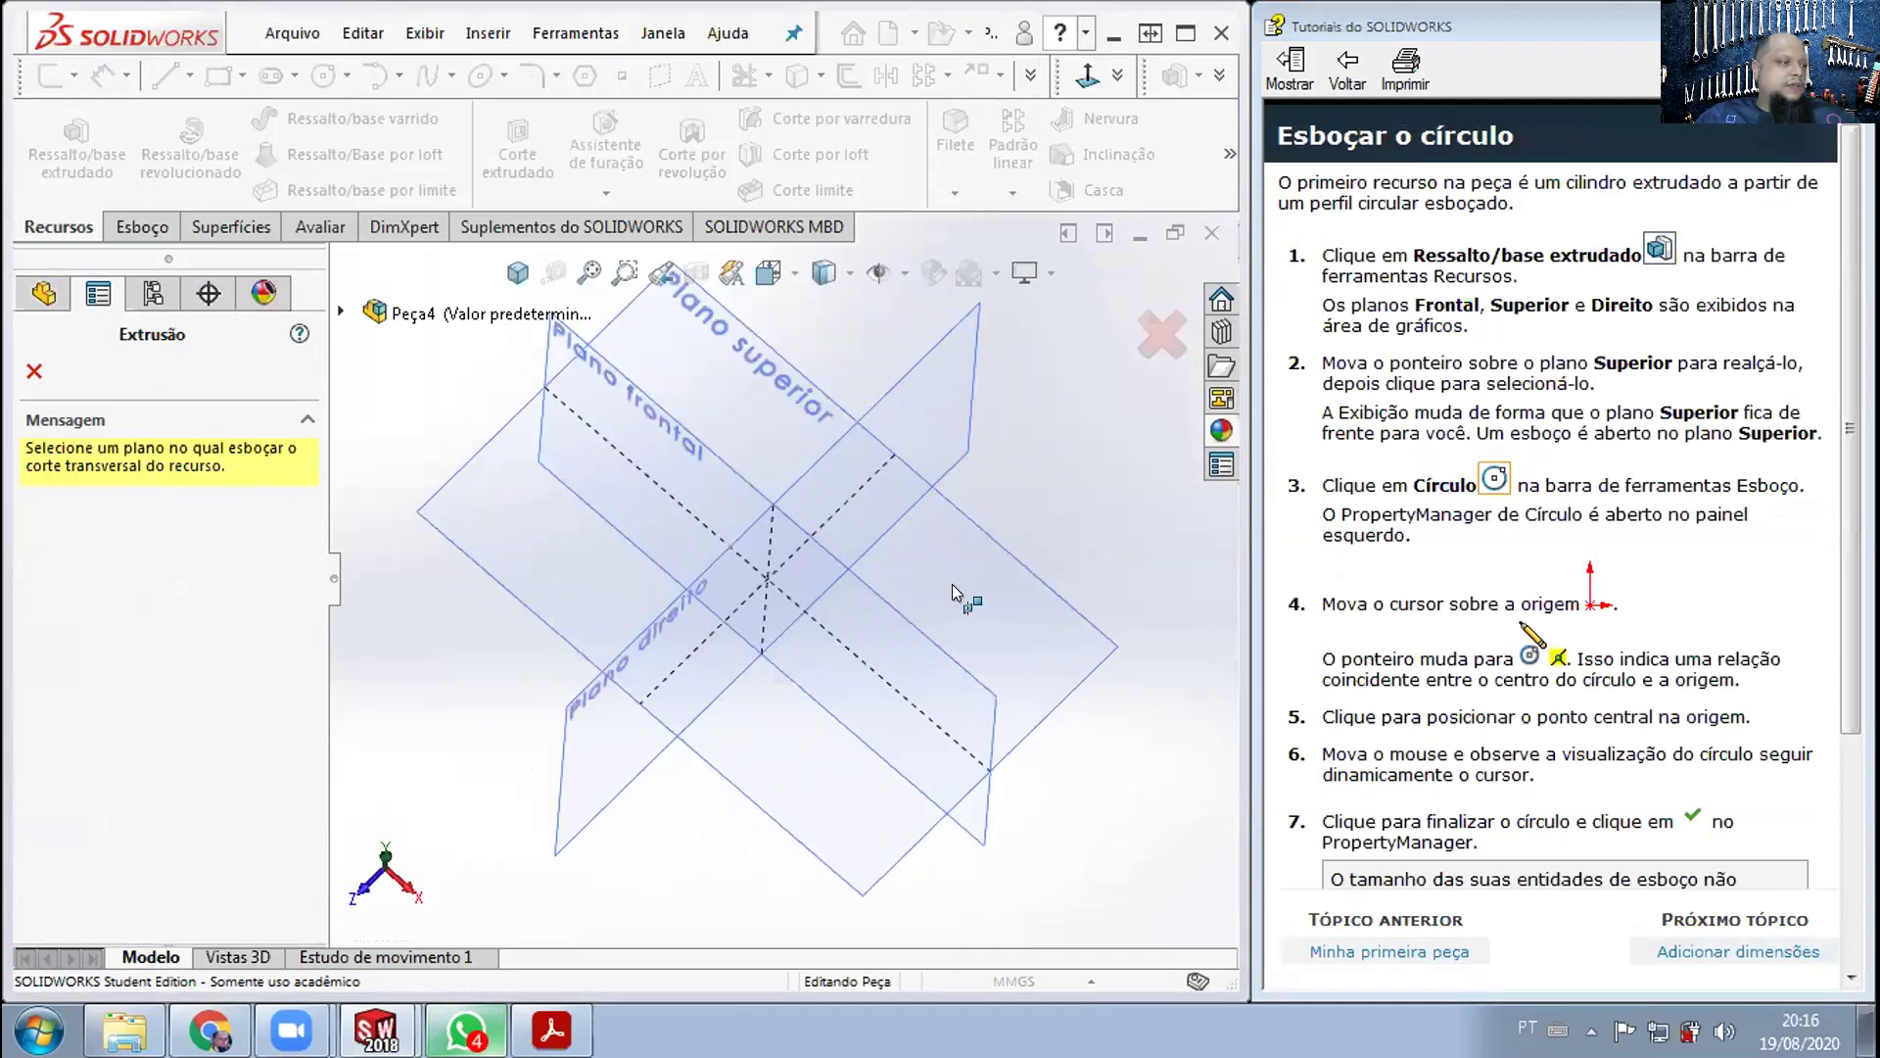
click(952, 584)
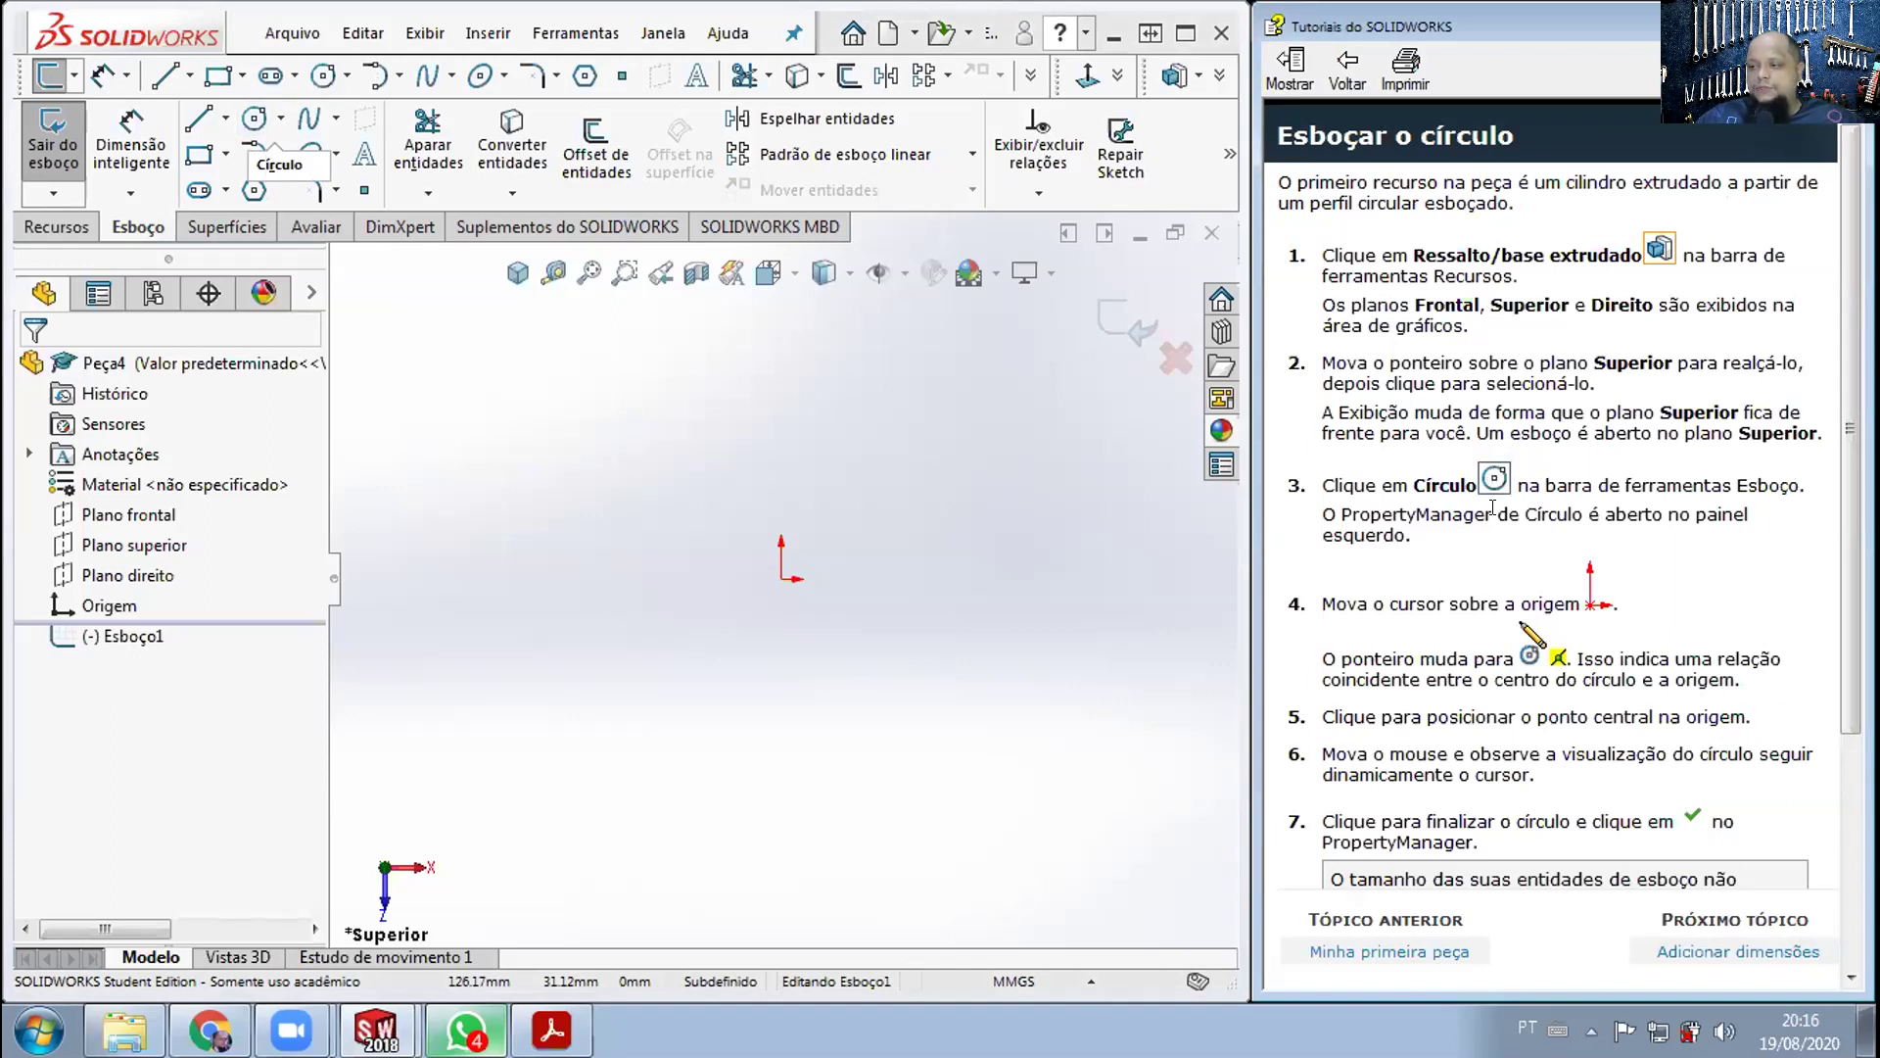
- Sketch a circle centred at the origin and advance the tutorial to Salvar a peça
click(1493, 481)
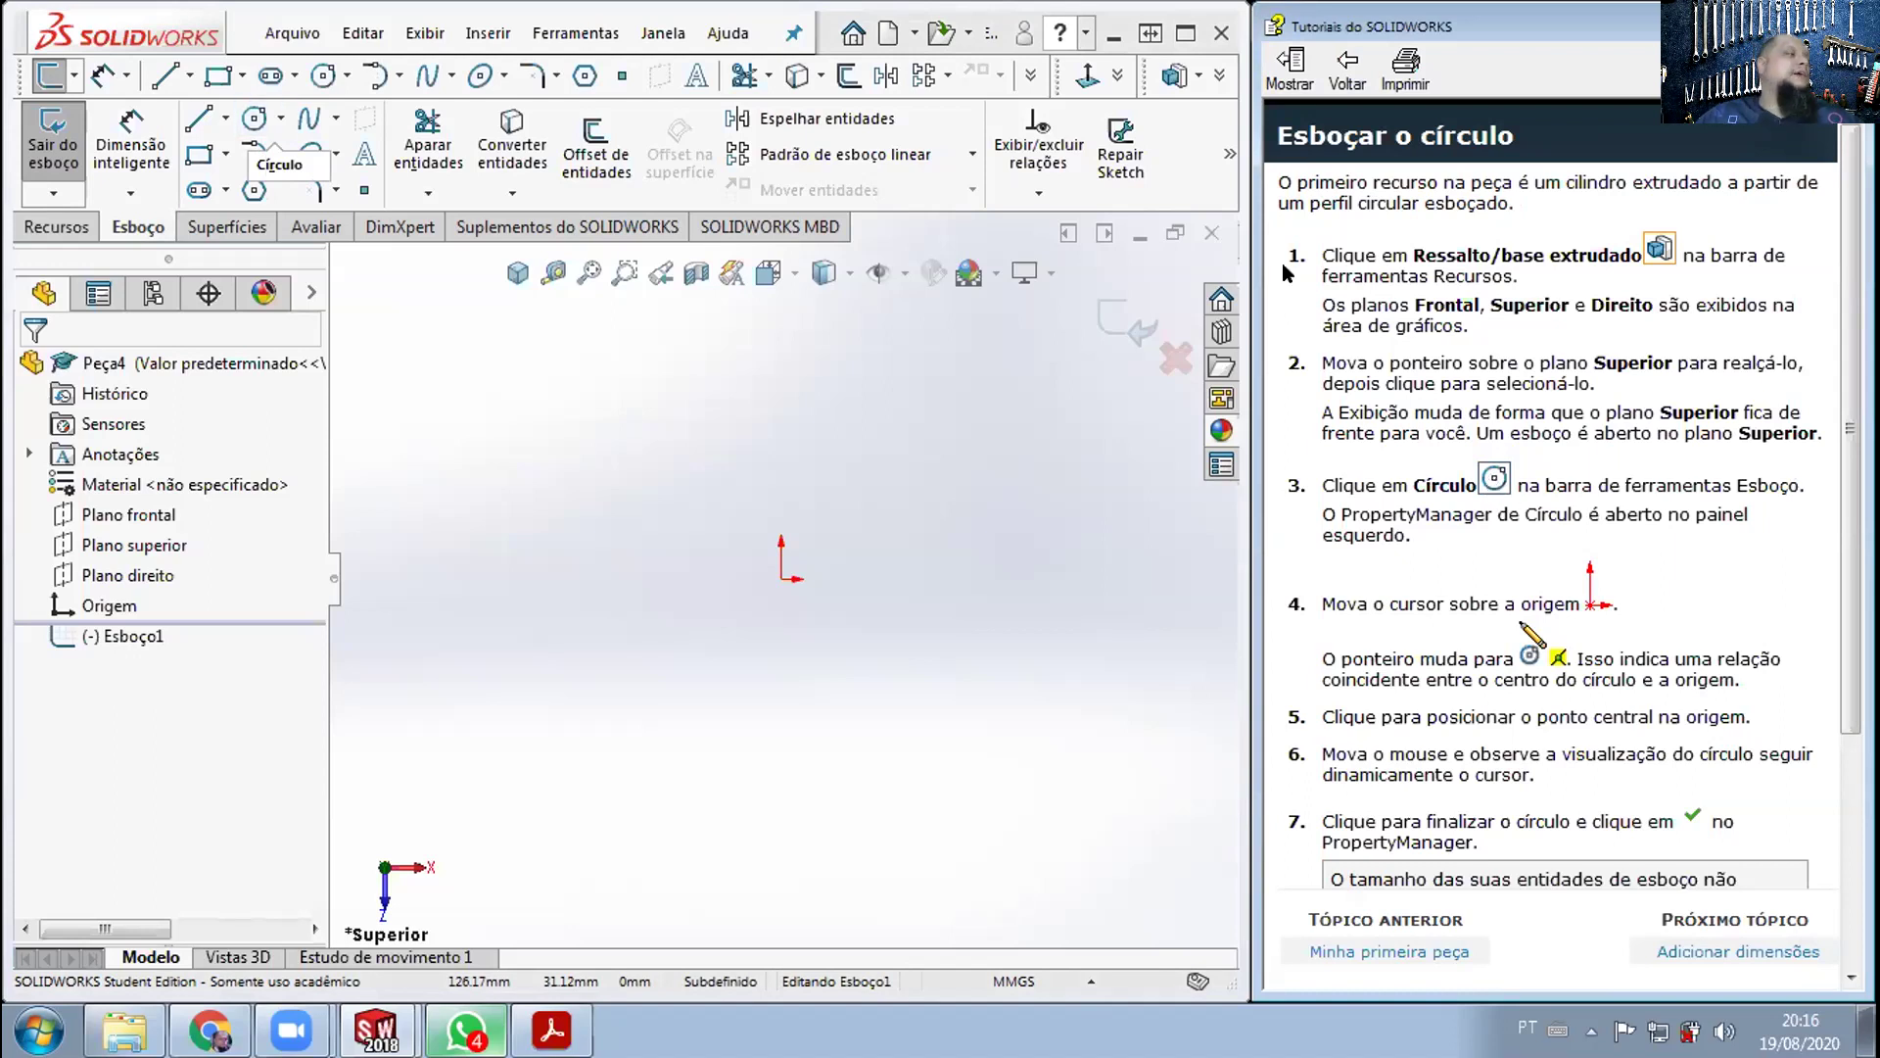
click(255, 119)
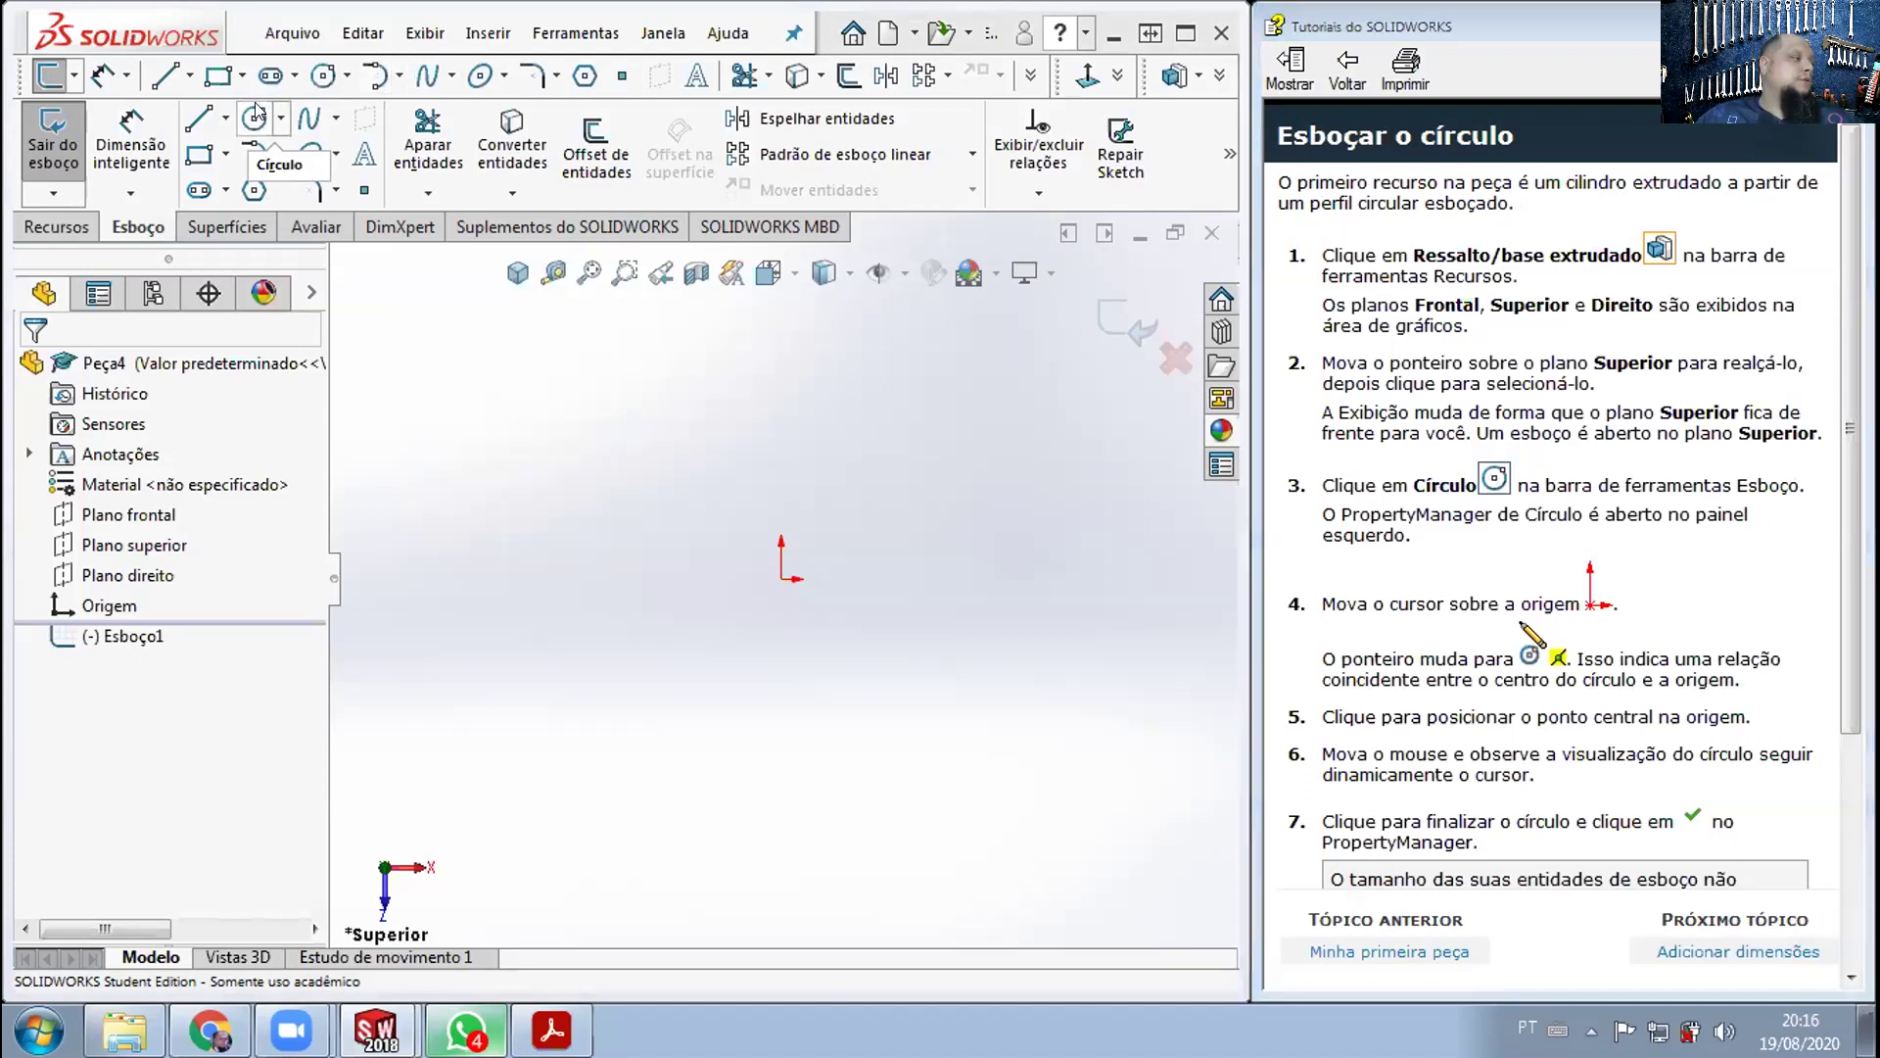
click(782, 579)
click(1090, 606)
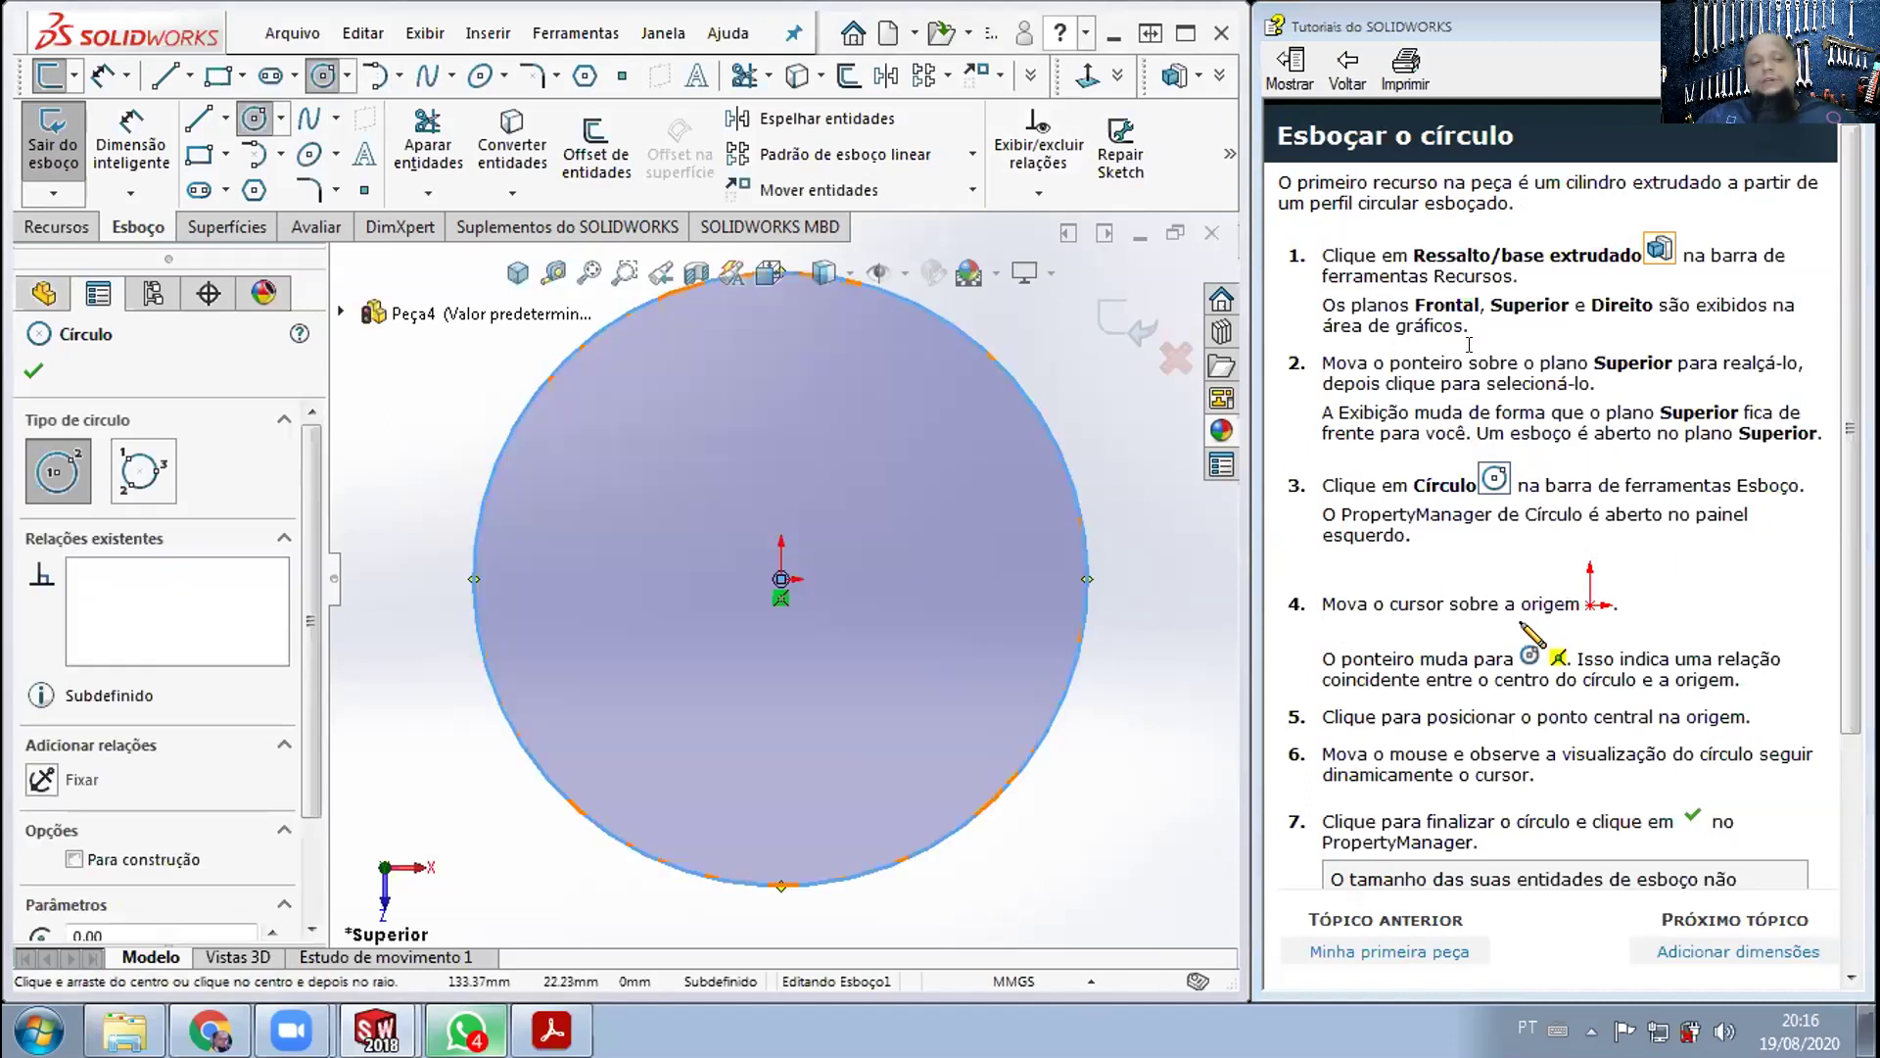
click(1753, 951)
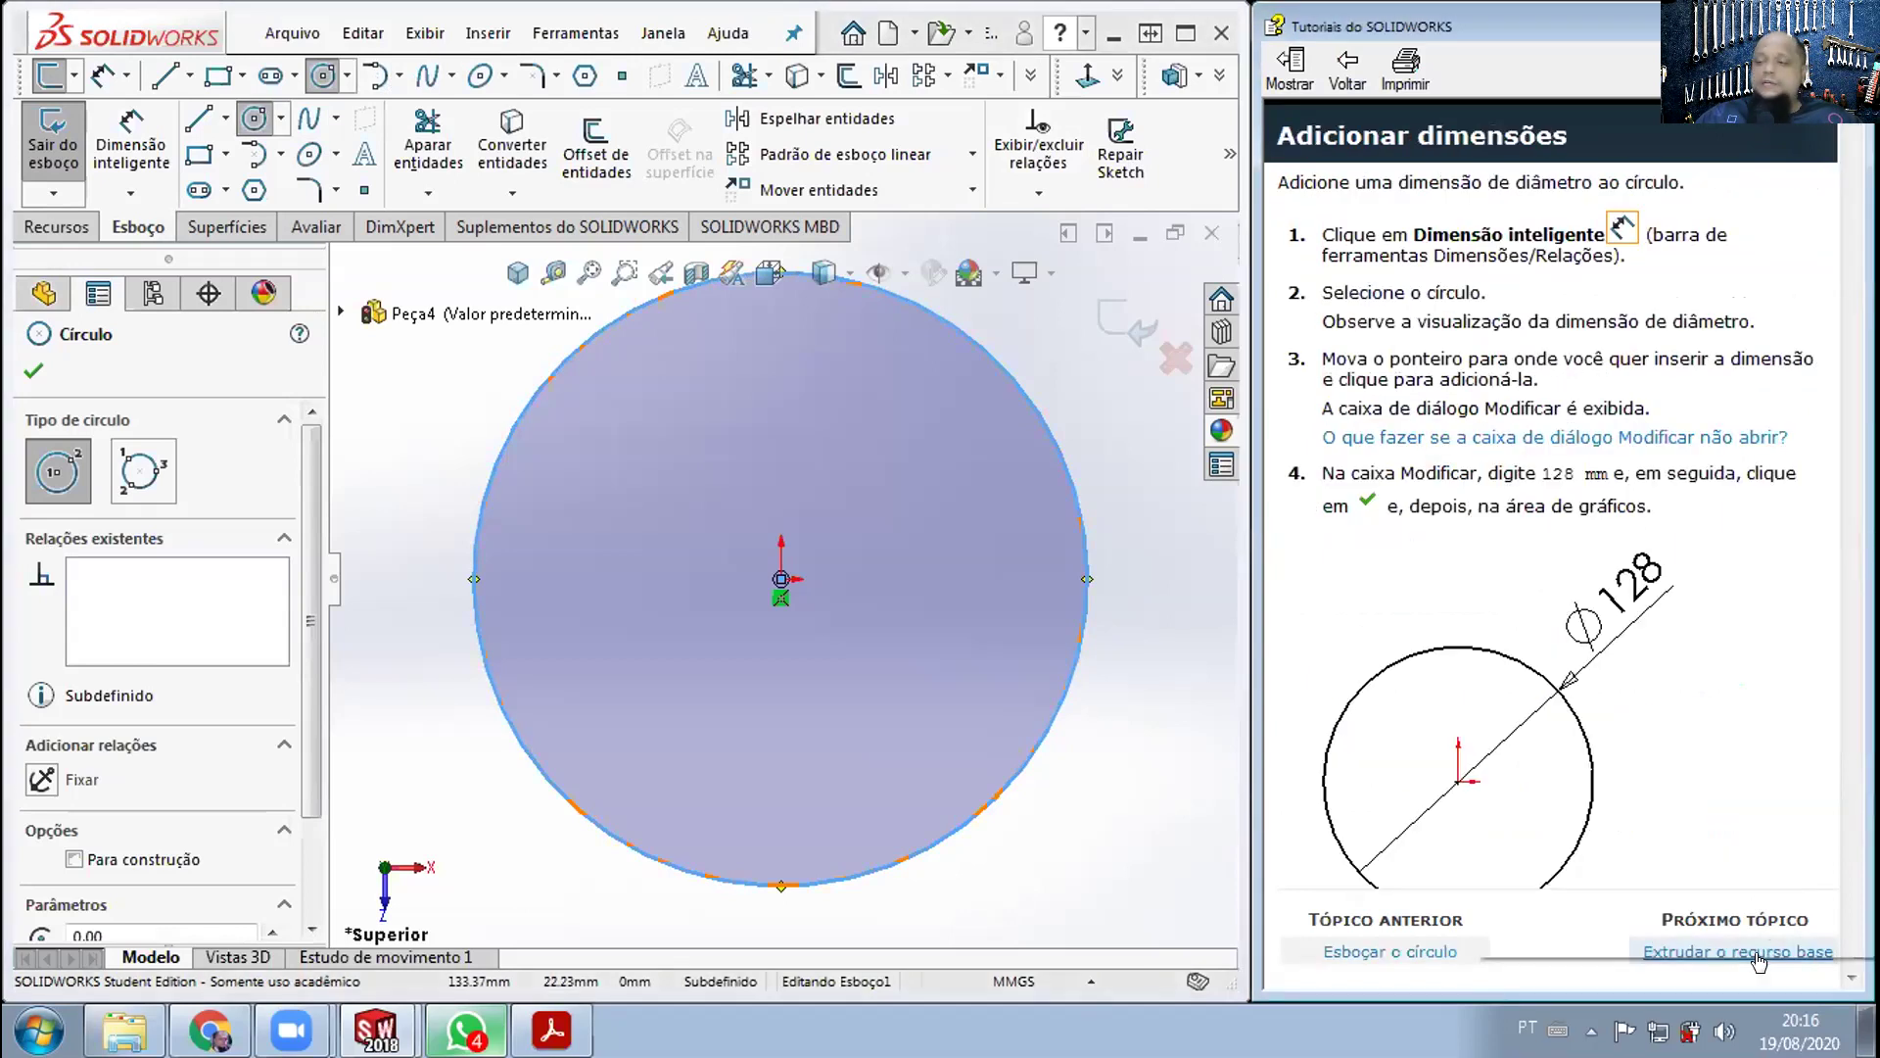
click(1758, 952)
click(1756, 954)
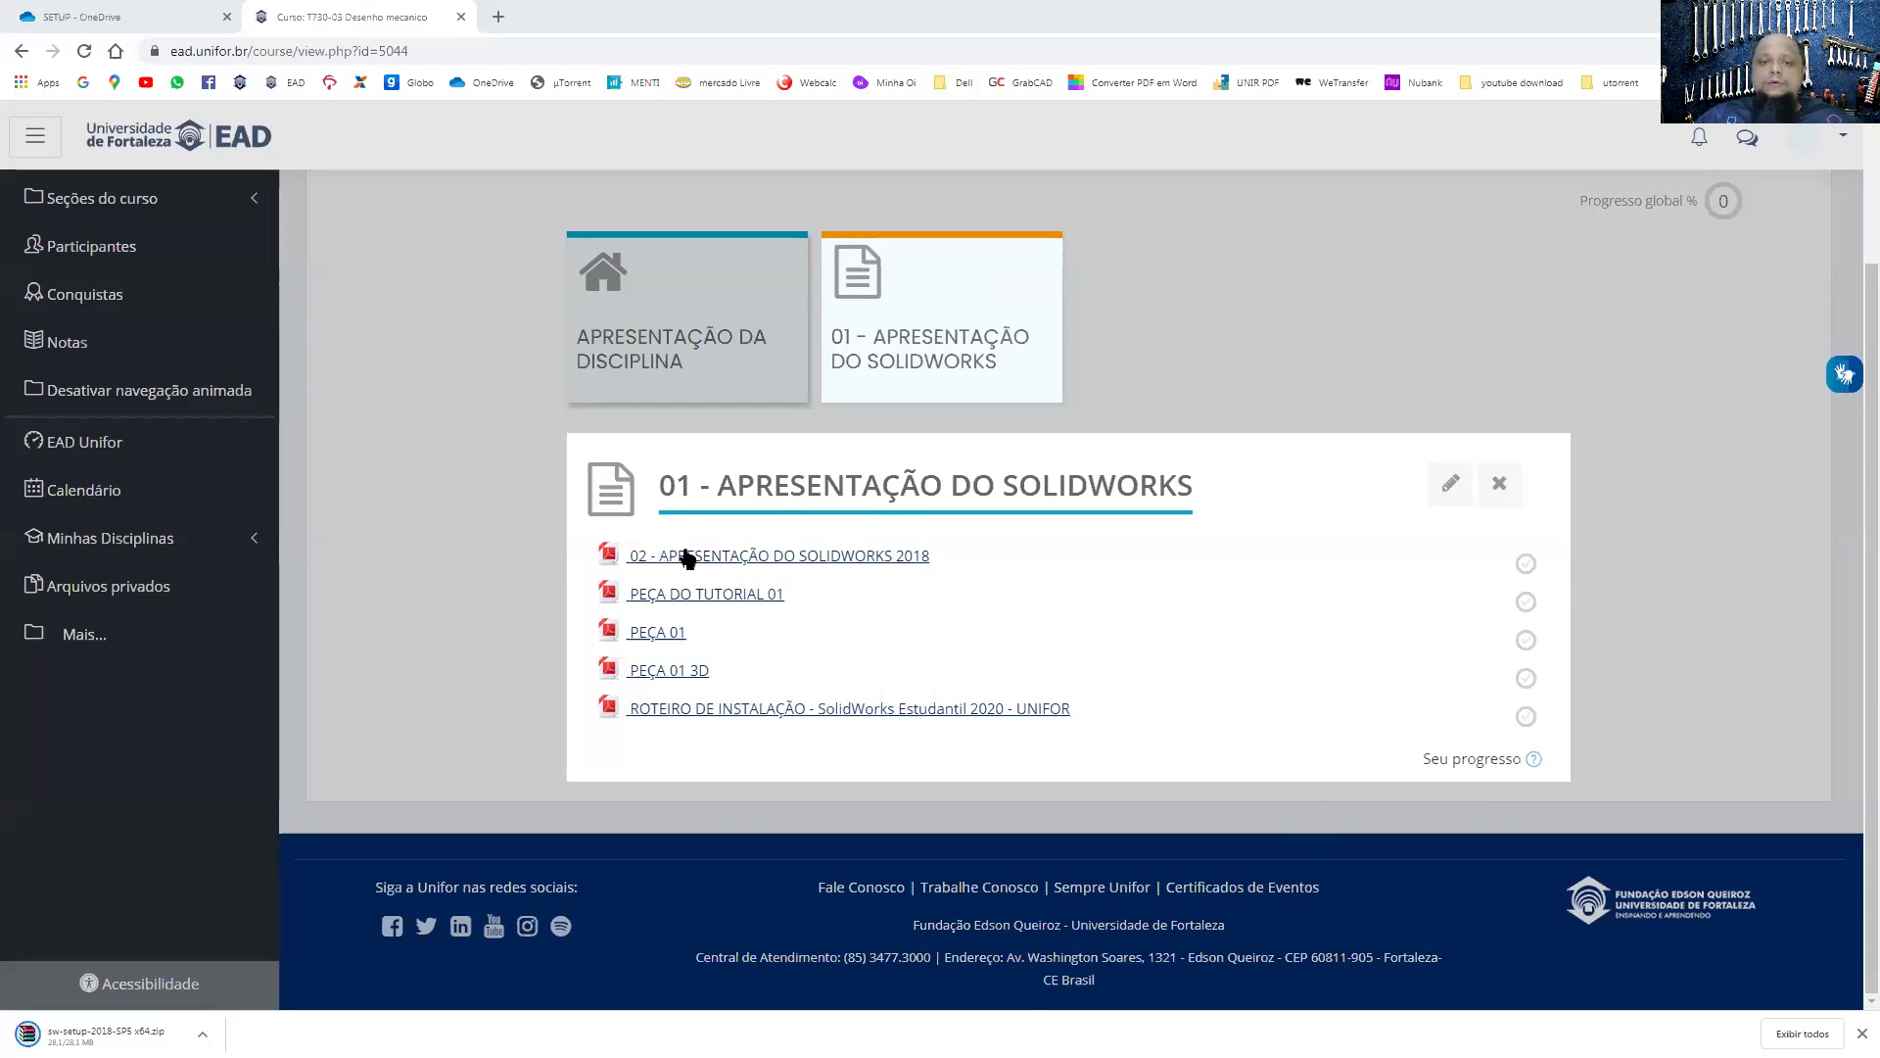
click(655, 635)
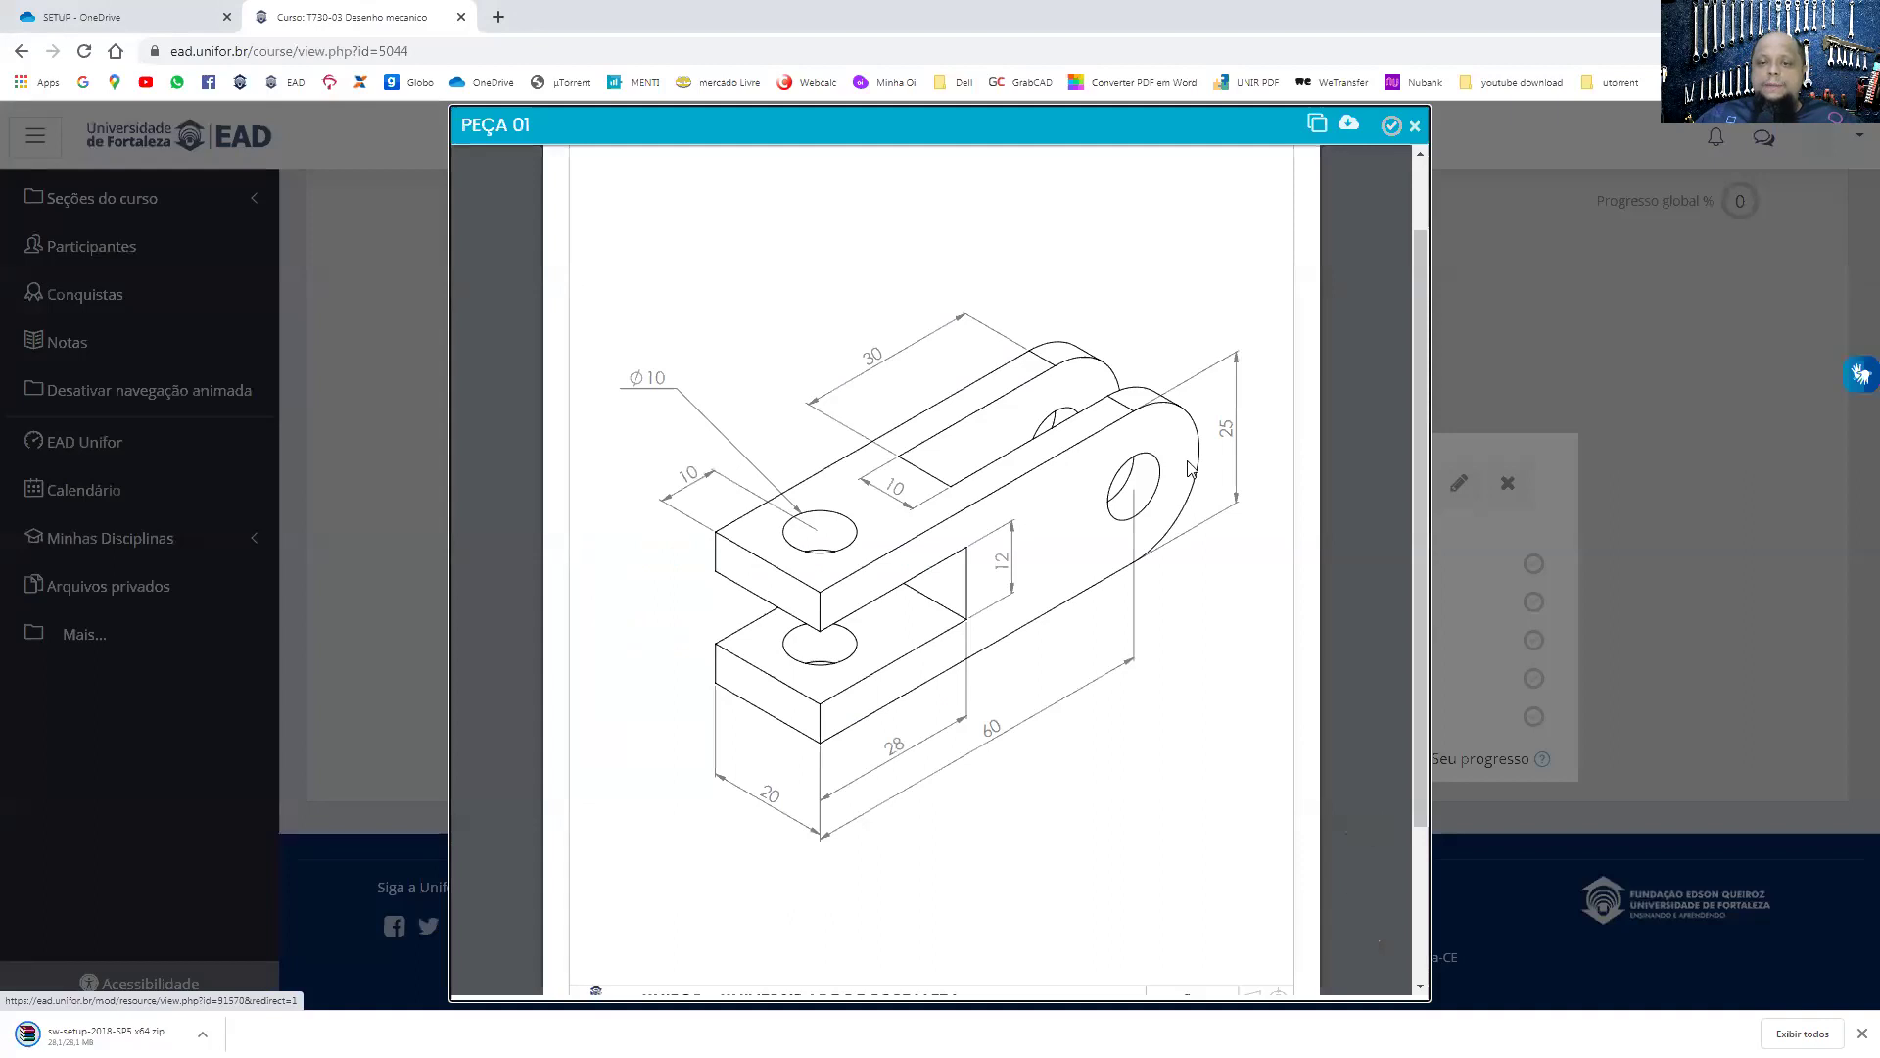
click(1415, 125)
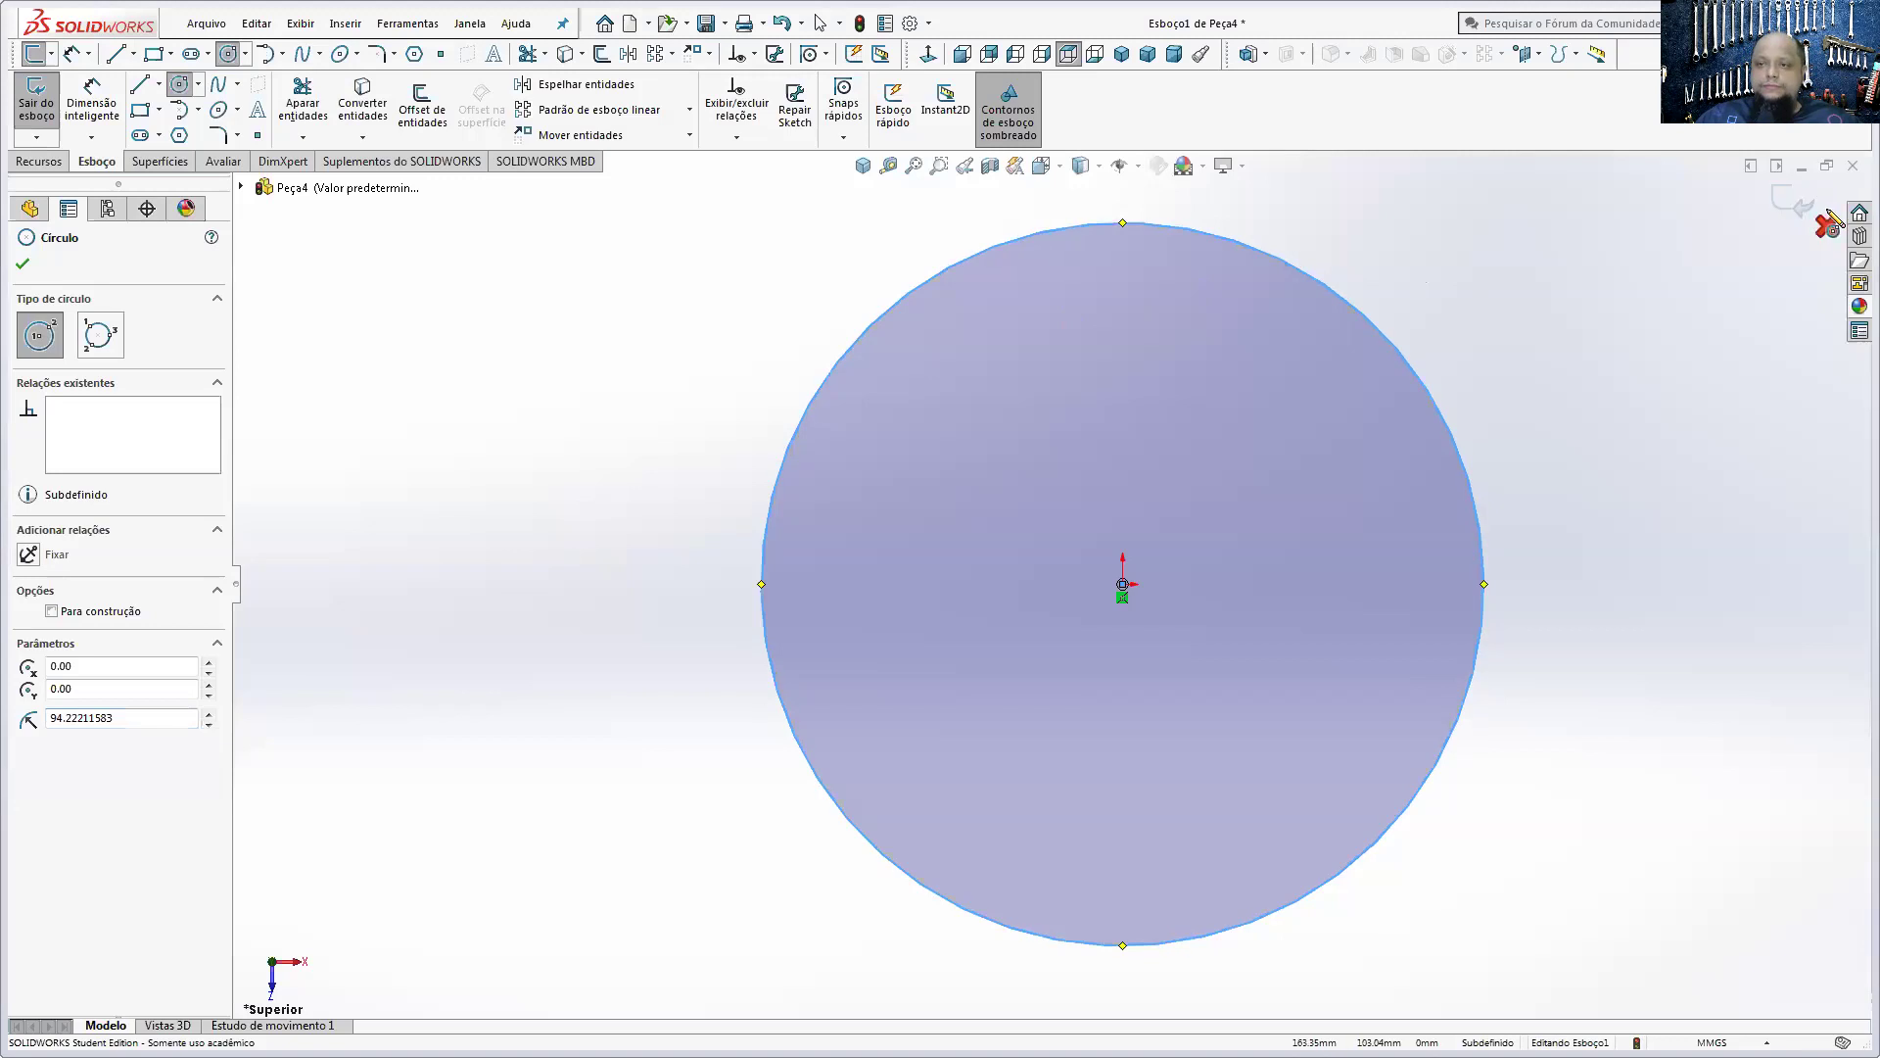
- Discard the circle sketch, close Peça4 without saving and return to the course page
click(1828, 227)
click(1036, 555)
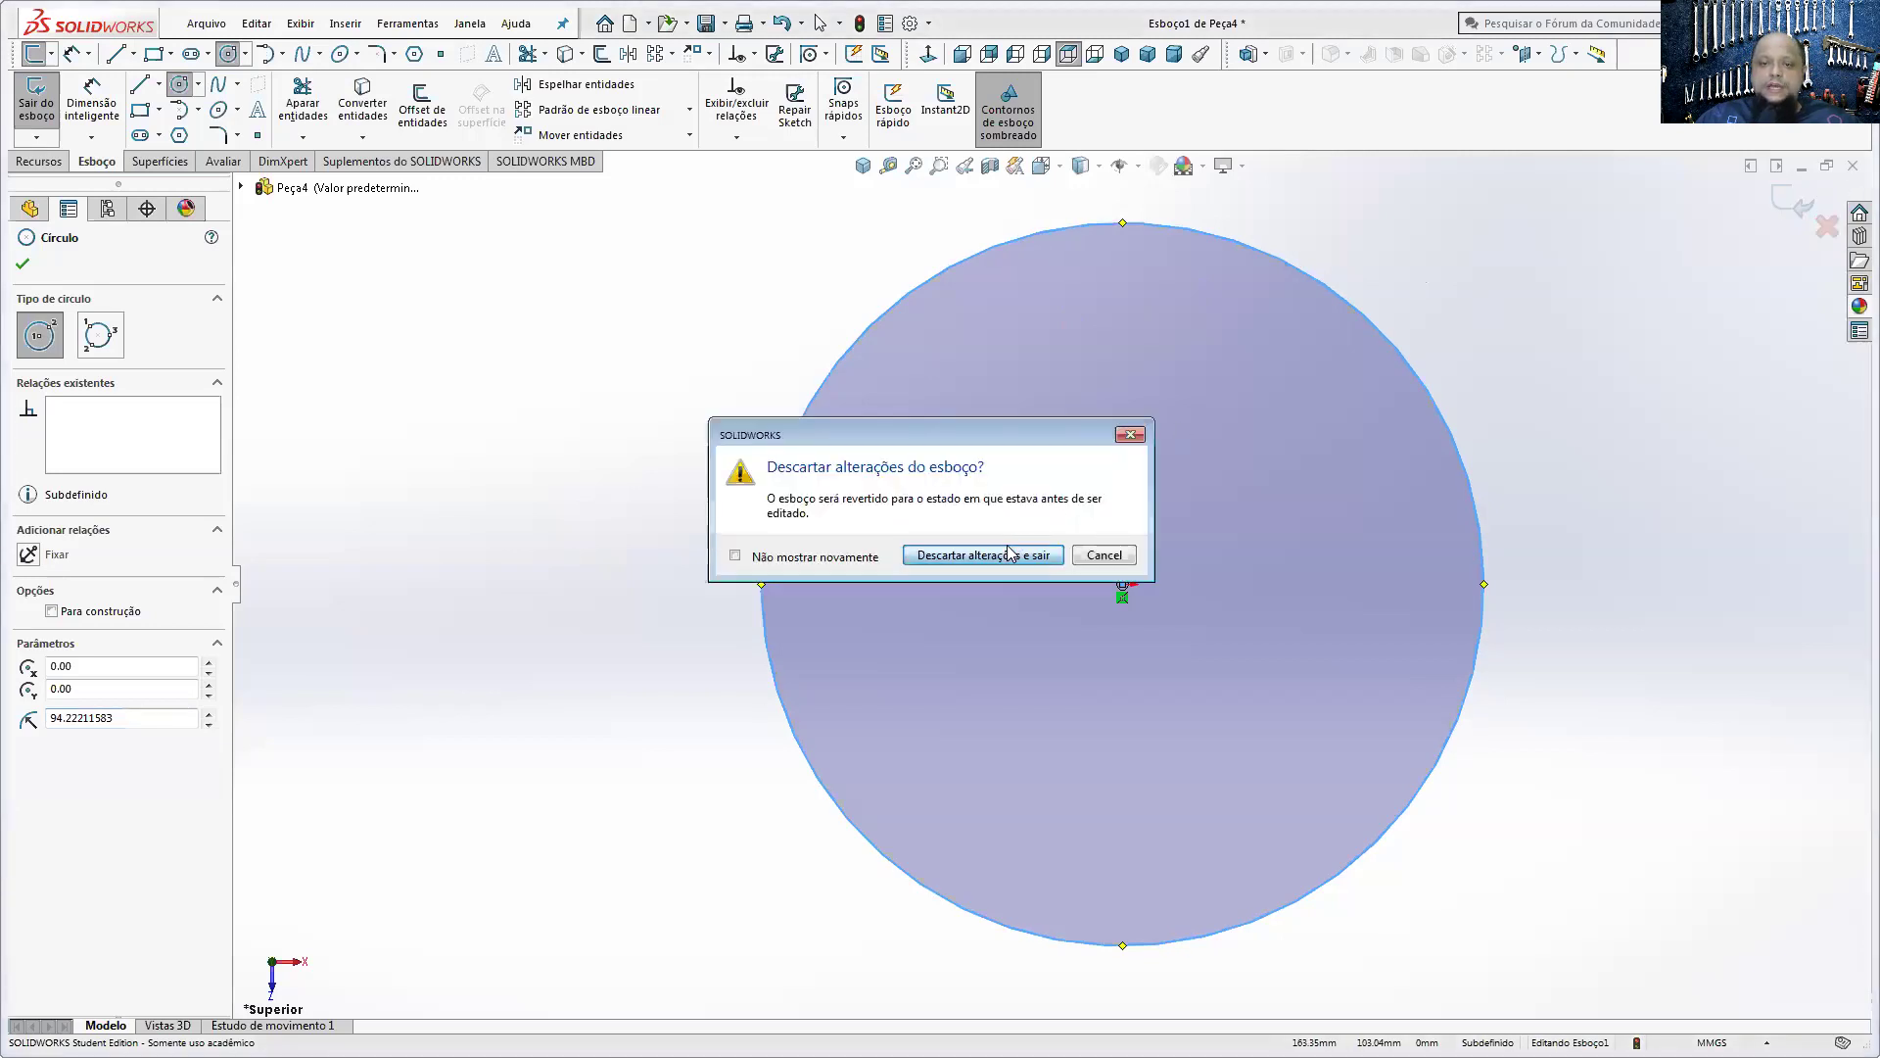
click(1853, 164)
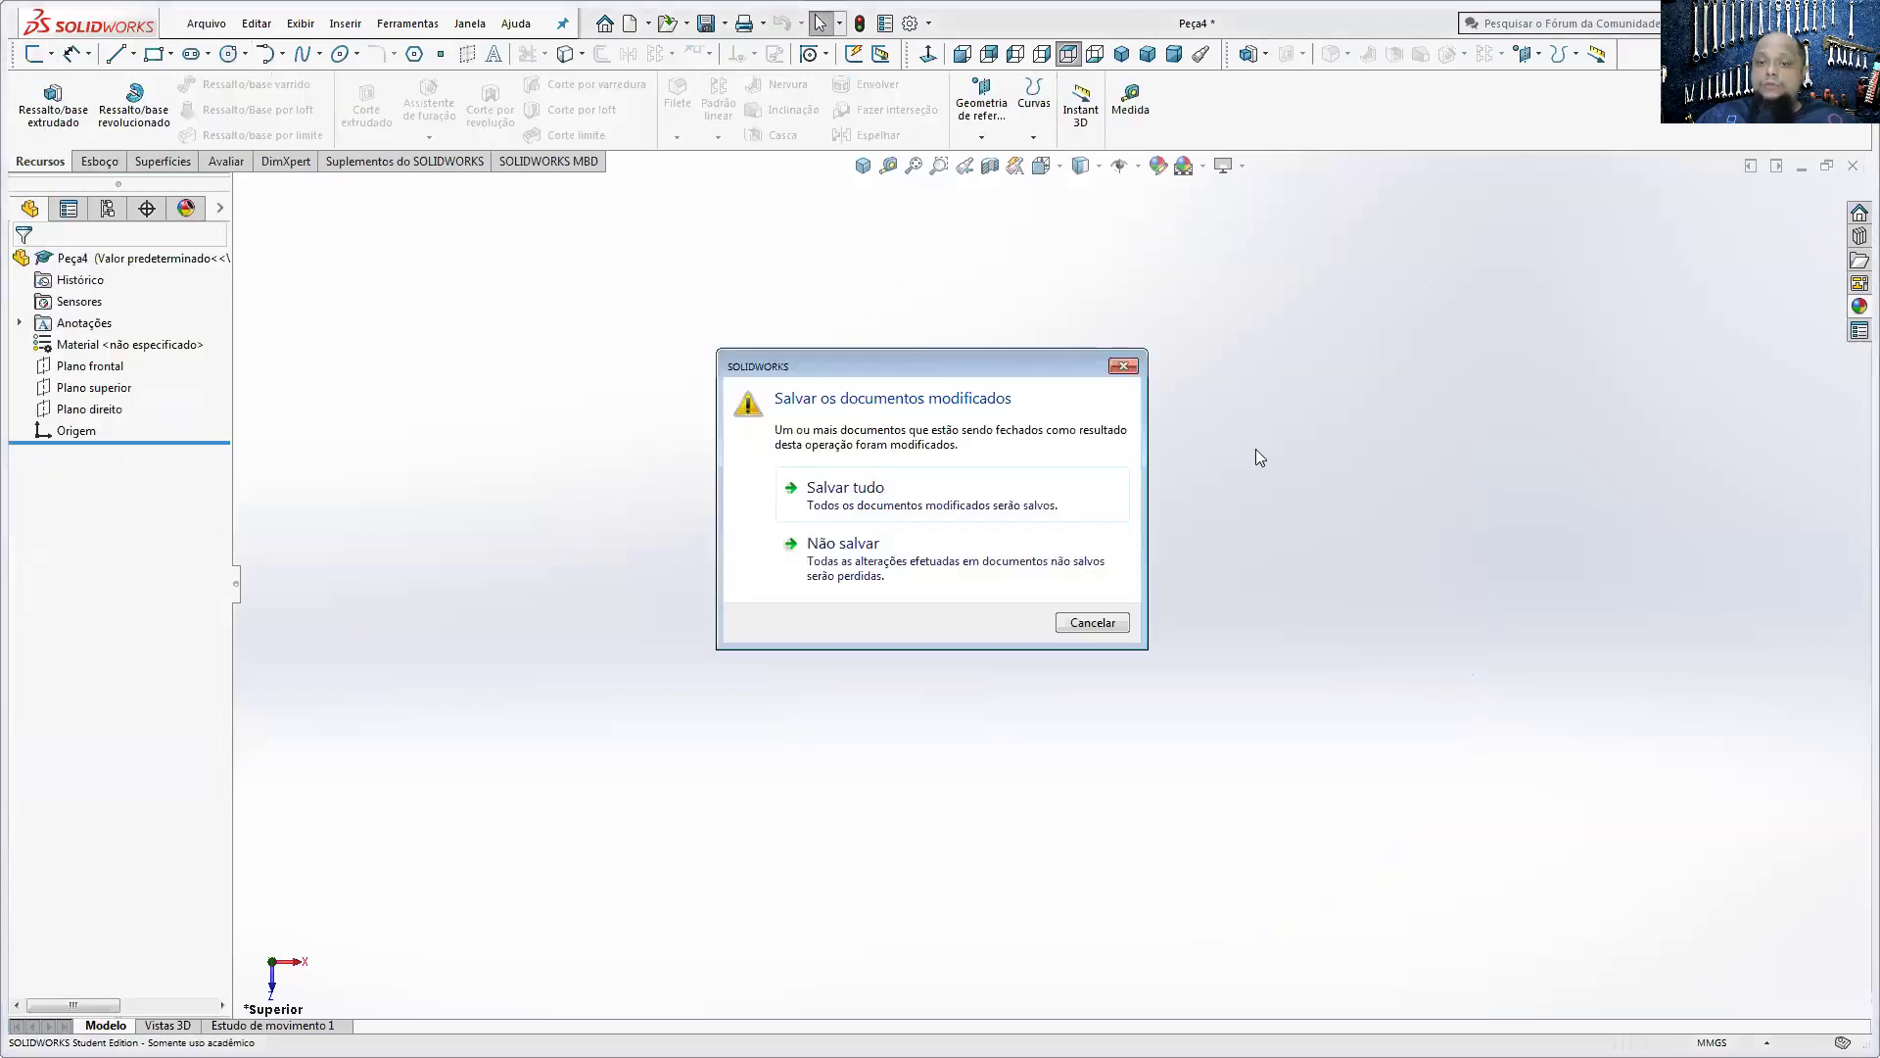
click(907, 575)
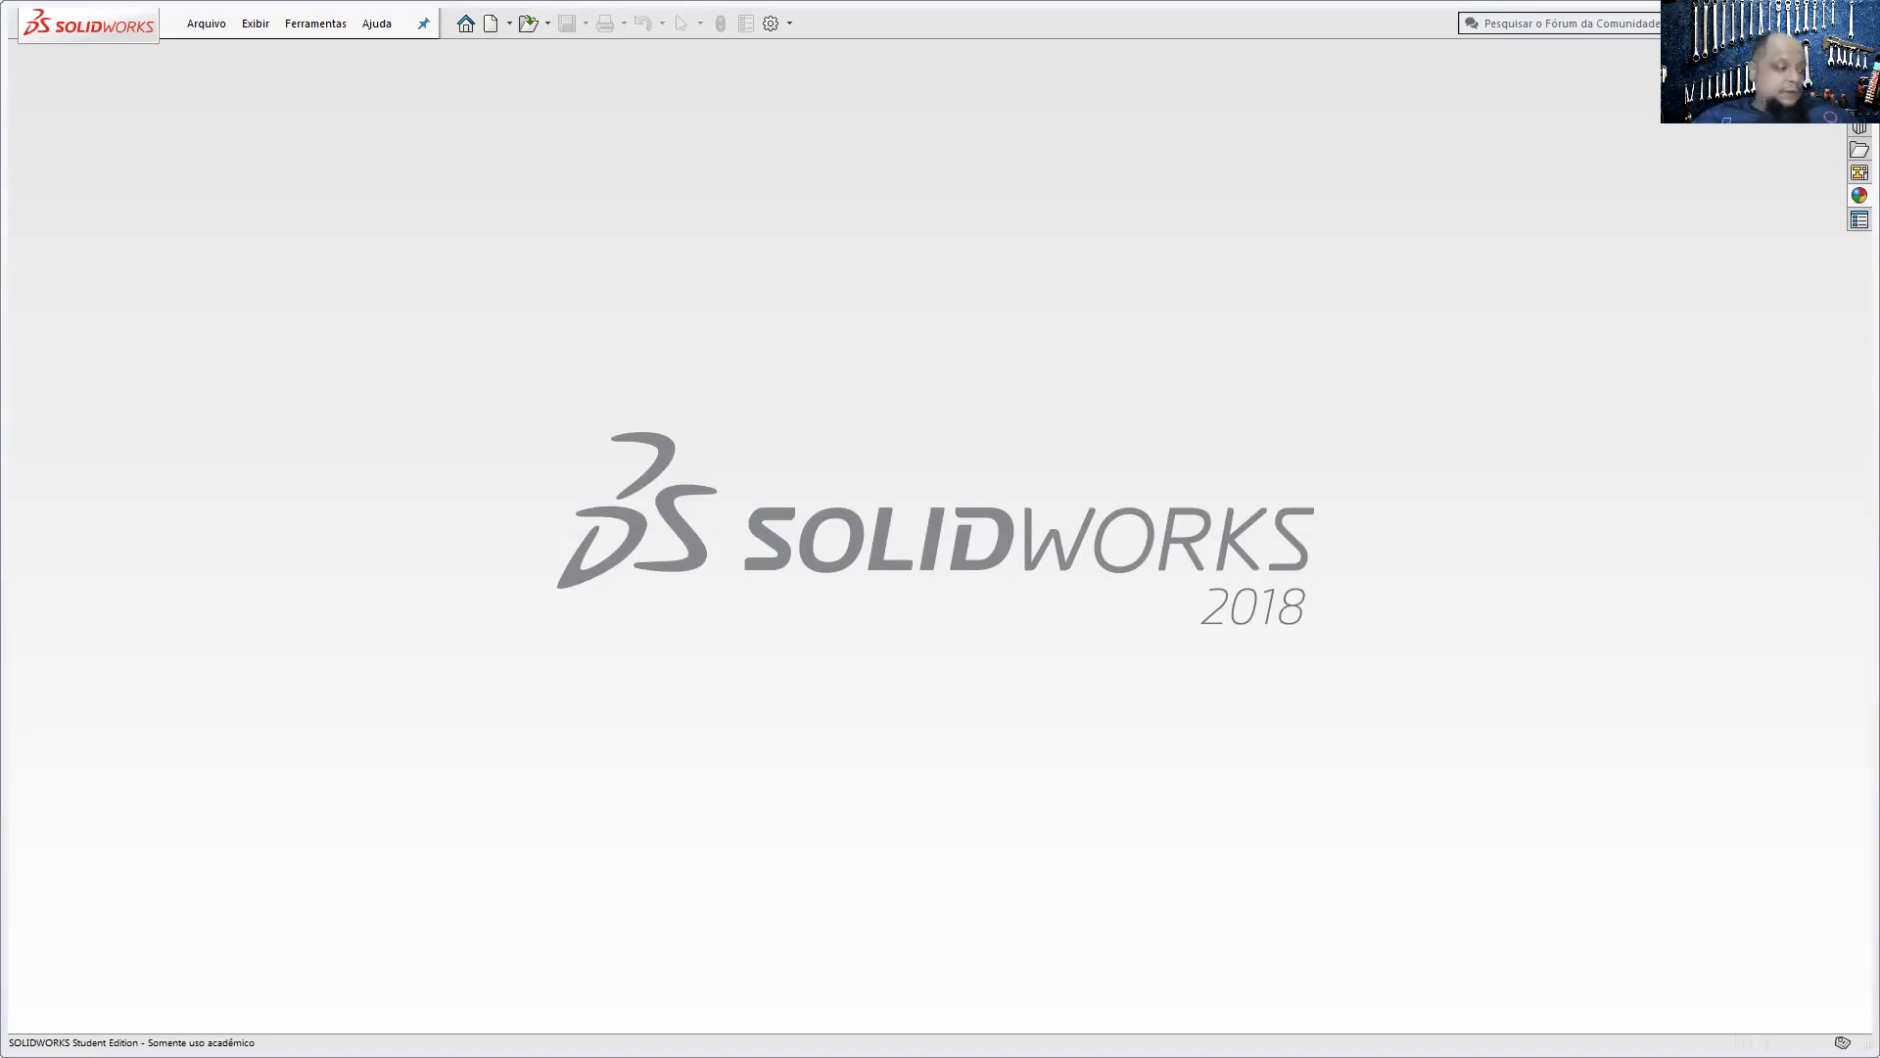
key(alt+Tab)
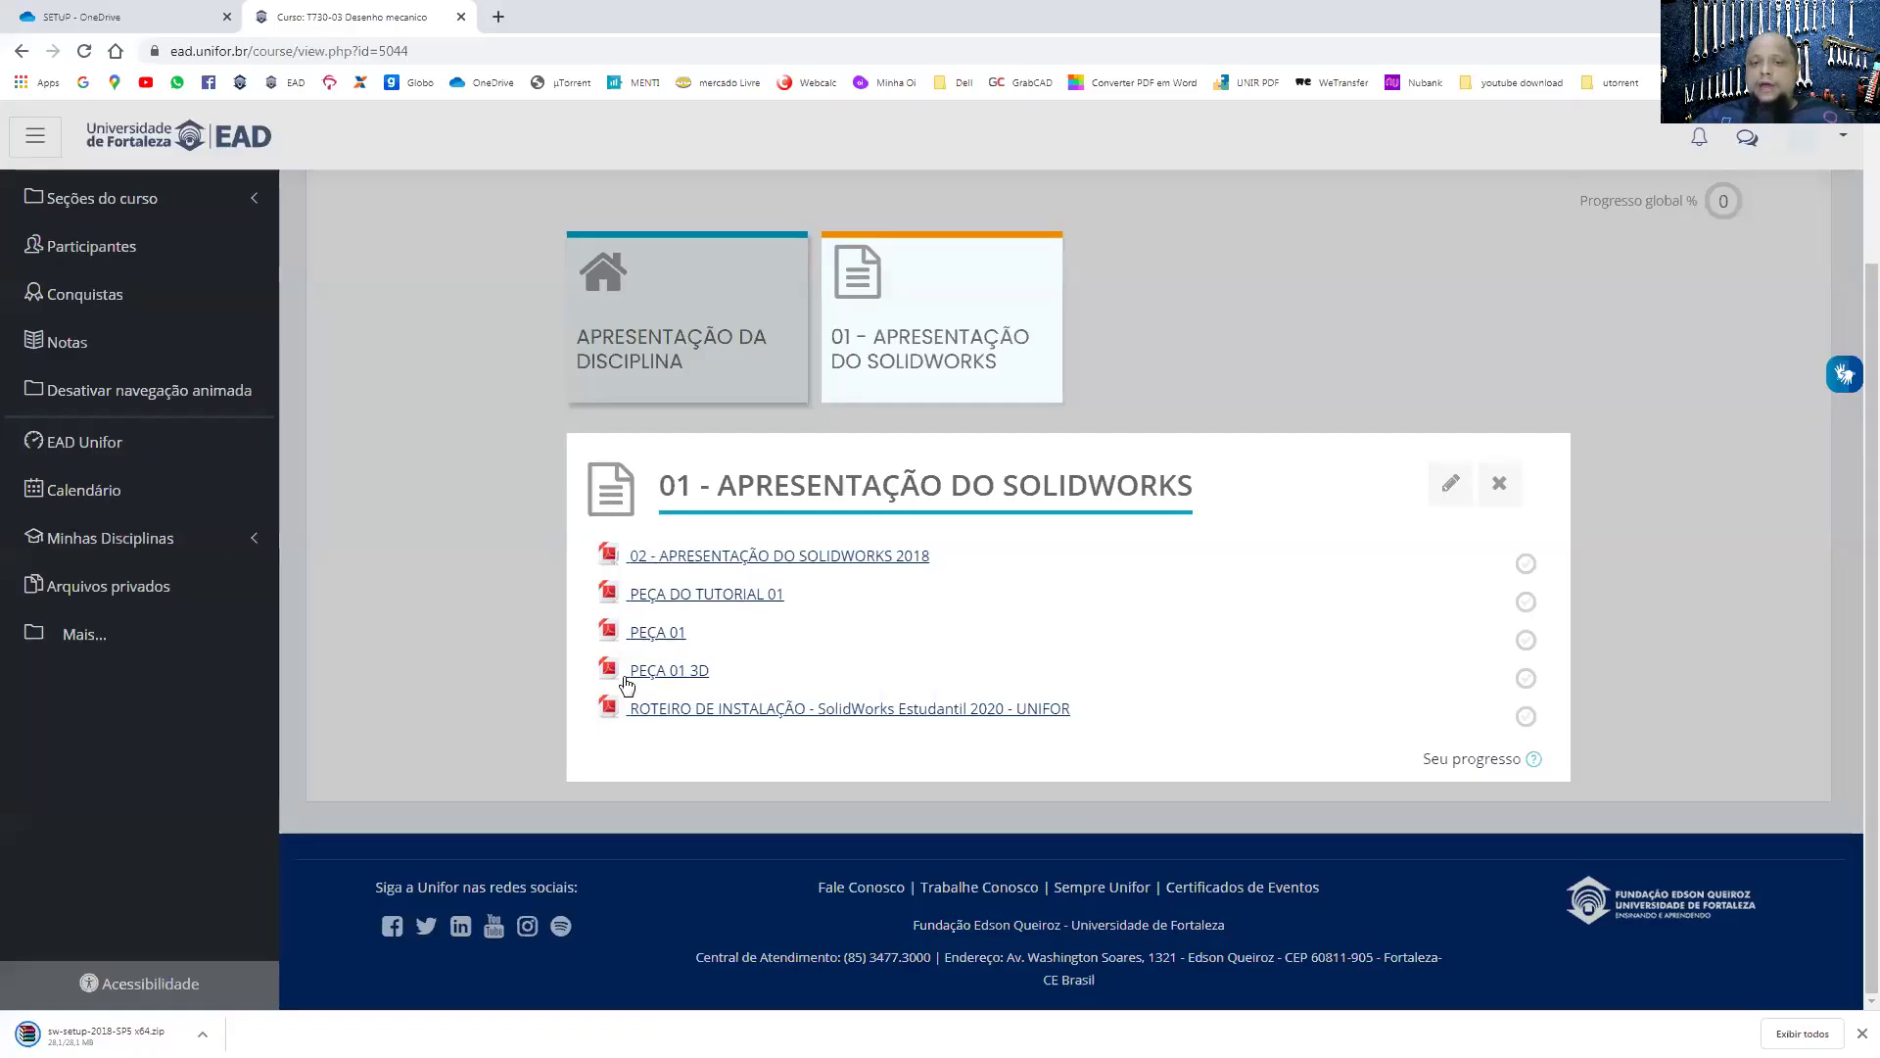
click(654, 633)
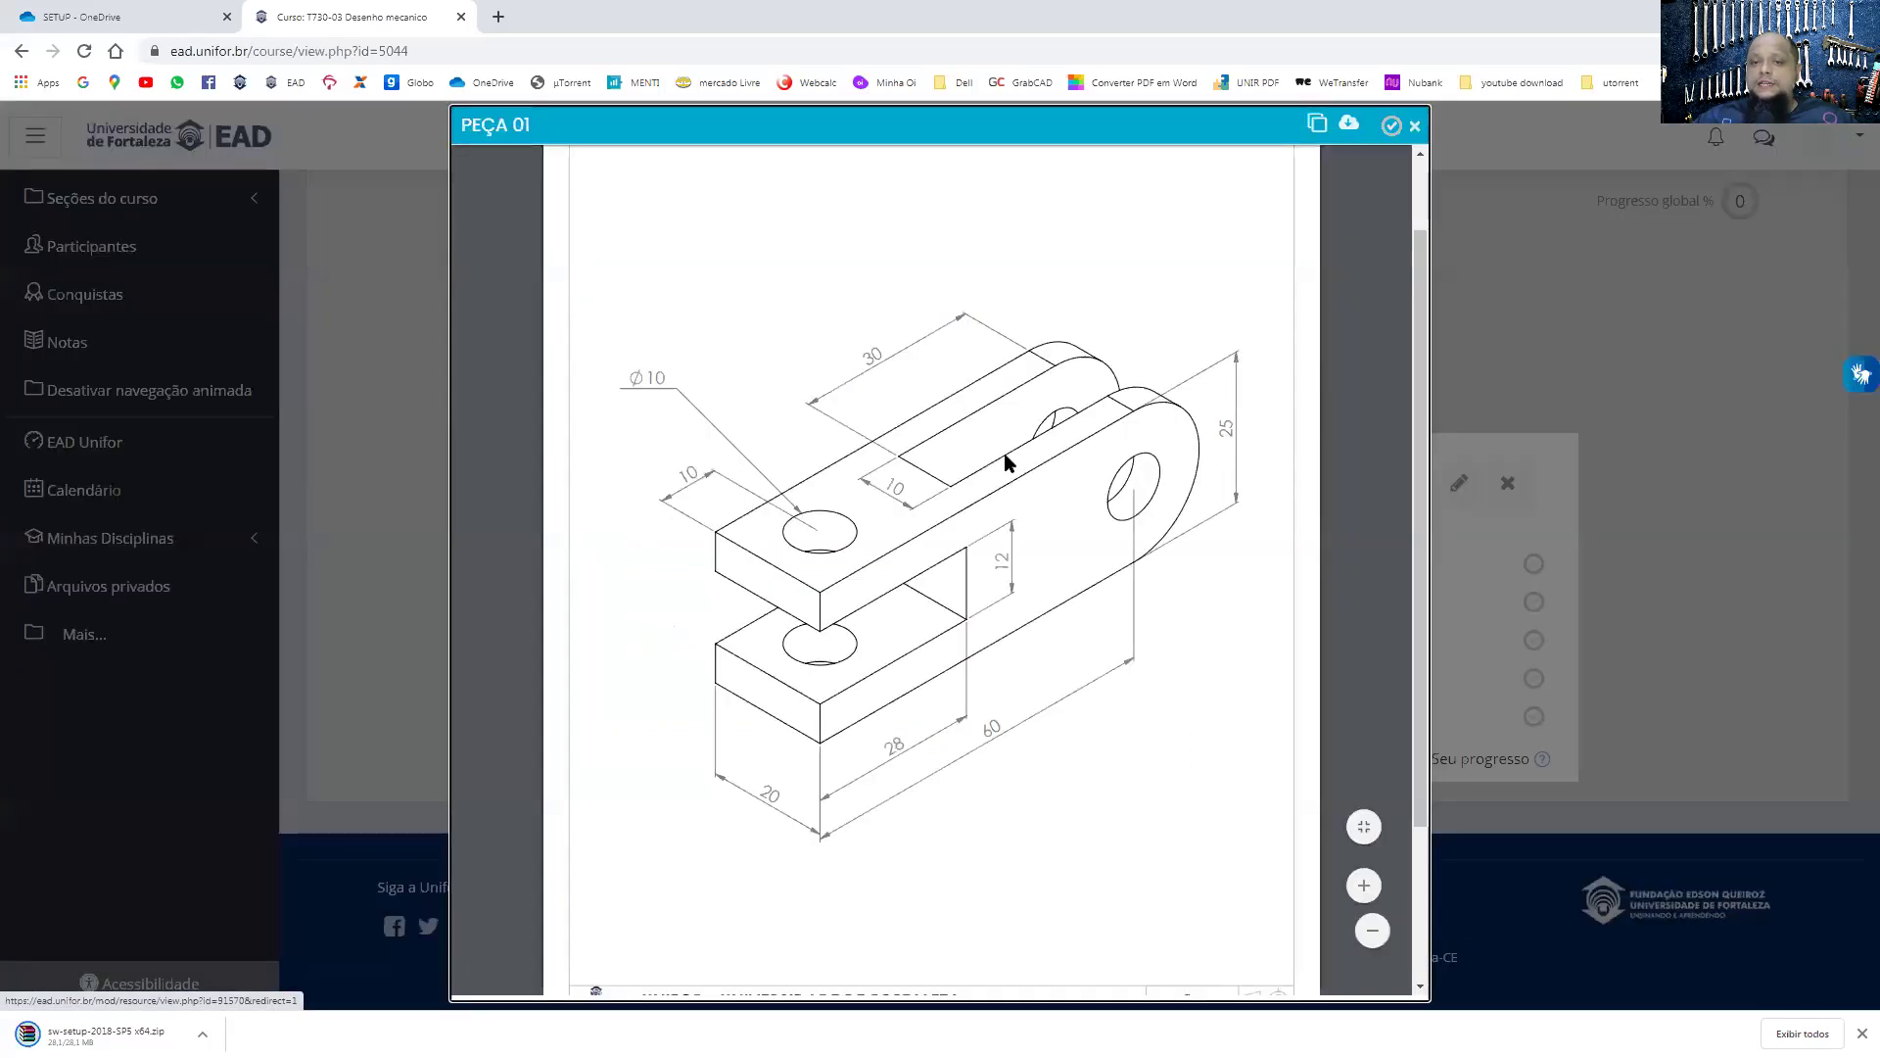
click(1414, 128)
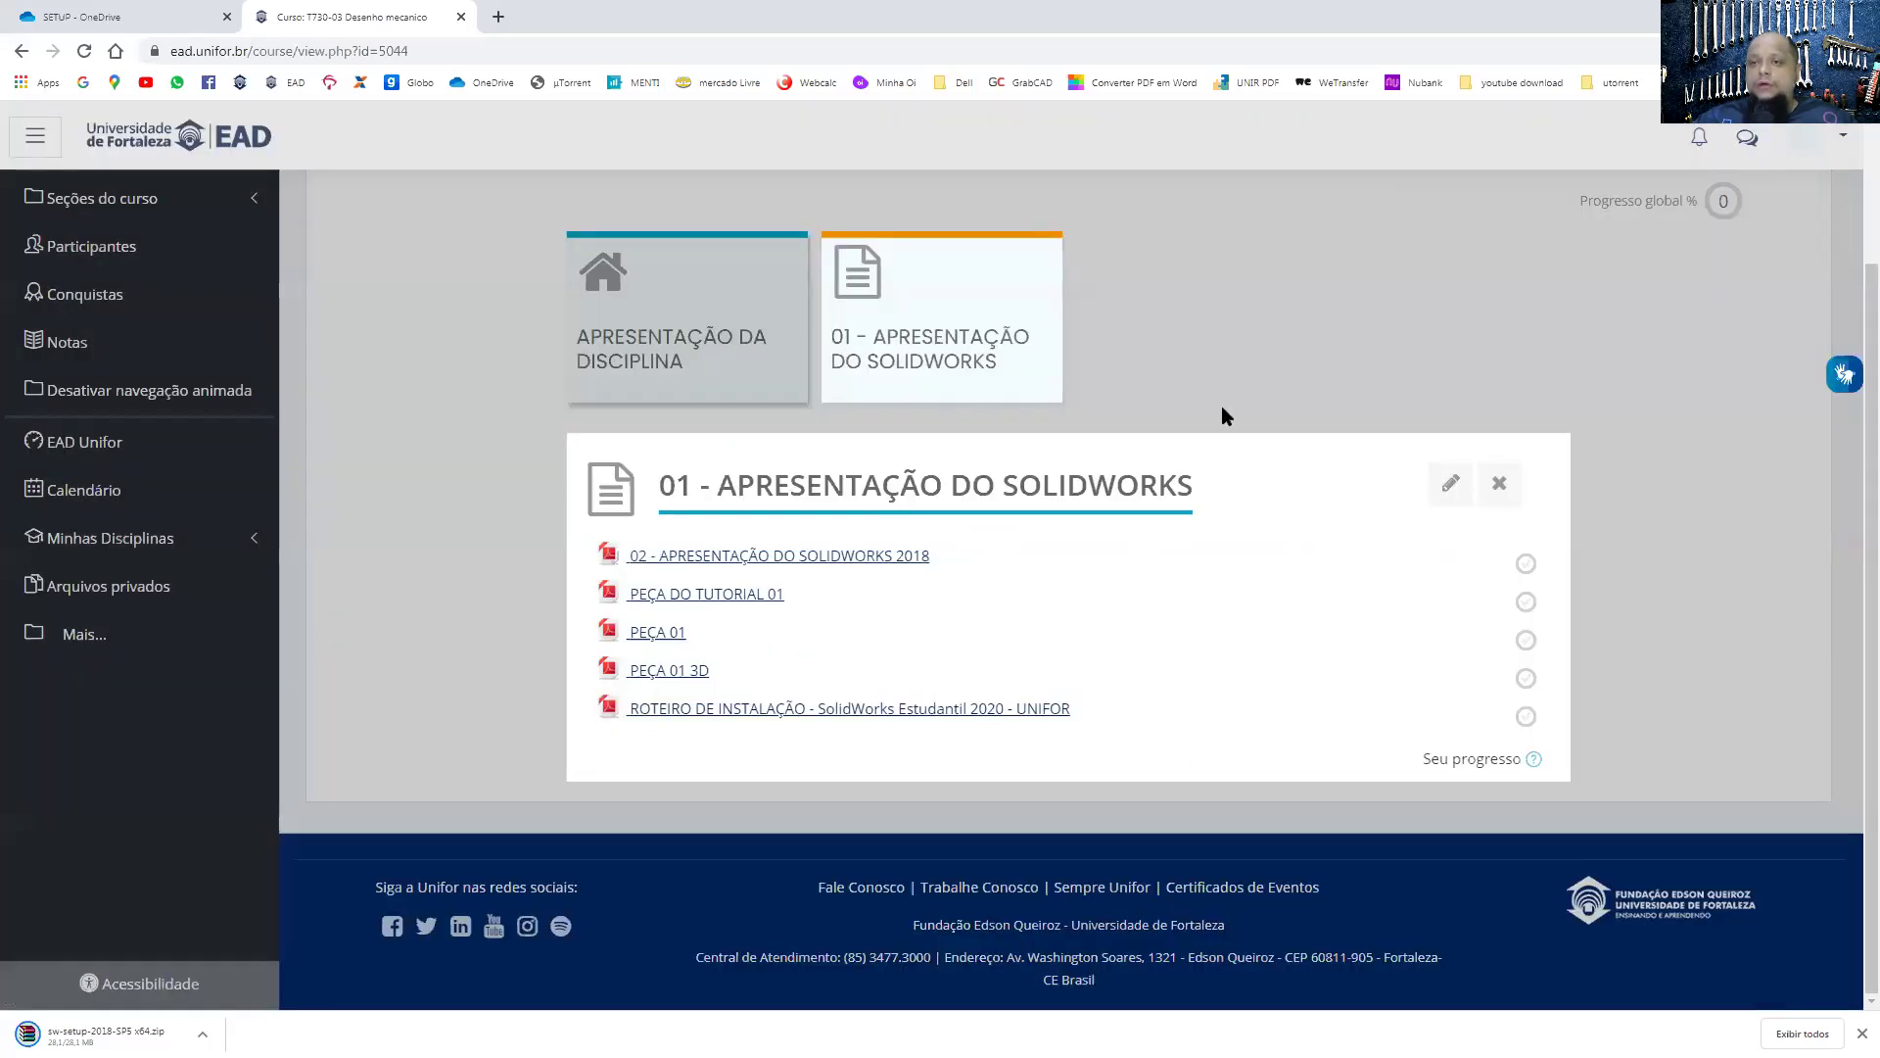